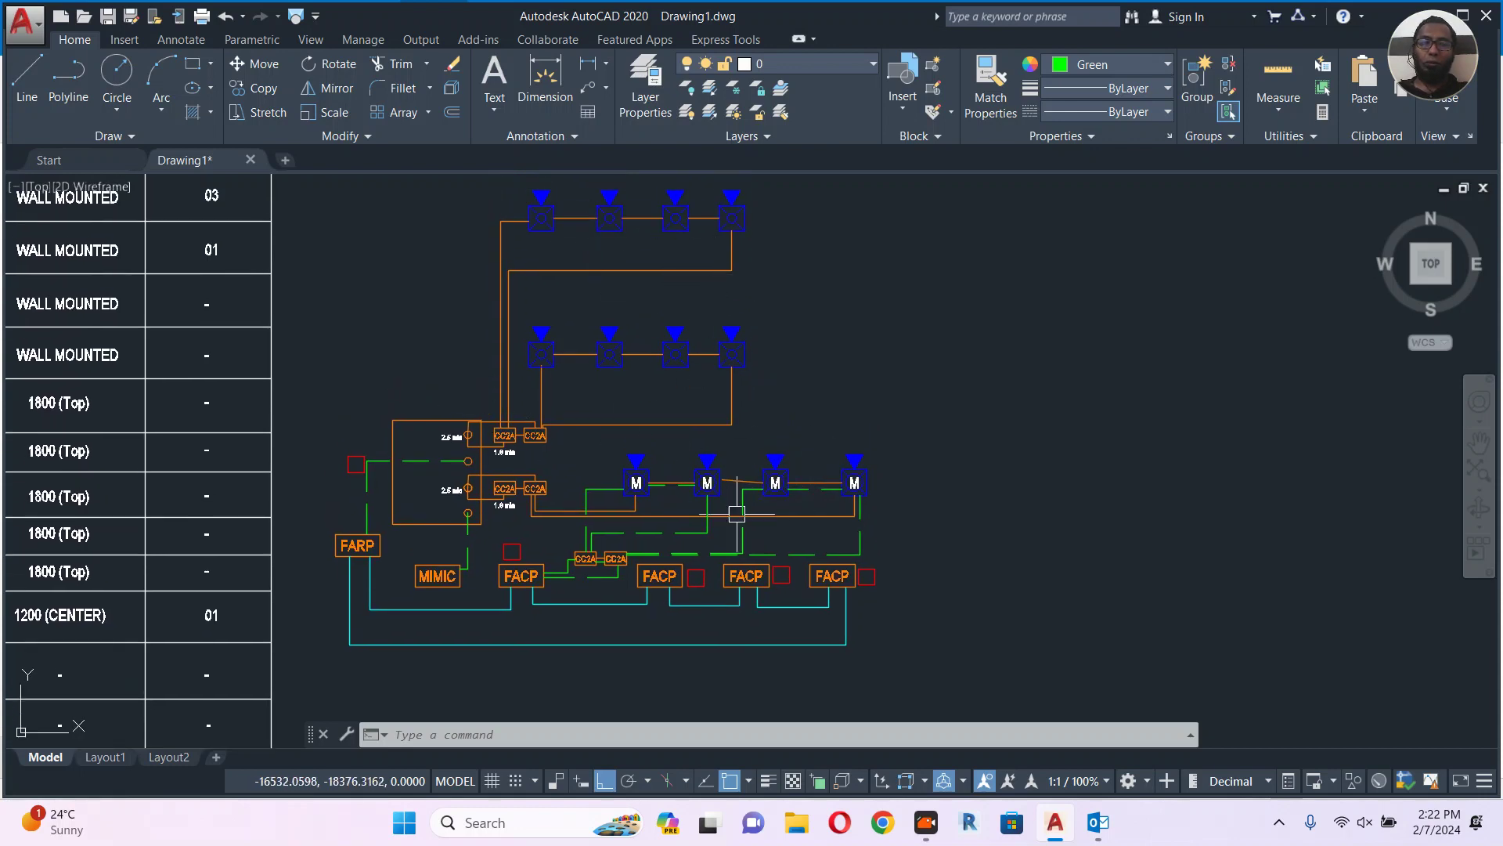
Change the text of the FACP panel next to MIMIC in the riser diagram to MFACP.
scroll(548, 599, "up", 4)
scroll(546, 511, "up", 2)
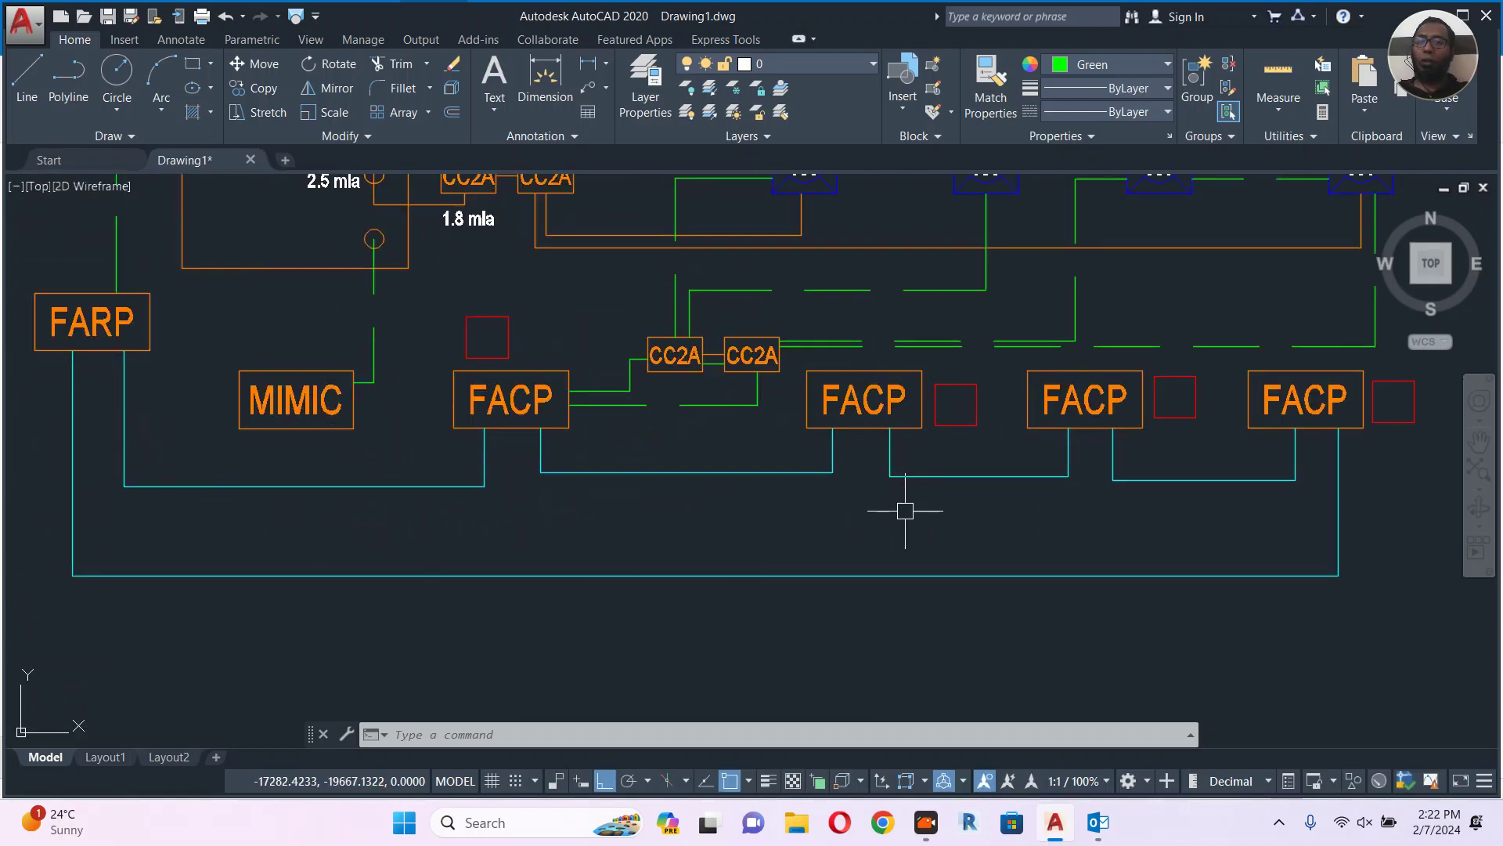
middle_click_drag(941, 469, 894, 492)
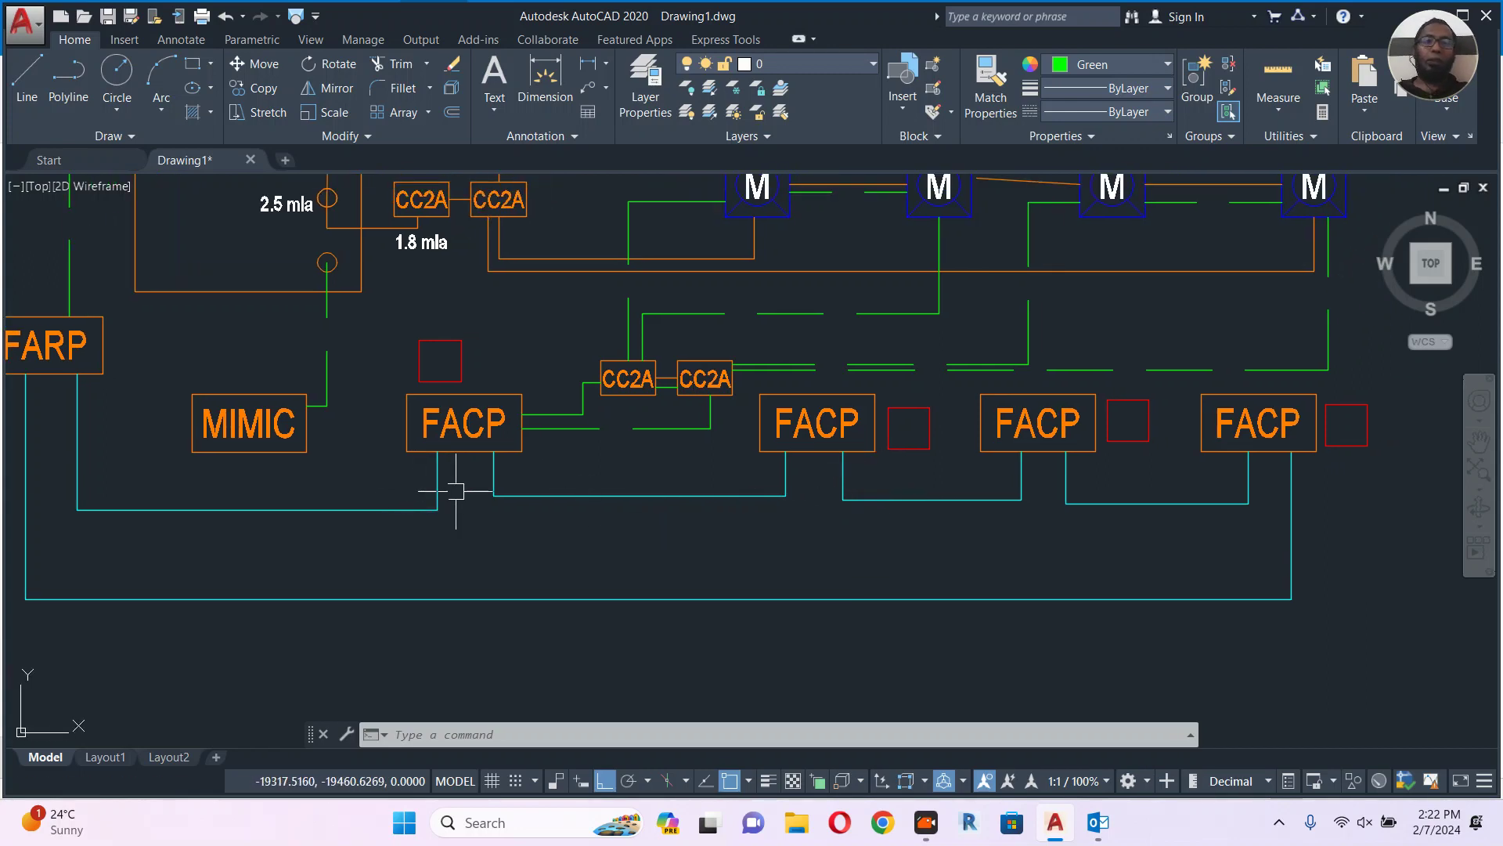
scroll(400, 431, "up", 4)
left_click(462, 403)
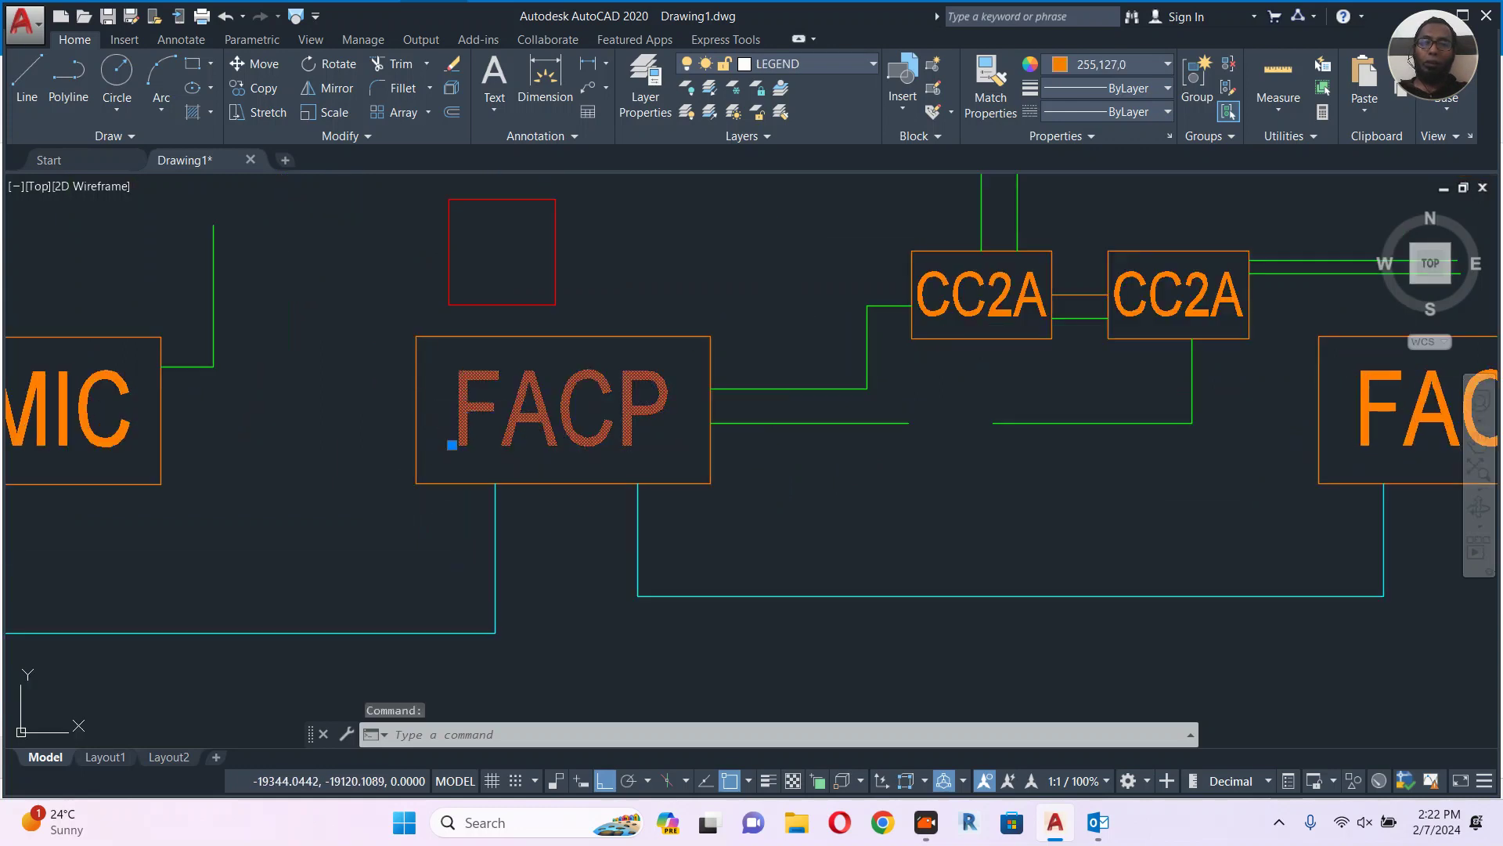
double_click(450, 425)
left_click(459, 427)
type("m")
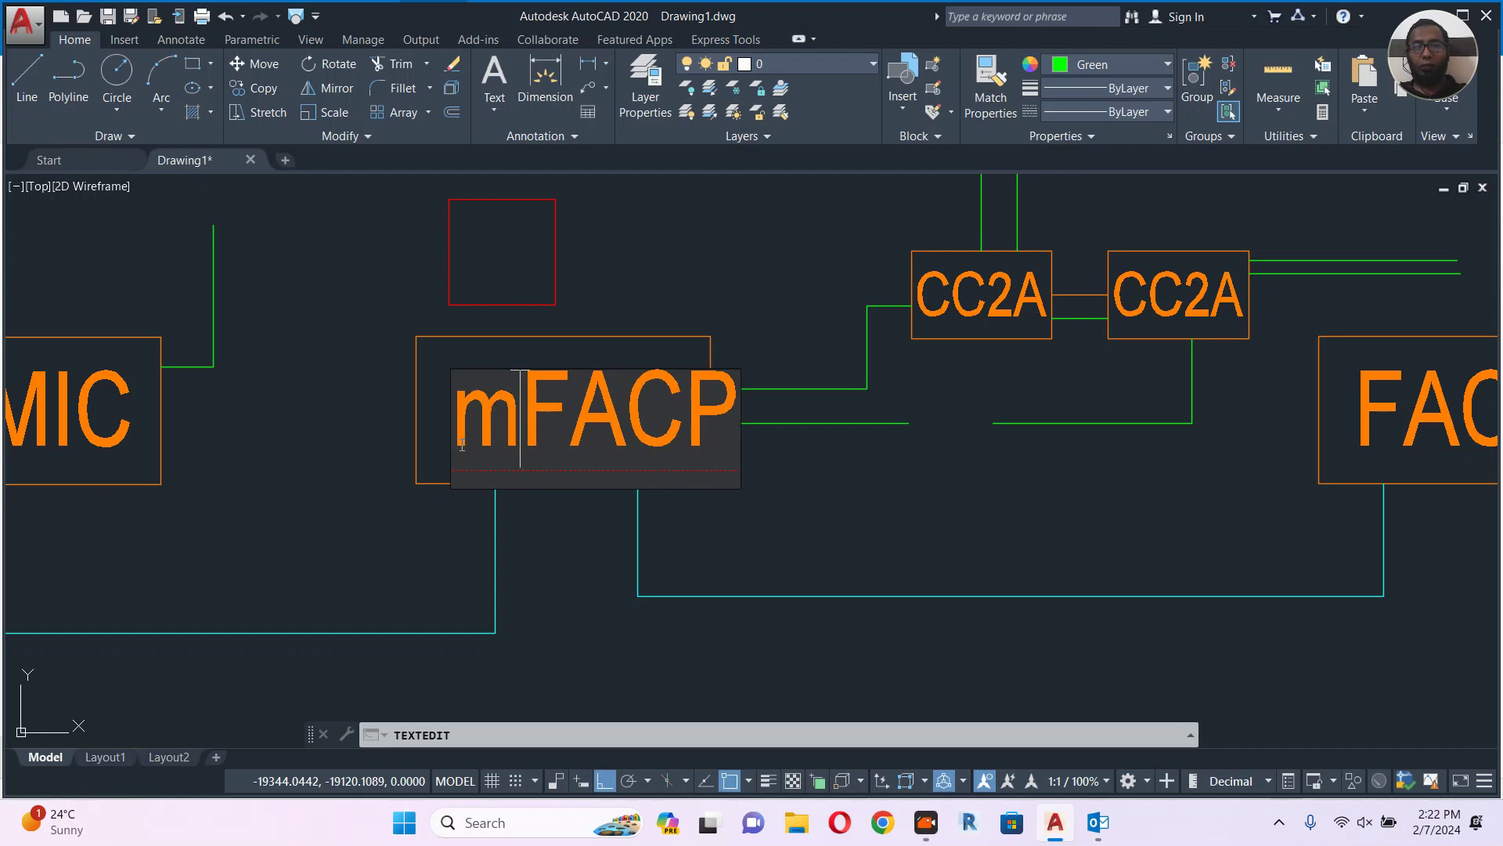
key("BackSpace")
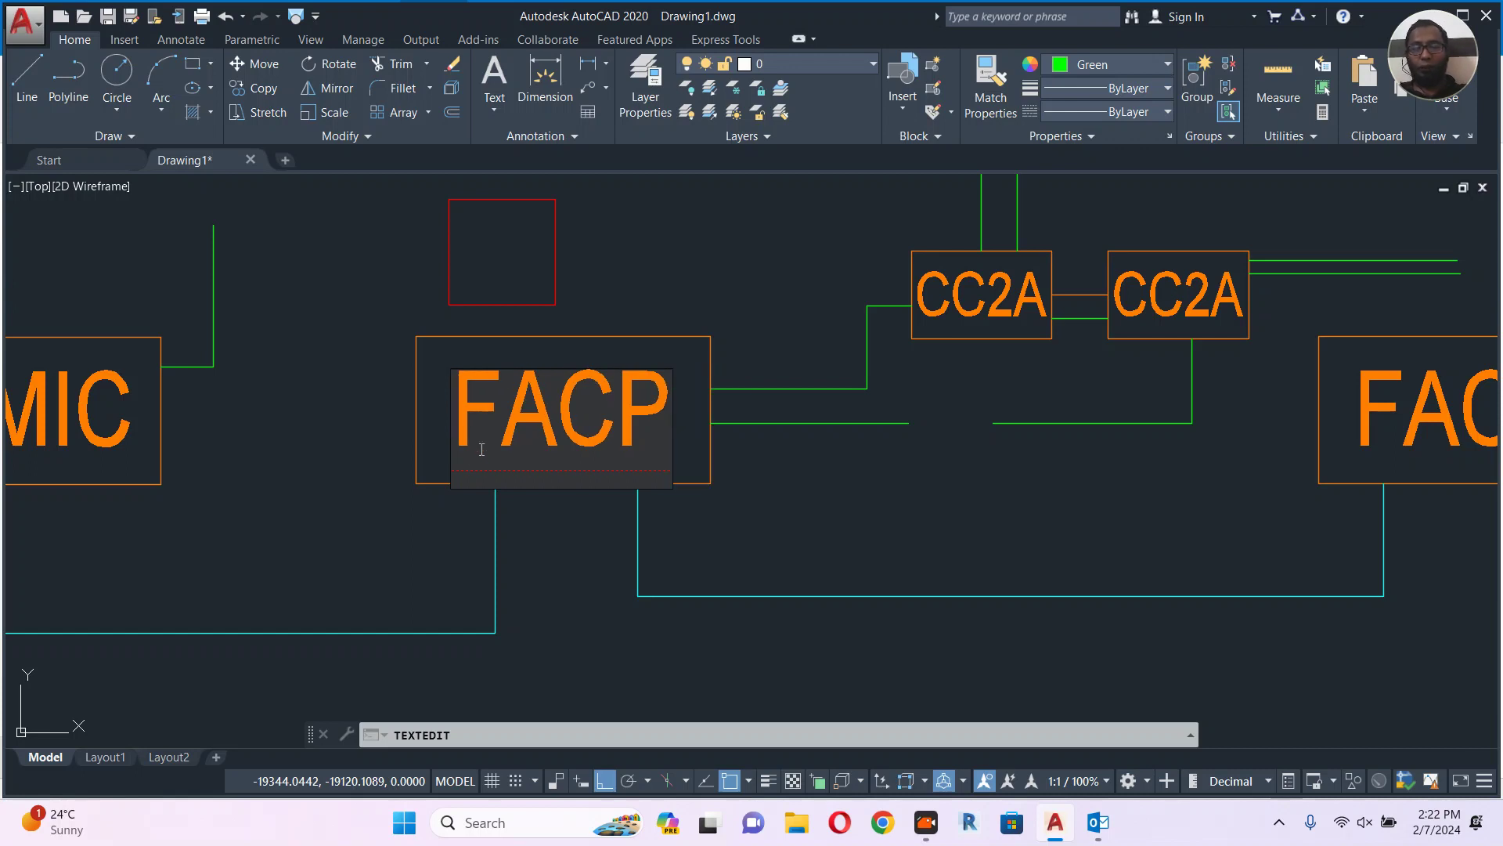
type("M")
left_click(768, 535)
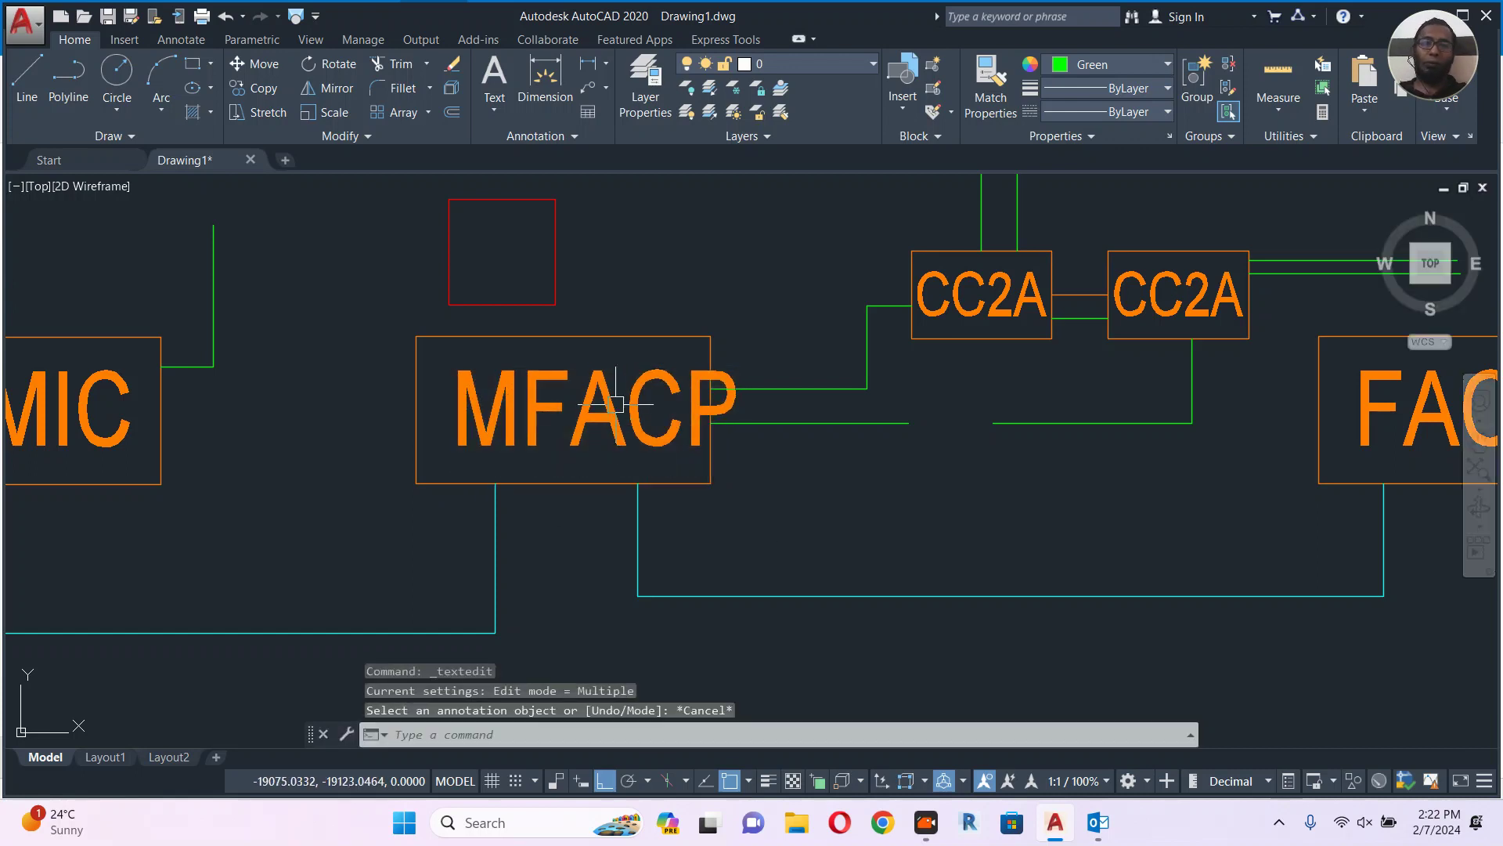
Move the MFACP text horizontally to the left so it fits inside its panel box.
key("Escape")
type("m")
key("Return")
left_click(947, 503)
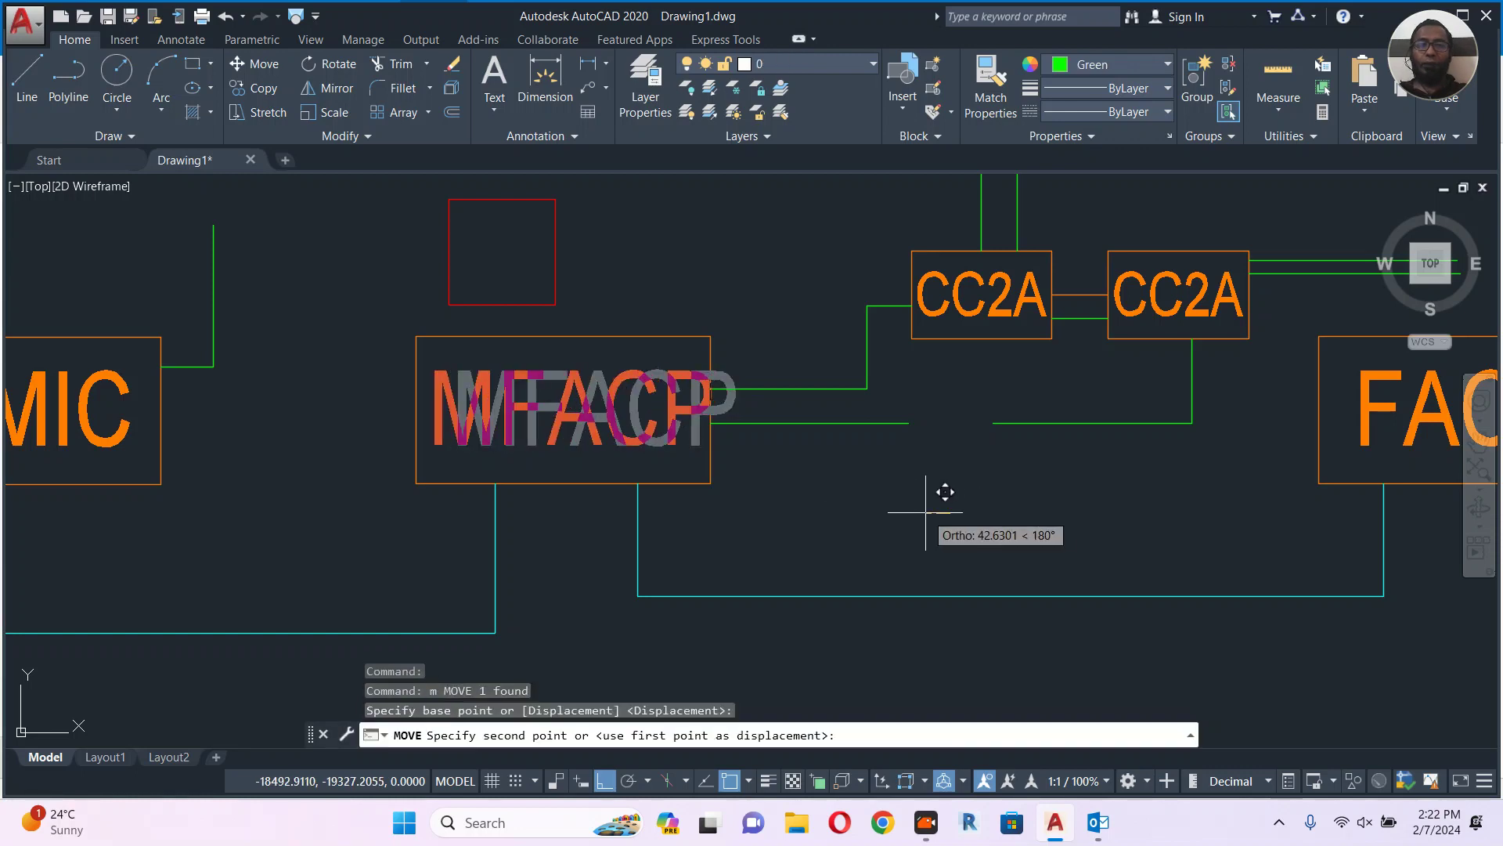
left_click(684, 429)
Examine the riser diagram's connections between the MFACP, the FACP panels, the CC2A modules and the M devices.
scroll(684, 429, "down", 6)
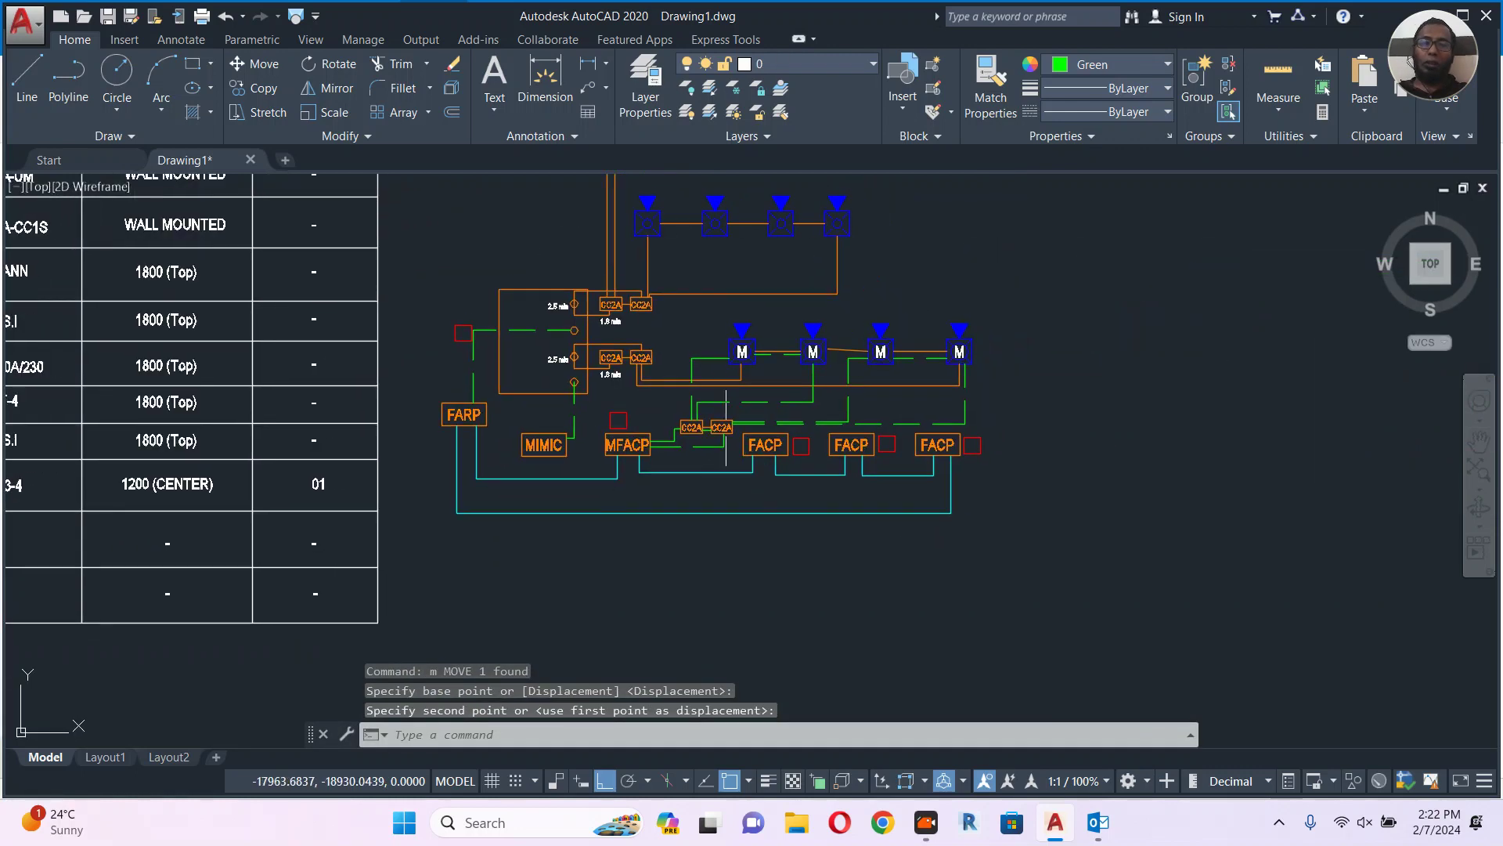
scroll(665, 462, "up", 2)
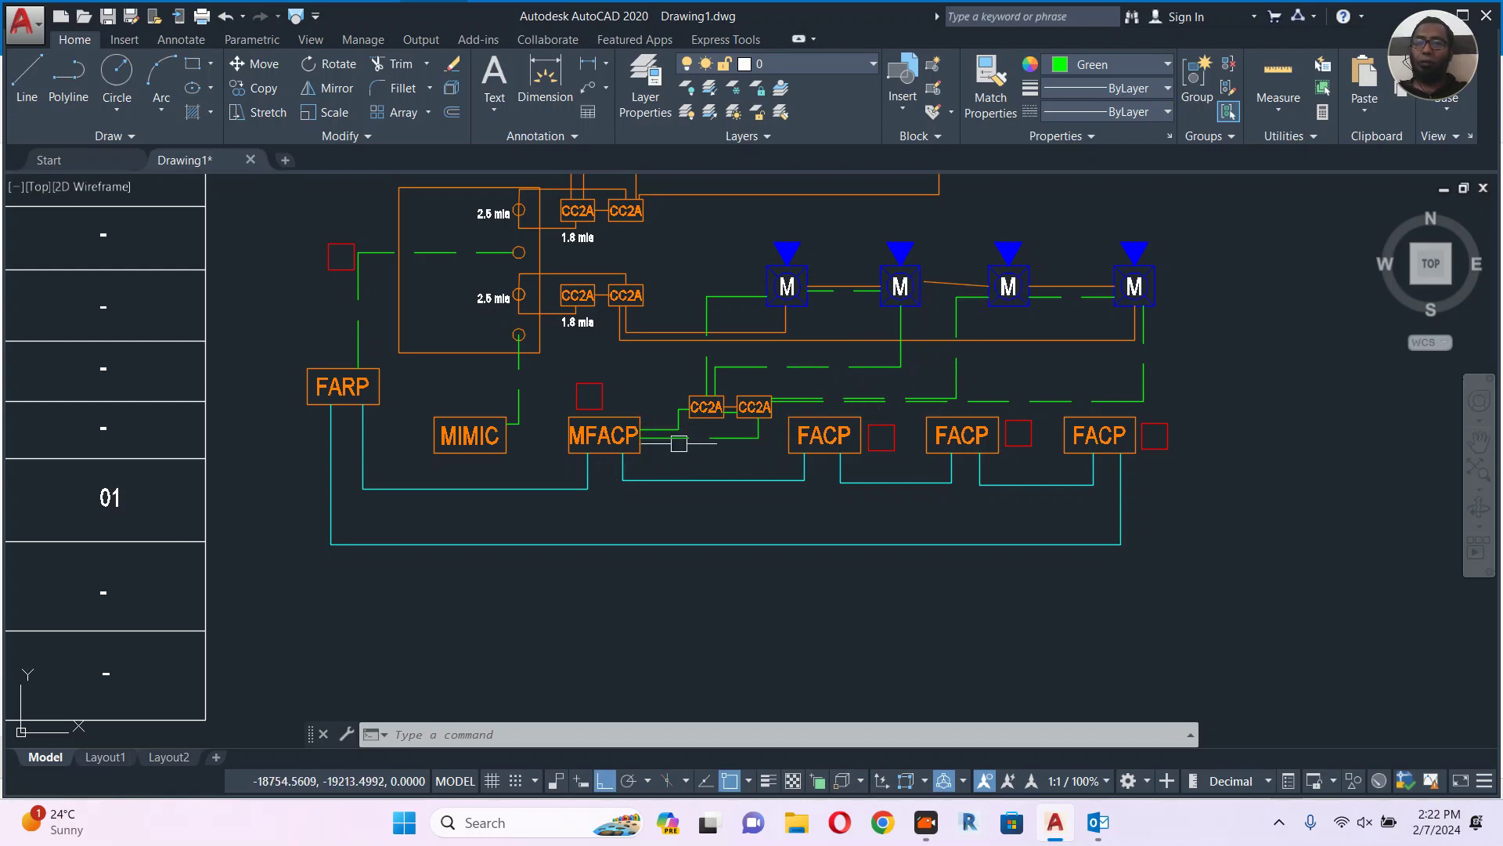
scroll(636, 450, "up", 2)
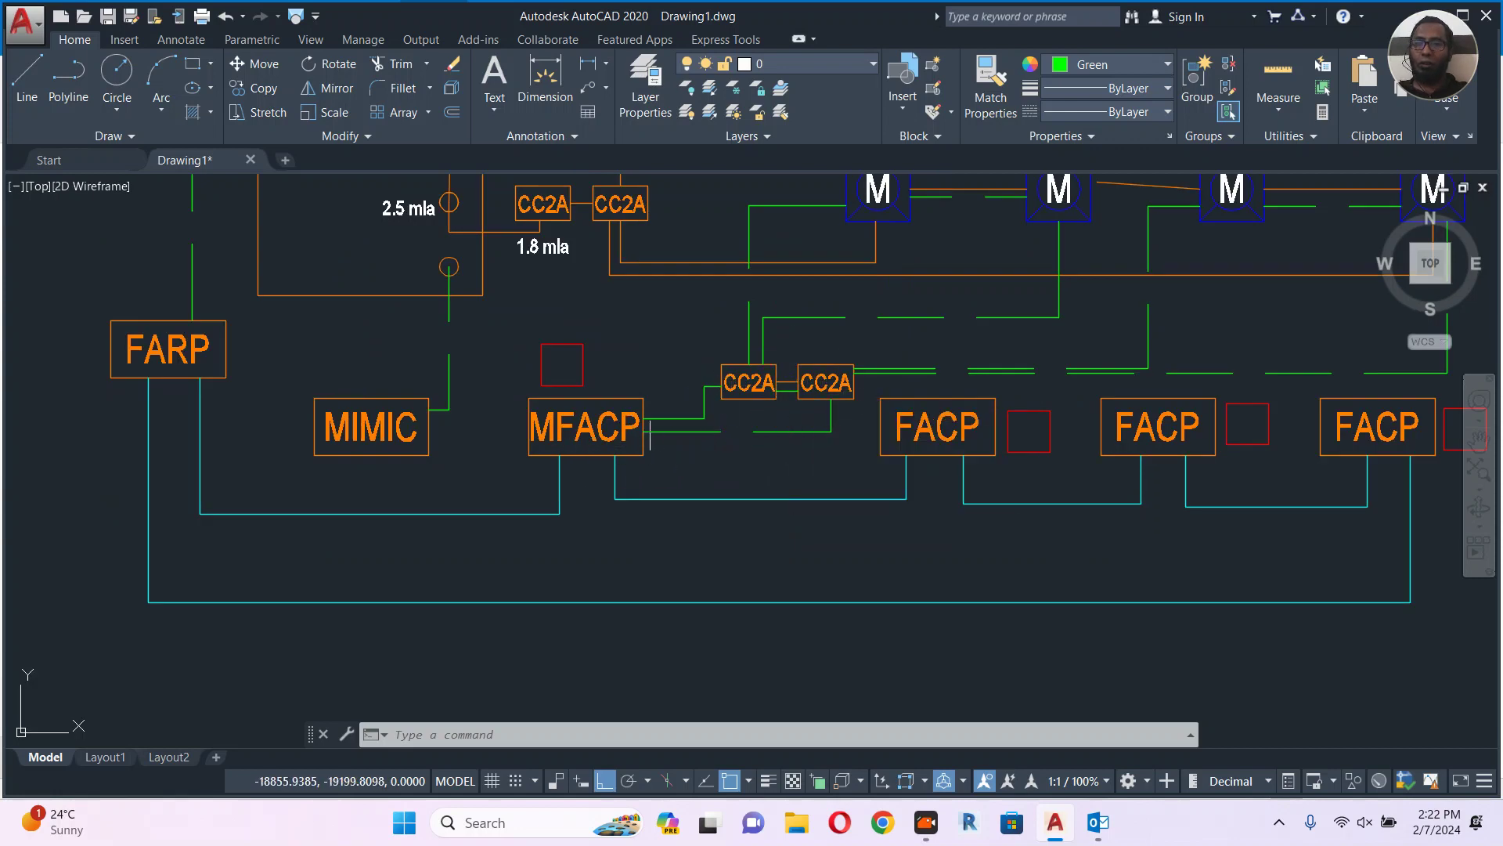
scroll(939, 356, "down", 2)
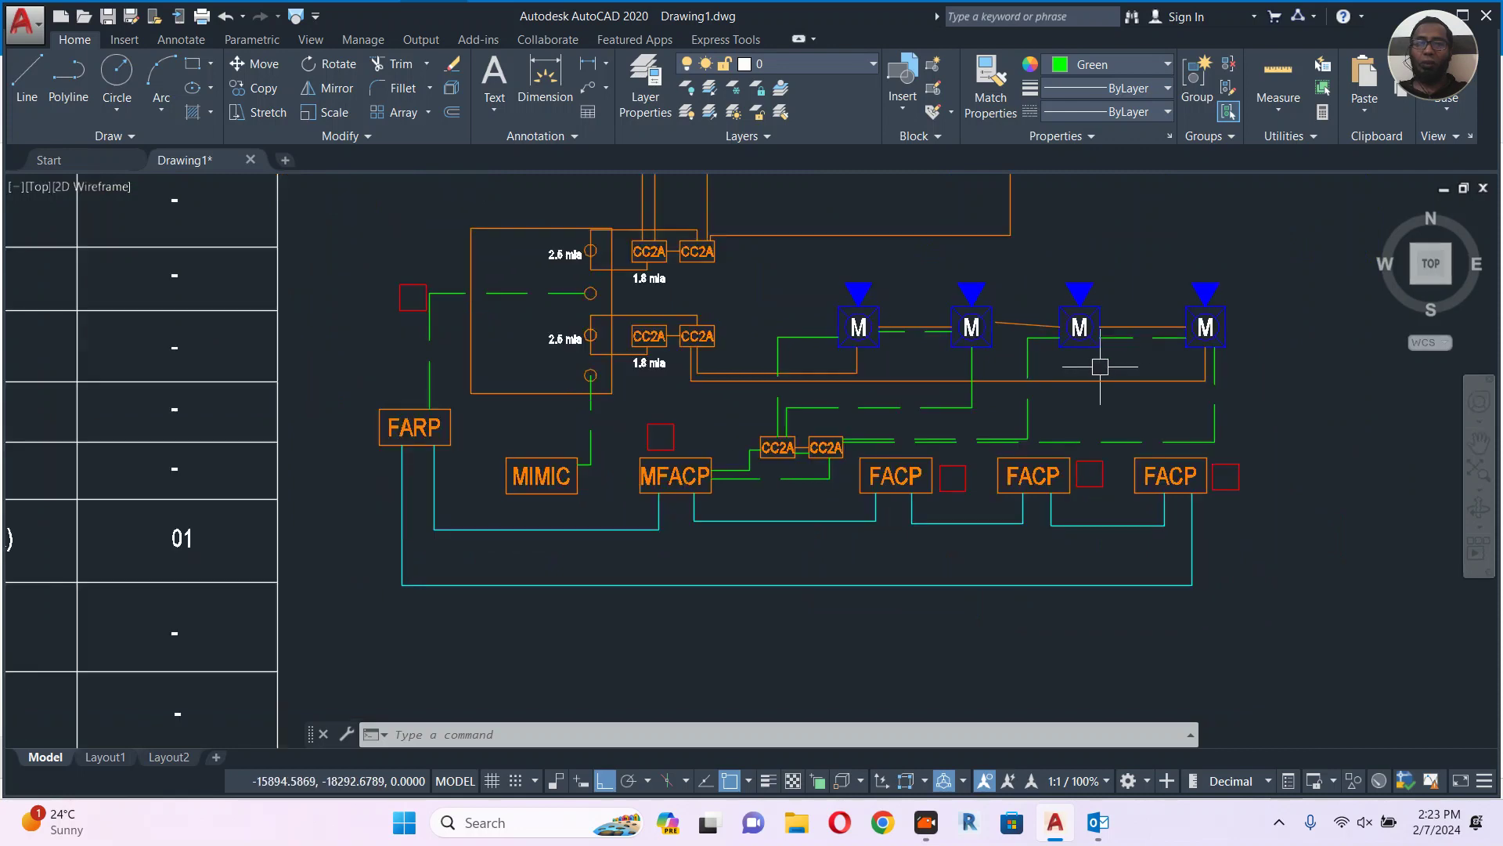
scroll(1100, 366, "down", 2)
middle_click_drag(1017, 360, 939, 447)
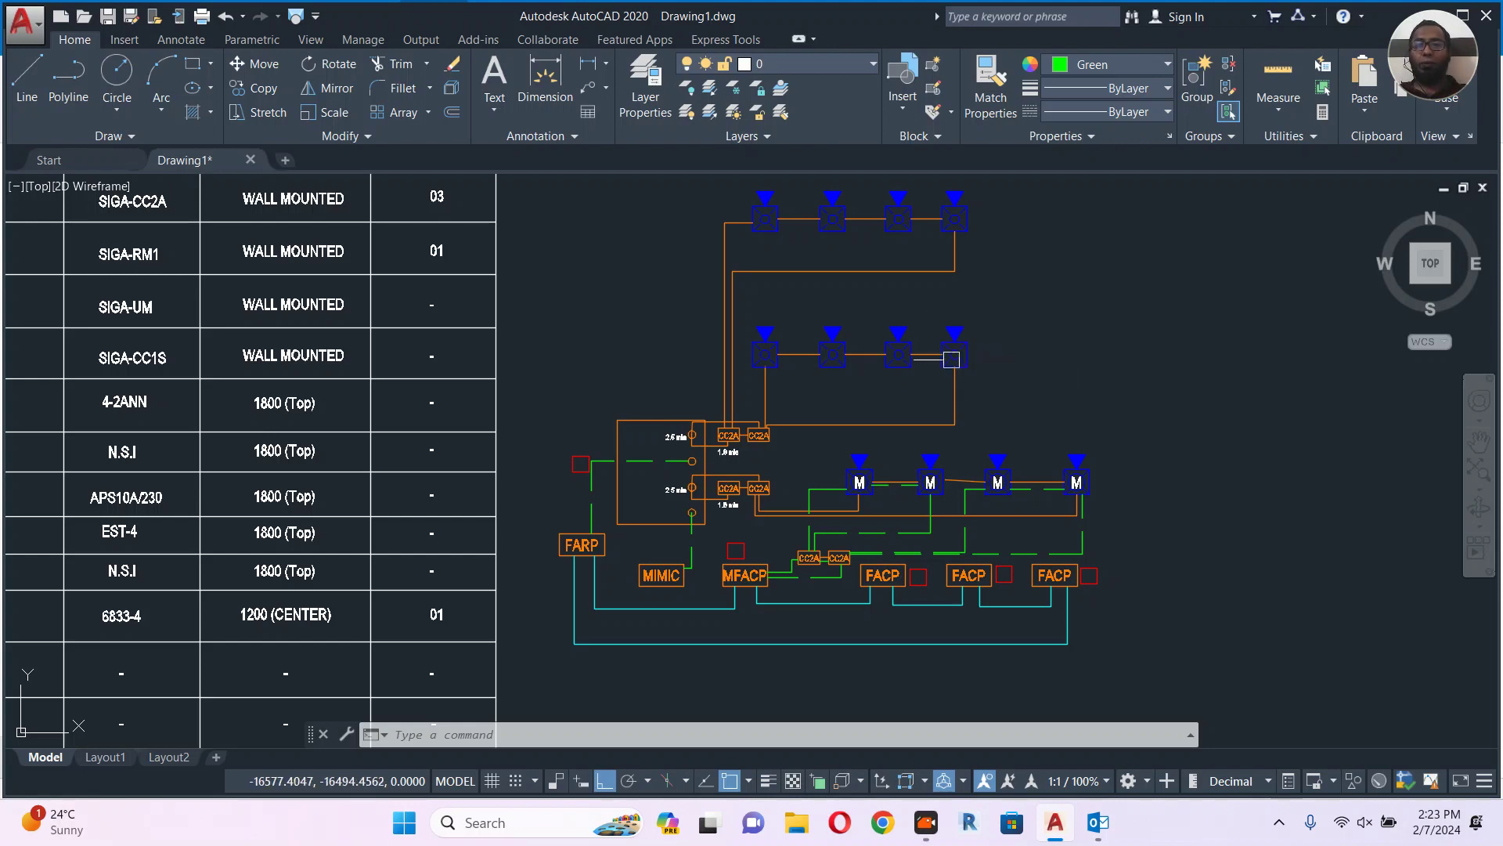
Examine the floor plan's wiring around the MIMIC, FACP, SCP and APS panel row and the nearby M device.
scroll(963, 402, "down", 5)
mouse_move(963, 403)
middle_mouse_down()
mouse_move(1111, 375)
mouse_move(266, 433)
middle_mouse_up()
middle_click_drag(1050, 413, 618, 520)
scroll(625, 514, "down", 6)
scroll(710, 440, "up", 7)
middle_click_drag(526, 362, 746, 477)
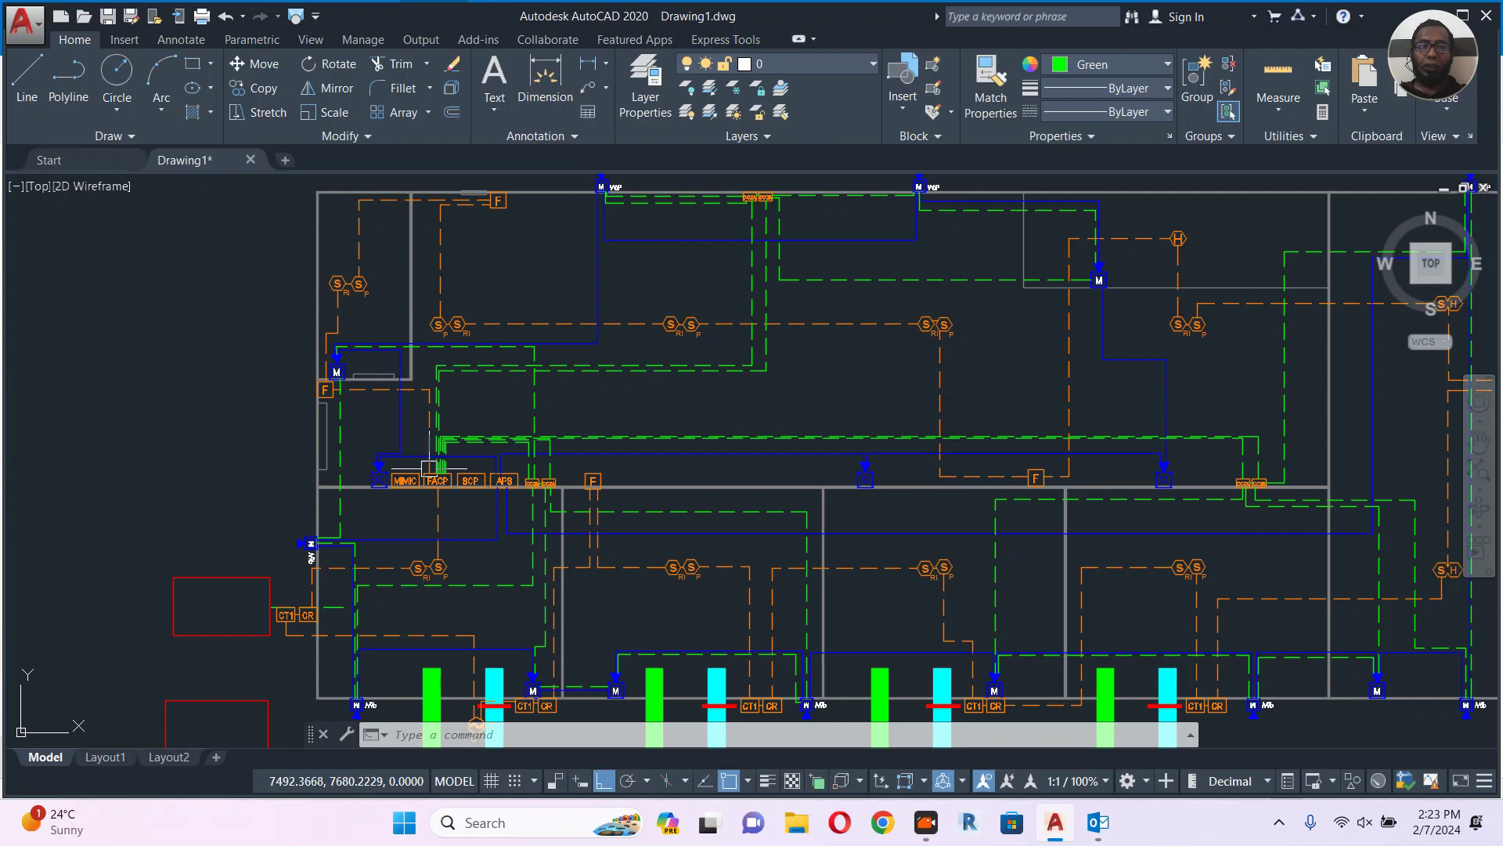
scroll(469, 474, "up", 6)
scroll(591, 486, "down", 2)
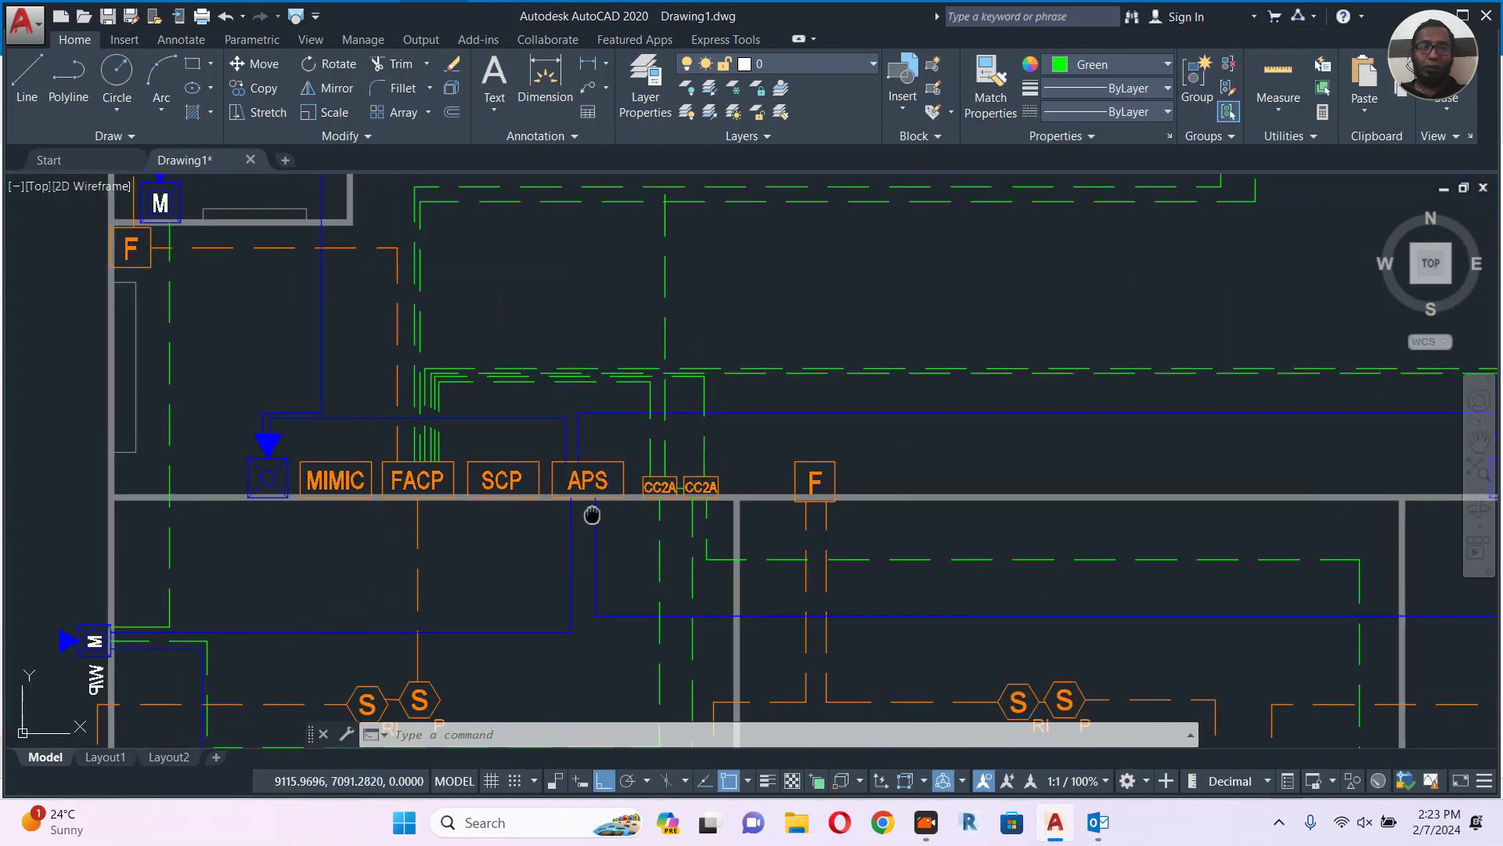
middle_click_drag(529, 473, 626, 533)
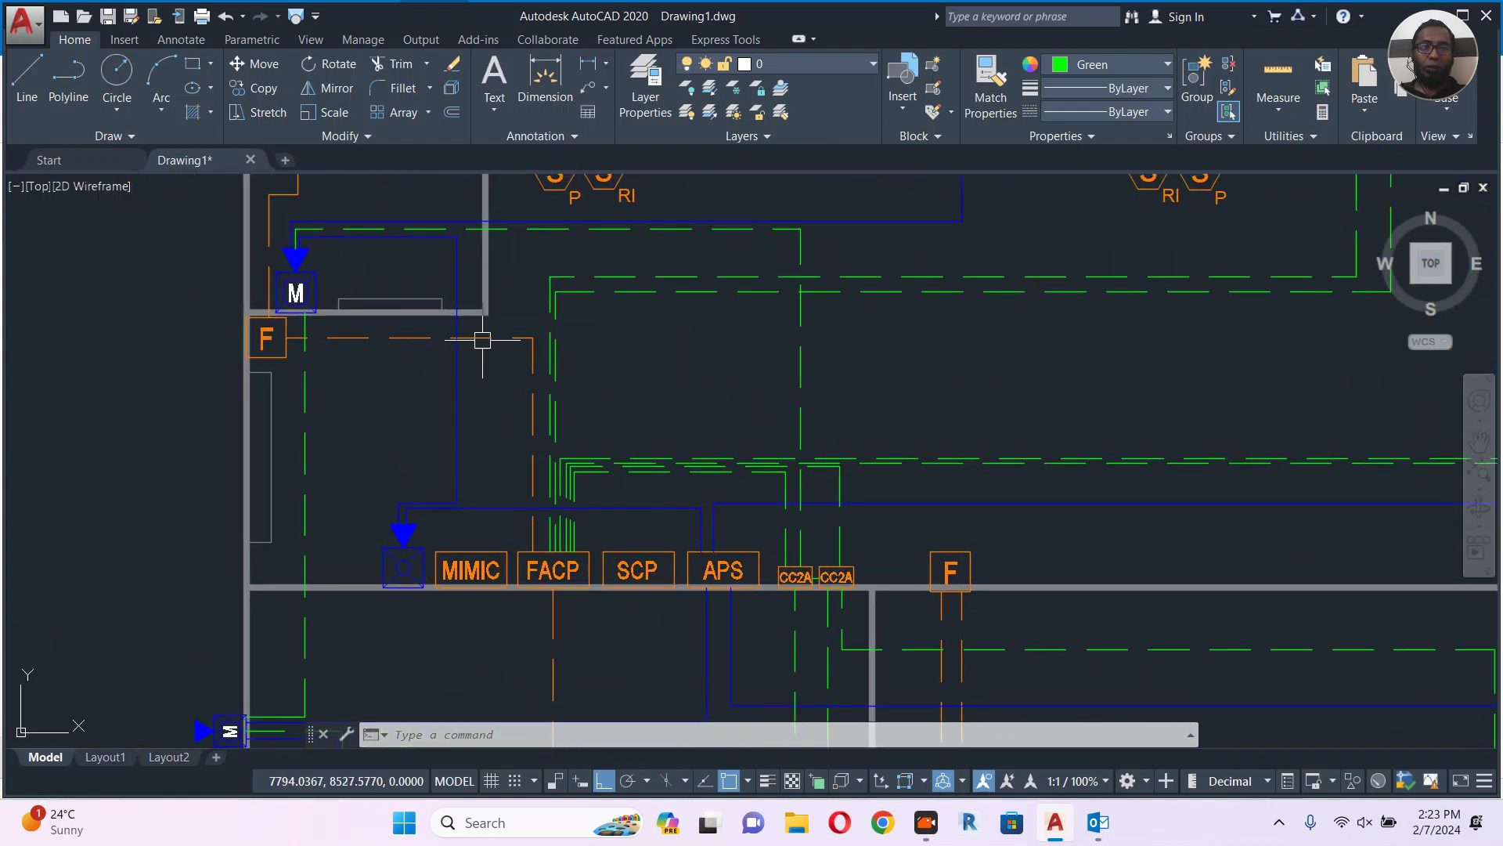
middle_click_drag(302, 279, 304, 330)
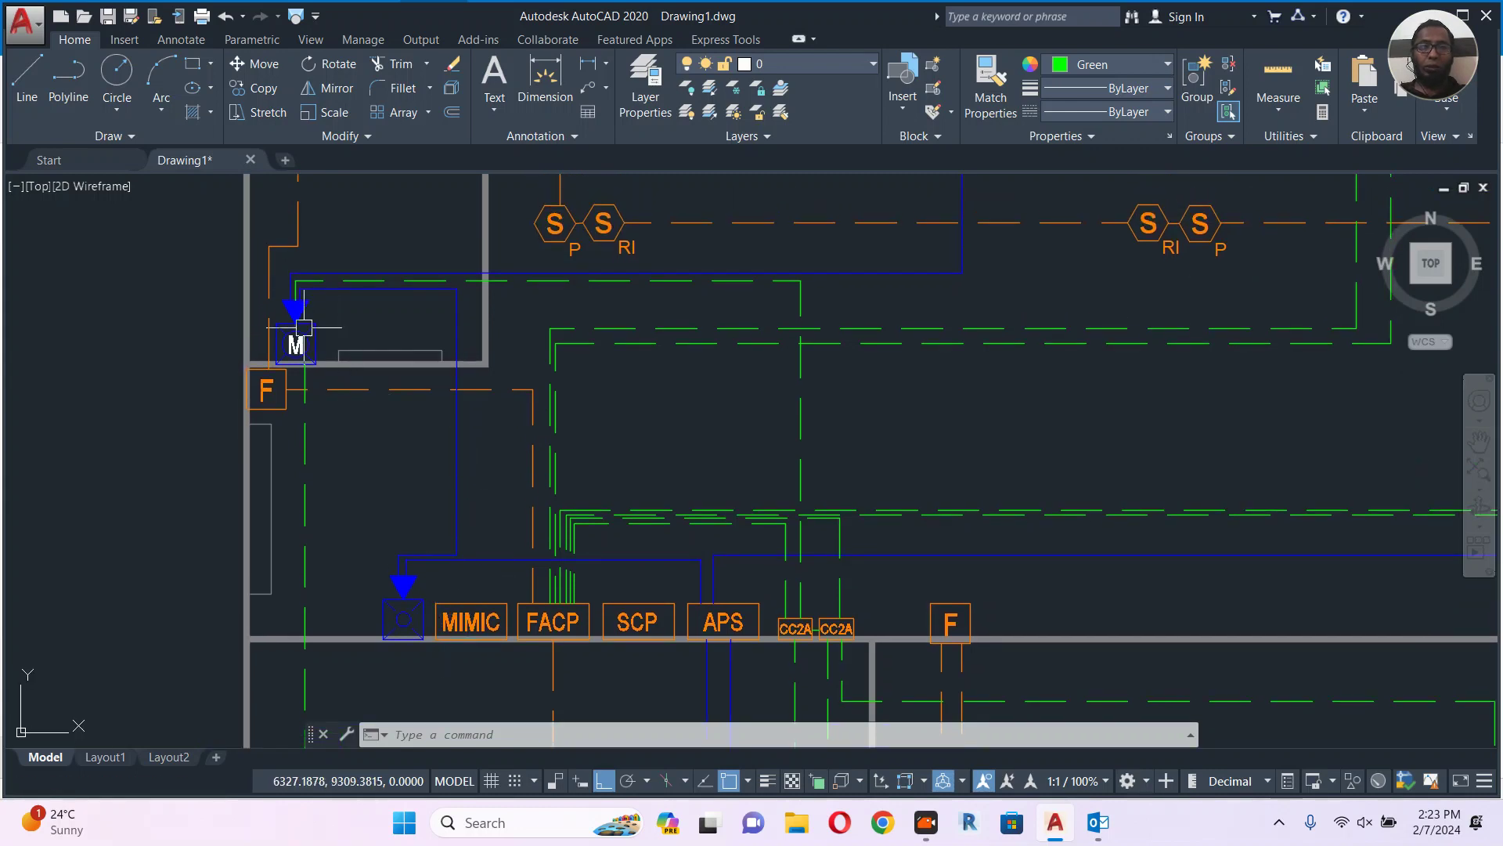
middle_click_drag(496, 331, 458, 466)
scroll(504, 386, "down", 3)
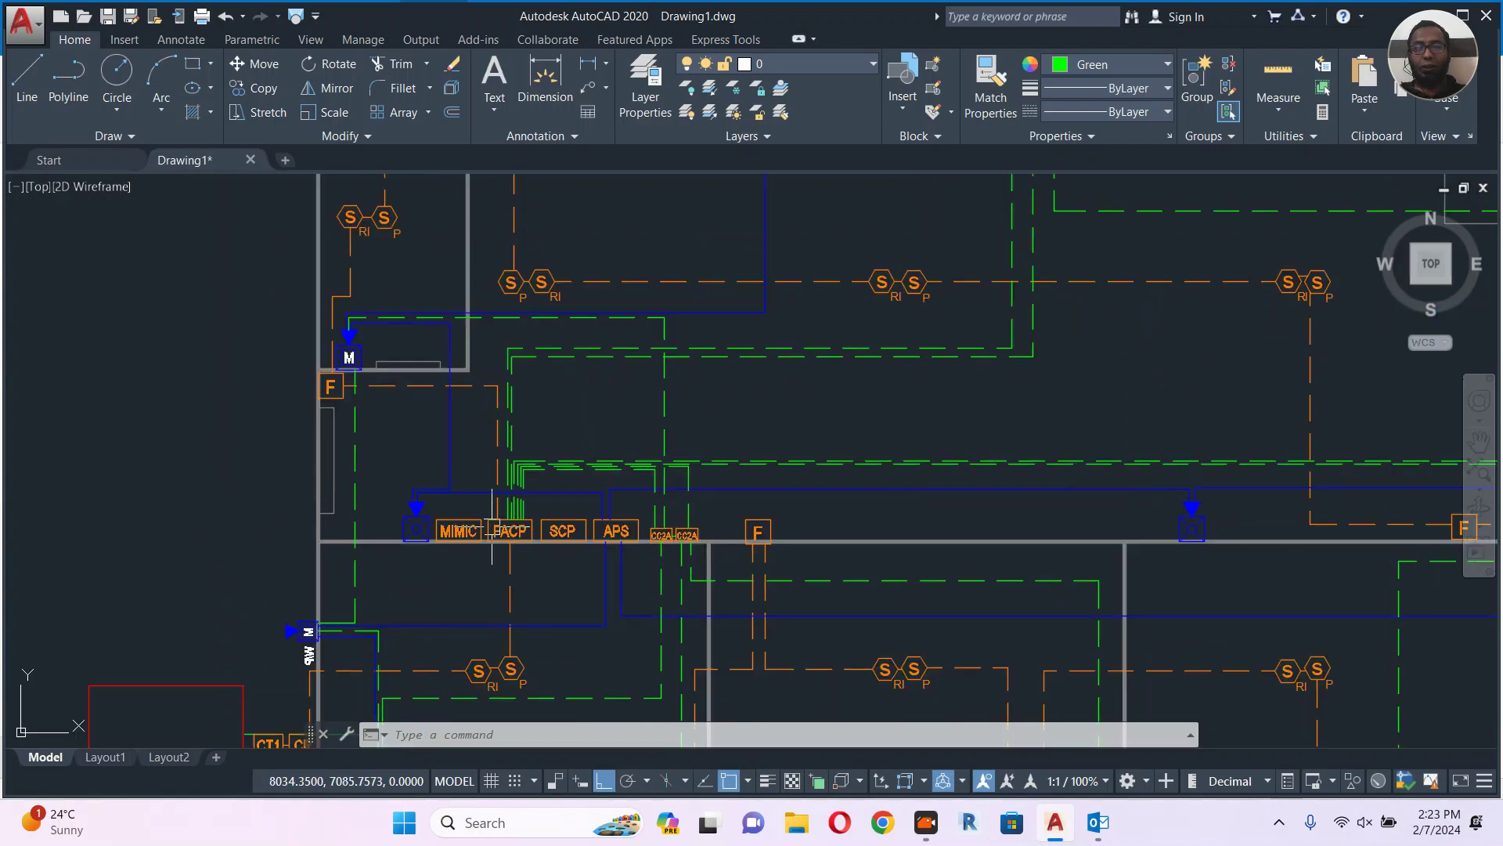
Examine the green circuits linking the FACP, the CC2A modules beside APS and the M device in the small room.
scroll(494, 521, "up", 4)
middle_click_drag(671, 516, 666, 502)
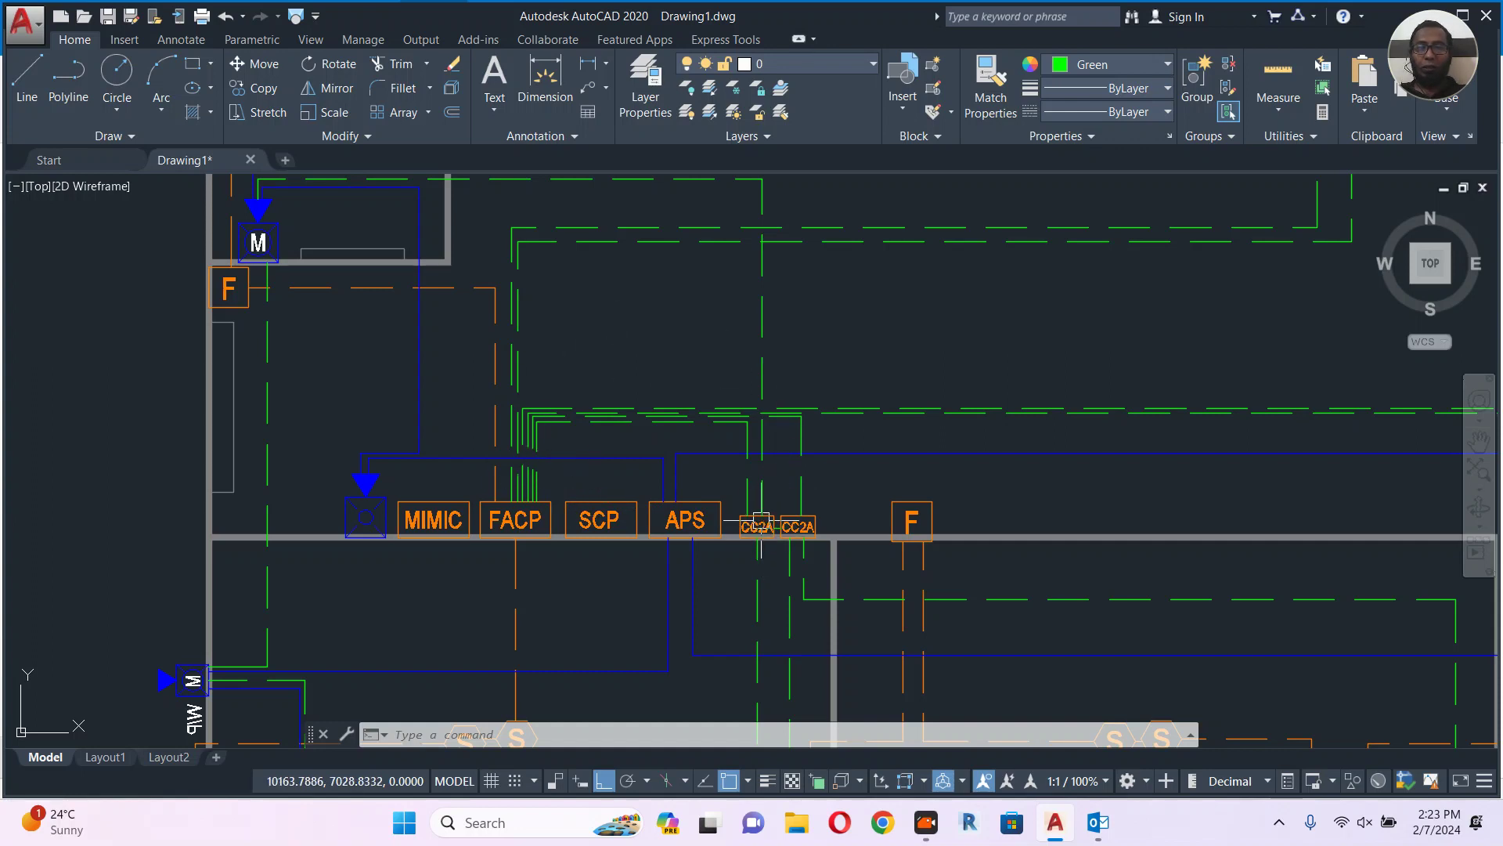
middle_click_drag(704, 413, 771, 497)
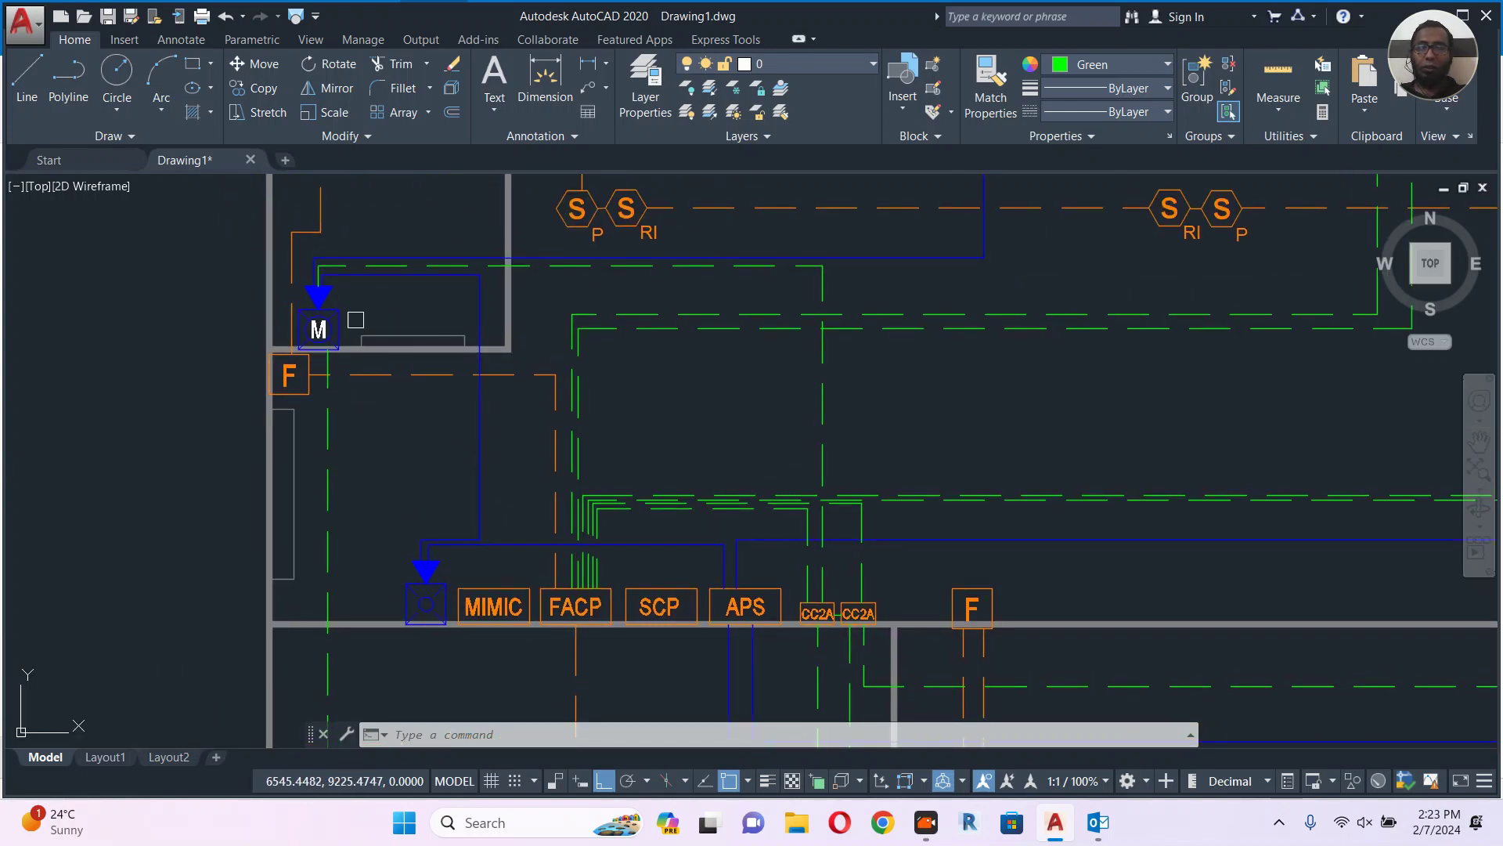
scroll(323, 289, "up", 3)
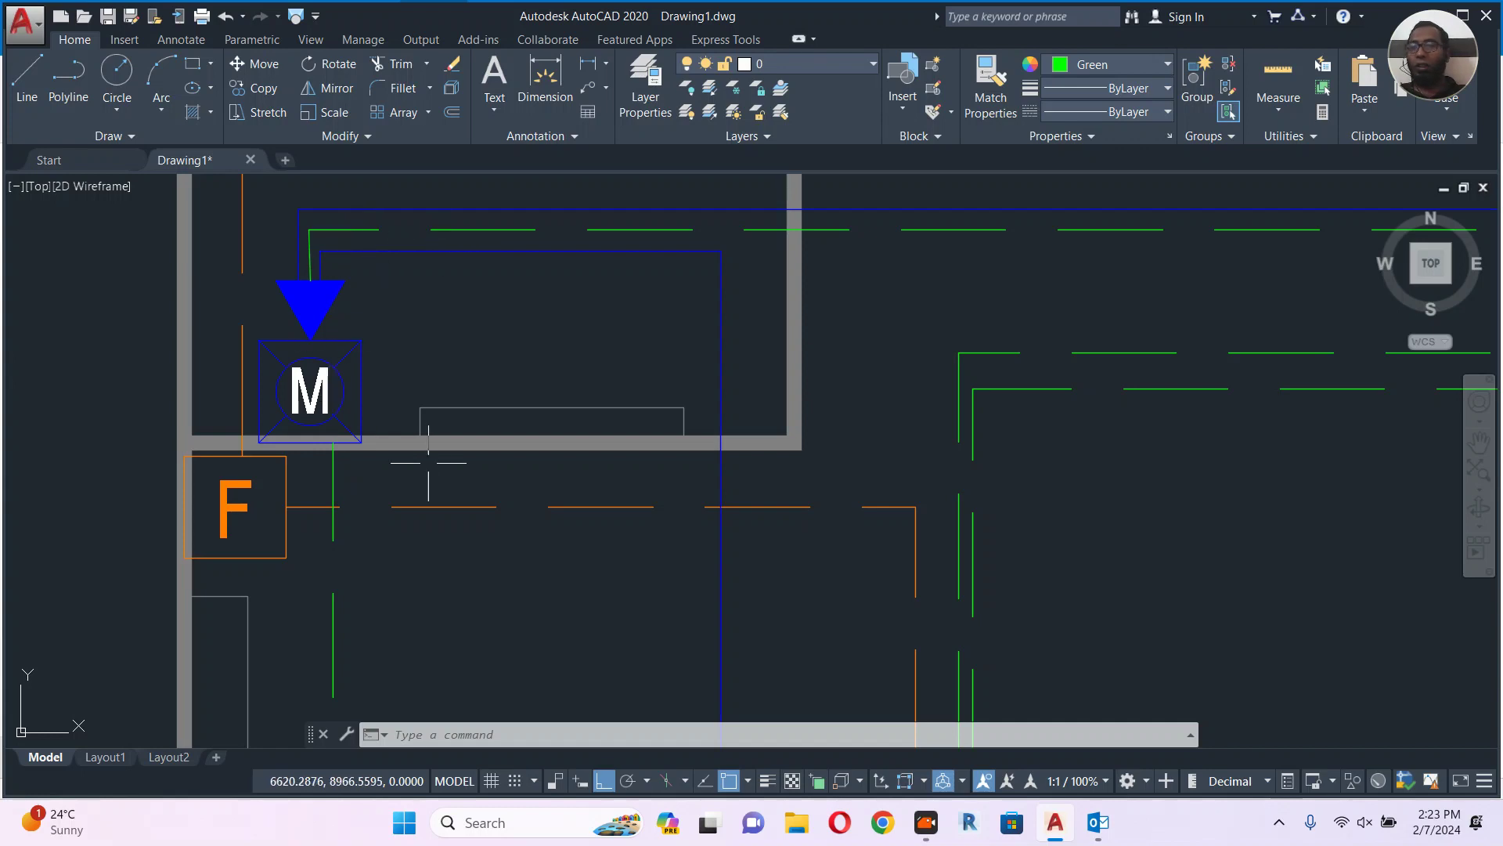
scroll(572, 418, "down", 2)
scroll(573, 419, "down", 2)
middle_click_drag(797, 436, 449, 316)
scroll(492, 348, "down", 8)
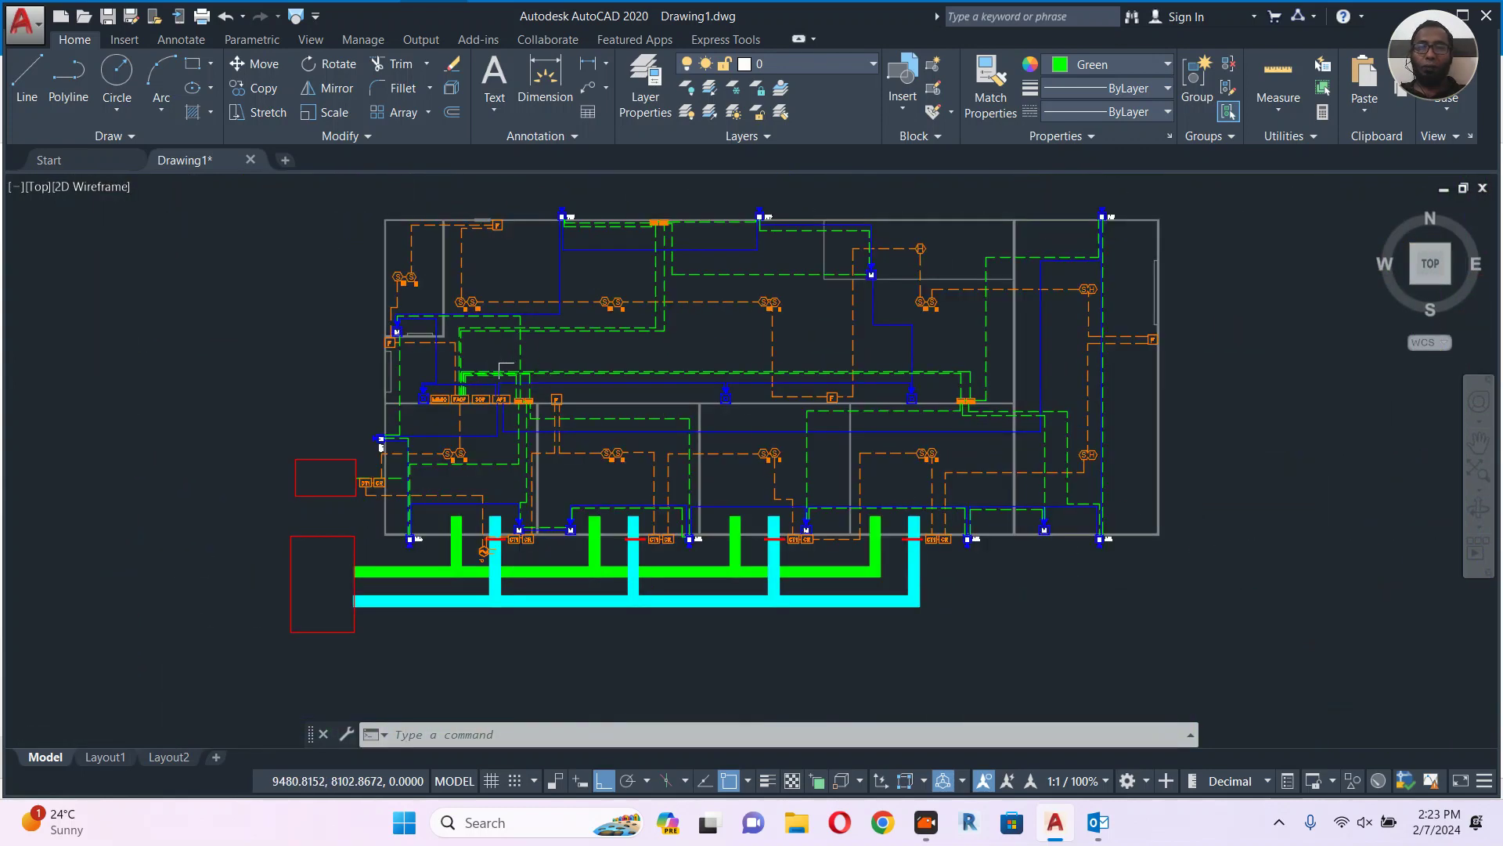
Examine the detector beside the first cyan duct branch and the CT1 and CR modules along the ducts.
scroll(529, 411, "up", 4)
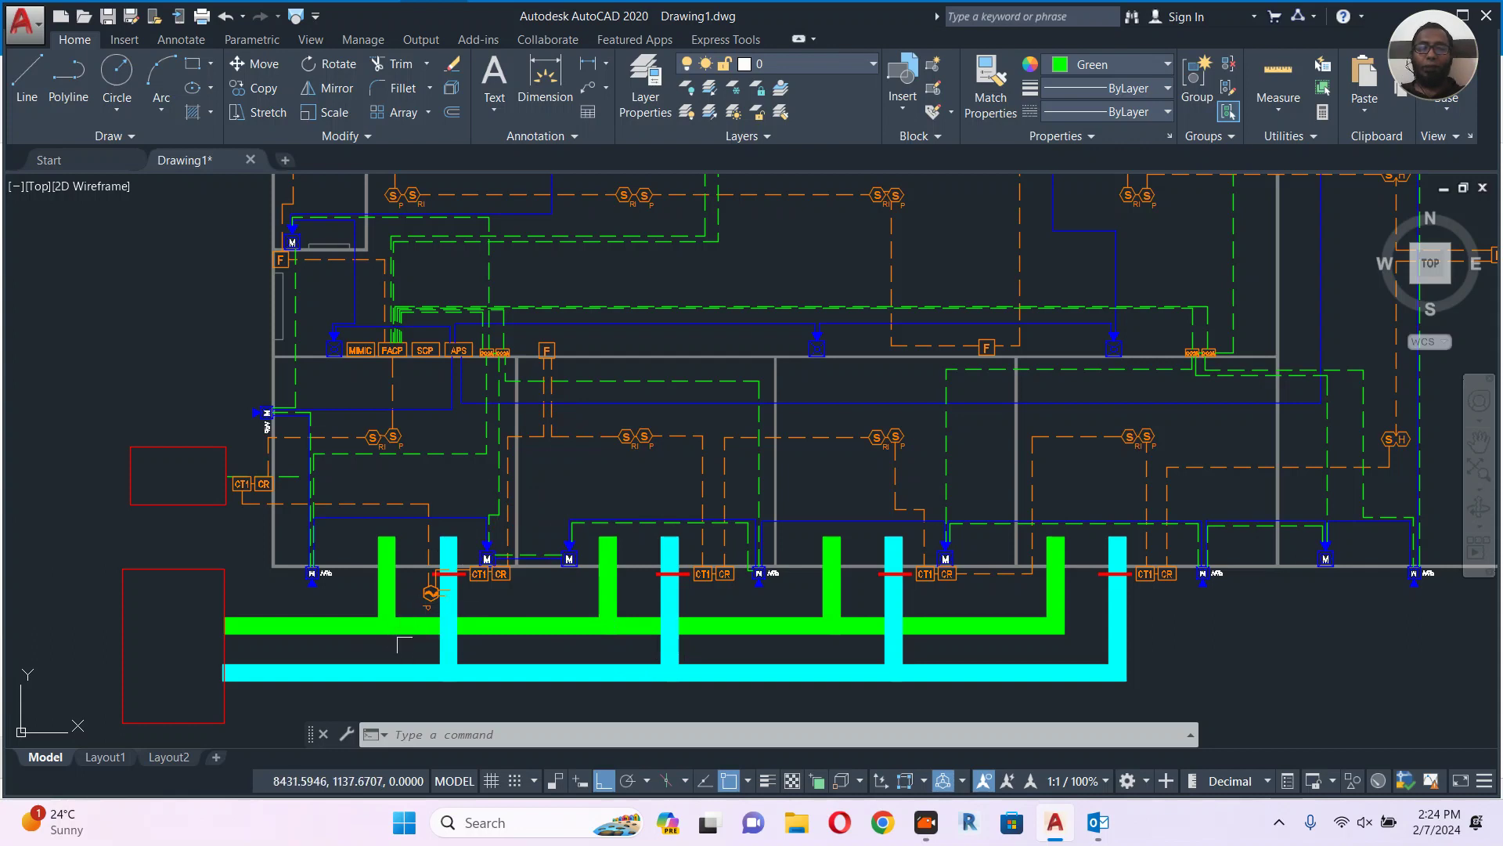
scroll(404, 642, "up", 8)
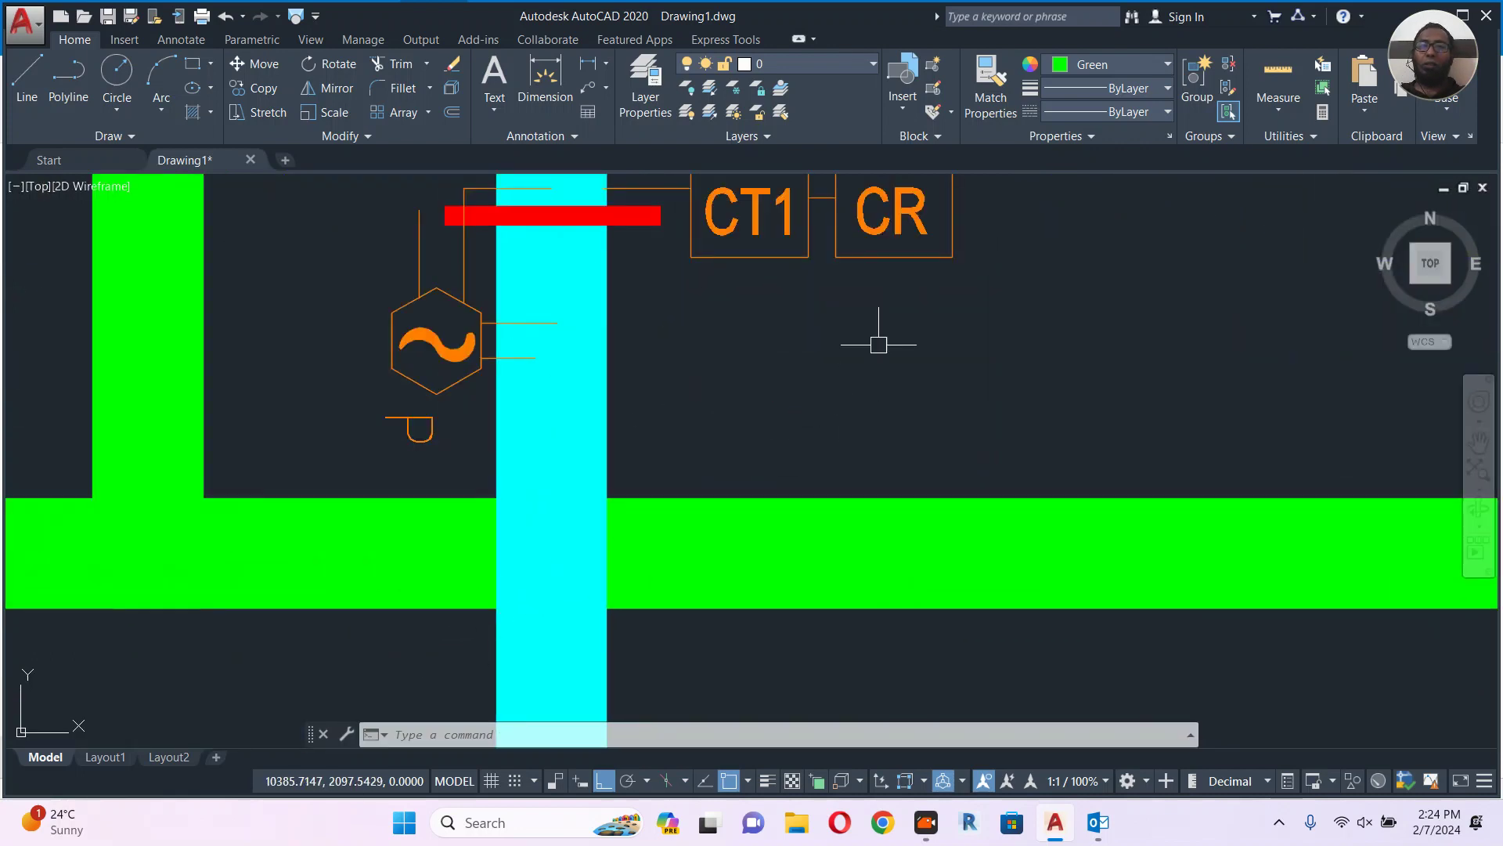
scroll(729, 368, "down", 2)
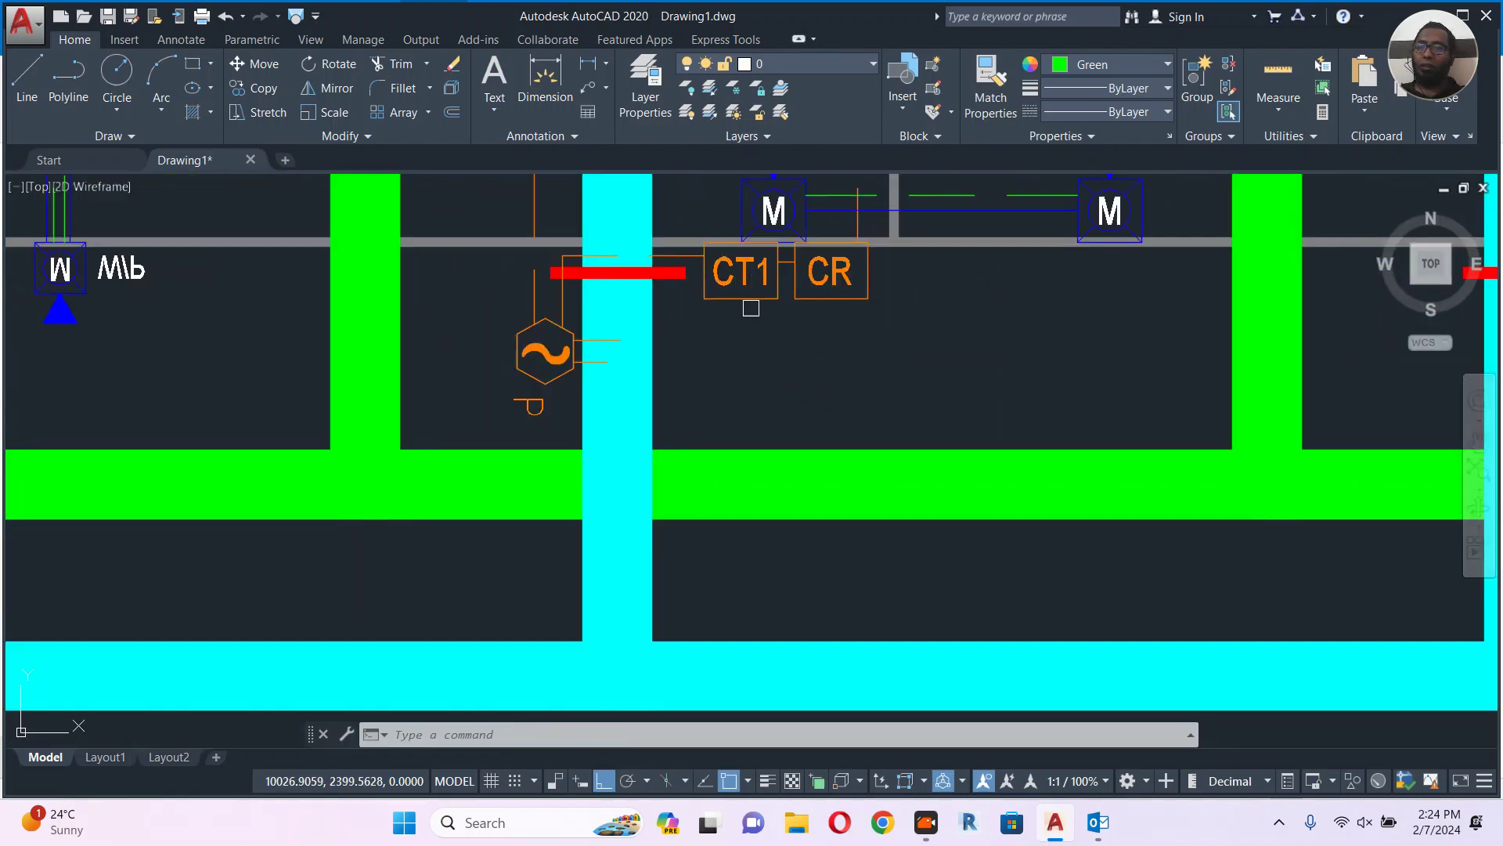
scroll(721, 335, "down", 2)
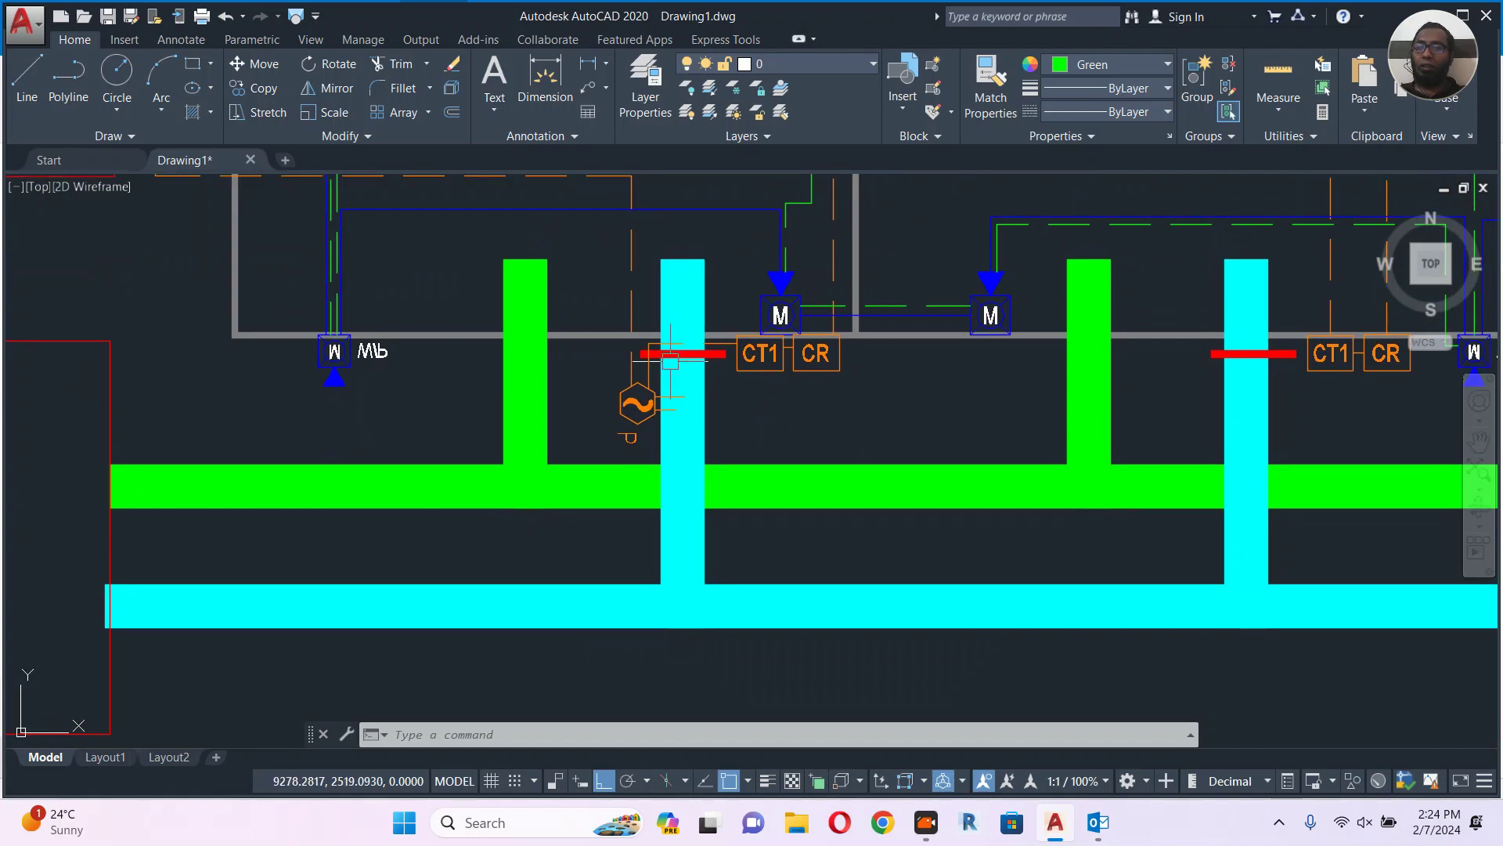
scroll(675, 357, "up", 2)
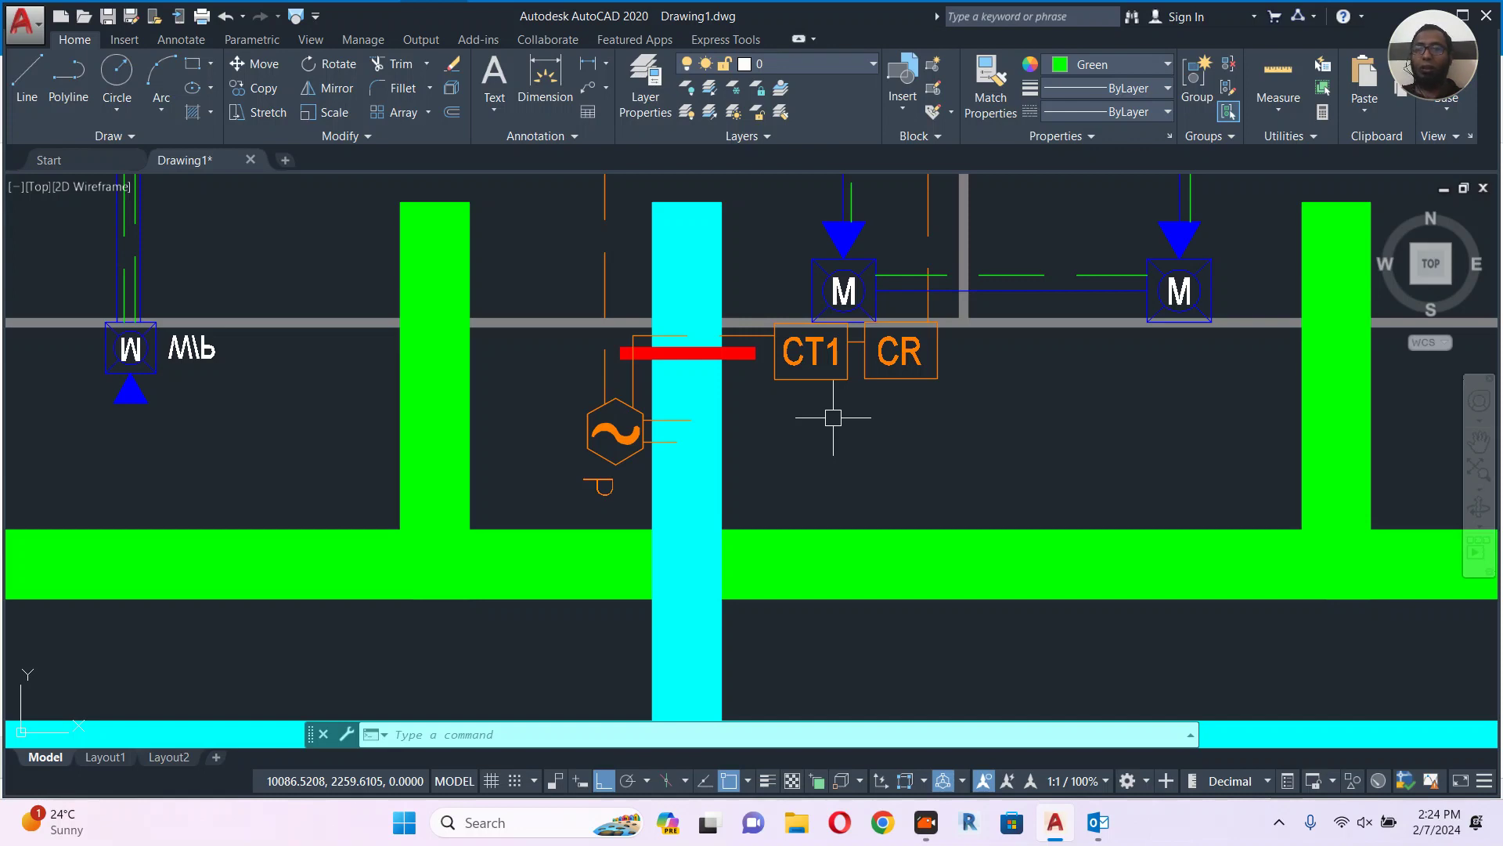
scroll(833, 418, "down", 5)
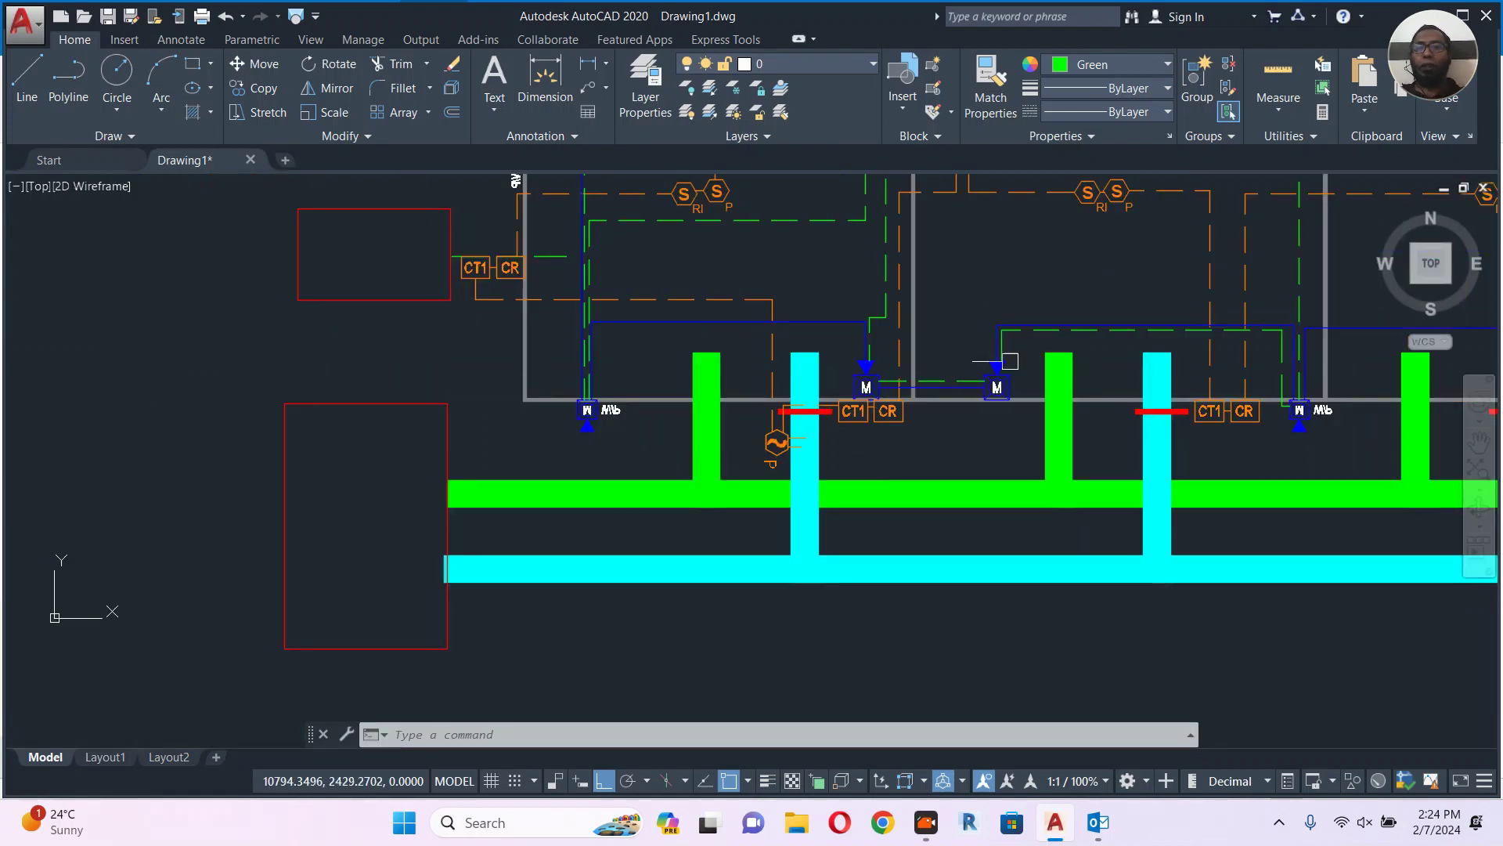
scroll(725, 512, "up", 2)
scroll(861, 489, "down", 5)
scroll(882, 506, "up", 3)
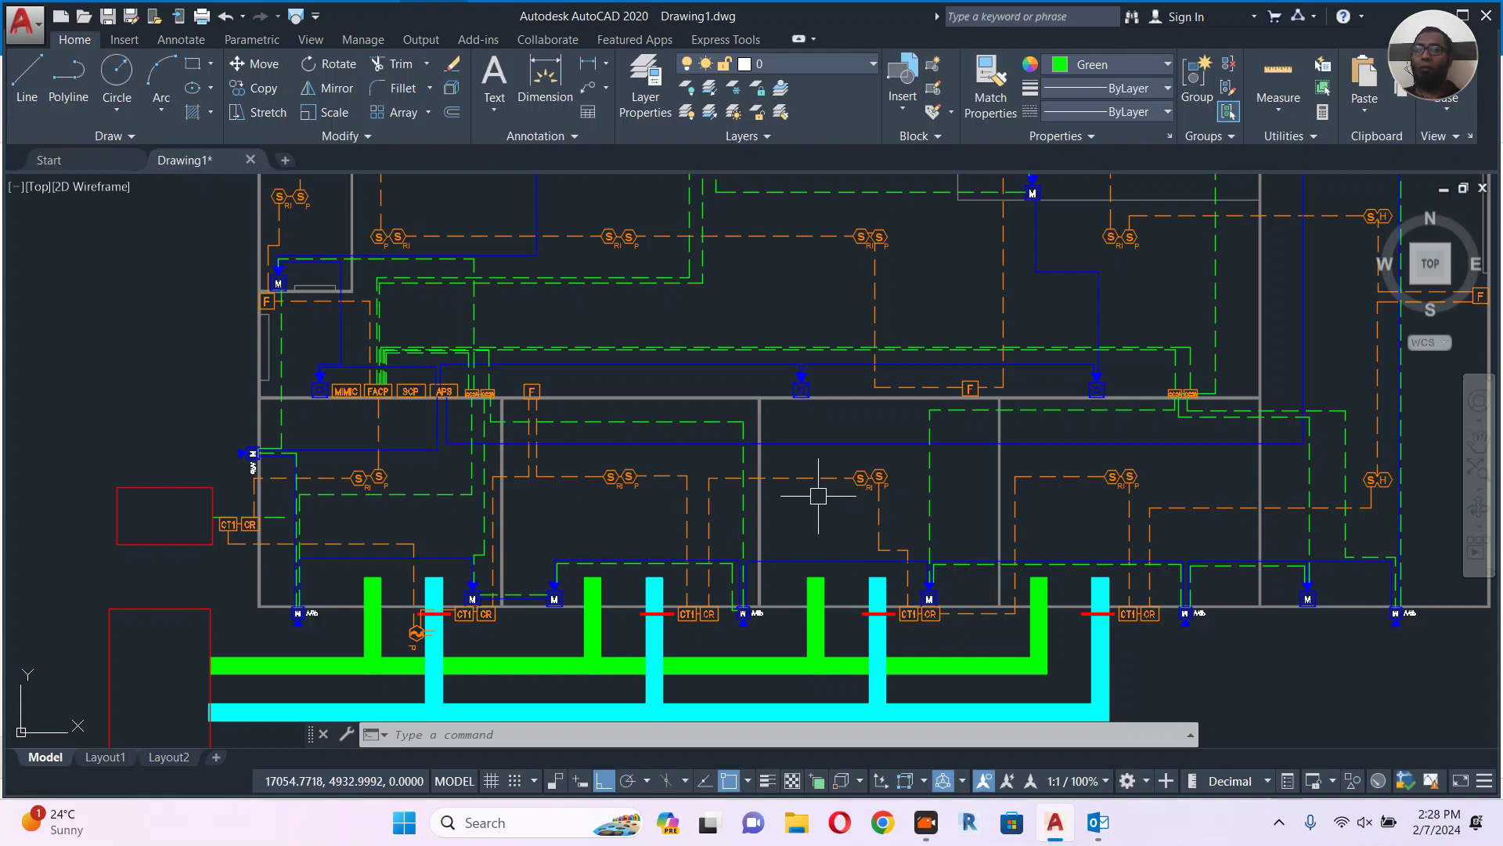
Draw a small horizontal rectangle on the upper side of the middle wall, to the right of the F device near the CC2A modules.
scroll(733, 441, "down", 2)
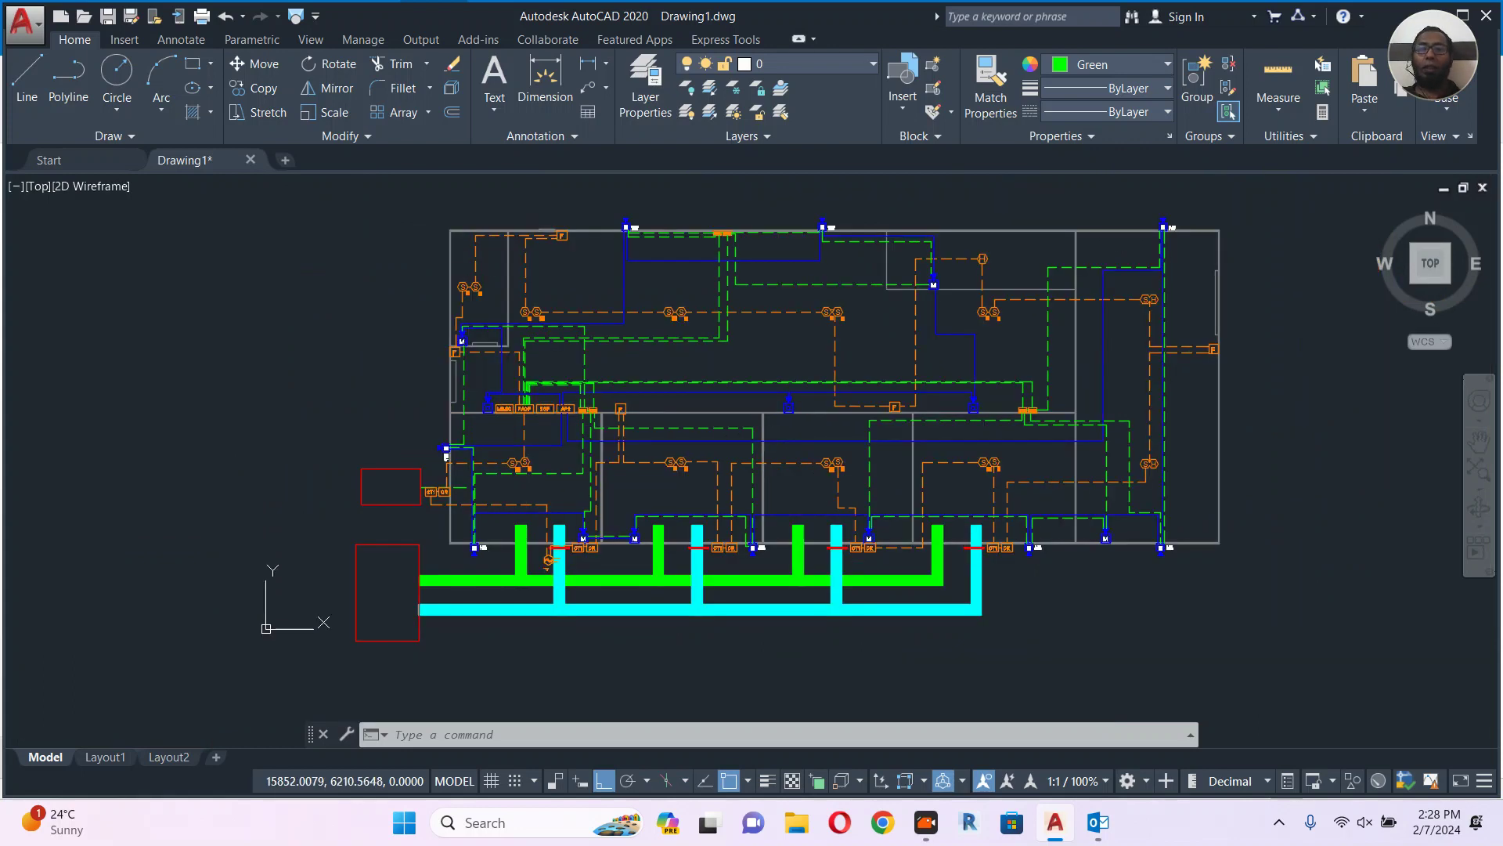
scroll(750, 458, "up", 8)
mouse_move(955, 553)
middle_mouse_down()
mouse_move(860, 458)
mouse_move(707, 475)
middle_mouse_up()
key("Escape")
type("re")
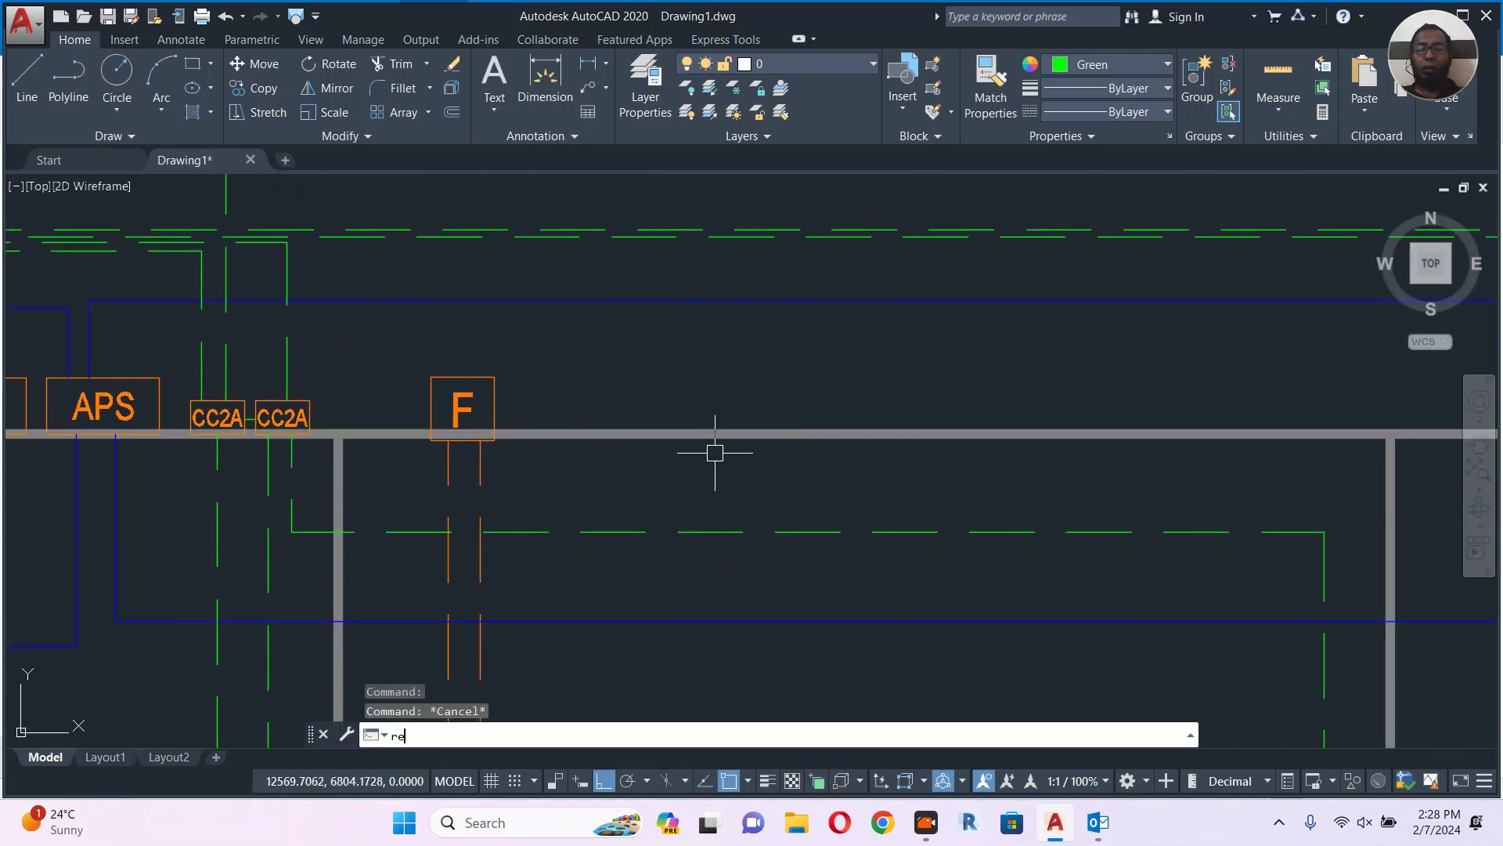
type("c")
key("Return")
left_click(633, 390)
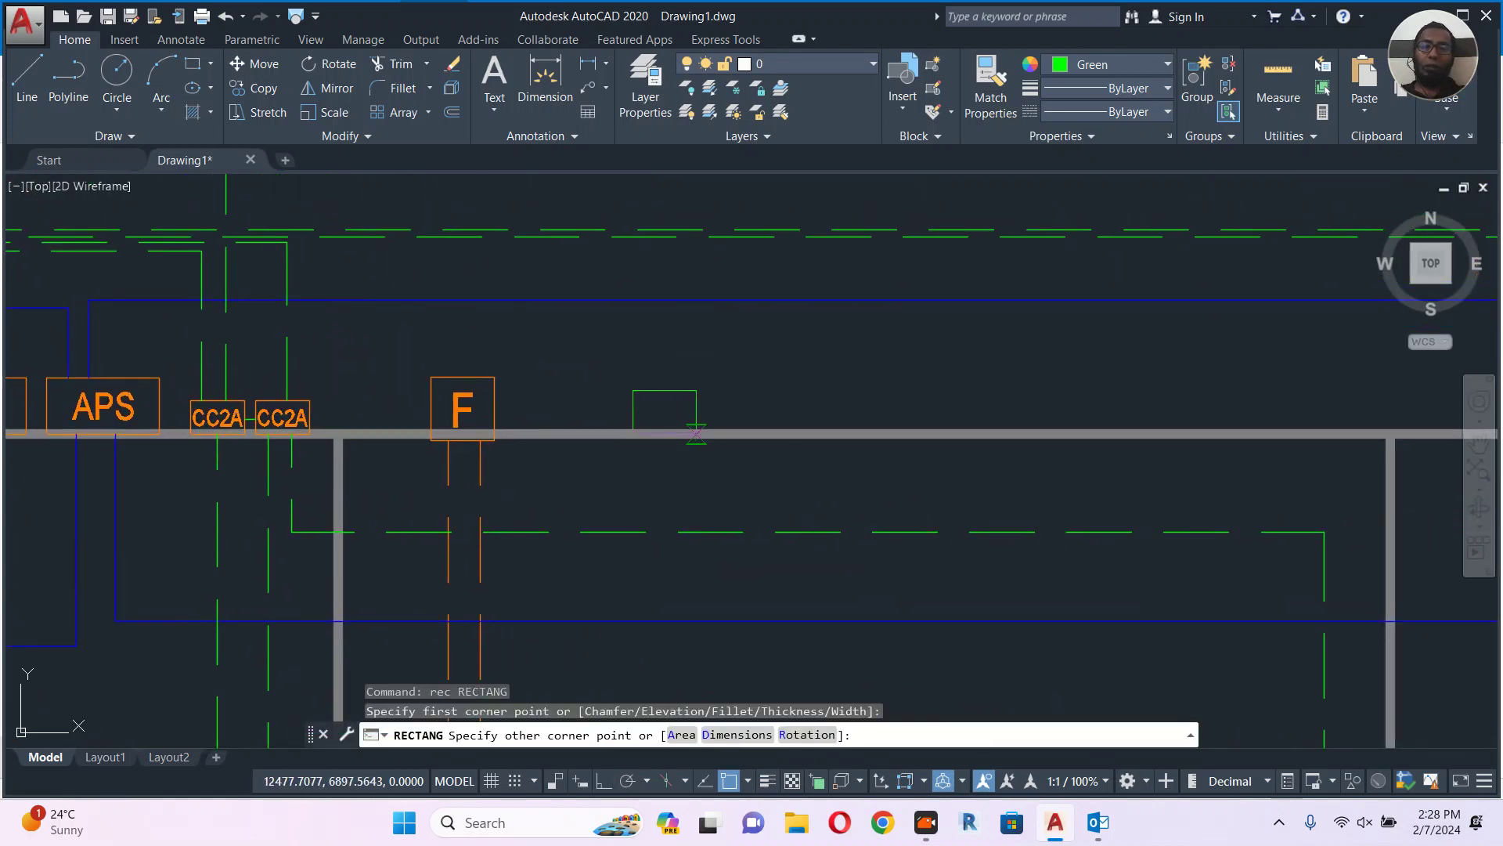
left_click(779, 434)
Set the color of the new rectangle beside the F device to red.
left_click(792, 379)
left_click(743, 411)
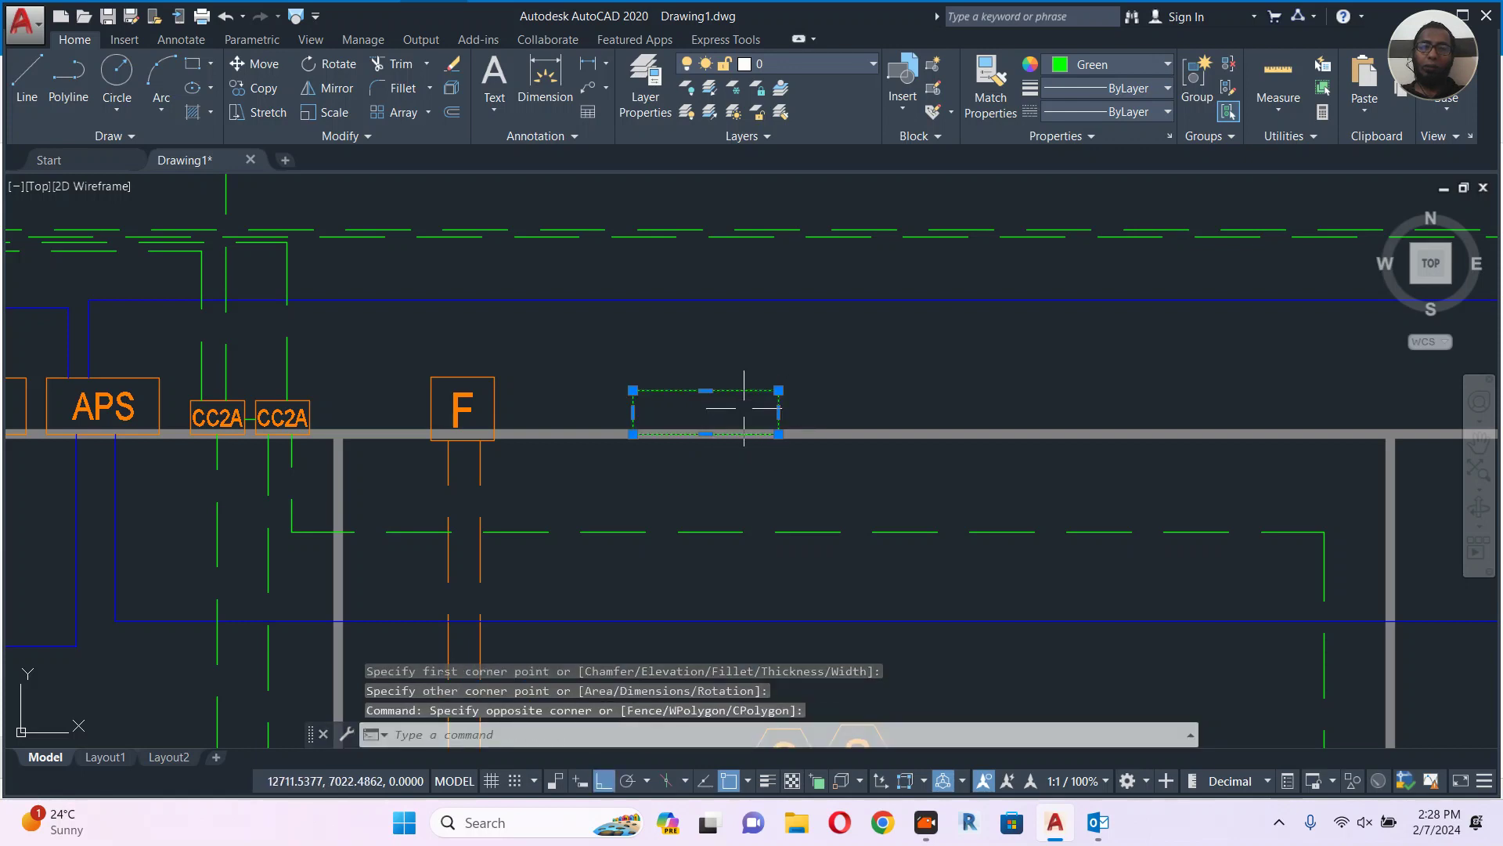
left_click(1111, 59)
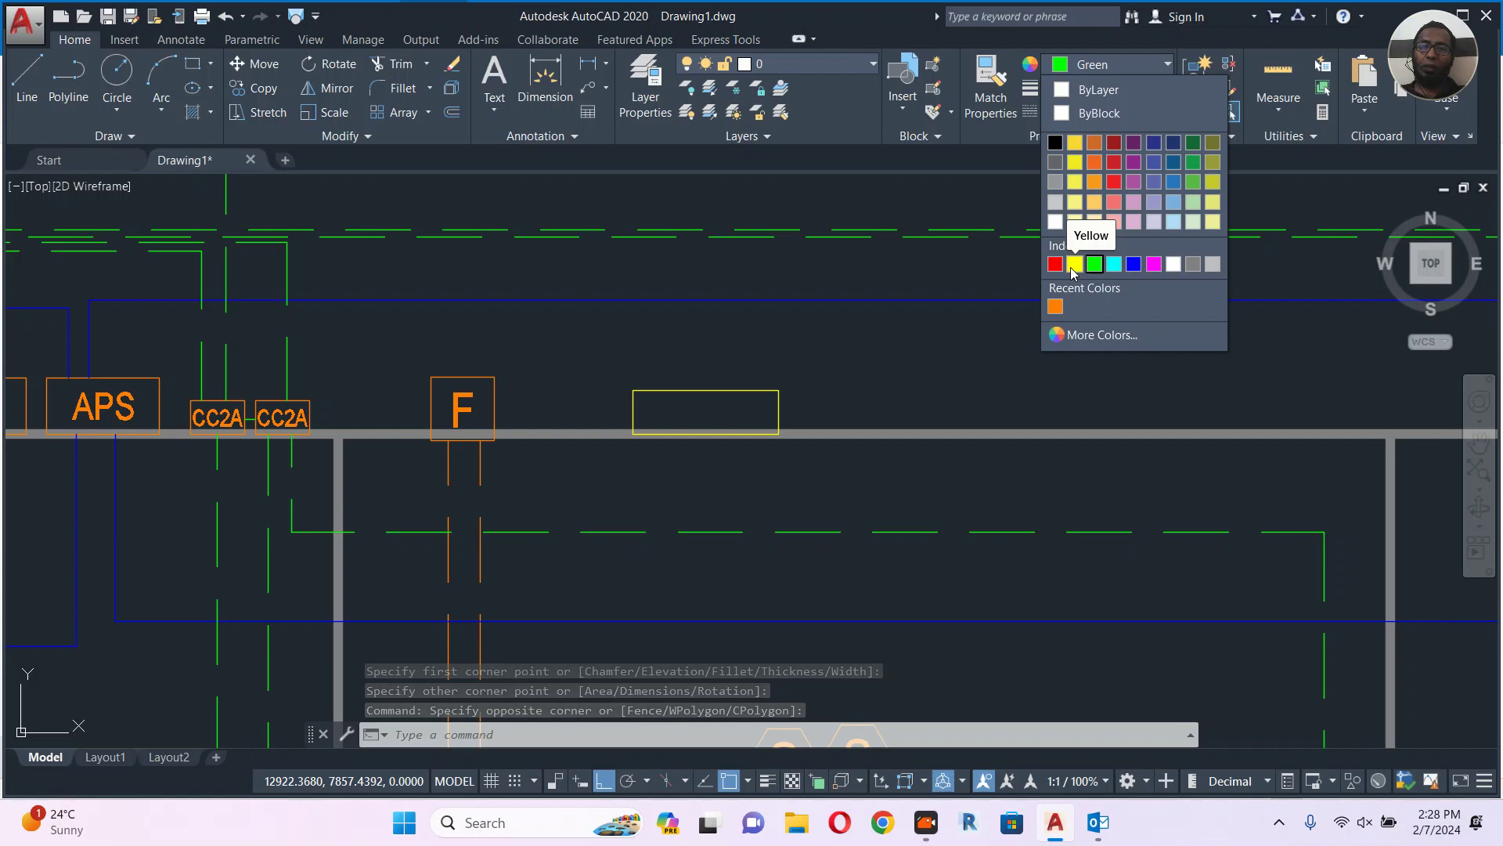
left_click(1058, 265)
key("Escape")
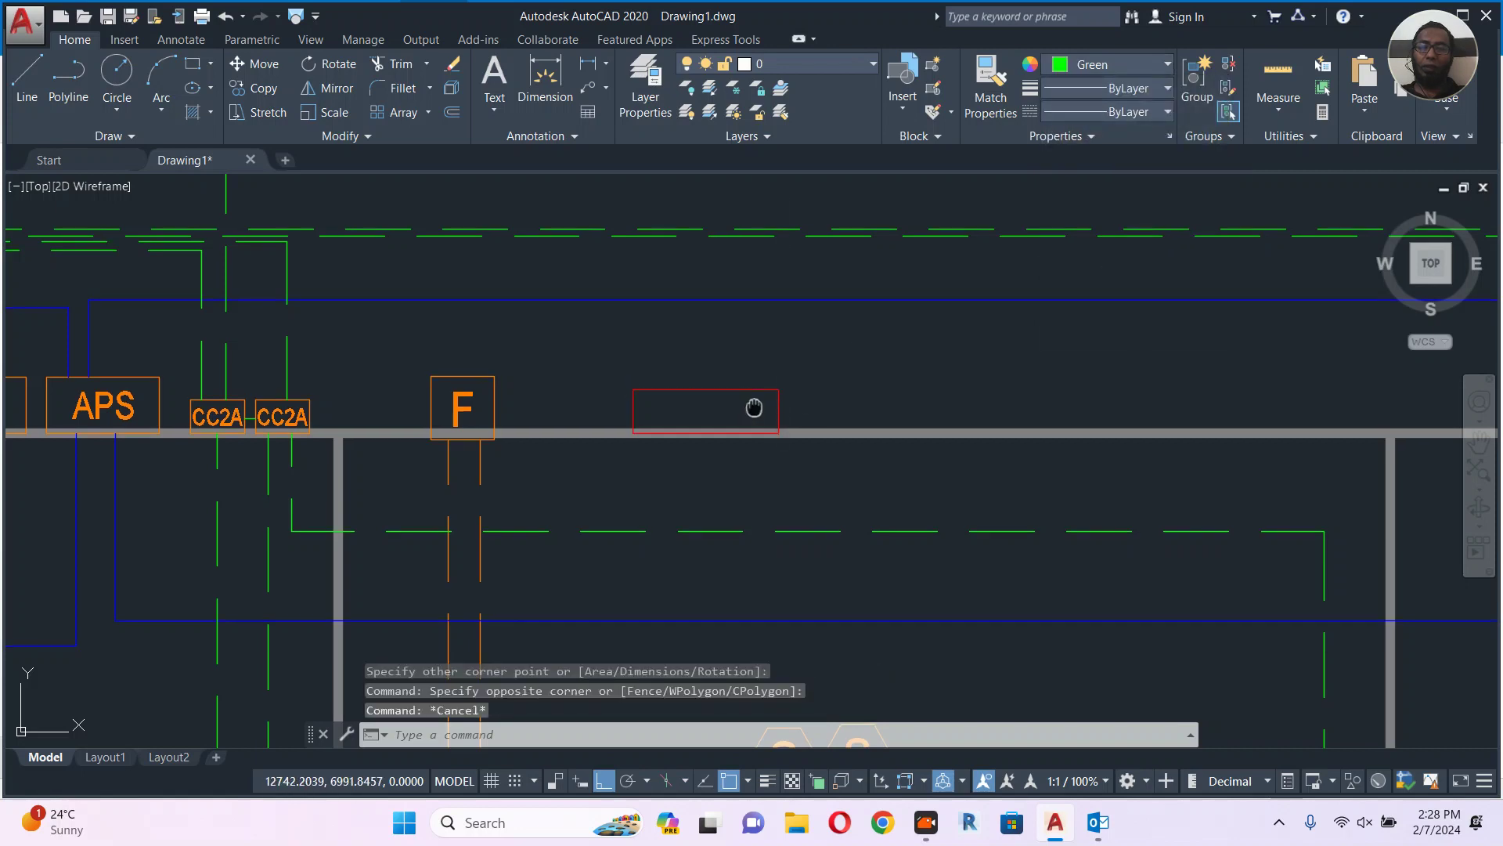
scroll(926, 384, "down", 8)
scroll(926, 384, "down", 2)
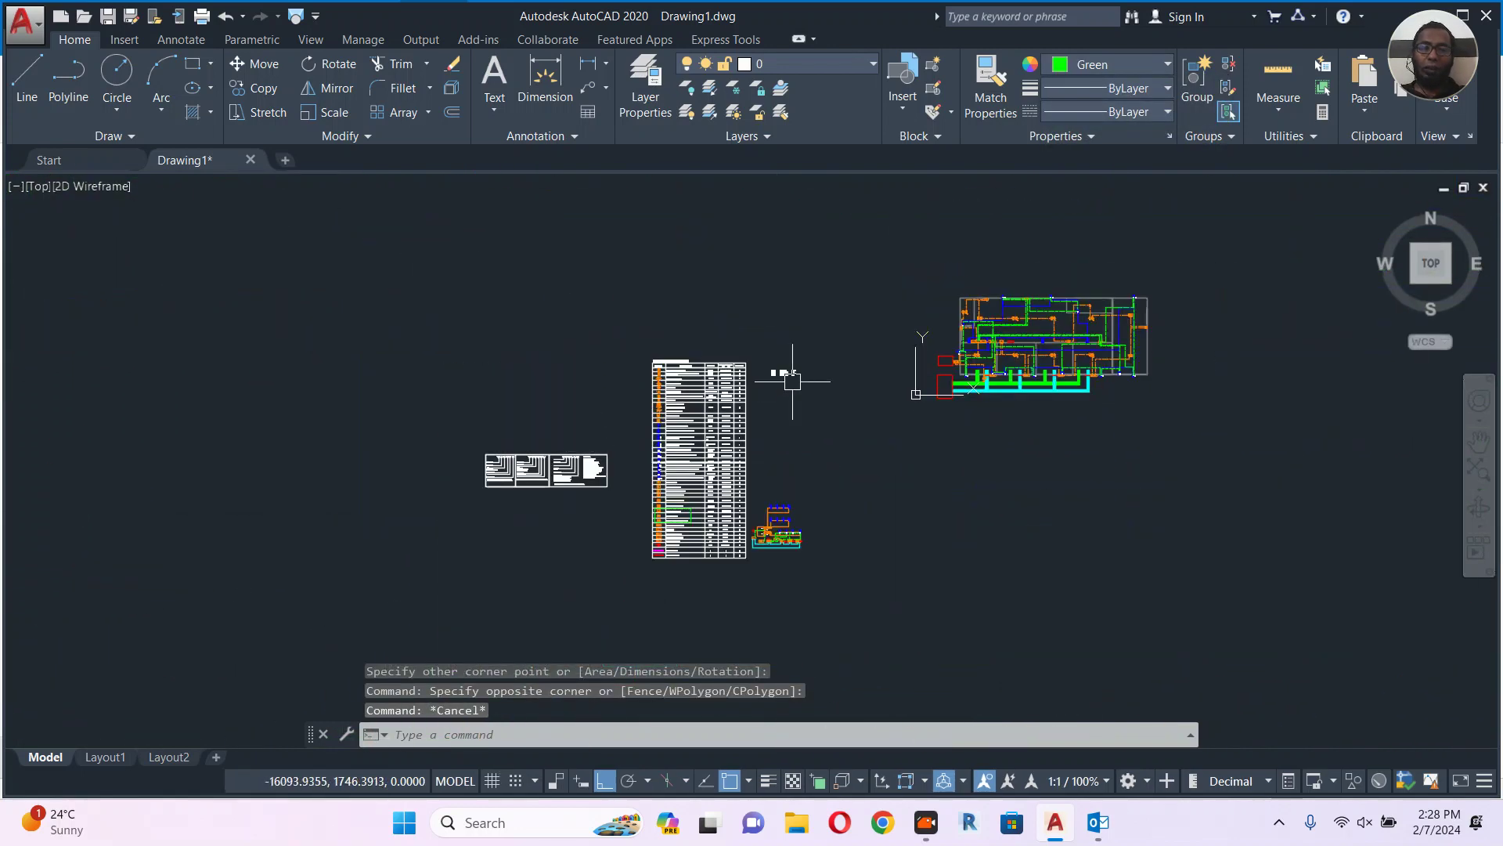
Copy the "Detectors" text from the loop address list into the red rectangle beside the F device on the floor plan.
scroll(789, 373, "up", 9)
scroll(827, 321, "up", 3)
left_click(892, 350)
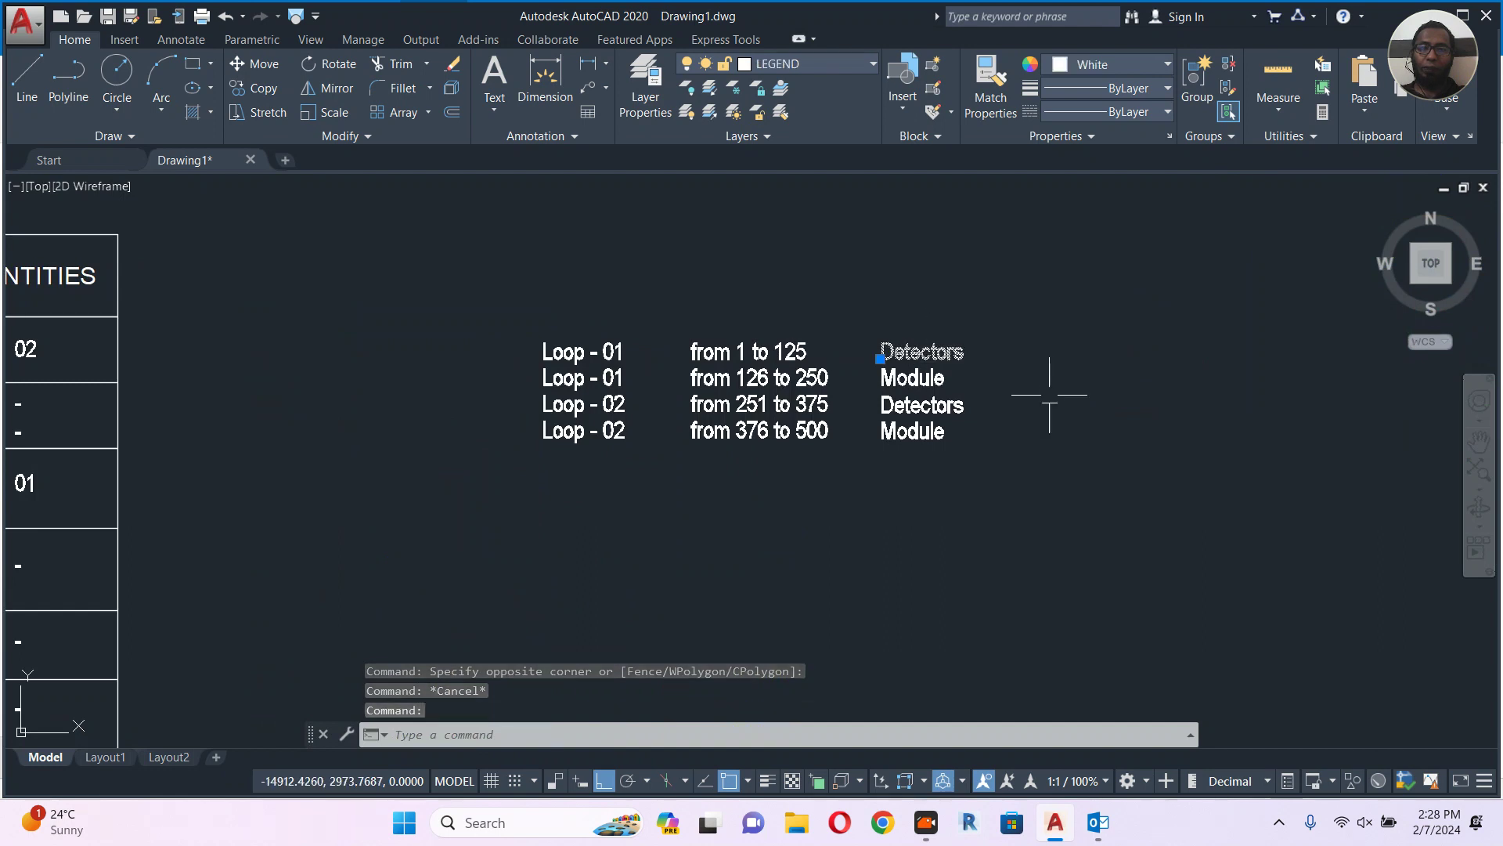
middle_click_drag(1049, 392, 977, 402)
type("co")
key("Return")
left_click(799, 364)
middle_click_drag(1143, 517, 1015, 496)
left_click(604, 780)
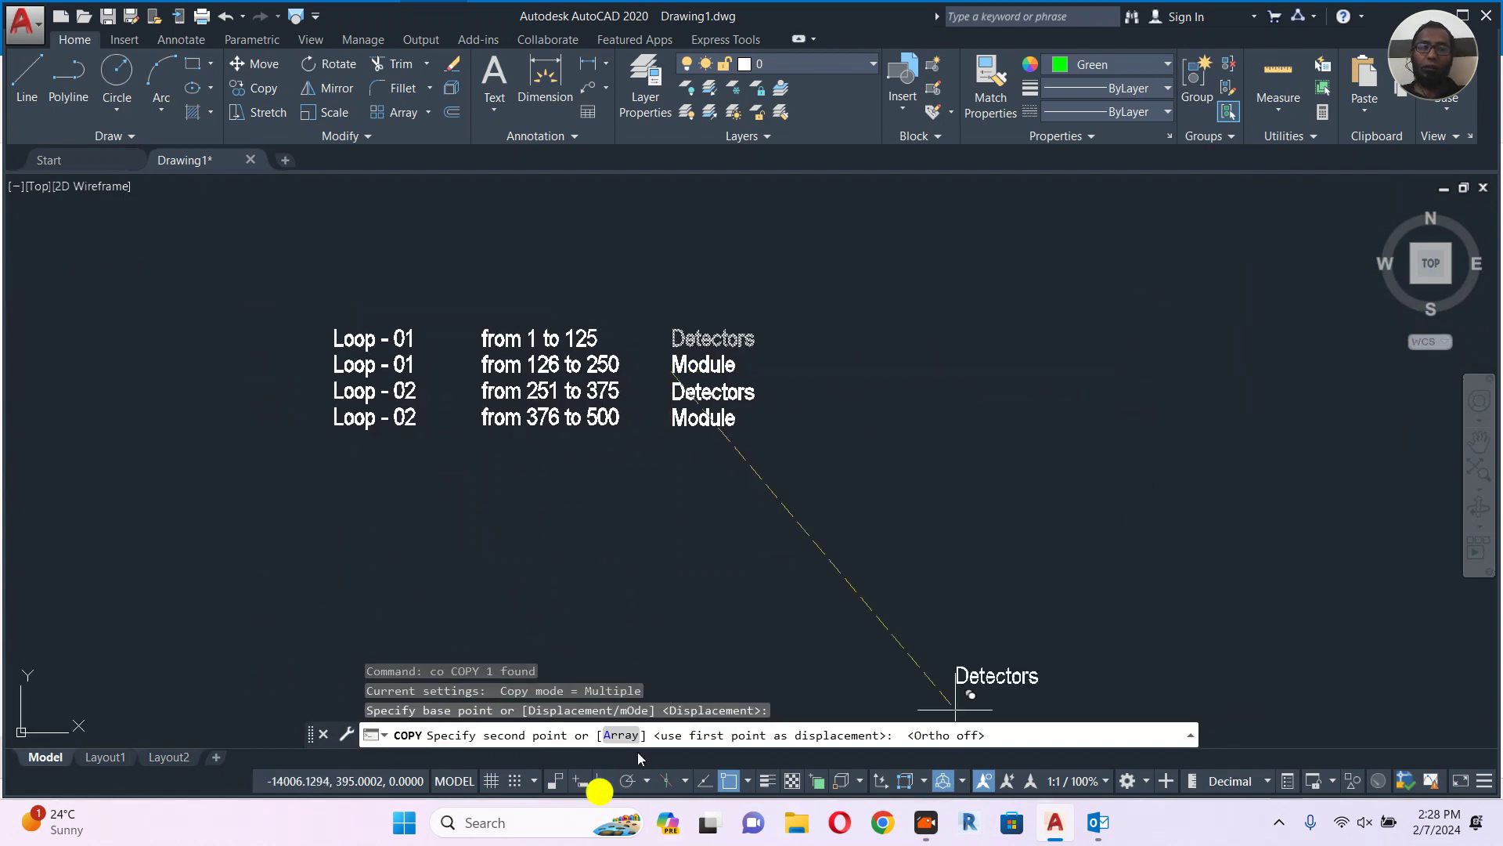
scroll(831, 540, "down", 9)
scroll(1142, 346, "down", 2)
middle_click_drag(1142, 346, 605, 442)
scroll(806, 498, "up", 8)
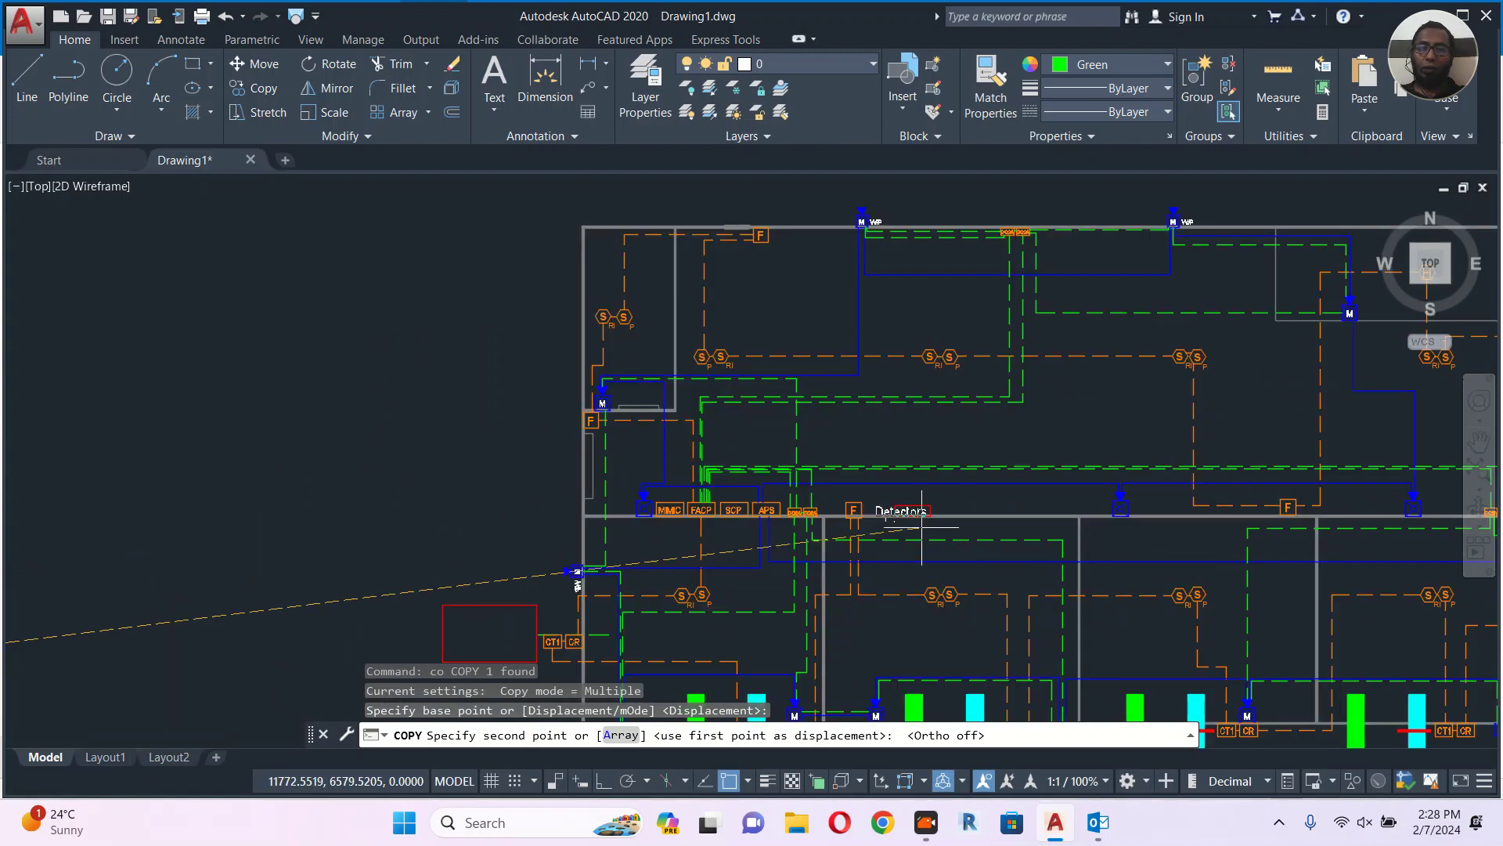
scroll(1024, 498, "up", 2)
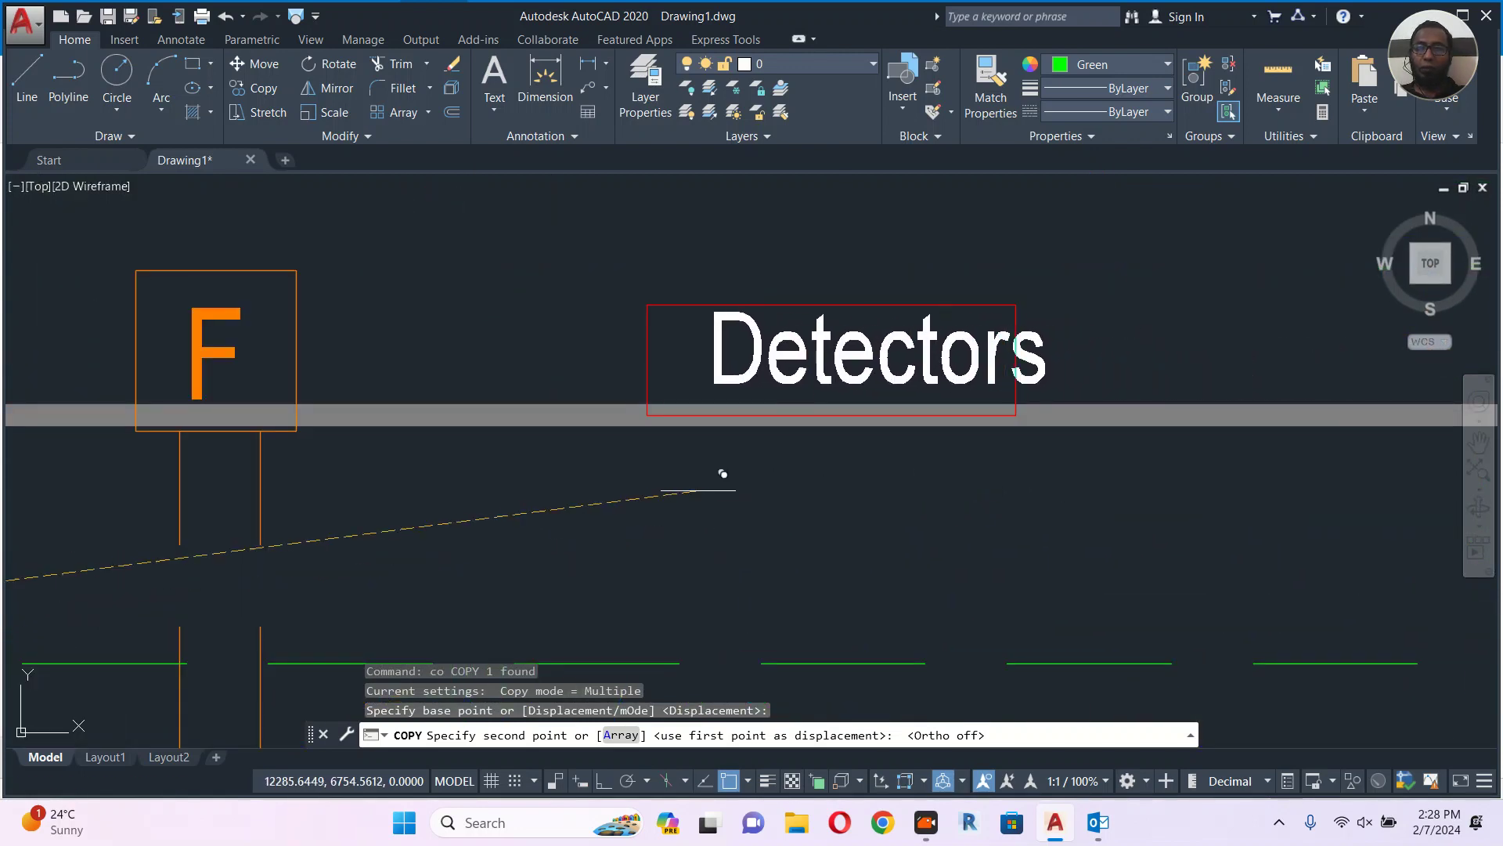
left_click(663, 494)
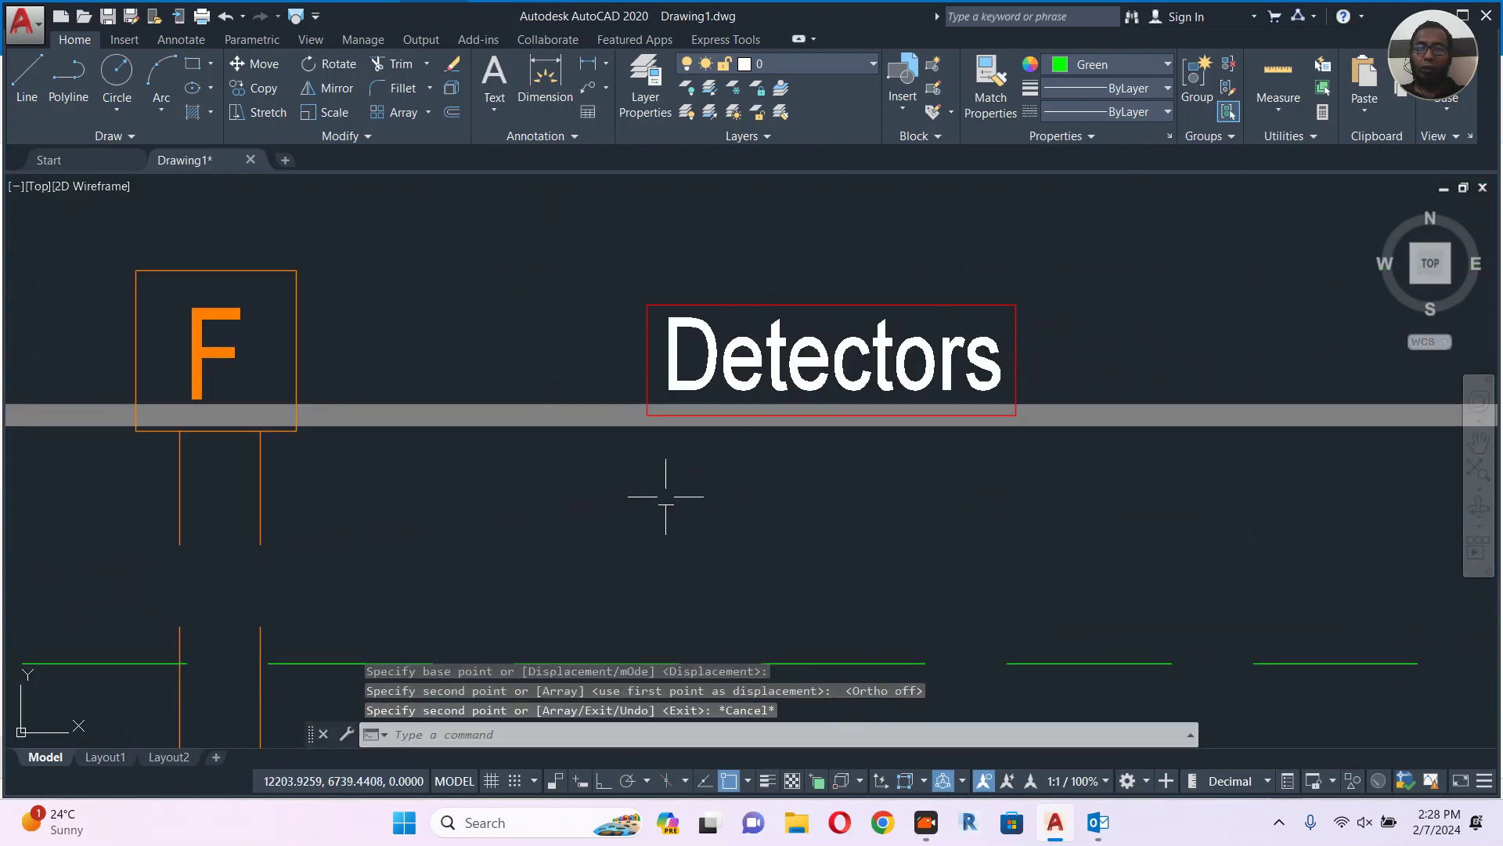
key("Escape")
Change the copied text in the red rectangle to "access".
double_click(853, 360)
type("ac")
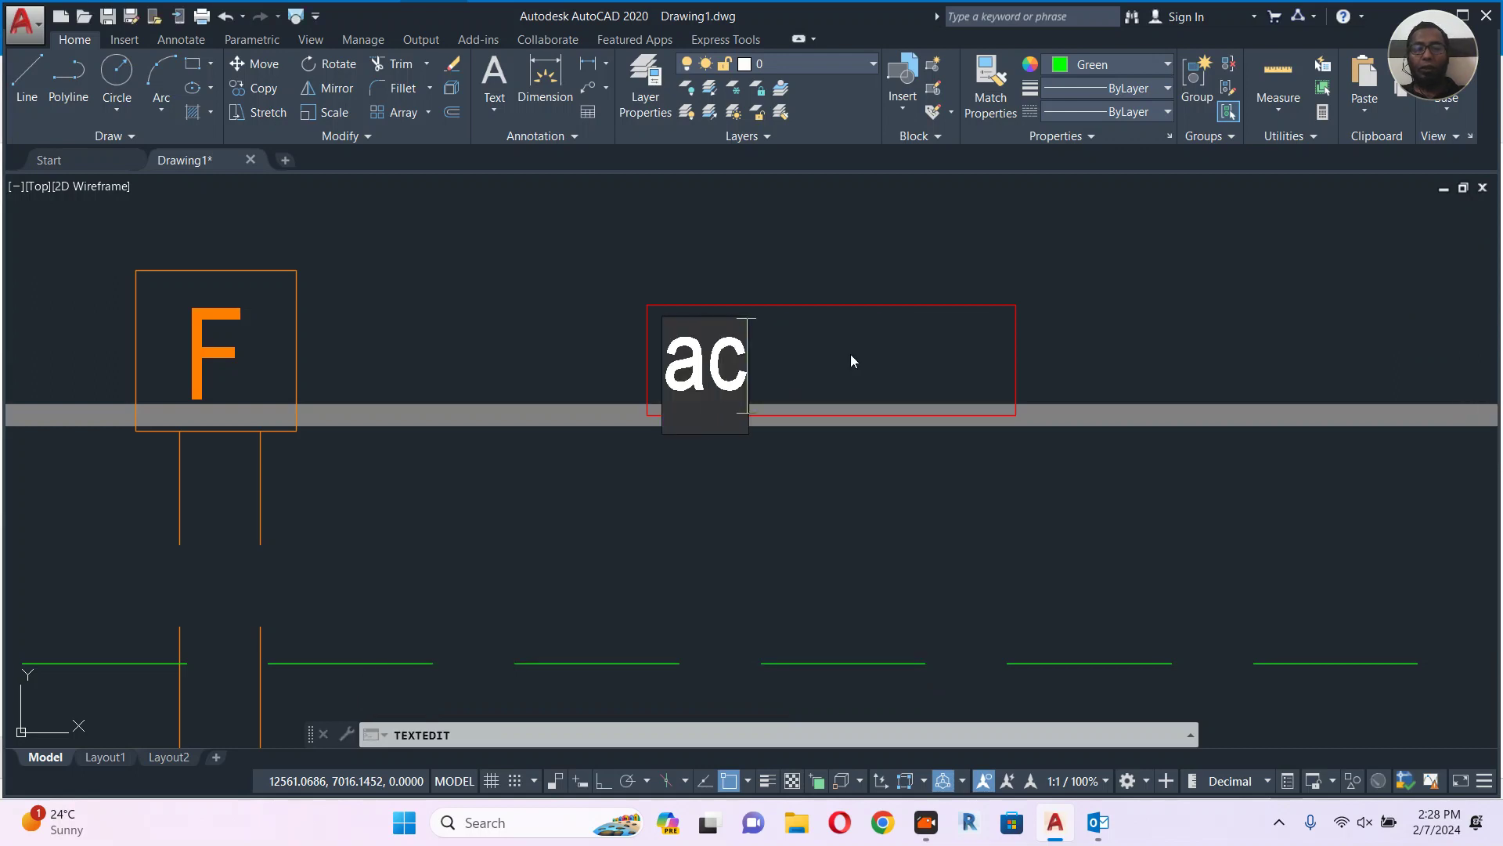
type("cess")
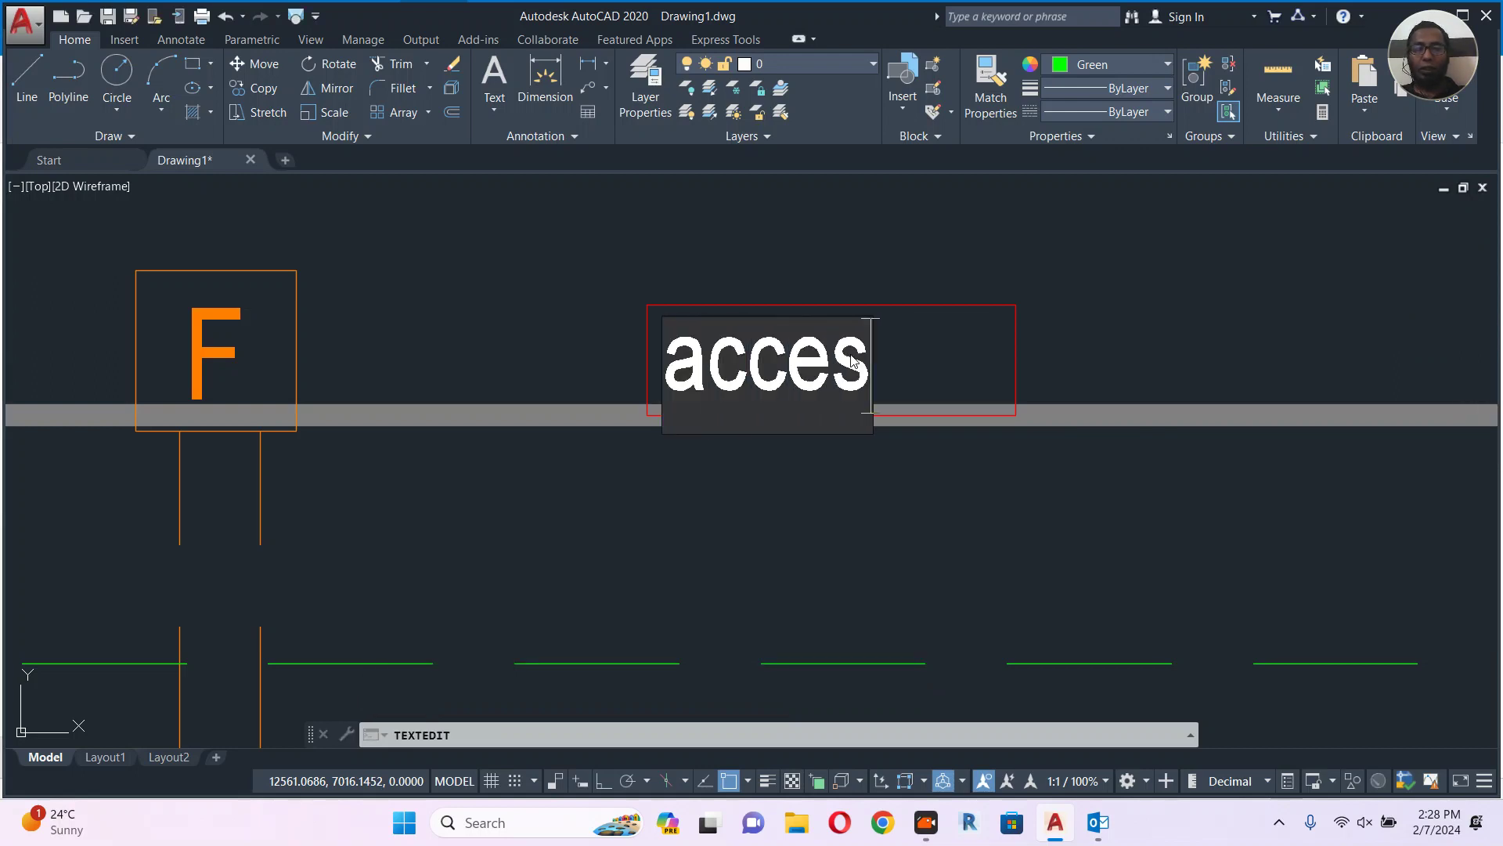
left_click(1137, 340)
key("Escape")
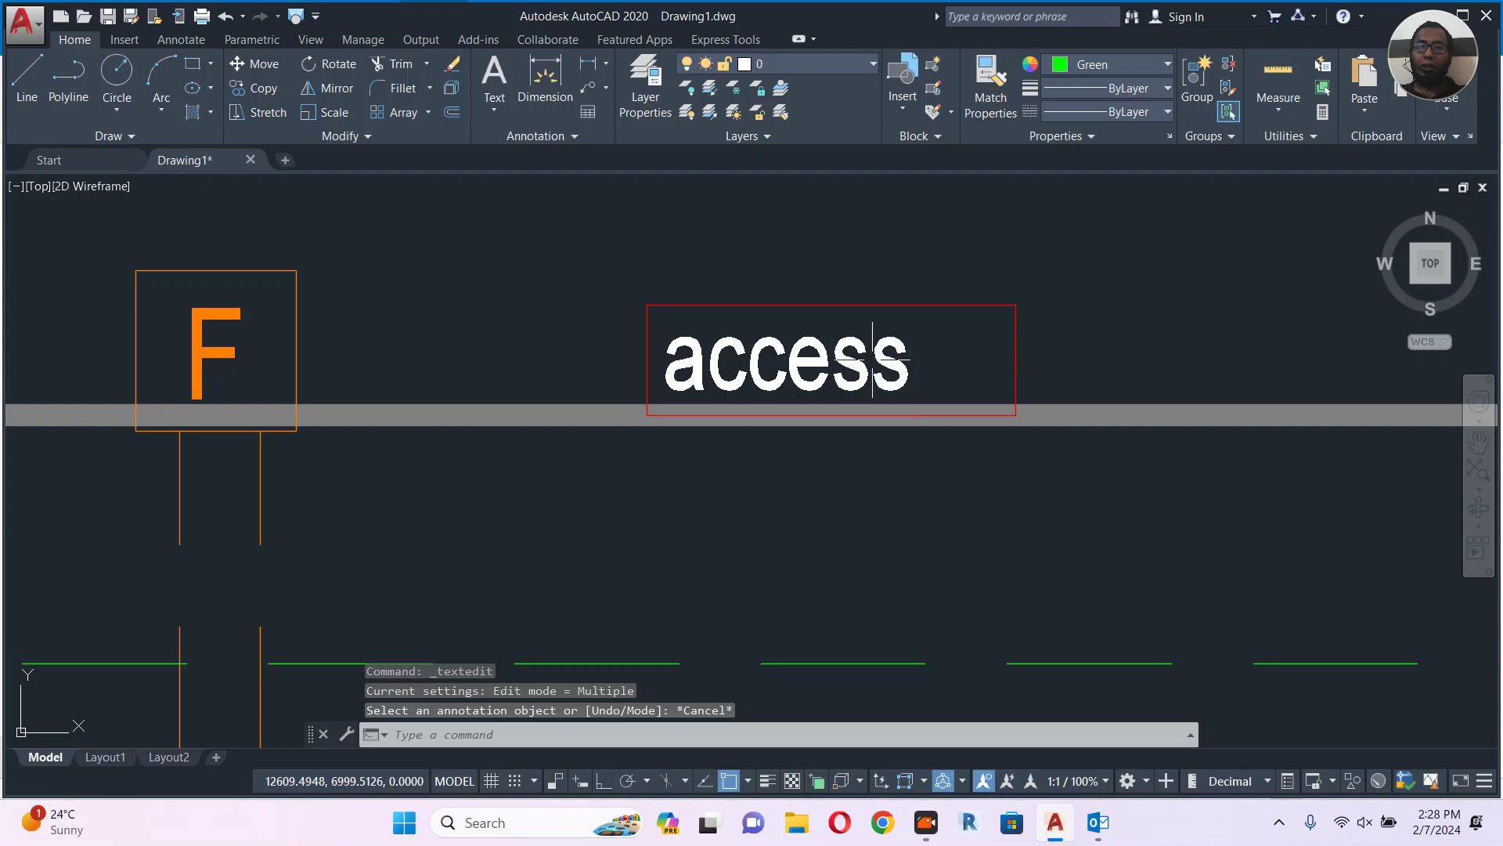
Move the "access" text slightly right so it sits centered in its red rectangle.
left_click(876, 354)
type("m")
key("Return")
left_click(1090, 358)
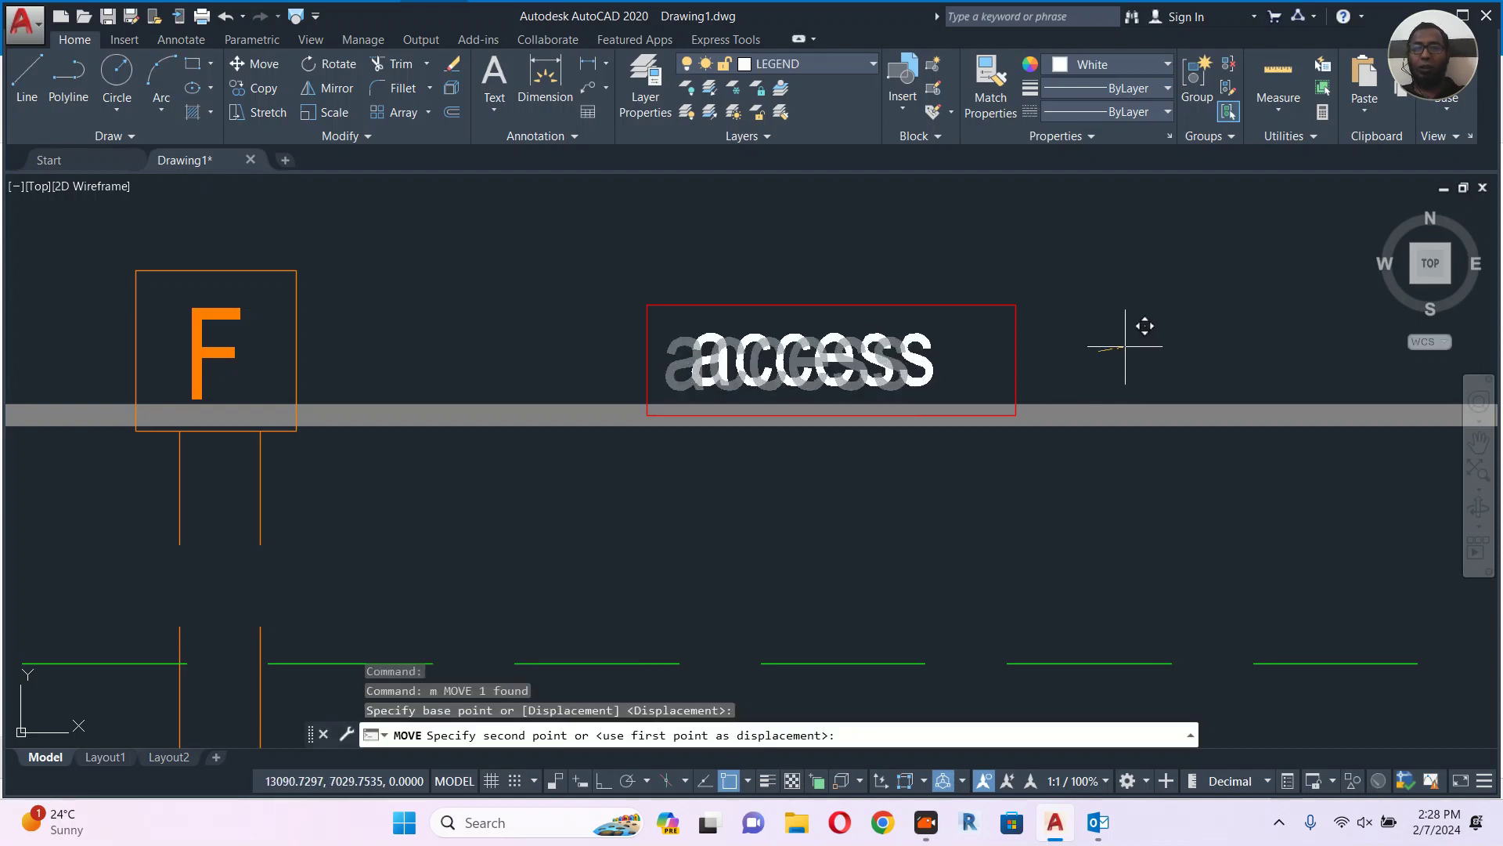
key("Escape")
scroll(814, 407, "down", 3)
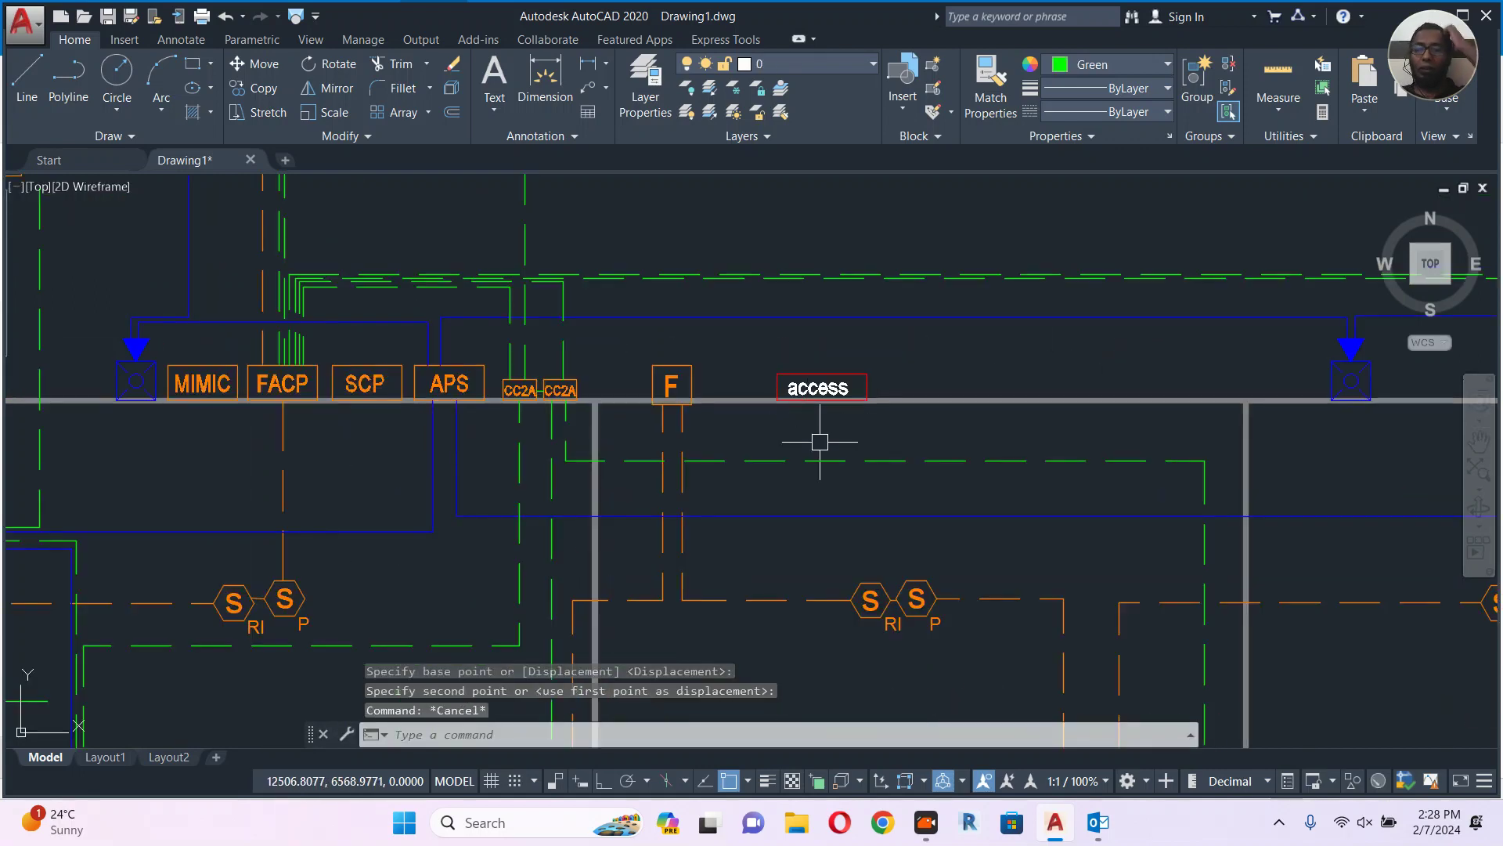
Copy the red rectangle with its "access" text horizontally to the right along the wall, with Ortho on.
scroll(846, 397, "up", 3)
left_click(927, 343)
left_click(773, 380)
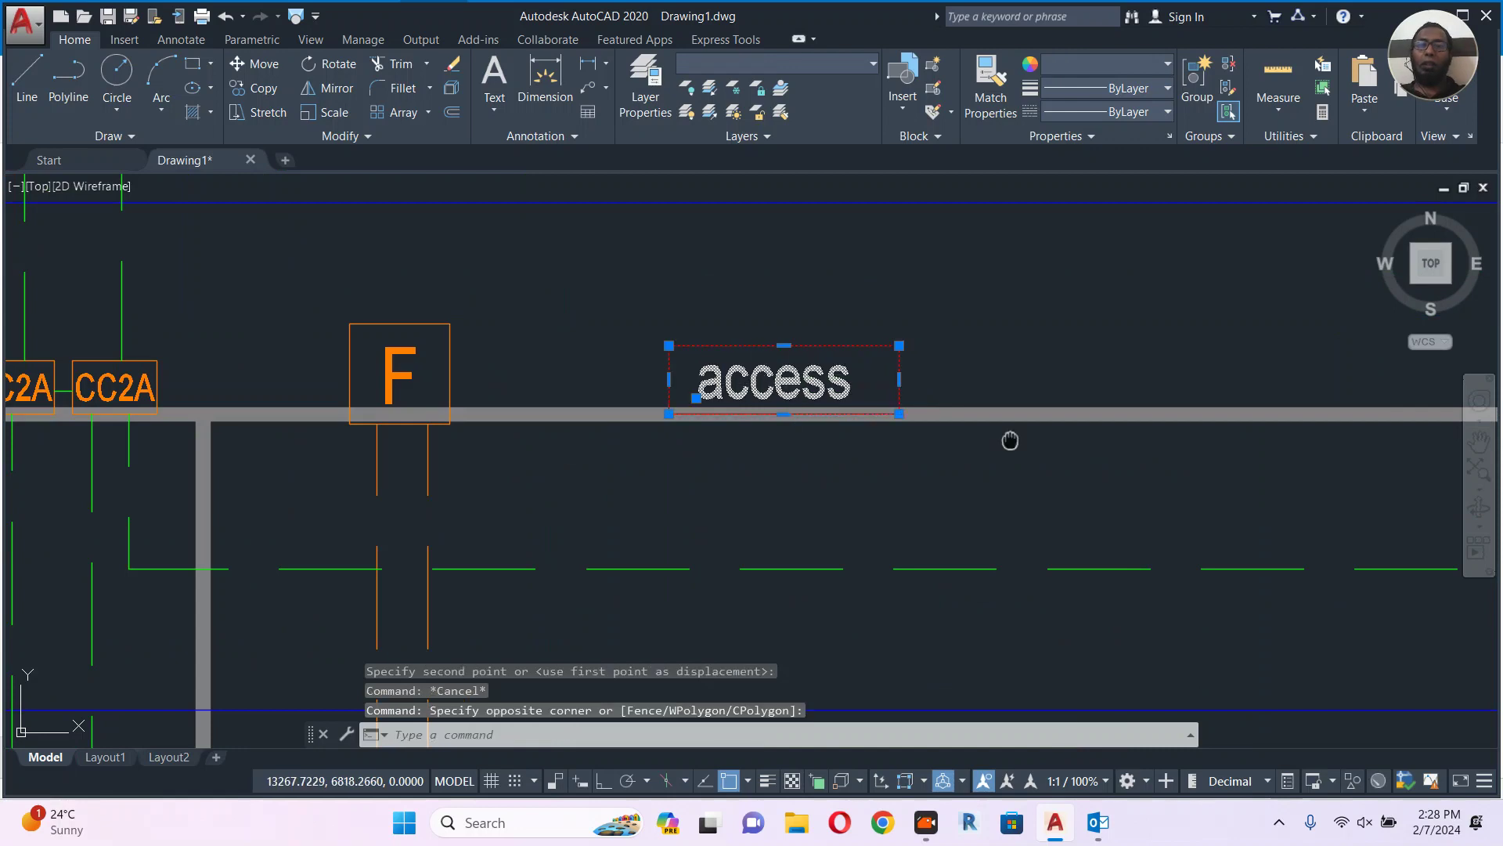
middle_click_drag(1023, 436, 946, 436)
type("co")
key("Return")
left_click(931, 337)
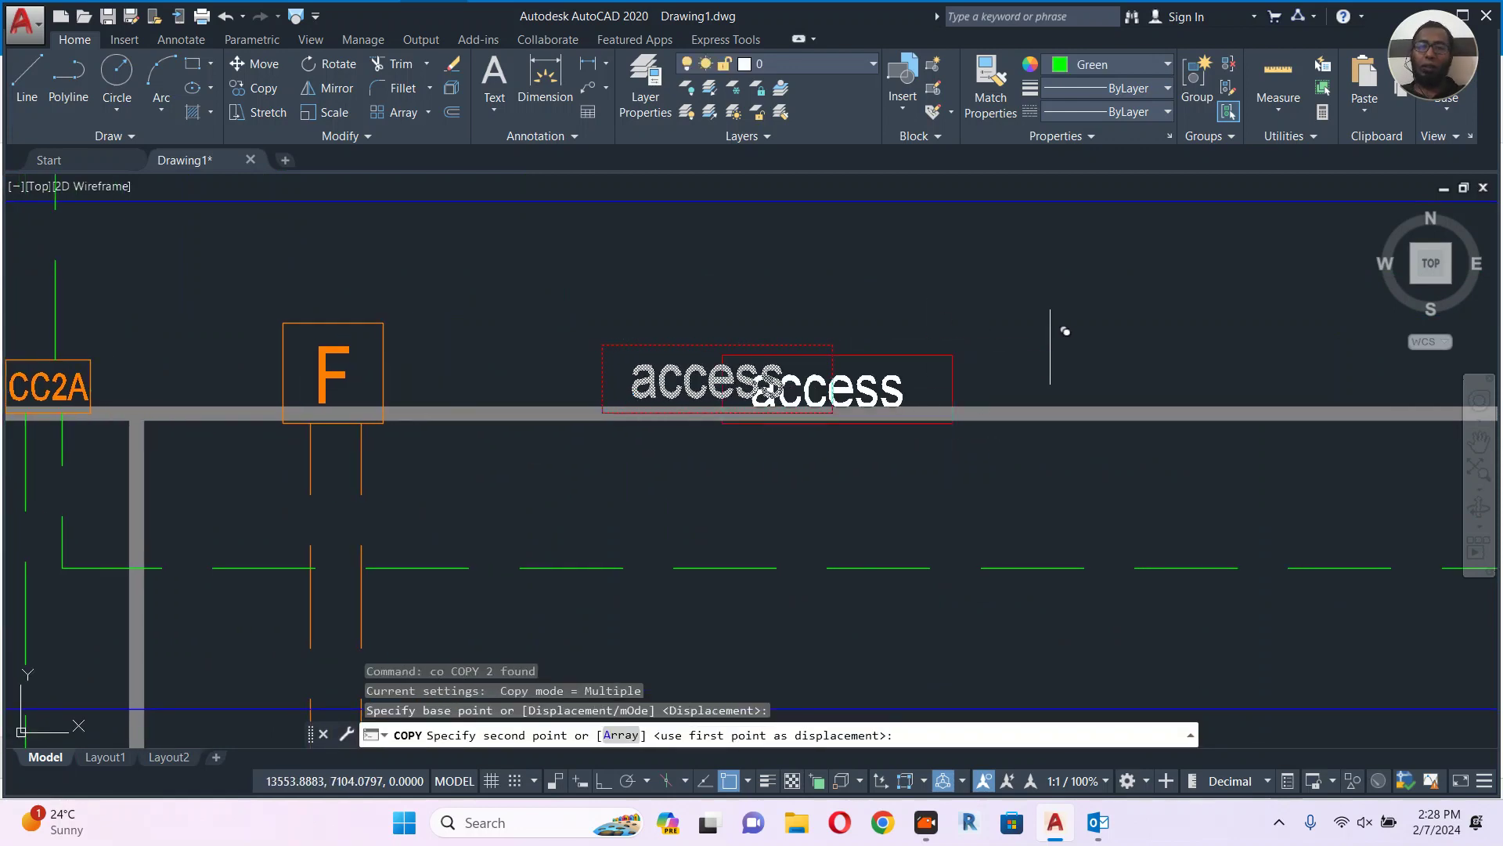
left_click(604, 780)
left_click(1194, 327)
key("Escape")
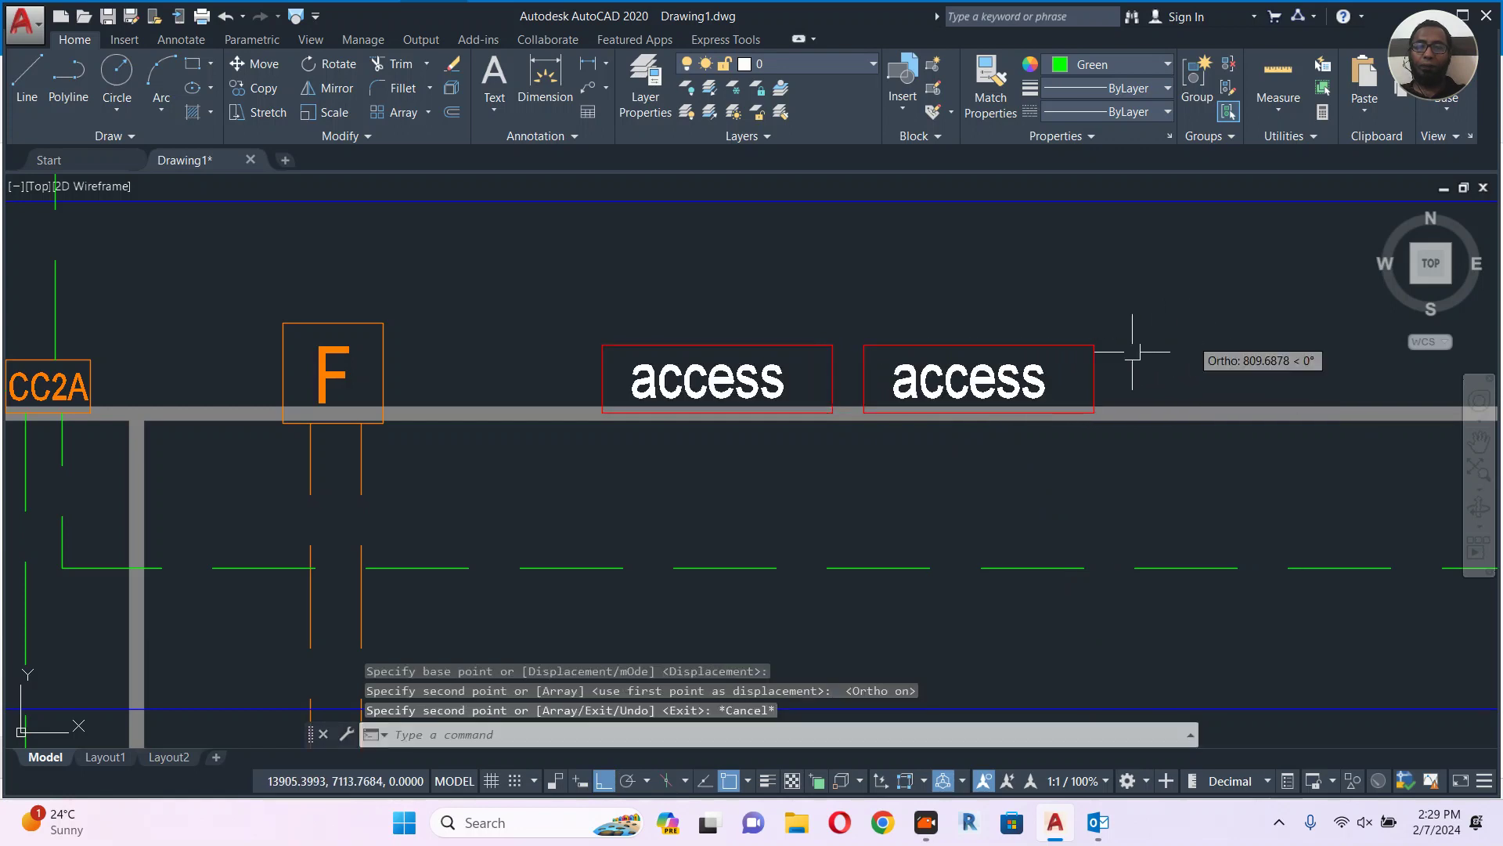
Change the text in the second red box to "MCC".
double_click(987, 382)
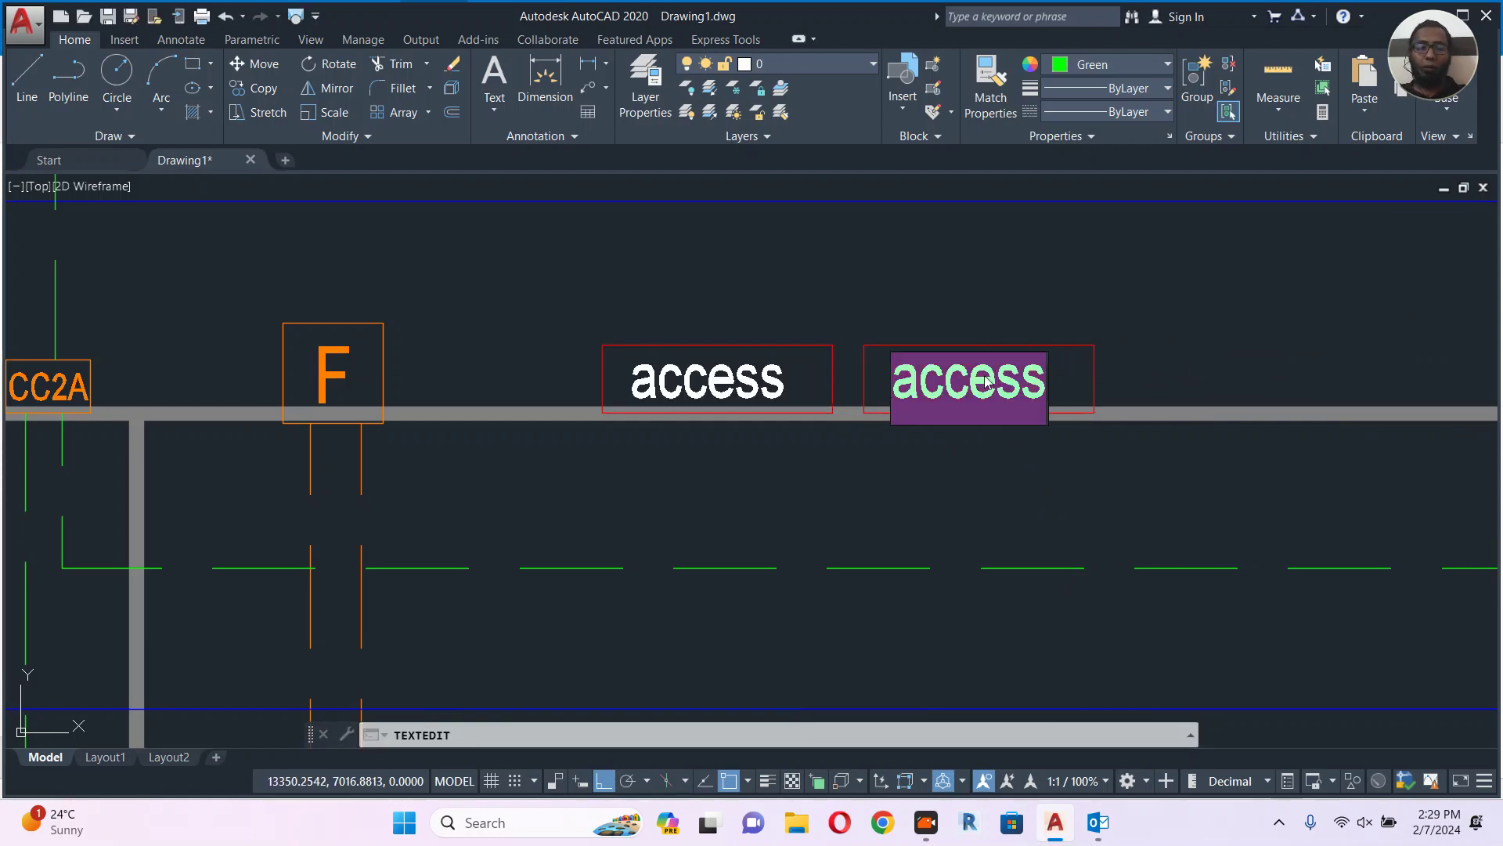
type("M")
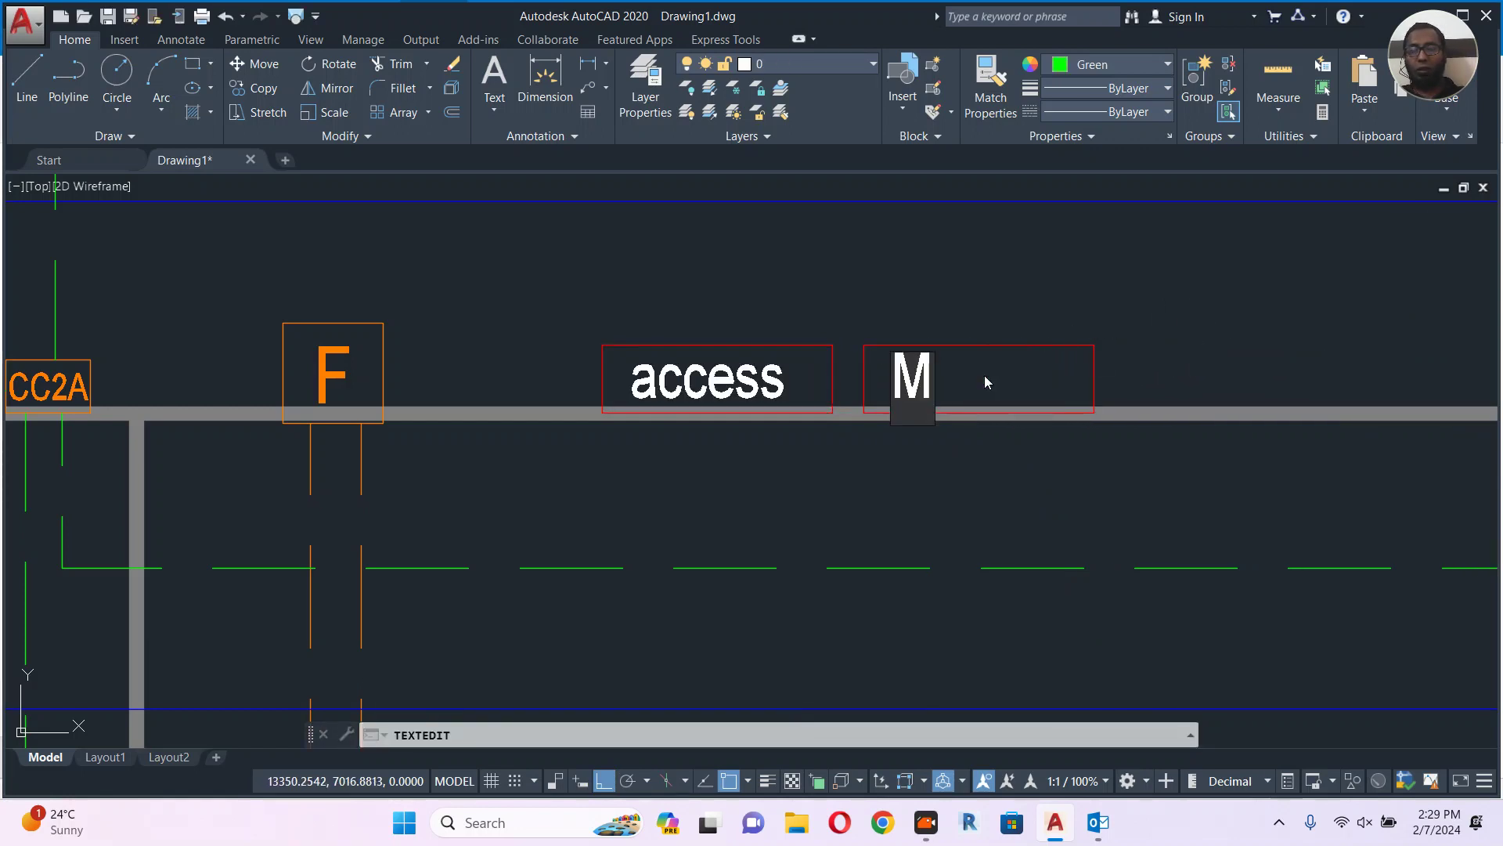
type("CC")
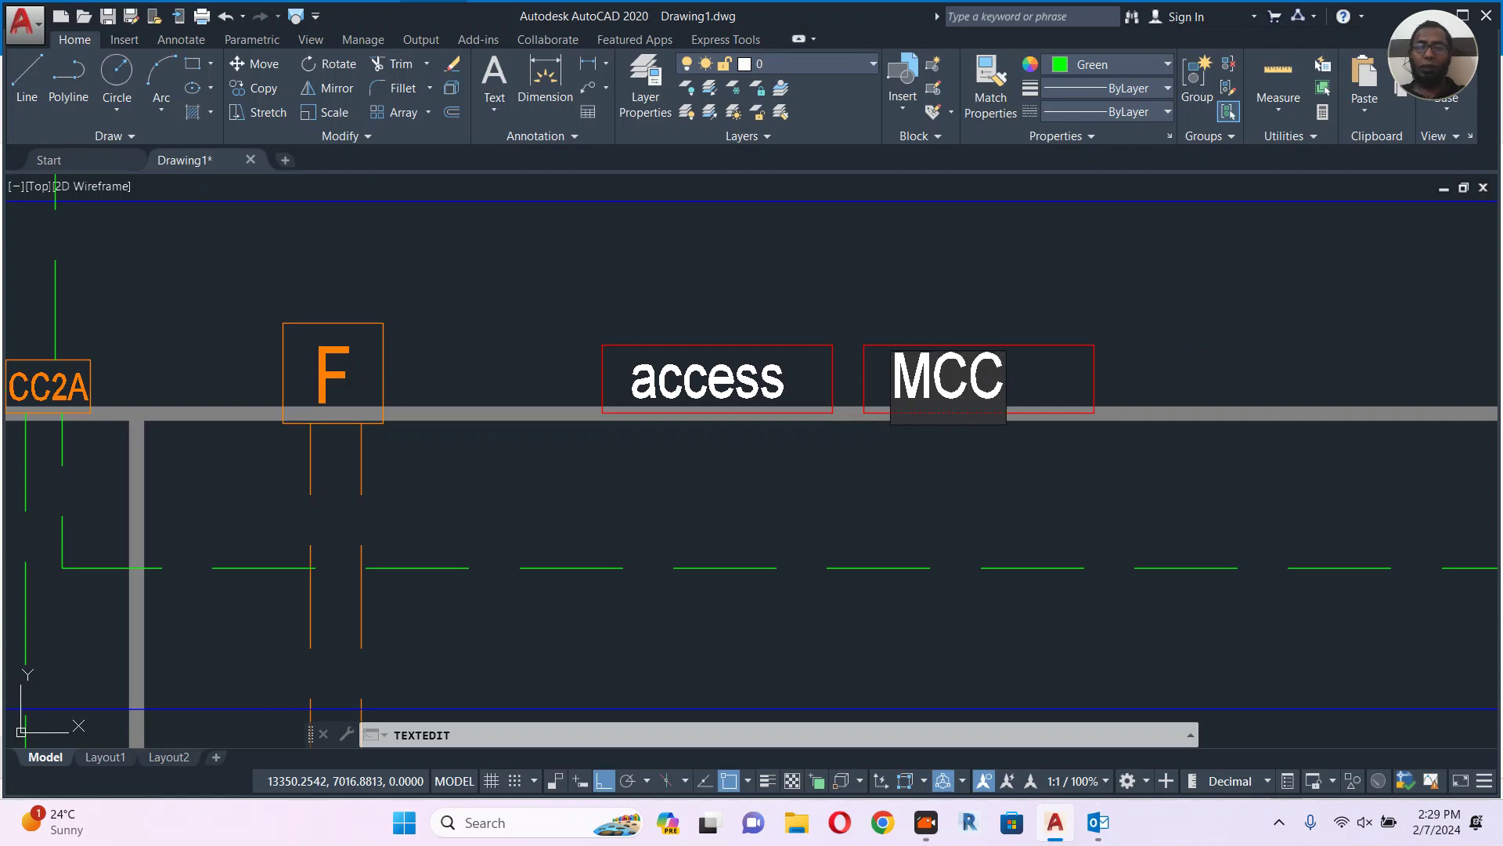
left_click(1188, 307)
key("Escape")
Copy the MCC box and its text horizontally to the right as a third box in the row.
left_click(1189, 308)
left_click(971, 371)
middle_click_drag(1248, 329, 1091, 355)
type("c")
key("Return")
left_click(1014, 330)
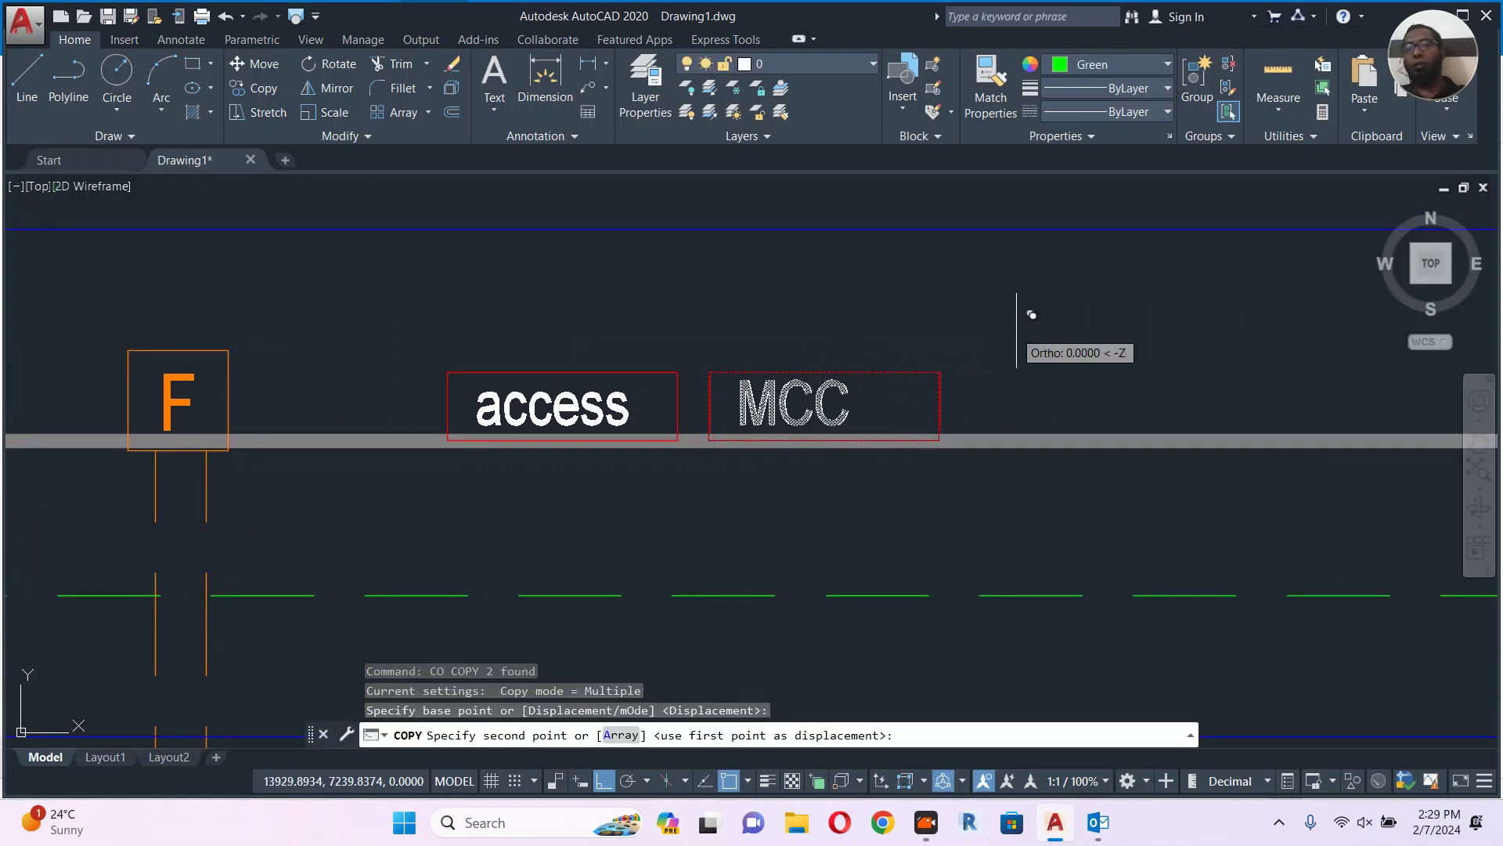
left_click(1268, 332)
key("Return")
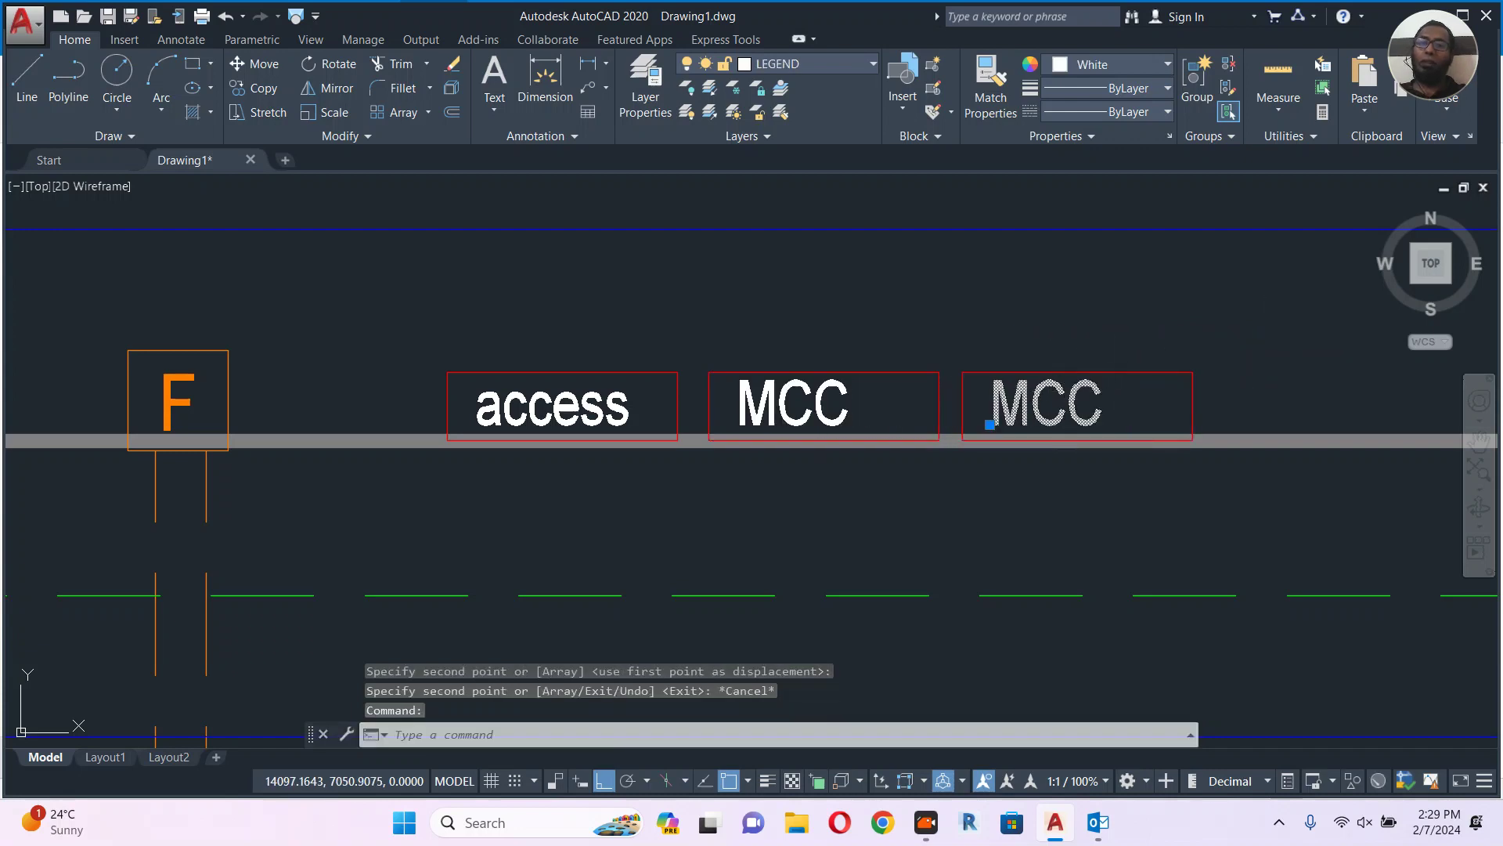
Change the text in the third red box to "BMS".
double_click(1073, 398)
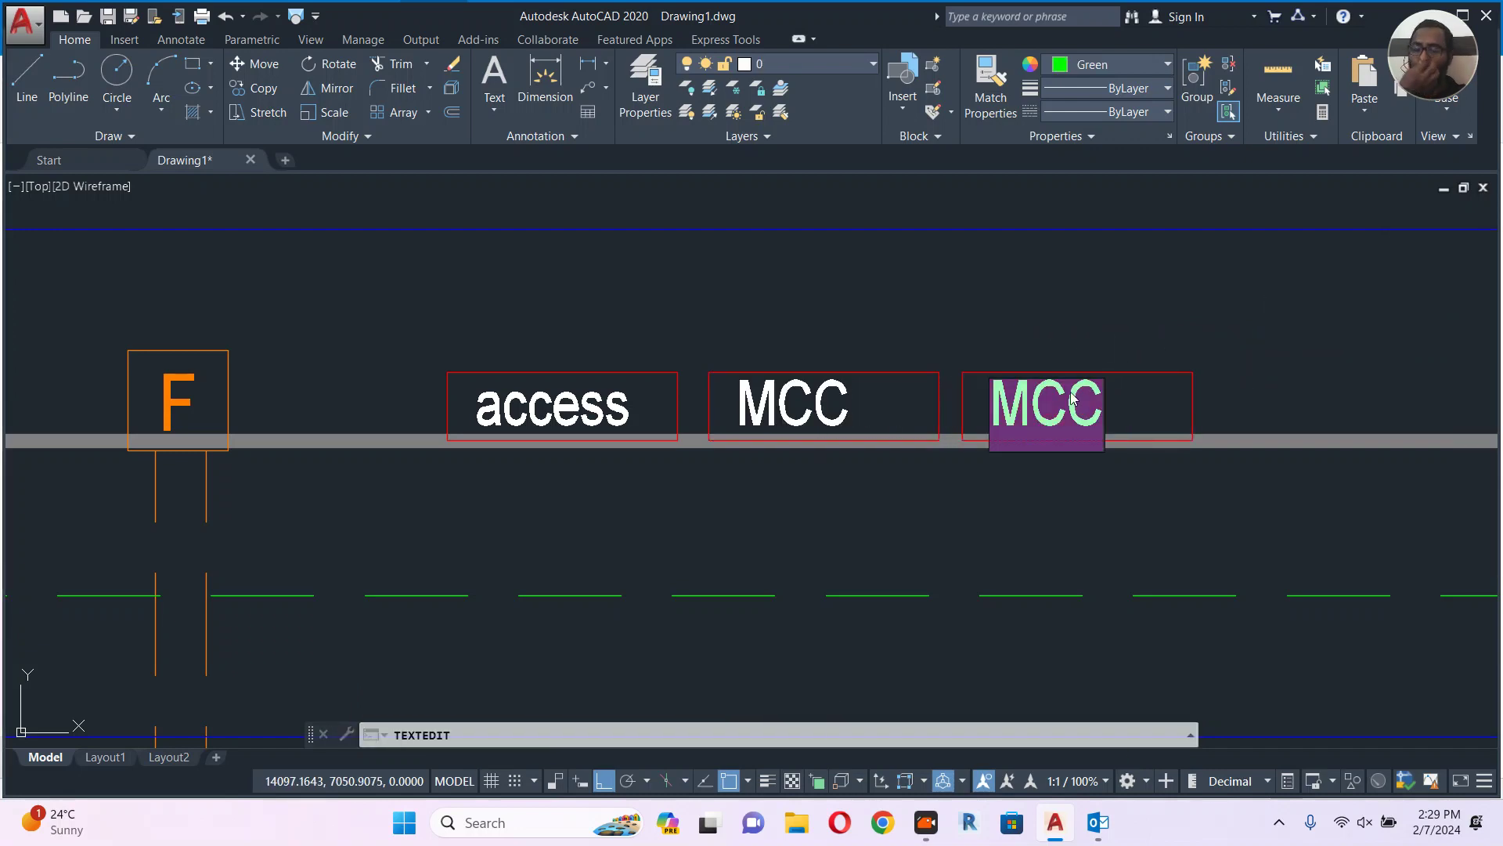
type("BMS")
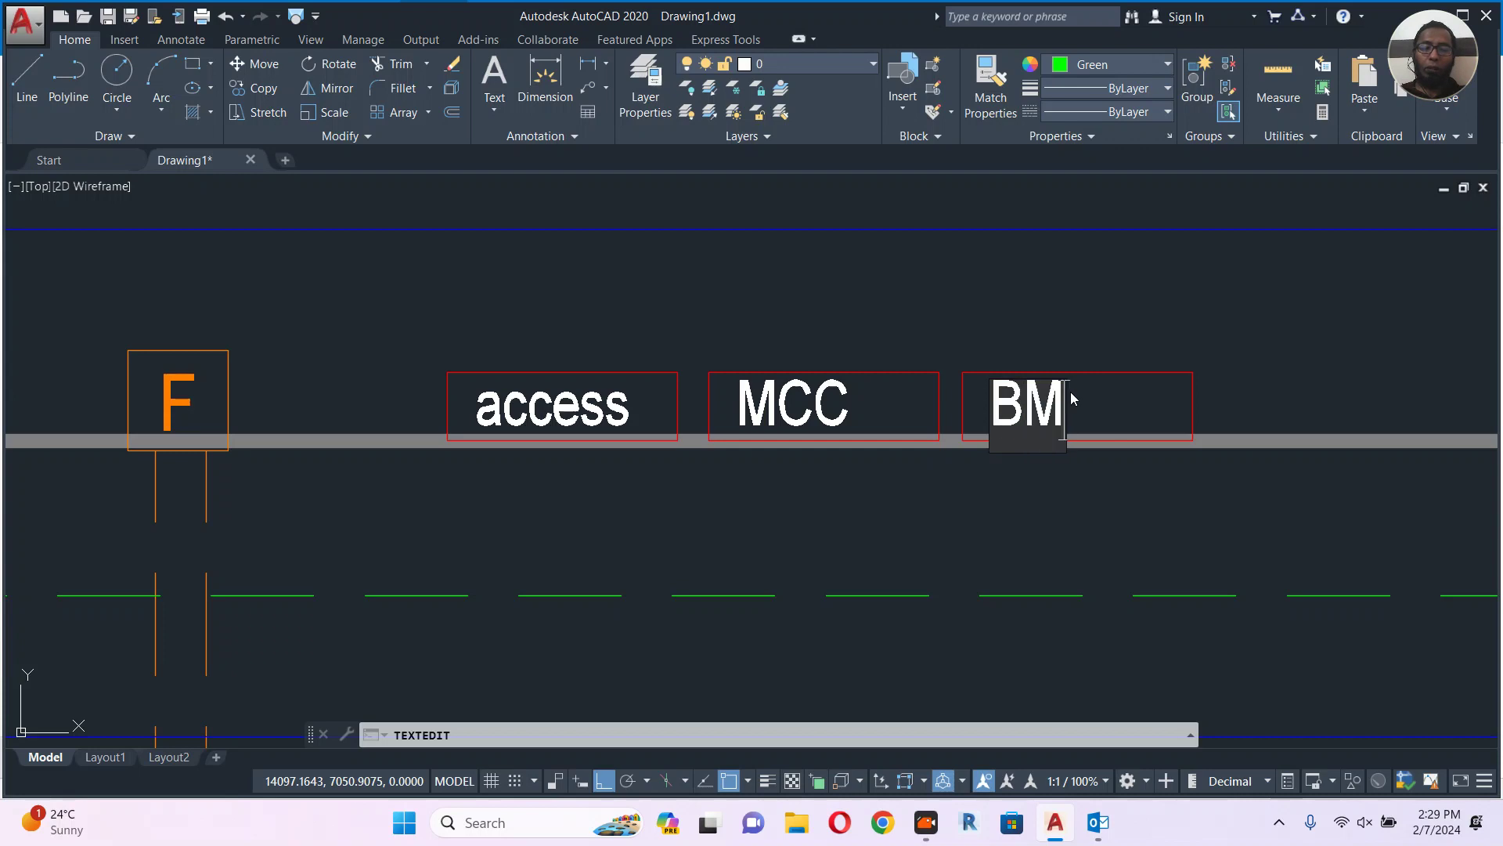
key("Return")
key("Escape")
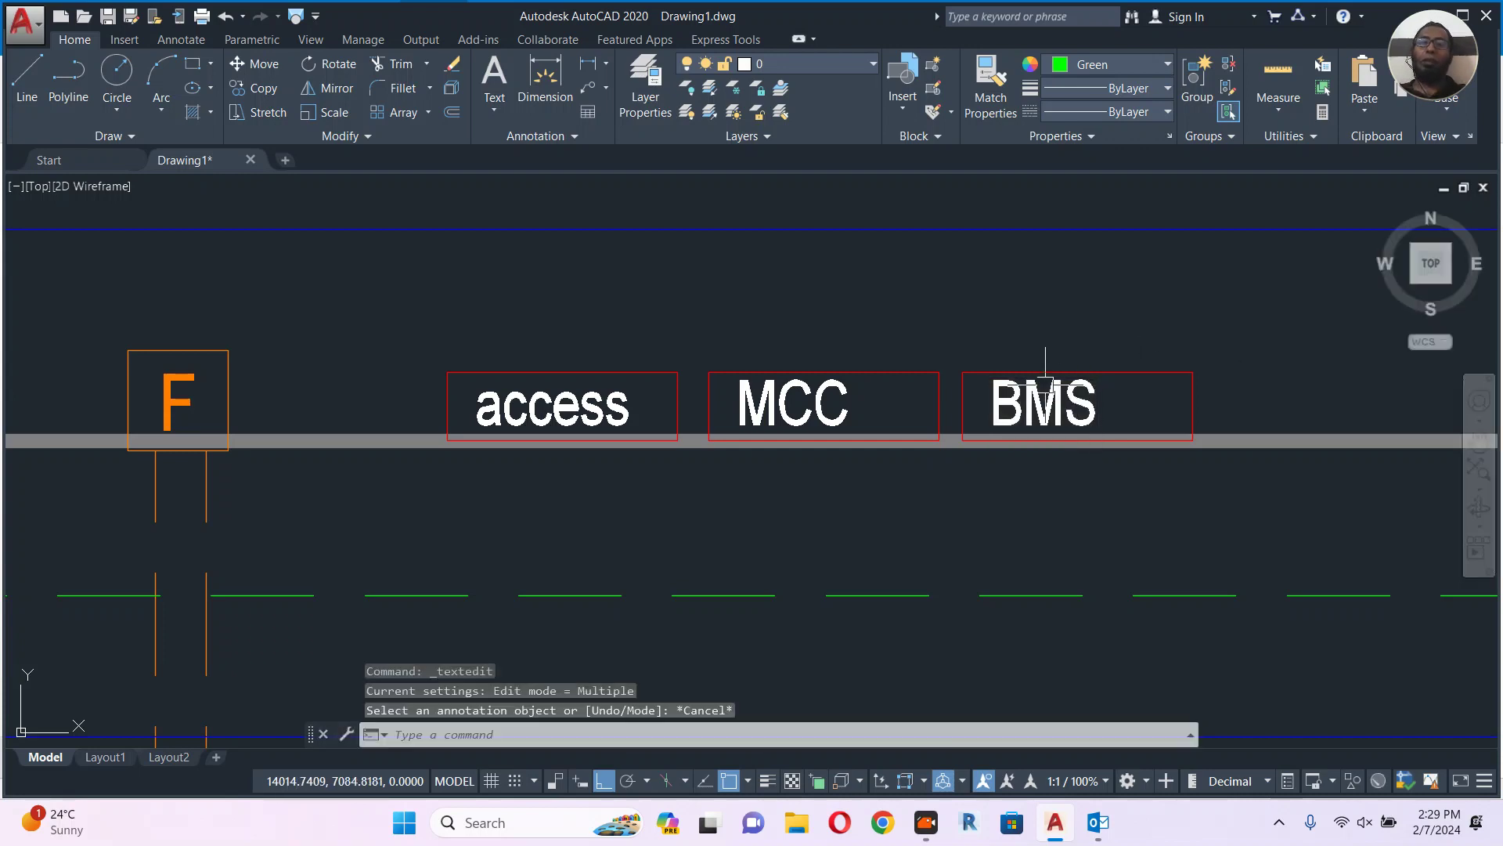
Move the "BMS" text slightly right to center it in its red box.
left_click(1072, 397)
middle_click_drag(1285, 404, 1174, 389)
type("m")
key("Return")
left_click(1174, 389)
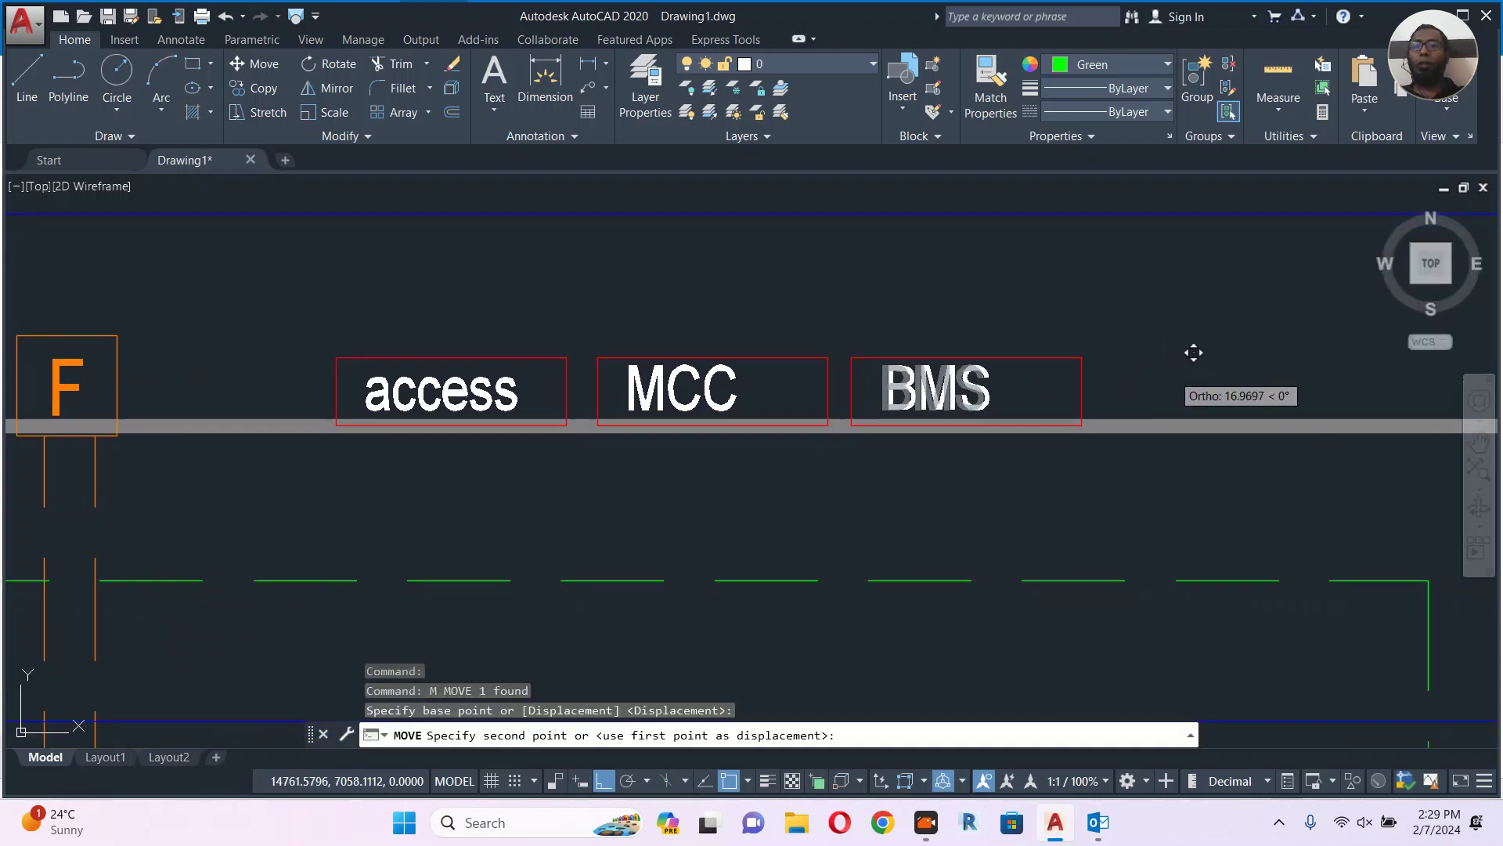
left_click(1194, 380)
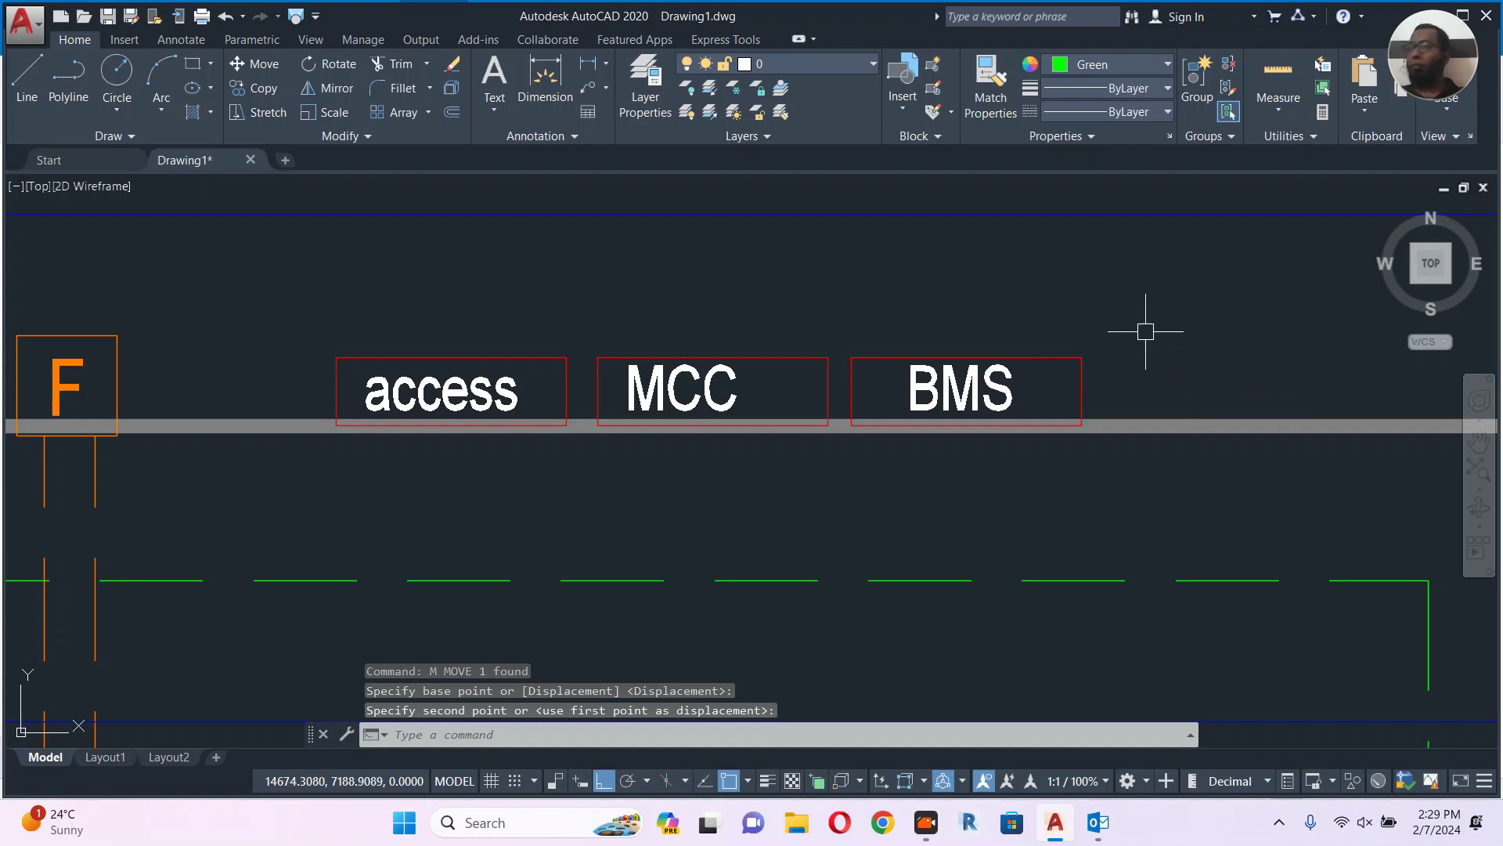
Move the "MCC" text slightly right to center it in its red box.
left_click(752, 393)
type("m")
key("Return")
left_click(1188, 317)
key("Escape")
scroll(1190, 317, "down", 4)
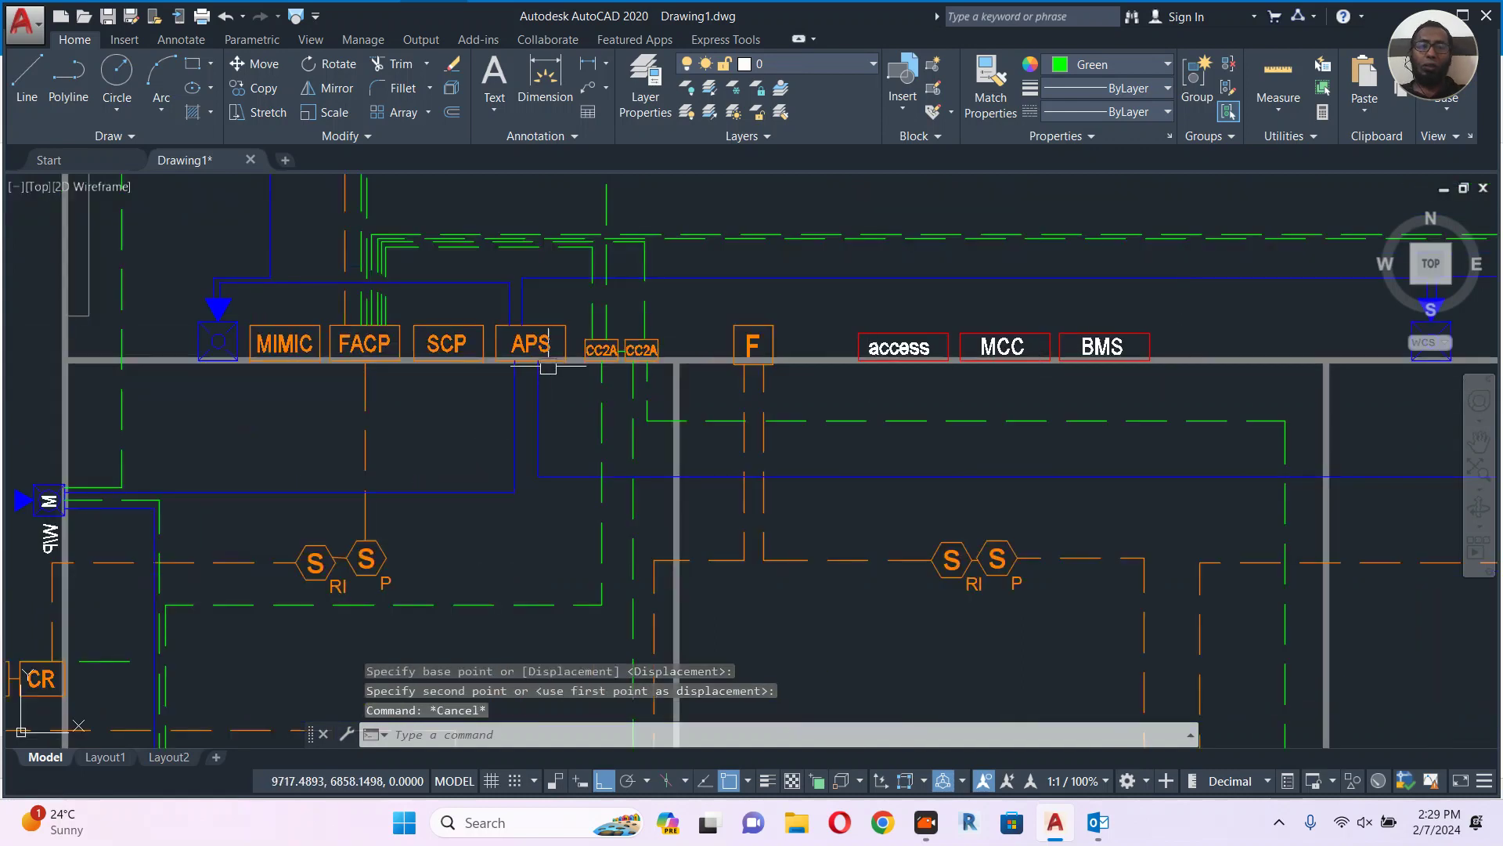
middle_click_drag(1111, 528, 1099, 472)
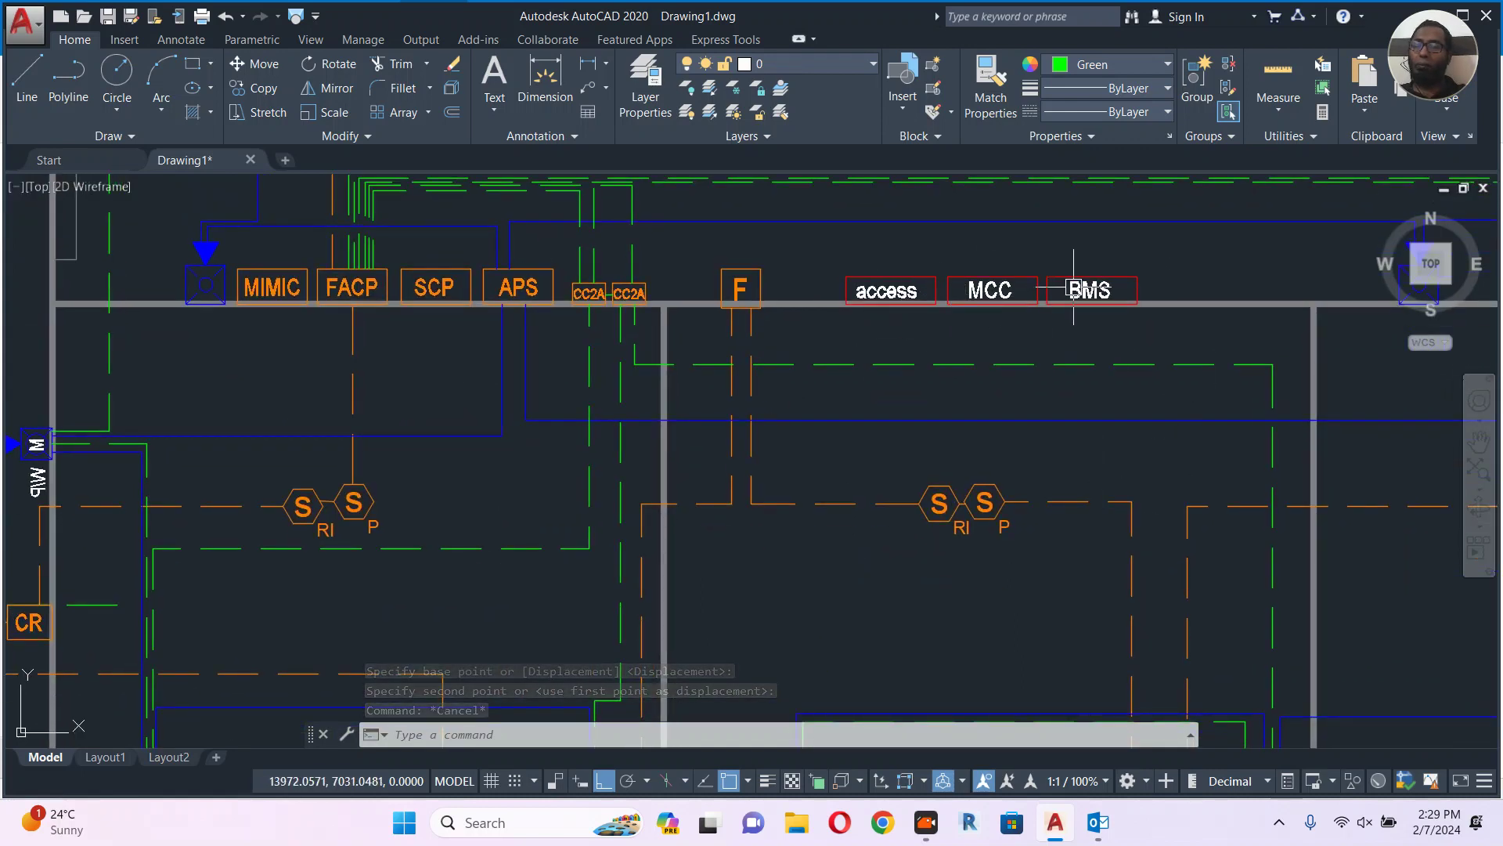
mouse_move(1072, 289)
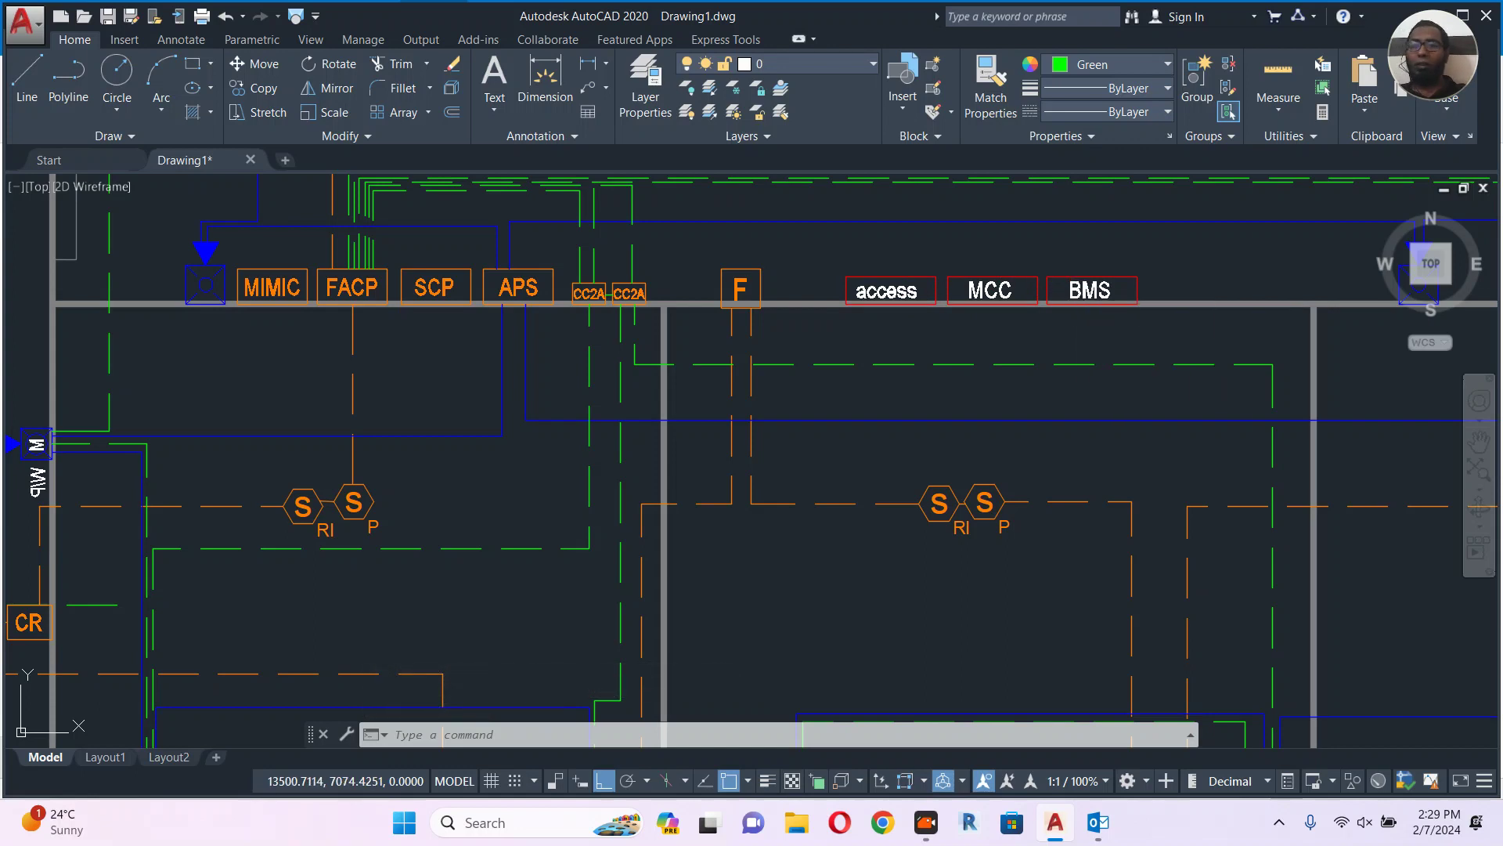
middle_click_drag(1145, 311, 1104, 305)
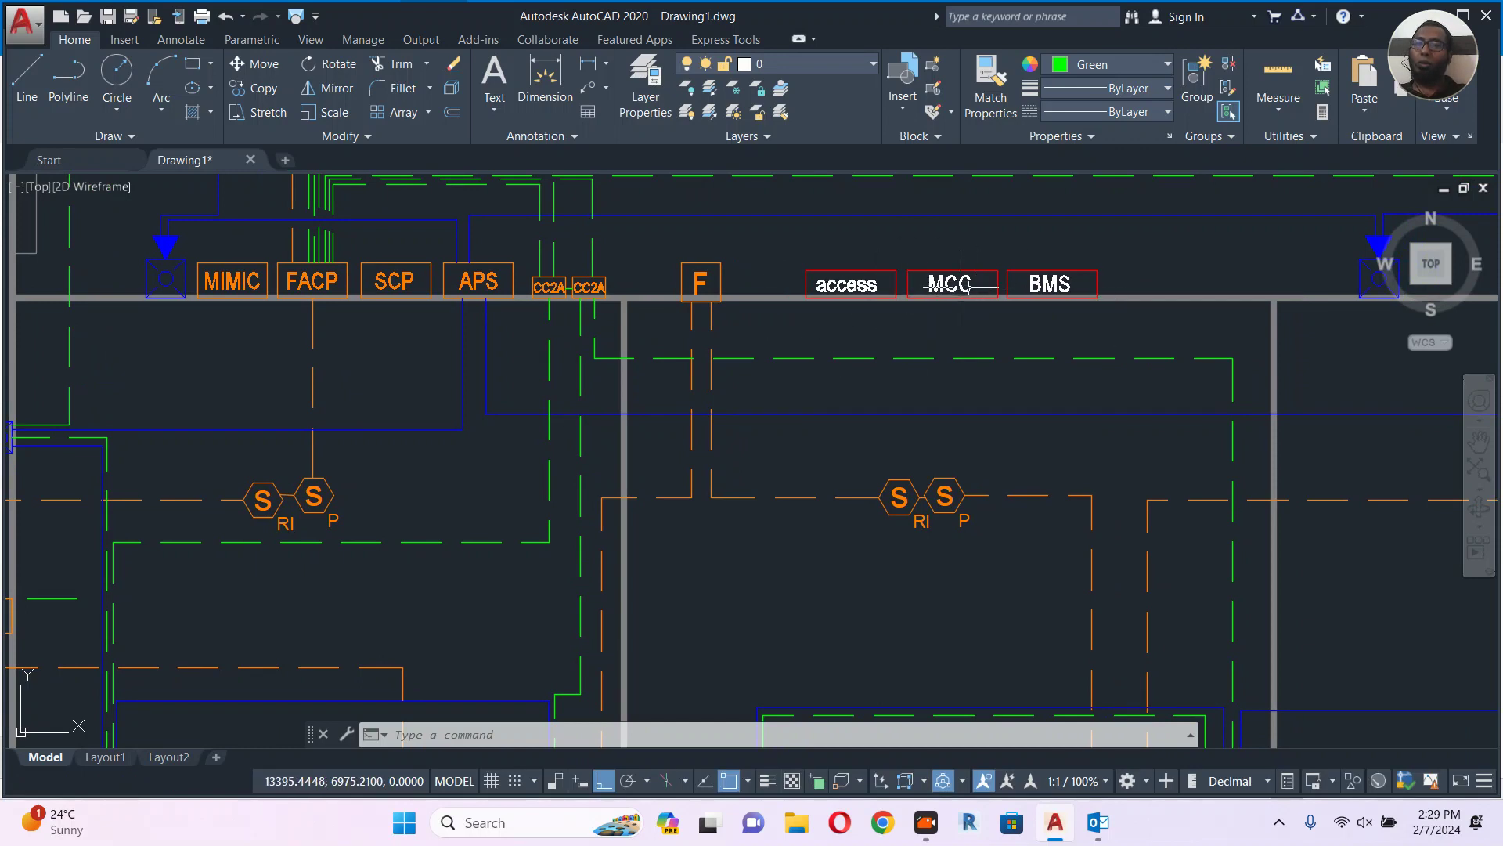
Copy the CR module beside CT1 at the outer left wall to the right side of the BMS box.
middle_click_drag(486, 445, 849, 322)
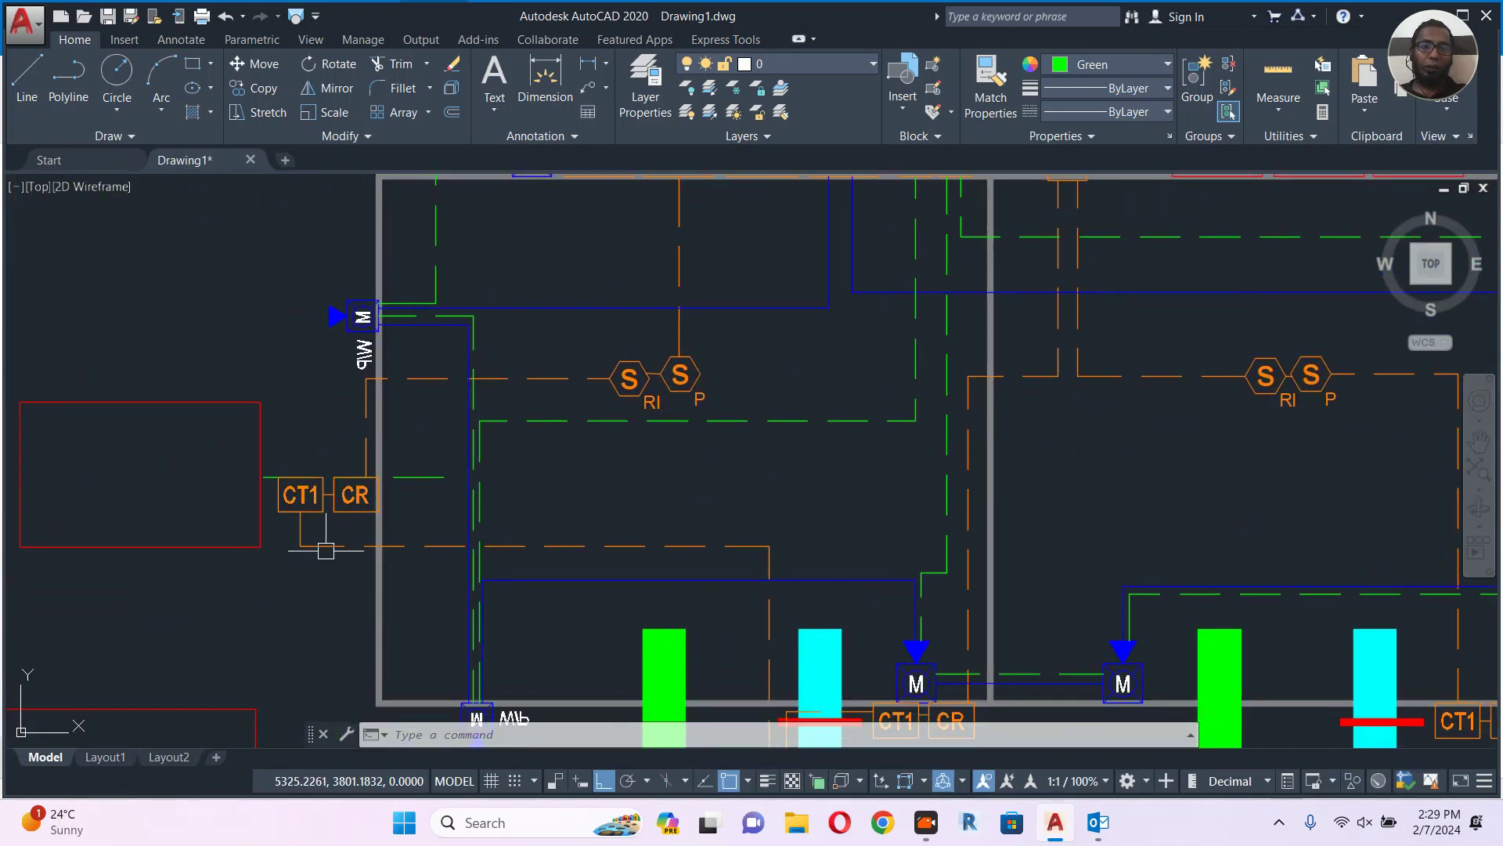
scroll(348, 518, "up", 4)
left_click(361, 483)
type("co")
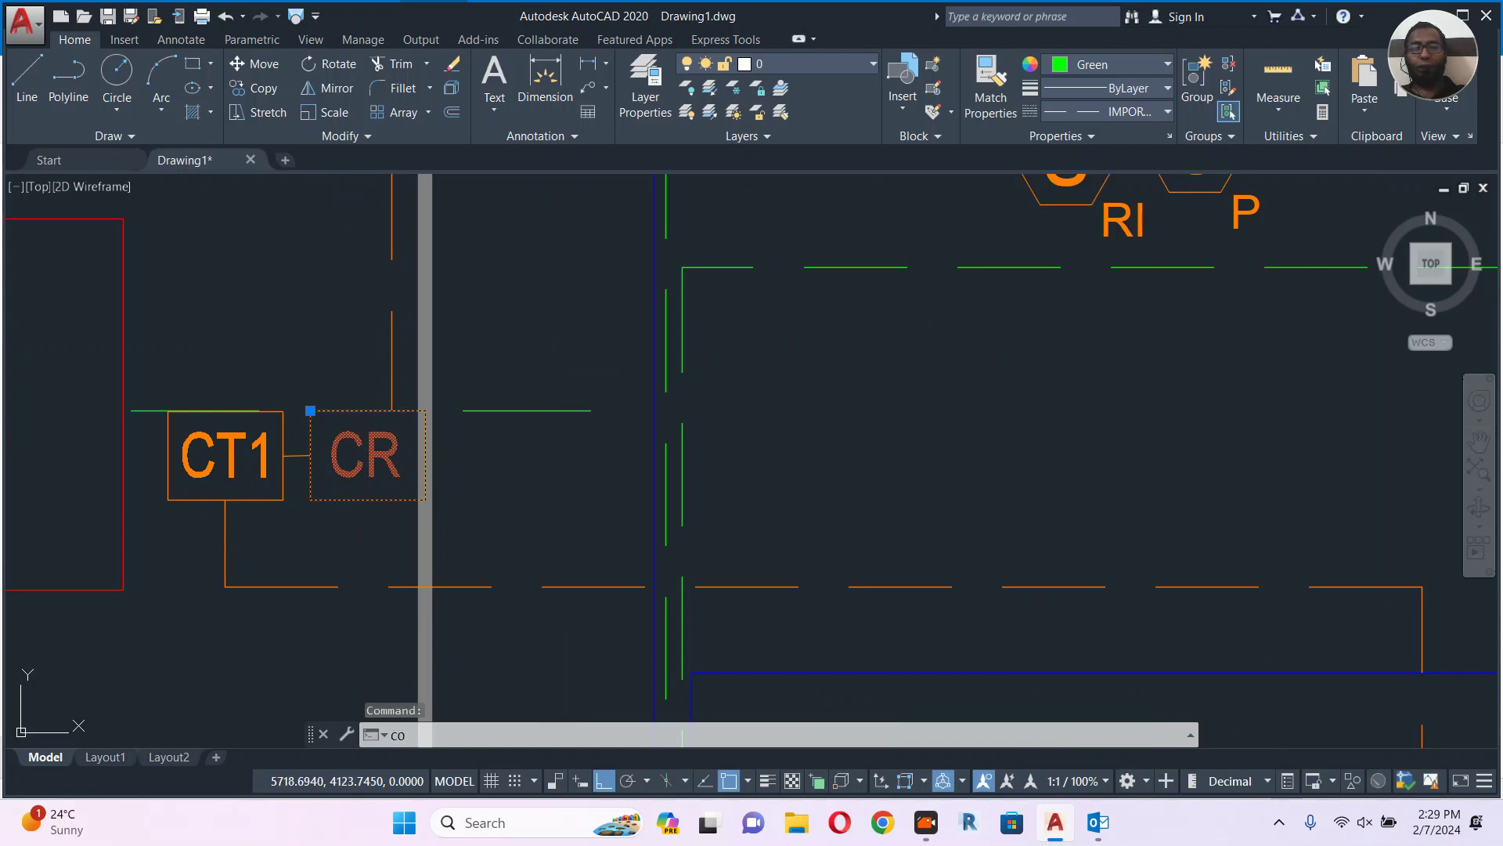
key("Return")
left_click(367, 501)
scroll(394, 600, "down", 6)
middle_click_drag(506, 580, 368, 615)
scroll(768, 437, "up", 4)
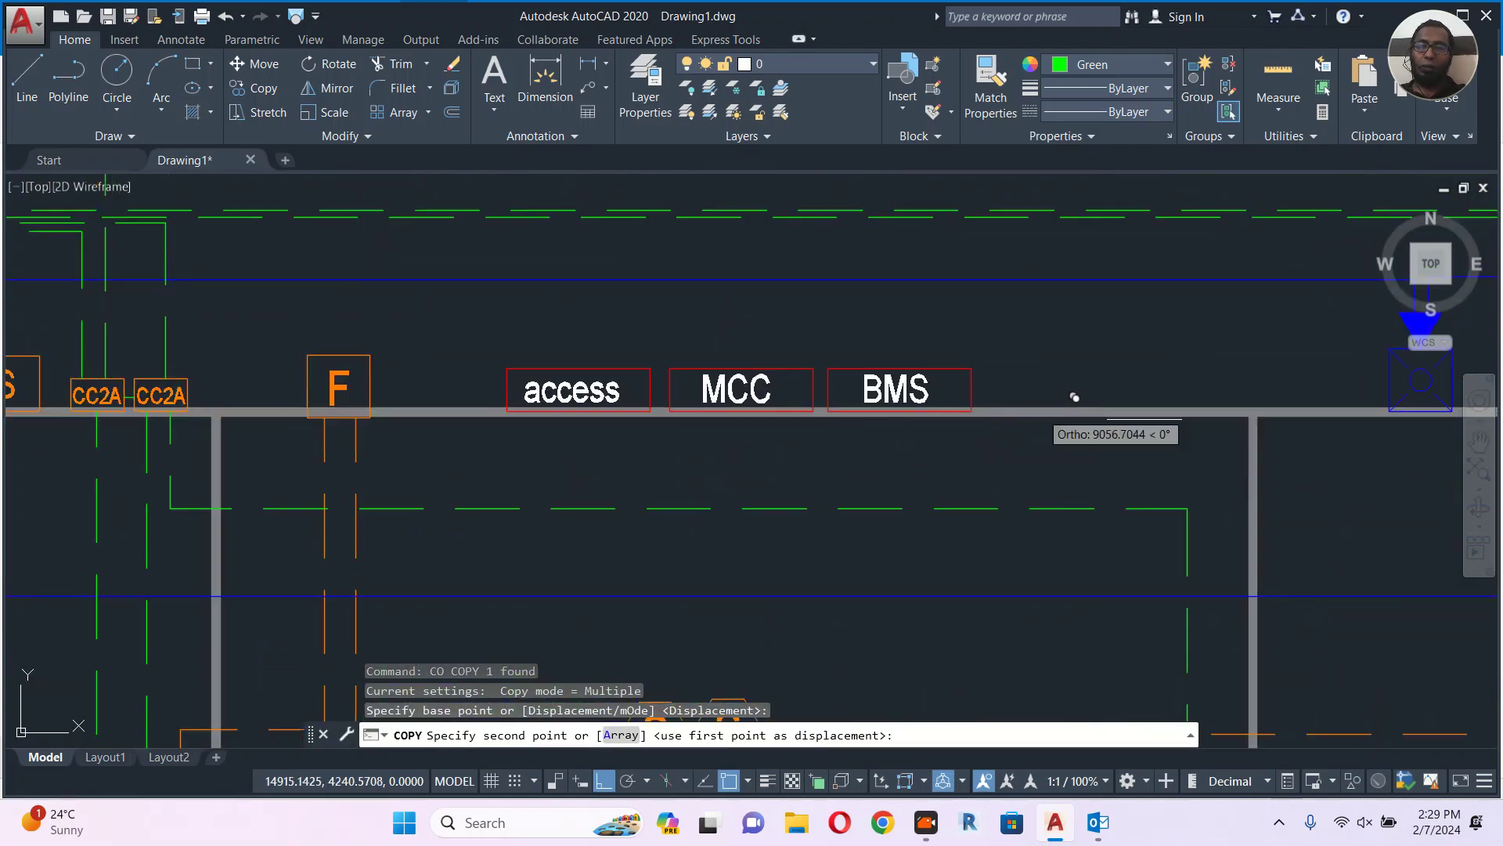
left_click(1040, 386)
key("Escape")
Move the BMS box and its CR module right to leave room for a module after the MCC box.
left_click(1123, 332)
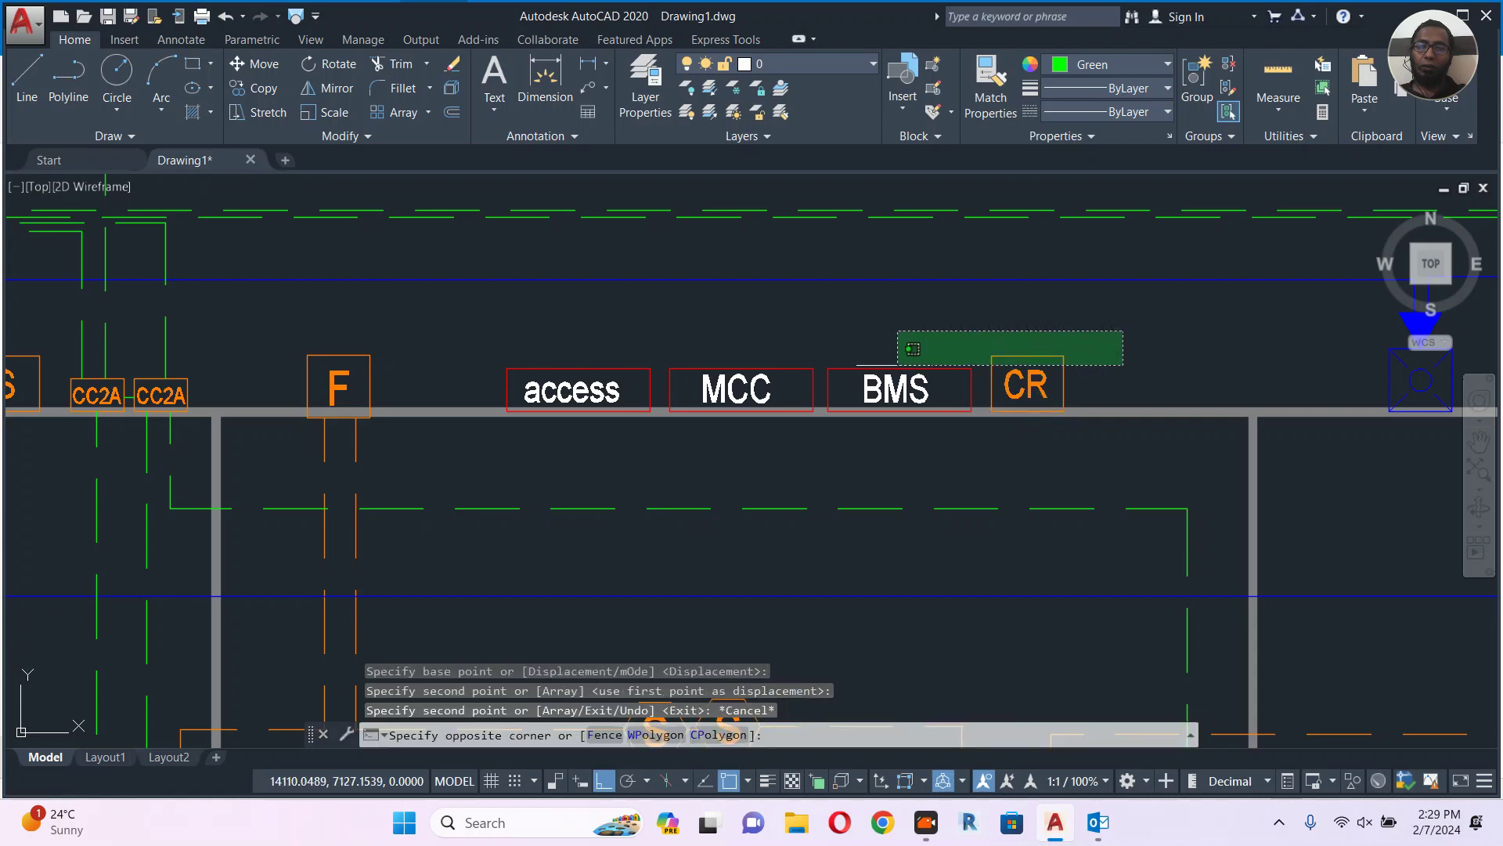
left_click(900, 362)
middle_click_drag(963, 476, 873, 487)
type("m")
key("Return")
left_click(844, 479)
left_click(945, 480)
Copy the CR module beside BMS into the gap between the MCC and BMS boxes.
left_click(997, 379)
middle_click_drag(938, 449, 989, 485)
type("co")
key("Return")
left_click(1049, 493)
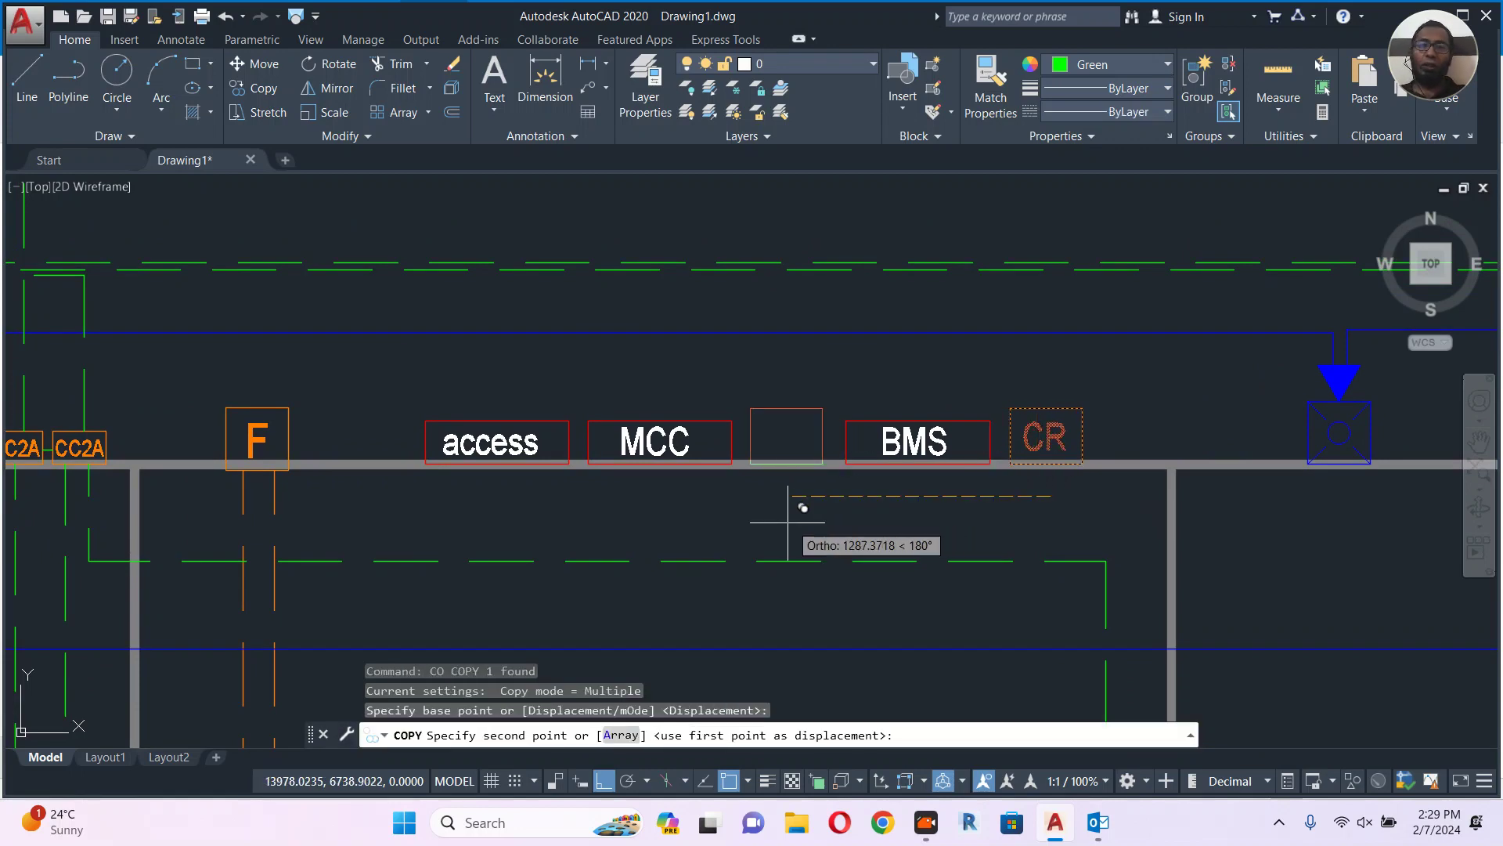
left_click(787, 522)
key("Escape")
Move the access box and its text left toward the F device to leave a module-sized gap before MCC.
left_click(589, 396)
left_click(481, 454)
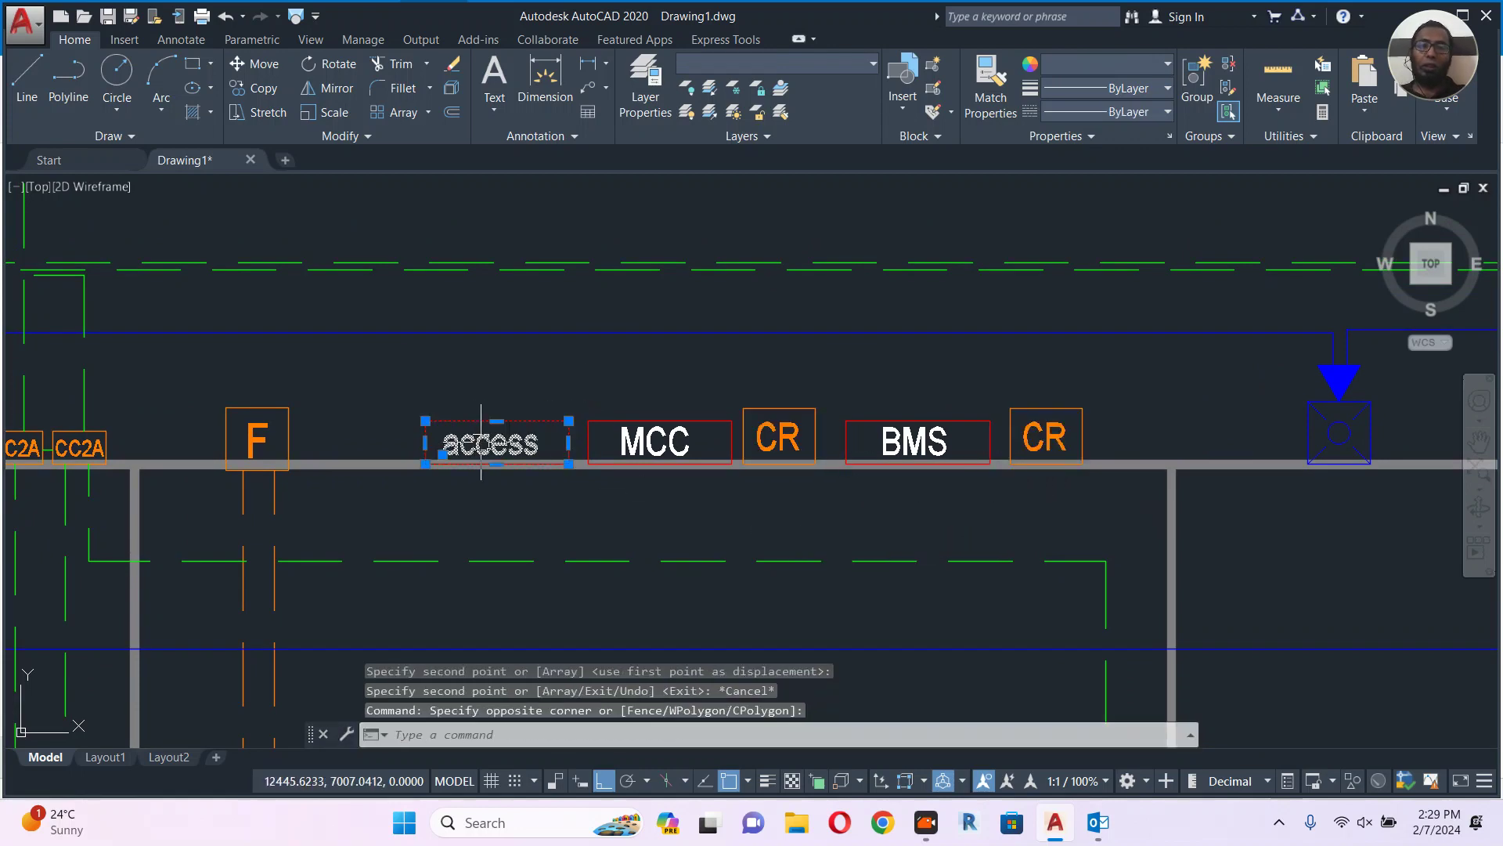
middle_click_drag(481, 454, 687, 465)
type("m")
key("Return")
left_click(836, 515)
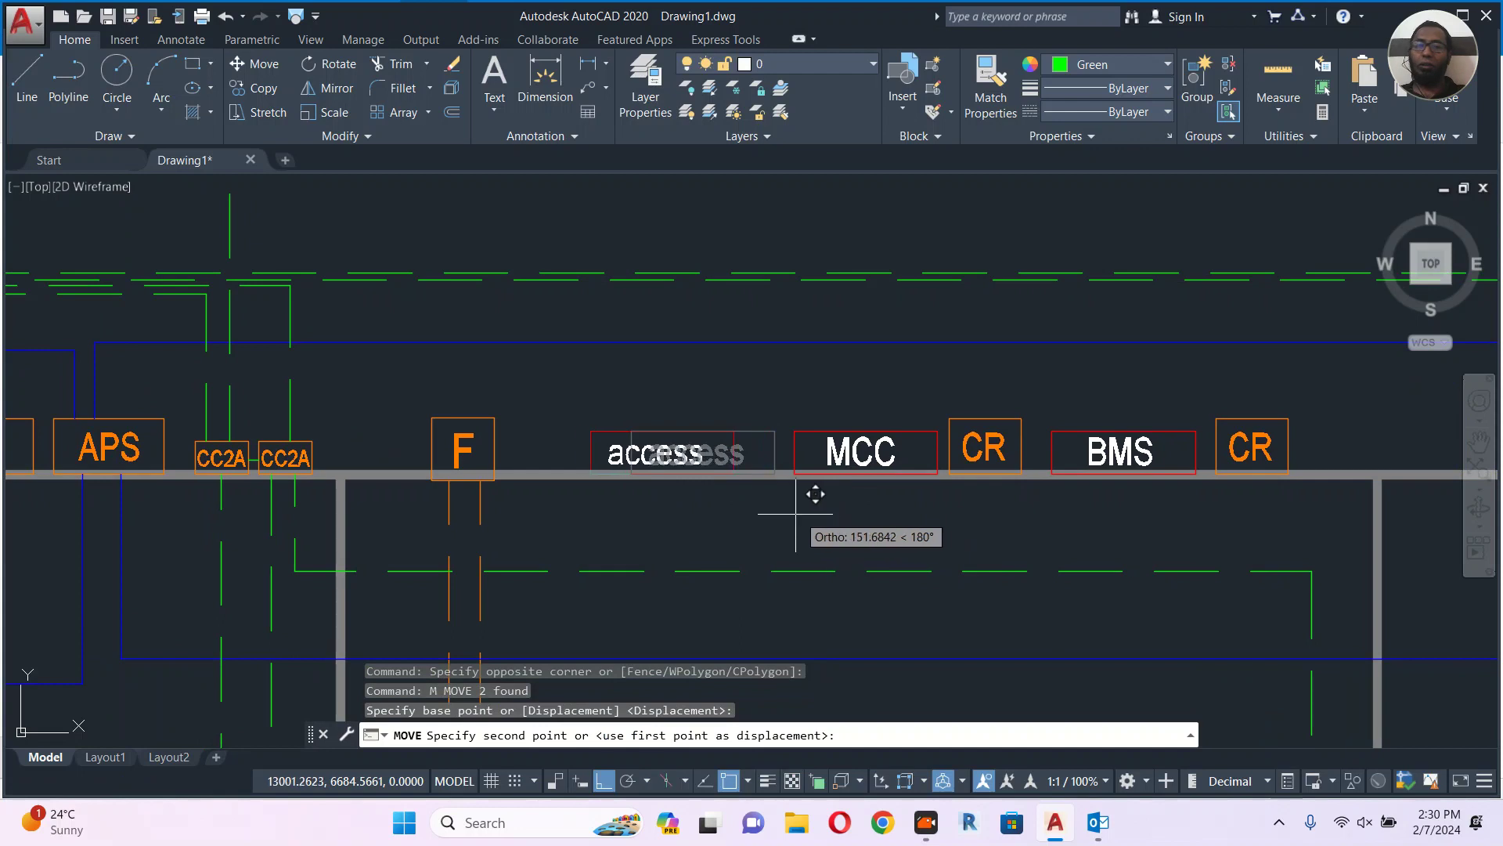
left_click(776, 501)
key("Escape")
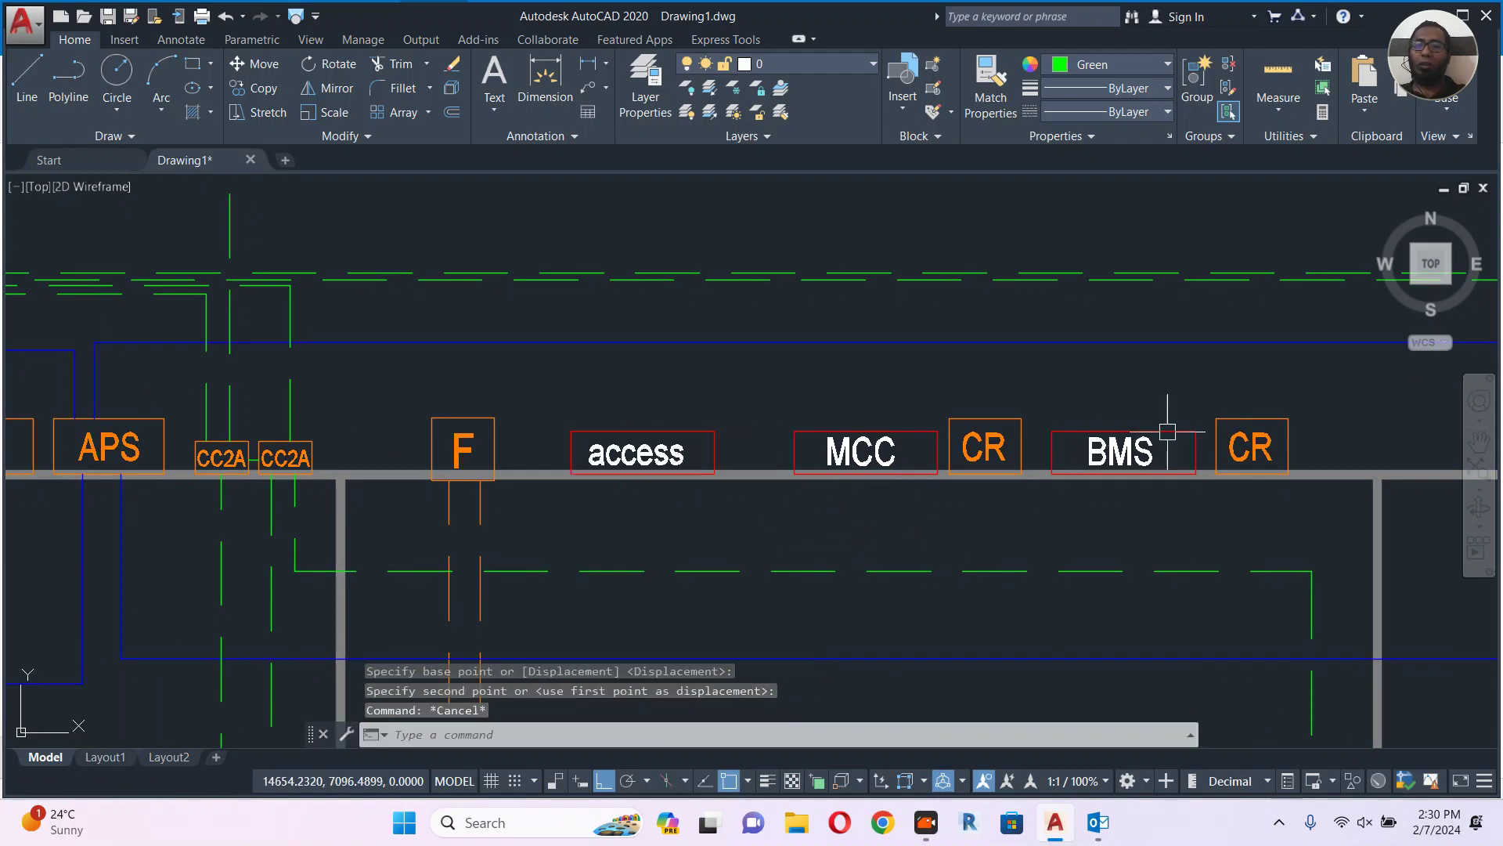
Copy the CR module between MCC and BMS into the gap between the access and MCC boxes.
left_click(1009, 436)
middle_click_drag(988, 454, 1072, 438)
type("co")
key("Return")
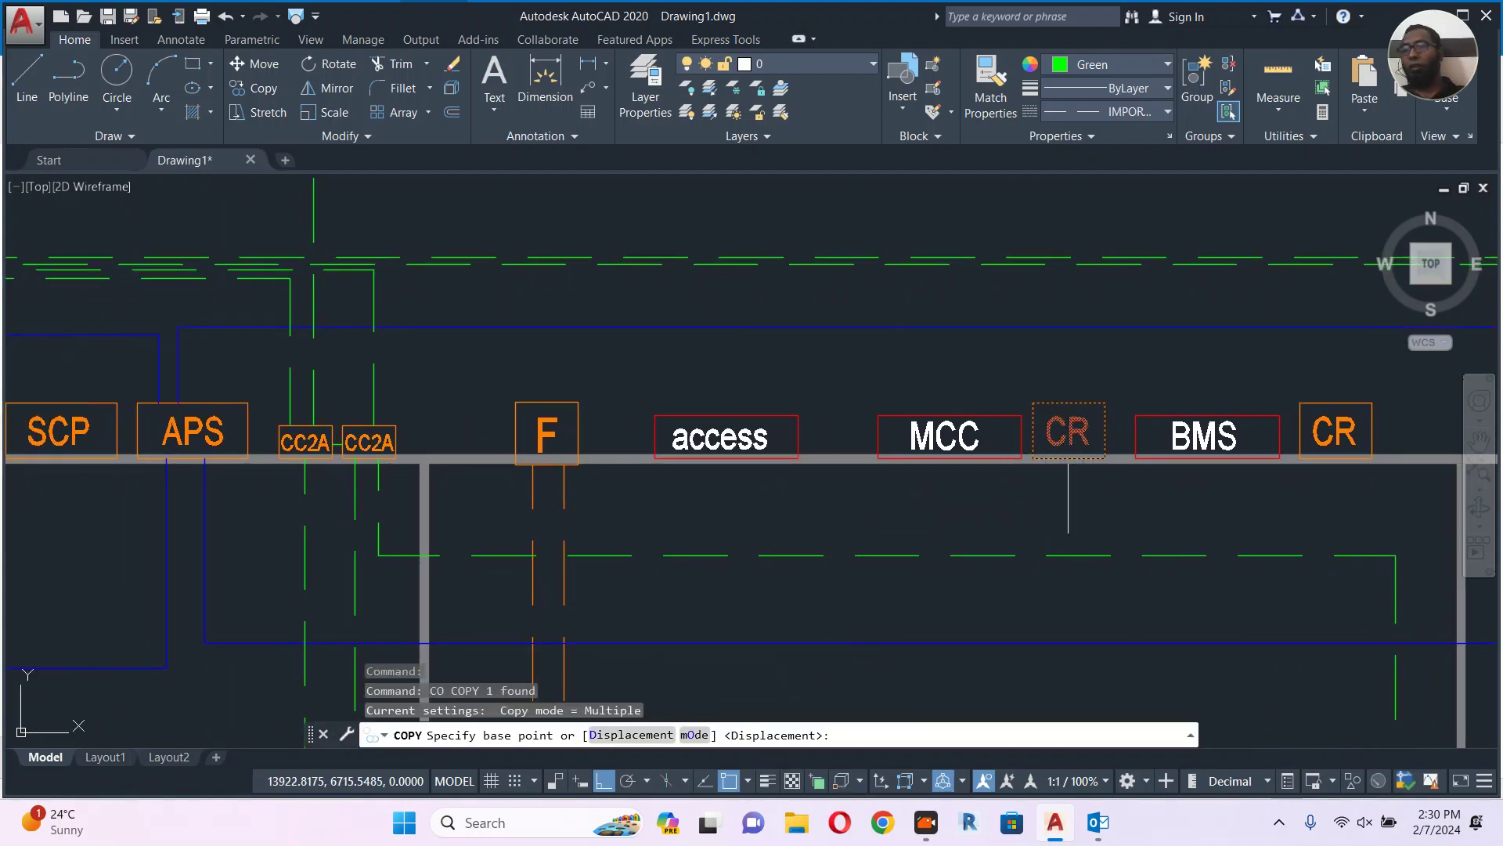
left_click(1081, 501)
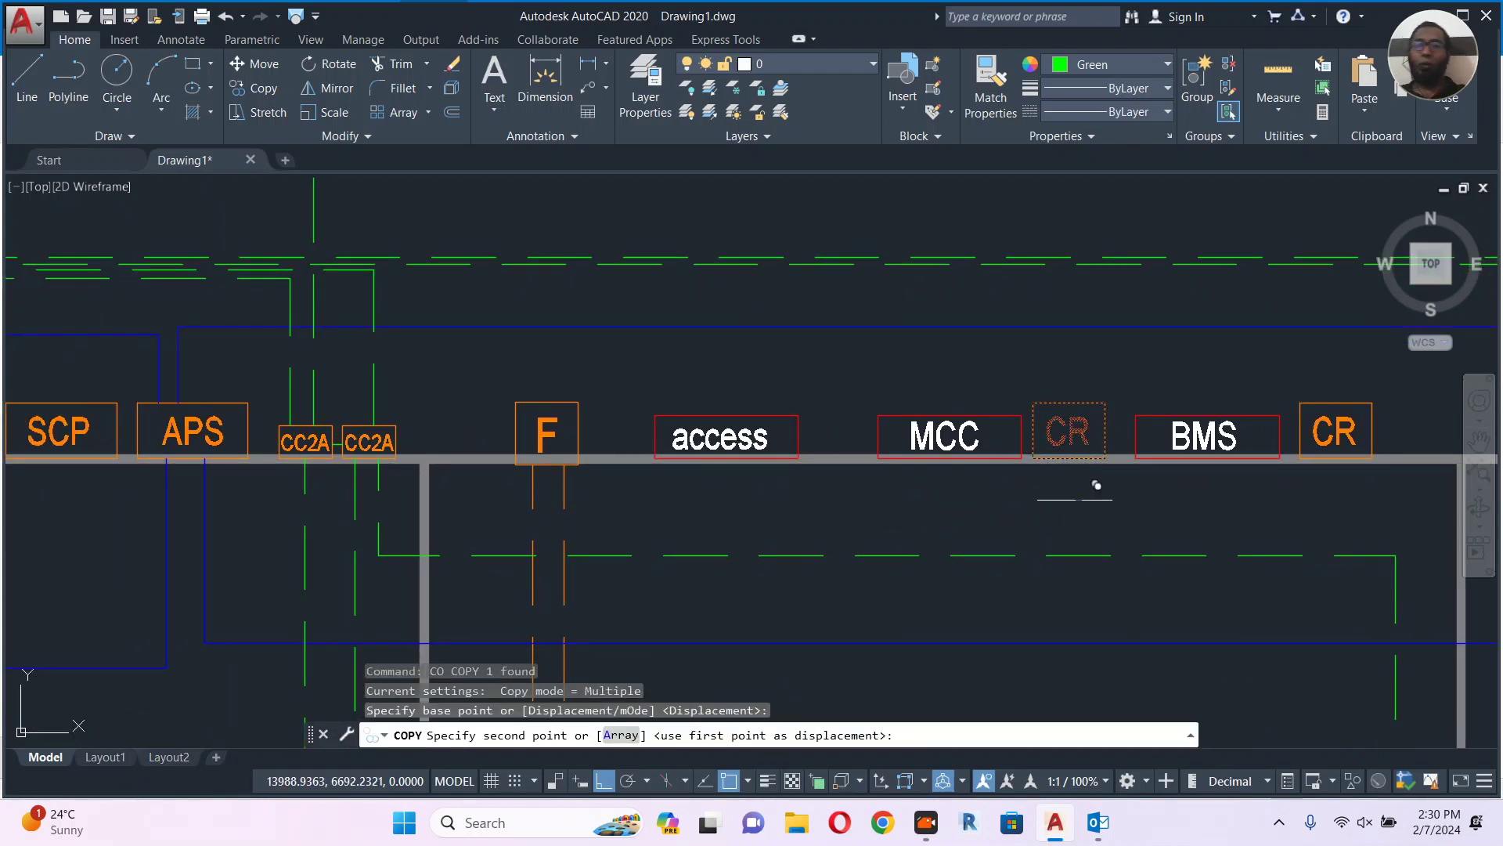
left_click(848, 504)
key("Escape")
scroll(812, 493, "down", 4)
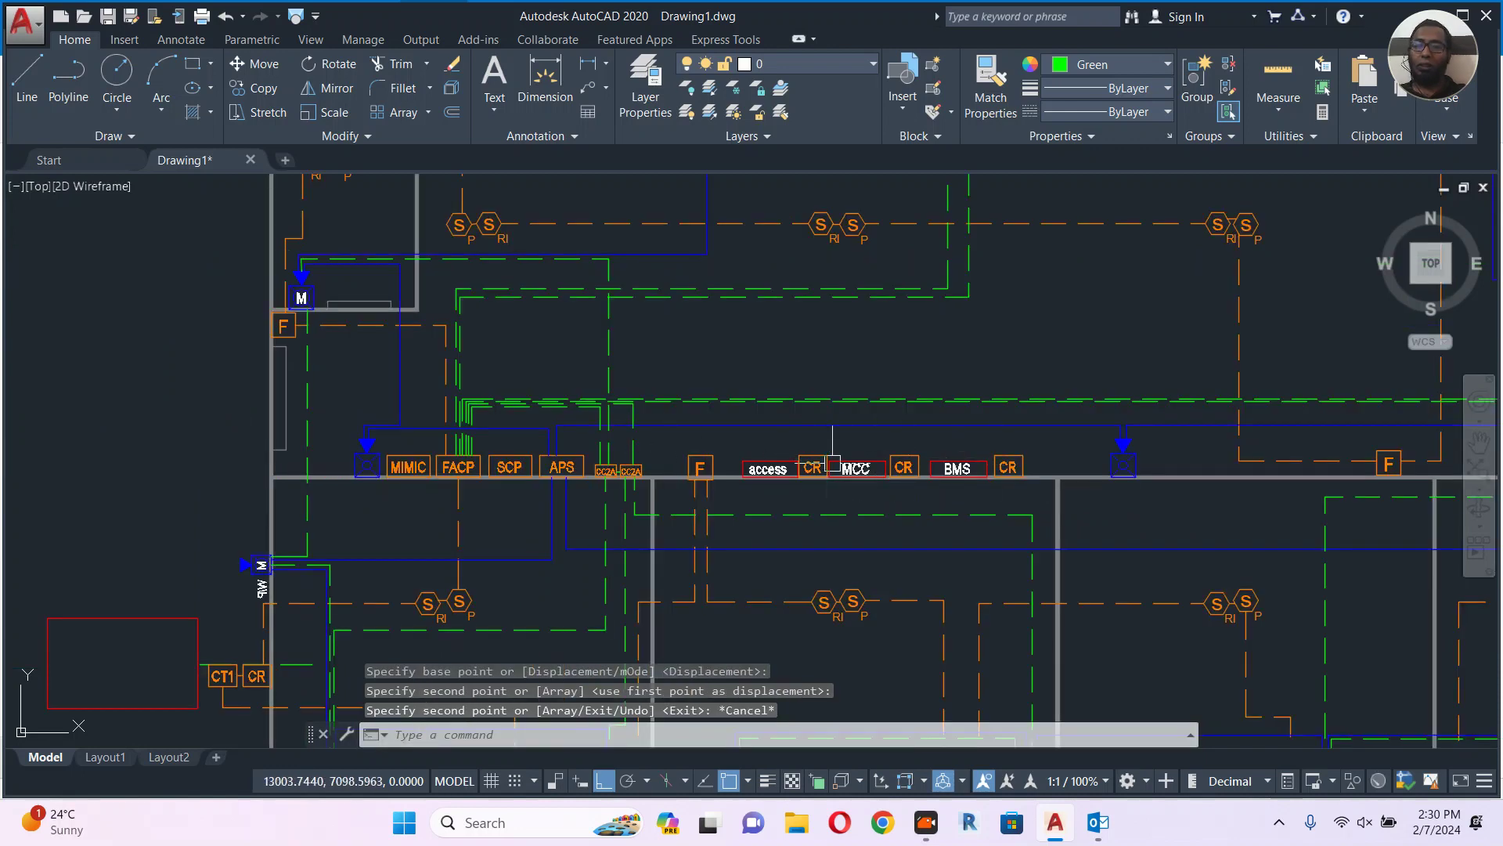
Move the access box, its text and the adjoining CR module slightly left, away from the MCC box.
scroll(785, 469, "up", 4)
left_click(832, 397)
left_click(715, 470)
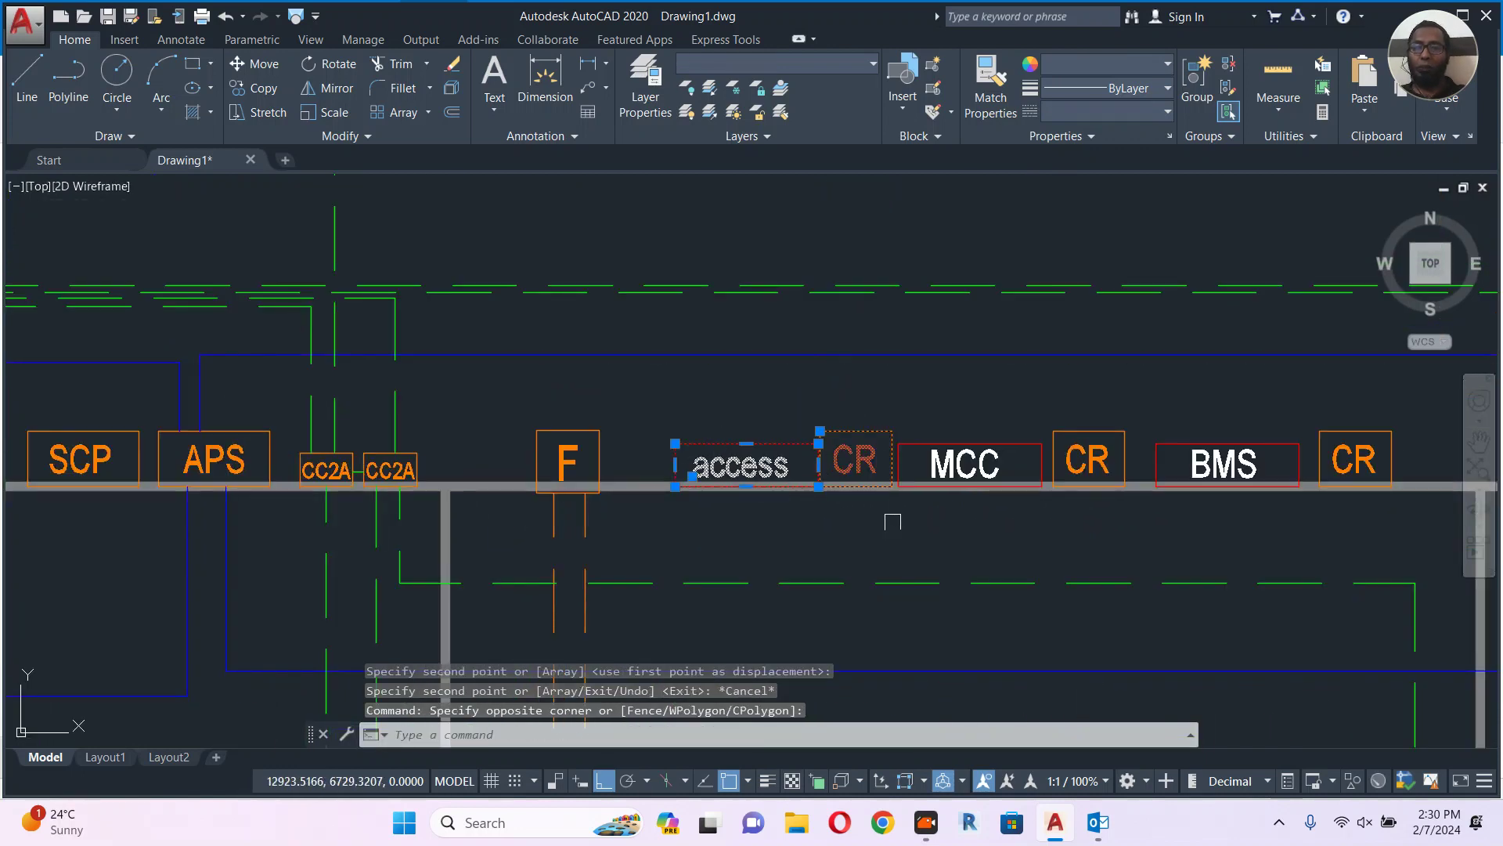
type("m")
key("space")
left_click(947, 509)
left_click(929, 518)
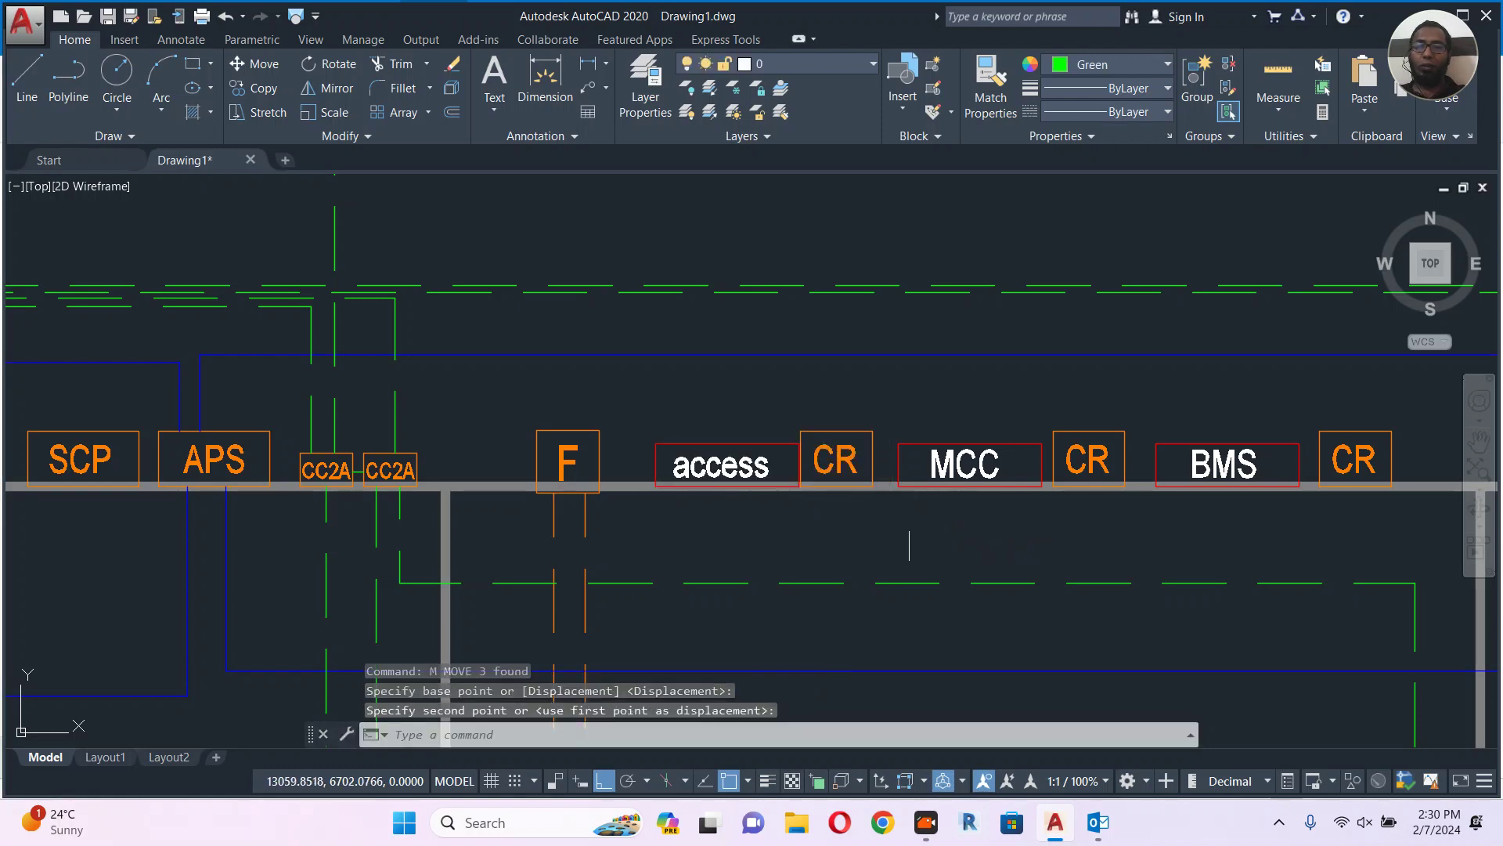
Shift the CR module beside the access box slightly right to separate it from the box.
left_click(862, 457)
type("m")
key("space")
left_click(916, 404)
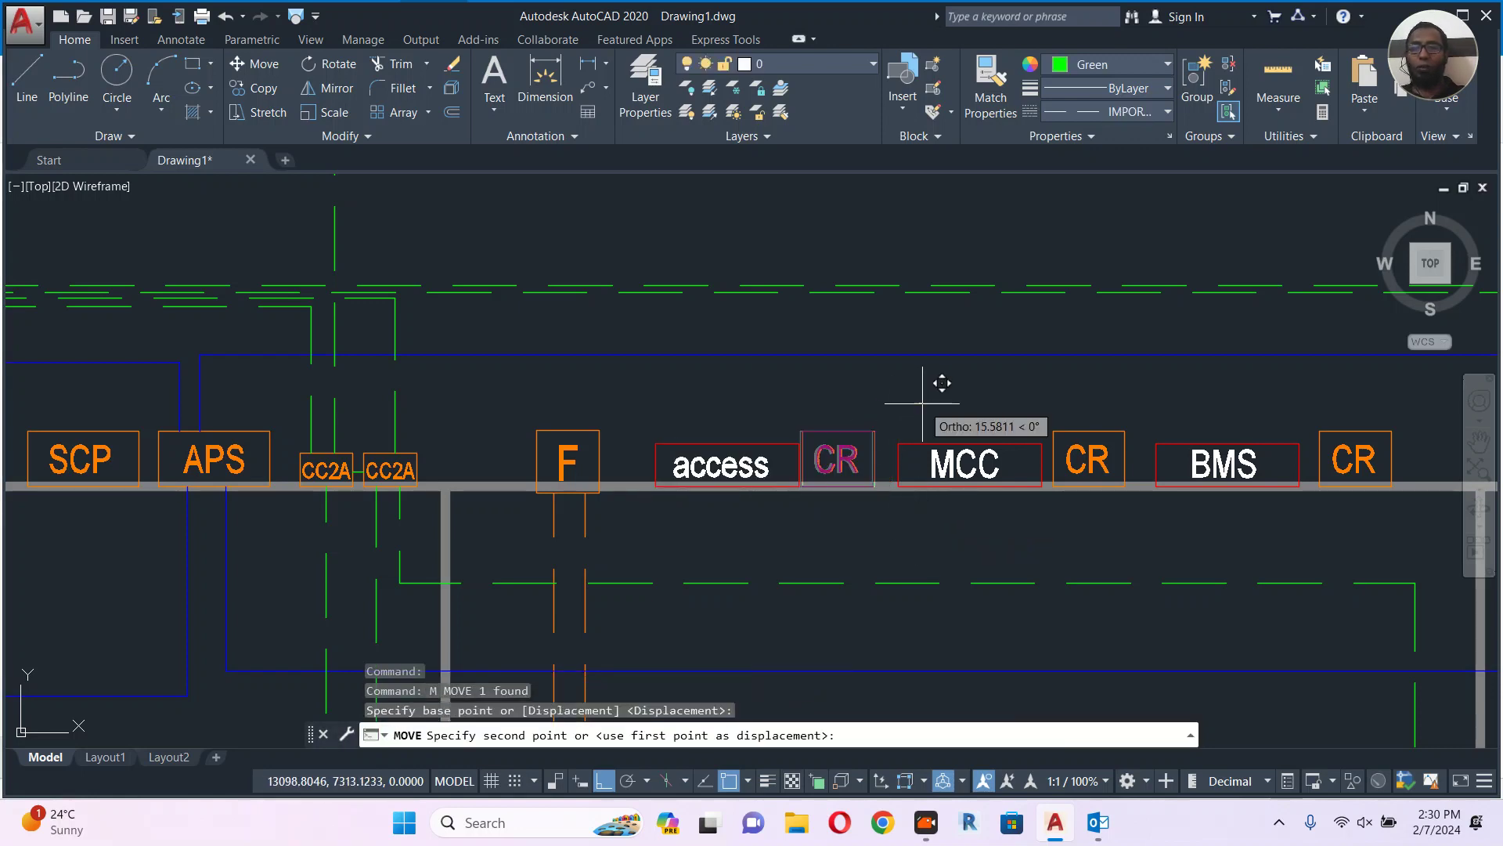
left_click(920, 403)
key("Escape")
scroll(907, 411, "down", 5)
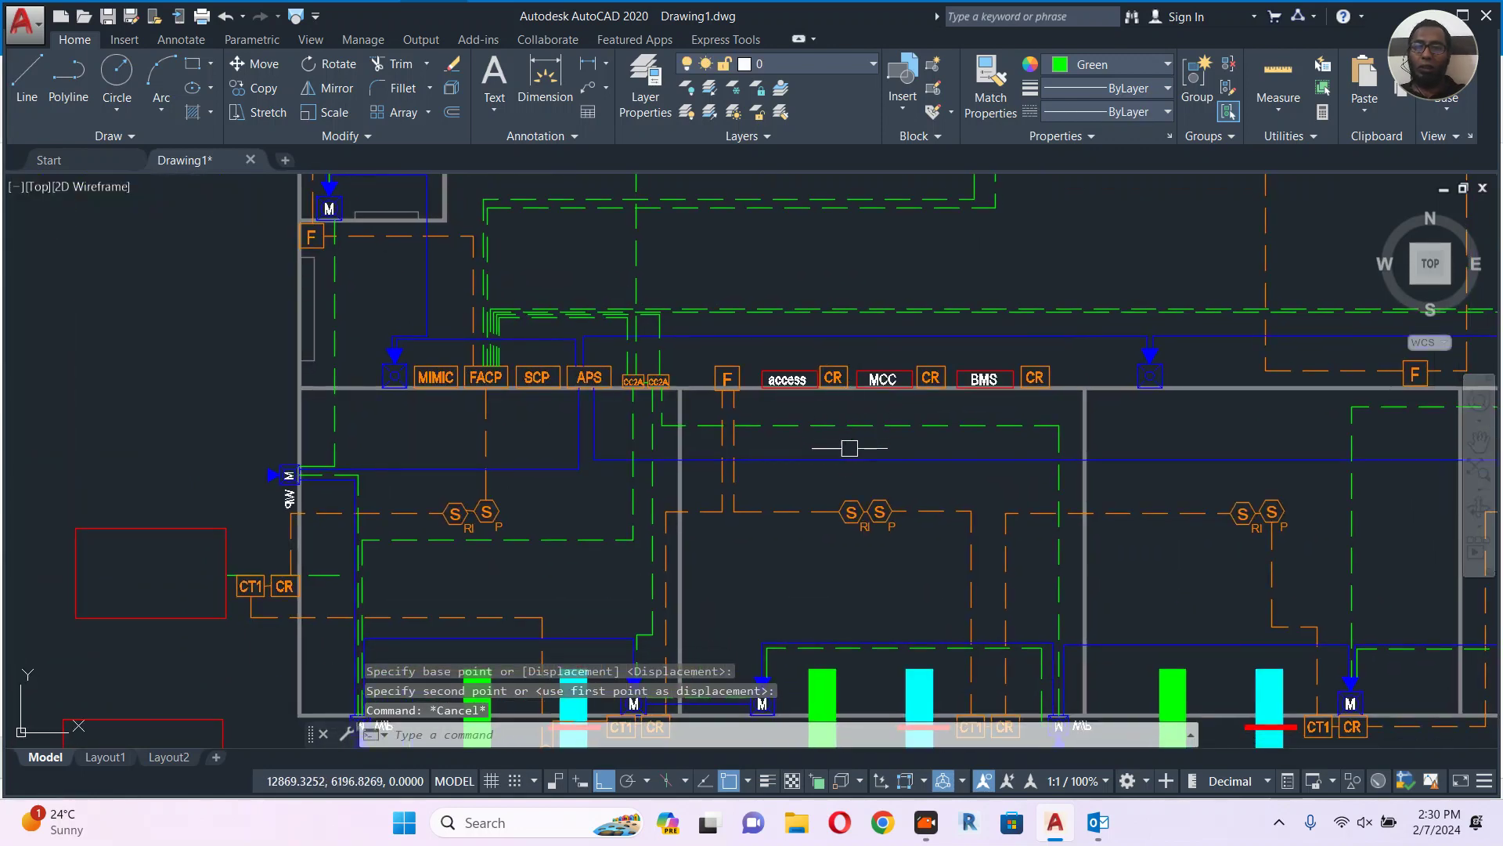
Draw a polyline from the RI smoke detector in the room below up to the CR module beside BMS.
scroll(896, 498, "up", 6)
type("pl")
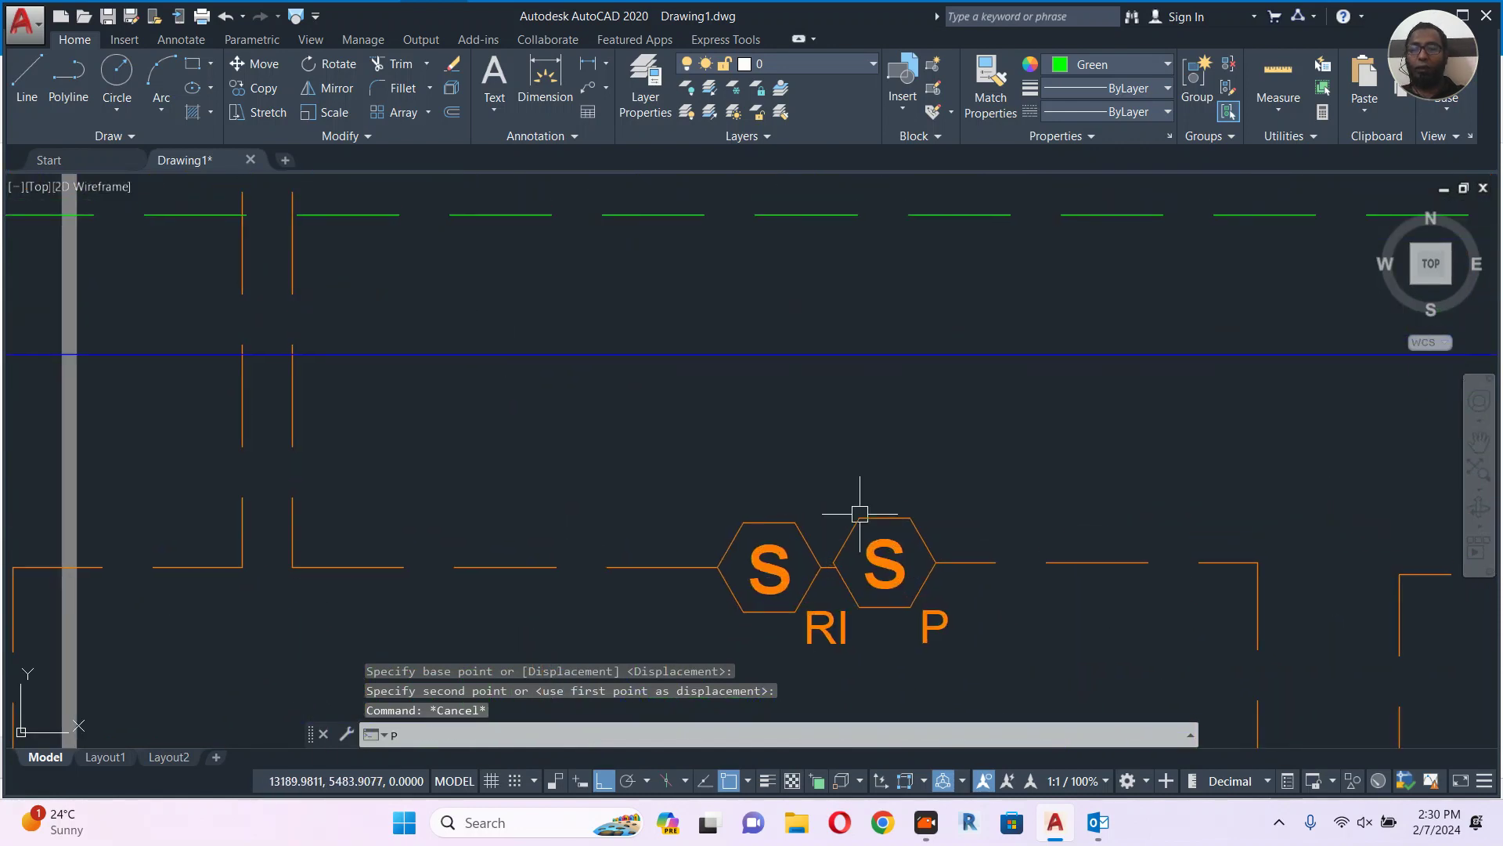
key("space")
left_click(769, 522)
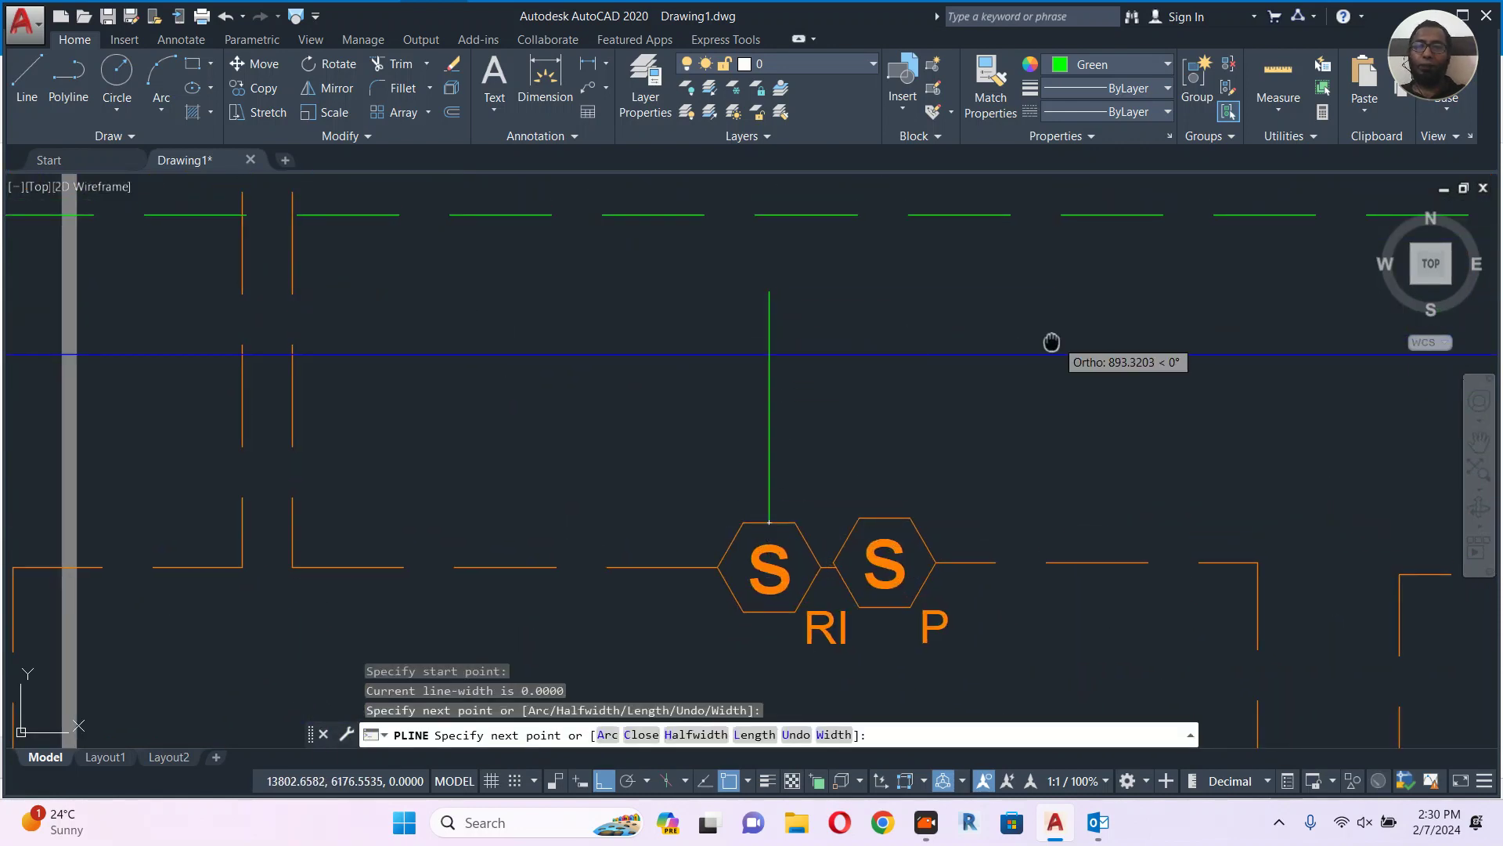
middle_click_drag(991, 385, 704, 510)
left_click(984, 486)
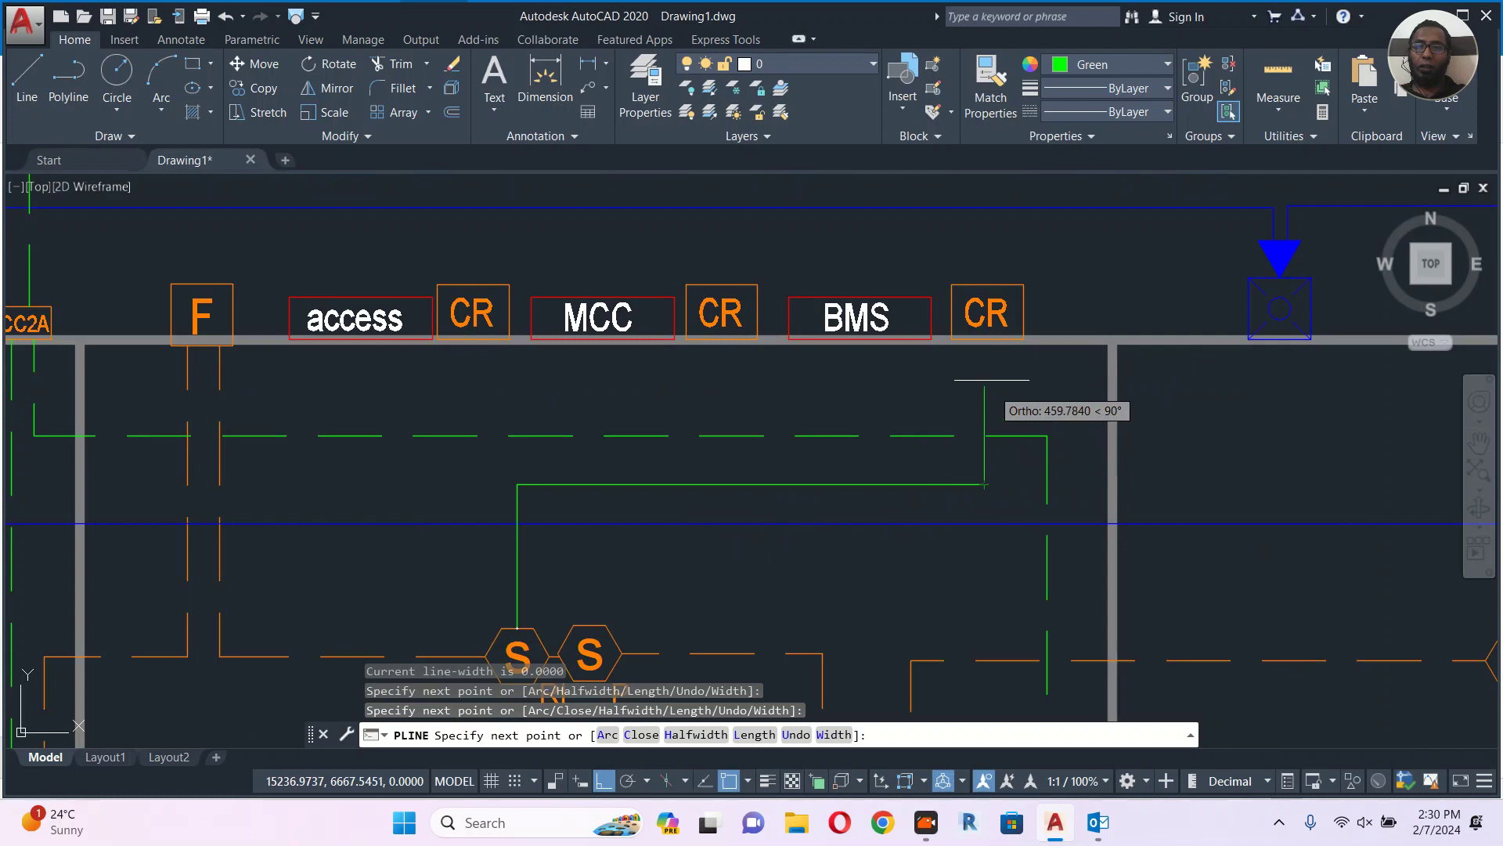
left_click(982, 341)
key("Escape")
Draw a polyline over the BMS box linking its CR module to the CR module beside MCC.
key("space")
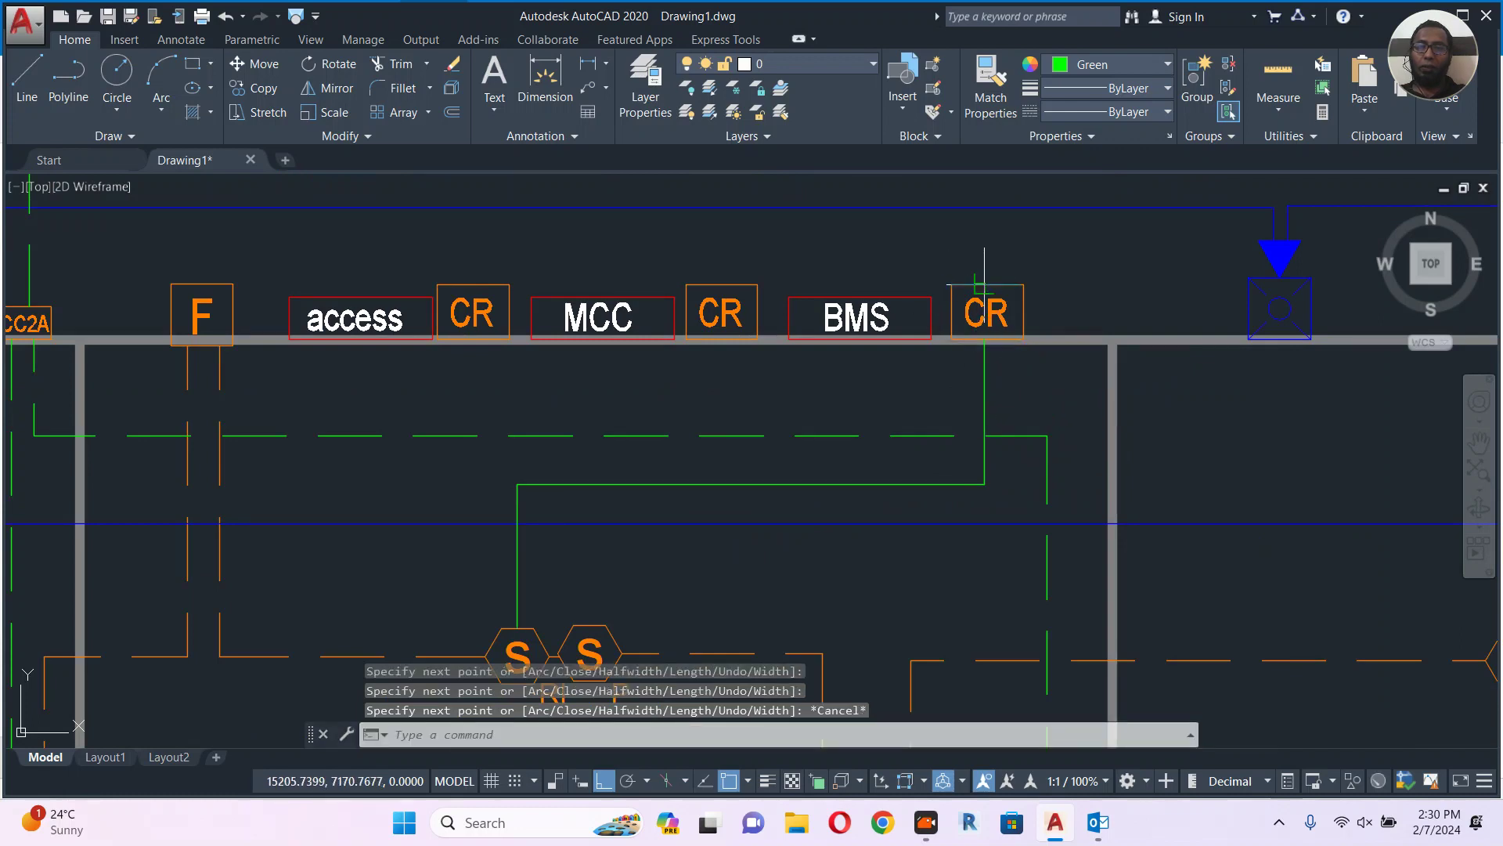
left_click(983, 284)
left_click(984, 254)
left_click(727, 254)
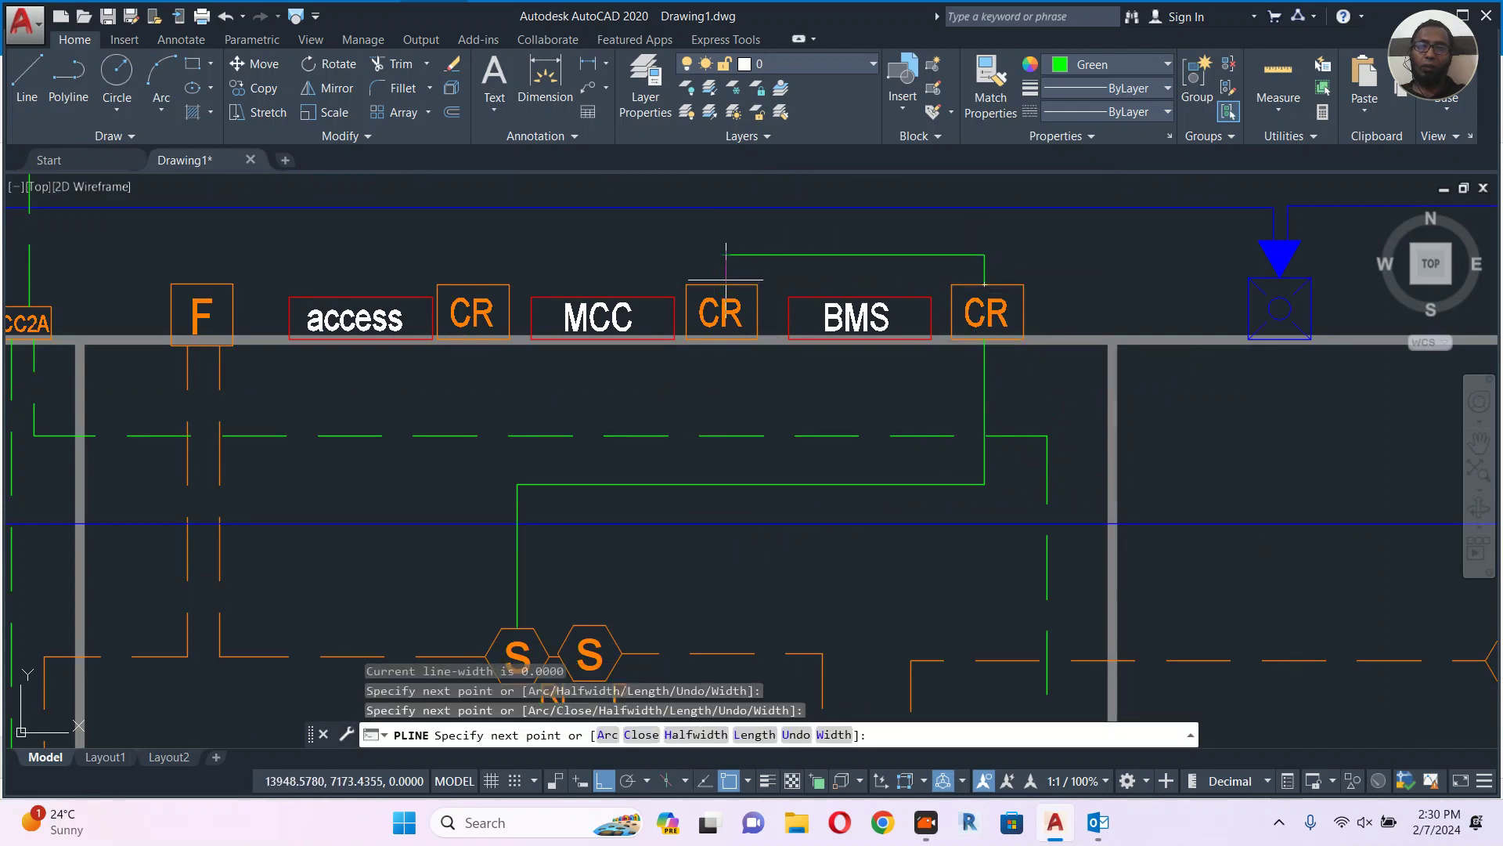
left_click(726, 283)
key("Escape")
Draw a polyline from above the CR module beside MCC across to the CR module beside the access box.
key("space")
left_click(707, 249)
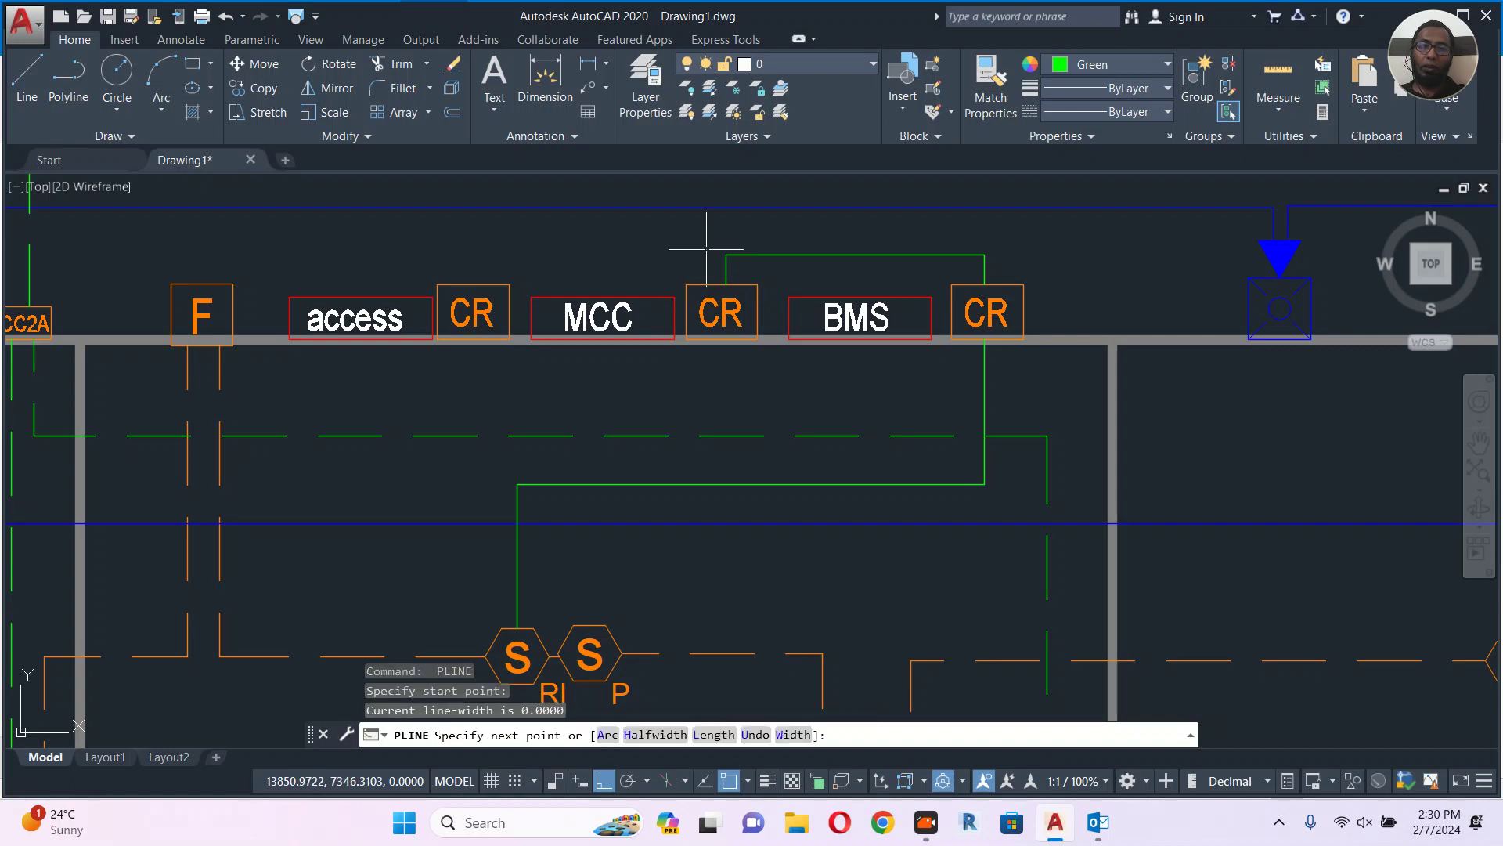
left_click(483, 262)
key("Escape")
Draw a polyline over the access box linking its CR module to the top of the F device.
key("space")
left_click(463, 284)
left_click(462, 251)
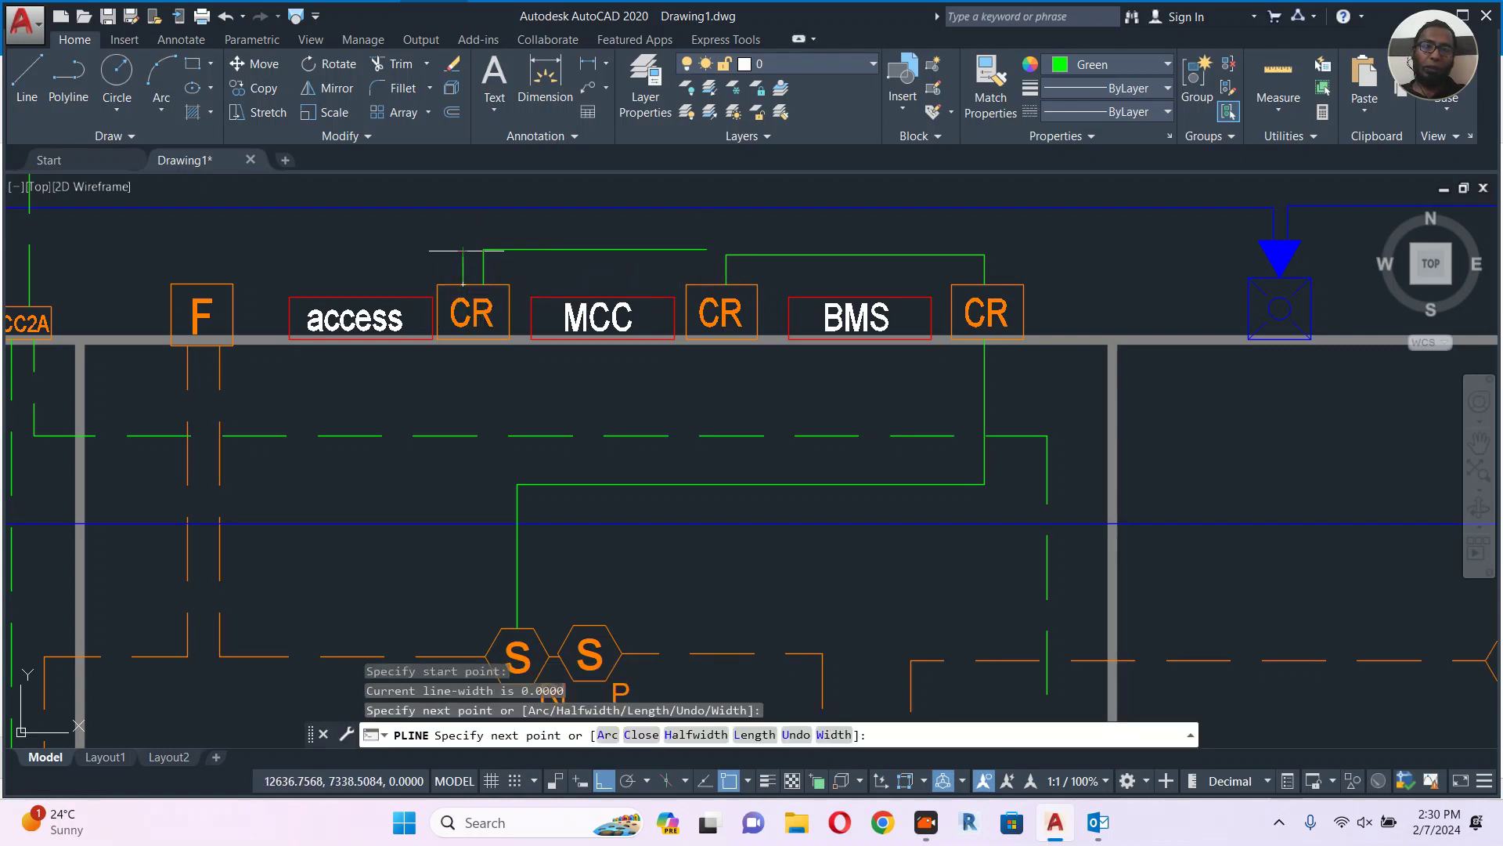
left_click(202, 251)
left_click(203, 283)
key("Escape")
Match the new green wires between the smoke detector, CR modules and F device to the orange dashed loop wire.
middle_click_drag(444, 474, 646, 396)
left_click(640, 579)
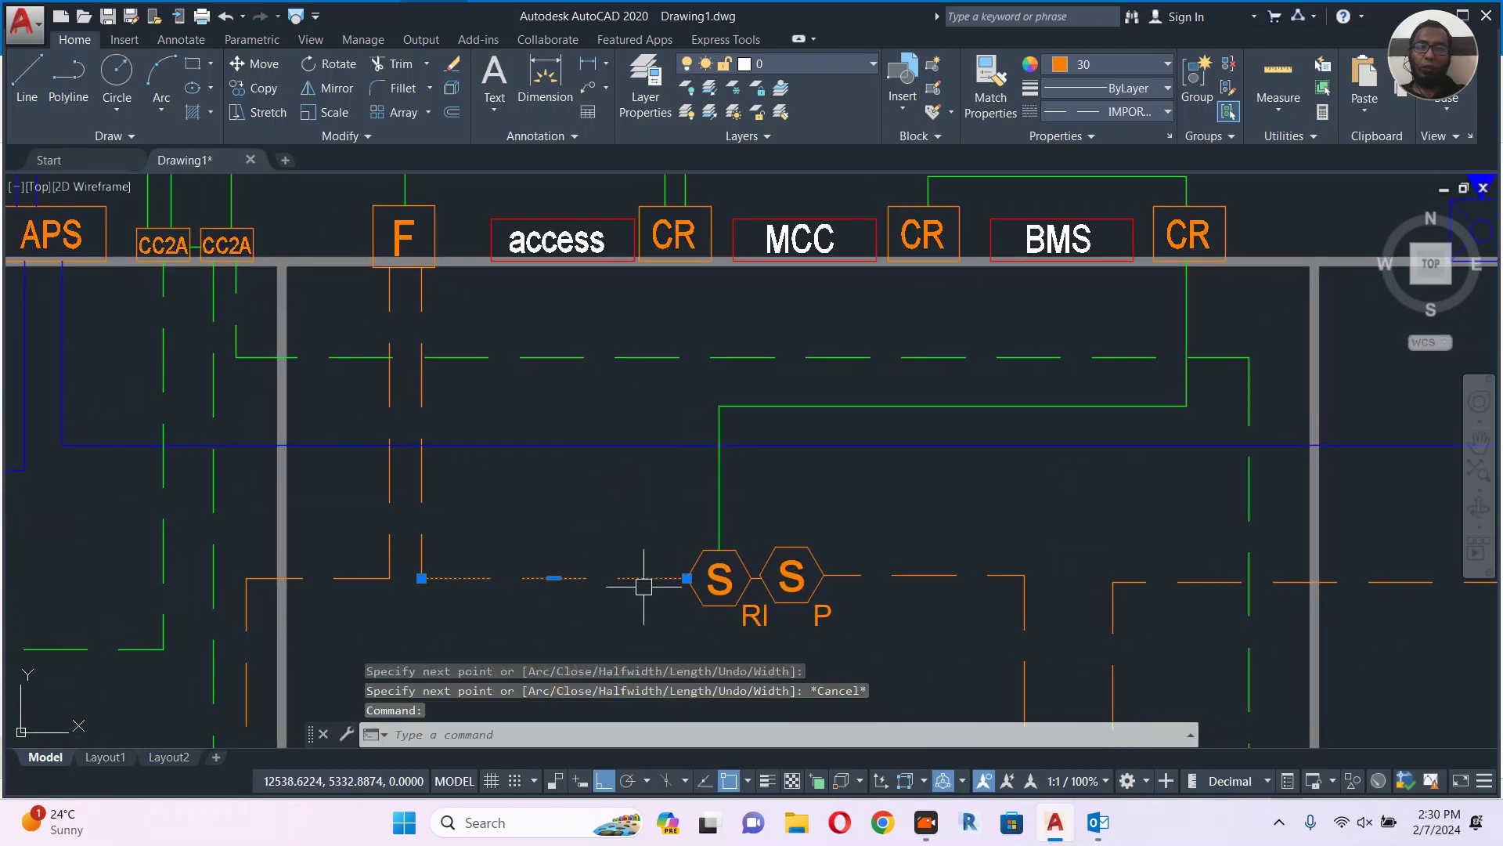
type("ma")
key("space")
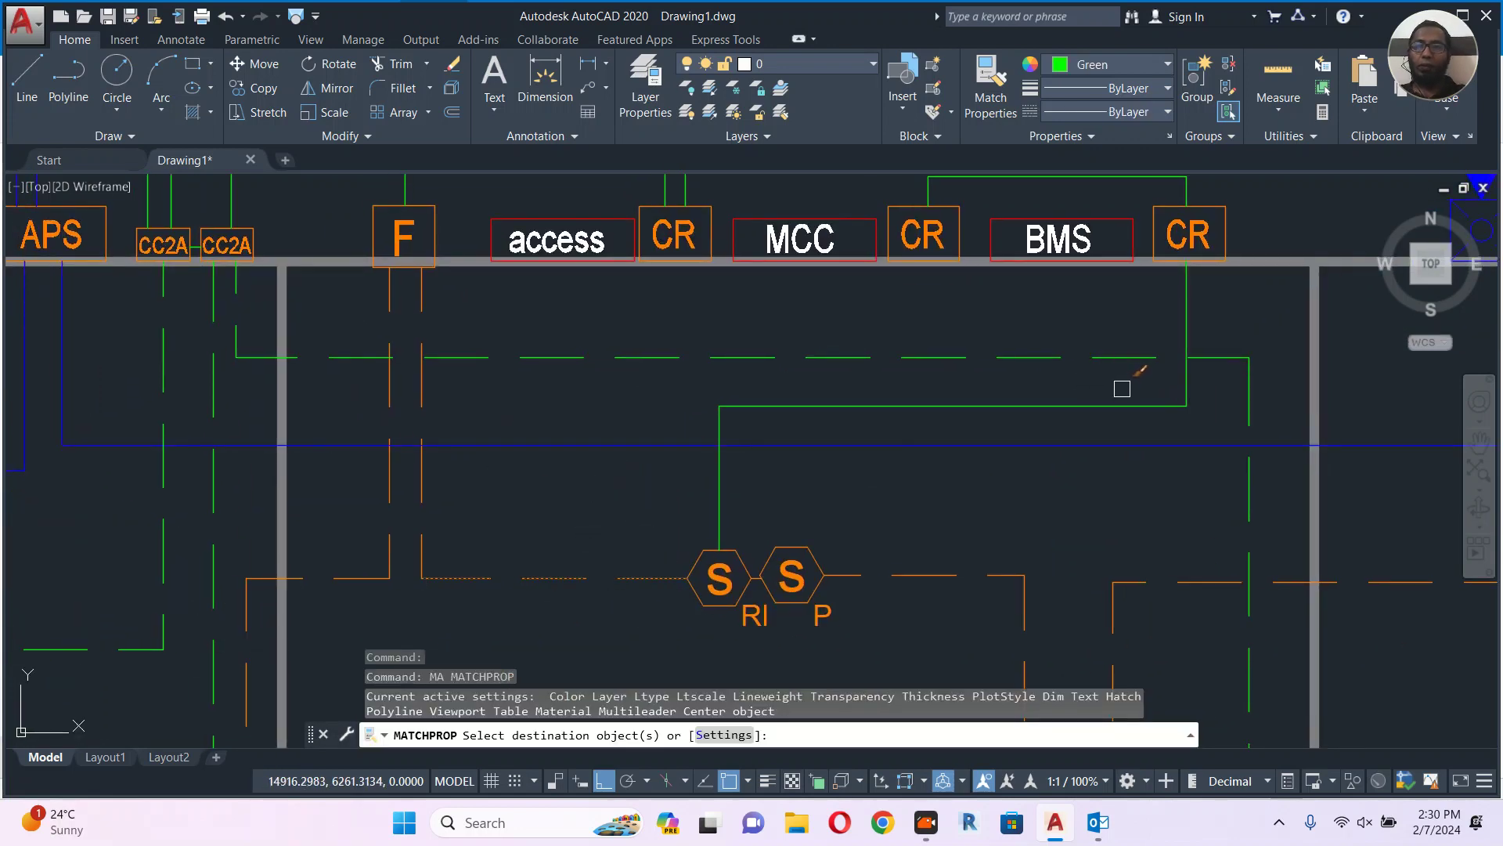
scroll(1027, 386, "down", 3)
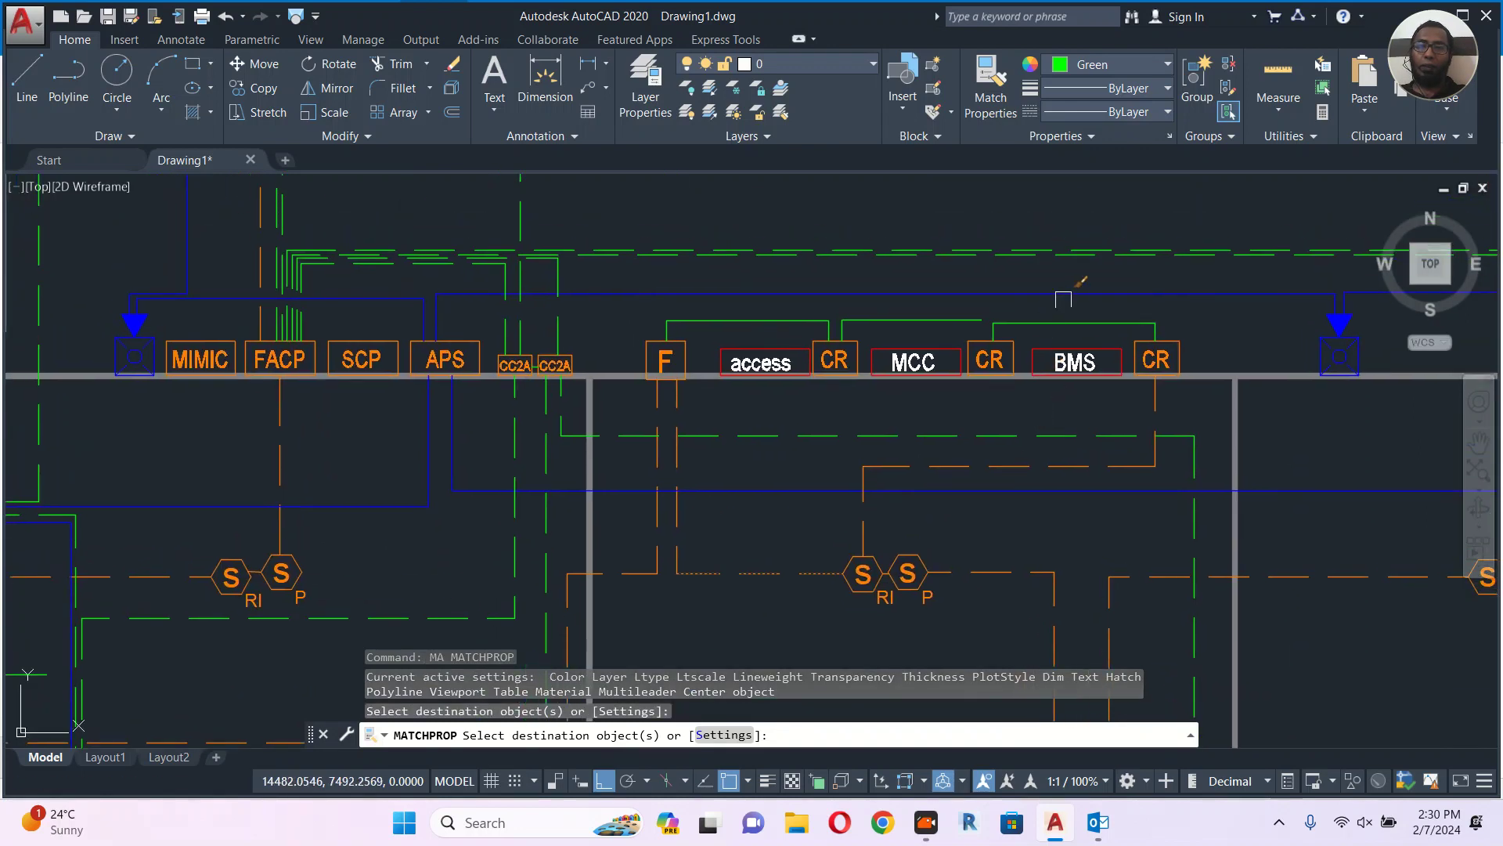
scroll(1075, 329, "up", 4)
left_click(708, 278)
left_click(393, 317)
middle_click_drag(535, 406, 808, 266)
scroll(767, 326, "down", 4)
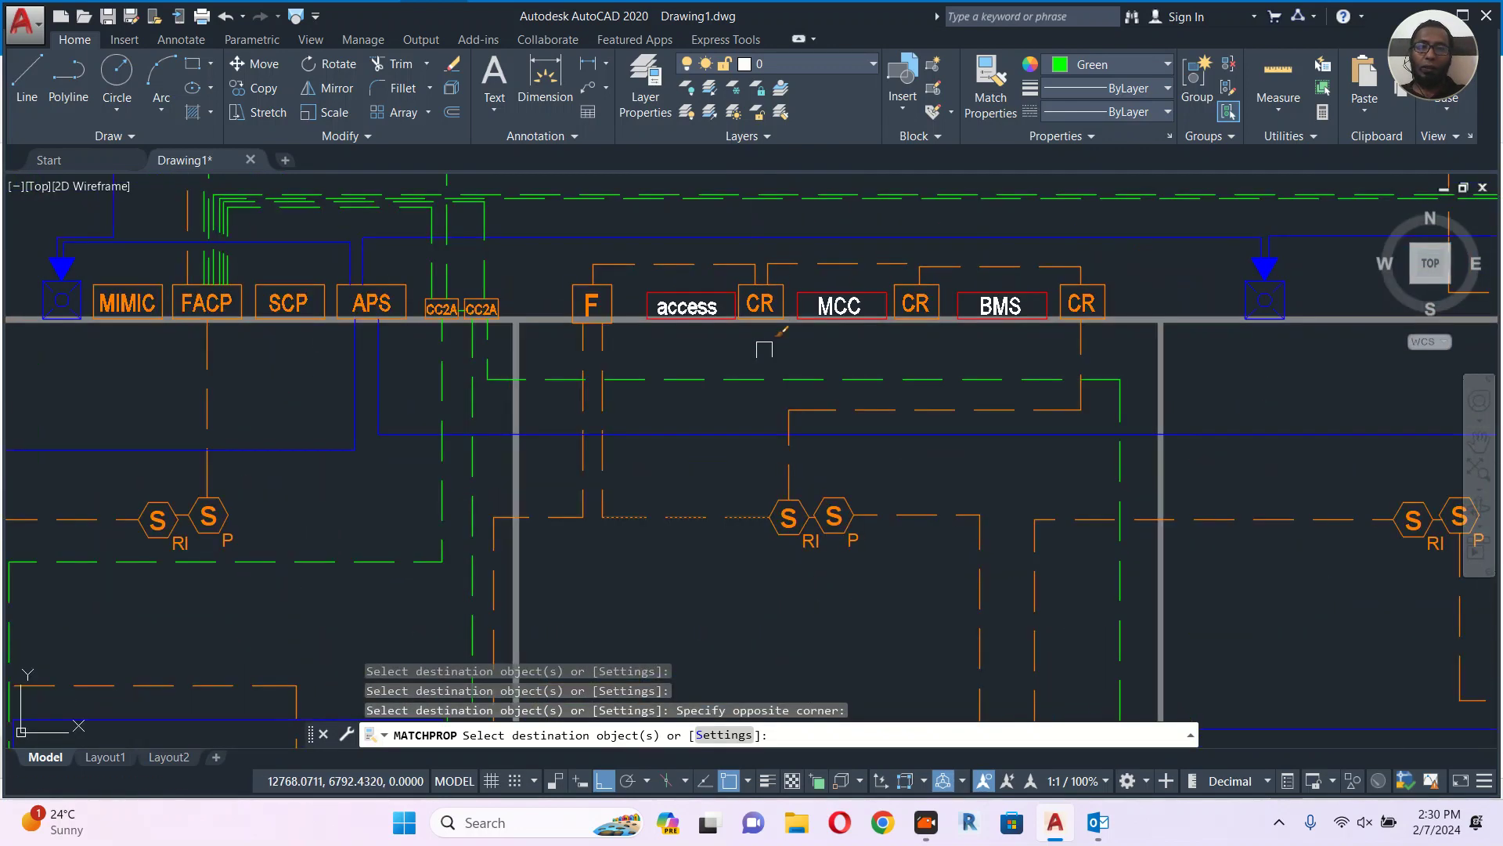
key("Escape")
Delete the old direct loop wire between the F device and the RI smoke detector.
left_click(696, 516)
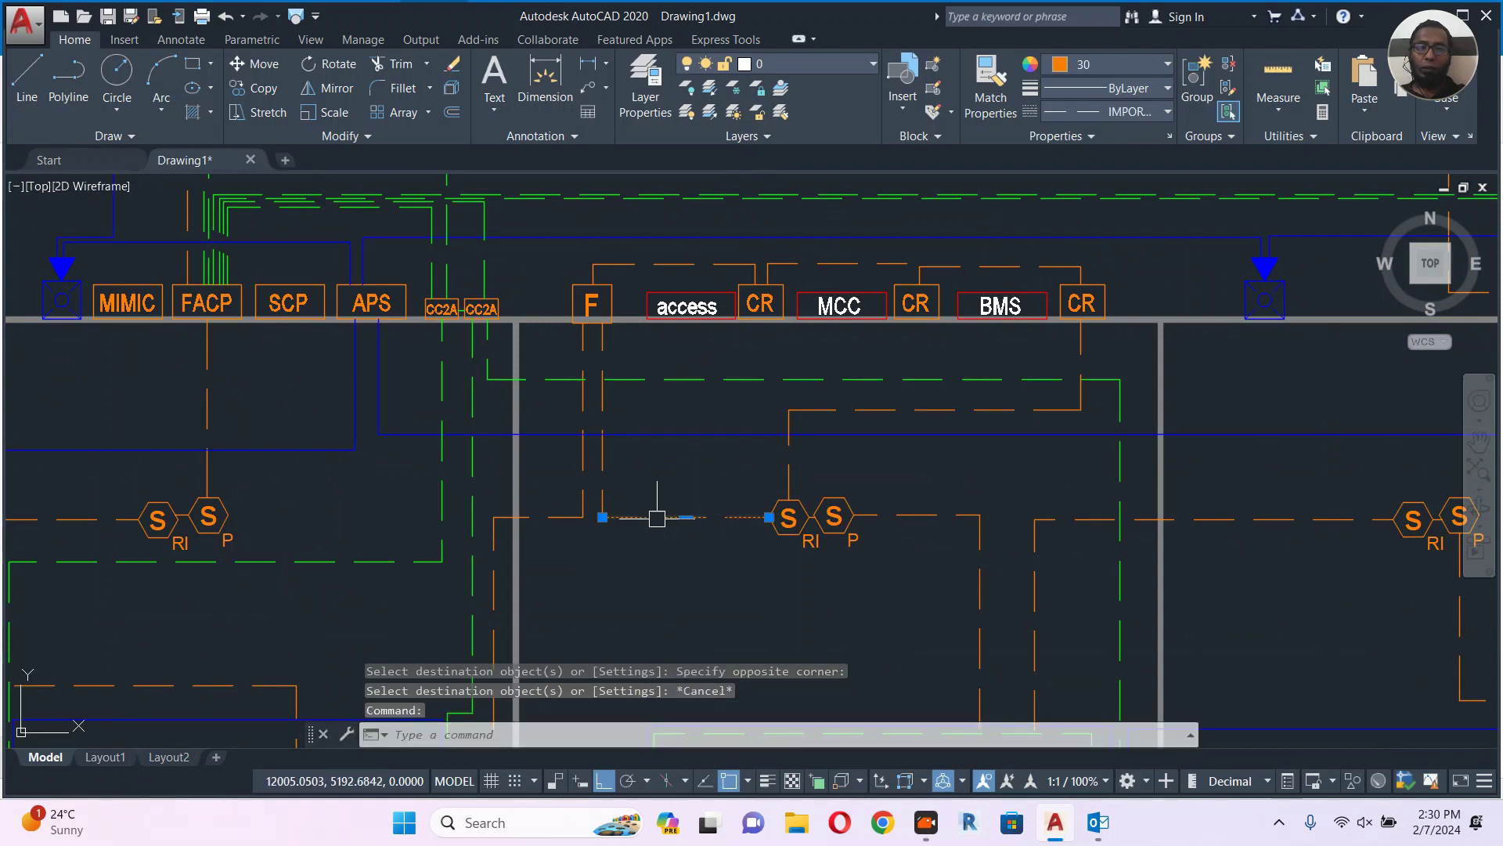
key("Delete")
Draw a vertical polyline from the open end of the wire above MCC down to the CR module beside it.
middle_click_drag(900, 346, 833, 423)
scroll(866, 326, "up", 5)
type("PL")
key("Return")
left_click(783, 356)
left_click(782, 444)
key("Escape")
Fillet the wire above MCC with the vertical segment at zero radius to form one square corner.
type("F")
key("Return")
left_click(764, 357)
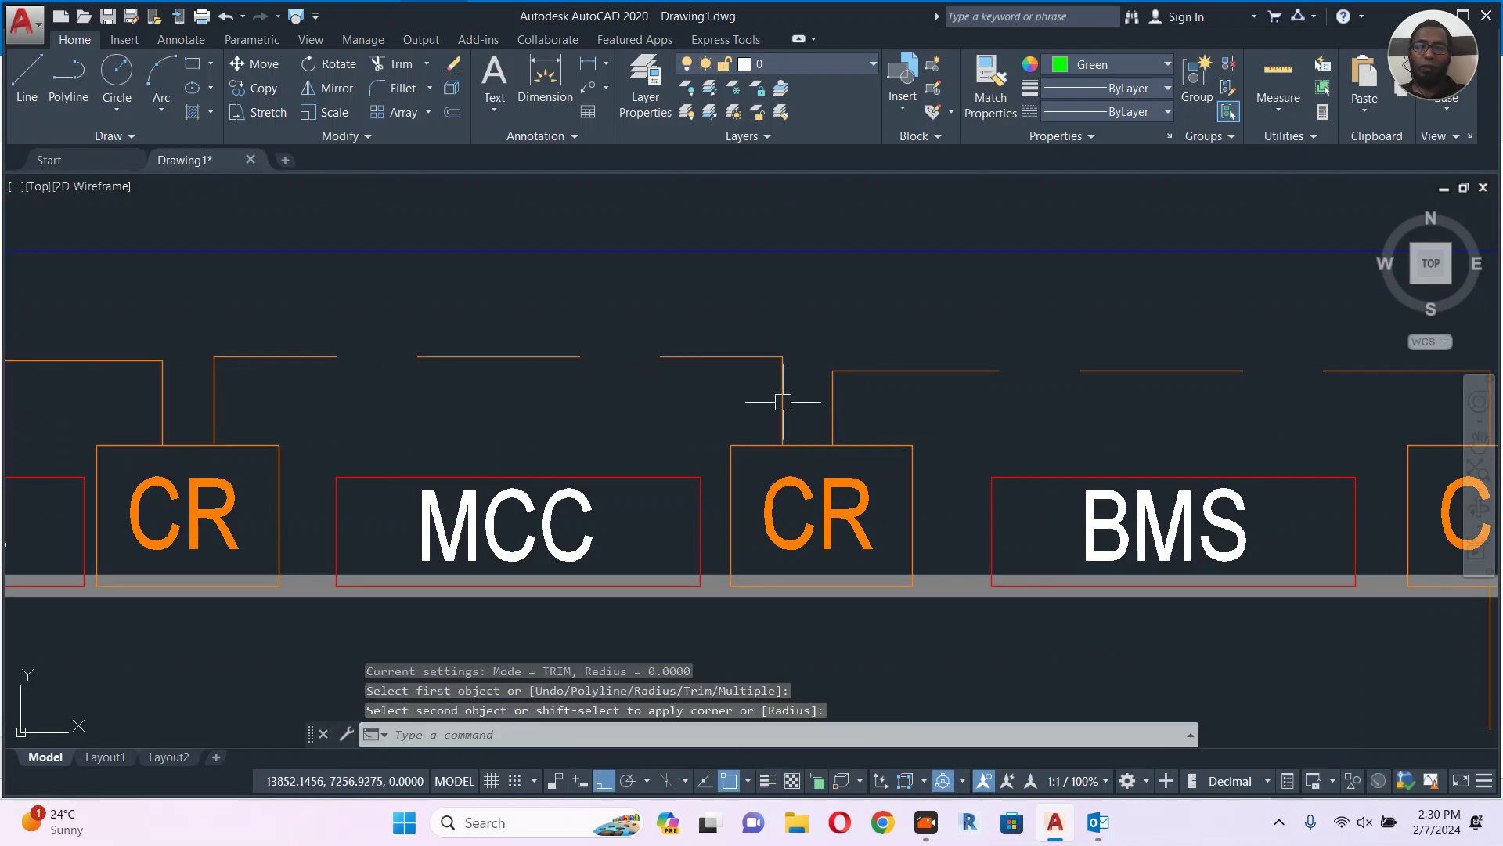
scroll(783, 402, "down", 4)
key("Escape")
Review the loop wiring through the CR modules and across the rest of the floor plan to the far-right F device.
middle_click_drag(852, 493, 837, 386)
scroll(836, 386, "down", 2)
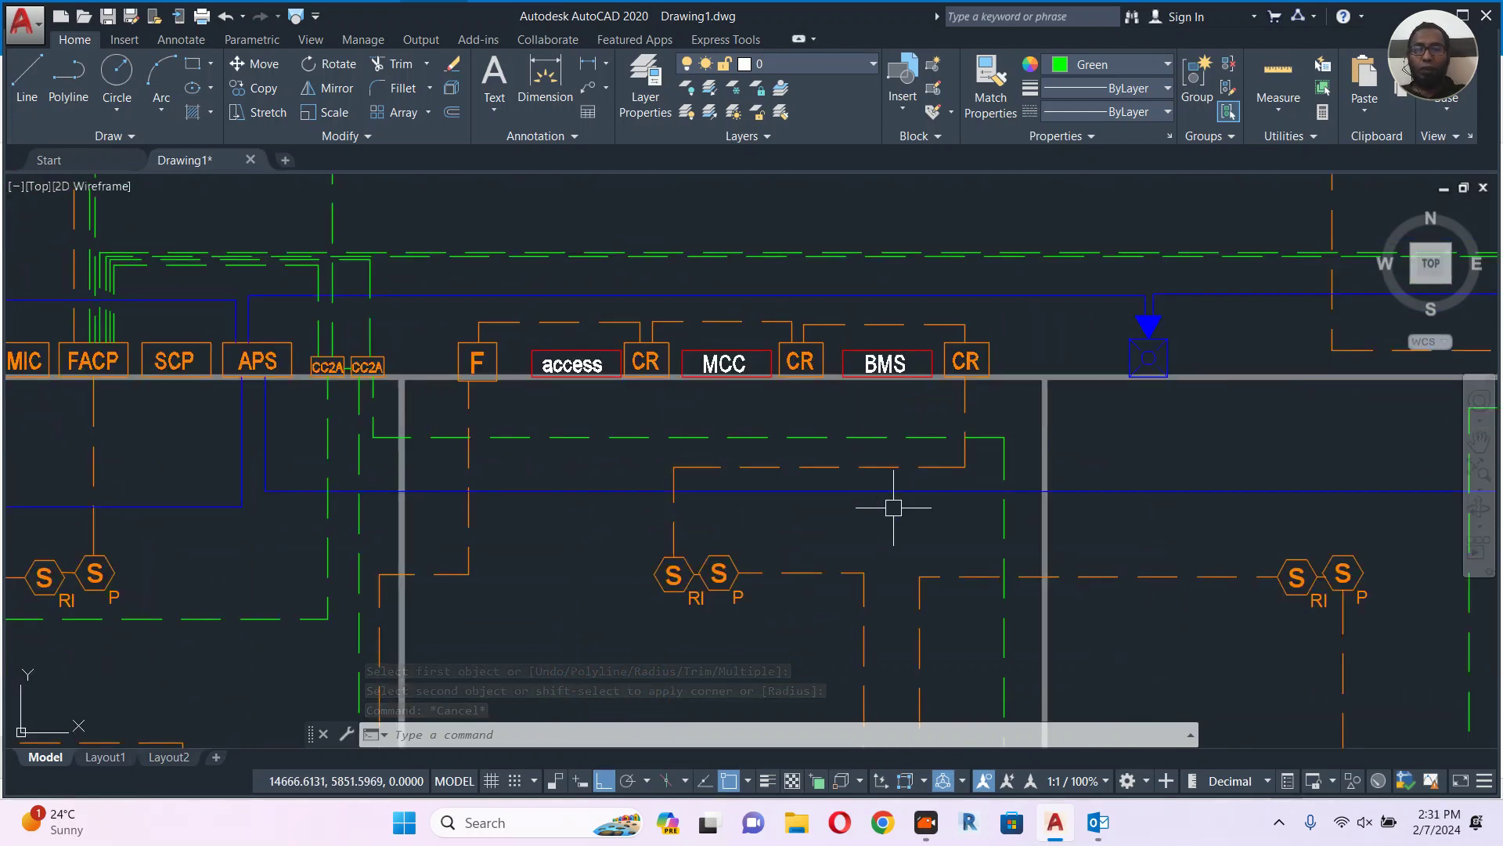
scroll(946, 447, "down", 4)
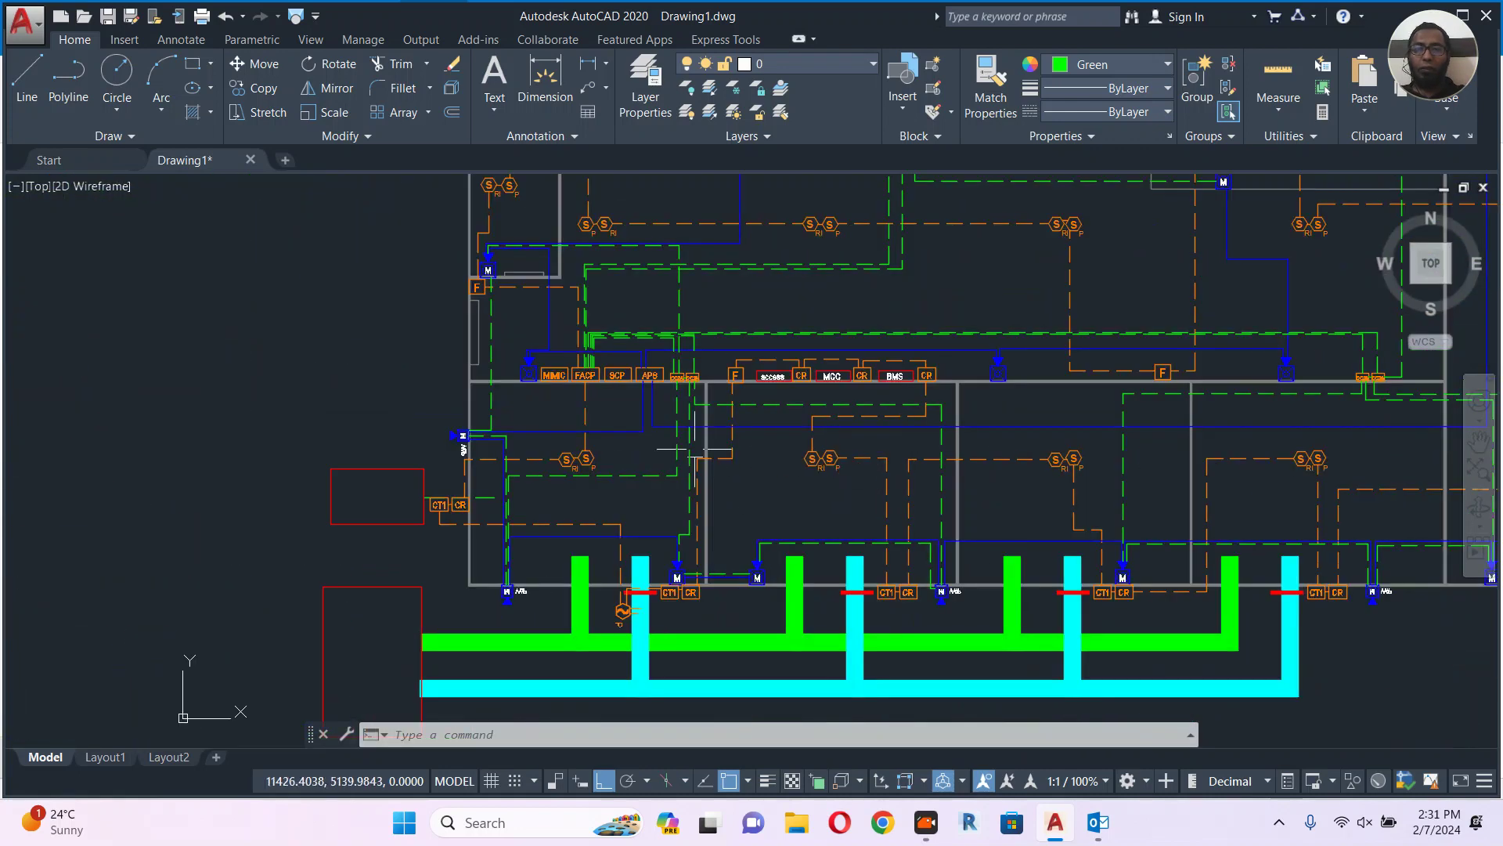
scroll(842, 375, "up", 5)
scroll(821, 591, "down", 4)
mouse_move(1063, 532)
middle_mouse_down()
mouse_move(1039, 440)
mouse_move(950, 429)
middle_mouse_up()
middle_click_drag(1111, 436, 825, 480)
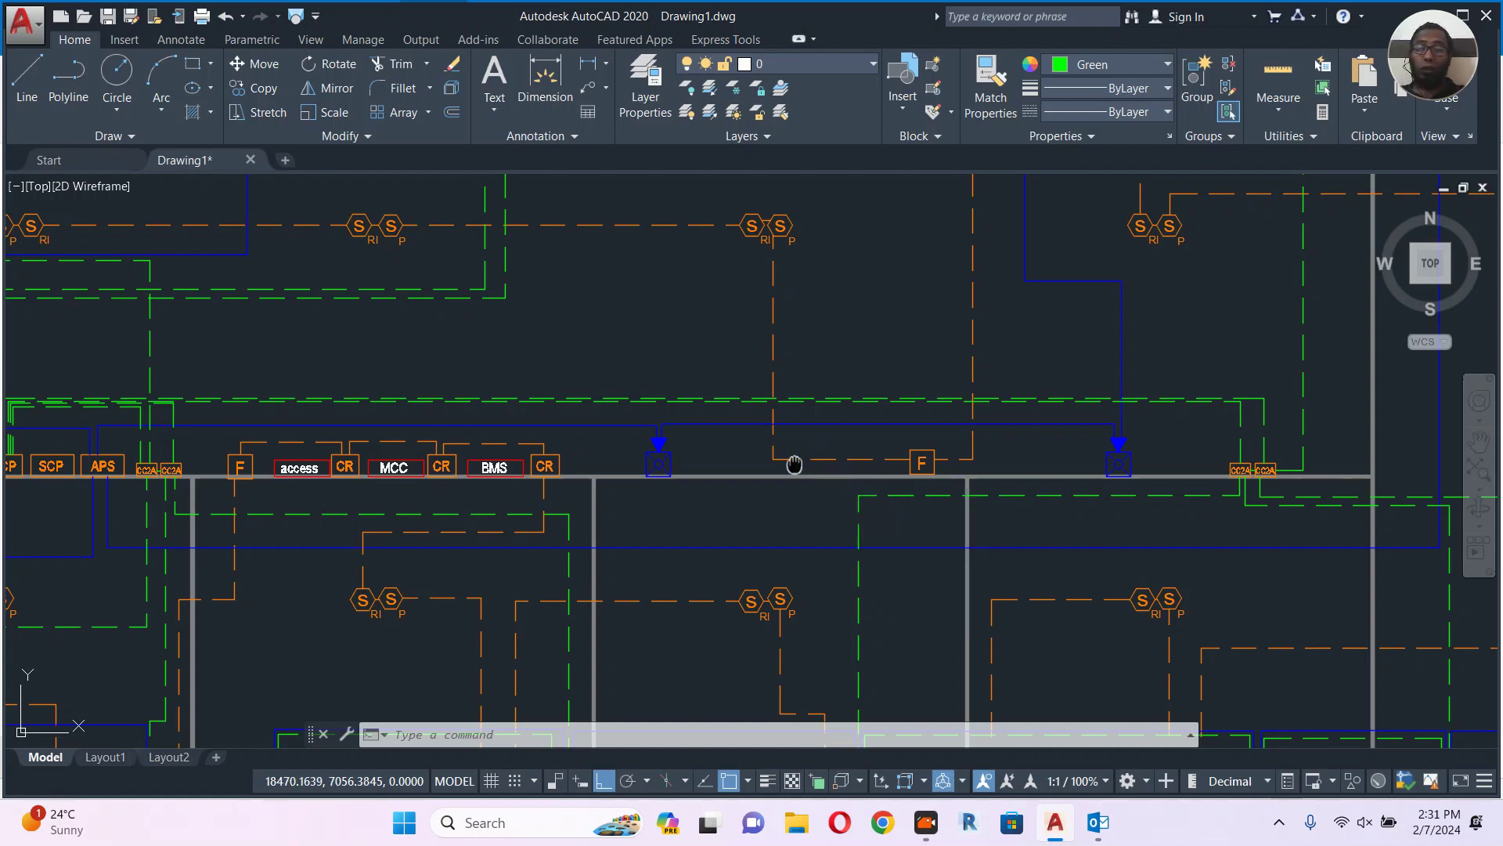
middle_click_drag(792, 459, 704, 447)
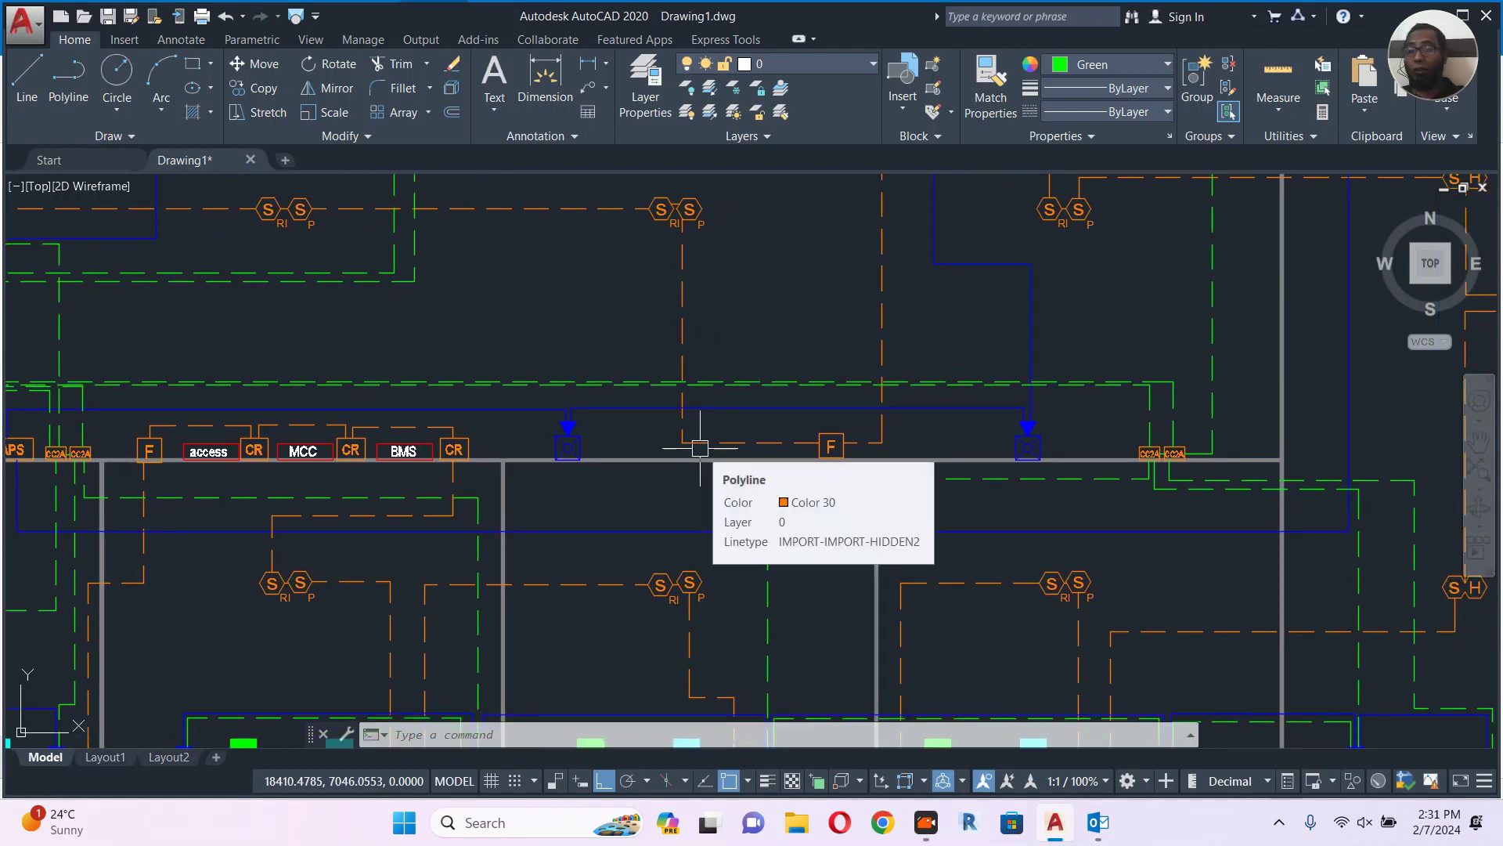
scroll(758, 459, "down", 2)
middle_click_drag(949, 462, 799, 450)
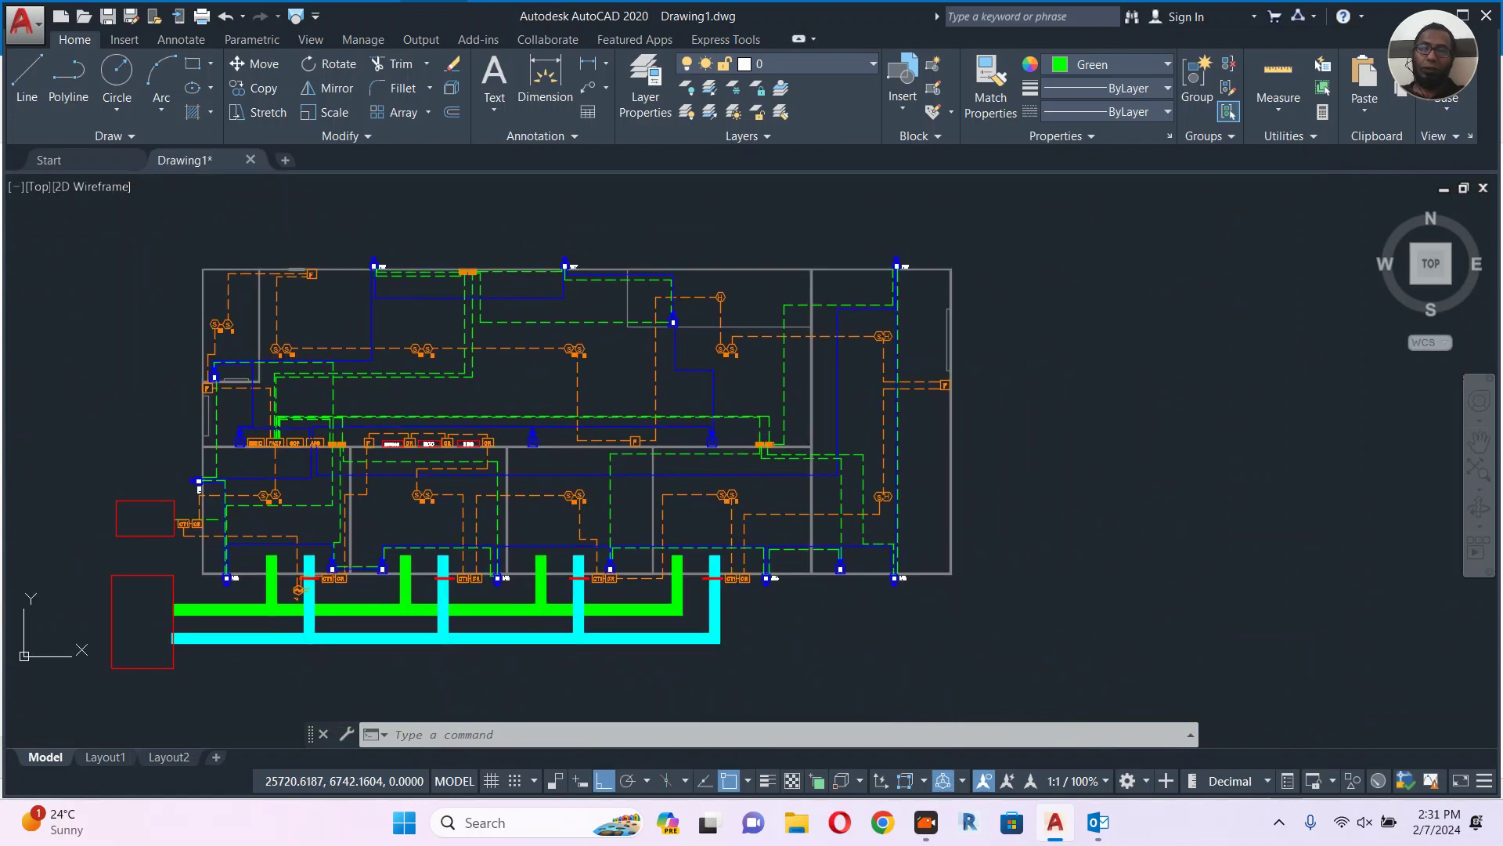
scroll(956, 379, "up", 1)
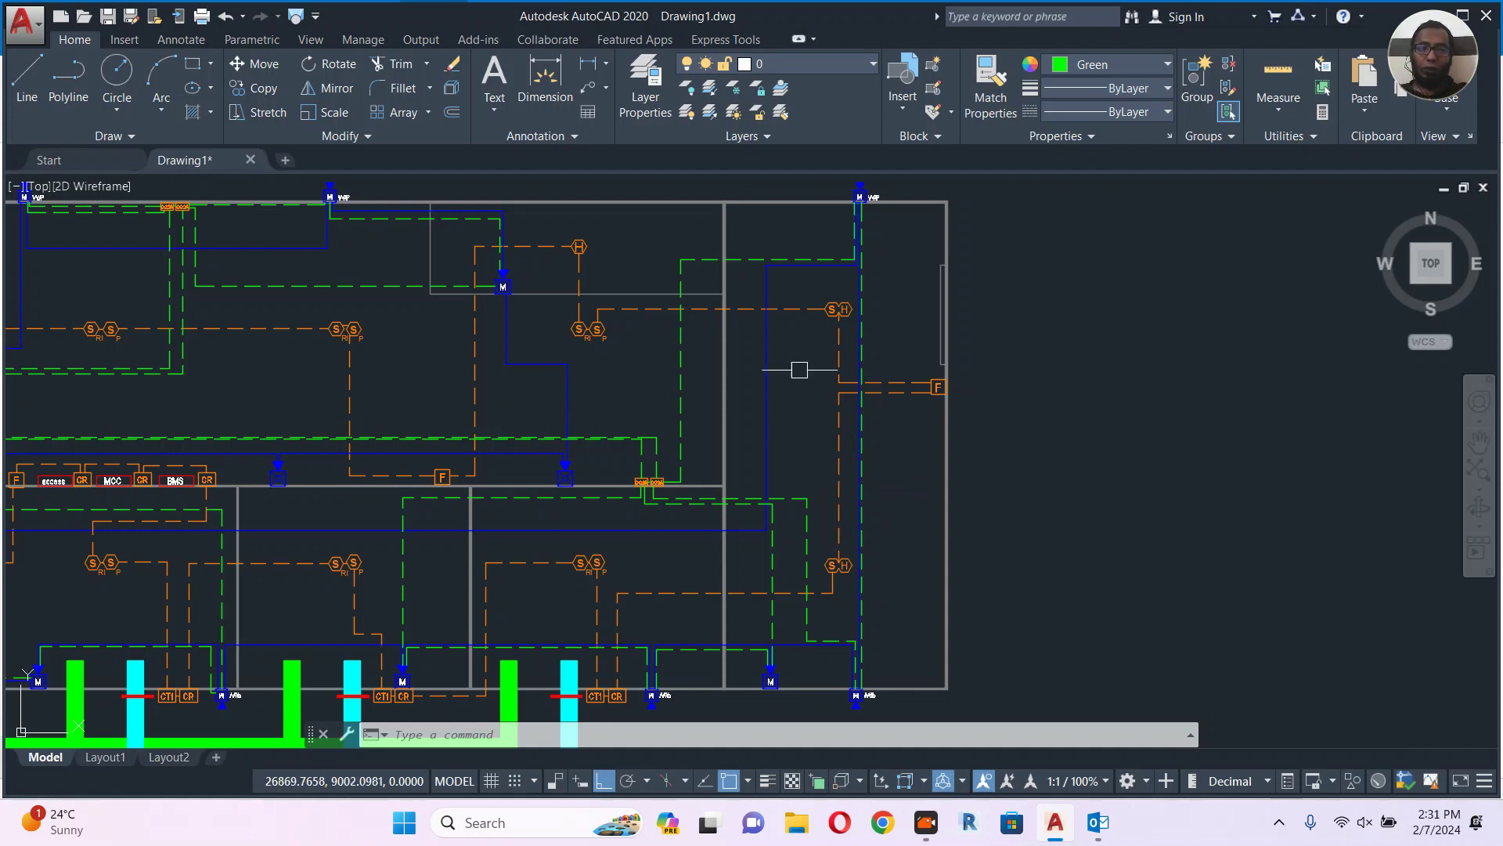
scroll(830, 317, "up", 2)
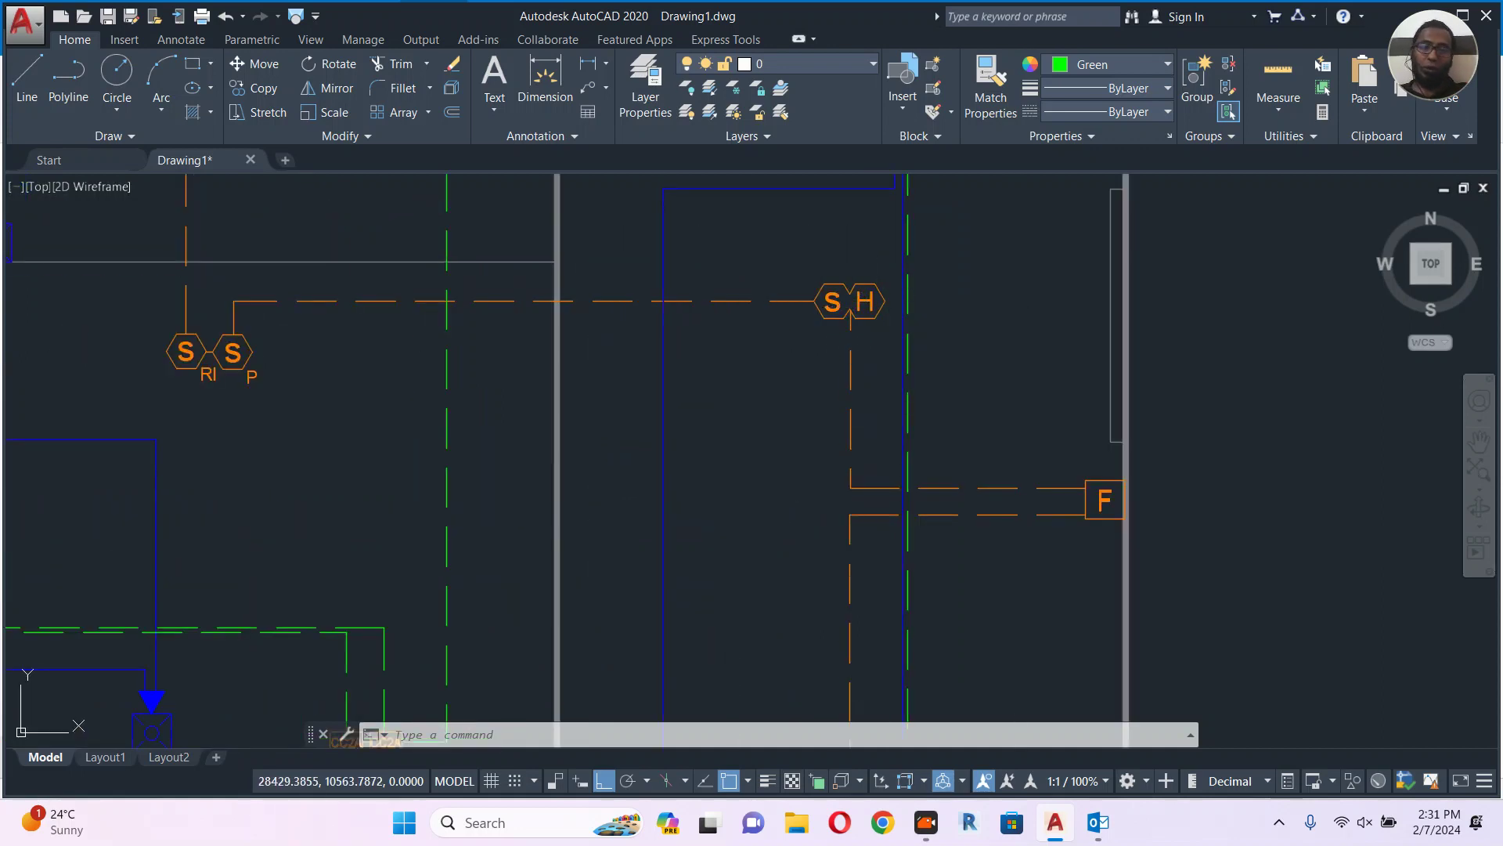
scroll(861, 305, "down", 2)
middle_click_drag(976, 406, 900, 394)
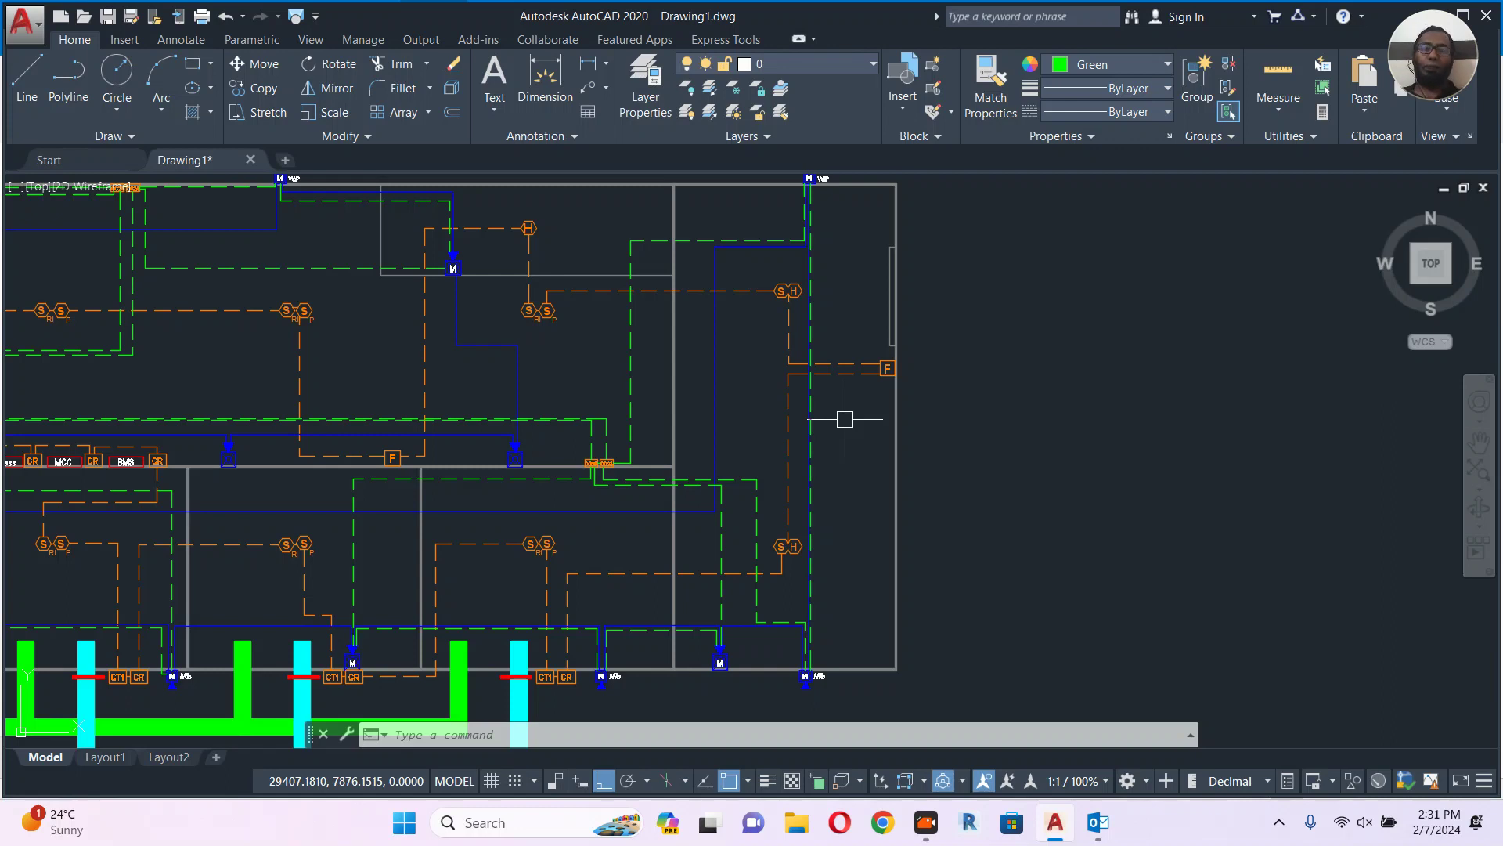
Switch to Google Chrome and search Google for "FP 200".
left_click(792, 778)
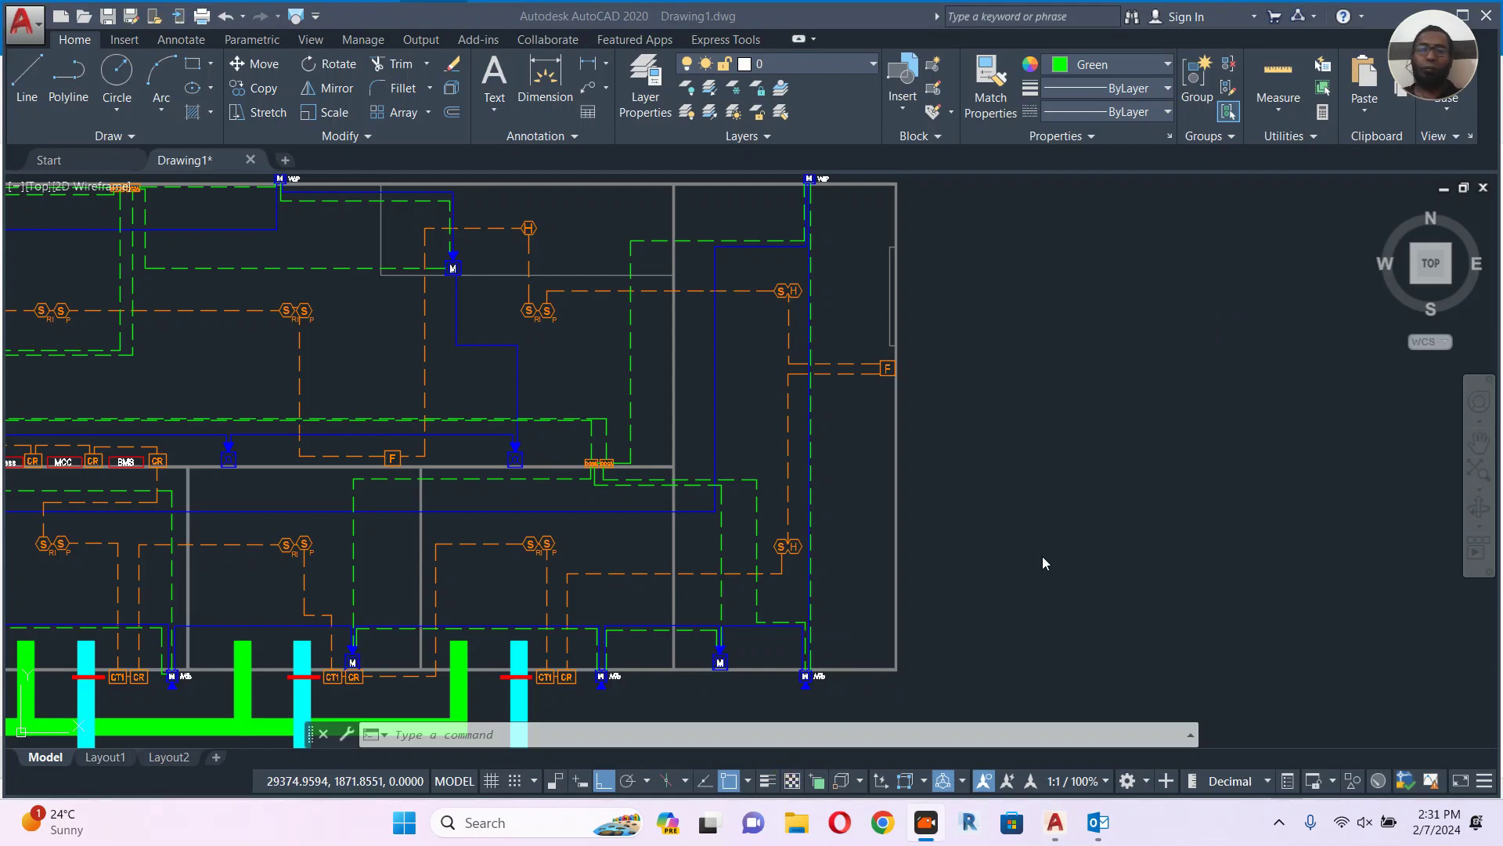
left_click(882, 826)
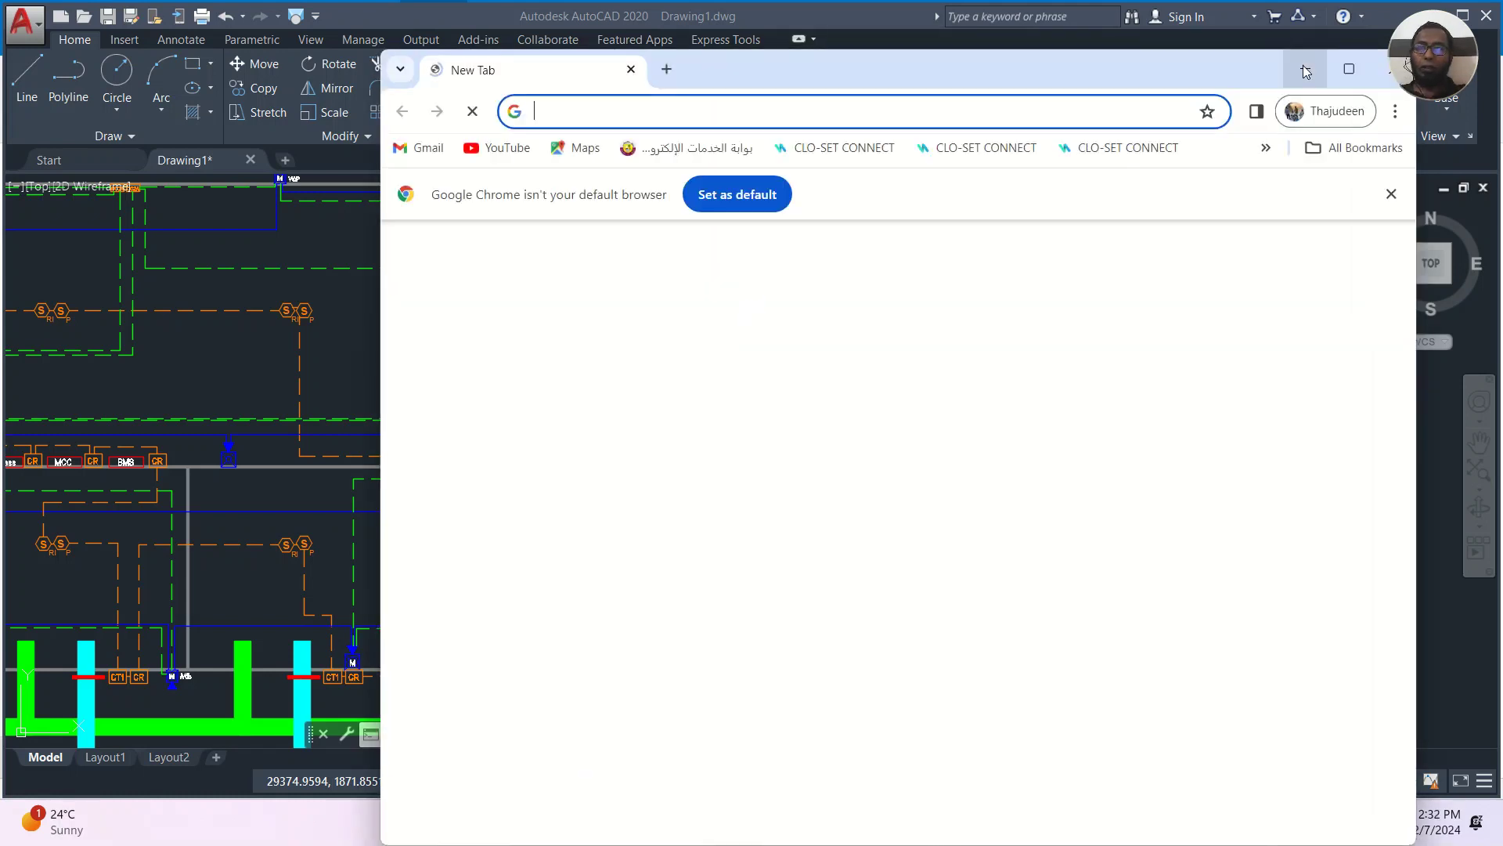
left_click(1104, 113)
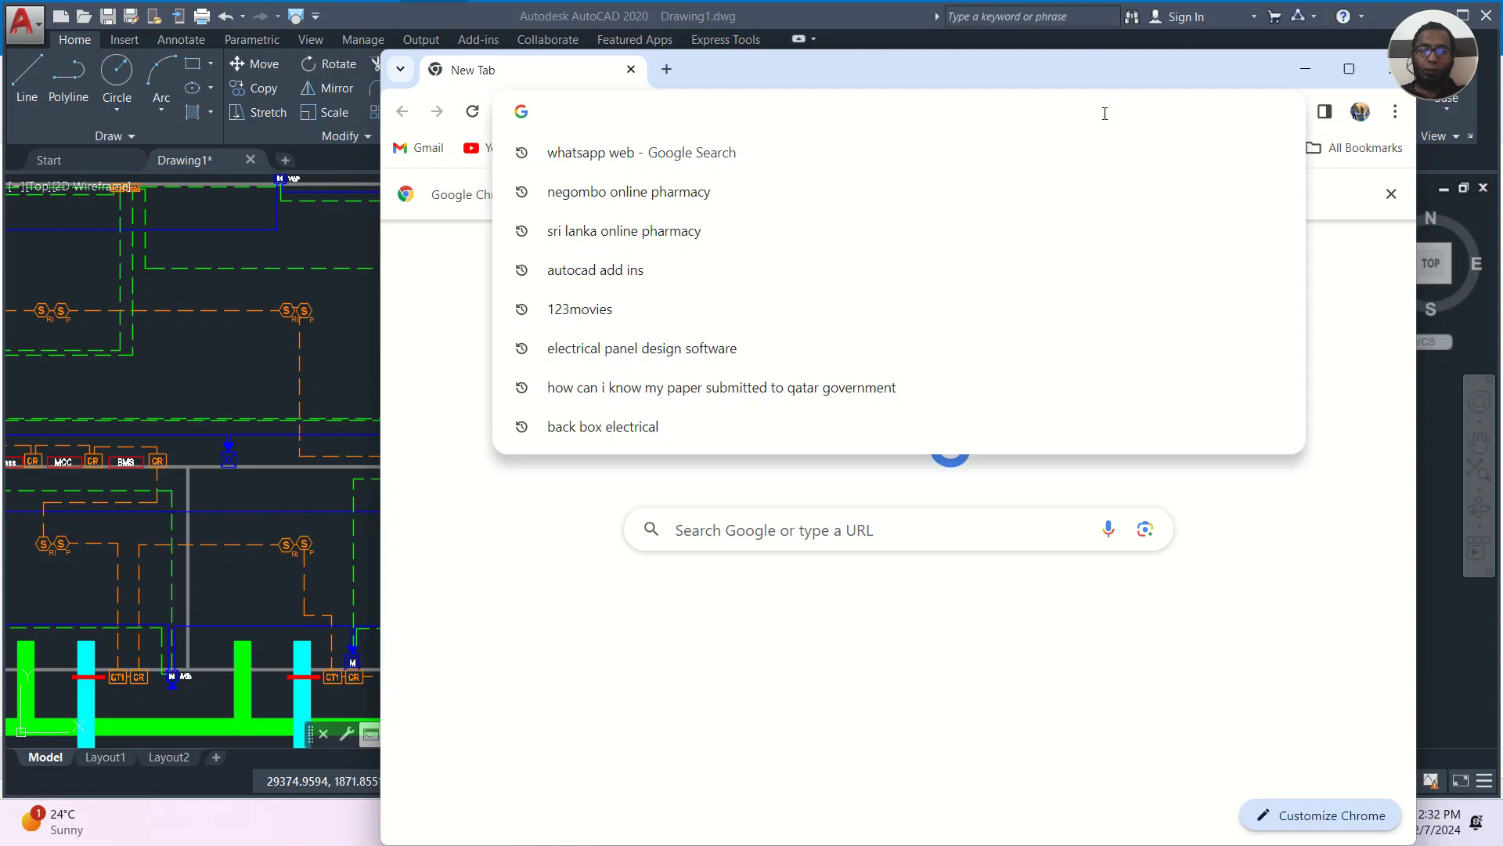
type("FP 200")
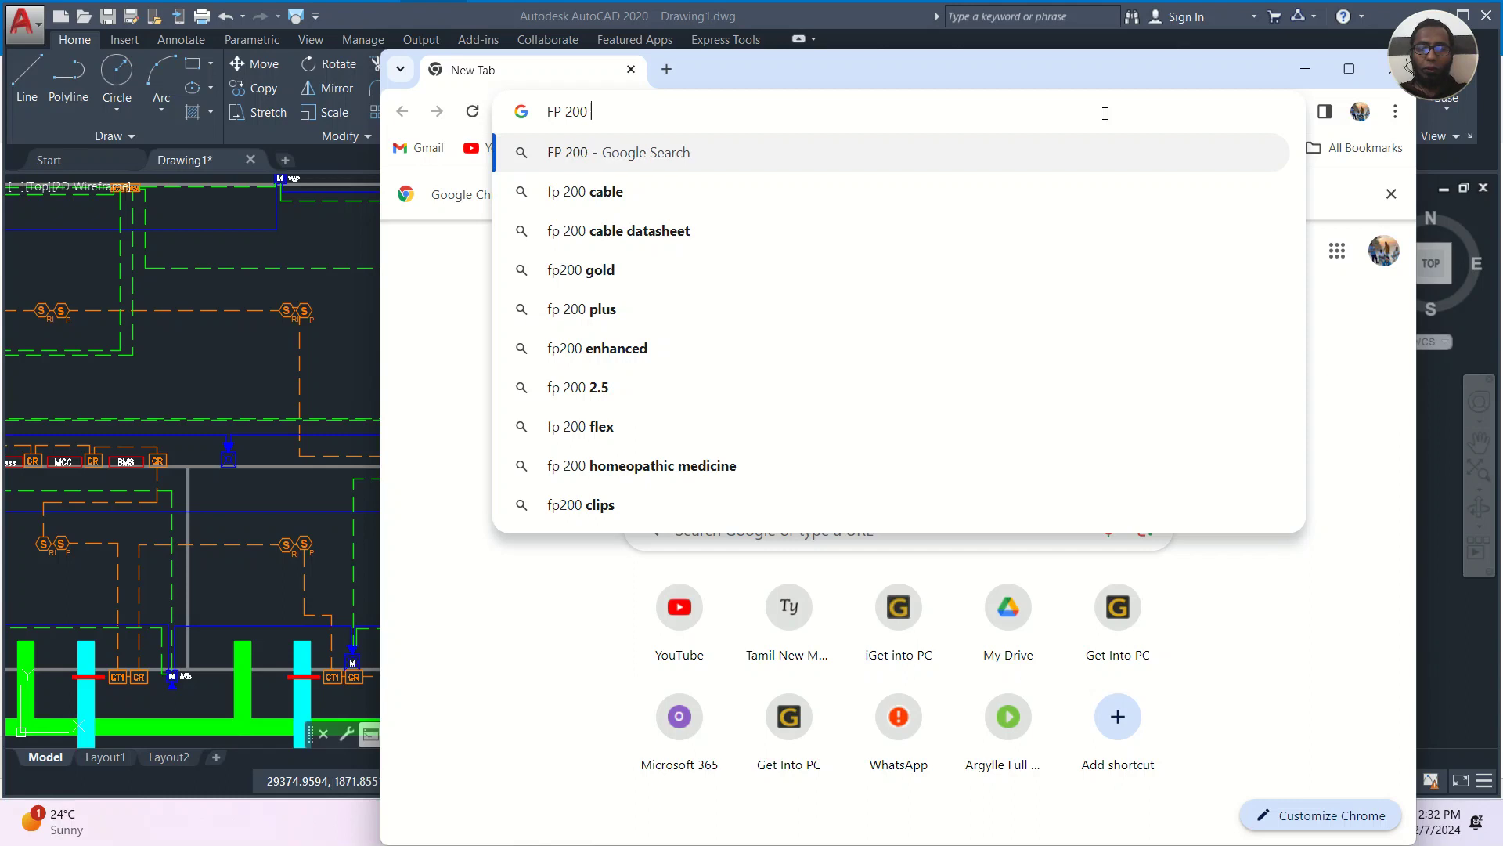
type("GAS")
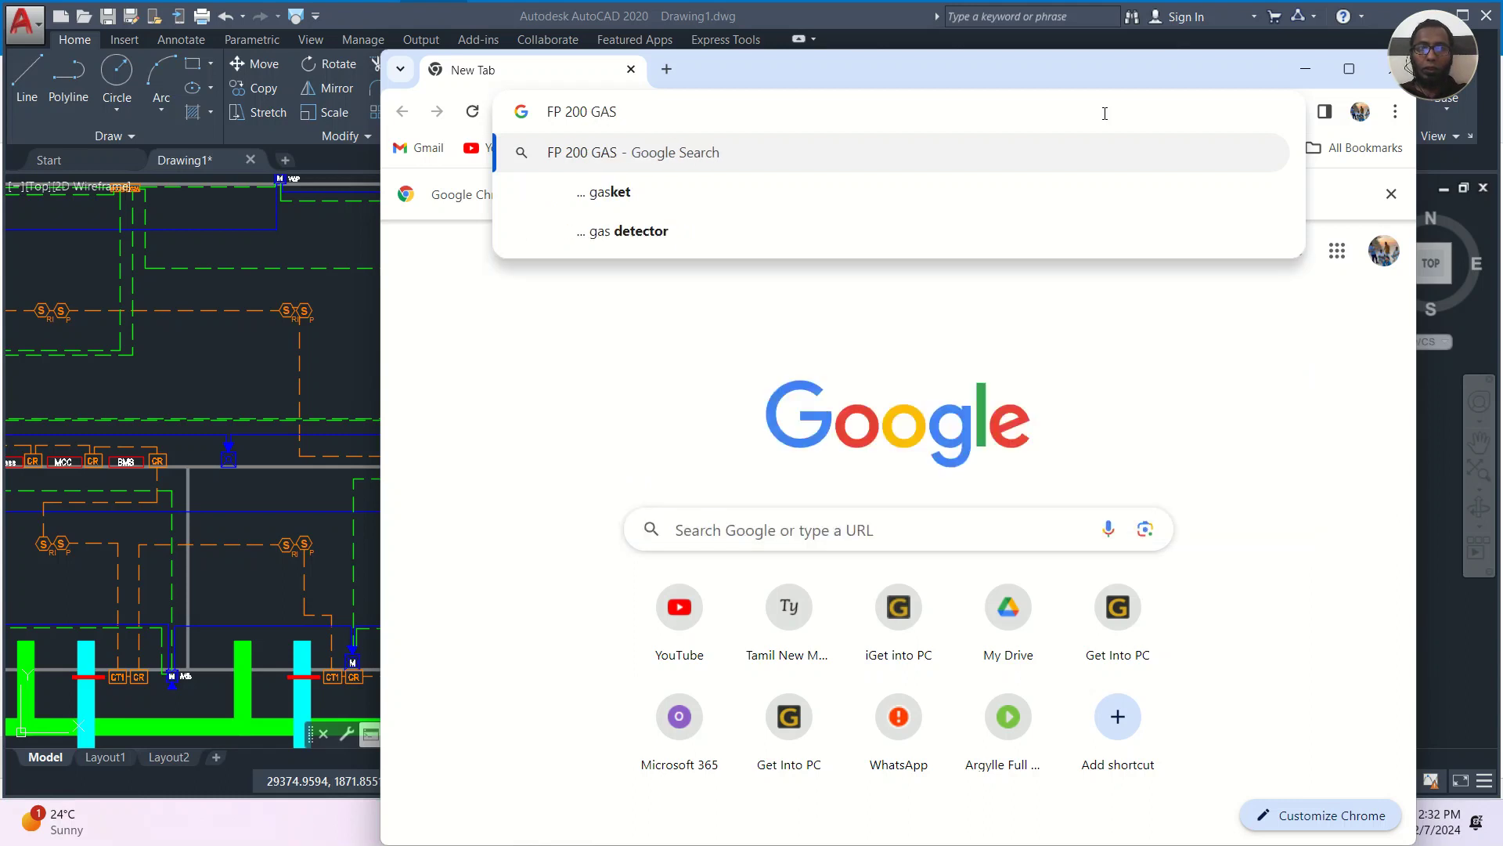
key("BackSpace")
key("BackSpace")
key("BackSpace")
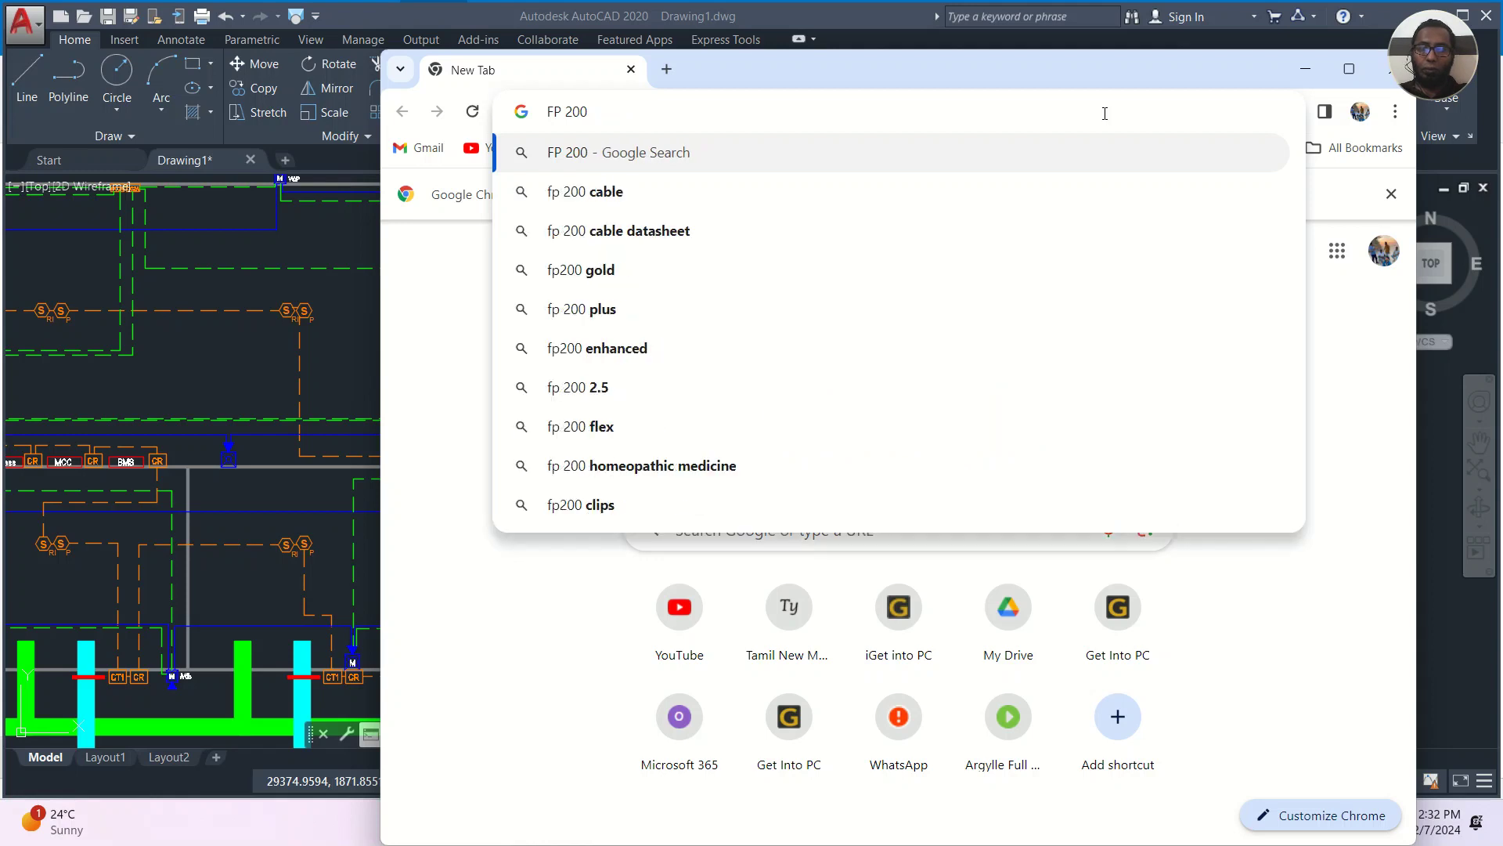
key("Return")
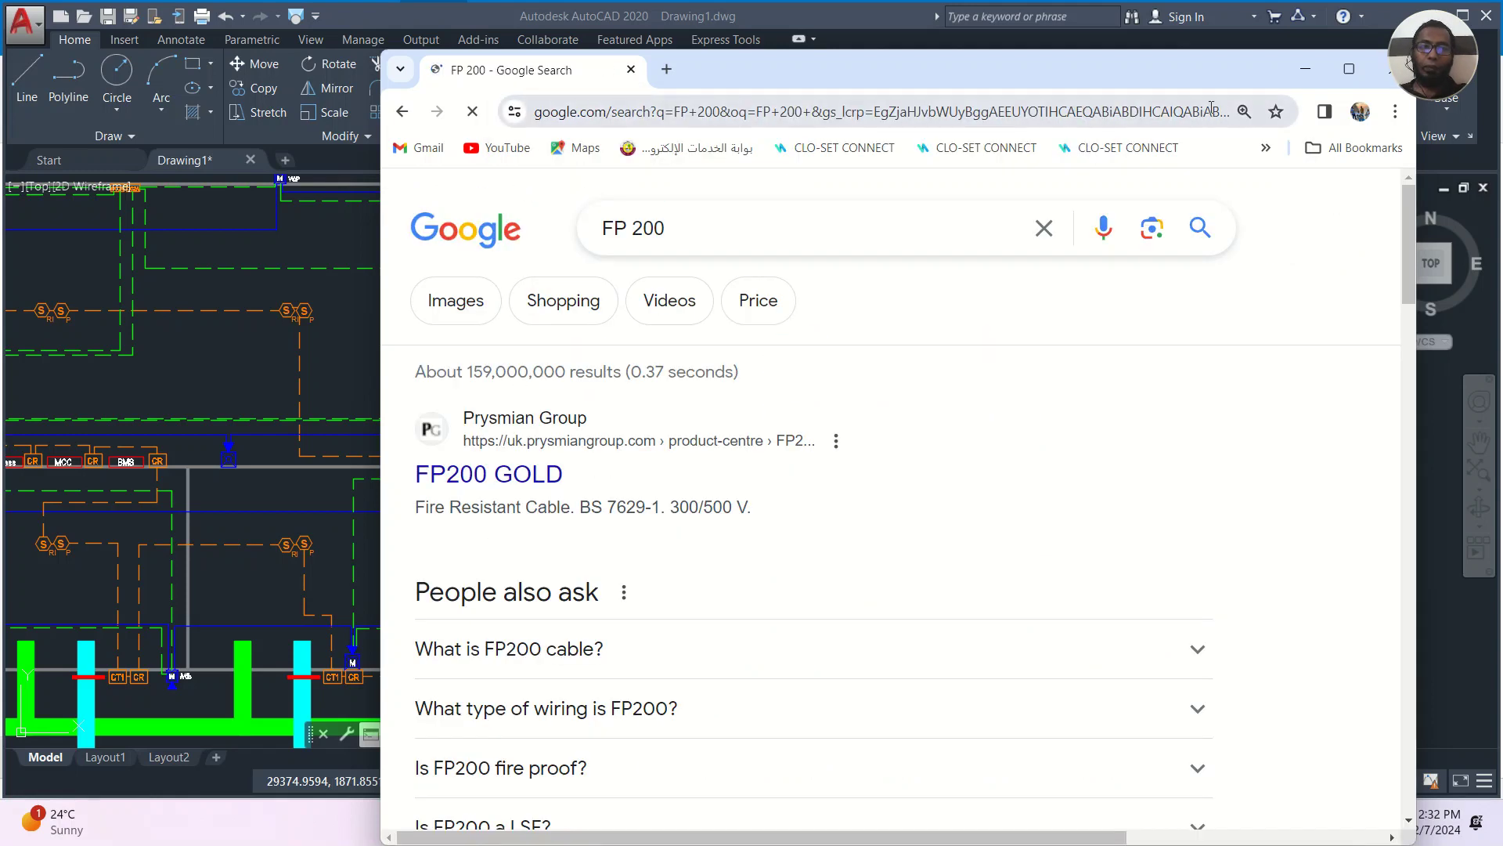
Maximize the browser window and refine the Google search to "fp200 fire cable".
left_click(1349, 69)
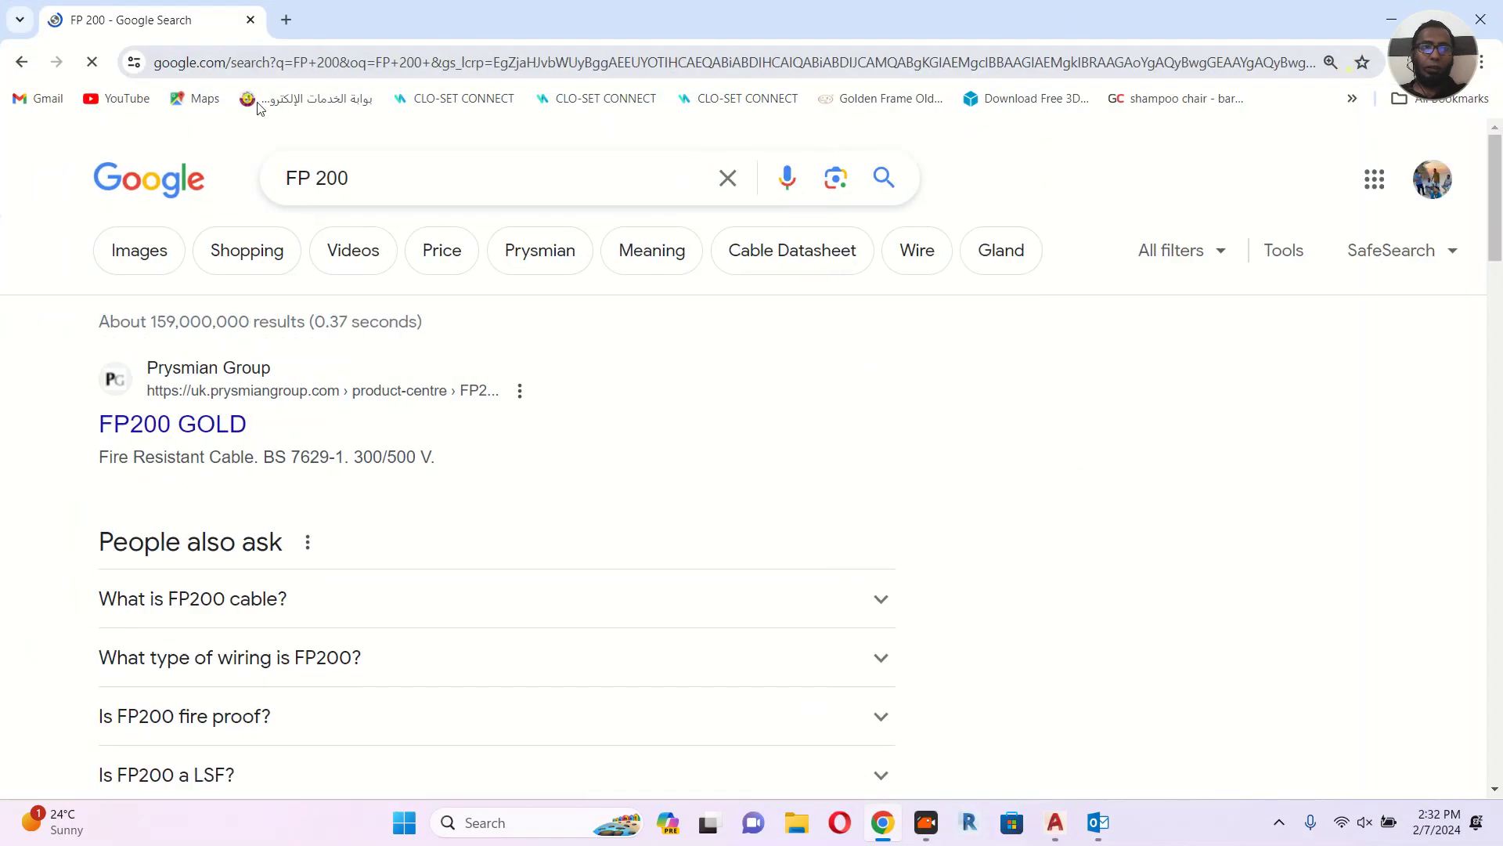
left_click(393, 177)
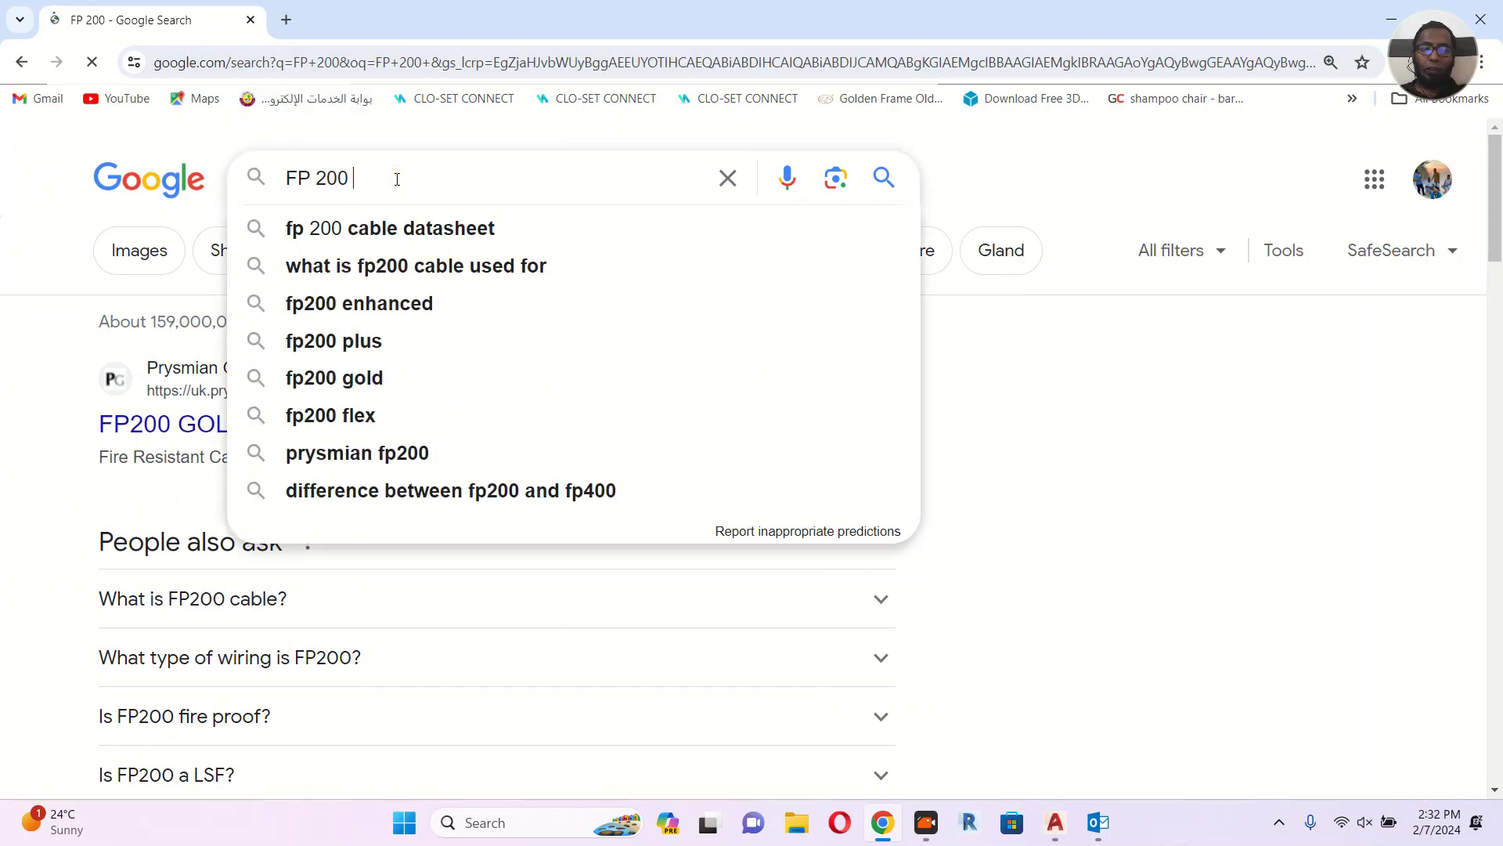
type("FIR")
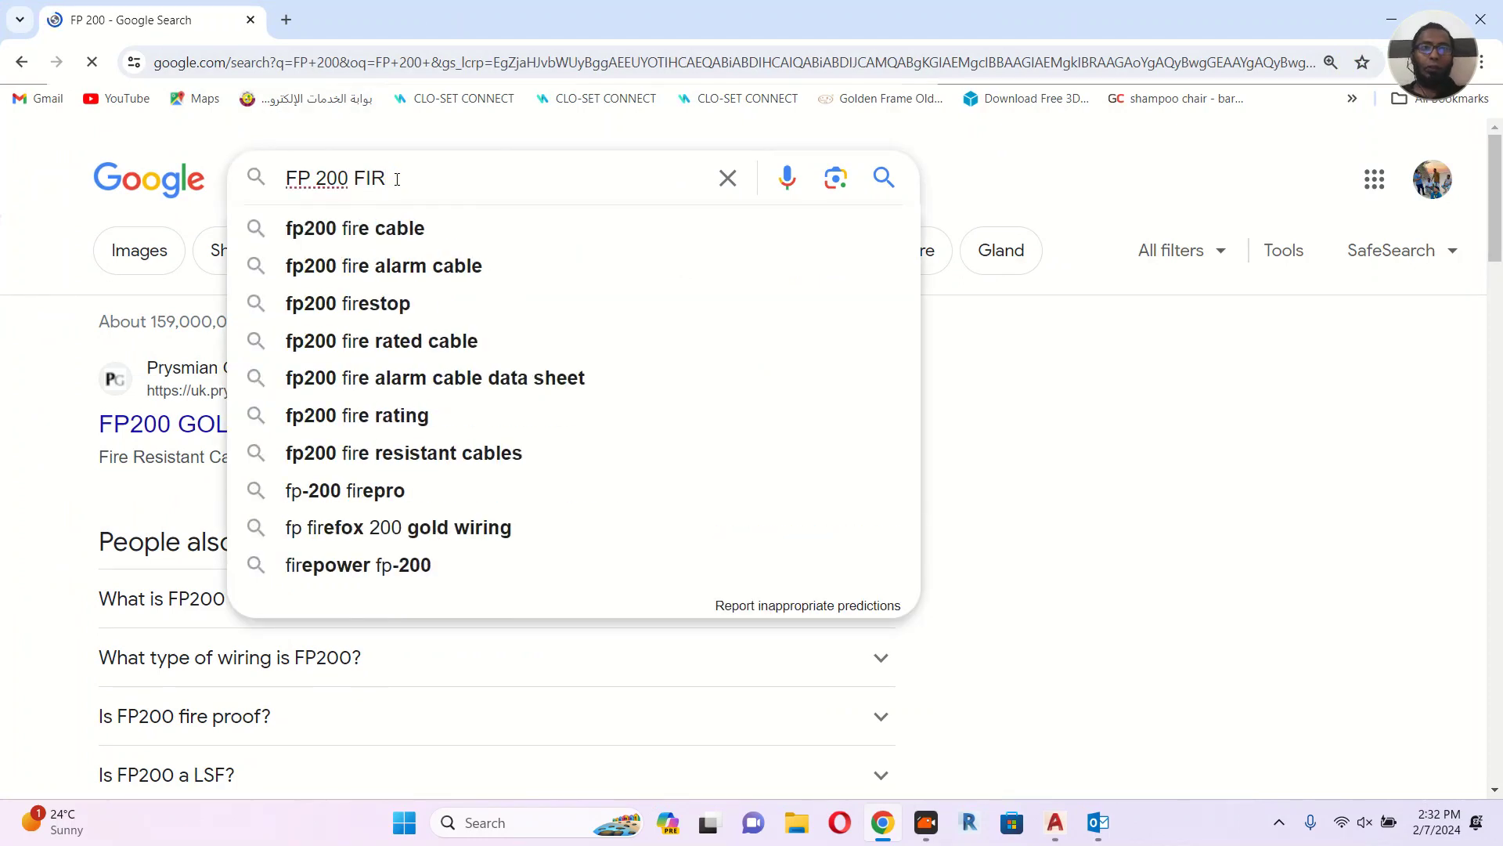
left_click(412, 229)
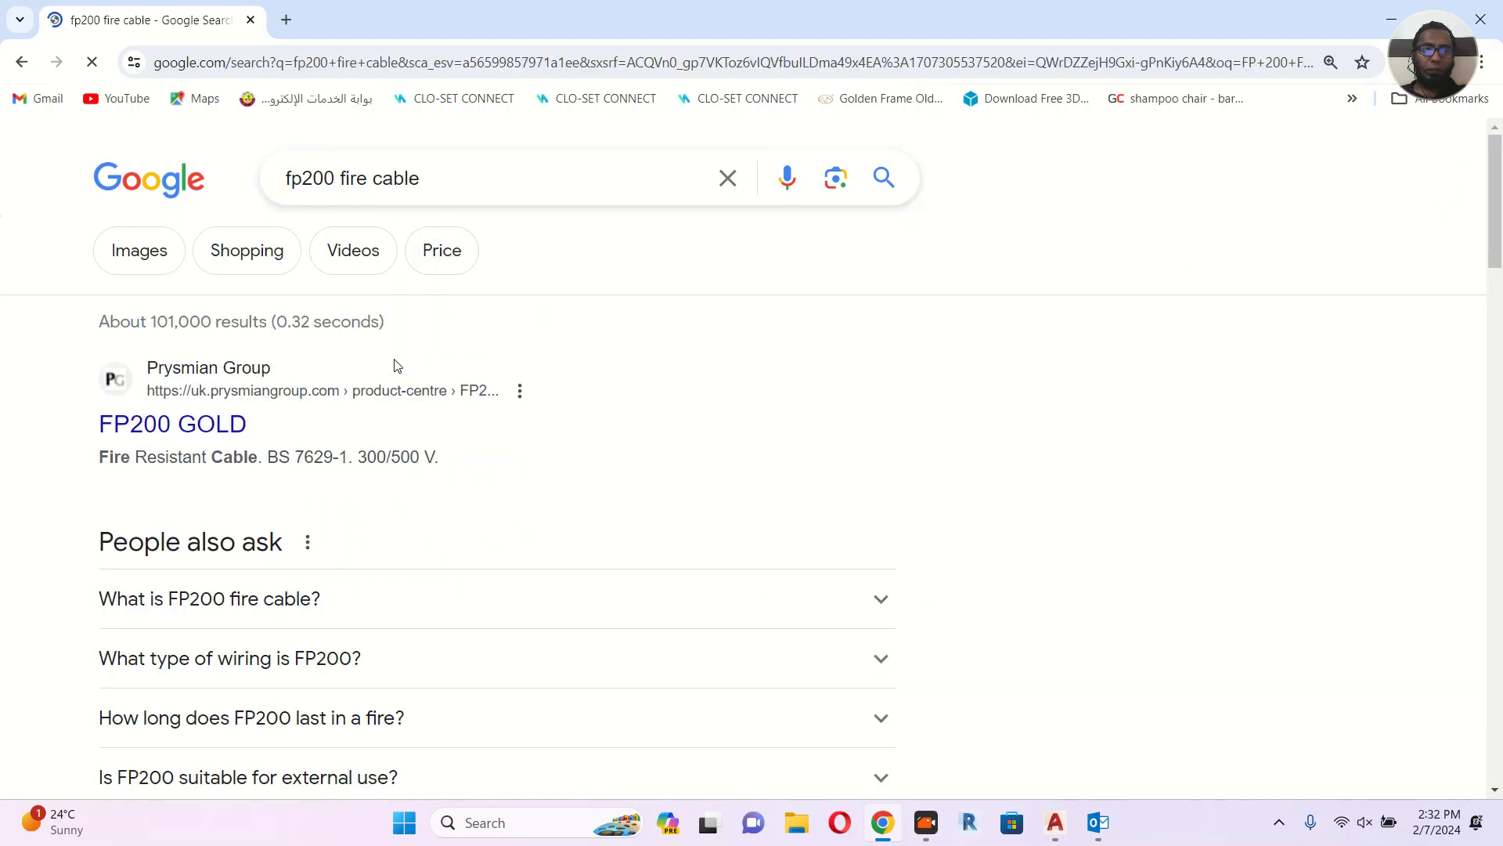
Show the image results for "fp200 fire cable" and browse the cable pictures.
scroll(235, 234, "down", 1)
left_click(142, 157)
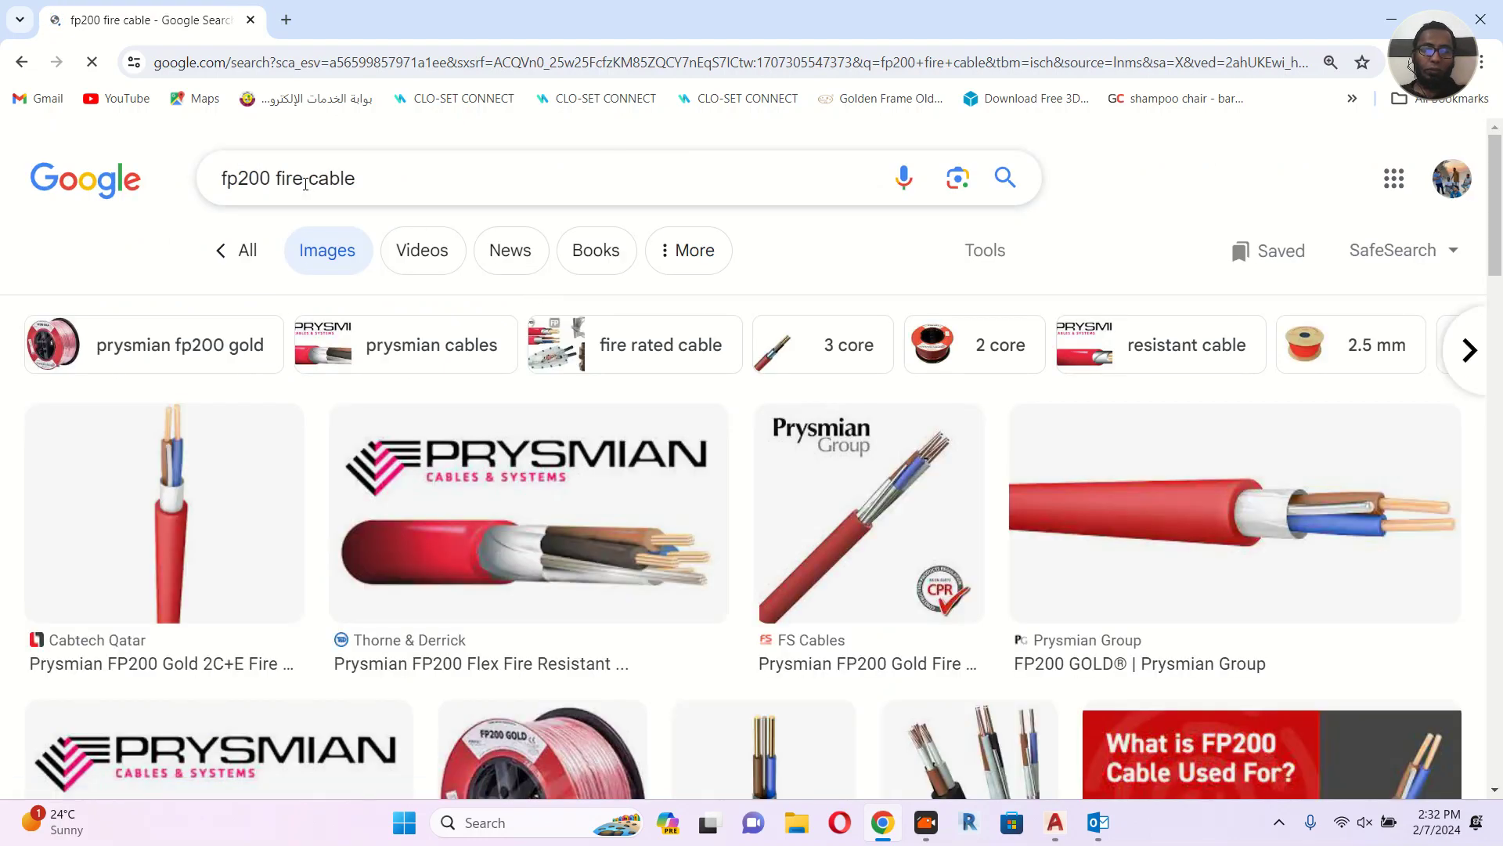
scroll(614, 359, "down", 8)
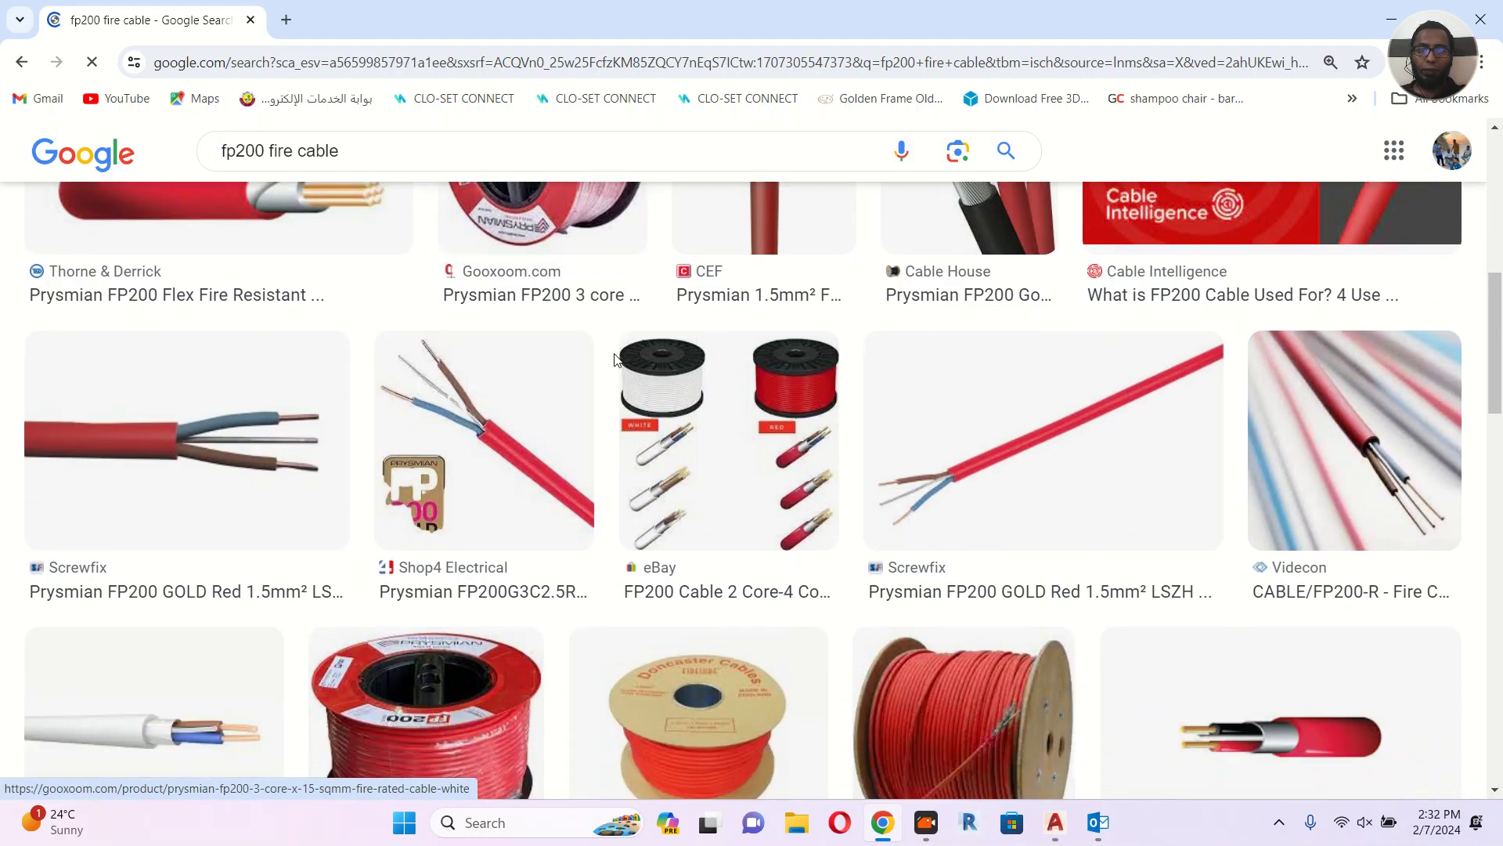
scroll(615, 359, "down", 5)
scroll(614, 359, "down", 7)
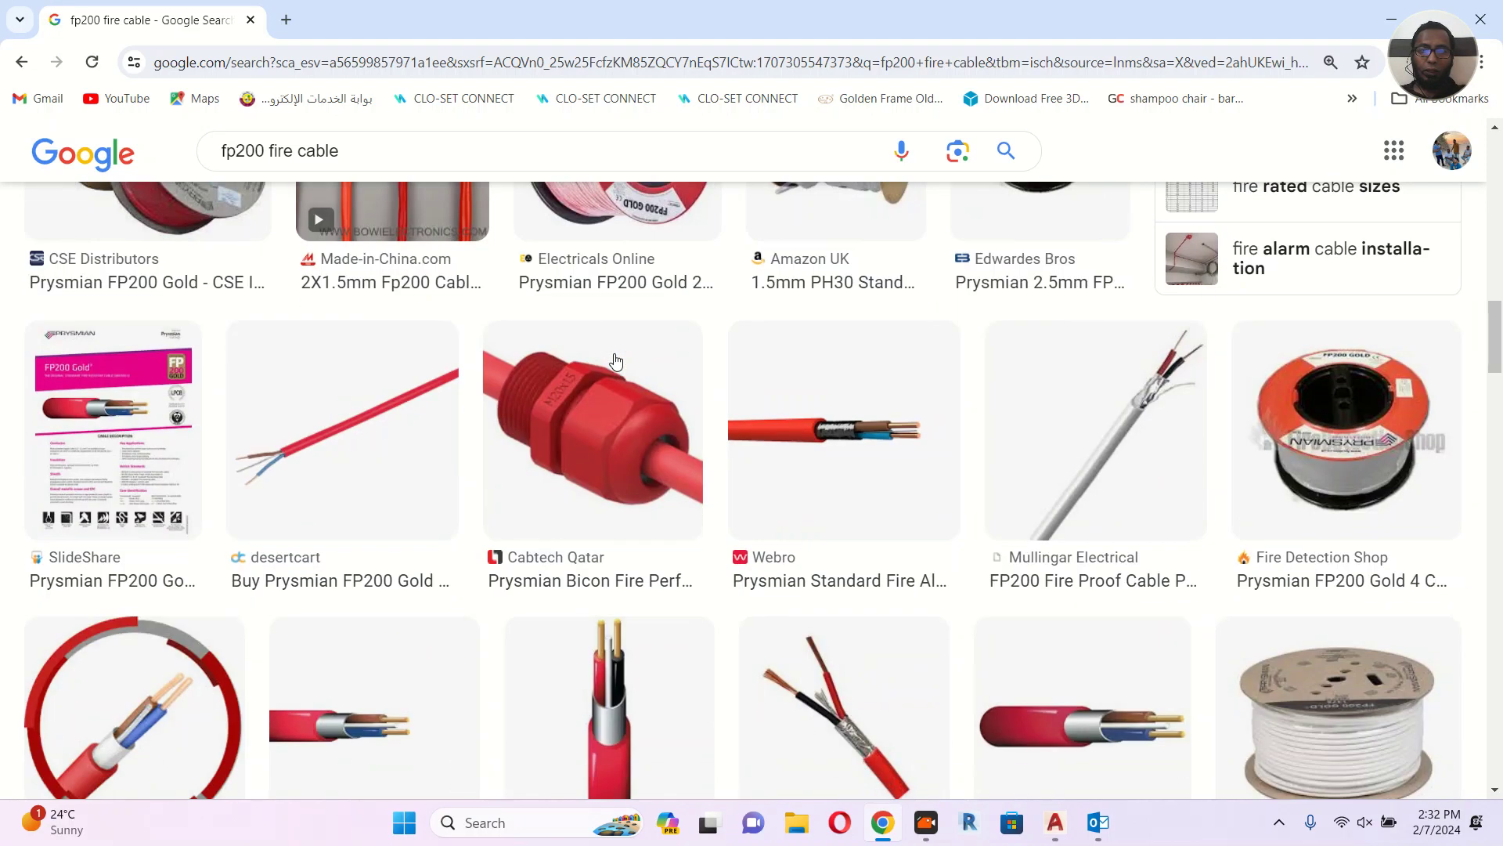
scroll(611, 359, "up", 12)
scroll(319, 260, "up", 4)
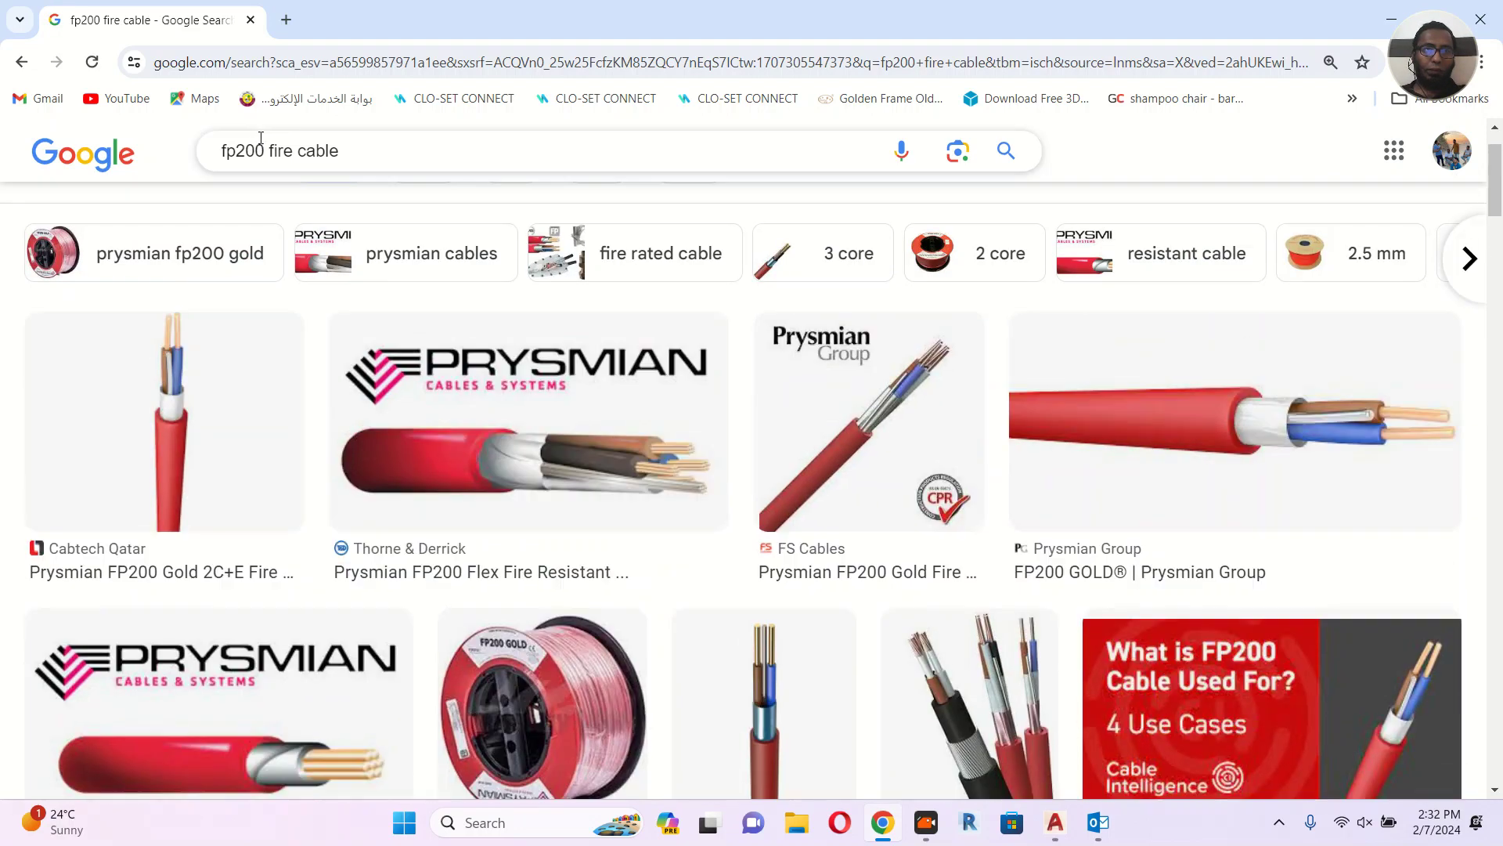
Change the image search to "fp200 fire PROTECTION".
left_click_drag(292, 153, 396, 177)
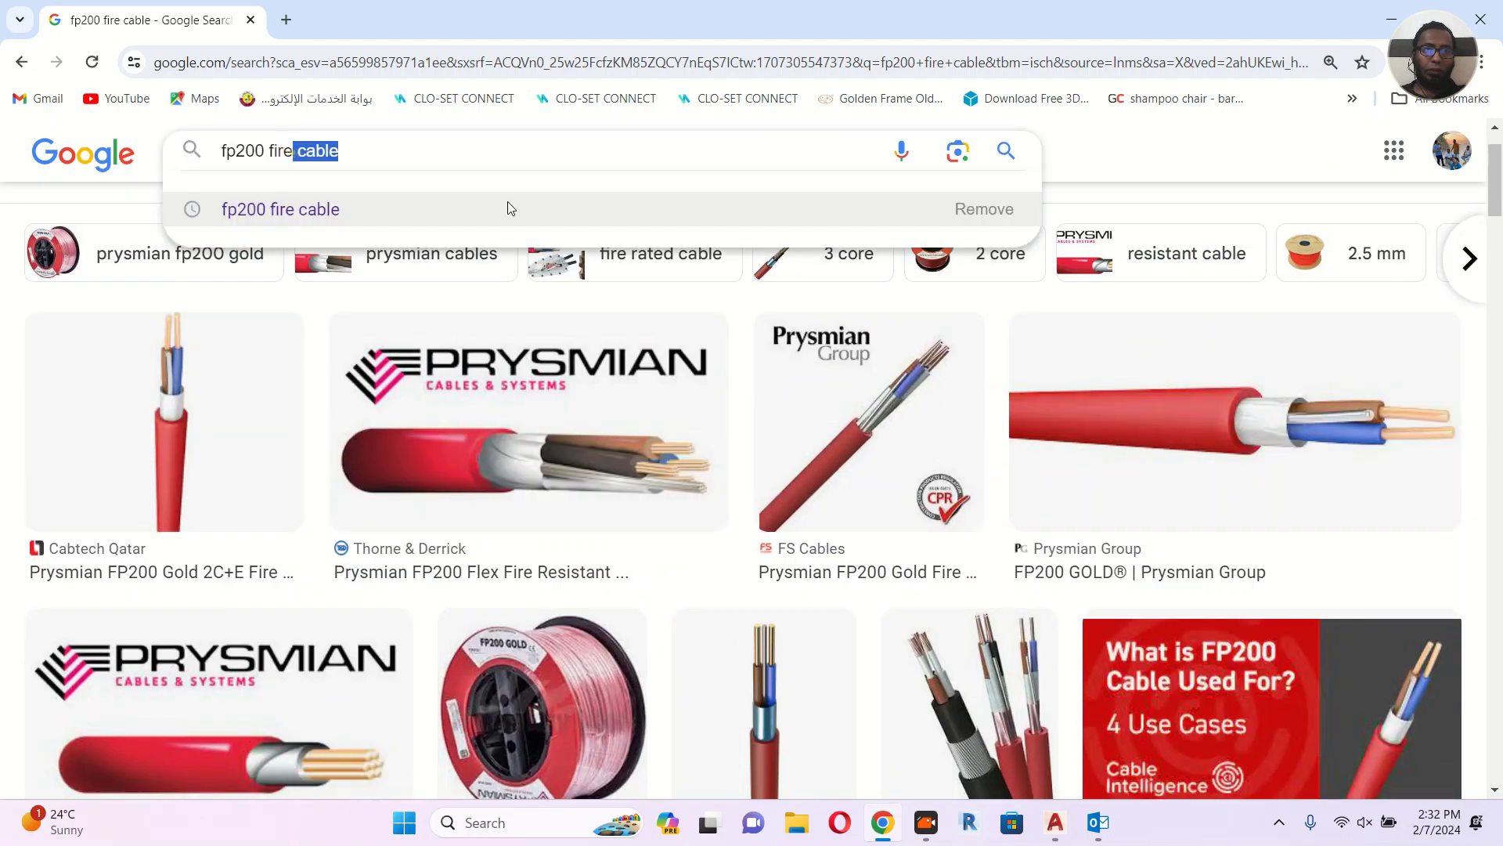
key("BackSpace")
type("PROTECTION")
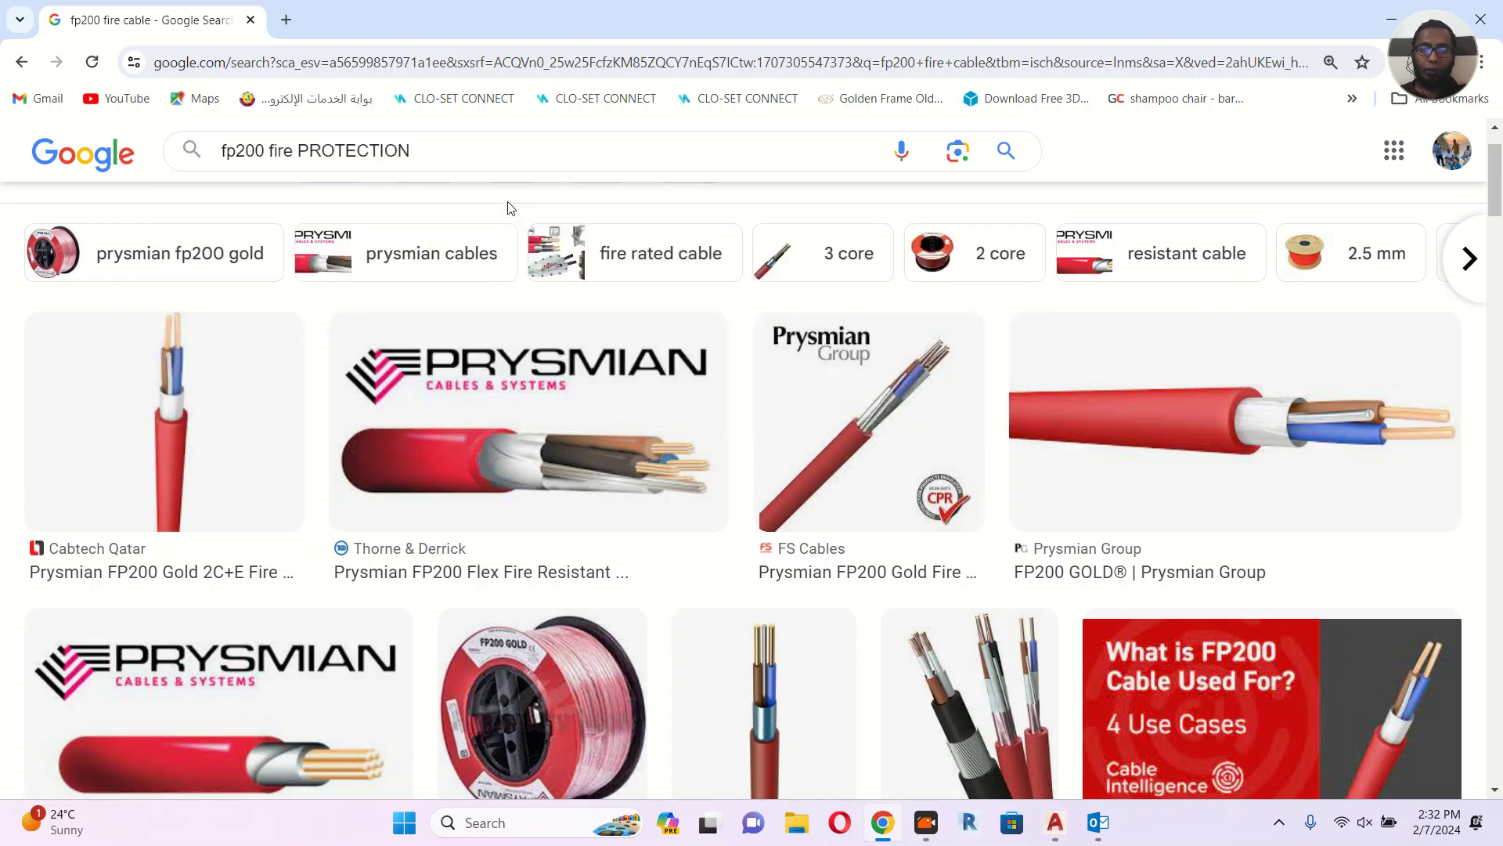
key("Return")
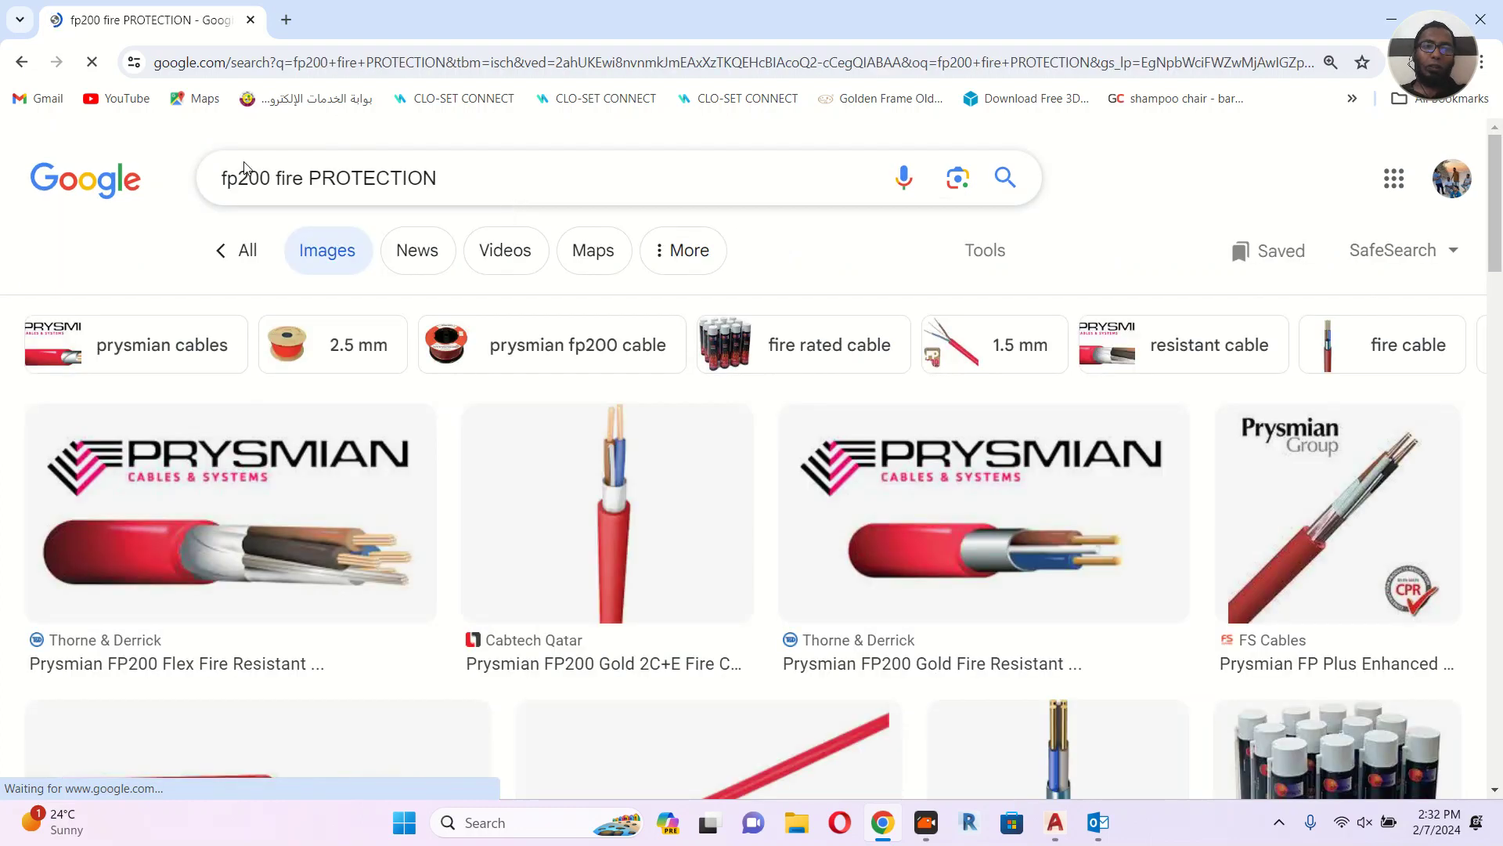
Correct the image search from FP to FM by running the suggested query "fm 200 fire protection system".
left_click(239, 179)
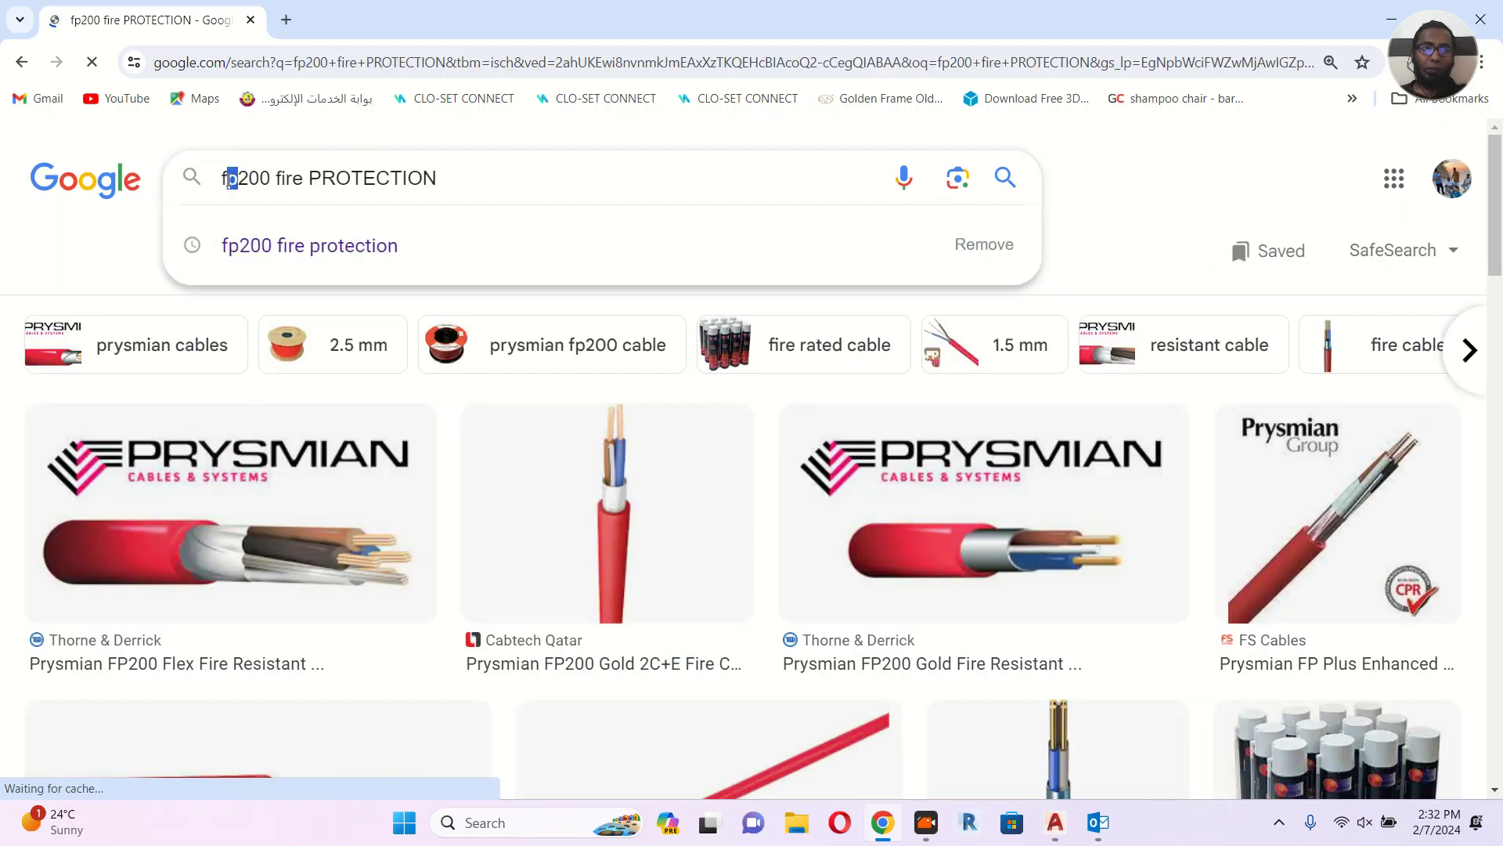
key("BackSpace")
type("M")
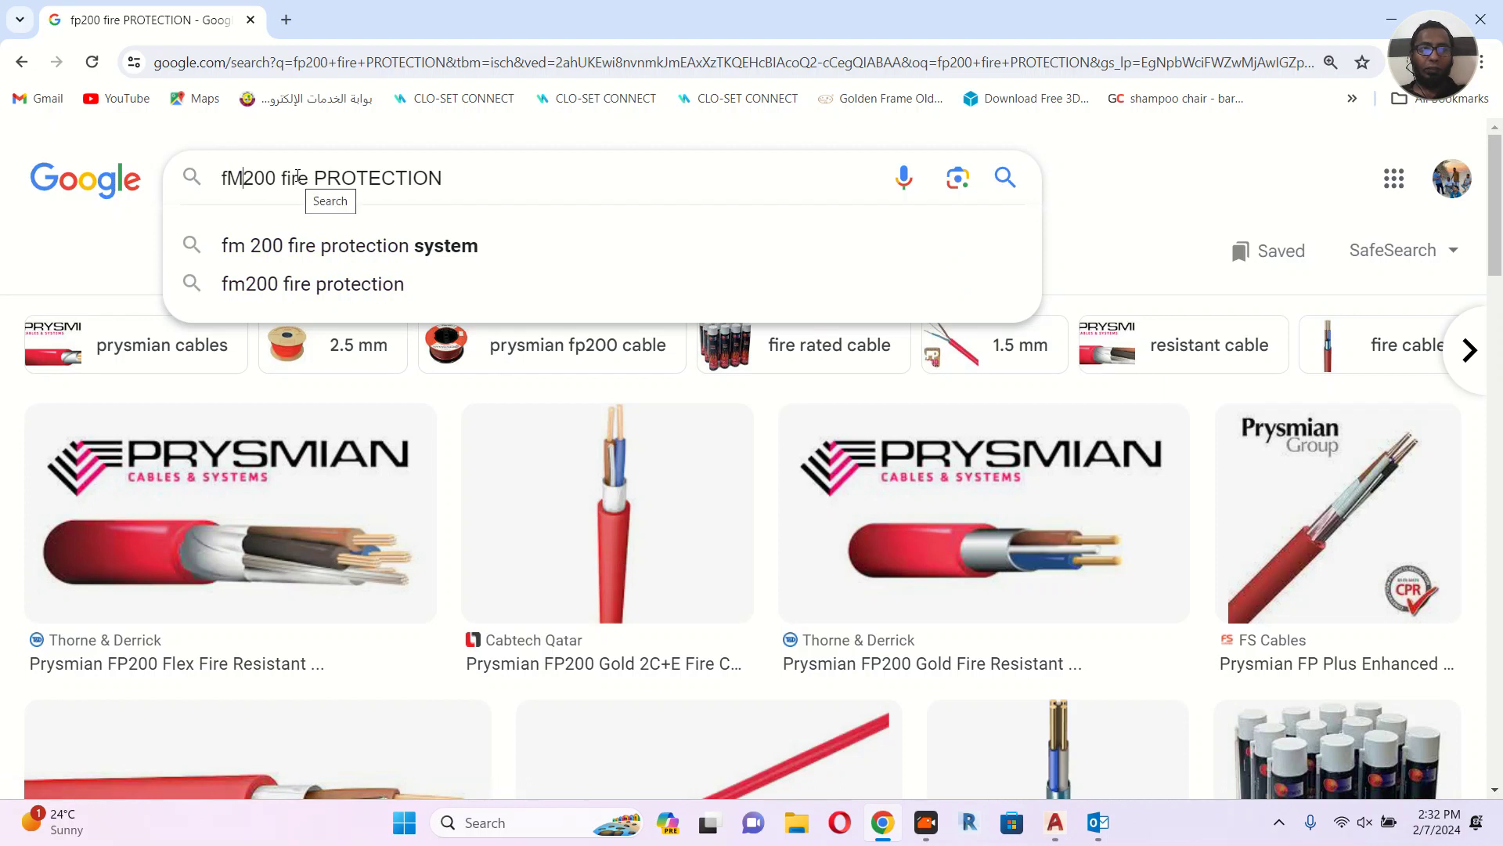
left_click(335, 246)
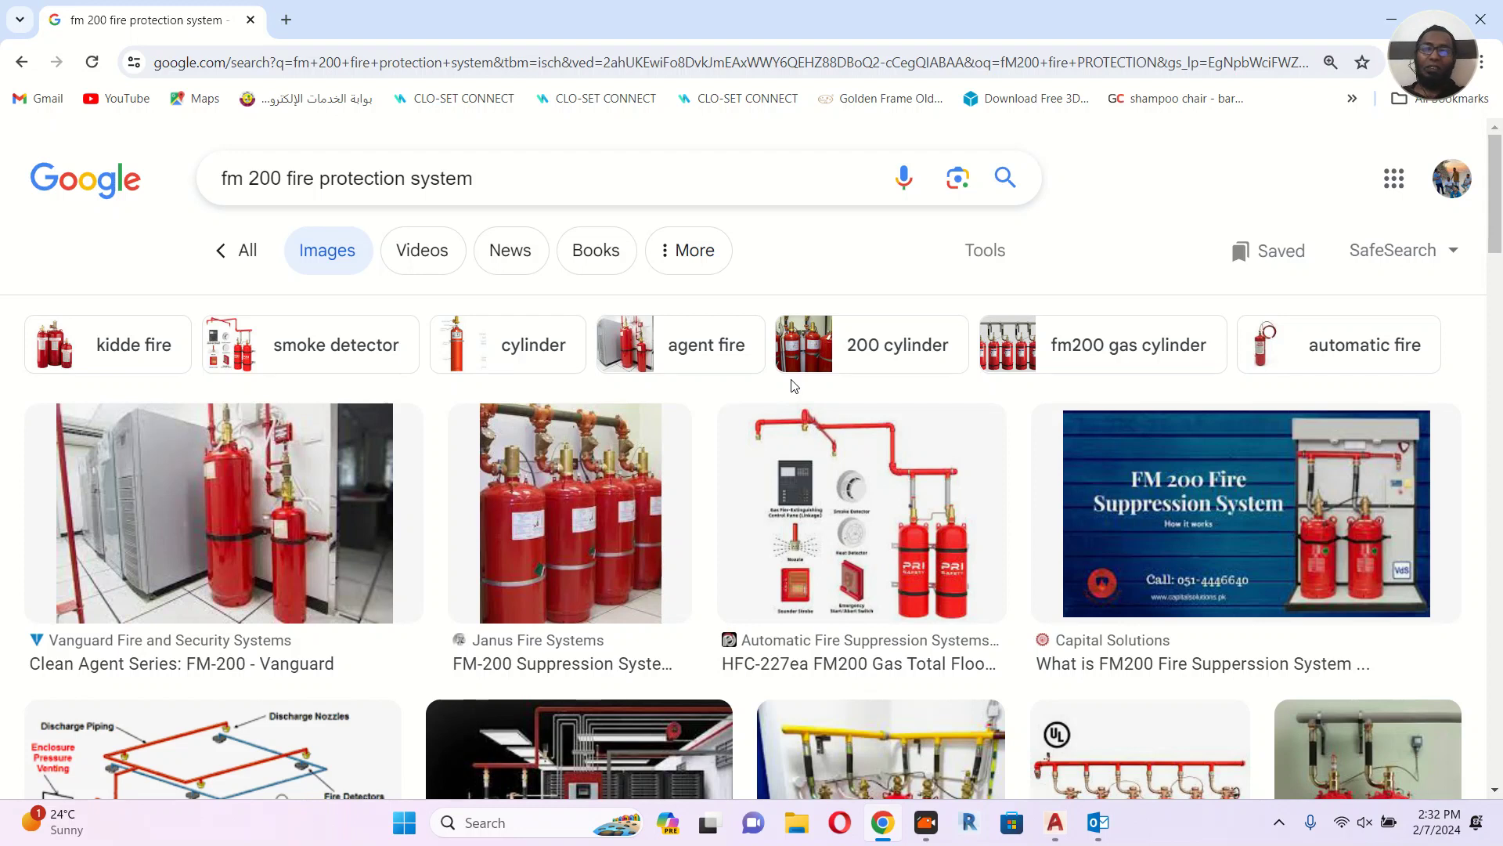
Examine the United Fire Protection Corporation FM-200 system diagram and return to the full web results.
scroll(817, 392, "down", 2)
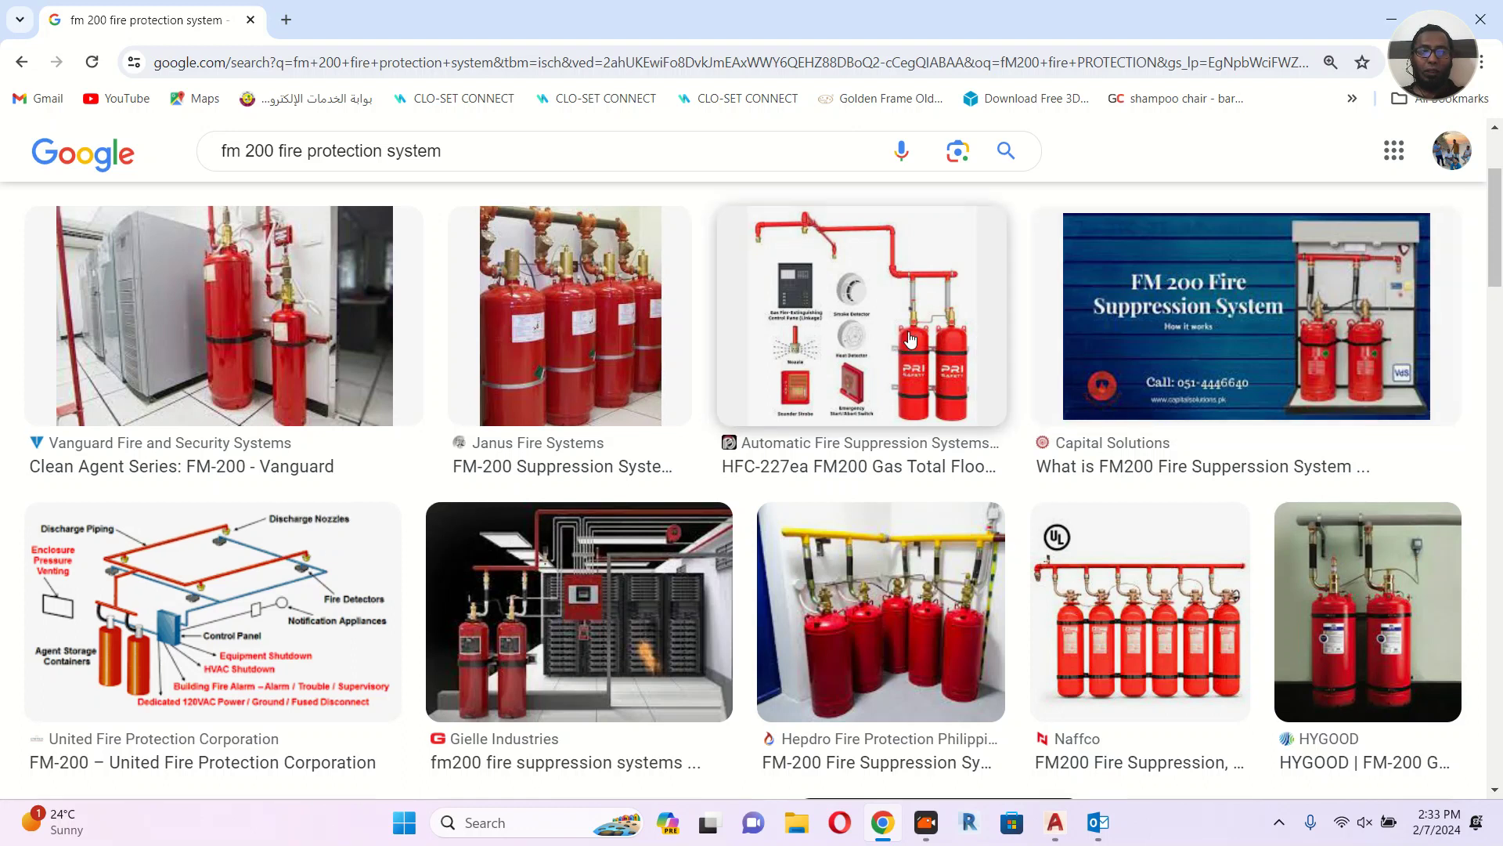
scroll(283, 439, "down", 2)
left_click(283, 436)
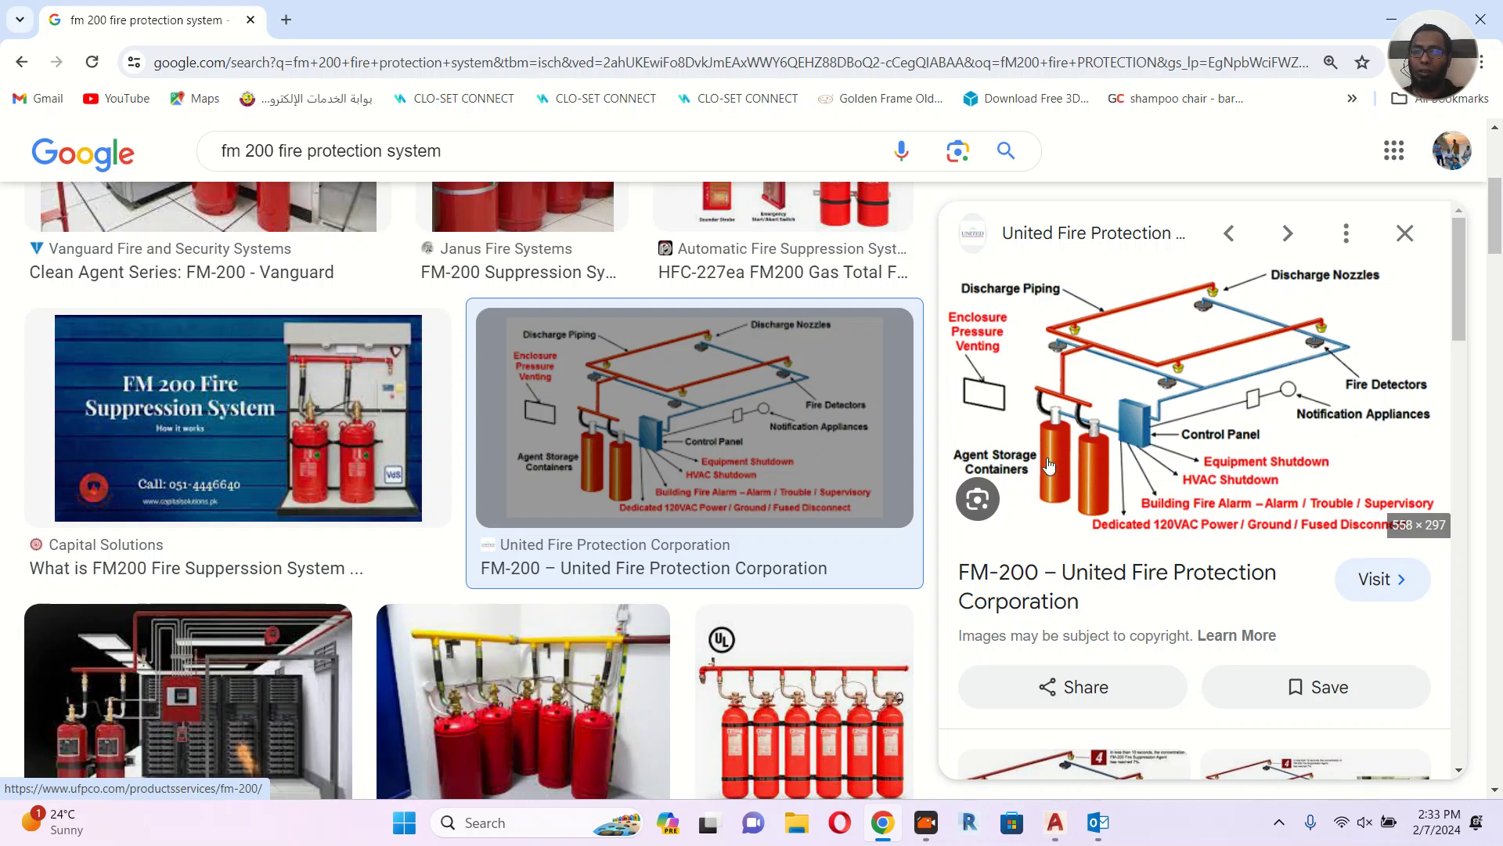
scroll(529, 463, "up", 5)
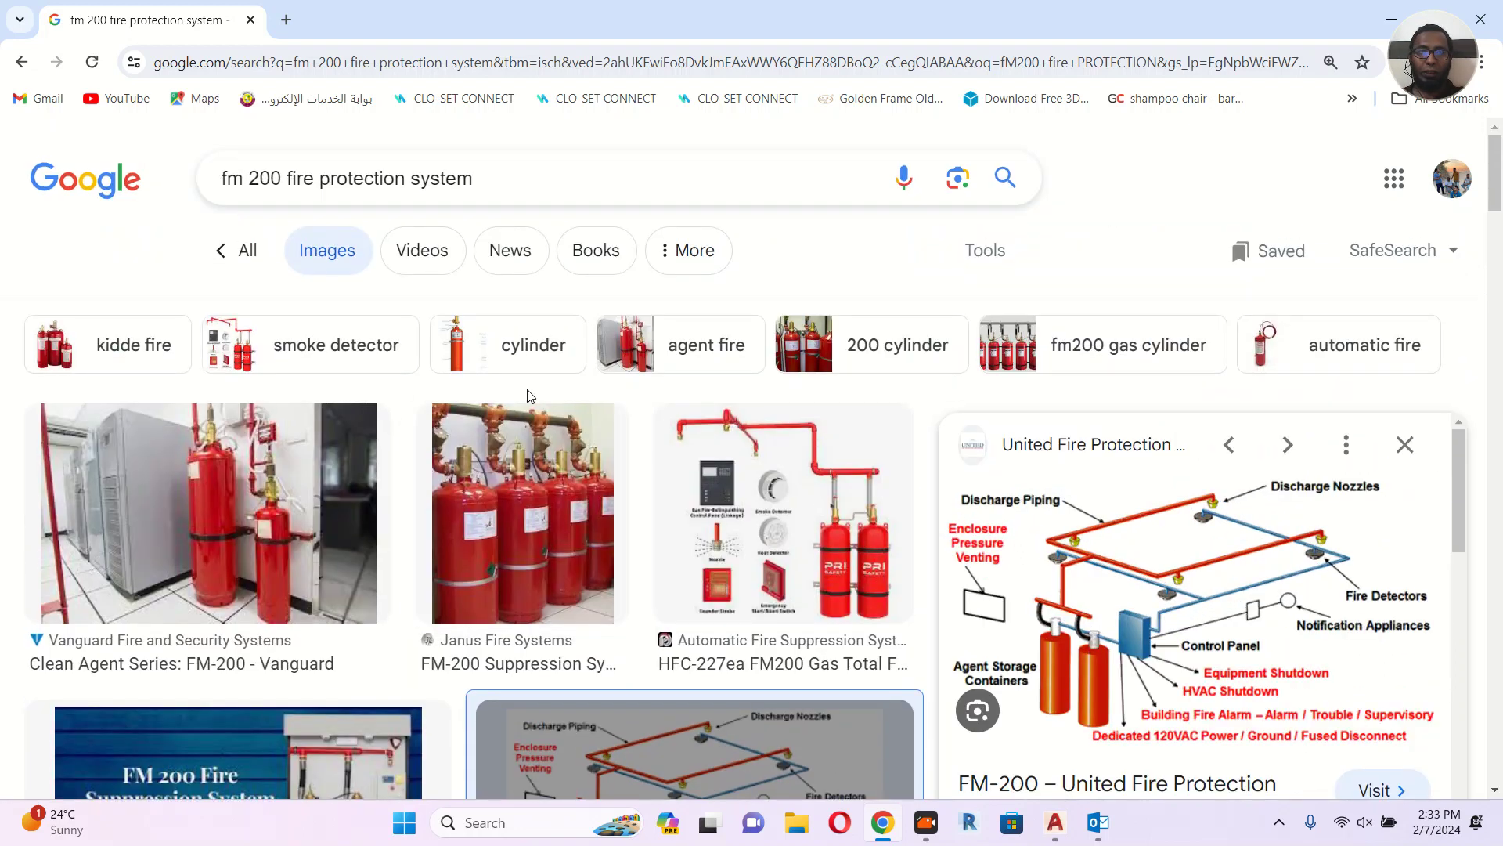
scroll(1174, 543, "down", 3)
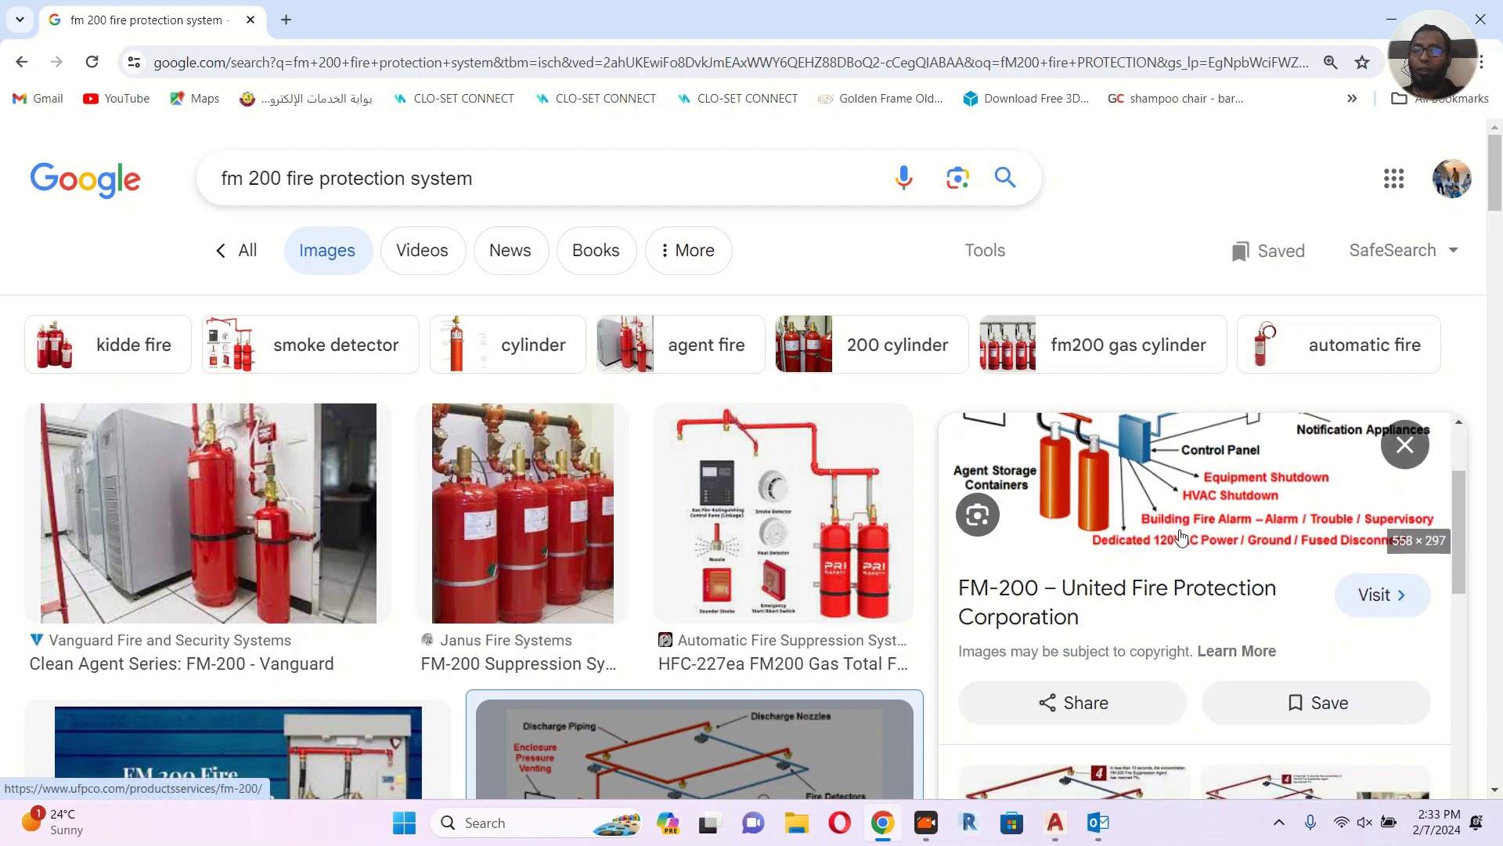
scroll(1174, 543, "up", 3)
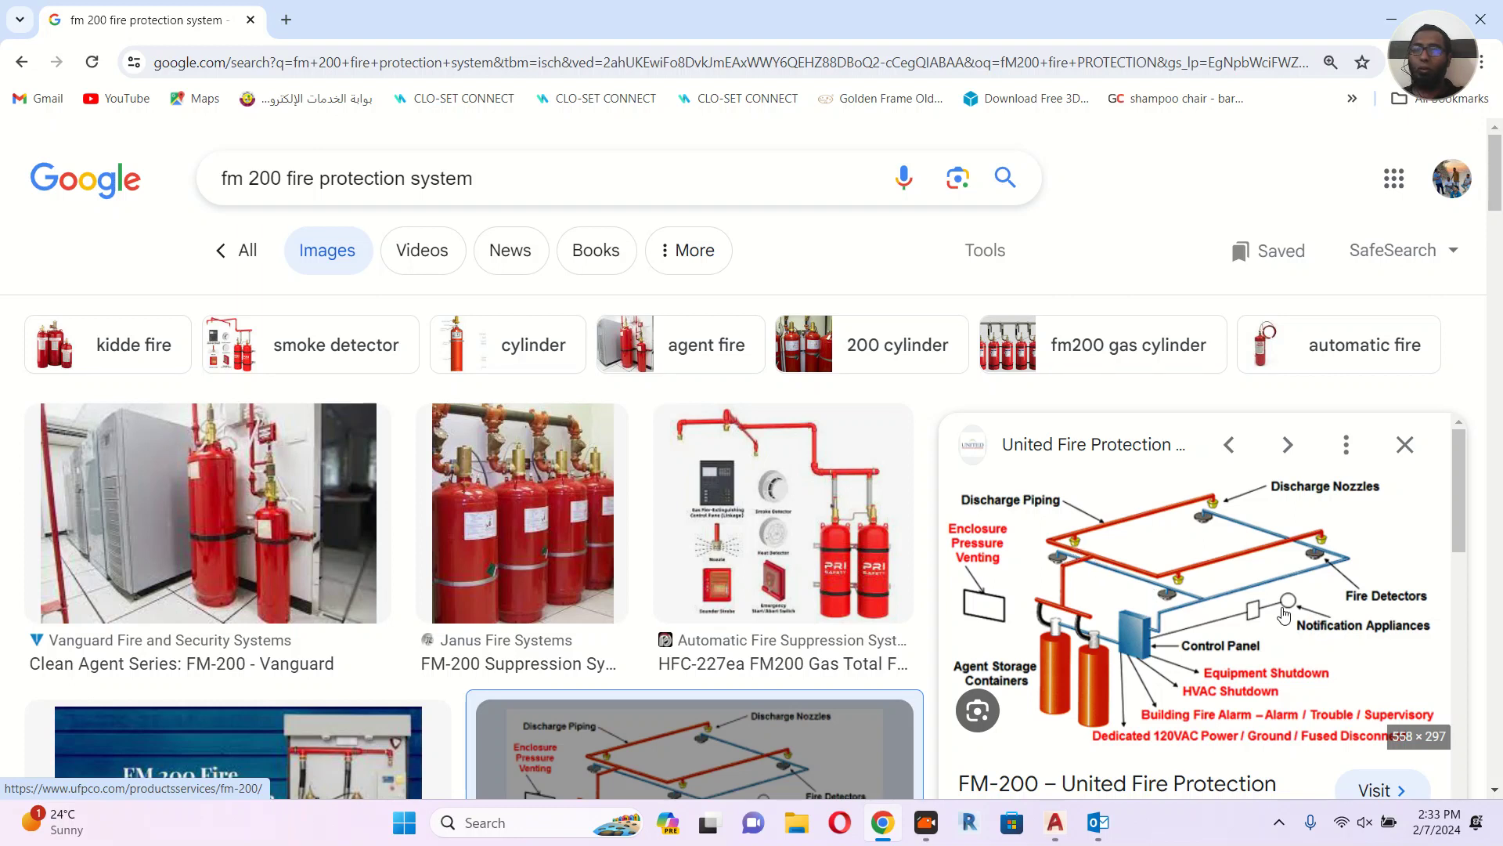
scroll(1284, 615, "down", 1)
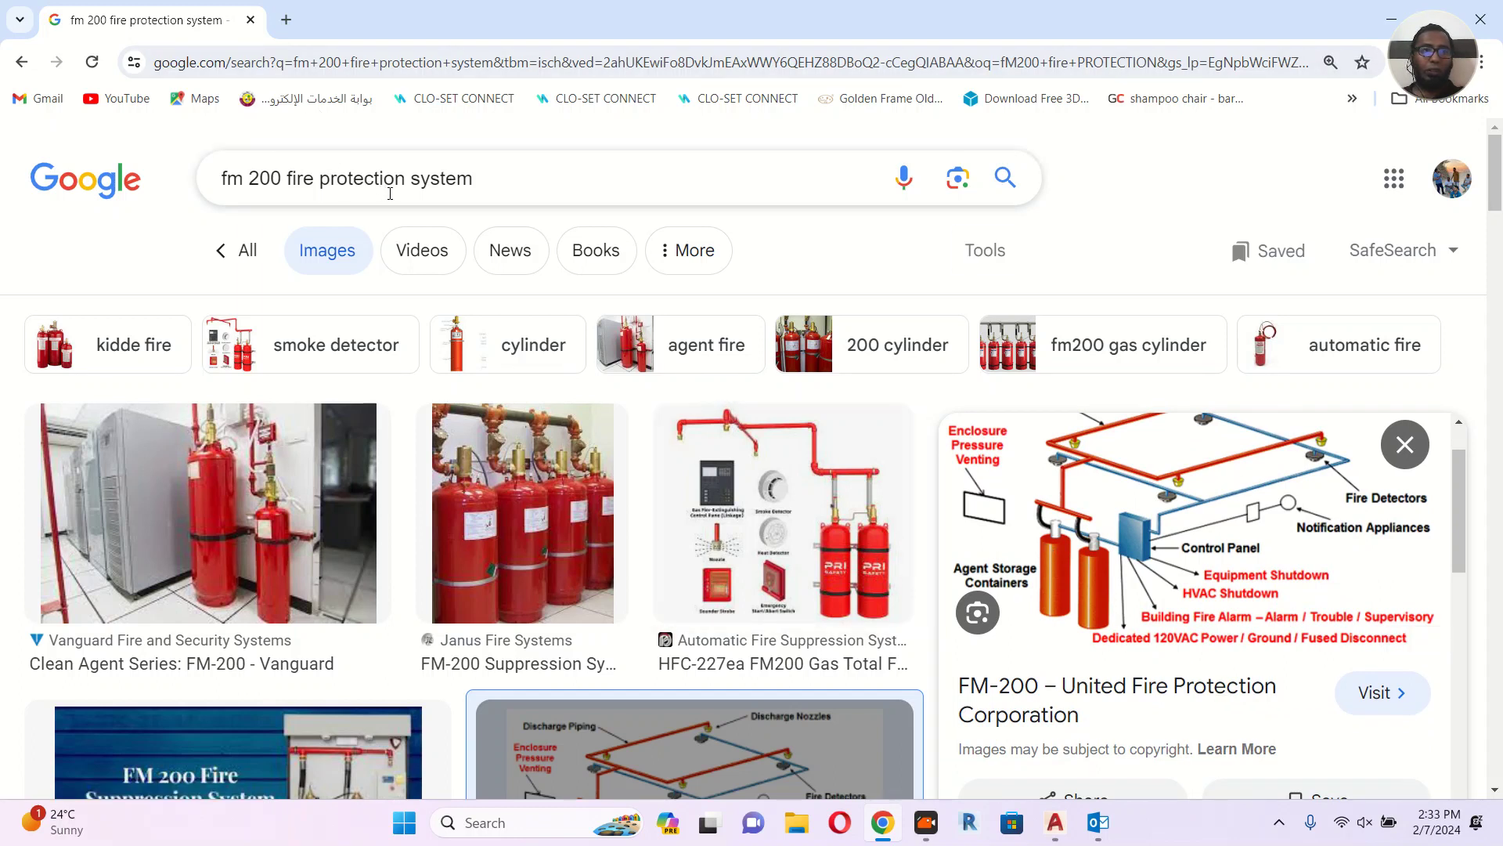
left_click(240, 251)
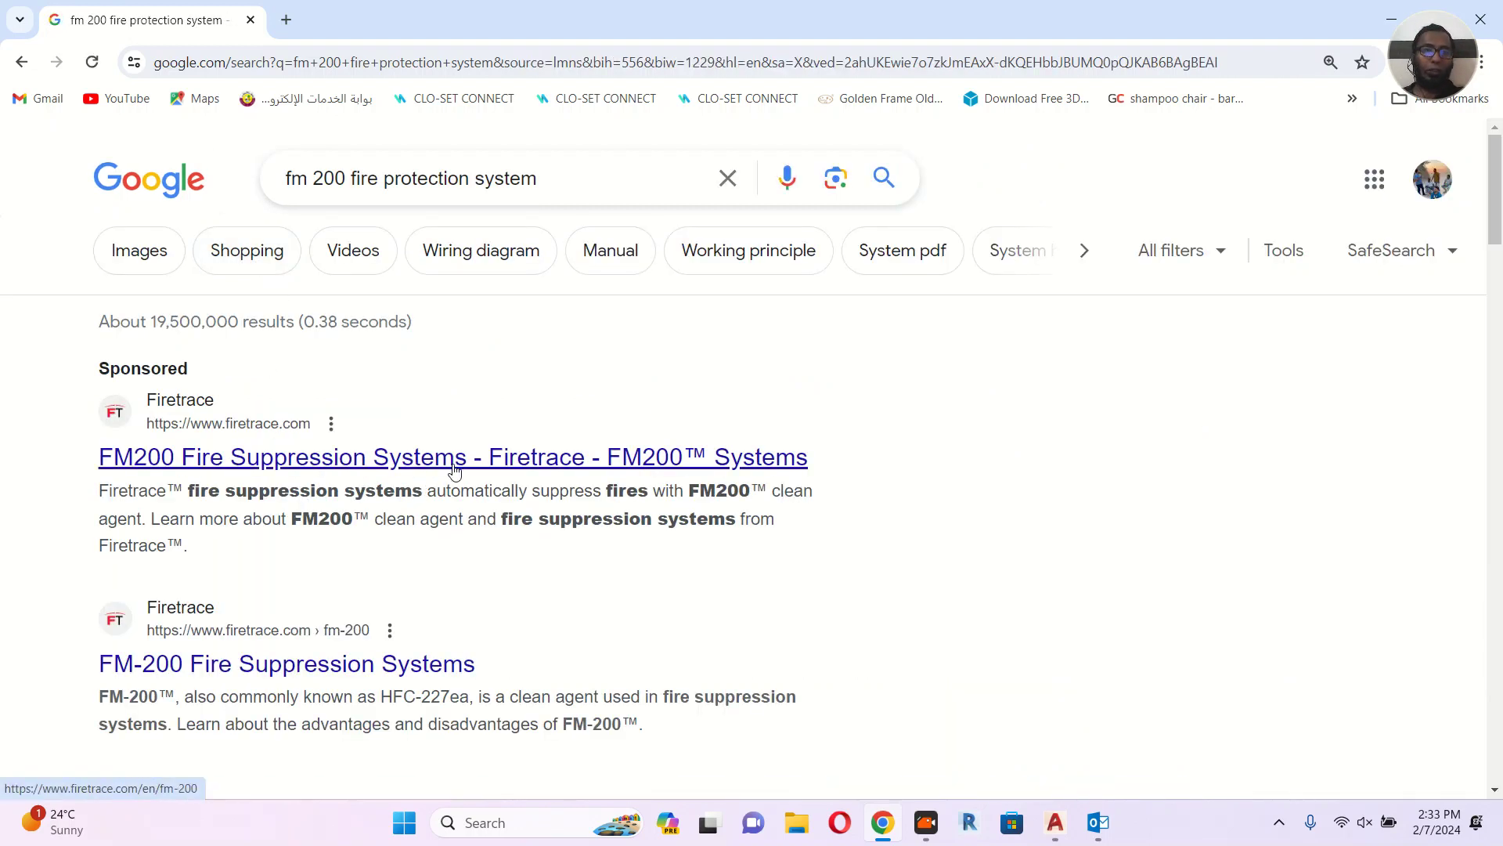
scroll(485, 470, "down", 1)
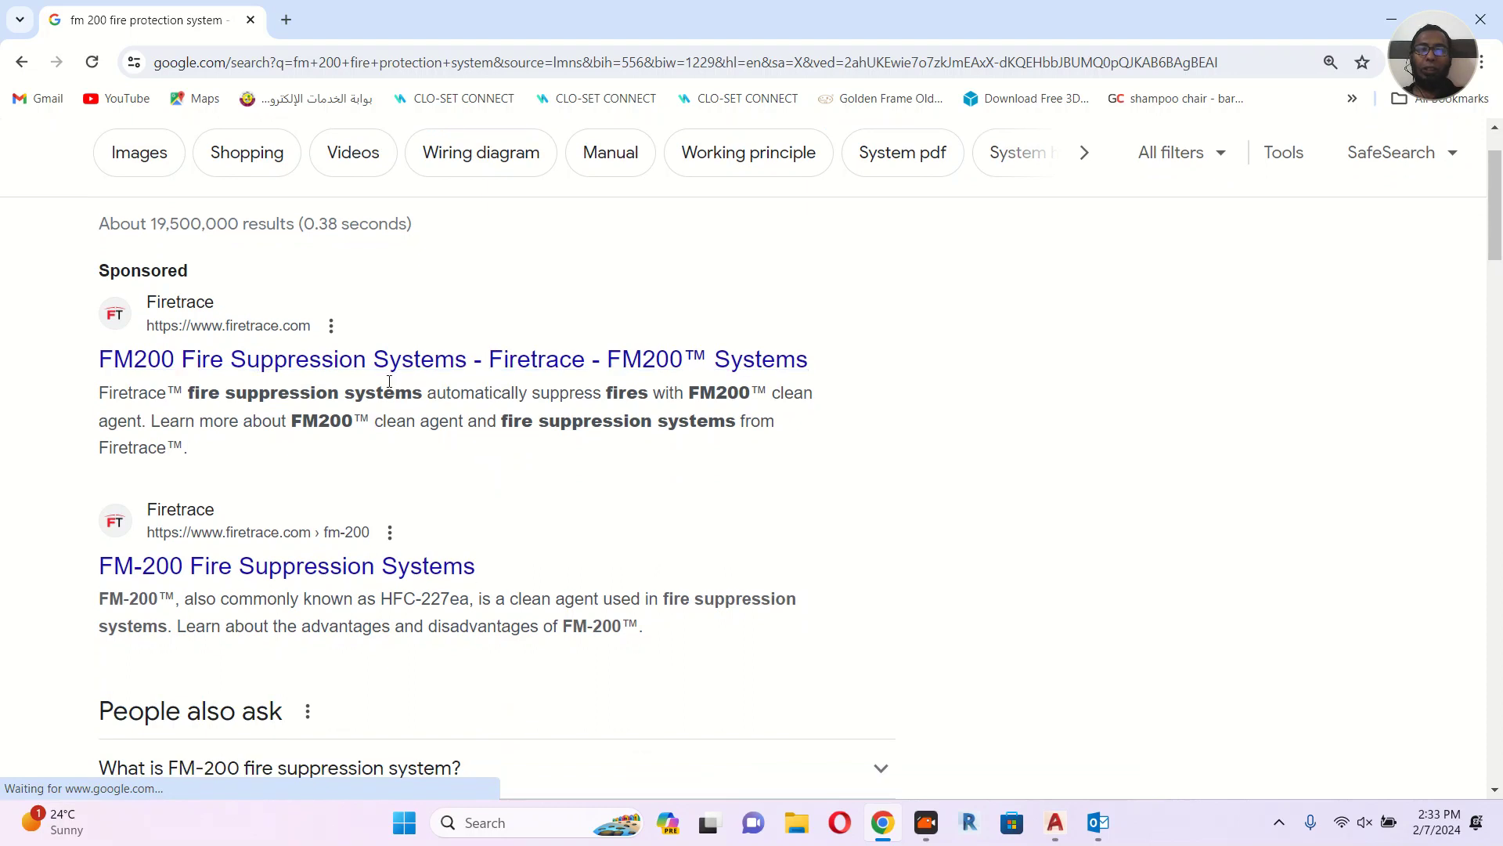
Switch to AutoCAD and draw an upright rectangle against the outside of the far-right wall, below the F device.
key("alt+Tab")
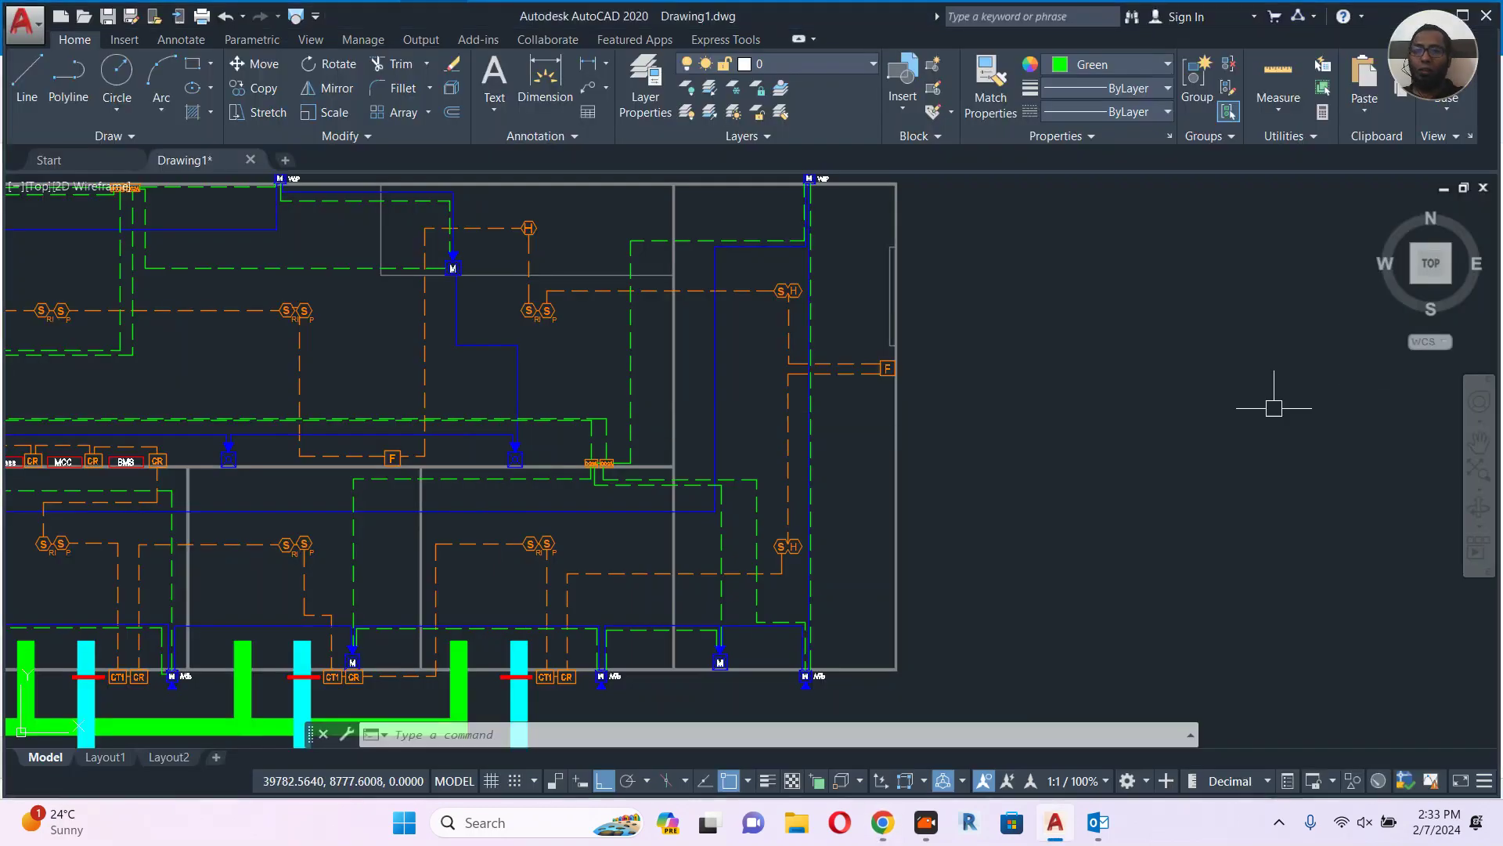
type("rec")
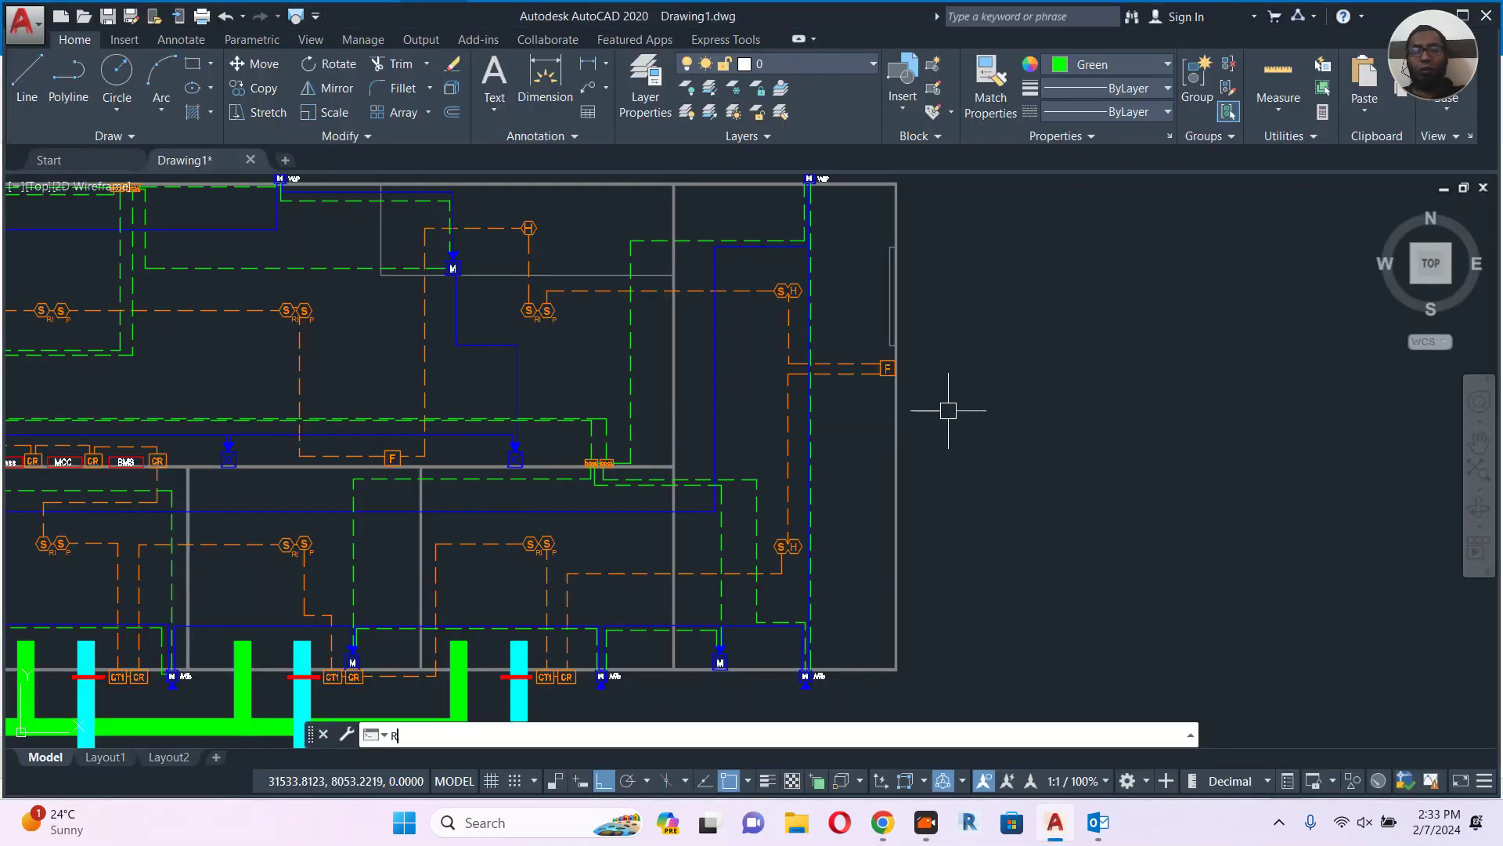
key("Return")
scroll(948, 409, "up", 5)
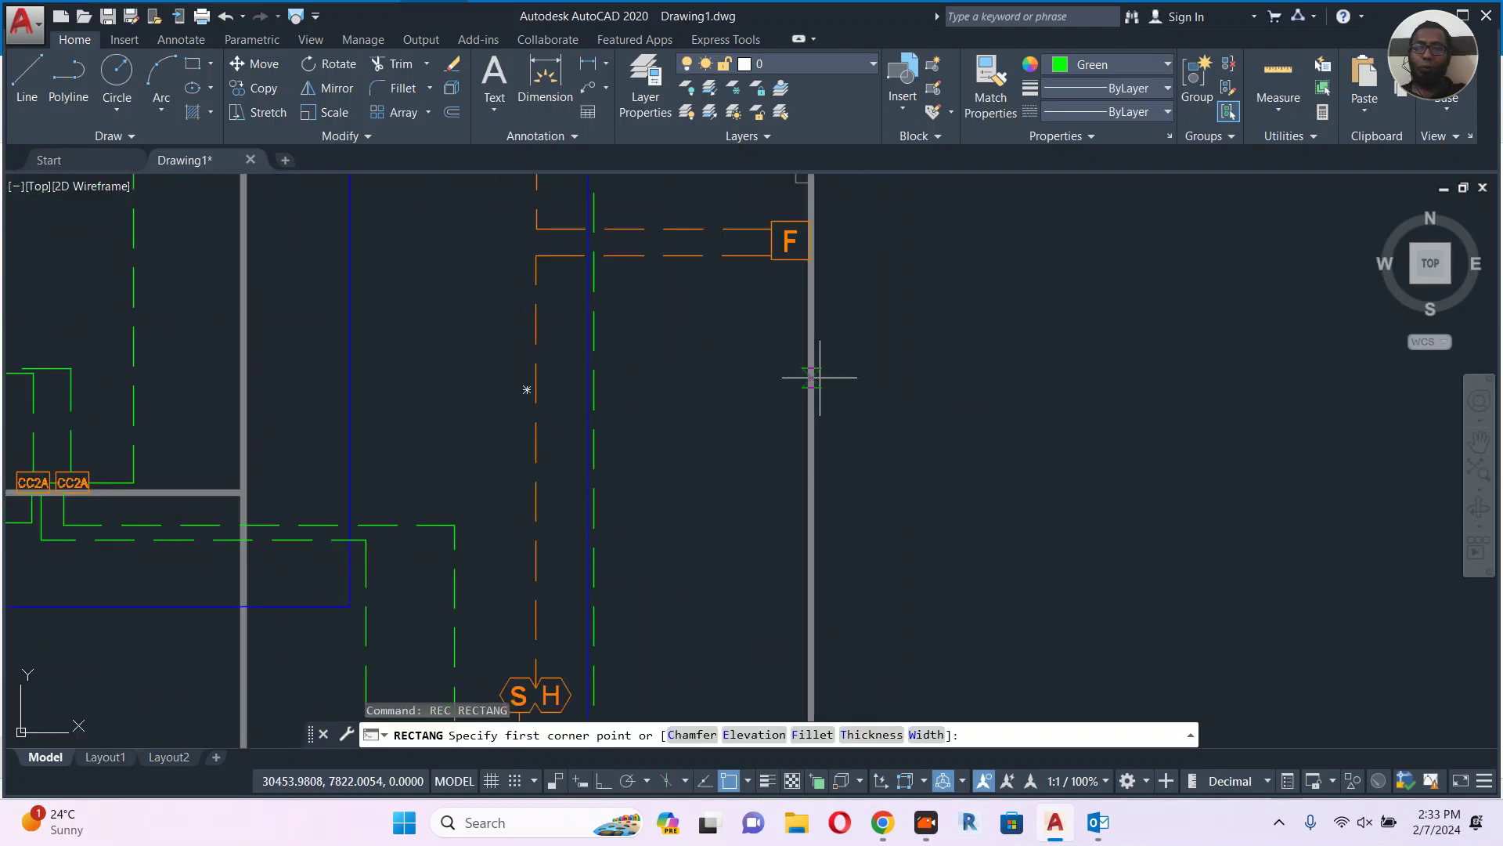
left_click(814, 378)
left_click(849, 464)
key("Escape")
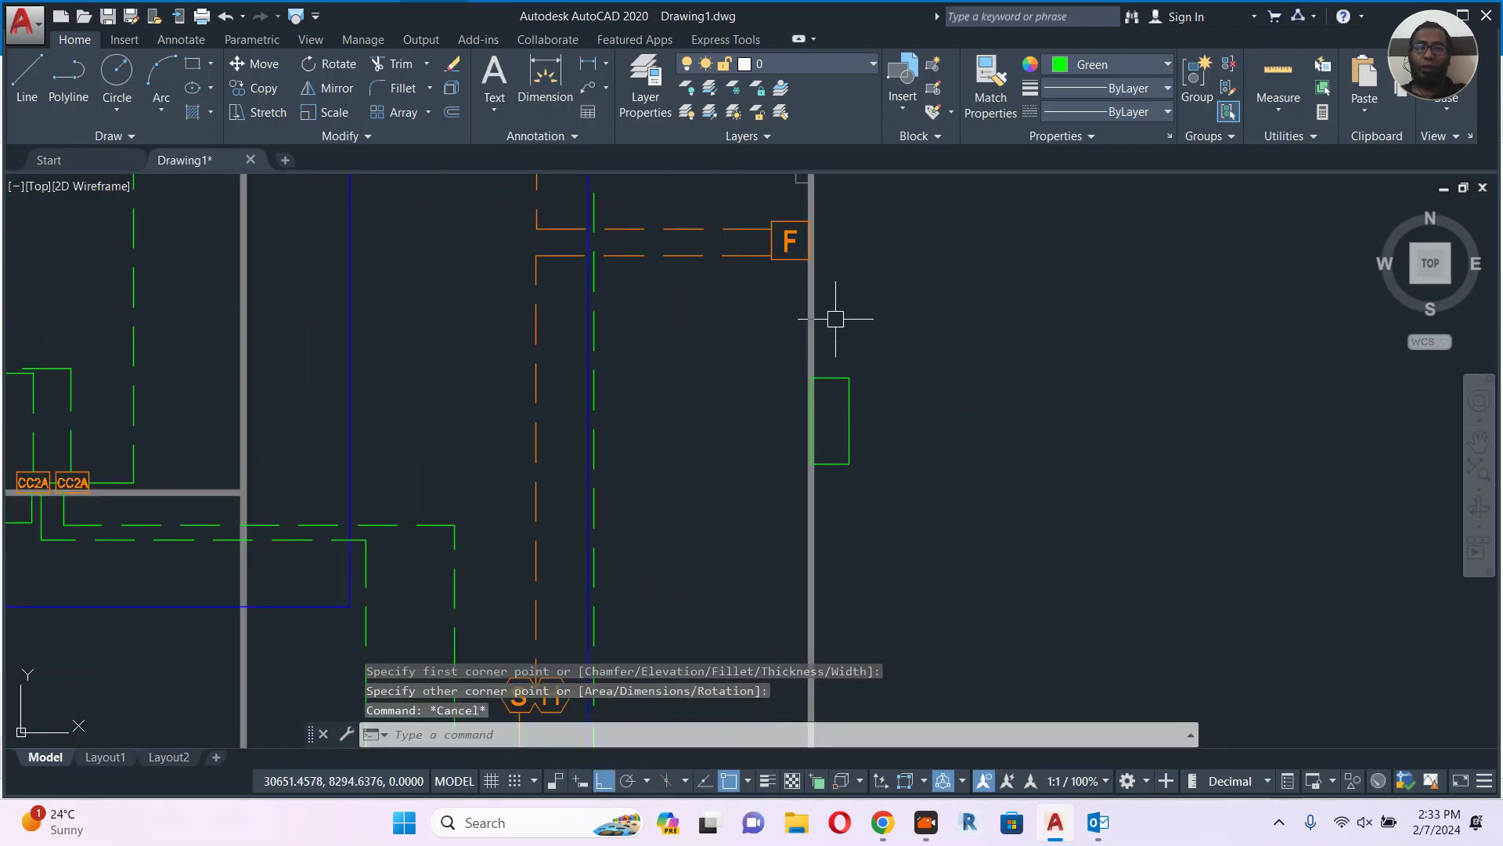
Draw a smaller, nearly square rectangle outside the far-right wall, between the F device and the upright rectangle.
type("rec")
key("Return")
scroll(822, 352, "up", 2)
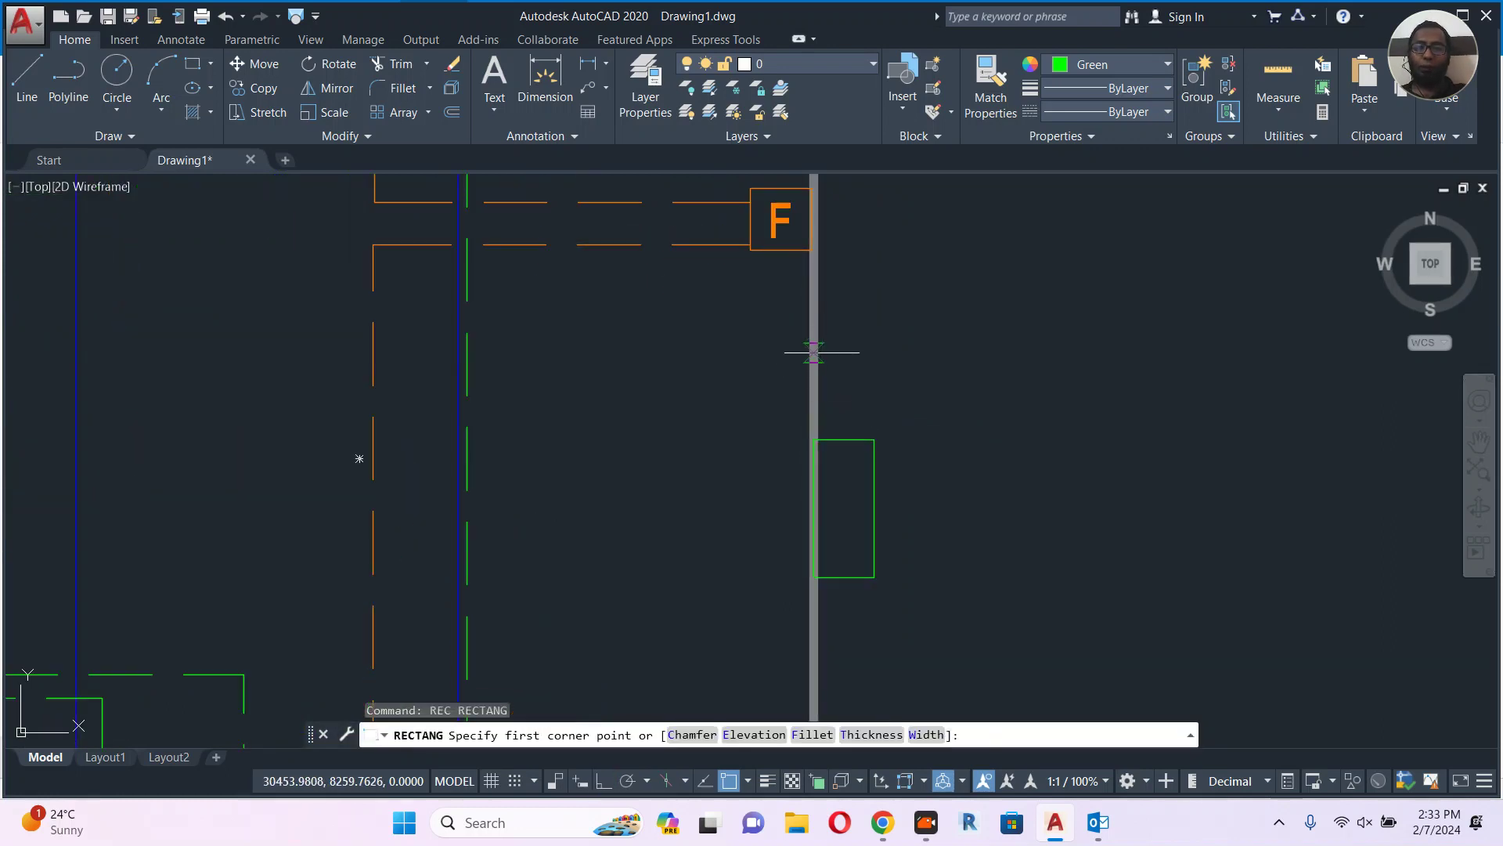
left_click(822, 353)
left_click(866, 398)
key("Escape")
Move the small square by its left-edge midpoint onto the centre of the far-right wall.
left_click(862, 353)
scroll(835, 376, "up", 5)
type("m")
key("Return")
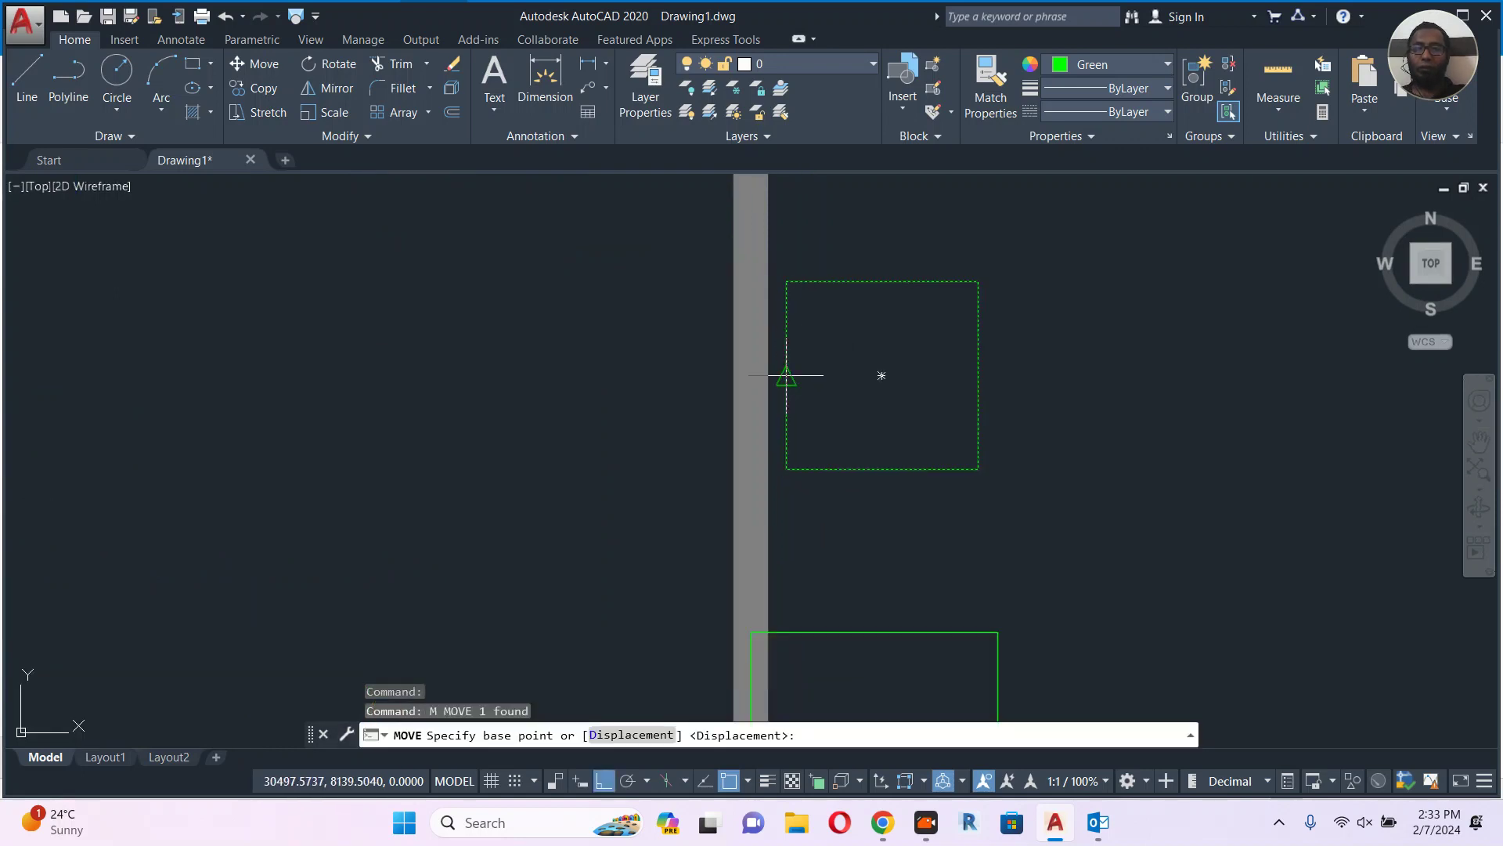
left_click(786, 376)
left_click(752, 376)
key("Escape")
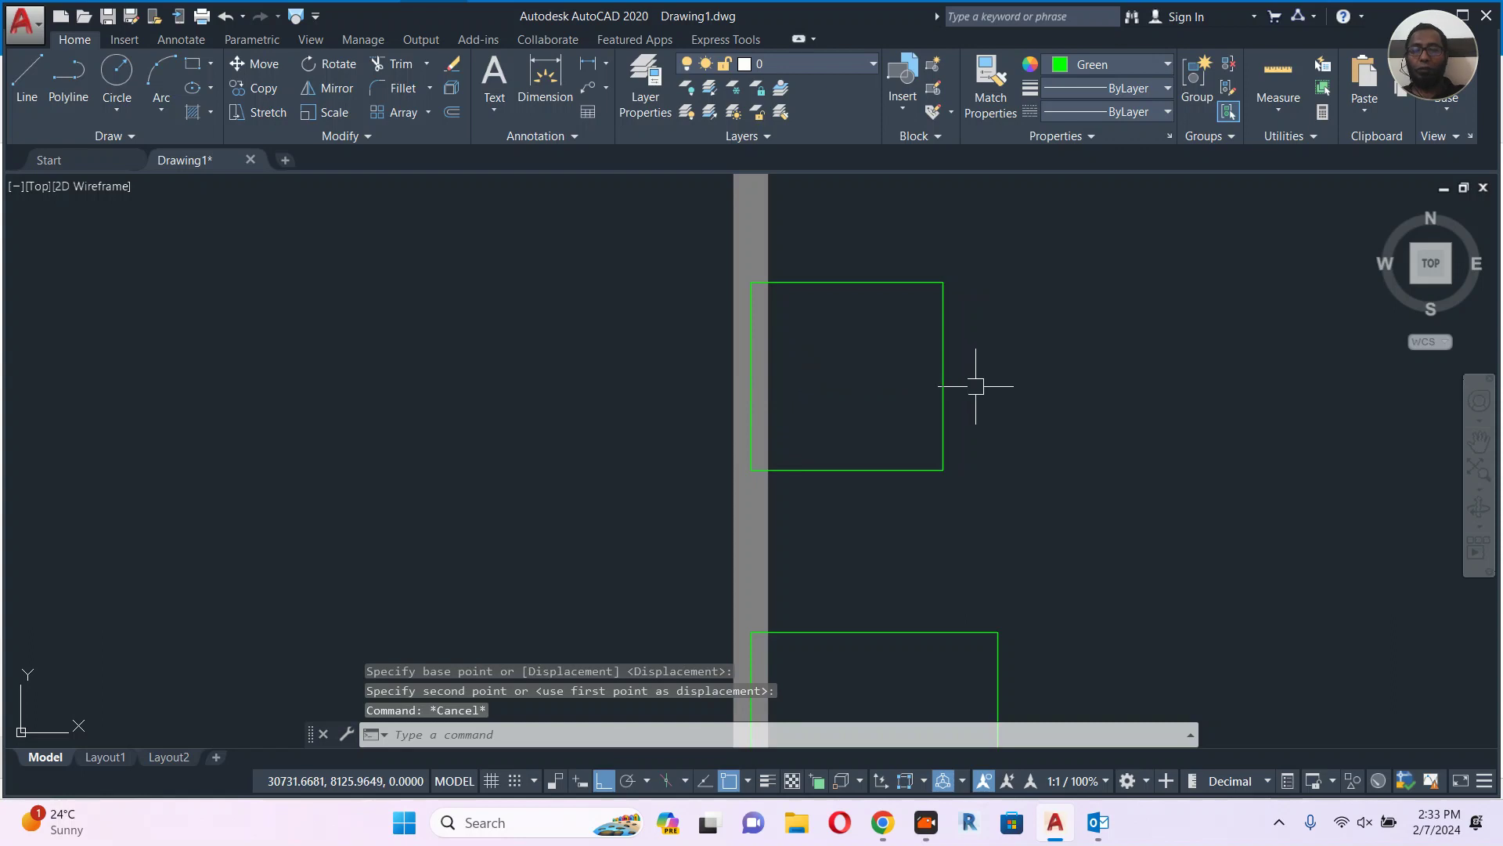
Turn off Ortho and draw a triangular polyline with its apex on the midpoint of the small square's outer edge.
type("pl")
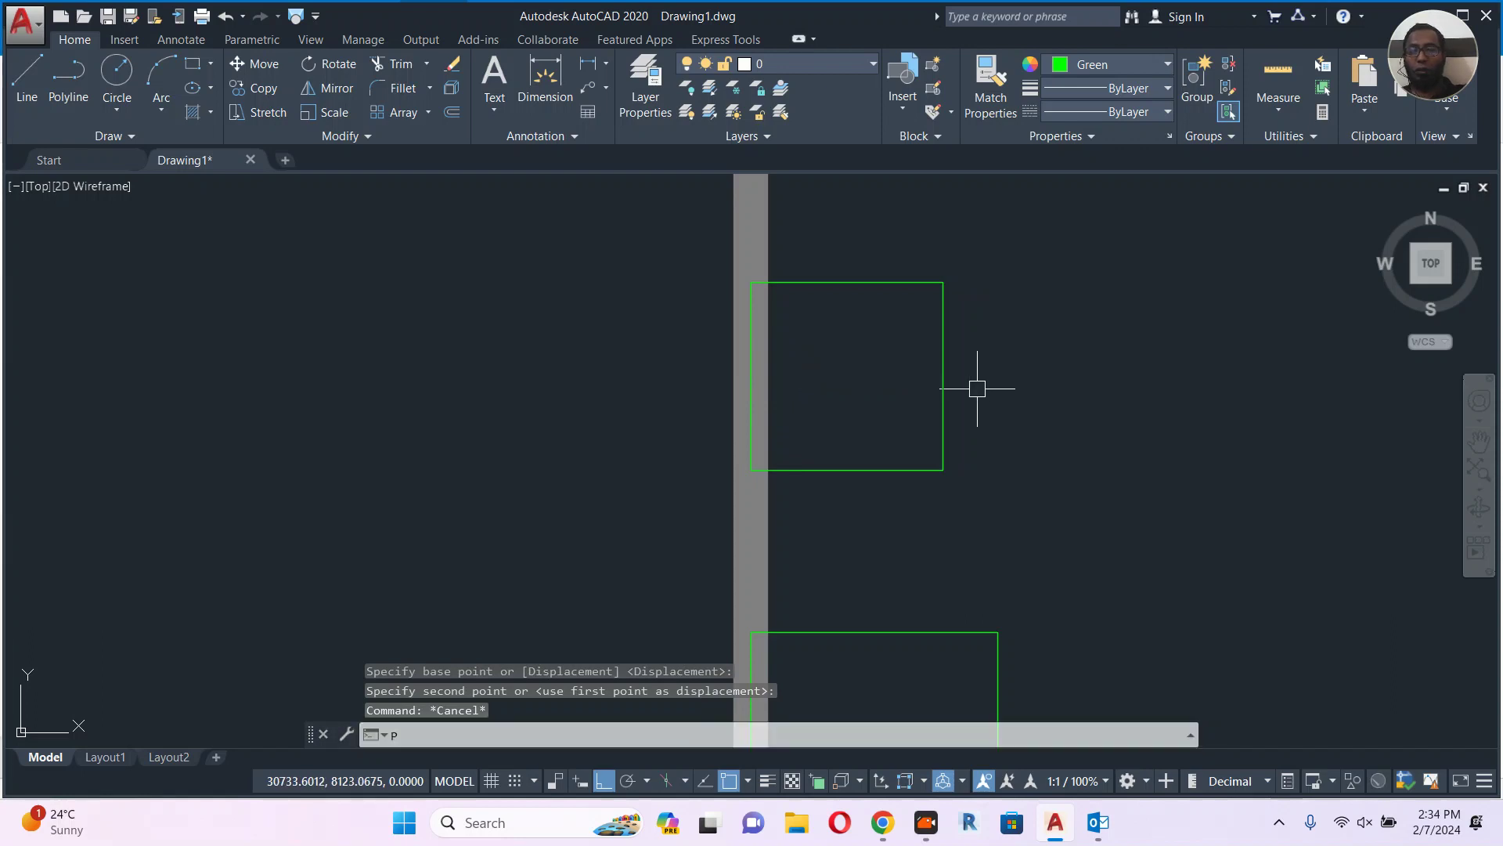
key("Return")
left_click(943, 375)
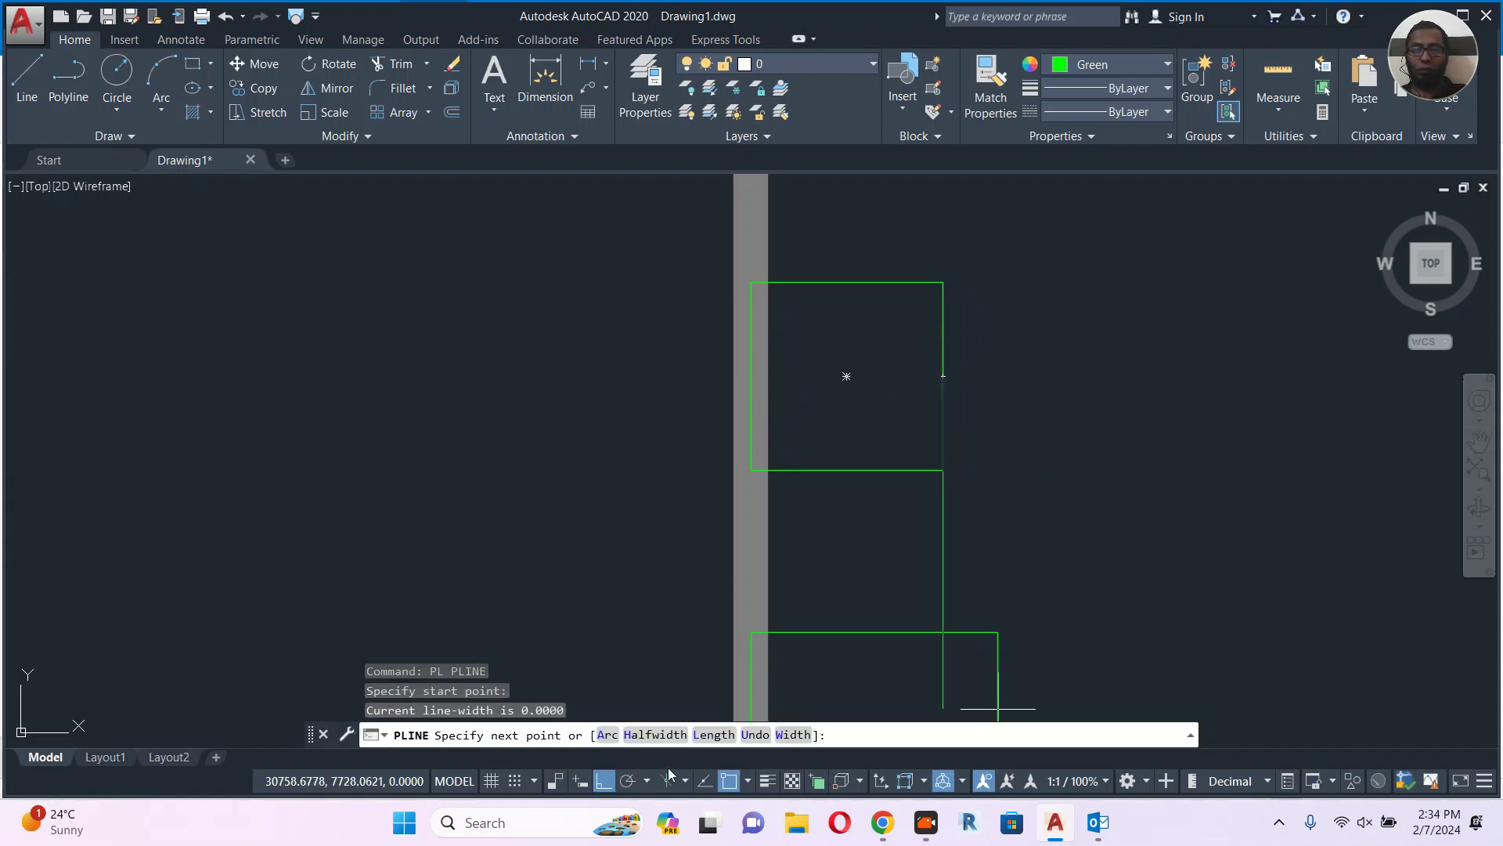
left_click(604, 780)
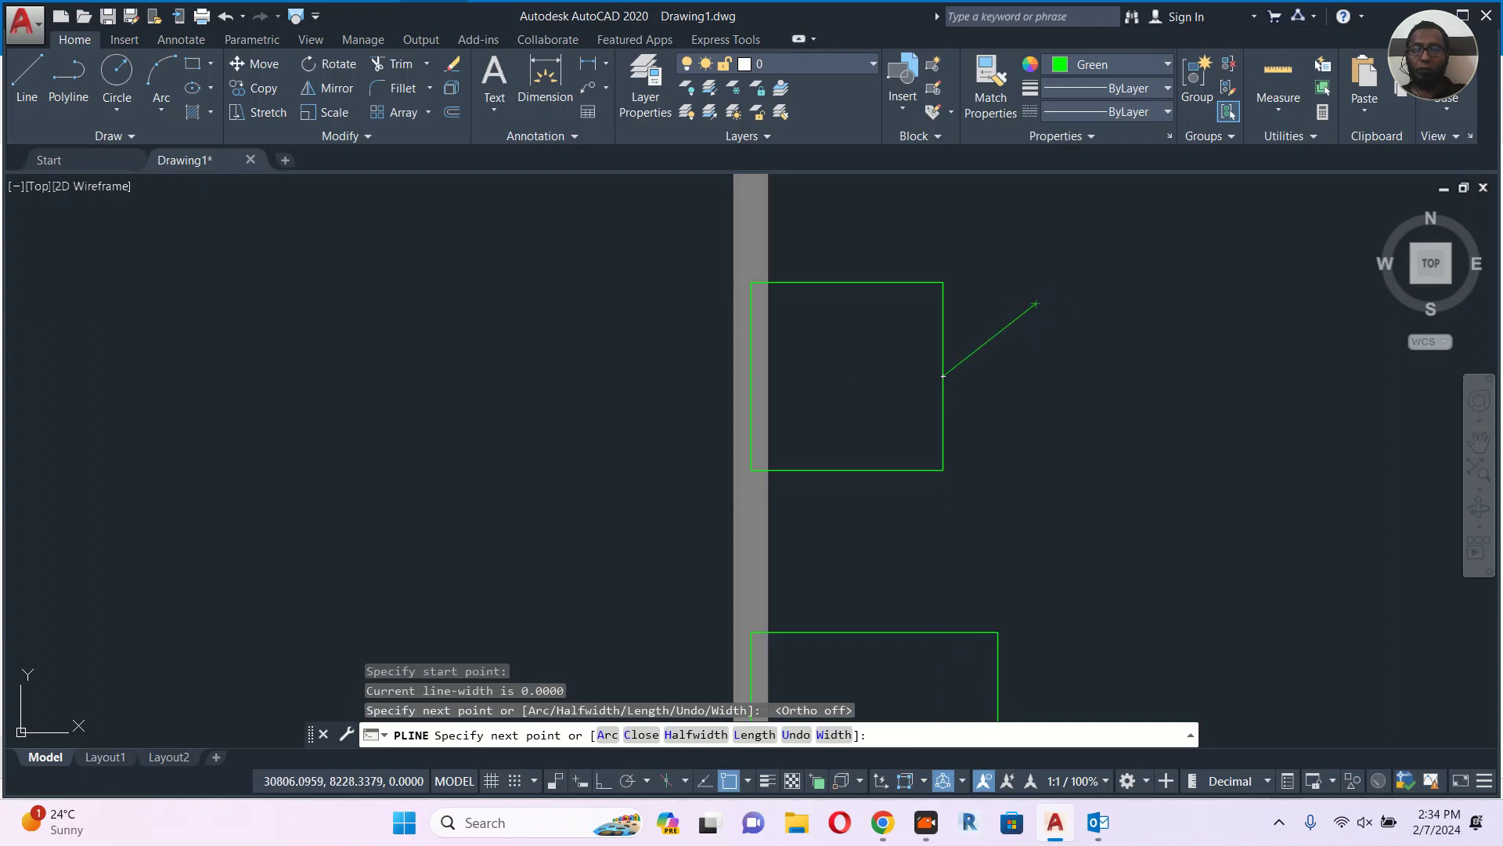
left_click(1035, 423)
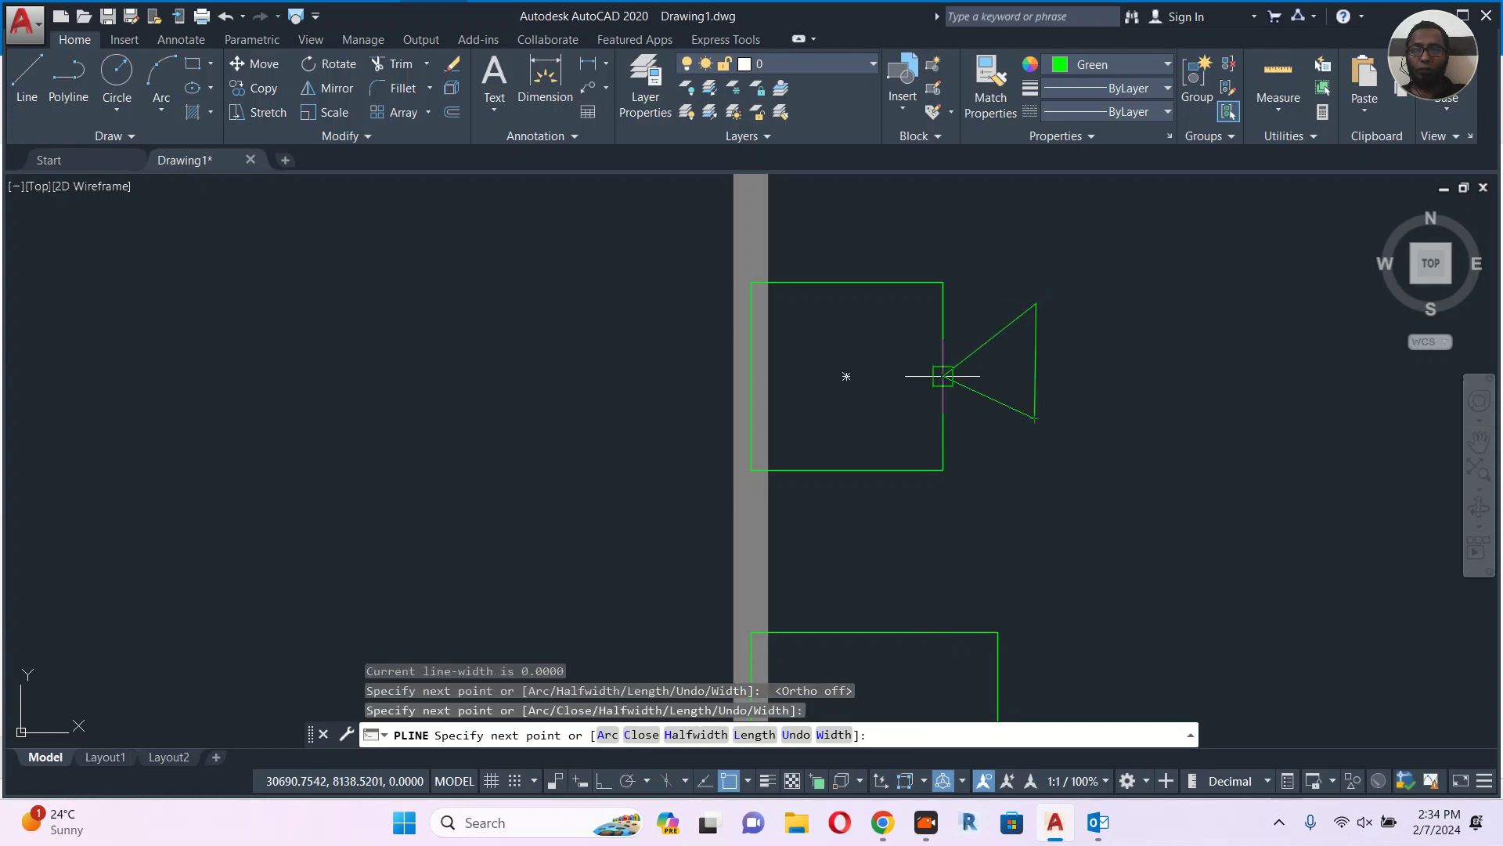
left_click(944, 376)
key("Escape")
scroll(986, 356, "down", 4)
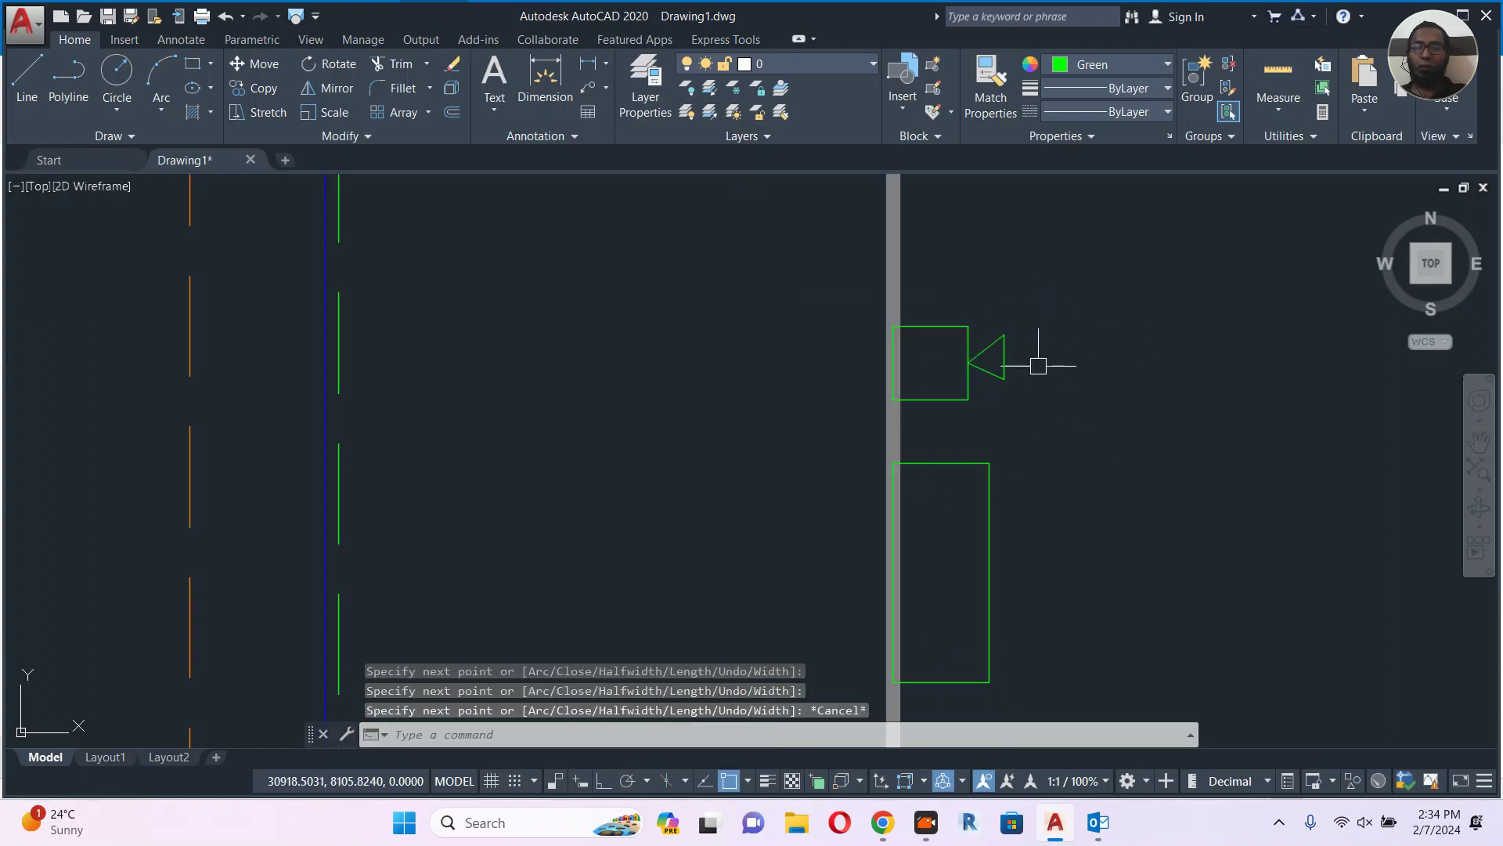
middle_click_drag(1010, 285, 989, 342)
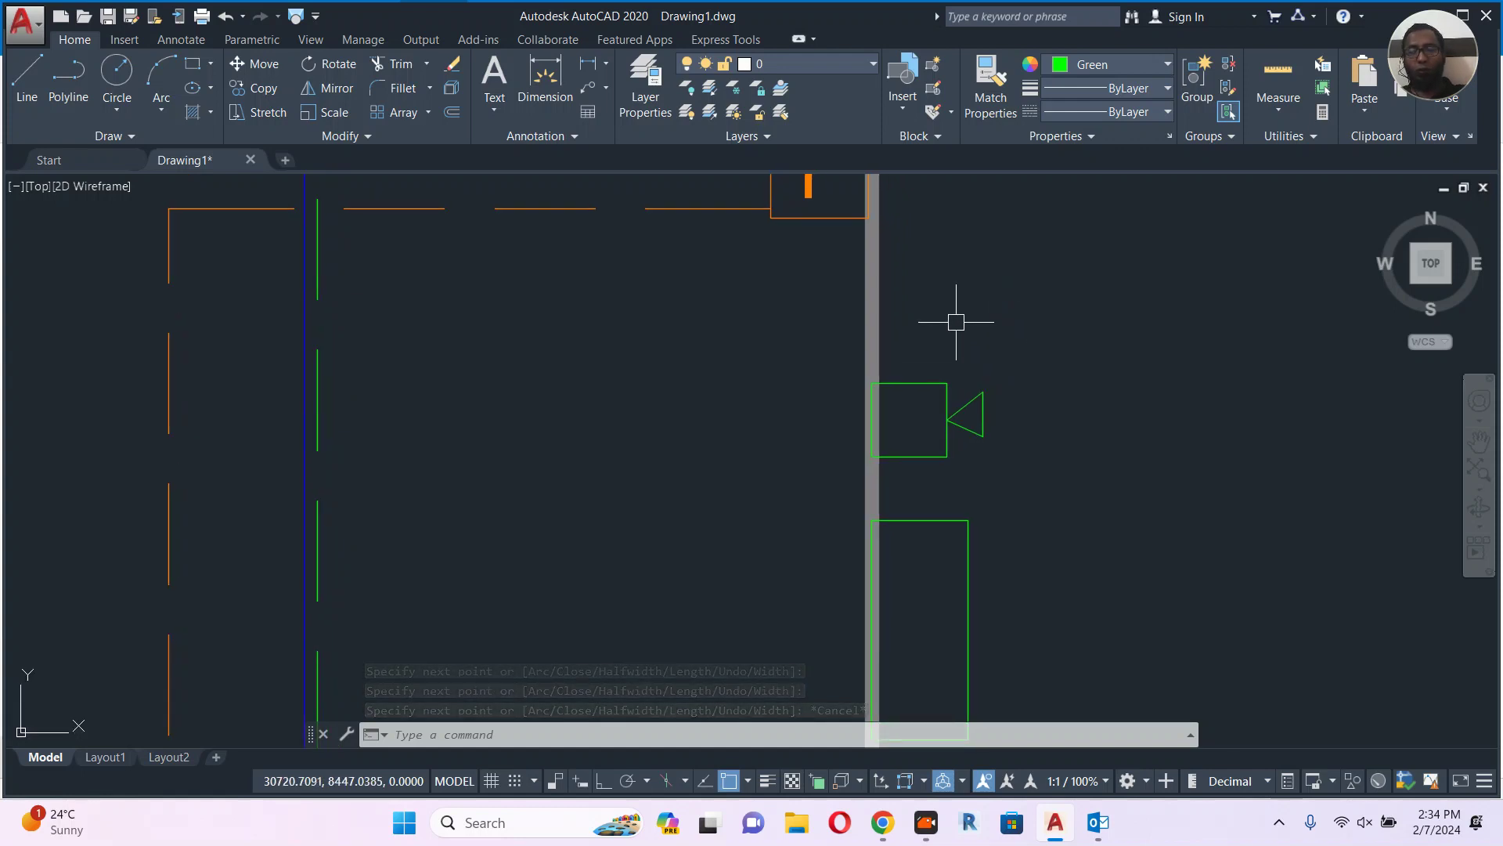
Draw a short vertical polyline along the centre of the far-right wall, just above the small square.
type("PL")
key("Return")
scroll(866, 308, "up", 2)
left_click(880, 261)
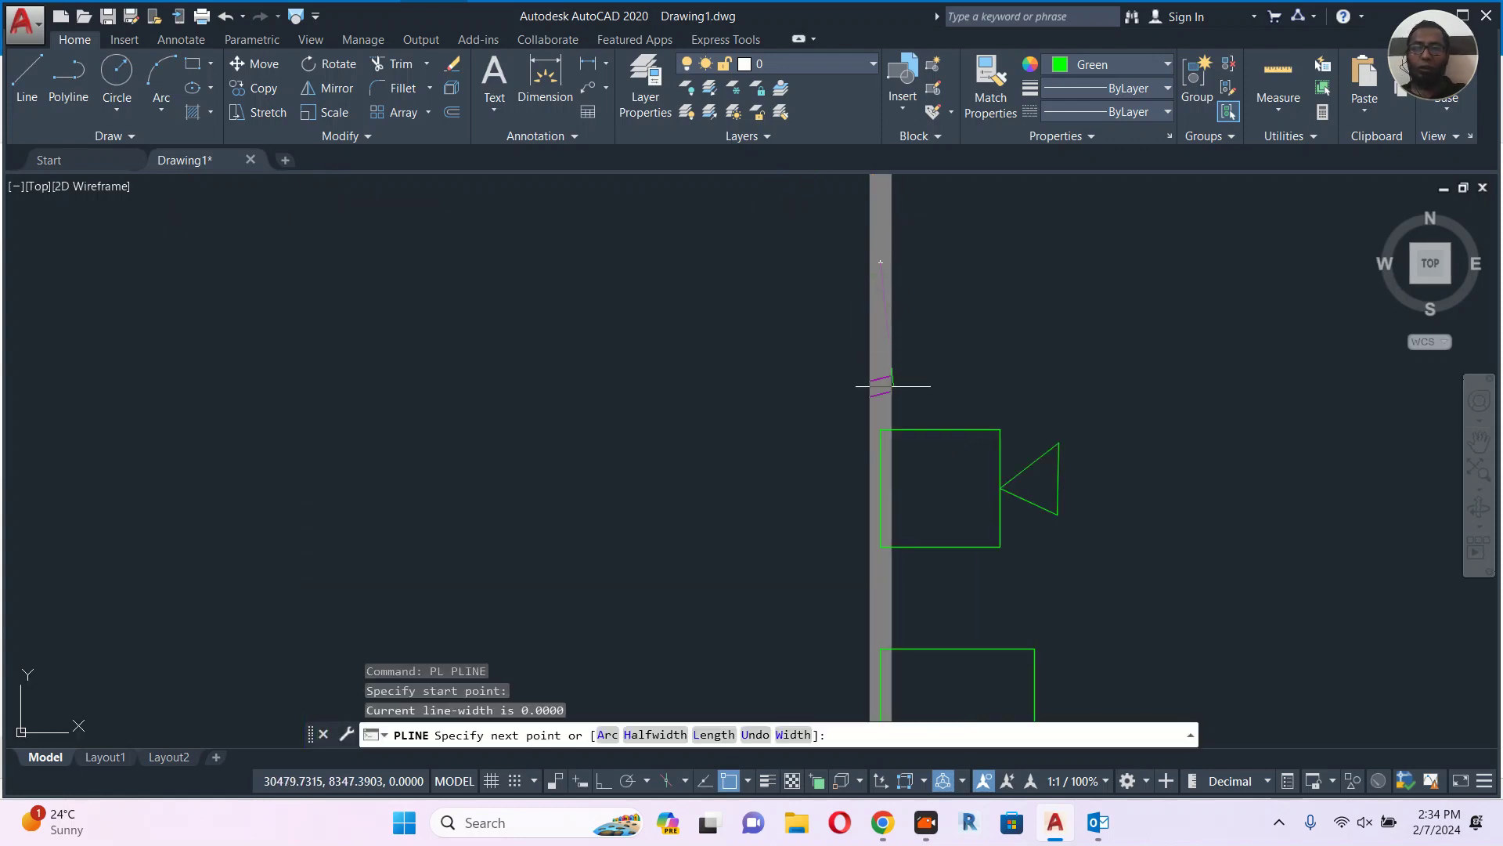
left_click(880, 394)
key("Escape")
Draw three short polylines fanning outward from the short vertical line on the far-right wall: one upward, one downward and one nearly horizontal.
key("Return")
left_click(891, 320)
left_click(967, 266)
key("Escape")
key("Return")
left_click(891, 338)
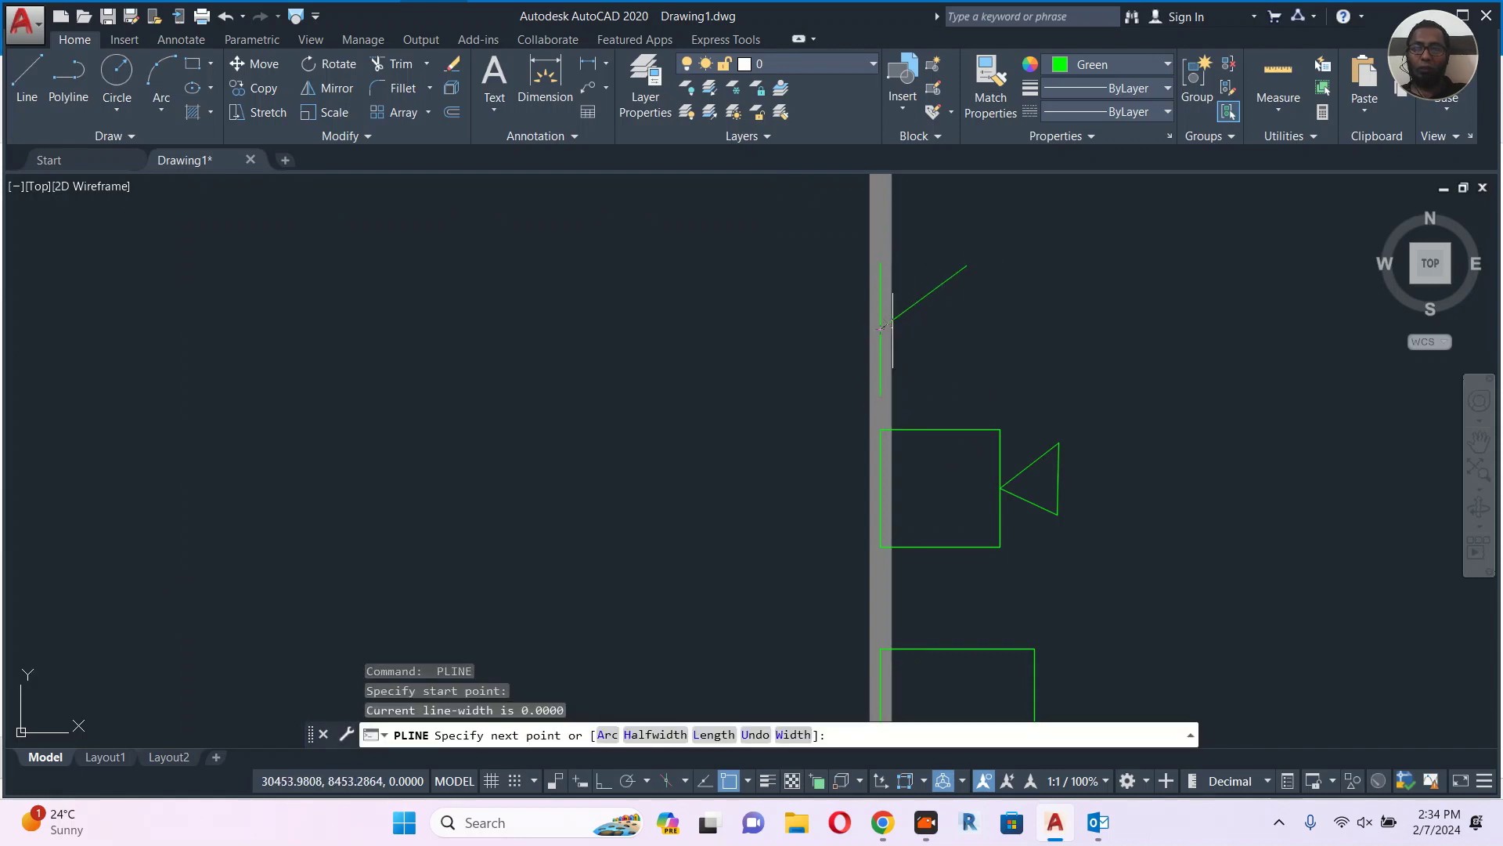
left_click(958, 382)
key("Escape")
key("Return")
left_click(880, 329)
left_click(961, 325)
key("Escape")
scroll(993, 325, "down", 4)
middle_click_drag(1081, 355, 1057, 342)
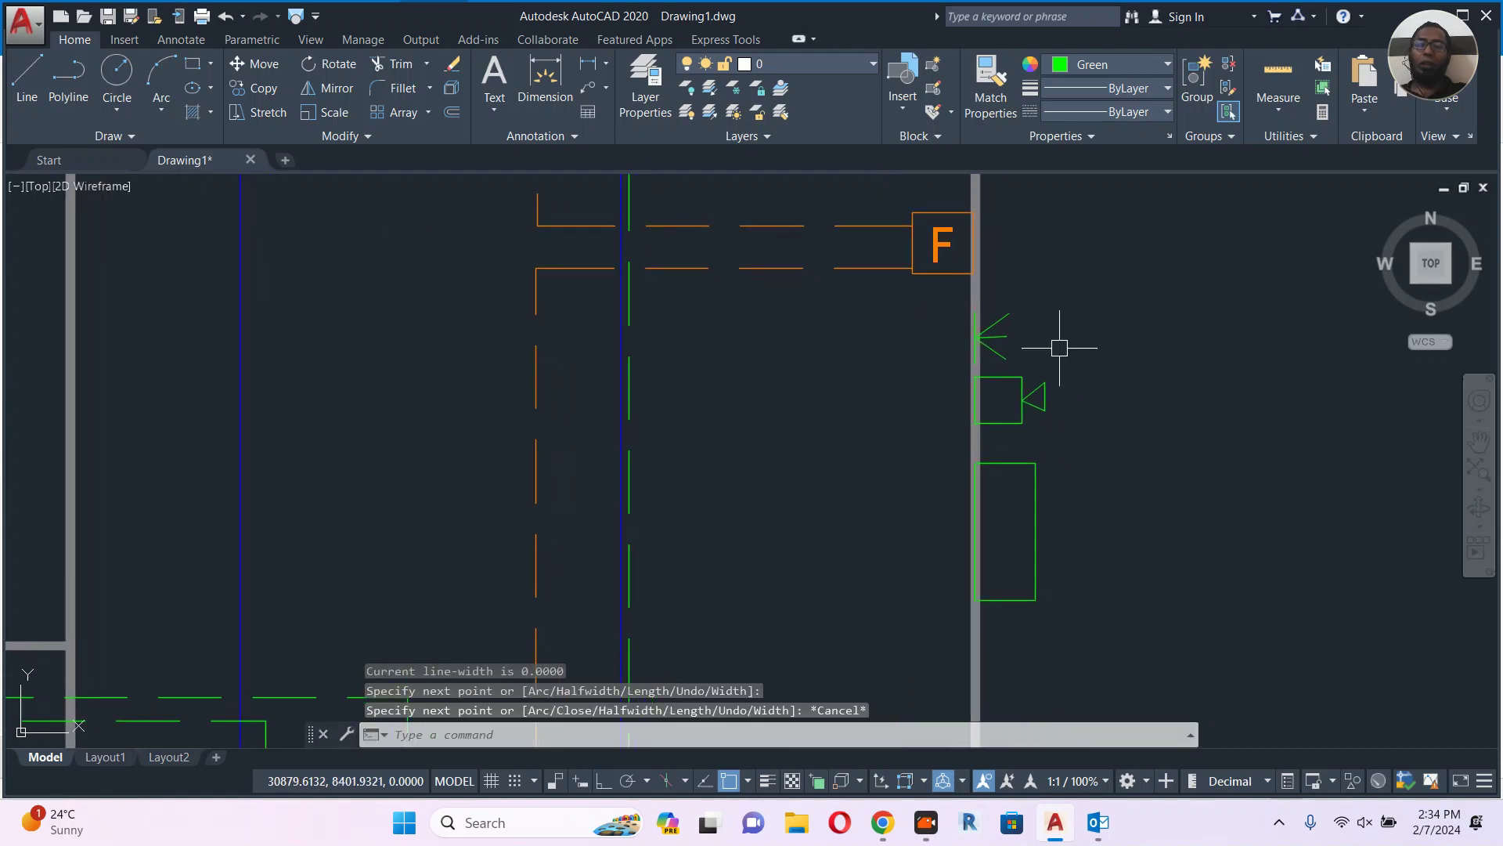
With Ortho on, draw a polyline from the upper room's rightmost S (P) detector across and straight down to the wall above the rightmost CR device.
middle_click_drag(1114, 449, 1023, 329)
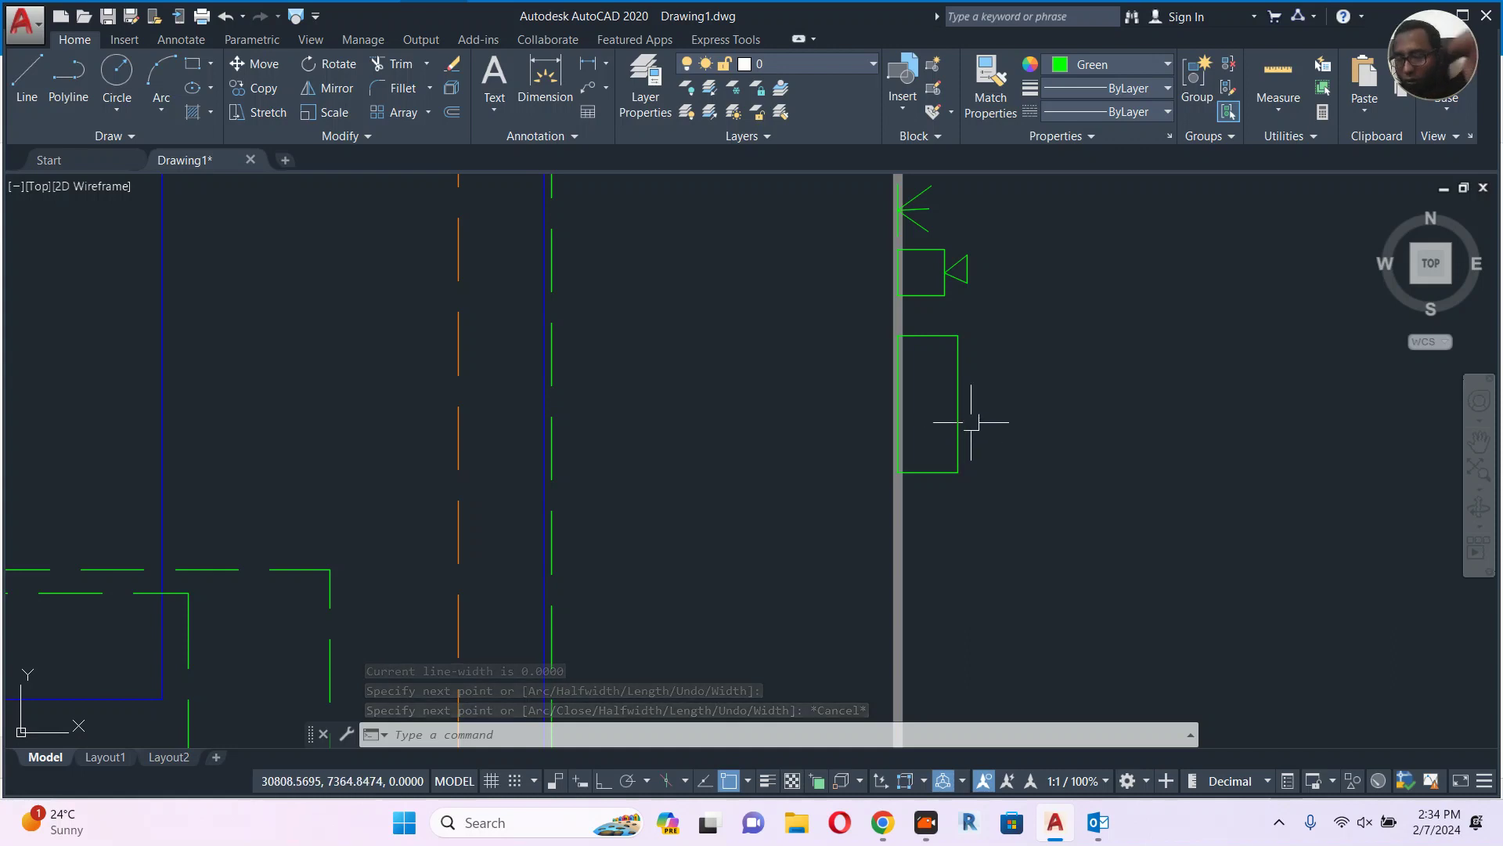
scroll(1031, 422, "down", 4)
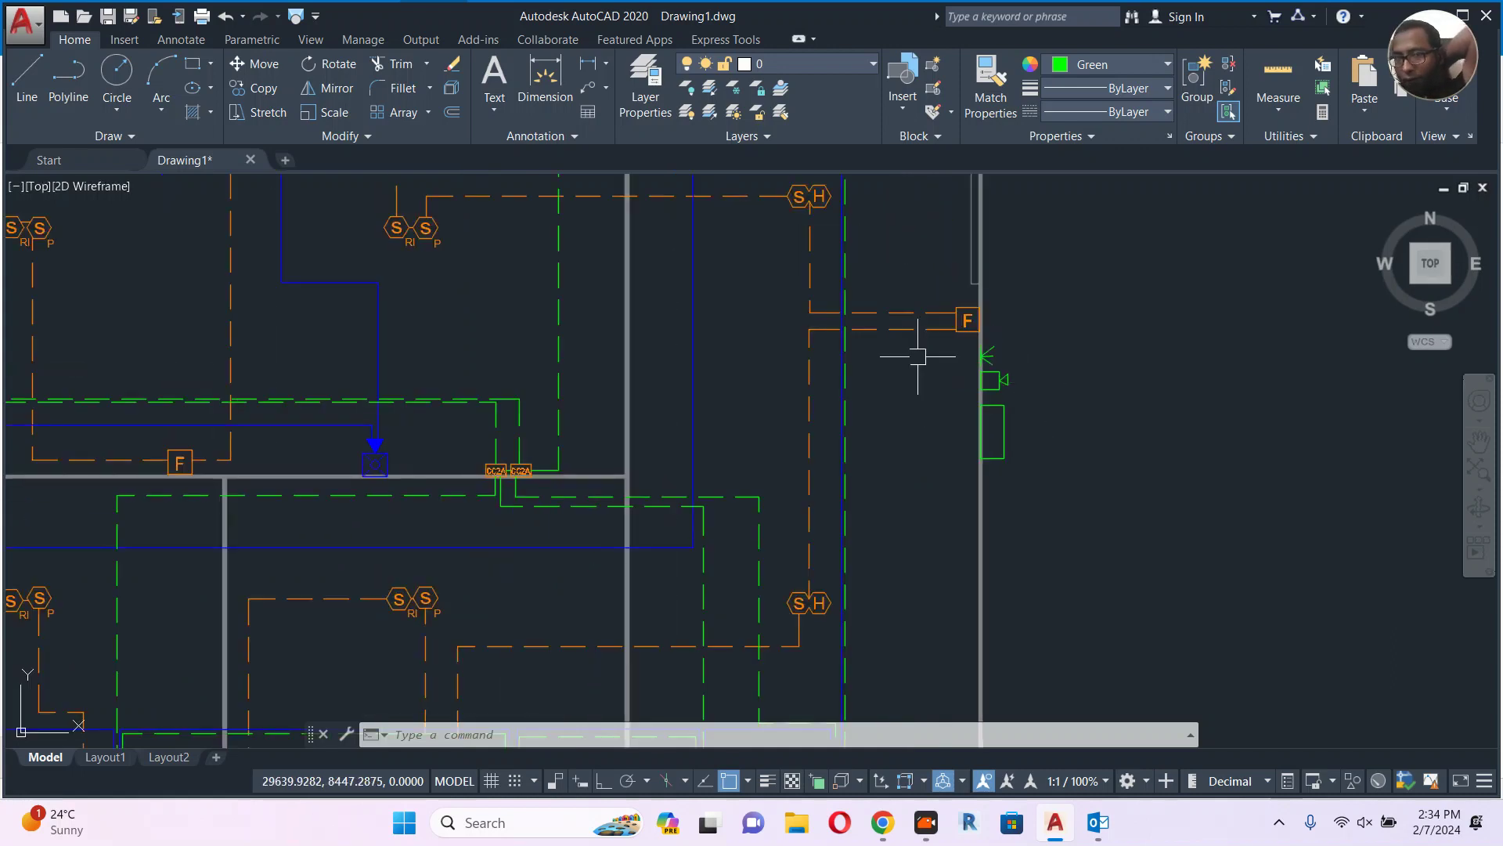
middle_click_drag(867, 313, 916, 364)
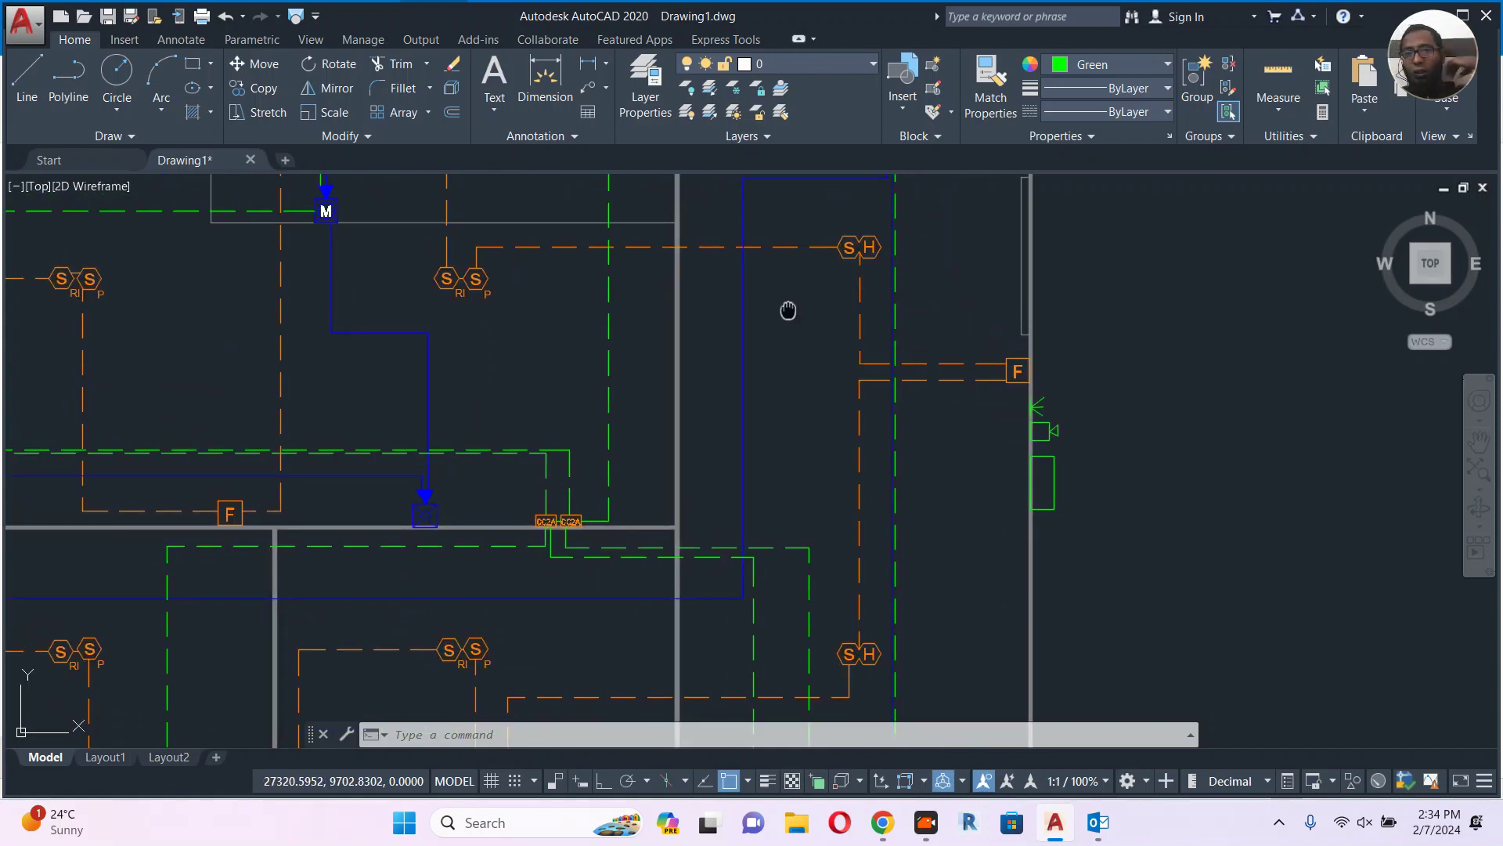
middle_click_drag(788, 309, 832, 262)
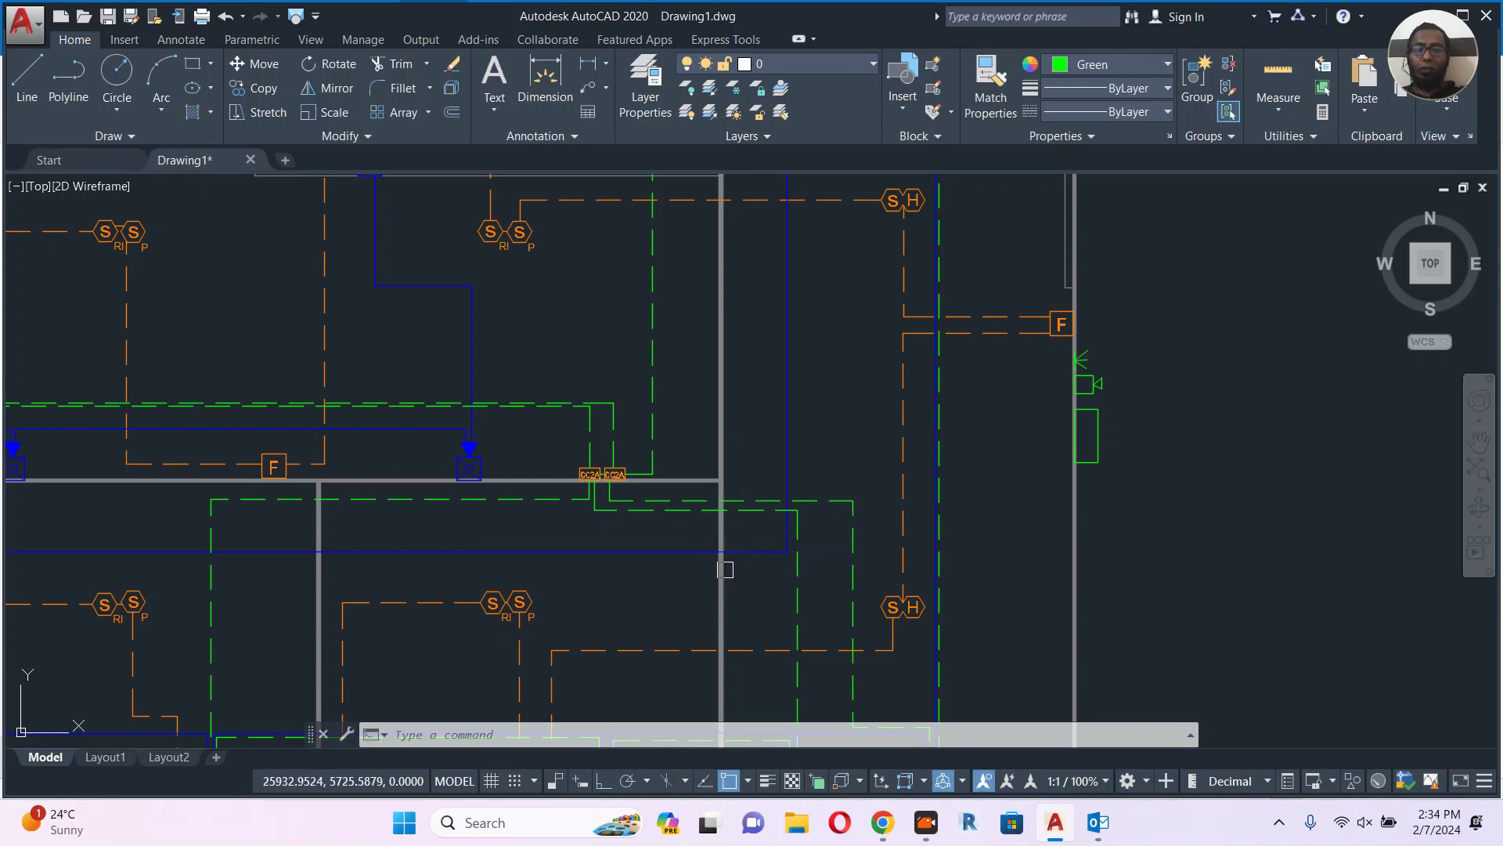
type("pl")
key("Return")
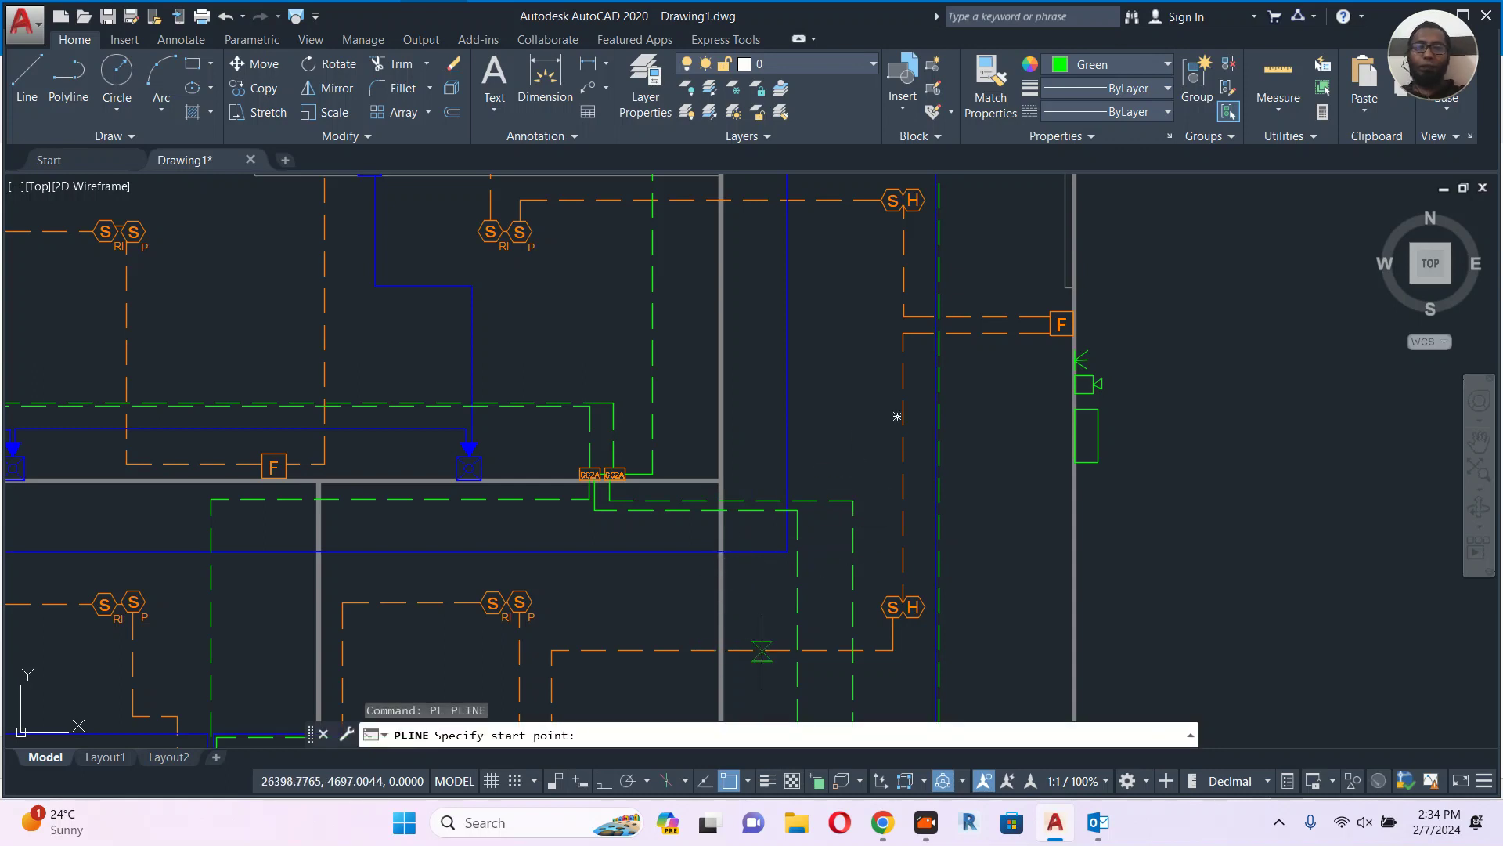
middle_click_drag(646, 629, 742, 497)
scroll(743, 495, "down", 2)
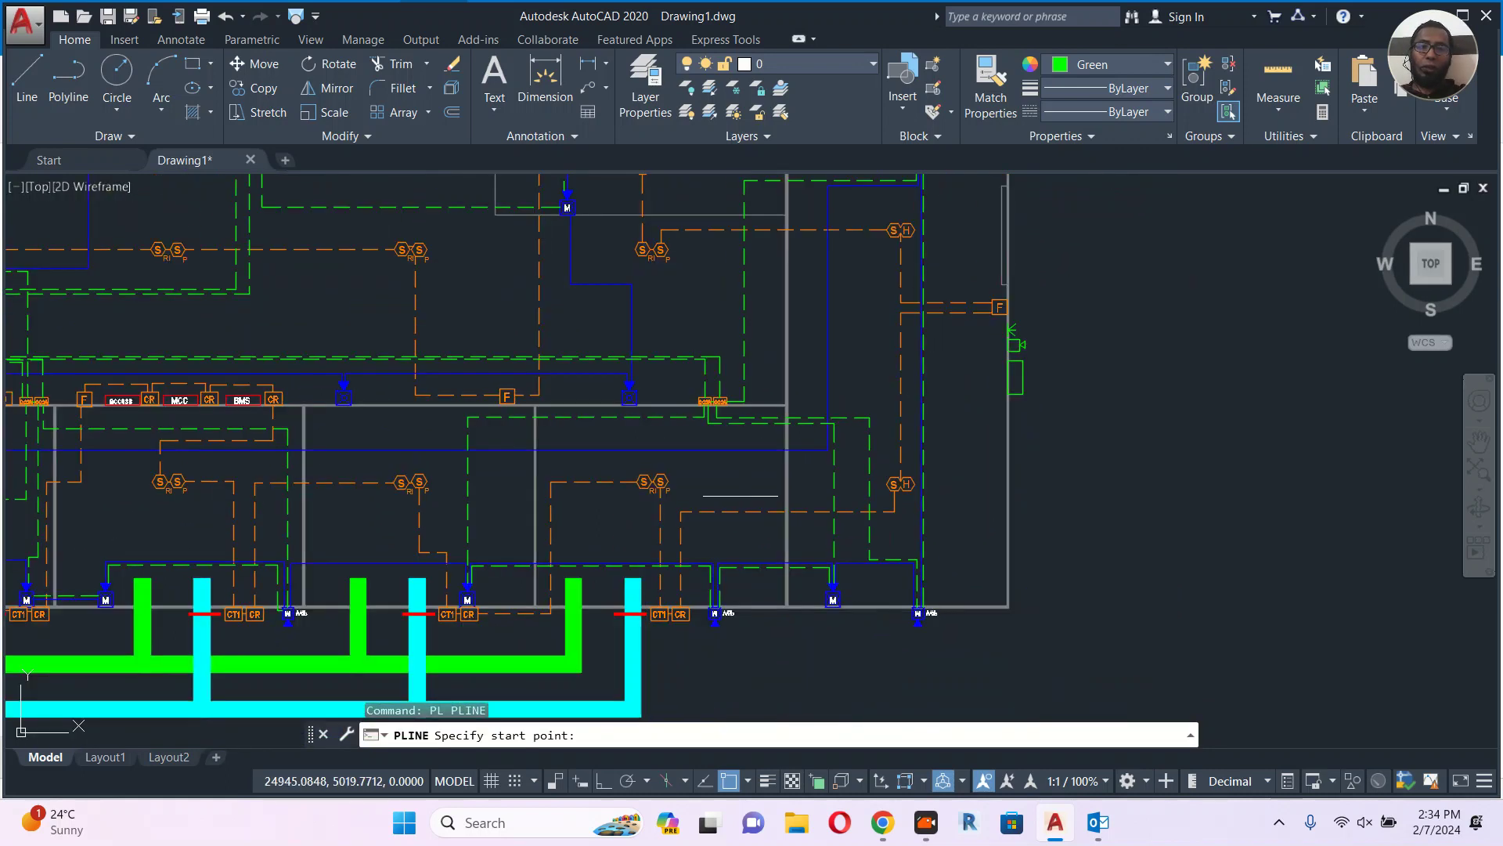
scroll(688, 271, "up", 4)
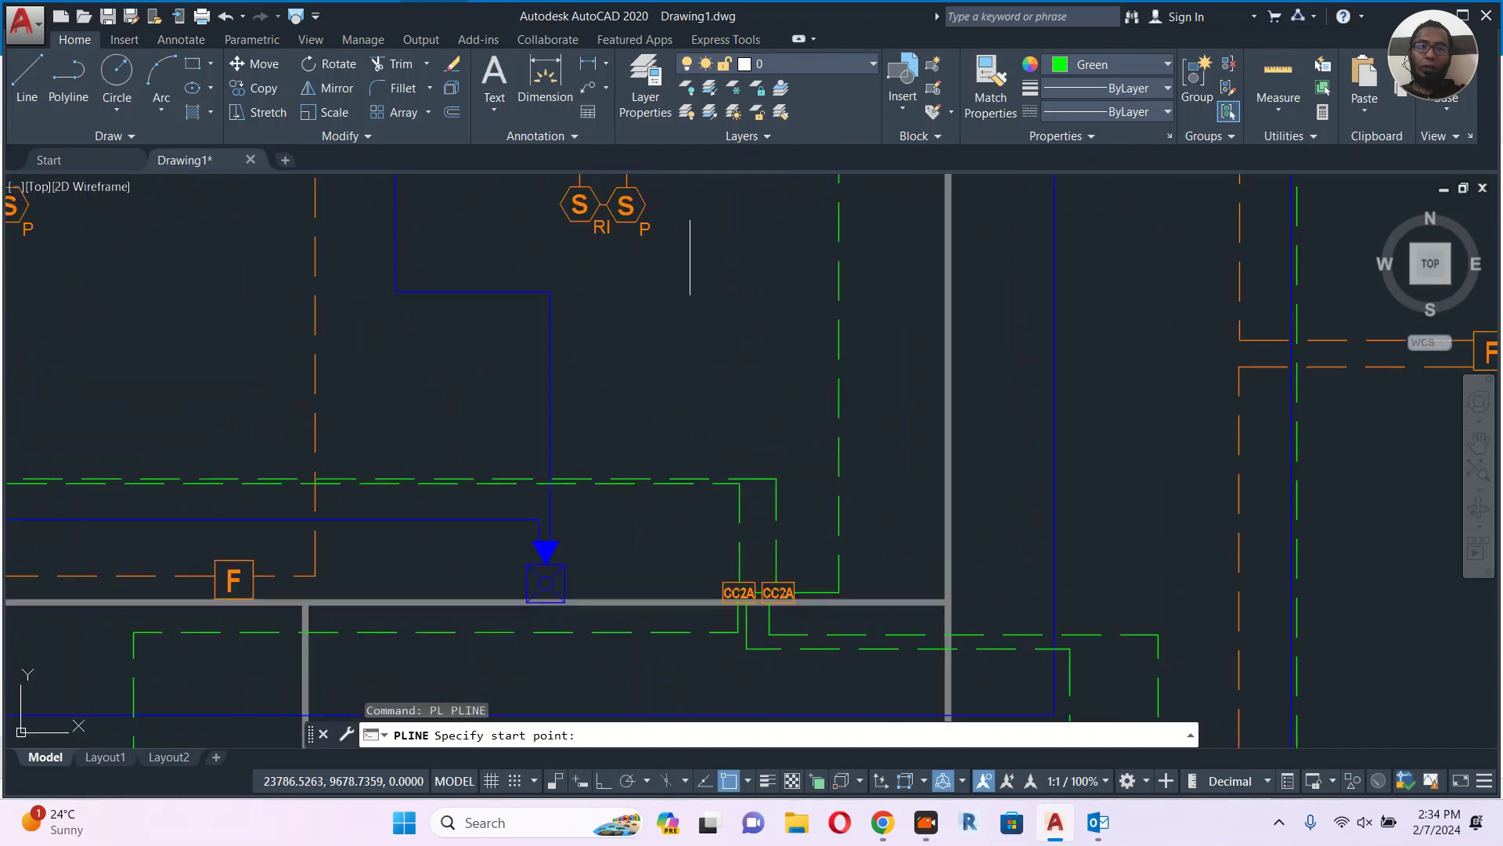
left_click(646, 205)
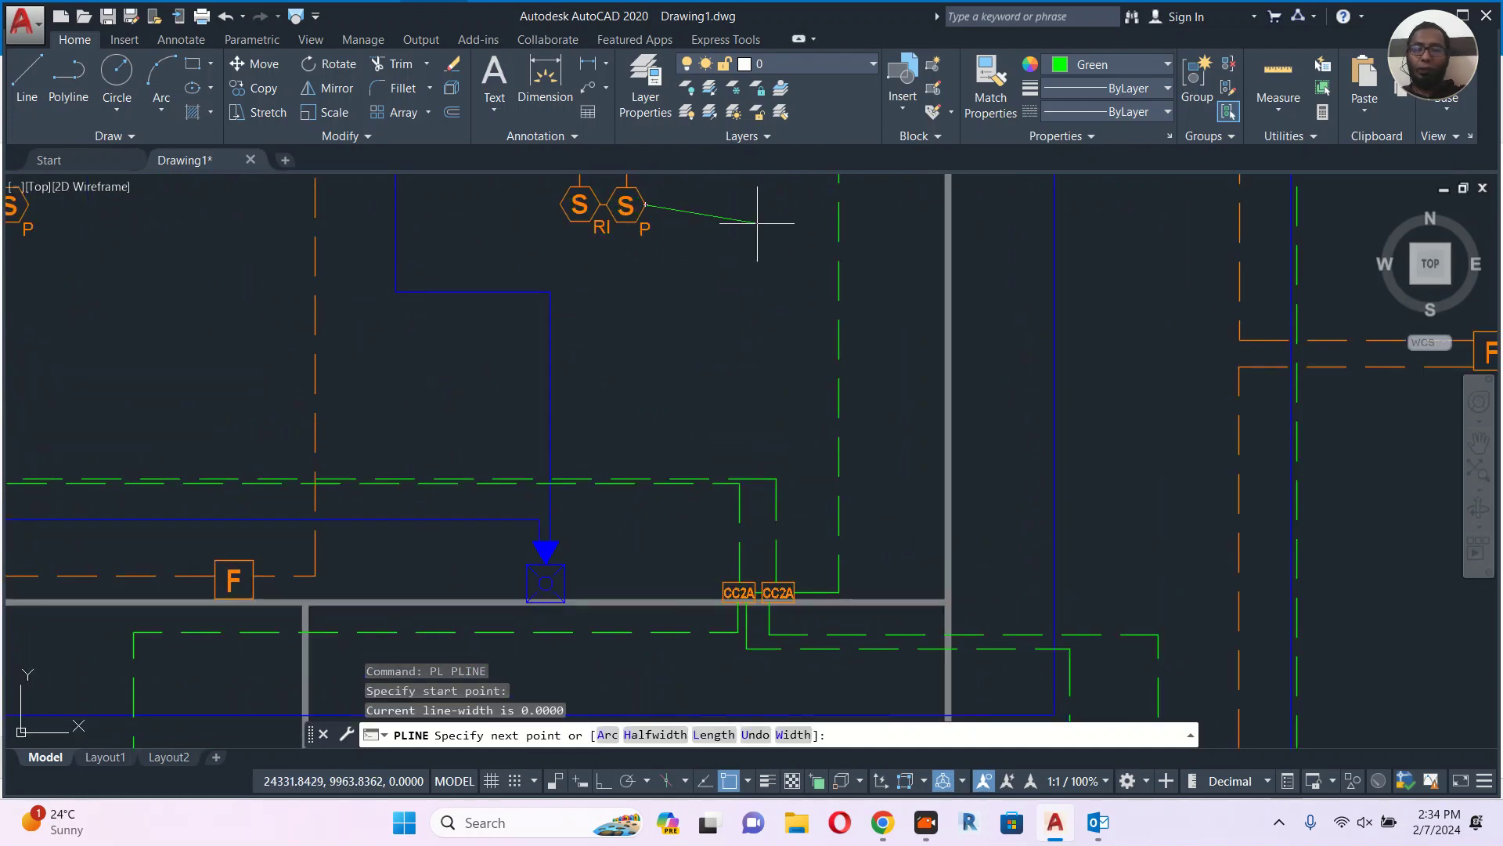
left_click(612, 781)
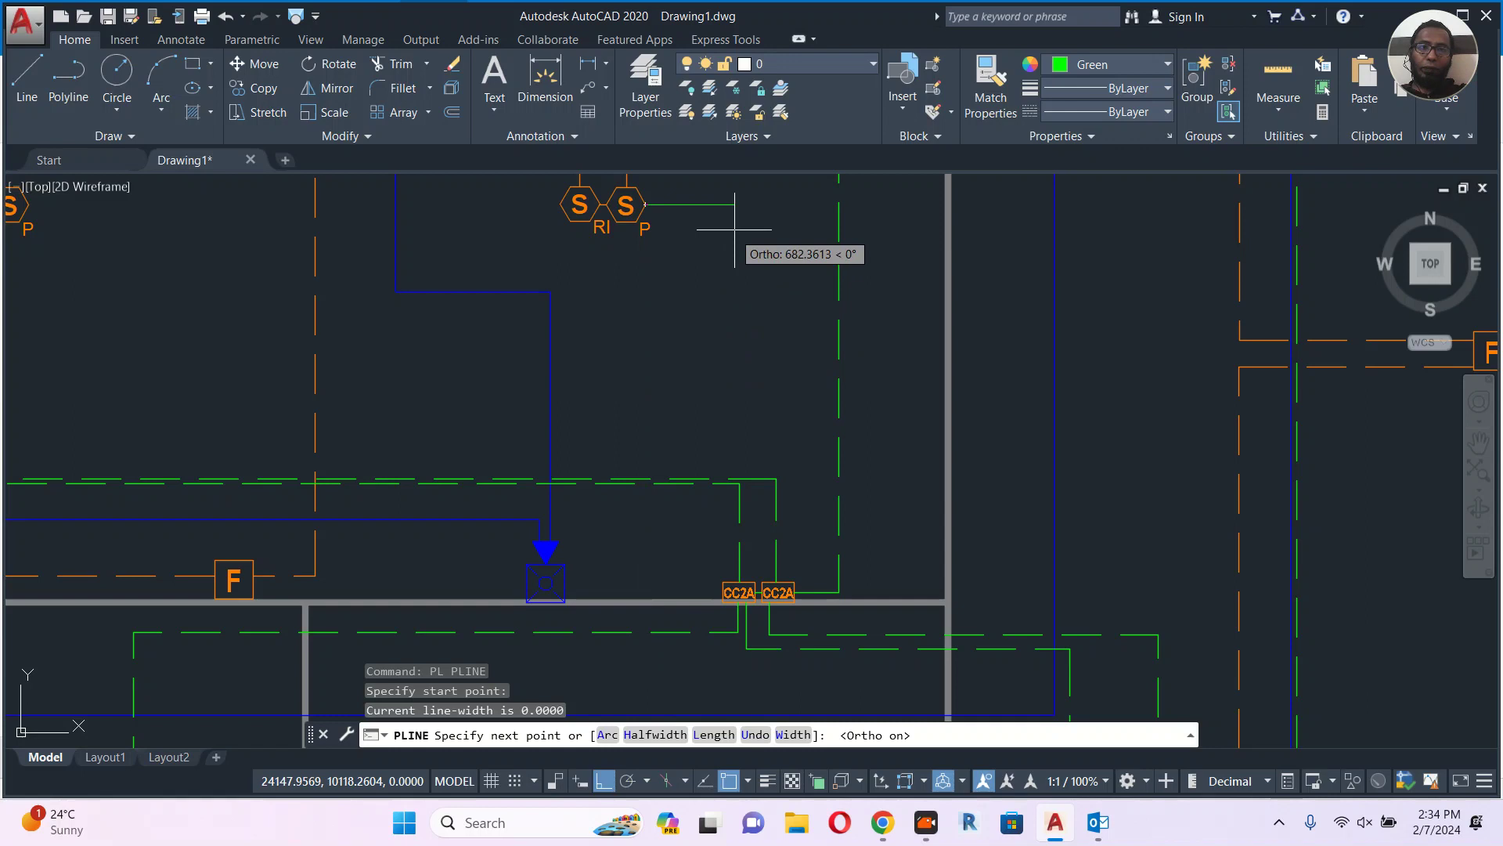
left_click(690, 205)
middle_click_drag(675, 480, 690, 231)
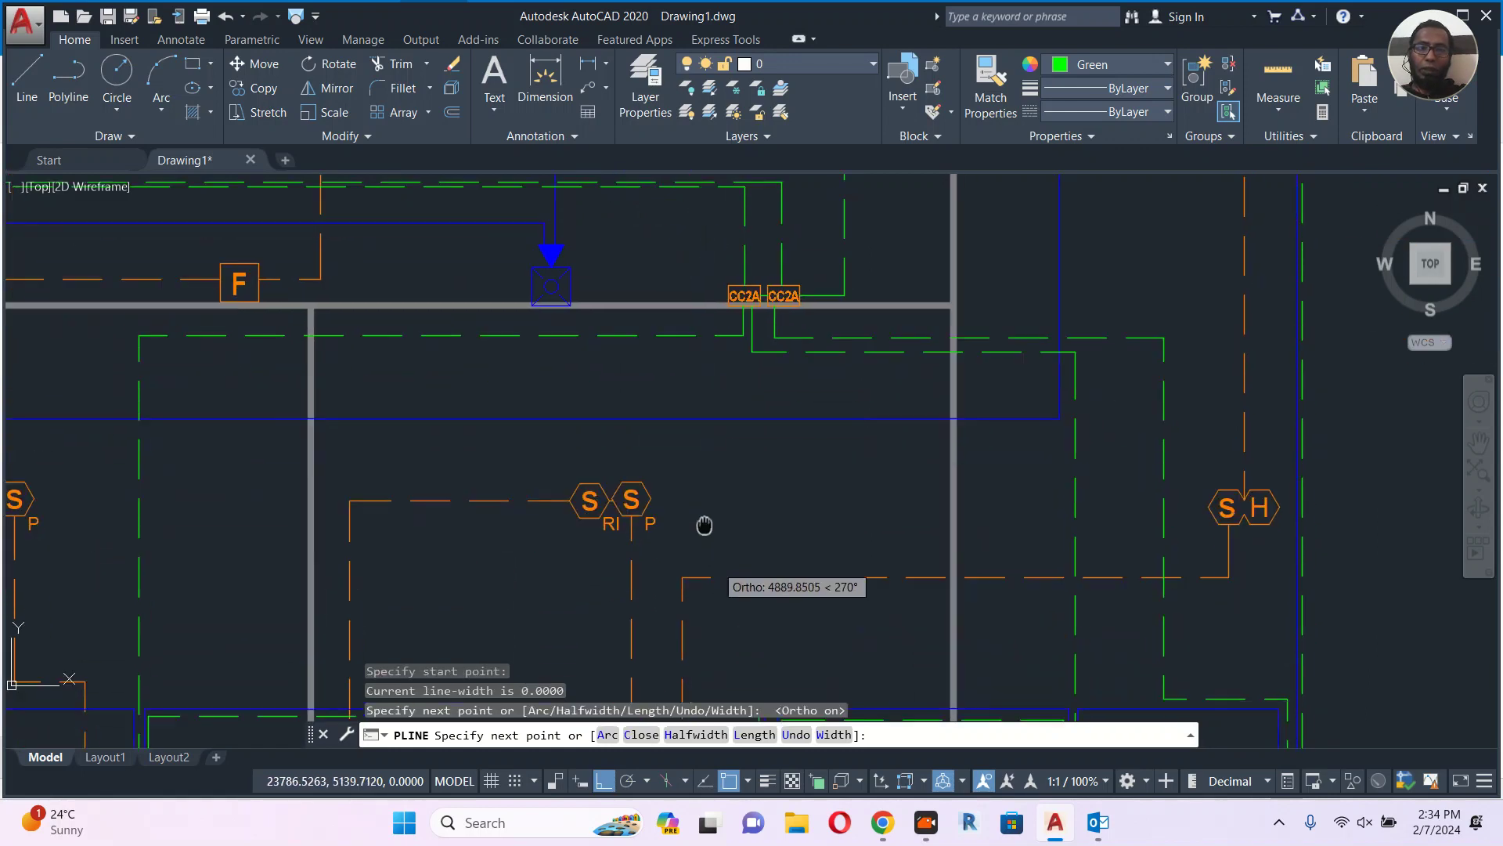
middle_click_drag(705, 548, 690, 291)
scroll(728, 620, "up", 4)
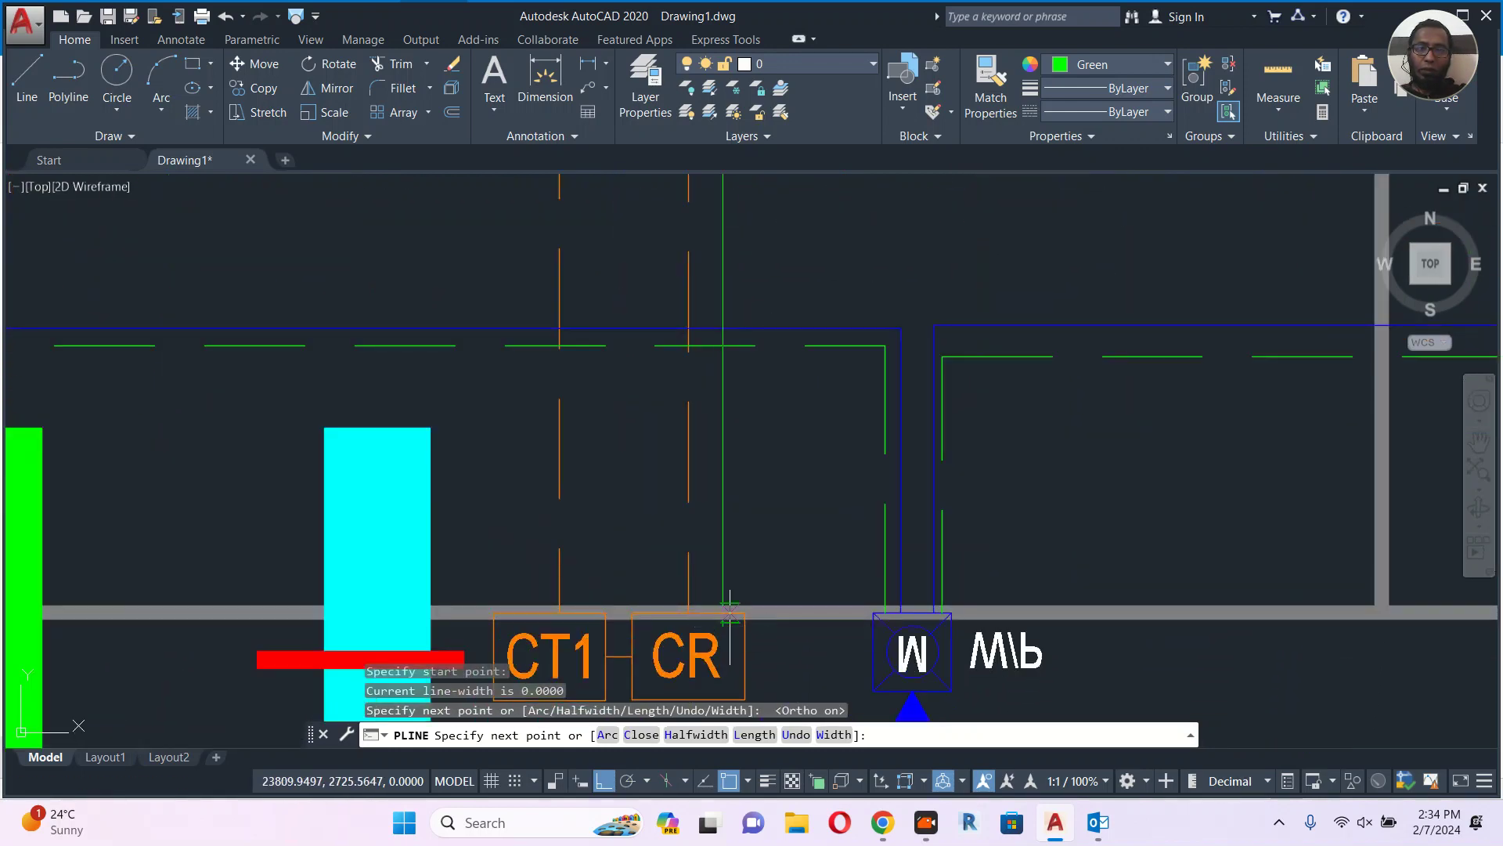
left_click(724, 610)
key("Escape")
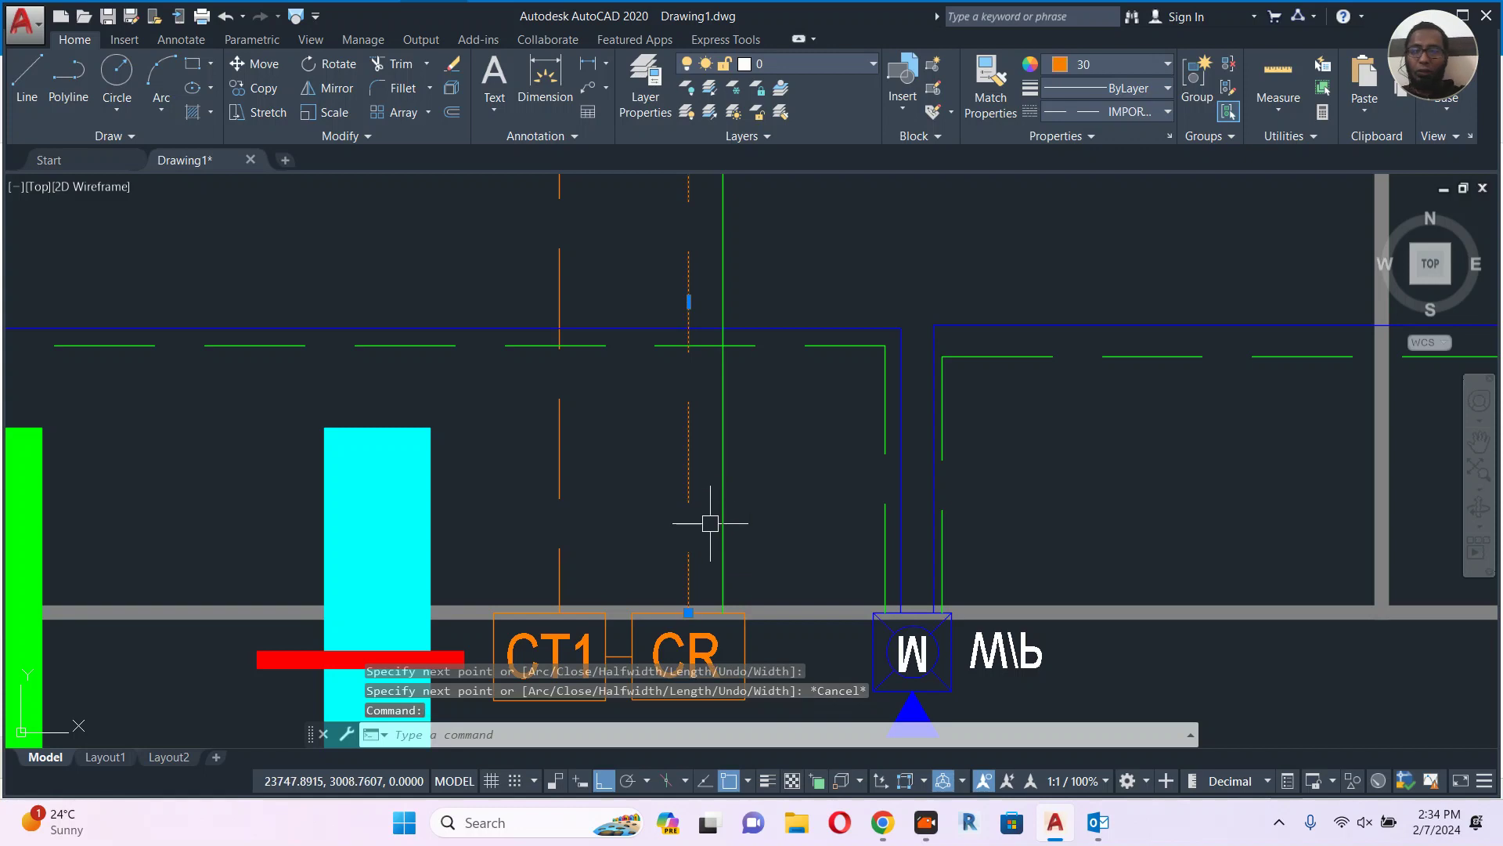
Match the new green polyline's properties to the orange dashed line above the CR device.
type("MA")
key("Return")
left_click(728, 492)
key("Escape")
Erase the orange lines linking the lower SH detector to the CR device and the upper SH detector to the S (P) detector.
left_click(697, 474)
left_click(655, 487)
scroll(717, 544, "down", 5)
scroll(717, 544, "down", 5)
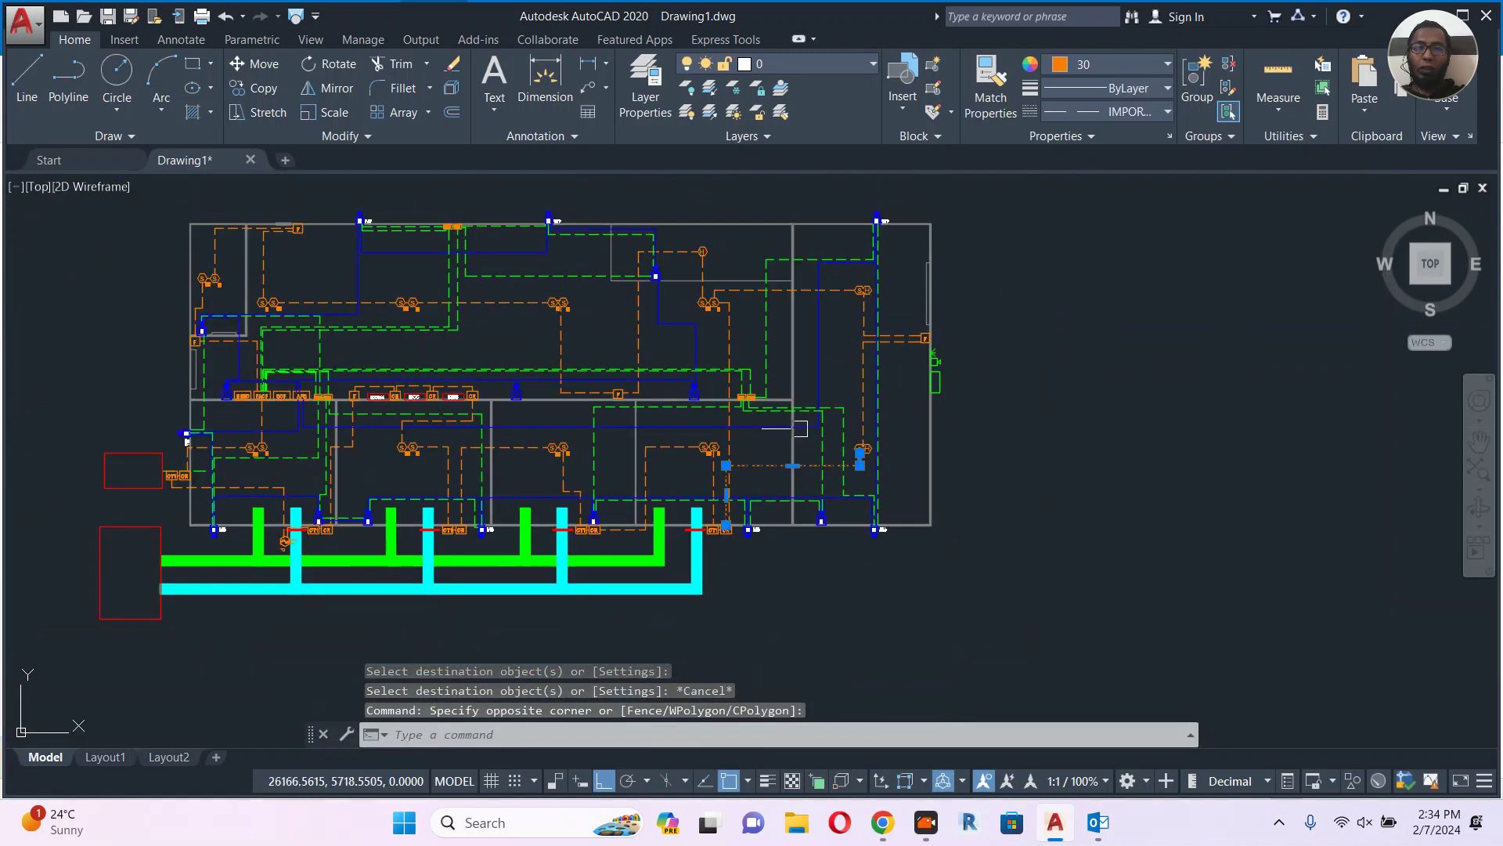
scroll(792, 452, "up", 5)
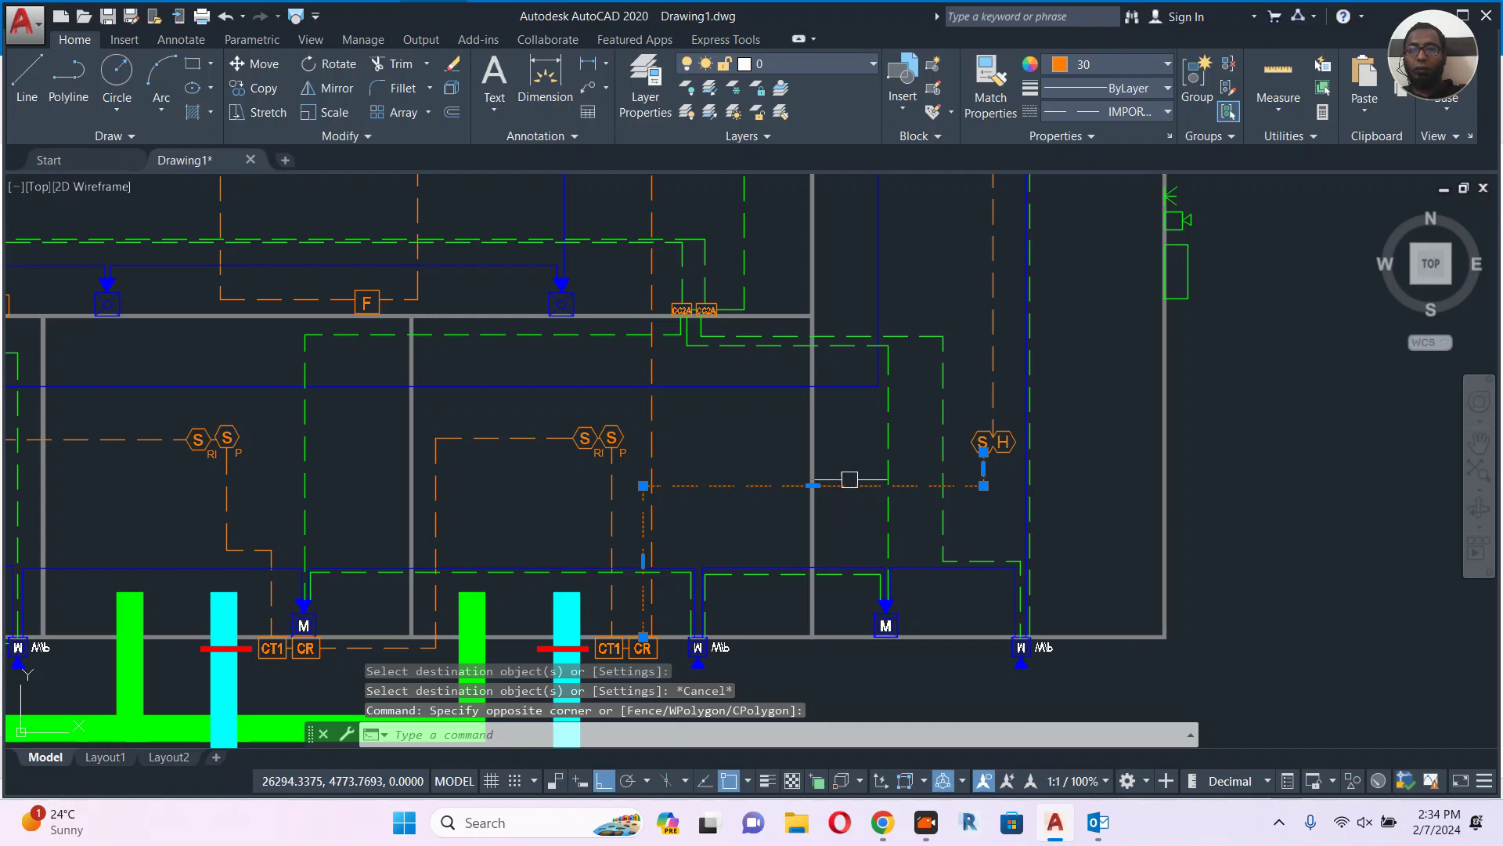
key("Delete")
middle_click_drag(906, 409, 930, 662)
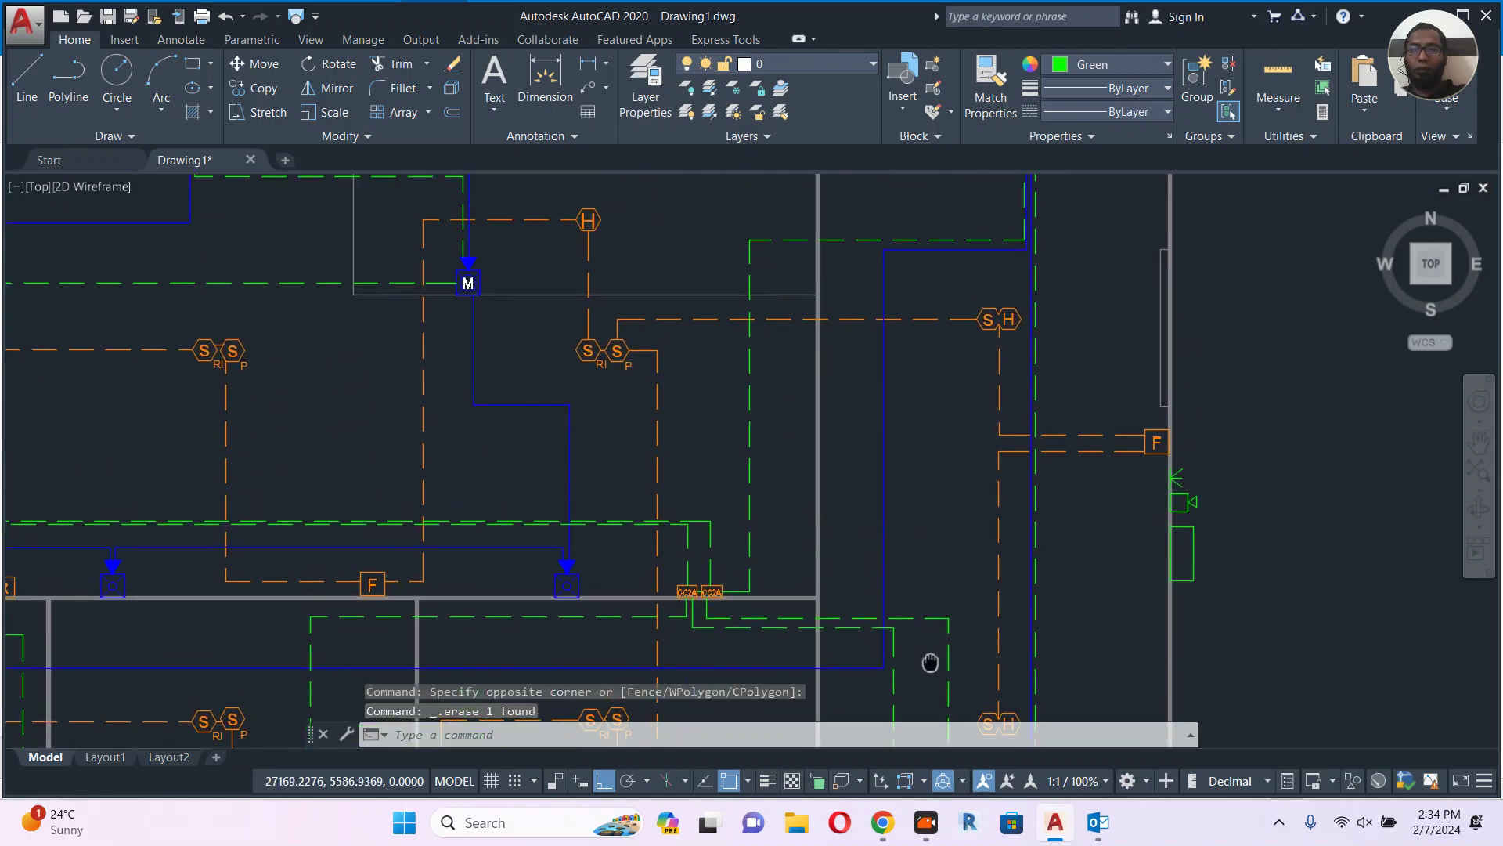
left_click(843, 324)
key("Delete")
middle_click_drag(951, 412, 837, 410)
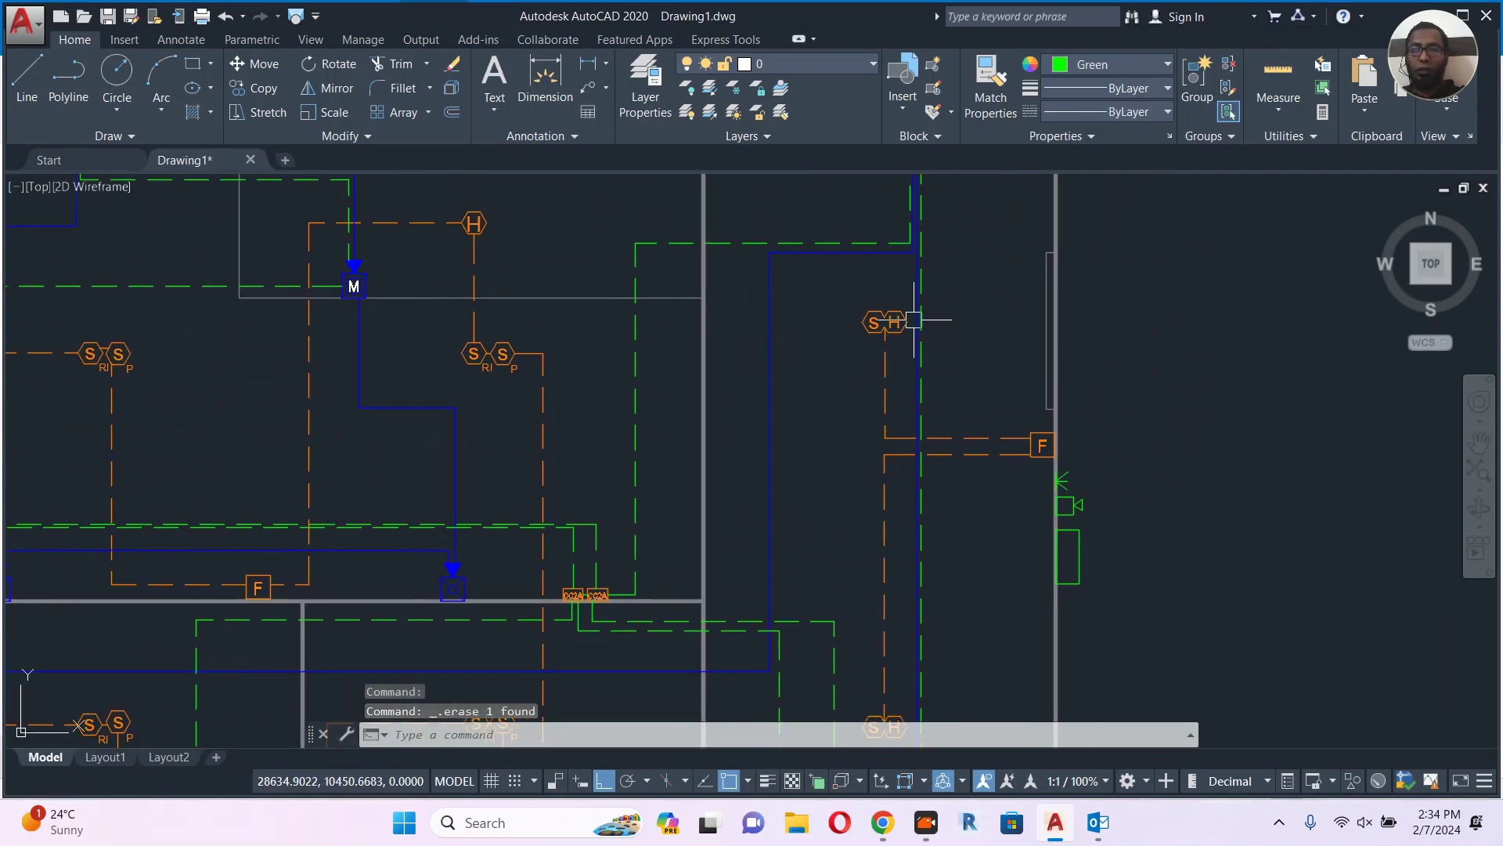
key("Escape")
Draw a horizontal polyline from the H side of the upper SH detector towards the far-right wall.
type("pl")
key("Return")
scroll(913, 321, "up", 4)
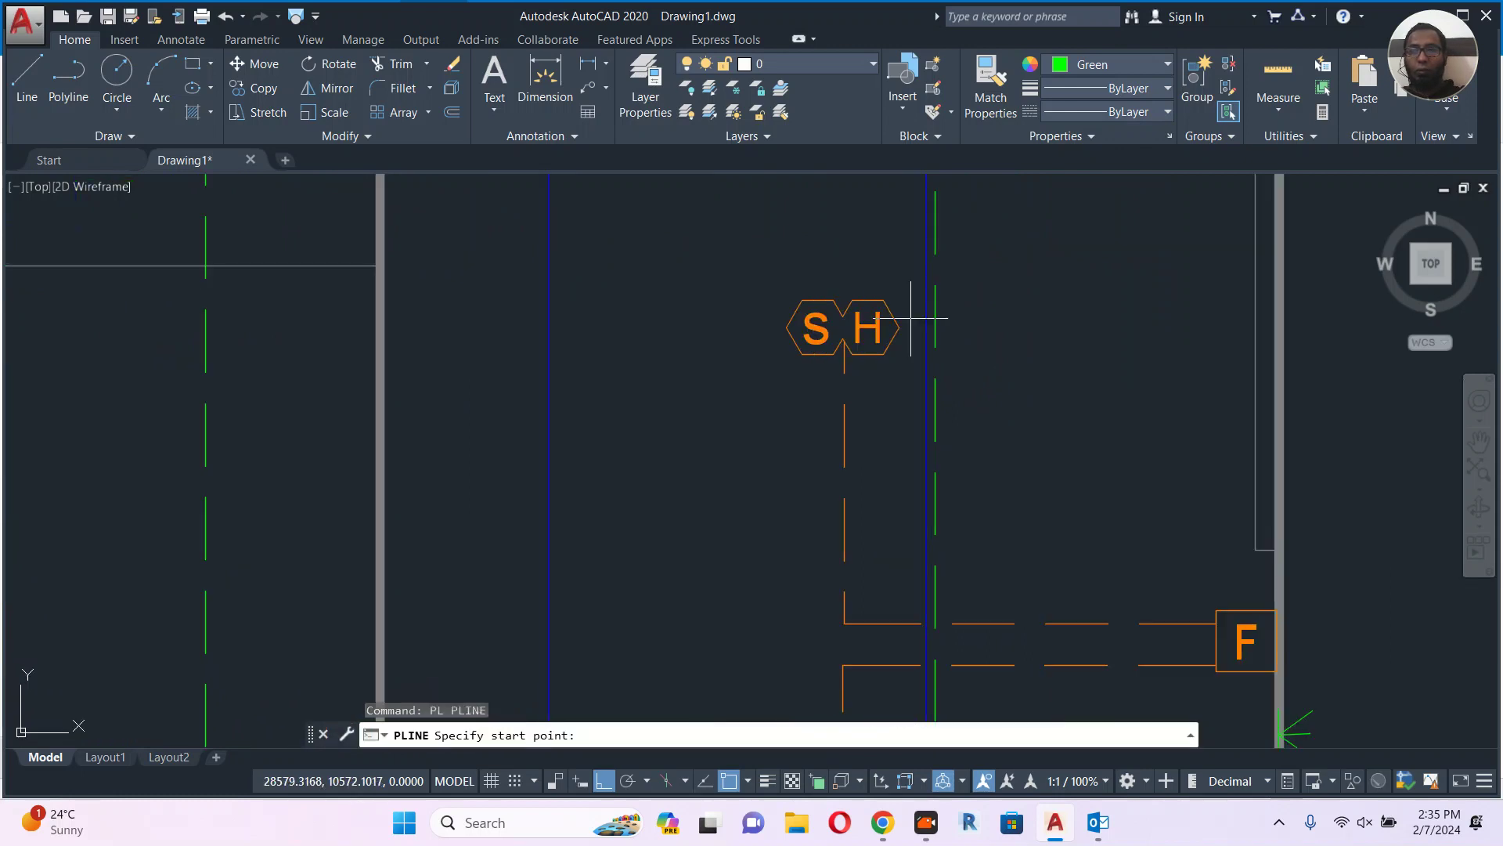
left_click(891, 315)
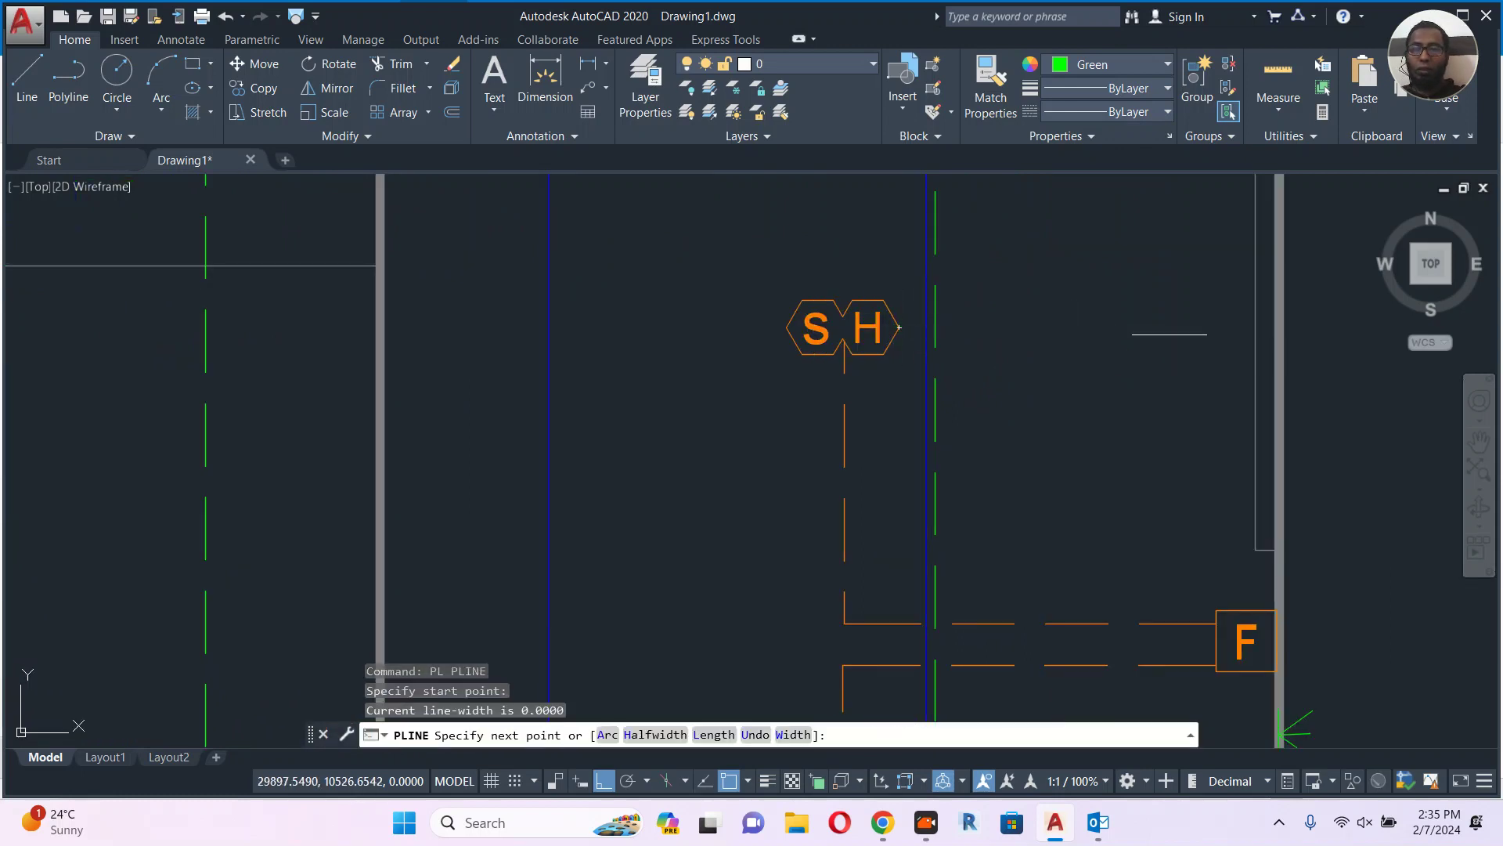
left_click(1168, 326)
middle_click_drag(1159, 674, 1096, 462)
mouse_move(1088, 527)
middle_mouse_down()
mouse_move(1029, 345)
mouse_move(1020, 558)
middle_mouse_up()
scroll(1020, 557, "down", 7)
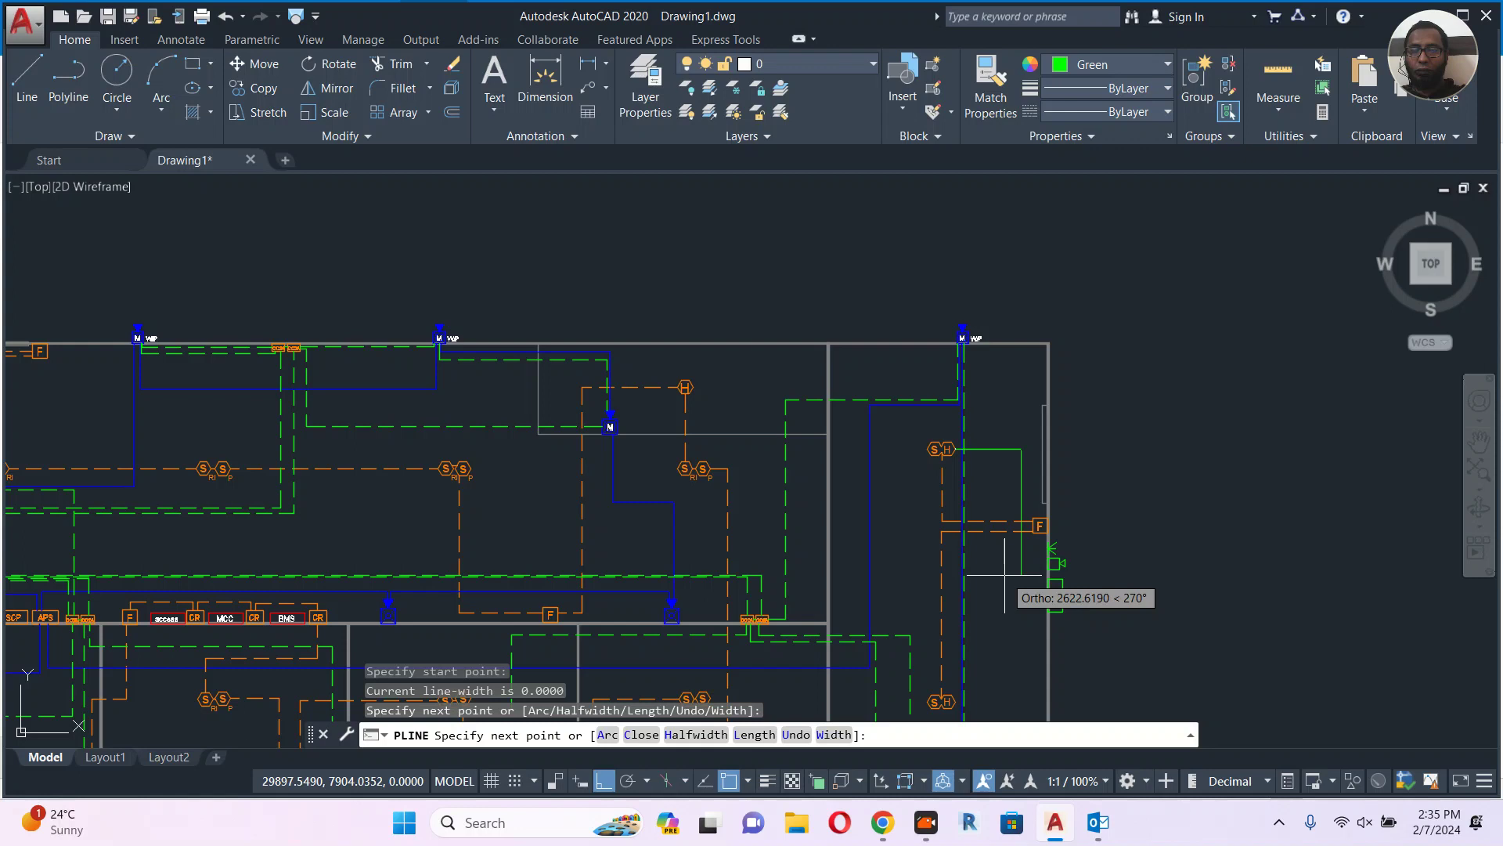
key("Escape")
Draw an L-shaped polyline from the upright rectangle on the far-right wall up to the underside of the F device.
scroll(1025, 580, "up", 4)
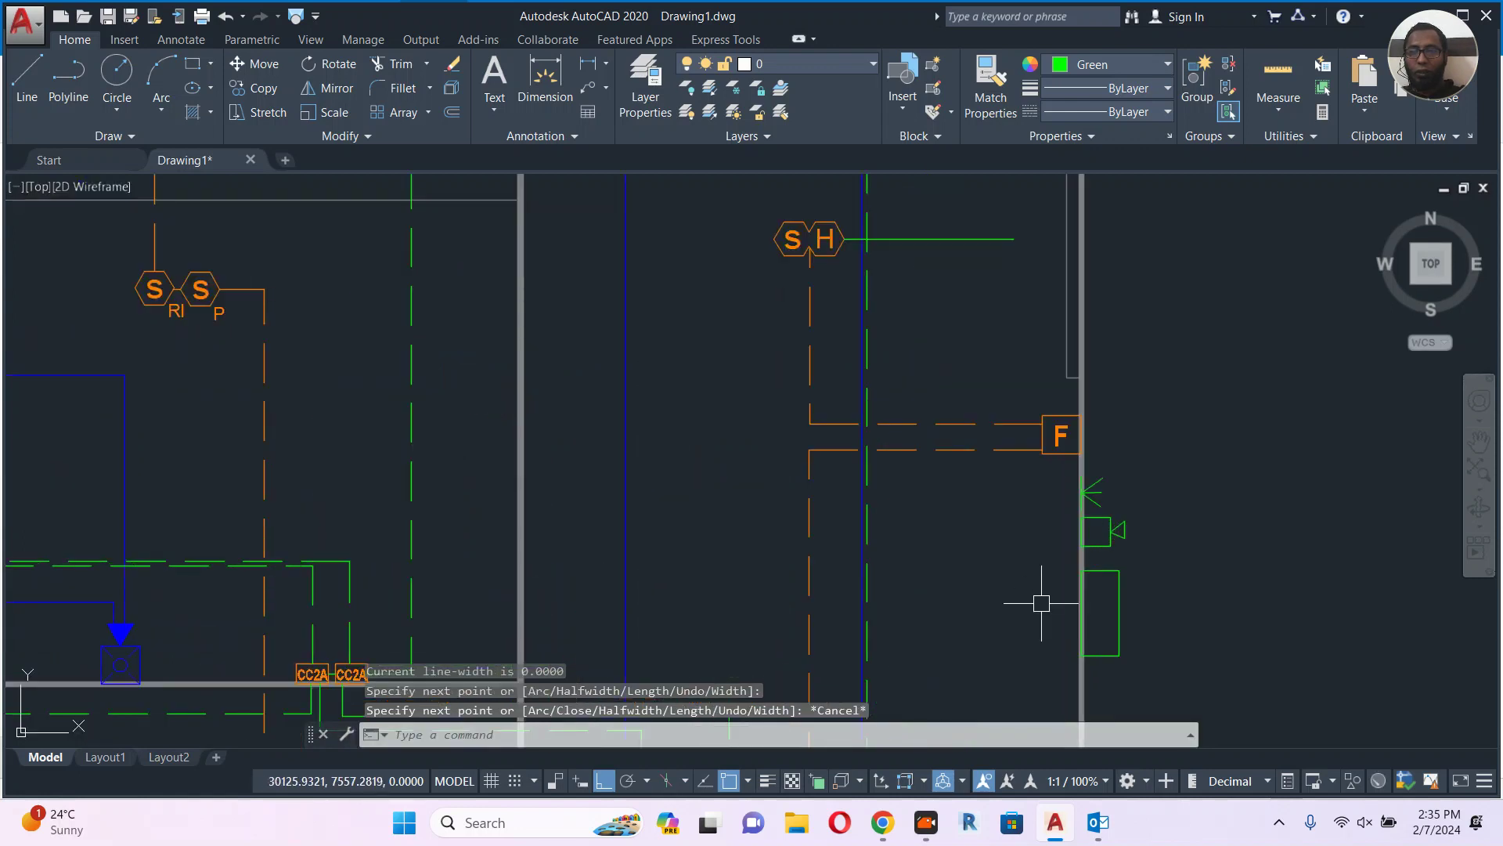
type("pl")
key("Return")
left_click(1079, 596)
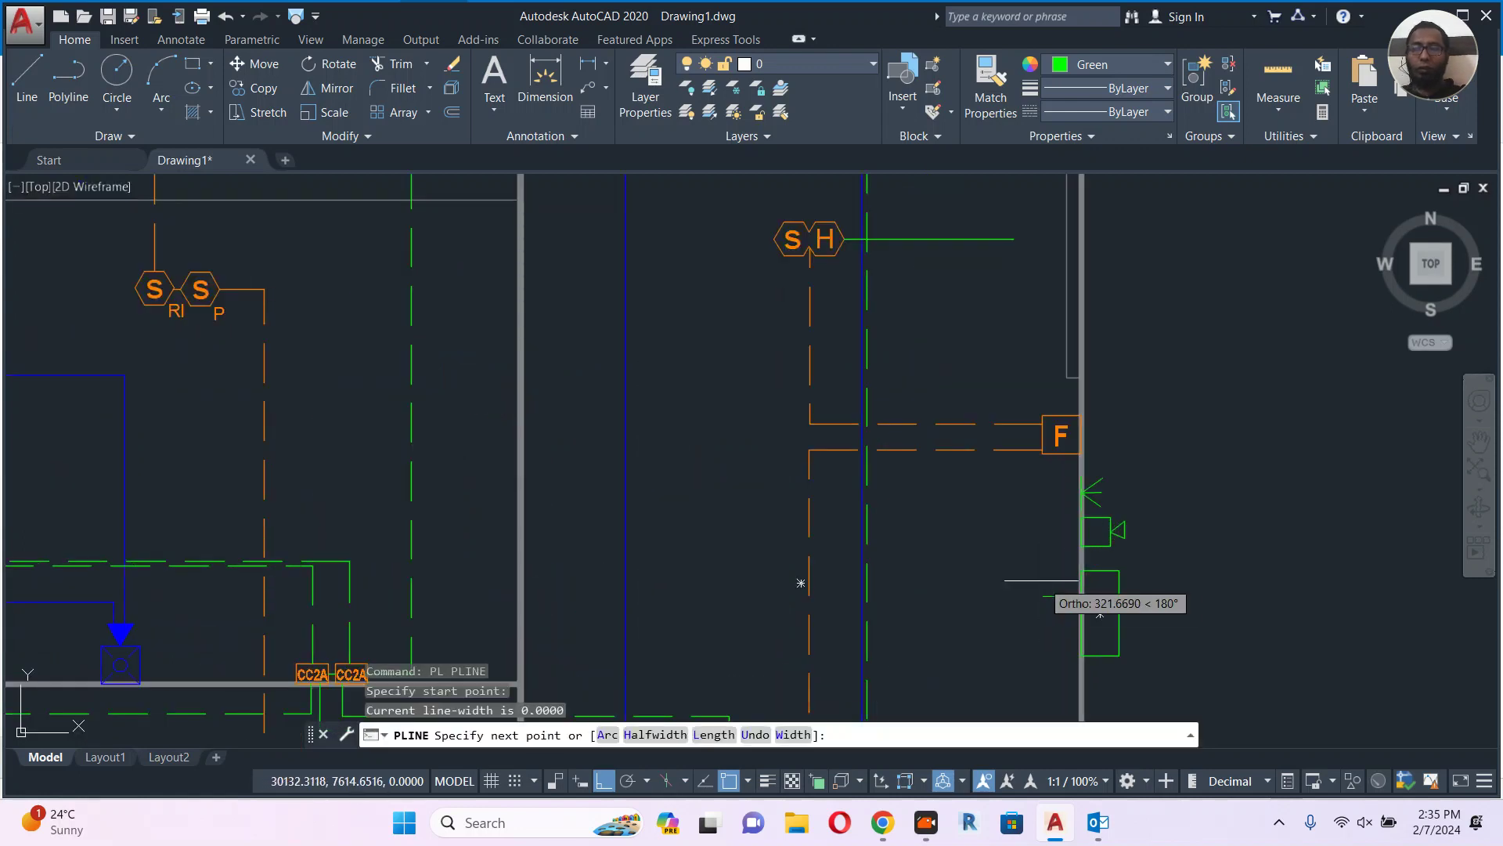
left_click(1055, 575)
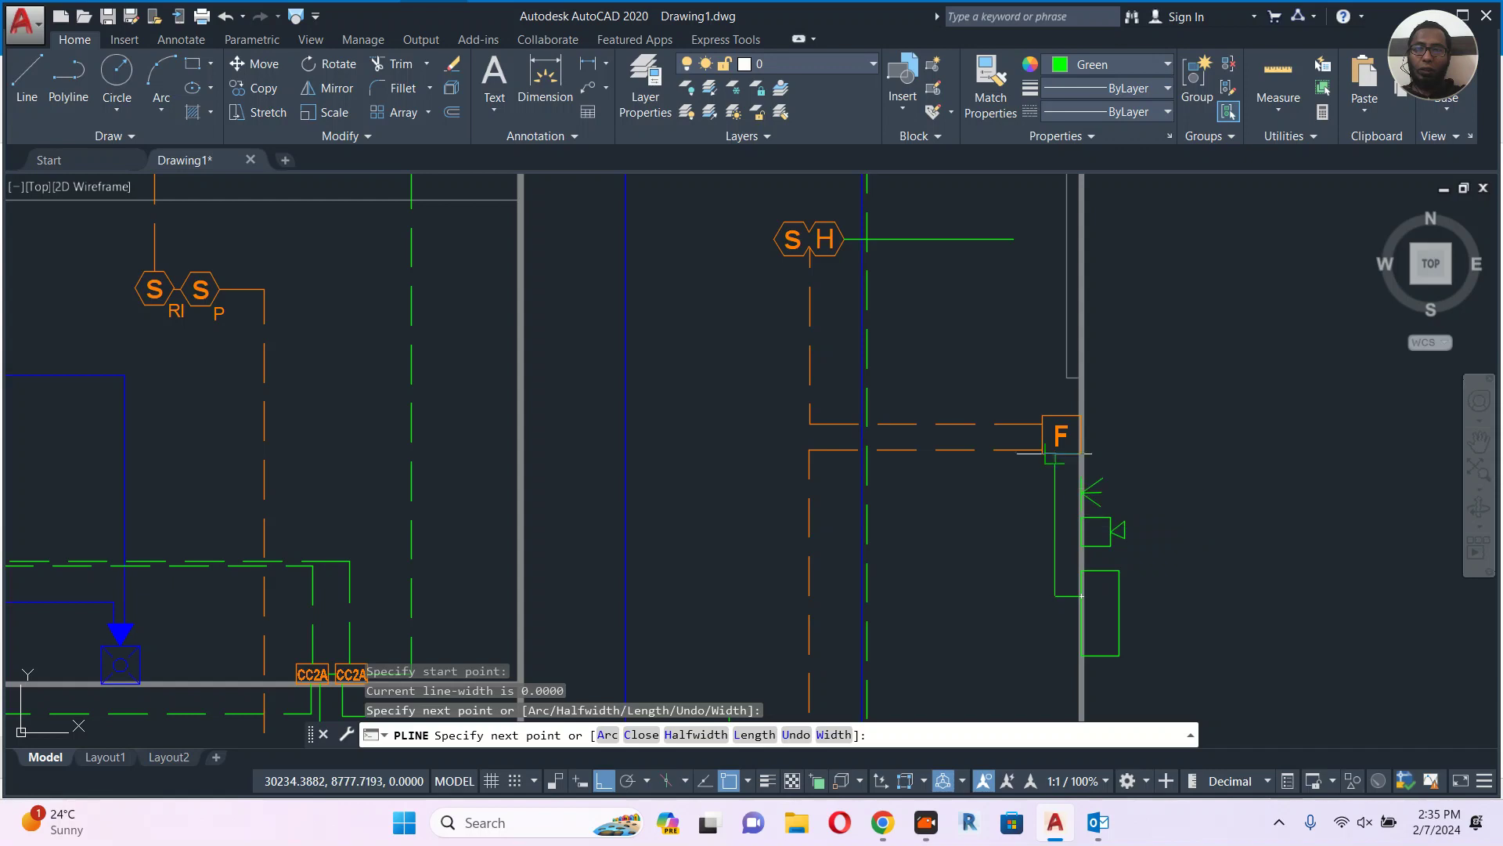
left_click(1054, 455)
key("Escape")
Draw a polyline from the S side of the upper SH detector down to the S side of the lower SH detector.
key("Return")
left_click(773, 239)
left_click(733, 239)
mouse_move(757, 408)
middle_mouse_down()
mouse_move(742, 349)
mouse_move(759, 139)
middle_mouse_up()
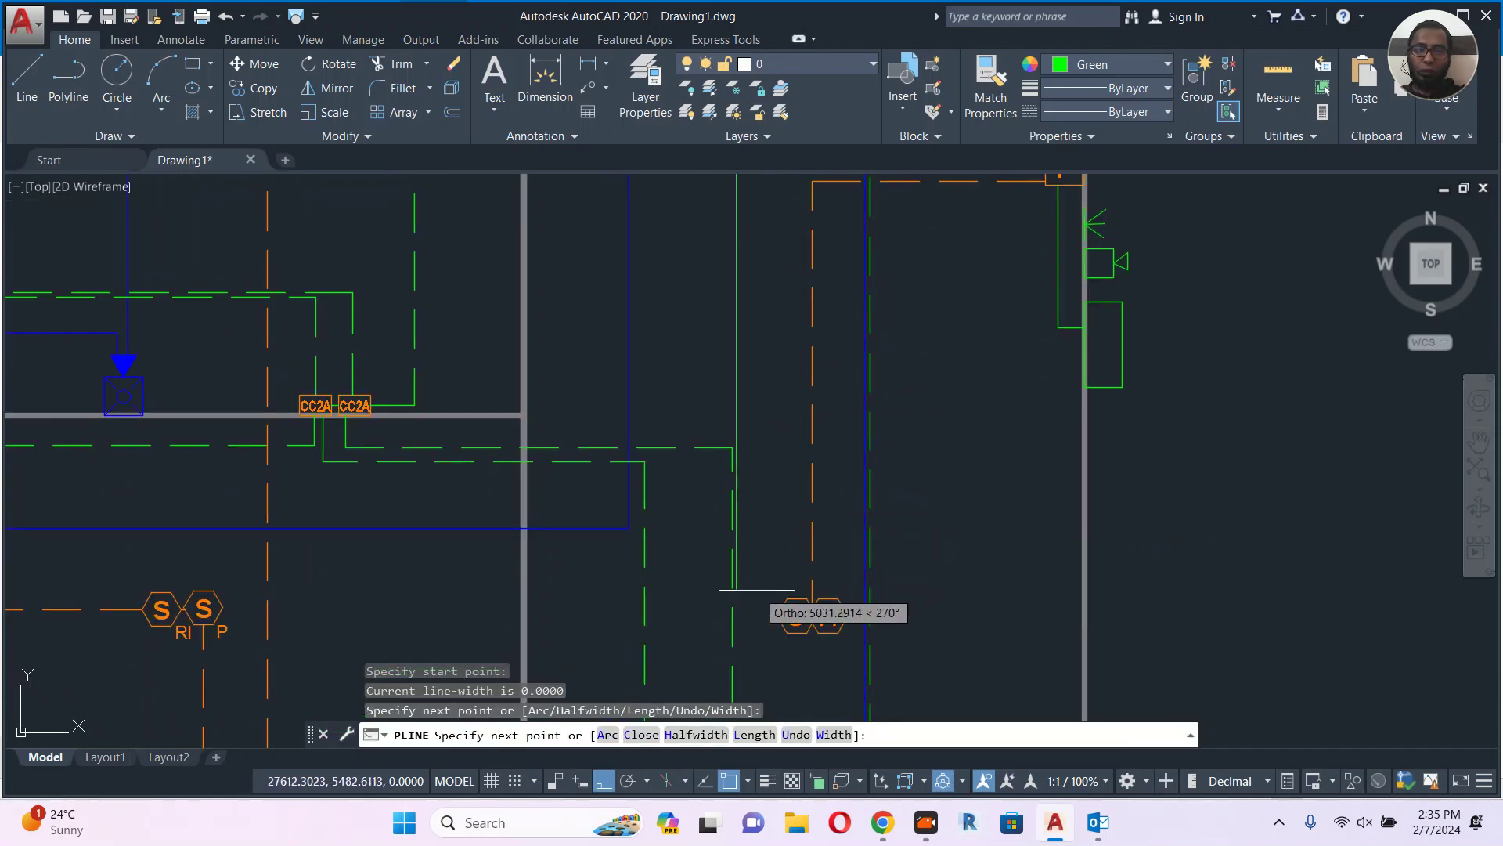
scroll(756, 589, "up", 5)
left_click(806, 627)
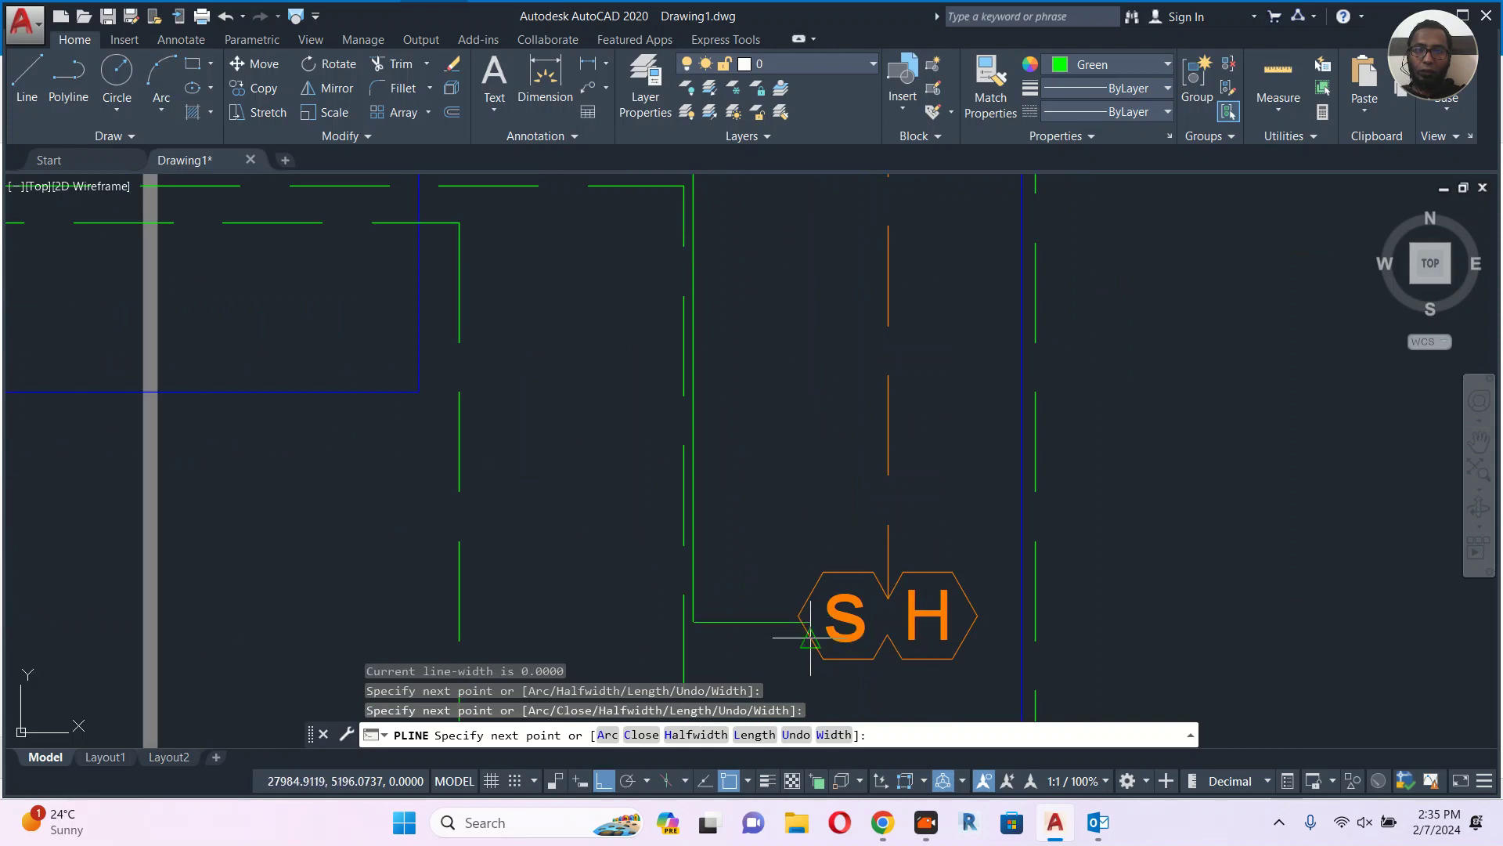
scroll(806, 627, "up", 4)
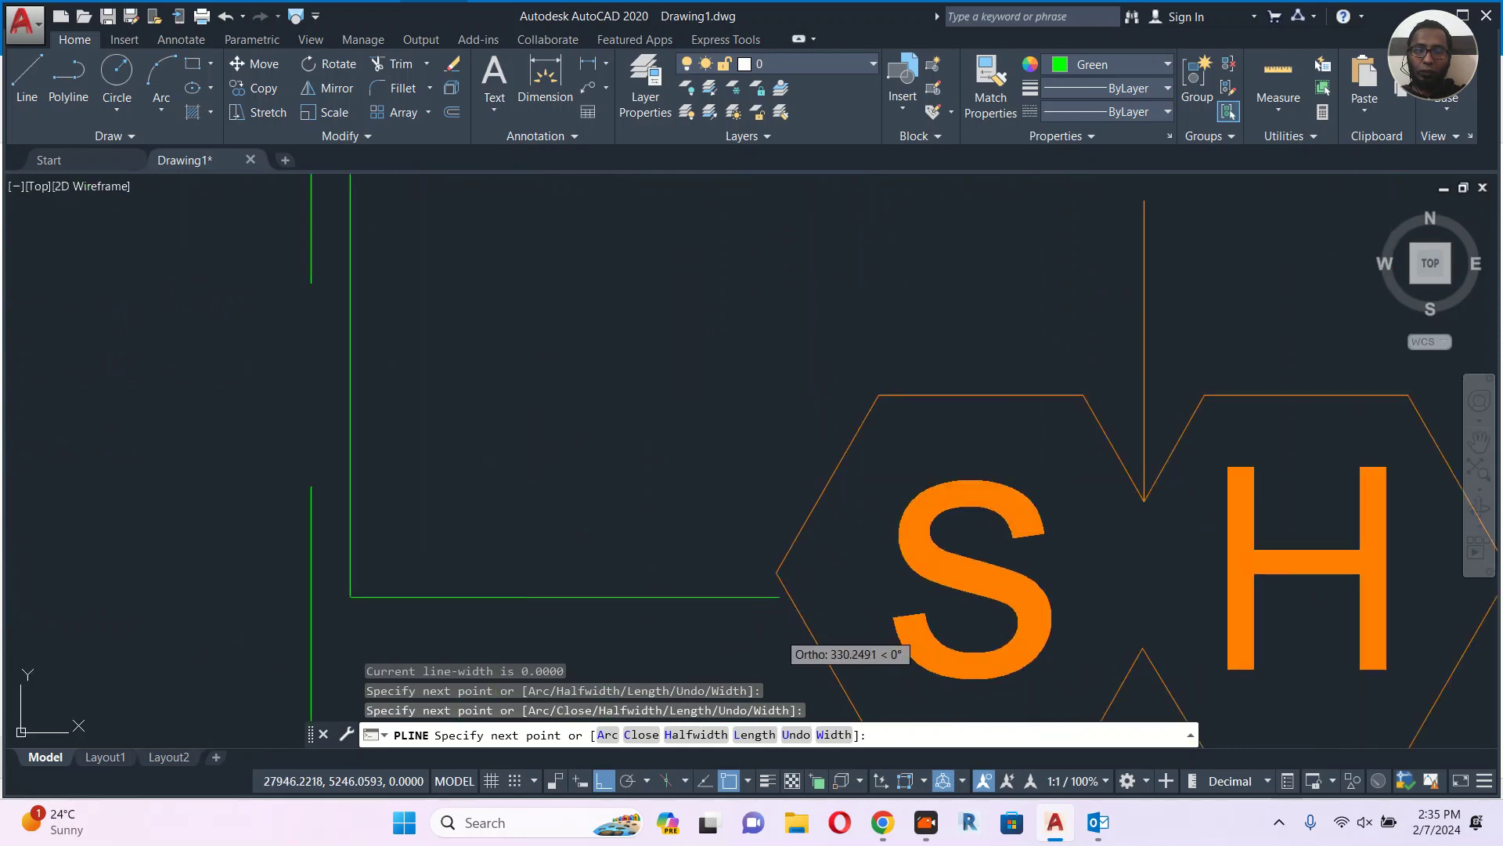
left_click(795, 619)
scroll(799, 619, "down", 5)
key("Escape")
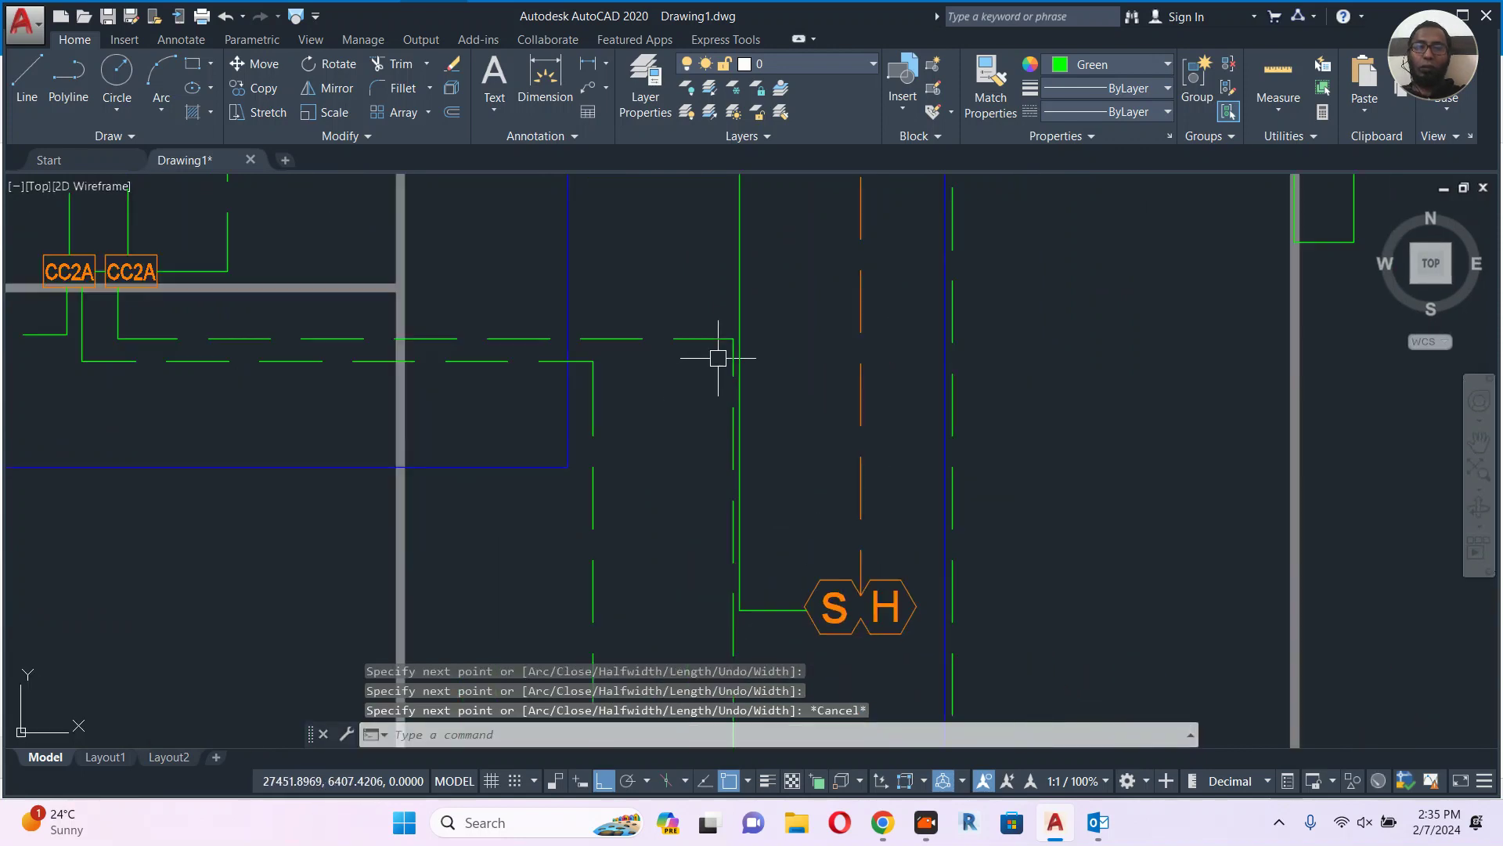
Move the vertical segment of the new SH-to-SH polyline away from the adjacent green dashed line, towards the detectors.
left_click(739, 256)
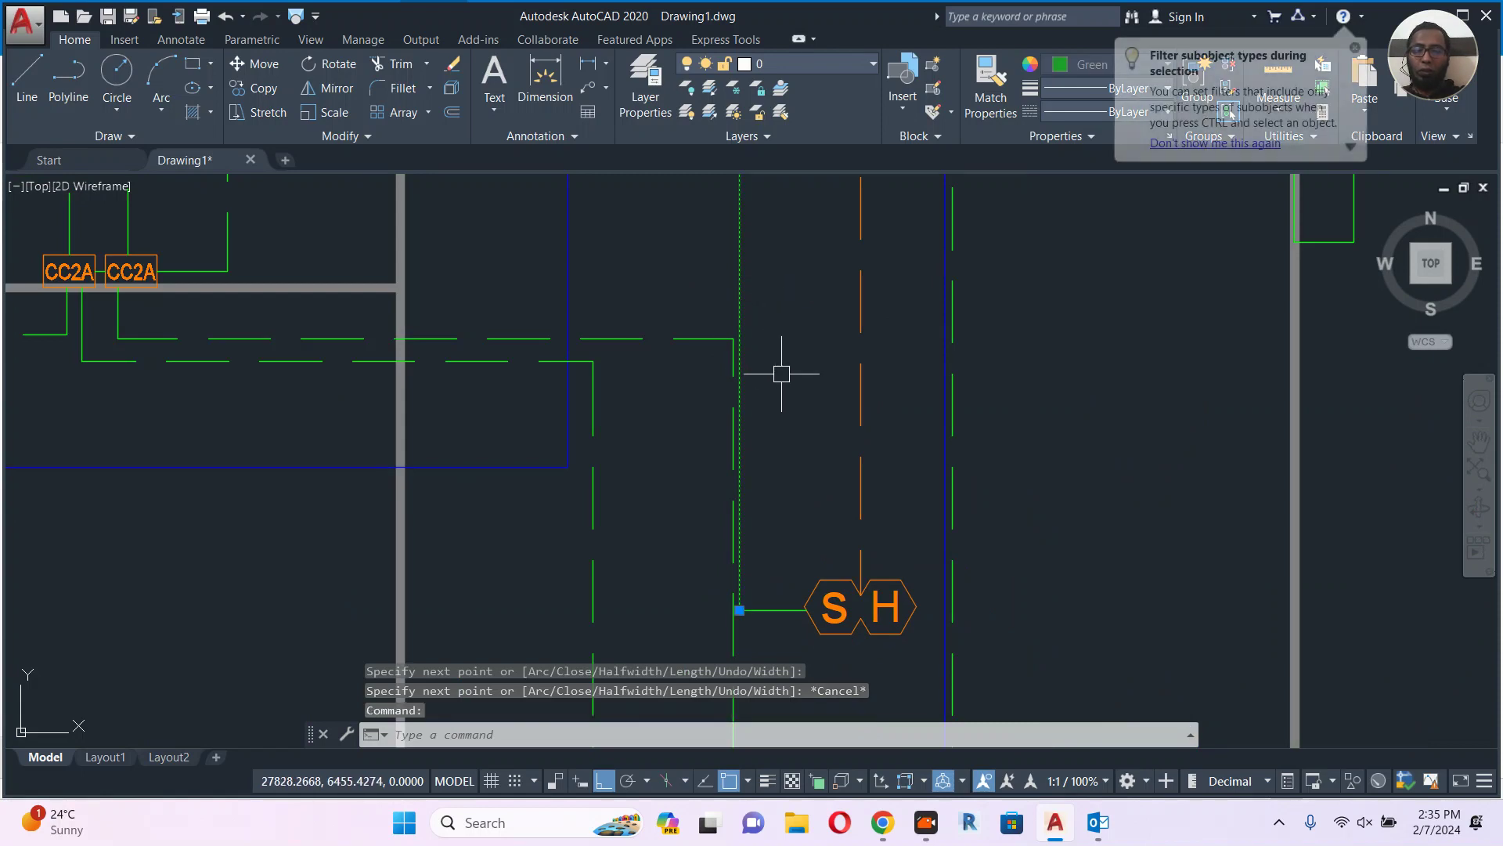
type("m")
key("Return")
left_click(799, 341)
scroll(832, 343, "down", 6)
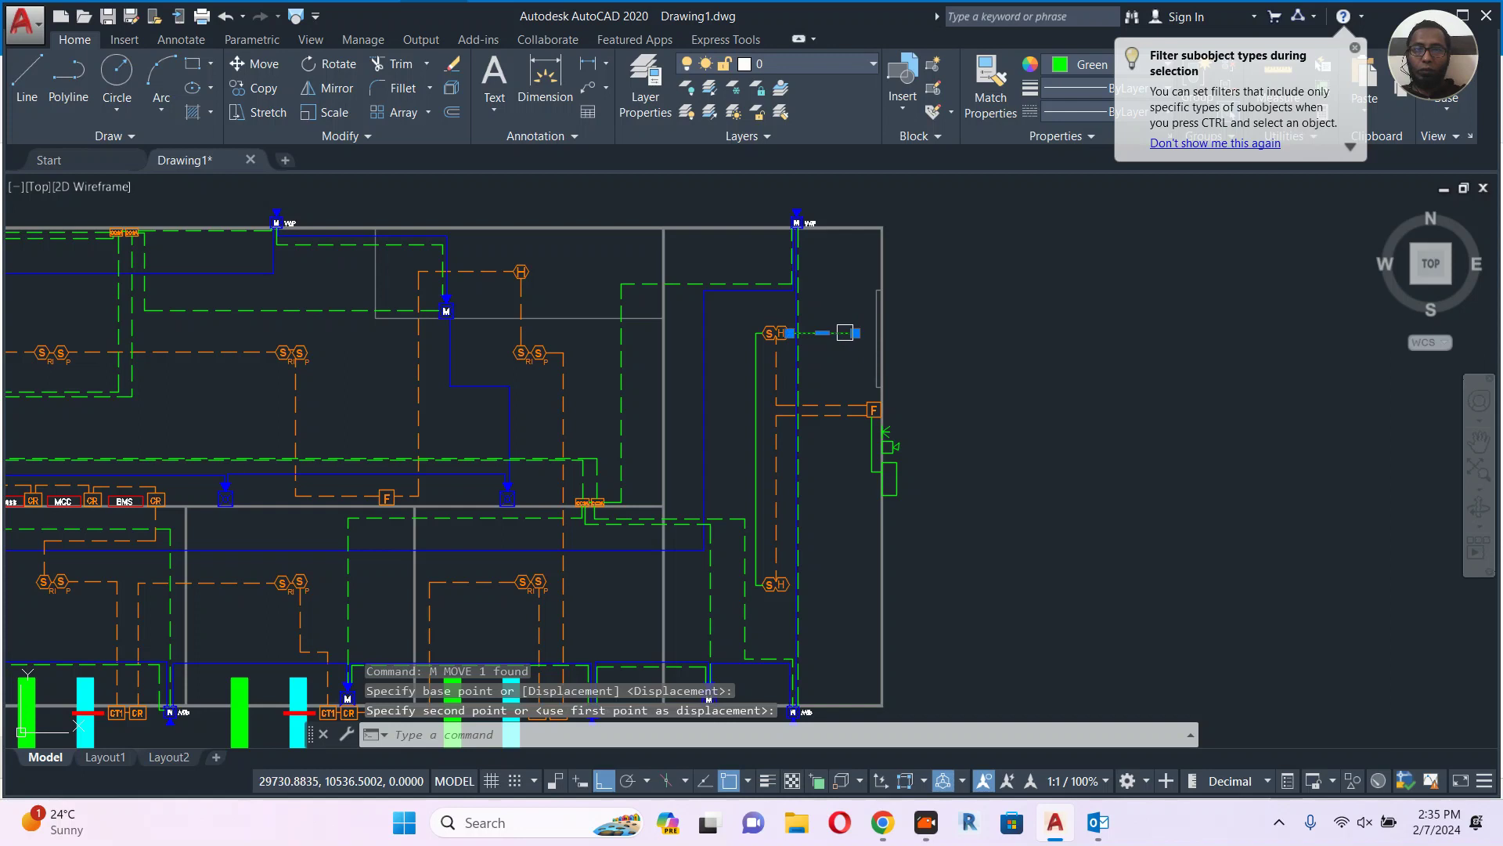
Erase the short horizontal green line extending from the H side of the upper SH detector.
left_click(845, 333)
left_click(833, 392)
type("e")
key("Return")
scroll(820, 451, "up", 5)
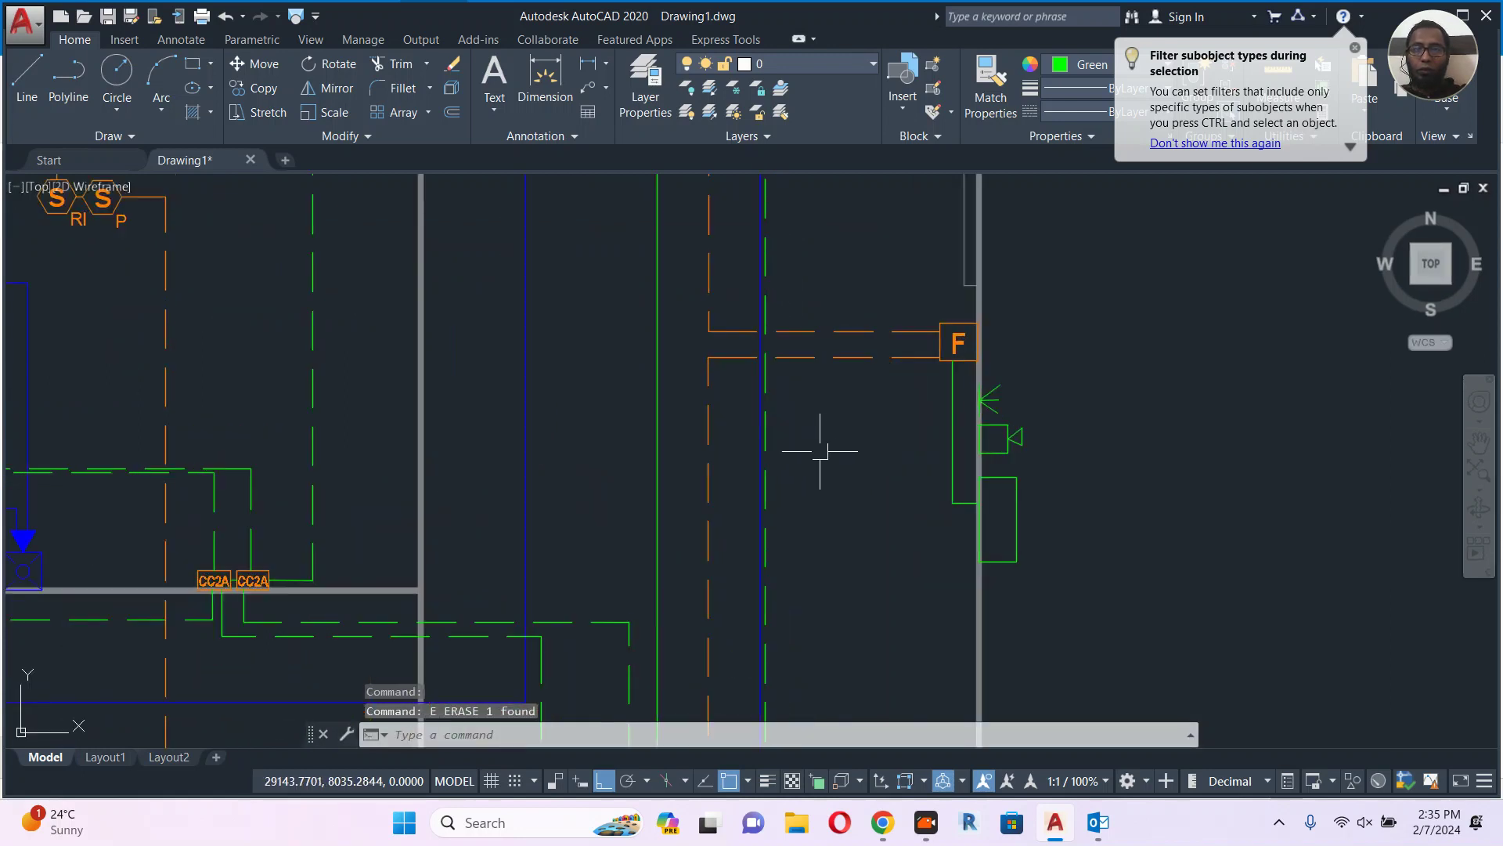
Shift the horizontal run of the lower SH detector's polyline off the F device and down to the upright rectangle, extending its end to the rectangle.
left_click(892, 357)
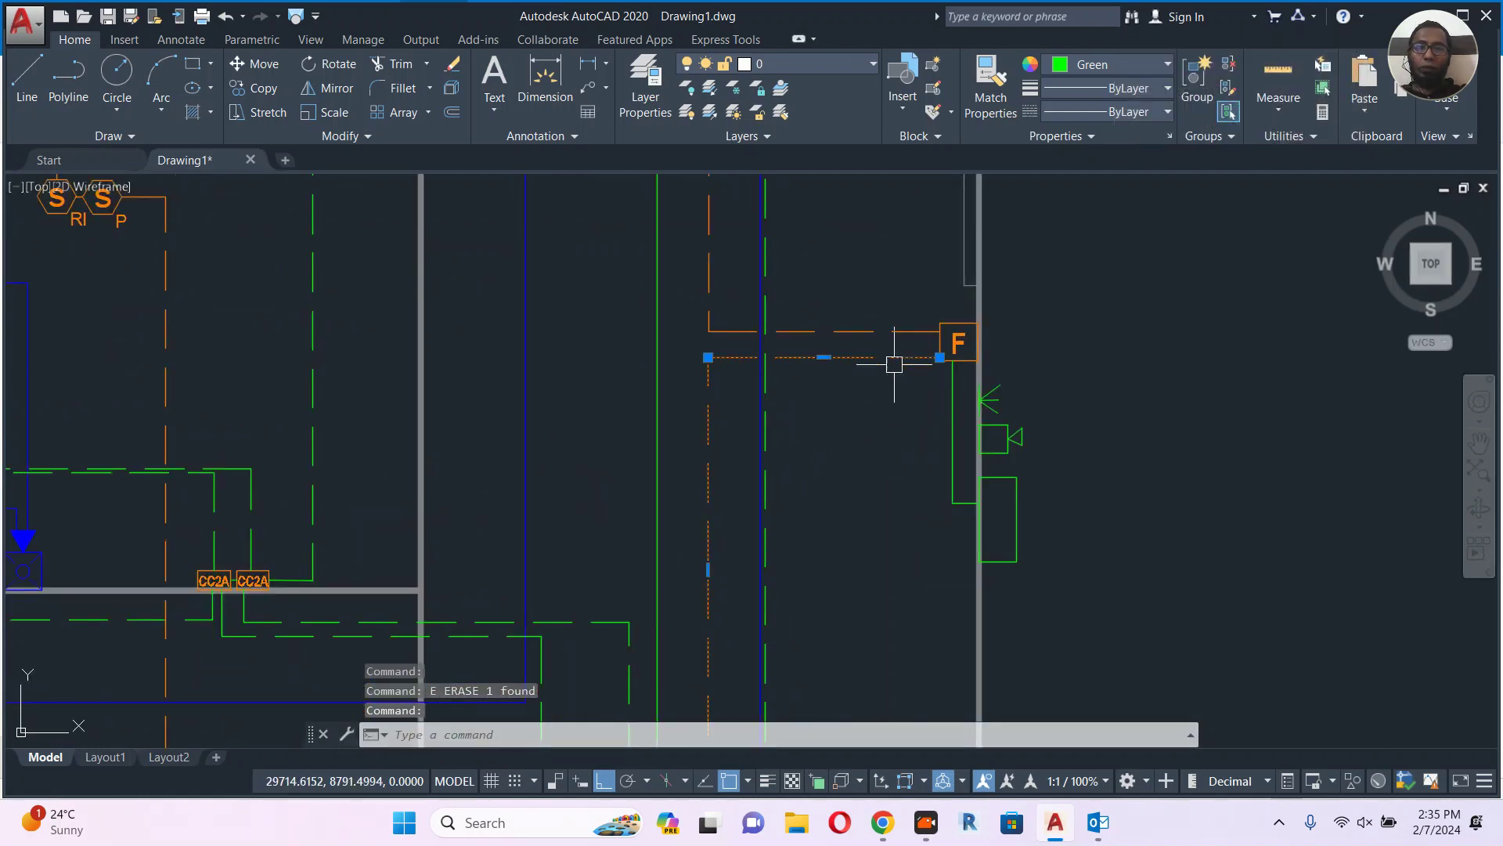
left_click(830, 357)
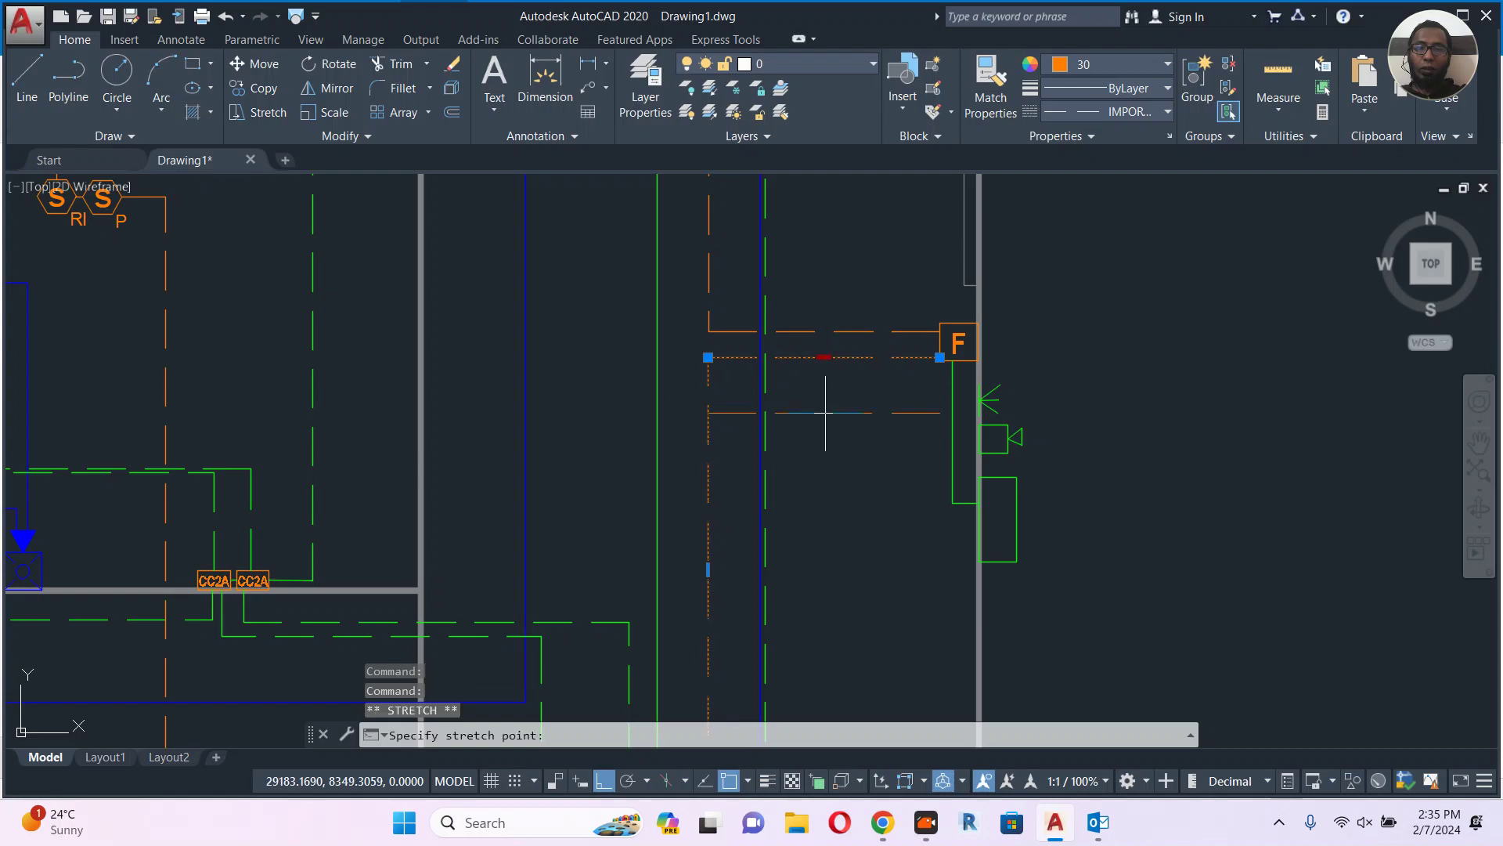
key("Escape")
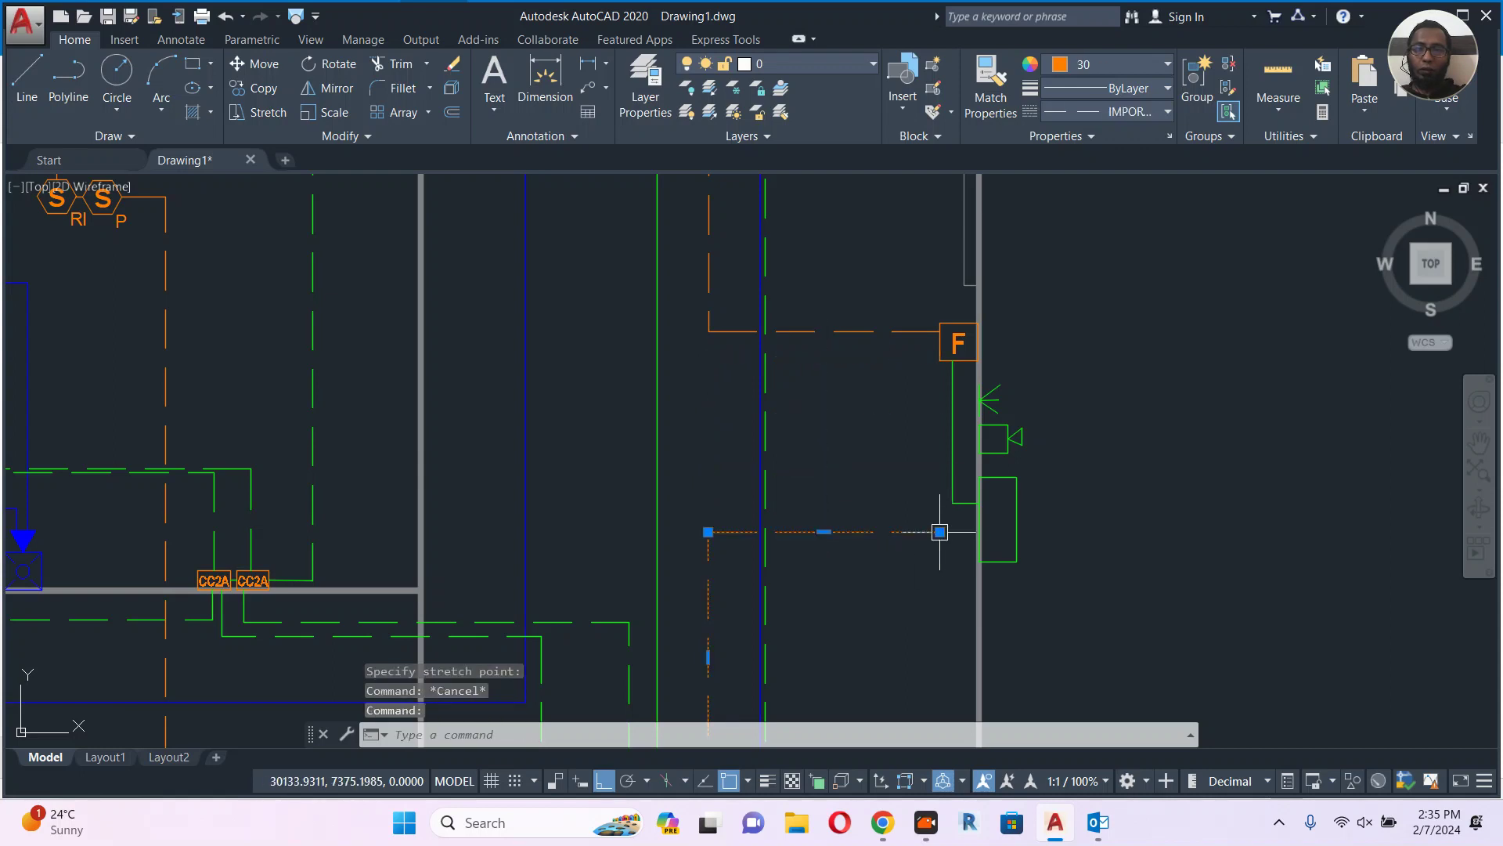
left_click(940, 532)
key("Escape")
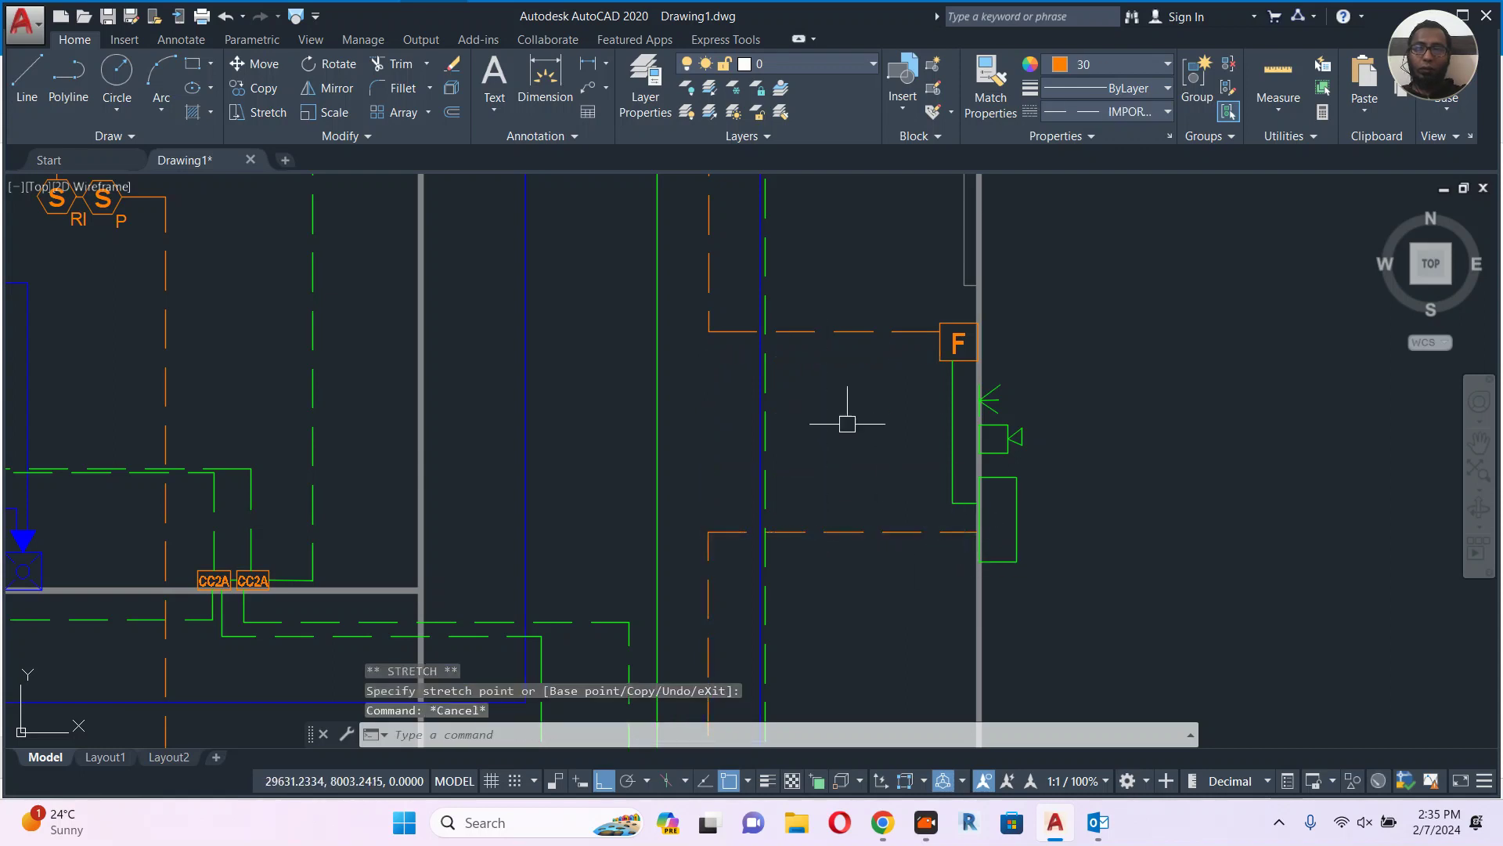
Match the SH-to-SH polyline's properties to the orange dashed detector wiring.
scroll(850, 384, "down", 3)
type("ma")
key("Return")
left_click(789, 368)
key("Escape")
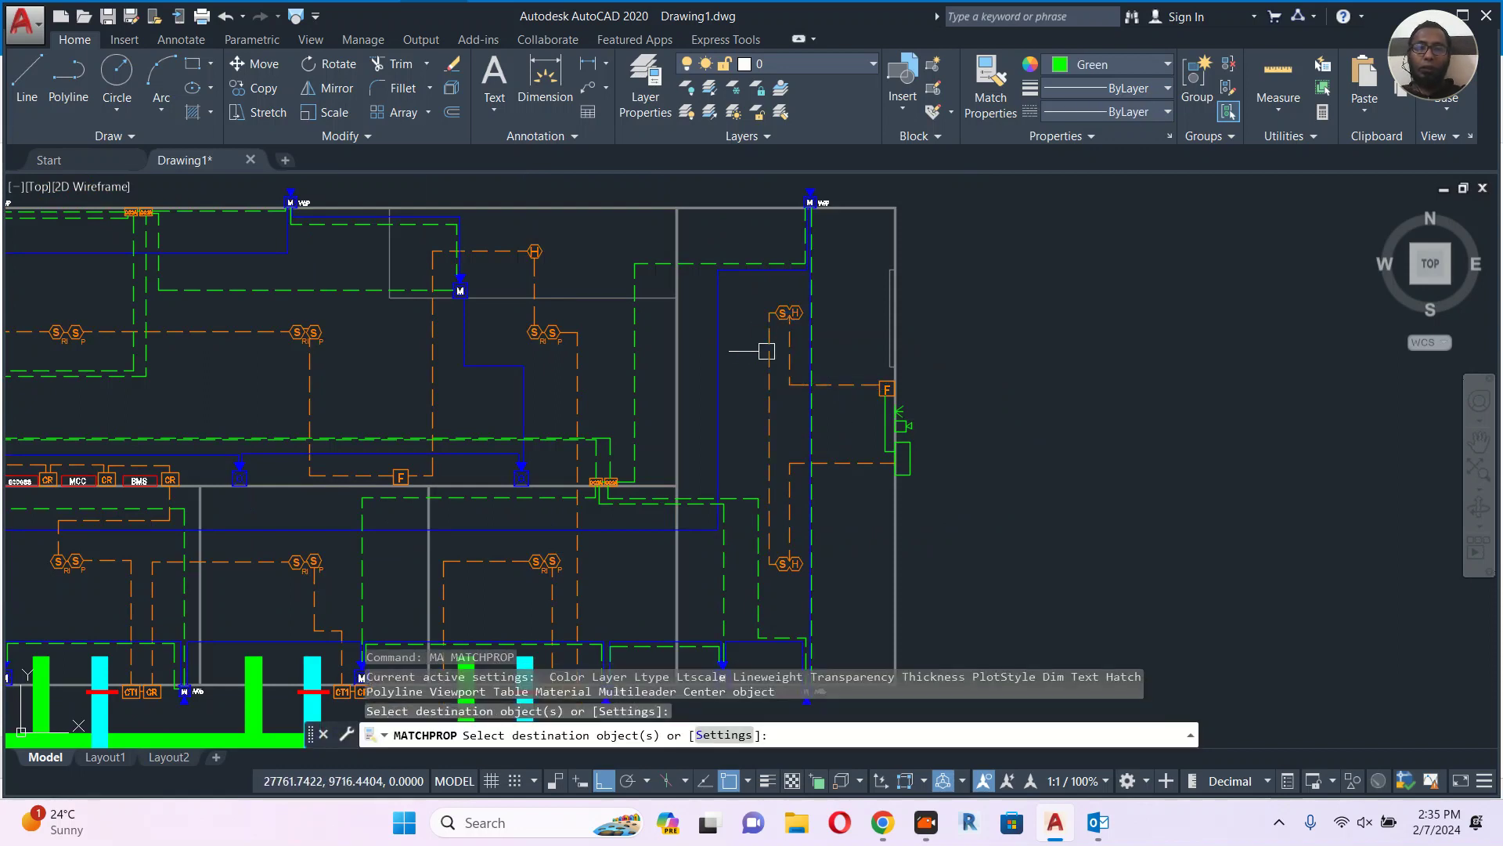
Match the properties of the L-shaped polyline between the F device and the upright rectangle to the orange dashed SH-to-SH line.
scroll(802, 316, "up", 4)
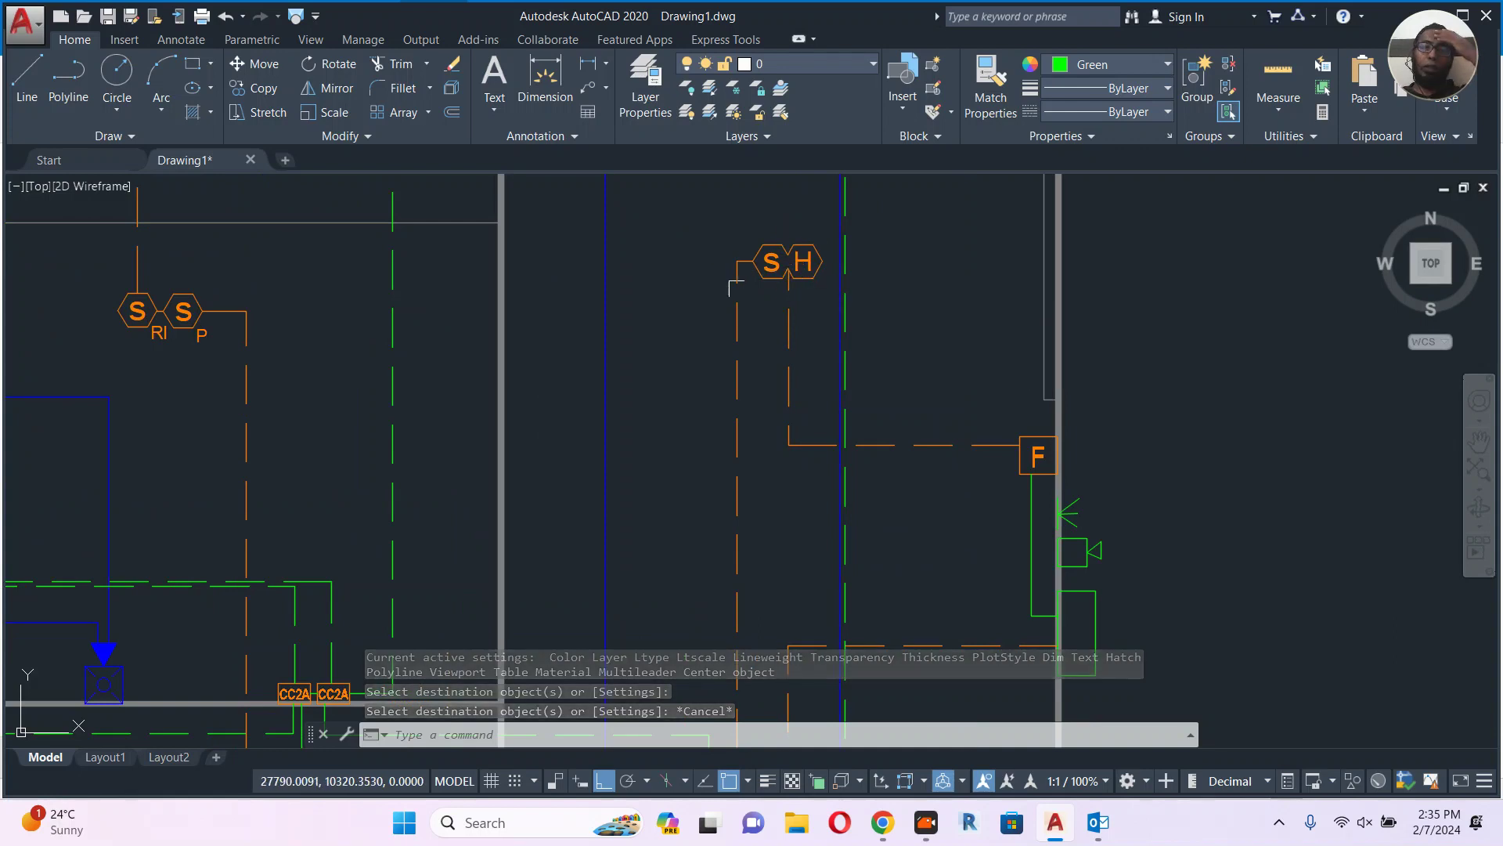
left_click(736, 302)
type("ma")
key("Return")
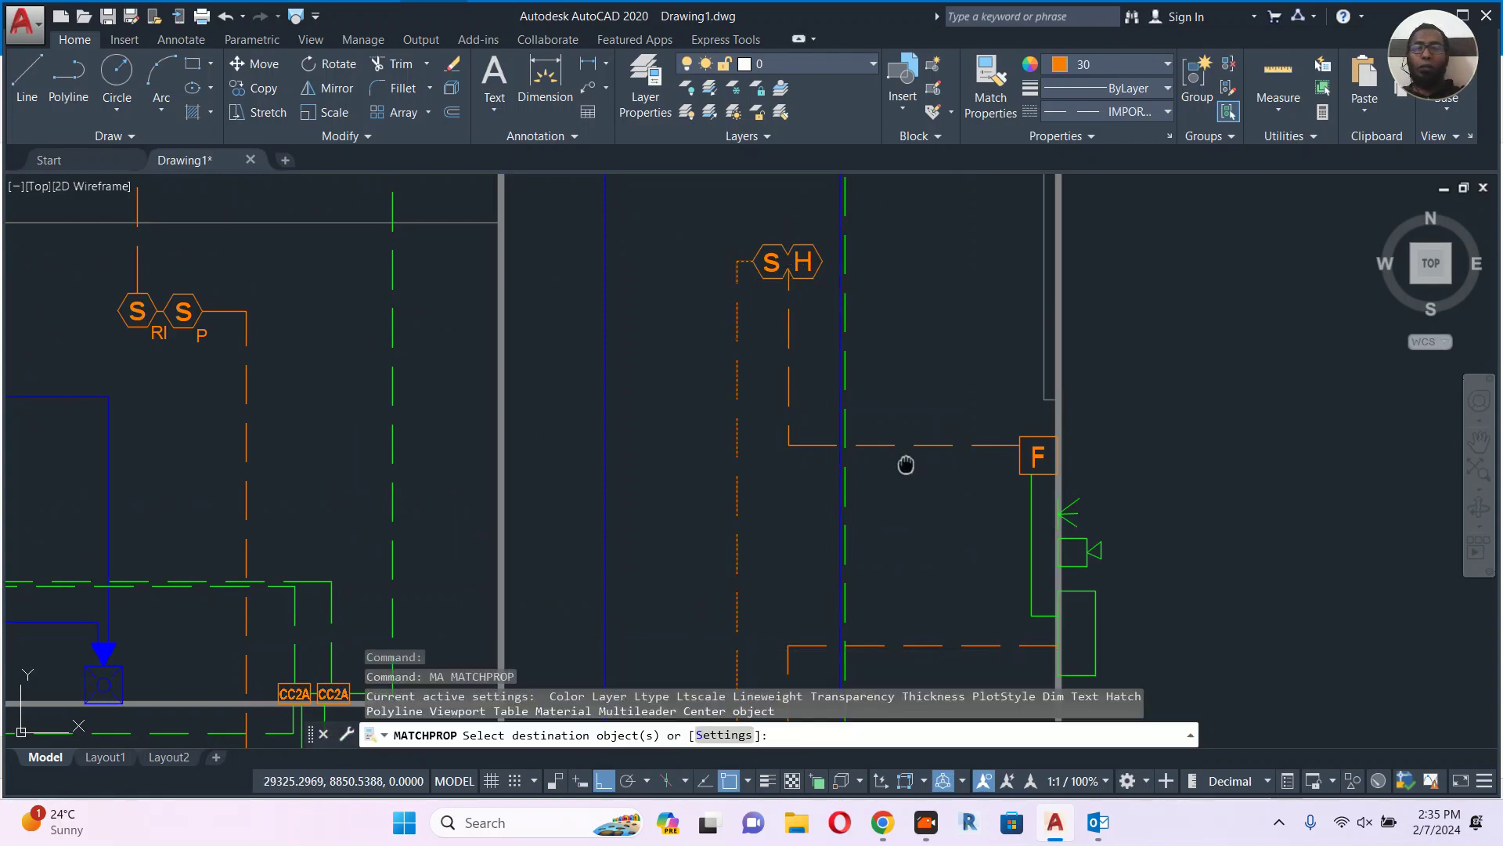
middle_click_drag(906, 463, 838, 337)
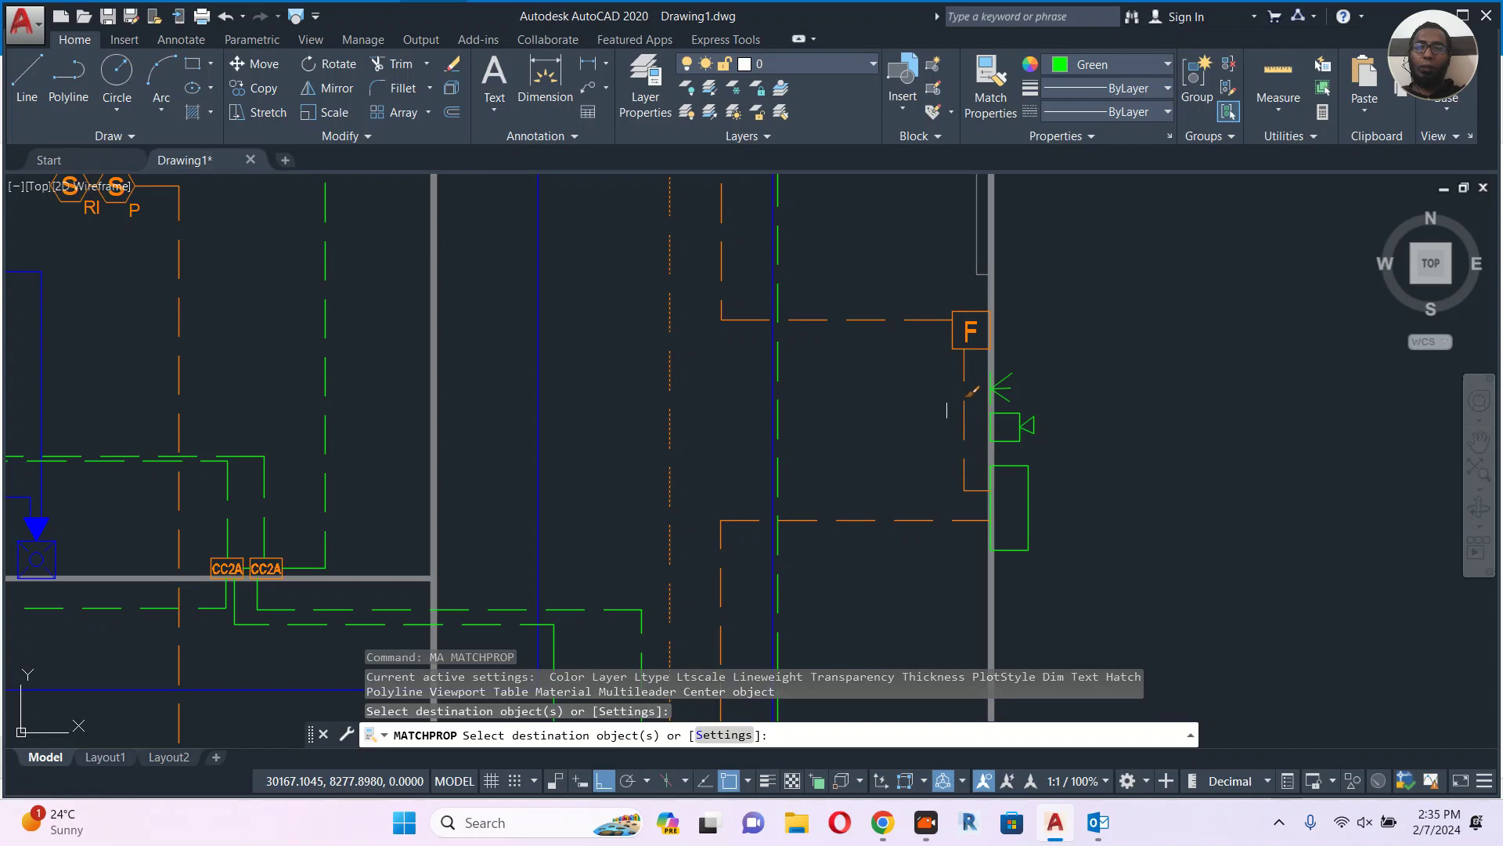
key("Escape")
scroll(1018, 487, "down", 3)
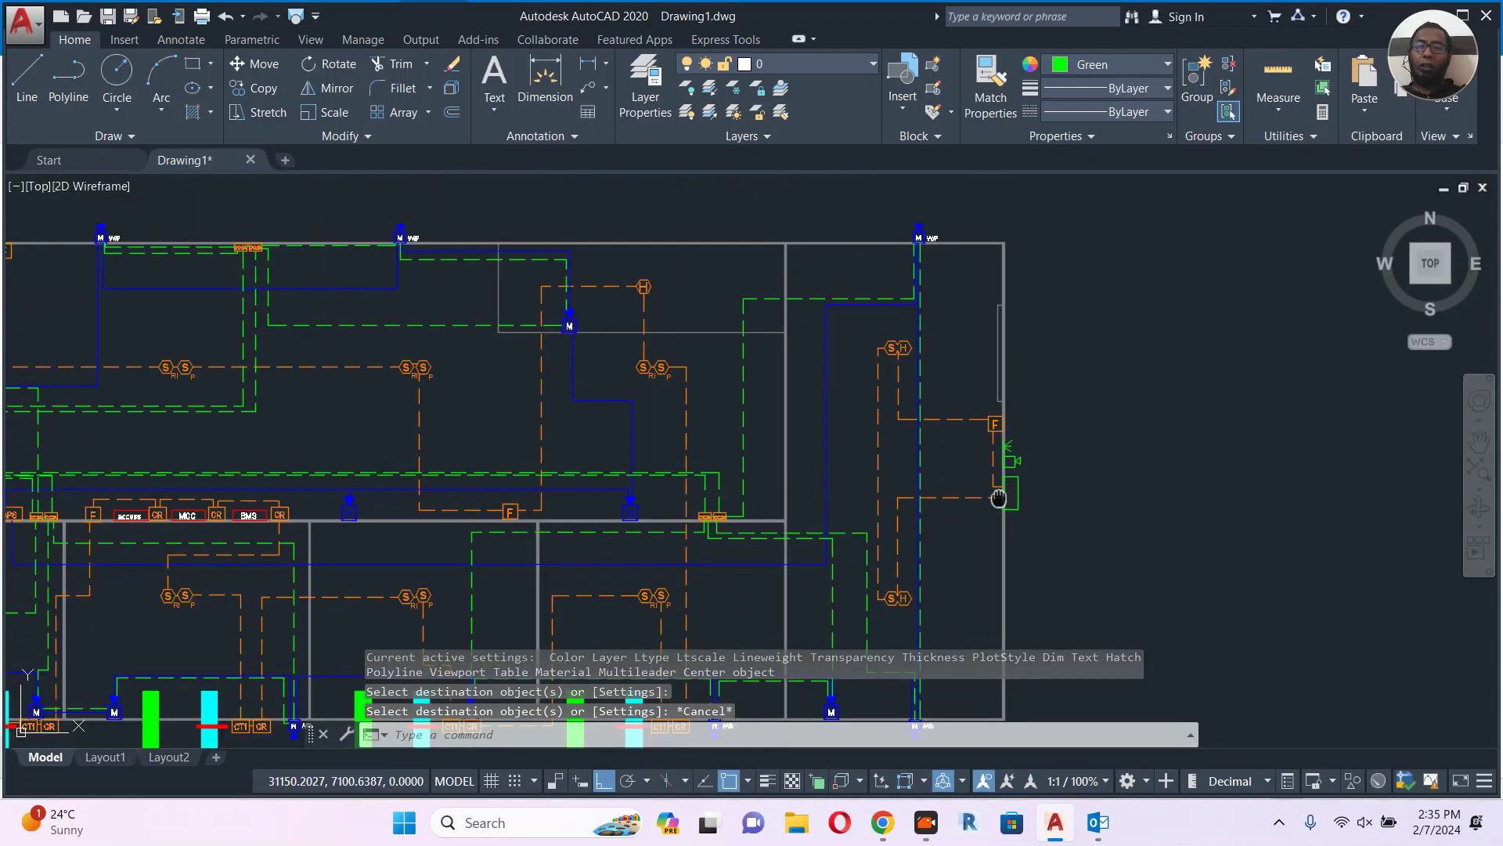
Draw a circle with a radius of about 257 just below the upright rectangle on the far-right outer wall.
type("c")
key("Return")
scroll(970, 480, "up", 5)
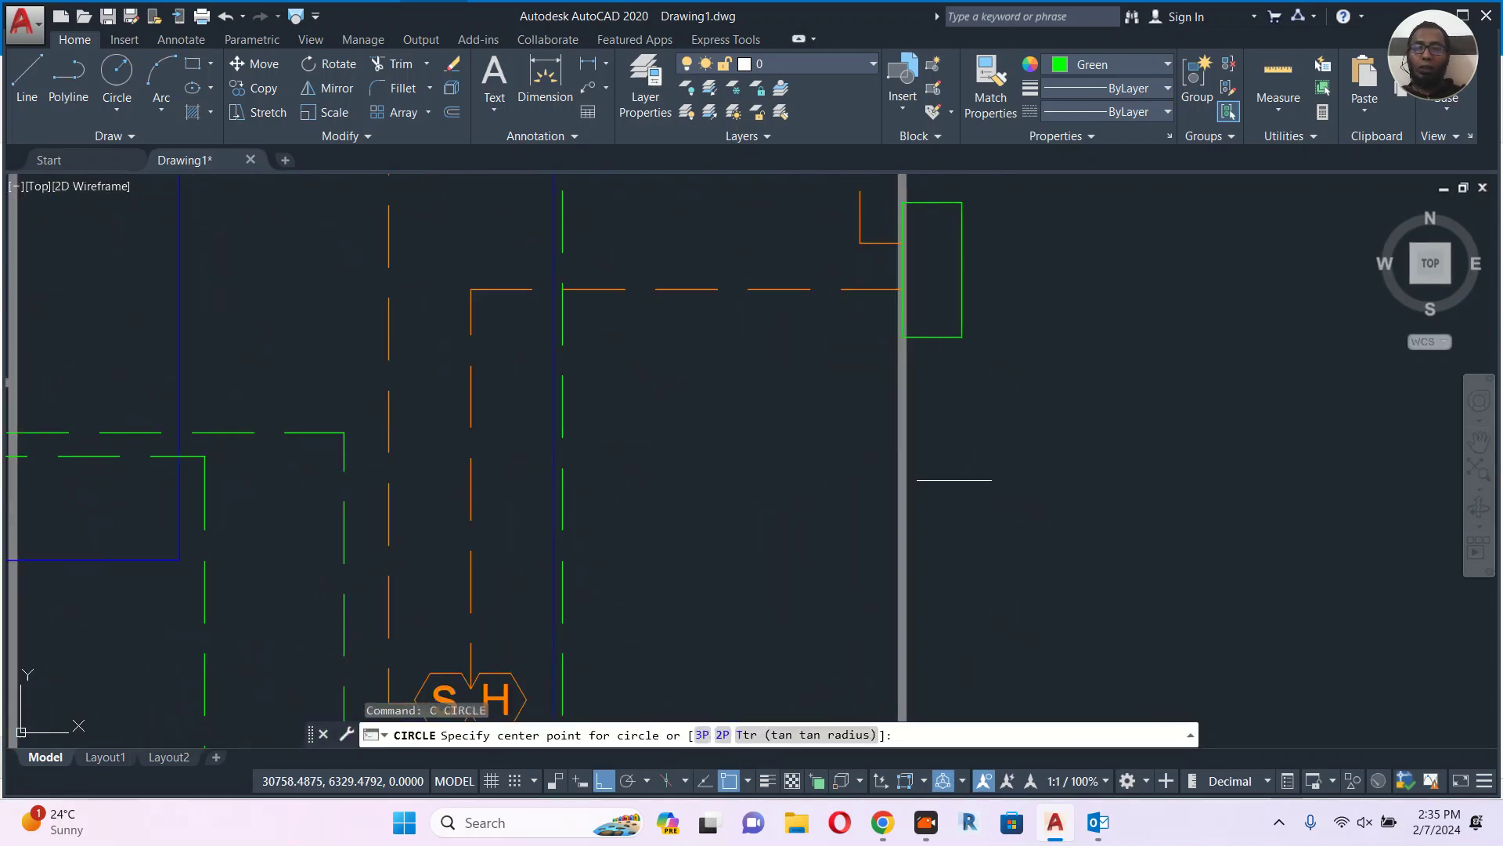
left_click(940, 421)
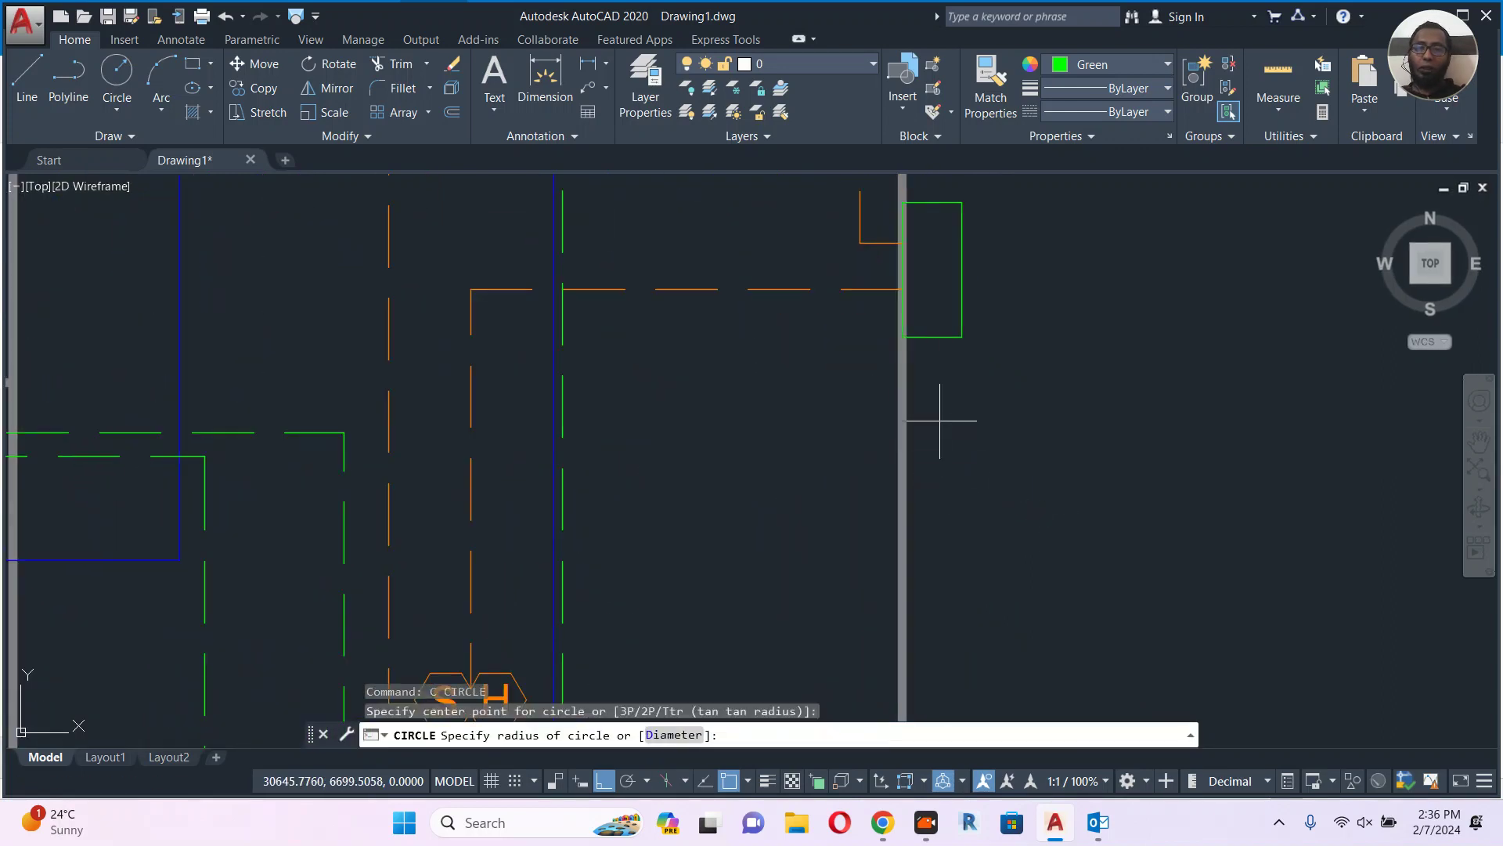
left_click(983, 471)
key("Escape")
Move the circle horizontally outward so that it clears the far-right outer wall.
left_click(983, 458)
type("m")
key("Return")
left_click(1077, 450)
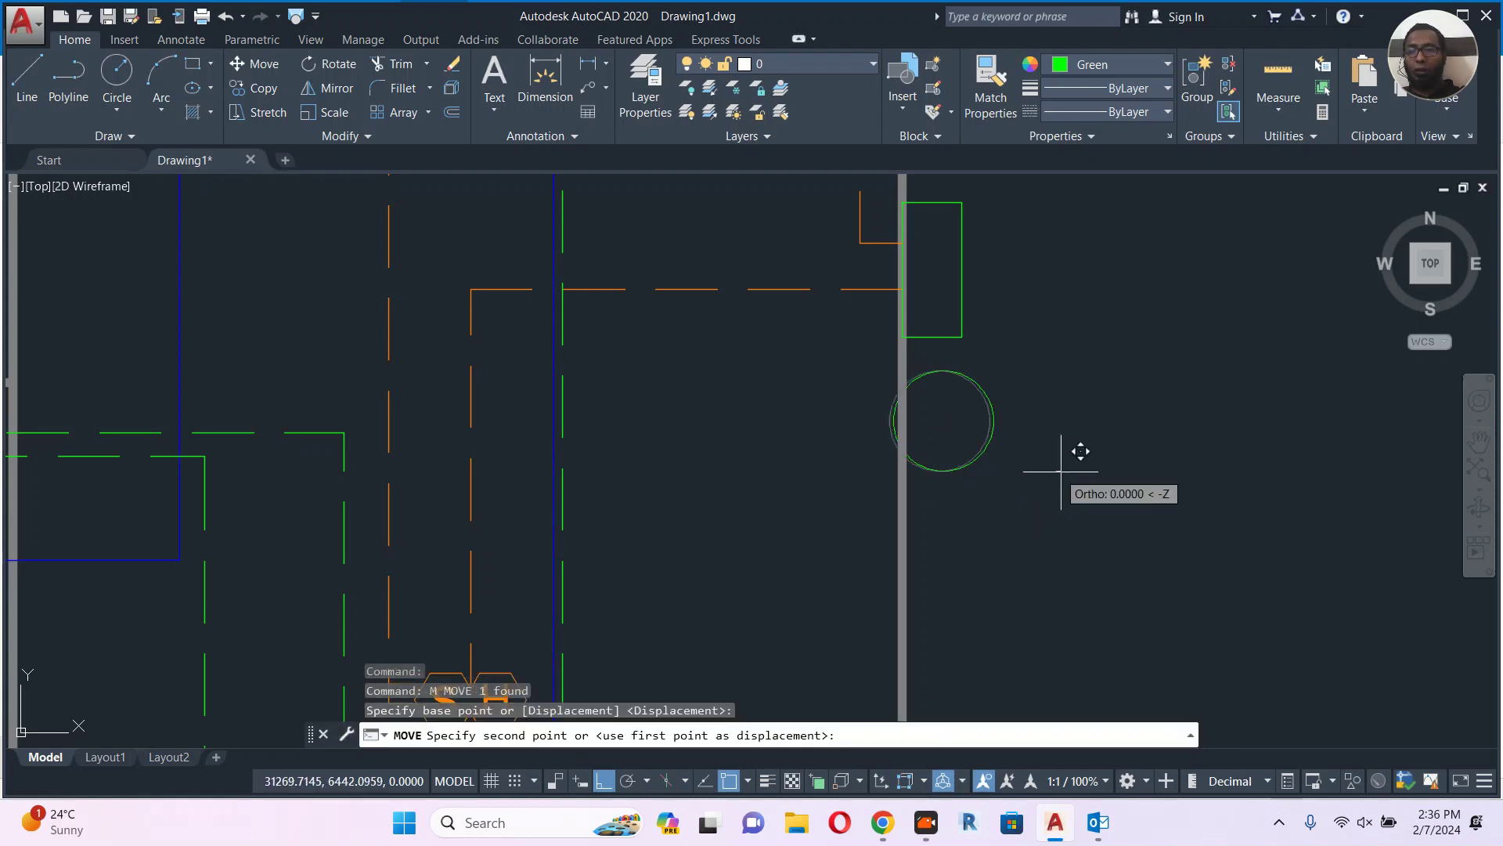
left_click(1096, 454)
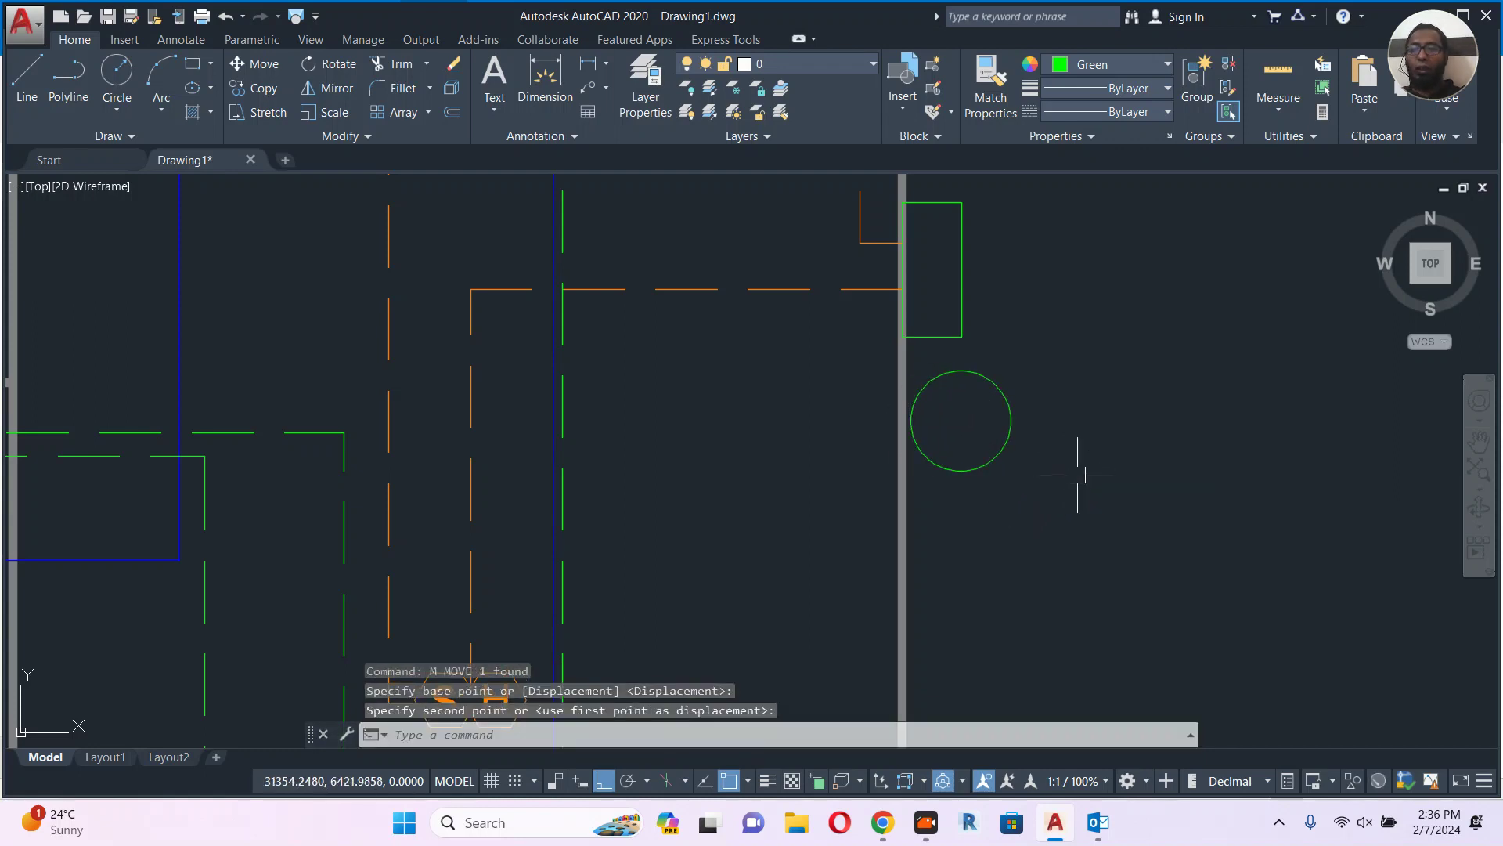
Draw a small concentric circle at the centre of the large circle outside the wall.
type("c")
key("Return")
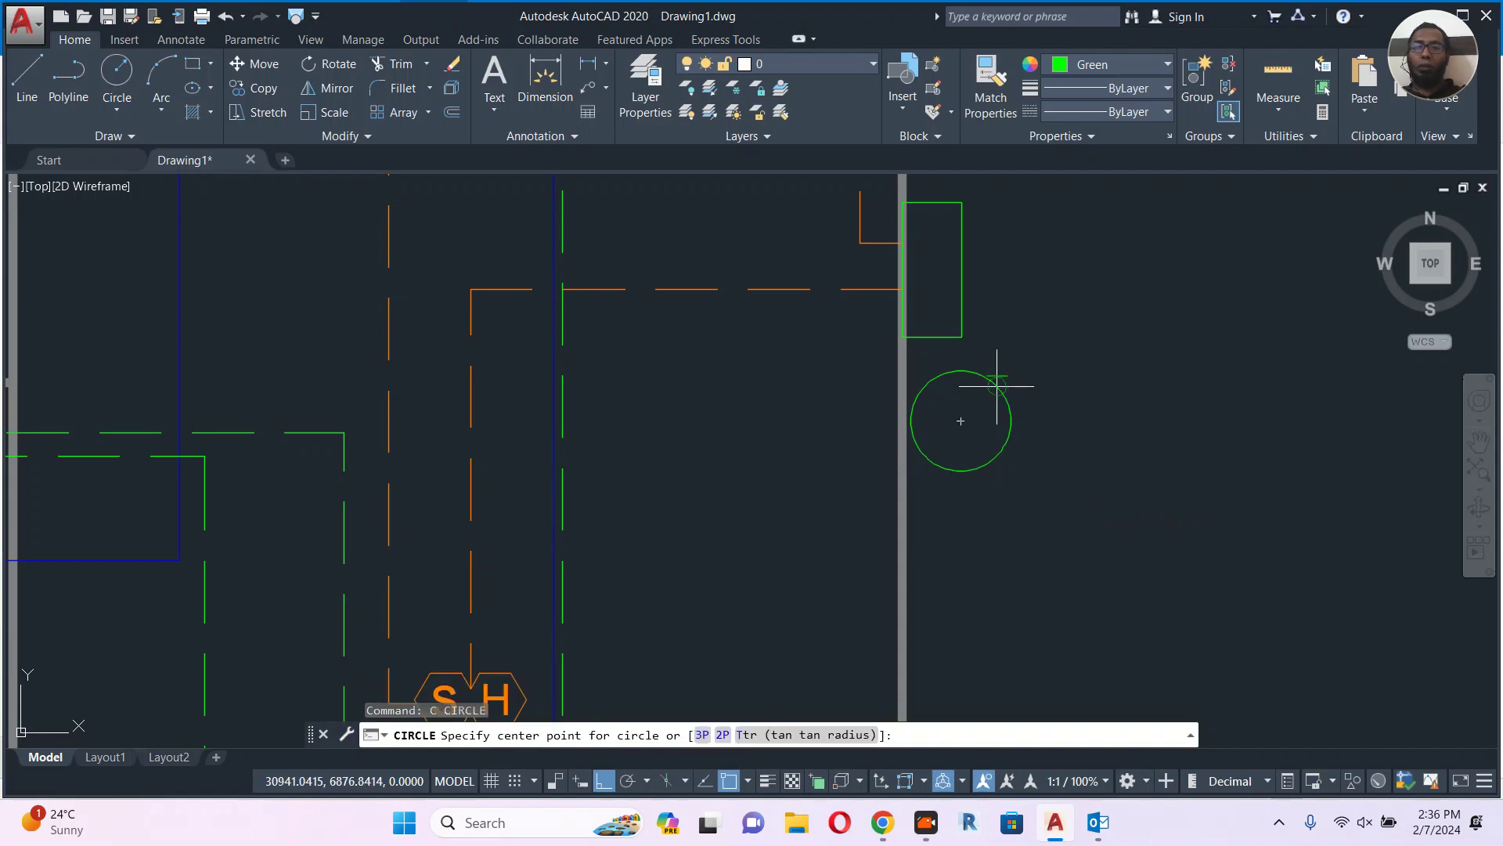
left_click(960, 418)
scroll(961, 417, "up", 5)
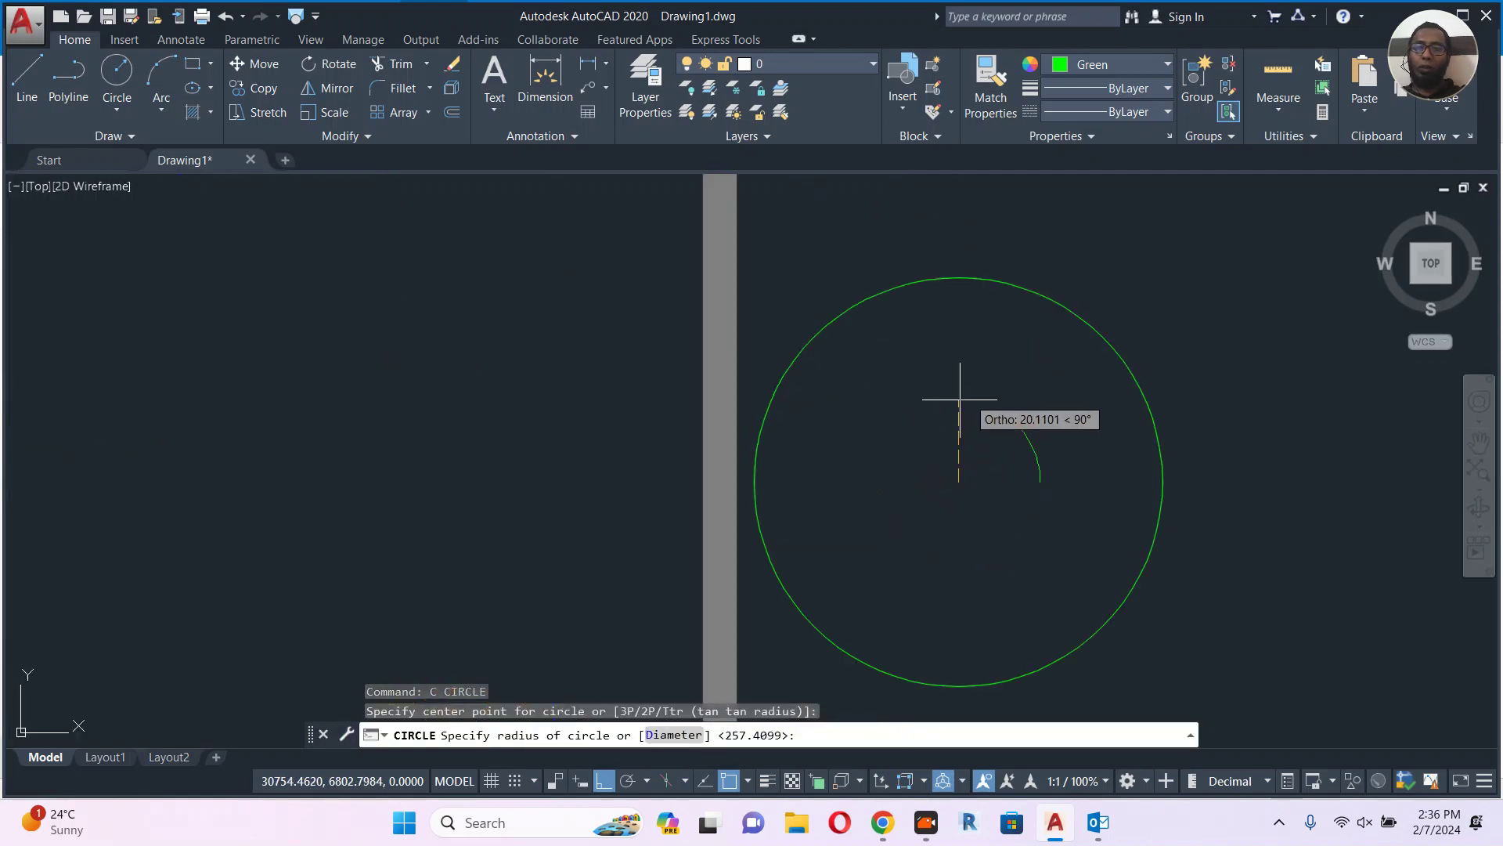
left_click(959, 441)
key("Escape")
Copy the pair of concentric circles twice straight down along the wall to make a column of three cylinders.
scroll(959, 441, "down", 5)
left_click(1092, 384)
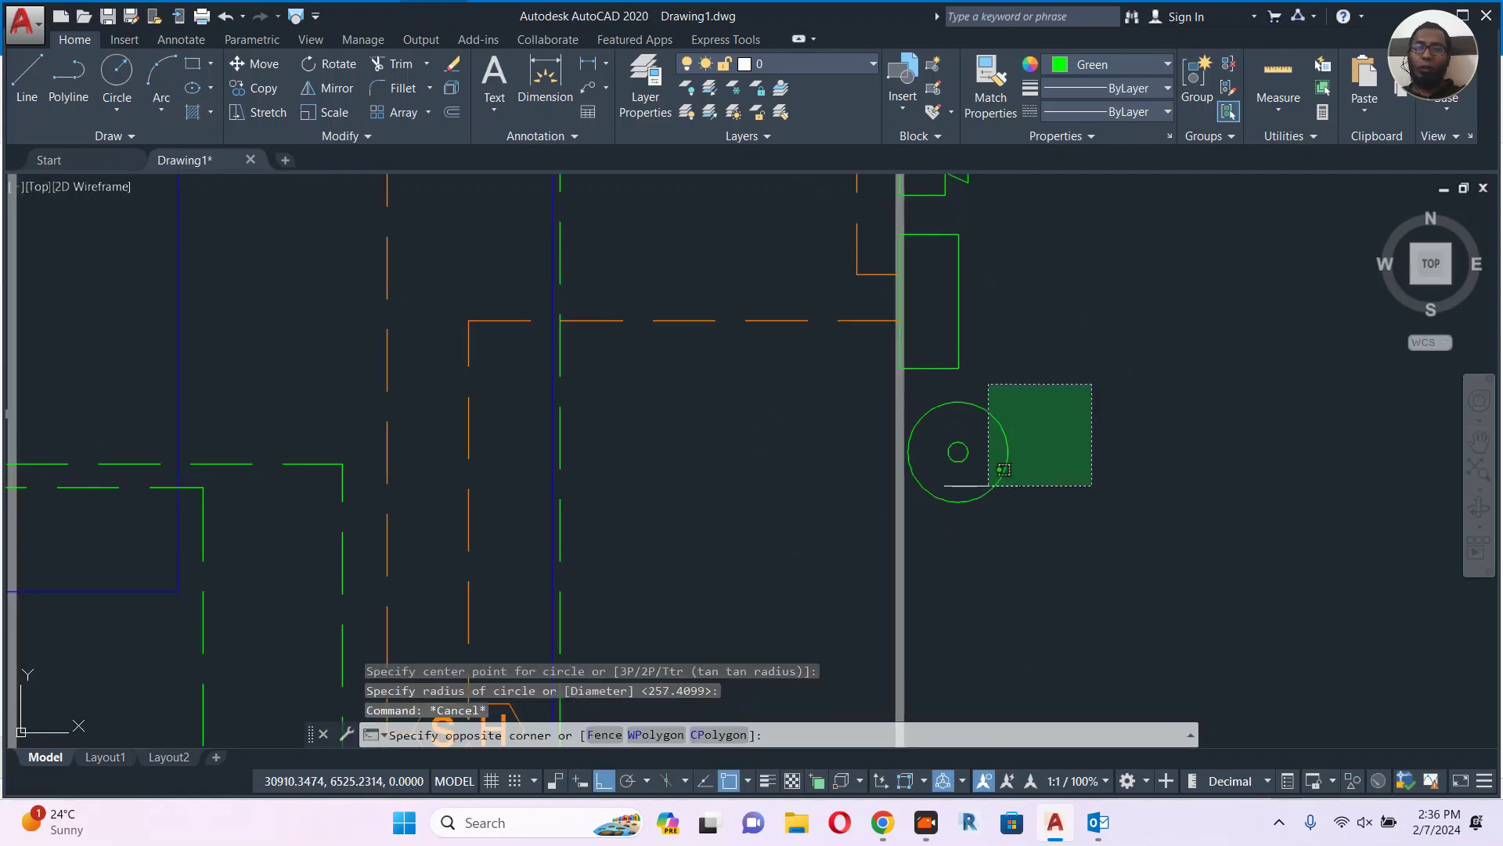
left_click(931, 527)
scroll(947, 441, "down", 3)
type("co")
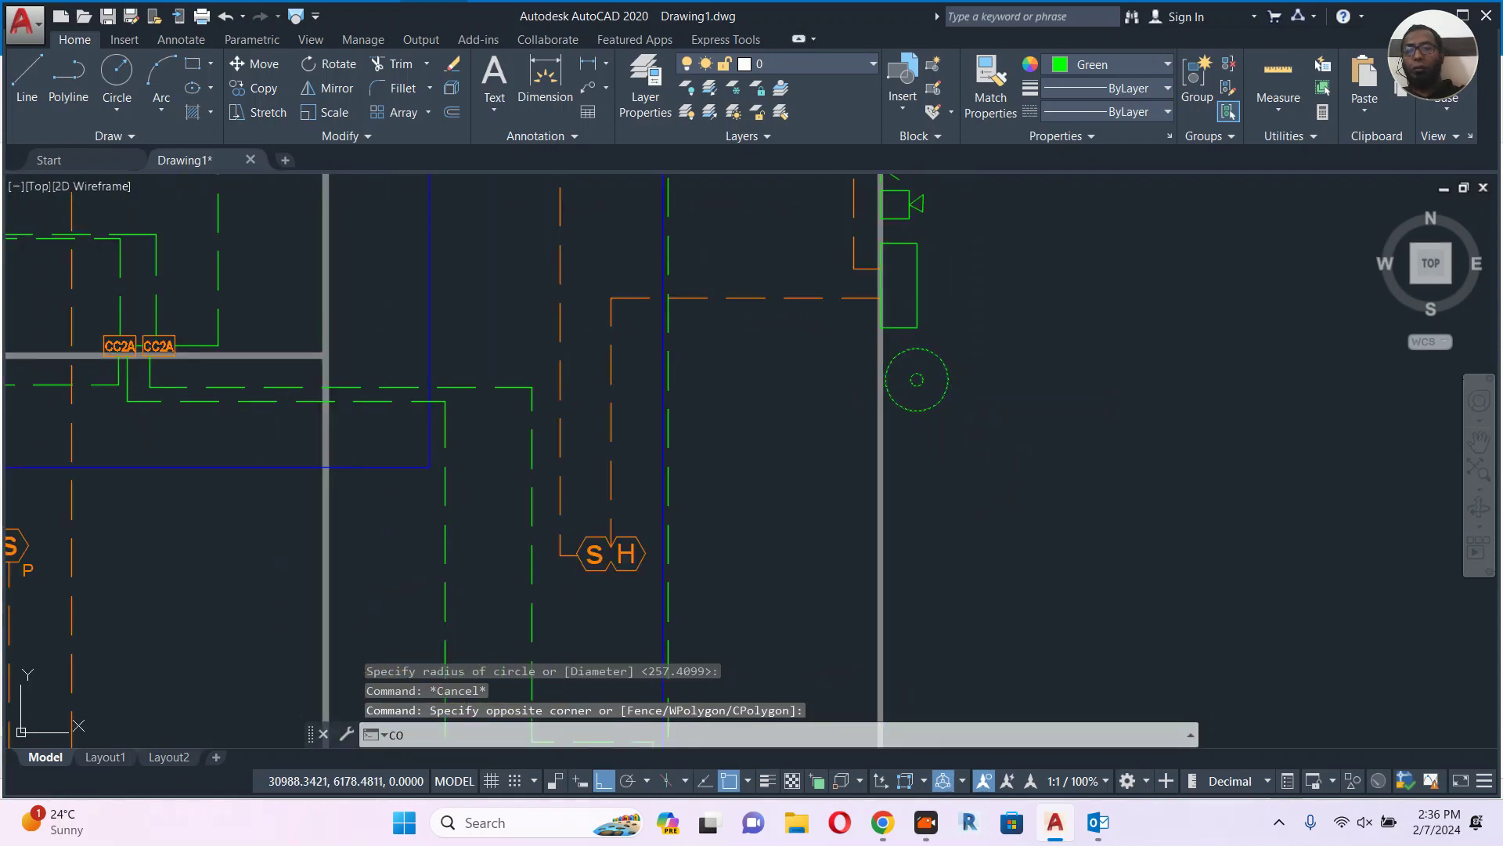
key("Return")
left_click(917, 411)
left_click(980, 527)
key("Escape")
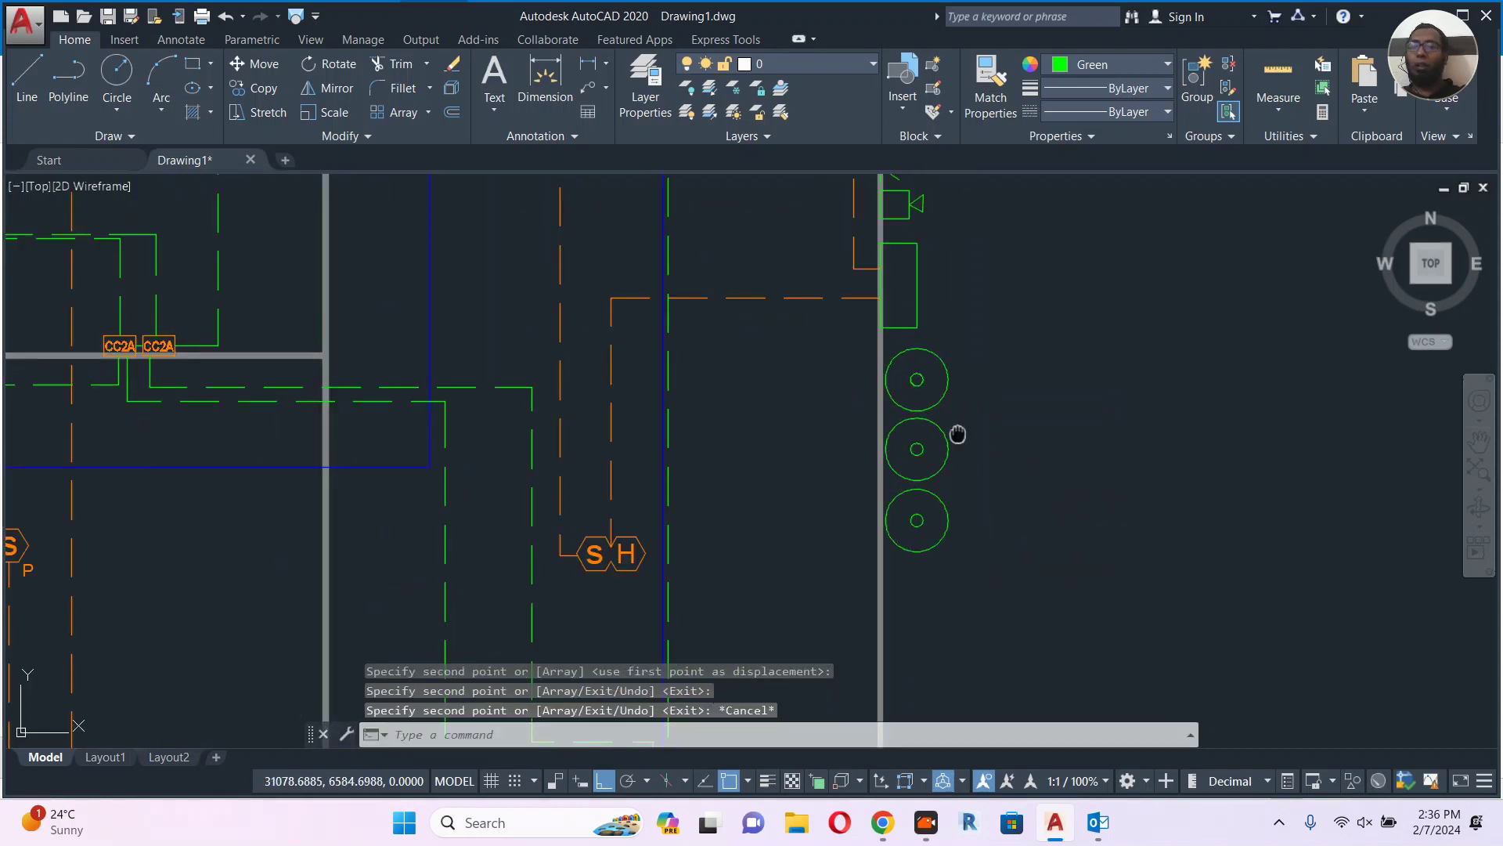
Dismiss the Daily Health Check pop-up and examine the FM-200 cylinders, detector wiring and panels across the floor plan.
scroll(958, 434, "down", 4)
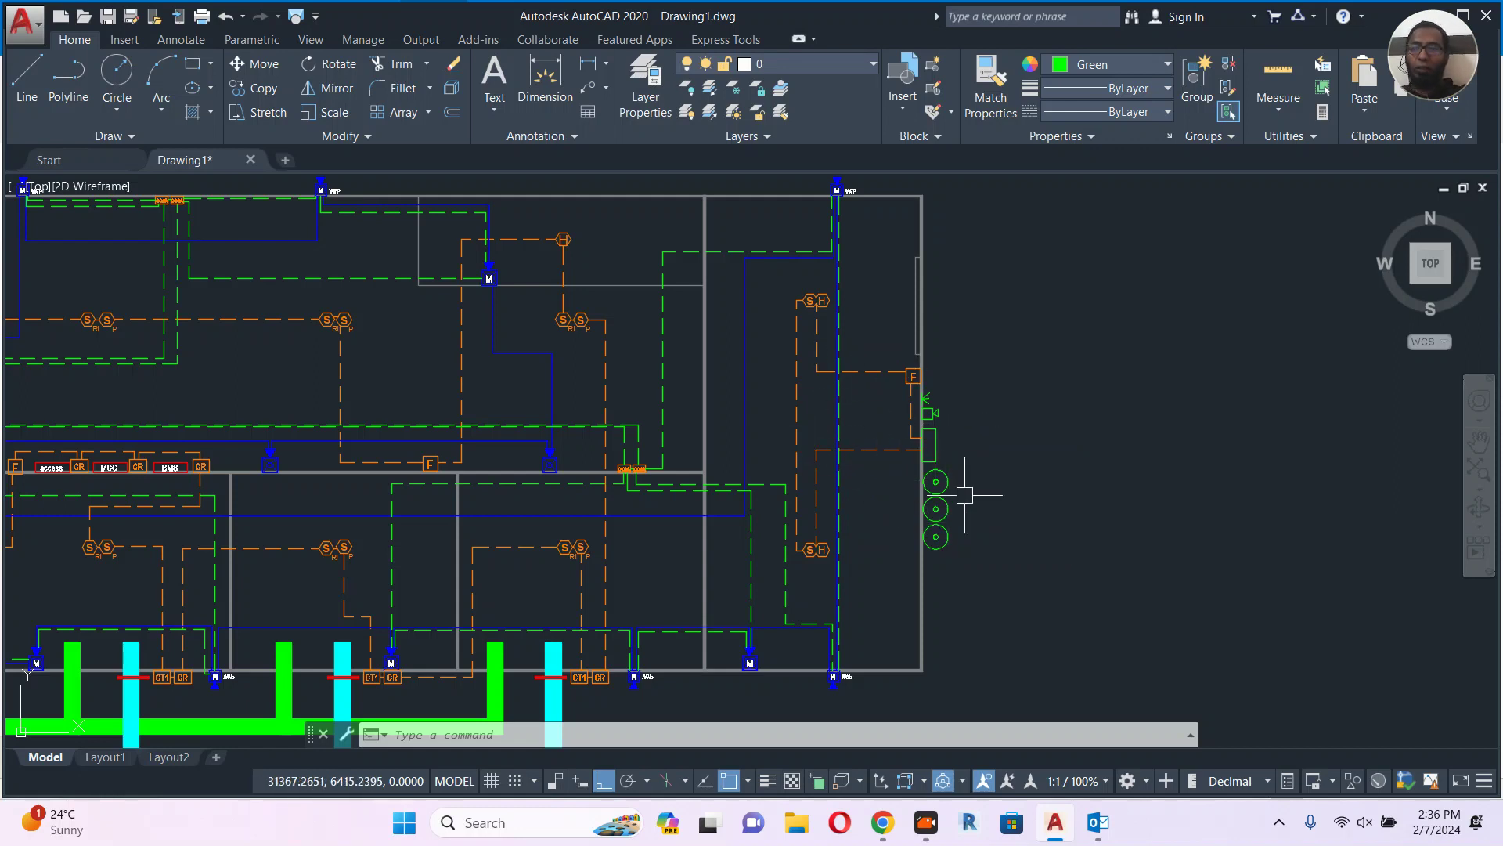
scroll(959, 509, "up", 5)
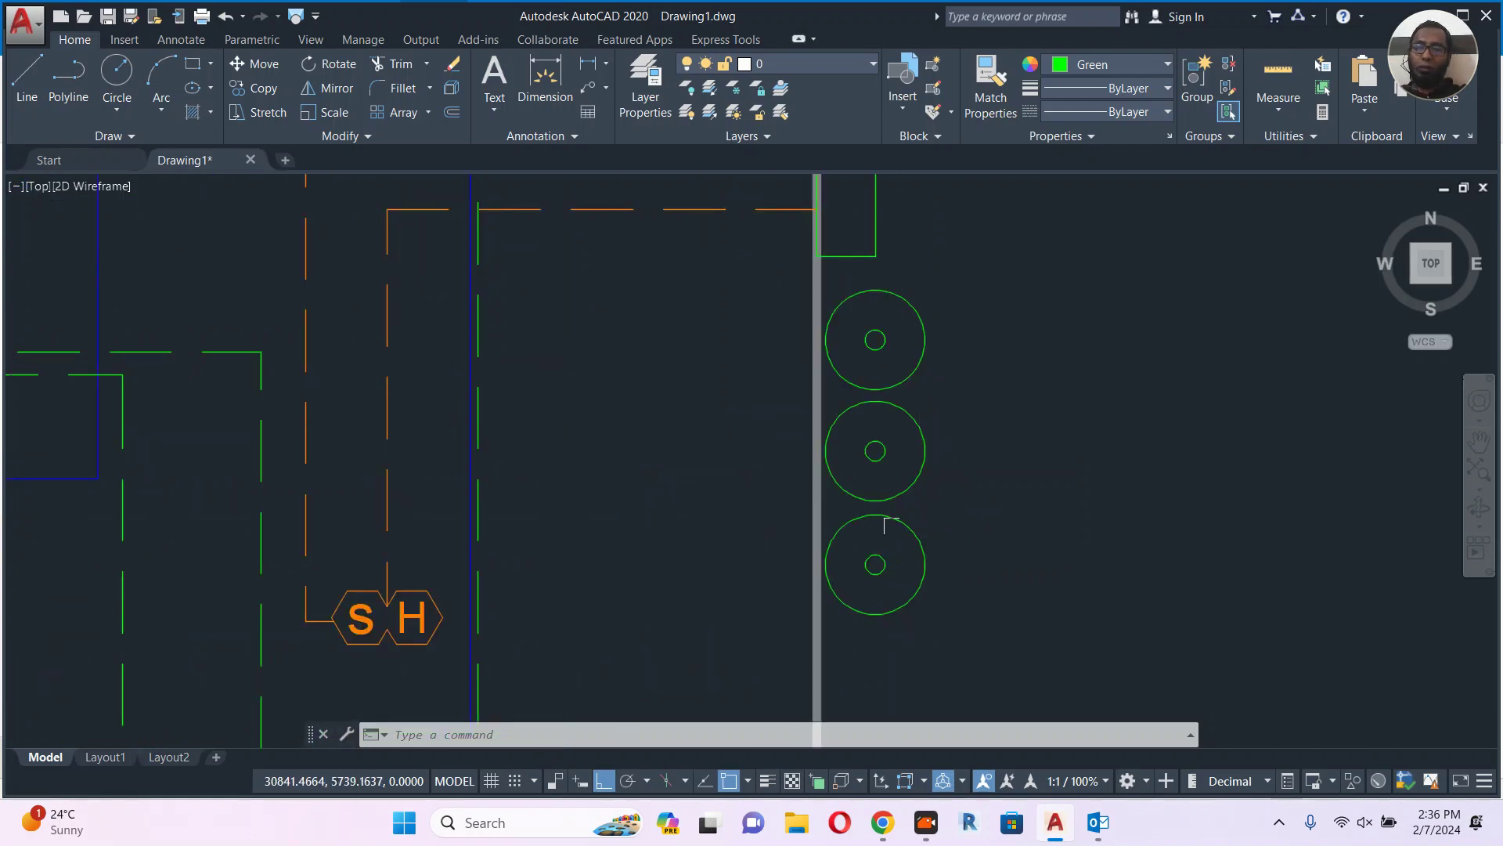
scroll(893, 493, "down", 2)
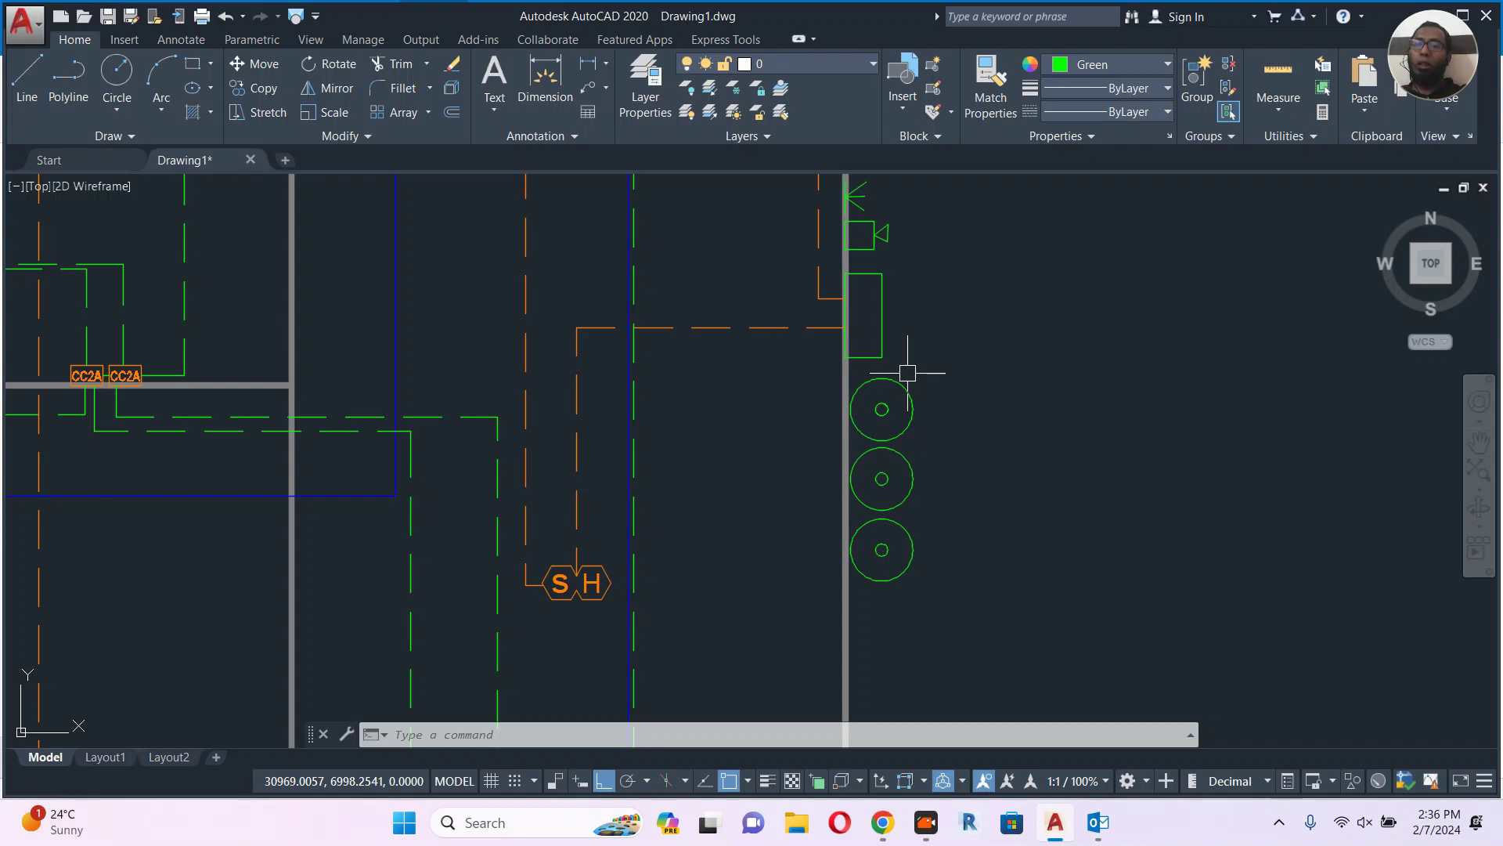
scroll(907, 373, "down", 4)
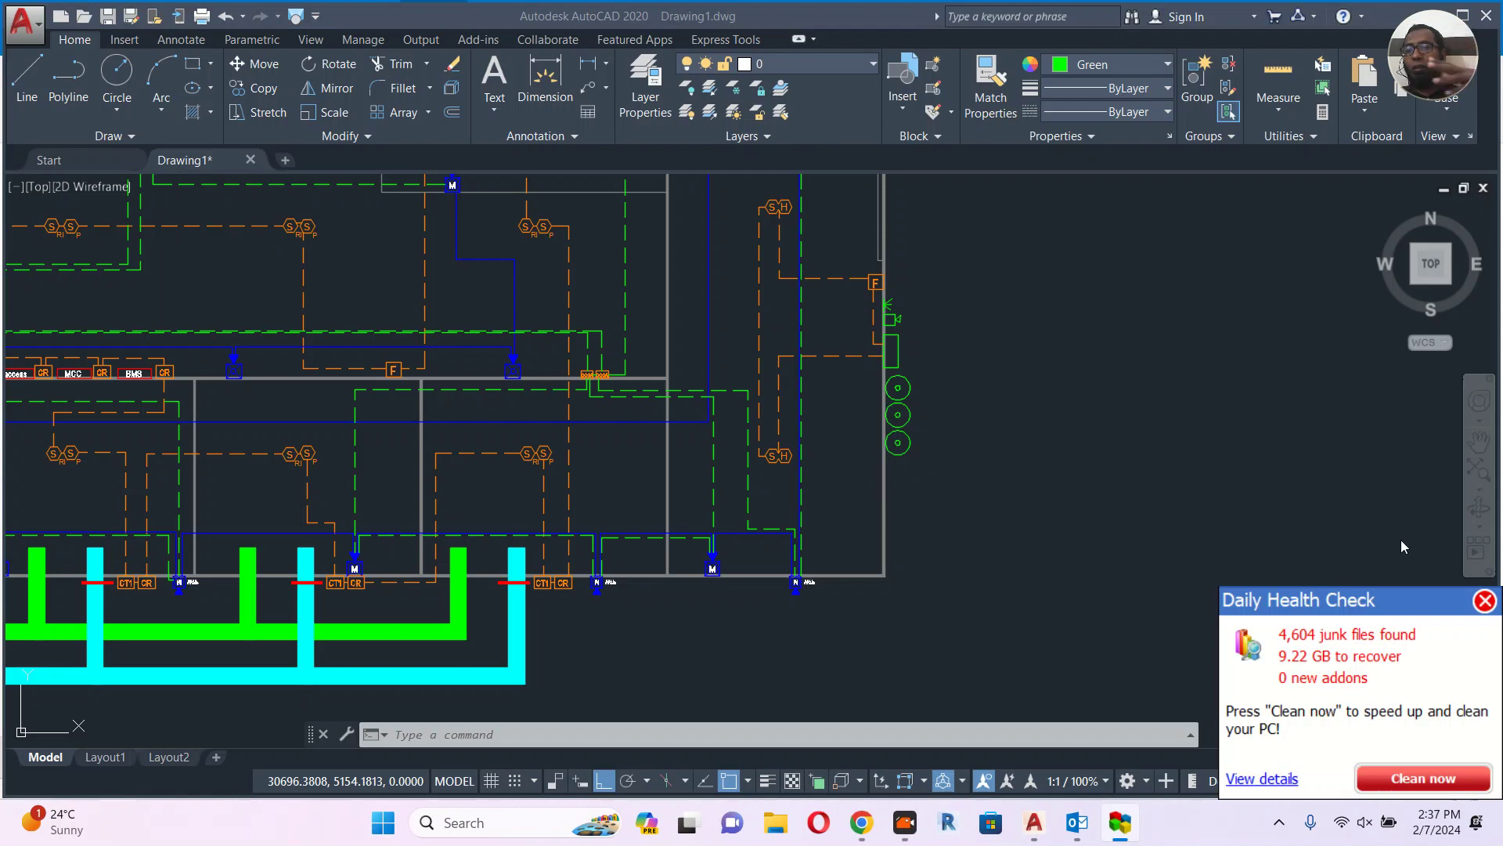
left_click(1484, 601)
scroll(1147, 535, "down", 2)
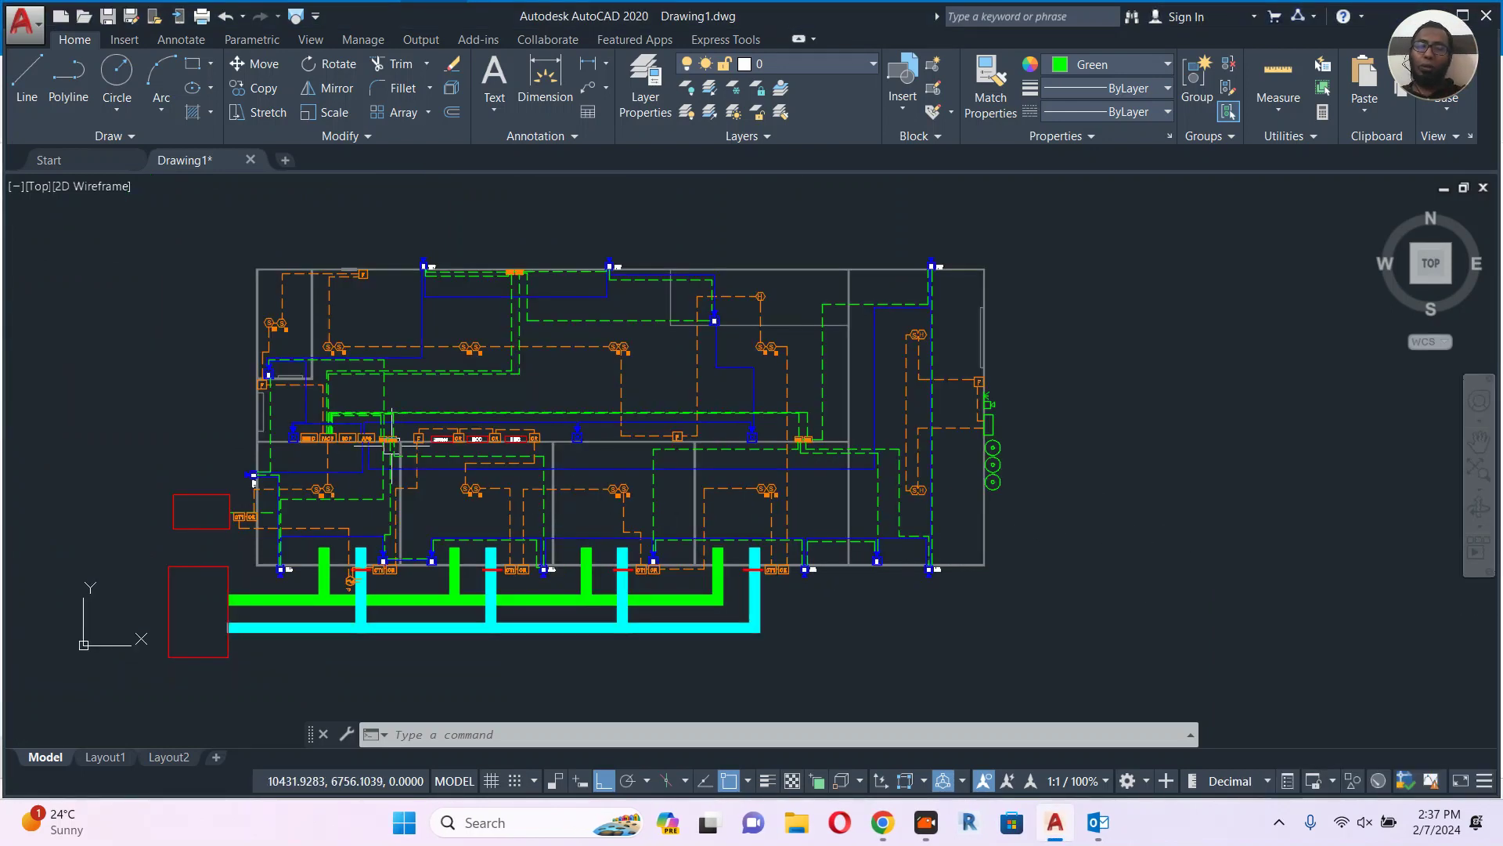
scroll(389, 447, "up", 2)
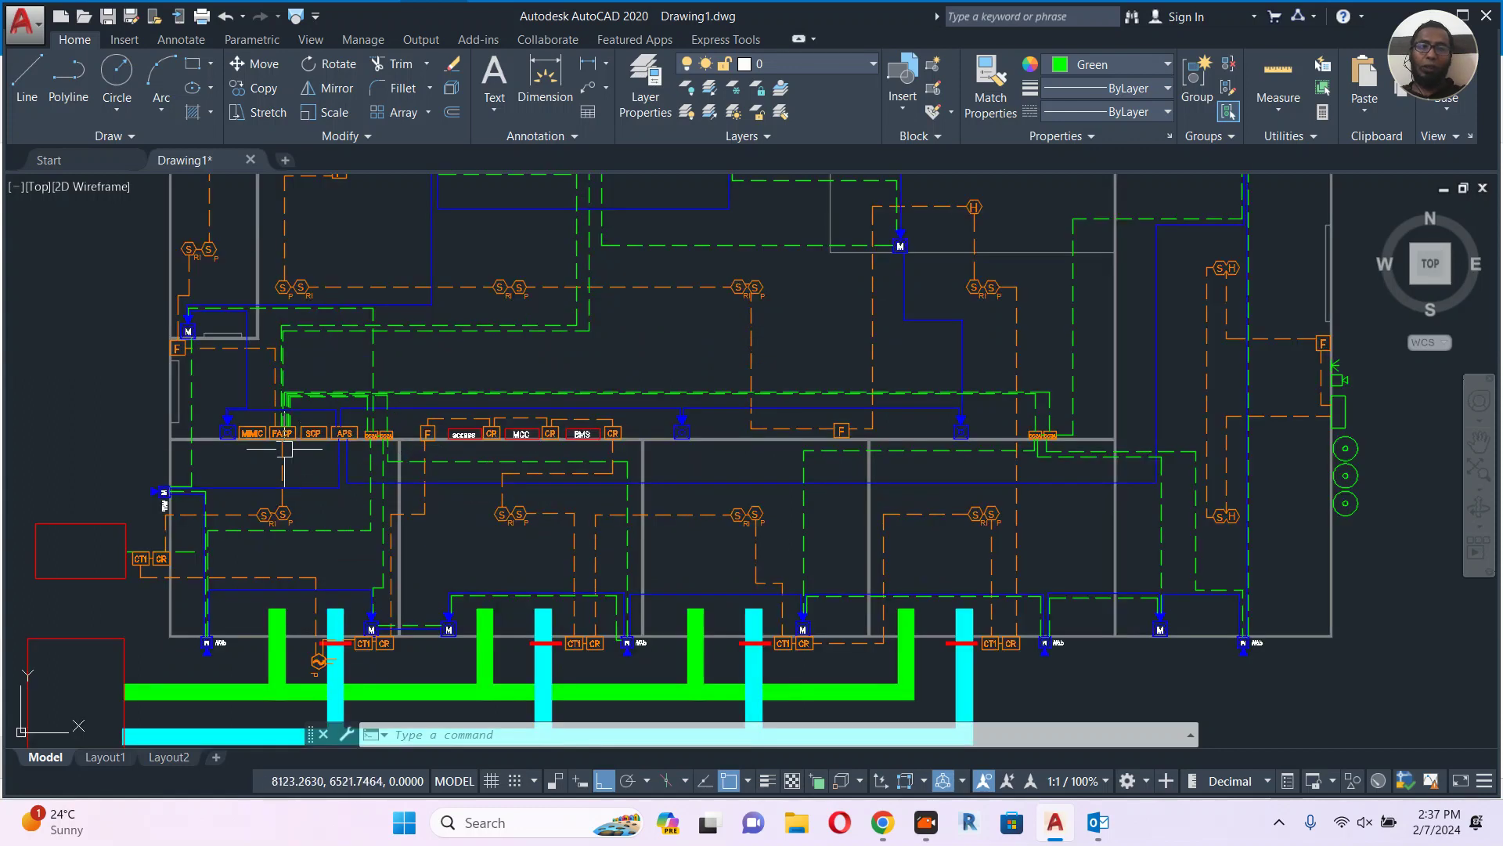
scroll(360, 452, "down", 2)
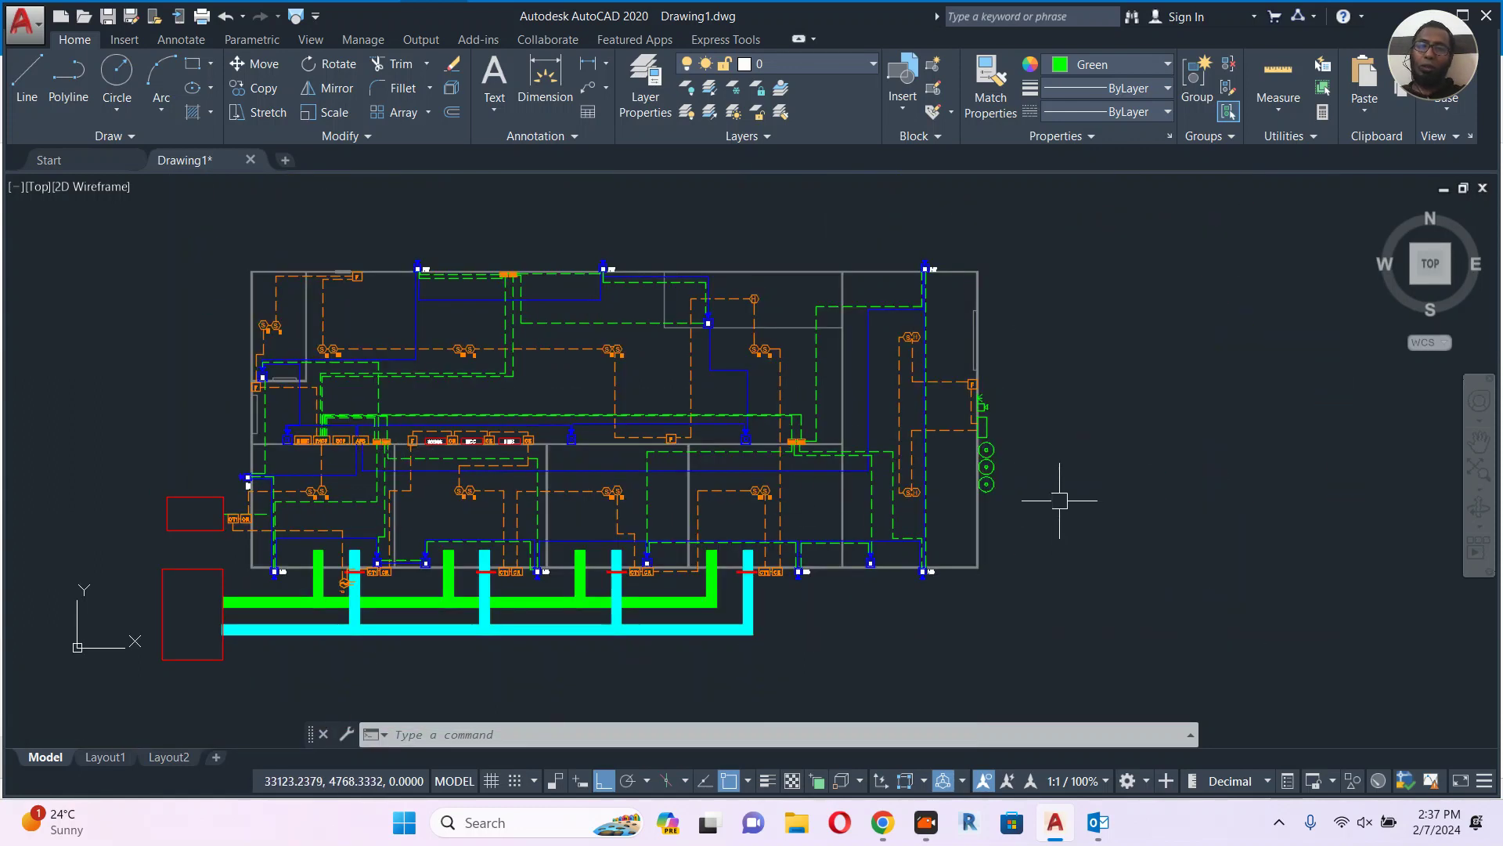
scroll(1019, 473, "up", 4)
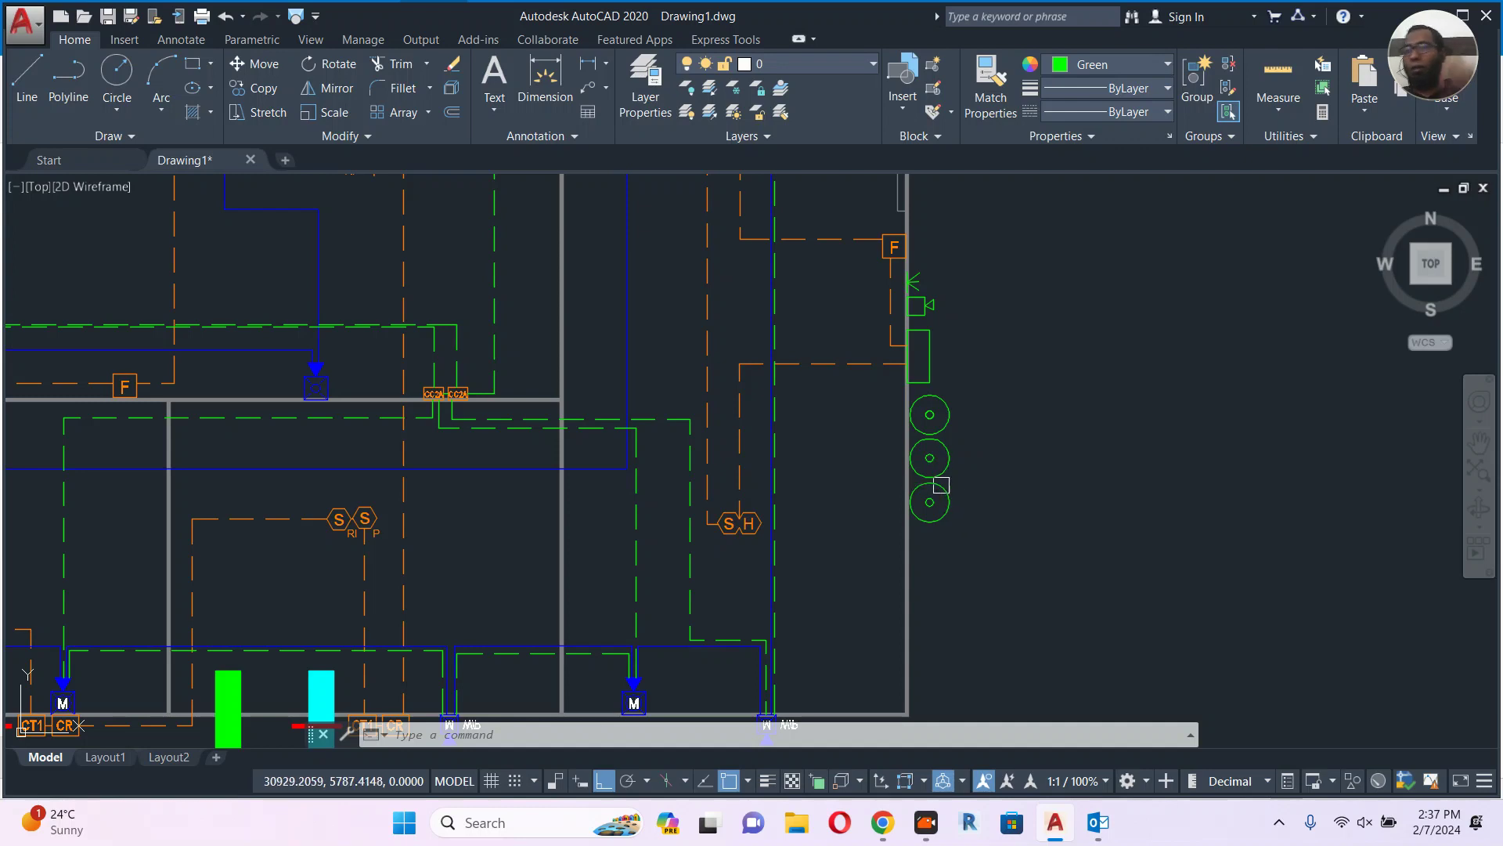
scroll(960, 481, "down", 2)
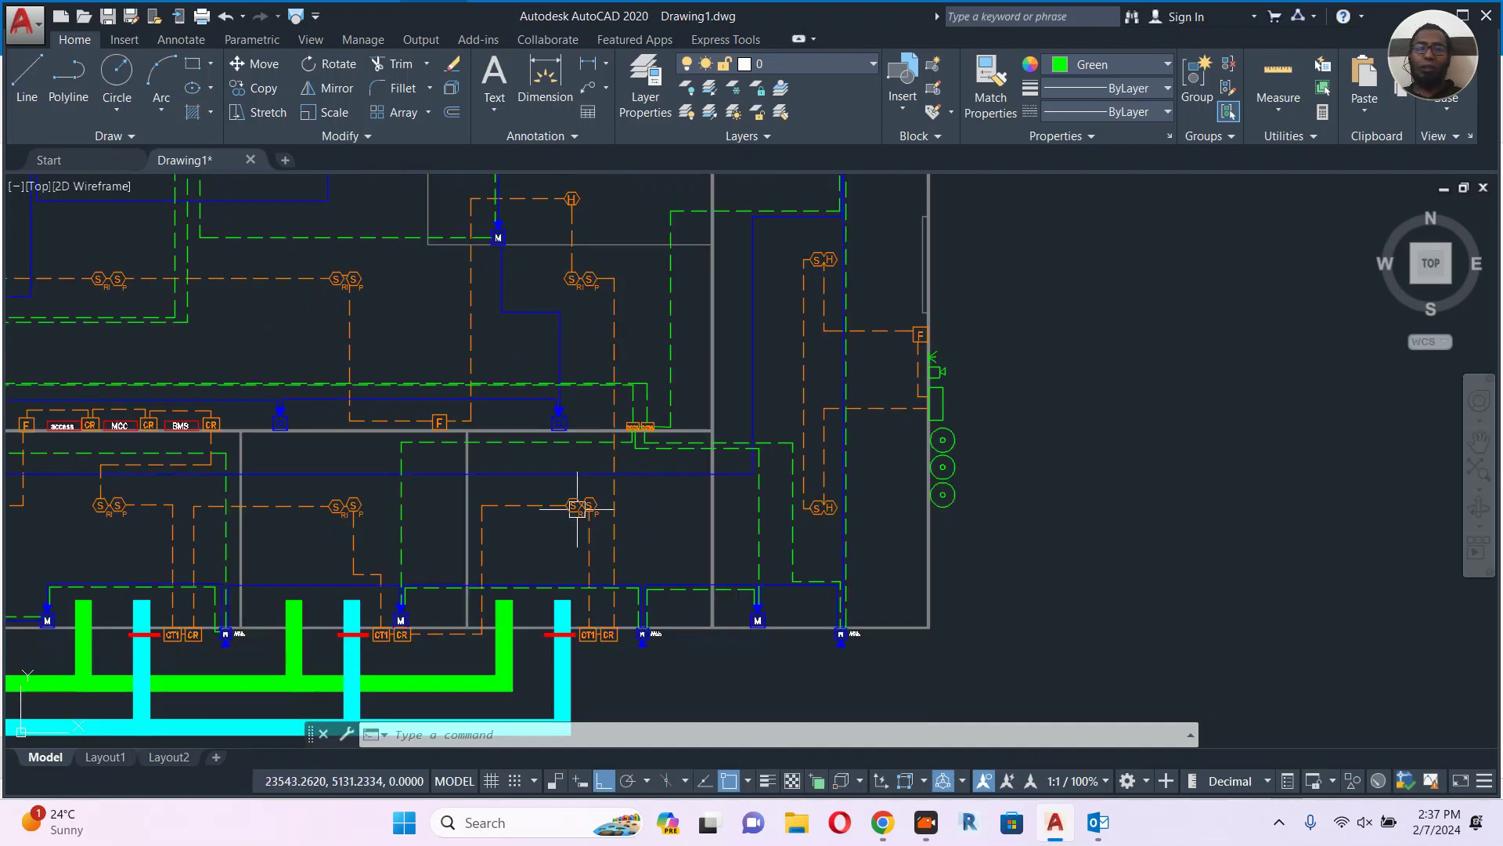
mouse_move(382, 468)
middle_mouse_down()
mouse_move(402, 446)
mouse_move(674, 443)
middle_mouse_up()
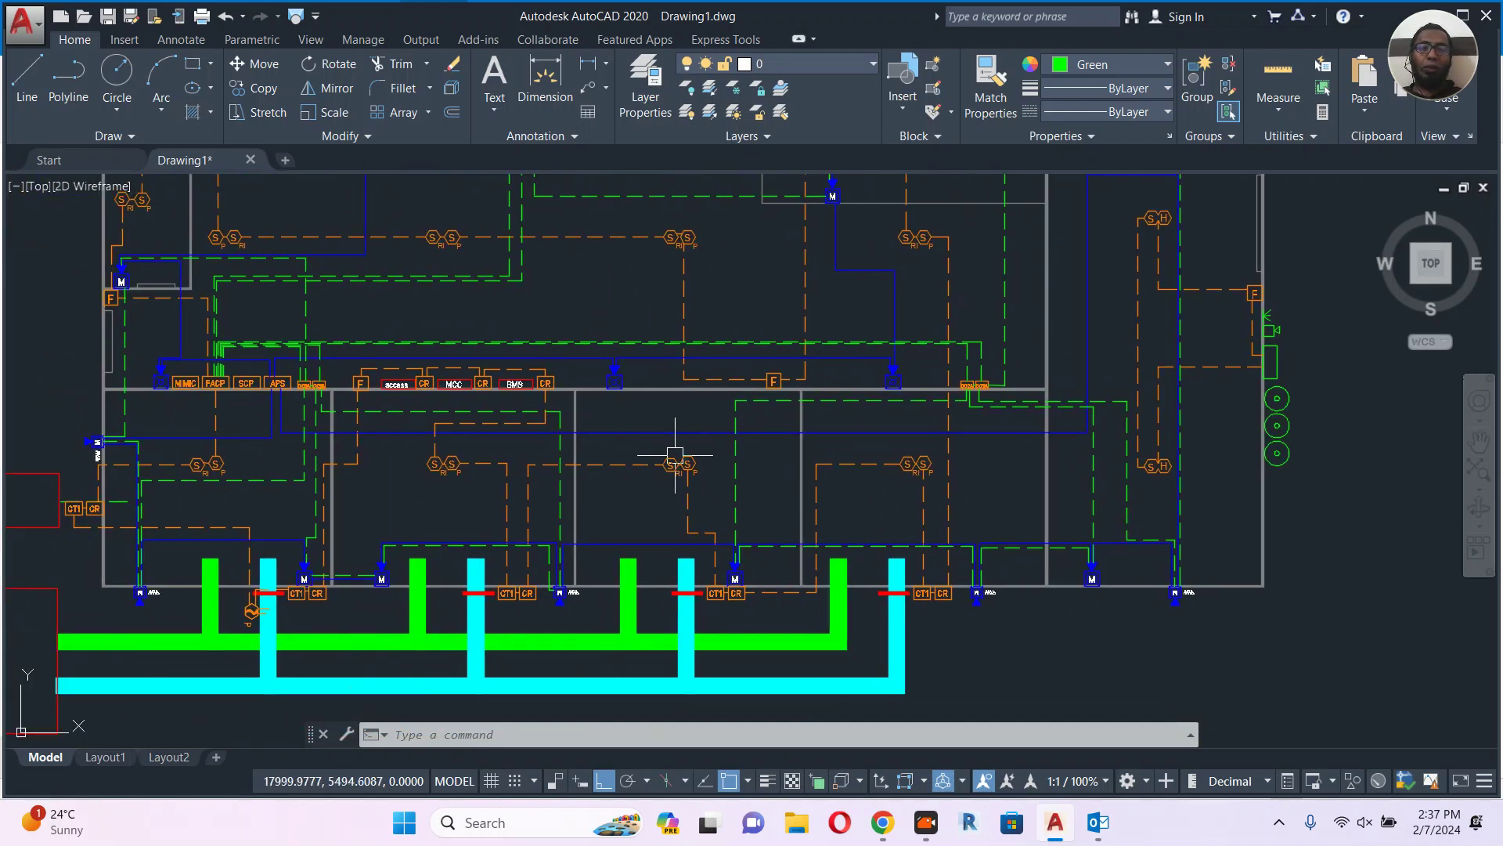
Inspect the CT1 and CR modules beside the duct detector at the first cyan duct.
scroll(349, 613, "up", 5)
middle_click_drag(257, 567, 557, 504)
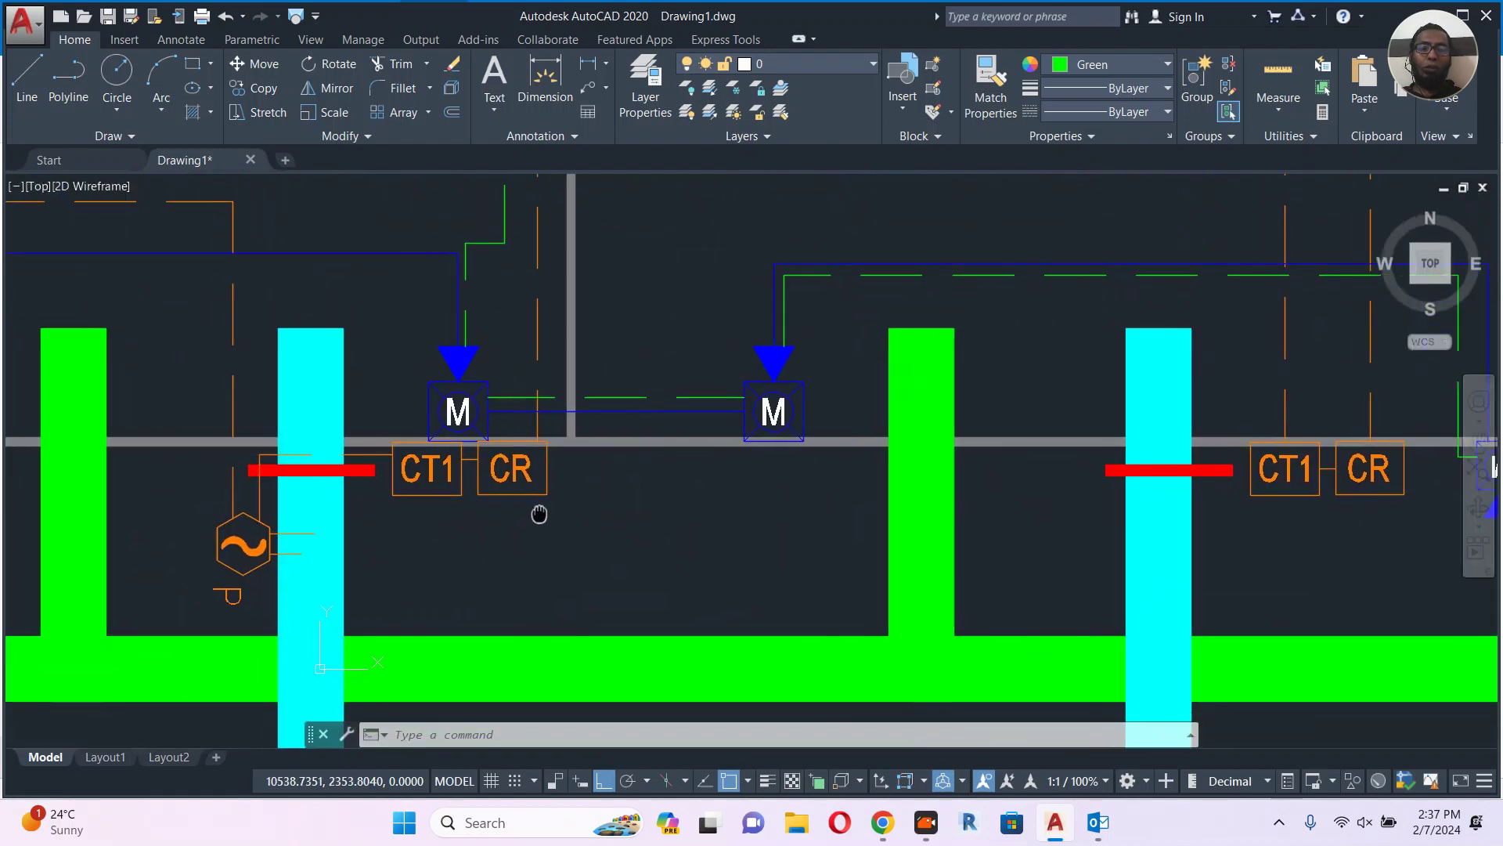
scroll(413, 495, "up", 2)
left_click(419, 485)
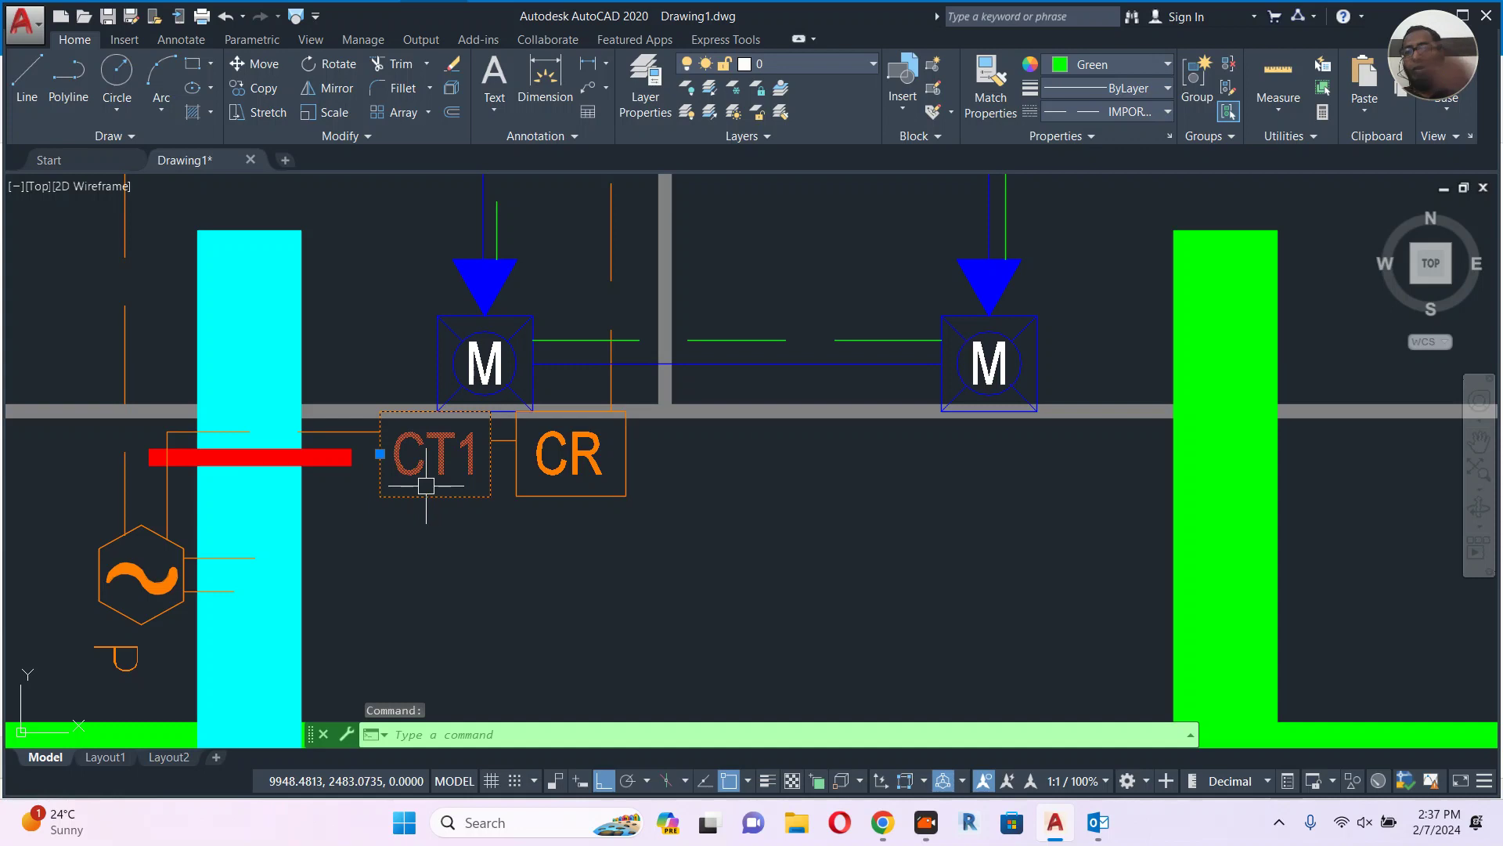
scroll(445, 480, "down", 2)
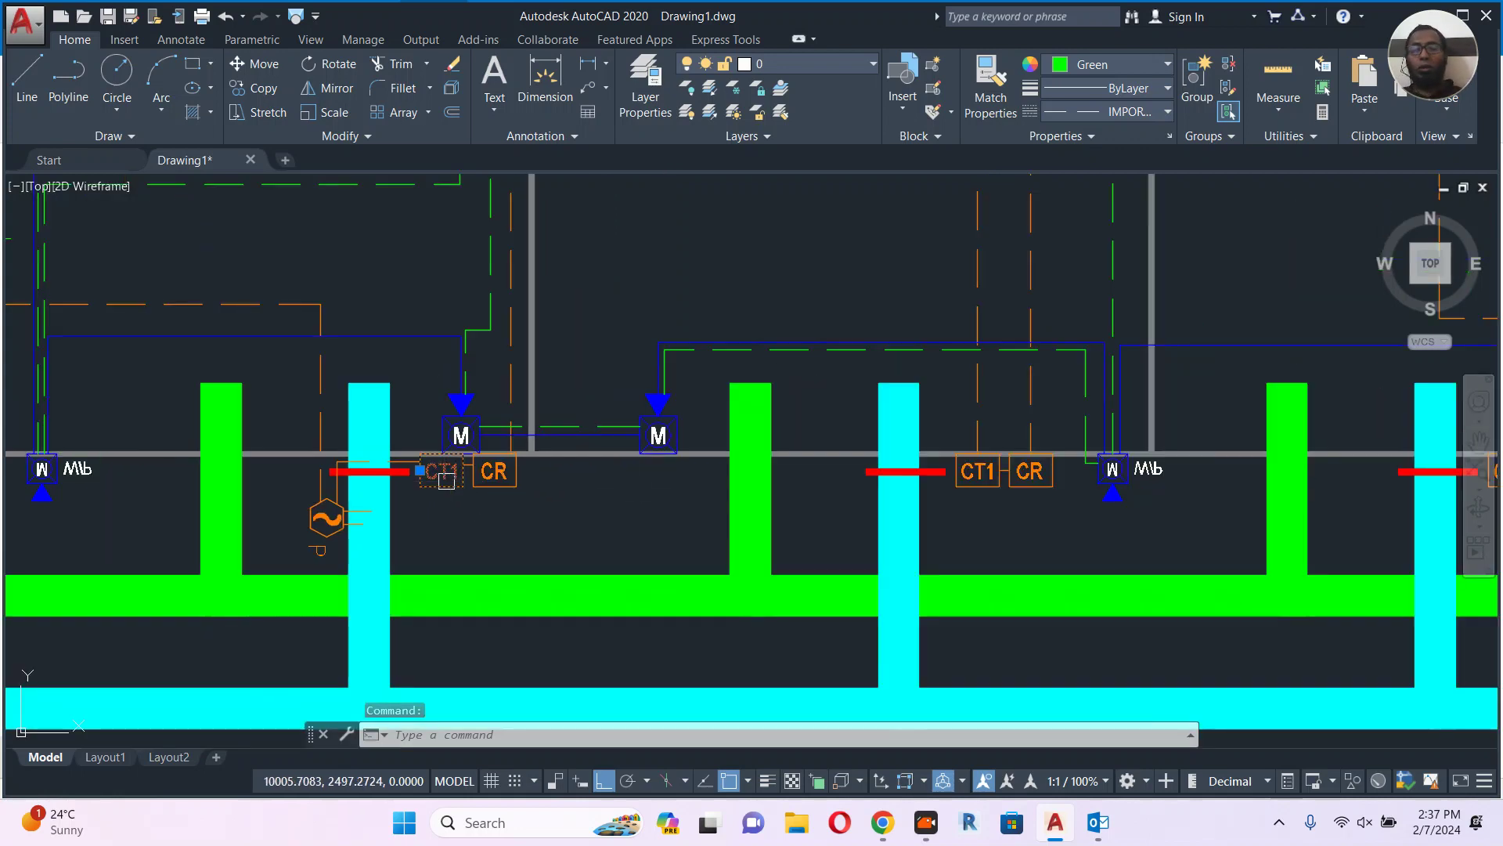
key("Escape")
Copy the CT2 dual input monitor module symbol from the fire alarm legend to the clipboard with a base point.
scroll(908, 494, "down", 2)
scroll(908, 493, "down", 6)
middle_click_drag(402, 475, 508, 350)
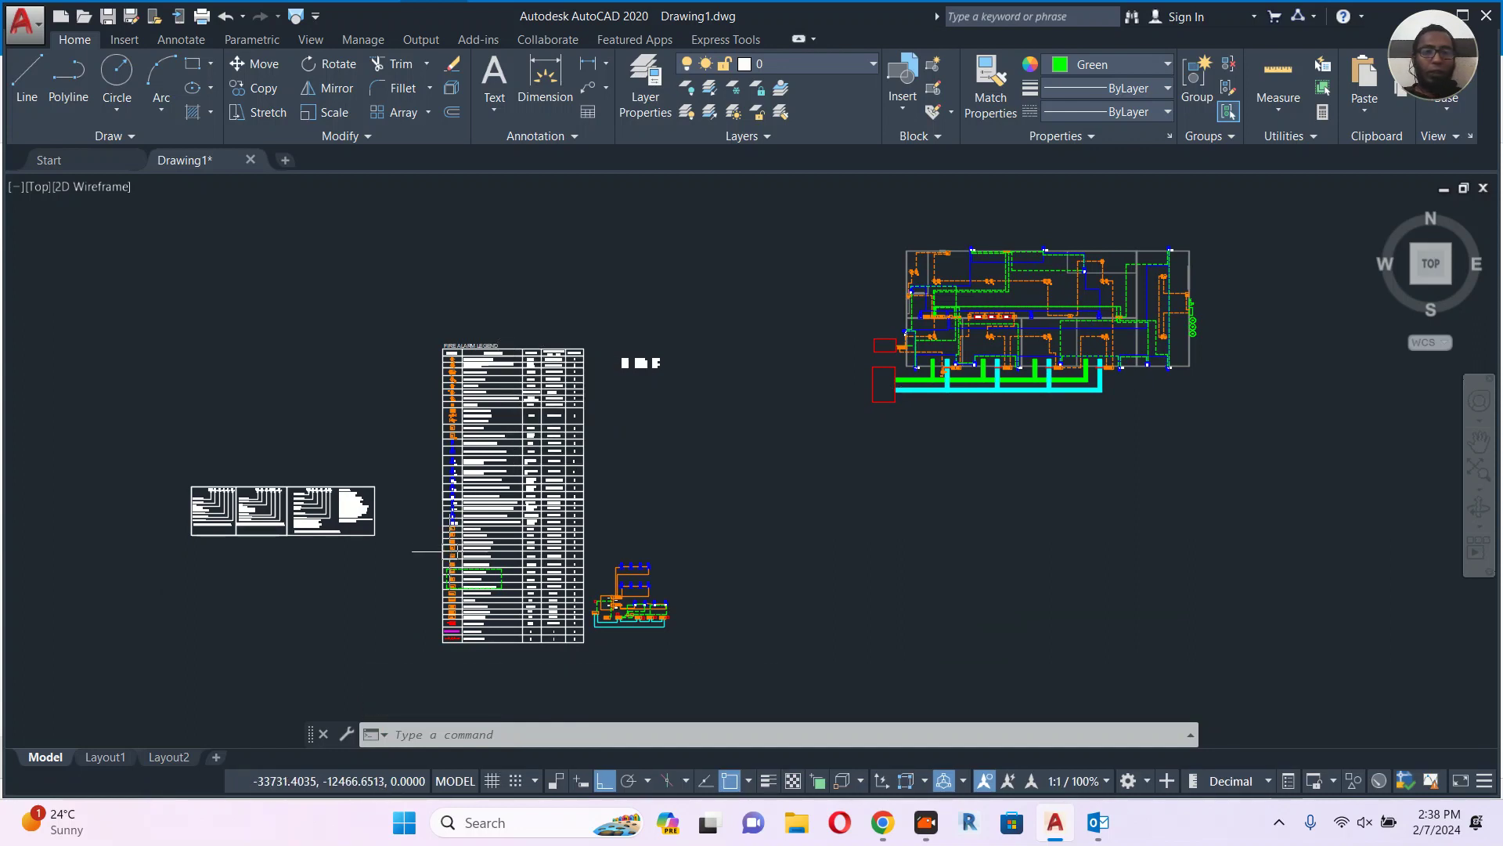
scroll(453, 551, "up", 8)
scroll(459, 425, "up", 5)
left_click(411, 330)
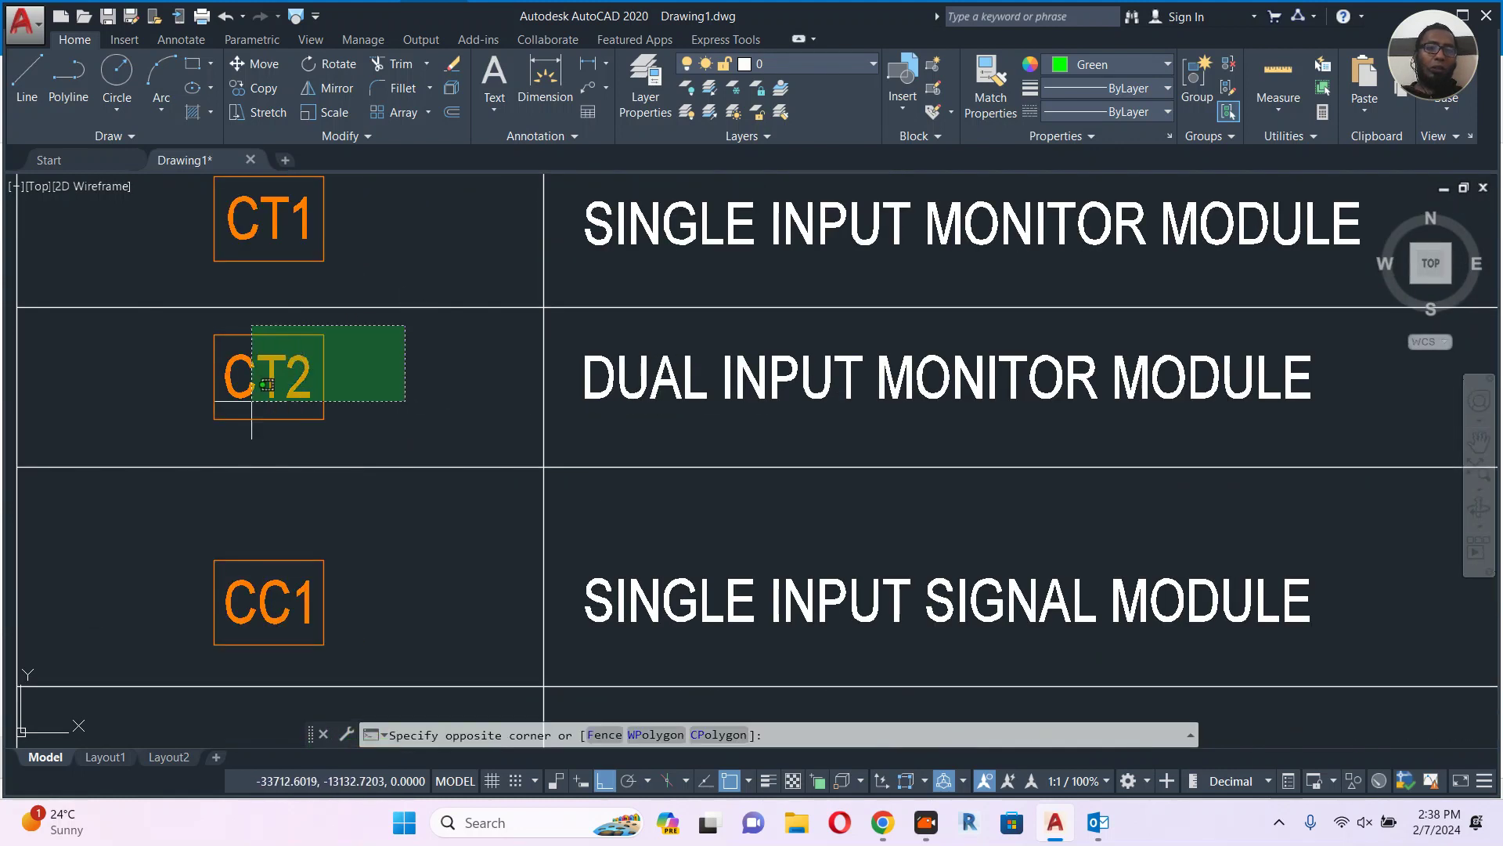
left_click(194, 429)
key("ctrl+shift+c")
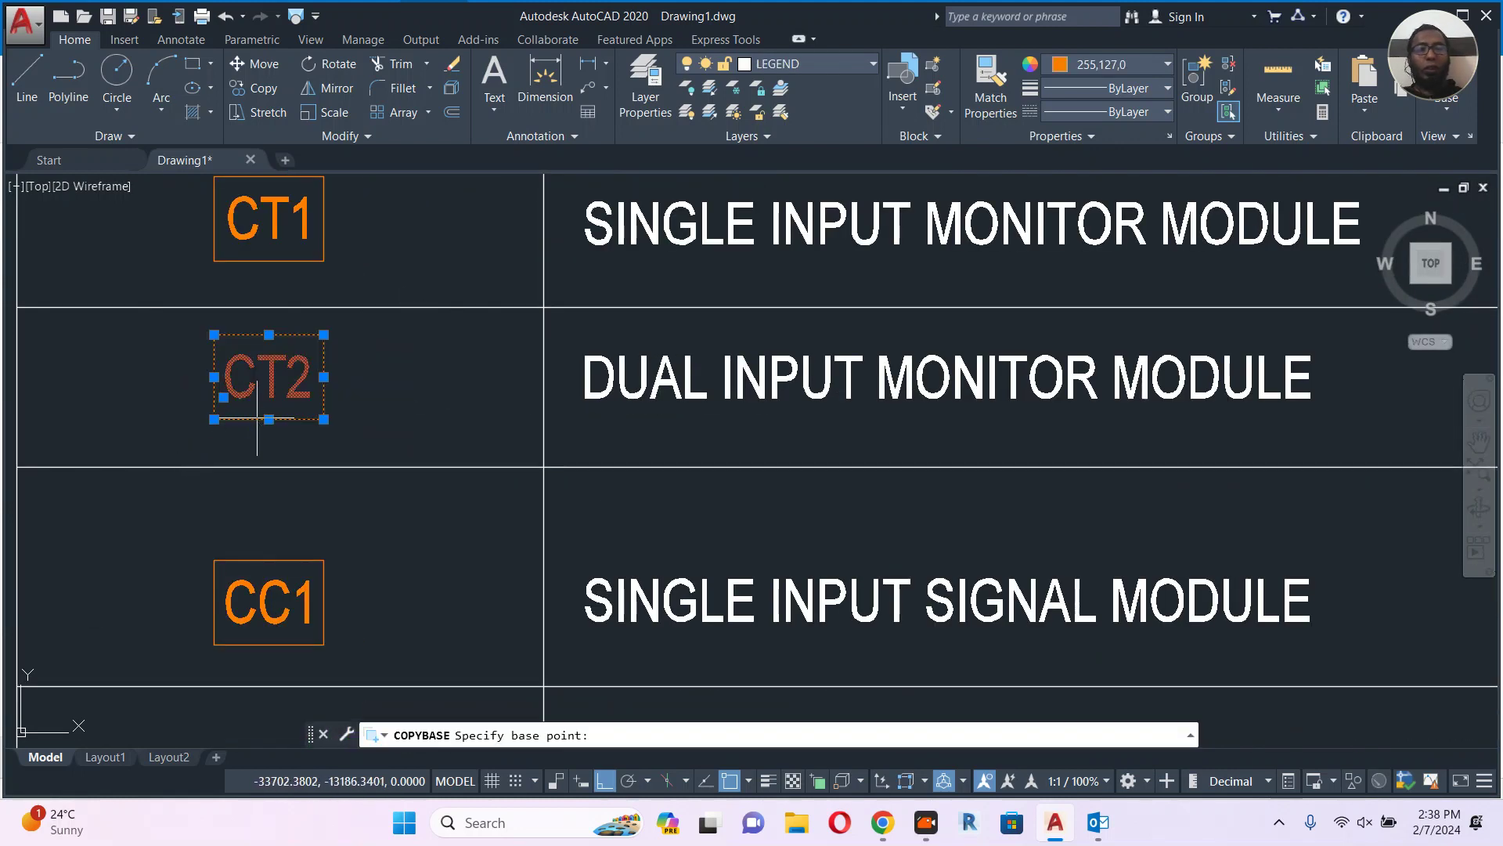
key("Escape")
scroll(329, 430, "down", 6)
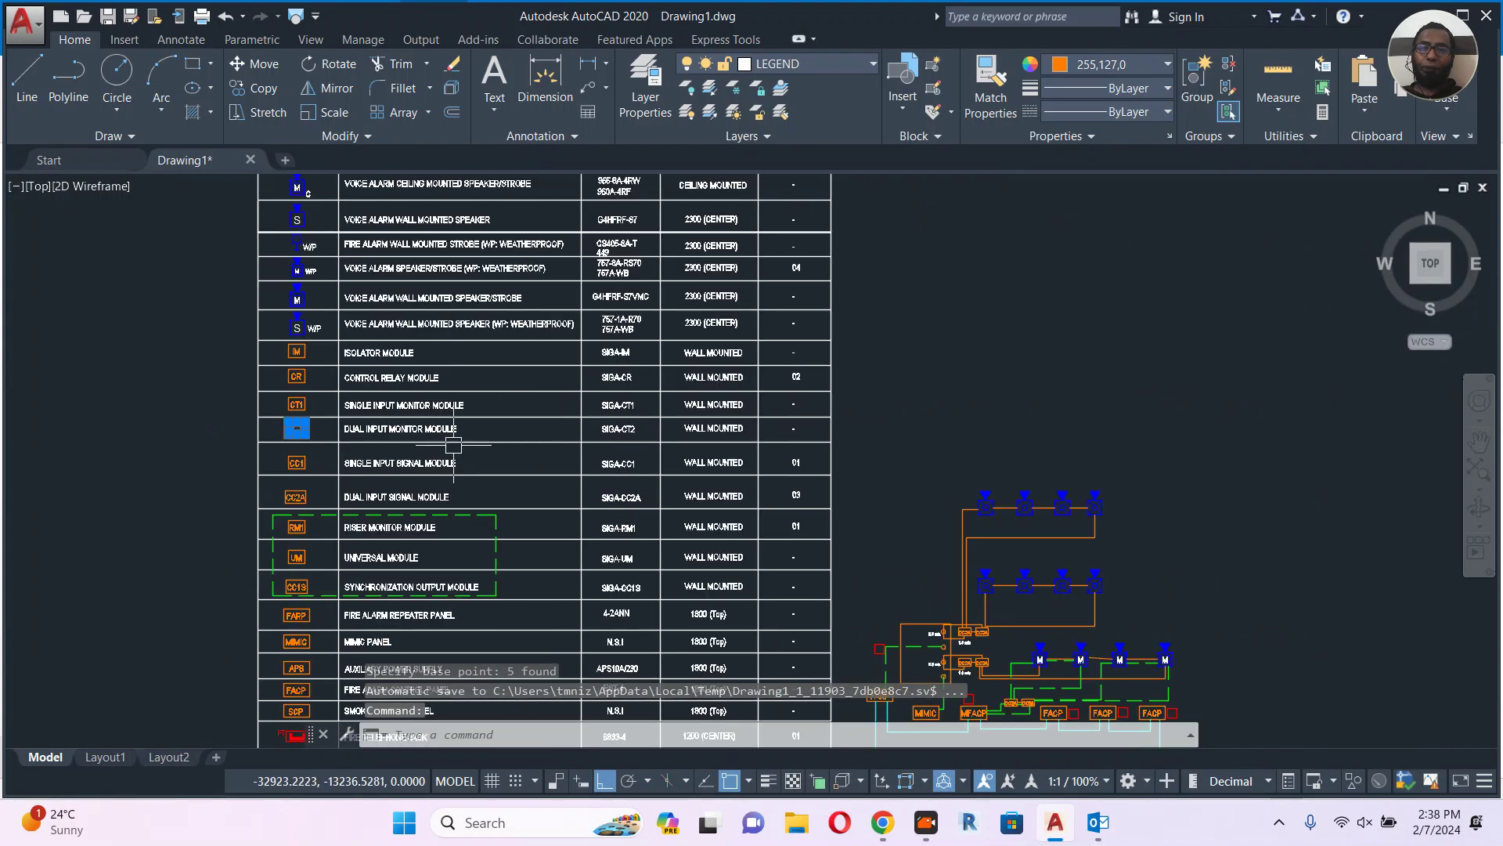
Paste the copied CT2 module as a block on the far-right wall beside the middle green cylinder.
middle_click_drag(905, 492, 614, 470)
scroll(815, 459, "down", 3)
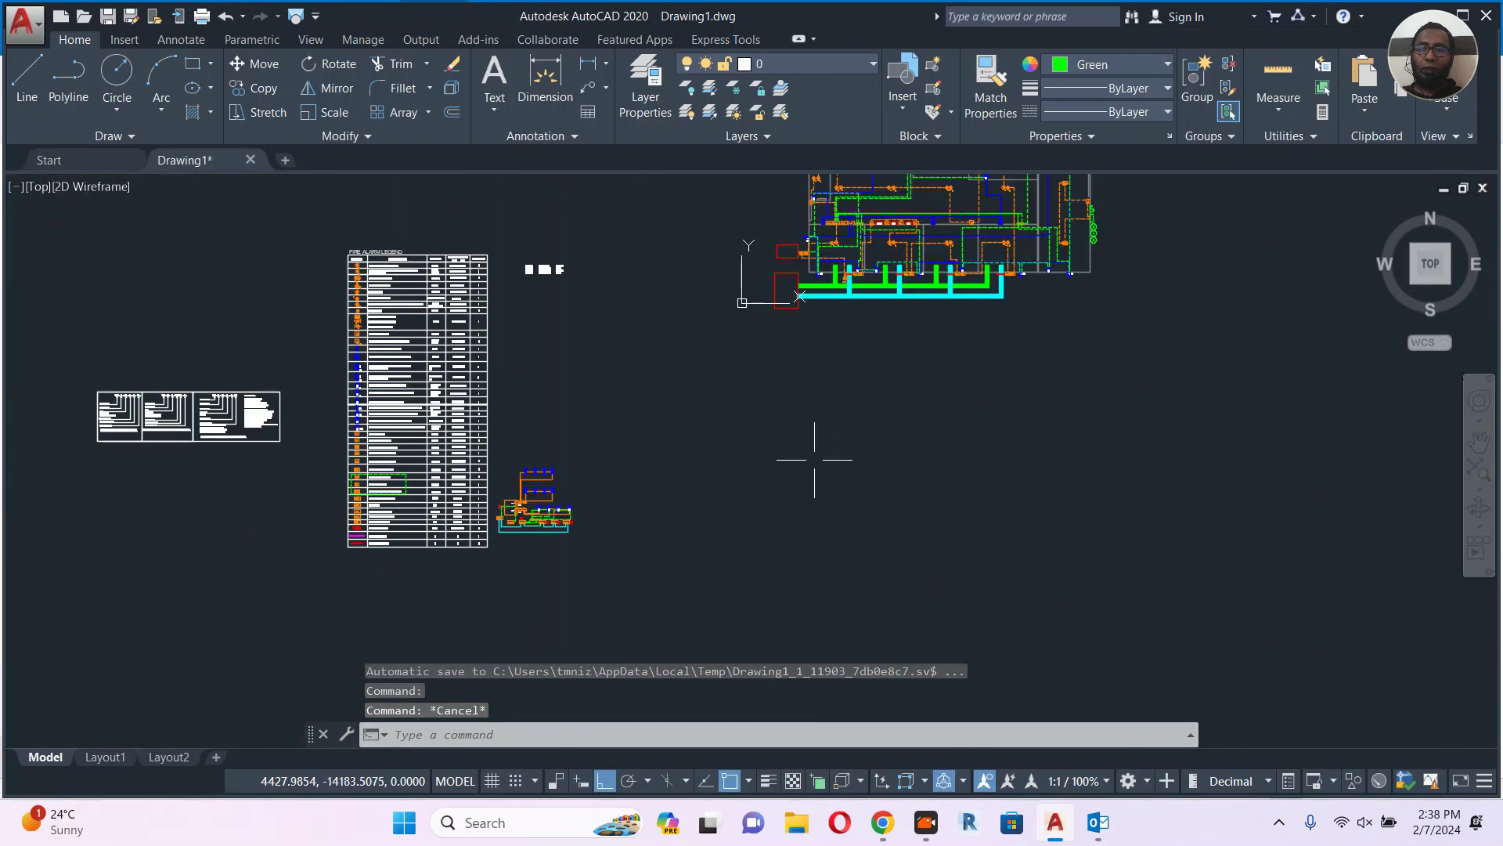
scroll(1053, 260, "up", 2)
scroll(1053, 260, "up", 4)
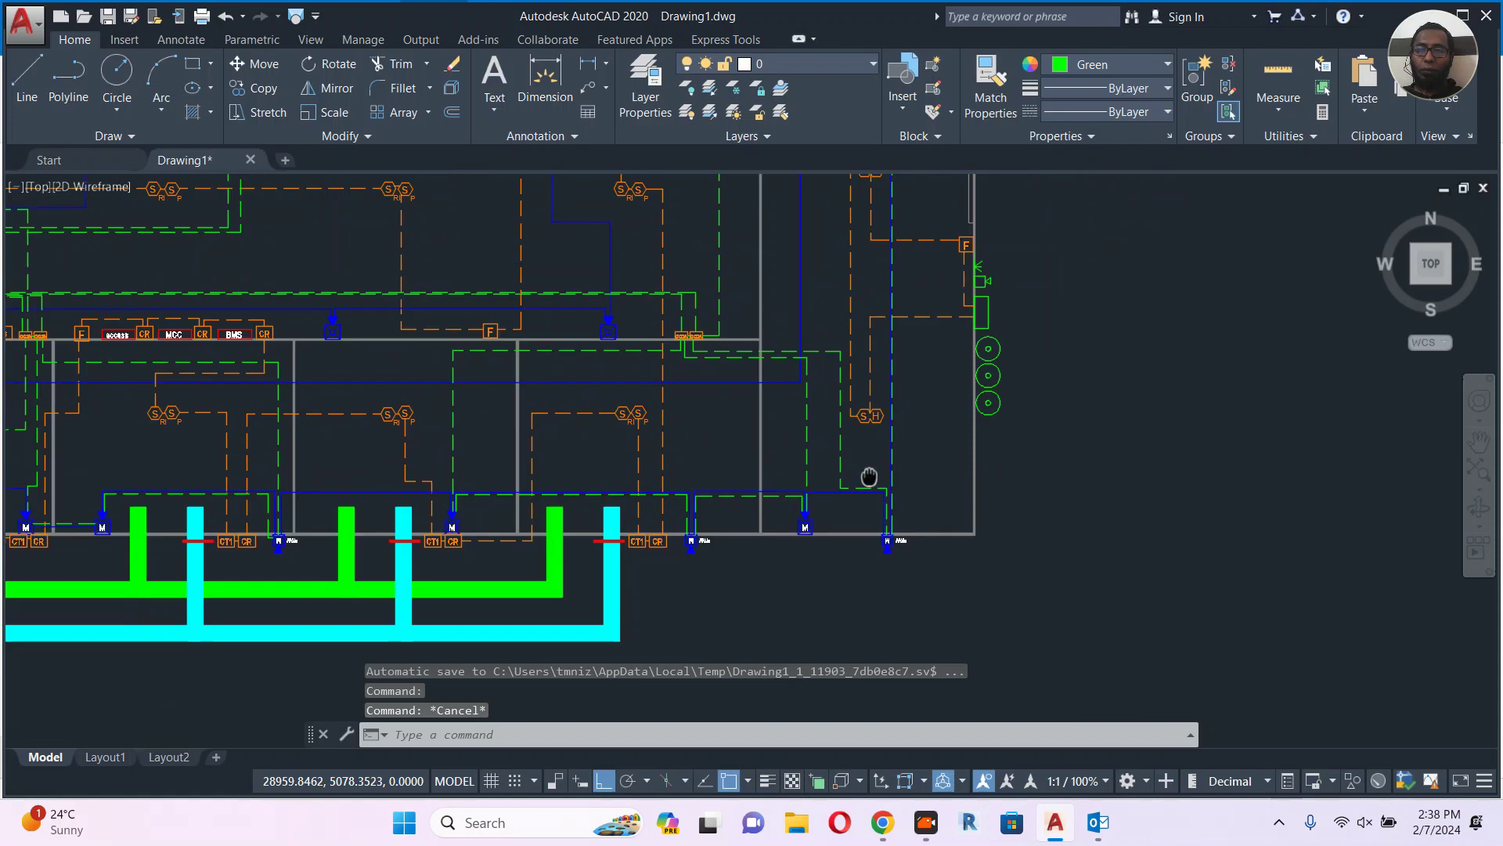
scroll(951, 465, "up", 5)
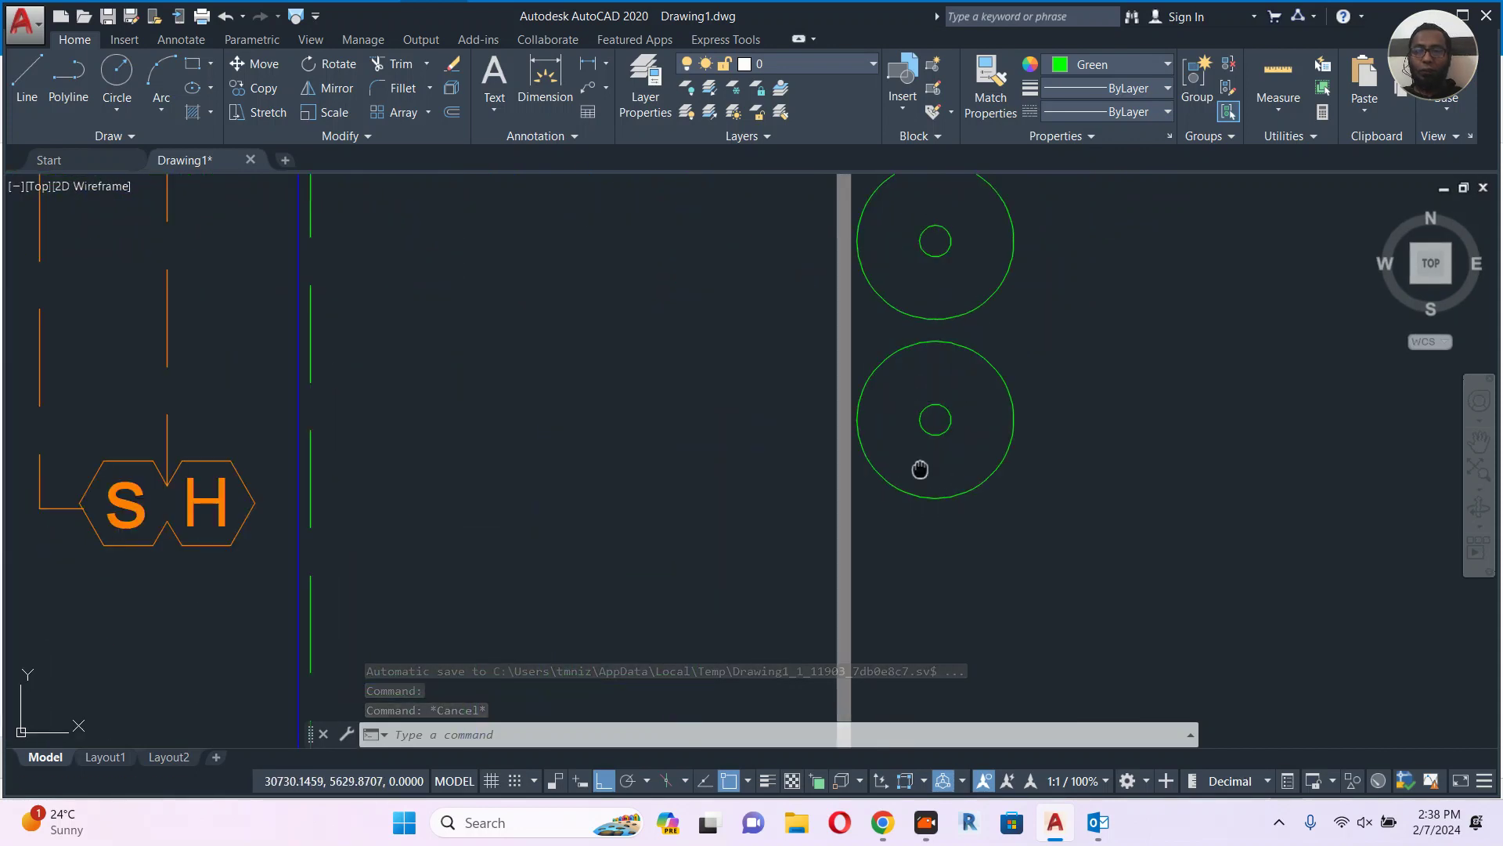
key("ctrl+shift+v")
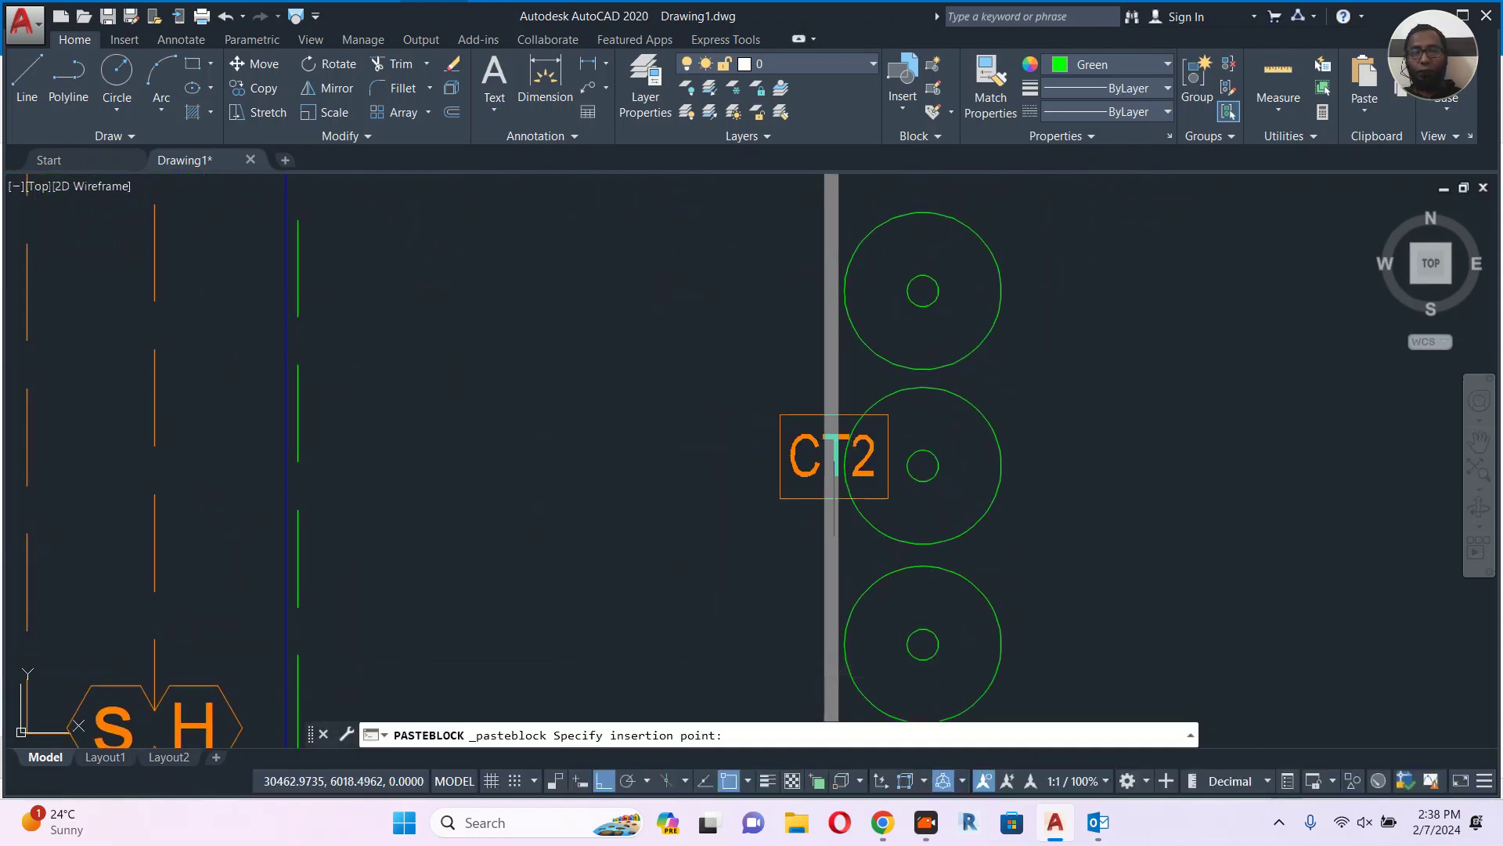
left_click(812, 498)
Rotate the pasted CT2 module 90 degrees so it stands upright against the inner face of the wall.
left_click(806, 508)
type("ro")
key("Return")
left_click(832, 503)
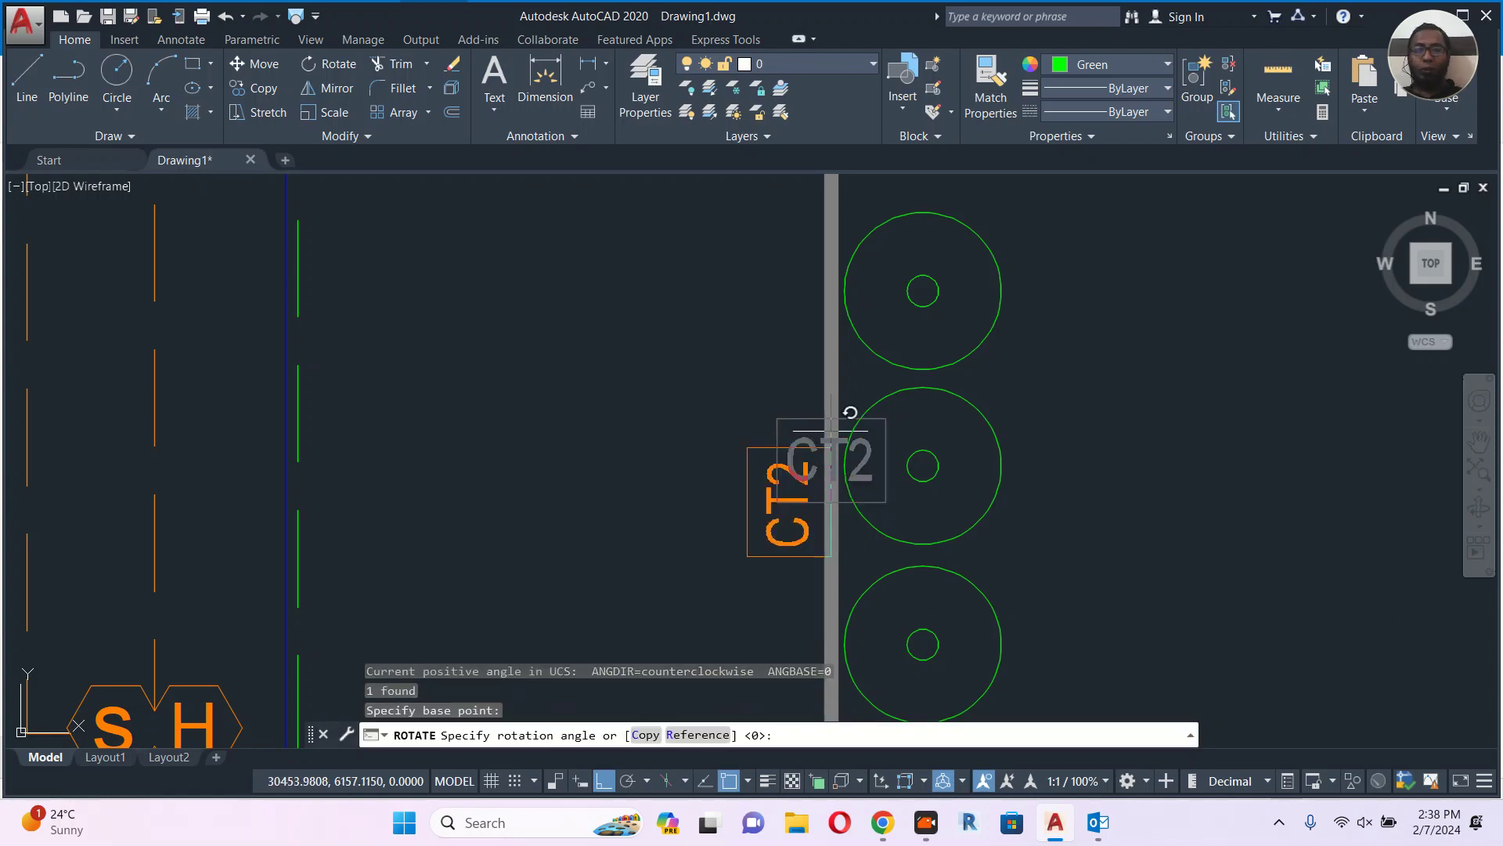
left_click(806, 434)
Copy the CT2 module straight up the wall to place a second one just above it.
scroll(801, 437, "down", 4)
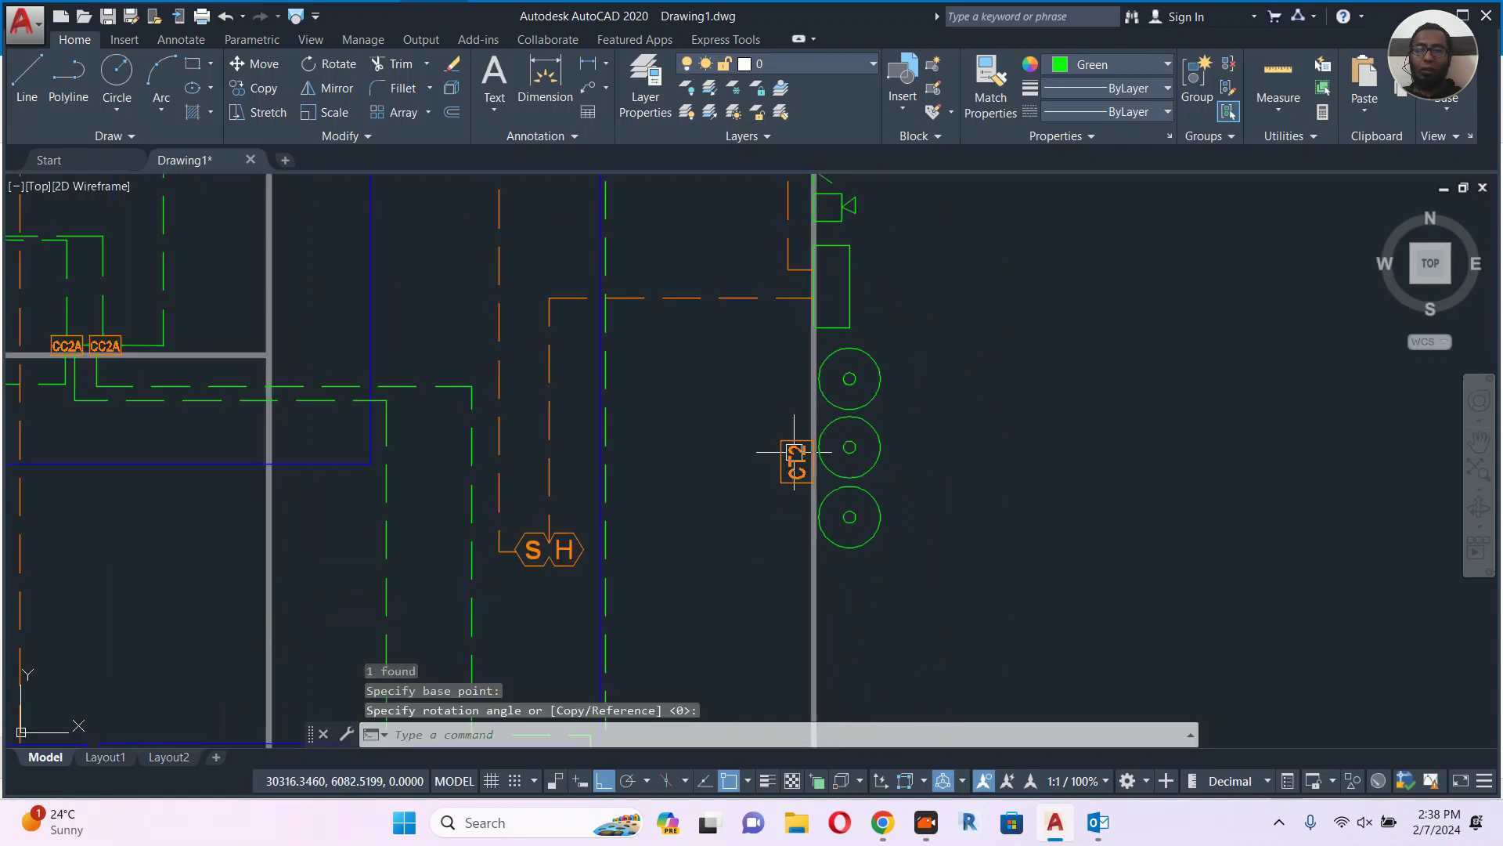
type("co")
key("Return")
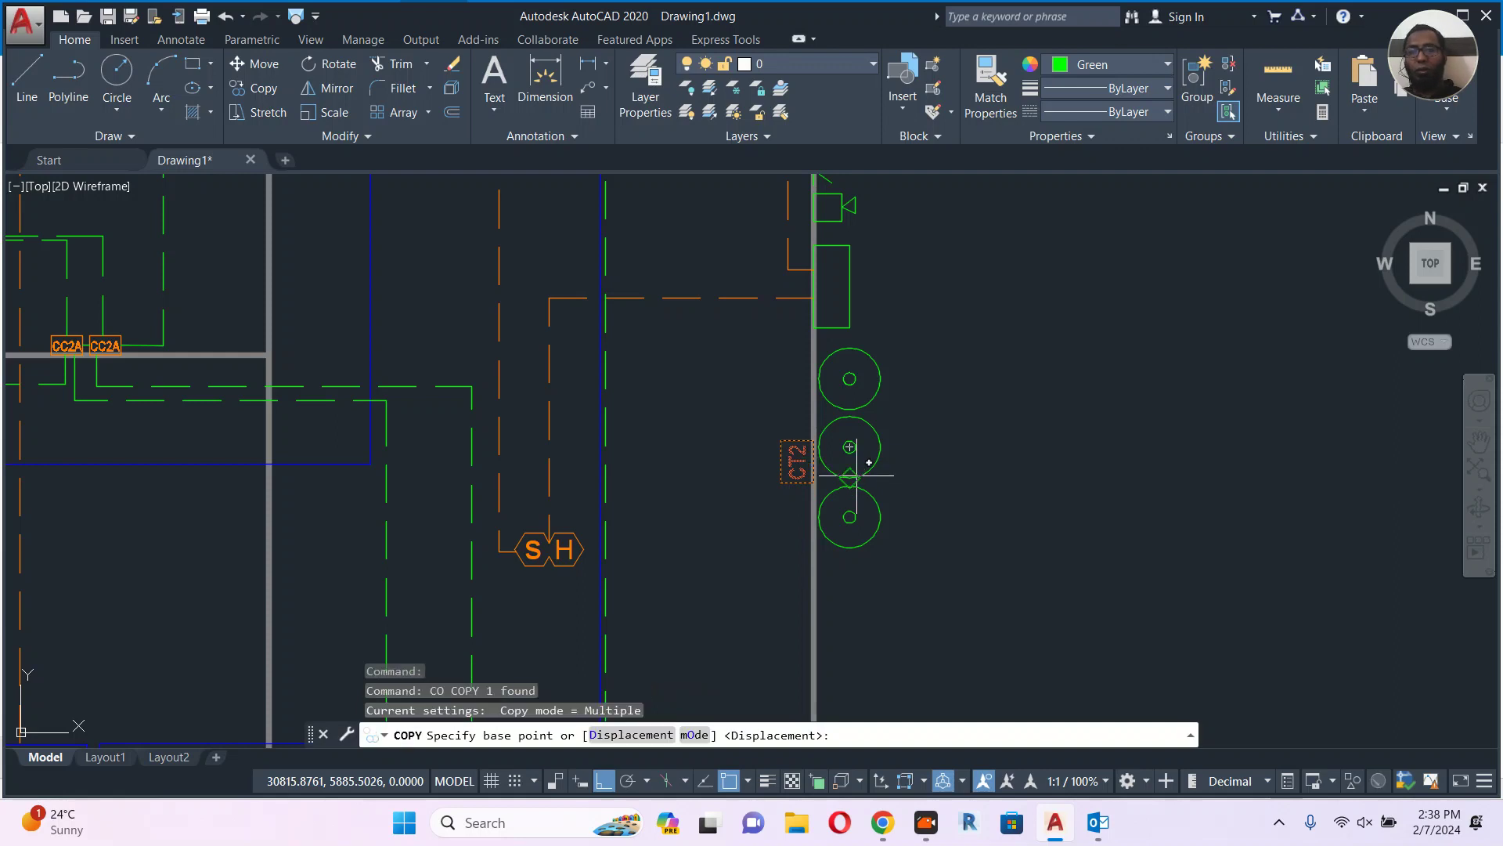
left_click(1001, 515)
left_click(995, 460)
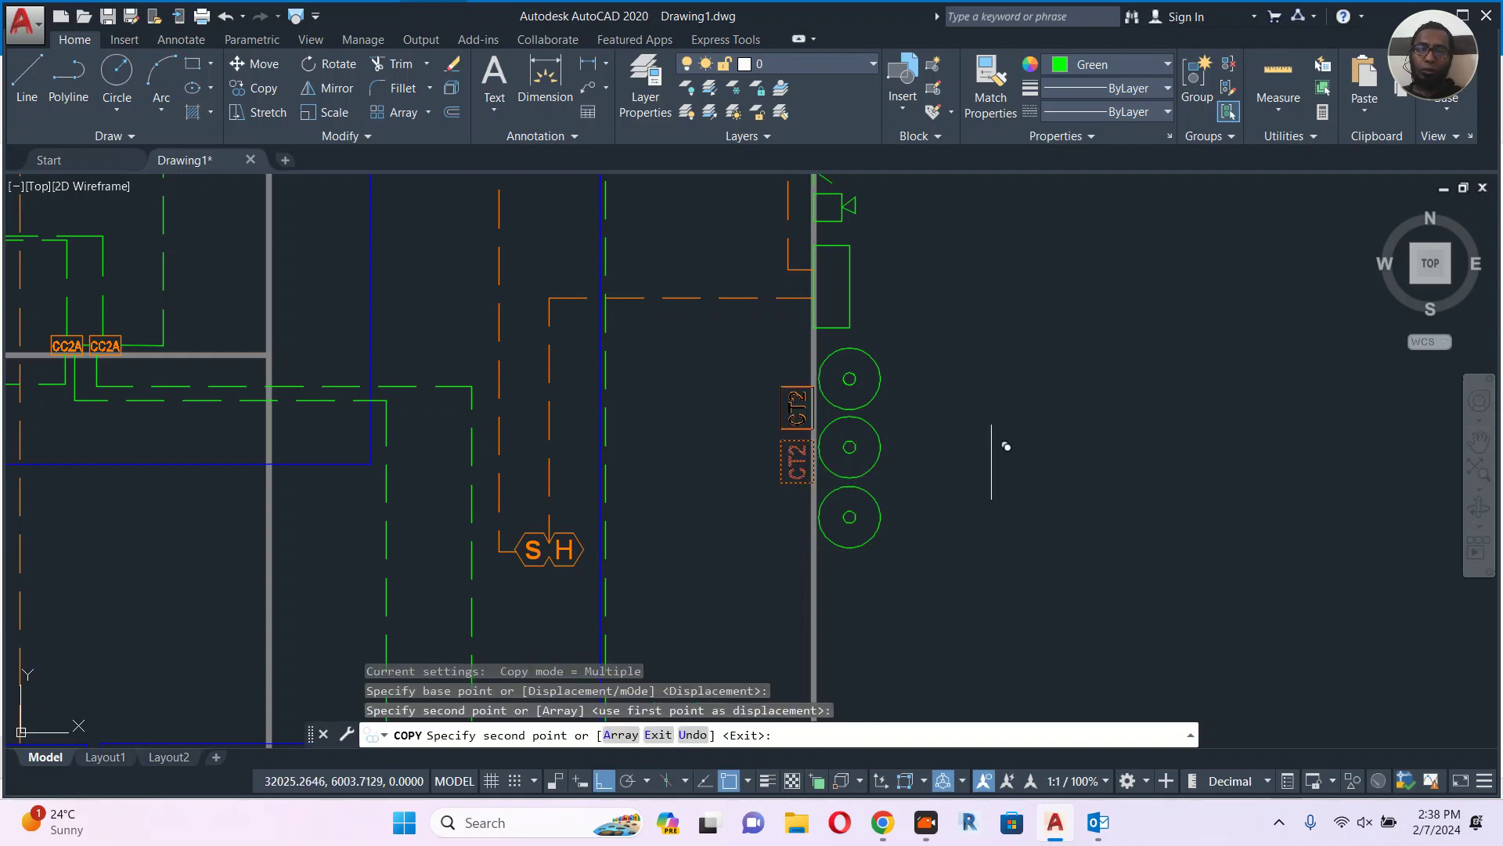
key("Escape")
Copy the CT1 module beside the last cyan duct to the far-right wall above the two CT2 modules.
scroll(980, 466, "down", 4)
scroll(577, 624, "up", 9)
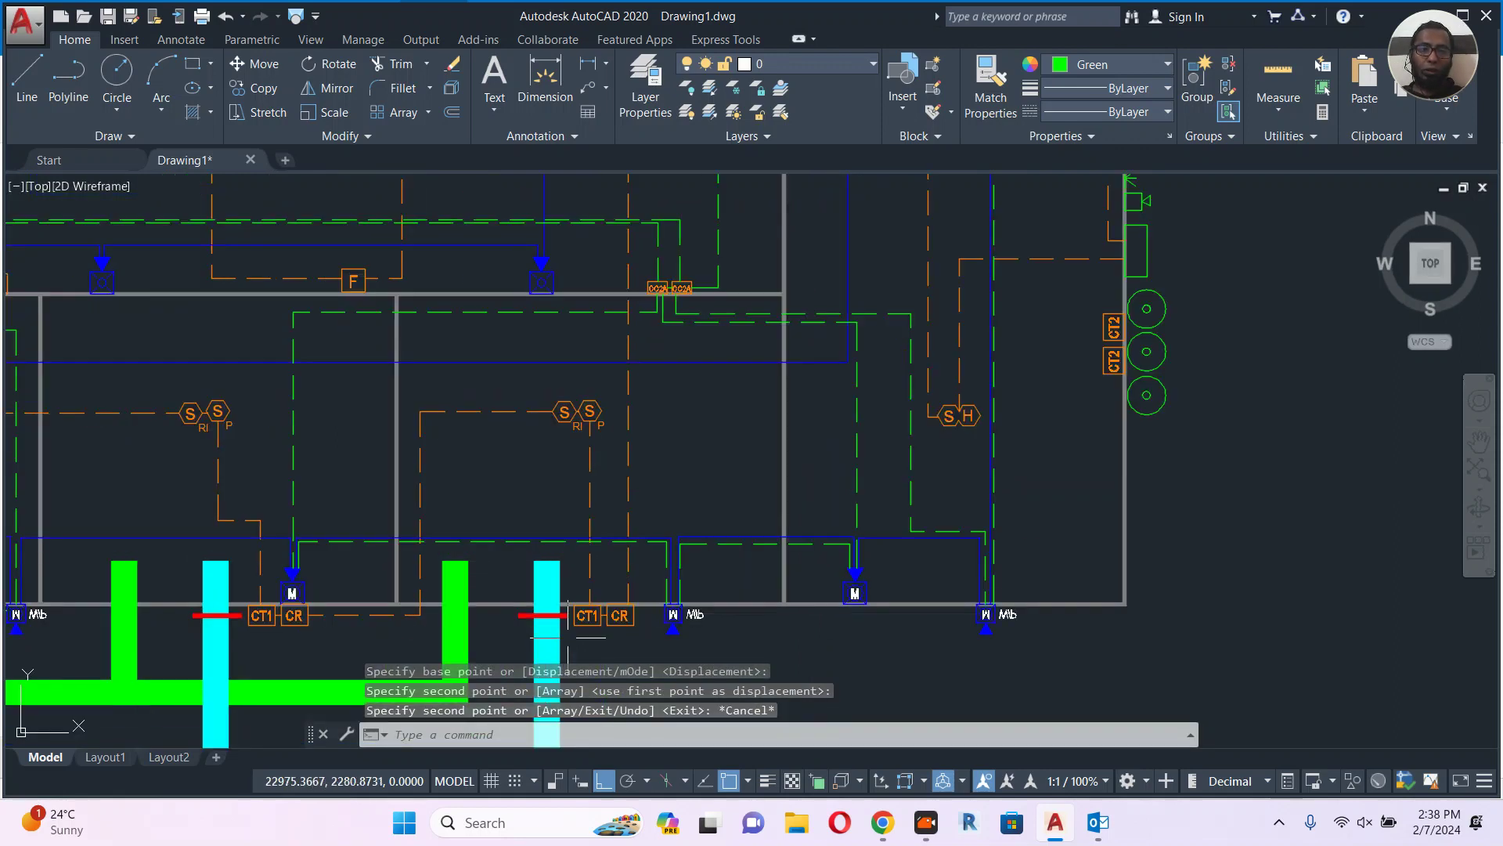
left_click(608, 593)
type("c")
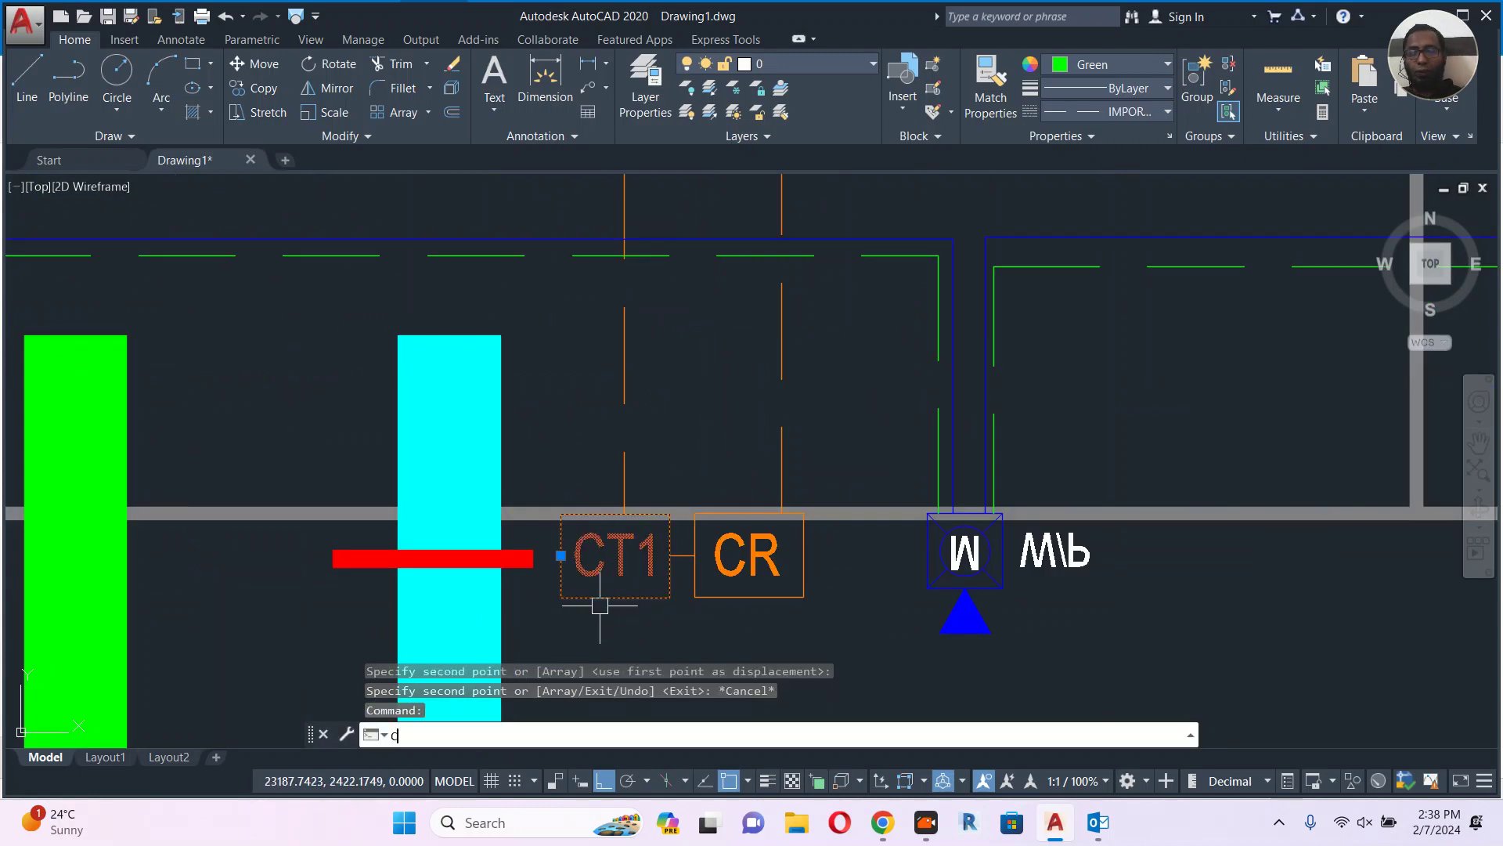
type("o")
key("Return")
left_click(611, 603)
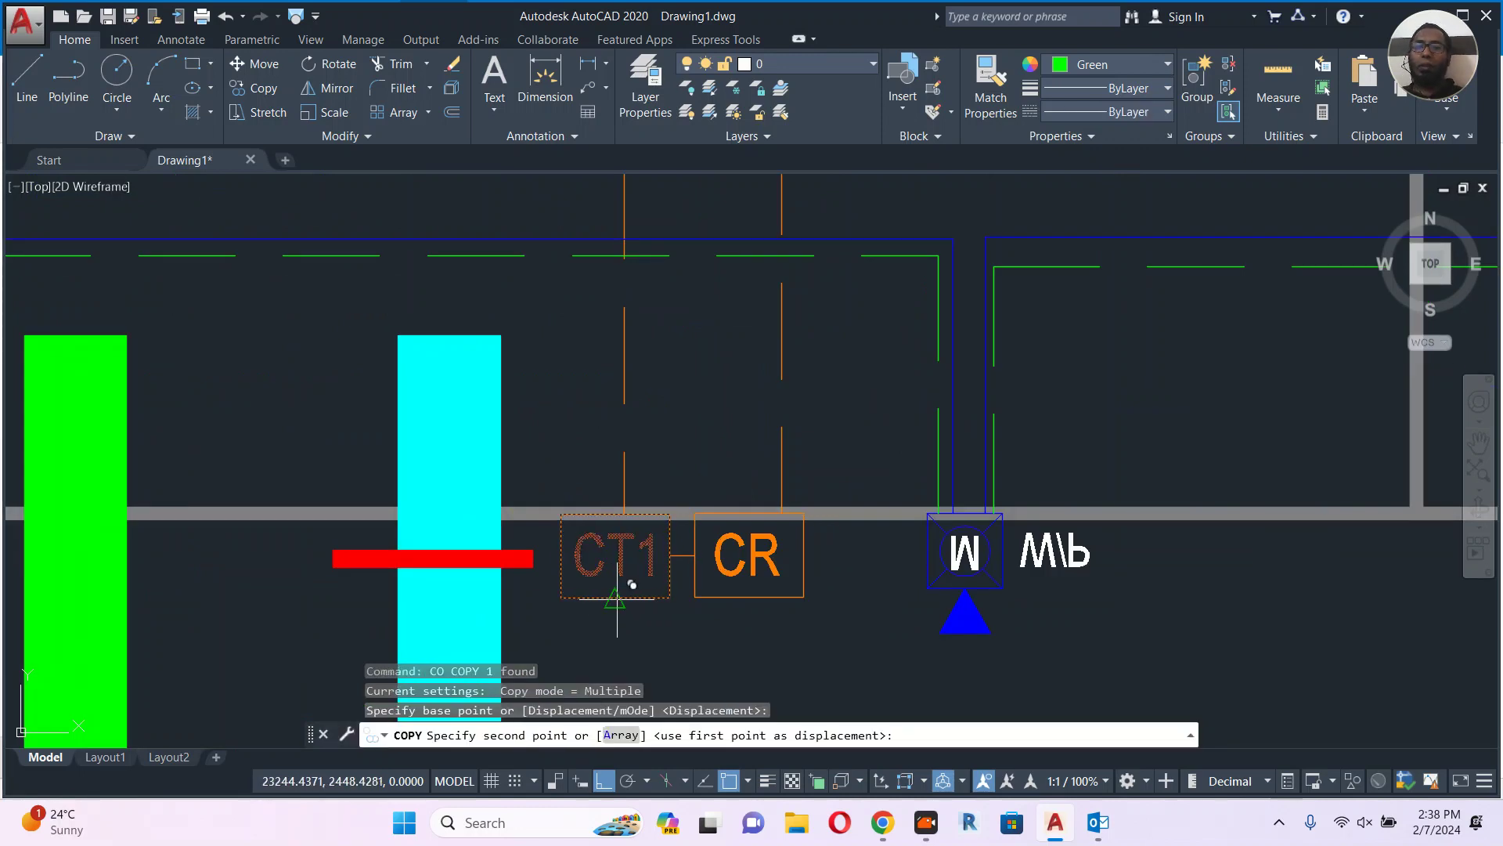
scroll(587, 631, "down", 5)
scroll(983, 460, "up", 2)
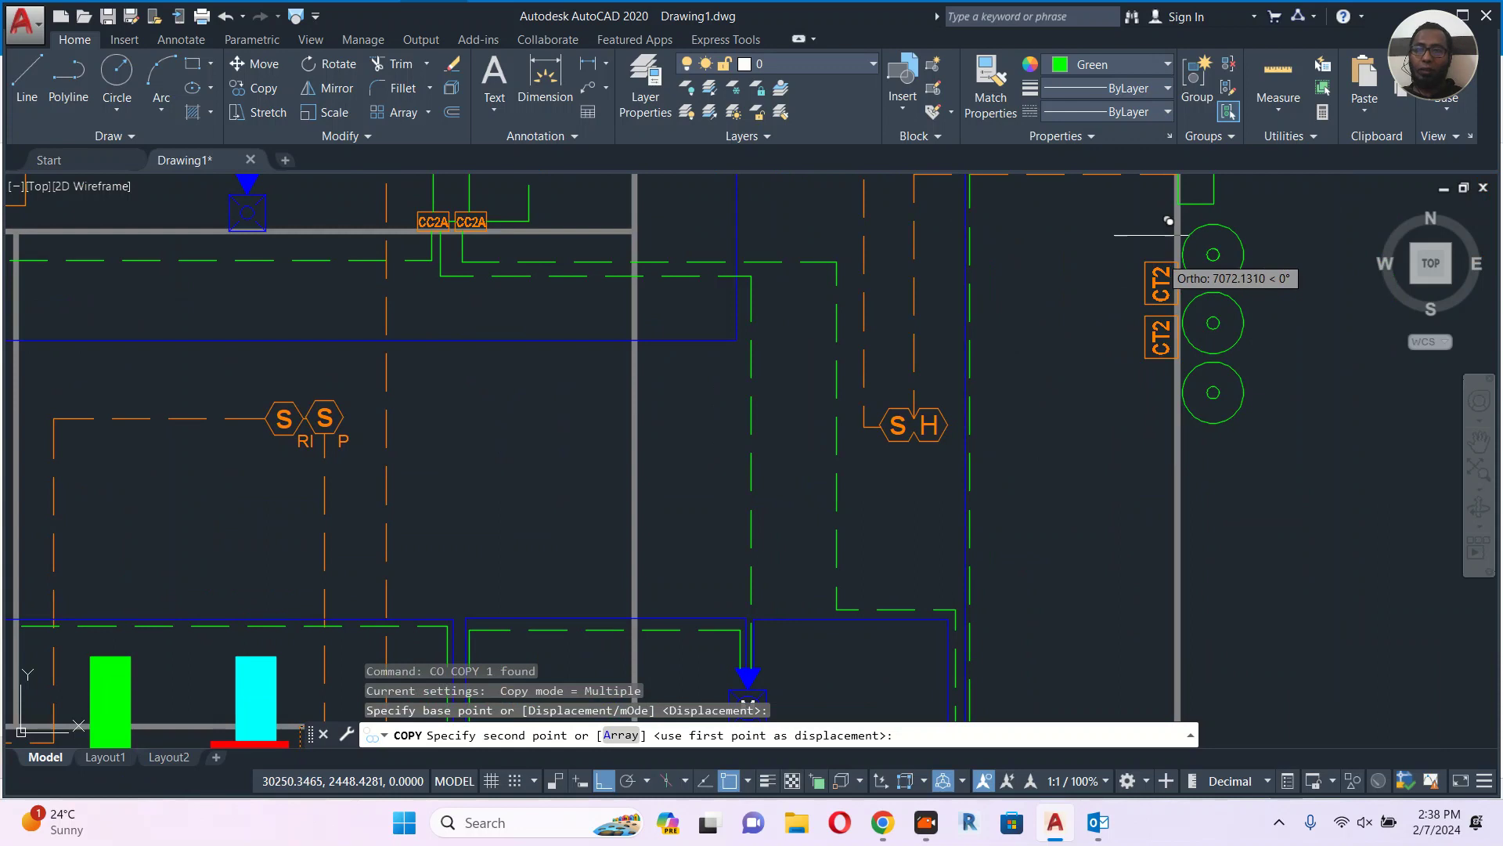
left_click(1167, 224)
key("Escape")
Rotate the copied CT1 module 90 degrees about its lower-edge midpoint so it lines up with the CT2 modules.
scroll(1159, 228, "up", 2)
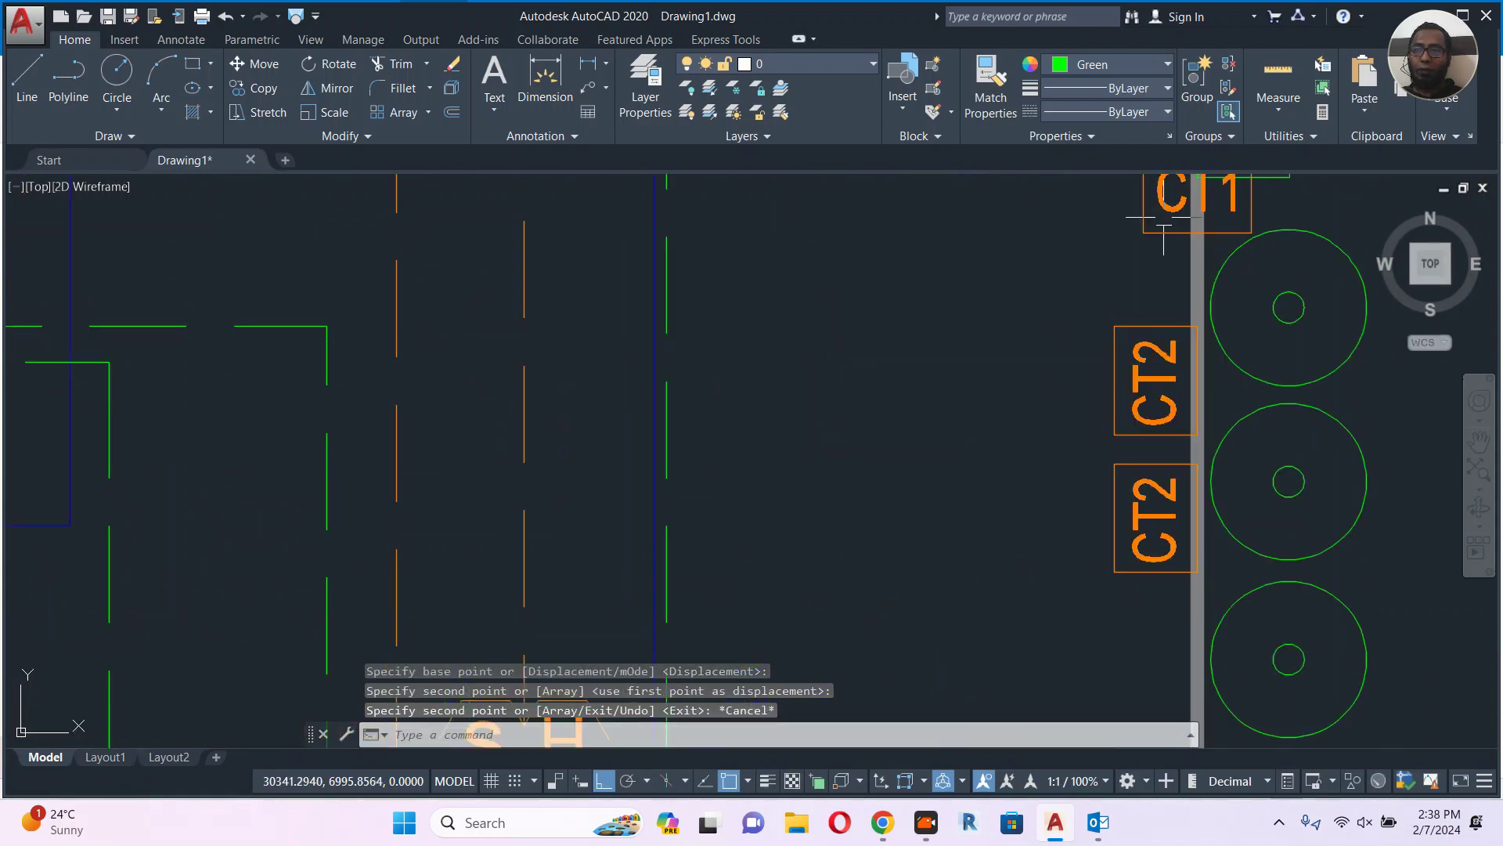
middle_click_drag(1140, 187, 1081, 281)
type("ro")
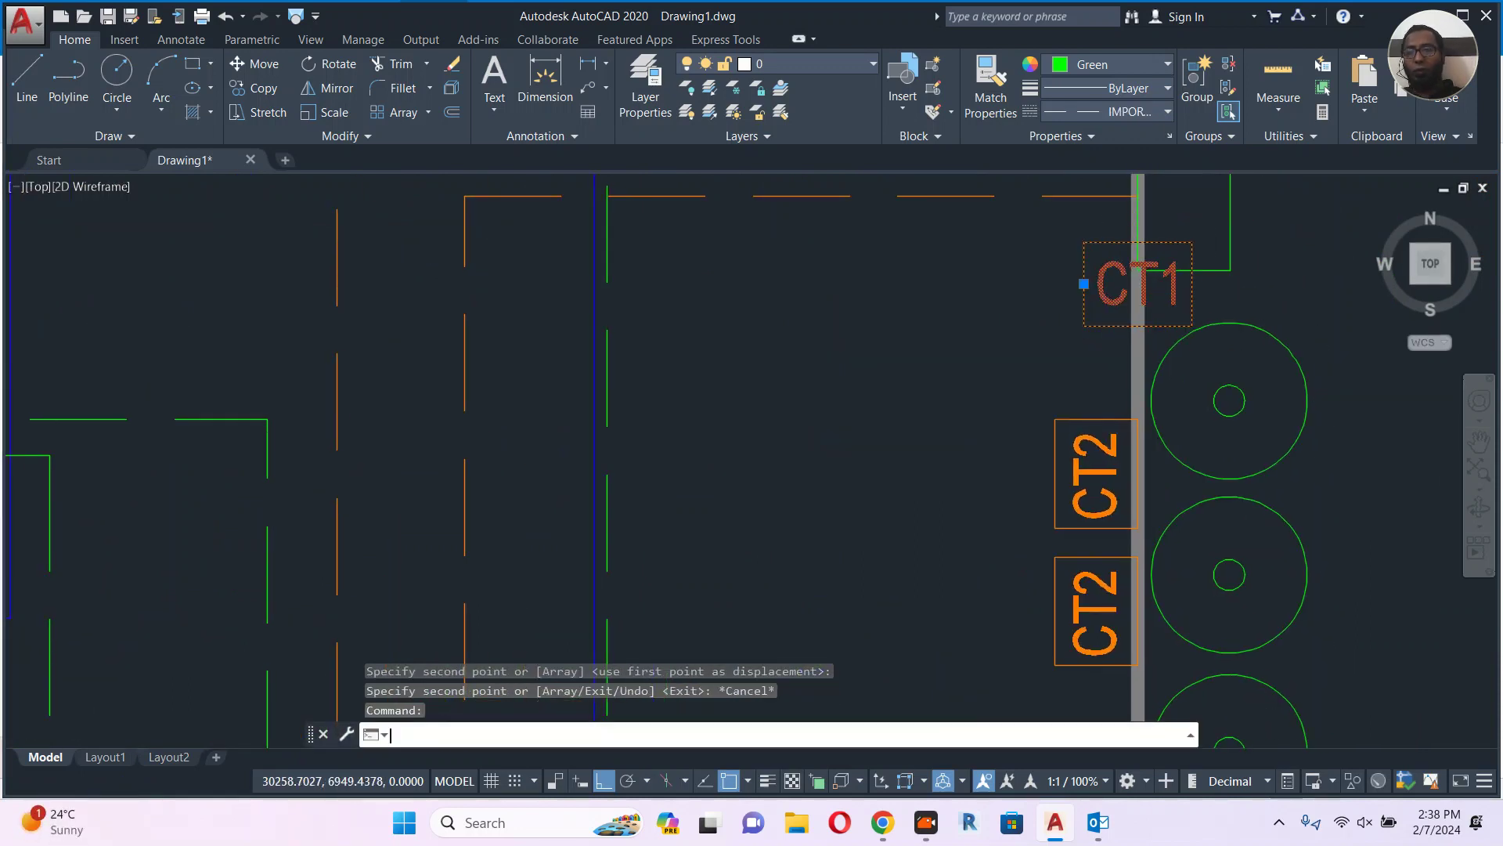
key("Return")
left_click(1137, 326)
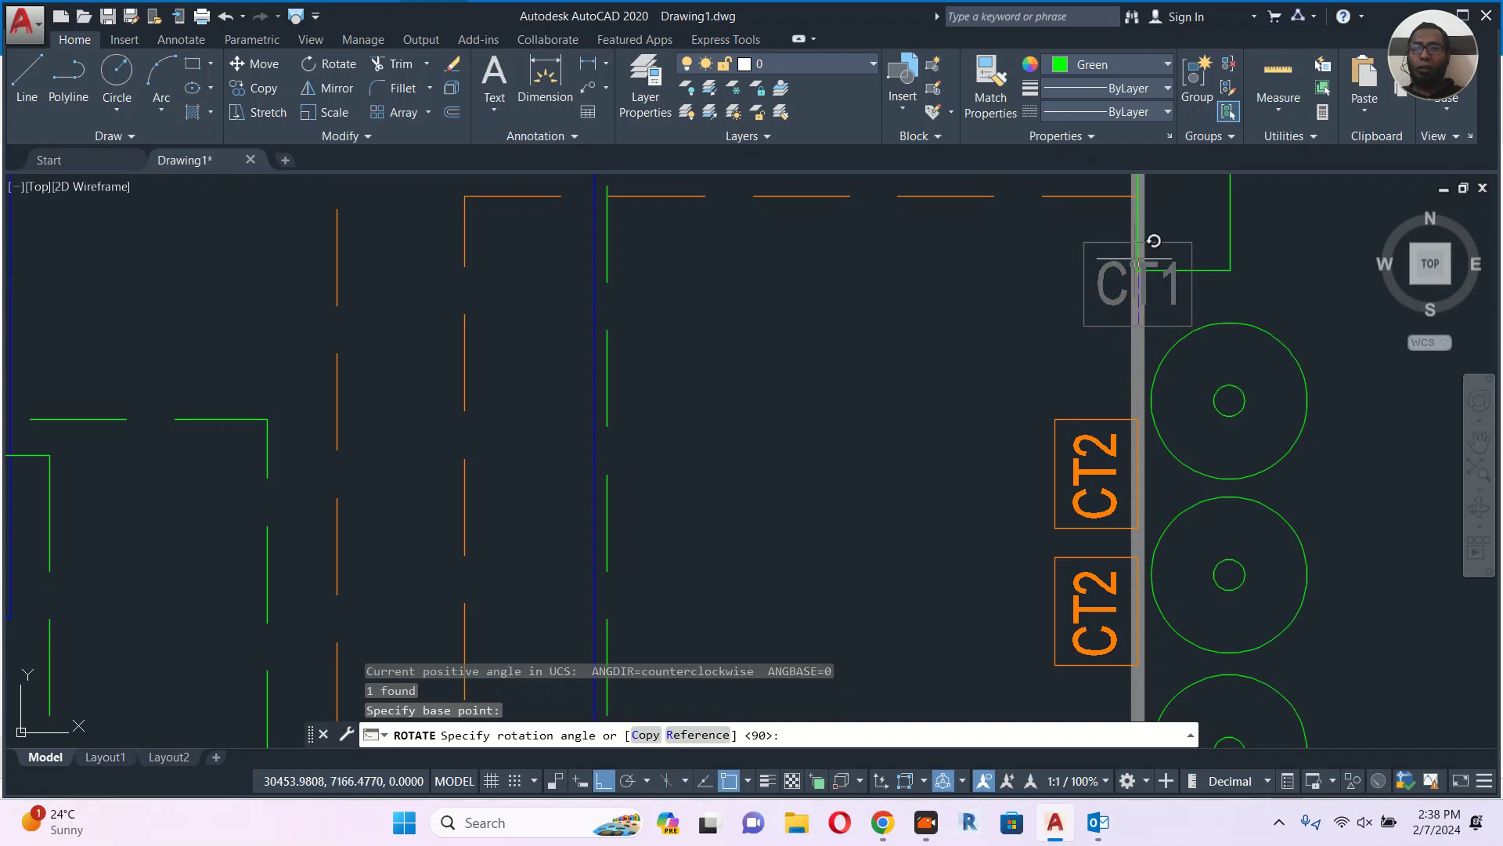
key("Escape")
Move the CT1 module slightly down the wall, closer to the upper CT2 module.
scroll(1081, 298, "down", 3)
middle_click_drag(1241, 383, 1113, 455)
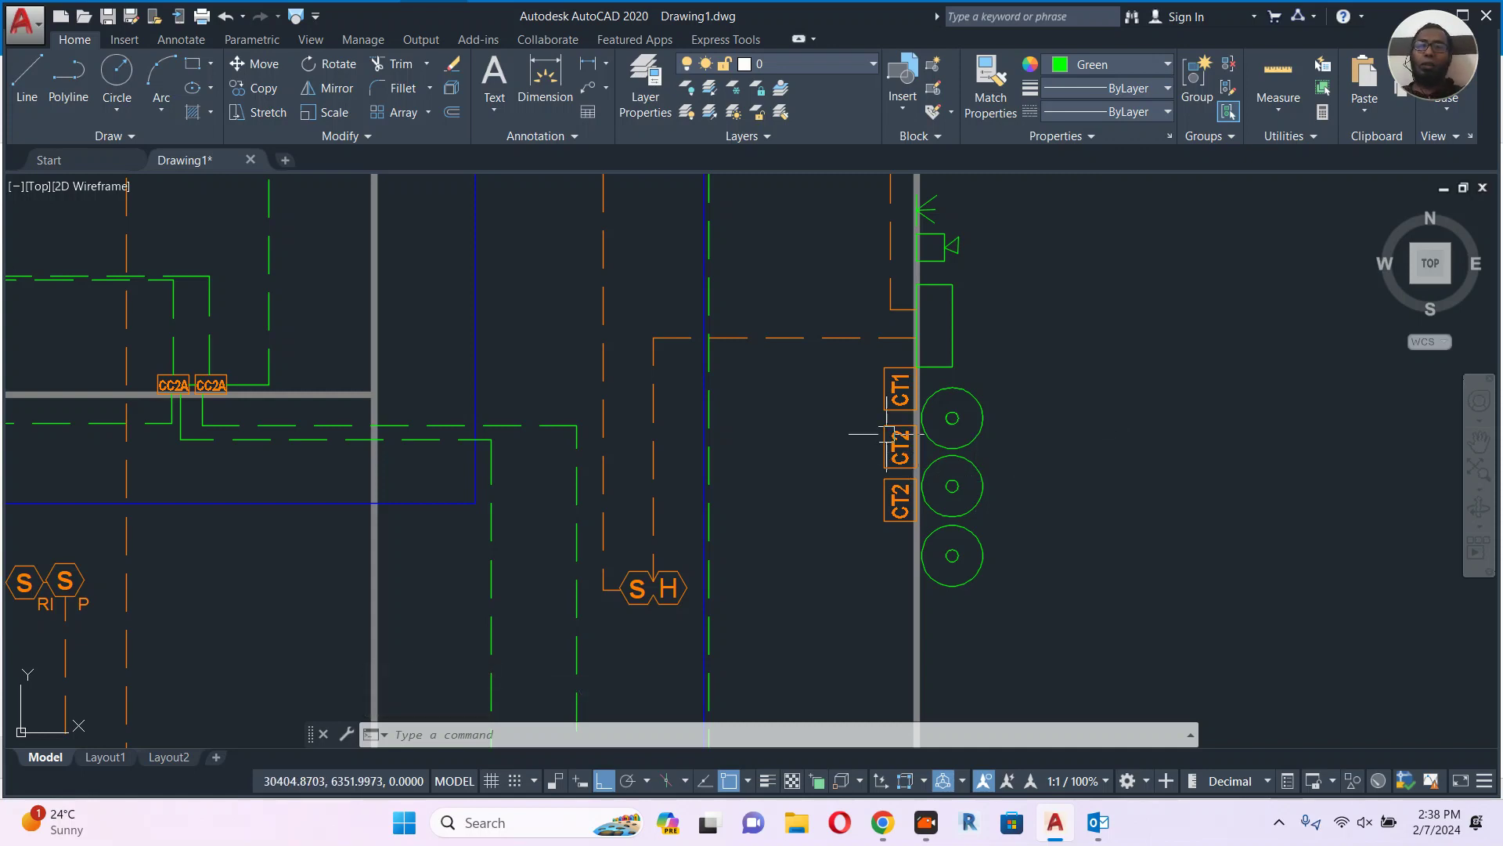
left_click(901, 389)
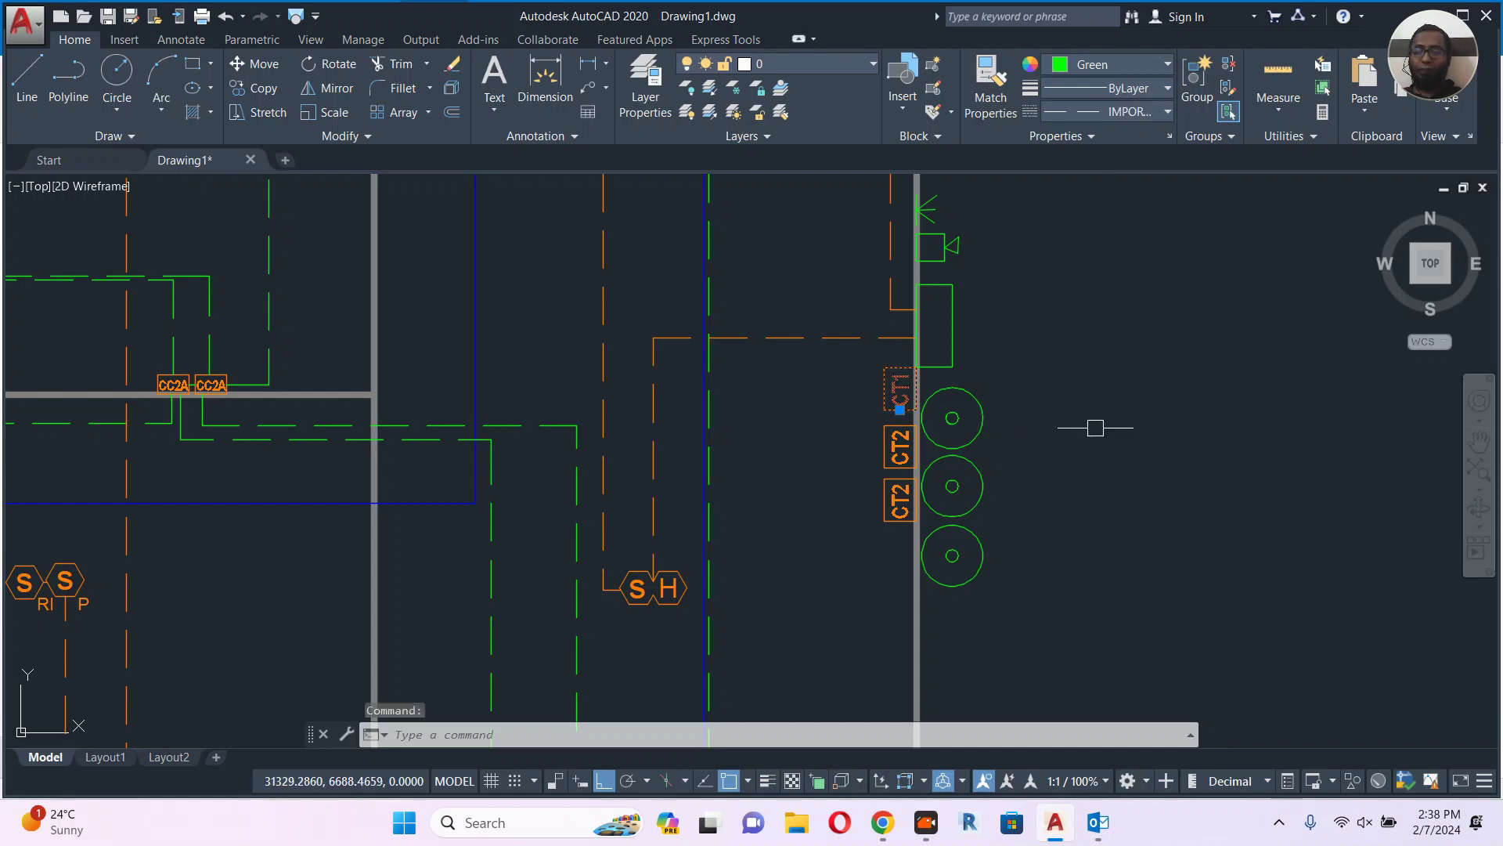
type("m")
key("Return")
left_click(1108, 410)
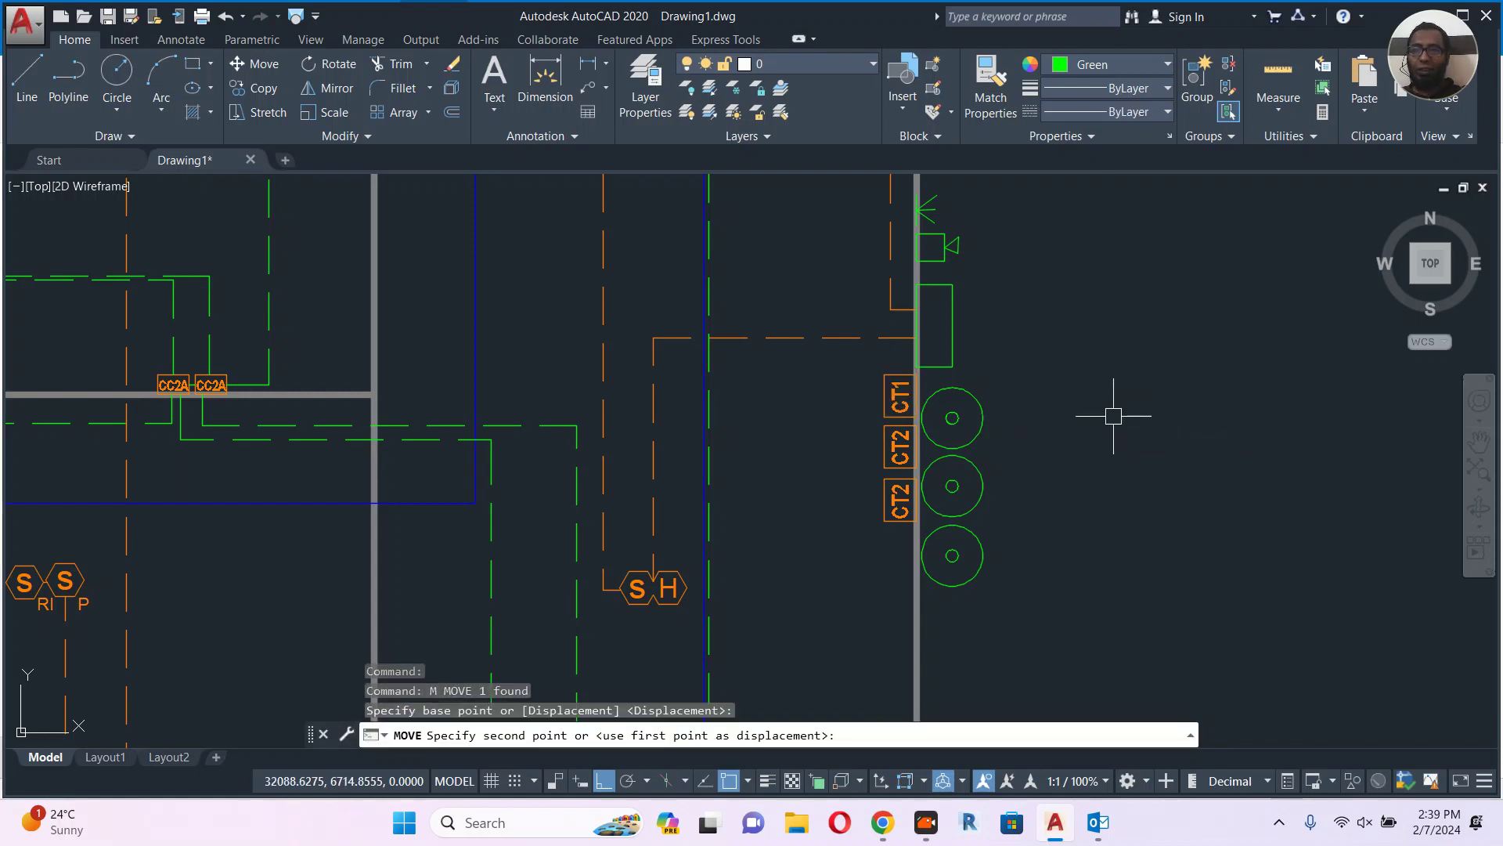
key("Escape")
Change the color of the wire between the upper detector pair and the F module in the far-right room to Red.
scroll(1107, 409, "down", 2)
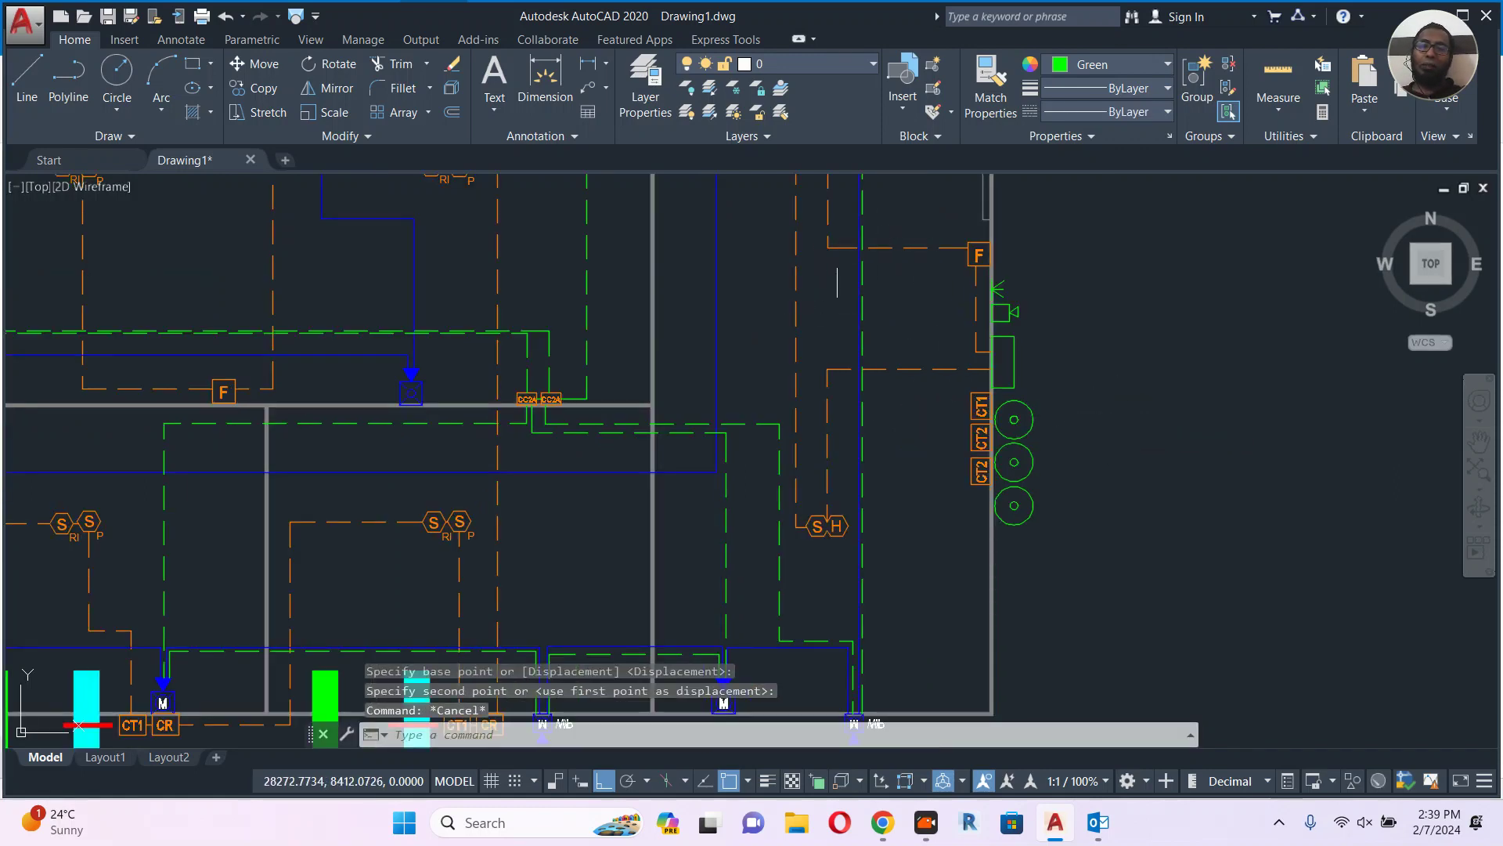
key("Escape")
left_click(839, 247)
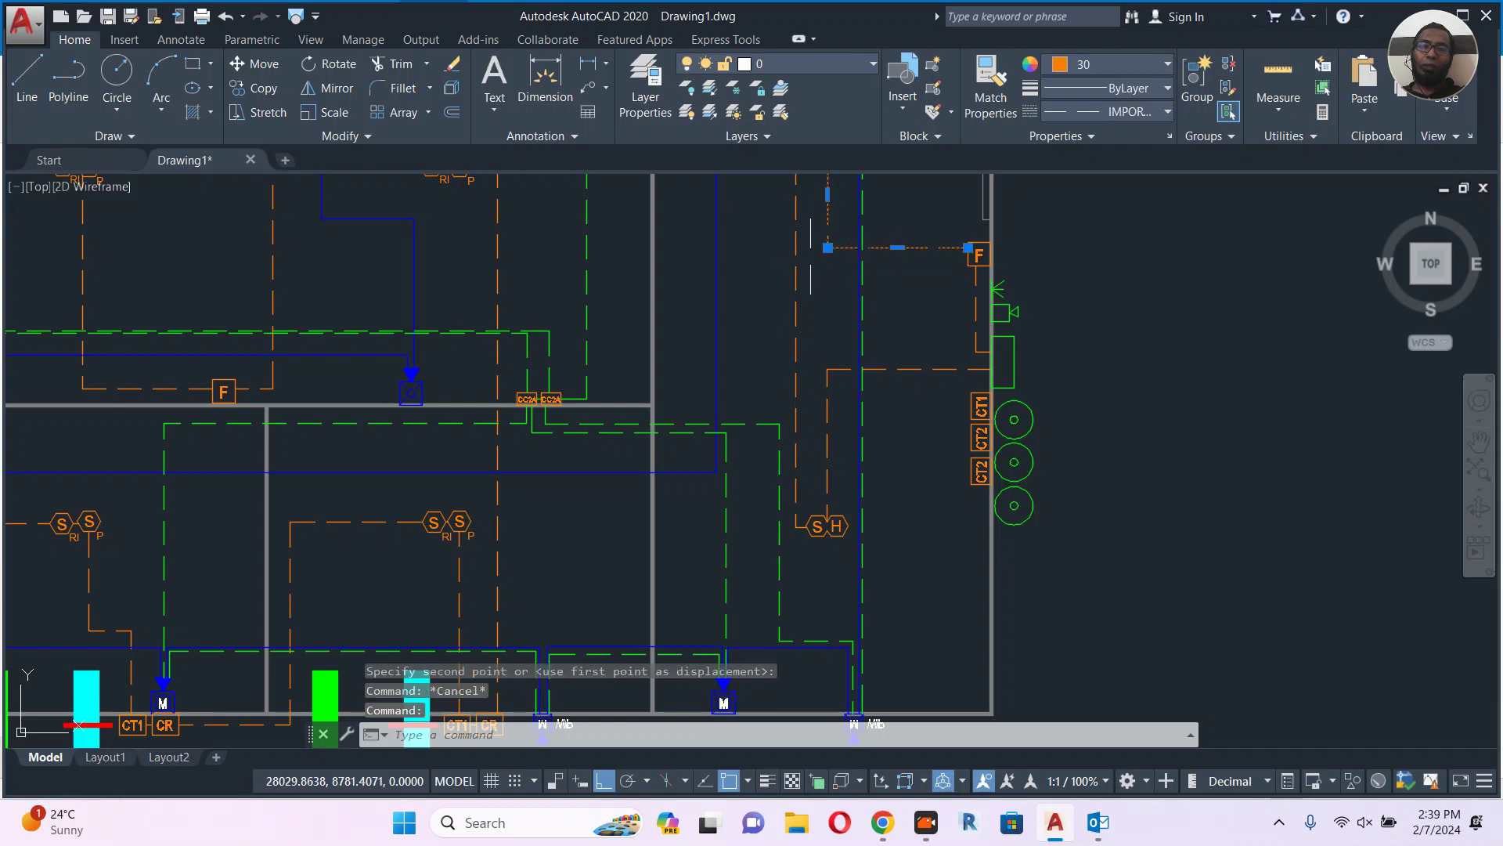
left_click(1100, 63)
left_click(1057, 263)
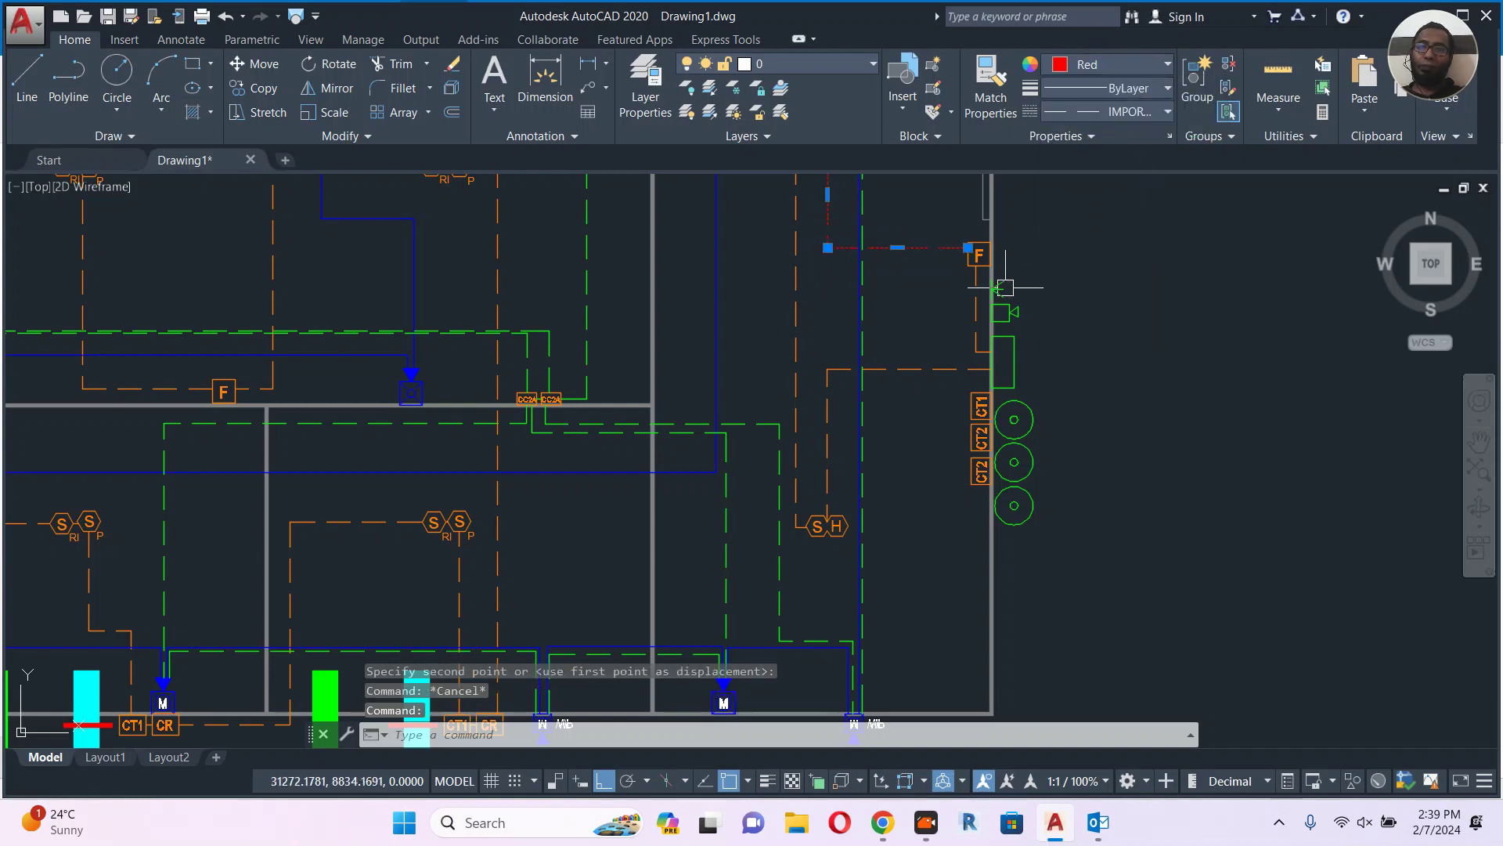
key("Escape")
Match the red wire's properties onto the remaining orange detector wires in the far-right room.
scroll(919, 348, "down", 3)
scroll(920, 347, "up", 1)
type("ma")
key("Return")
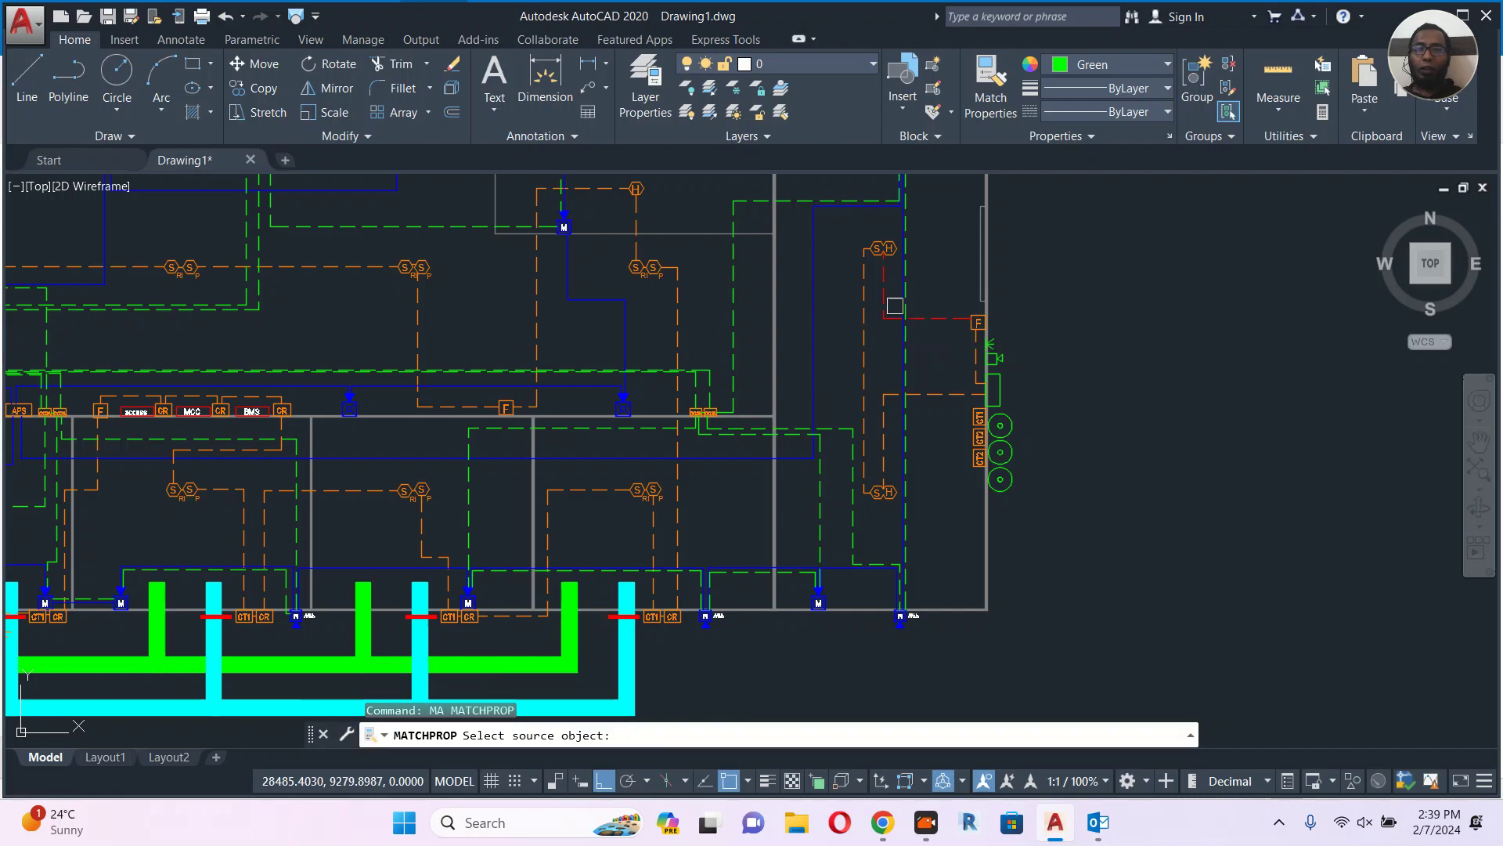
left_click(884, 309)
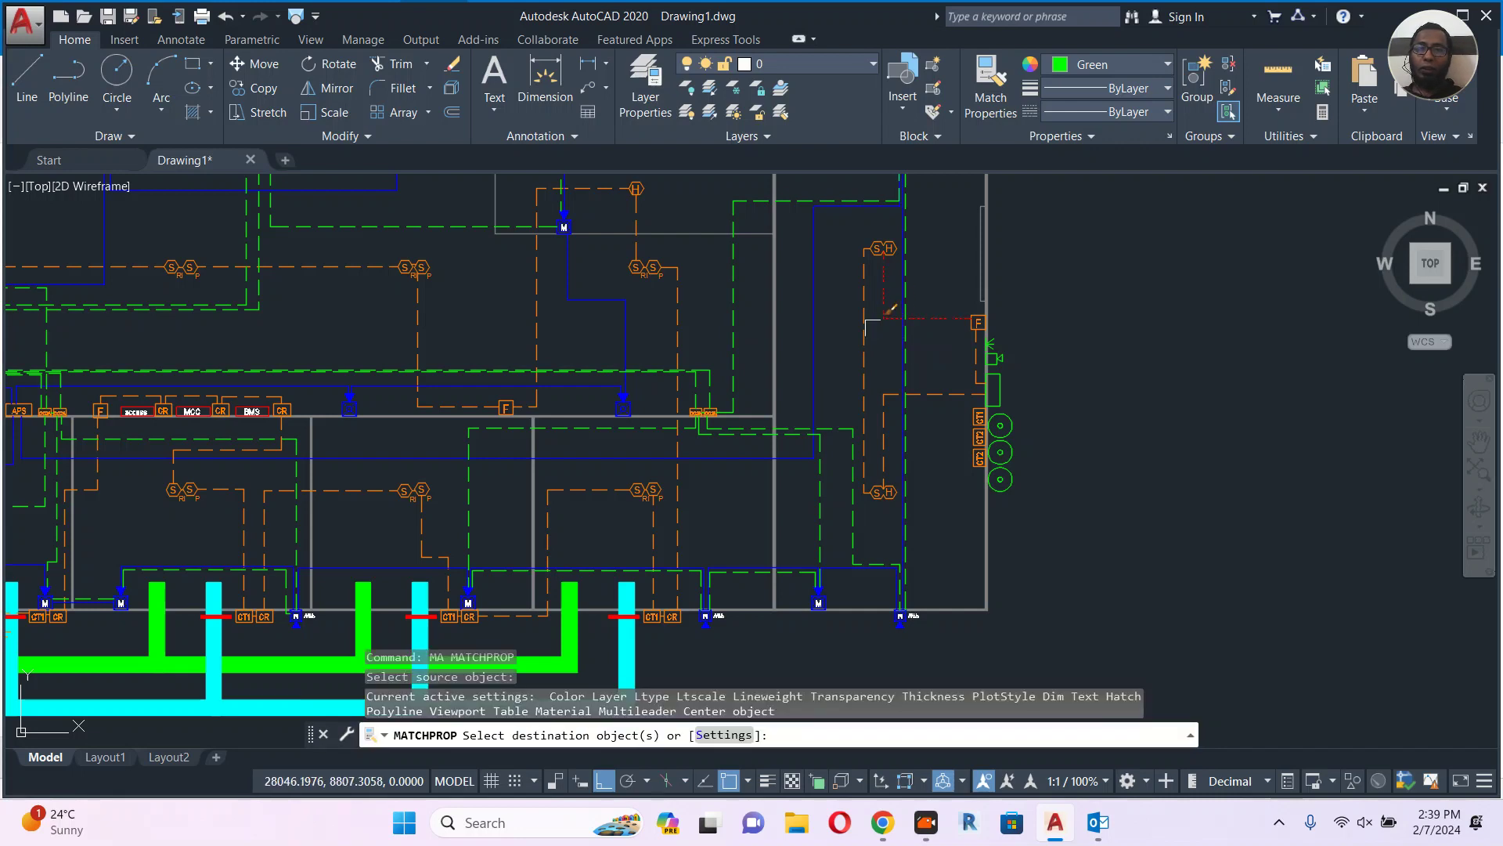
left_click(887, 389)
scroll(975, 348, "up", 2)
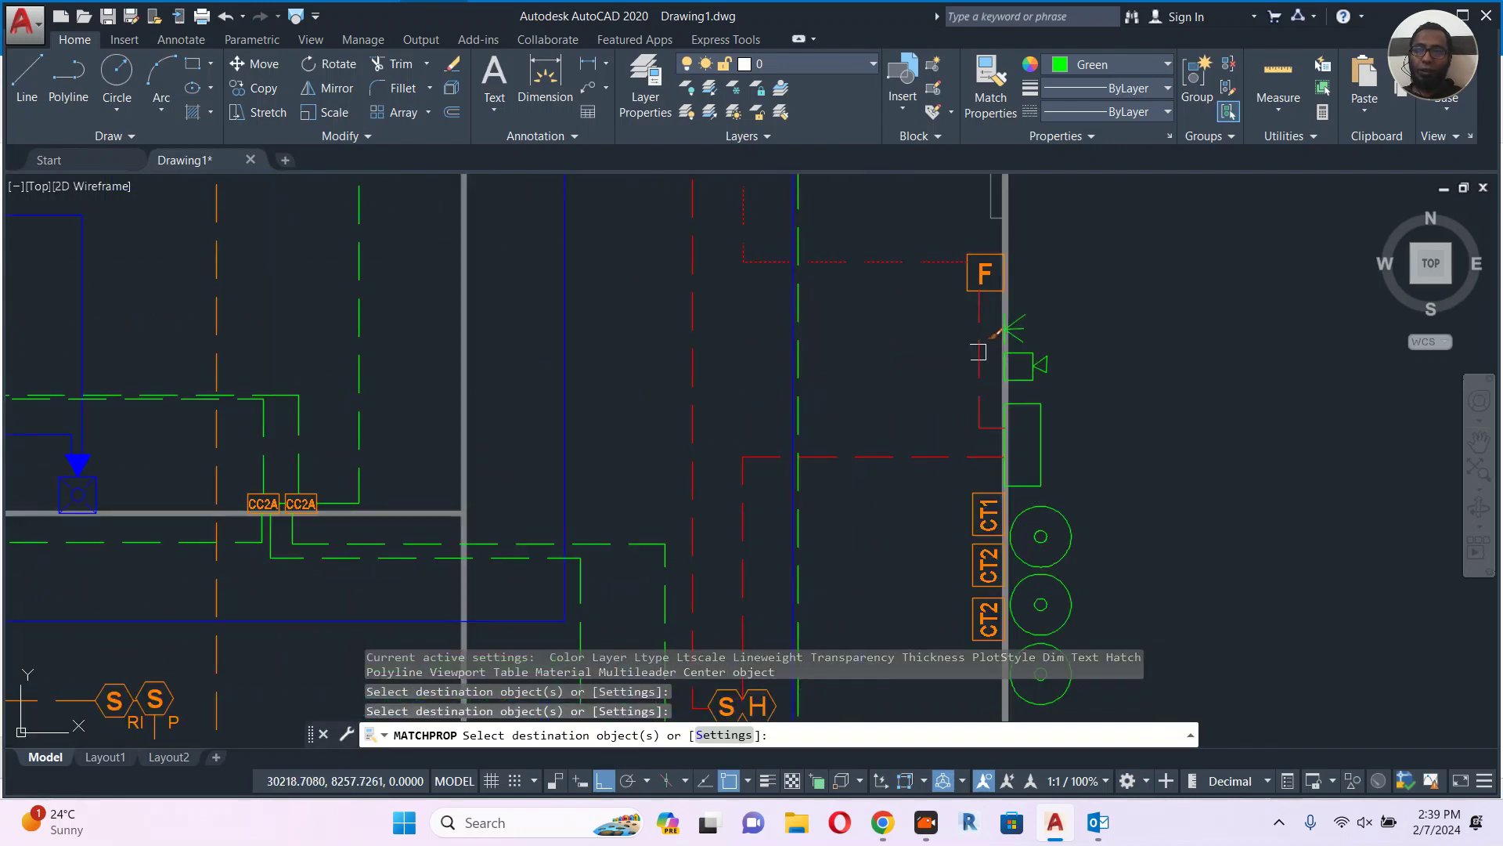
key("Escape")
Draw a polyline from the vertical orange wire above the last CR module across to the far-right room and up to the lower CT2 module.
scroll(883, 359, "down", 6)
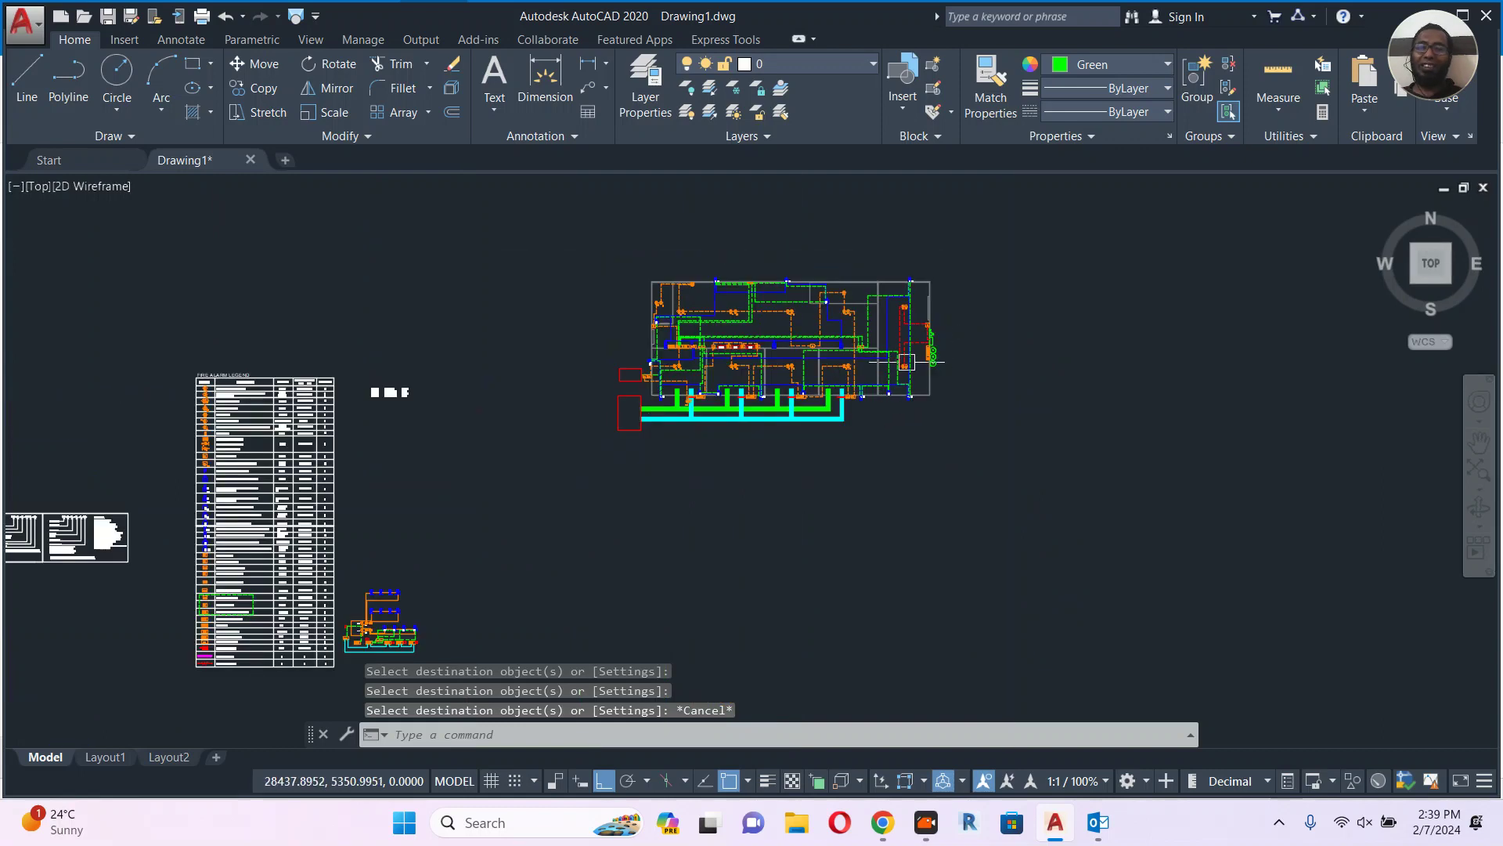
scroll(900, 360, "up", 4)
middle_click_drag(961, 344, 961, 369)
scroll(961, 370, "up", 4)
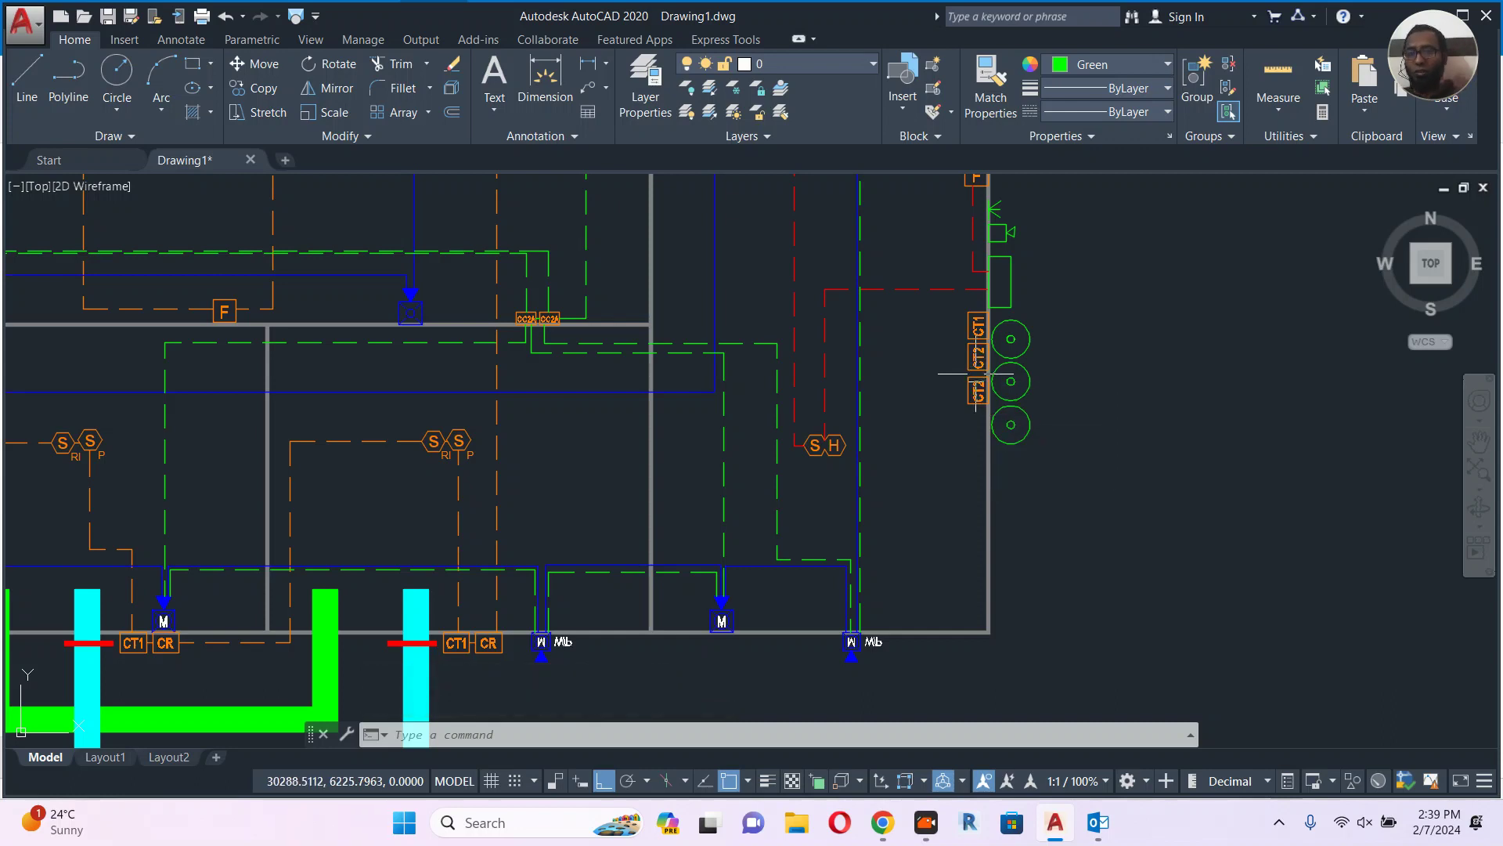
scroll(956, 399, "up", 2)
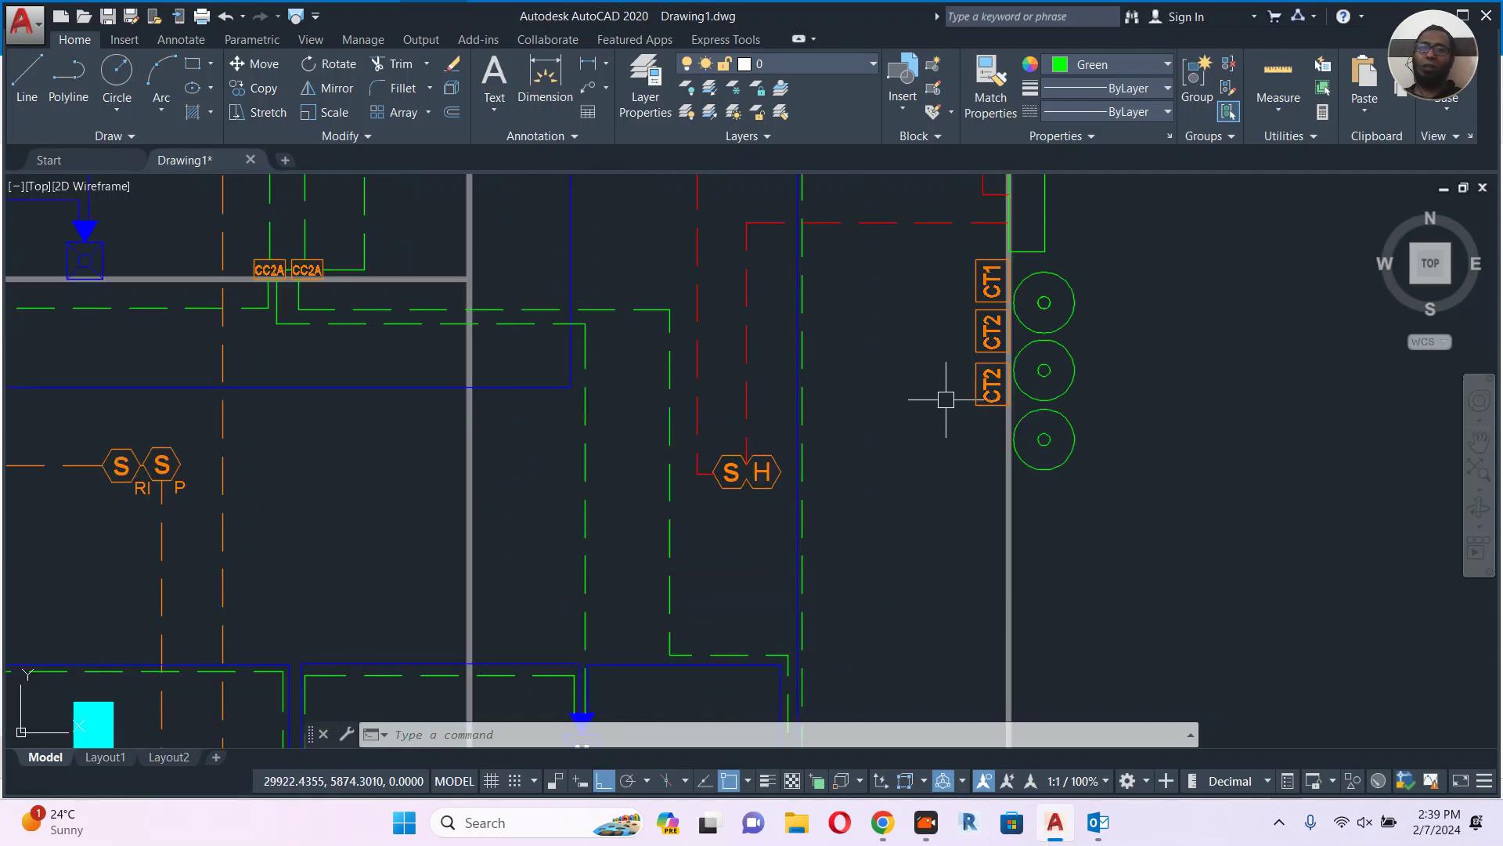
scroll(946, 399, "down", 2)
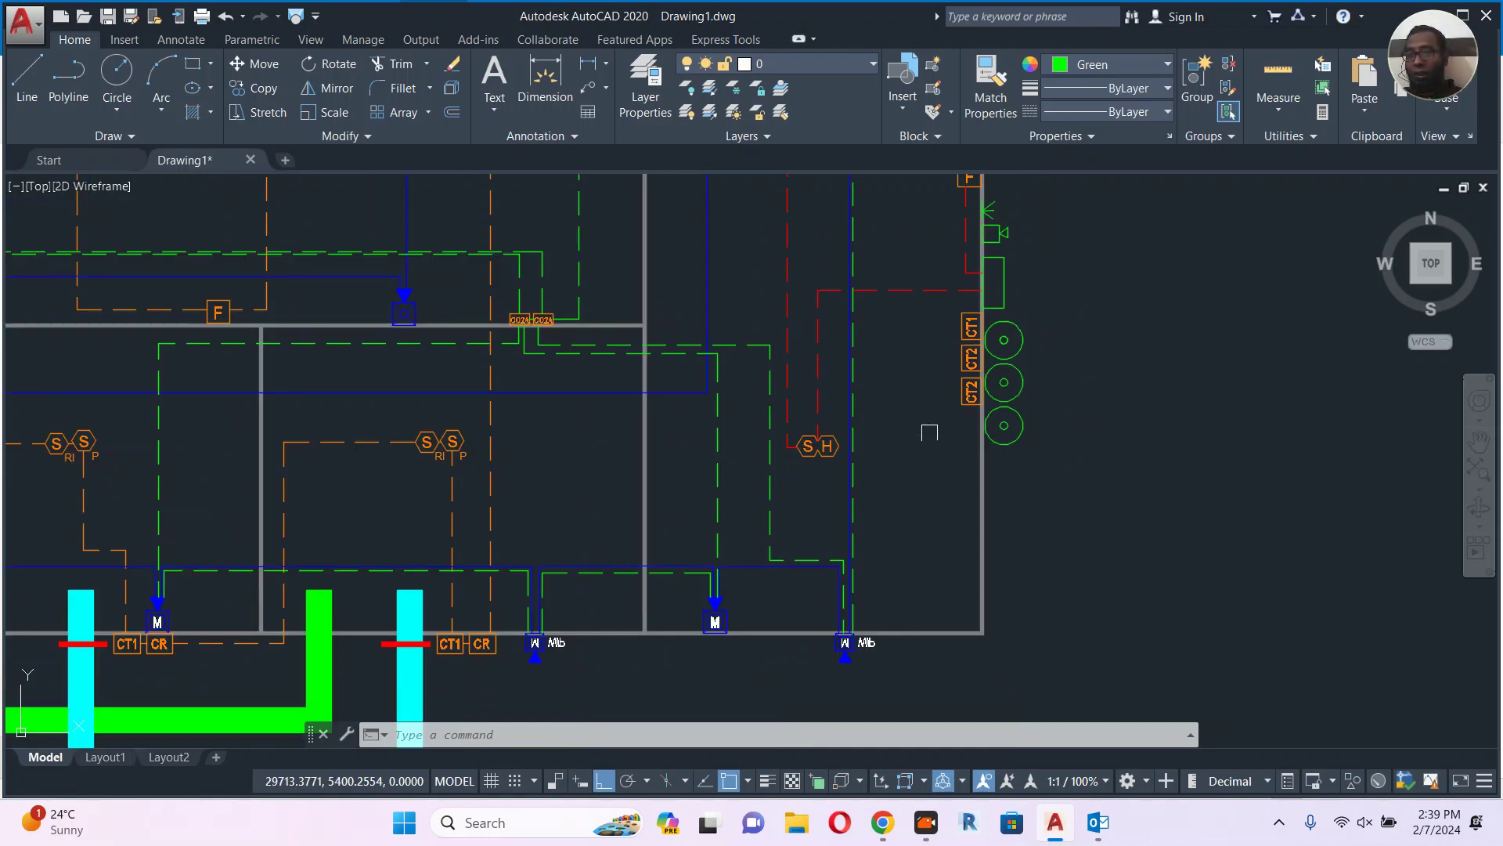
type("PL")
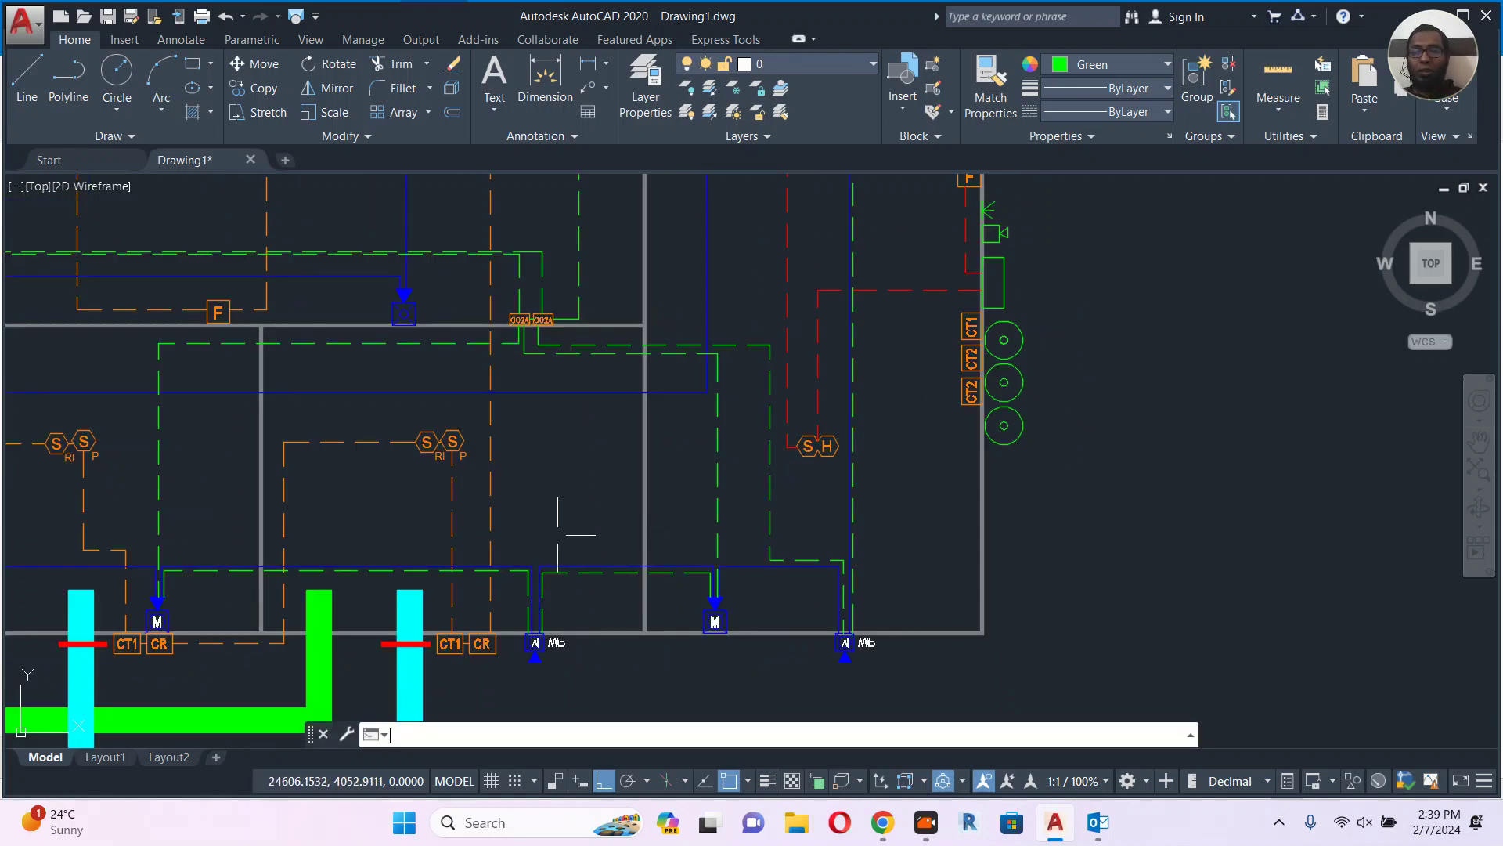
key("Return")
left_click(490, 530)
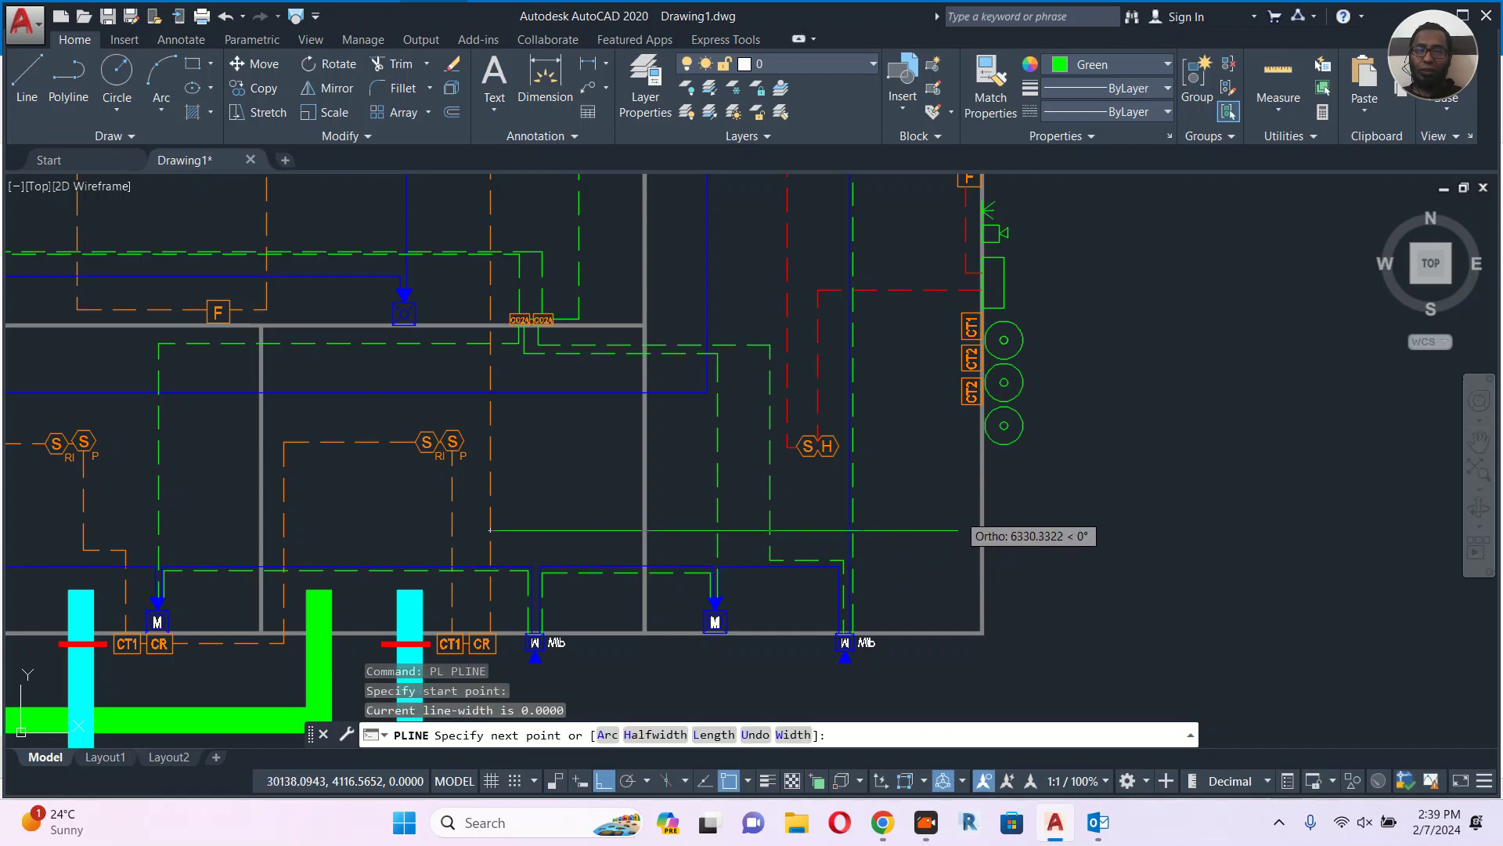
scroll(958, 530, "up", 4)
left_click(973, 493)
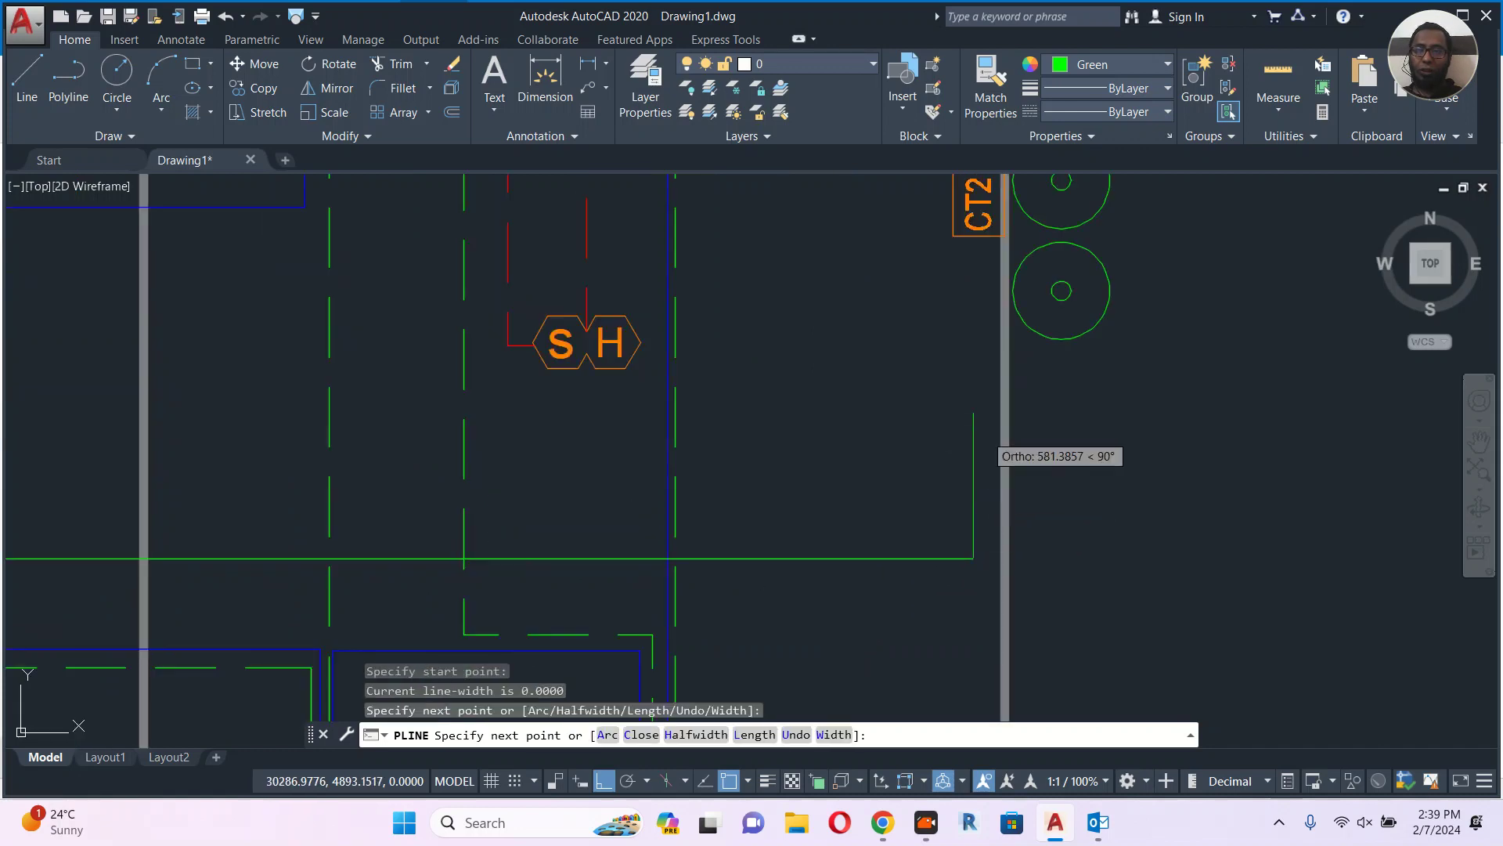
left_click(973, 237)
key("Escape")
Connect the two CT2 modules, and the upper CT2 to the CT1 module, with short vertical polylines.
middle_click_drag(924, 310, 936, 514)
scroll(976, 366, "up", 4)
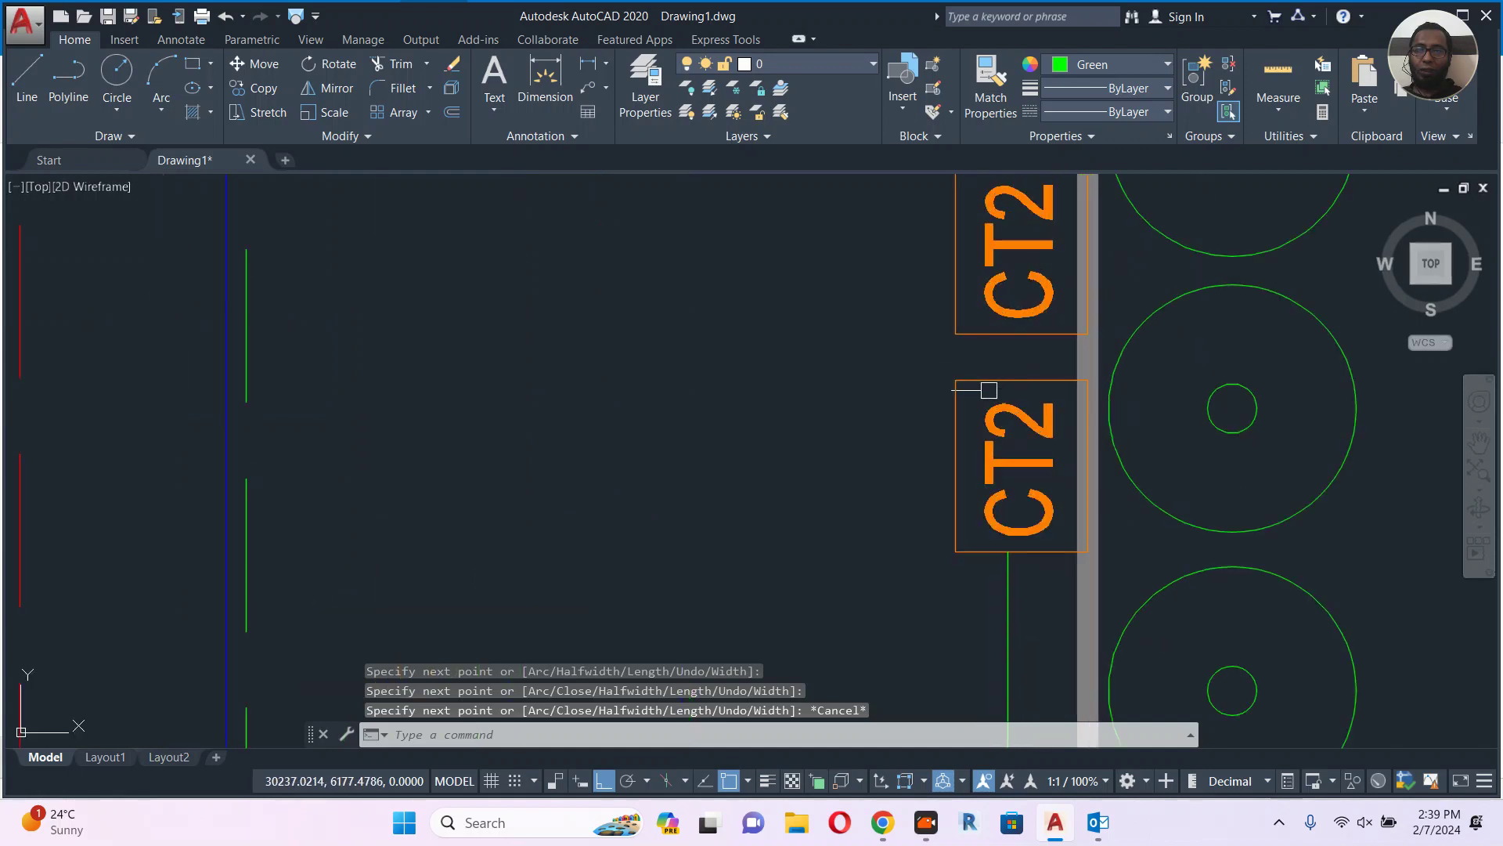
key("Return")
left_click(1021, 382)
left_click(1021, 334)
key("Escape")
middle_click_drag(993, 292, 975, 534)
key("Return")
left_click(1003, 406)
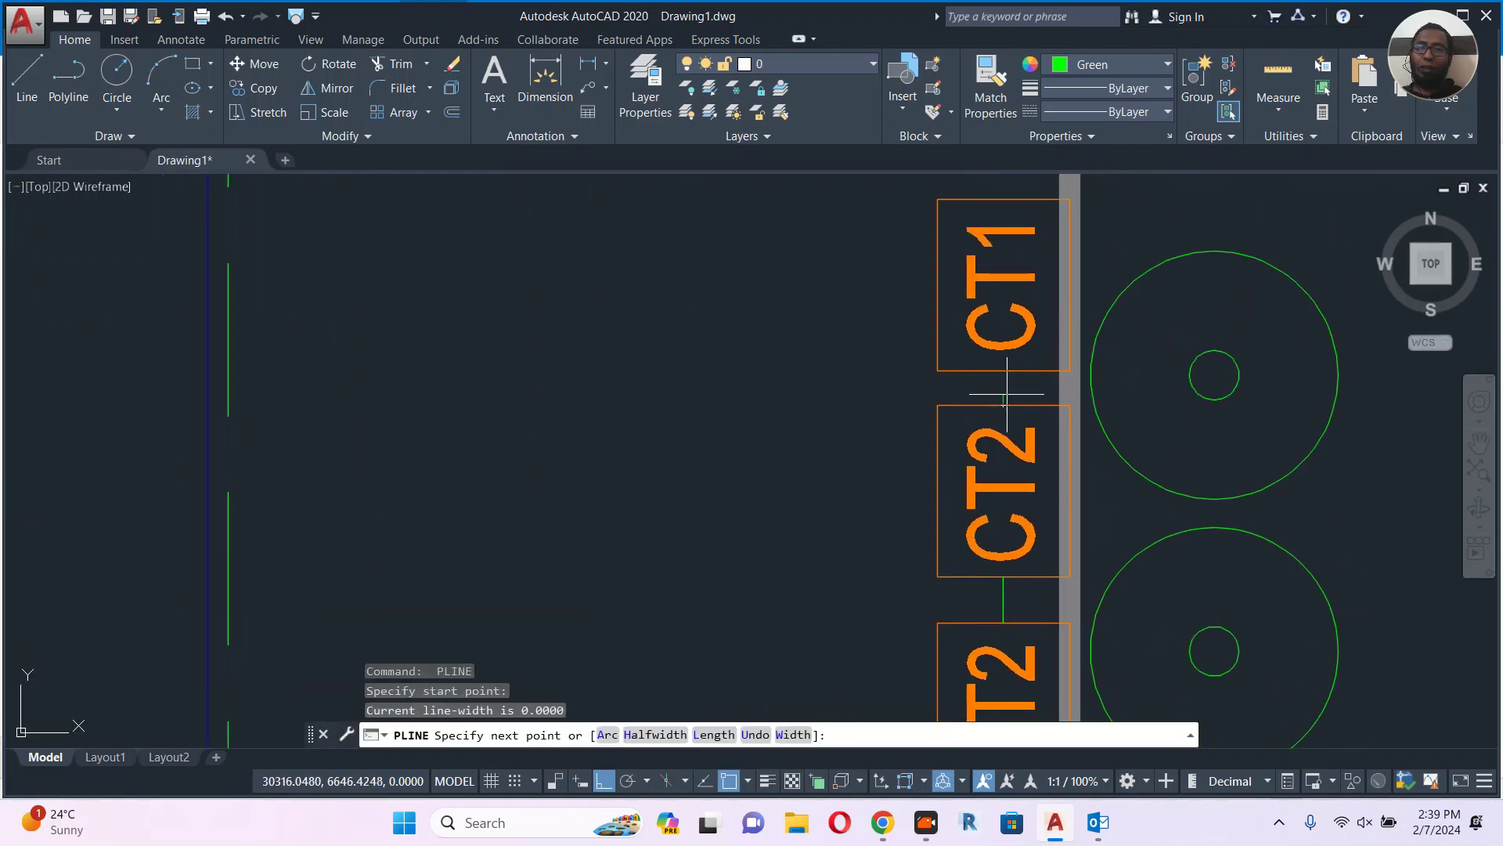
left_click(1004, 371)
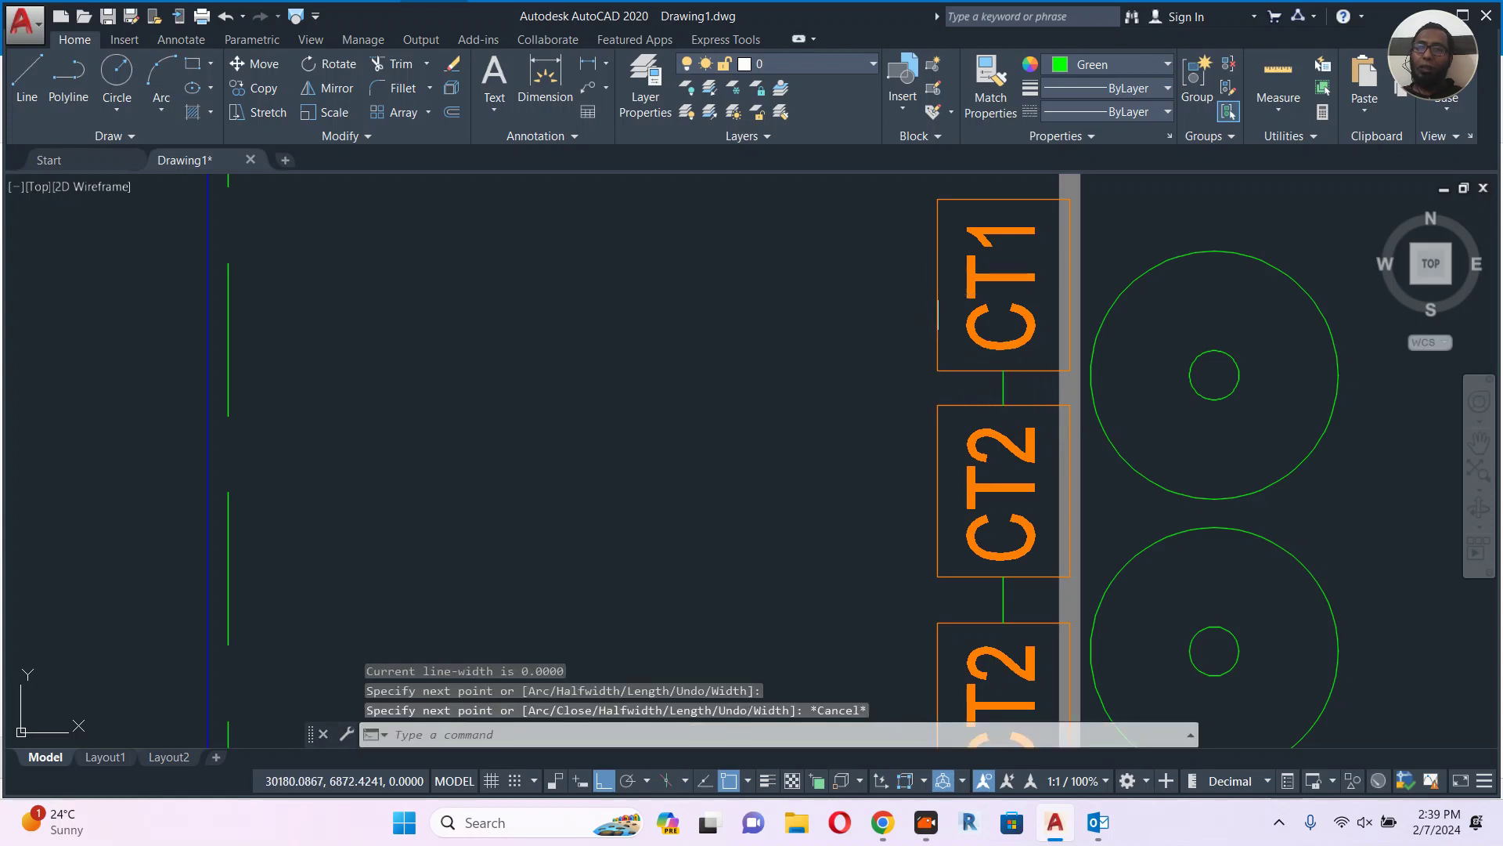
key("Escape")
Draw a polyline from the CT1 module left, up and across to the vertical orange detector wire in the adjoining upper room.
key("Return")
left_click(938, 285)
left_click(779, 318)
scroll(783, 352, "down", 5)
mouse_move(782, 473)
middle_mouse_down()
mouse_move(900, 292)
mouse_move(964, 413)
mouse_move(970, 482)
middle_mouse_up()
scroll(974, 429, "down", 2)
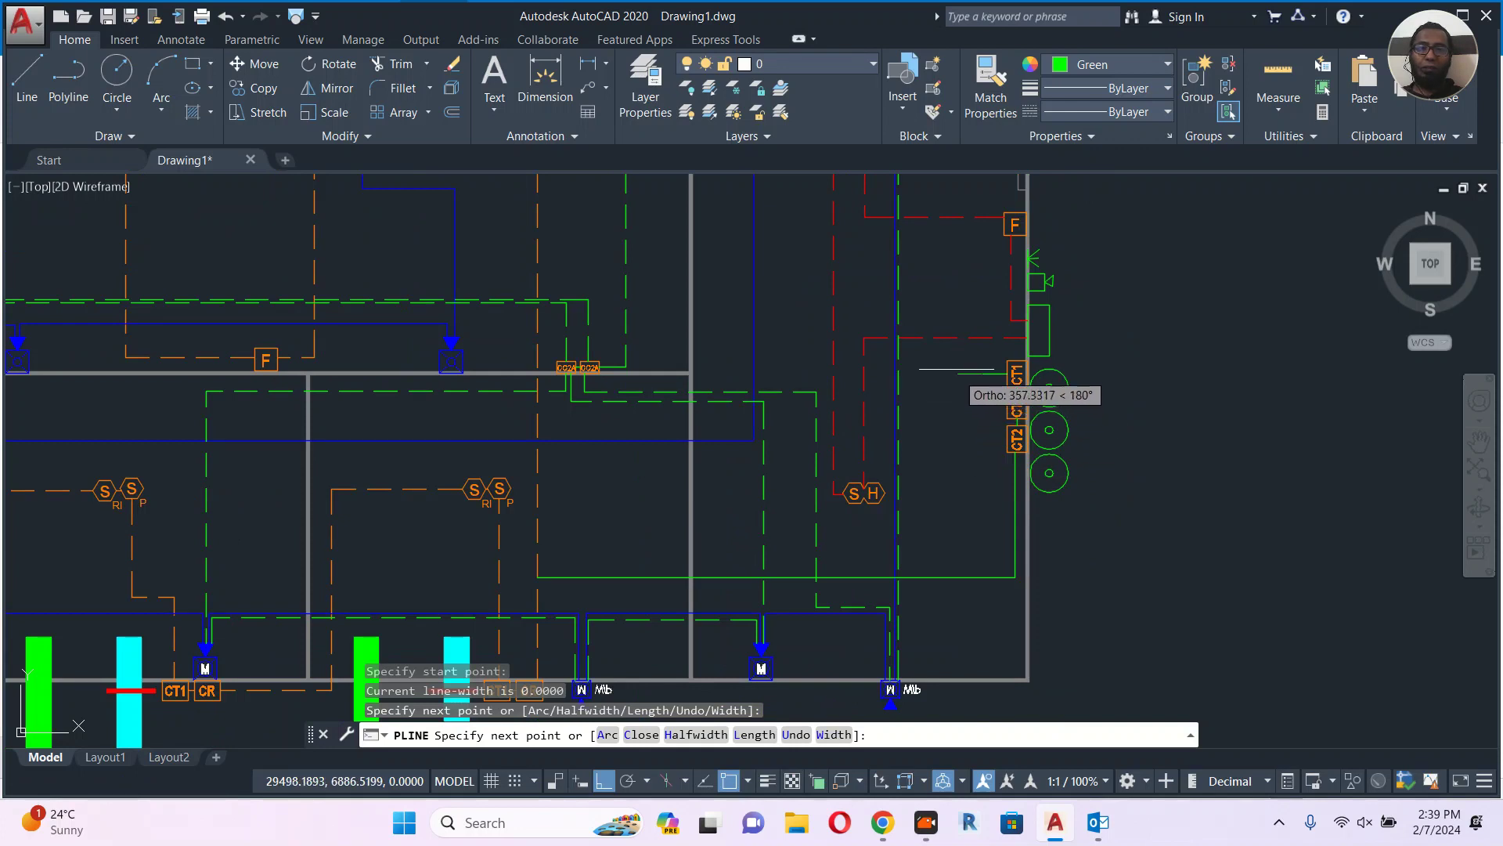
middle_click_drag(962, 315, 1002, 495)
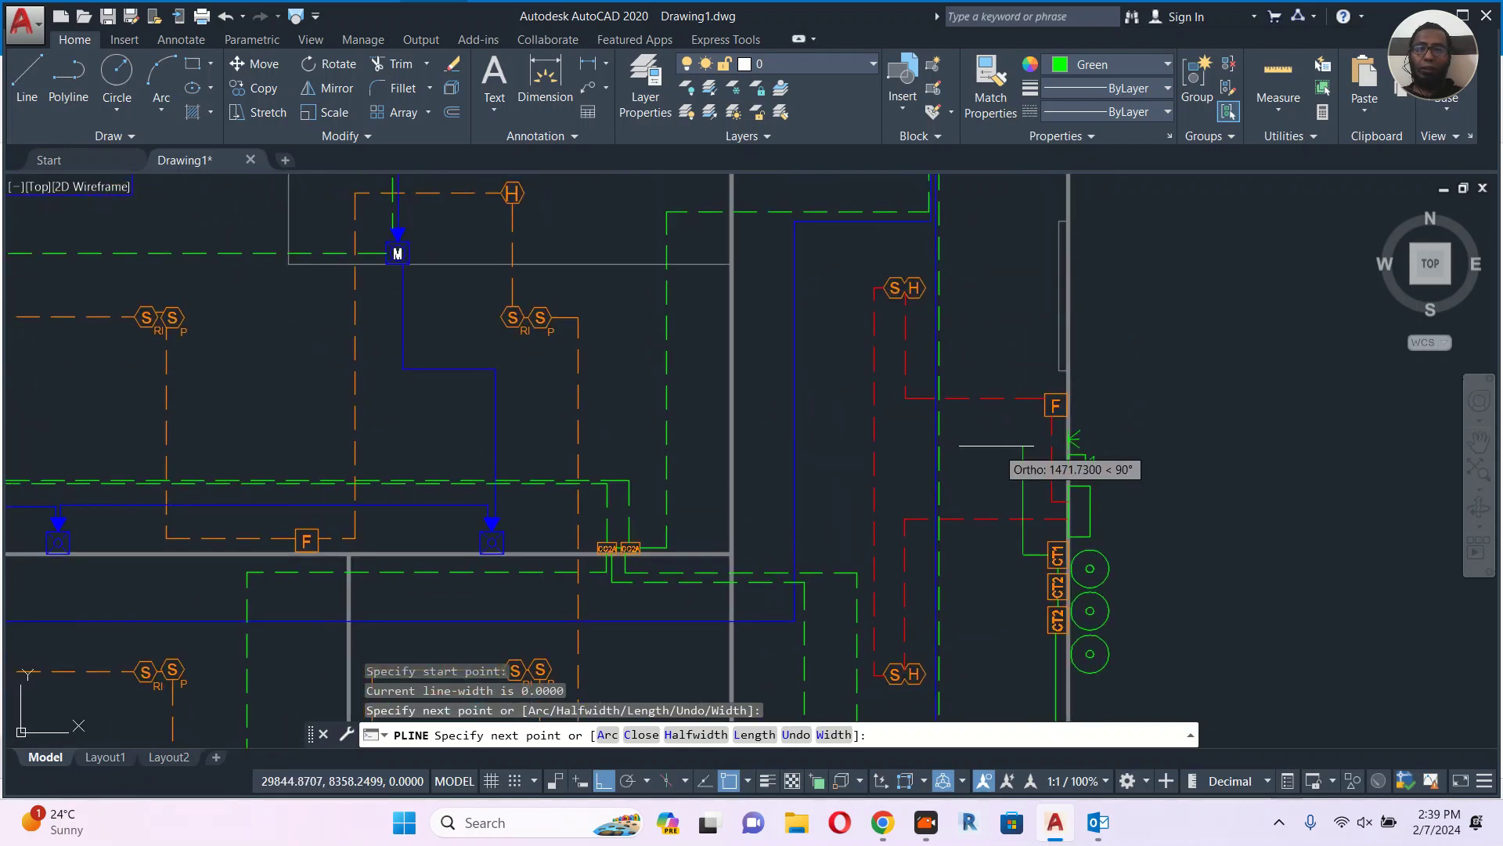
left_click(1018, 443)
left_click(578, 439)
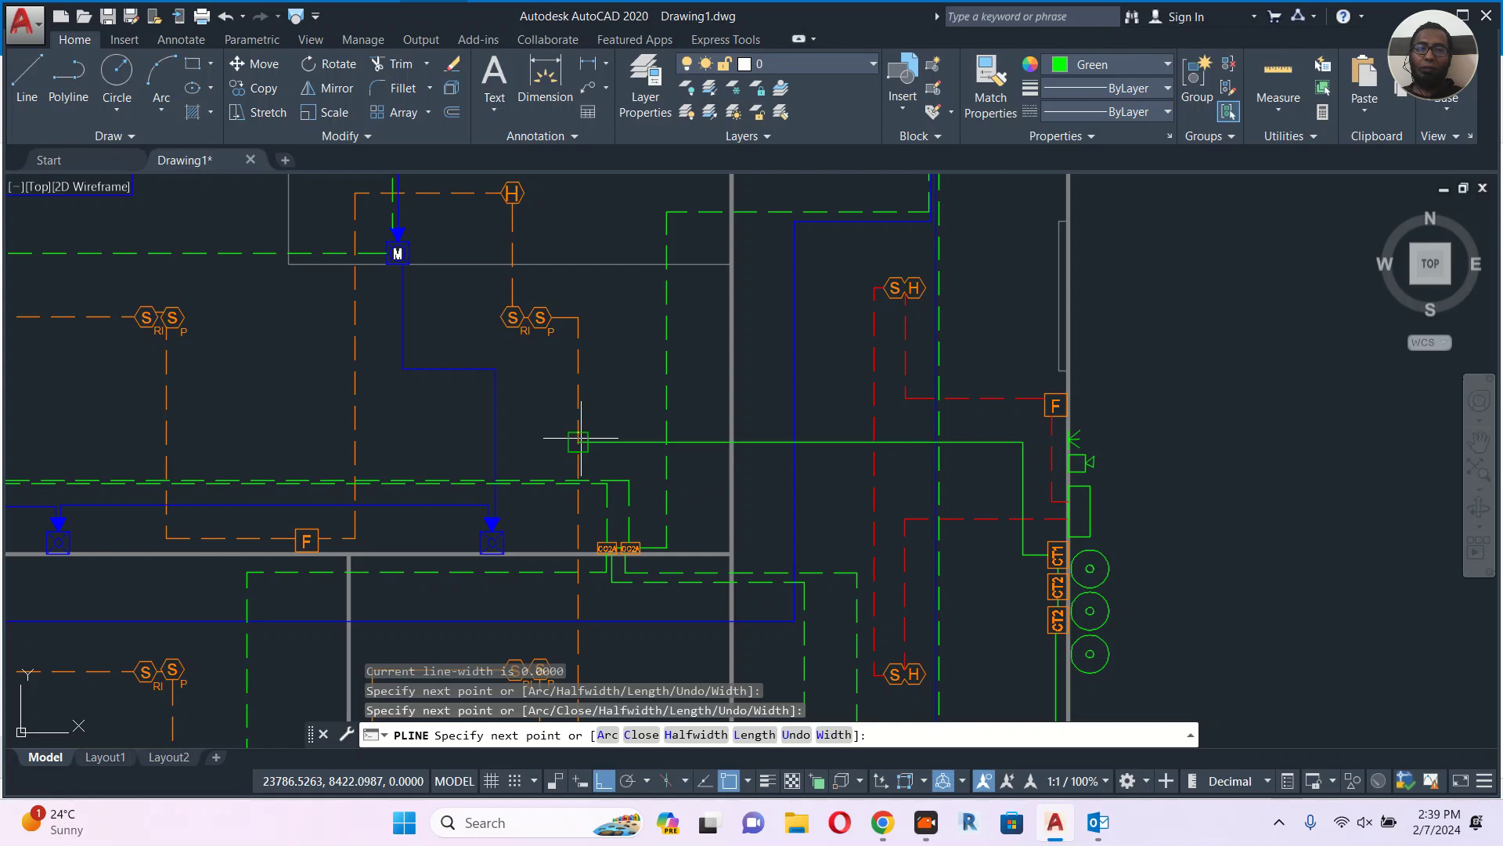
key("Escape")
Match the dashed orange detector wire's properties onto the new green polylines running to the CT1 and CT2 modules.
scroll(568, 433, "up", 2)
left_click(580, 384)
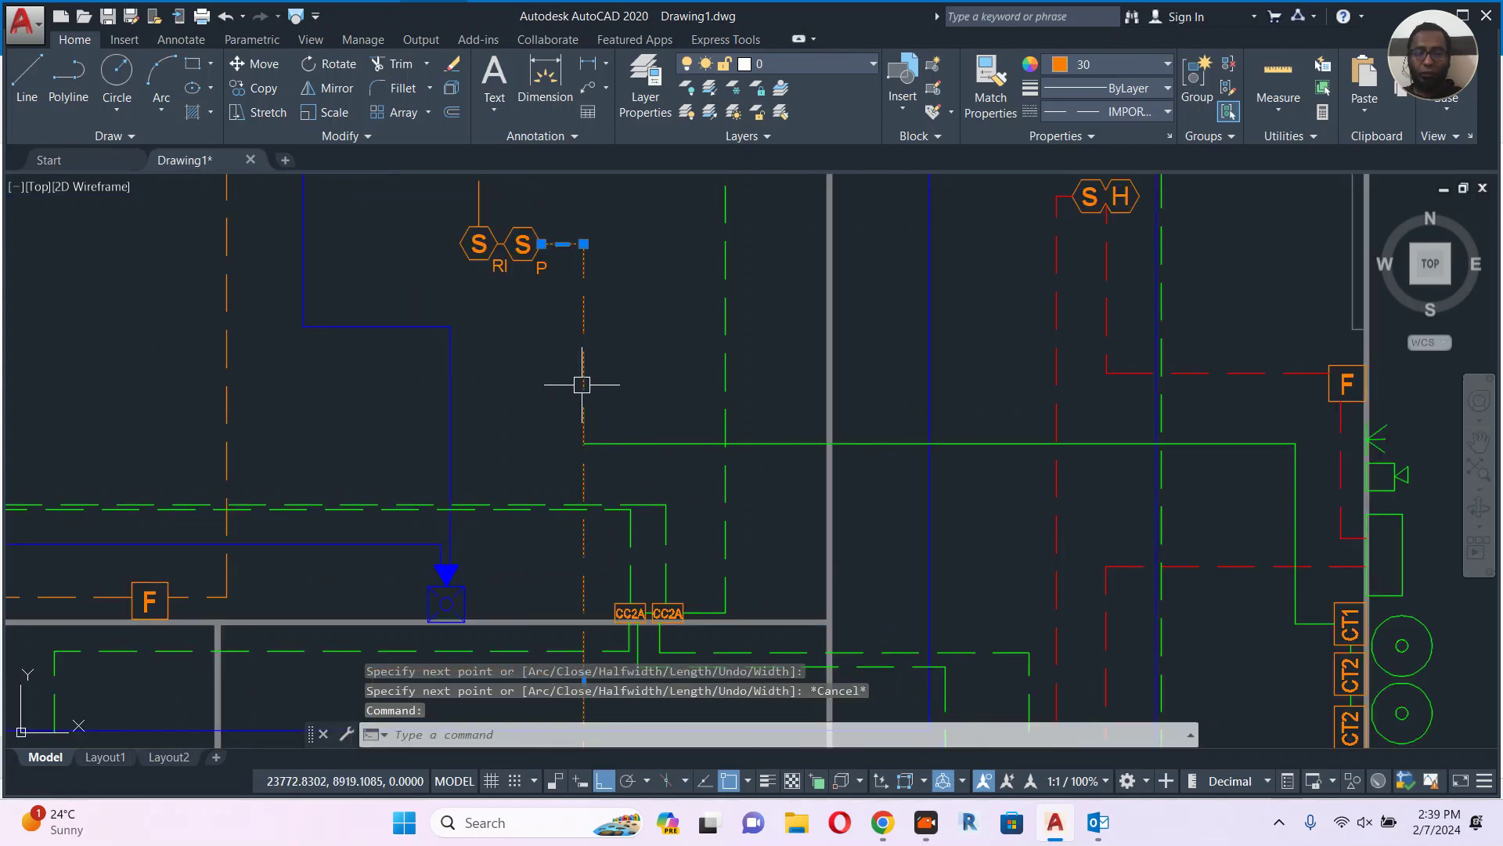
type("ma")
key("Return")
left_click(647, 443)
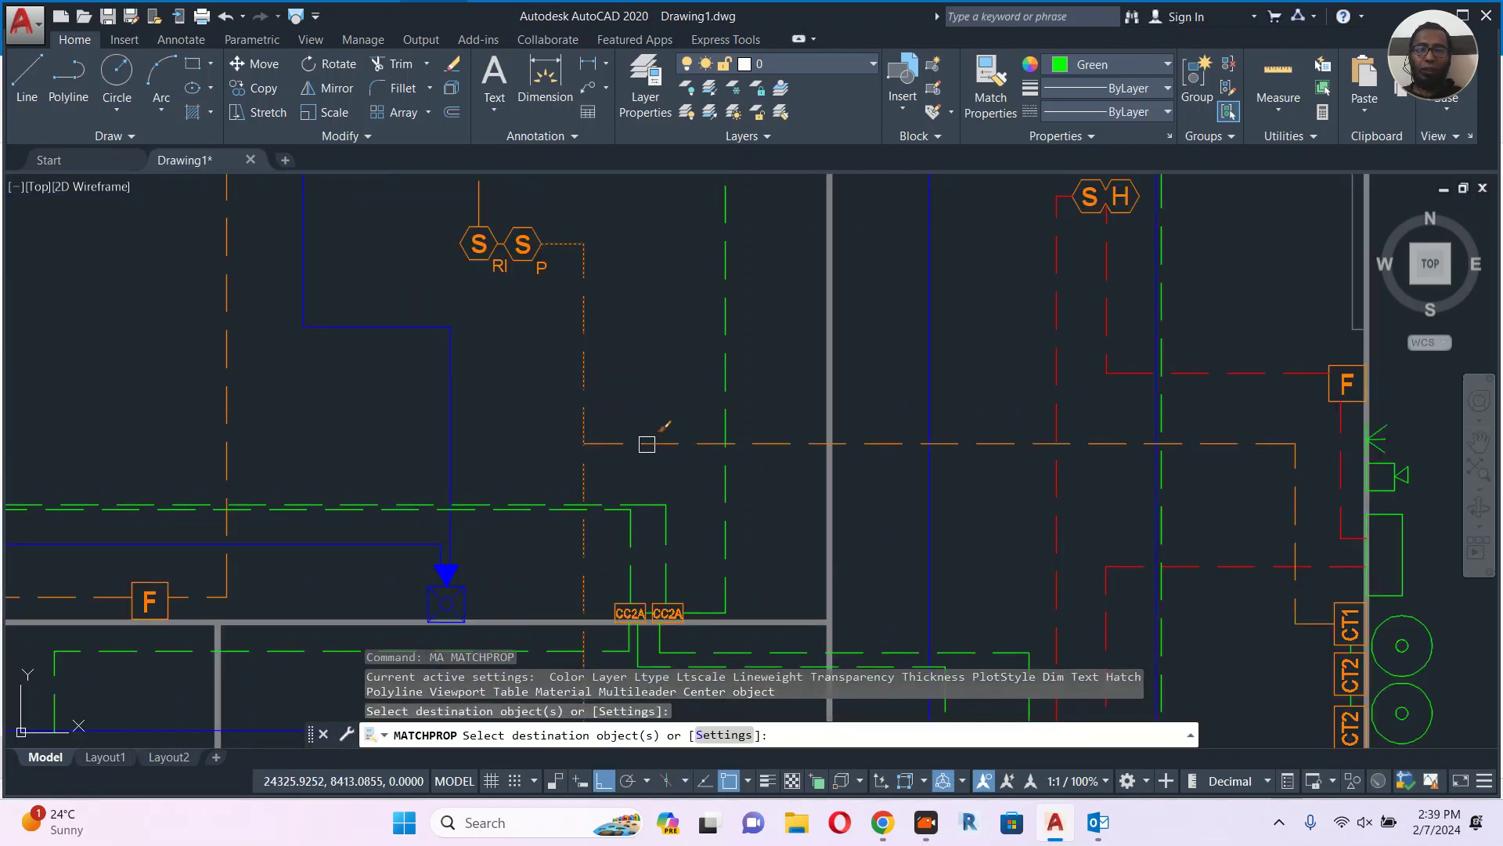
middle_click_drag(812, 509, 792, 268)
scroll(792, 268, "down", 2)
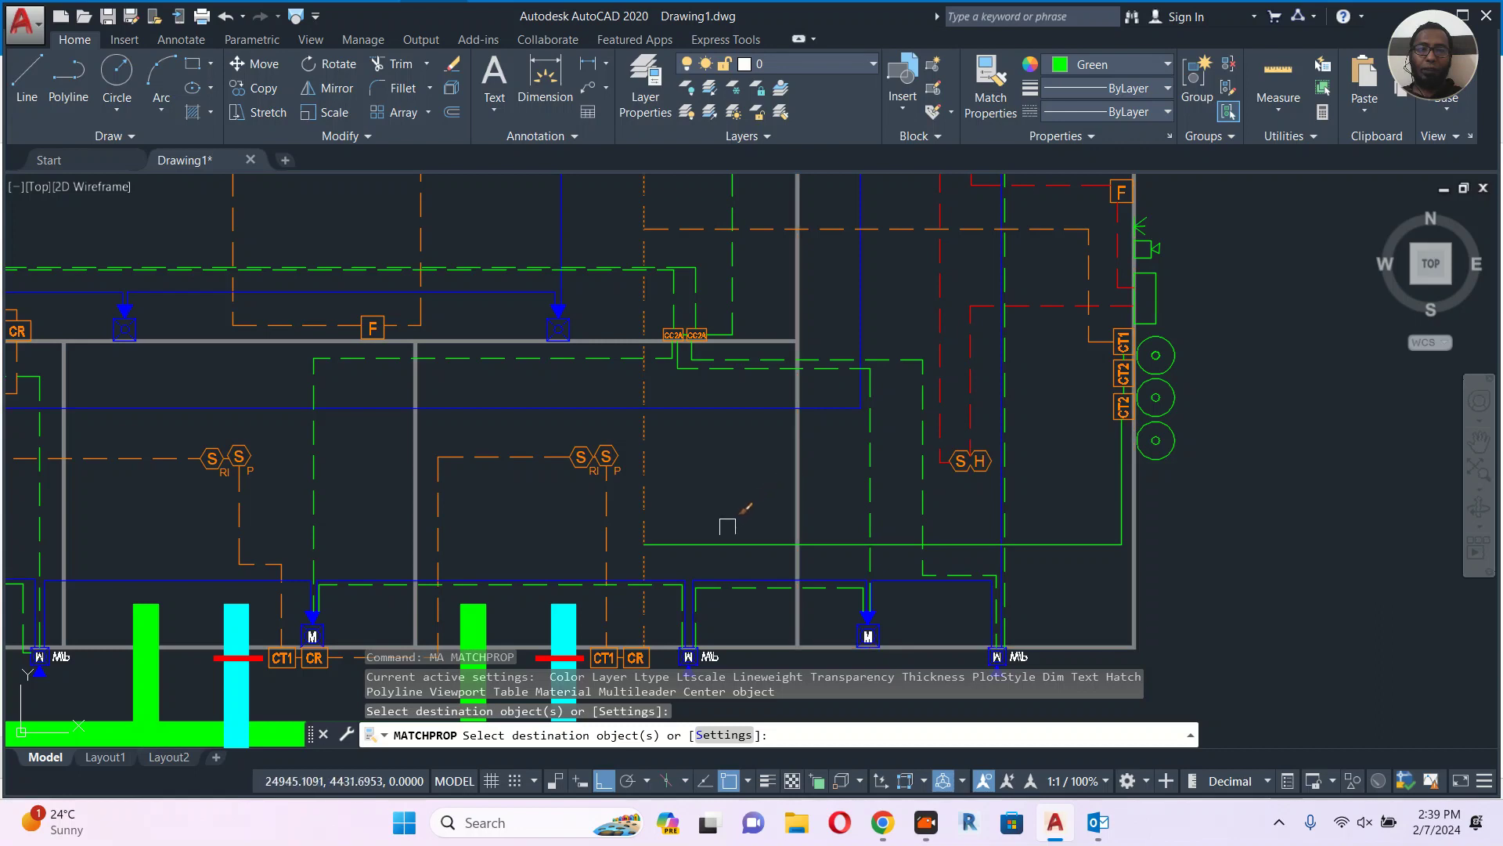
key("Escape")
key("Escape")
Break the vertical orange wire between the CT1 branch and the lower CT2 branch.
scroll(654, 486, "up", 3)
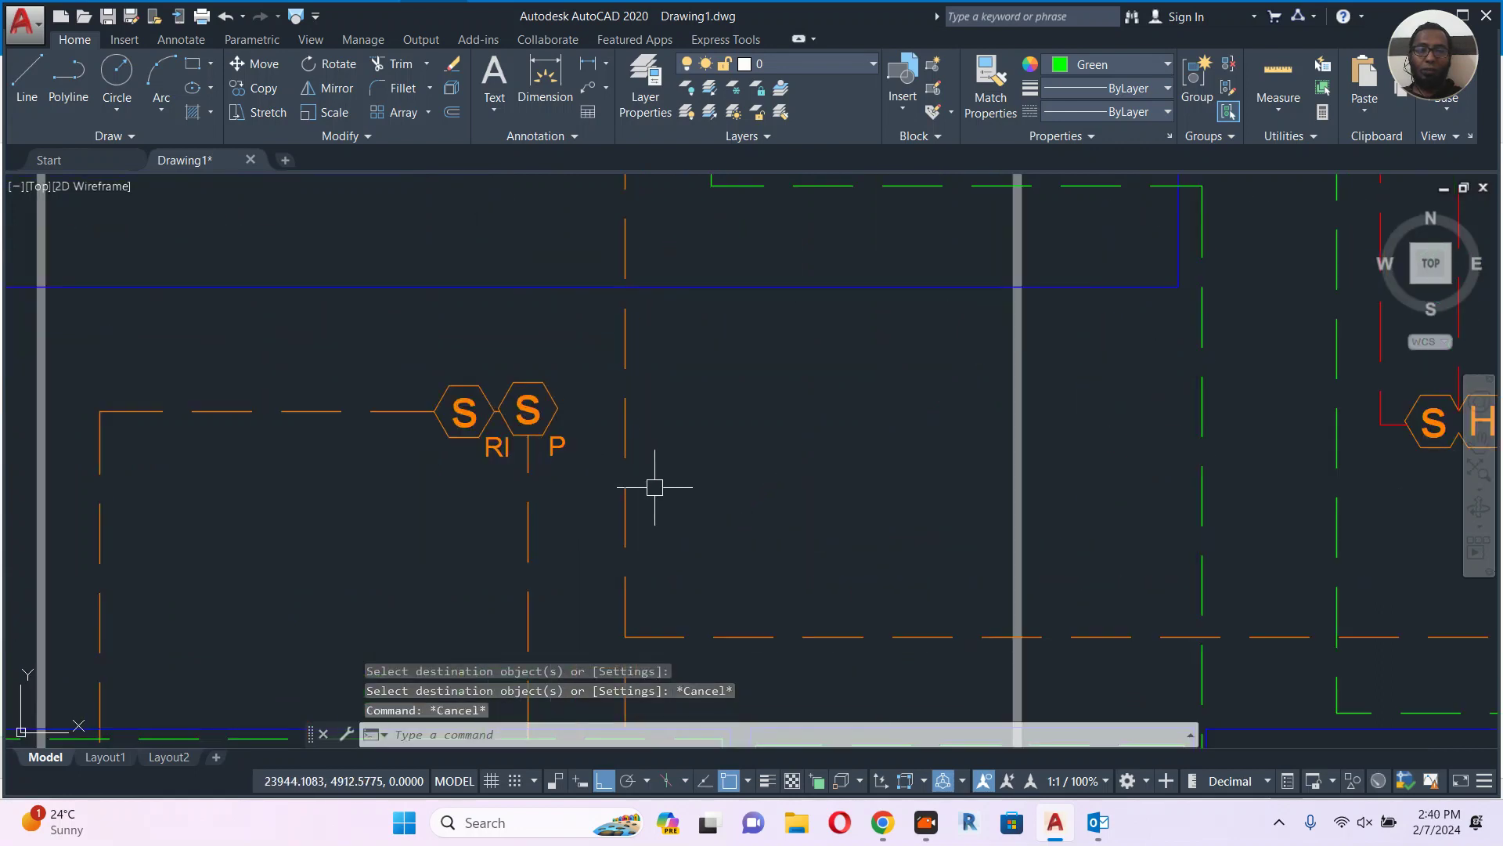
type("br")
key("Return")
left_click(627, 467)
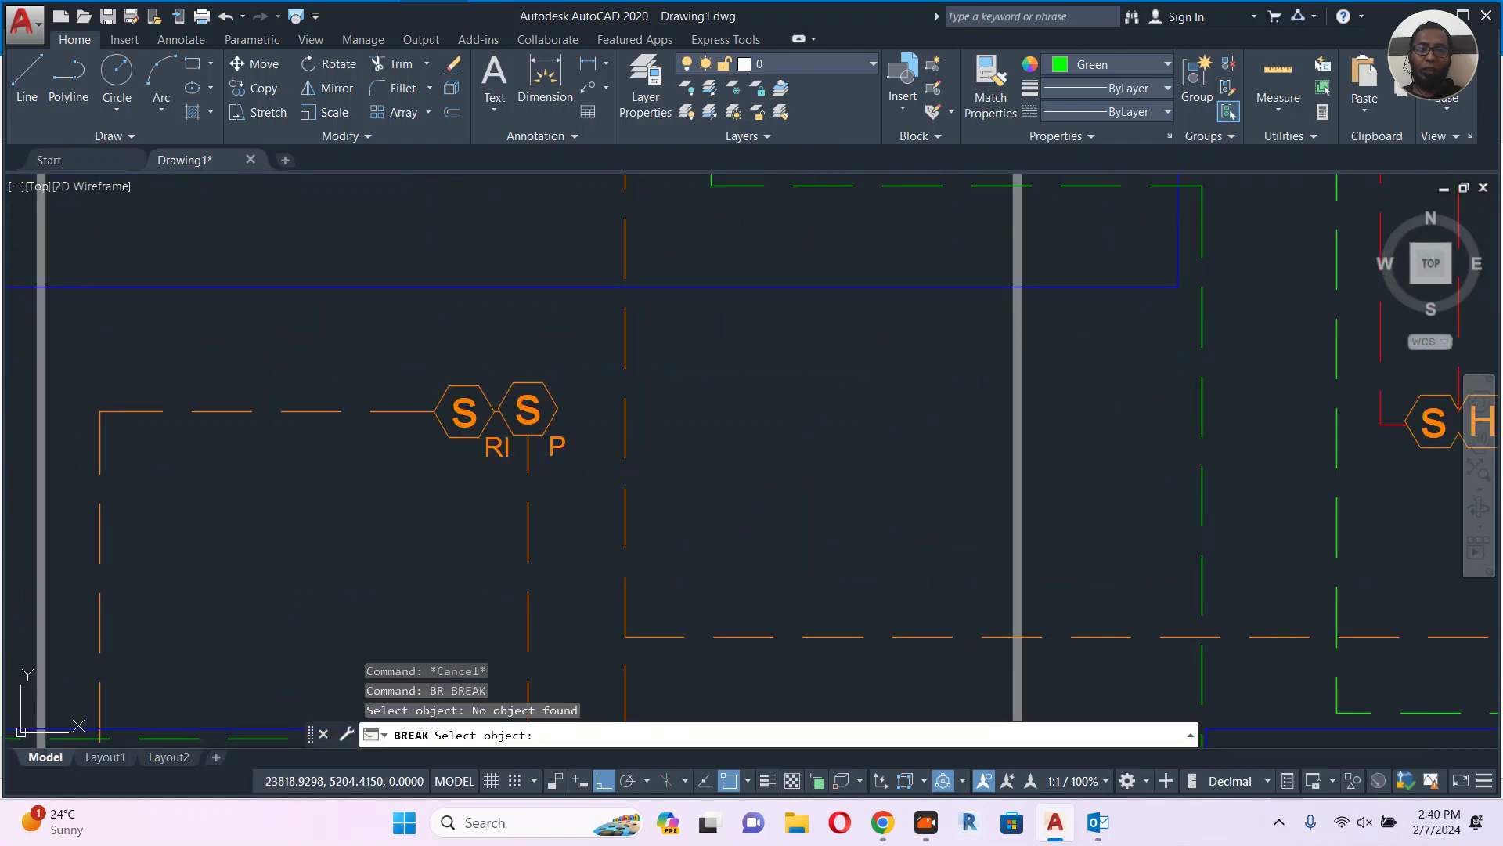
left_click(624, 384)
left_click(624, 425)
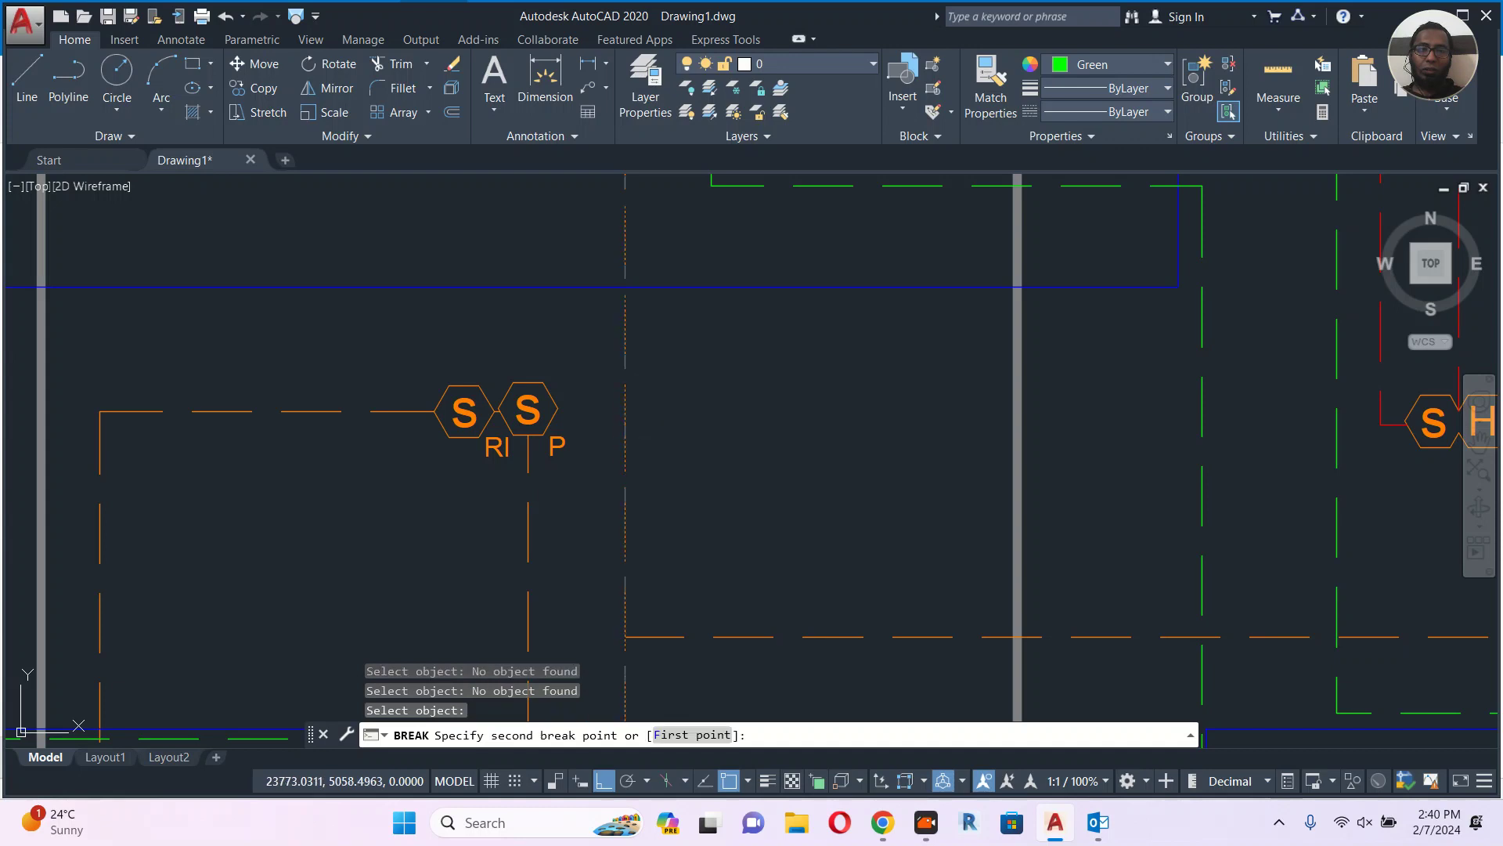
left_click(621, 485)
Fillet the vertical wire above the last CR module with the horizontal CT2 branch into a square corner.
middle_click_drag(688, 544, 669, 433)
type("f")
key("Return")
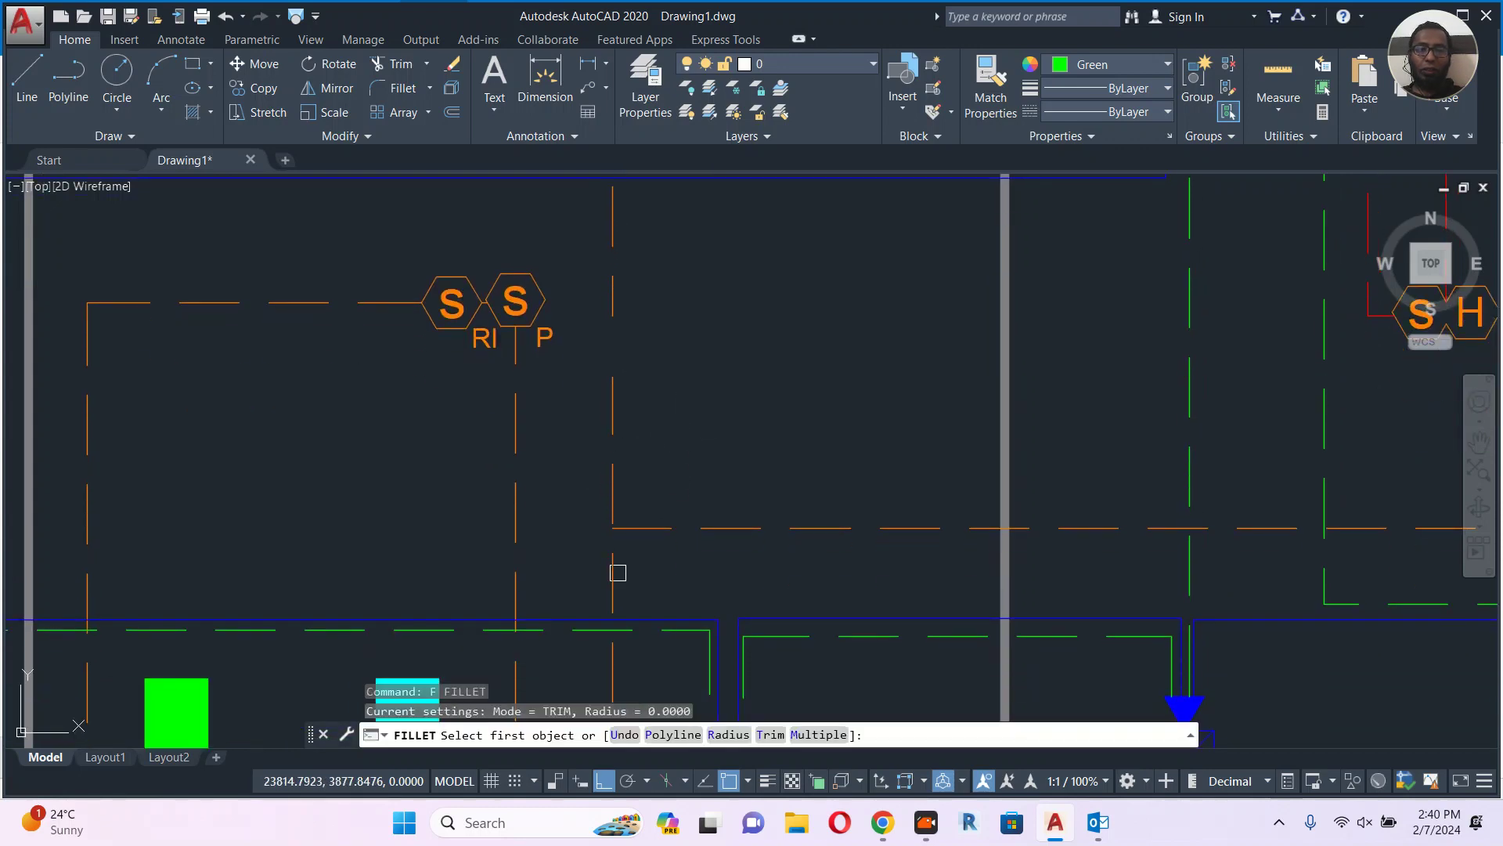
left_click(617, 573)
left_click(645, 529)
scroll(671, 503, "down", 4)
middle_click_drag(671, 503, 689, 485)
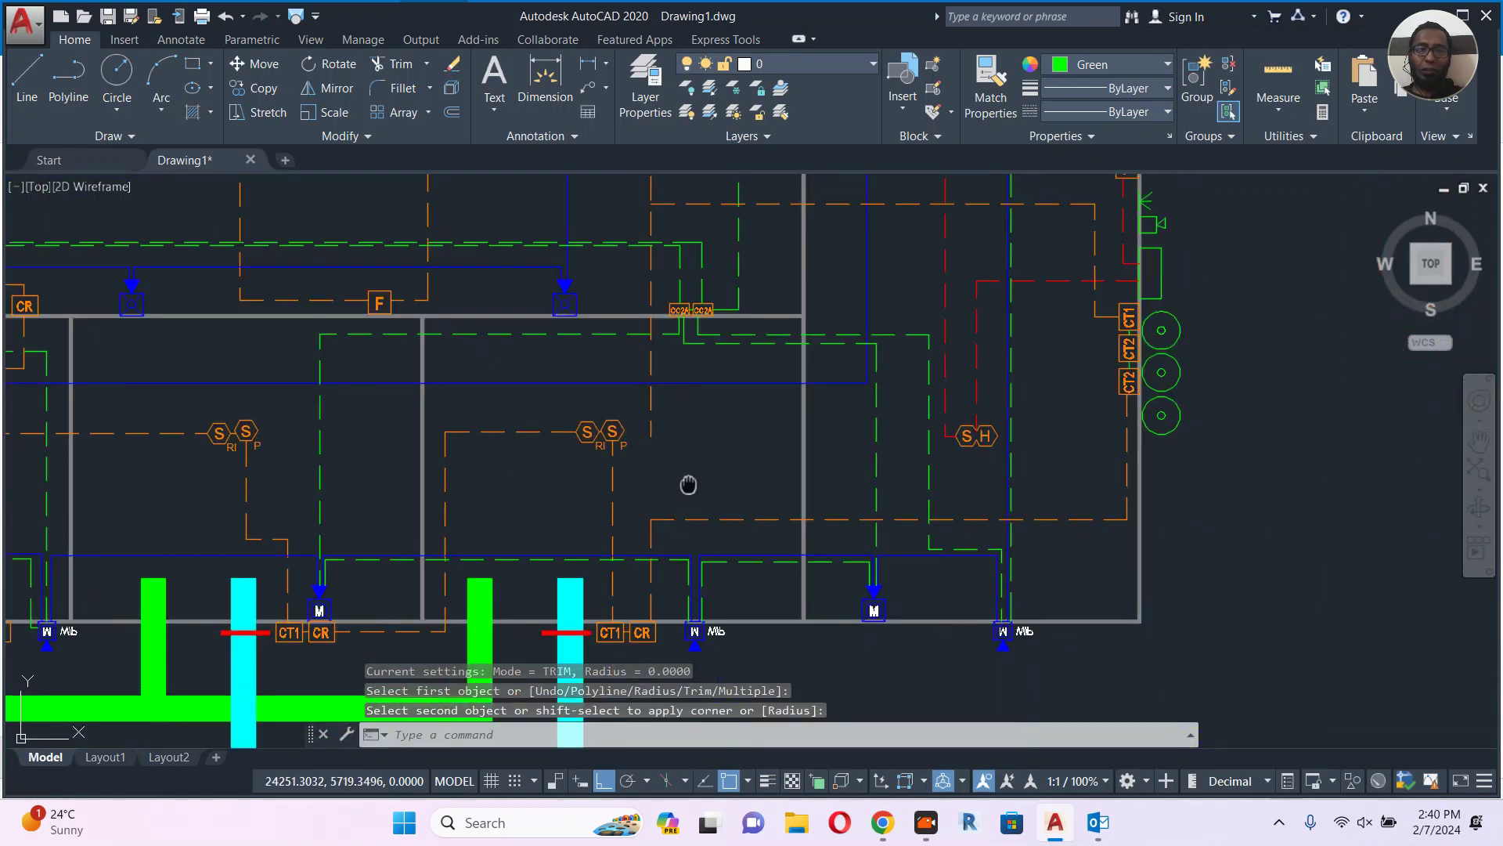
Fillet the horizontal CT1 branch with the vertical detector wire above it into a square corner.
scroll(688, 485, "down", 2)
scroll(661, 312, "up", 4)
key("Return")
left_click(681, 307)
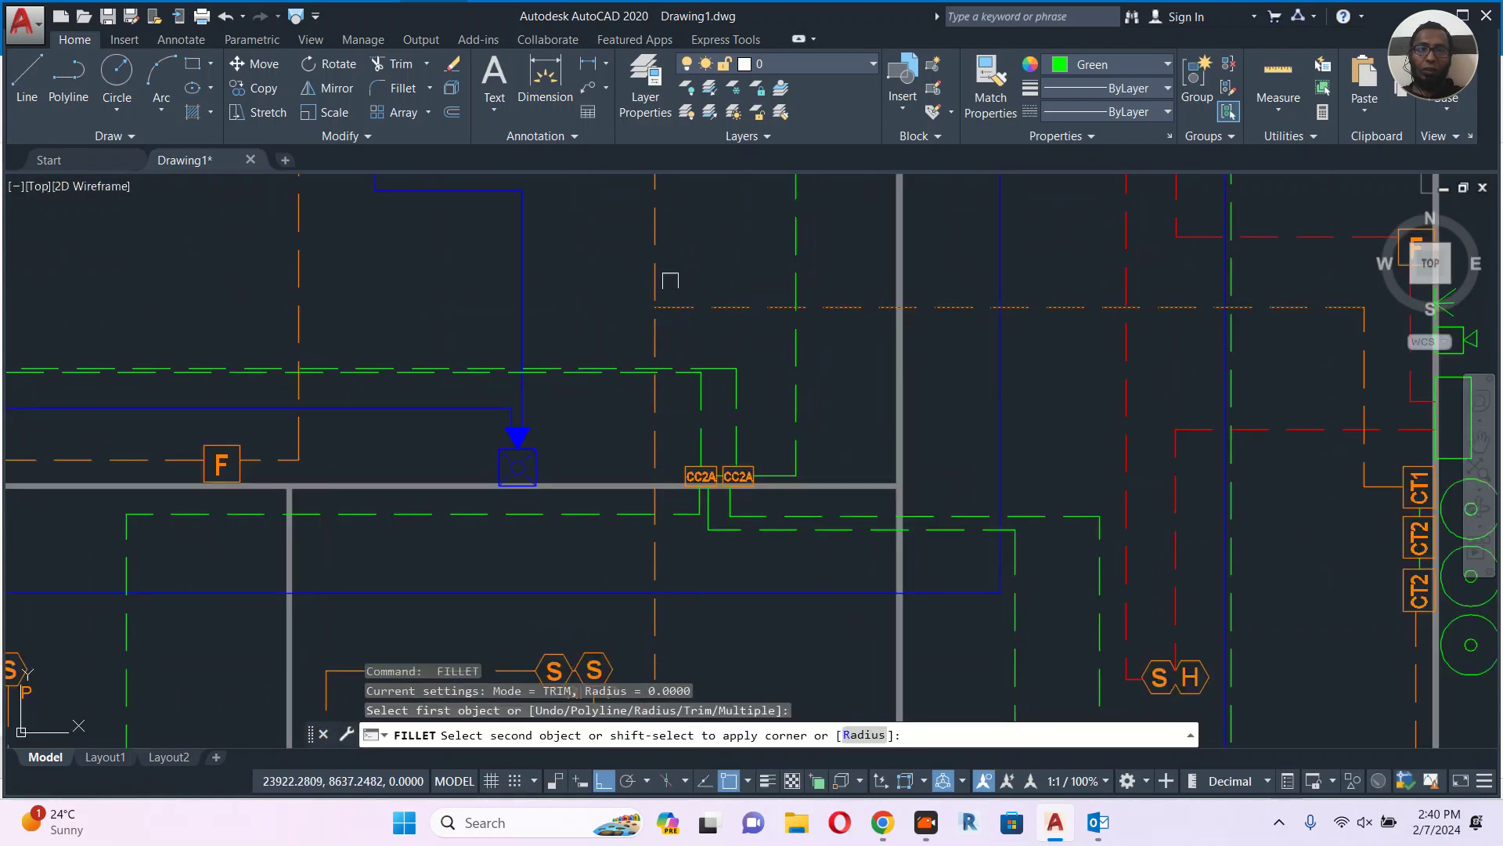
key("Escape")
Draw a rectangle for a new room above the plan's top wall, aligned with the right outer wall.
scroll(736, 405, "down", 6)
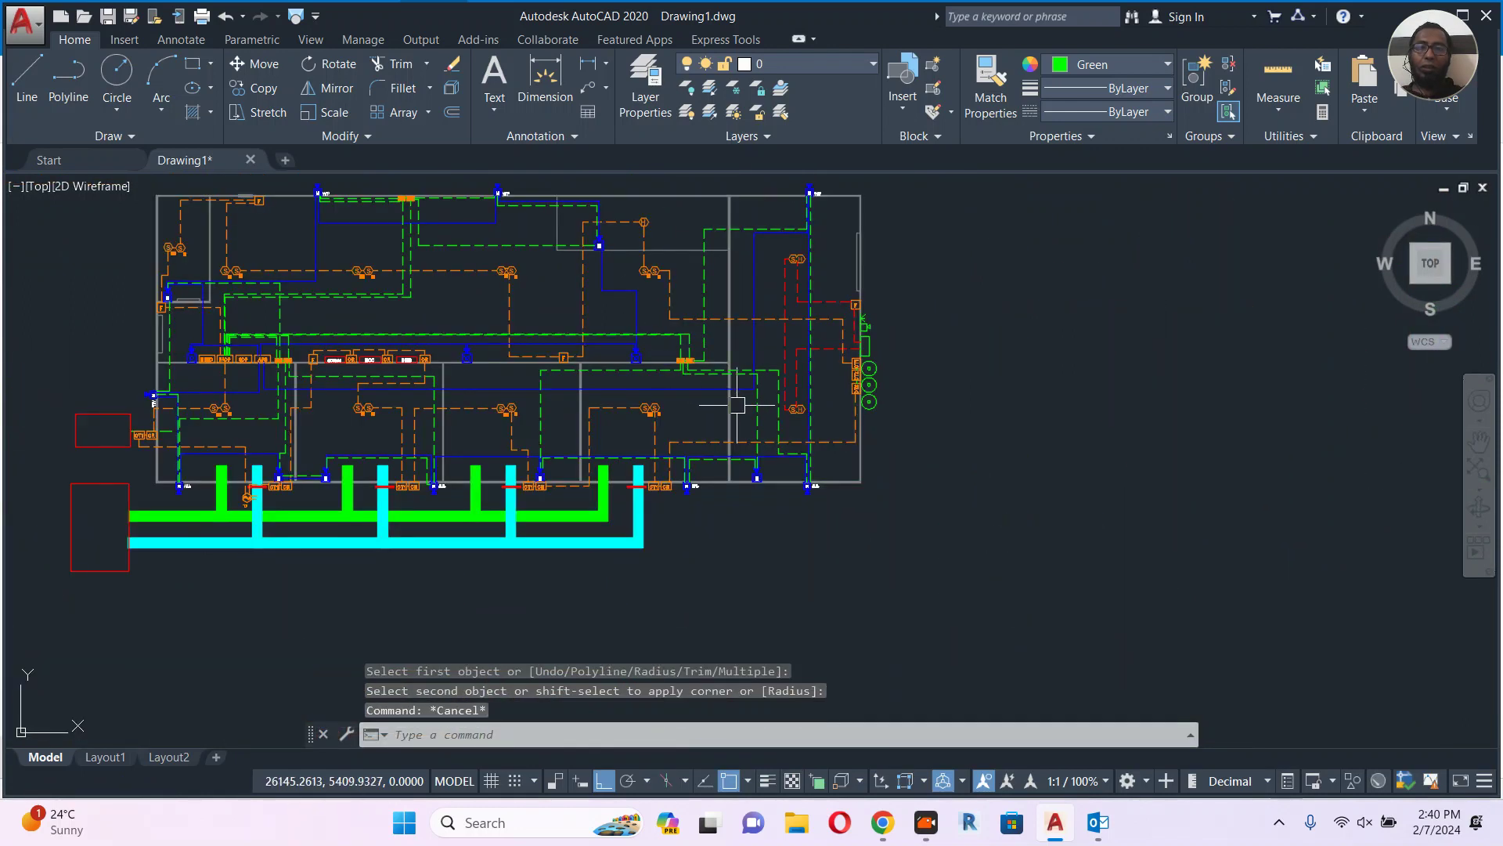
middle_click_drag(728, 317, 776, 388)
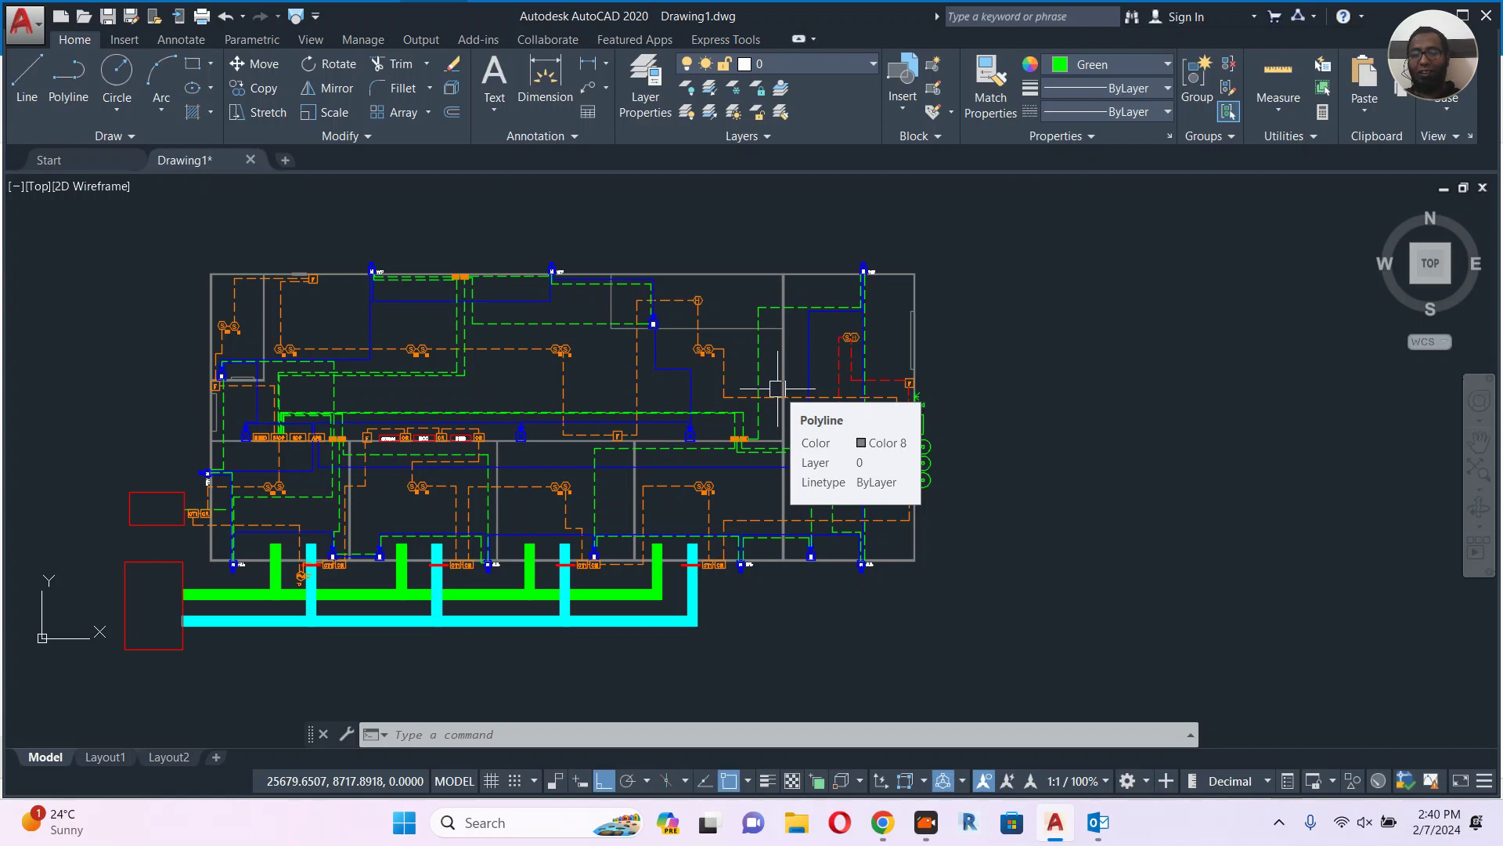
middle_click_drag(663, 344, 631, 470)
type("REC")
key("Return")
left_click(635, 464)
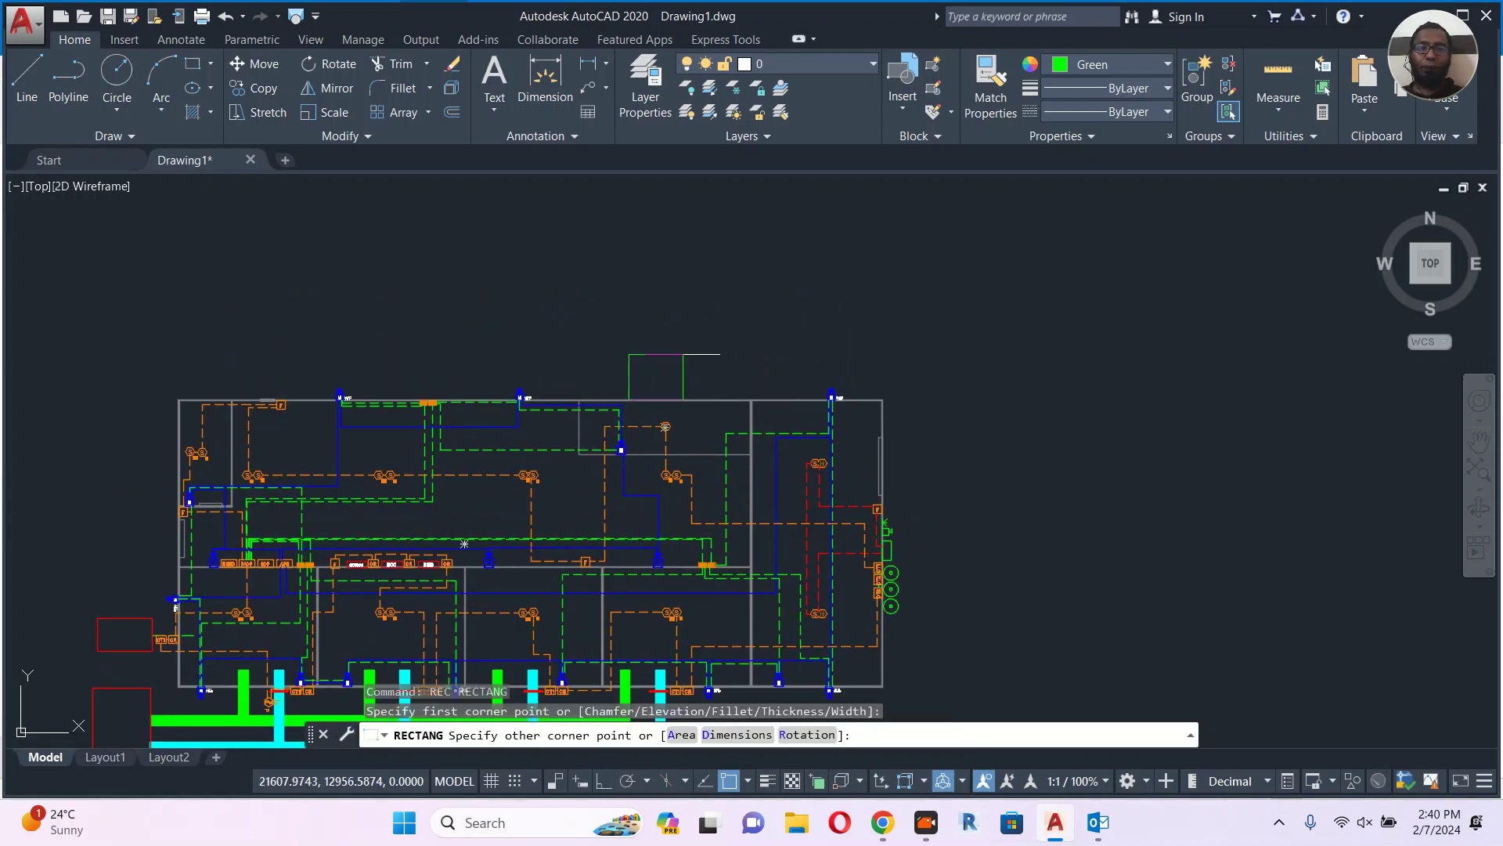
left_click(875, 250)
key("Escape")
Match the grey outer wall's properties onto the new room's rectangle.
left_click(882, 403)
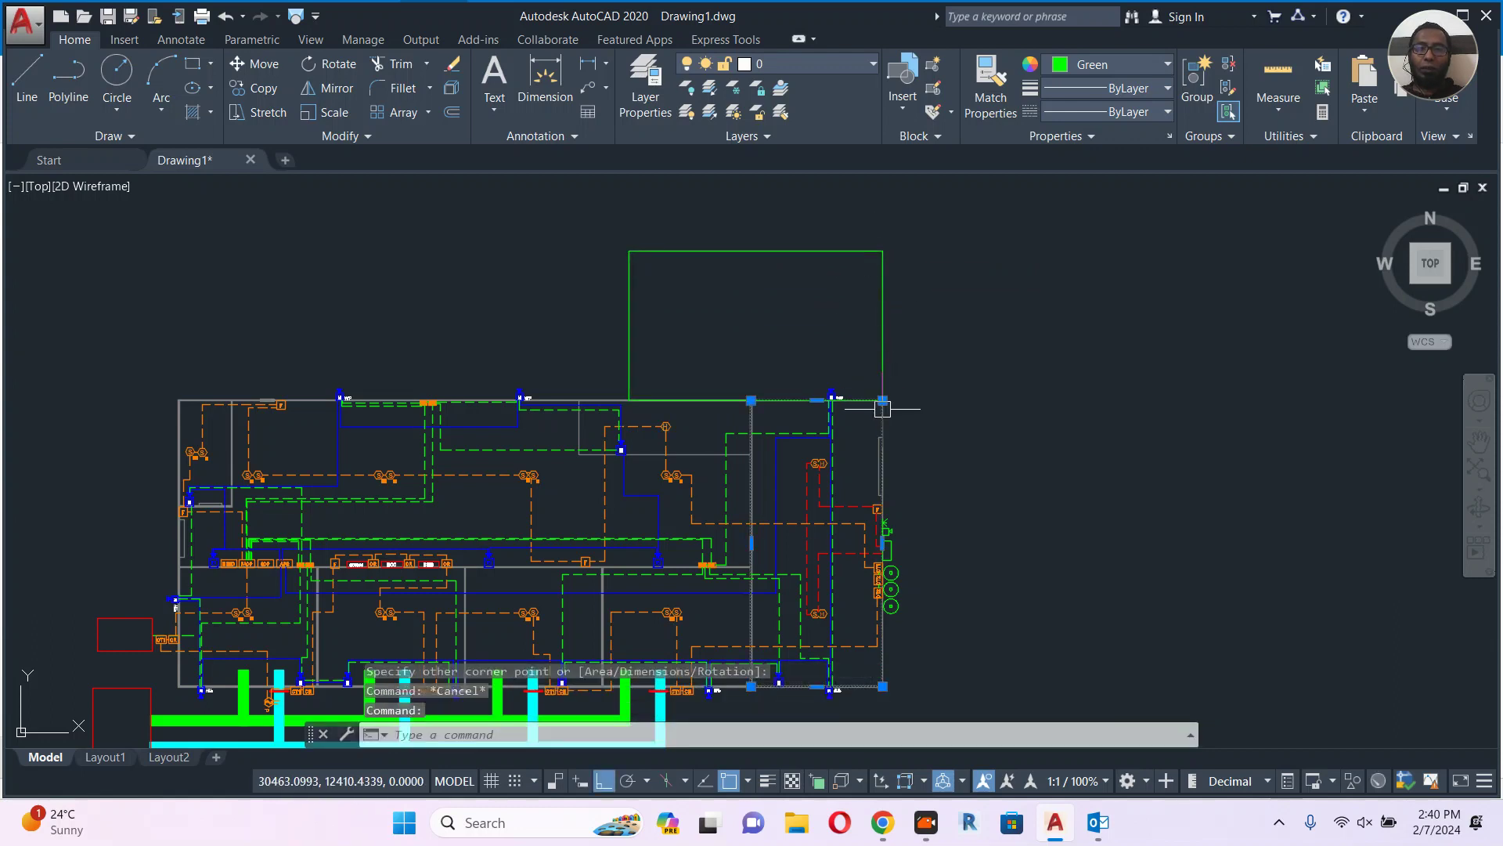
scroll(884, 423, "up", 2)
scroll(884, 423, "up", 2)
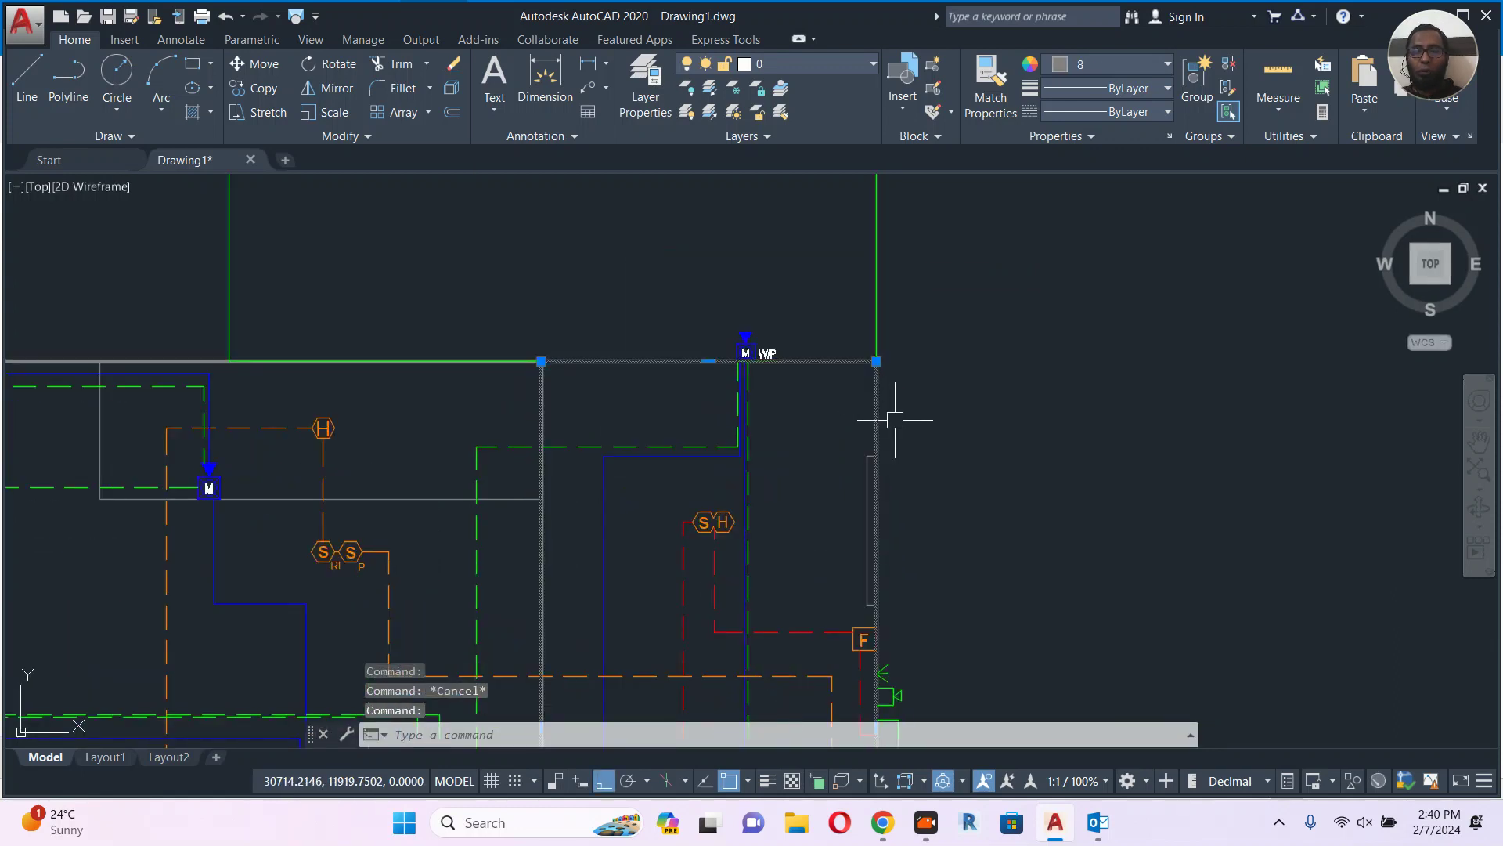
type("MA")
key("Return")
left_click(934, 261)
left_click(835, 266)
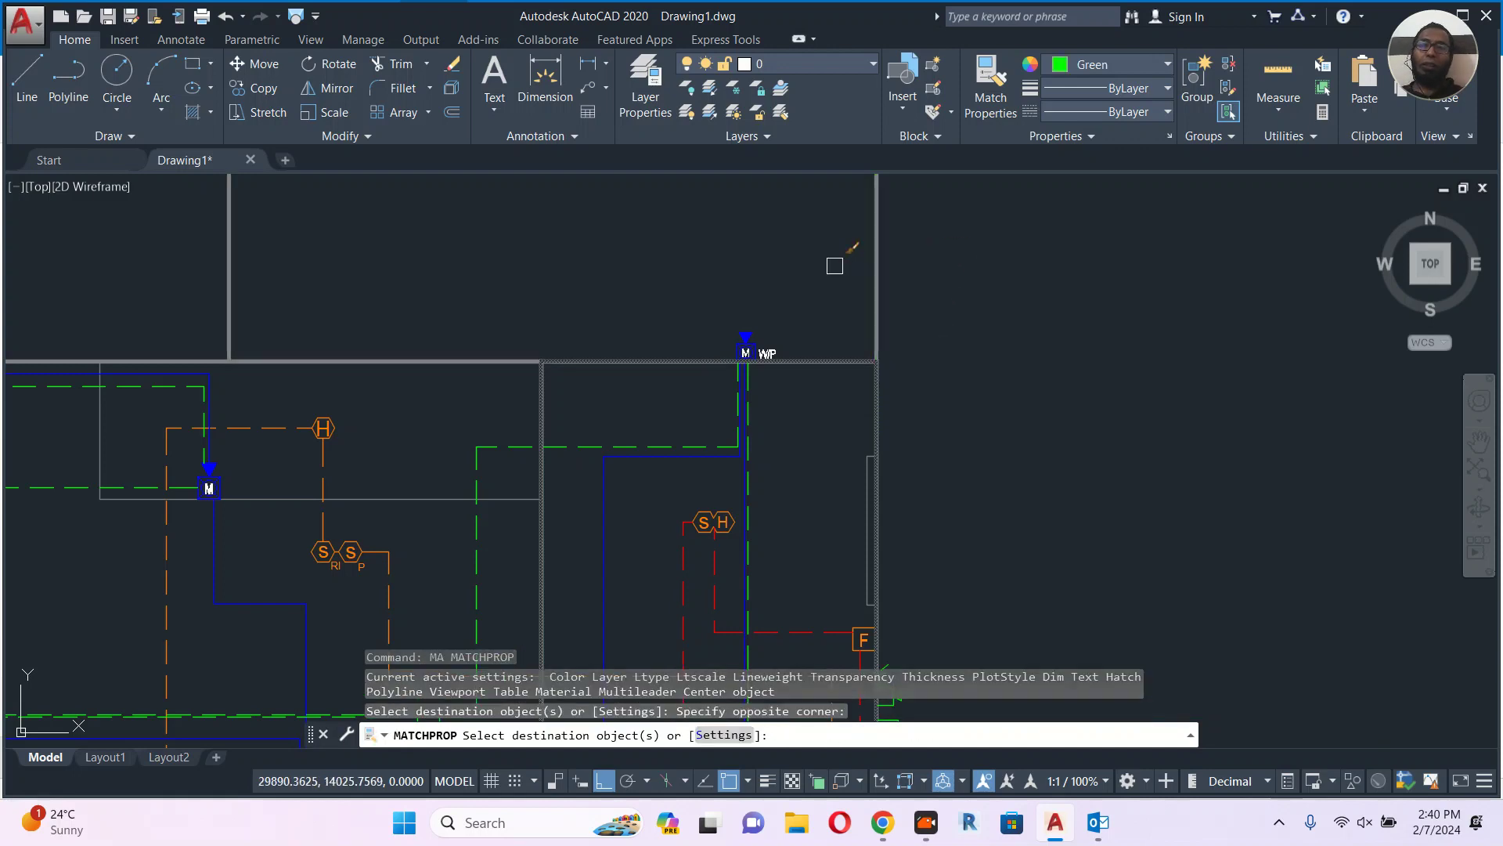
key("Escape")
Copy the upper S/H detector pair from the far-right room into the upper-left area of the new room.
scroll(836, 265, "down", 2)
middle_click_drag(799, 271, 814, 367)
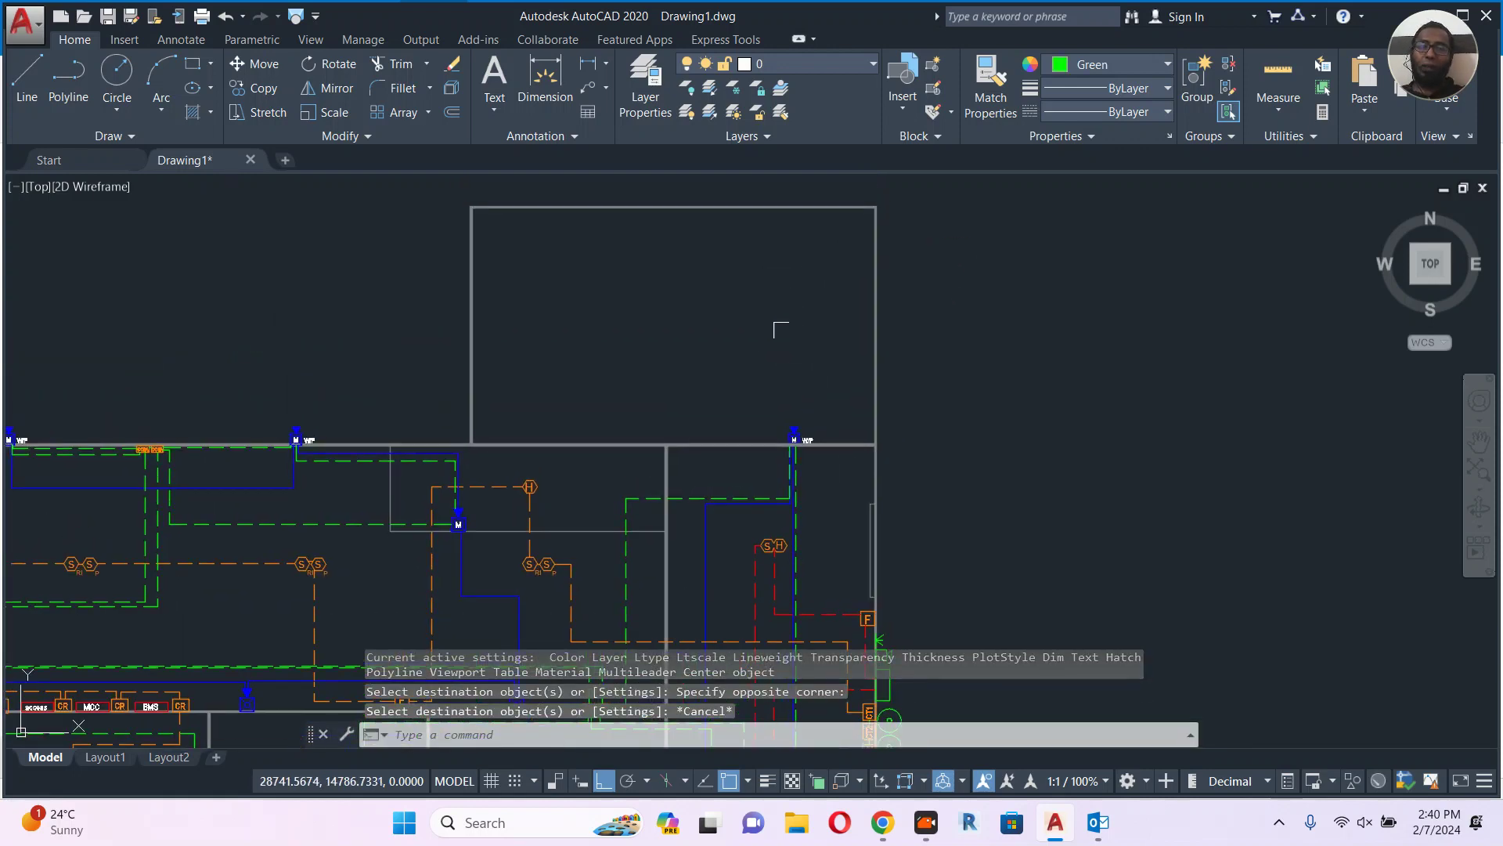
middle_click_drag(698, 429, 744, 362)
scroll(861, 458, "up", 4)
left_click(864, 460)
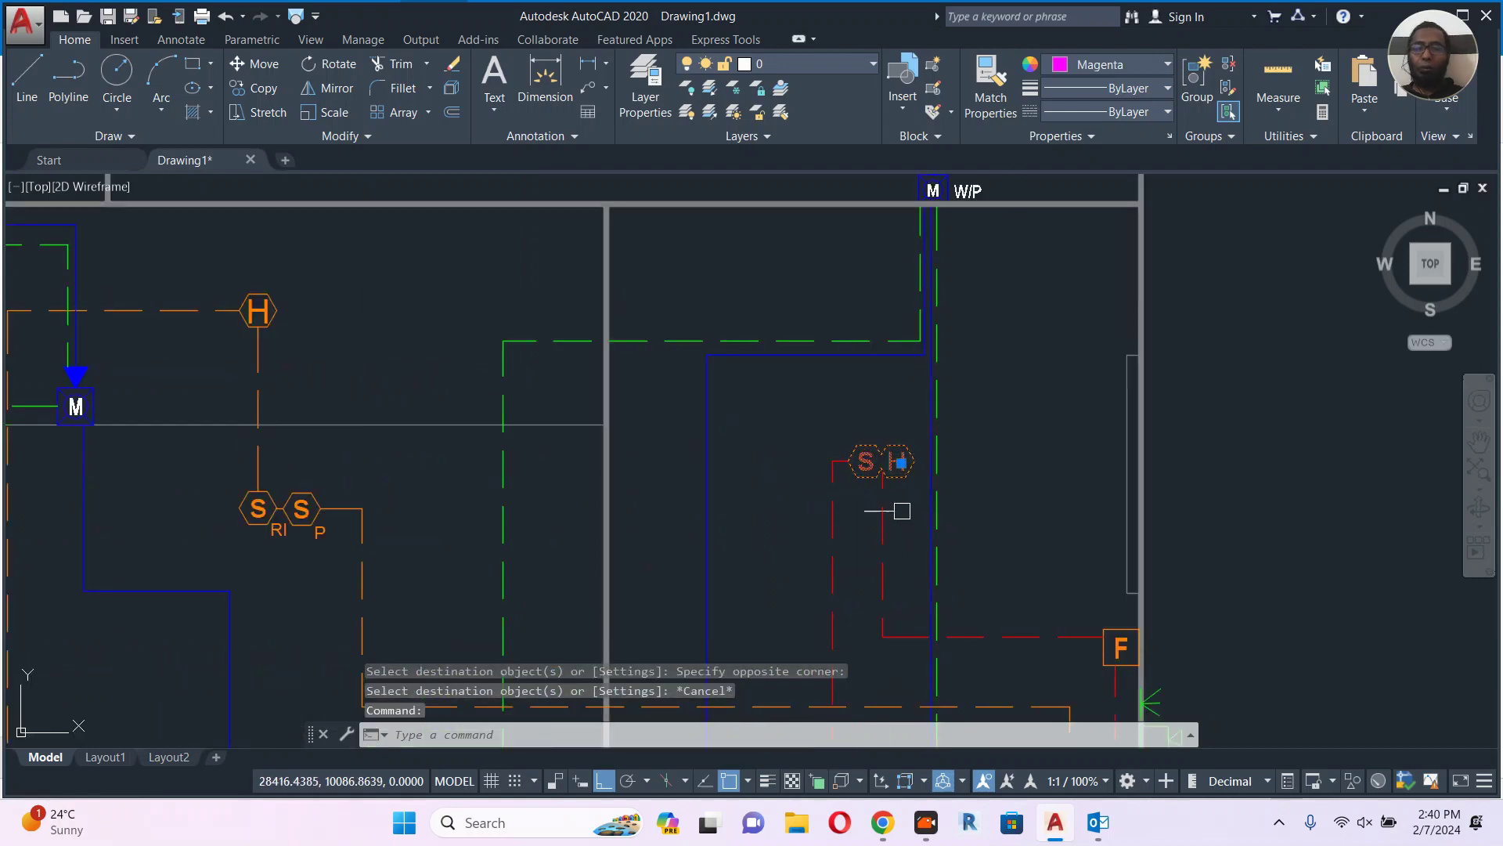
key("ctrl+shift+c")
scroll(861, 485, "down", 5)
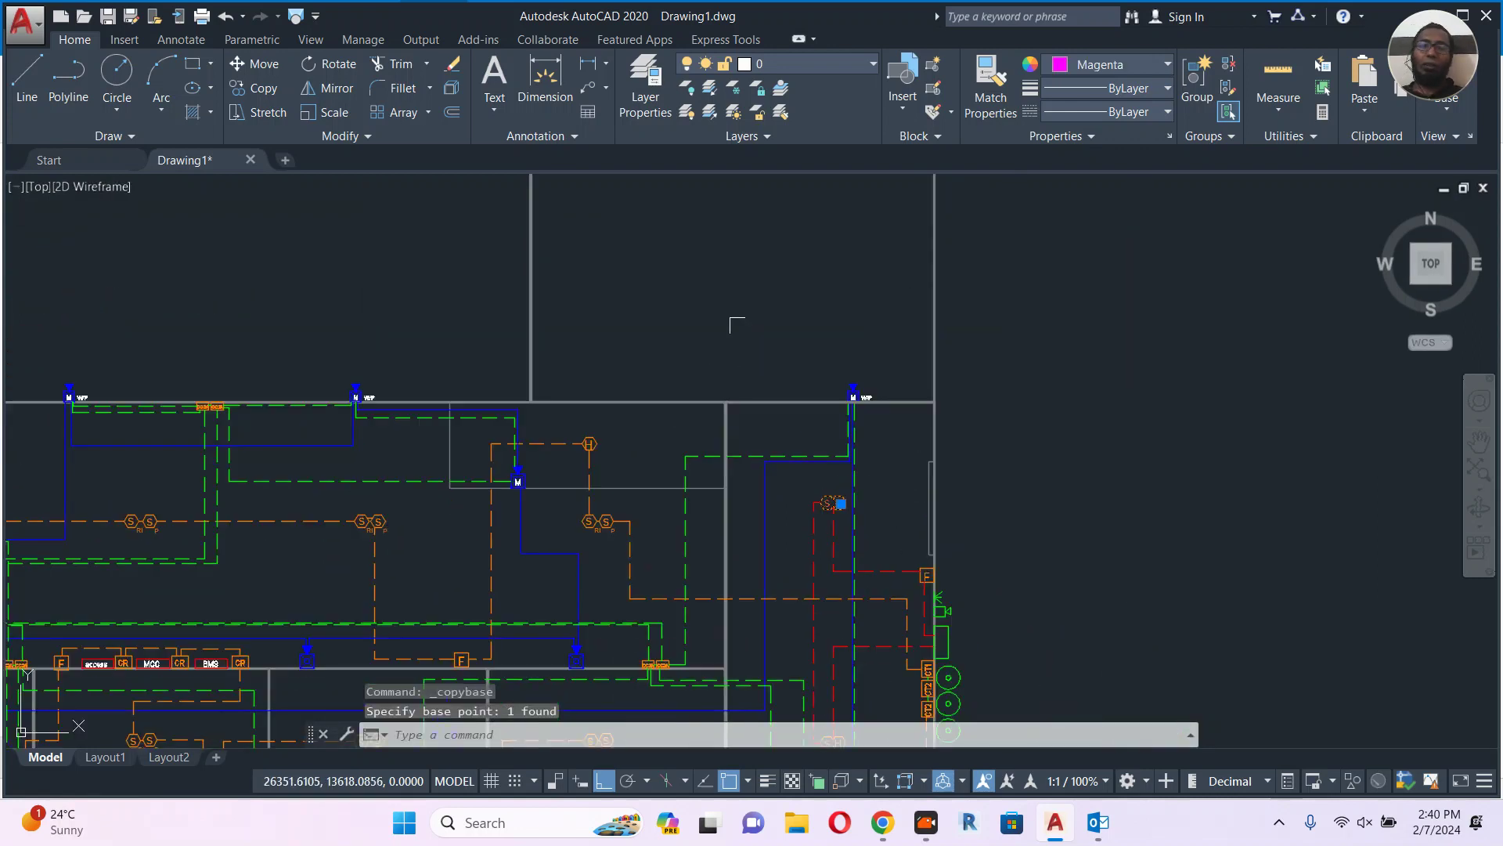
middle_click_drag(734, 326, 736, 458)
left_click(681, 423)
key("ctrl+v")
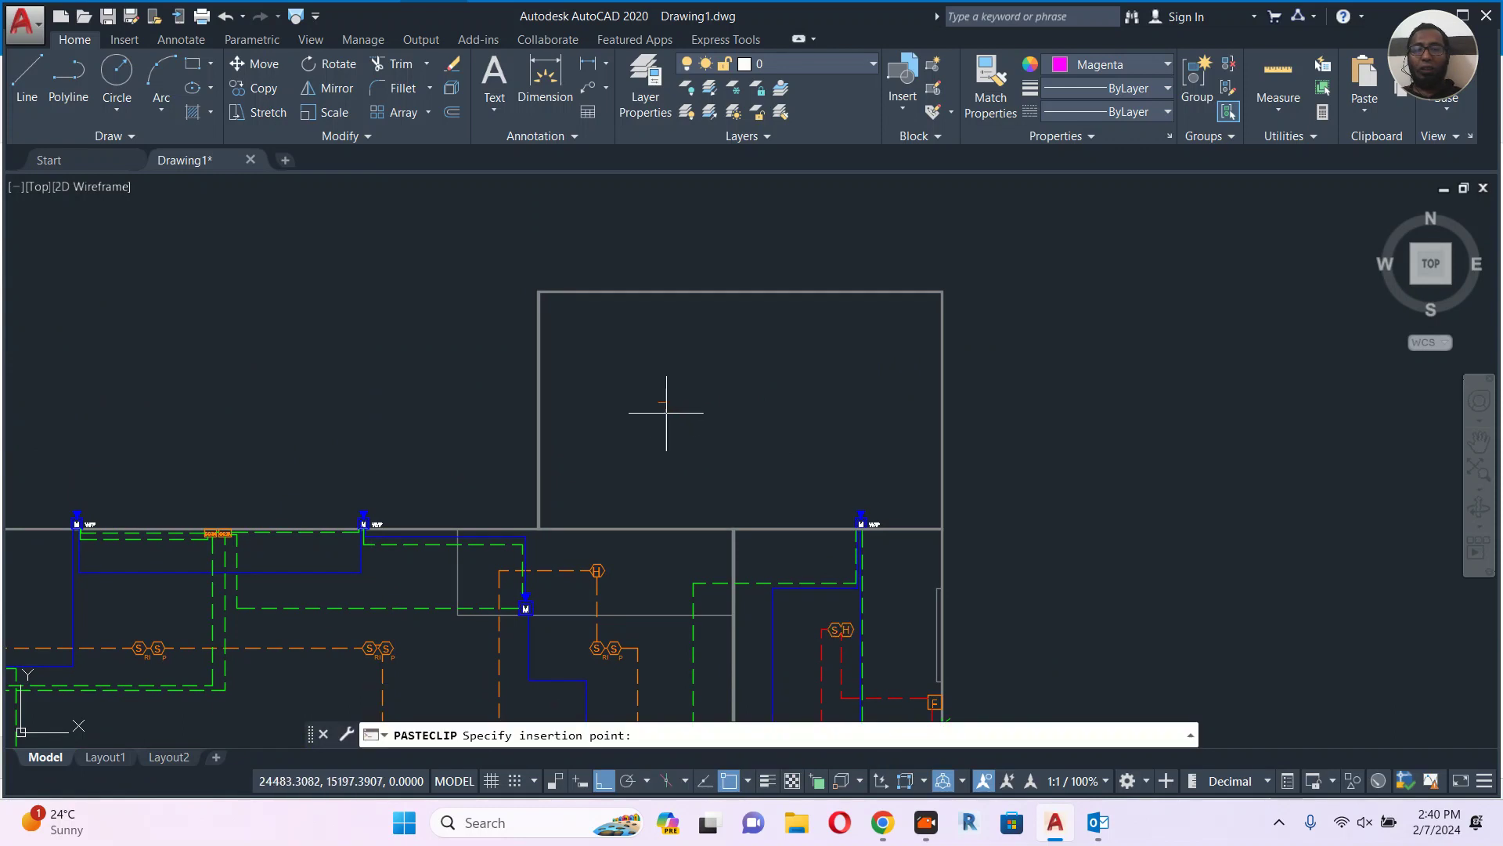
scroll(653, 384, "up", 2)
left_click(638, 350)
Paste three more S/H detector pairs in the lower-left, upper-right and lower-right areas of the new room.
key("ctrl+v")
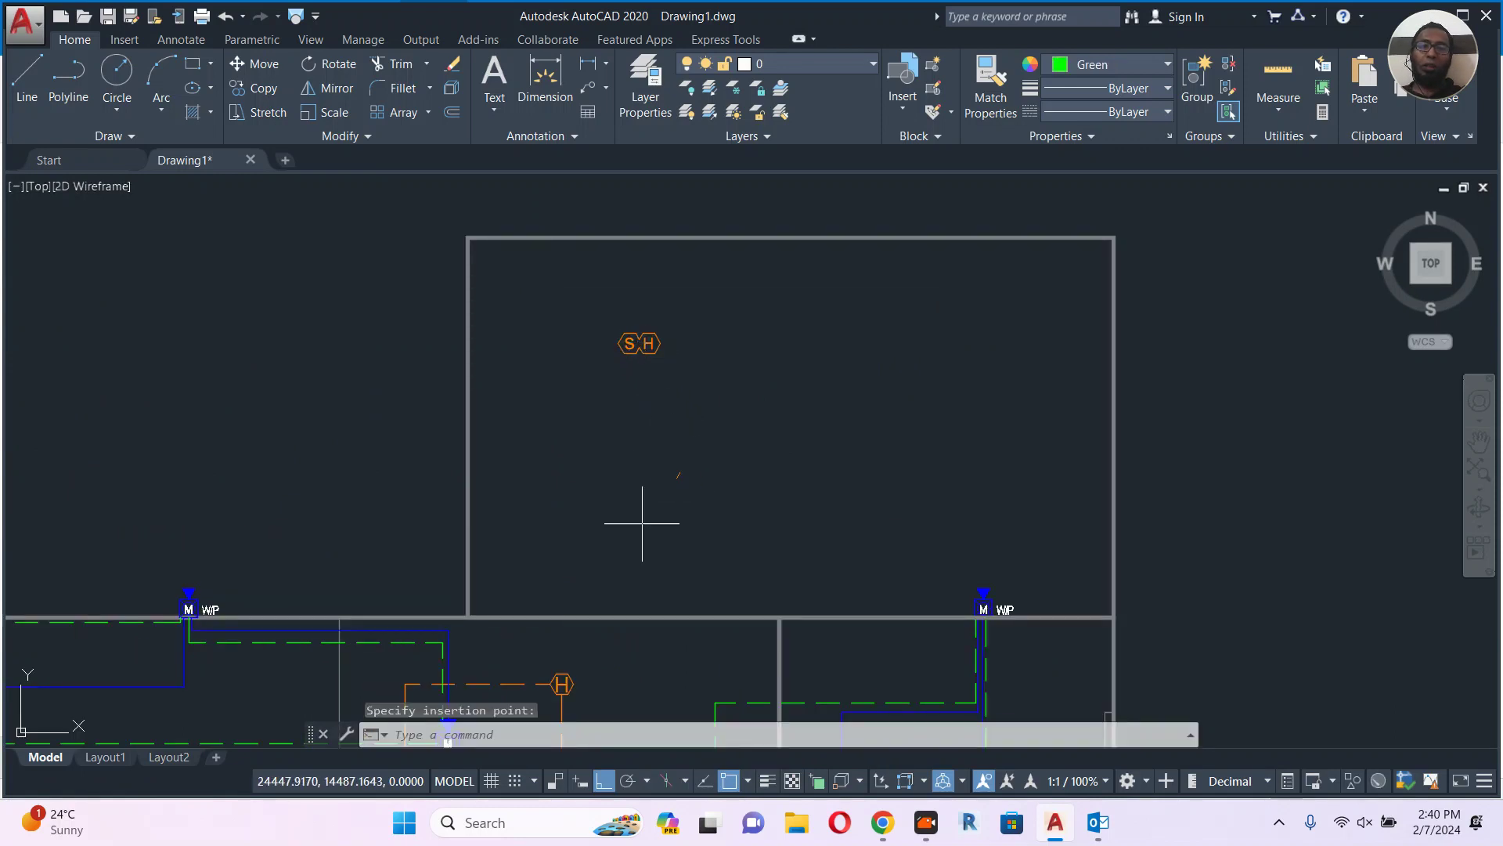
key("Escape")
left_click(991, 337)
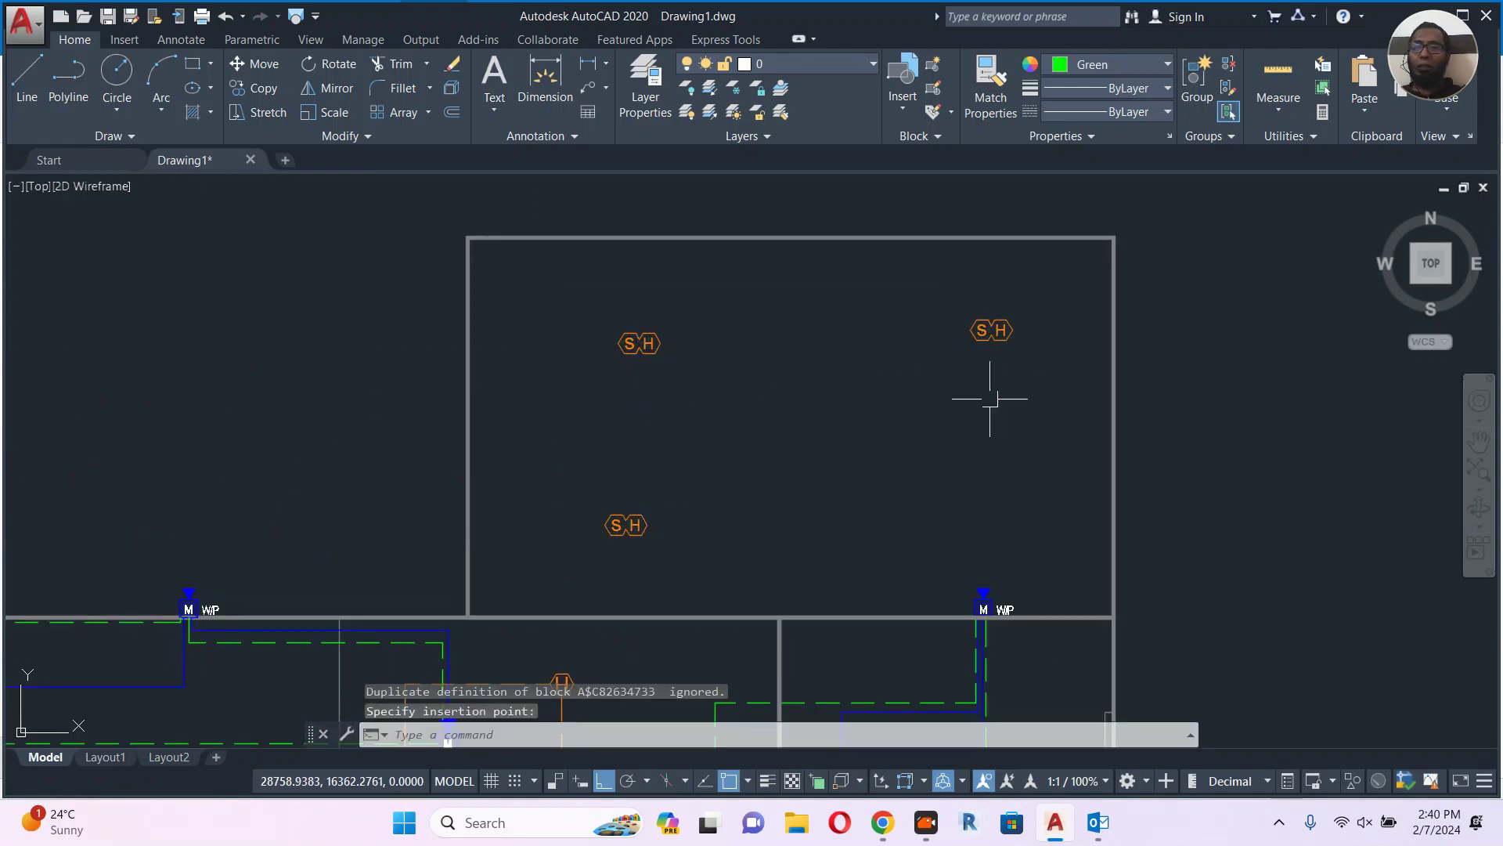
key("ctrl+v")
left_click(996, 505)
key("Escape")
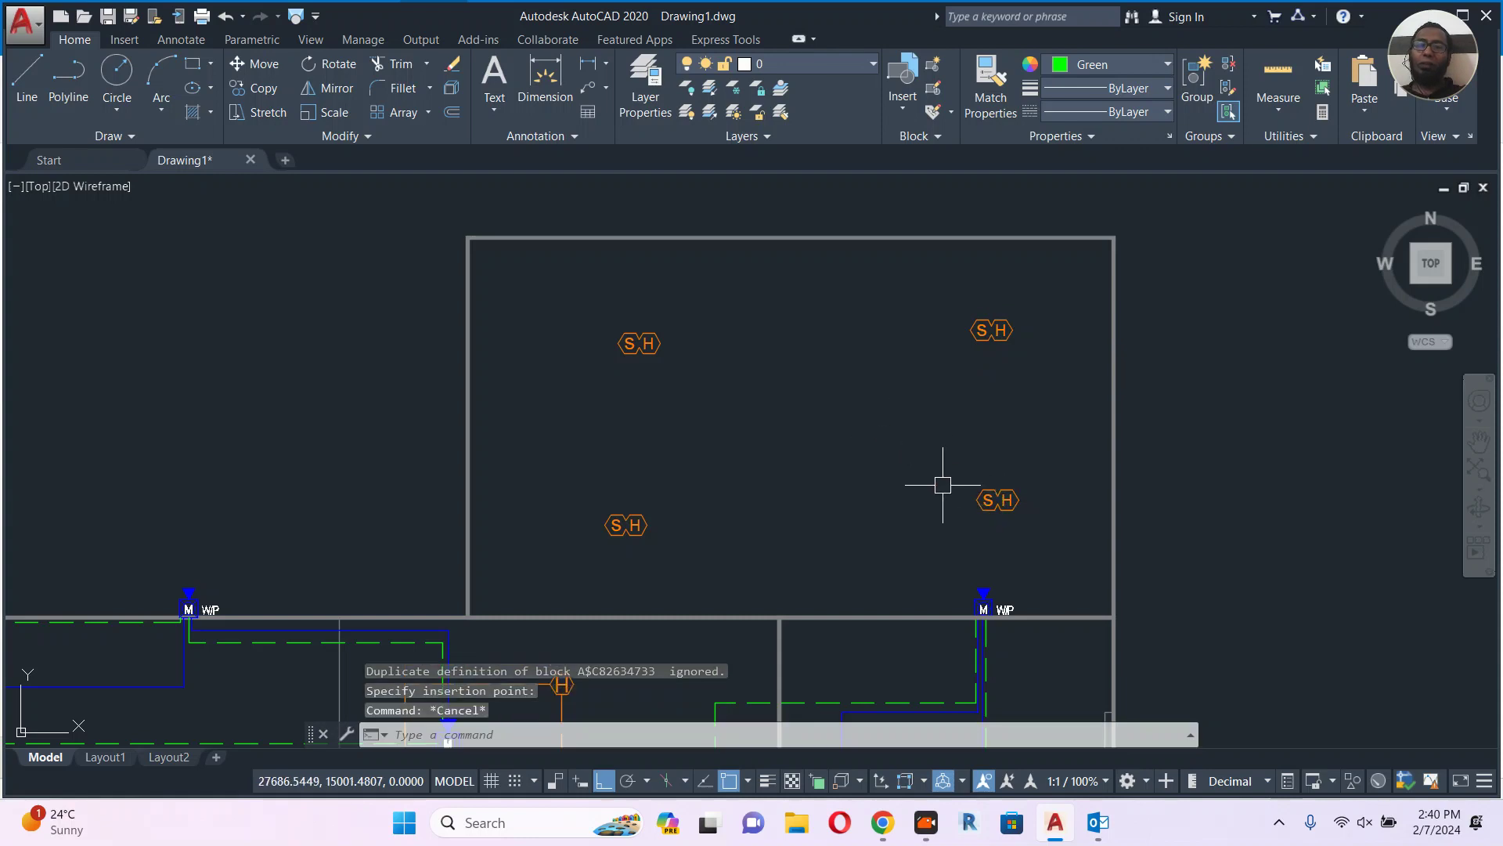
Move the lower-right S/H detector pair in the new room slightly downward.
left_click(1006, 501)
type("m")
key("Return")
left_click(1048, 467)
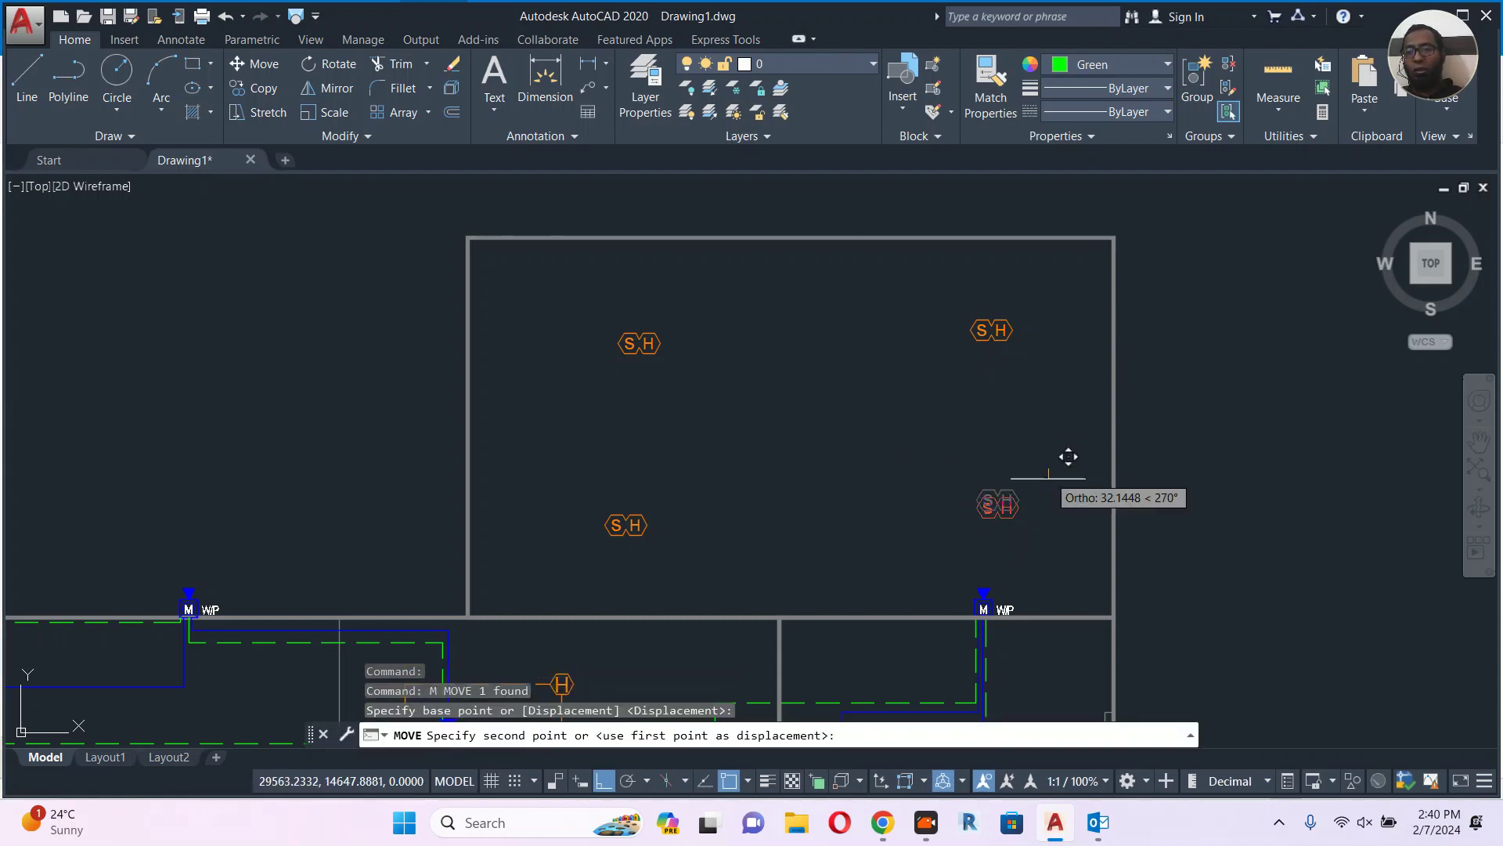
left_click(1047, 477)
key("Escape")
Draw a tall rectangle in the left half of the new room, between the two left detector pairs.
middle_click_drag(1018, 431, 981, 424)
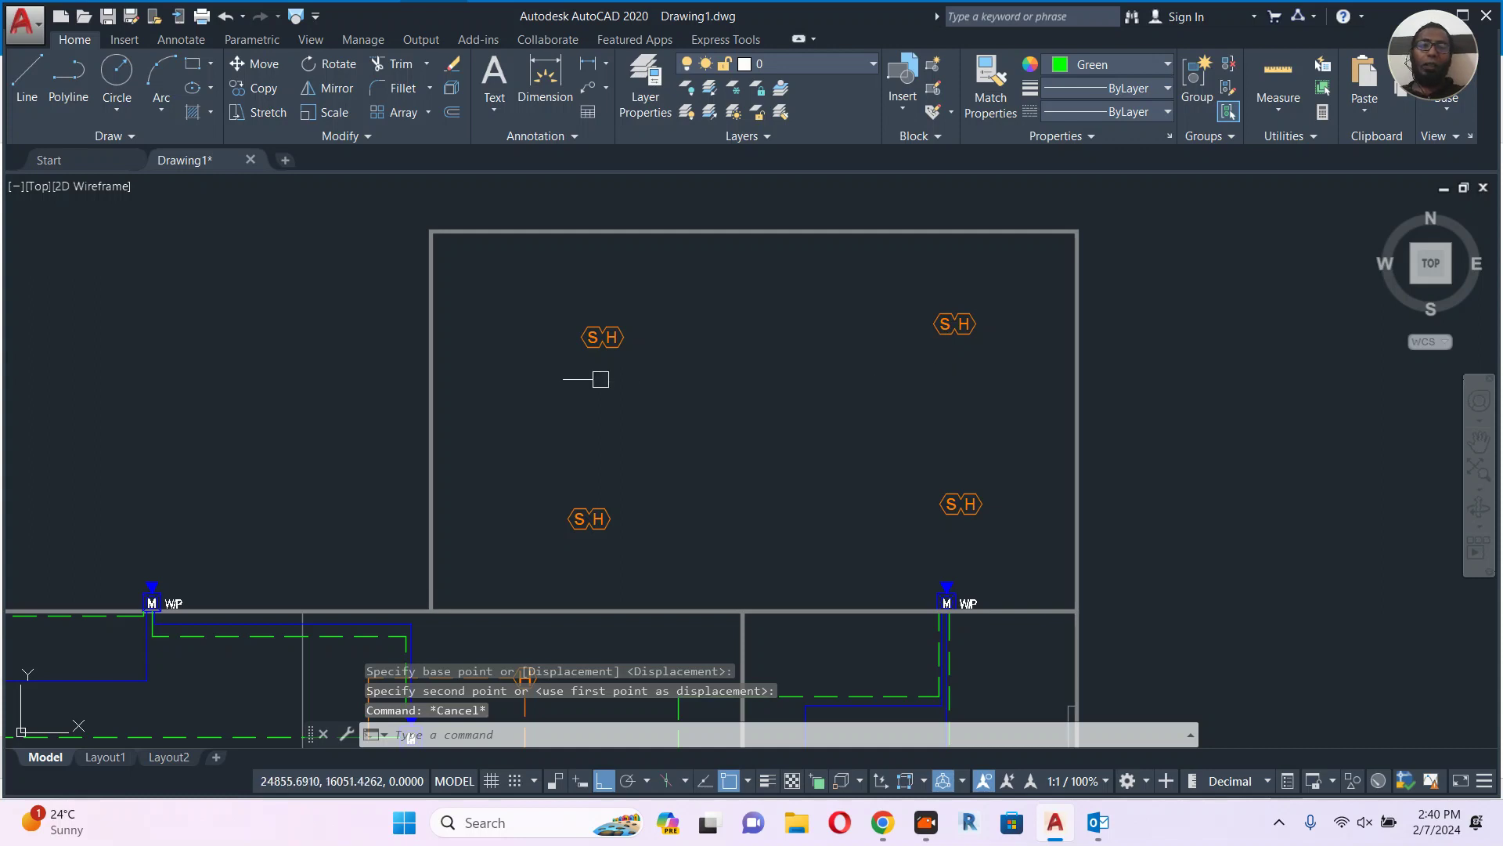
type("rec")
key("Return")
scroll(627, 408, "up", 2)
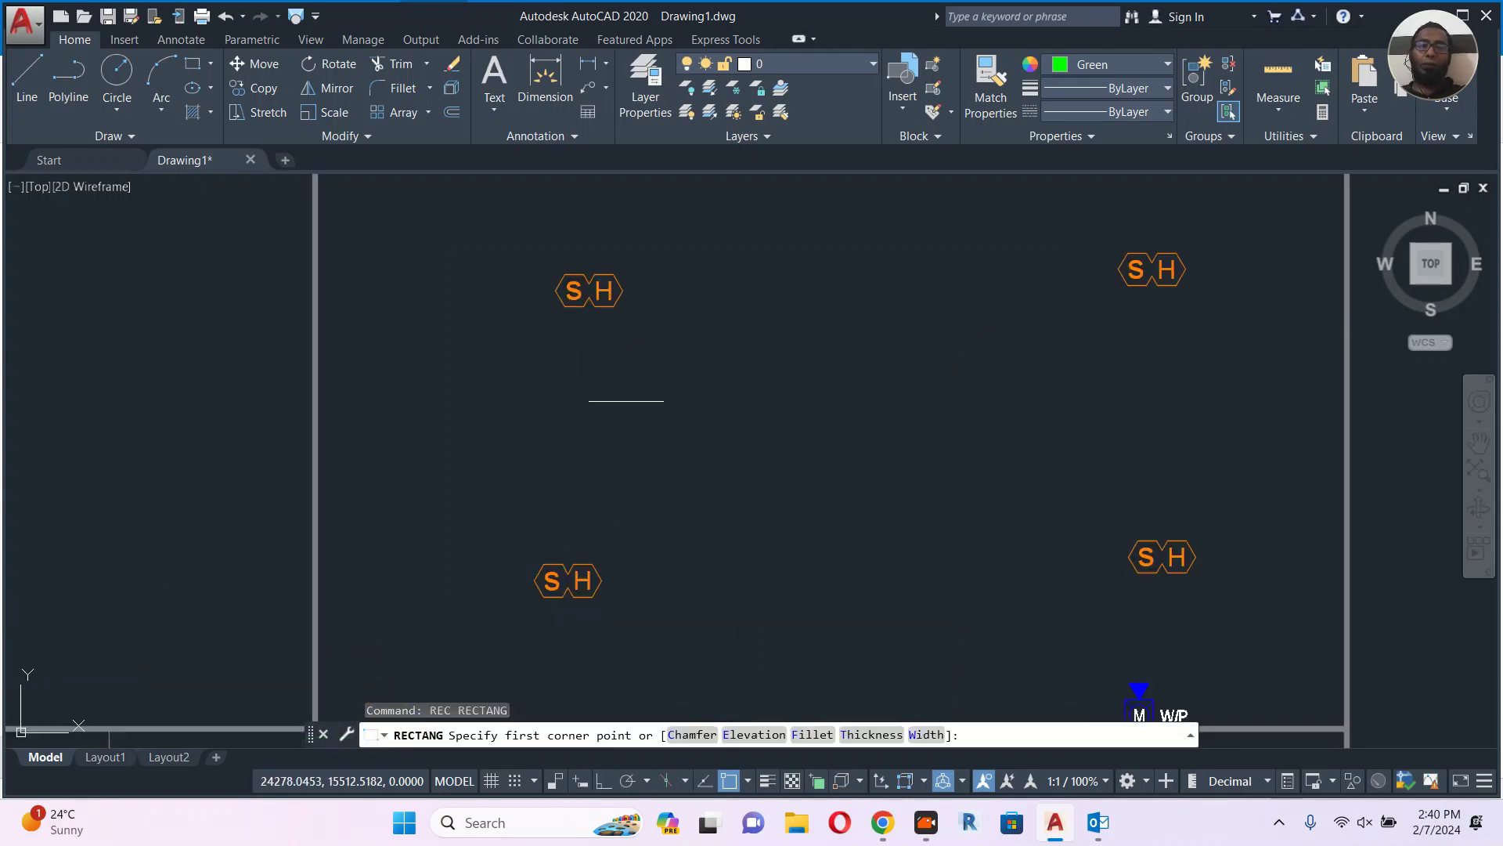
left_click(616, 369)
left_click(697, 508)
key("Escape")
Draw a small rectangle in the middle of the new room and a second tall rectangle to its right.
key("Return")
left_click(754, 416)
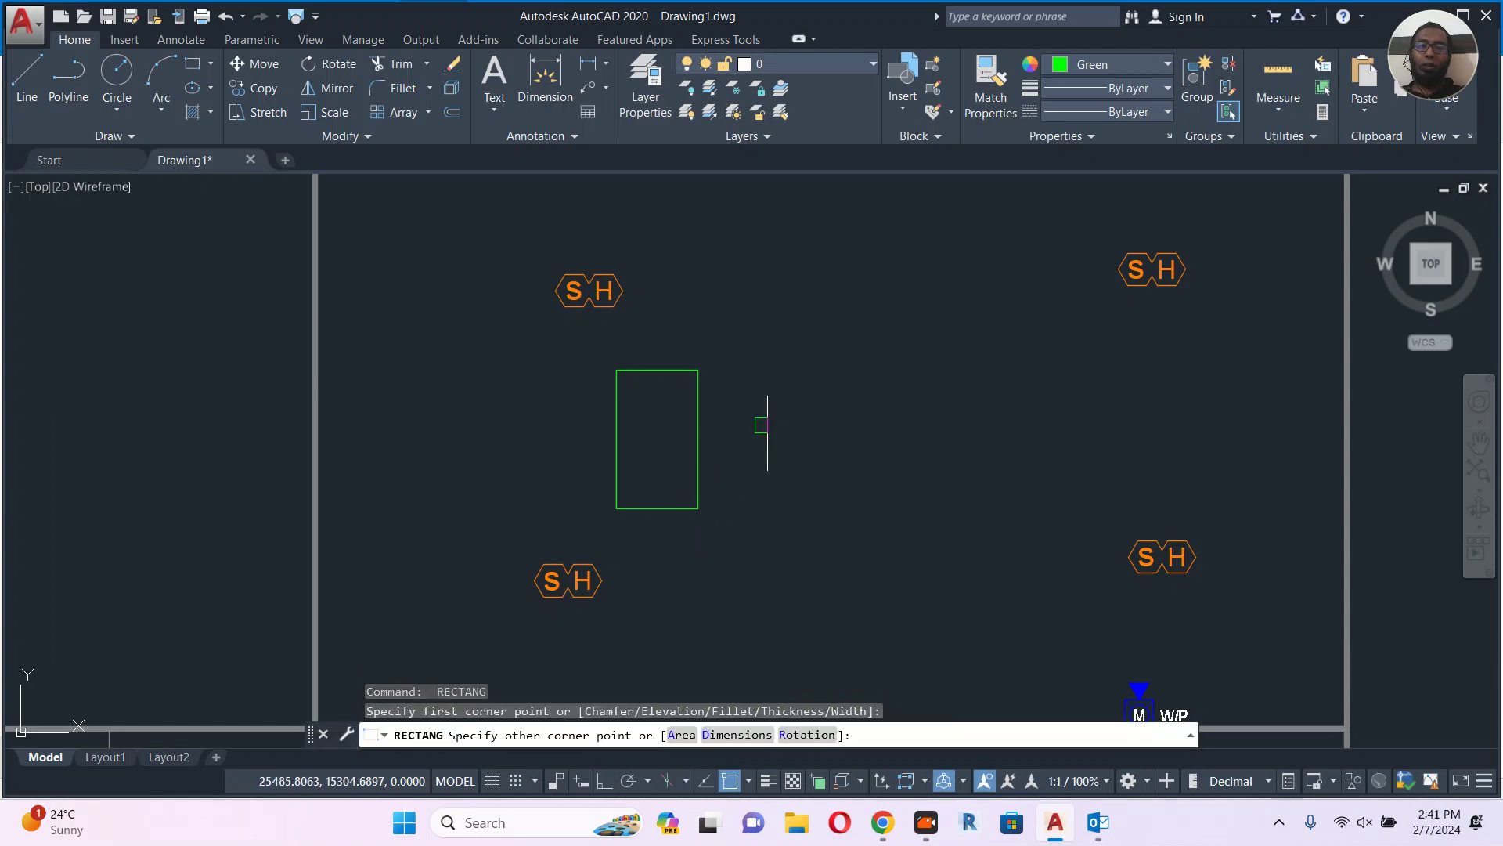
left_click(792, 467)
key("Escape")
key("Return")
left_click(866, 362)
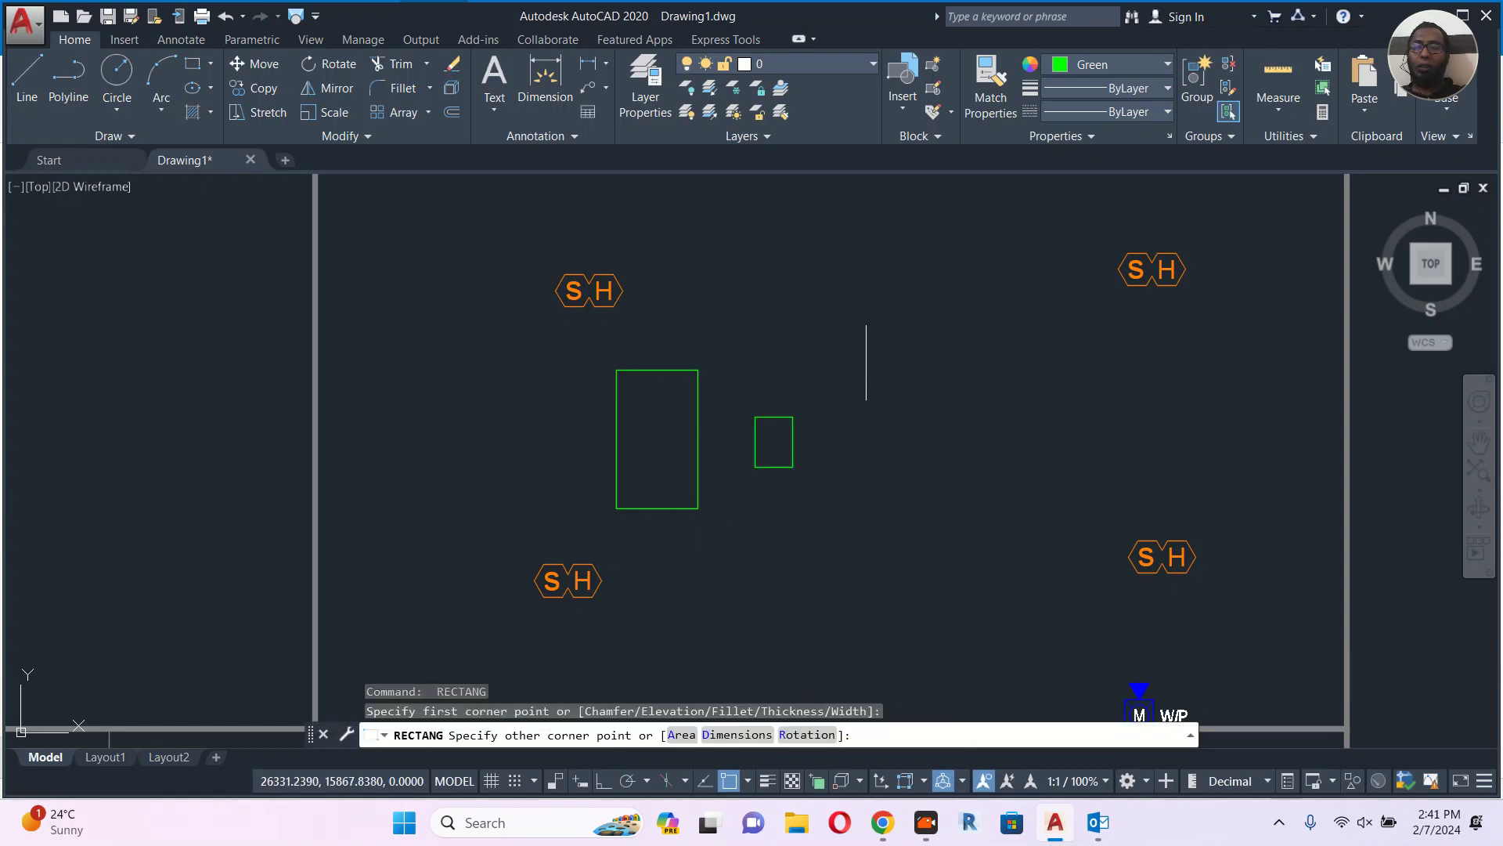
left_click(949, 512)
key("Escape")
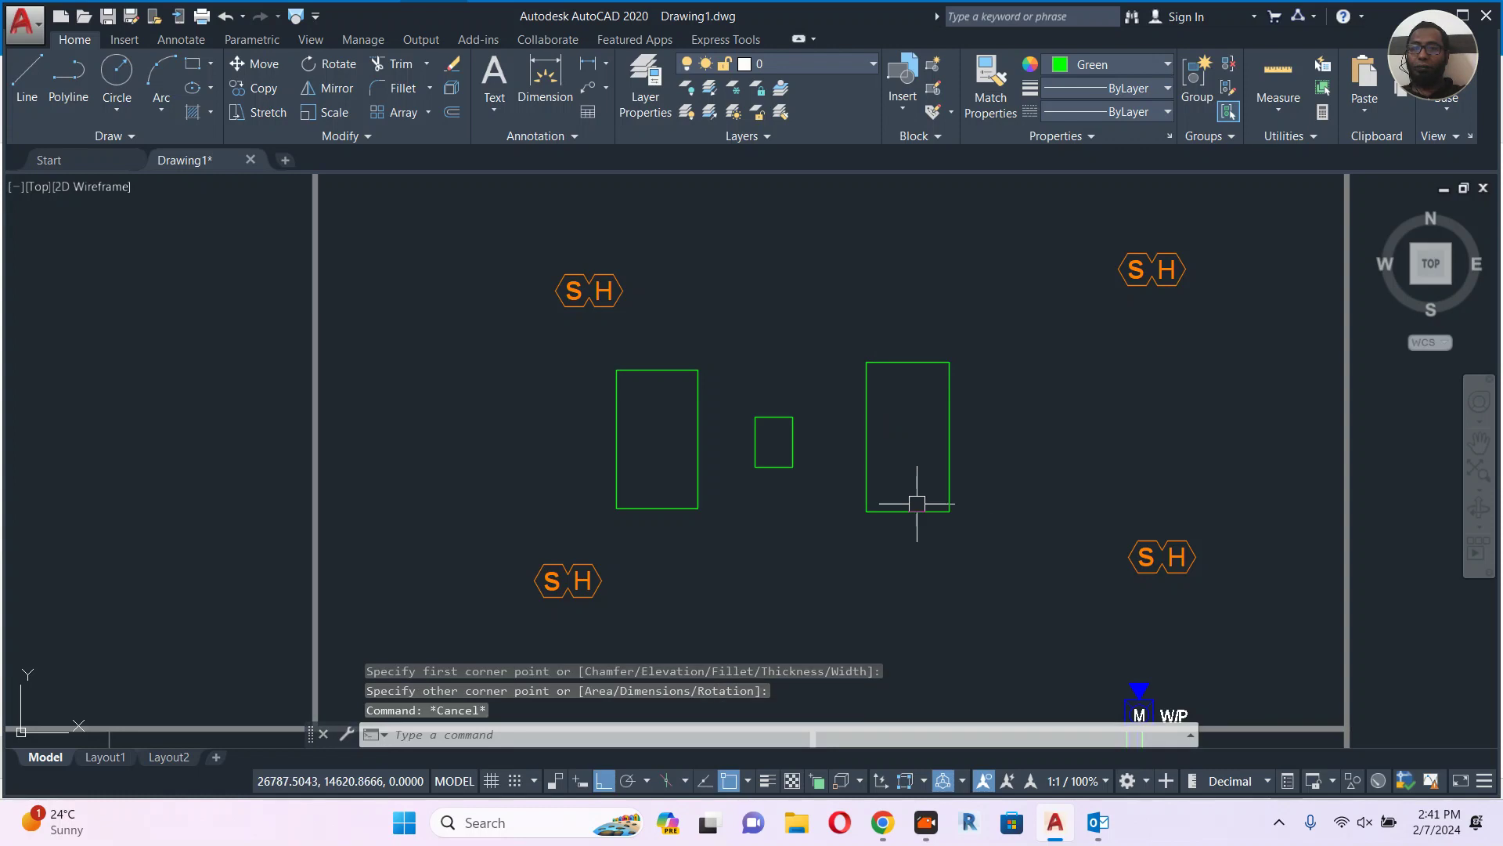
Copy the MCC text from the red panel between the CR modules into the new room's left tall rectangle, with Ortho turned off.
scroll(916, 510, "down", 2)
scroll(869, 432, "down", 4)
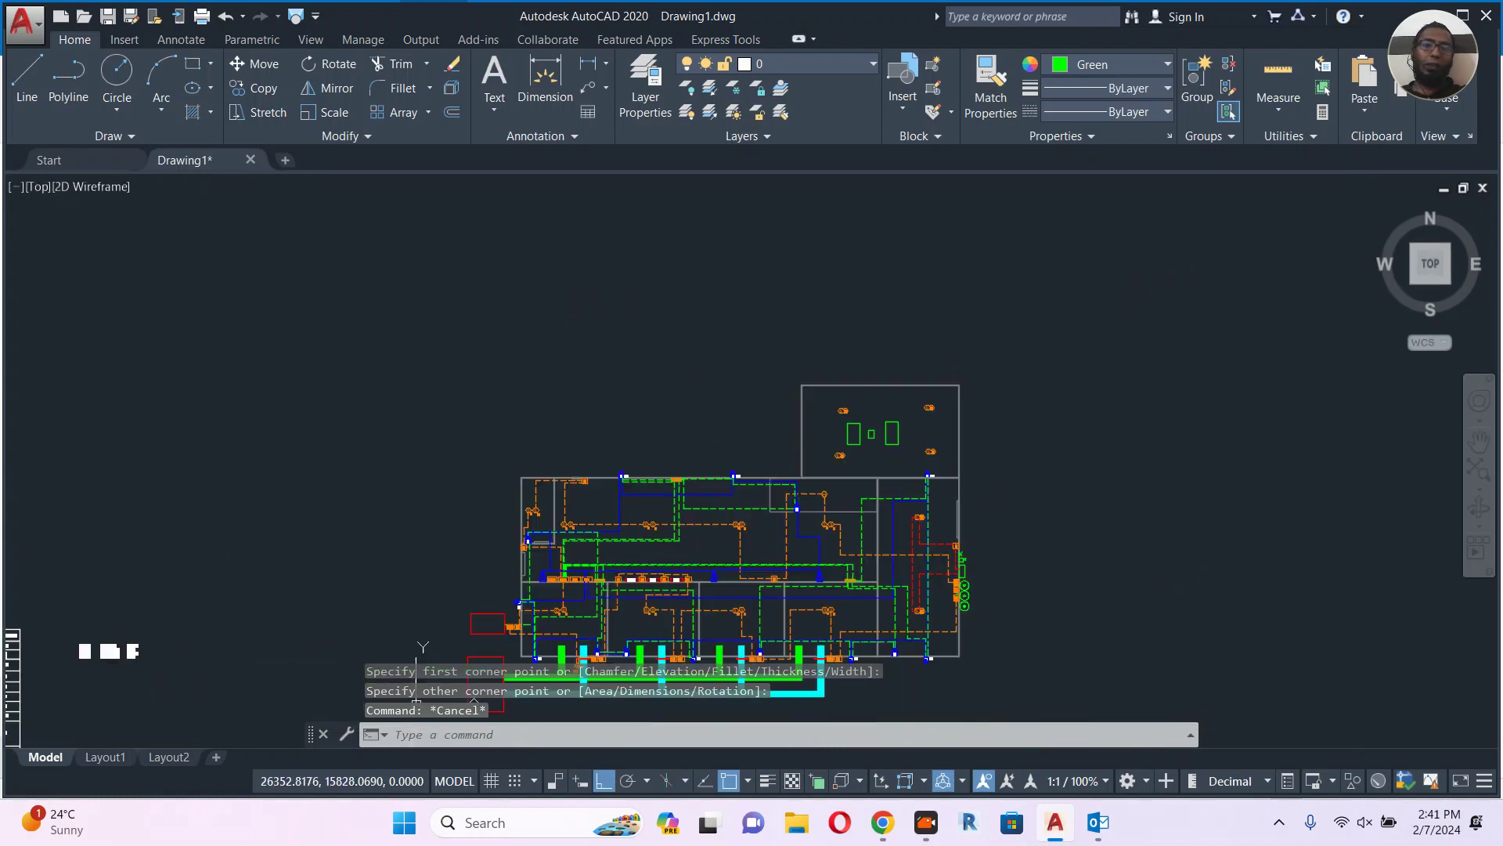
scroll(726, 559, "up", 10)
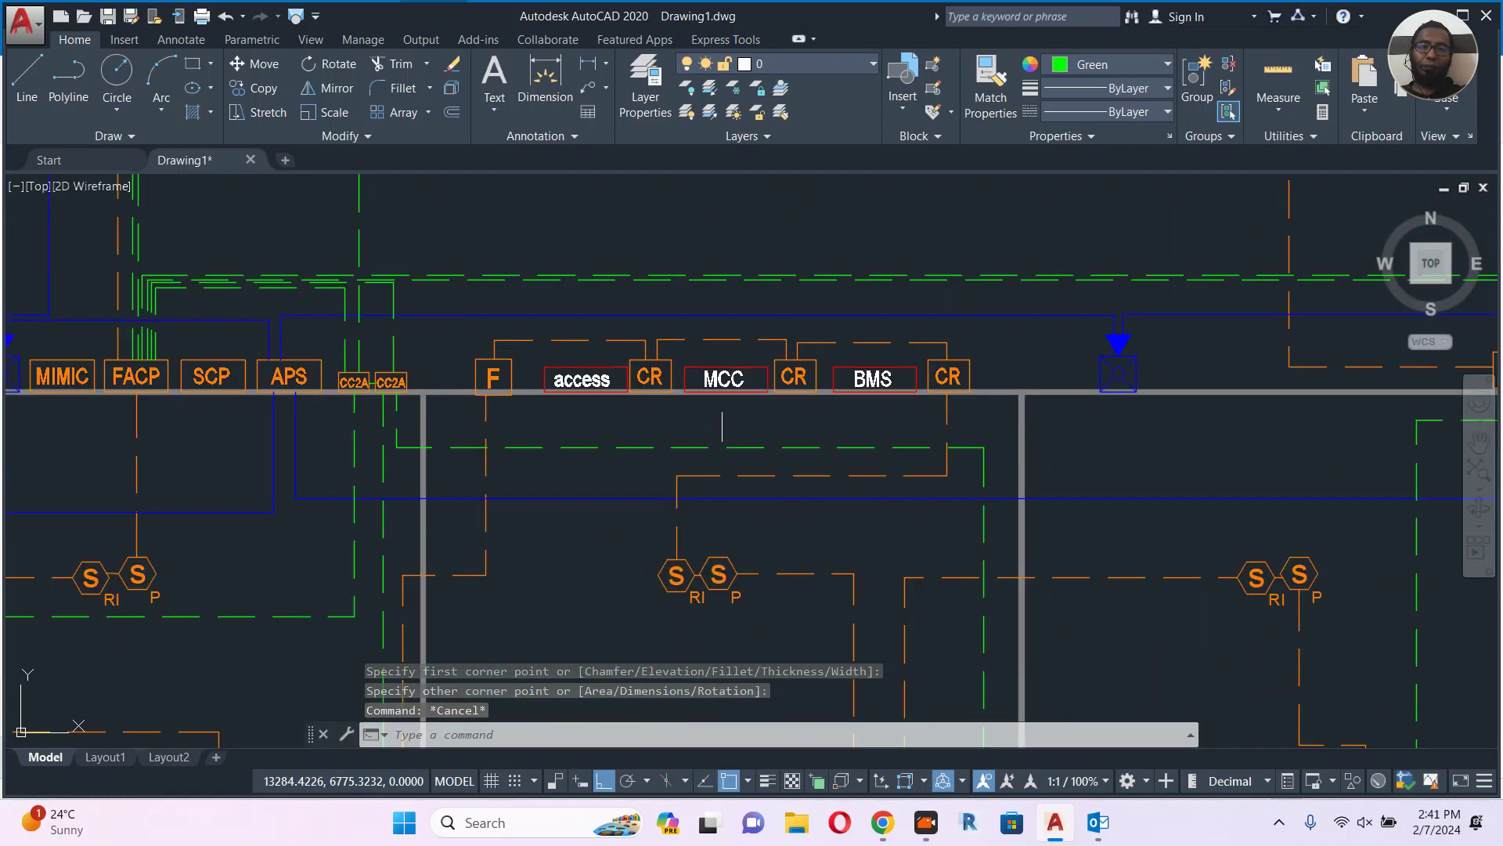
left_click(736, 367)
middle_click_drag(736, 367, 729, 397)
type("co")
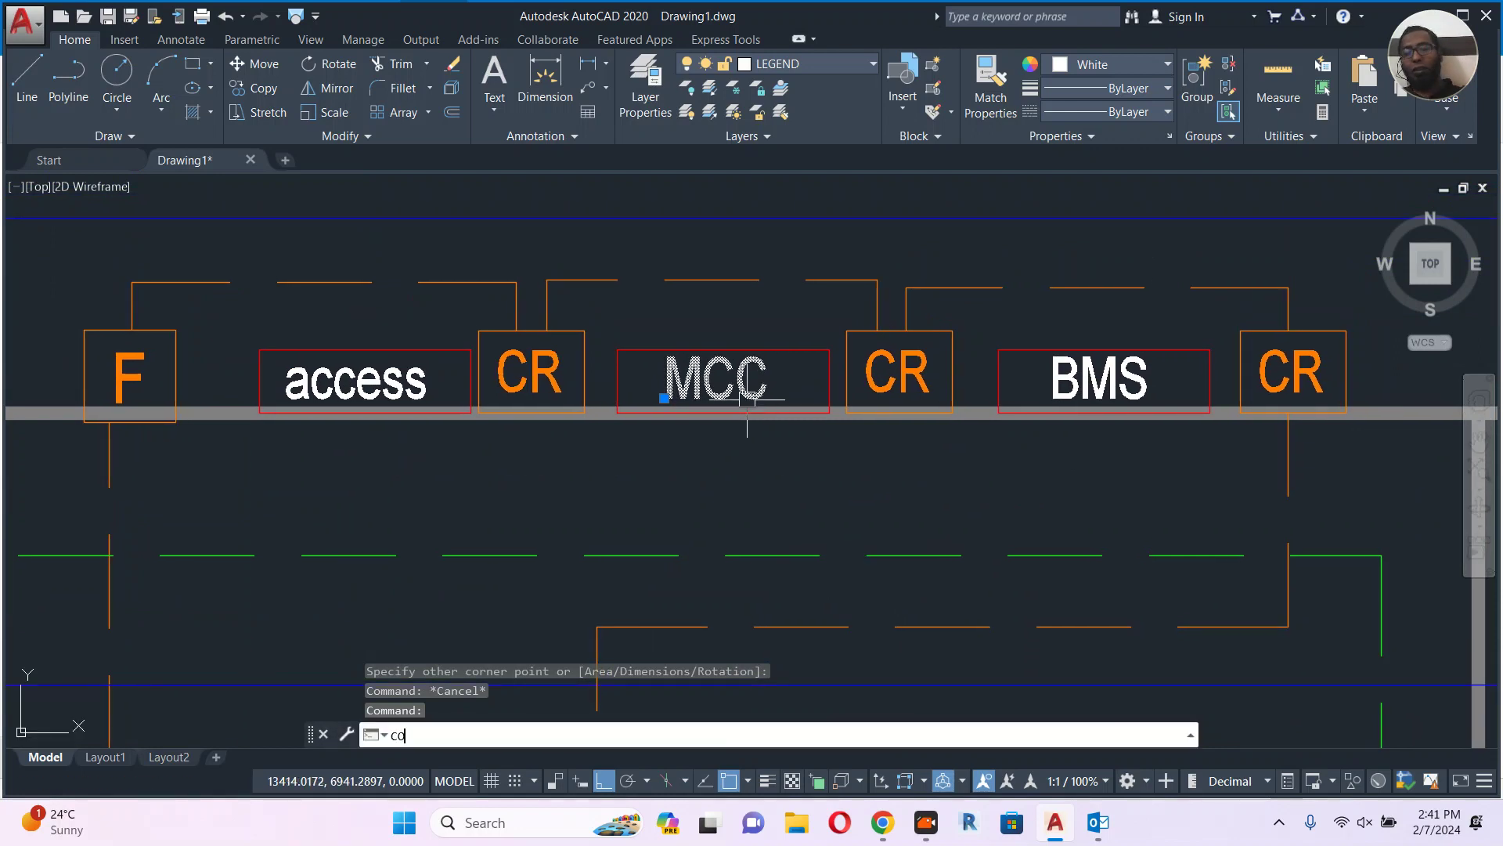
key("Return")
left_click(723, 365)
scroll(728, 525, "down", 4)
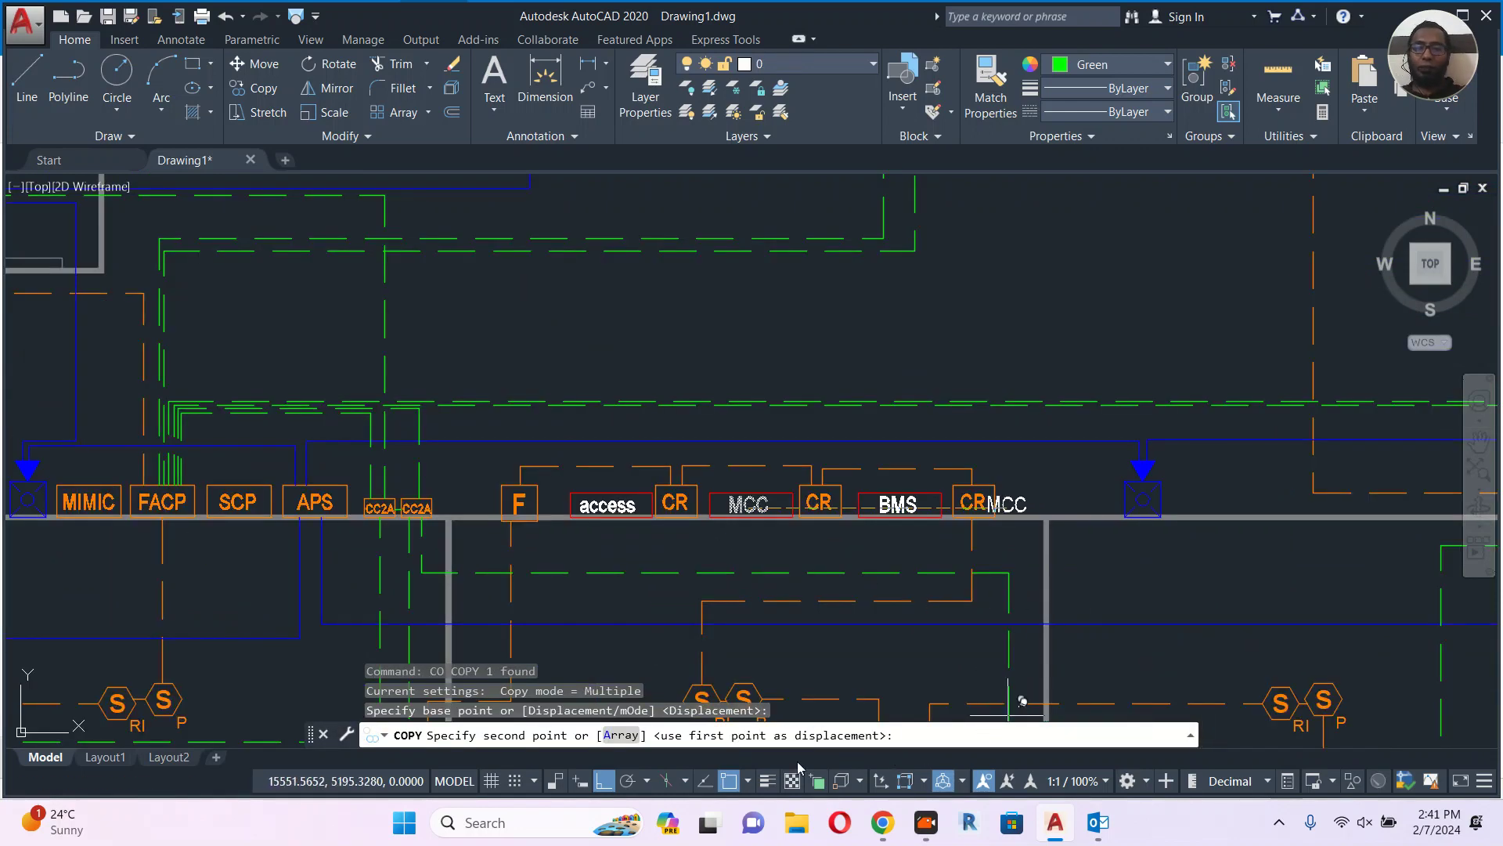
left_click(603, 781)
scroll(866, 436, "down", 5)
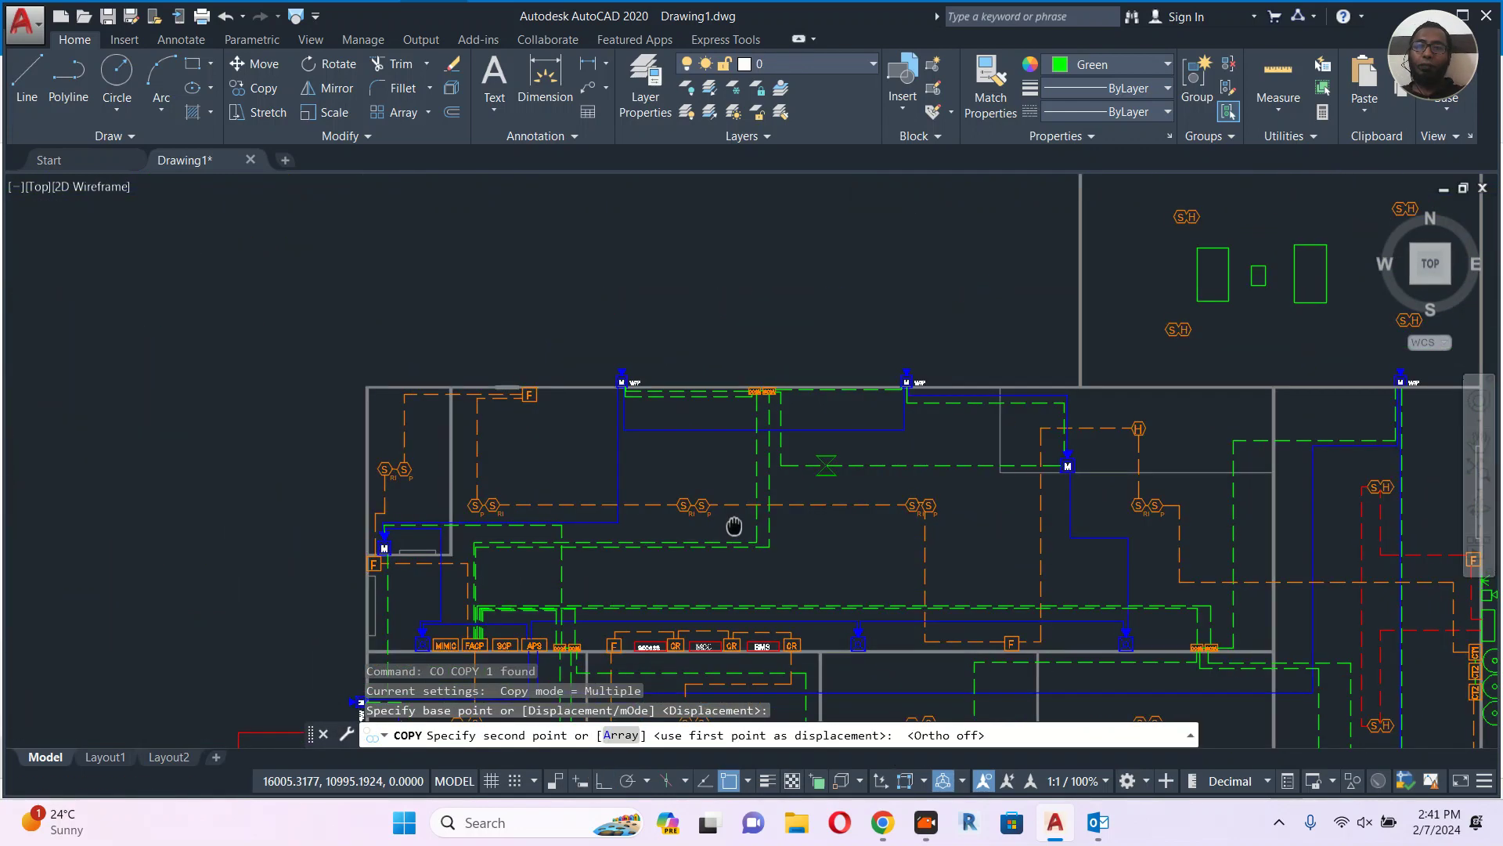
scroll(1025, 394, "up", 8)
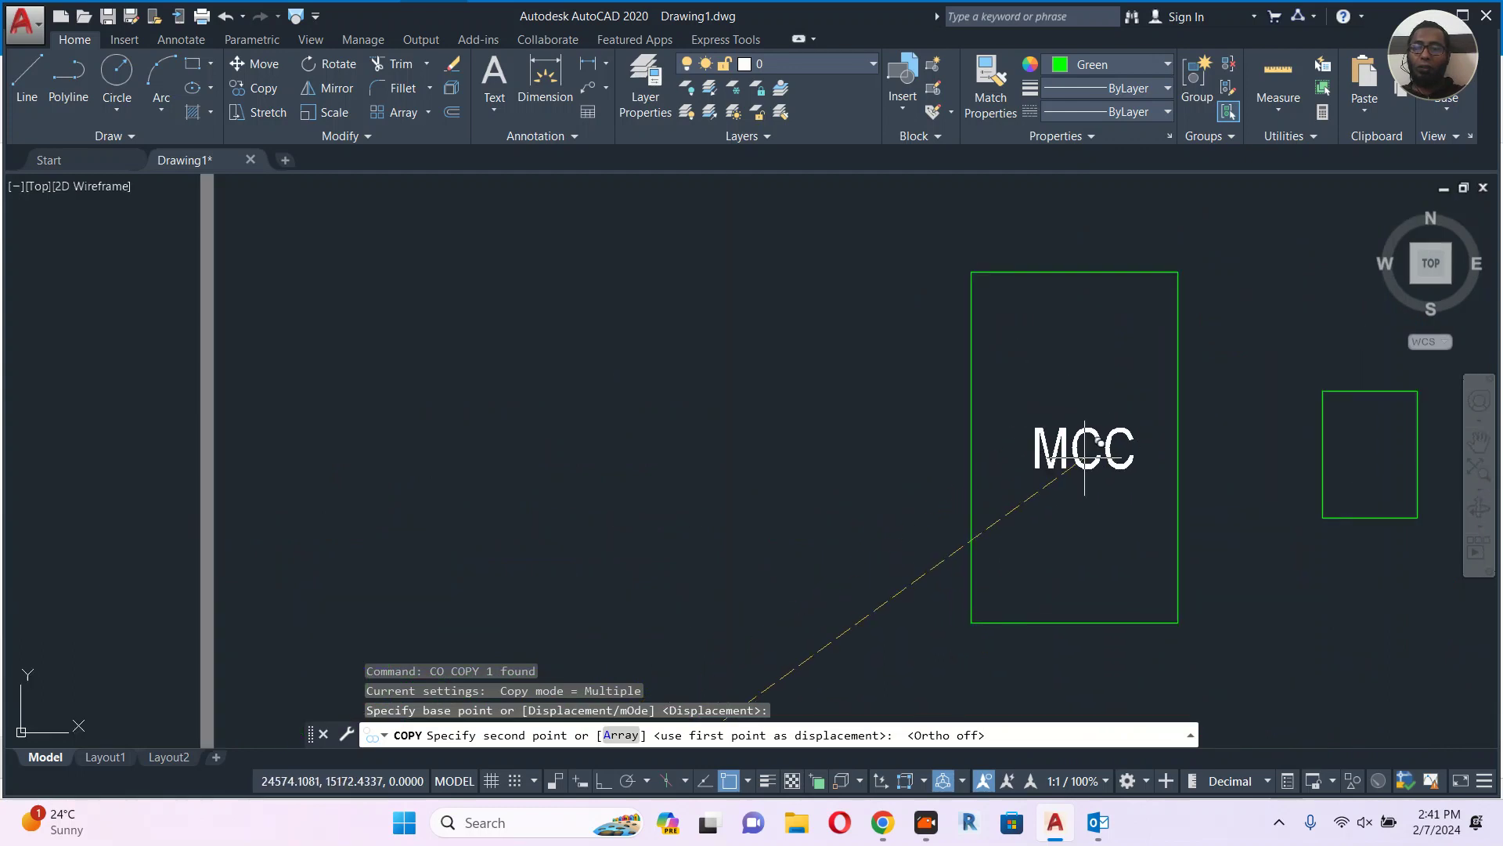
left_click(1091, 439)
key("Escape")
Change the copied MCC text in the left tall rectangle to E.PUMP.
double_click(1092, 440)
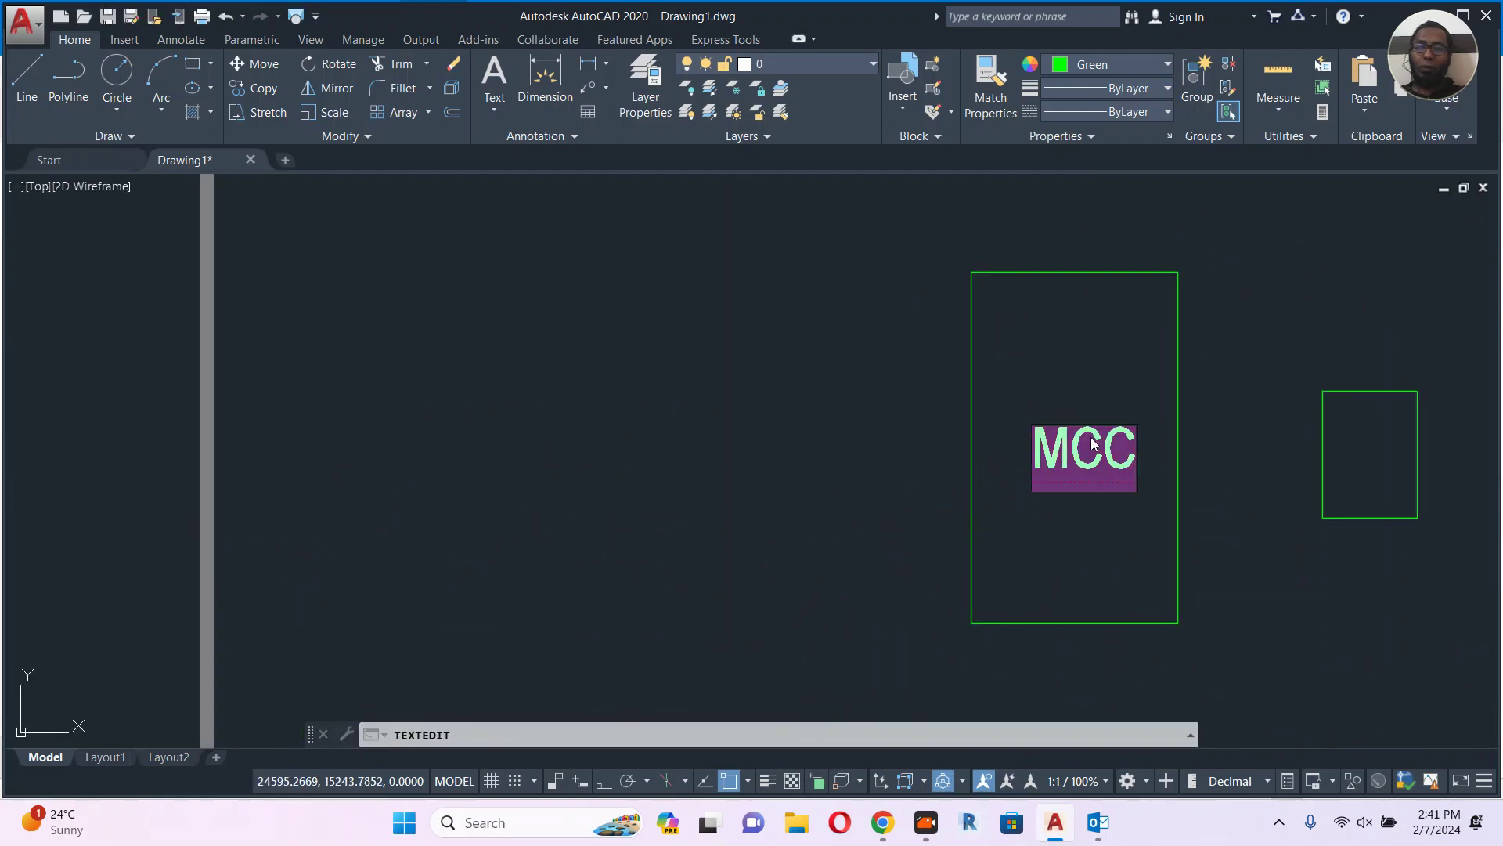
type("E.")
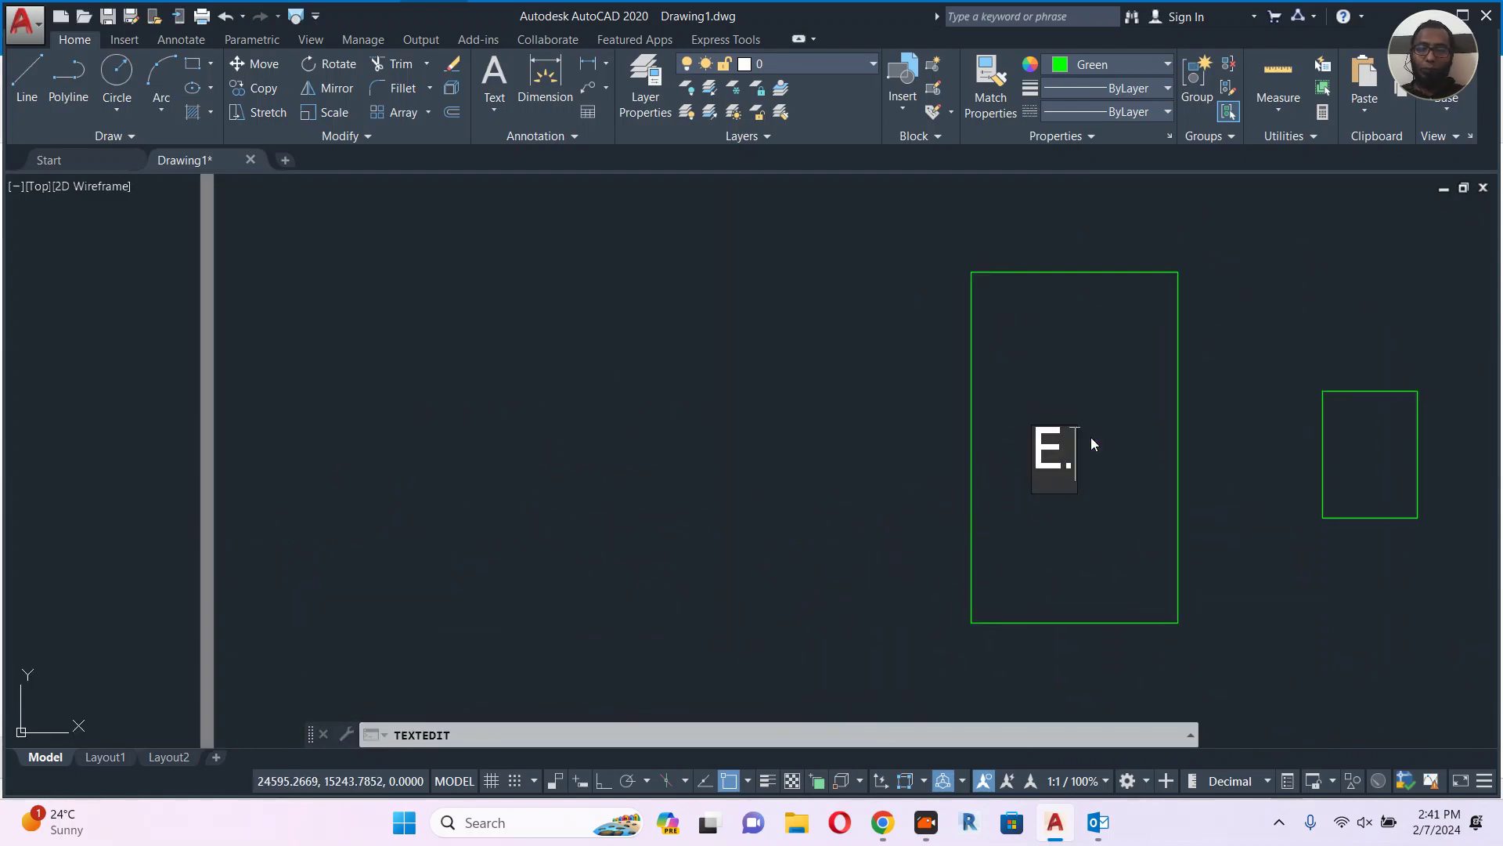
type("PUM")
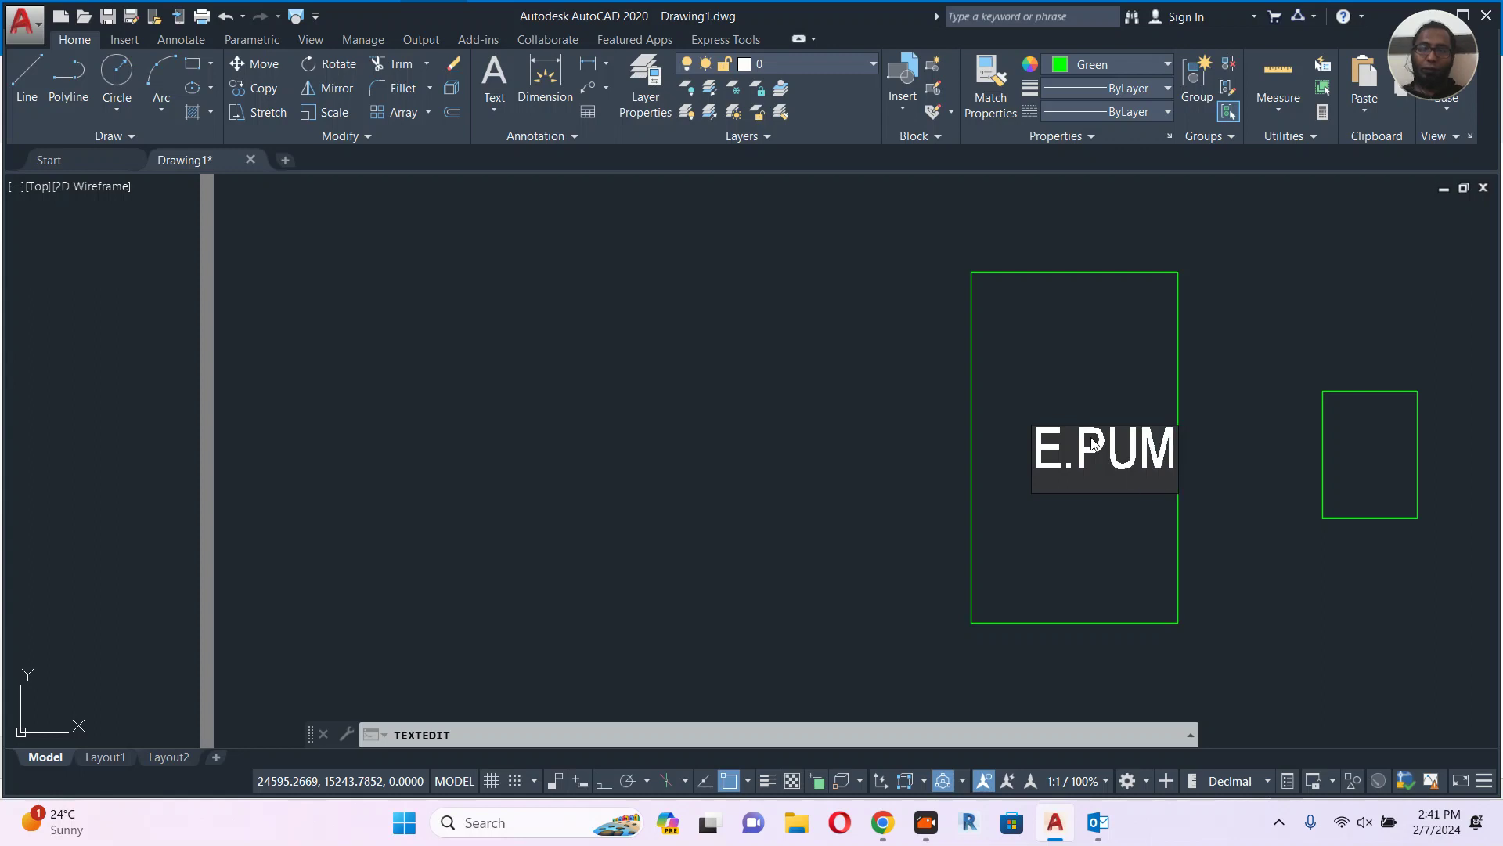
type("P")
key("Return")
key("Escape")
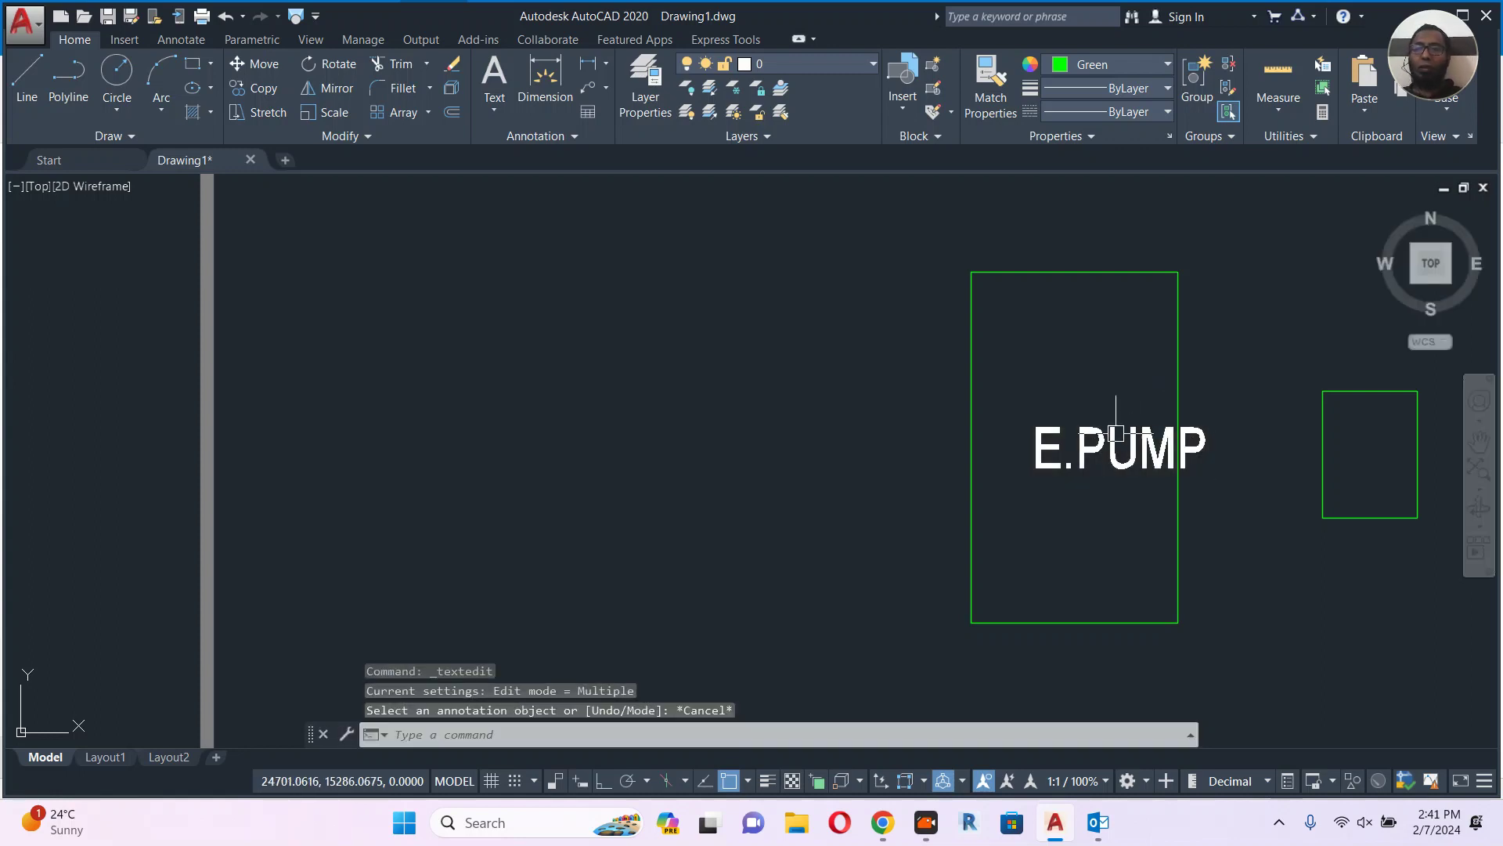
Move the E.PUMP label slightly left so it fits inside the tall rectangle.
type("m")
key("Return")
left_click(1109, 349)
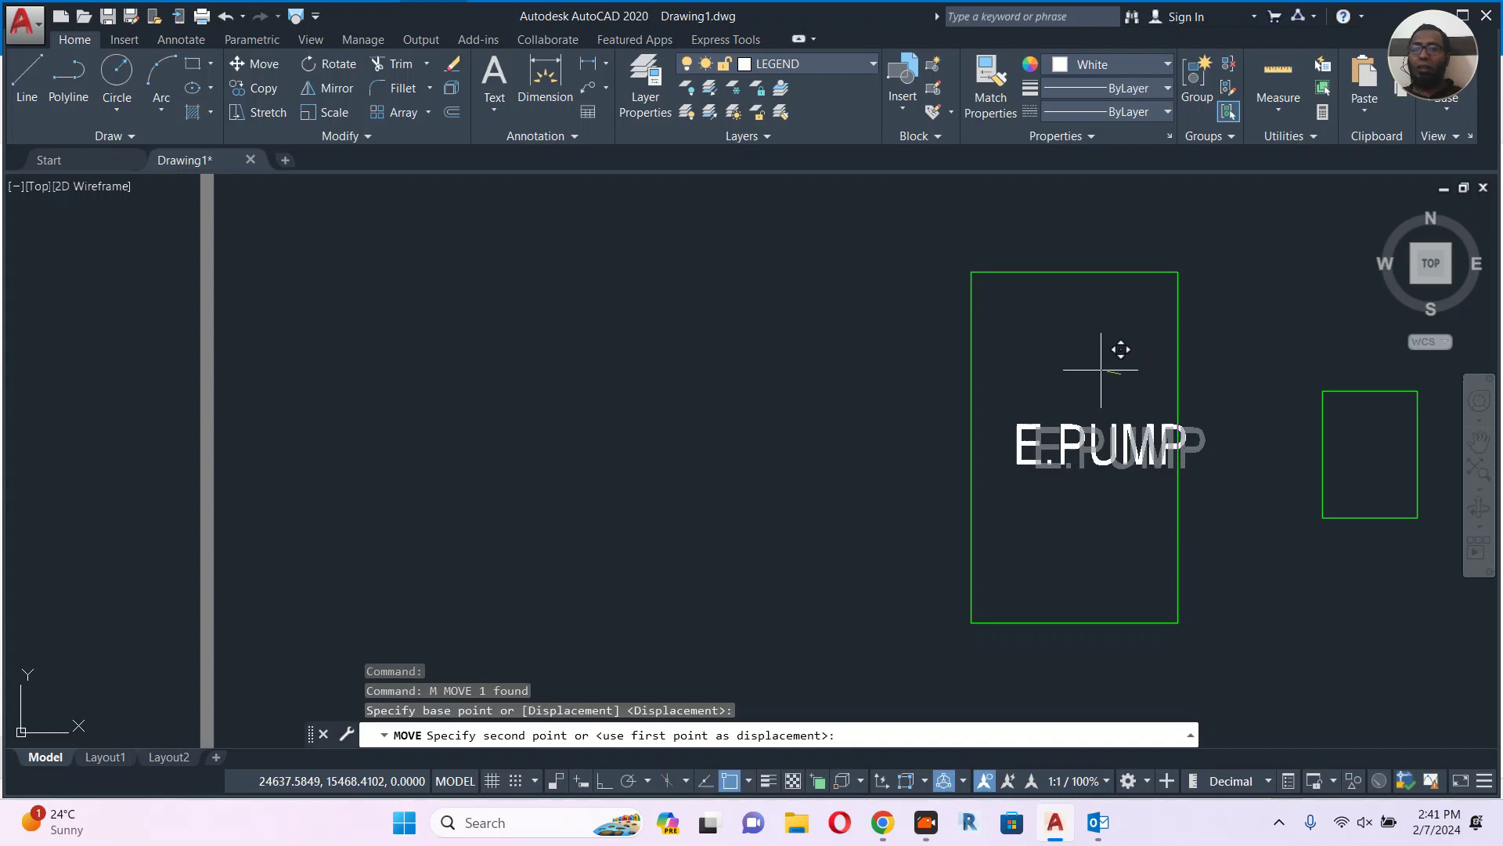
left_click(1083, 345)
mouse_move(994, 405)
middle_mouse_down()
mouse_move(738, 443)
mouse_move(963, 423)
mouse_move(898, 466)
middle_mouse_up()
scroll(862, 418, "down", 2)
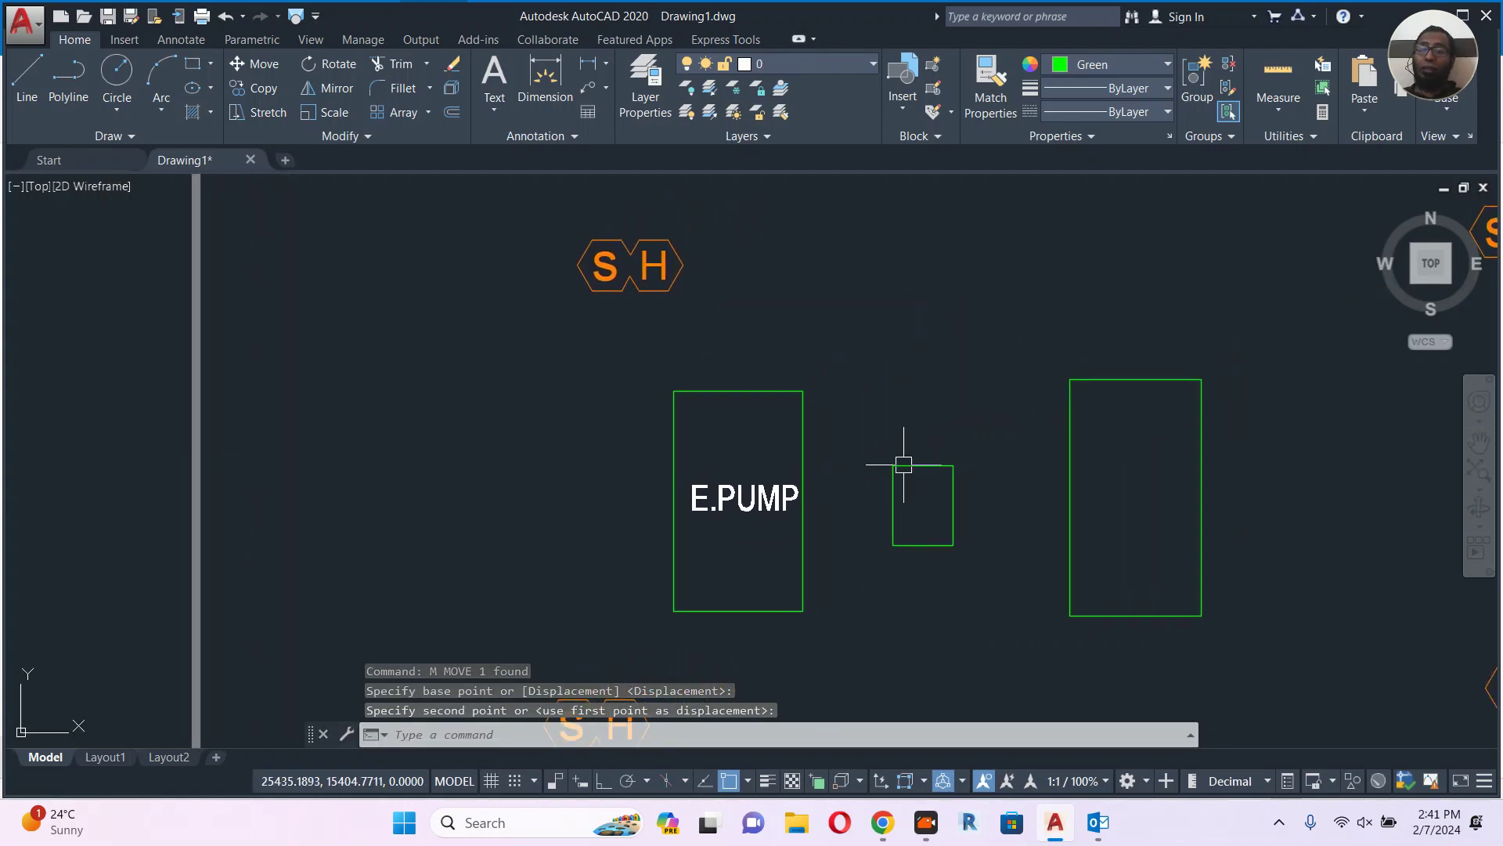
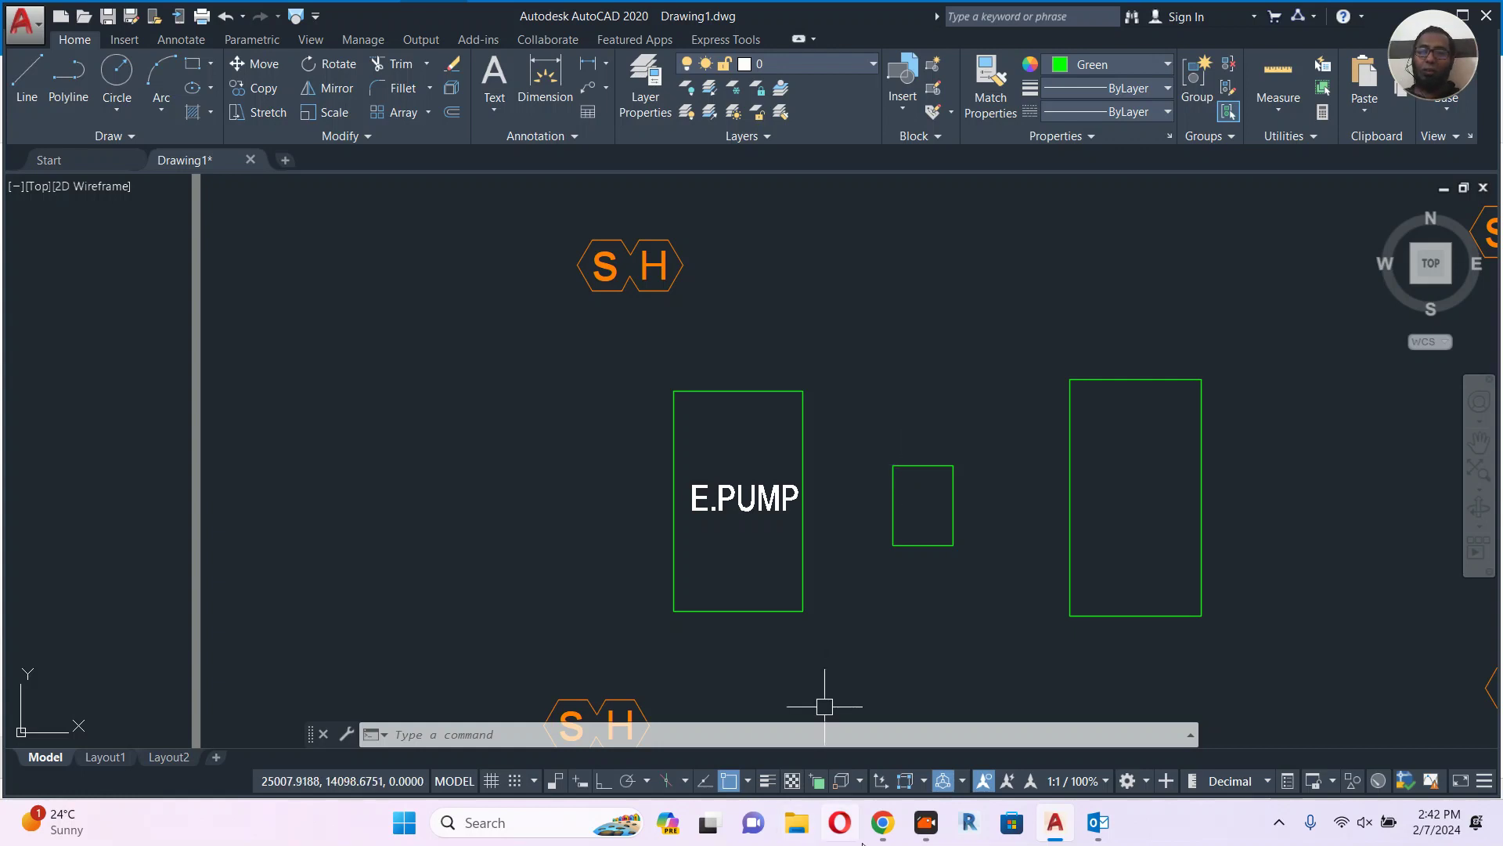
Switch to Chrome and search Google Images for "fire fighting sprinkler system".
left_click(888, 830)
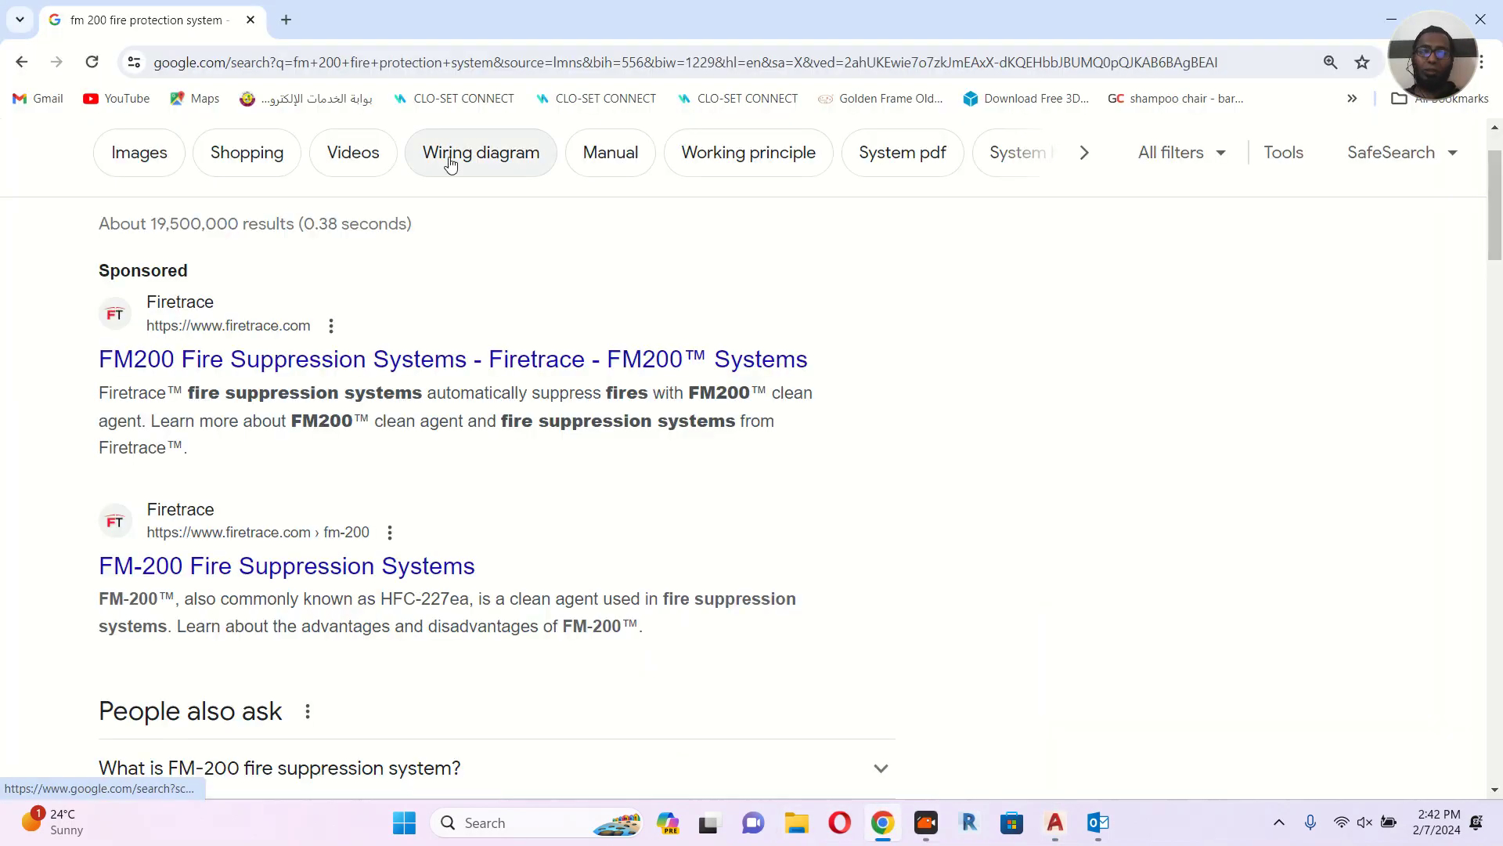
scroll(399, 193, "up", 2)
left_click_drag(571, 177, 222, 197)
type("FI")
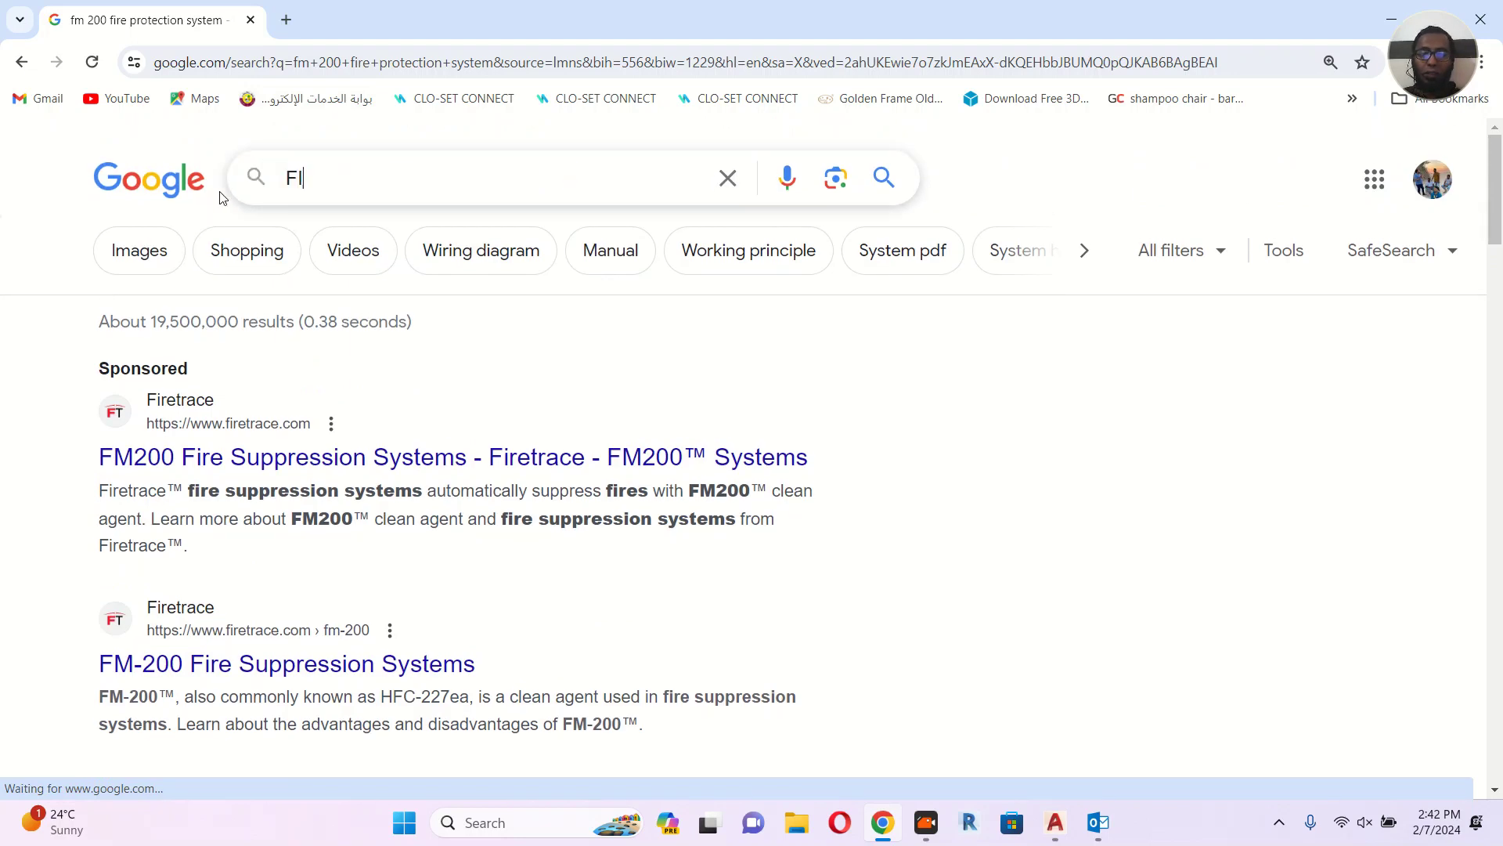
type("RE FIGHT")
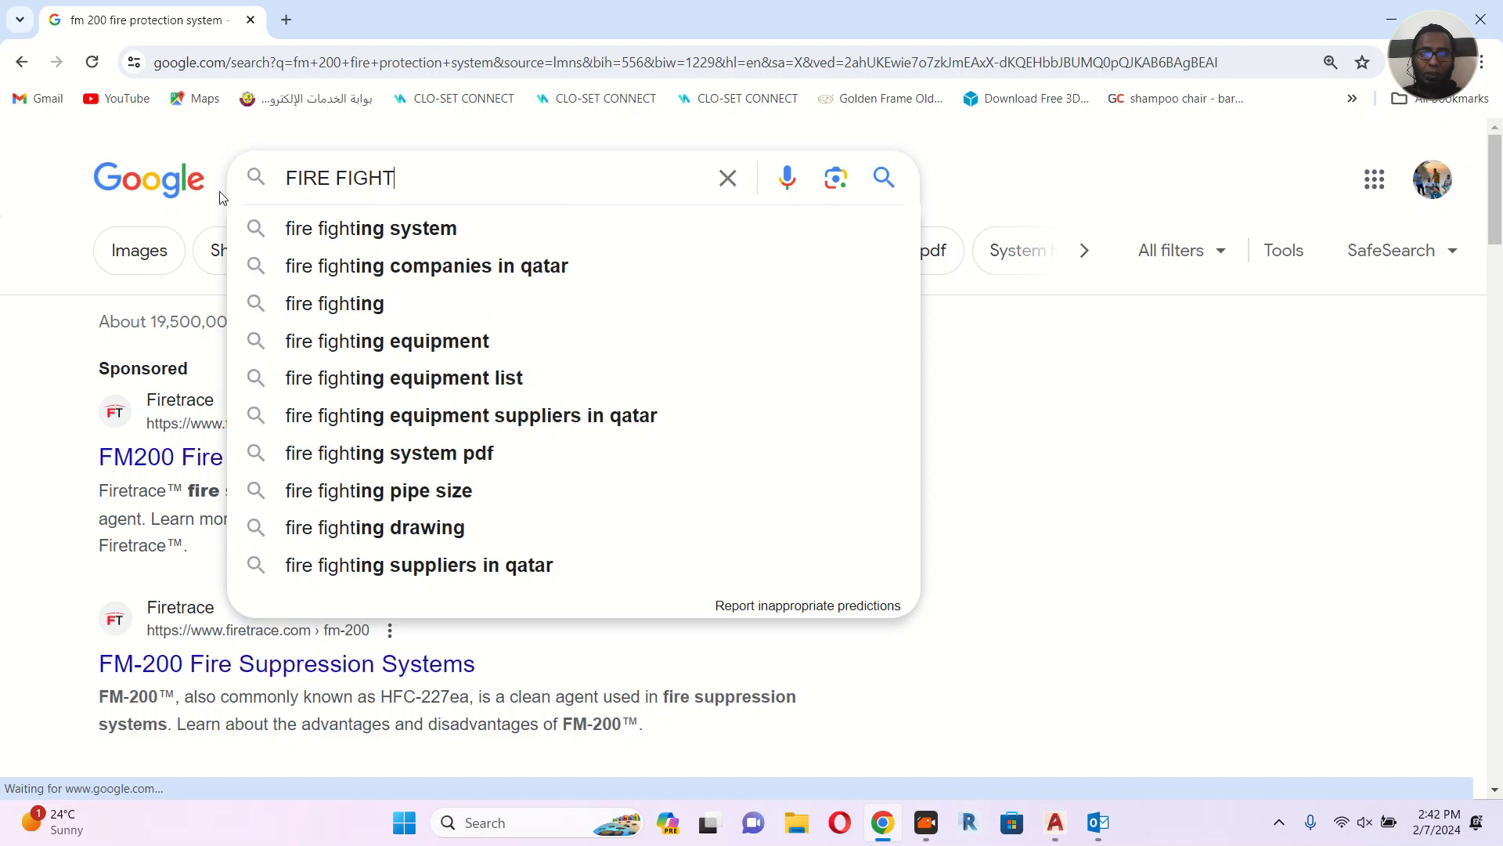
type("ING ")
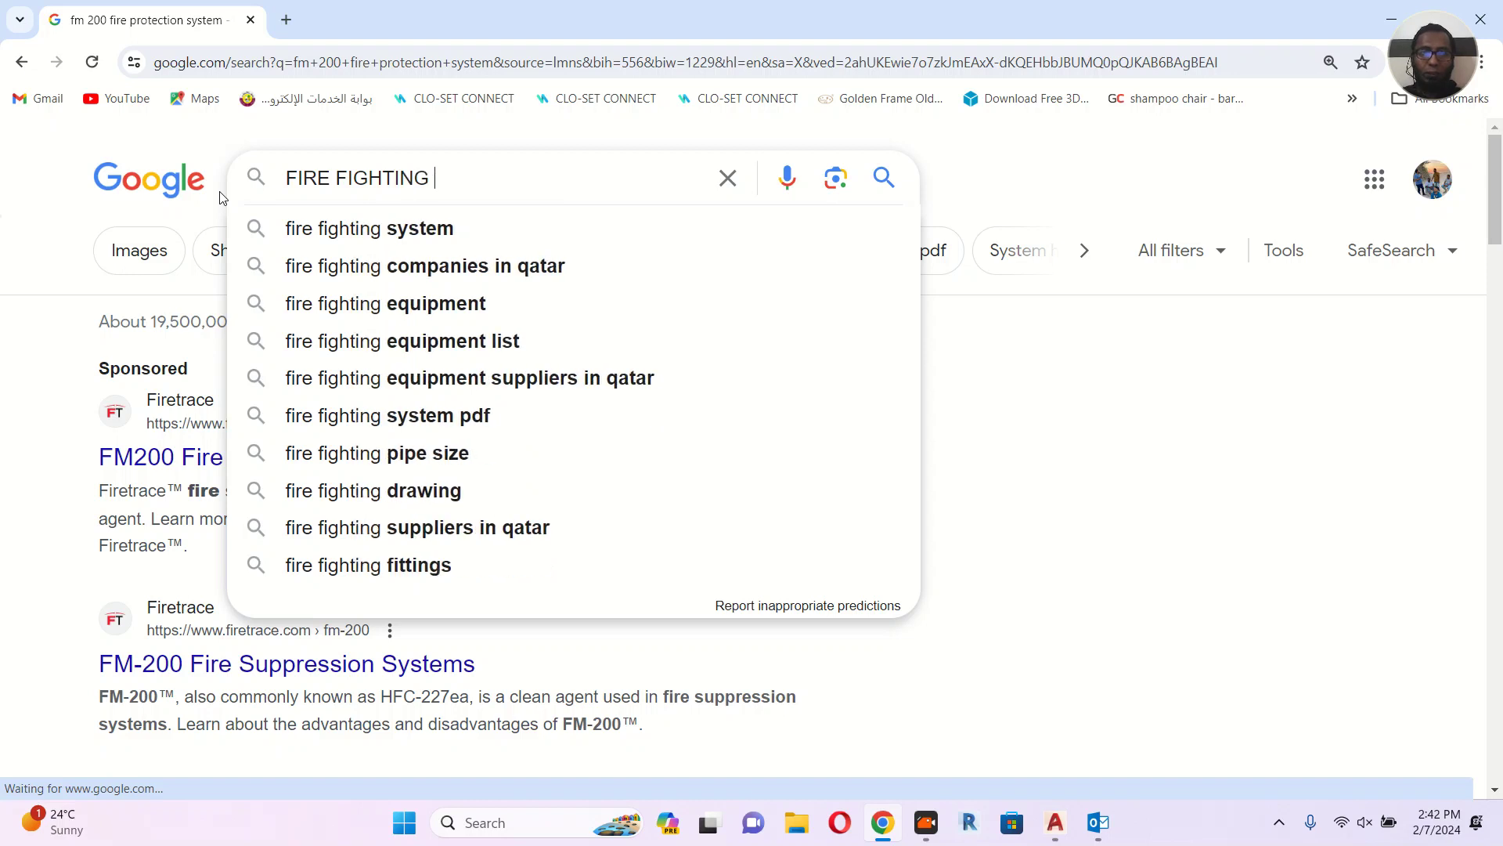
type("SPRI")
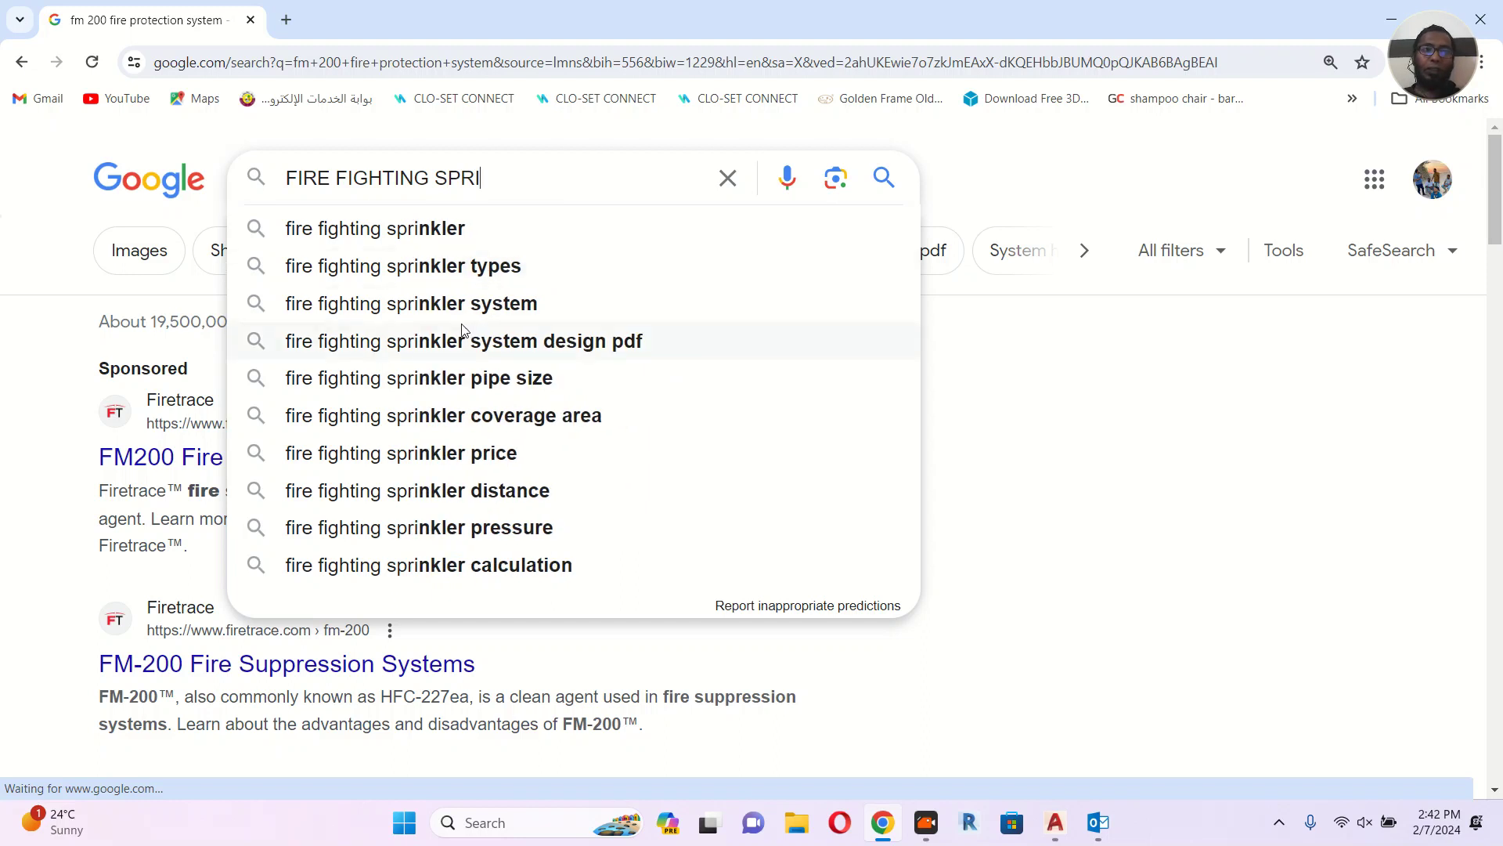
left_click(469, 305)
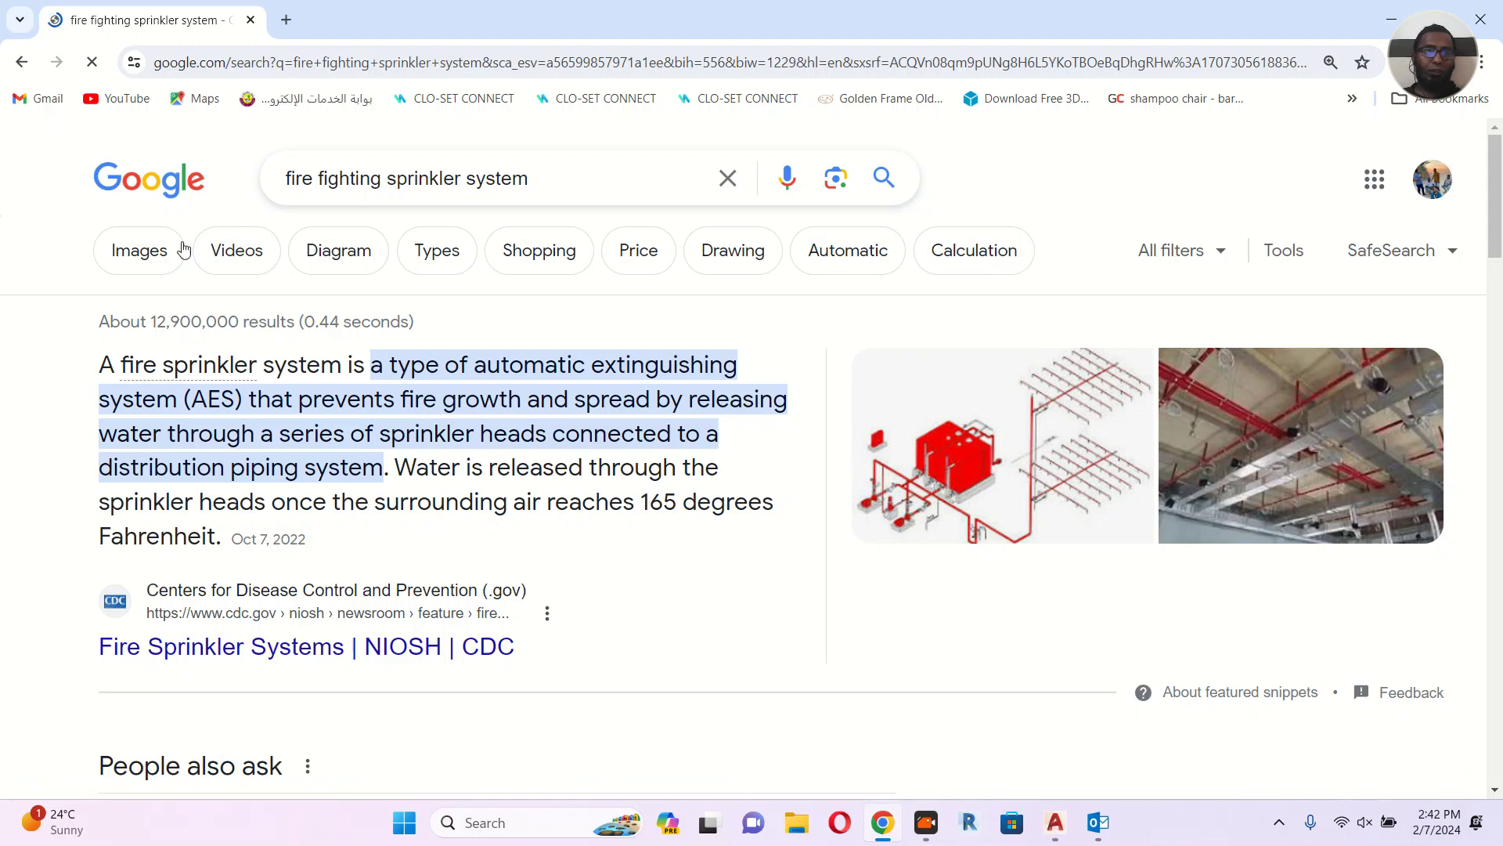
left_click(149, 254)
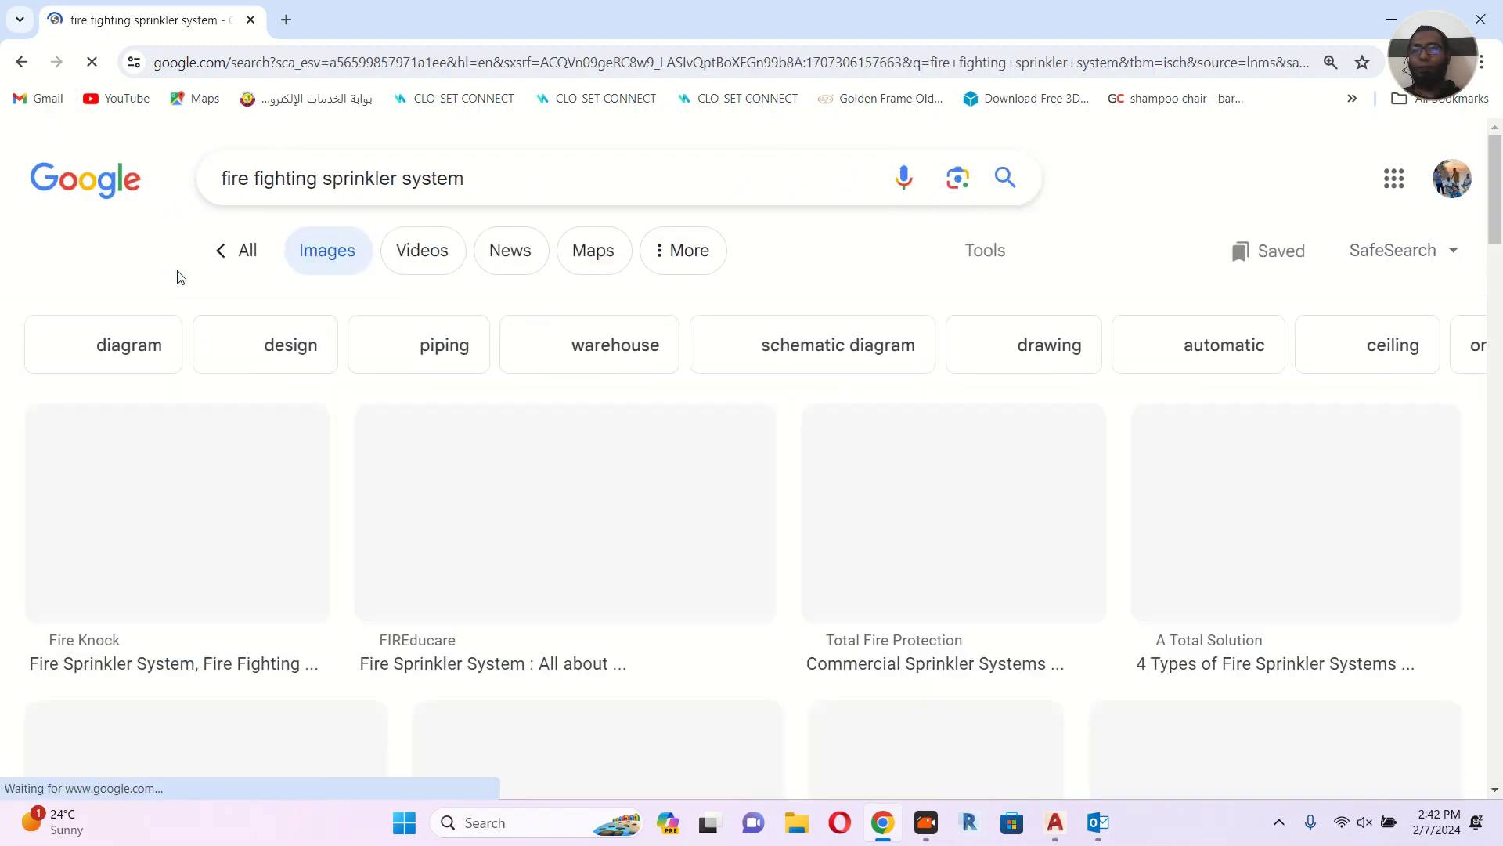
Open the Fire Knock sprinkler system diagram from the image results and visit its source page.
scroll(556, 431, "down", 2)
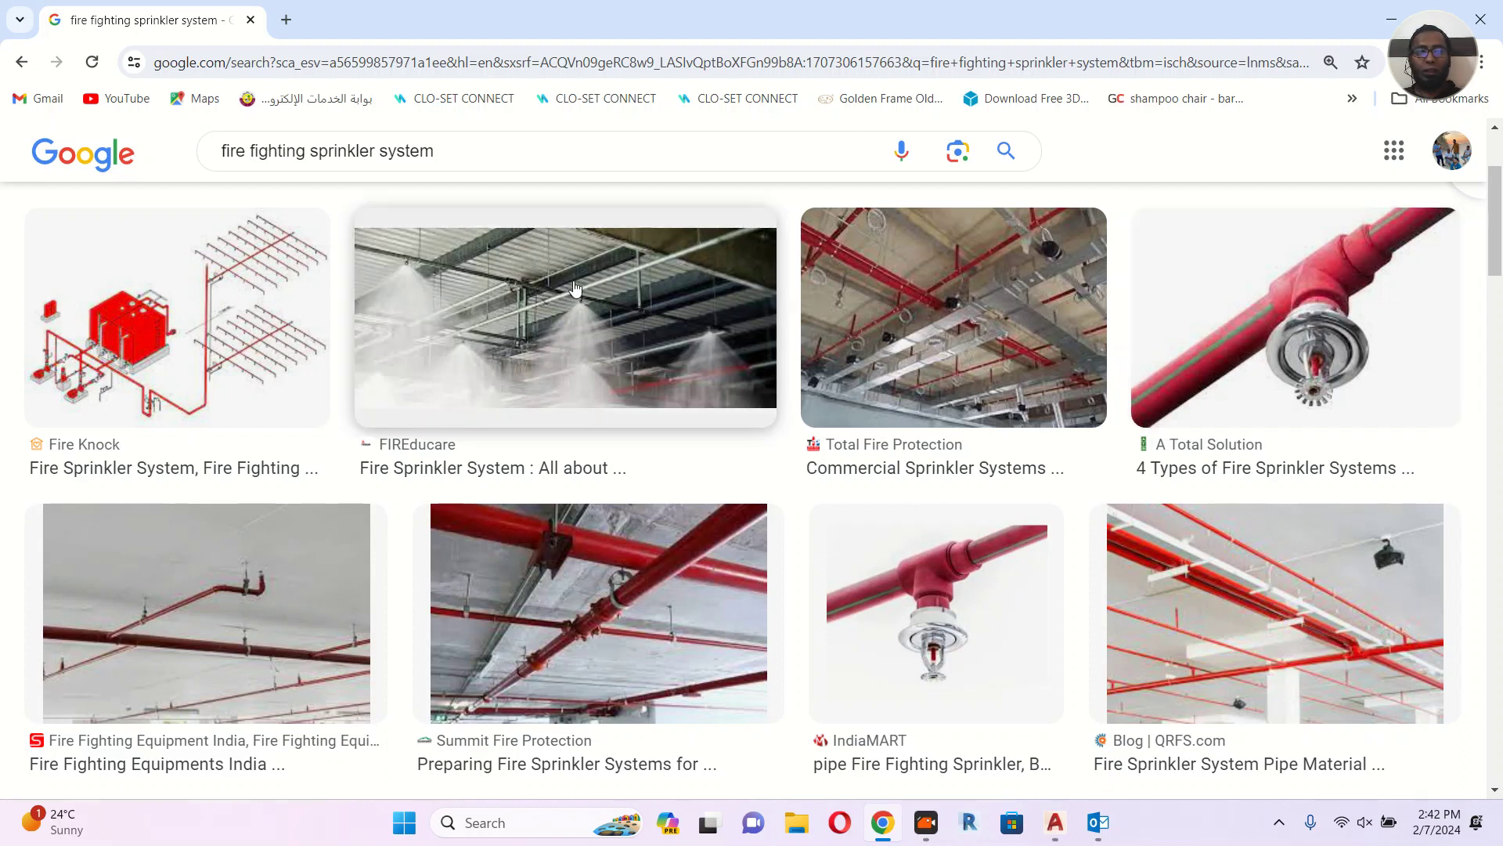
left_click(146, 362)
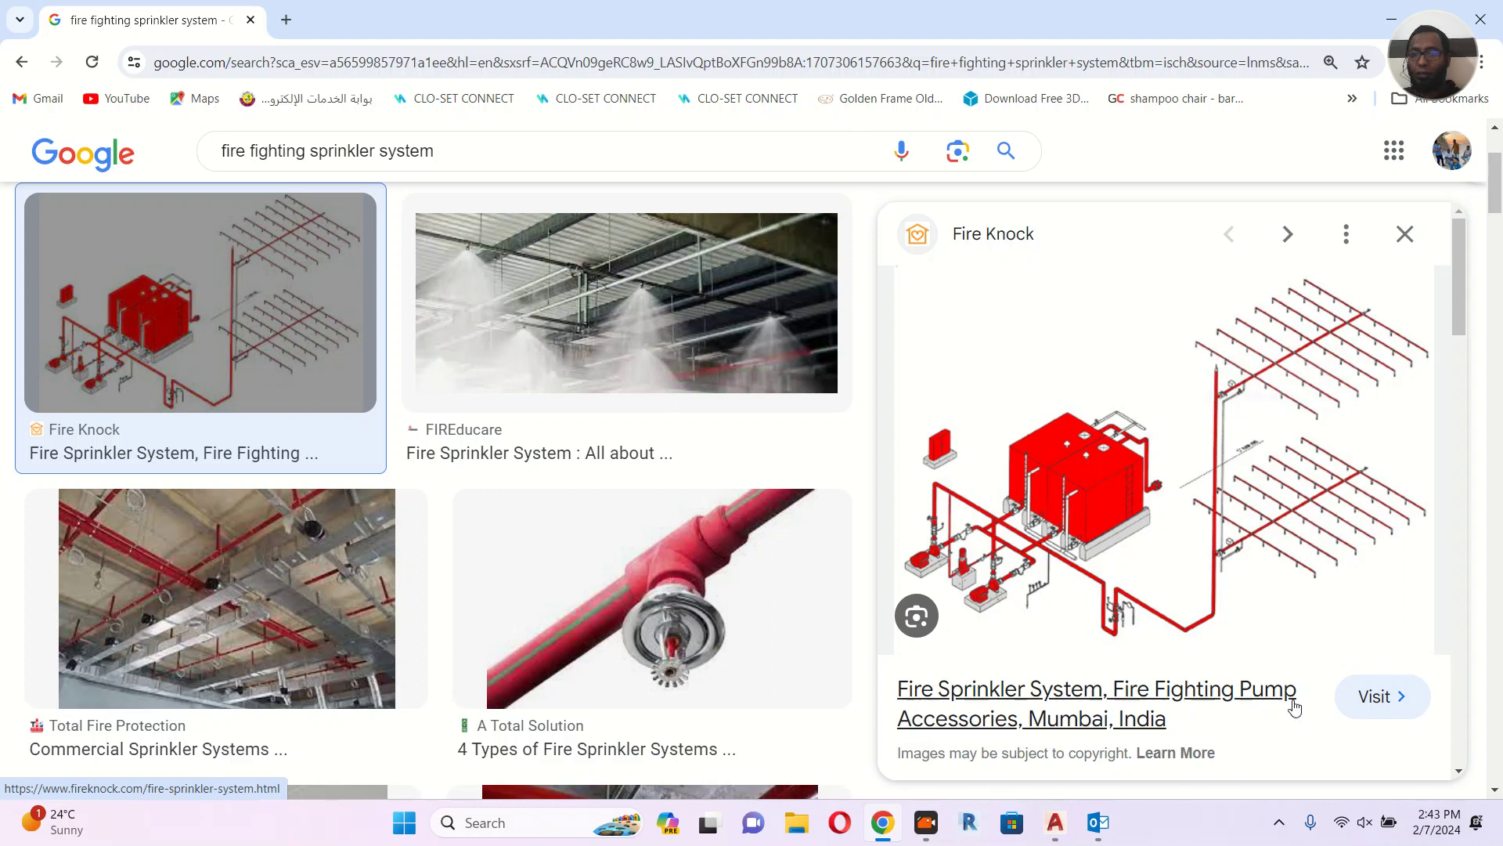
left_click(1252, 534)
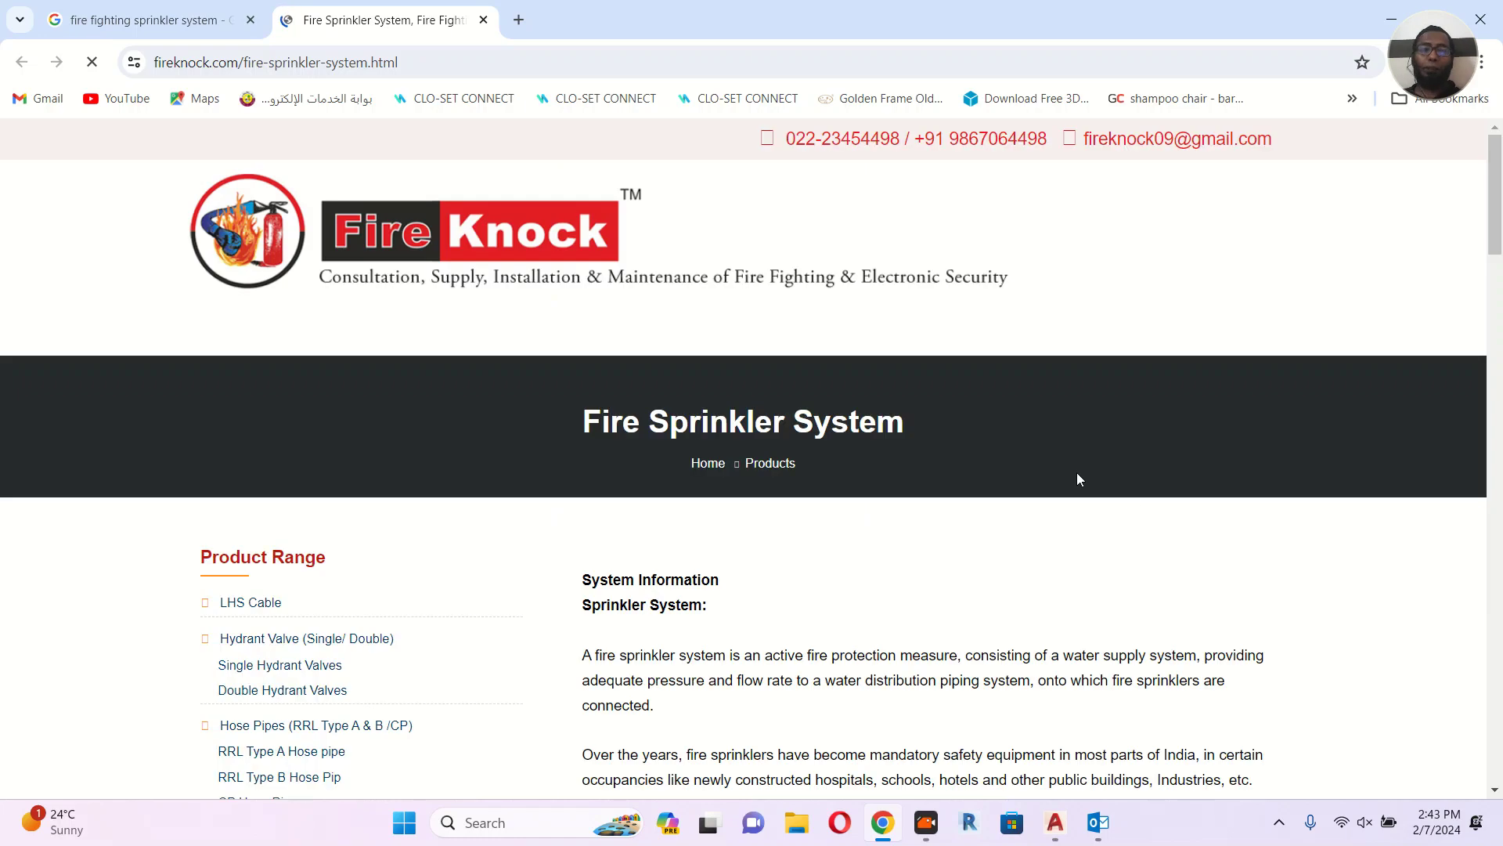
Find the typical sprinkler installation diagram on the Fire Knock page and examine its pumps, tanks and piping enlarged.
scroll(1078, 477, "down", 10)
scroll(1079, 479, "down", 15)
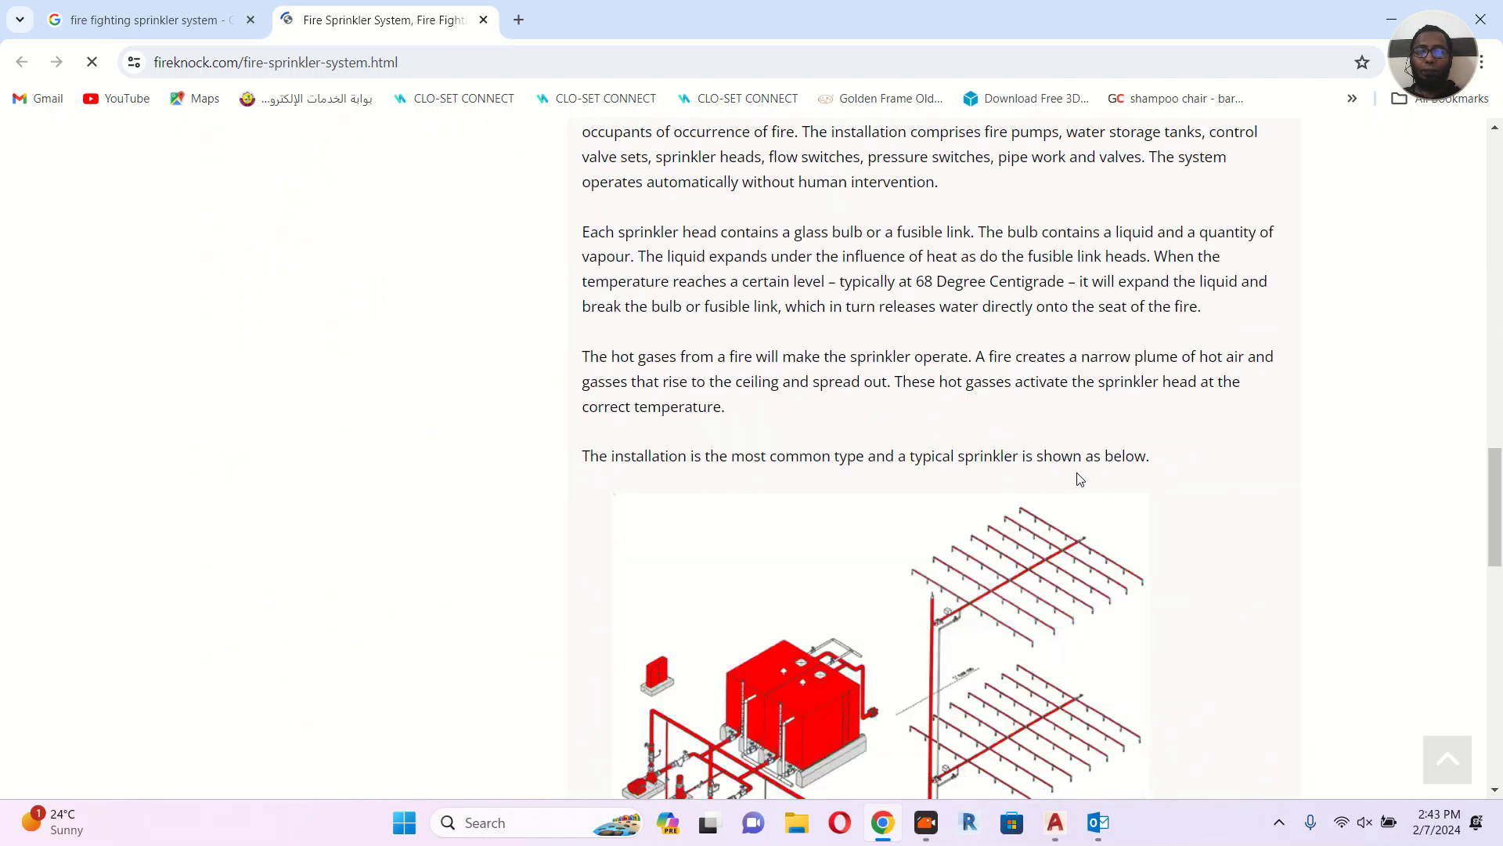
scroll(1077, 477, "up", 2)
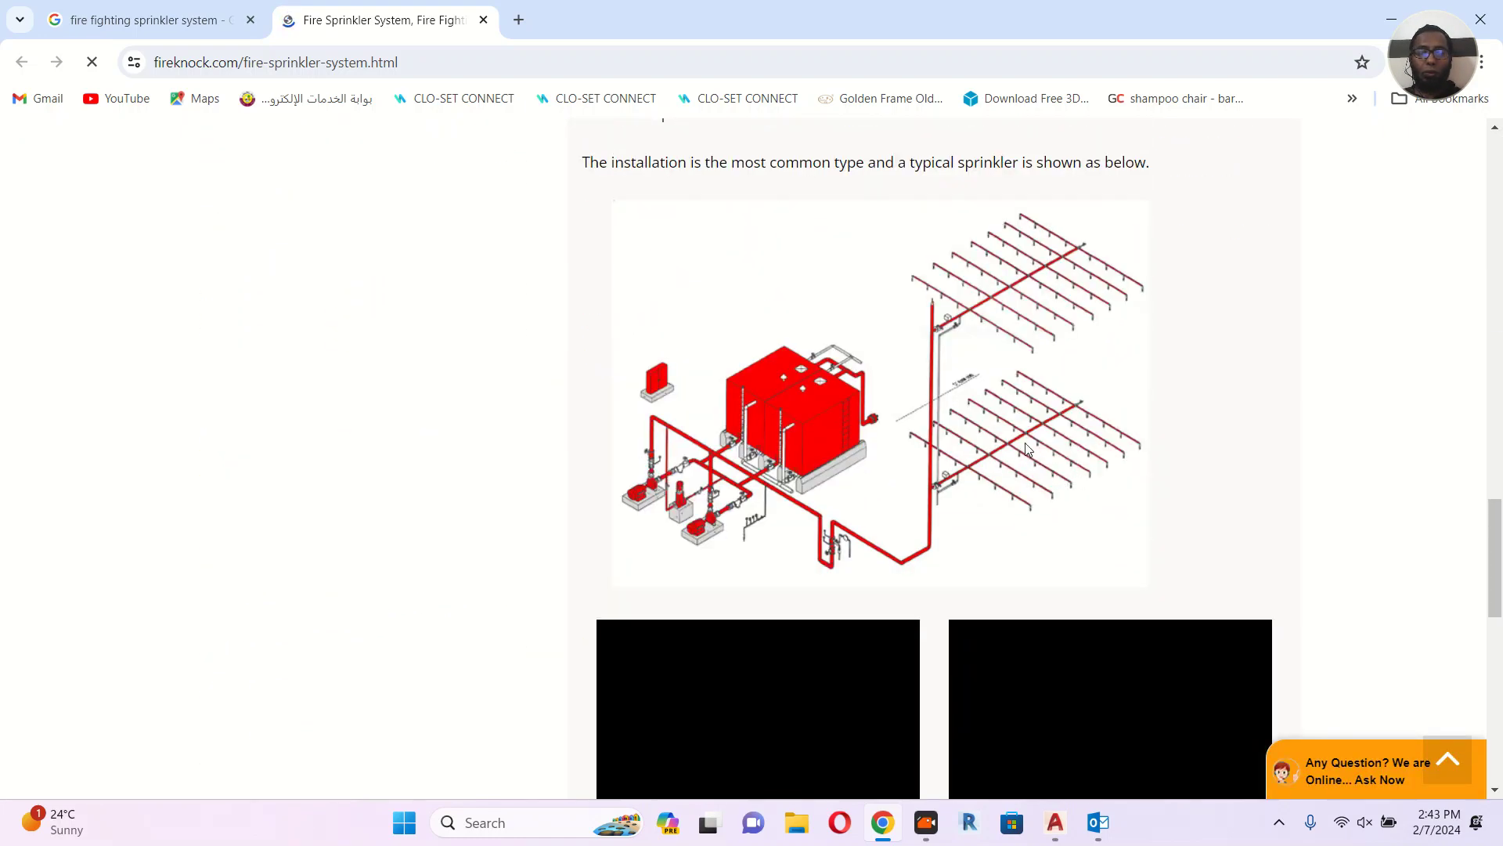
scroll(1026, 443, "up", 3, "ctrl")
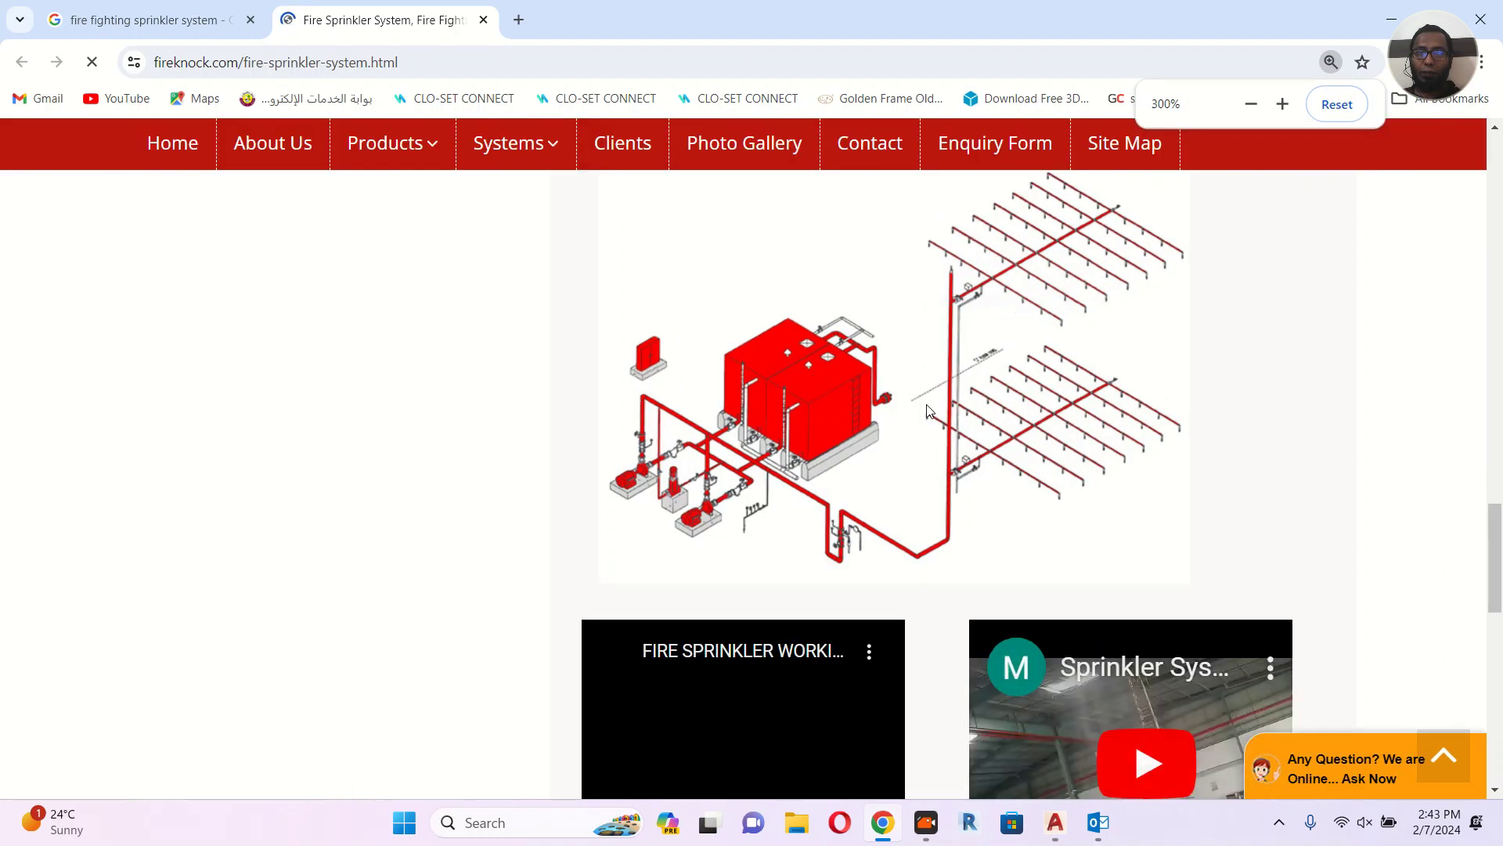
scroll(929, 407, "up", 2, "ctrl")
scroll(979, 372, "down", 3, "ctrl")
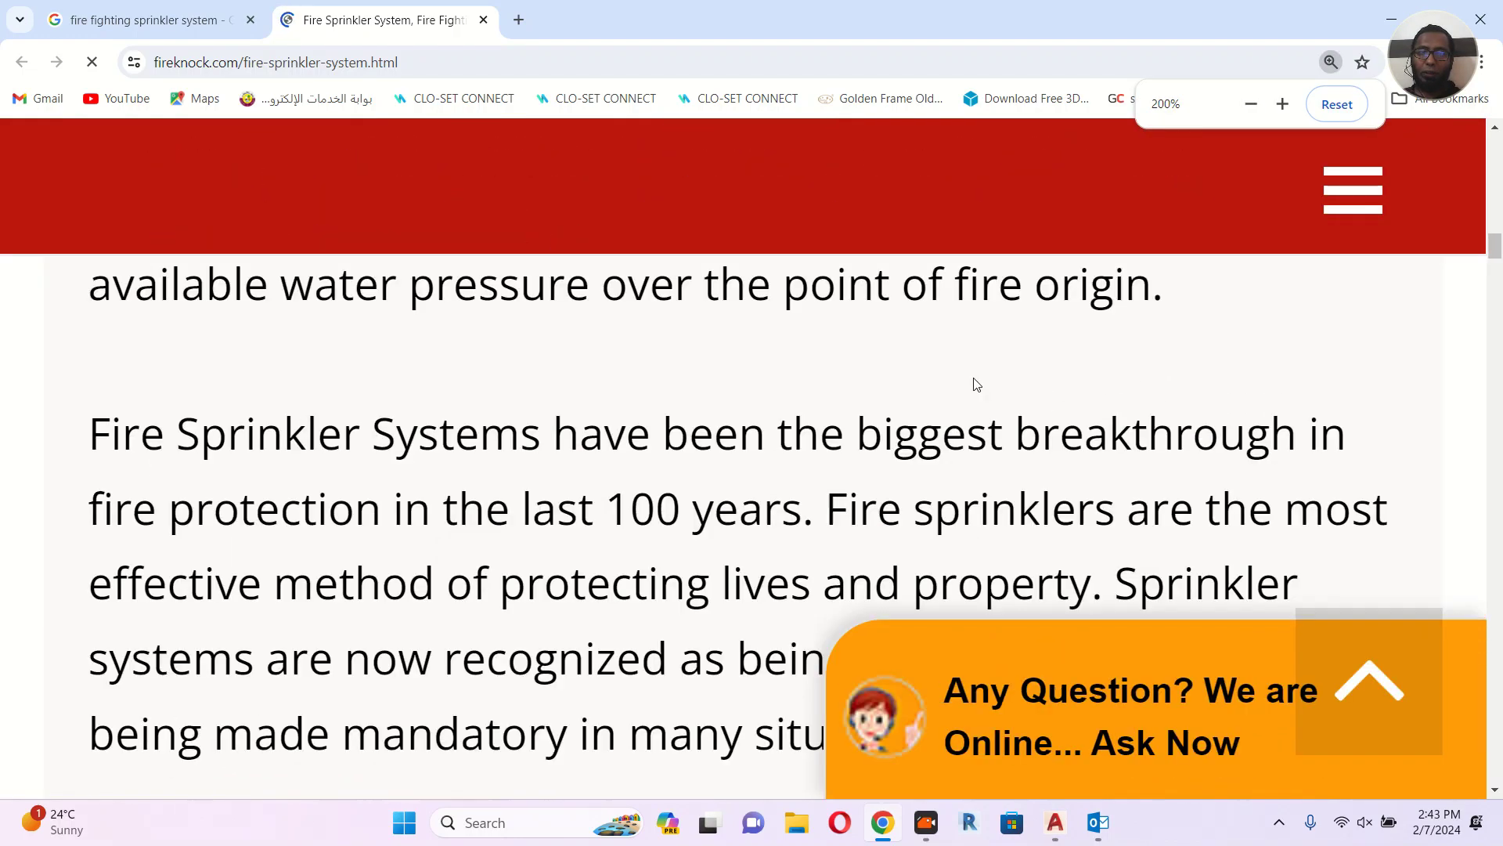
scroll(977, 384, "down", 2, "ctrl")
scroll(969, 387, "down", 5)
scroll(970, 387, "down", 5)
scroll(970, 395, "down", 10)
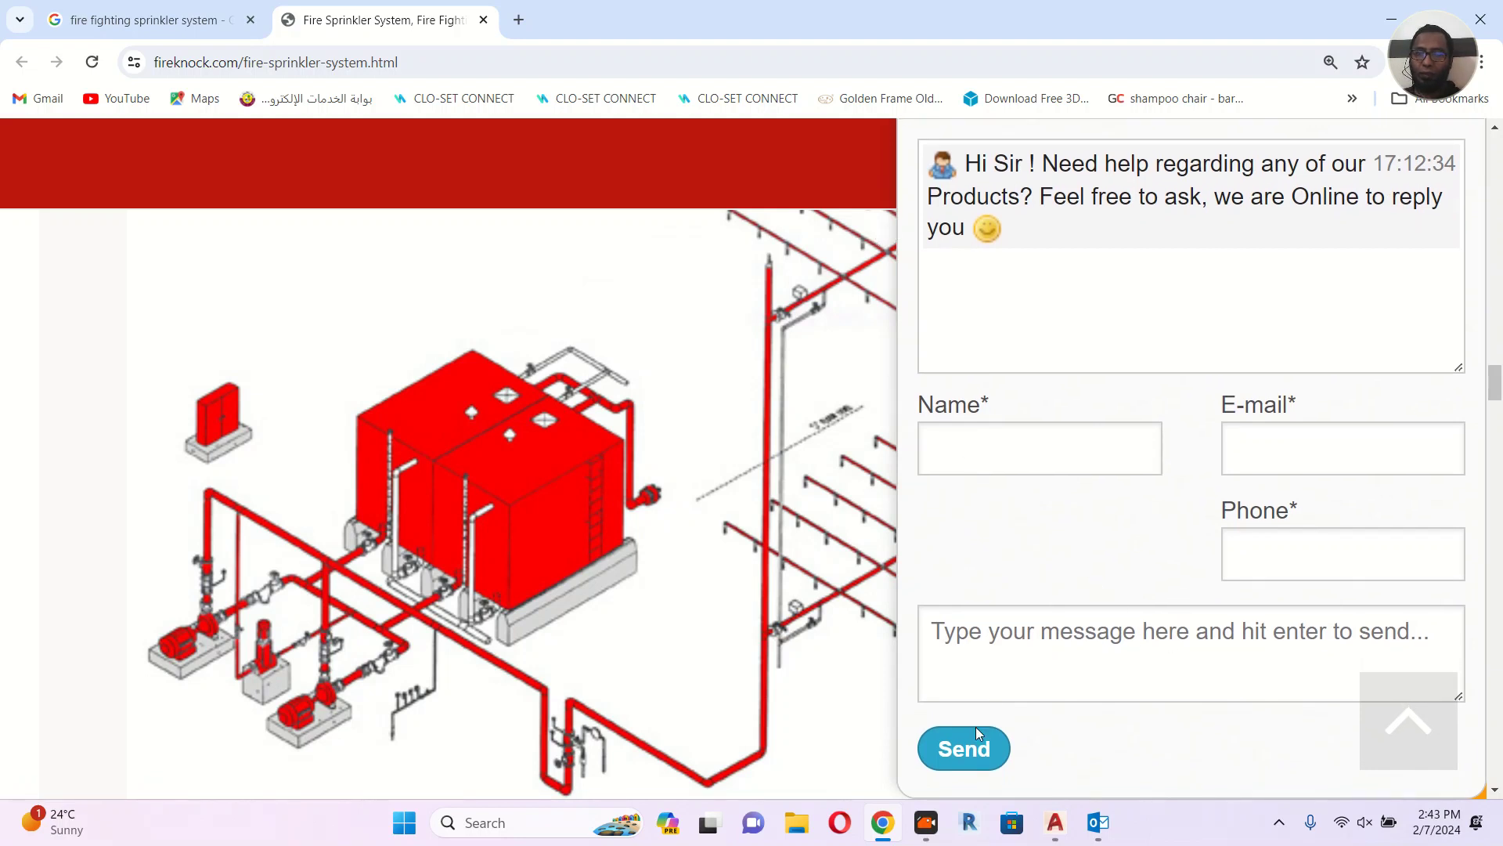
Close the chat window covering the sprinkler system diagram.
left_click(910, 768)
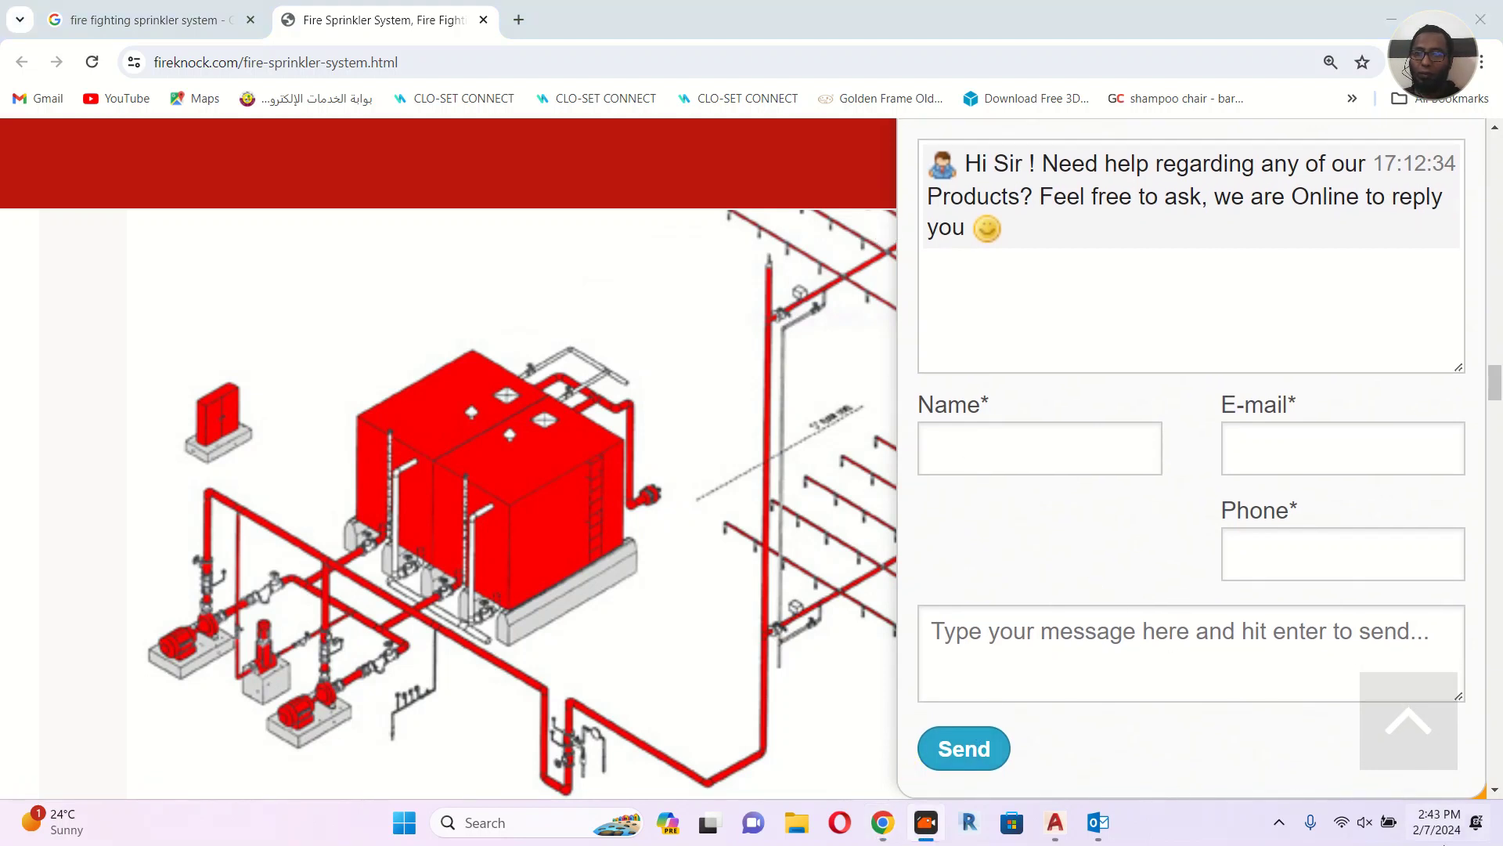
left_click(637, 369)
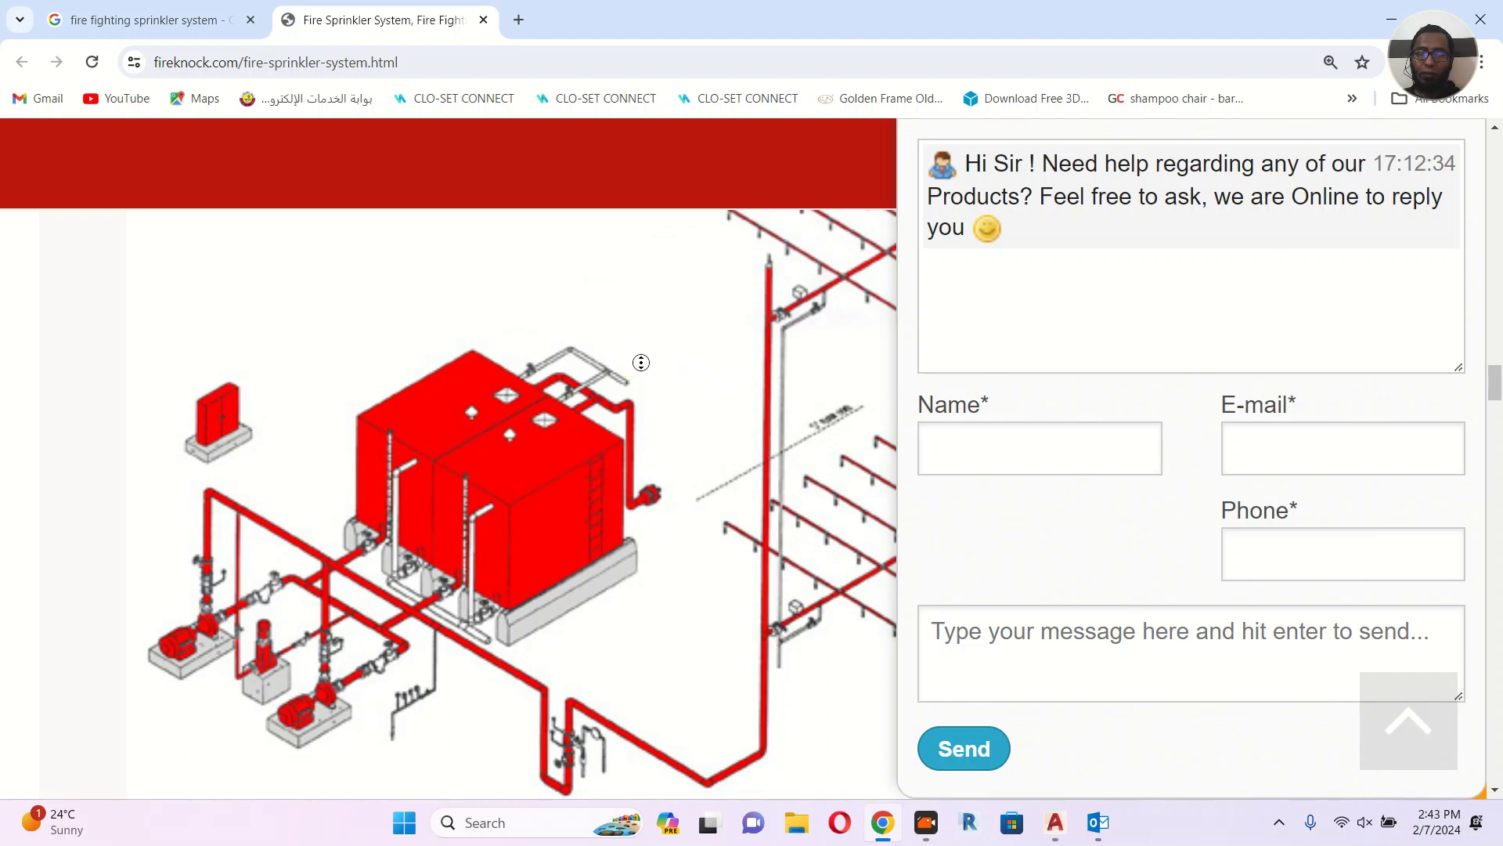
scroll(1323, 156, "up", 2)
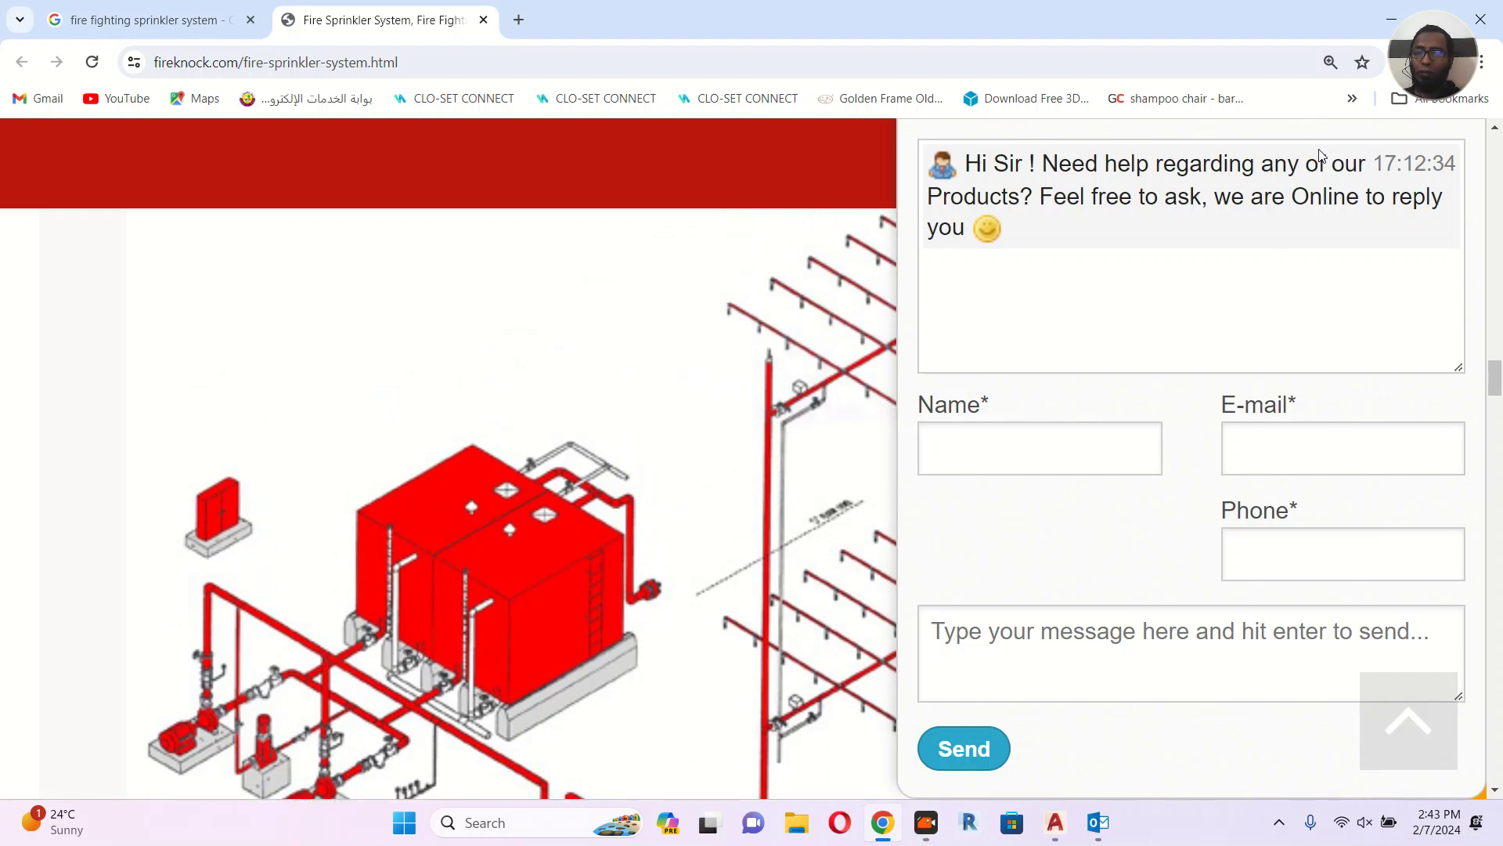
left_click_drag(1495, 368, 1466, 329)
left_click_drag(1149, 127, 1084, 205)
left_click(785, 313)
scroll(785, 313, "down", 4, "ctrl")
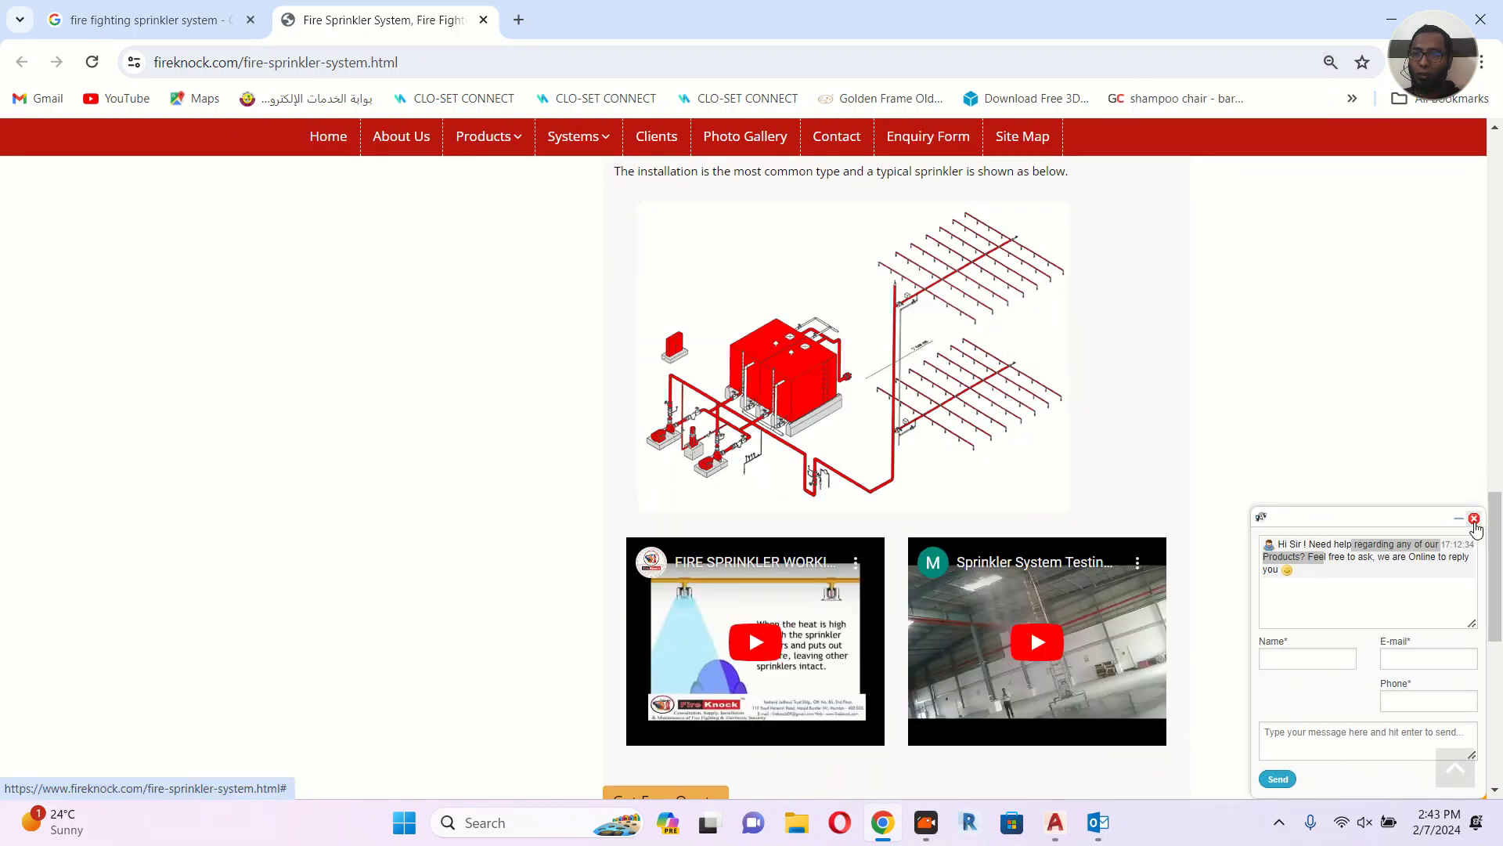
left_click(1473, 518)
Save the sprinkler system diagram to the Desktop as the JPEG image sprinkler-system.jpg.
right_click(826, 314)
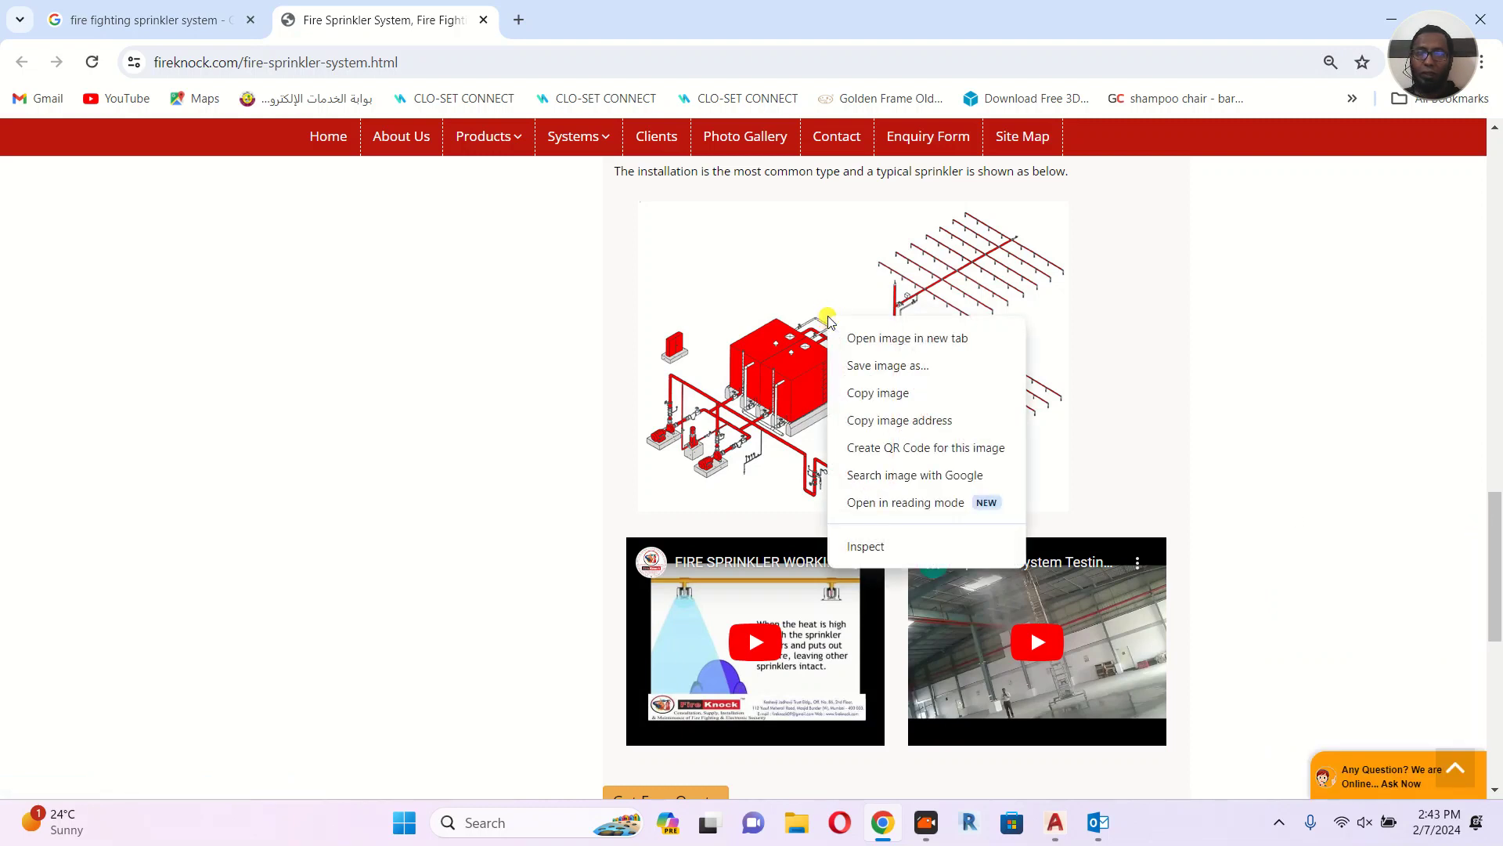
left_click(896, 366)
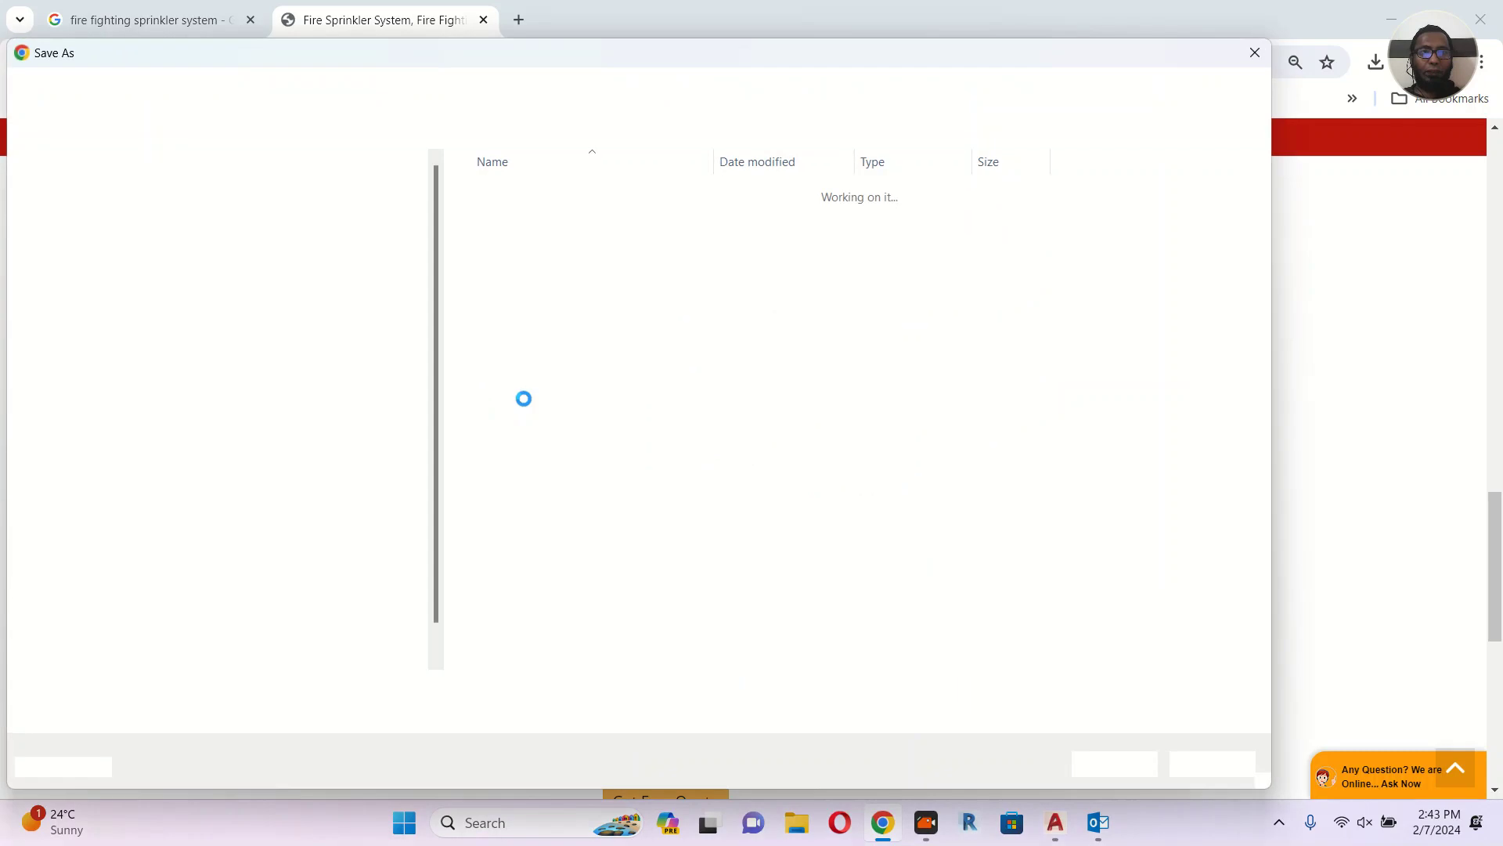
left_click(74, 263)
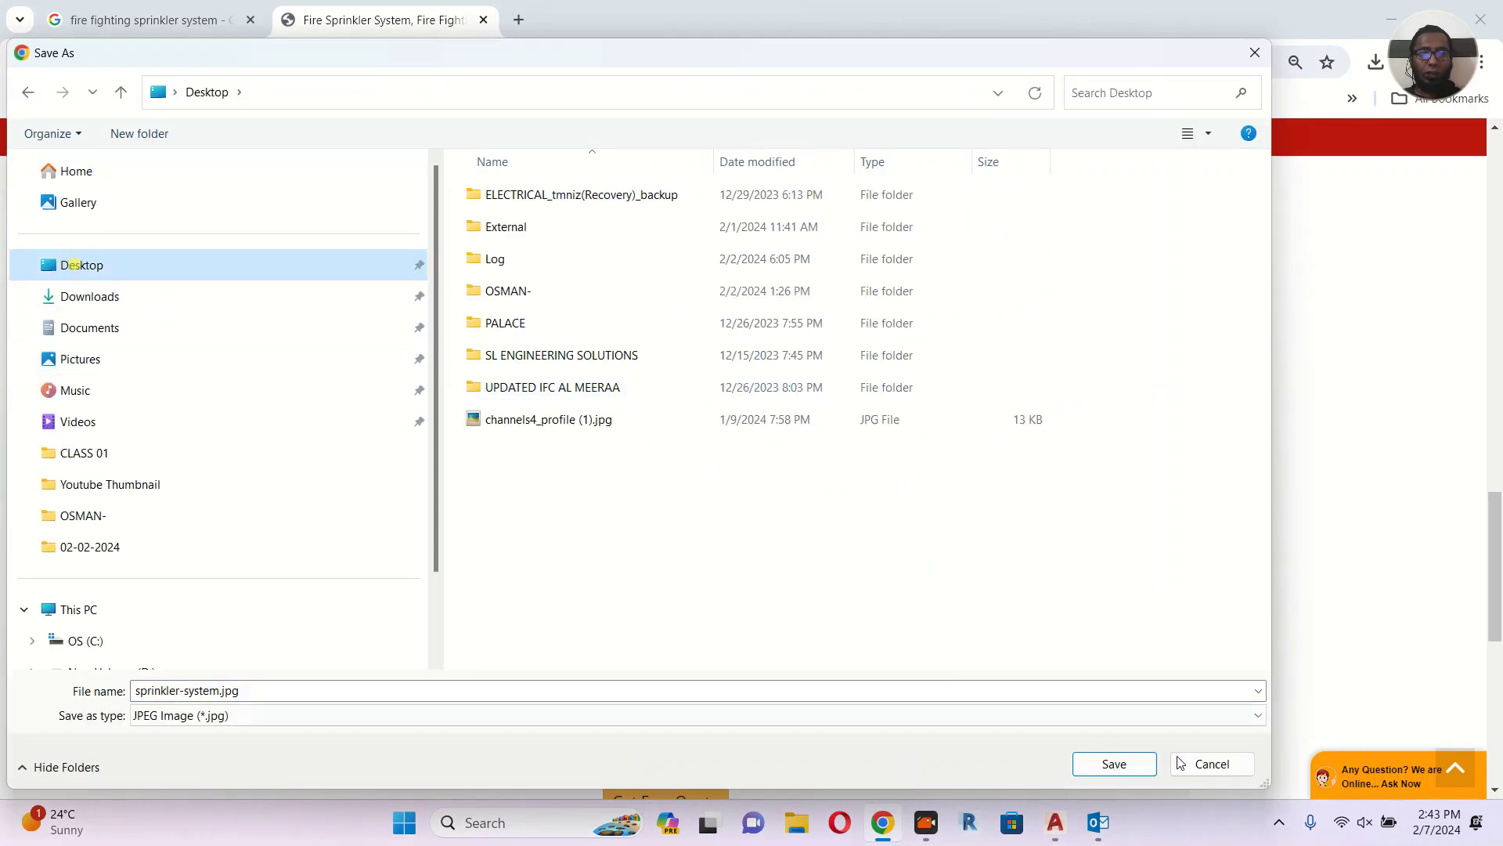
left_click(1113, 765)
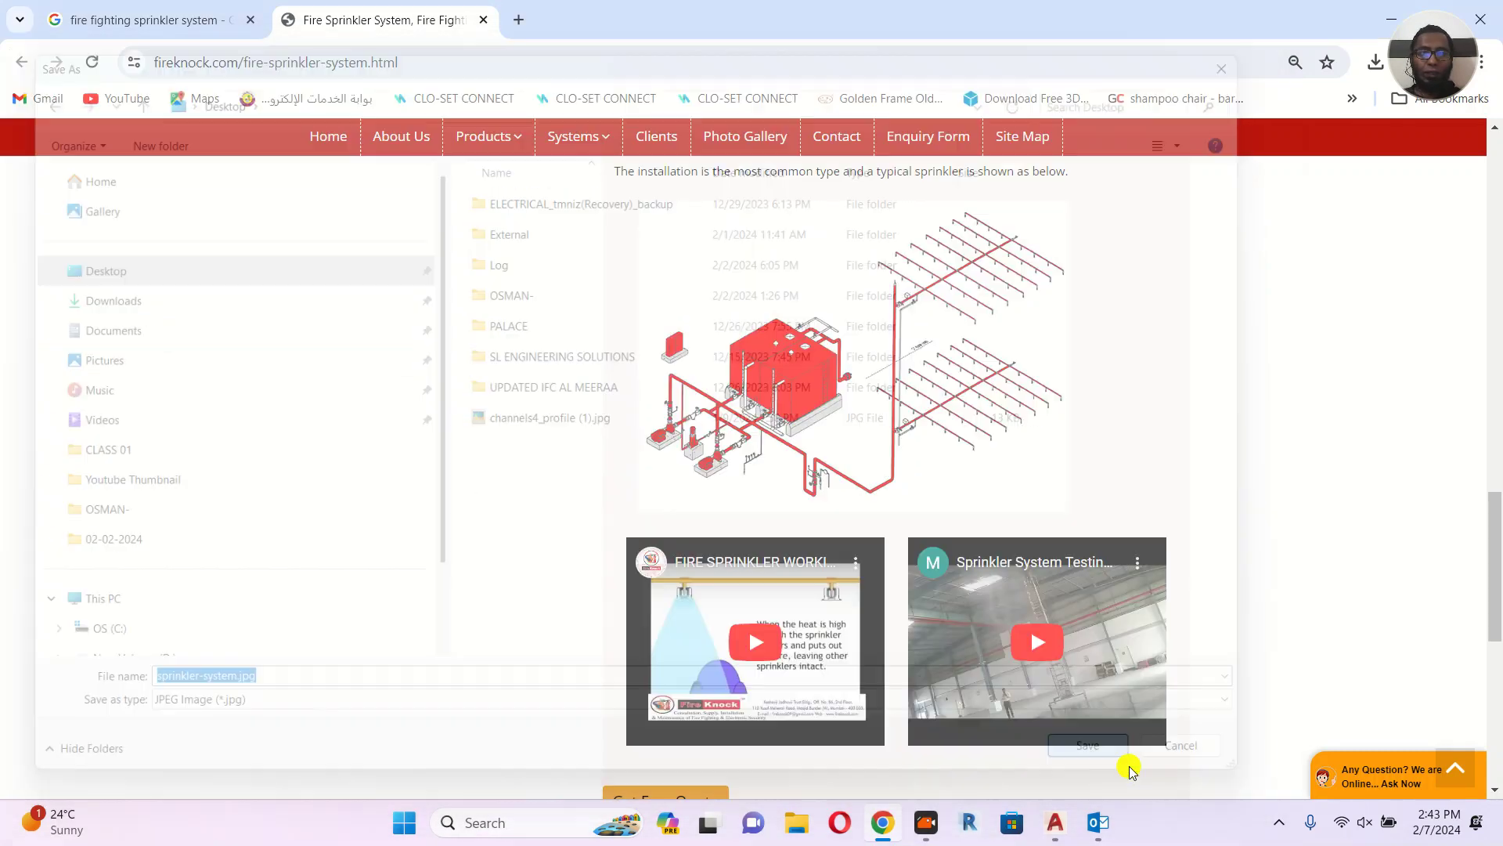
Minimize the browser and open sprinkler-system.jpg from the desktop in the photo viewer.
left_click(1396, 20)
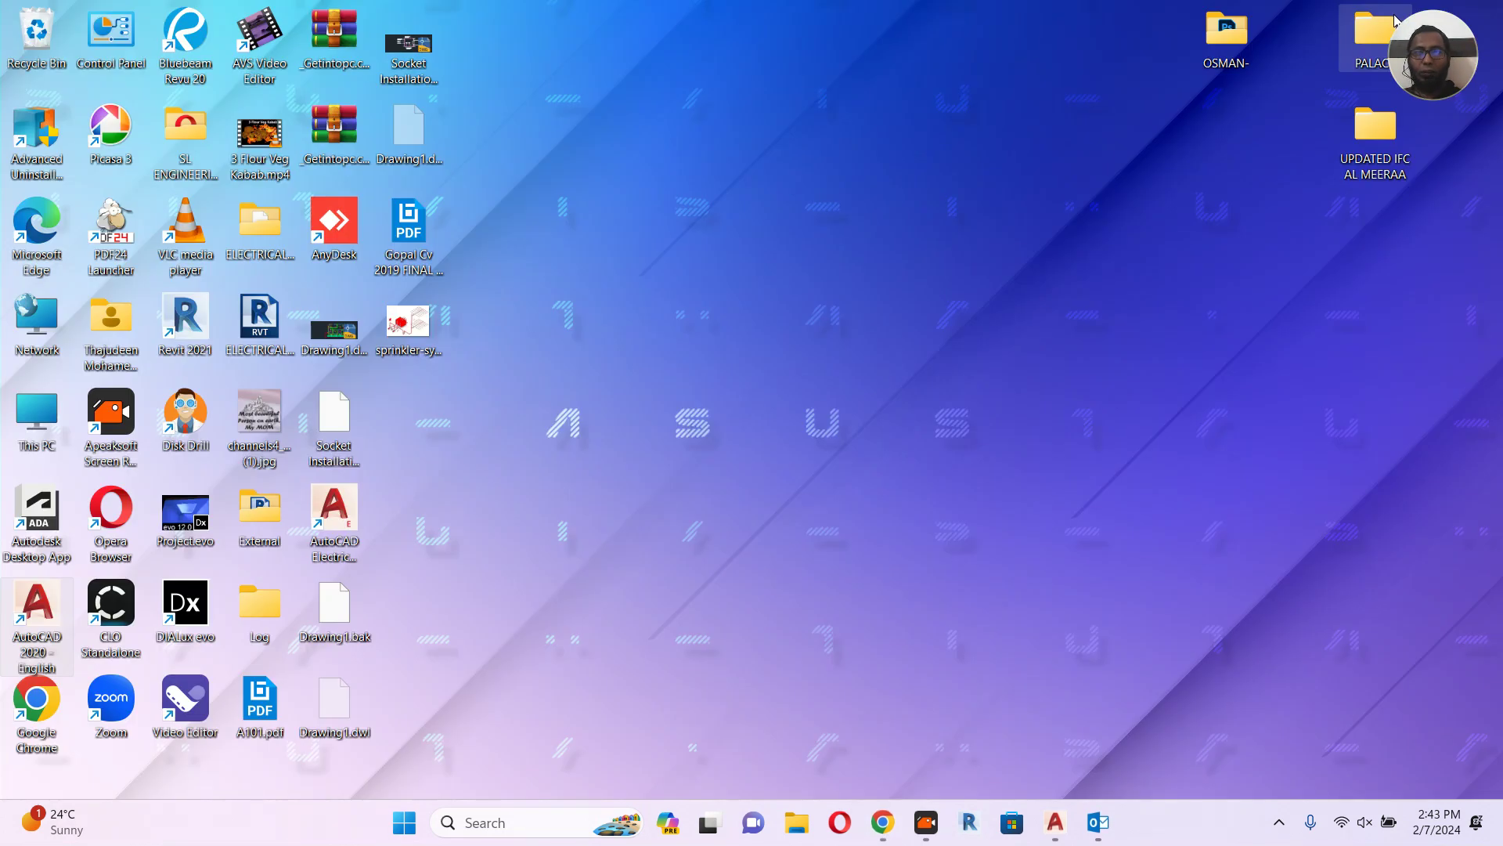
double_click(407, 344)
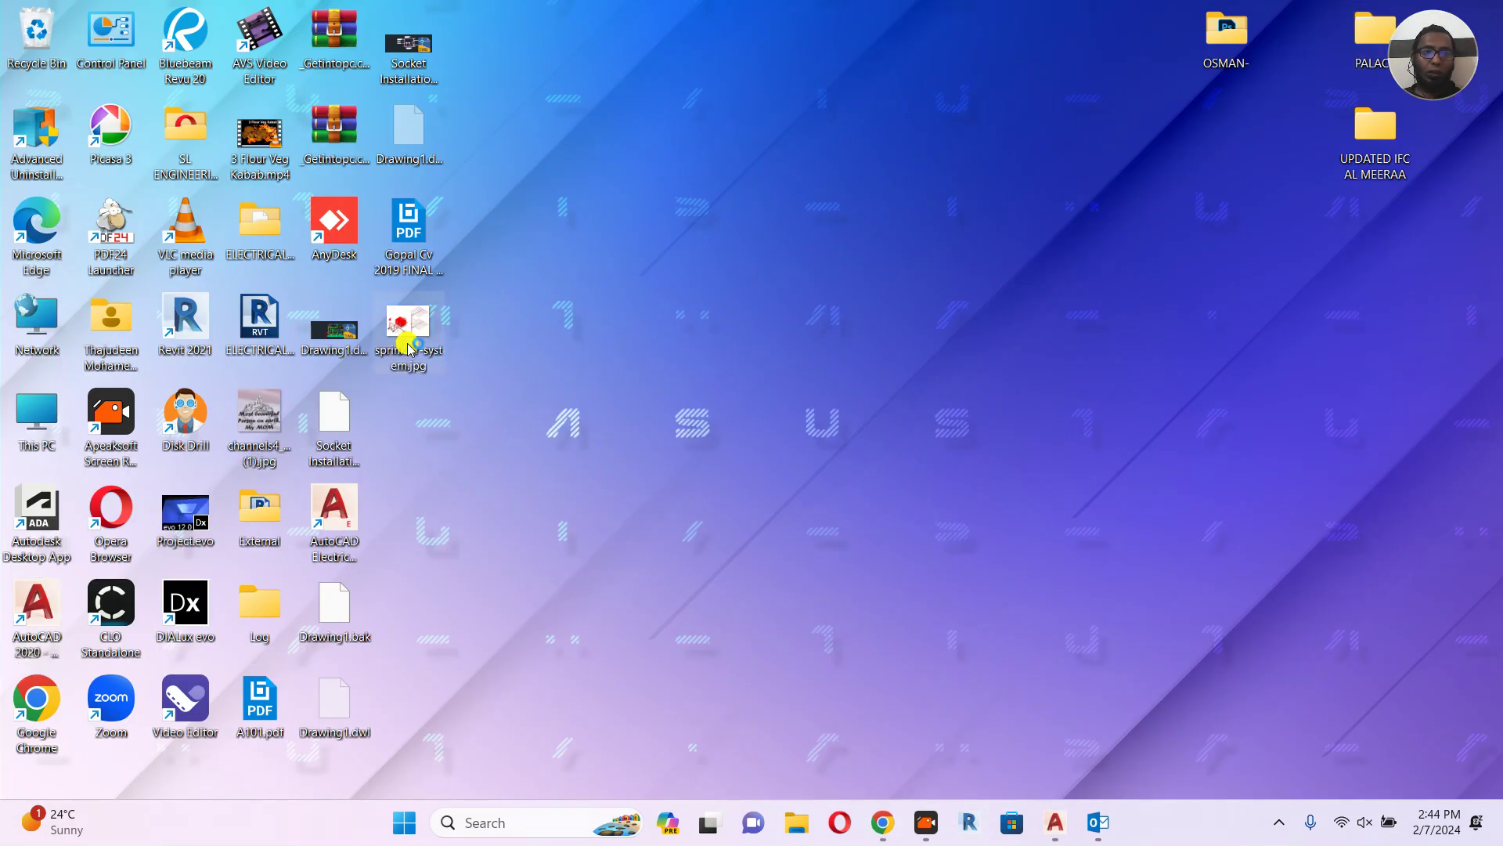
scroll(809, 344, "up", 5)
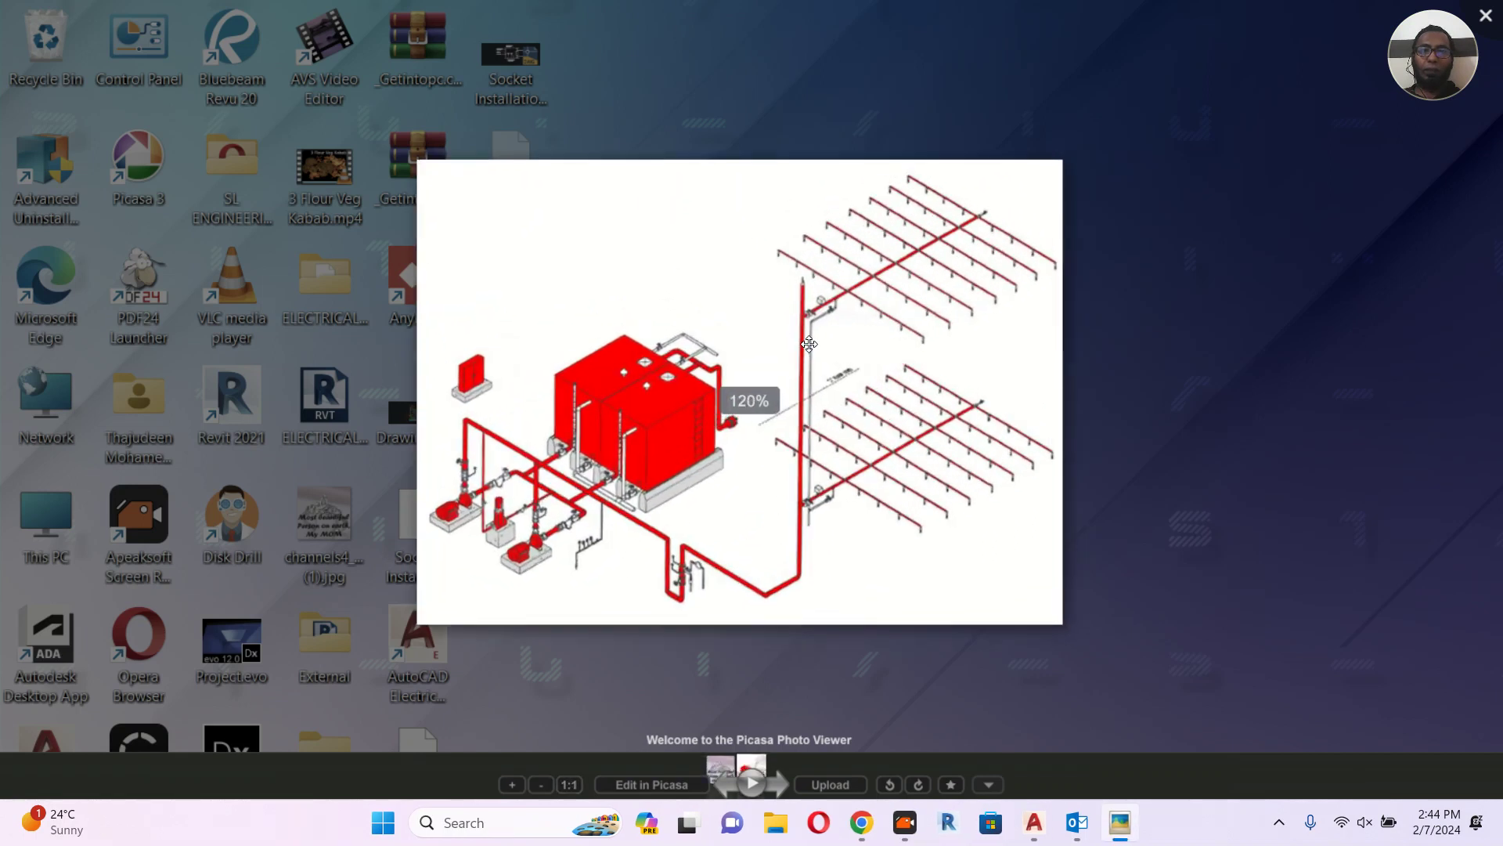
Examine the diagram from the pumps and water tanks along the main pipe and riser to the sprinkler branch lines.
scroll(768, 364, "up", 5)
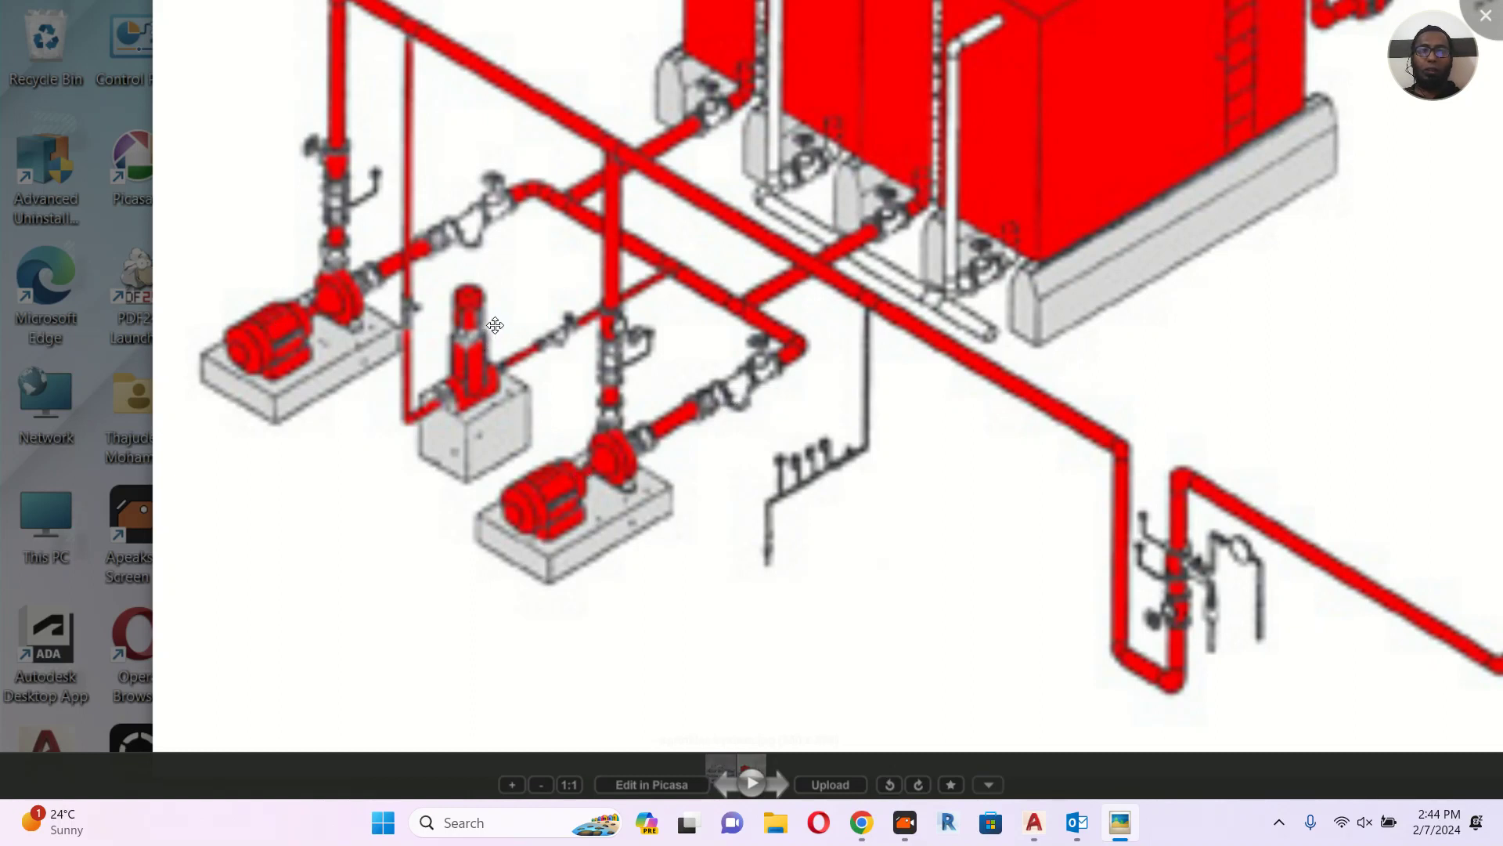
scroll(494, 325, "down", 1)
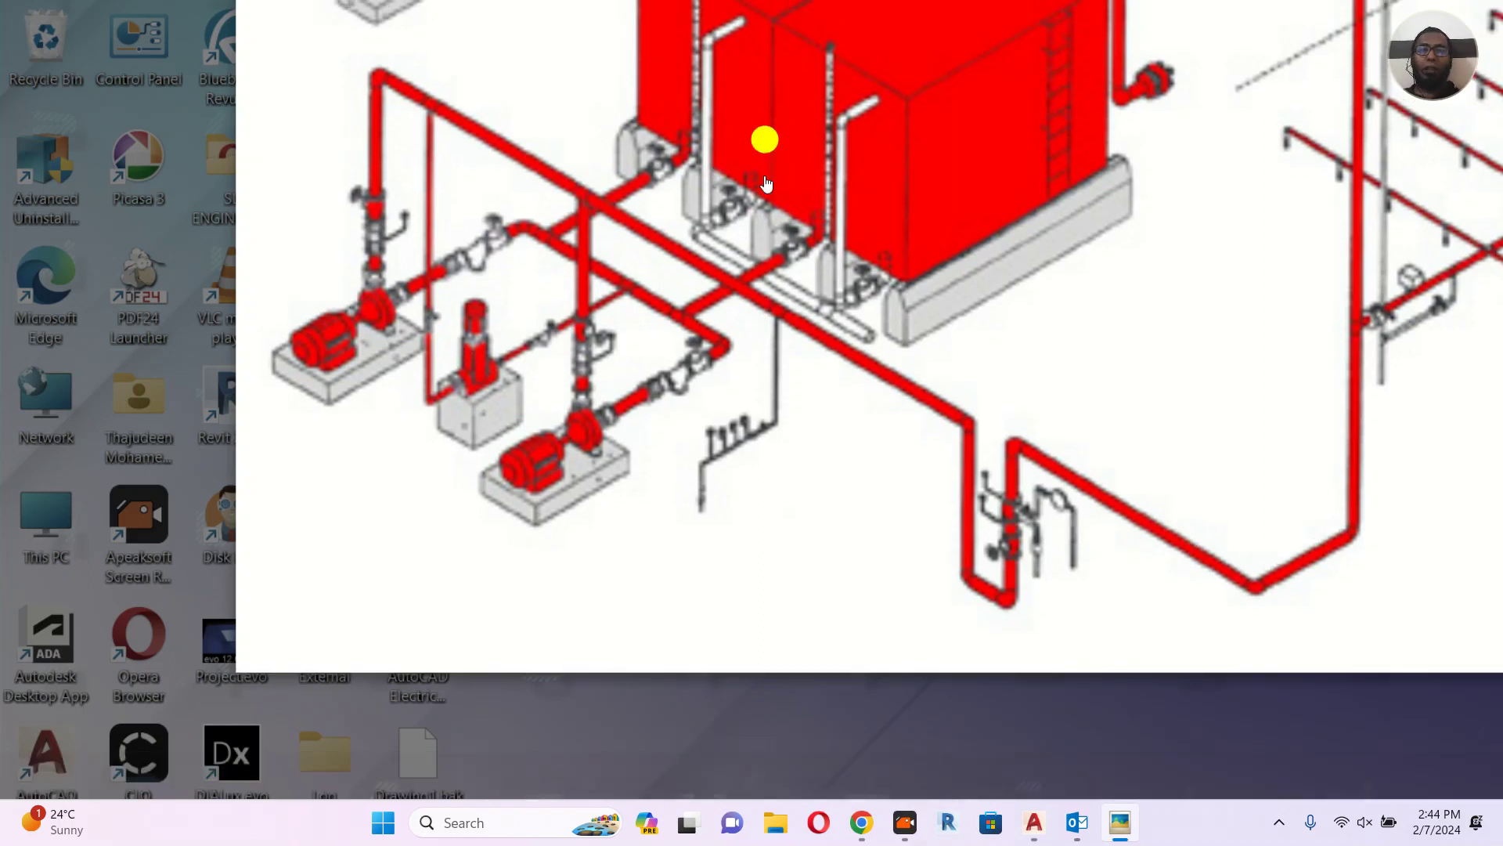
scroll(765, 137, "up", 2)
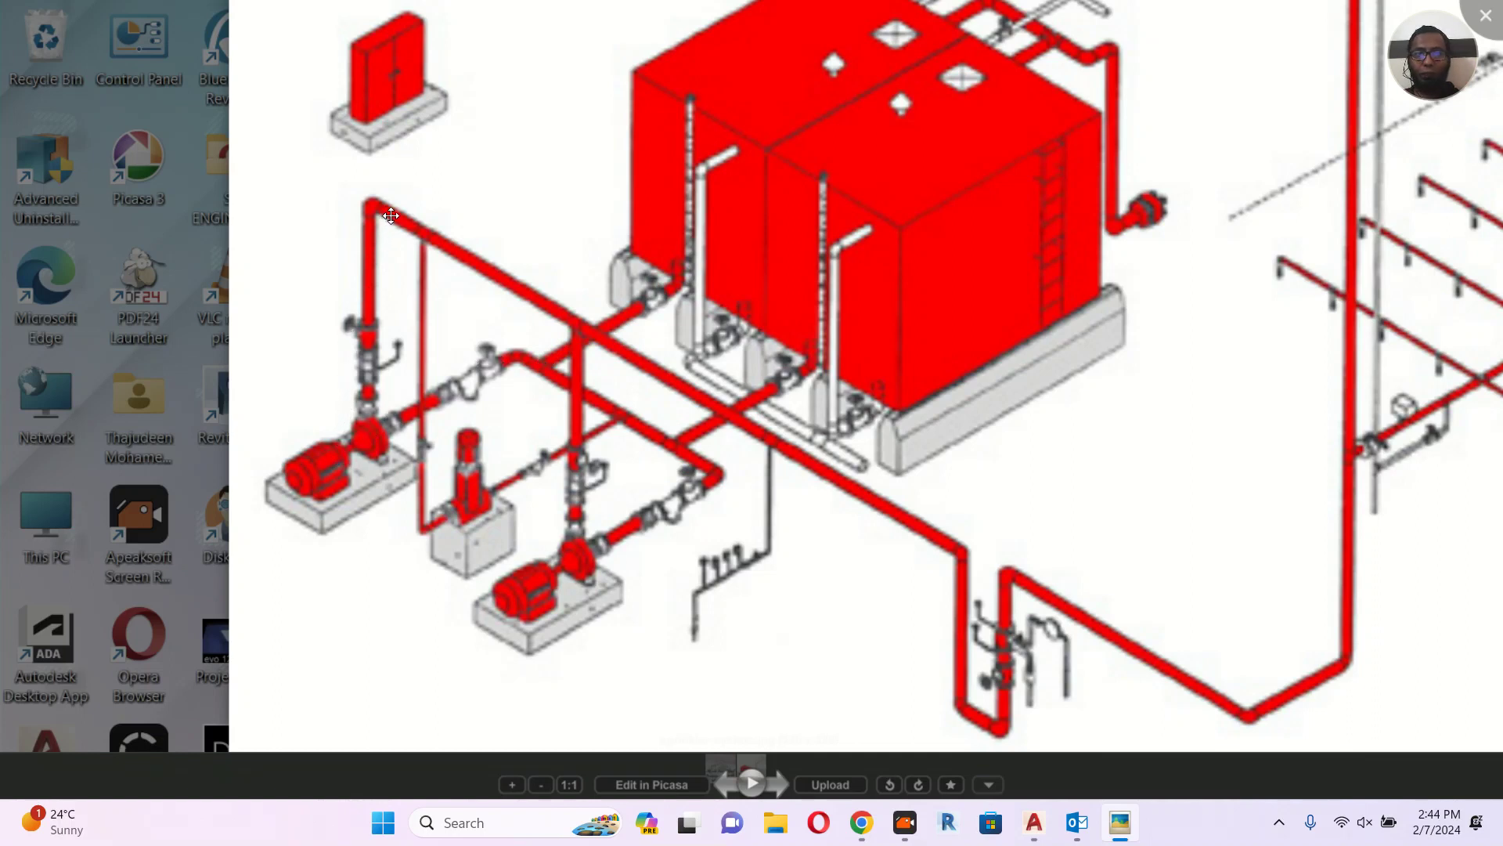
left_click_drag(948, 486, 622, 348)
left_click_drag(1053, 351, 652, 508)
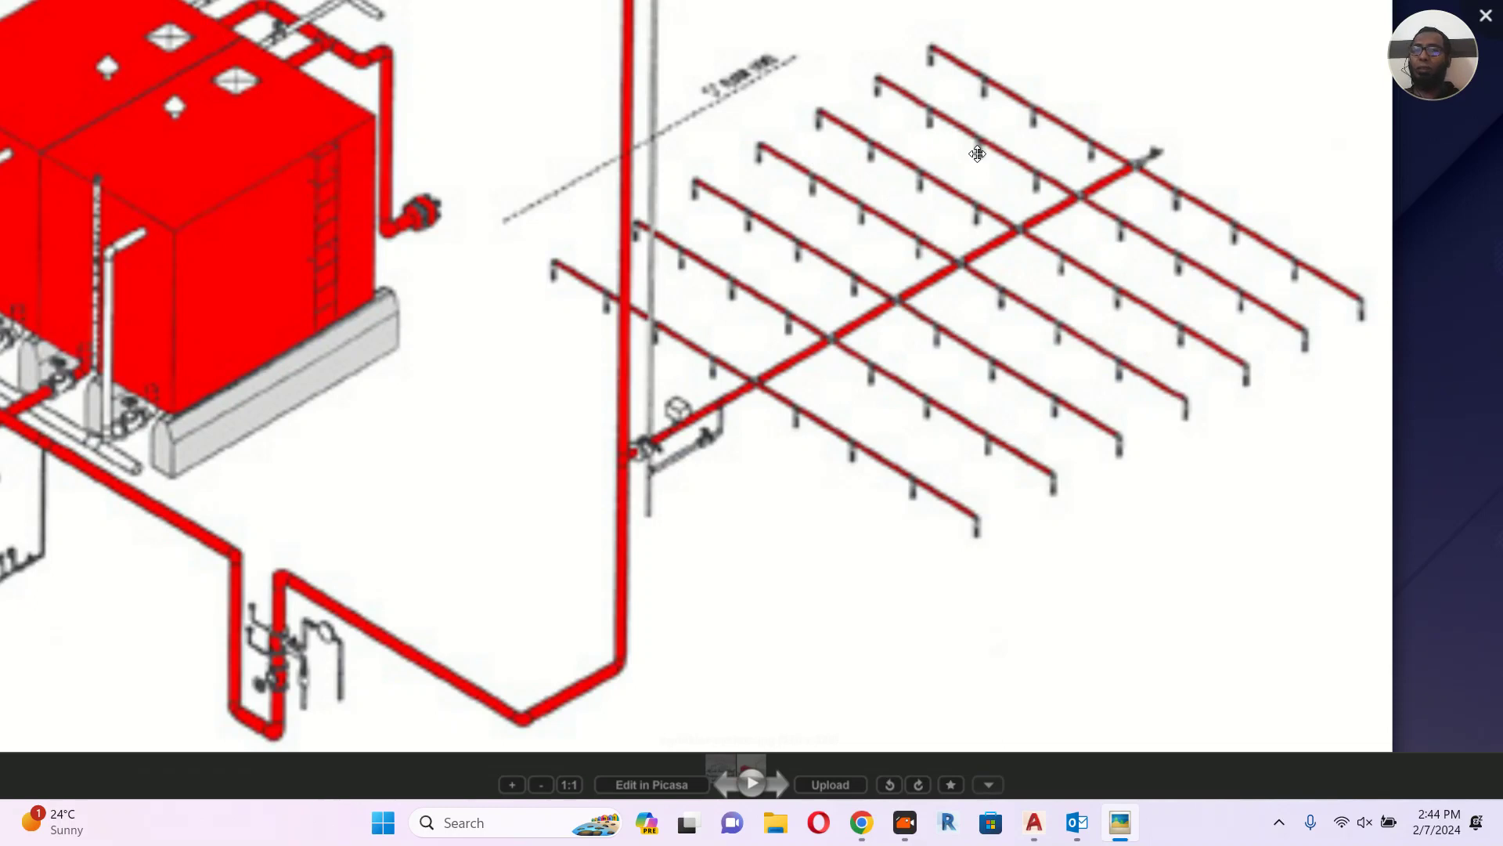
scroll(977, 154, "down", 4)
left_click_drag(955, 189, 991, 291)
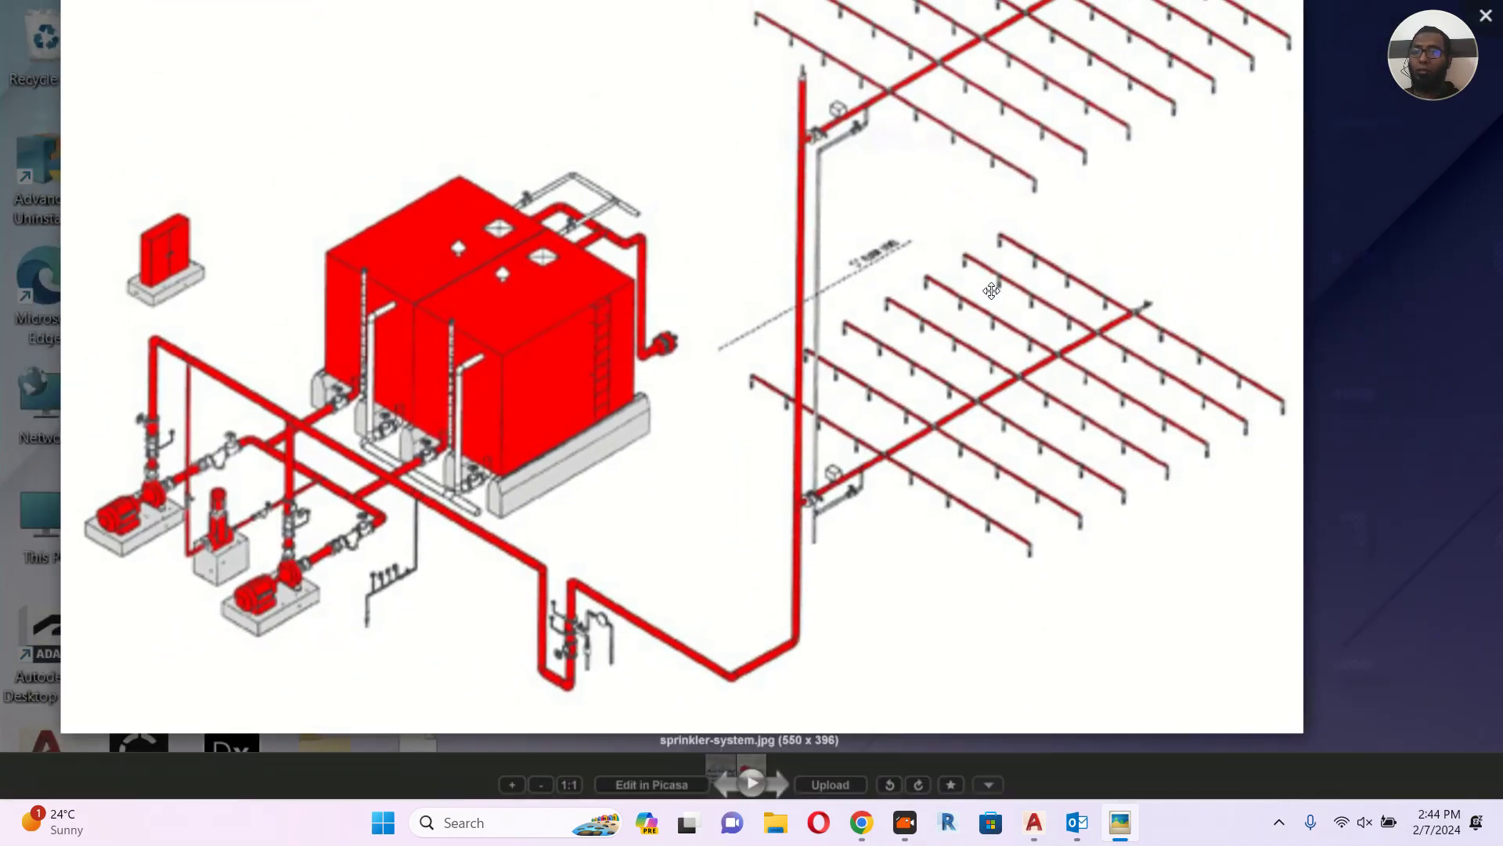
scroll(1006, 287, "up", 5)
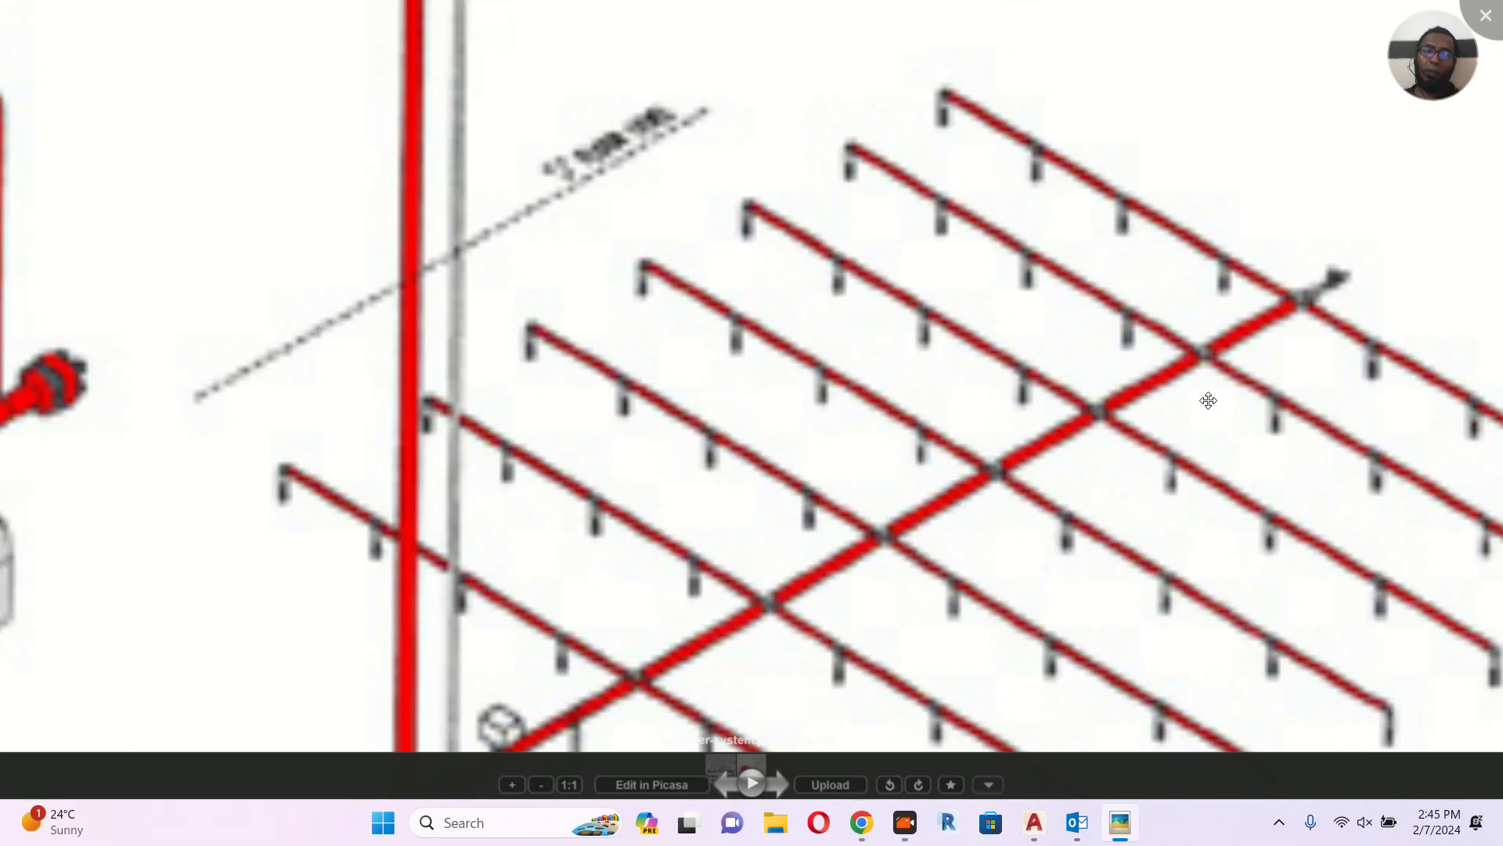
scroll(873, 400, "down", 5)
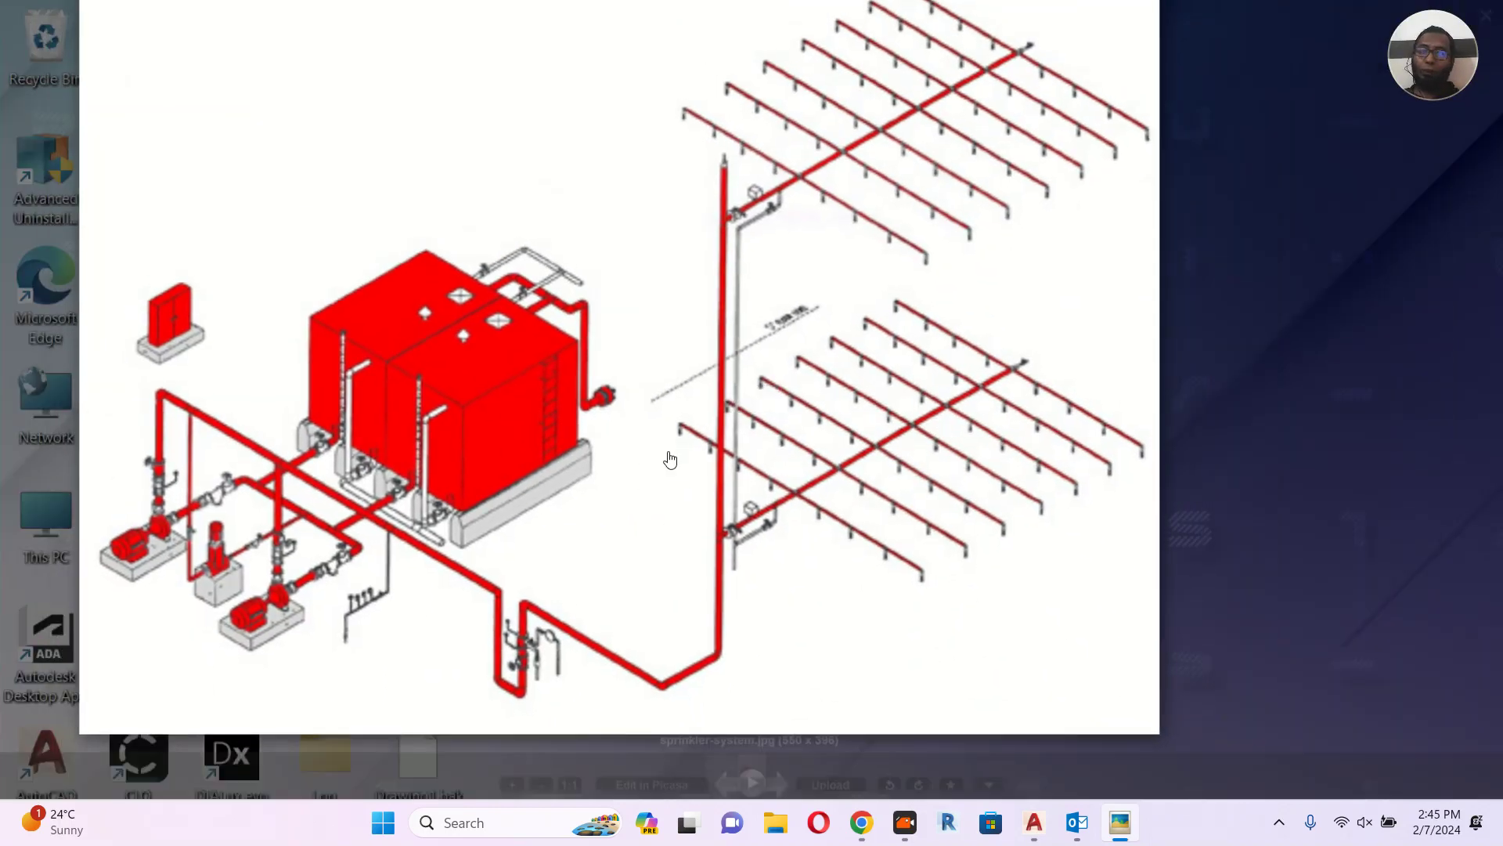
Examine the three pumps and their valves and pipe connections to the two water tanks.
scroll(669, 459, "up", 5)
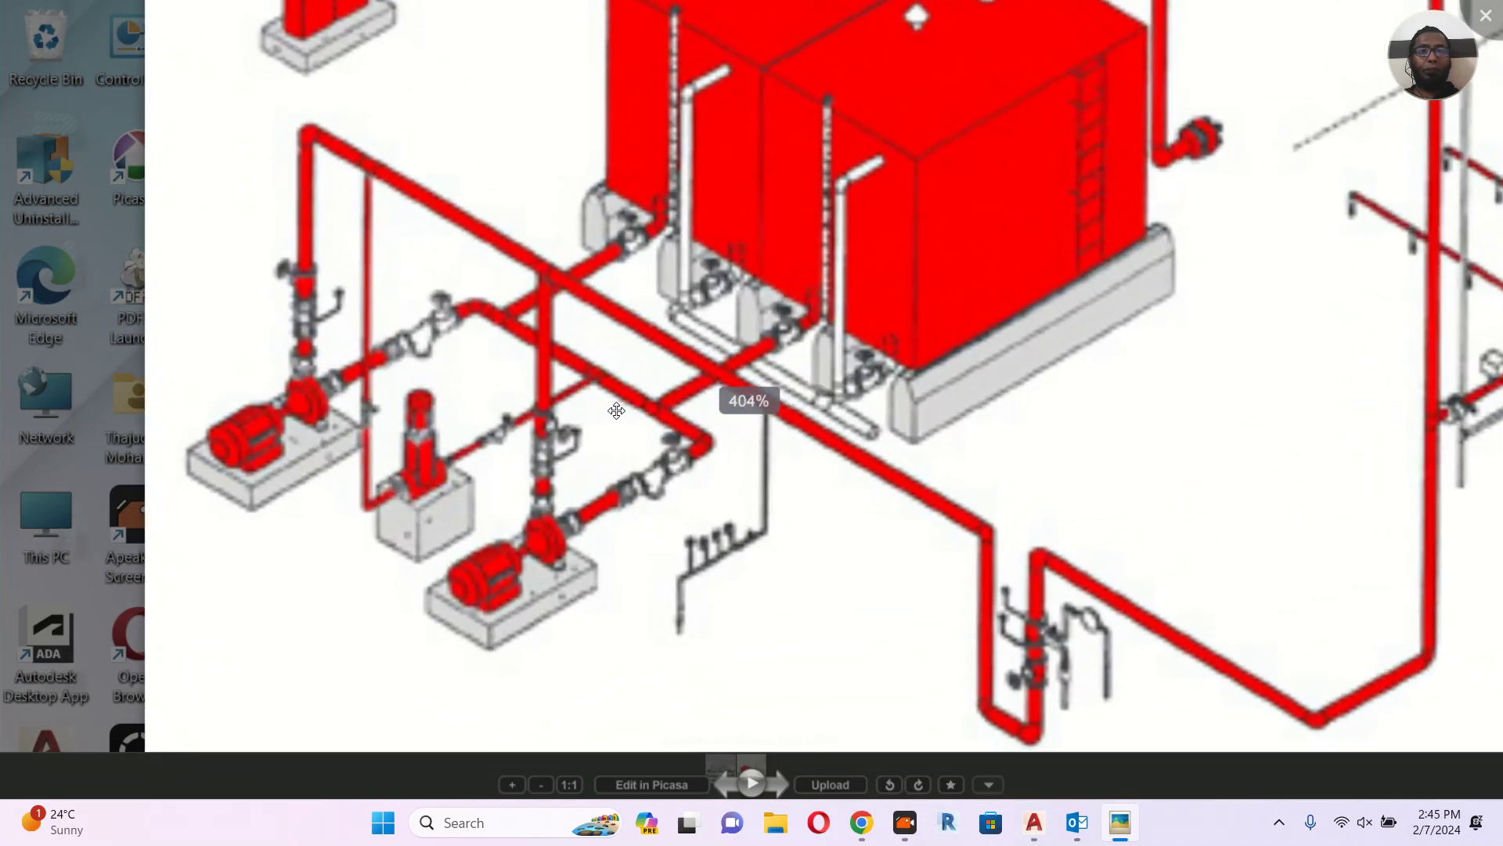
scroll(631, 431, "up", 1)
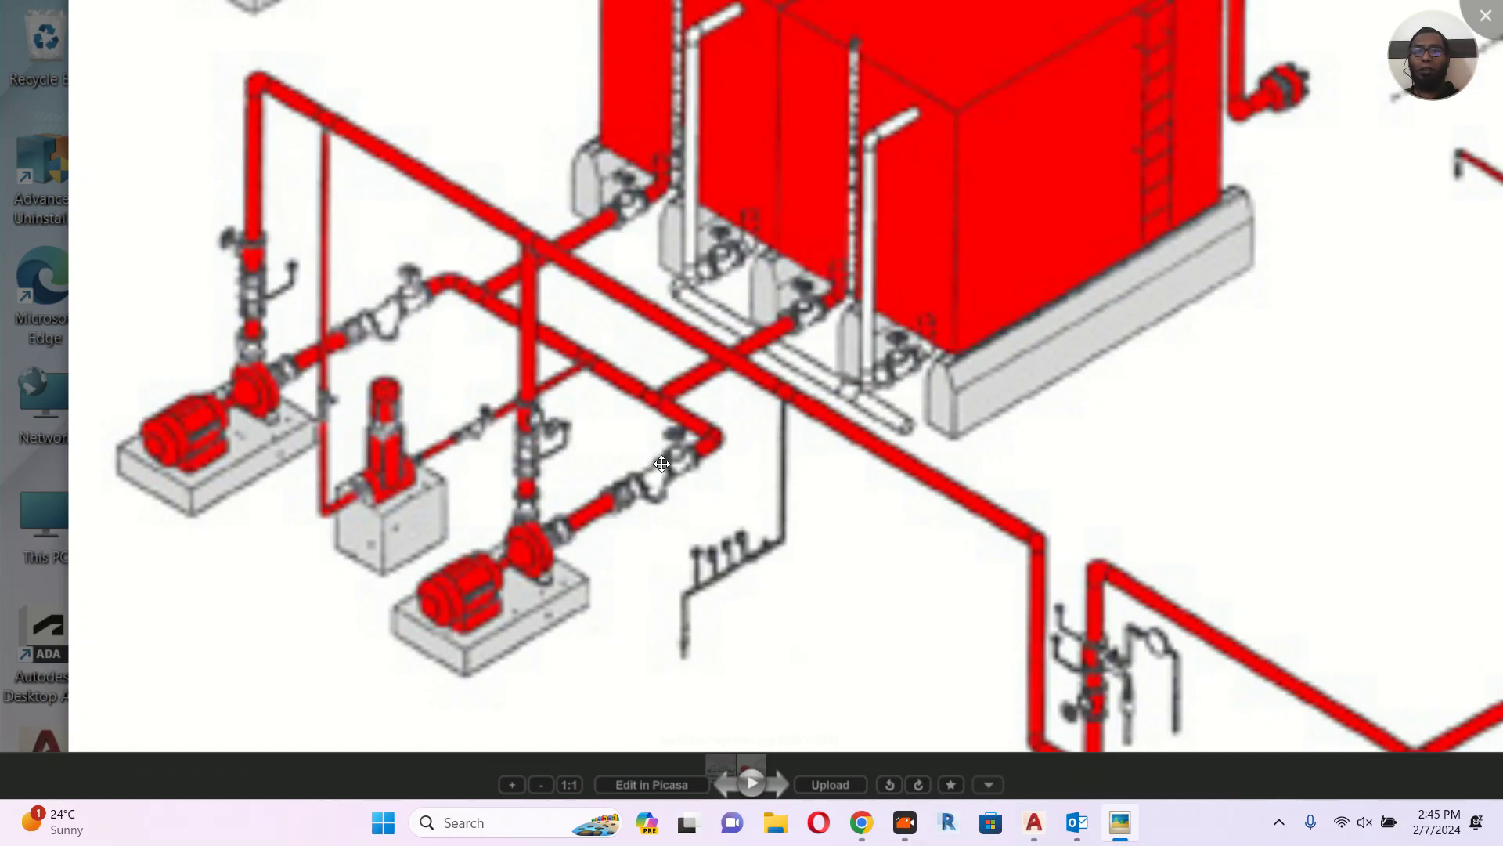
left_click_drag(862, 232, 823, 329)
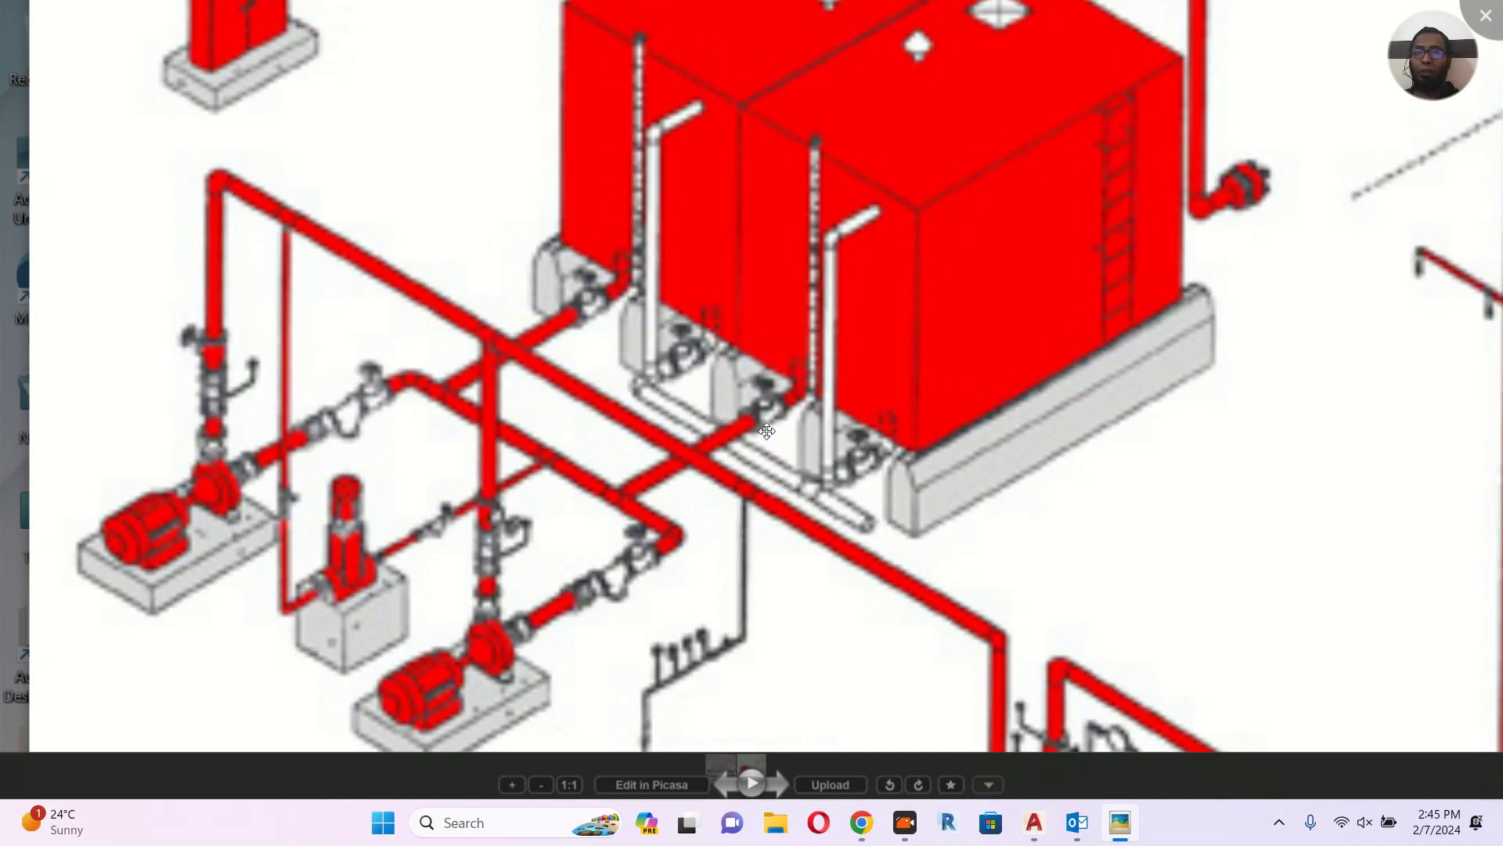
scroll(783, 423, "down", 1)
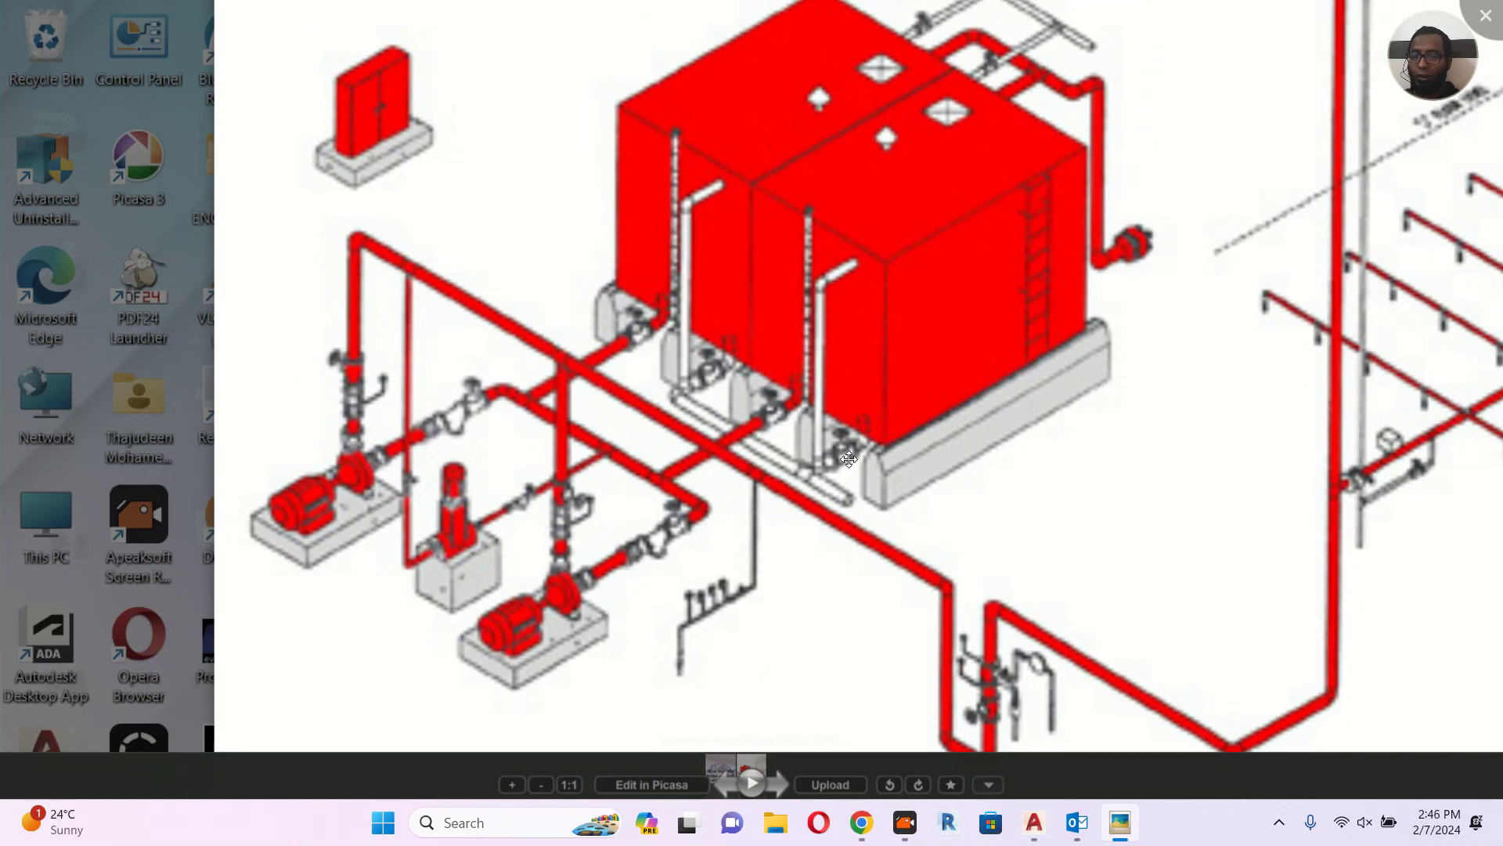
left_click_drag(616, 404, 745, 303)
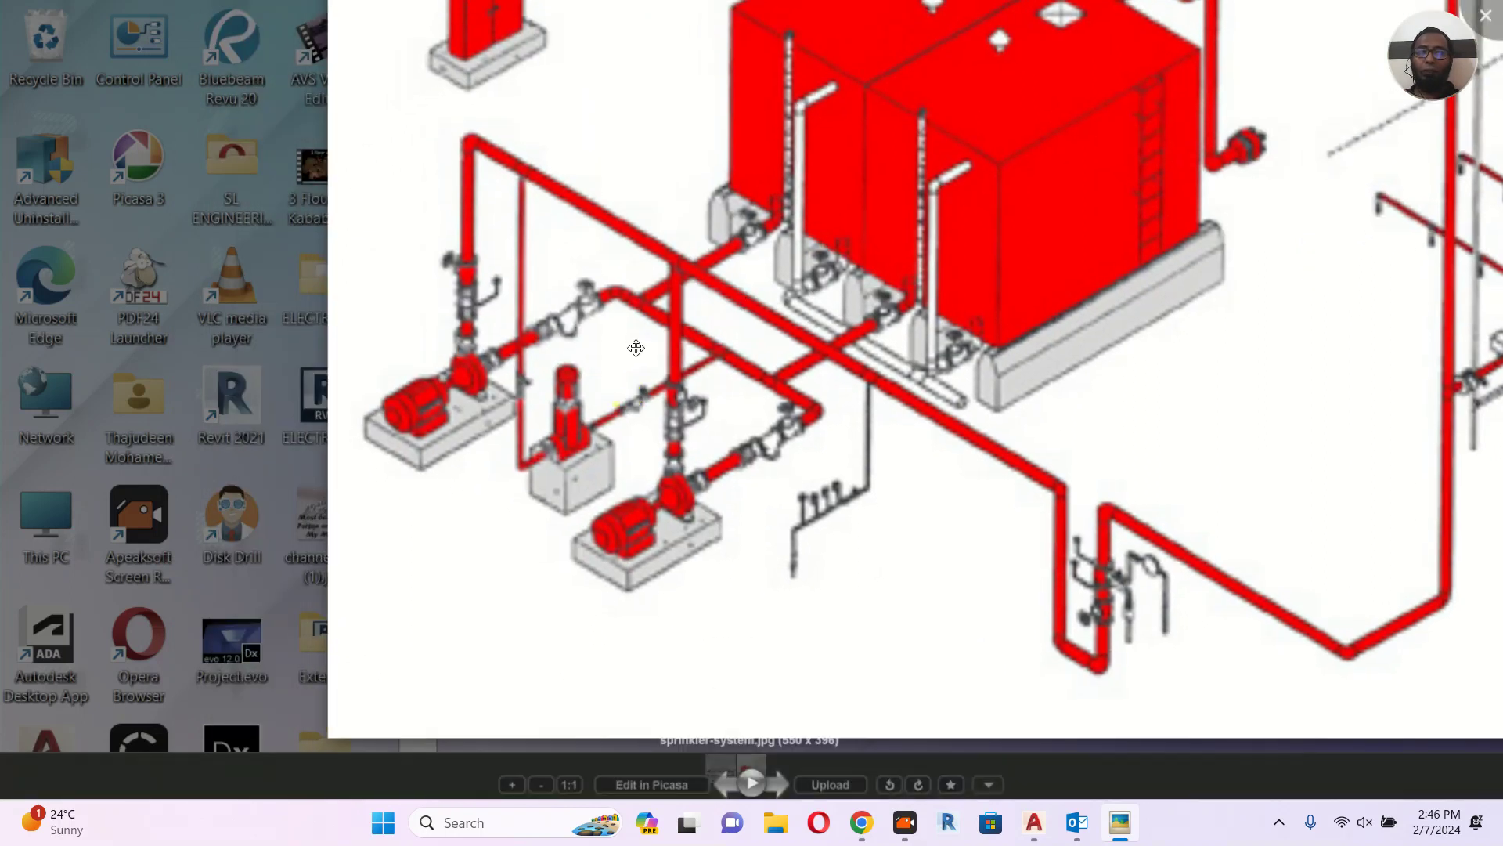
scroll(614, 337, "up", 2)
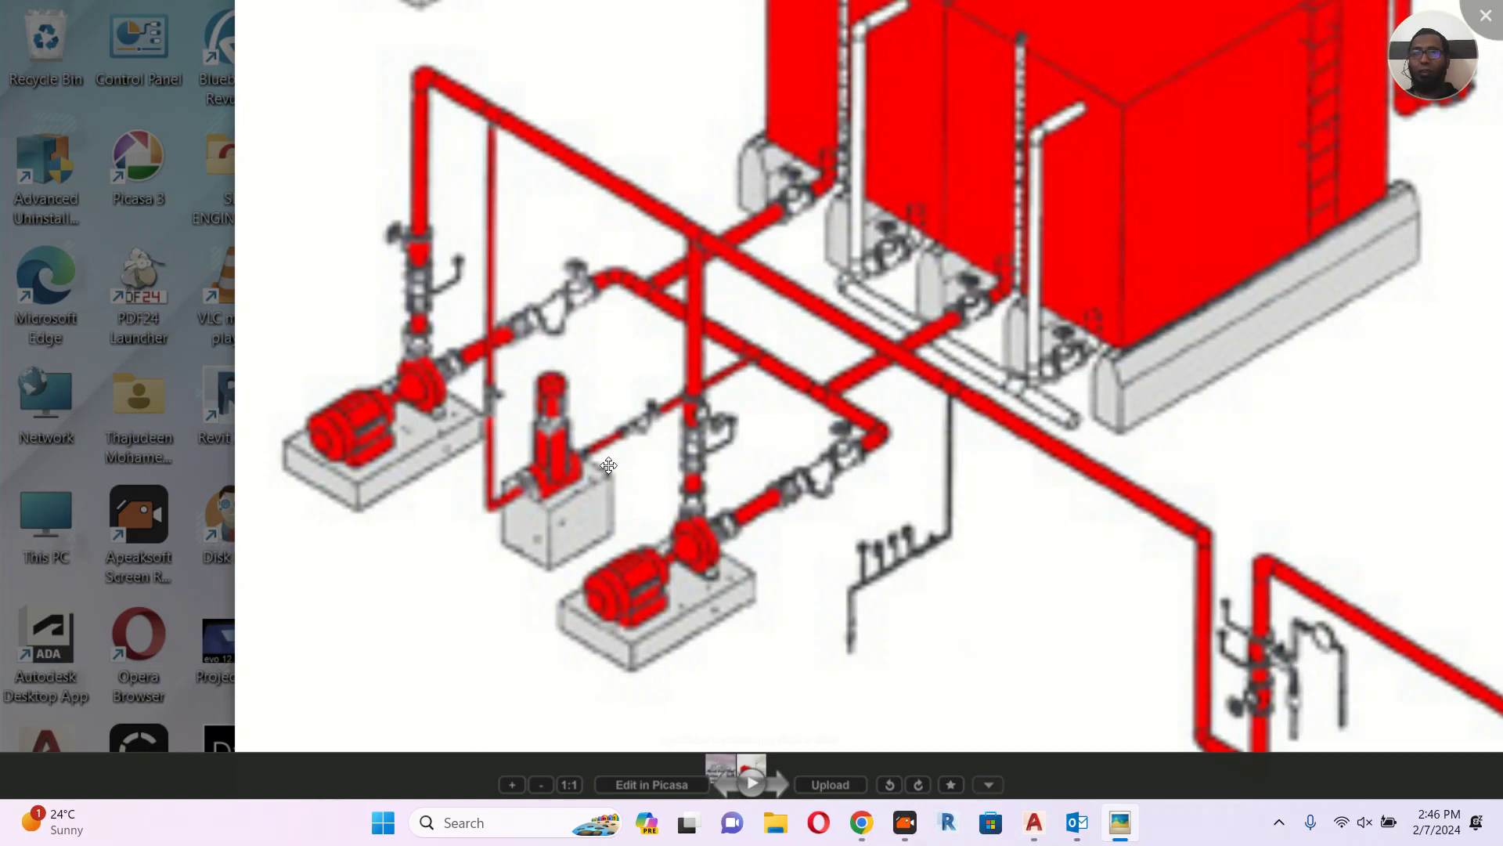
left_click_drag(609, 456, 718, 389)
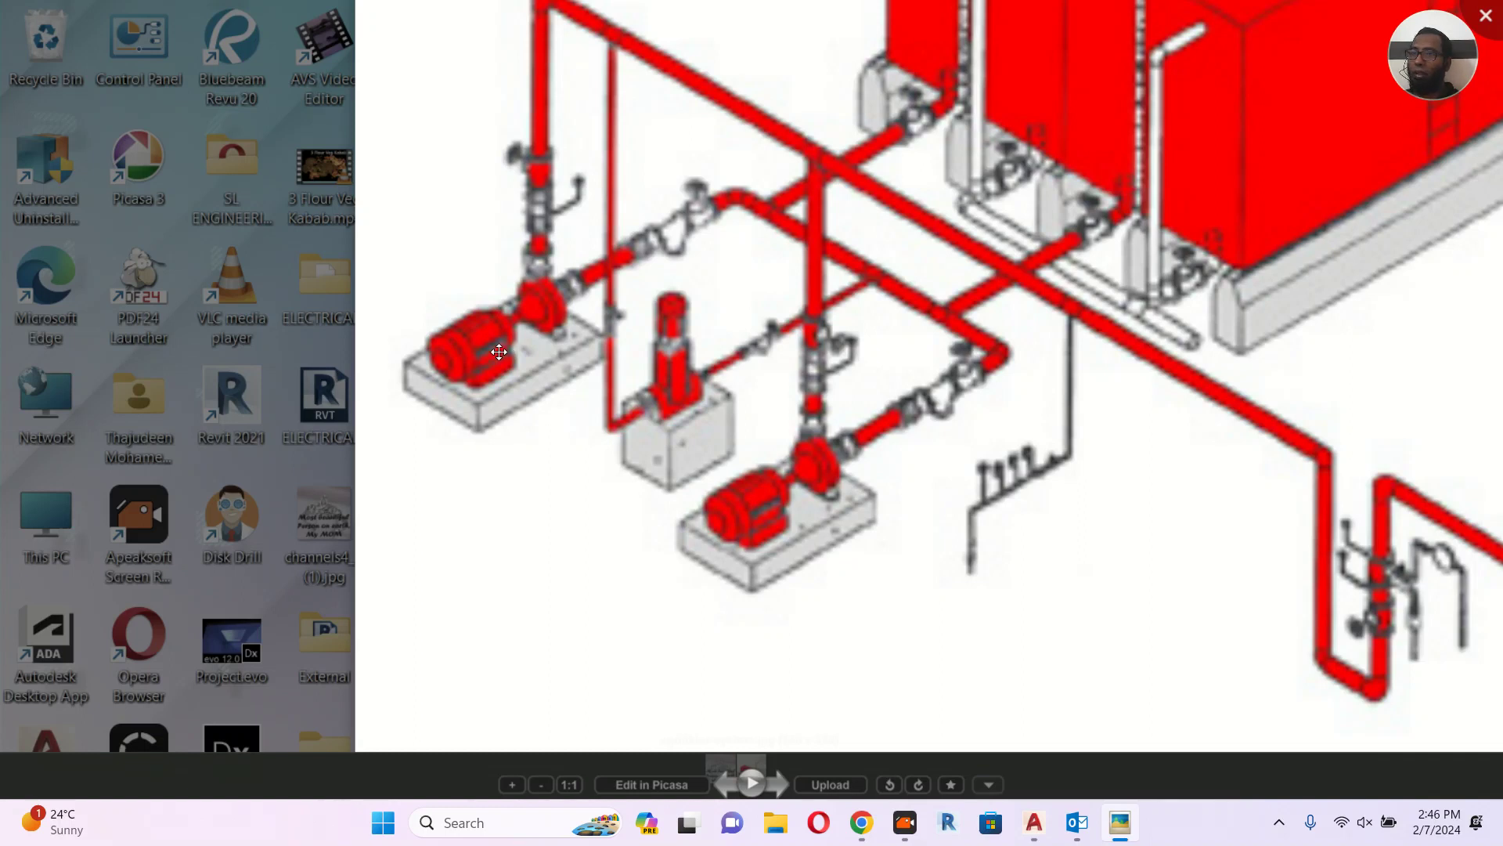
left_click_drag(970, 349, 771, 394)
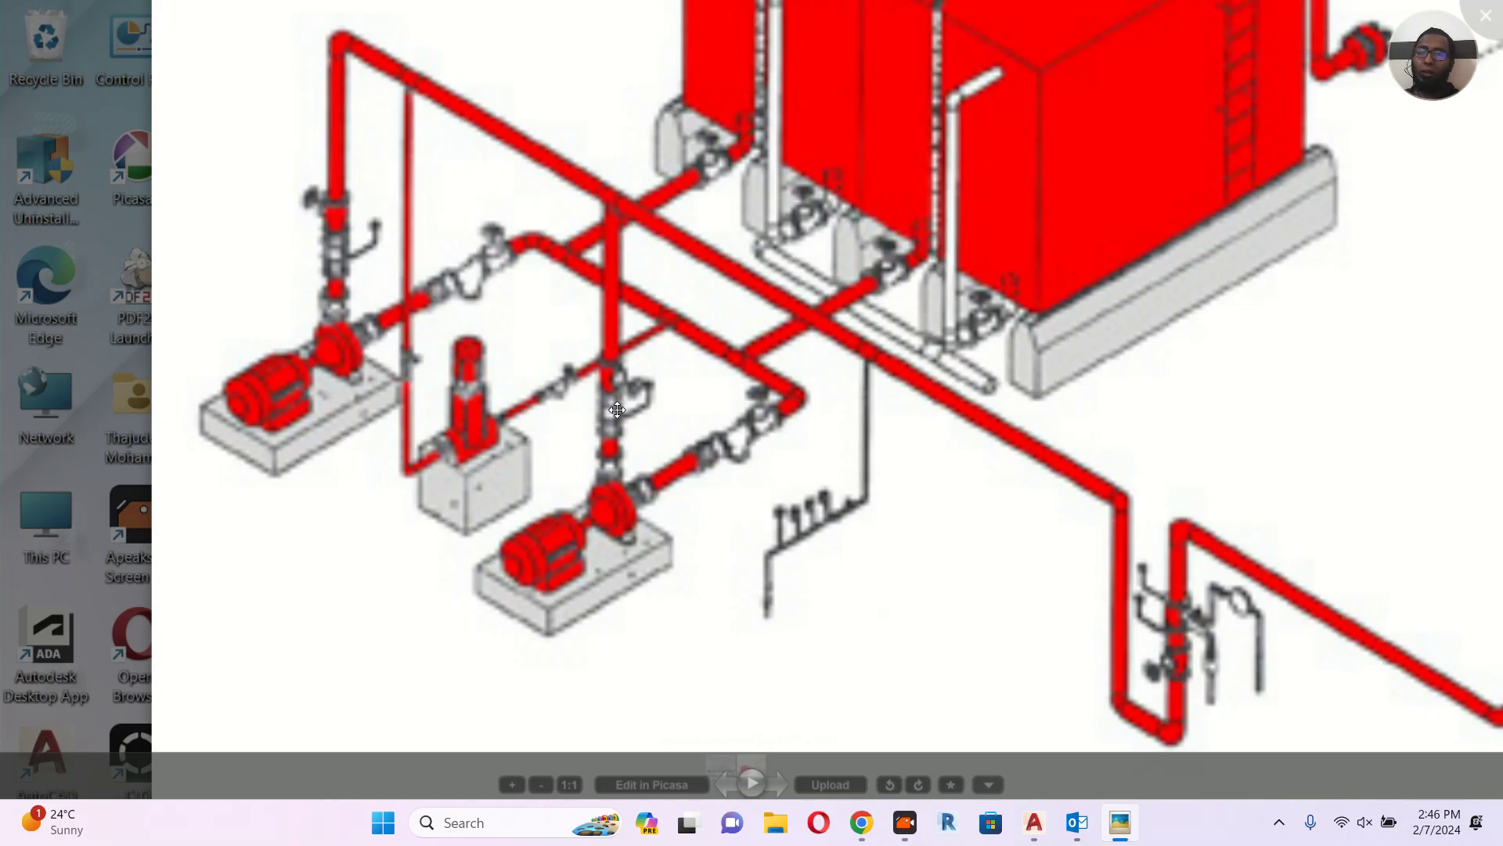
Examine the red cabinet, the pump discharge header and the small branch line hanging from the header.
scroll(836, 393, "down", 2)
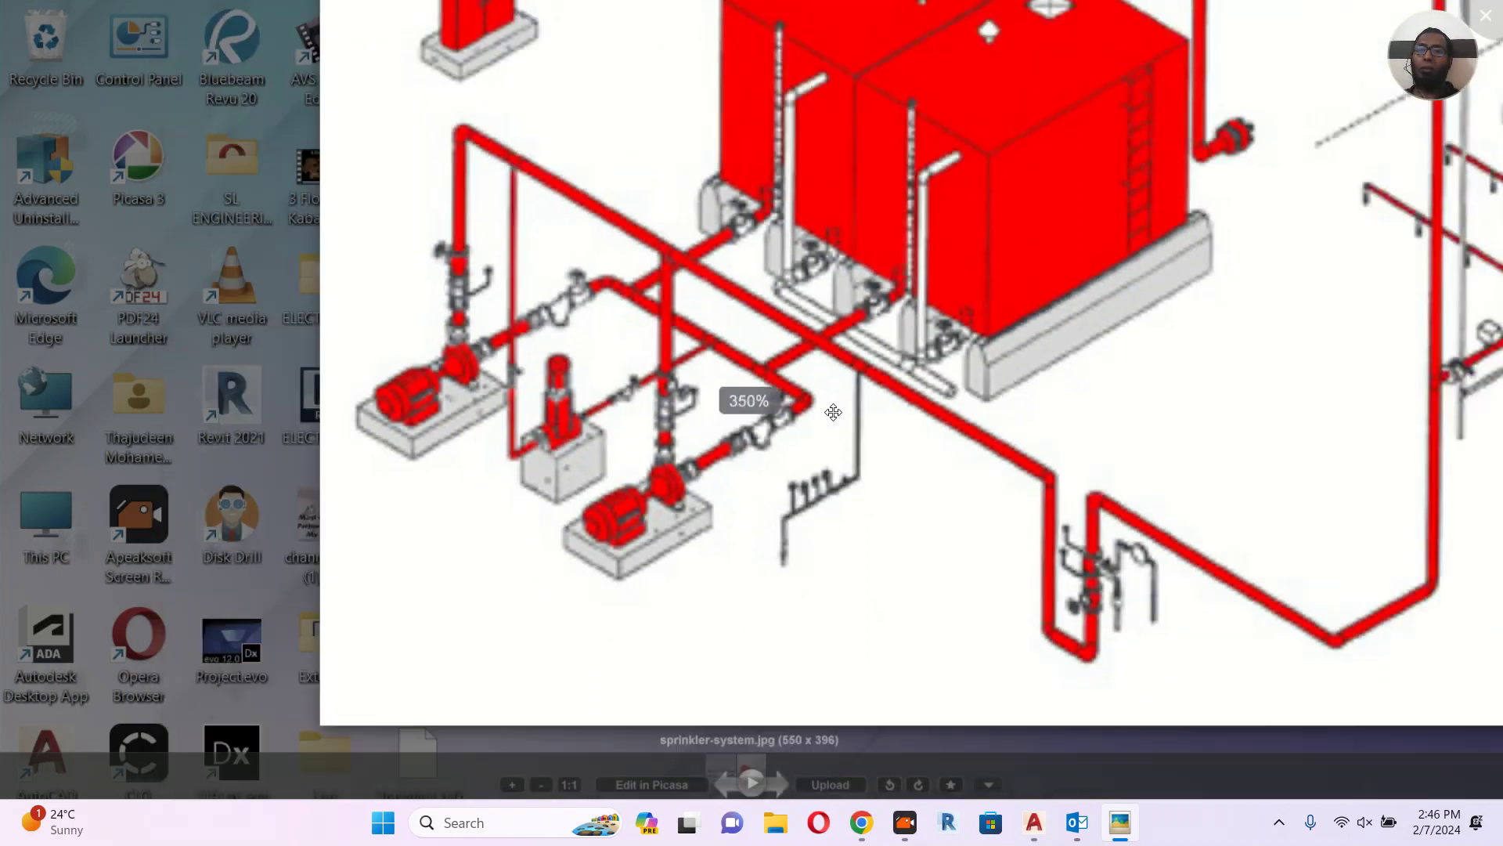
mouse_move(841, 325)
left_mouse_down()
mouse_move(818, 403)
mouse_move(714, 444)
left_mouse_up()
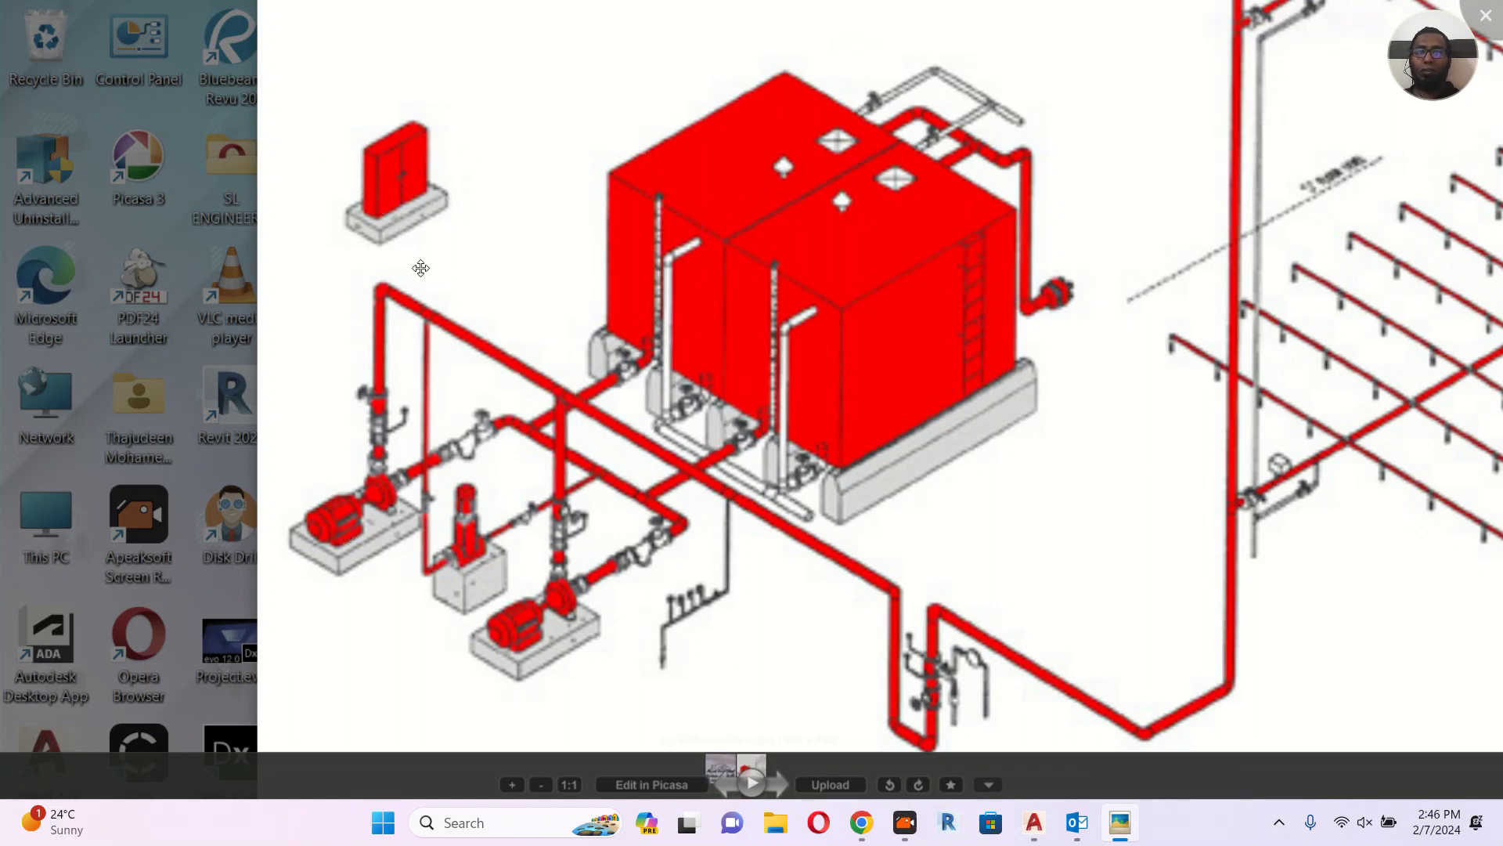
scroll(399, 194, "down", 2)
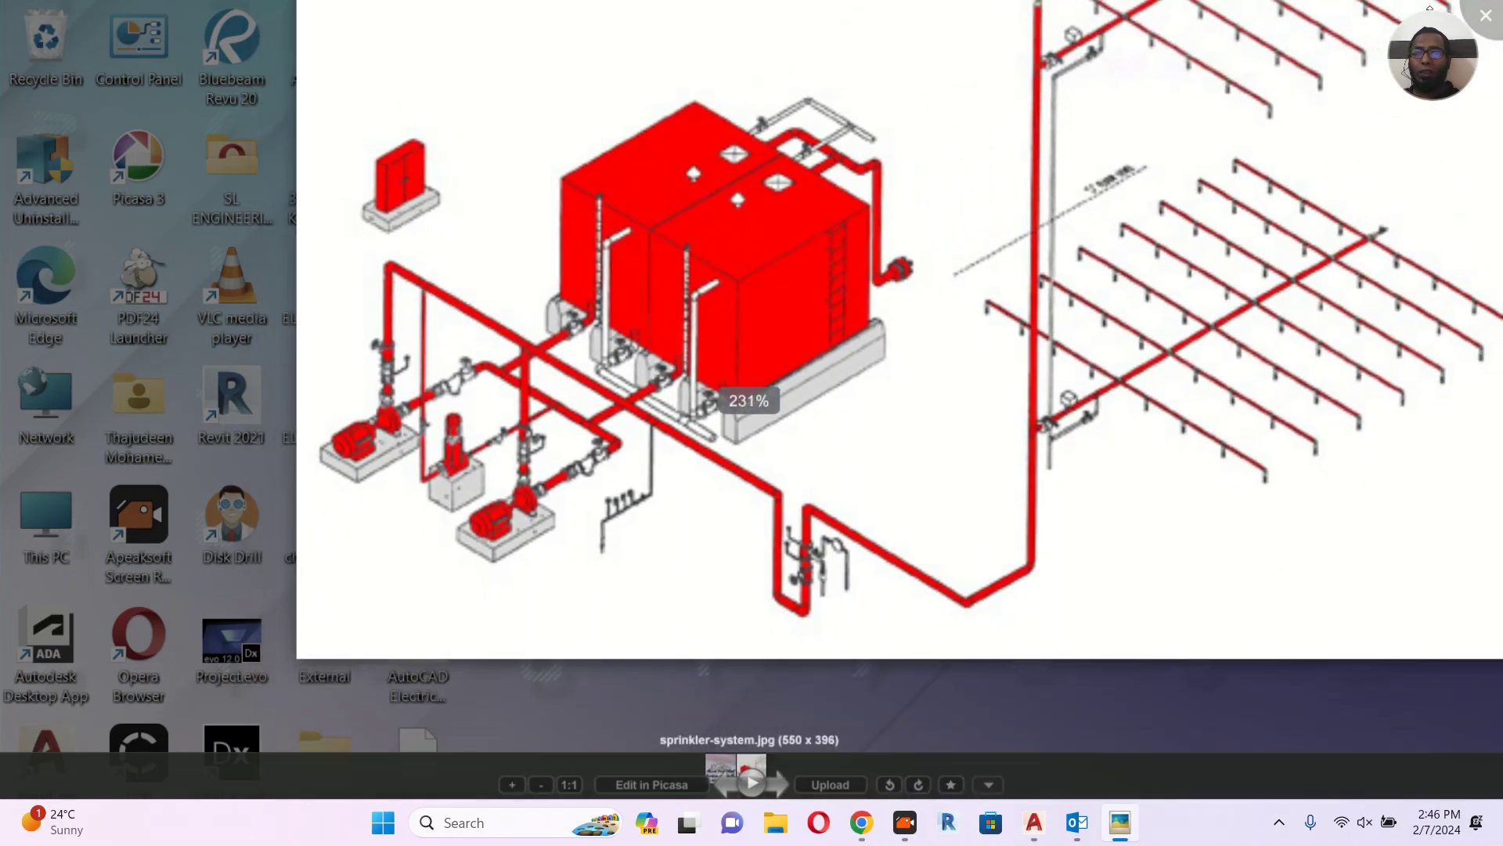
left_click_drag(1085, 152, 947, 260)
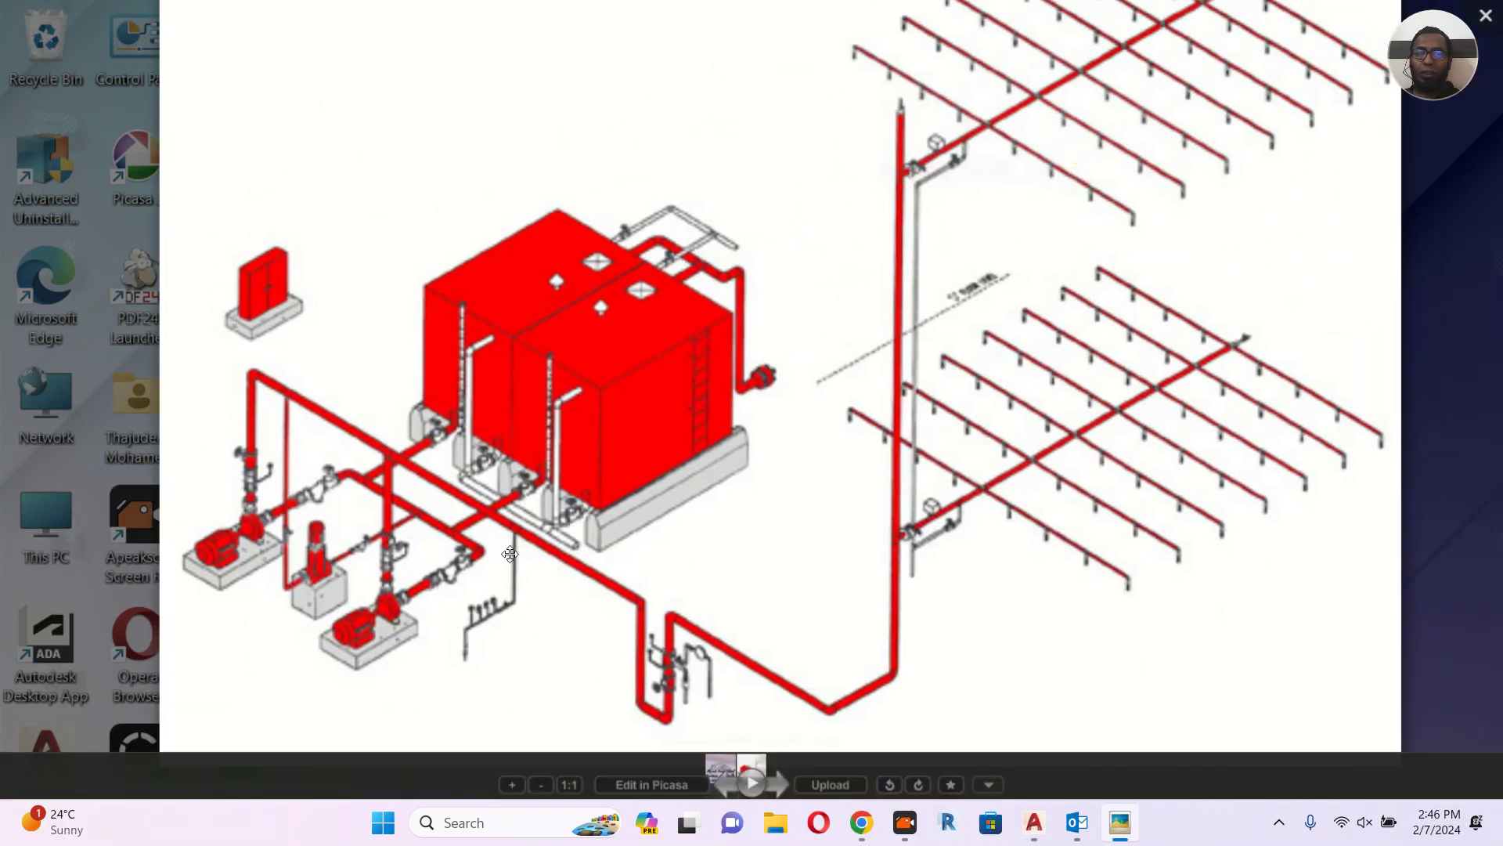
left_click_drag(520, 507, 587, 398)
scroll(511, 512, "up", 2)
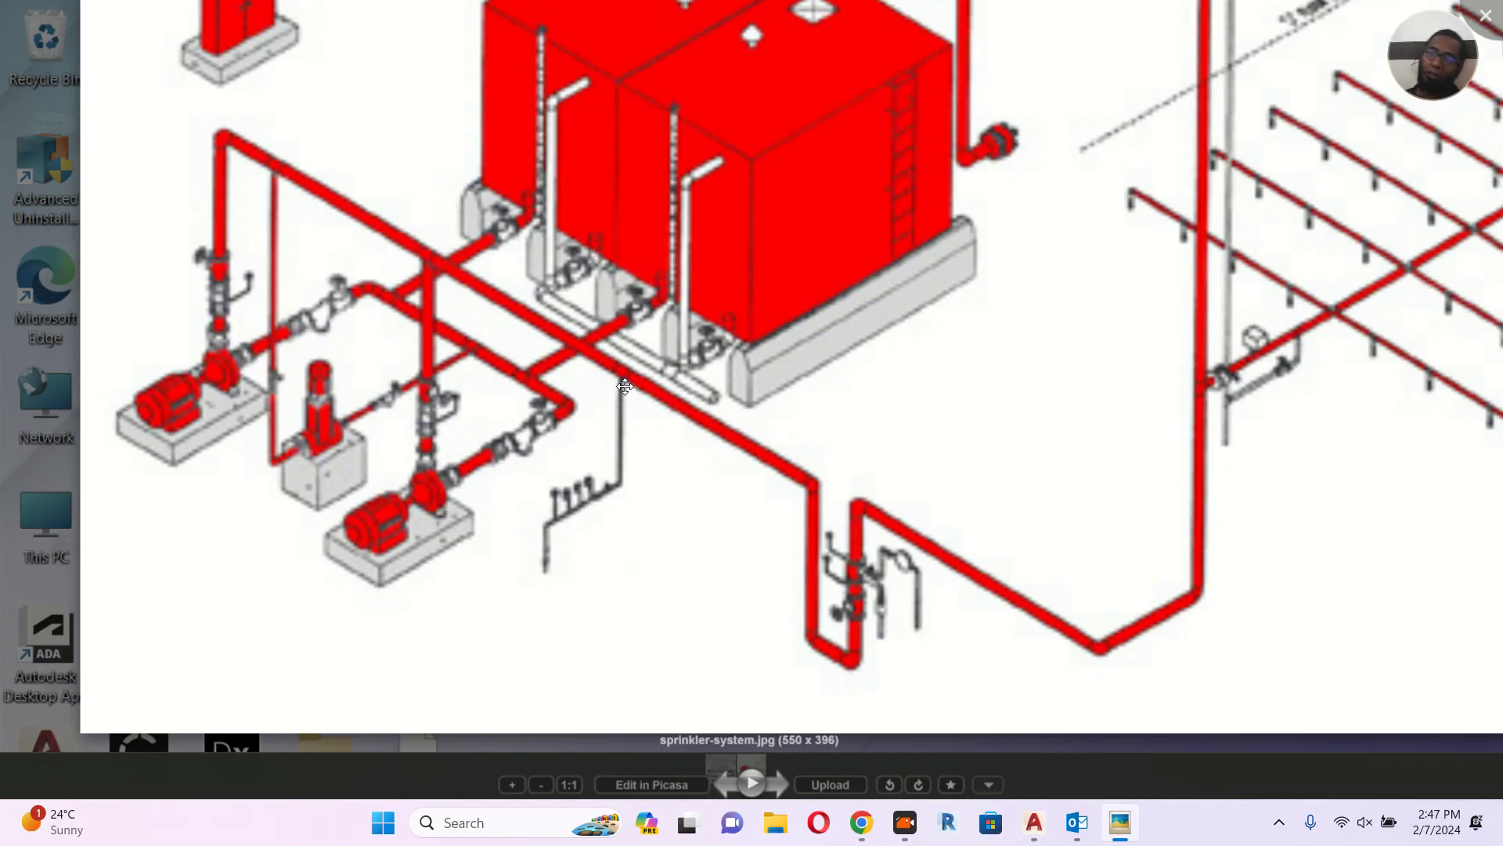
Close the enlarged diagram and switch back to the fire sprinkler system page in Chrome.
scroll(627, 383, "down", 4)
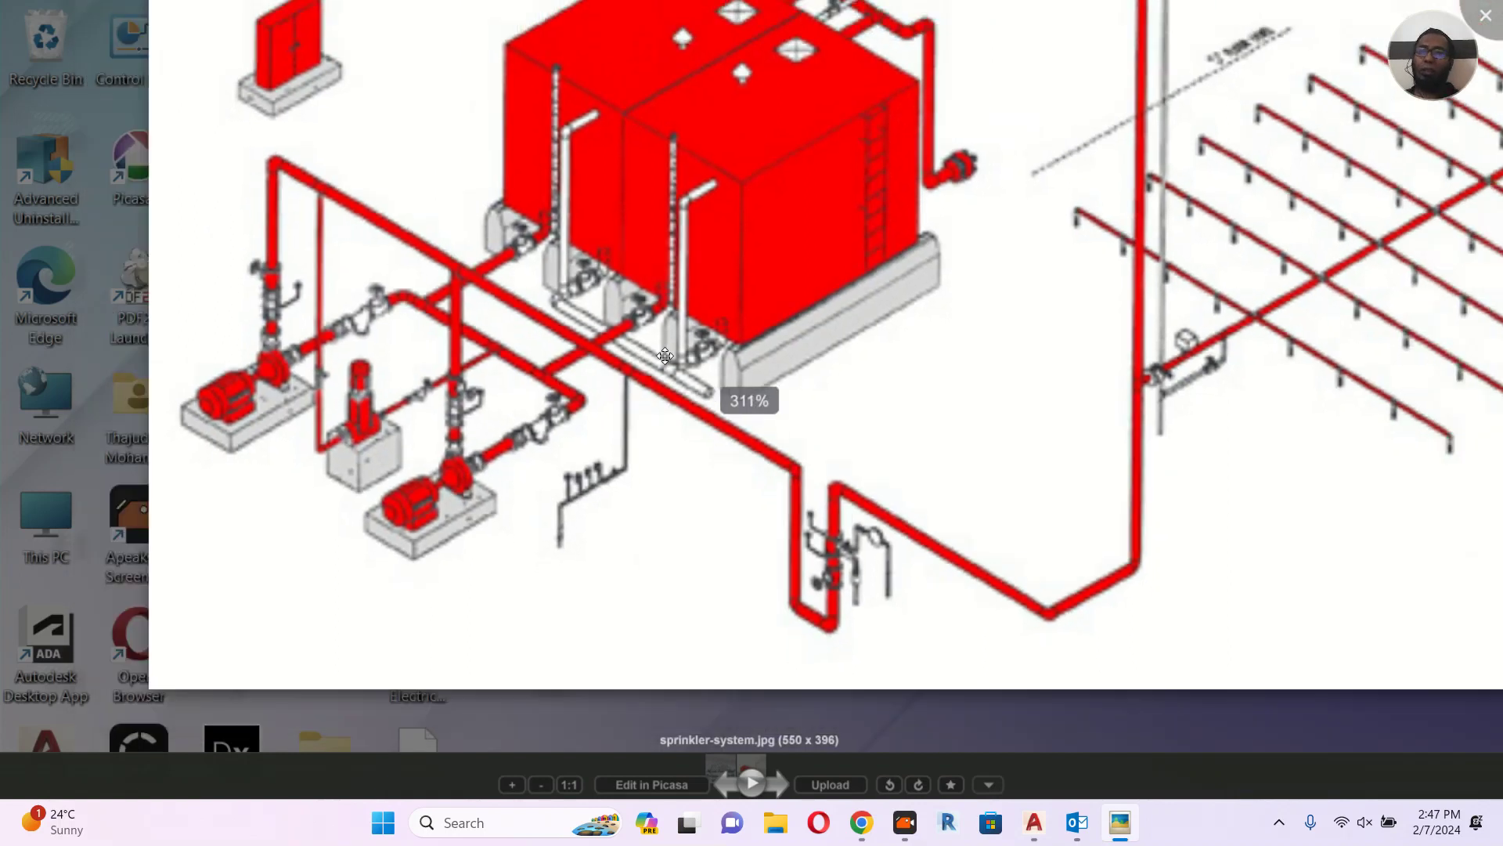
scroll(653, 274, "down", 3)
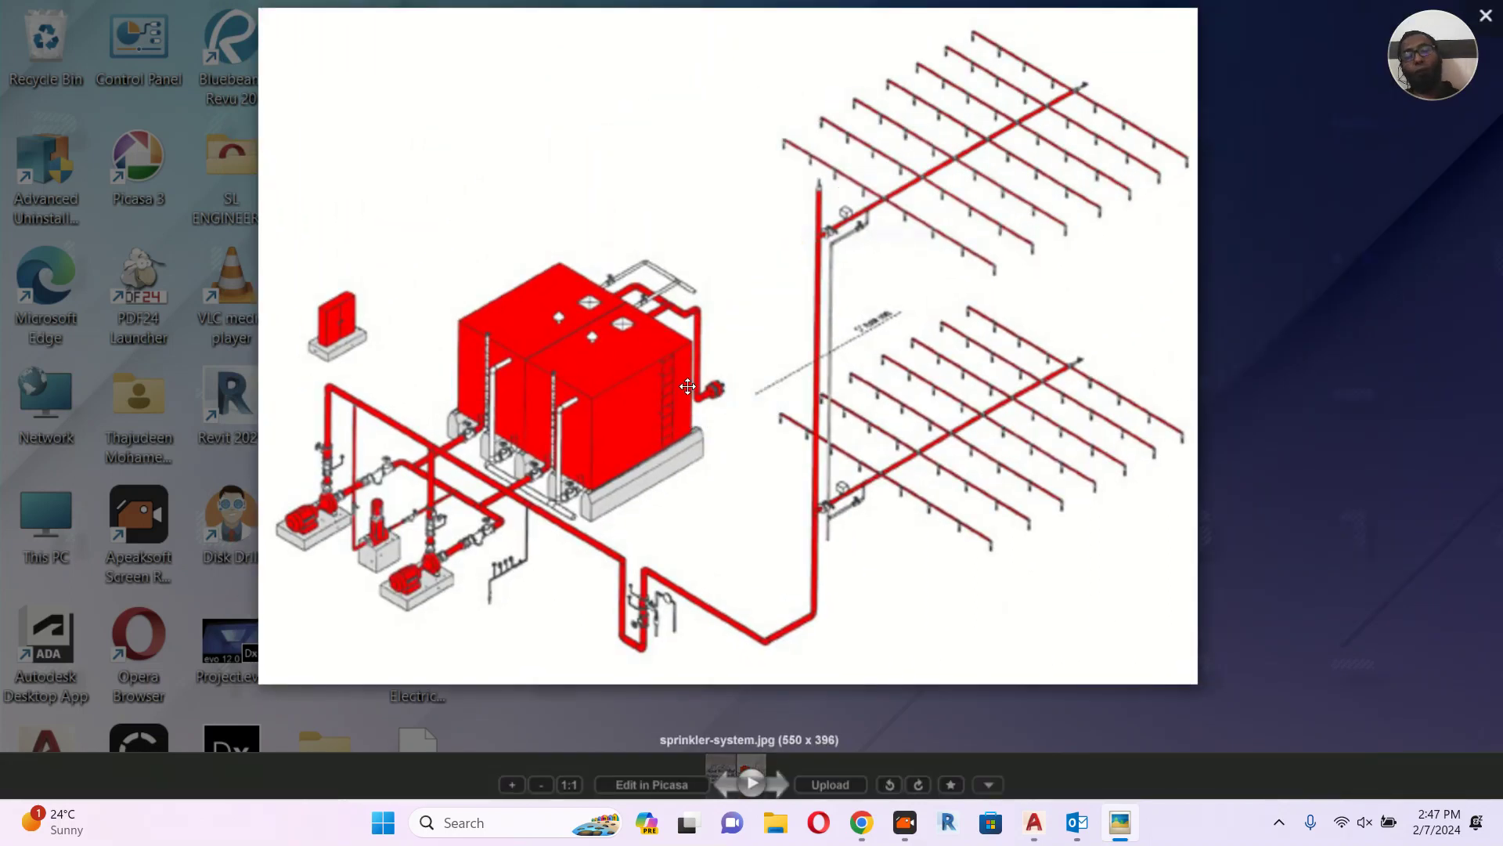
left_click(982, 741)
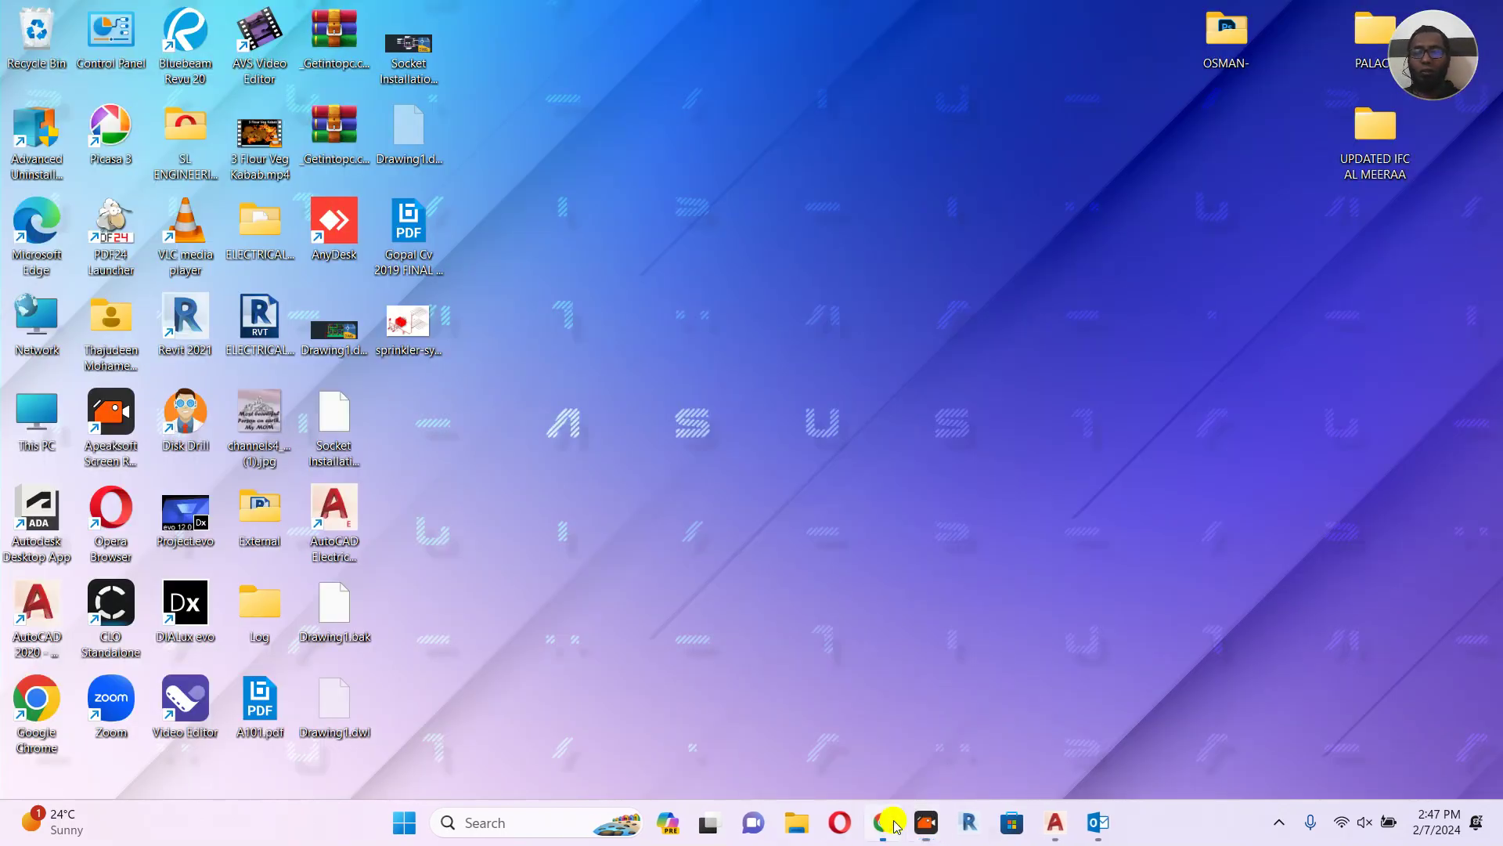
left_click(883, 822)
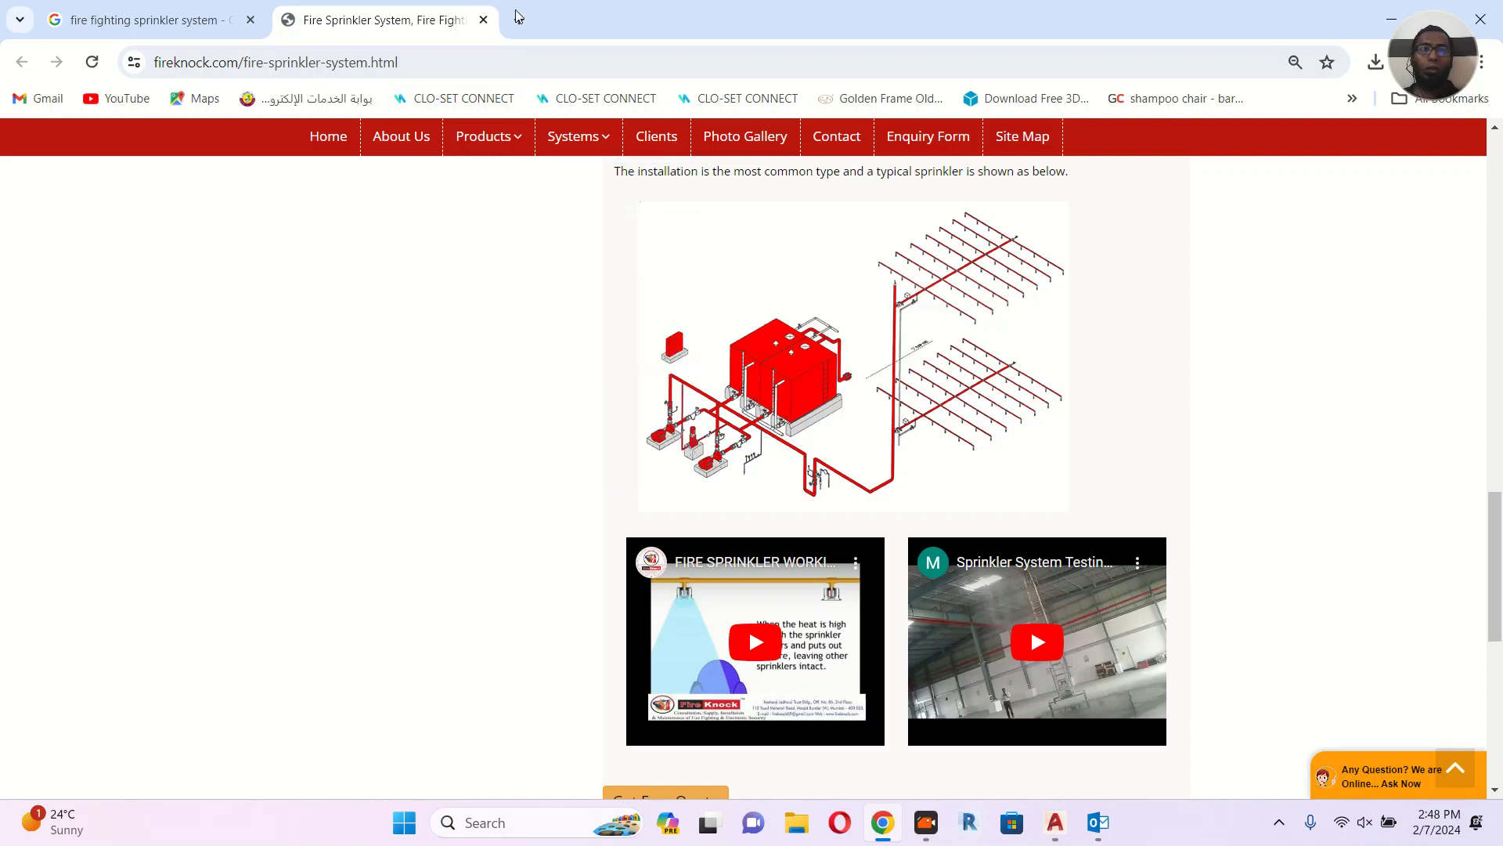
Close the fire sprinkler system page and look through the Google image results for "fire pump room valves".
left_click(481, 19)
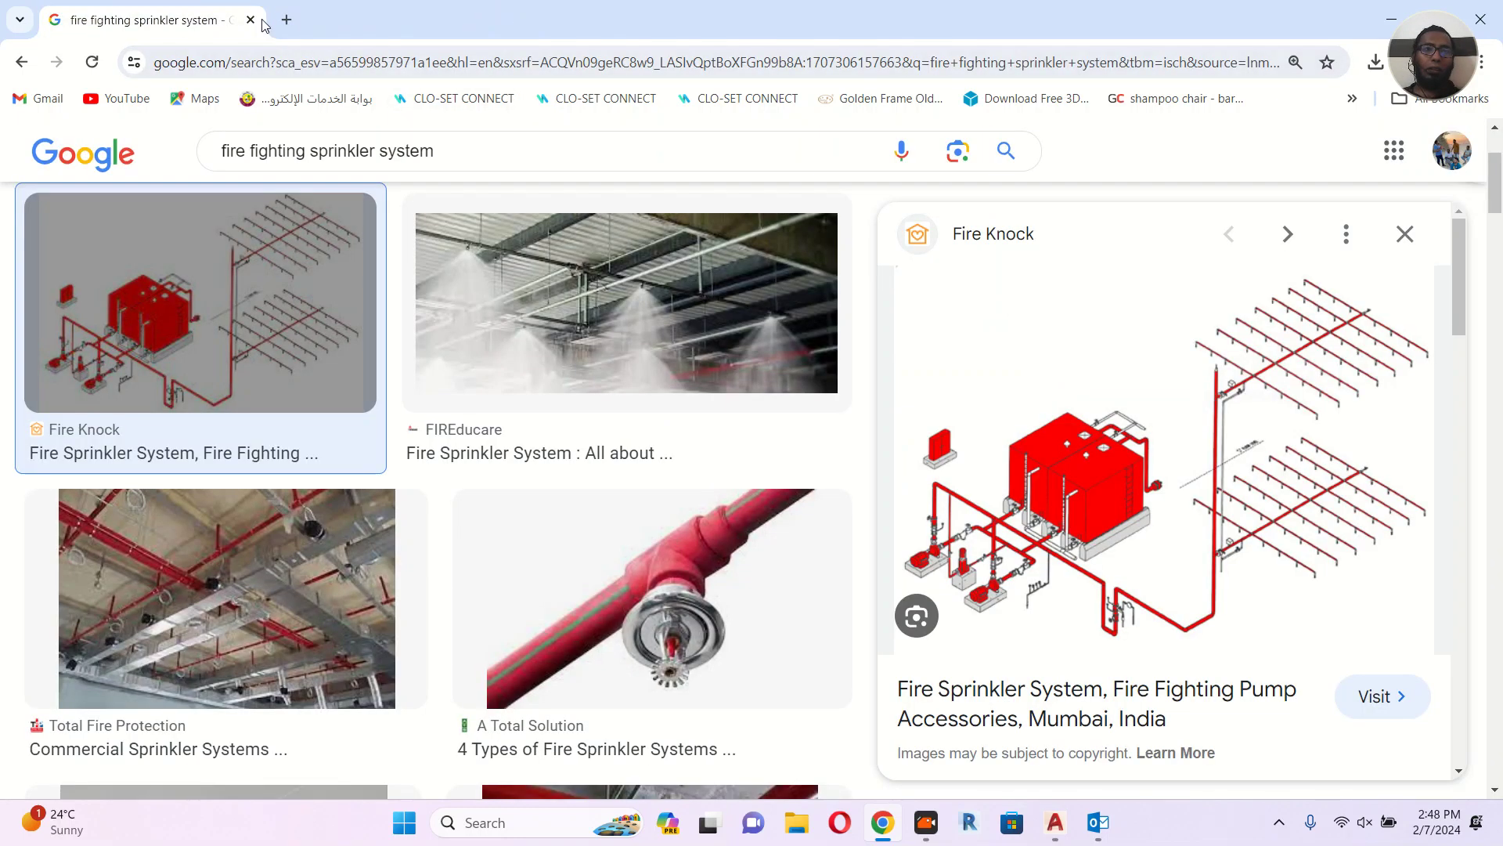
left_click_drag(436, 152, 187, 159)
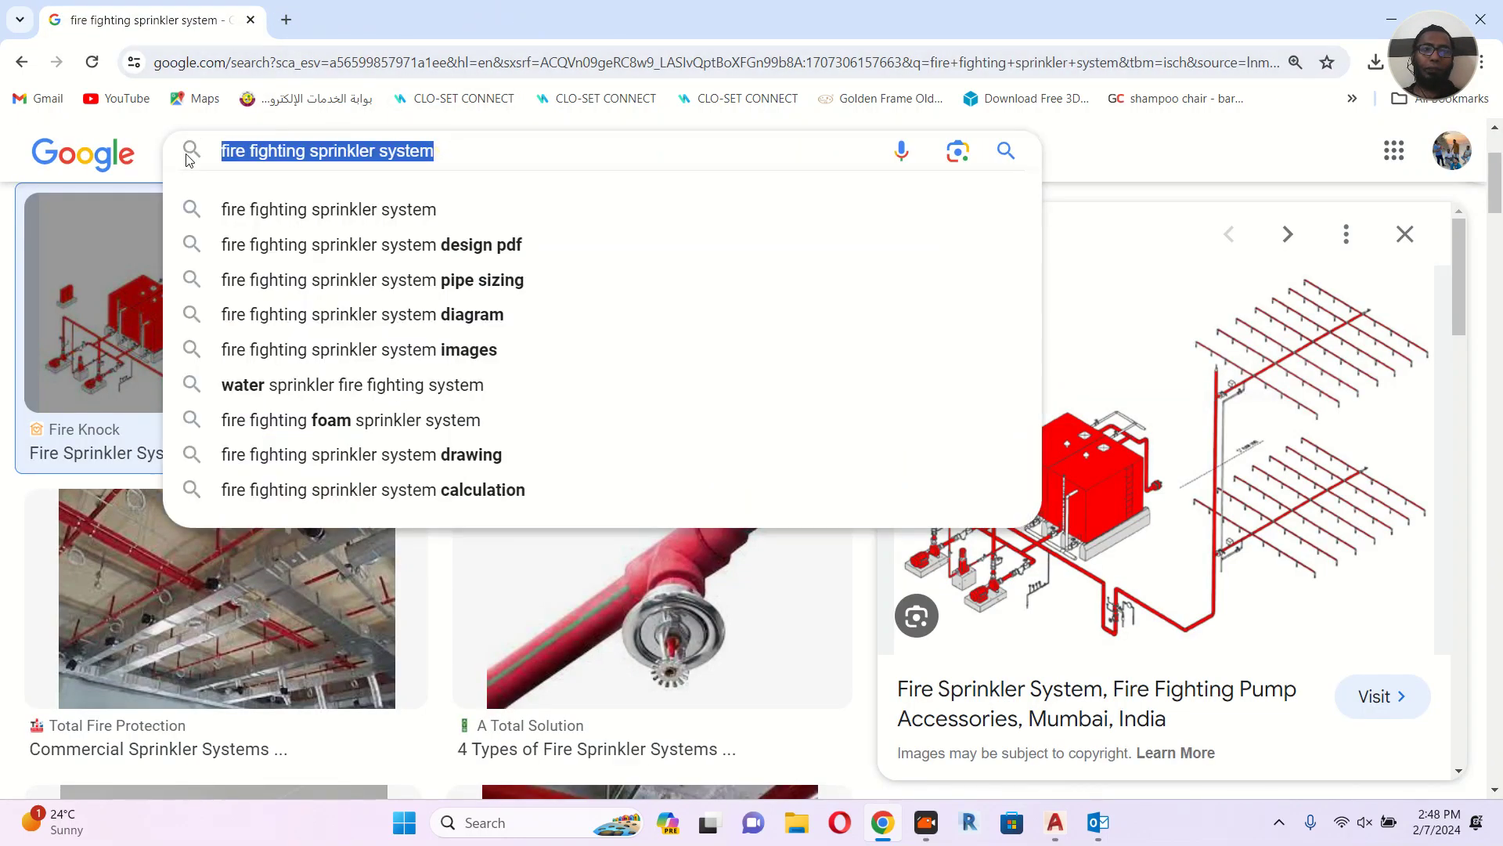
type("PUM")
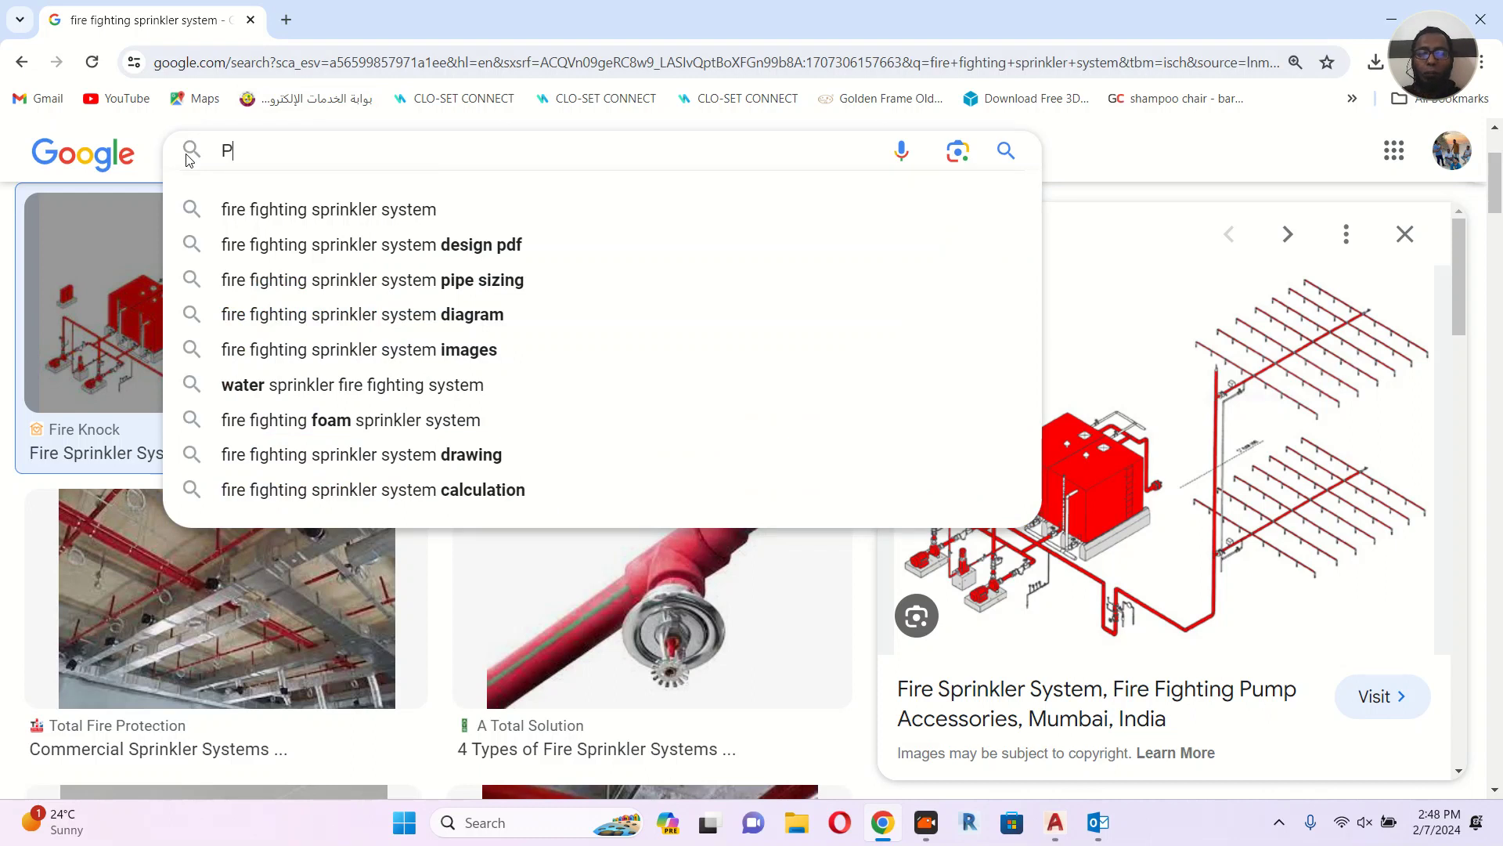
key("BackSpace")
key("BackSpace")
key("BackSpace")
type("FIRE PUM")
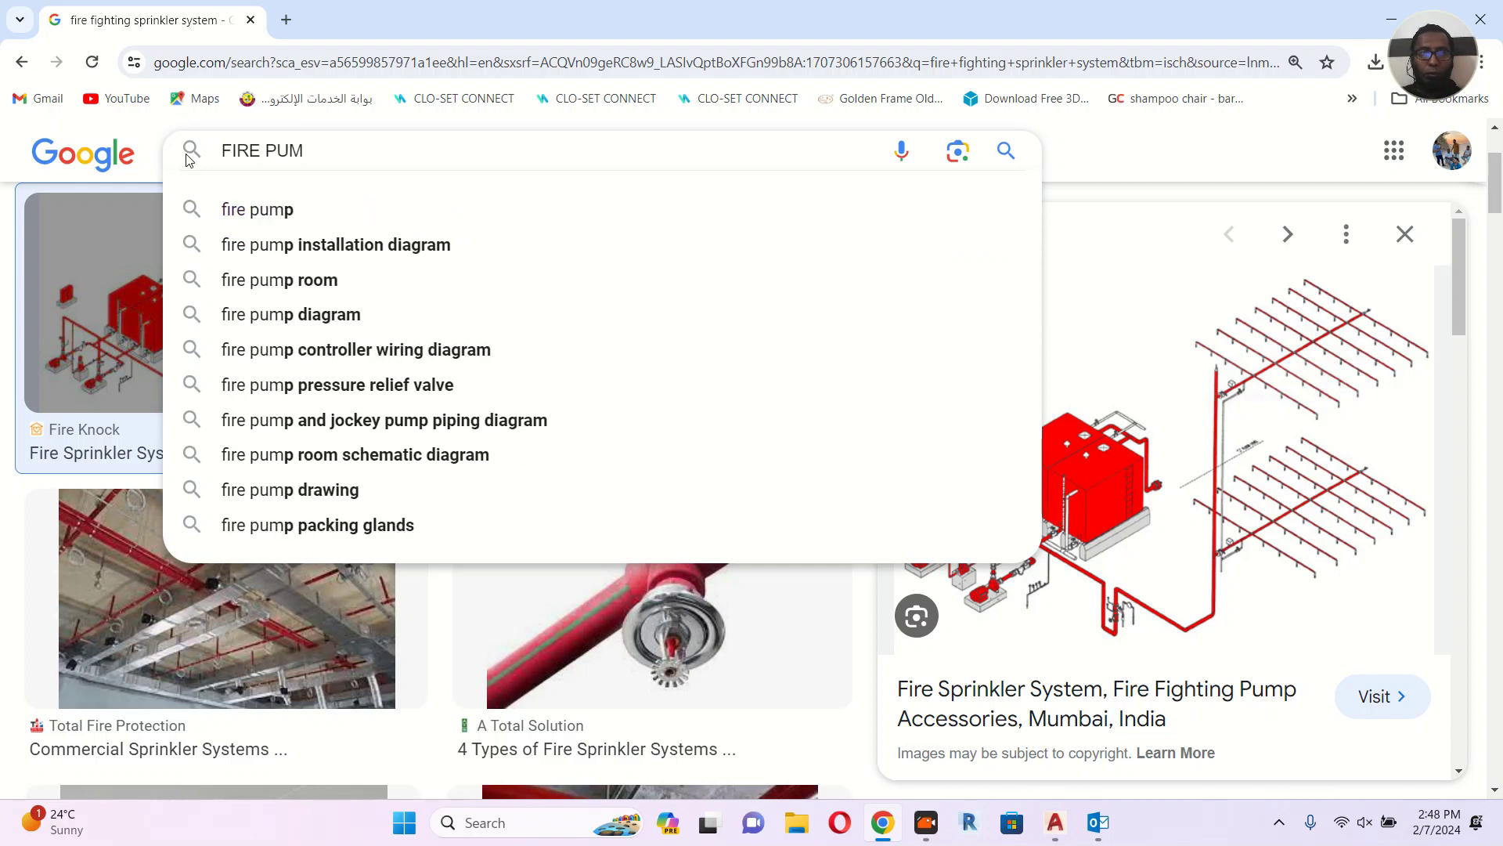
type("P ROO")
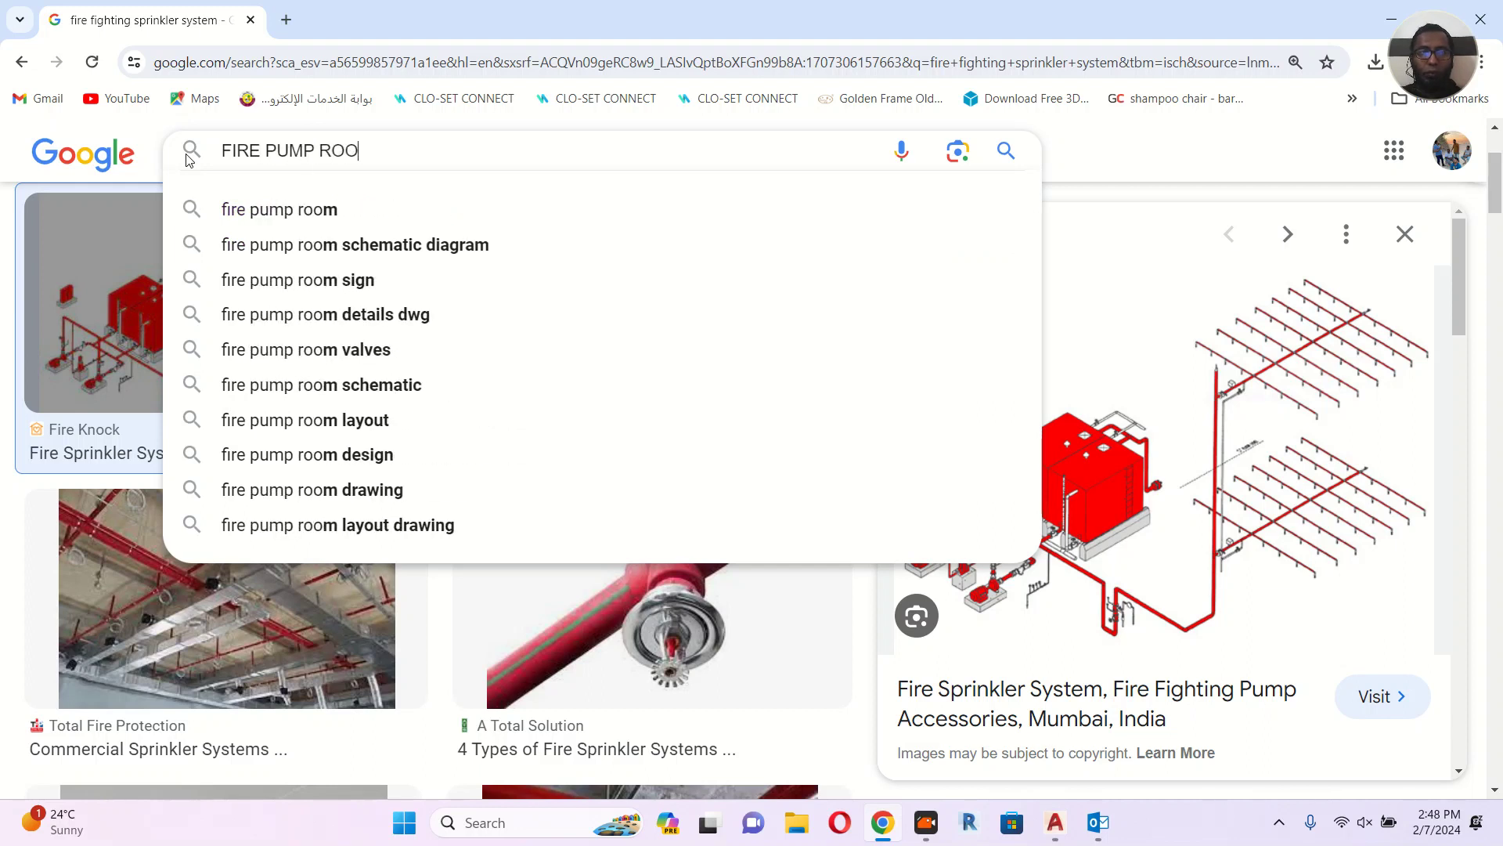
type("M VA")
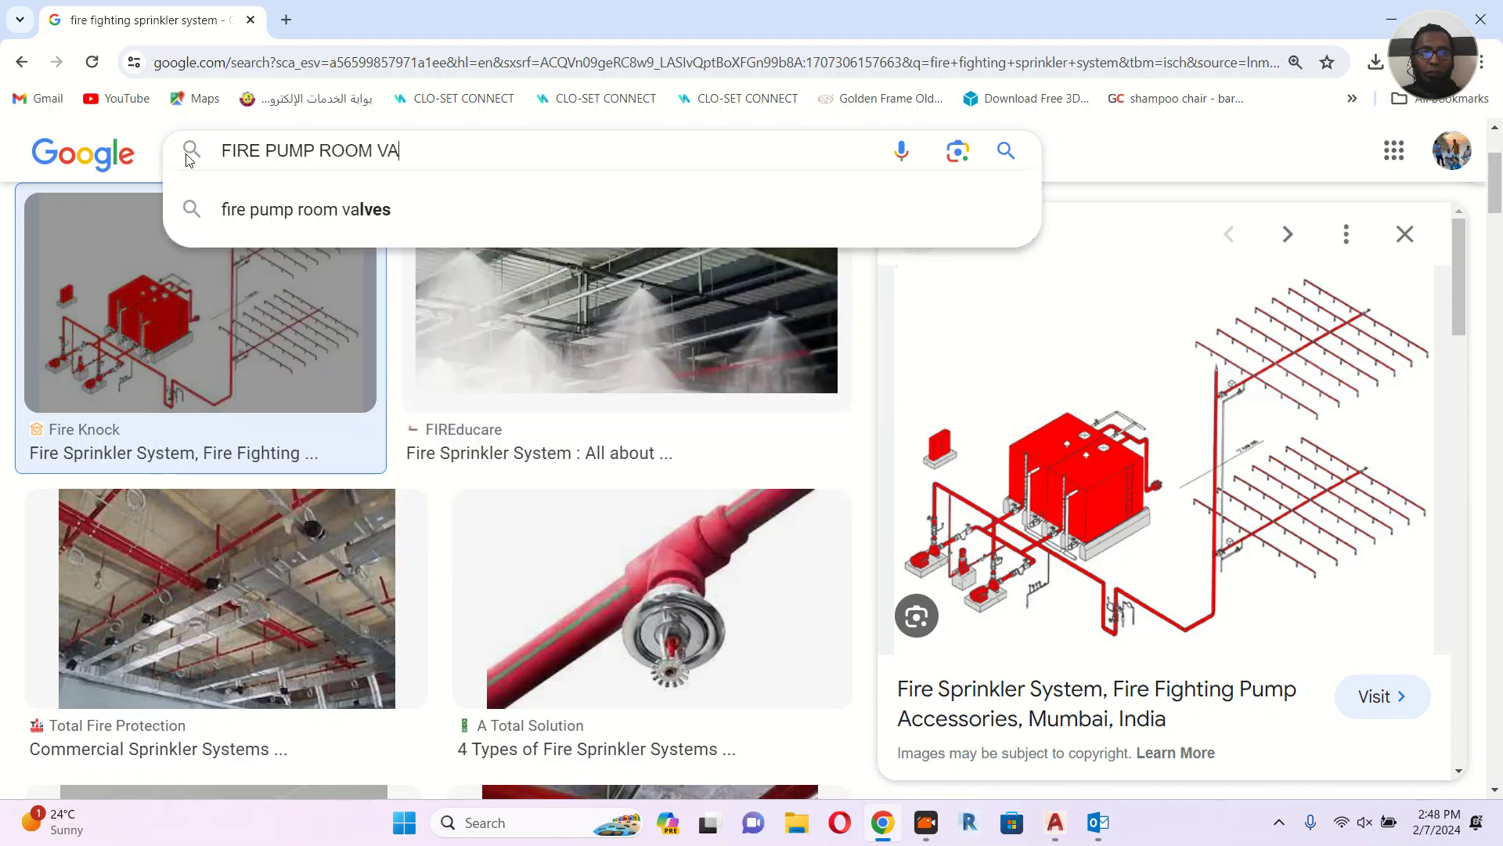
left_click(270, 210)
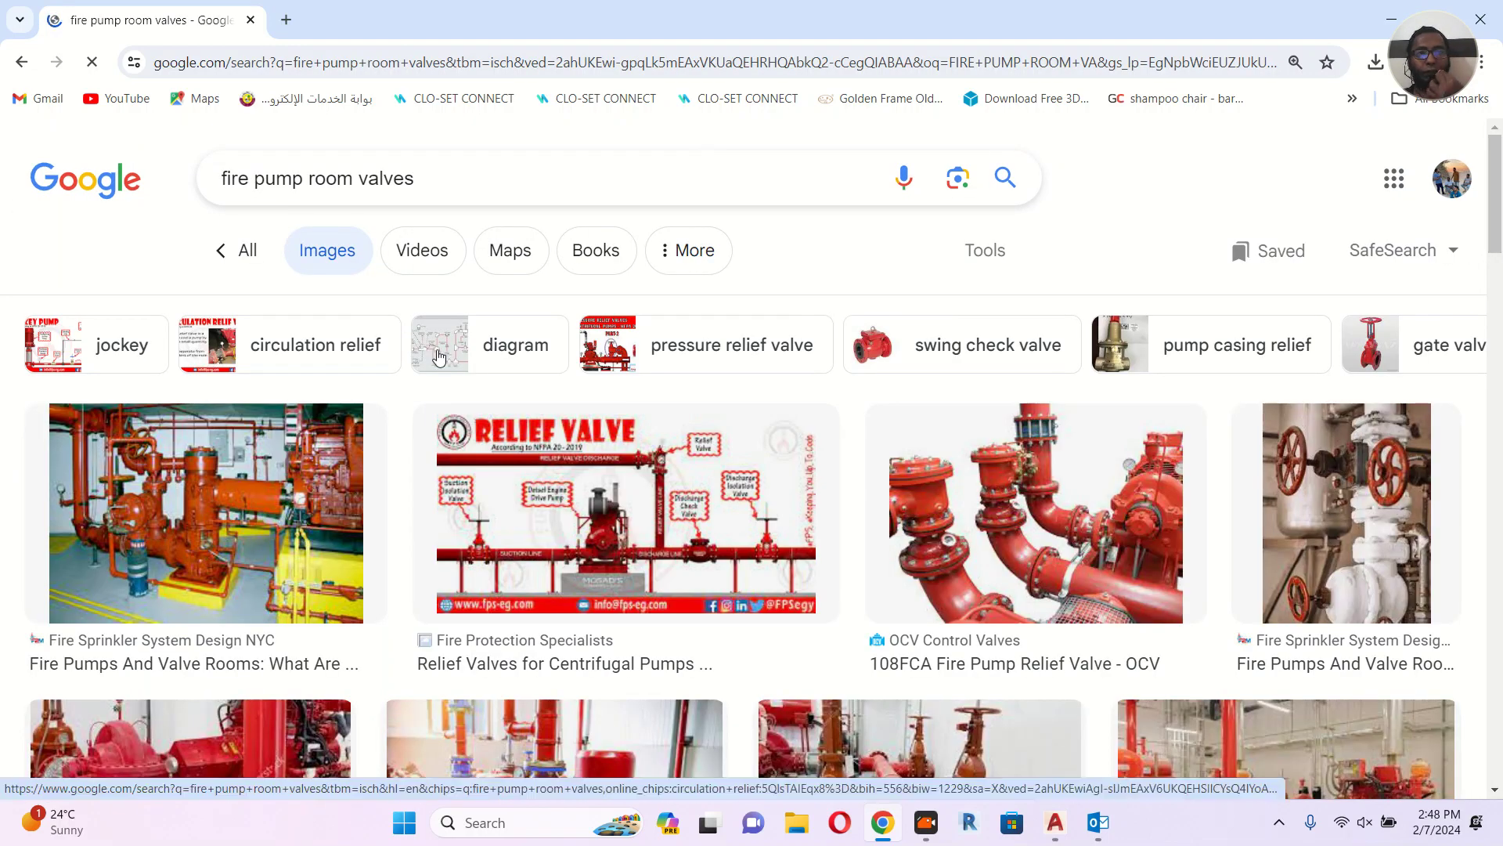
scroll(501, 338, "down", 3)
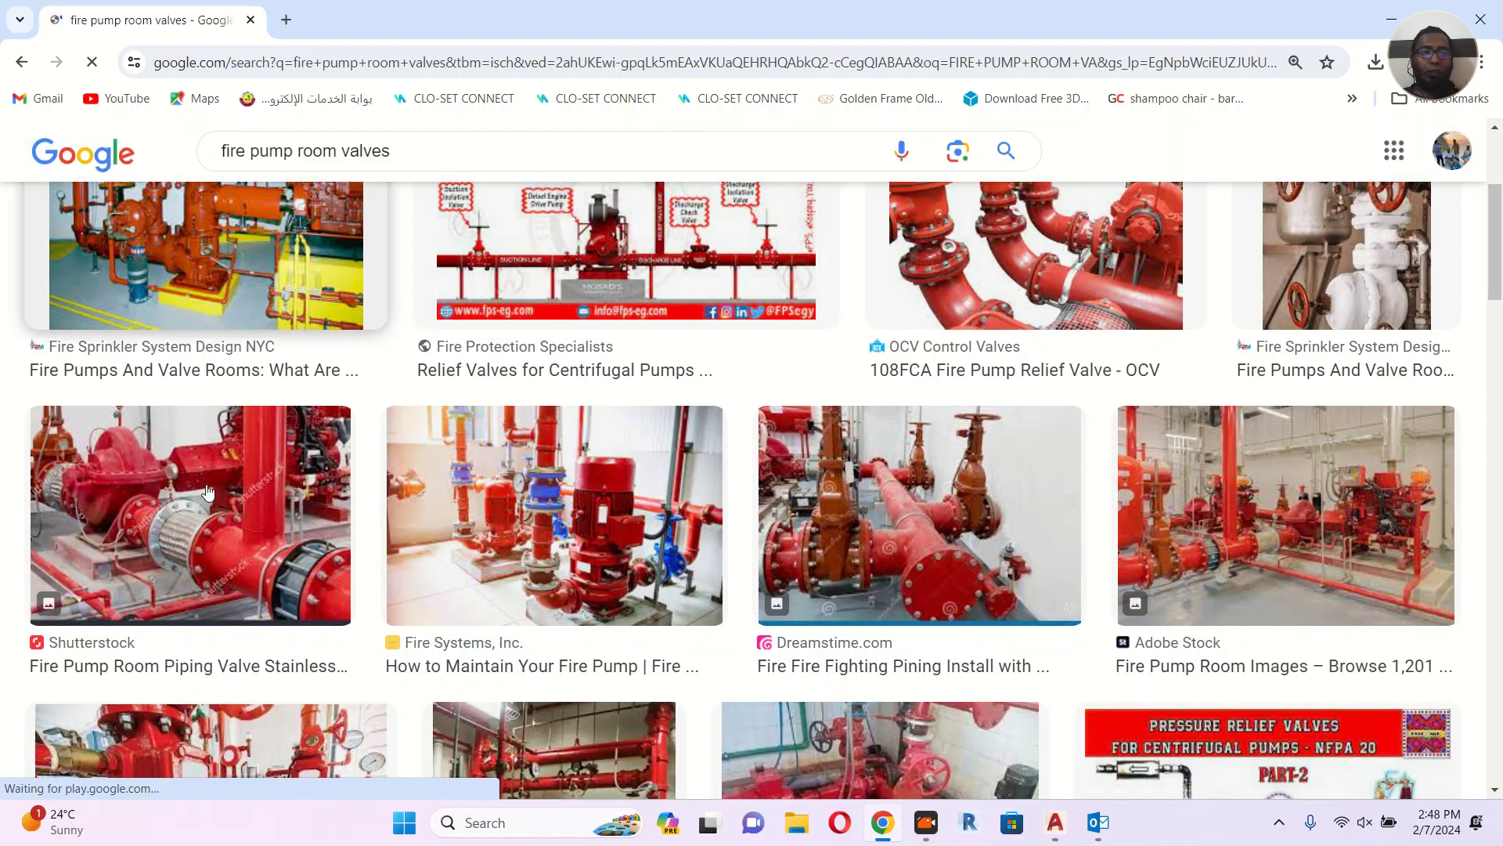
scroll(928, 430, "down", 4)
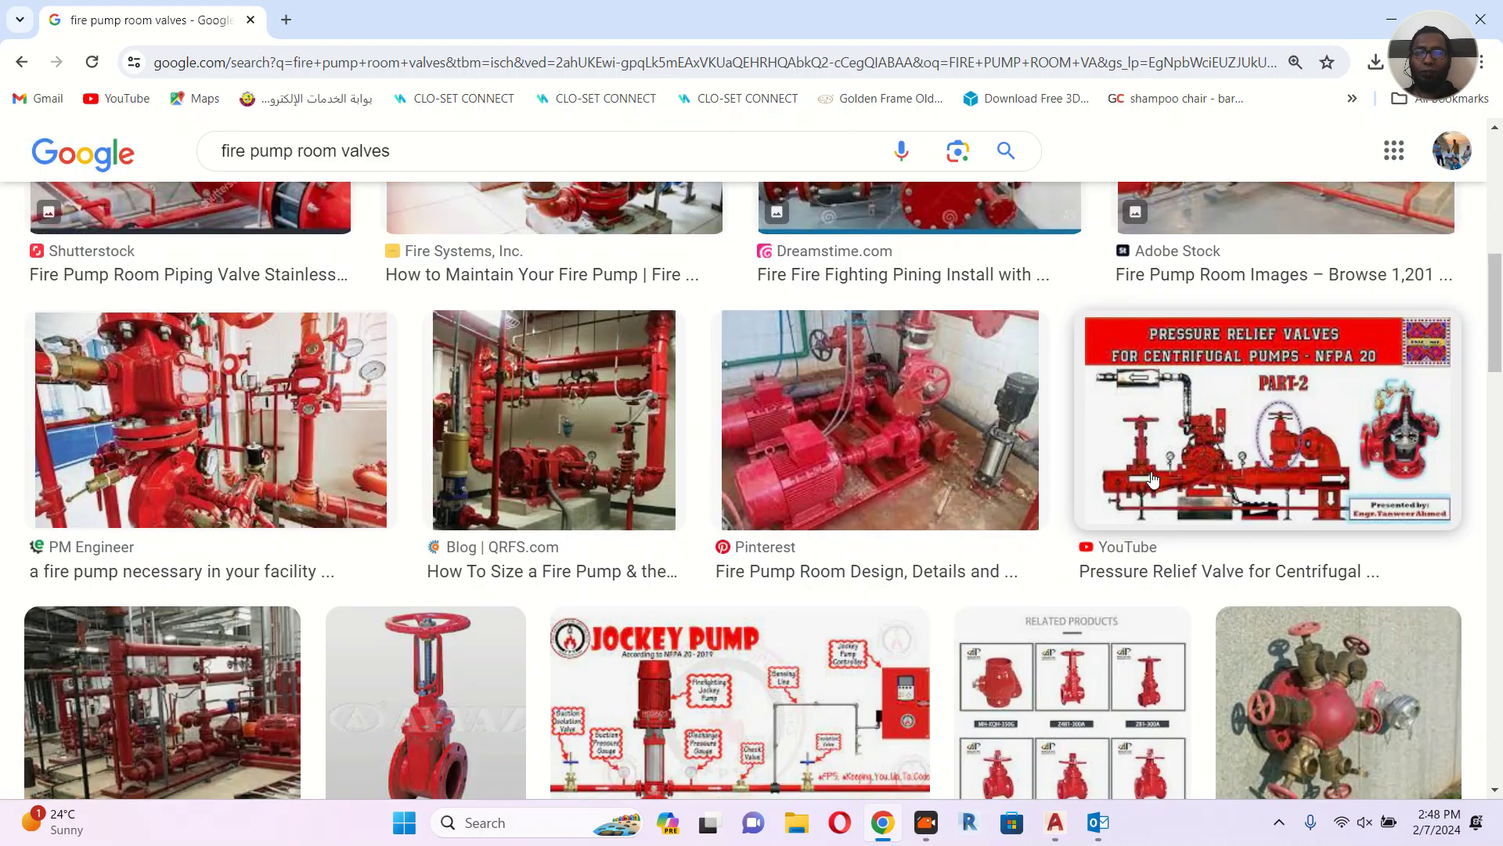
scroll(234, 438, "down", 2)
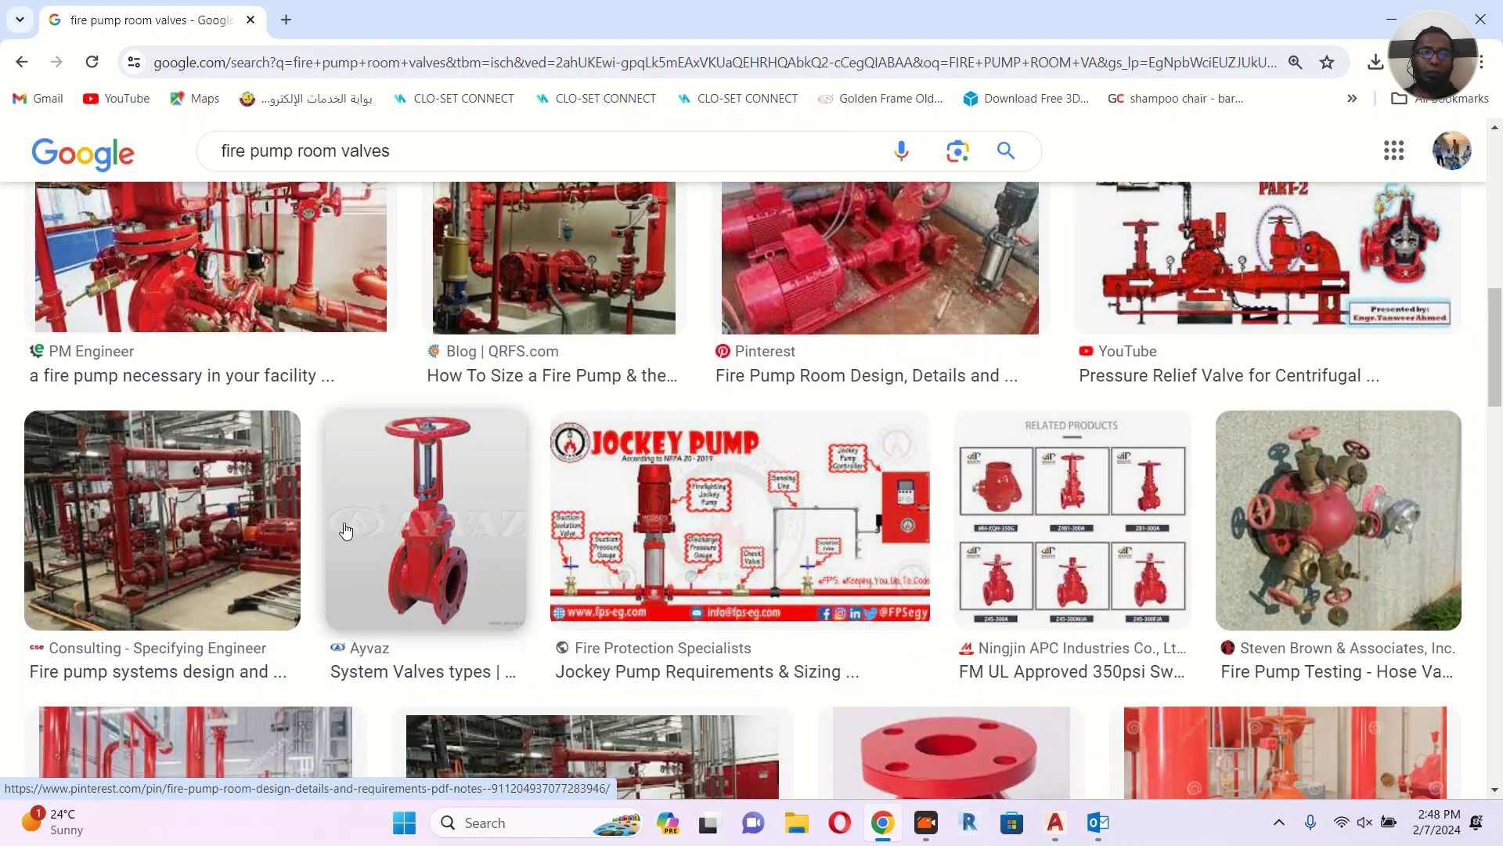
scroll(438, 509, "up", 10)
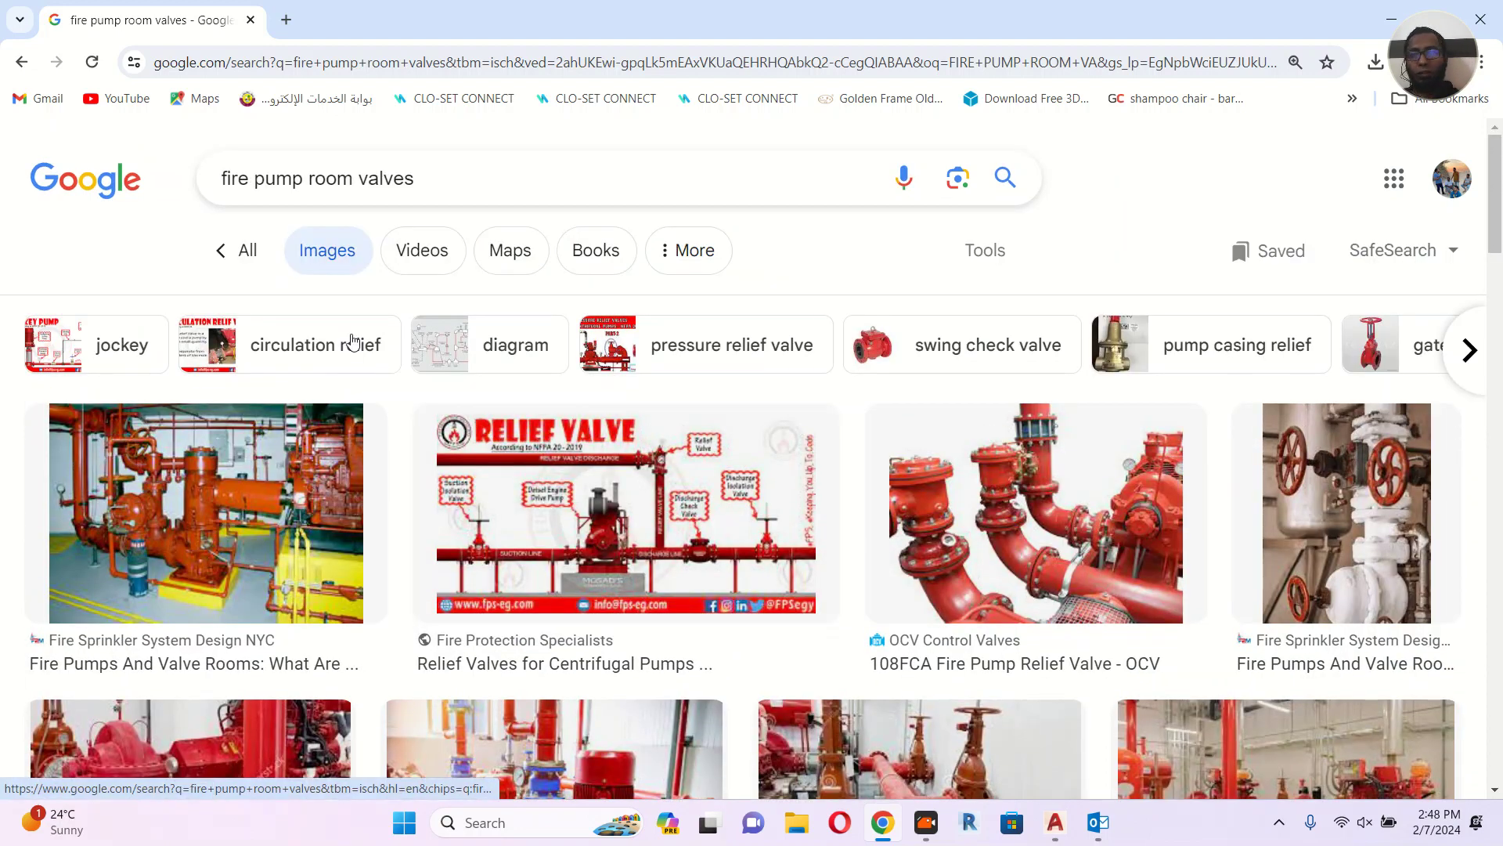
Search Google Images for "GATE VALVE WITH FIRE ALARM CONNECTION".
left_click_drag(454, 177, 219, 155)
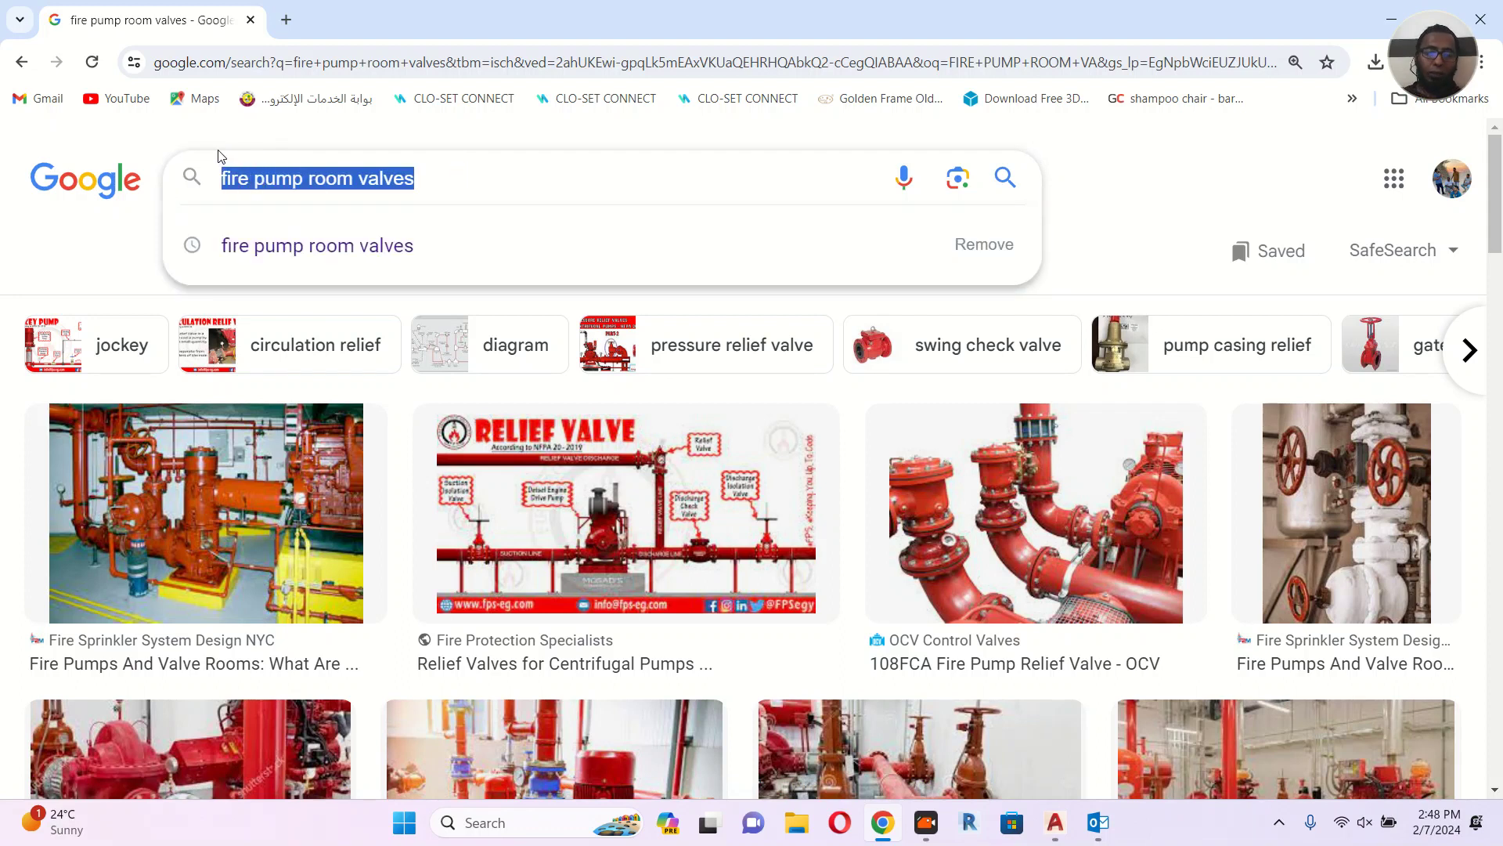
type("GATE VA")
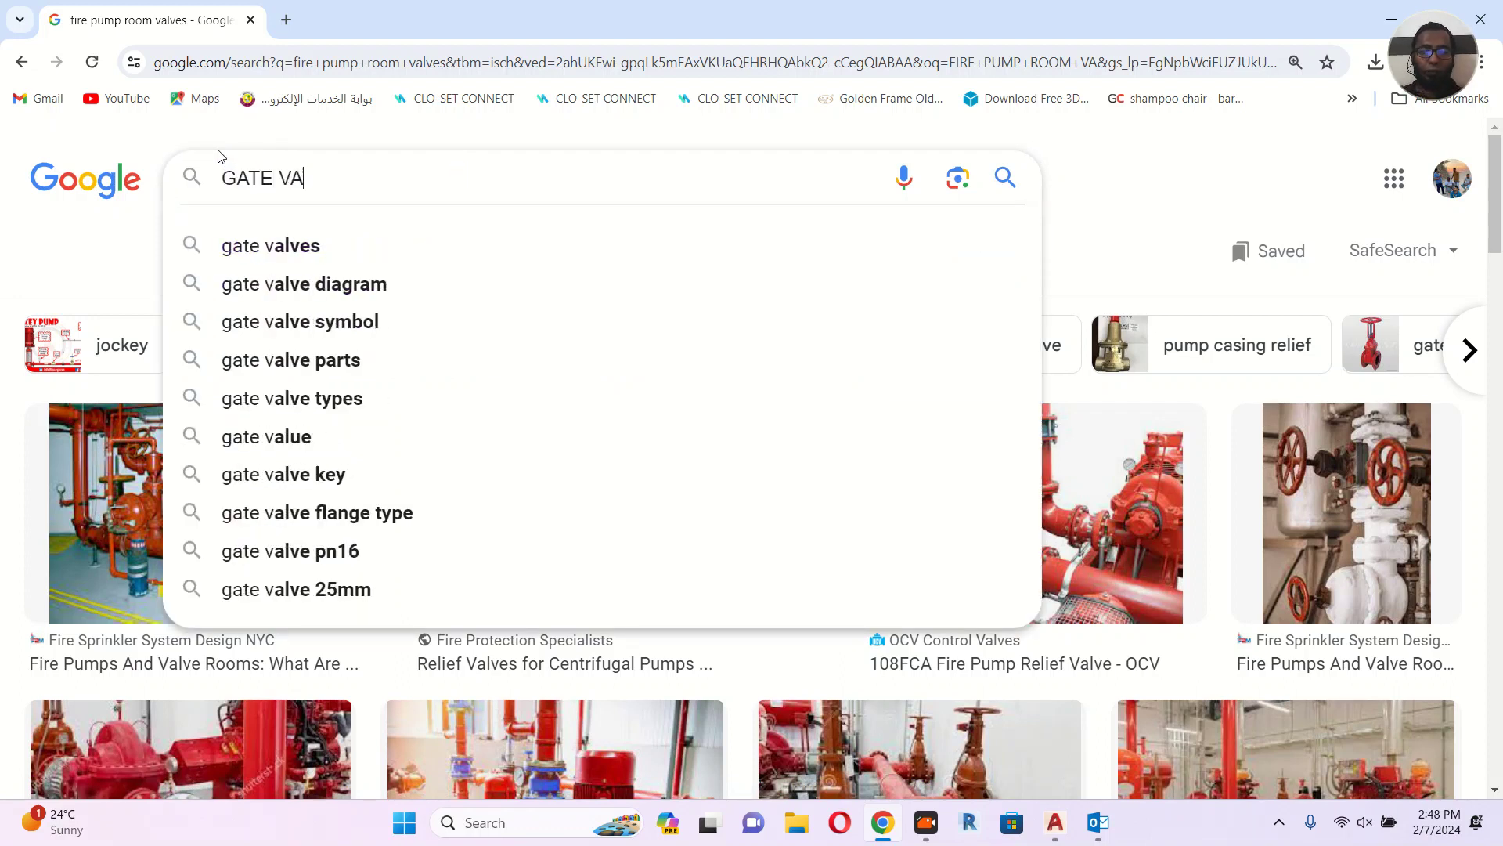
type("LVE WI")
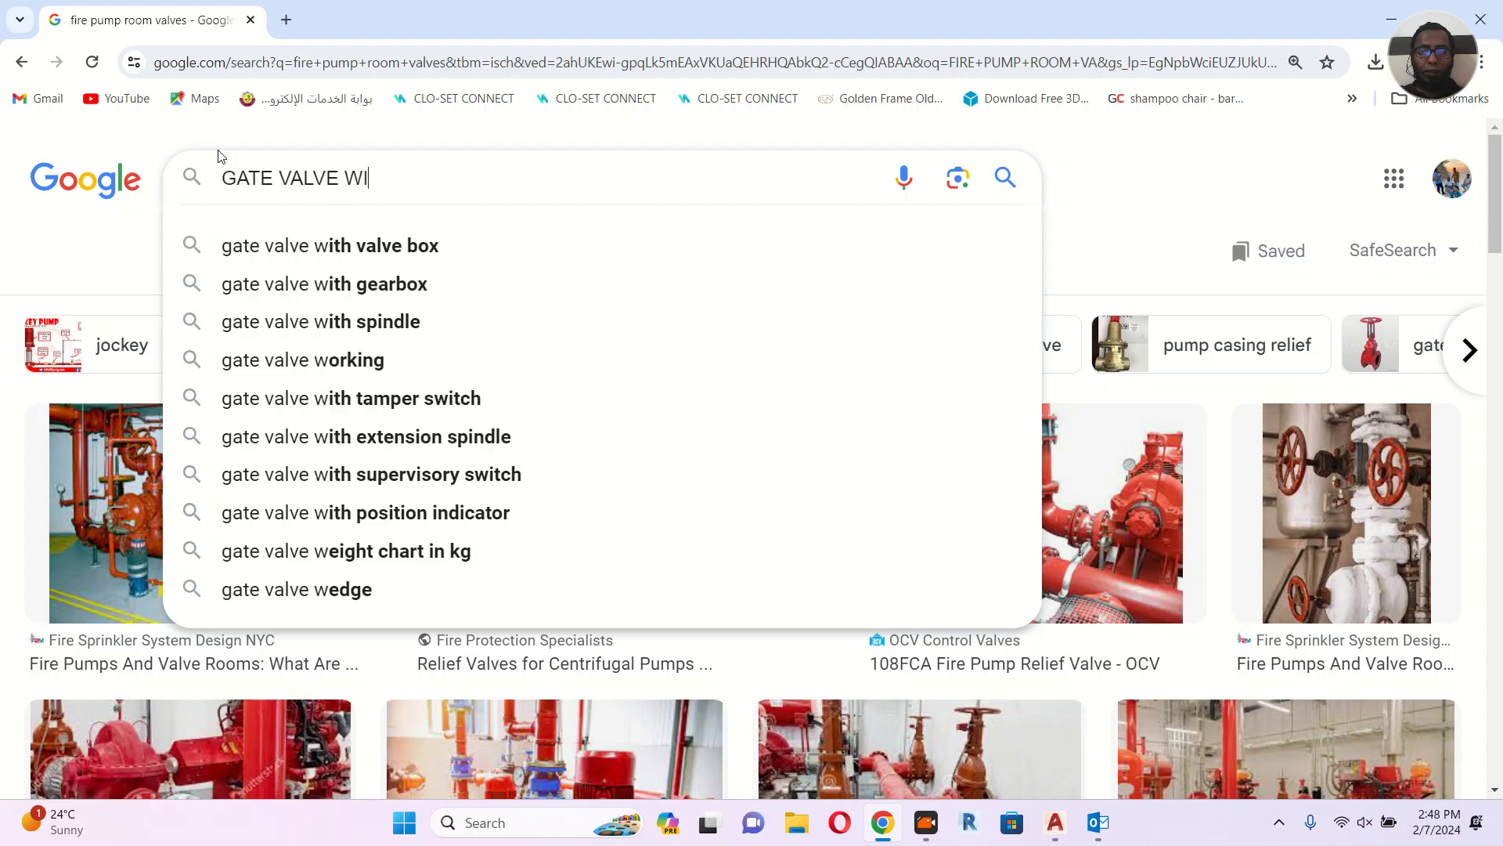
type("TH FI")
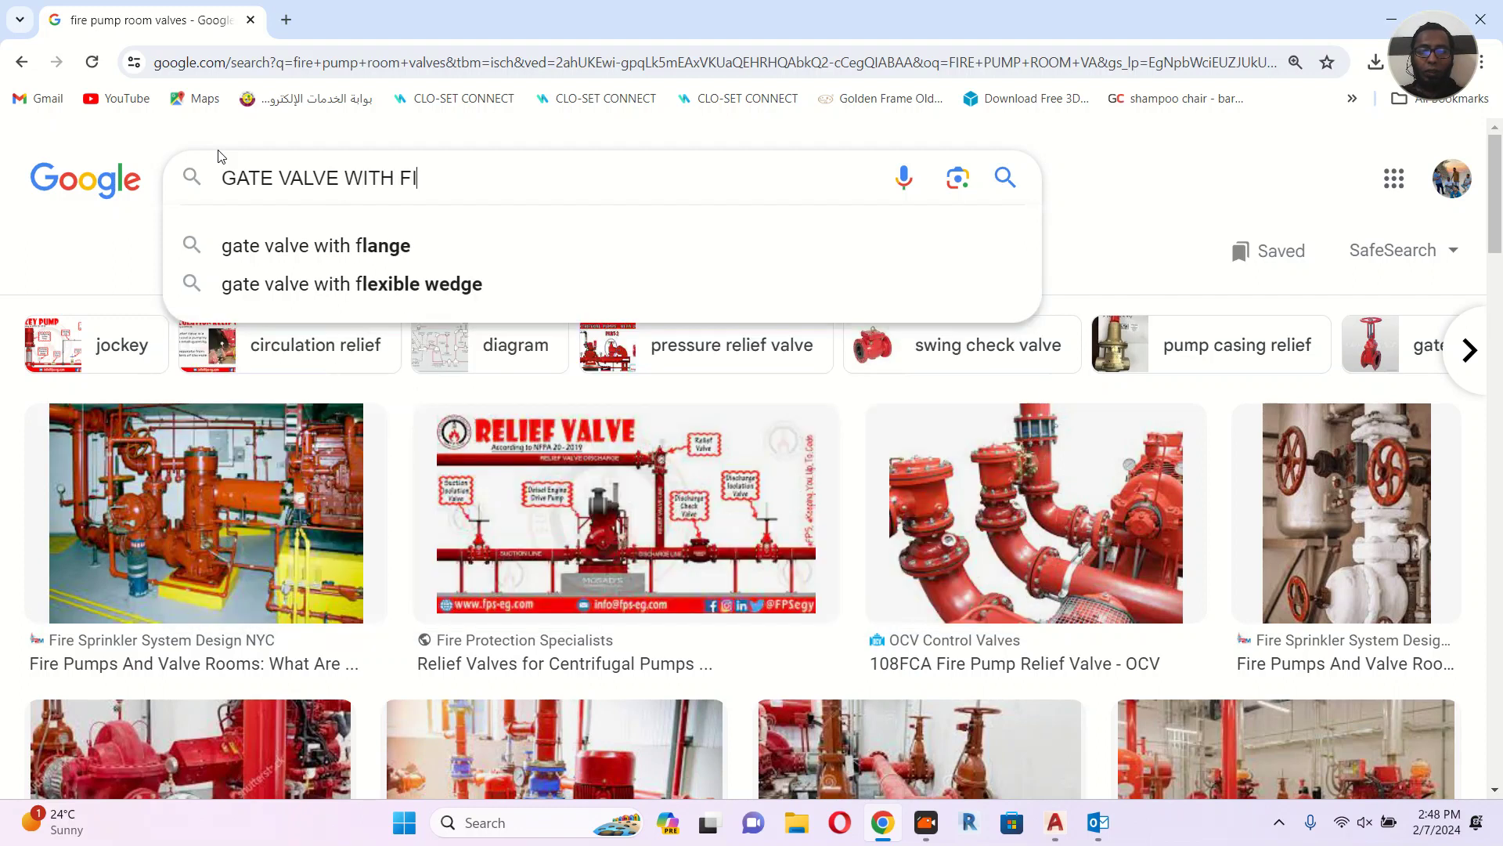
type("RE ALRM")
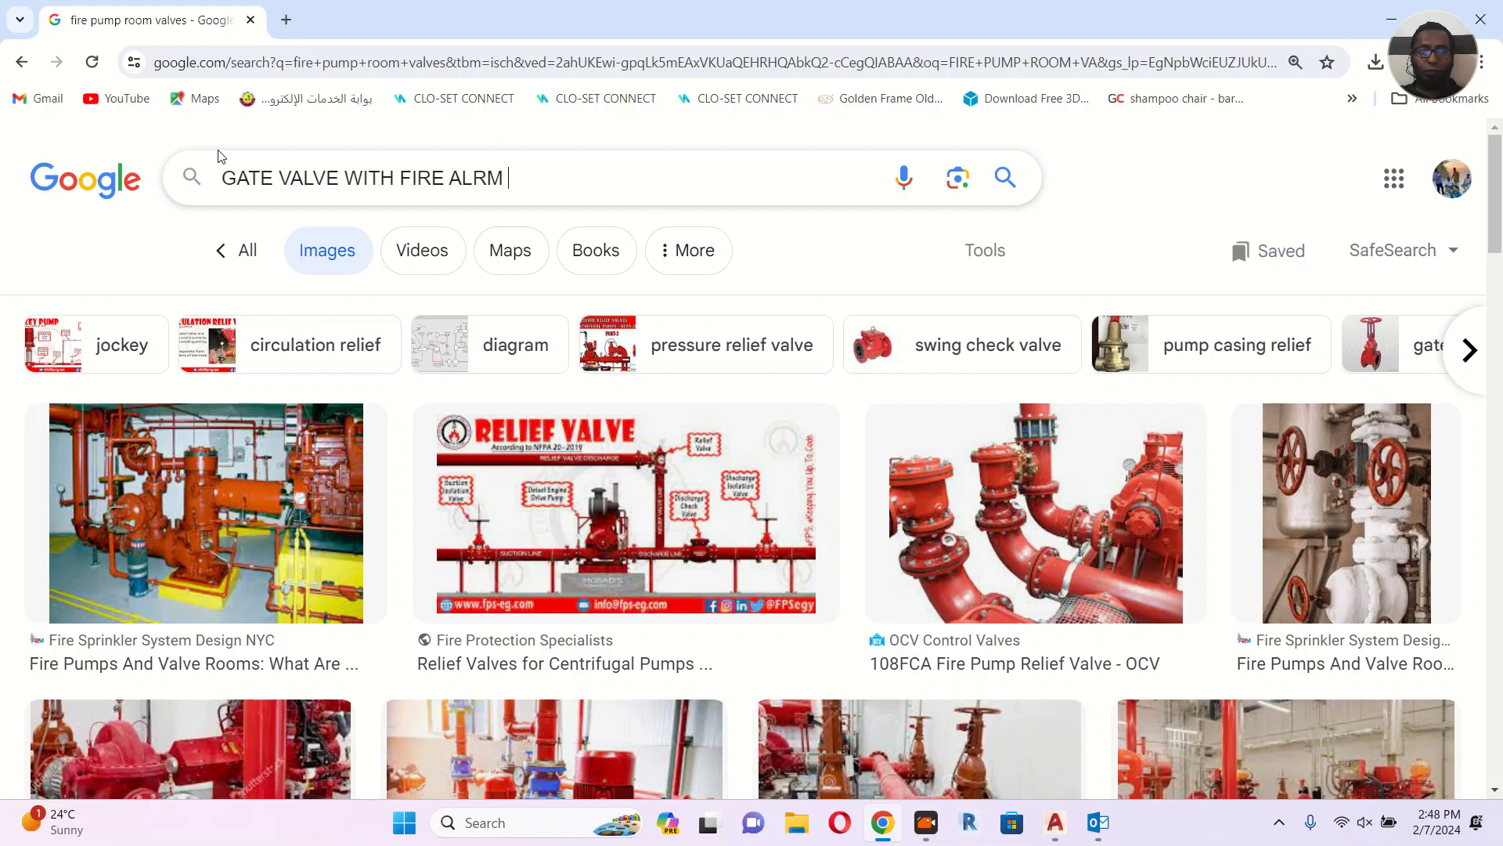
type(" CONNECTION")
key("Return")
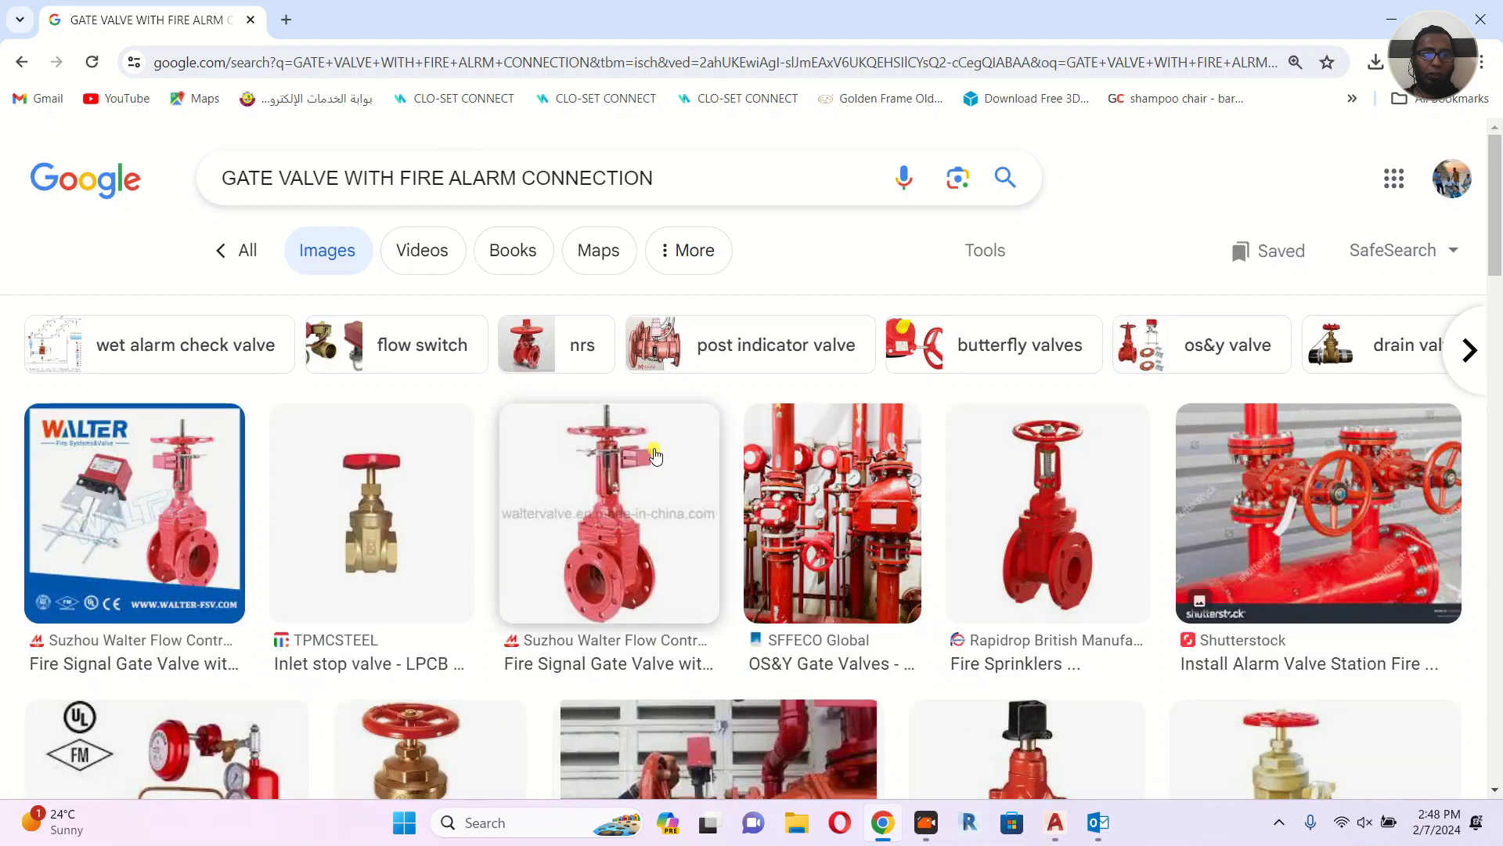
Preview the third gate valve result, with the Potter alarm switch, and look through its related images.
left_click(664, 552)
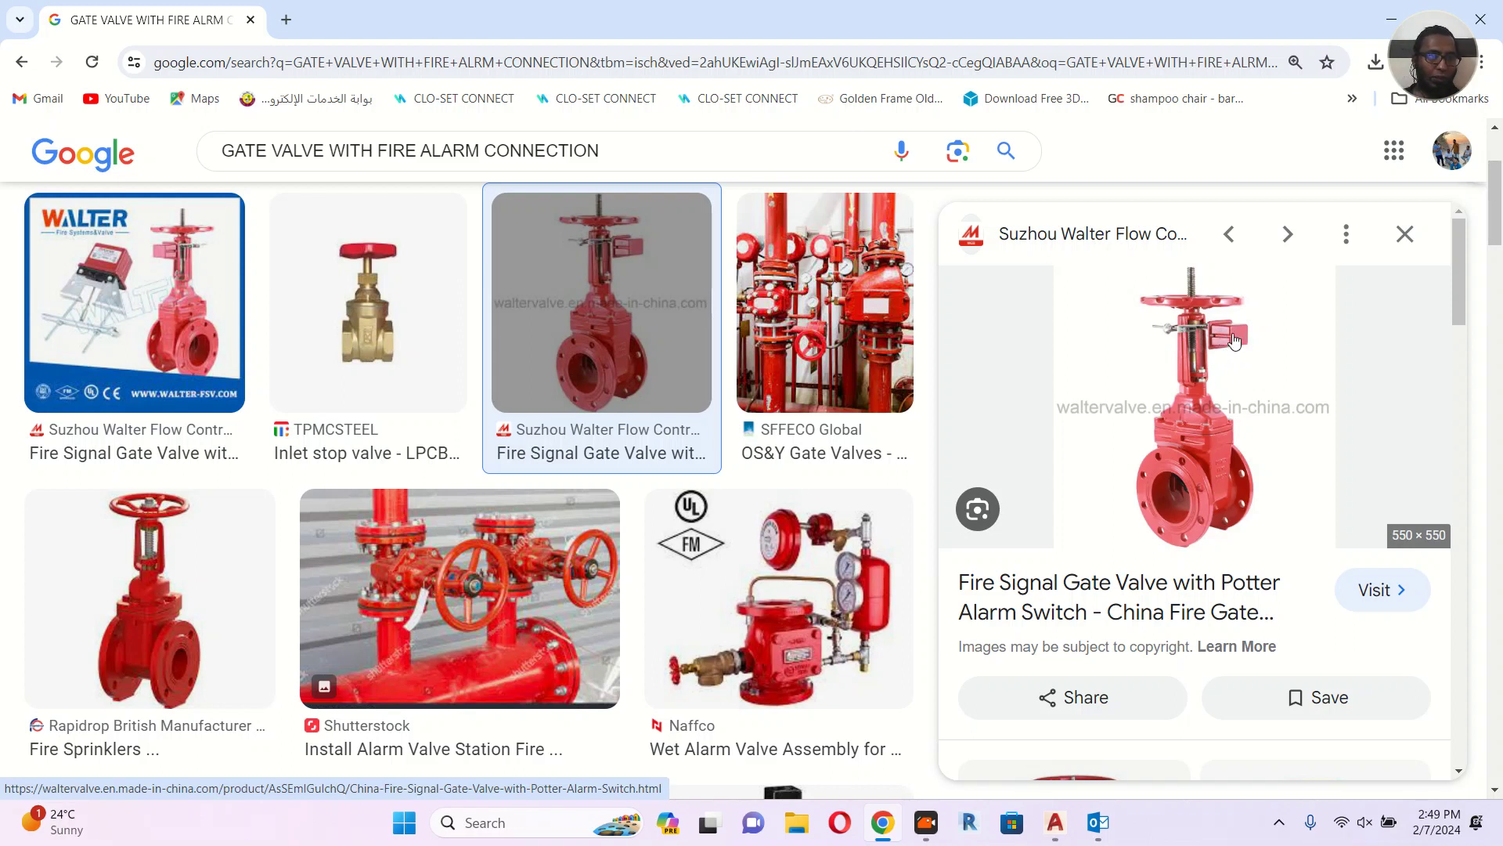
scroll(1235, 342, "down", 8)
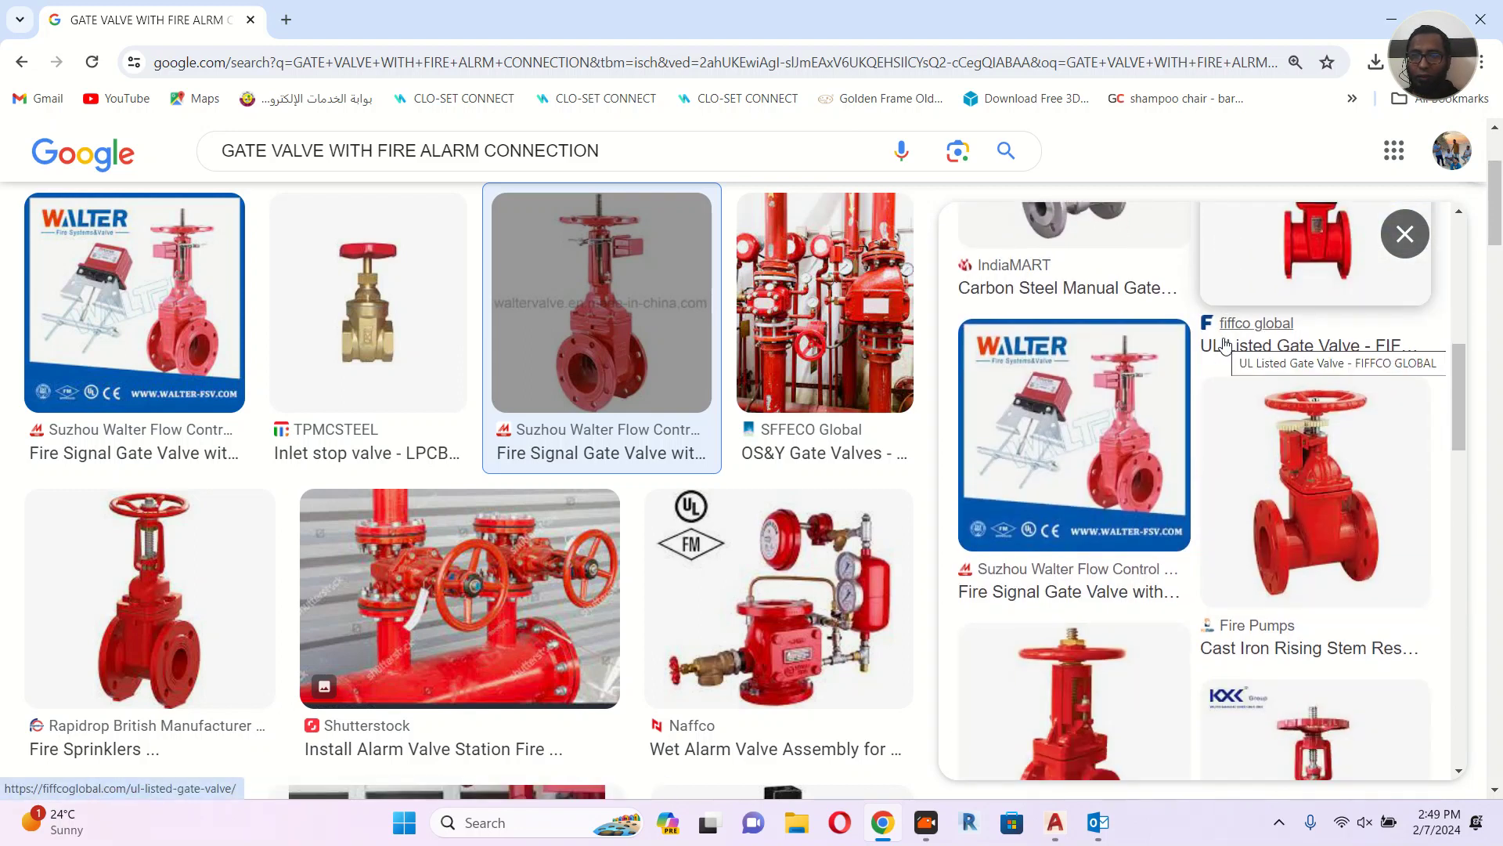
scroll(1225, 344, "up", 2)
scroll(407, 160, "up", 3)
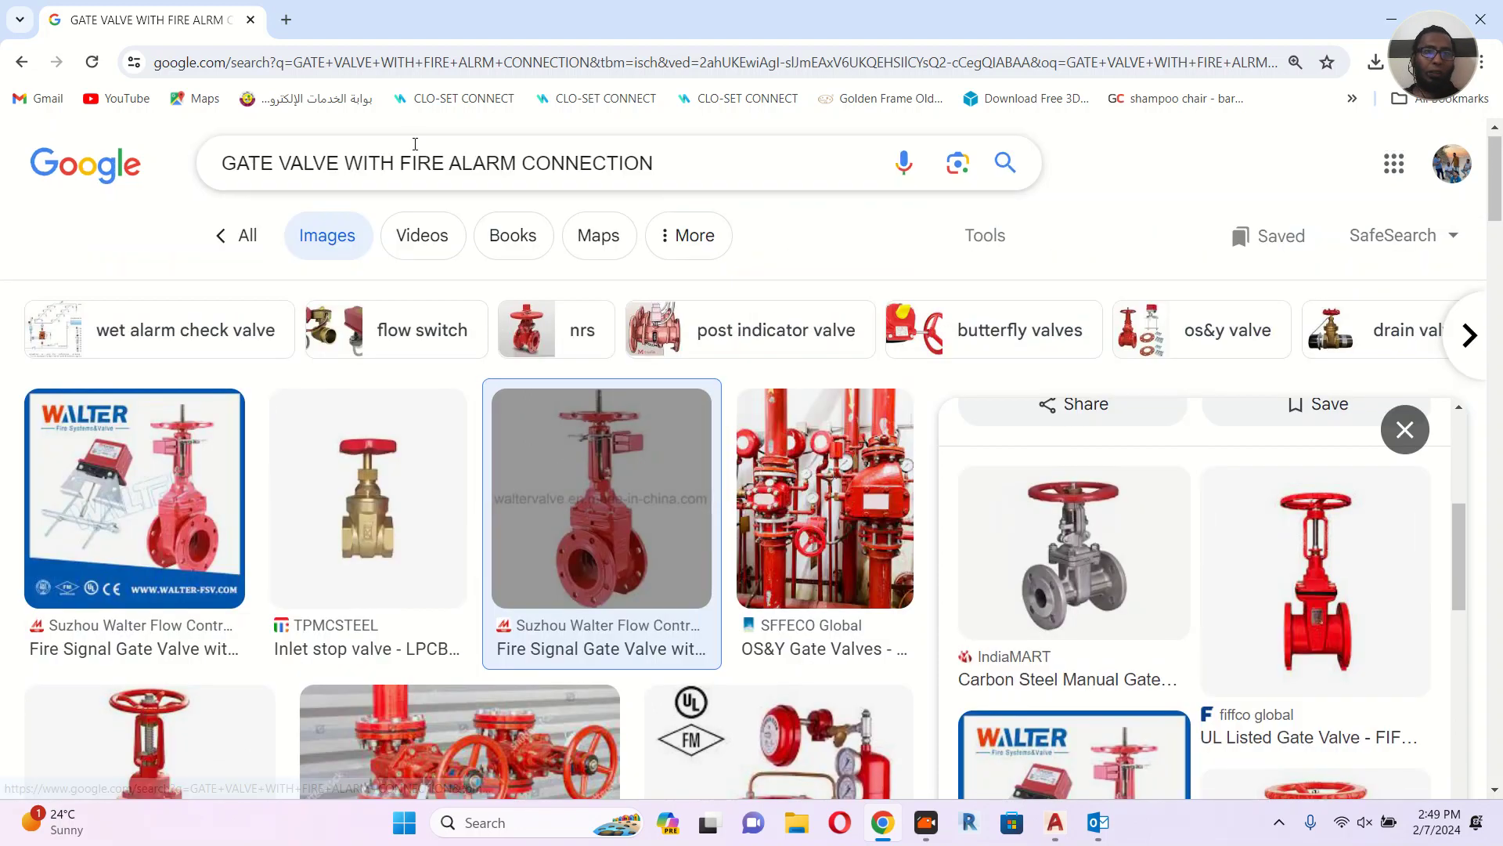
Change the image search to "GATE VALVE WITH FIRE SIGNAL" and examine the close-up of the valve with the Potter alarm switch.
left_click_drag(450, 163, 773, 174)
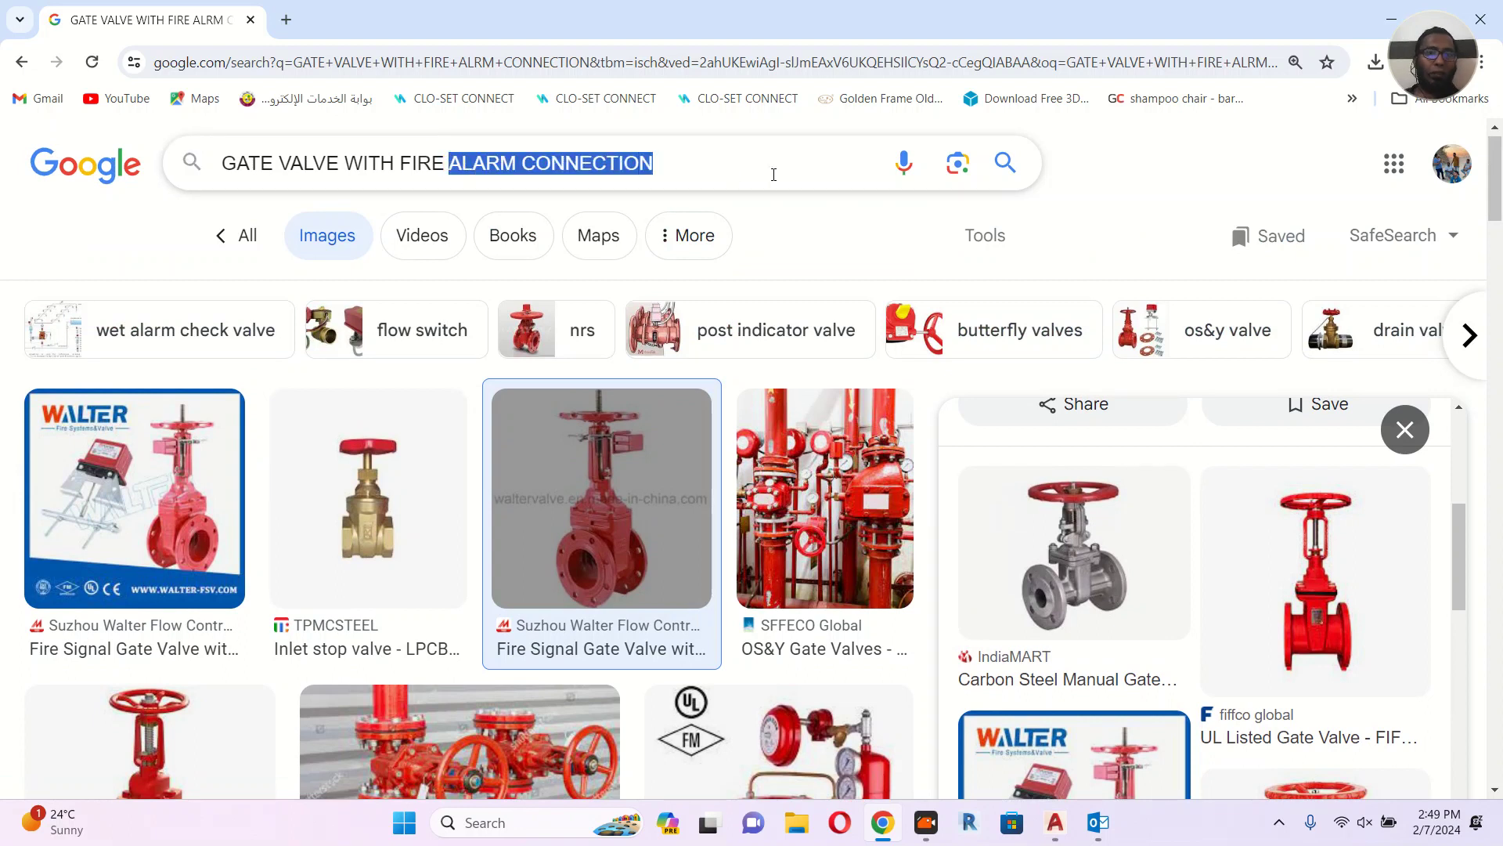
type("SIGN")
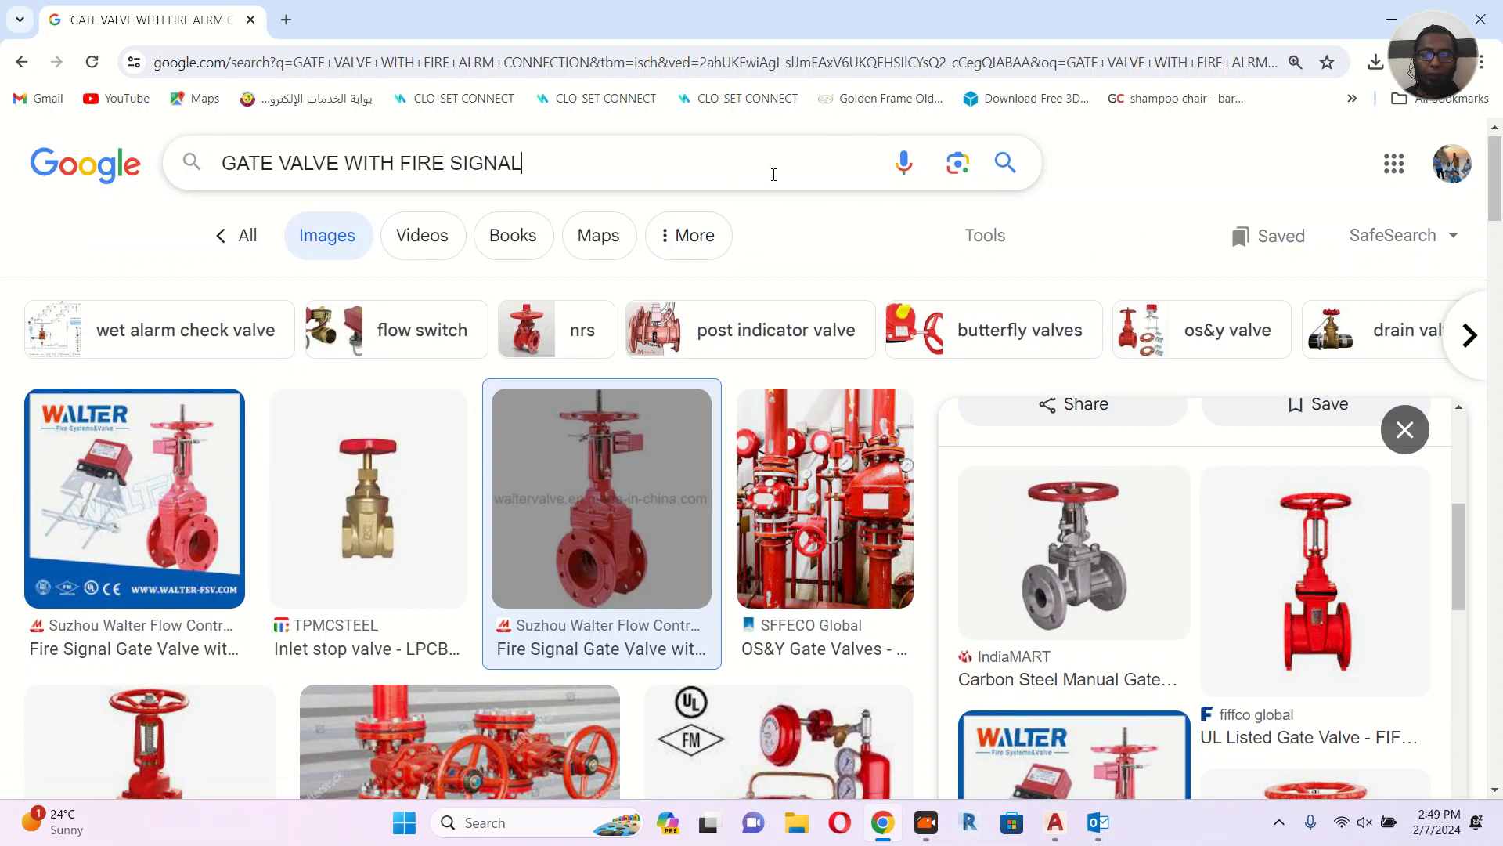
key("Return")
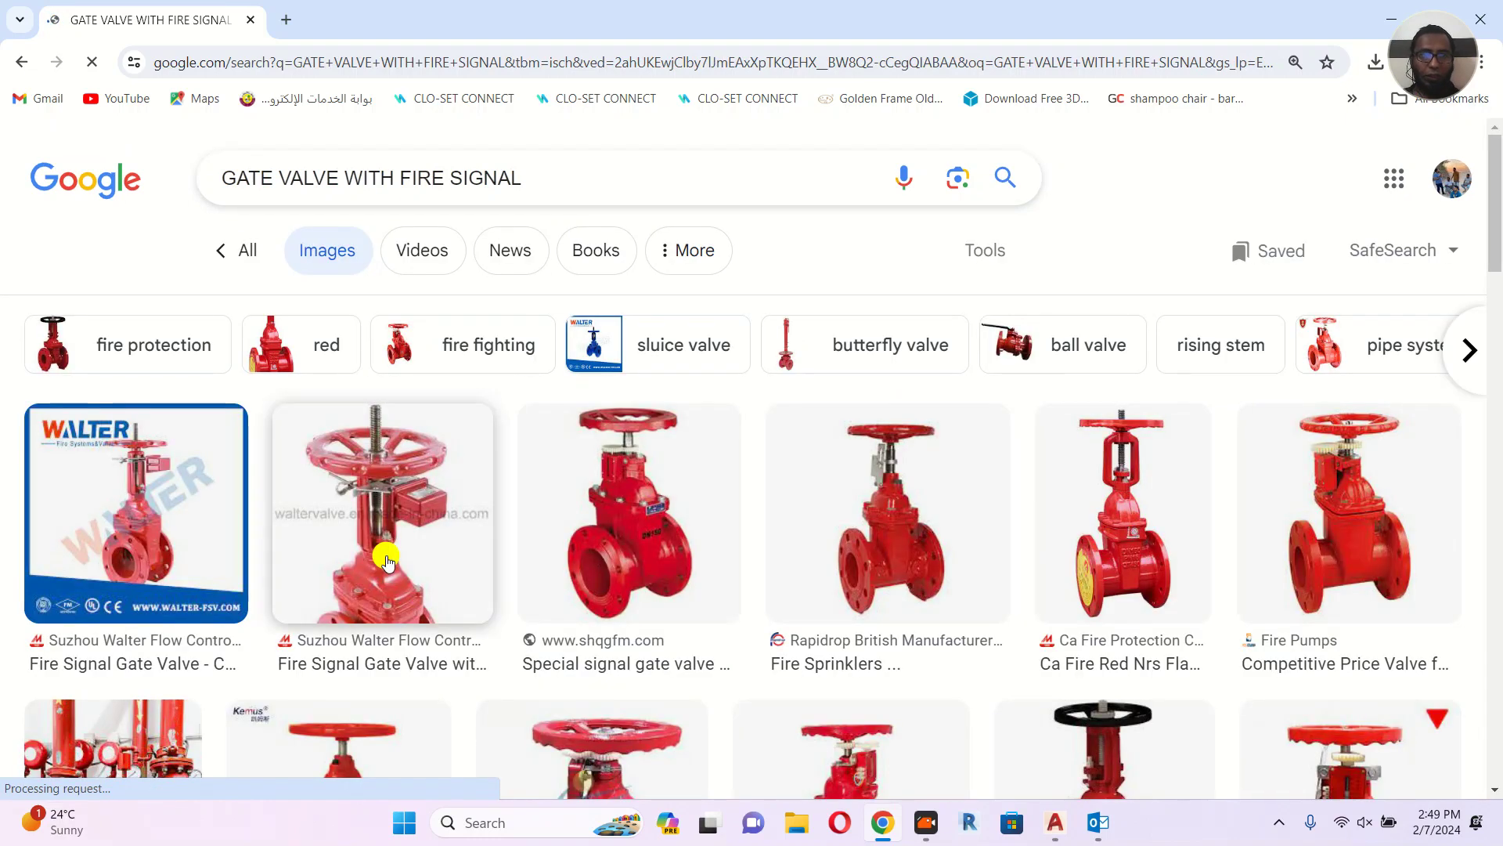
left_click(387, 562)
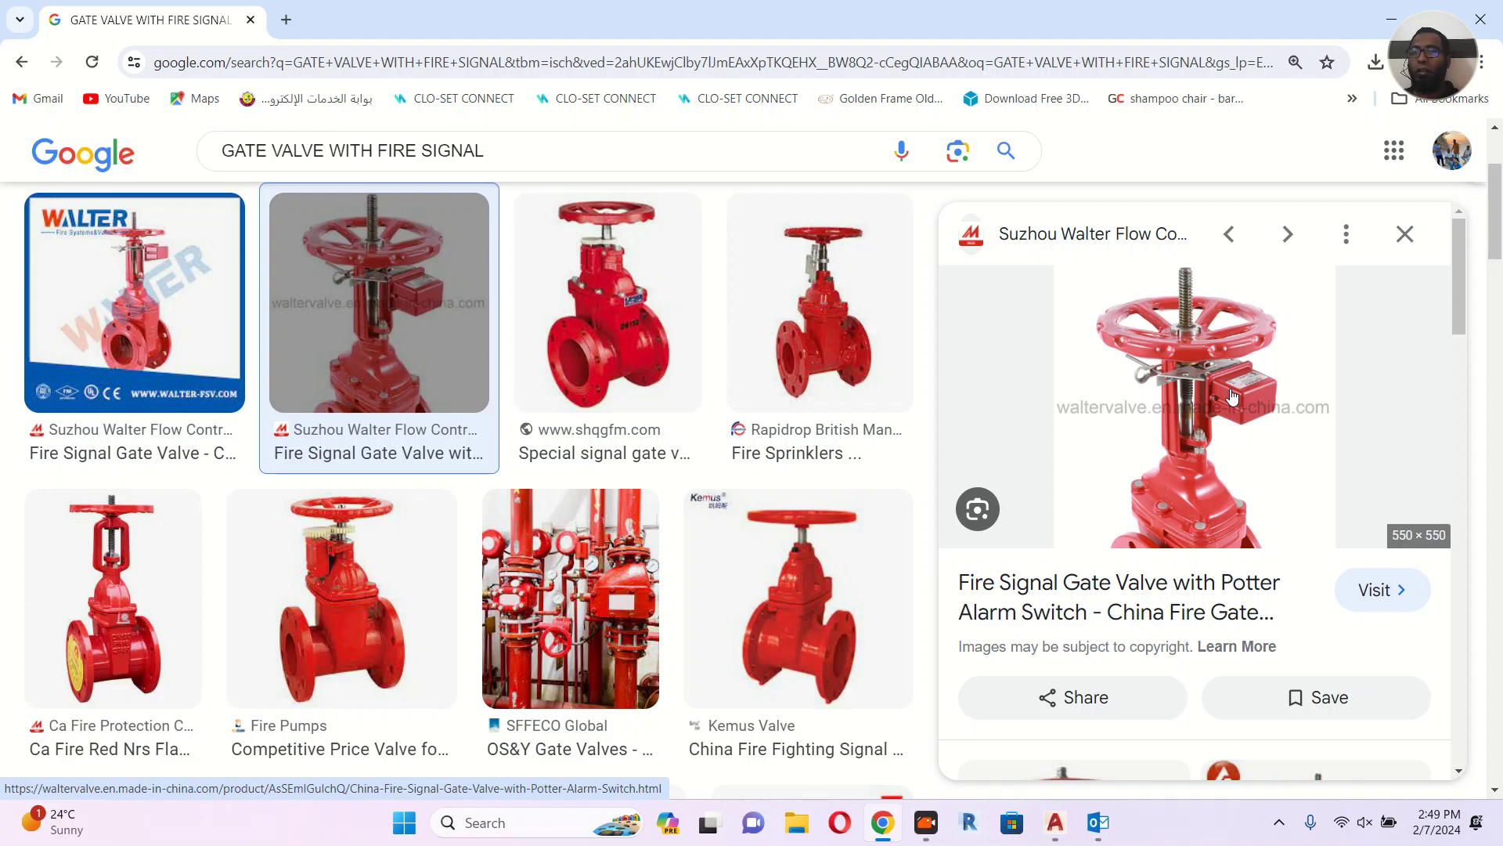
scroll(1232, 396, "down", 1)
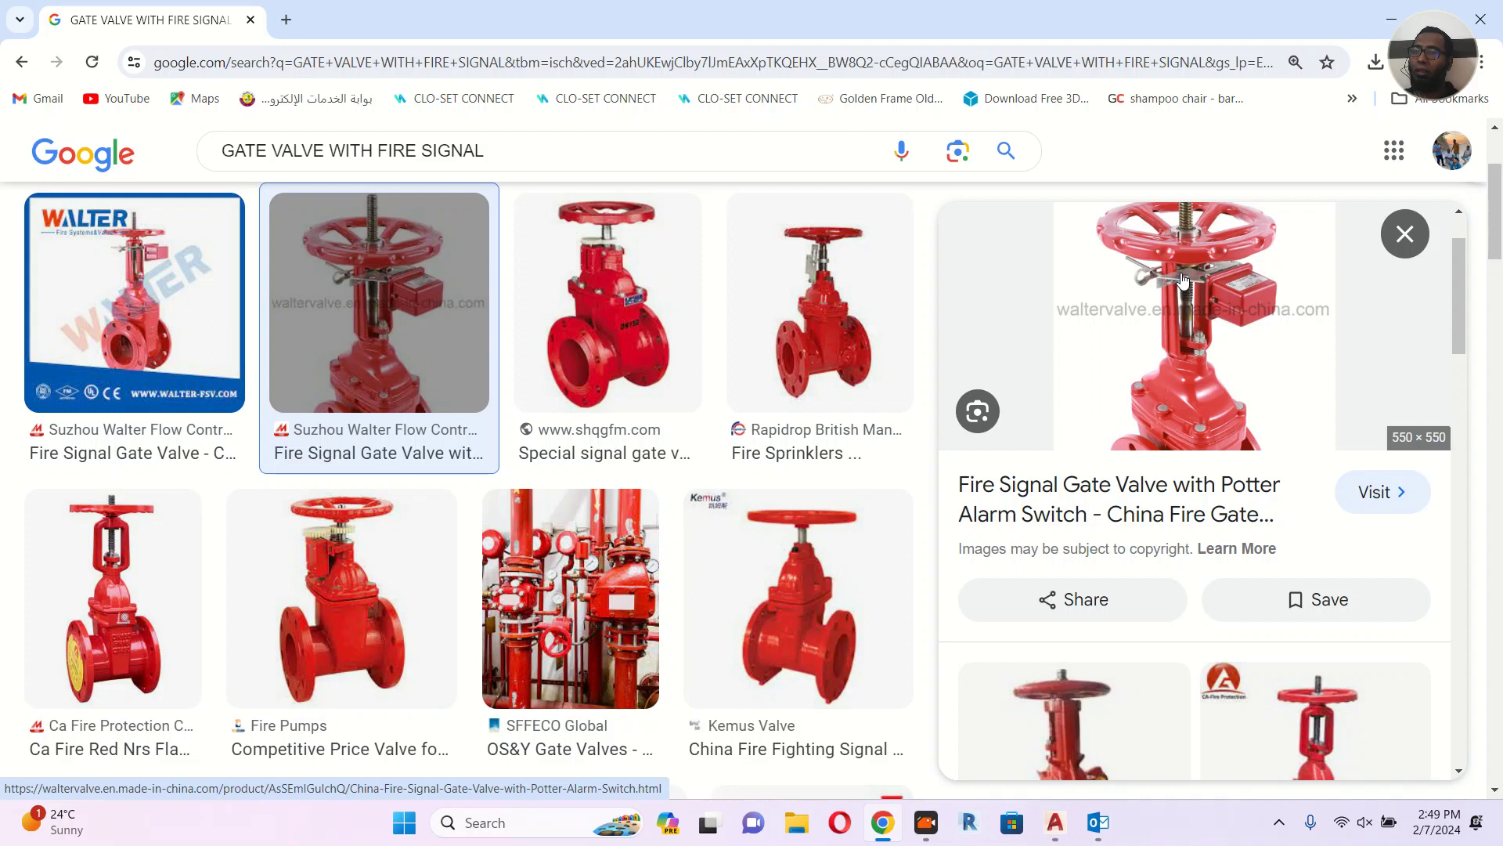
scroll(1182, 281, "up", 1)
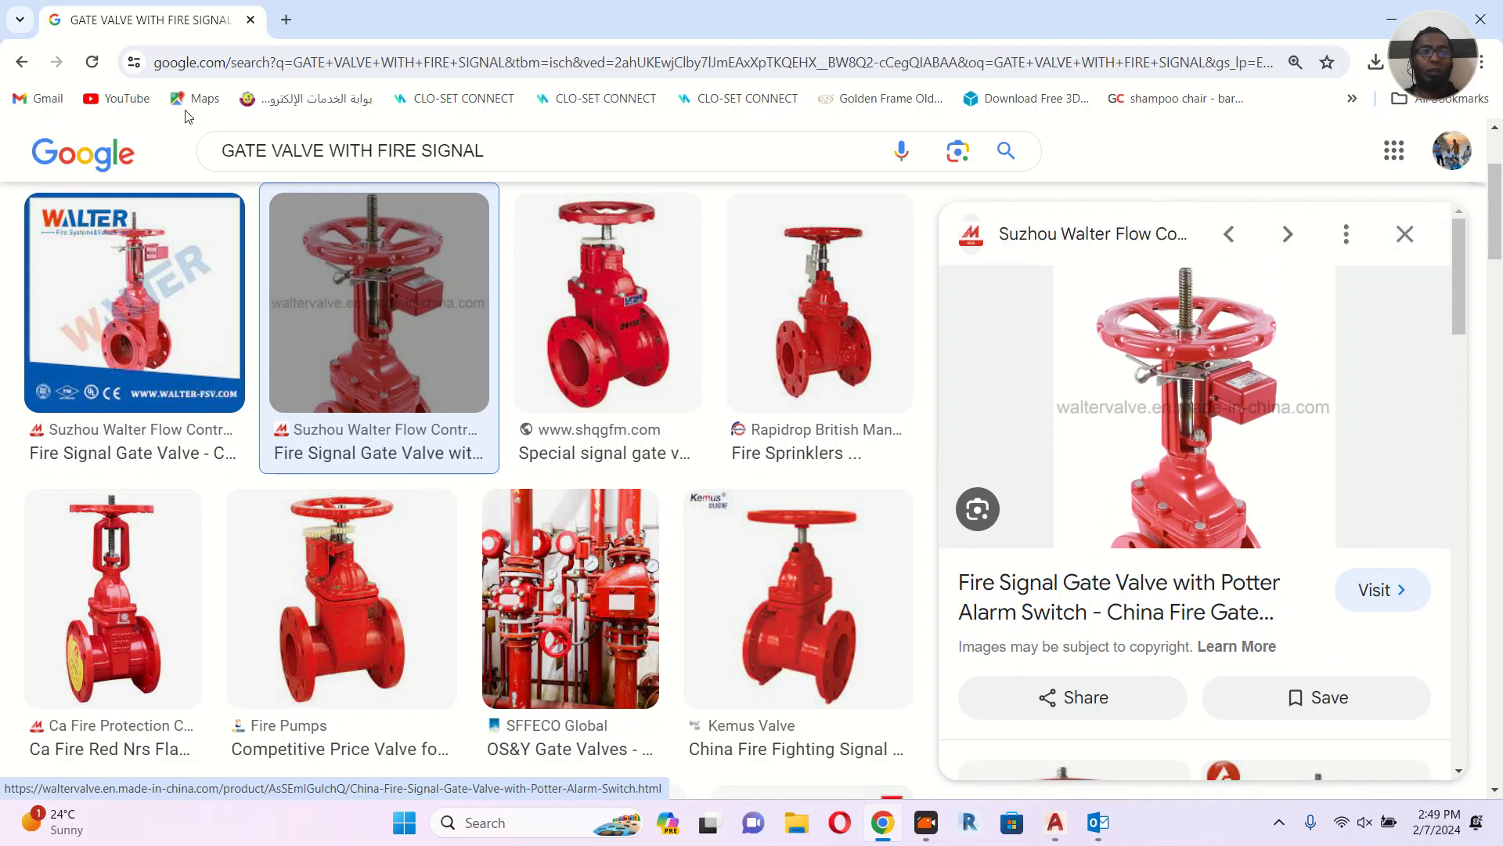
Search Google Images for "ELECTRICAL PANEL WITH FIRE SIGNAL".
left_click_drag(495, 157, 192, 155)
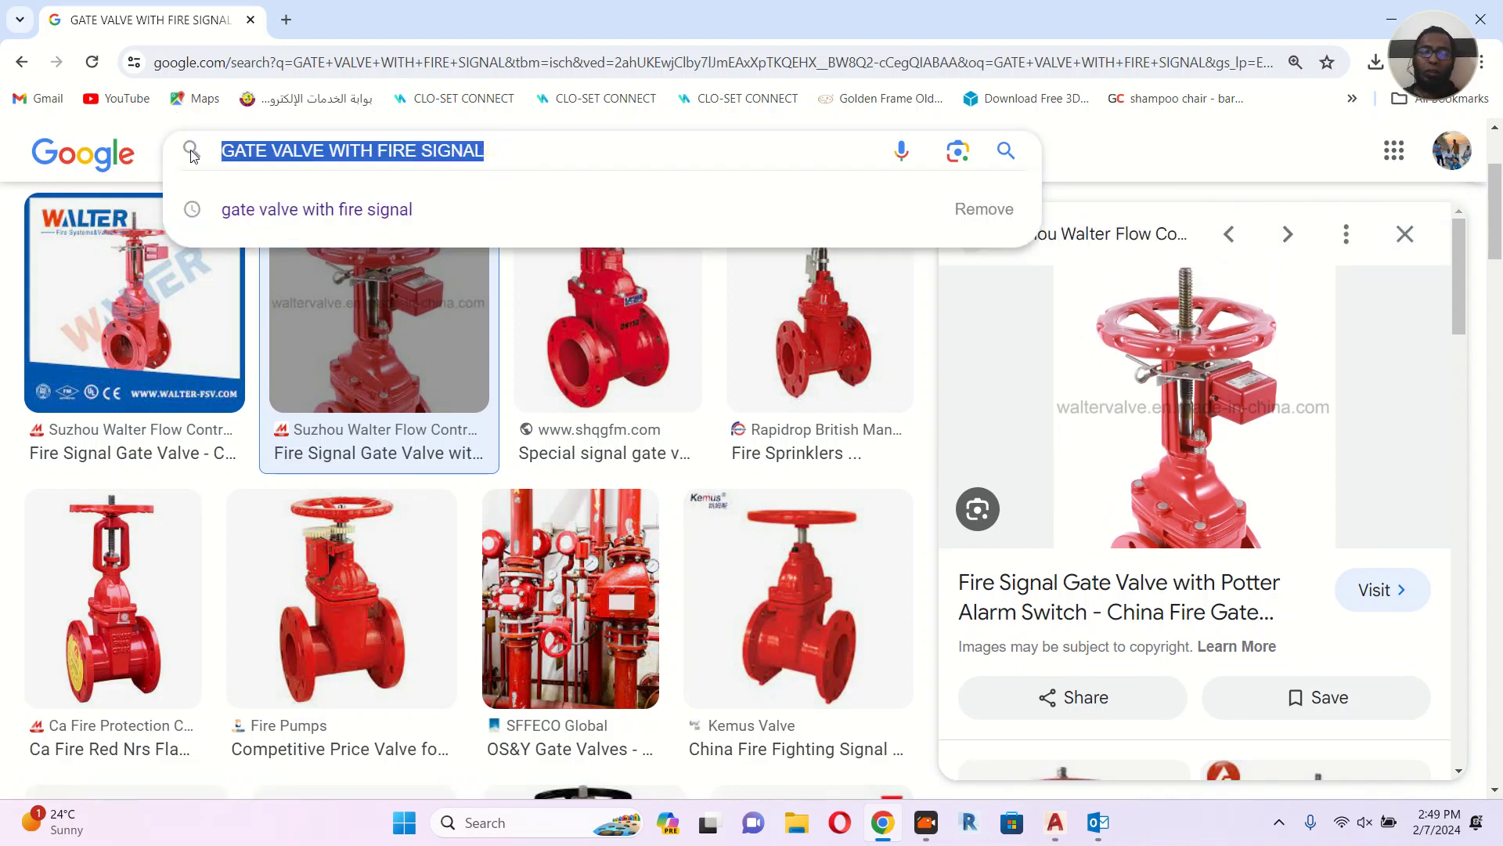
type("ELECT")
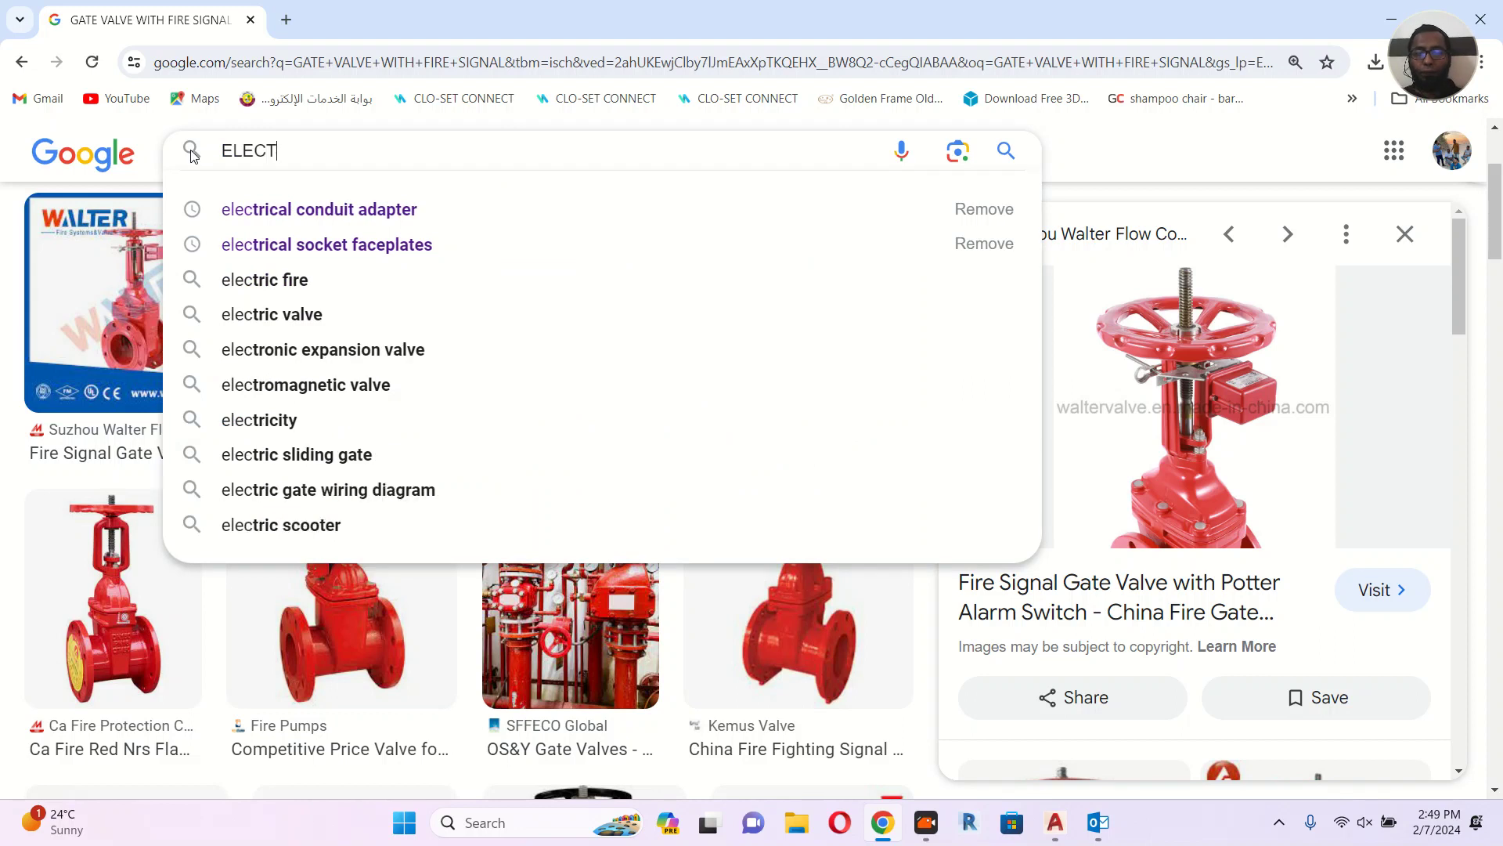
type("RICAL P")
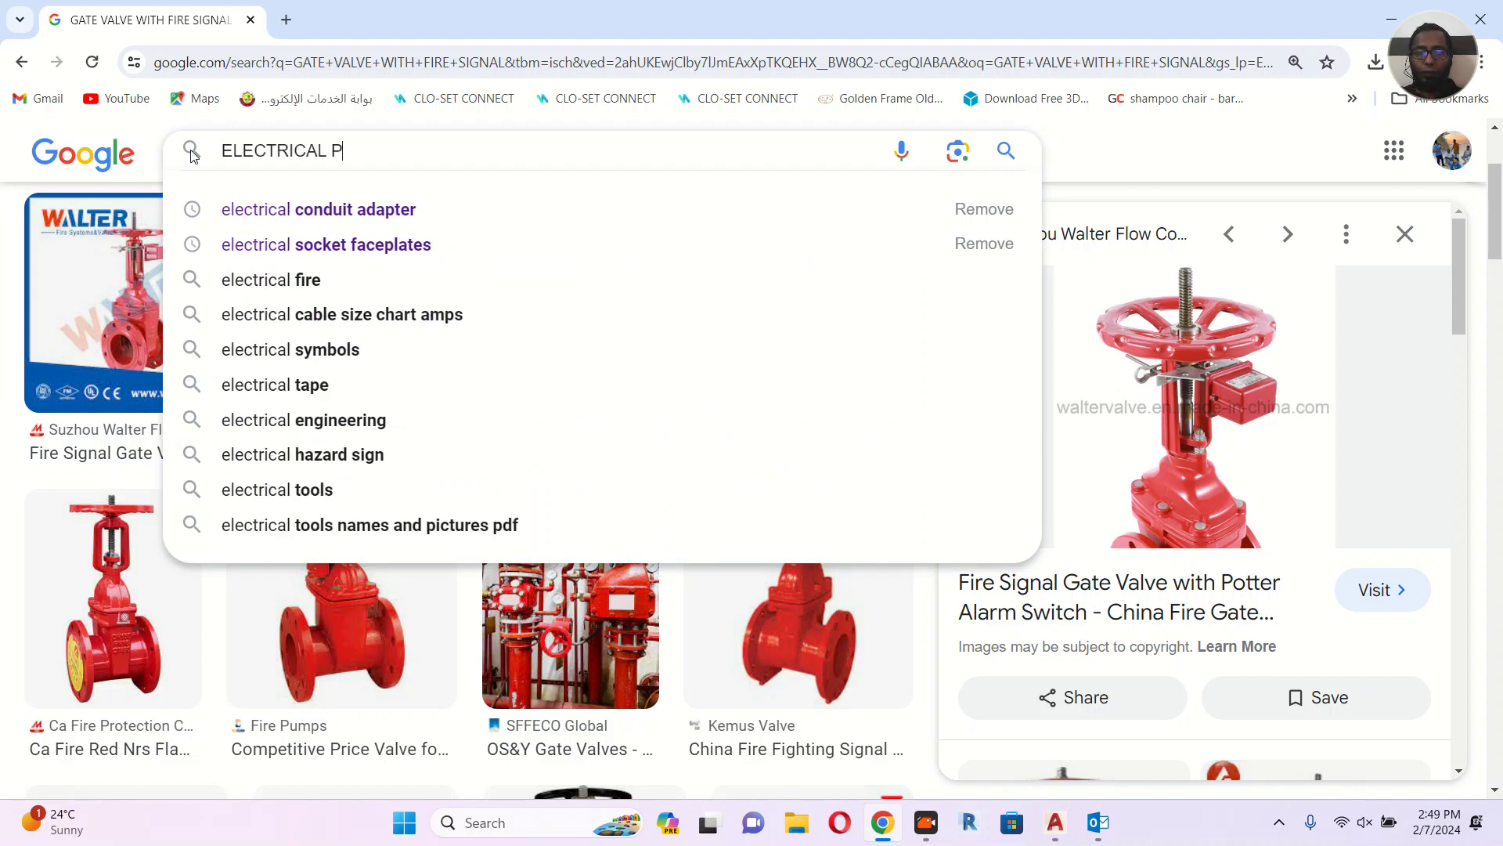
type("ANEL WITH FIRE SI")
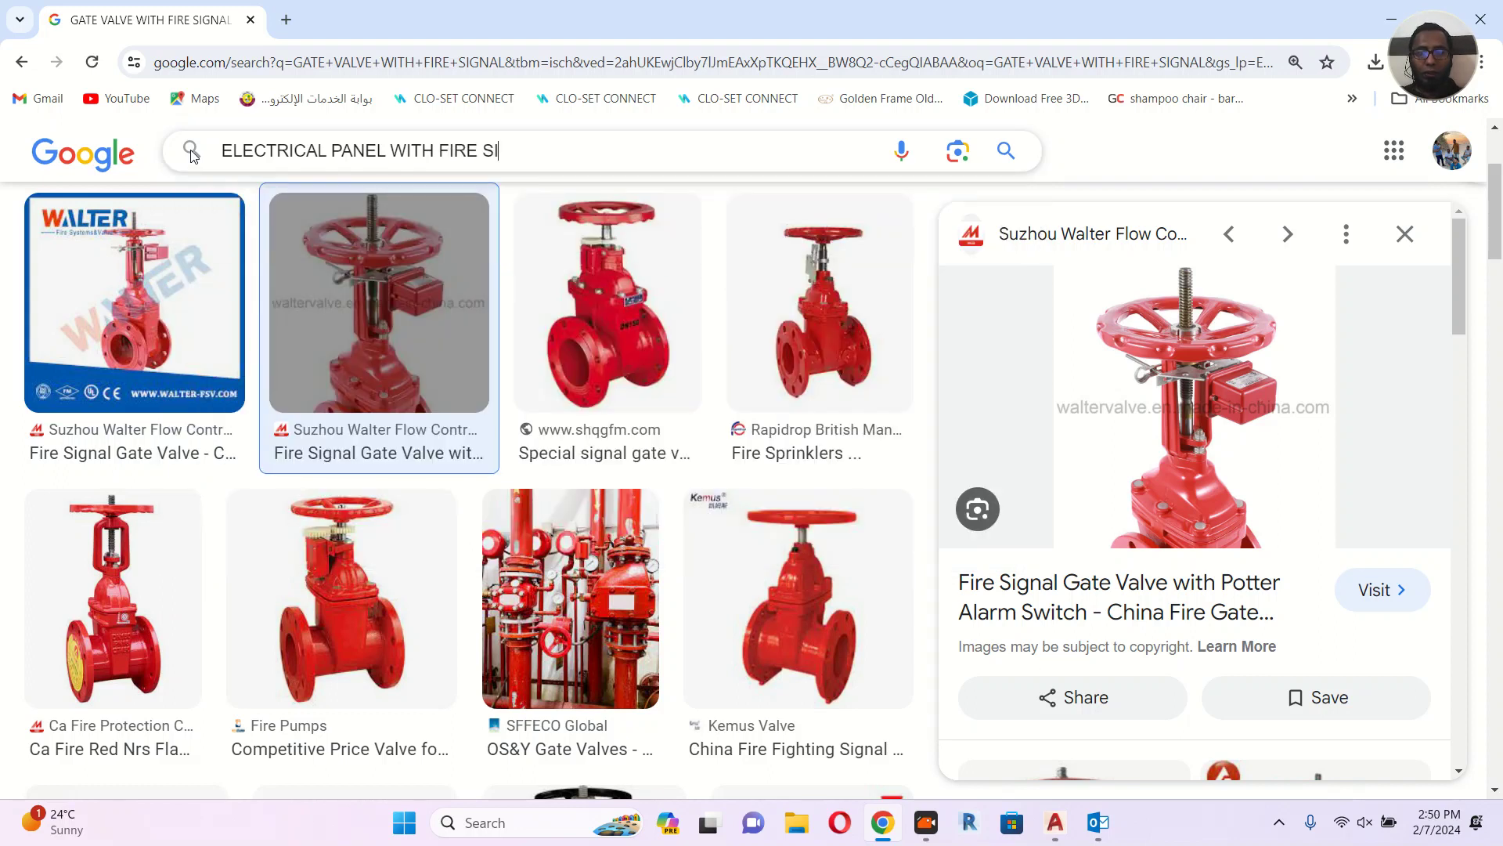
type("GNAL")
key("Return")
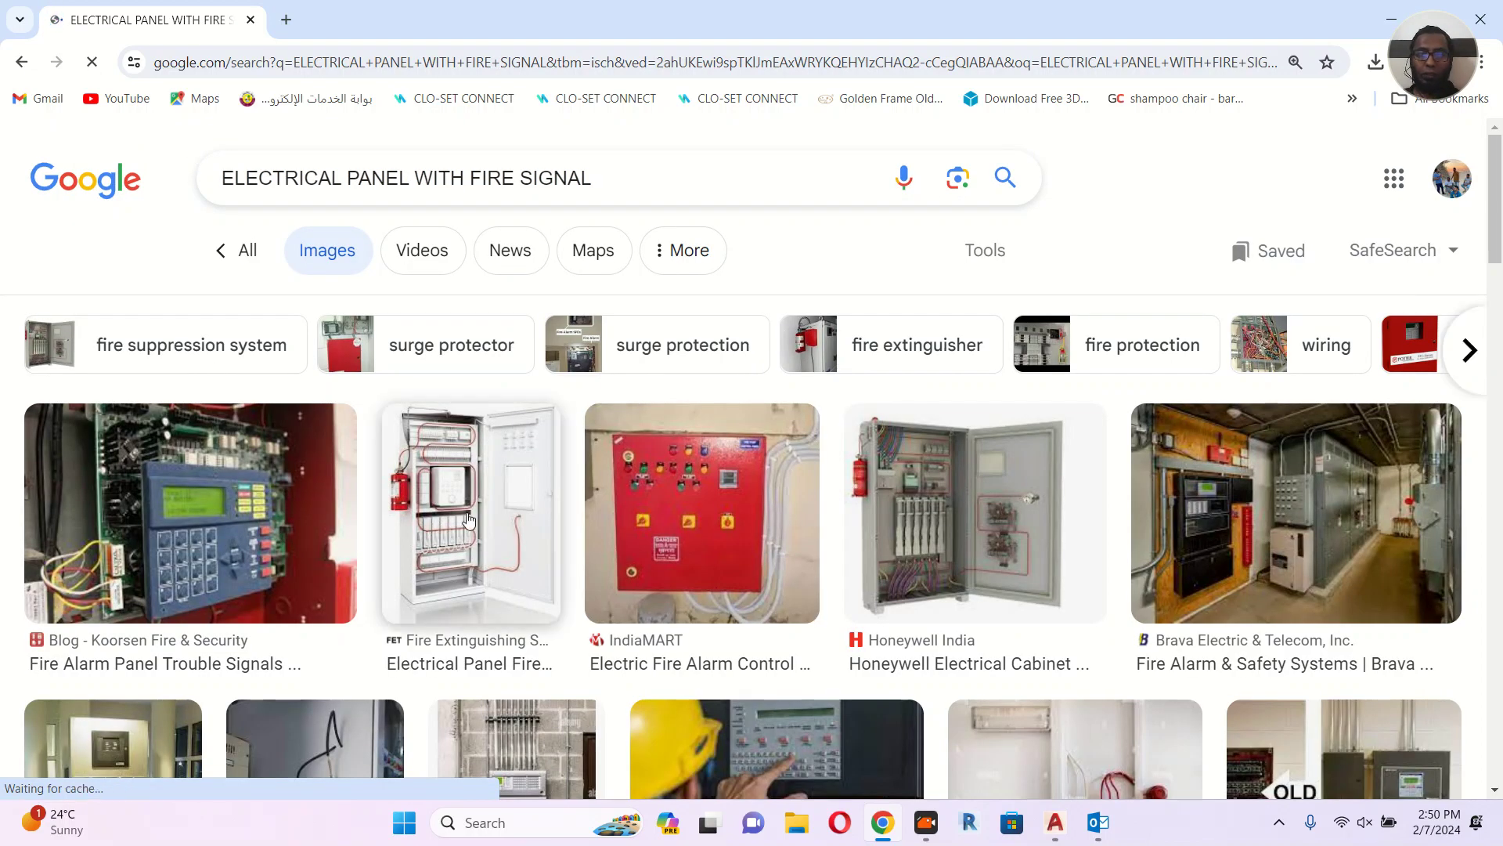
Preview the electrical panel fire protection system and the Honeywell electrical cabinet, and look through further panel images.
left_click(468, 519)
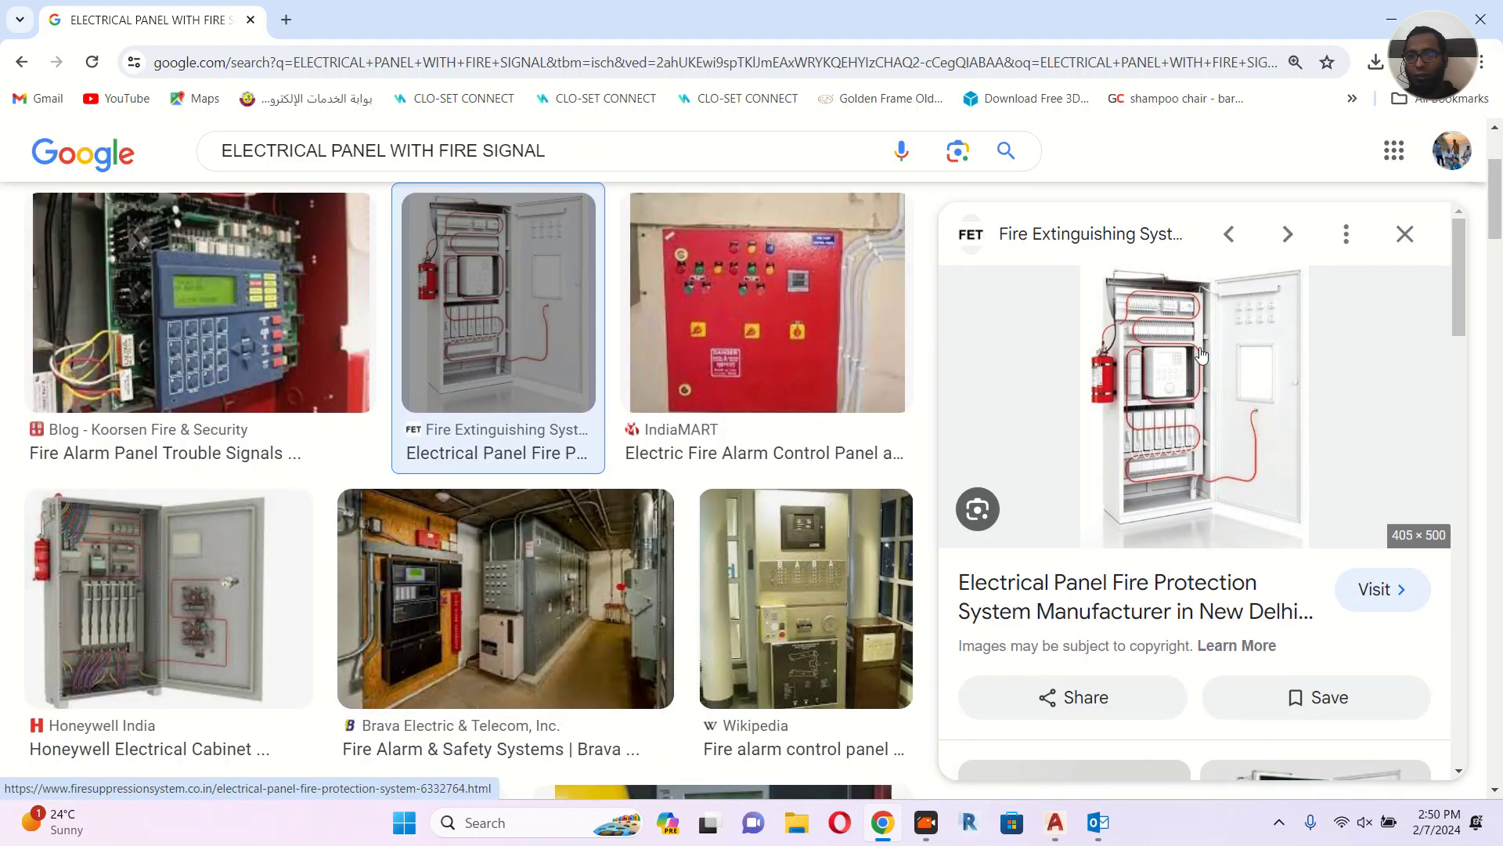
scroll(140, 397, "down", 2)
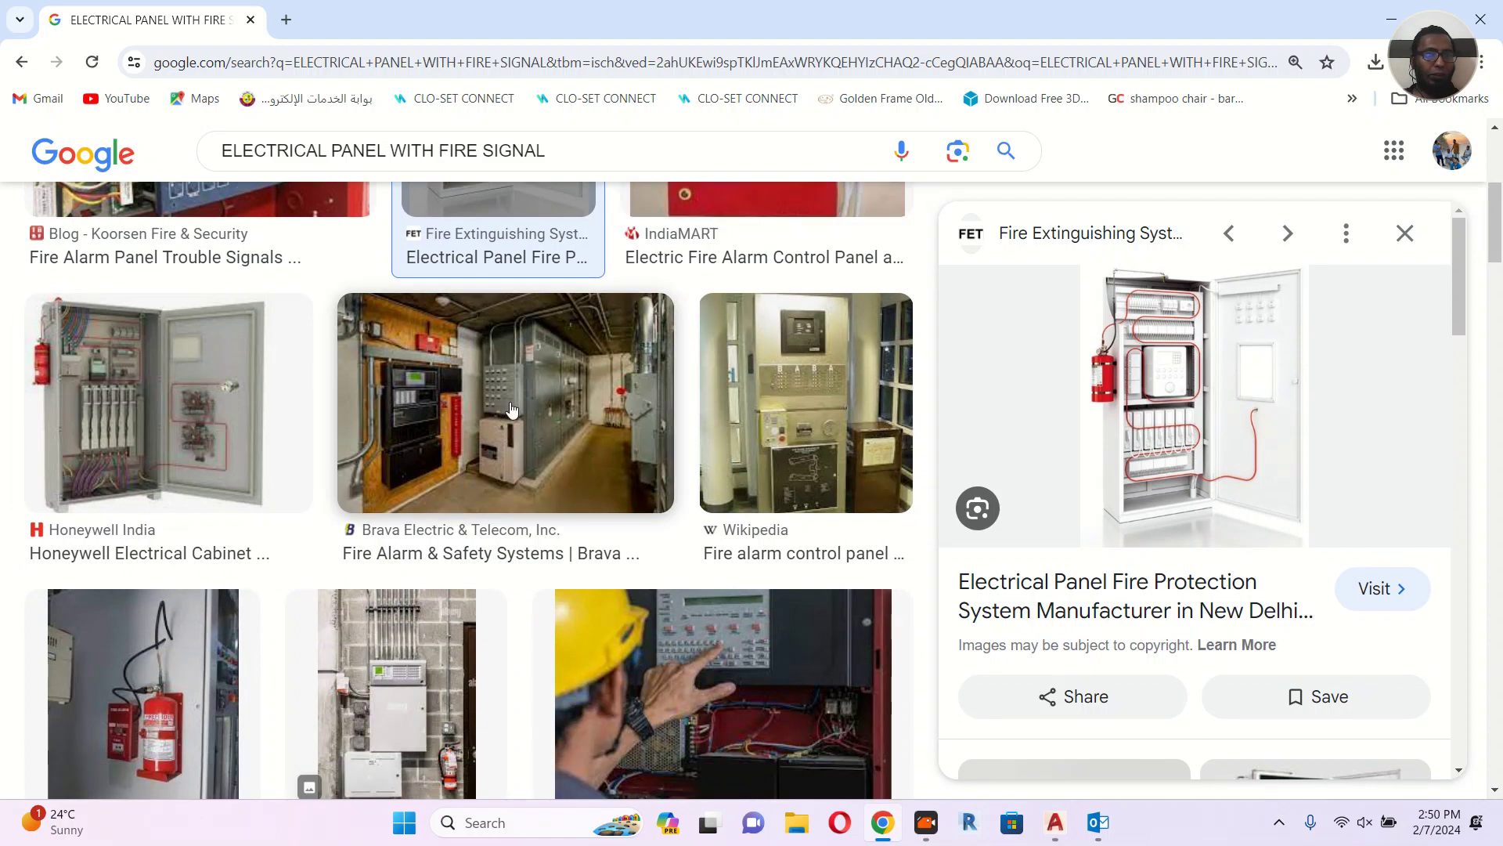
left_click(140, 397)
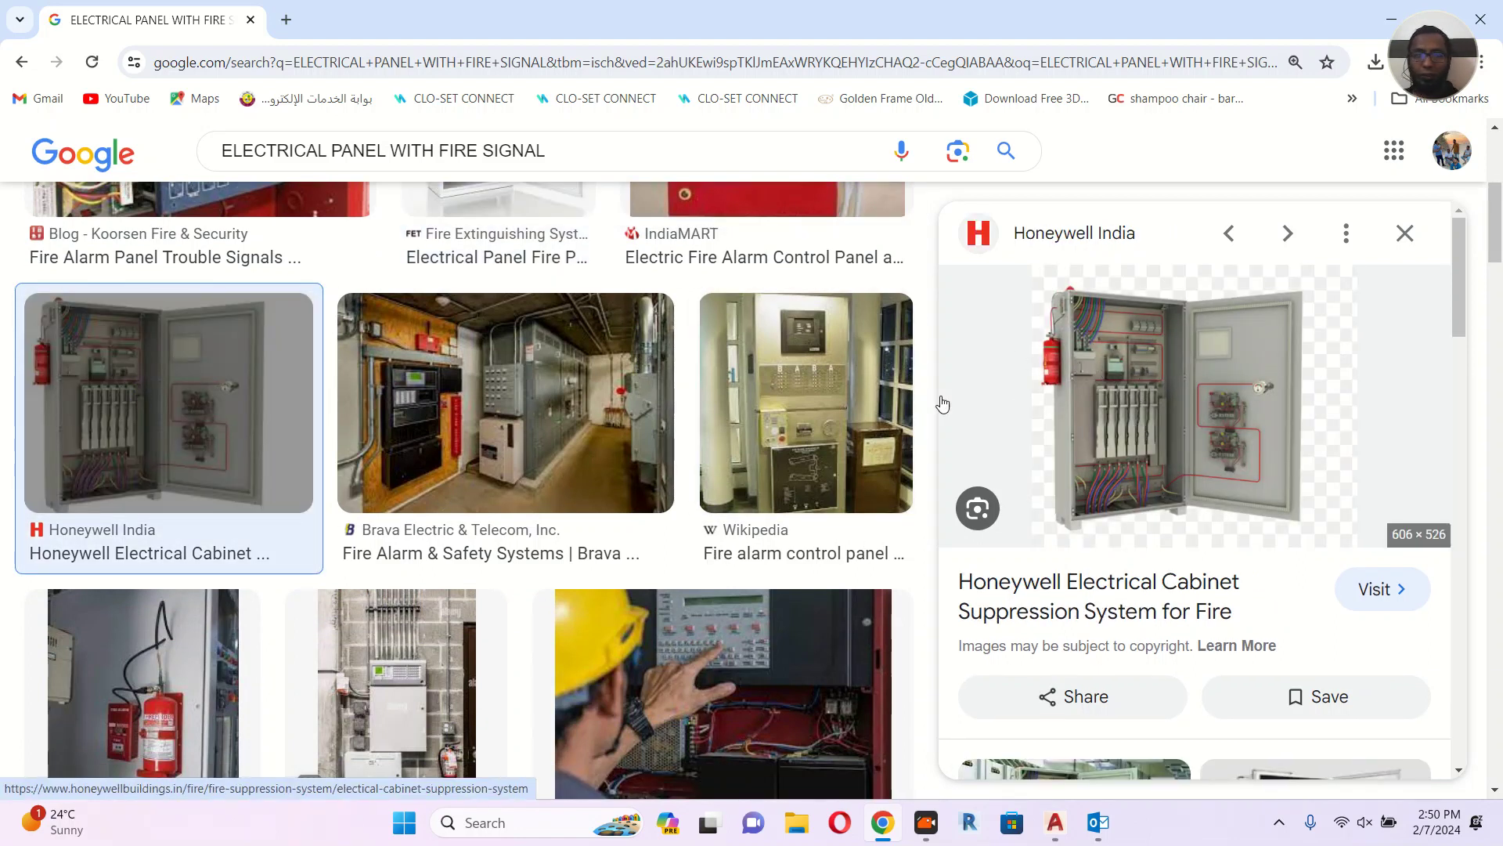
scroll(702, 391, "down", 2)
scroll(703, 391, "down", 2)
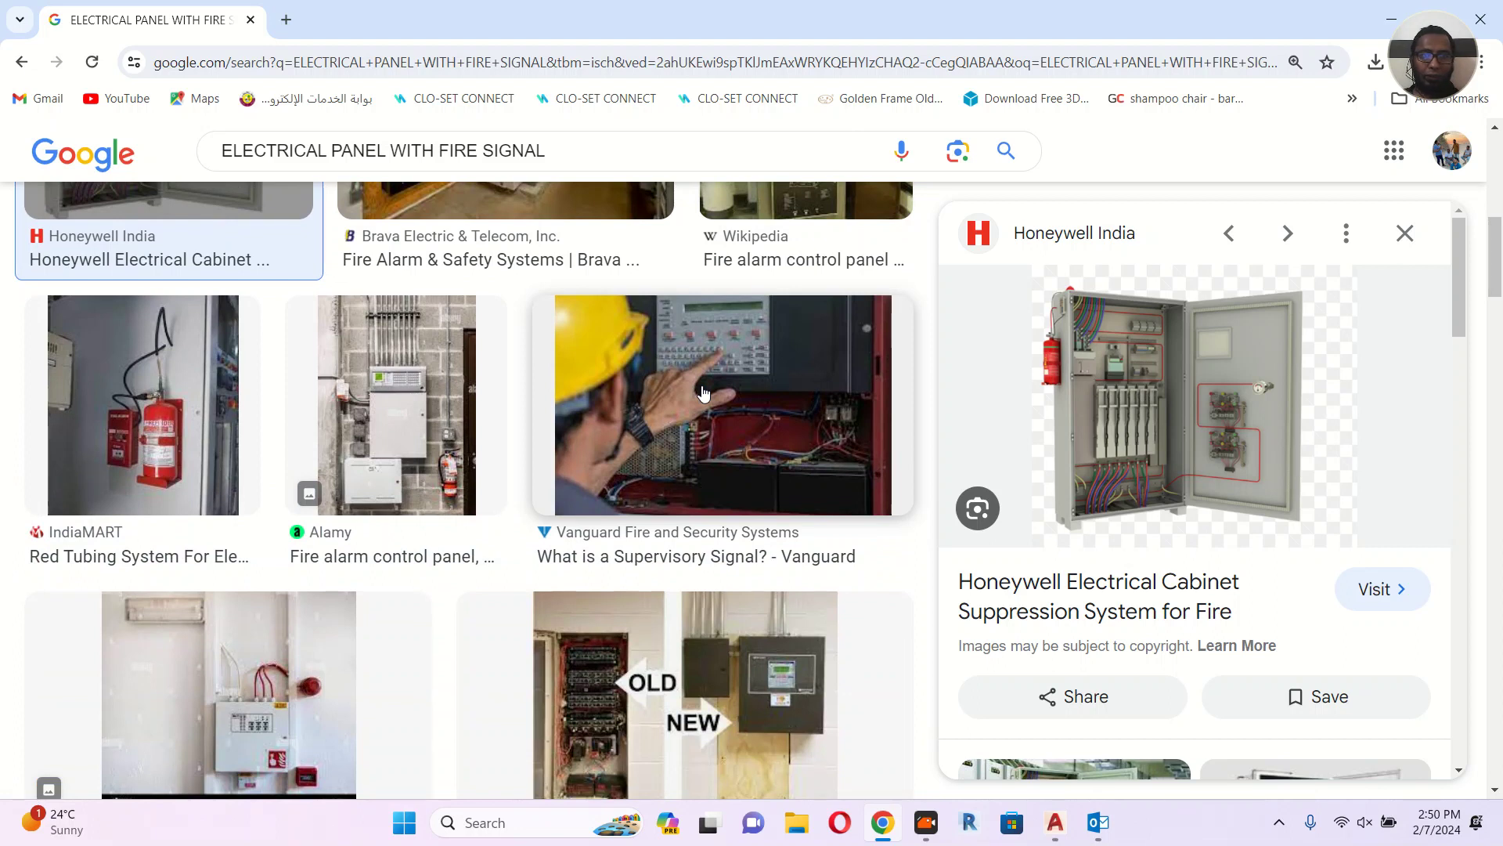
Preview the FirePro fire protection video for electrical panels and look through more fire alarm panel images.
scroll(702, 392, "down", 6)
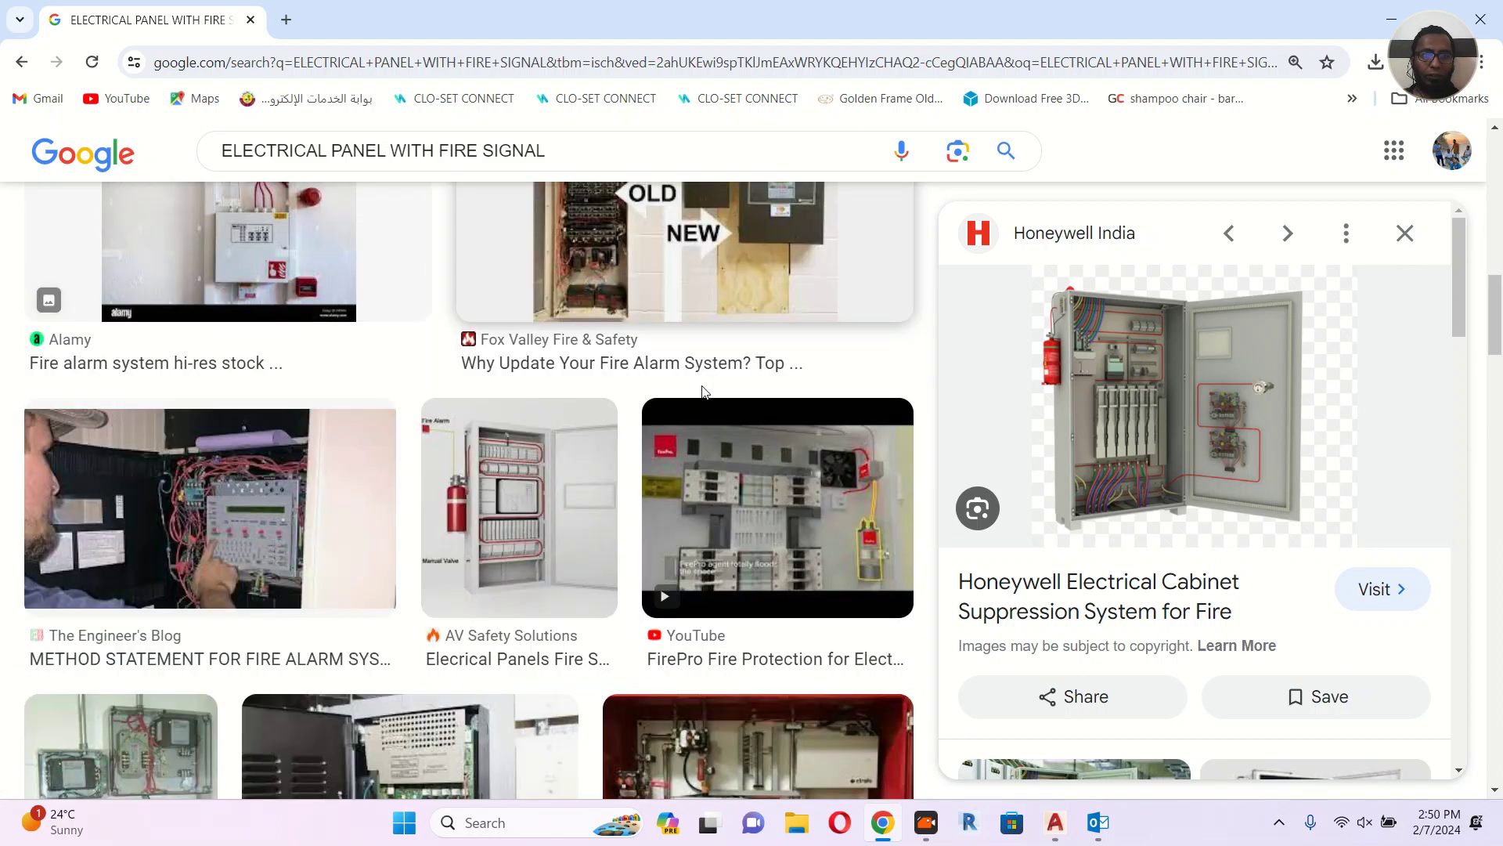
left_click(838, 523)
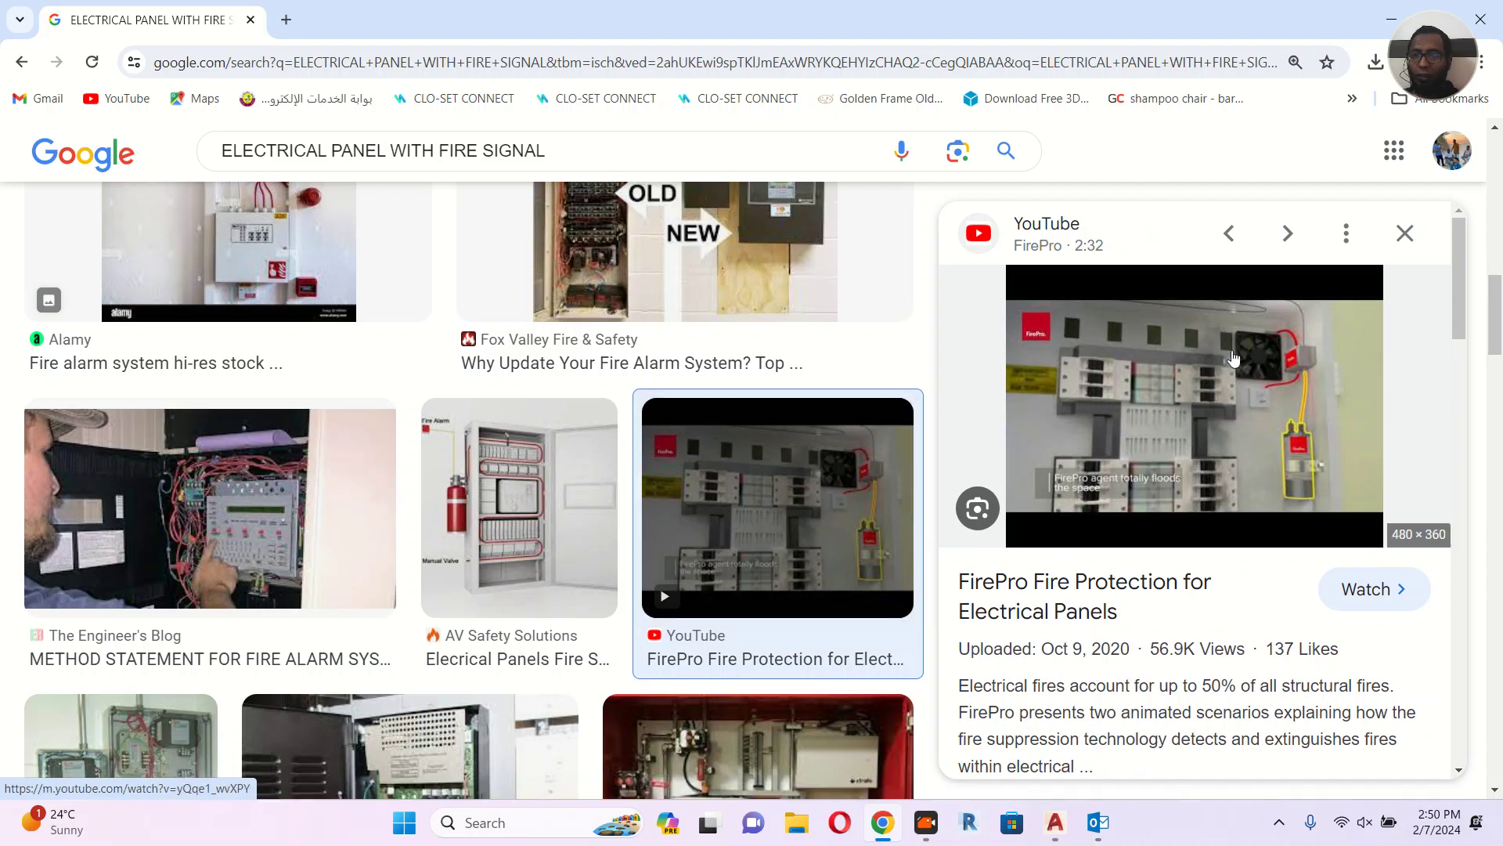
scroll(793, 423, "down", 5)
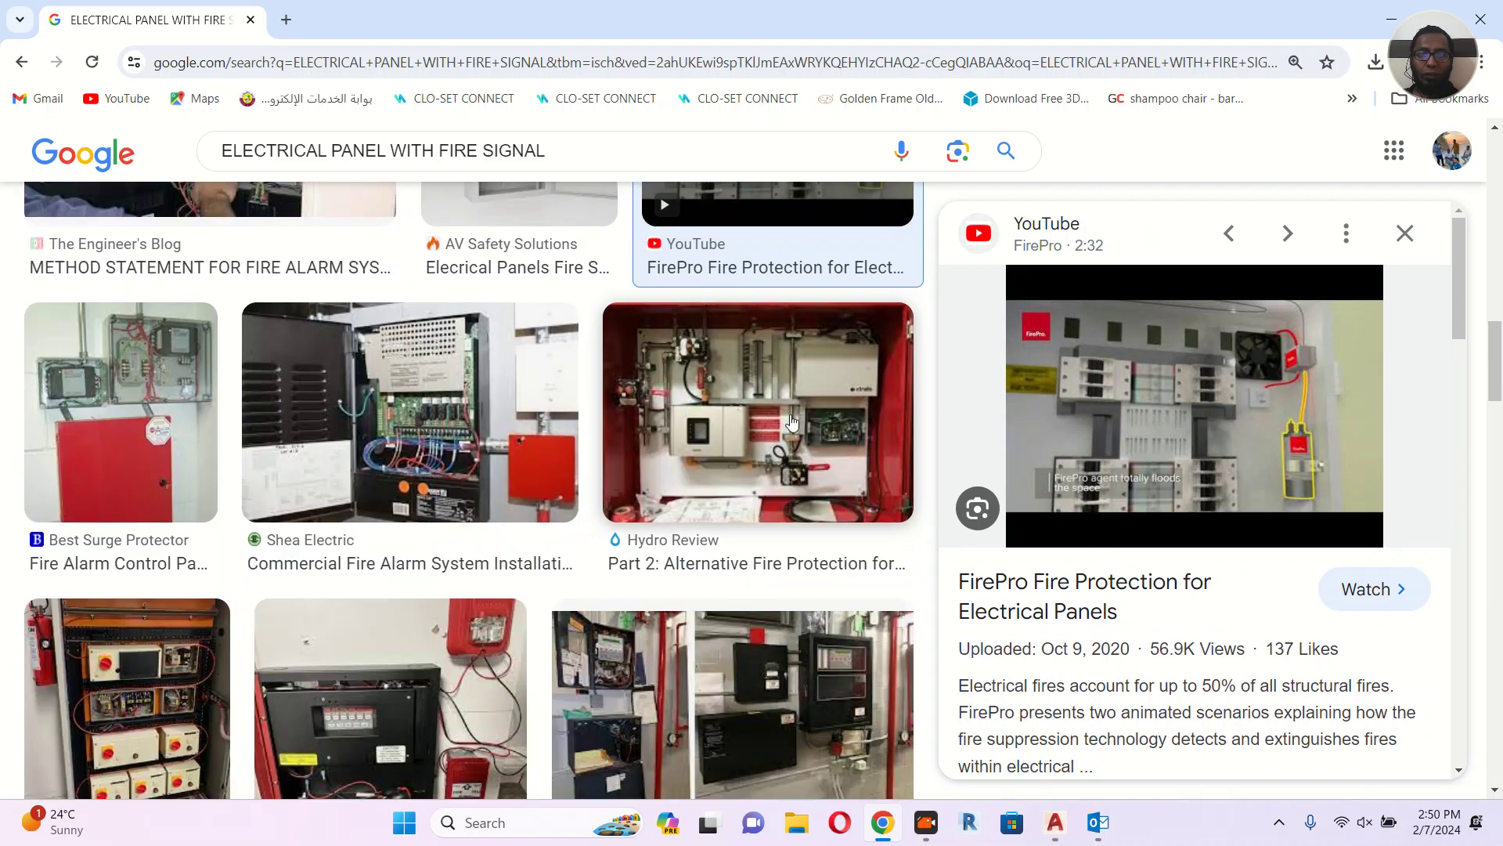
scroll(793, 423, "down", 4)
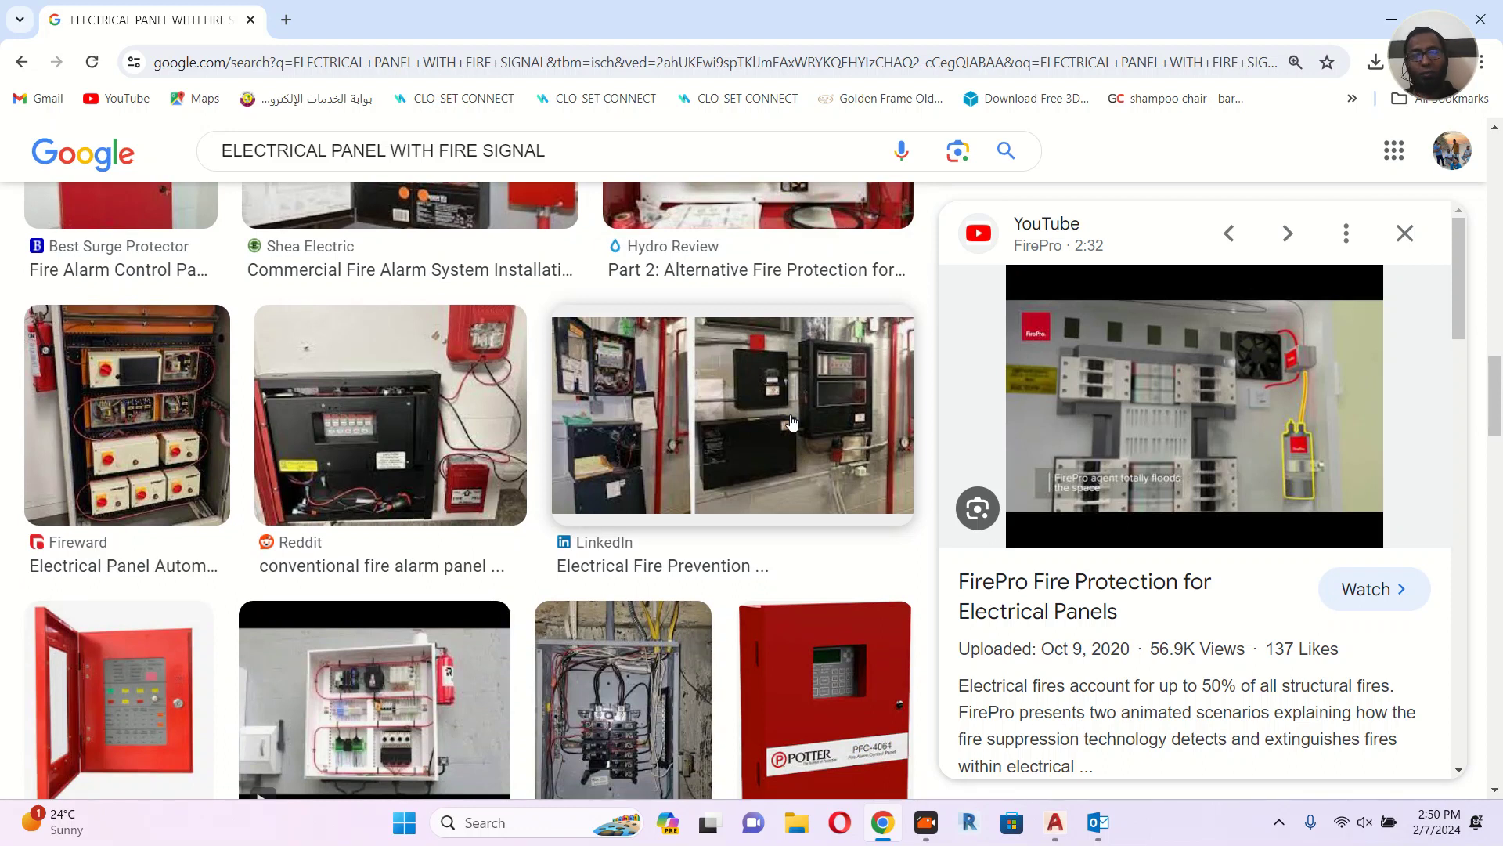
scroll(792, 421, "up", 8)
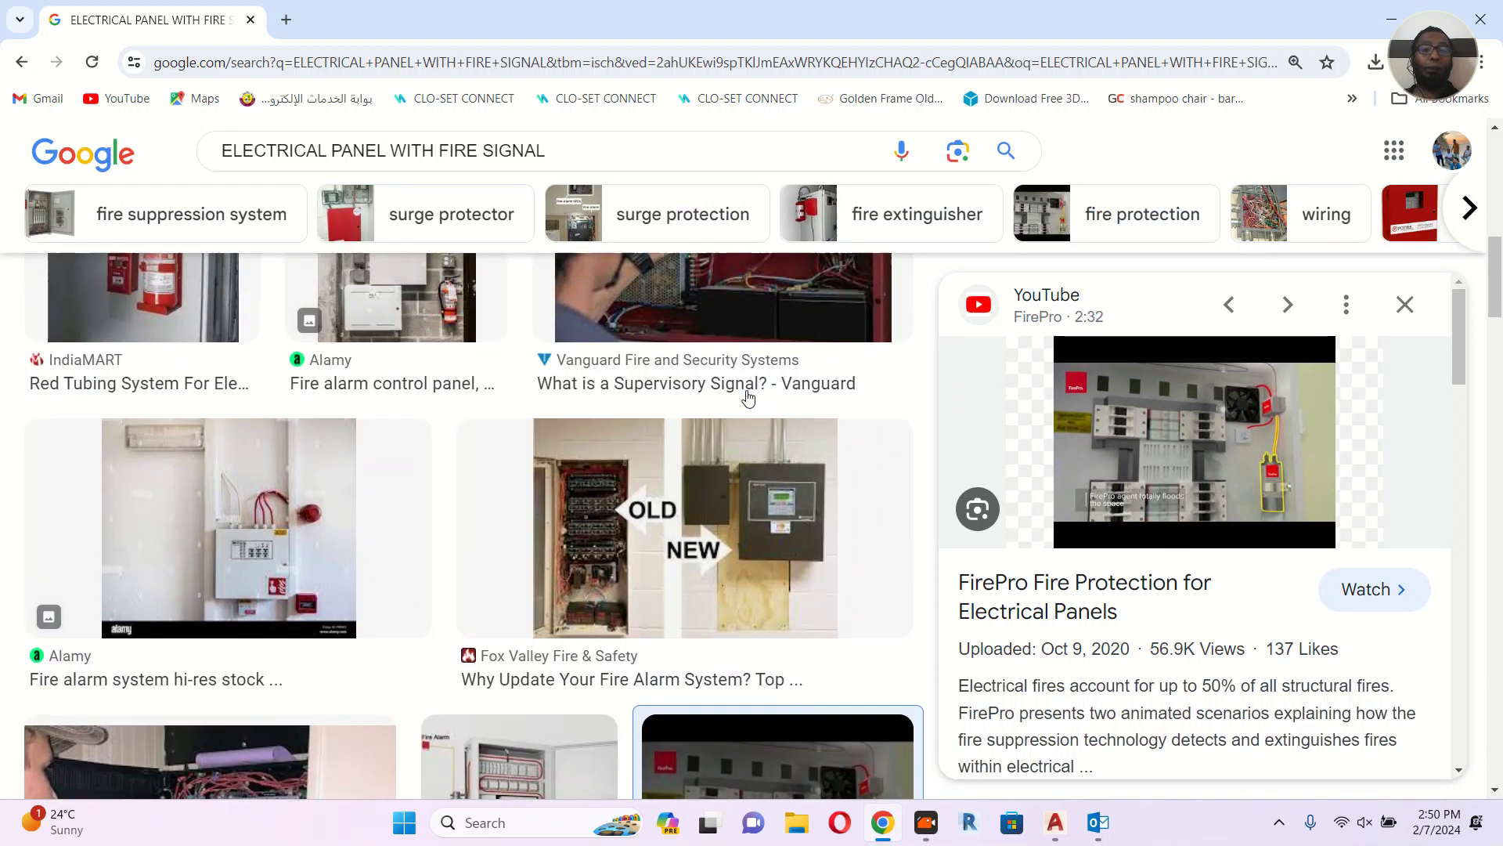
scroll(446, 225, "up", 6)
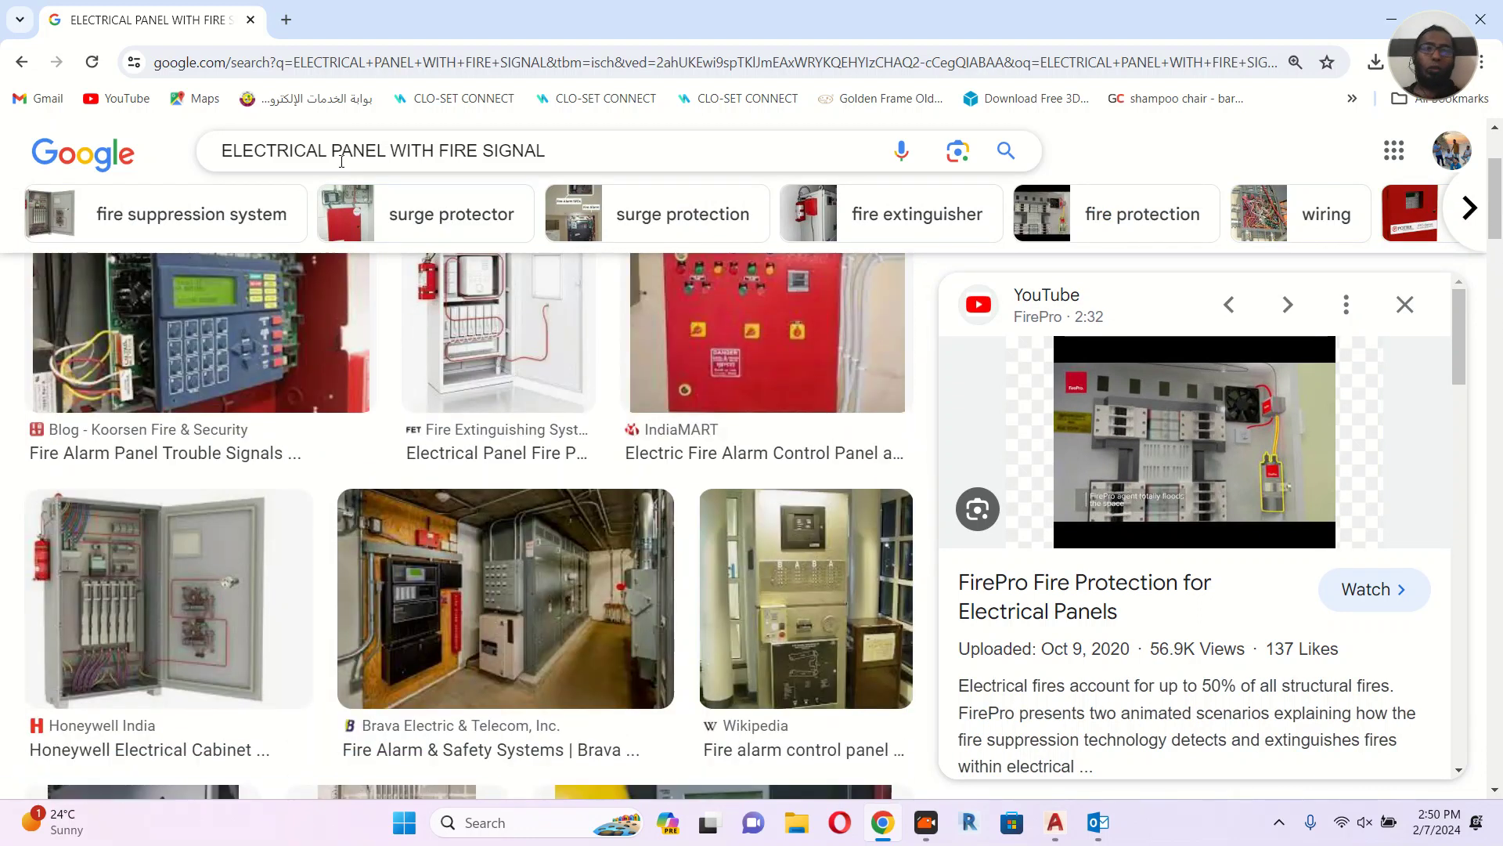
Change the image search to "ELECTRICAL BREAKER WITH FIRE SIGNAL" and look through the fire alarm breaker images.
left_click(330, 150)
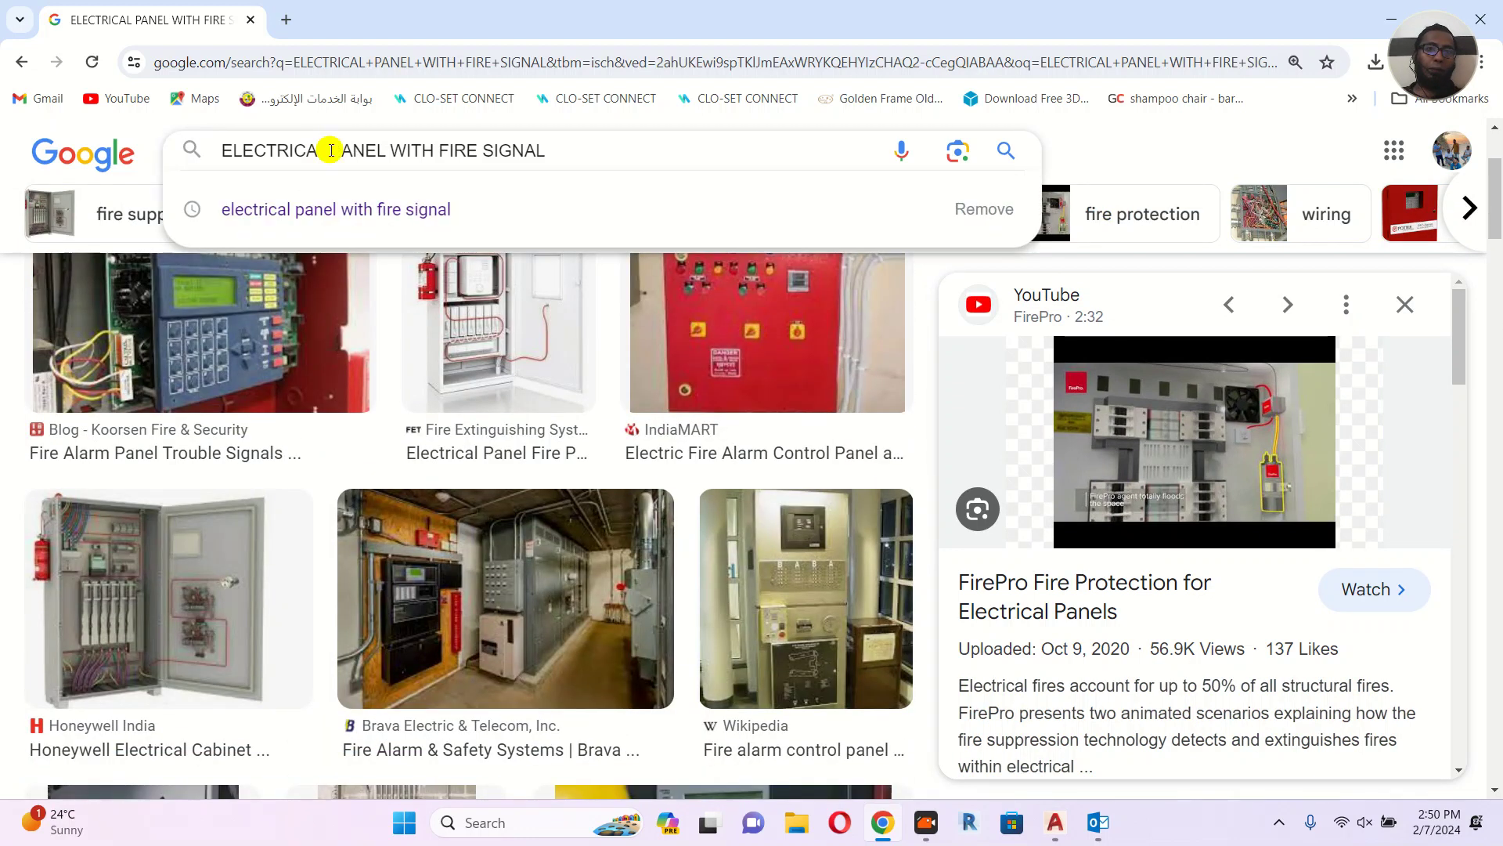
left_click_drag(332, 149, 389, 150)
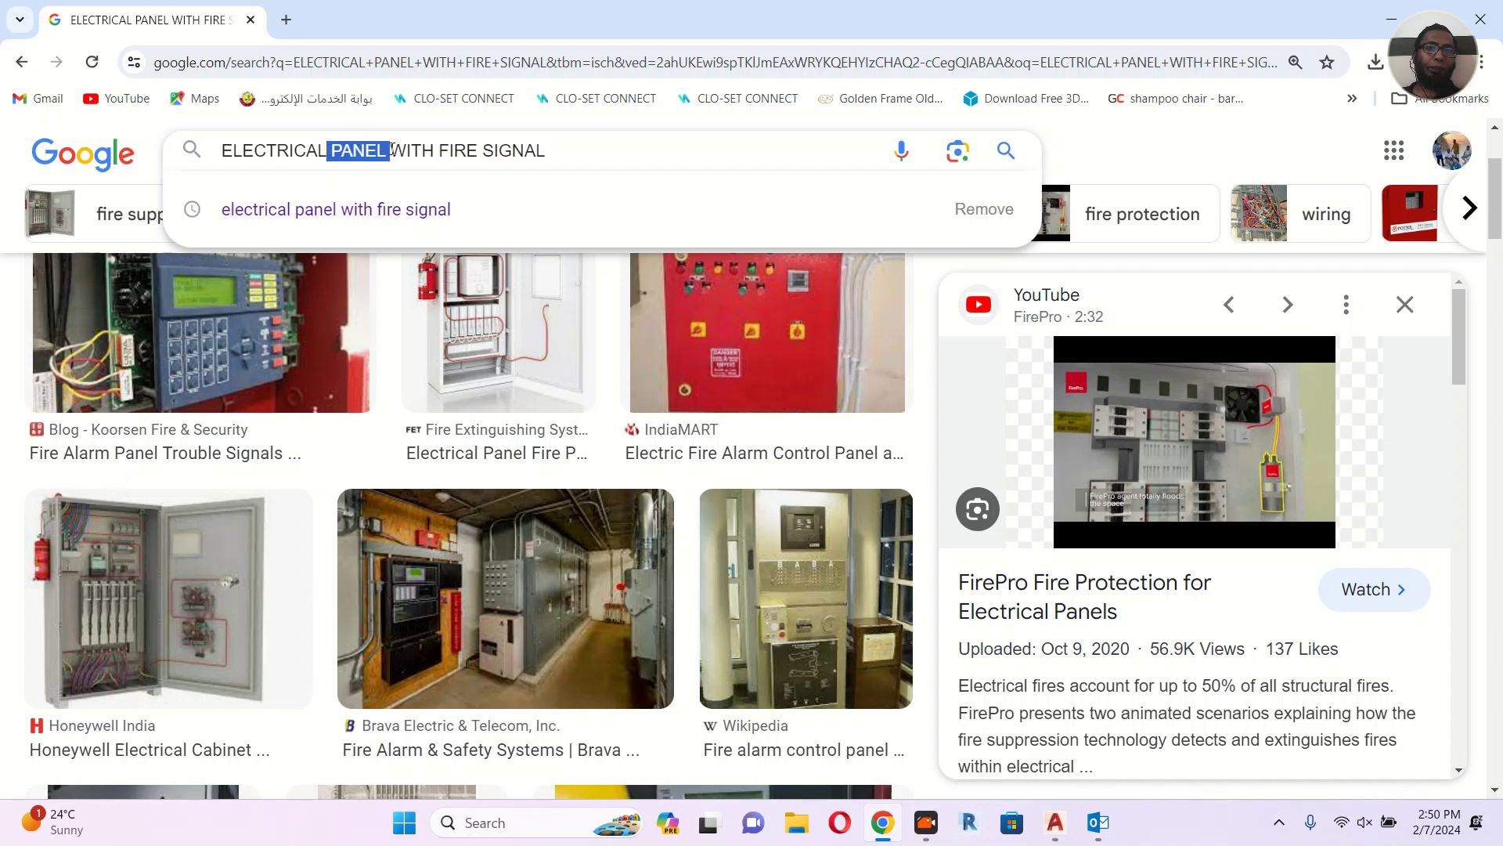
type("BREA")
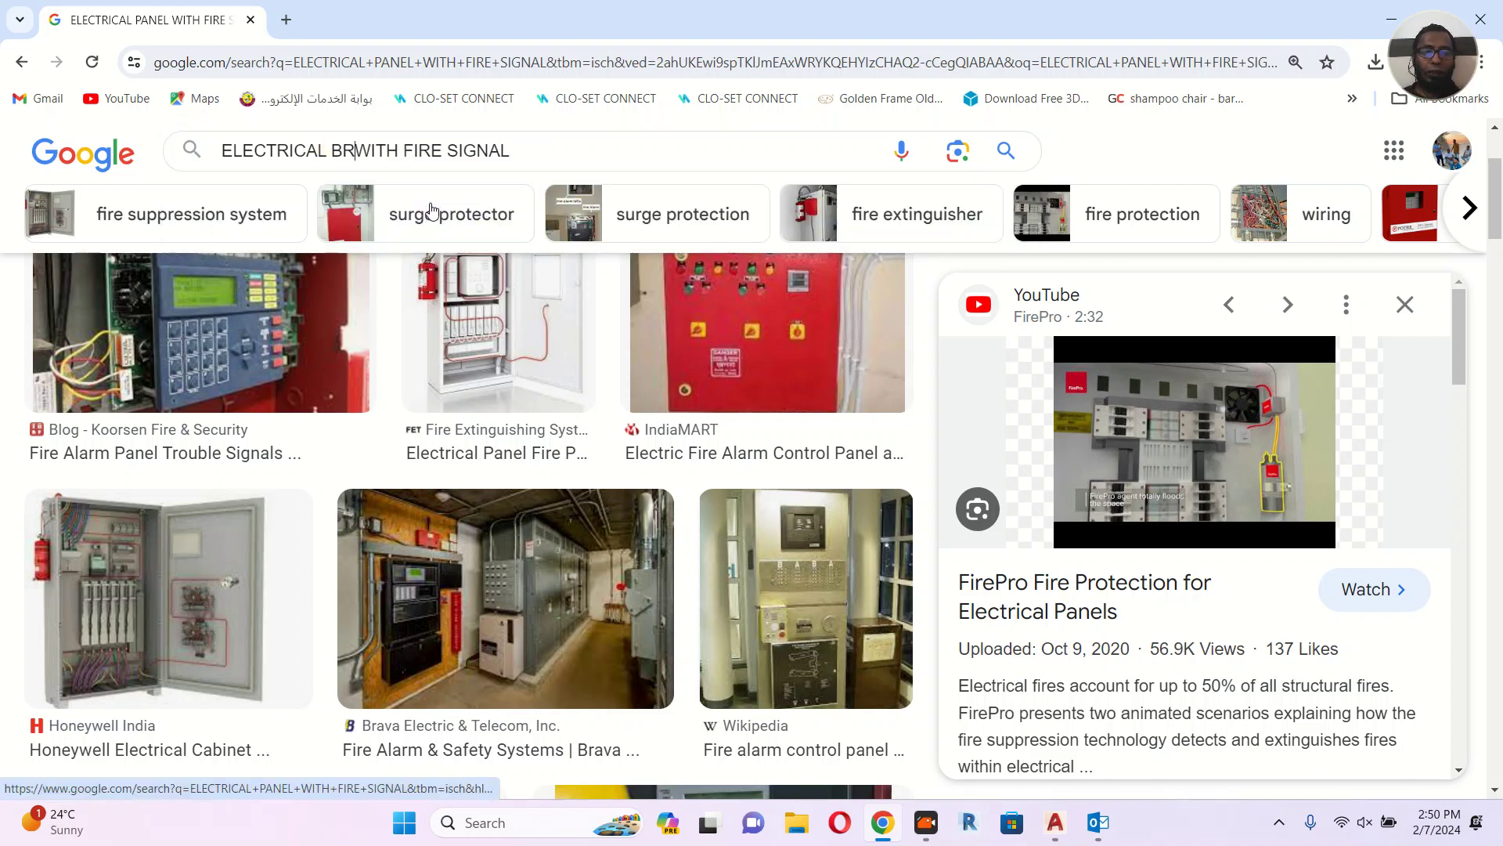
type("KER")
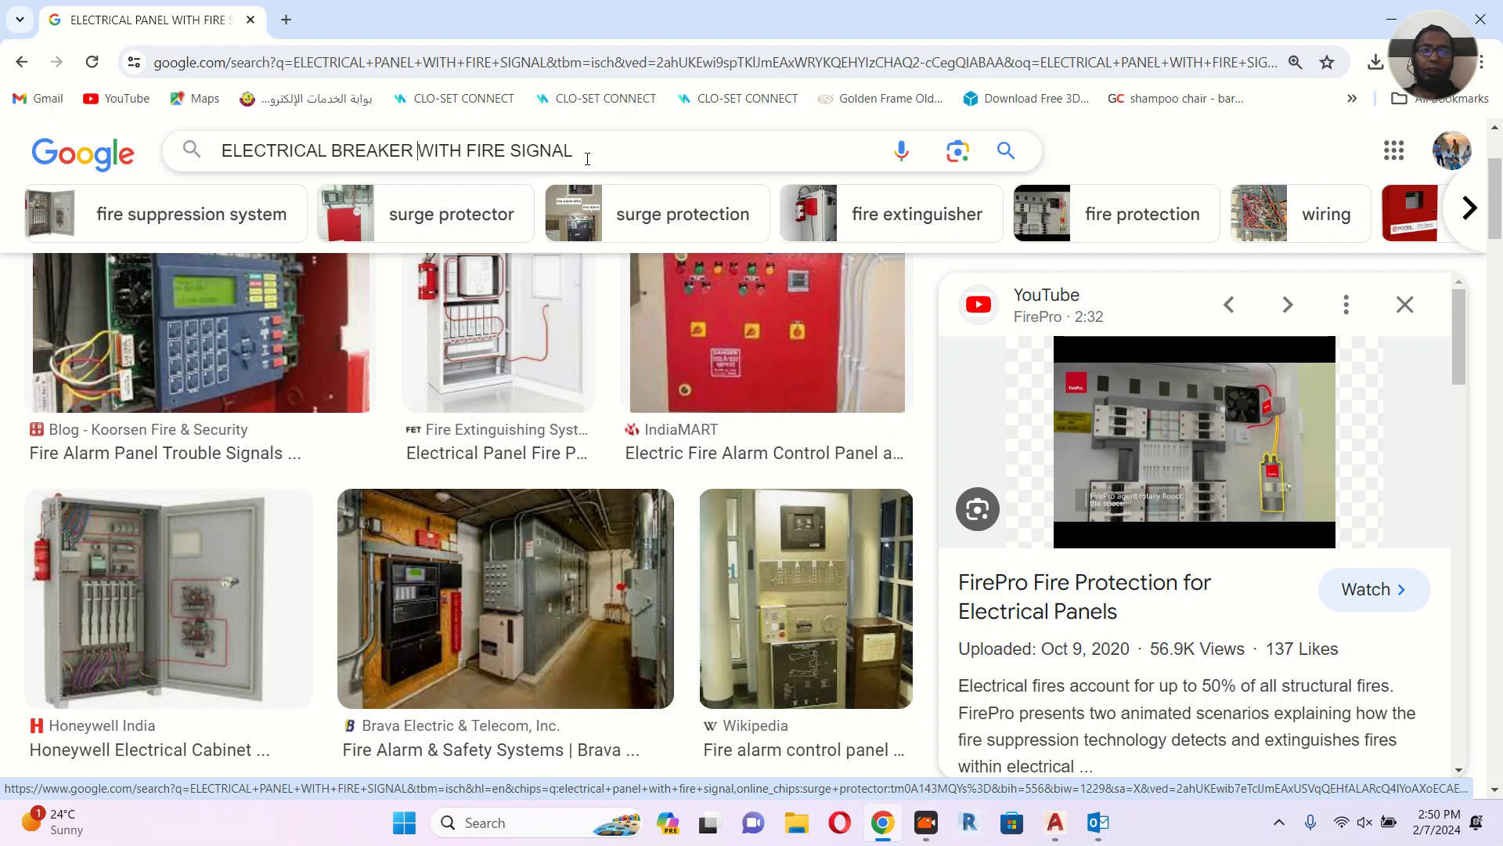
key("Return")
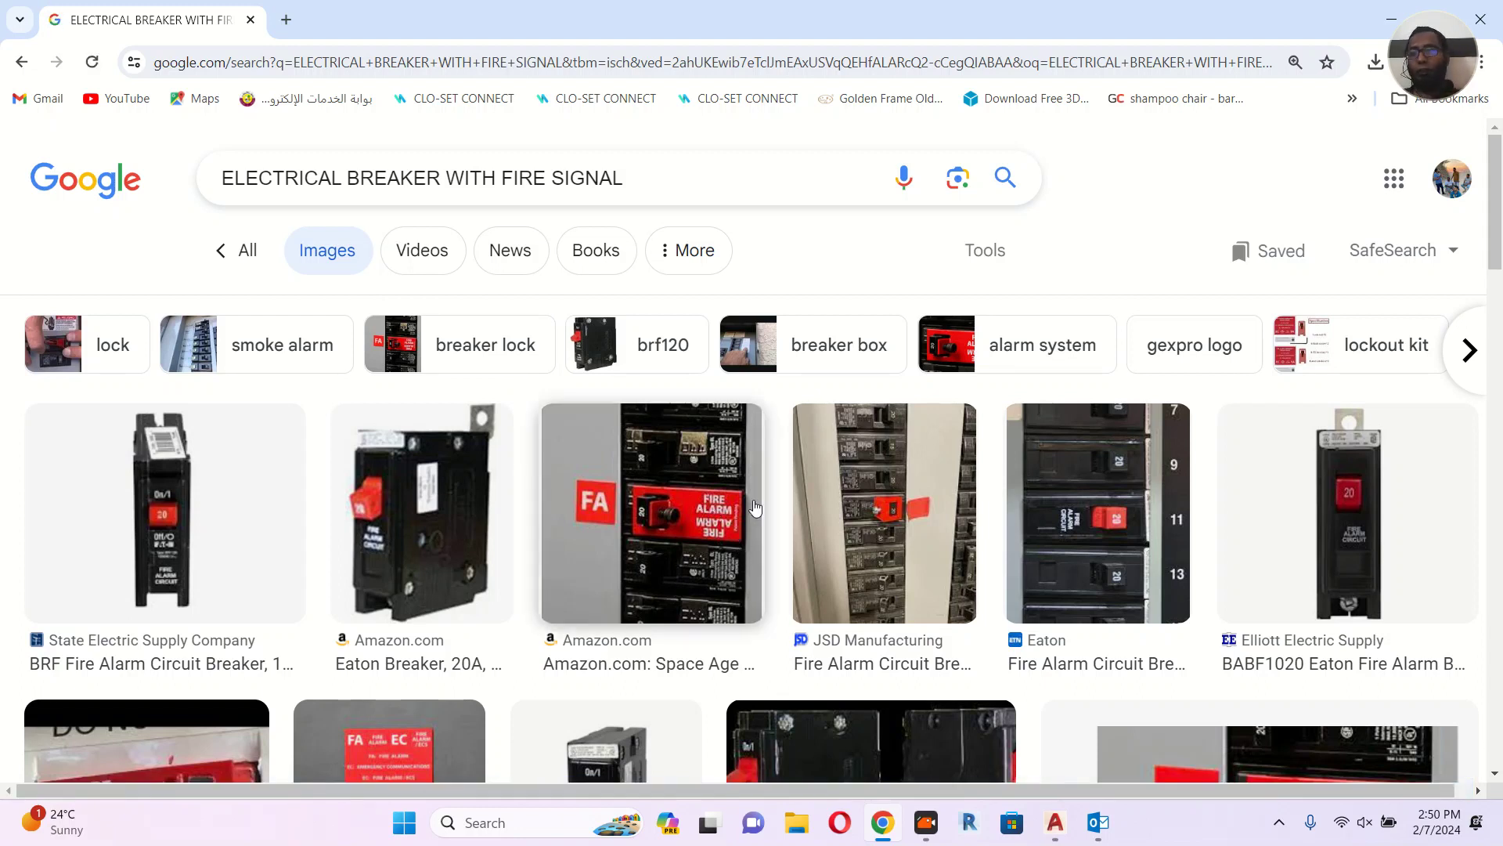
scroll(714, 513, "down", 3)
scroll(812, 501, "down", 3)
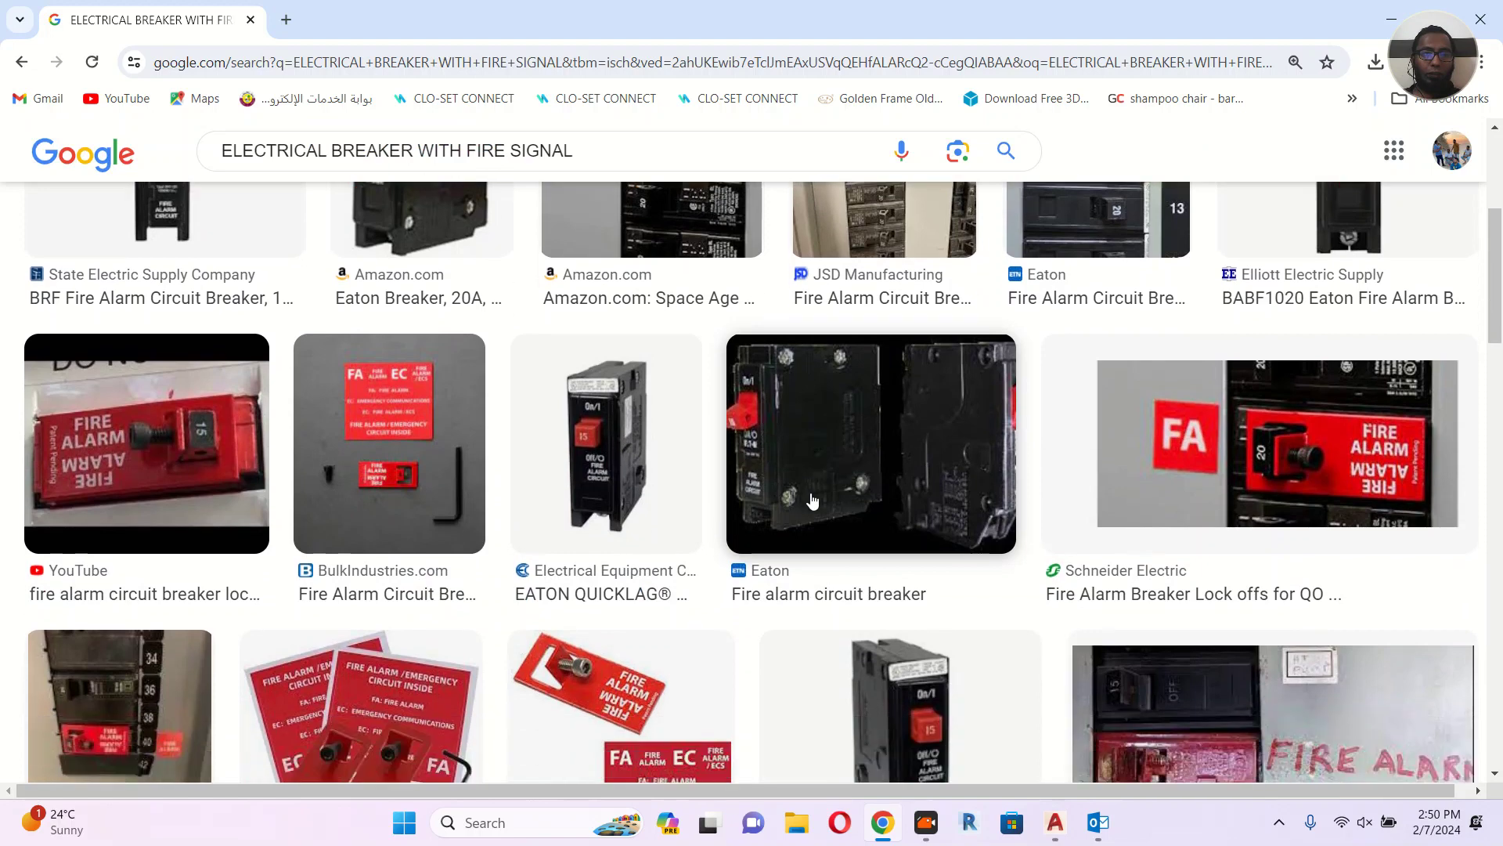
scroll(812, 501, "down", 5)
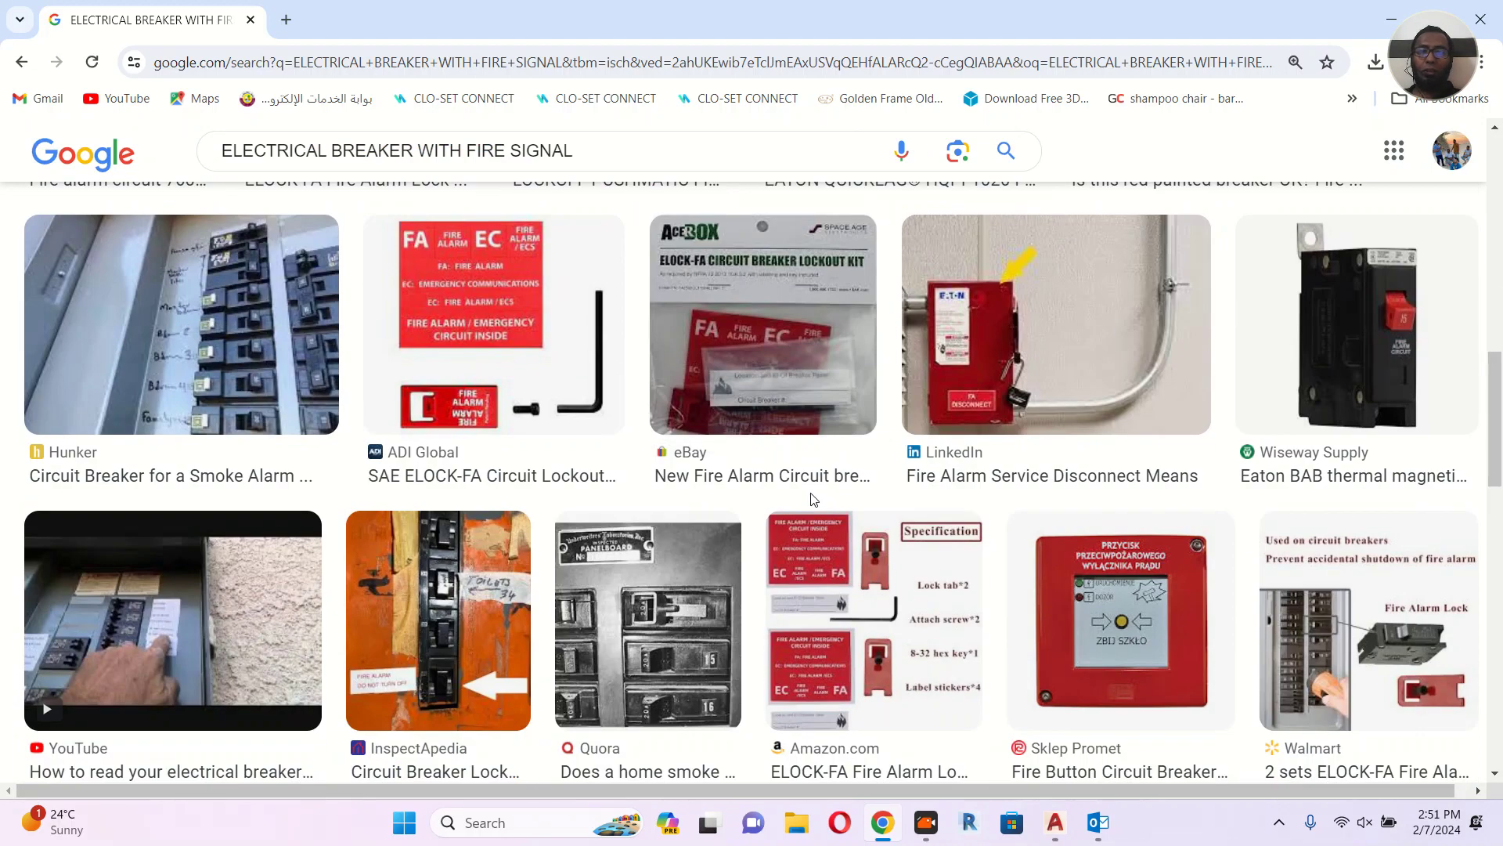
scroll(812, 501, "up", 10)
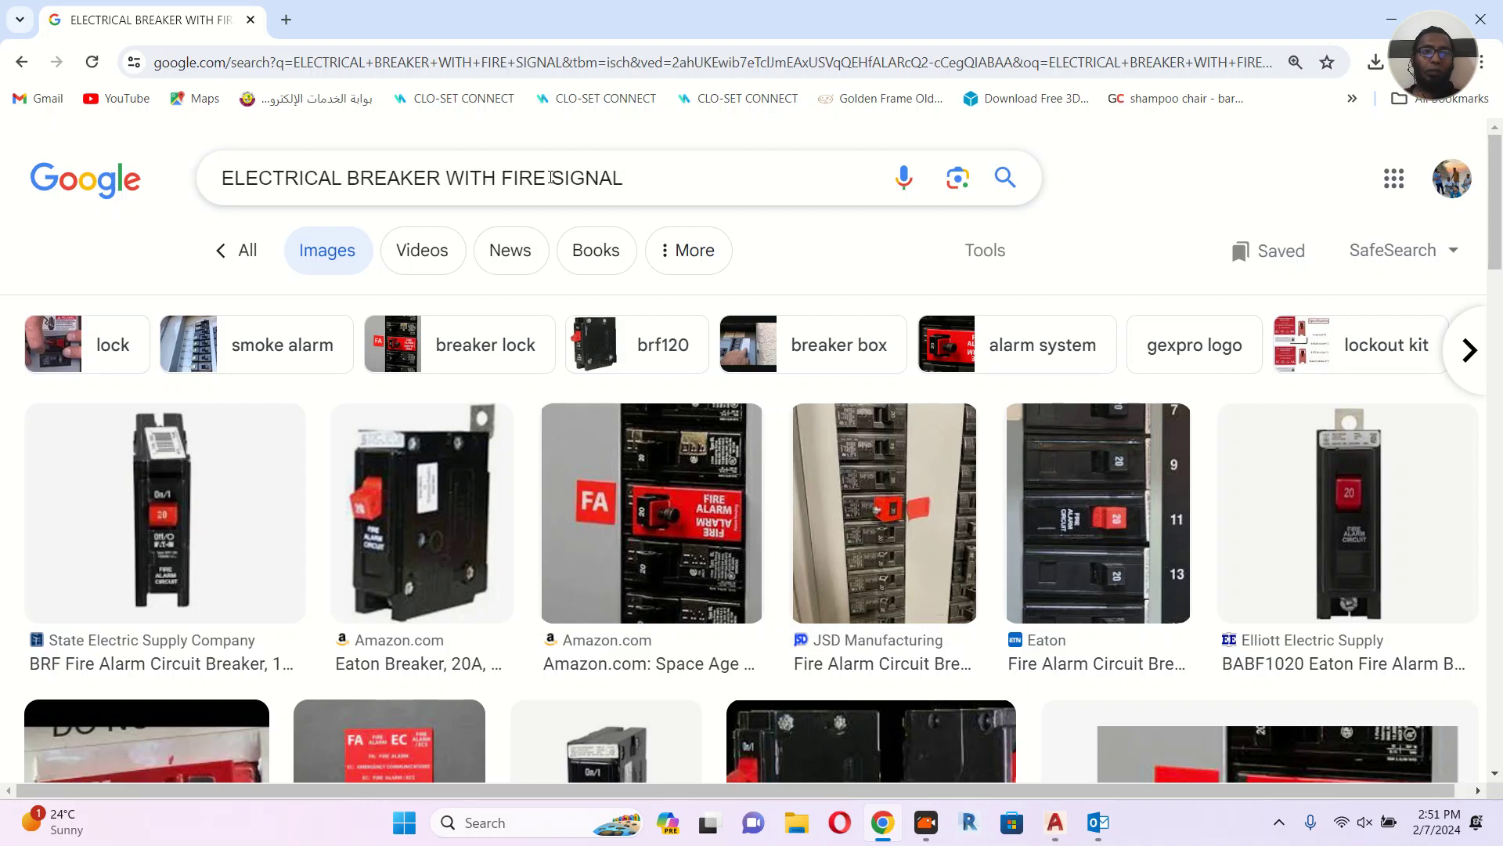
Extend the image search to "ELECTRICAL BREAKER WITH FIRE SIGNAL WIRE" and look over the first results.
left_click(557, 177)
left_click(683, 180)
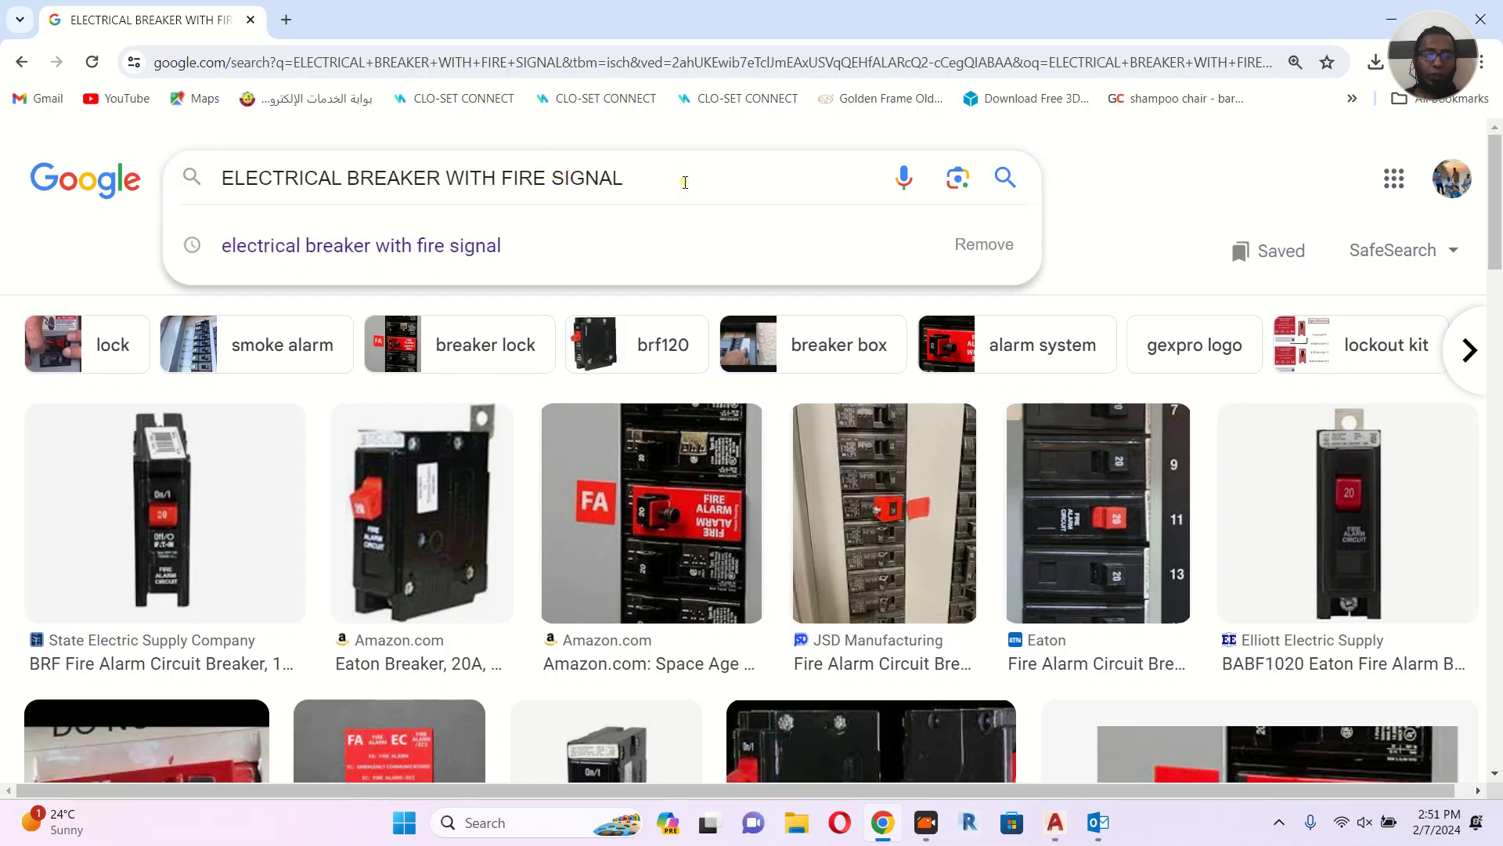
type("WIRE")
key("Return")
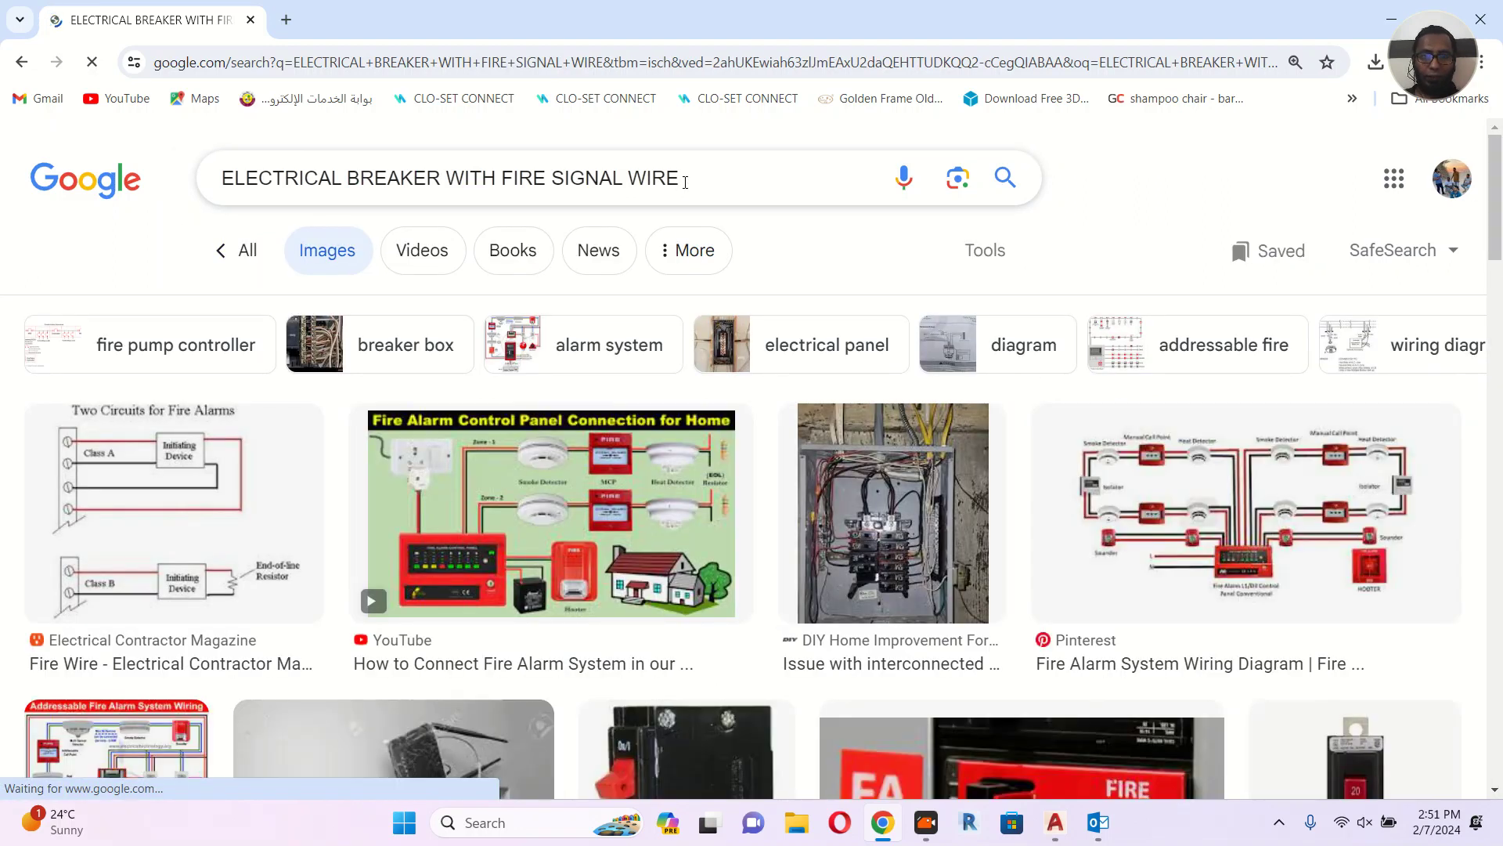
scroll(685, 182, "down", 2)
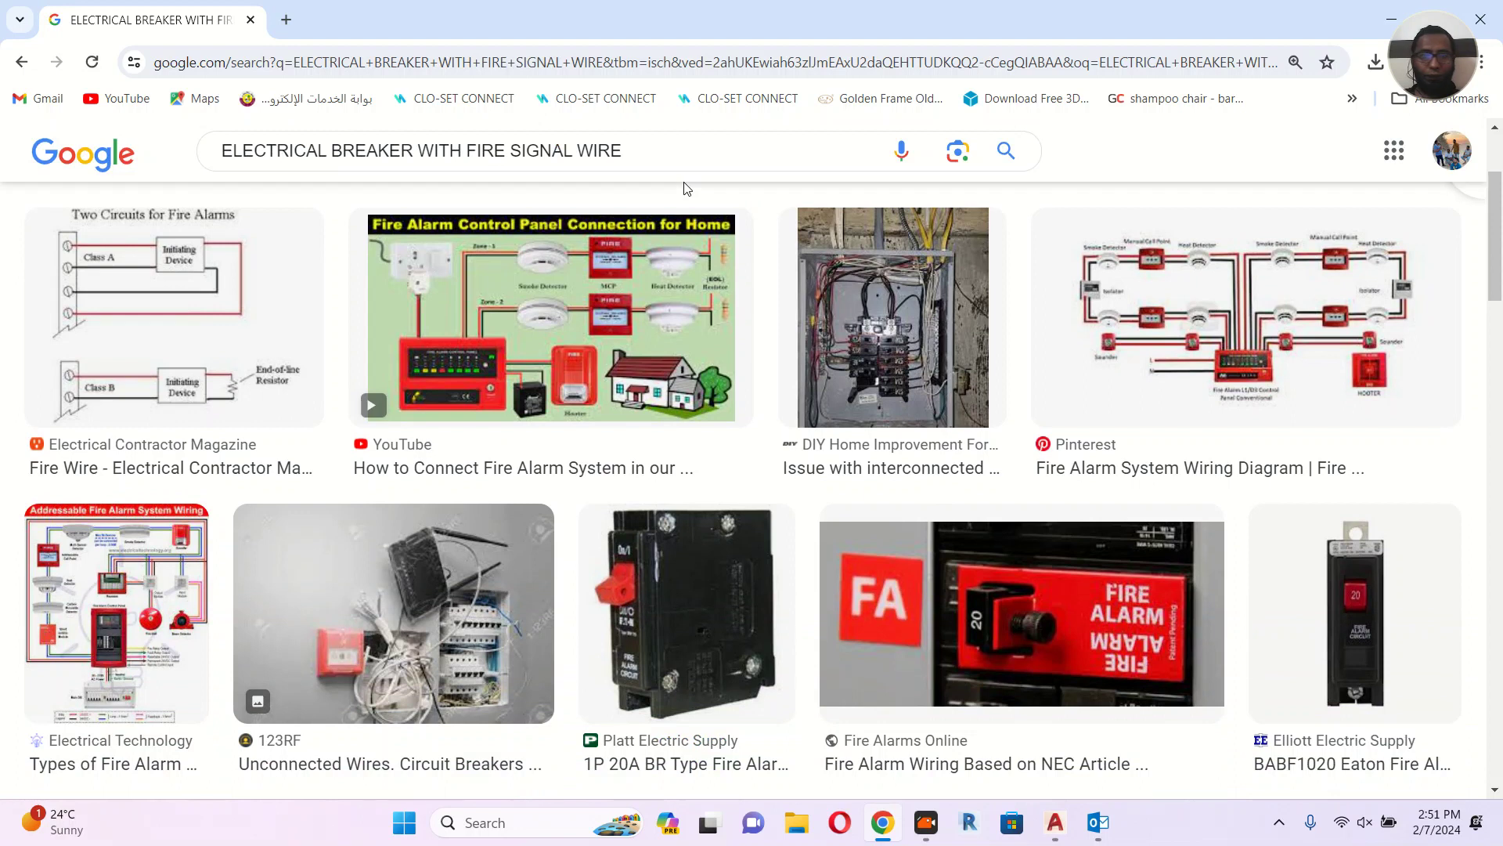
scroll(685, 188, "up", 2)
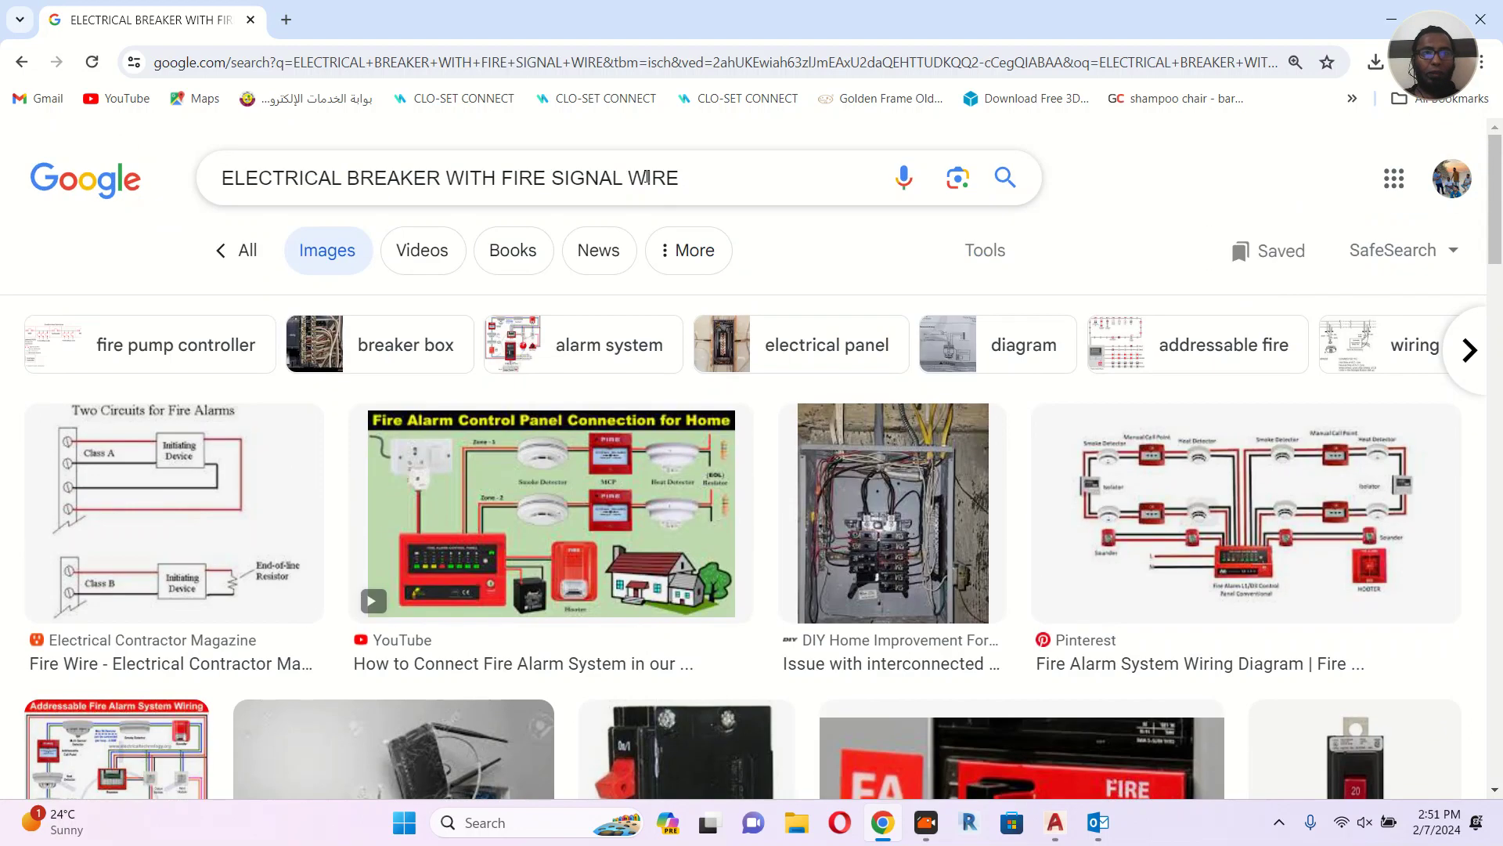
Change the image search to "MCCB WITH FIRE SIGNAL WIRE" and preview the shunt trip breaker wiring diagram.
left_click_drag(337, 173, 197, 178)
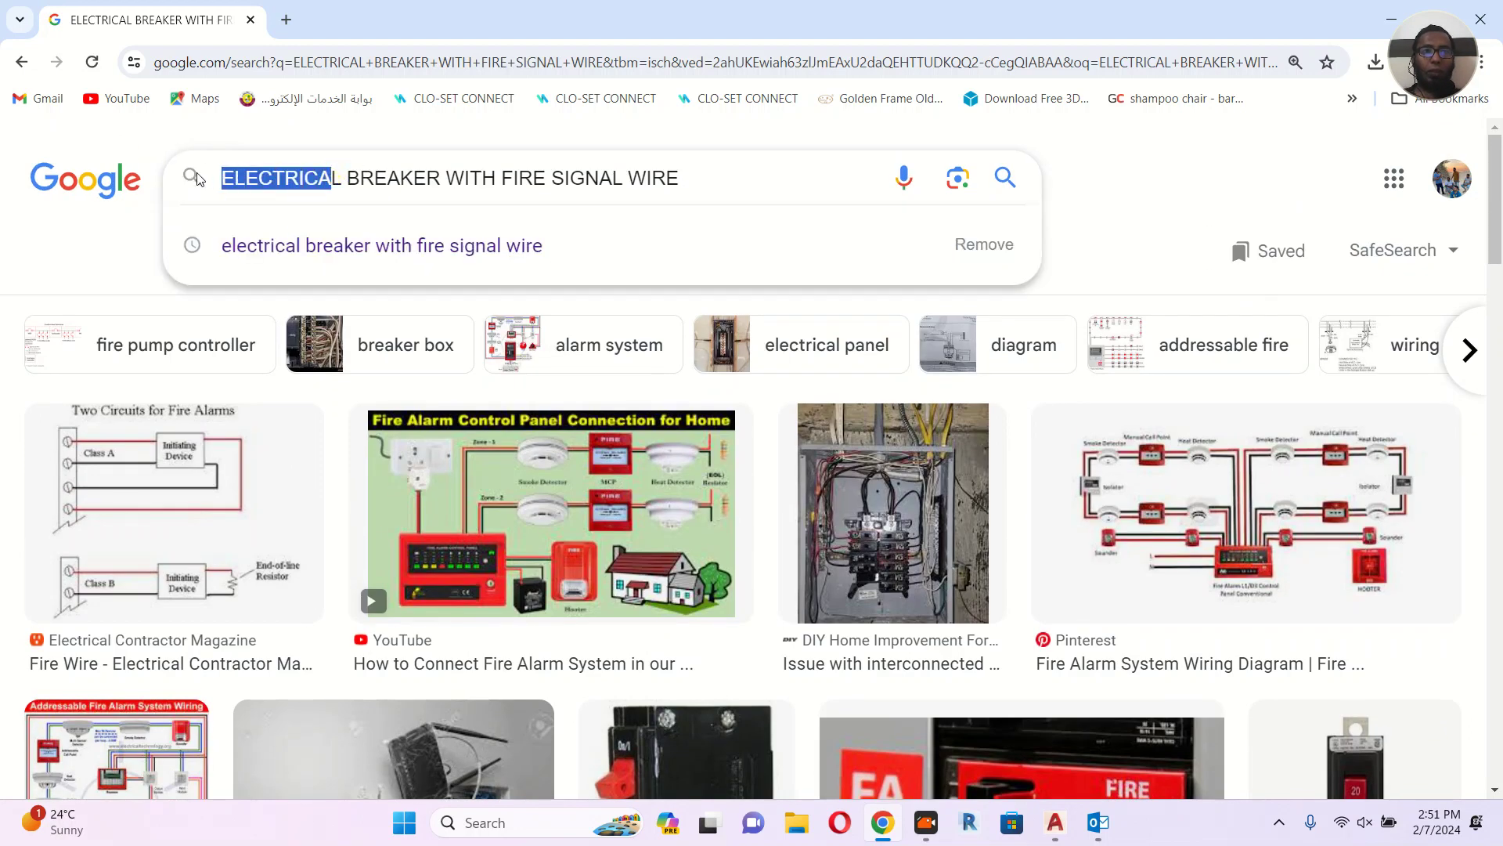
type("MM")
key("BackSpace")
type("CCB")
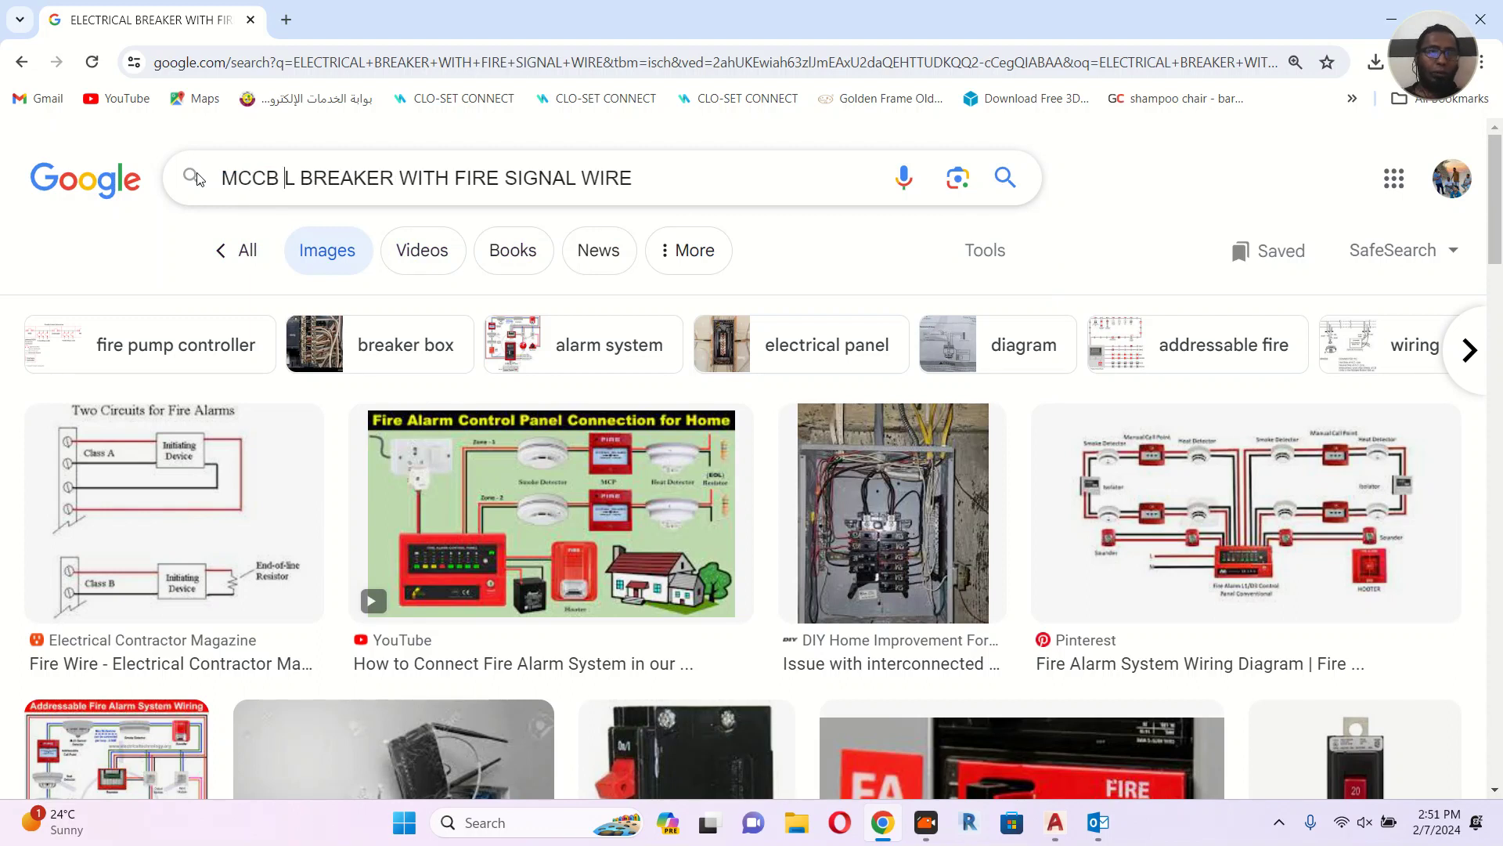
key("Delete")
key("Delete")
key("Delete")
key("Delete")
key("Delete")
key("Delete")
key("Delete")
key("Delete")
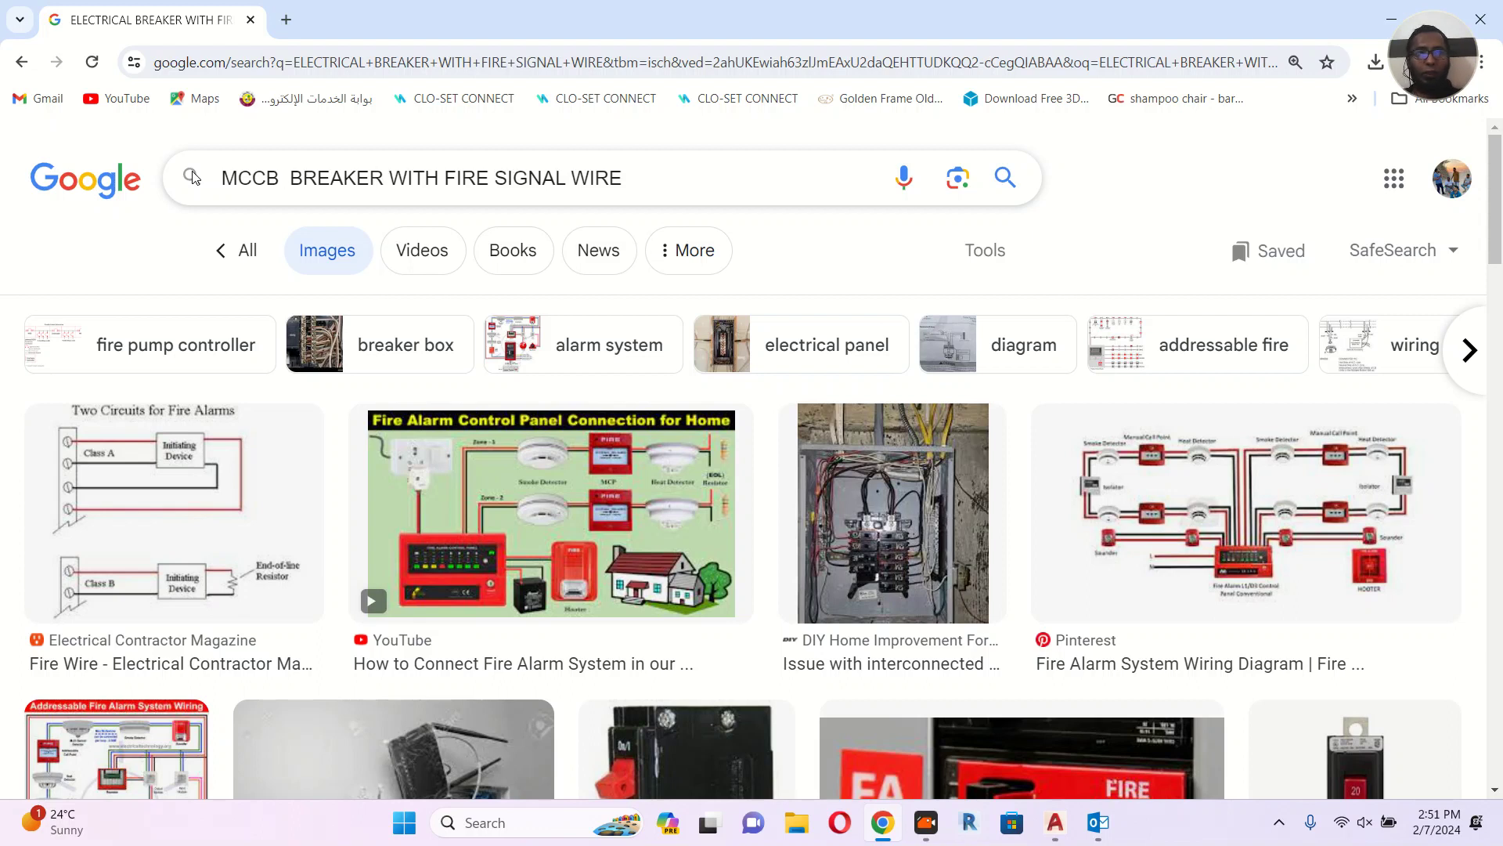
key("Delete")
key("Delete")
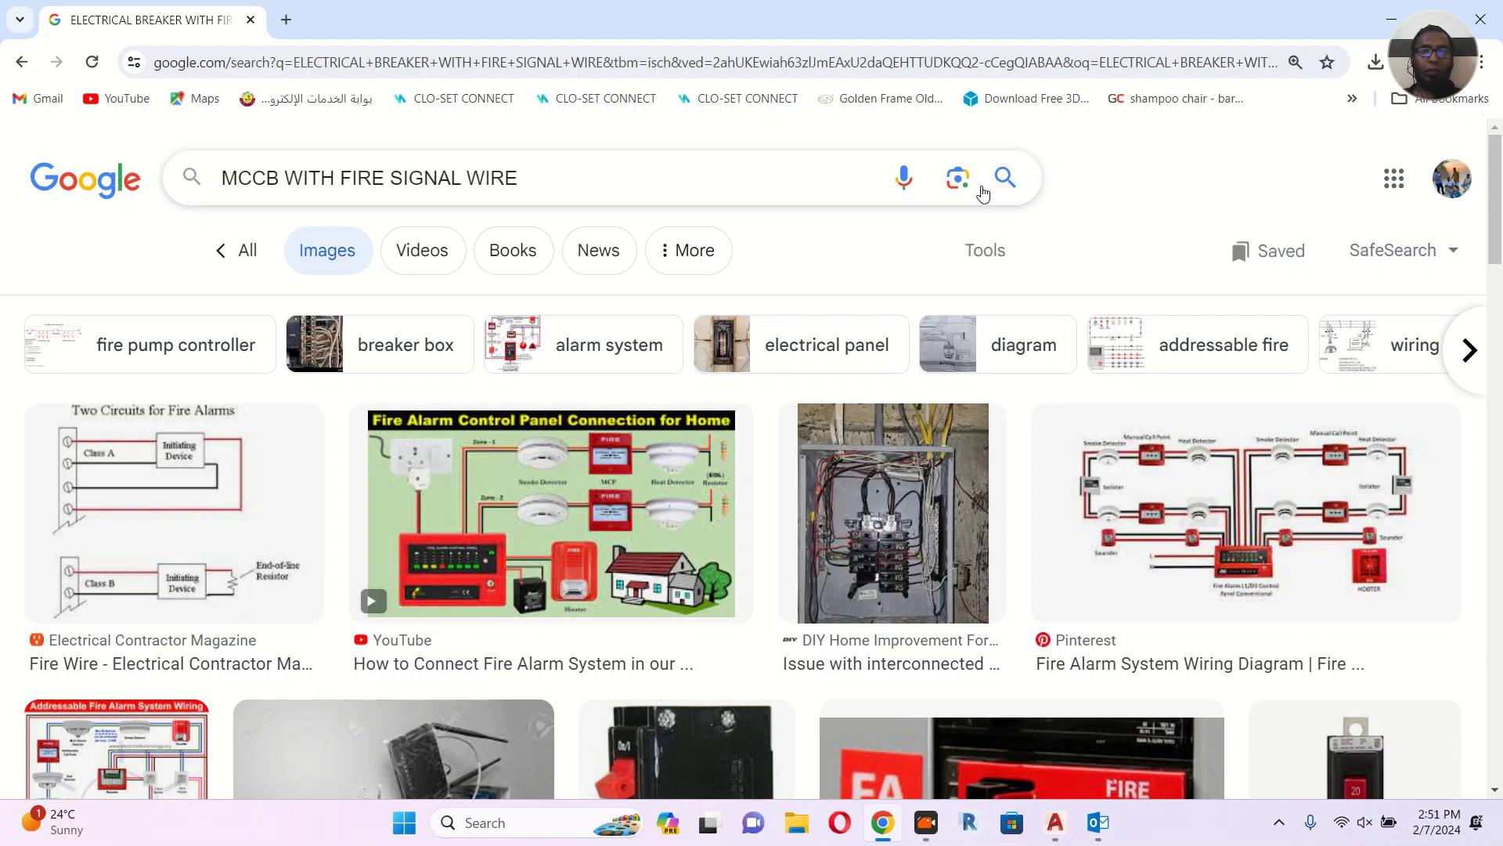
left_click(759, 164)
key("Return")
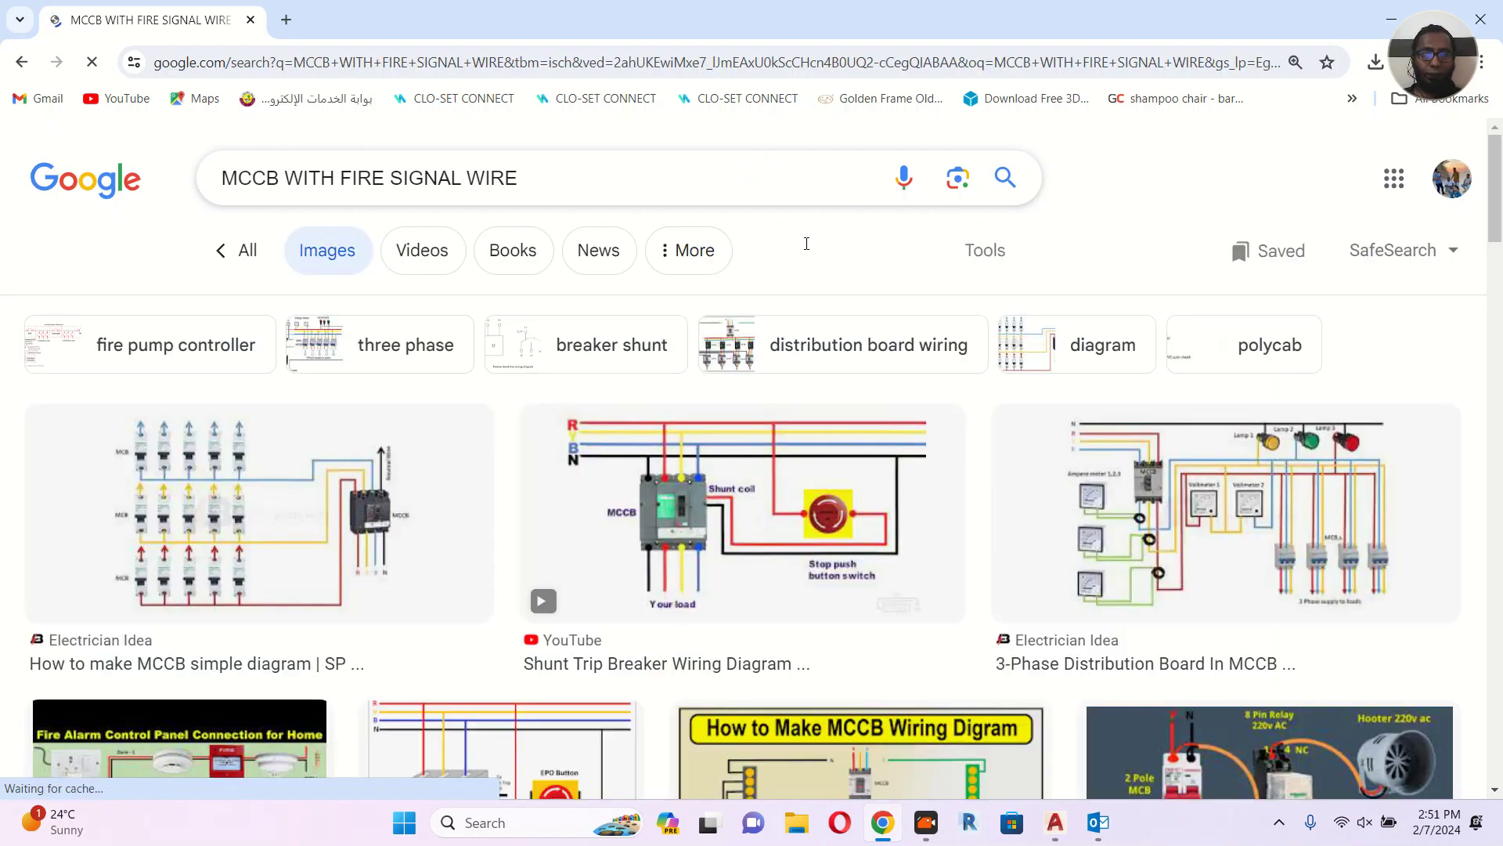
left_click(770, 563)
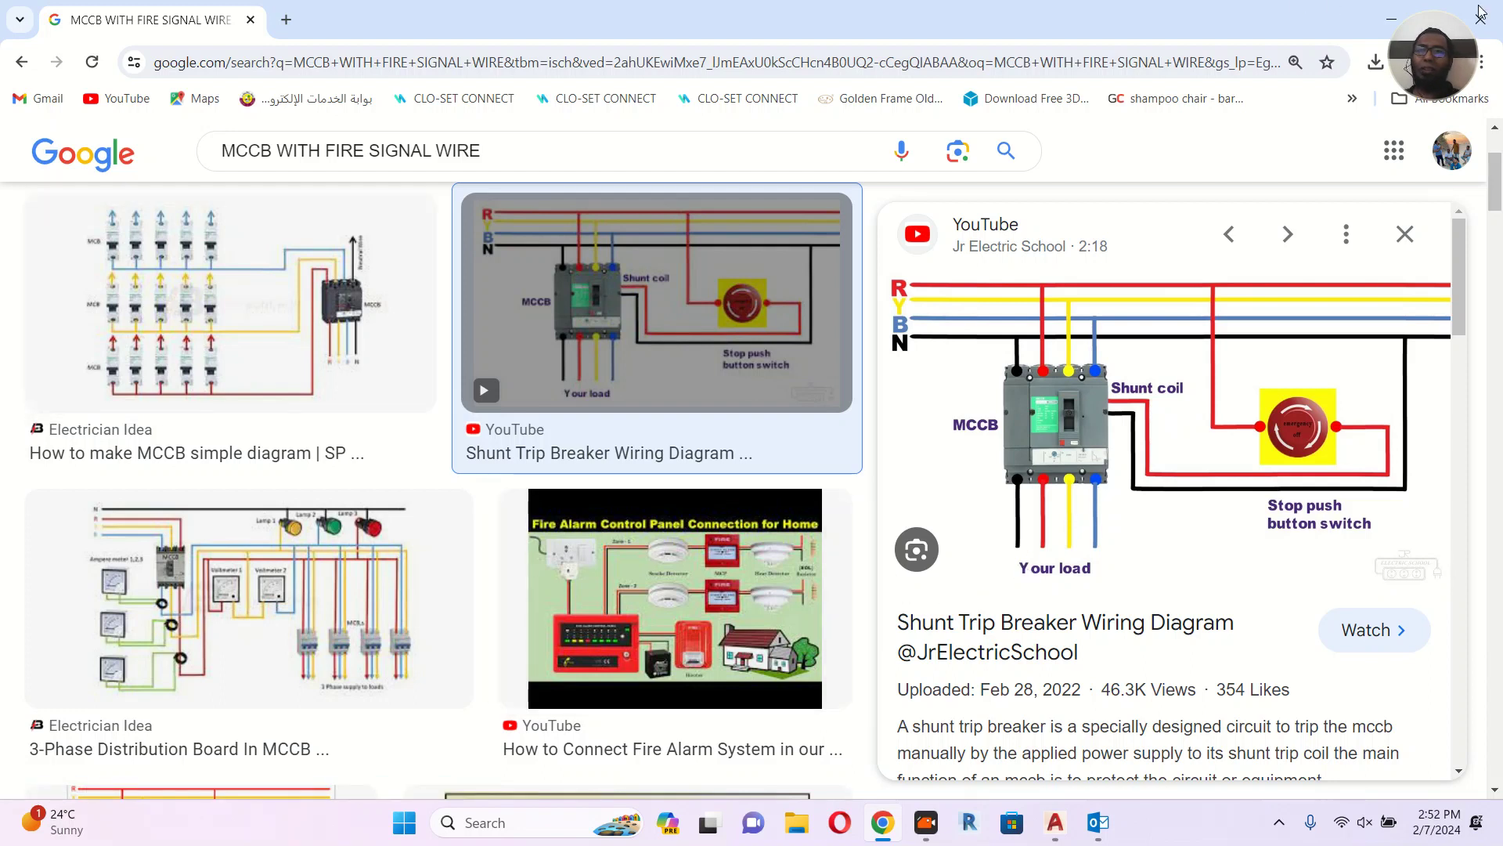
Switch to the AutoCAD drawing and copy the E.PUMP label to just below the small middle pump rectangle.
left_click(1385, 19)
left_click(1062, 822)
scroll(834, 408, "up", 10)
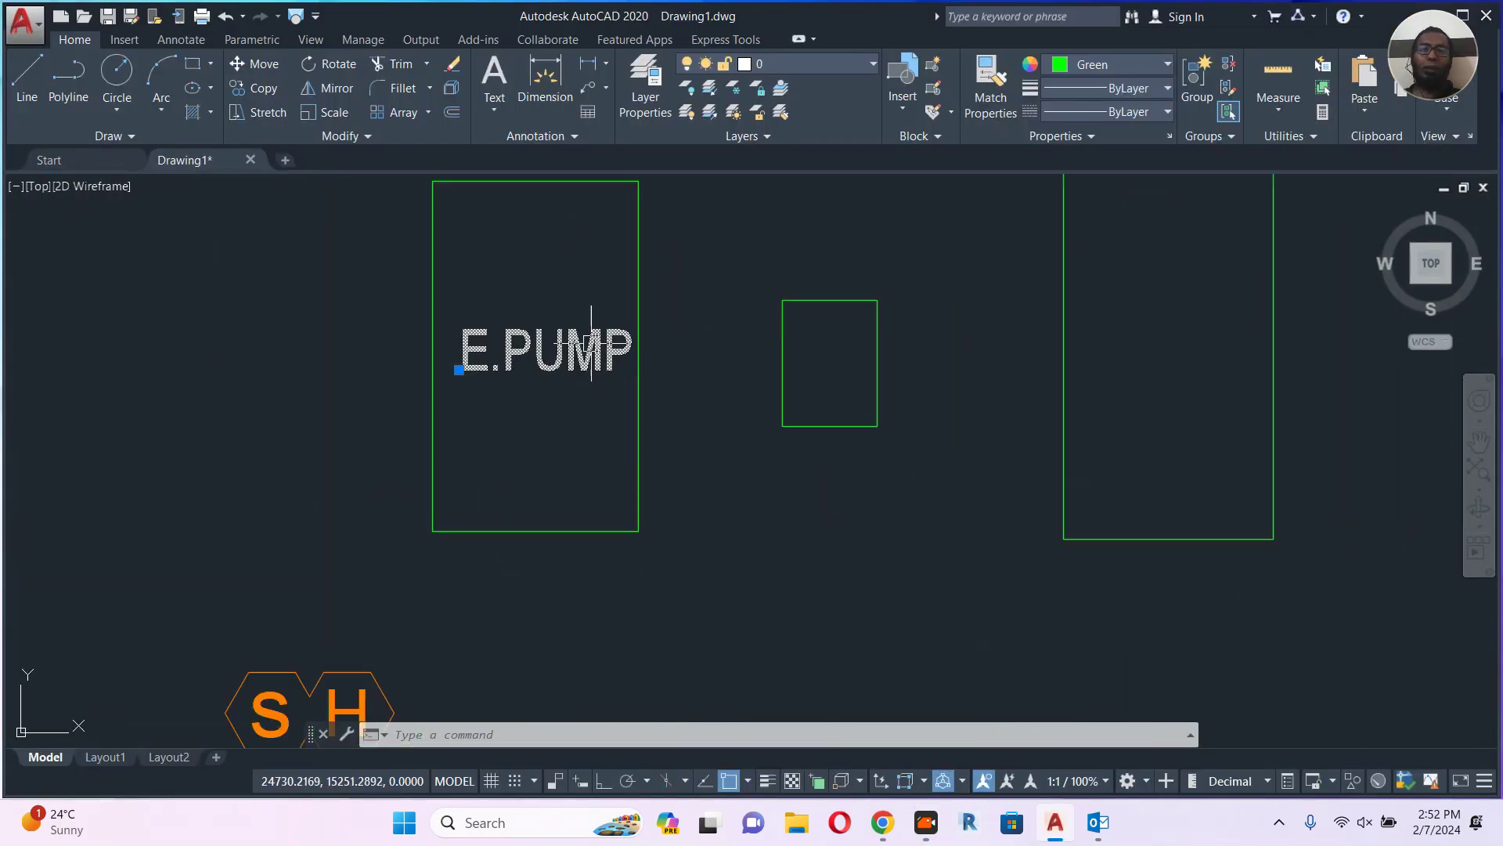
left_click(587, 343)
middle_click_drag(558, 406, 526, 362)
type("co")
key("Return")
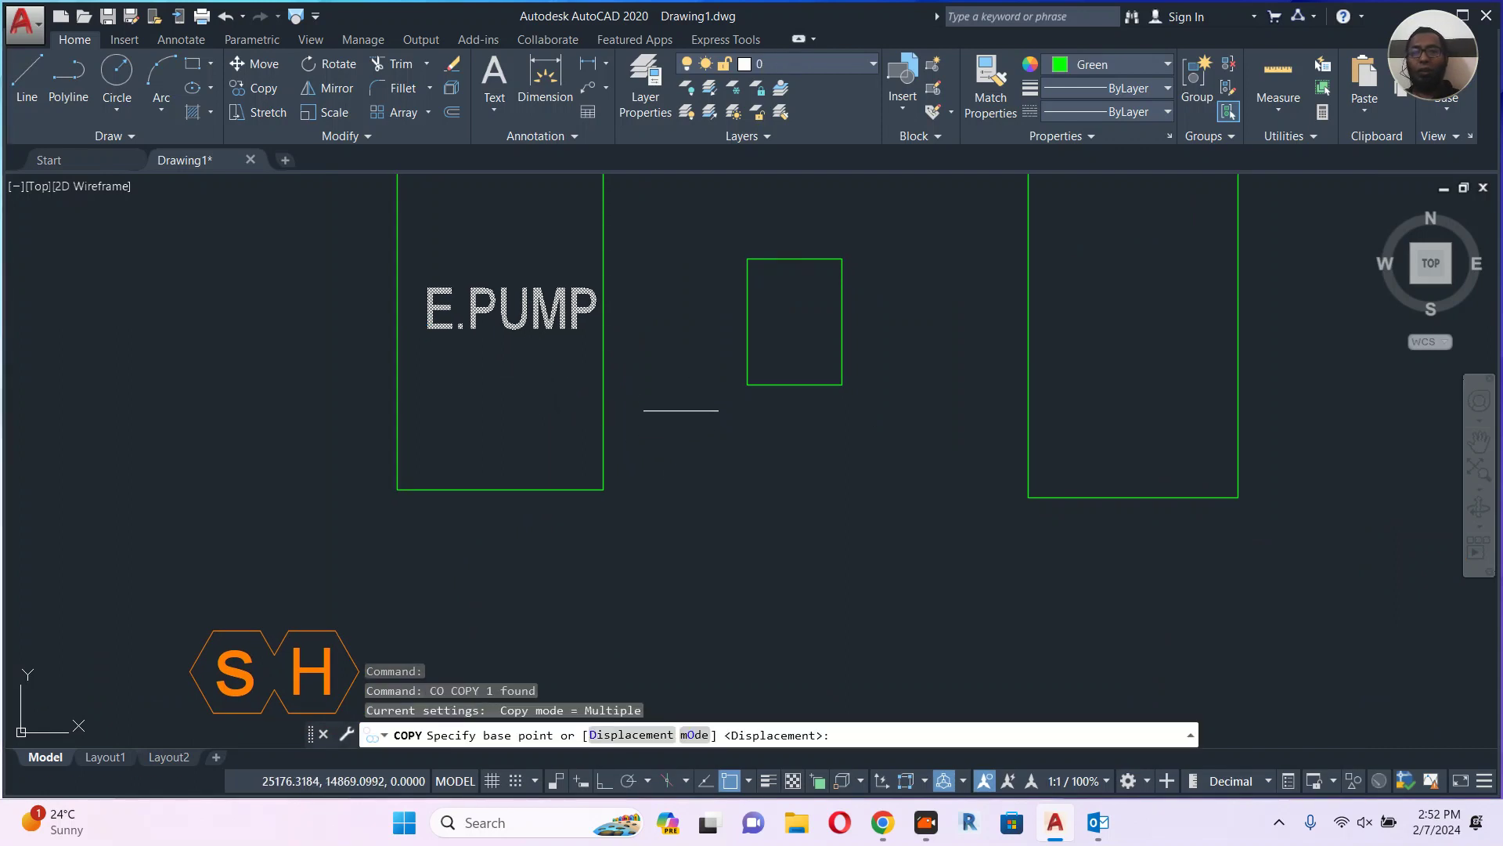
left_click(688, 394)
left_click(975, 505)
key("Escape")
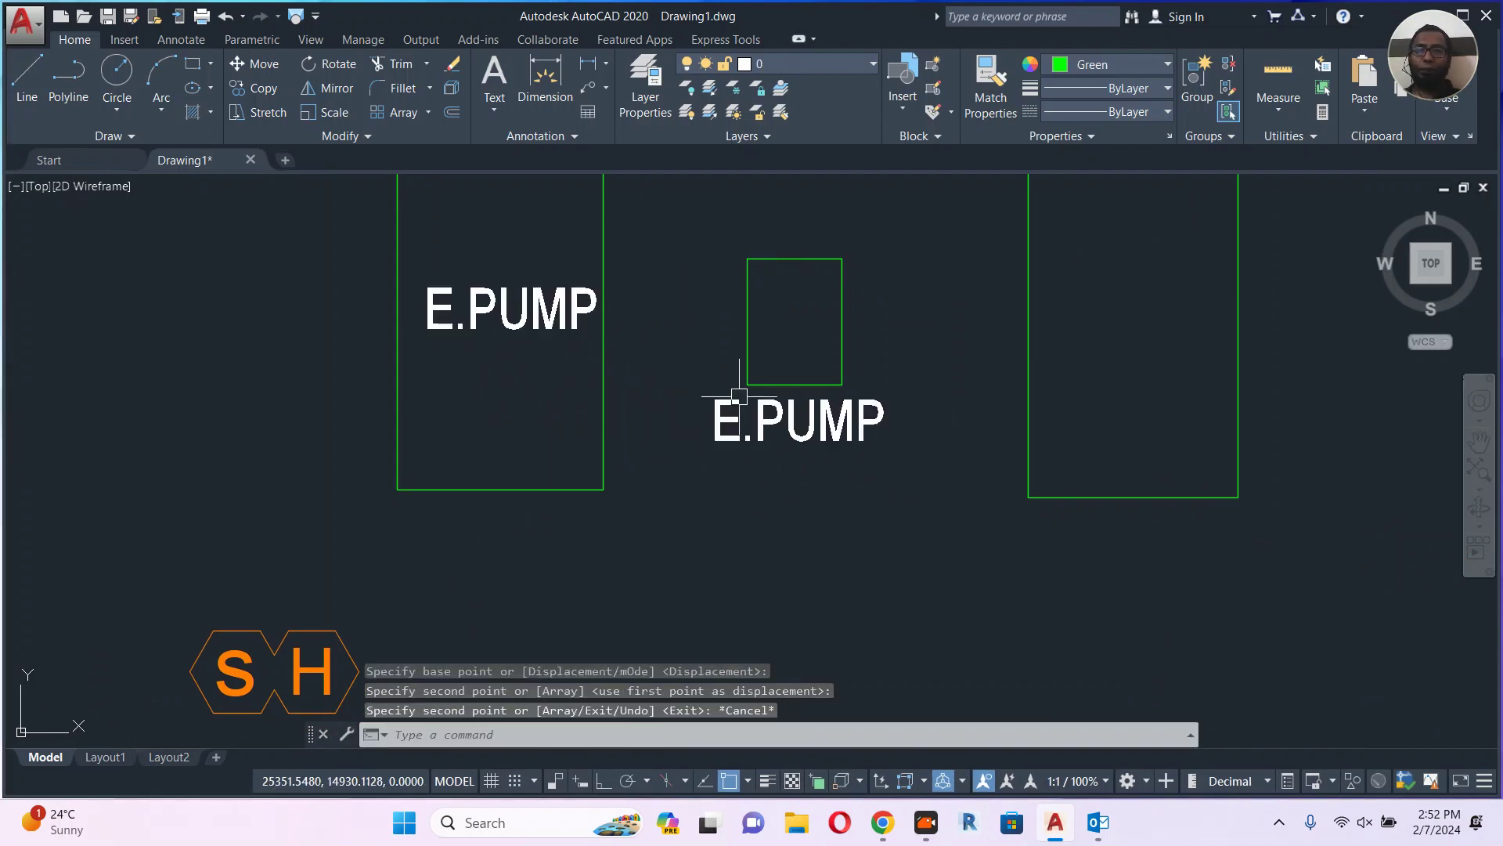
Change the label below the small middle rectangle to J.PUMP.
double_click(742, 410)
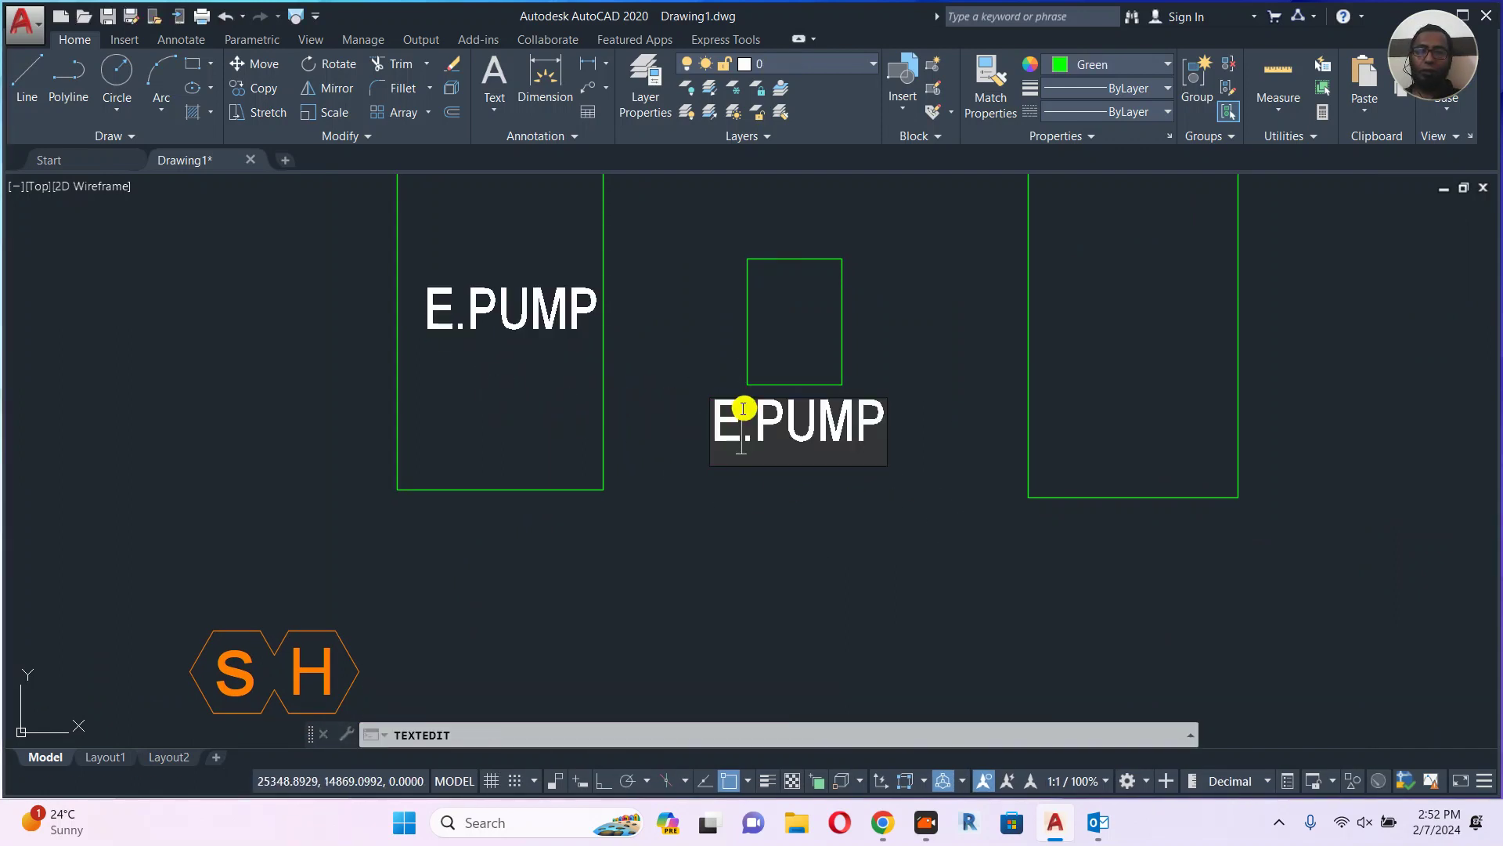
double_click(741, 408)
type("J")
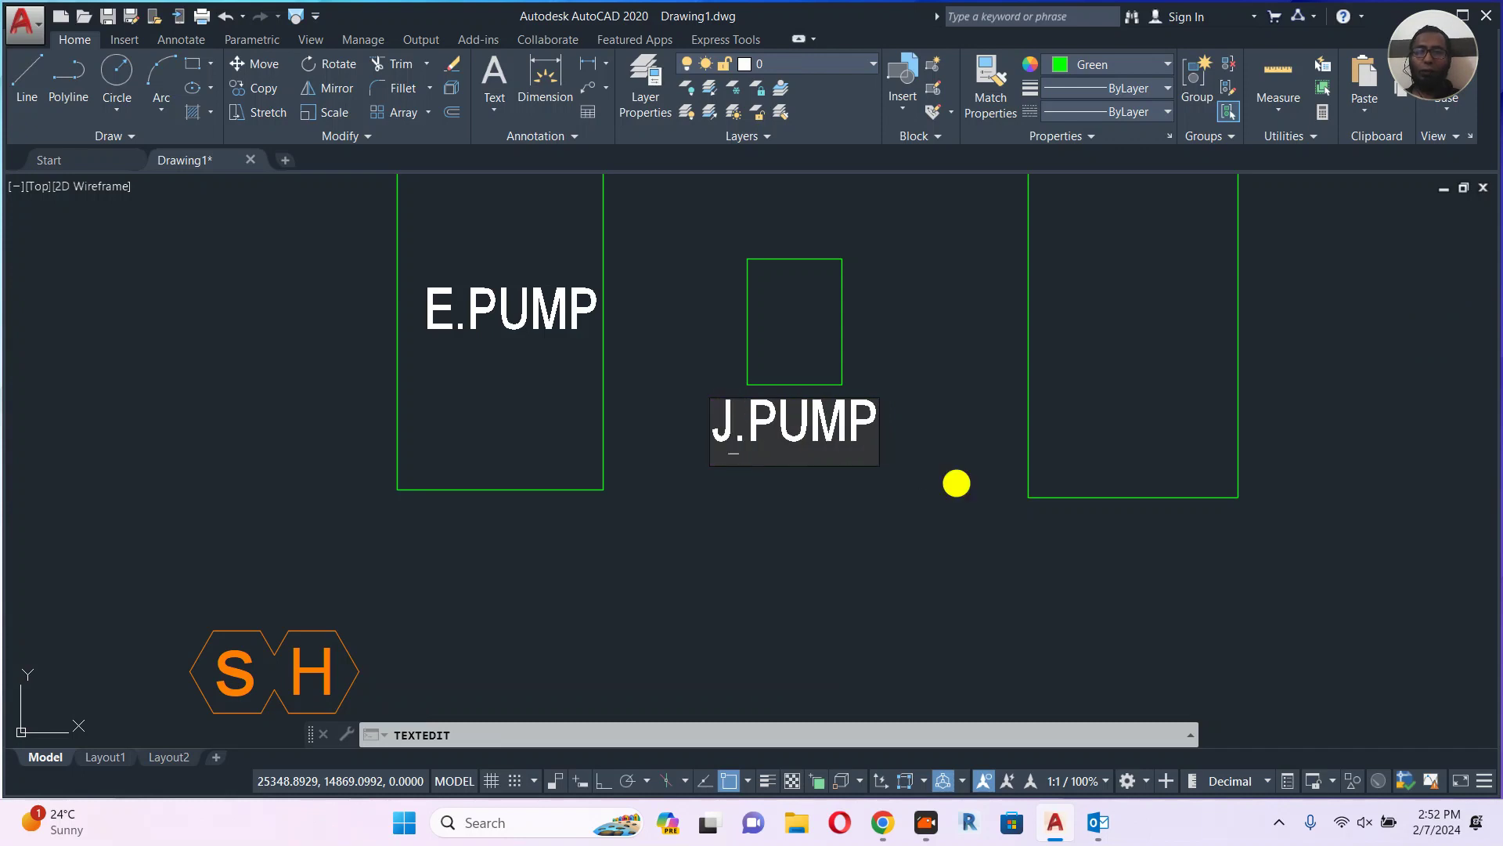
key("Escape")
key("Escape")
Copy the J.PUMP label into the large pump rectangle on the east side of the pump room.
left_click(865, 426)
type("c")
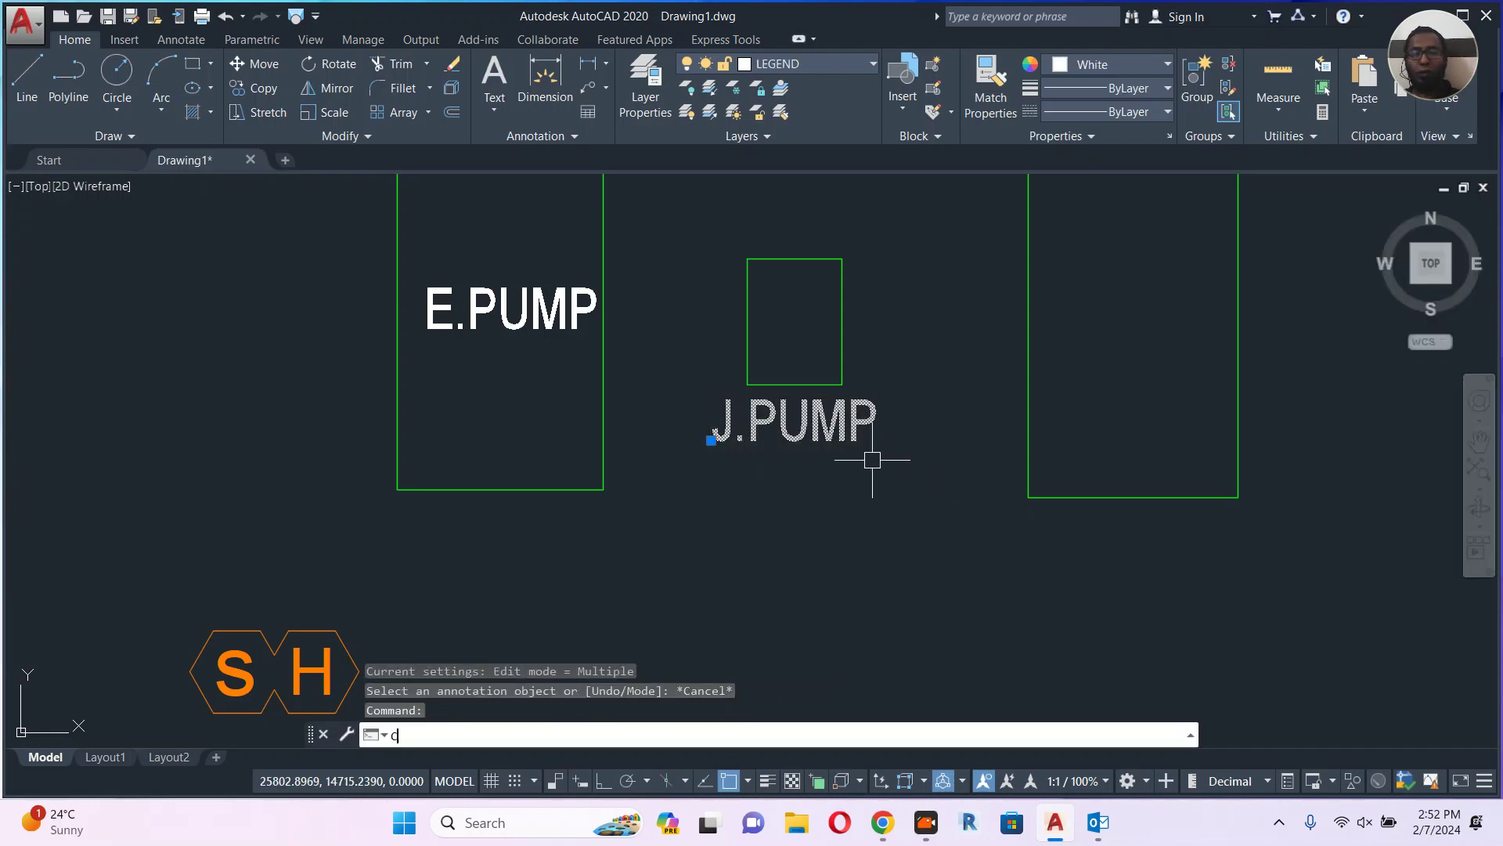
type("o")
key("Return")
left_click(873, 490)
left_click(1211, 430)
key("Escape")
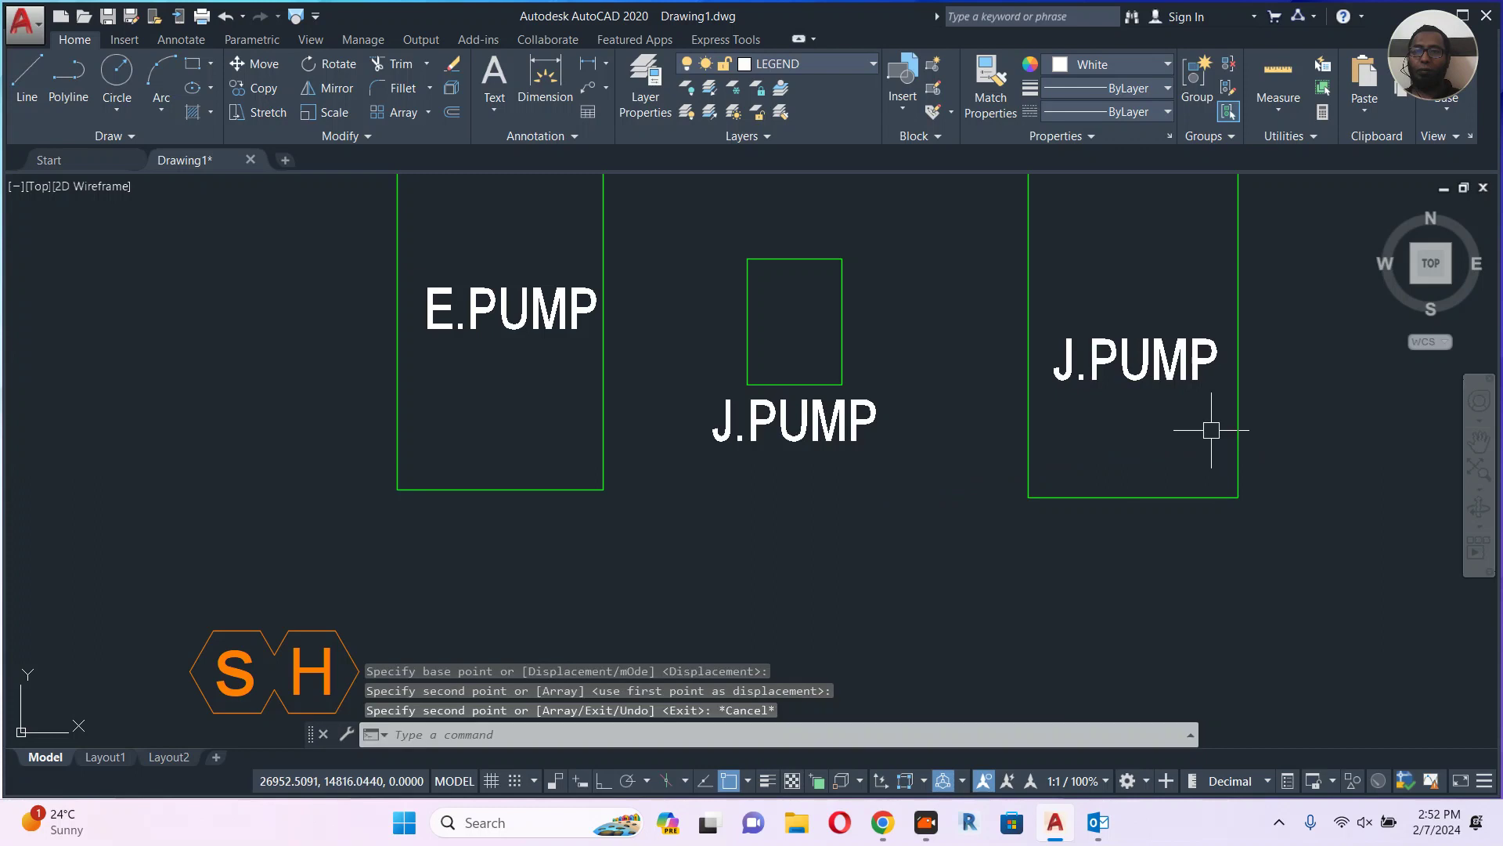
Change the label inside the eastern pump rectangle to D.PUMP.
double_click(1074, 358)
left_click_drag(1072, 358, 1051, 356)
type("D")
key("Return")
scroll(944, 368, "down", 4)
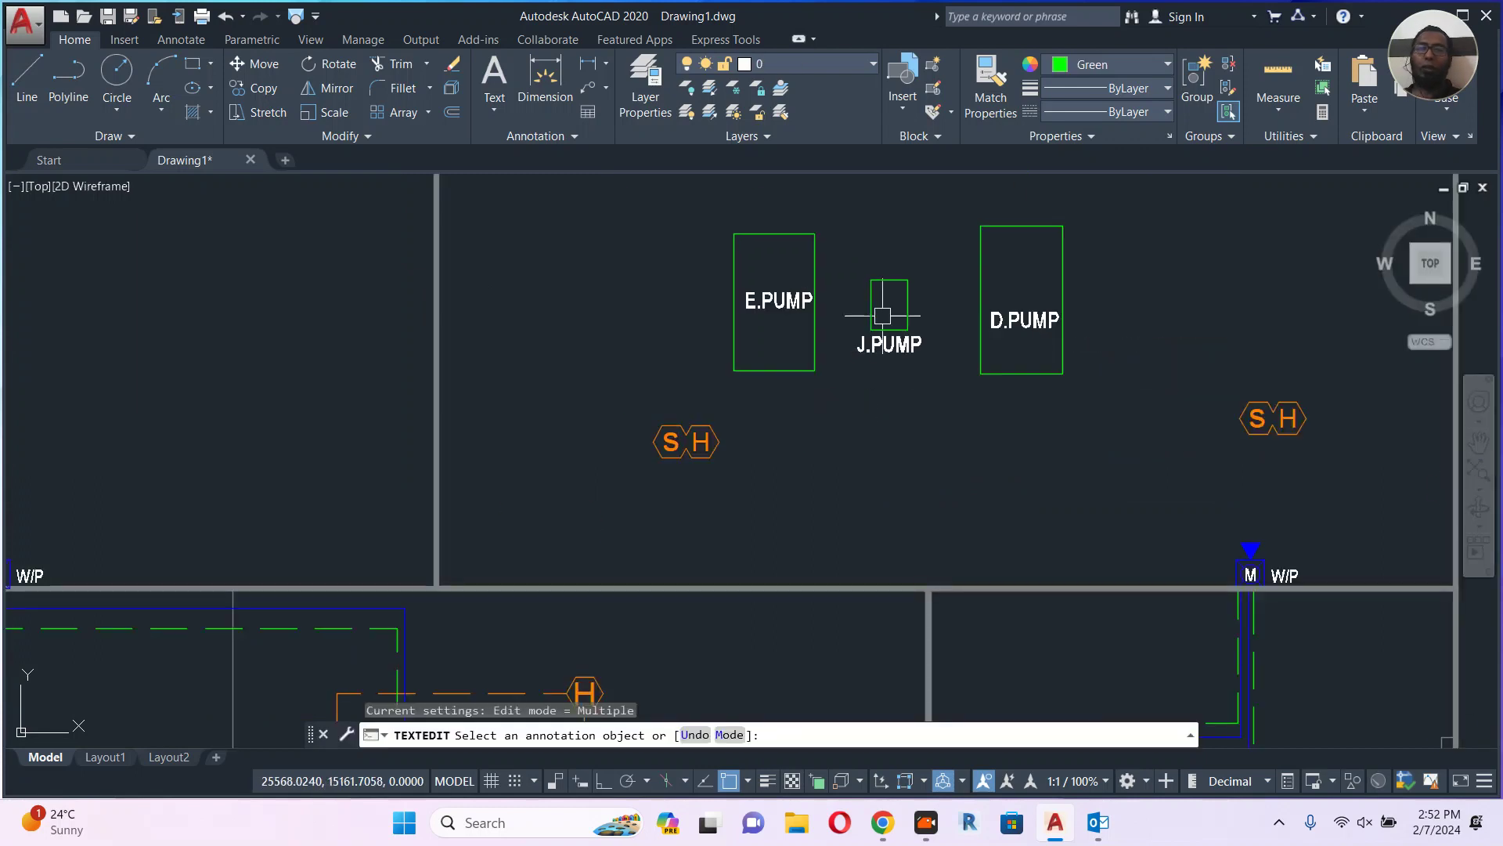
middle_click_drag(944, 369, 867, 392)
key("Escape")
Copy the middle CT2 box beside the three green circles to the clipboard, with a base point on its wall side.
scroll(867, 391, "down", 2)
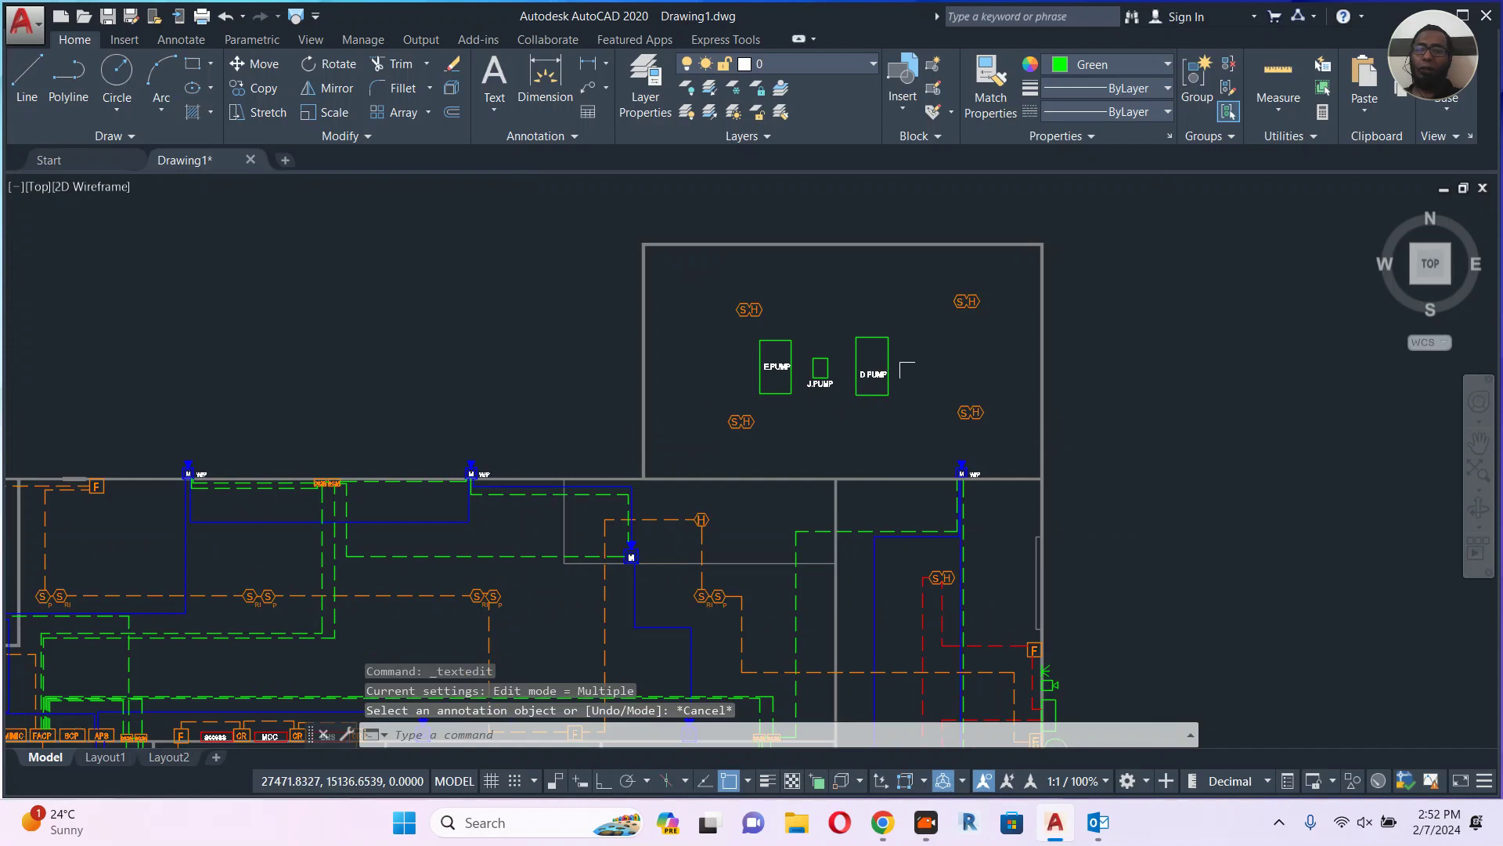
scroll(854, 384, "up", 4)
scroll(859, 384, "down", 4)
mouse_move(763, 449)
middle_mouse_down()
mouse_move(762, 361)
mouse_move(797, 288)
middle_mouse_up()
scroll(772, 599, "up", 8)
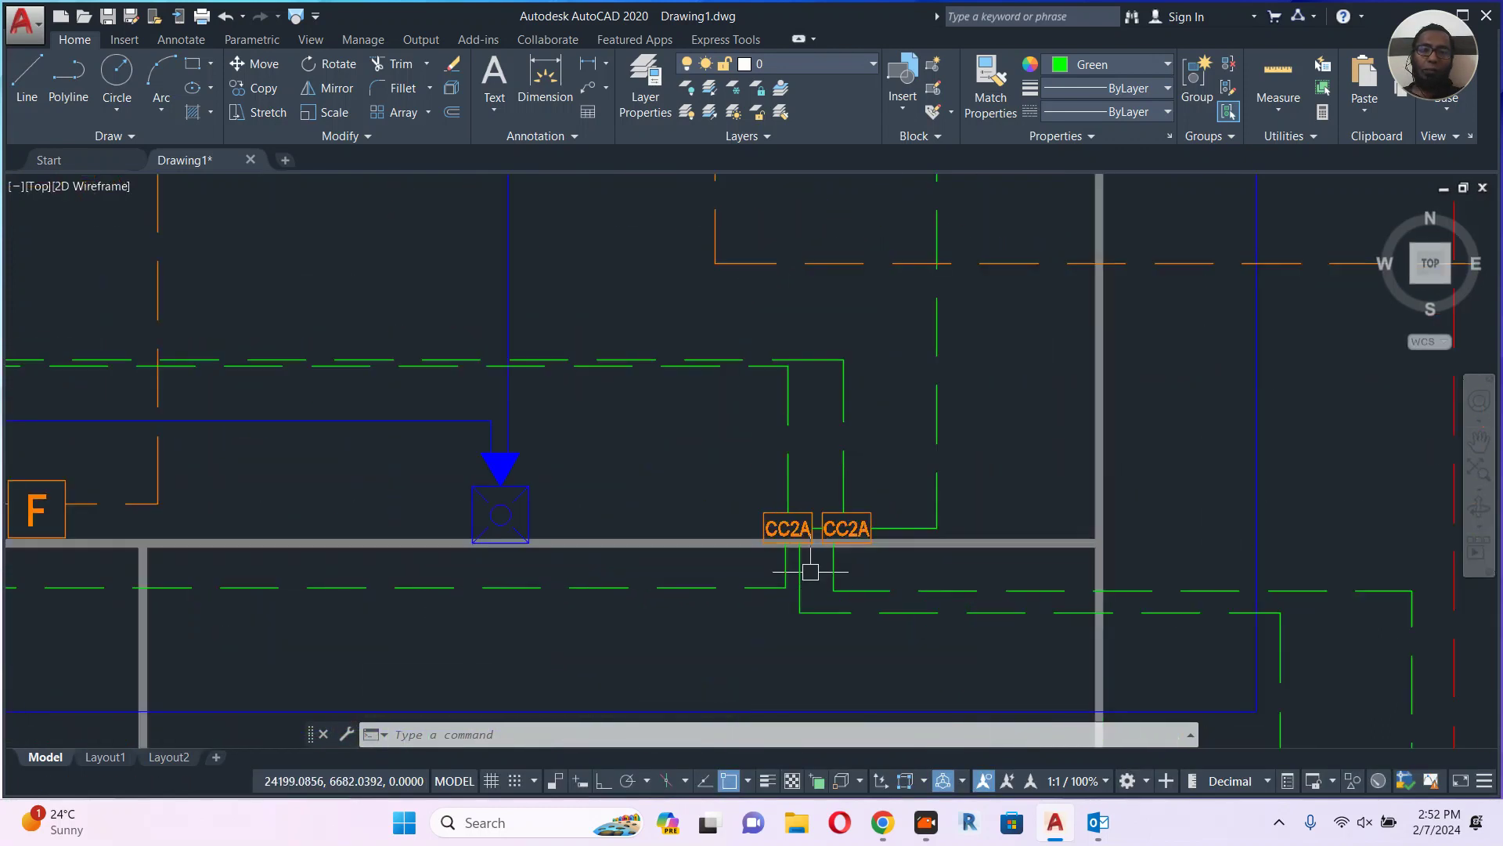
middle_click_drag(1002, 525, 674, 437)
scroll(674, 436, "down", 2)
mouse_move(1022, 432)
middle_mouse_down()
mouse_move(886, 406)
mouse_move(517, 232)
middle_mouse_up()
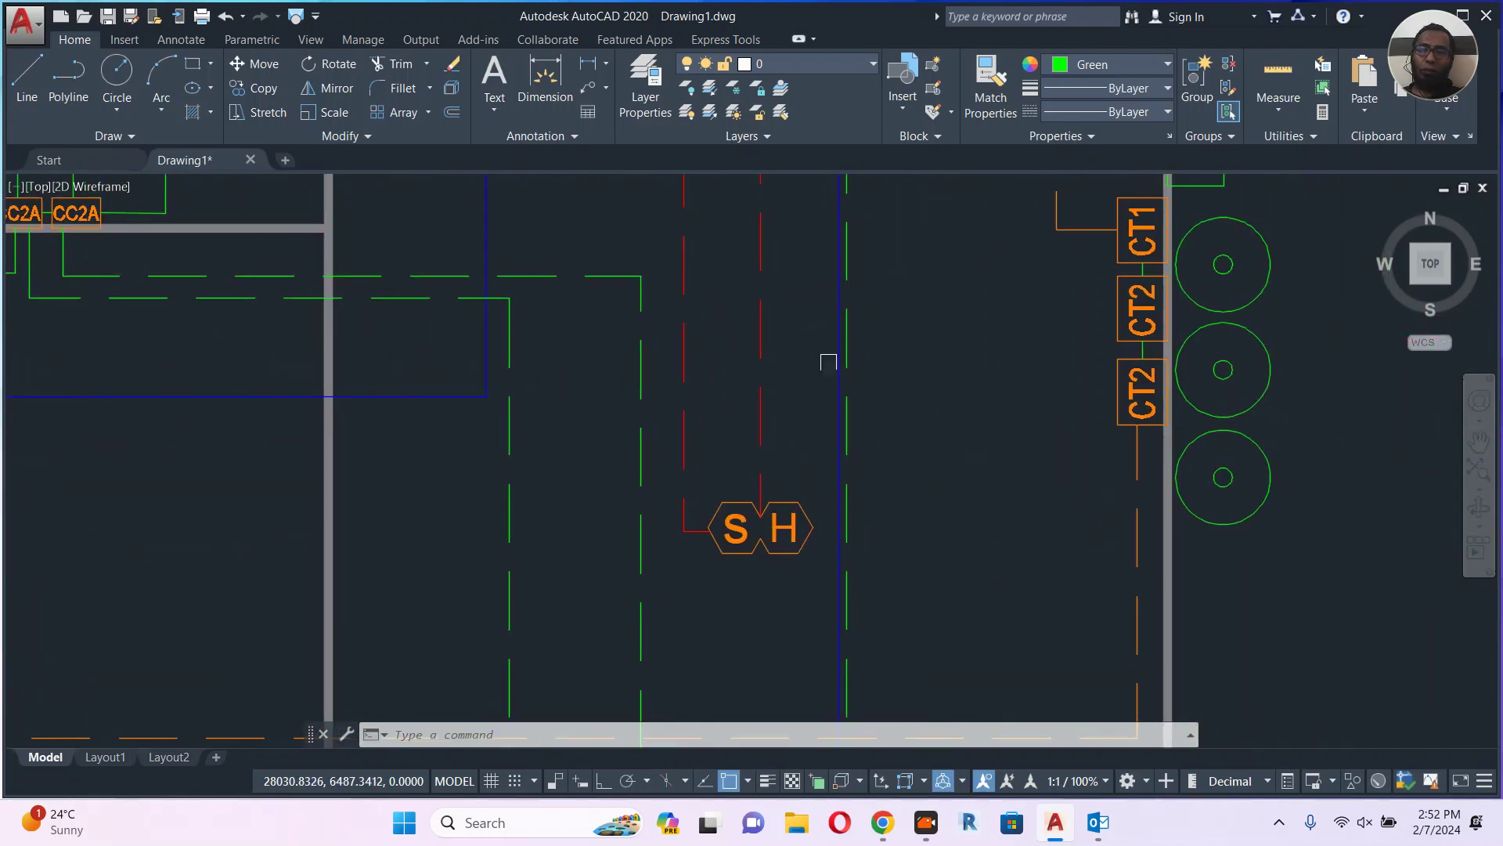
left_click(1144, 311)
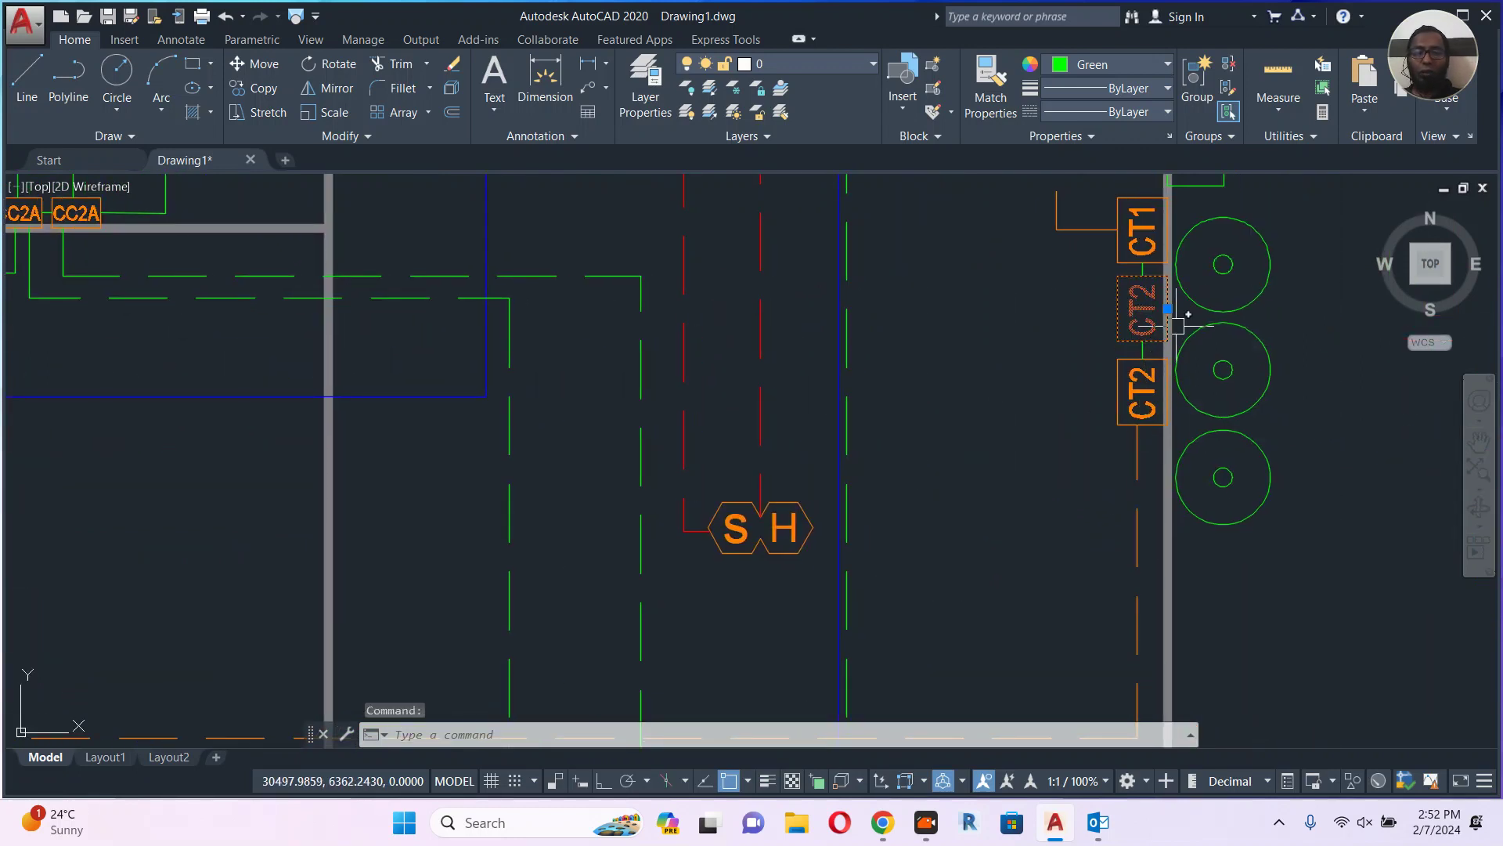
key("ctrl+shift+c")
left_click(1174, 317)
Paste the CT2 box onto the south wall of the pump room, near its west end.
scroll(1007, 396, "down", 10)
mouse_move(912, 392)
middle_mouse_down()
mouse_move(842, 361)
mouse_move(892, 579)
middle_mouse_up()
scroll(790, 391, "up", 7)
key("ctrl+v")
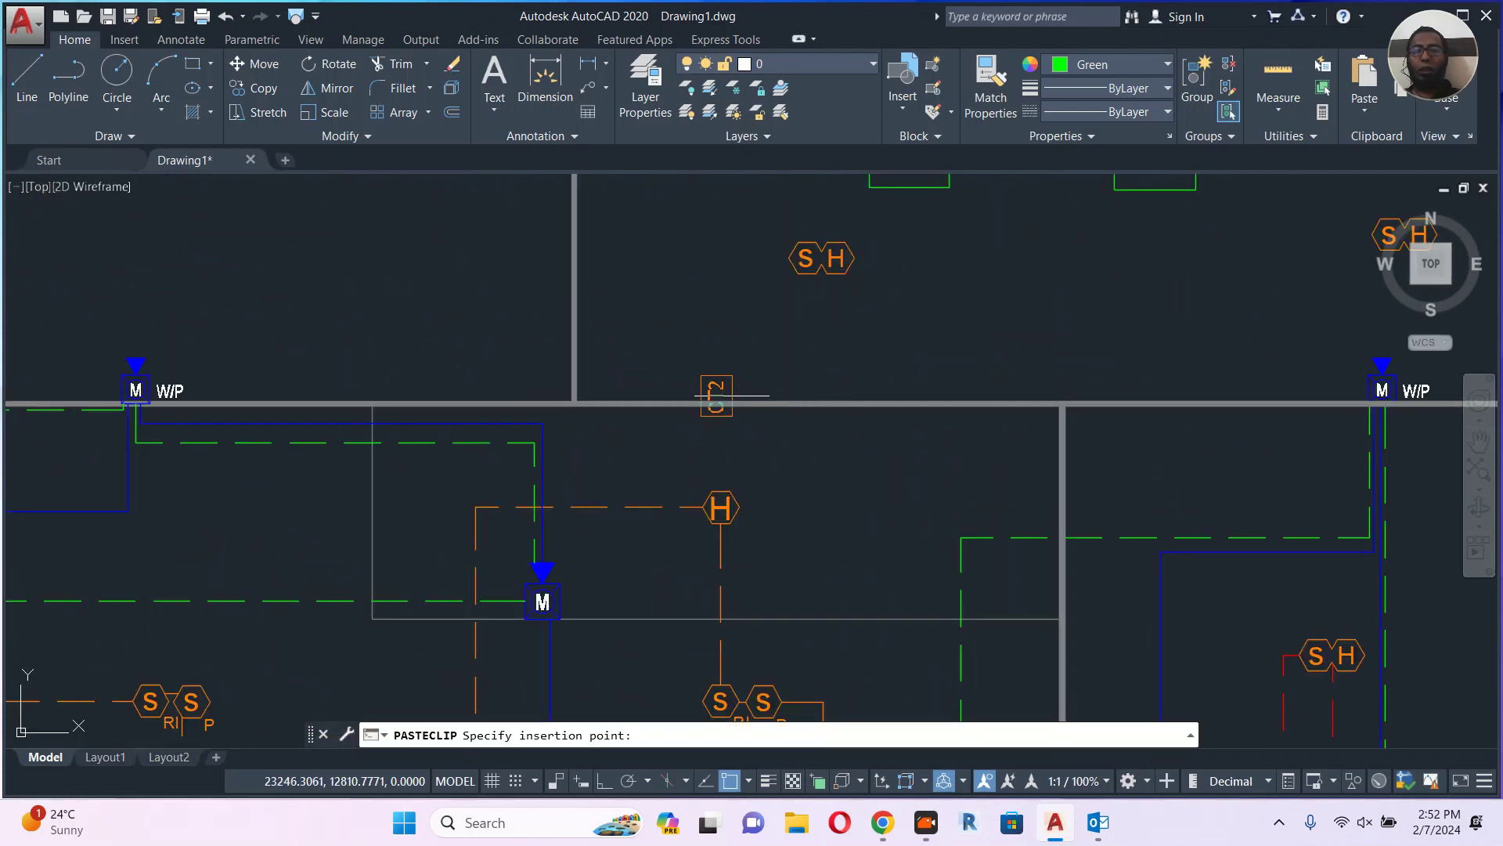
left_click(692, 404)
Rotate the pasted CT2 box with Ortho on so its text reads horizontally and its base sits on the wall.
scroll(689, 384, "up", 4)
middle_click_drag(689, 377, 645, 330)
type("ro")
key("Return")
left_click(649, 375)
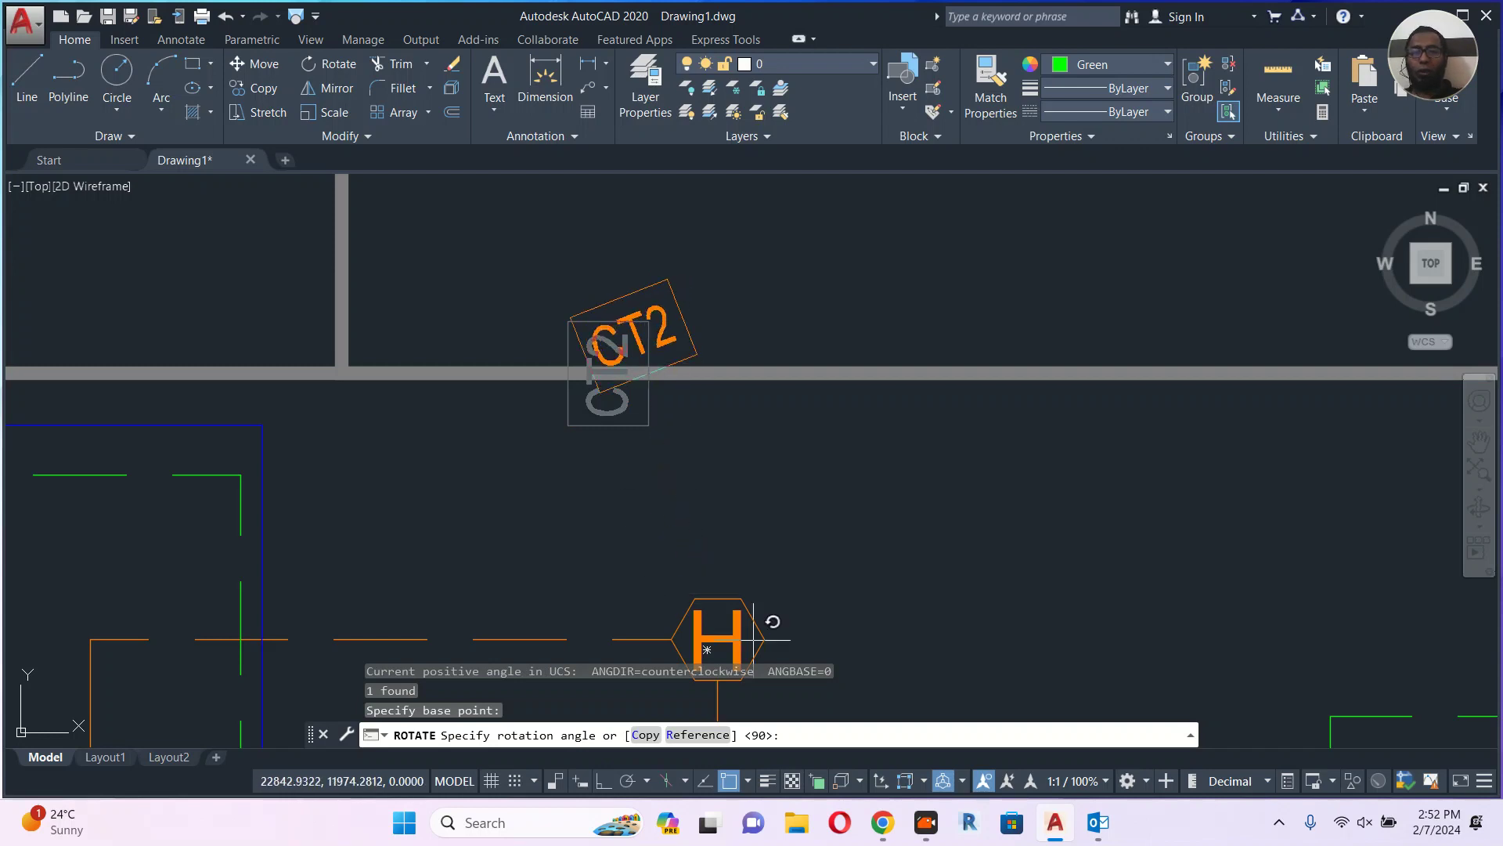
left_click(601, 781)
left_click(642, 493)
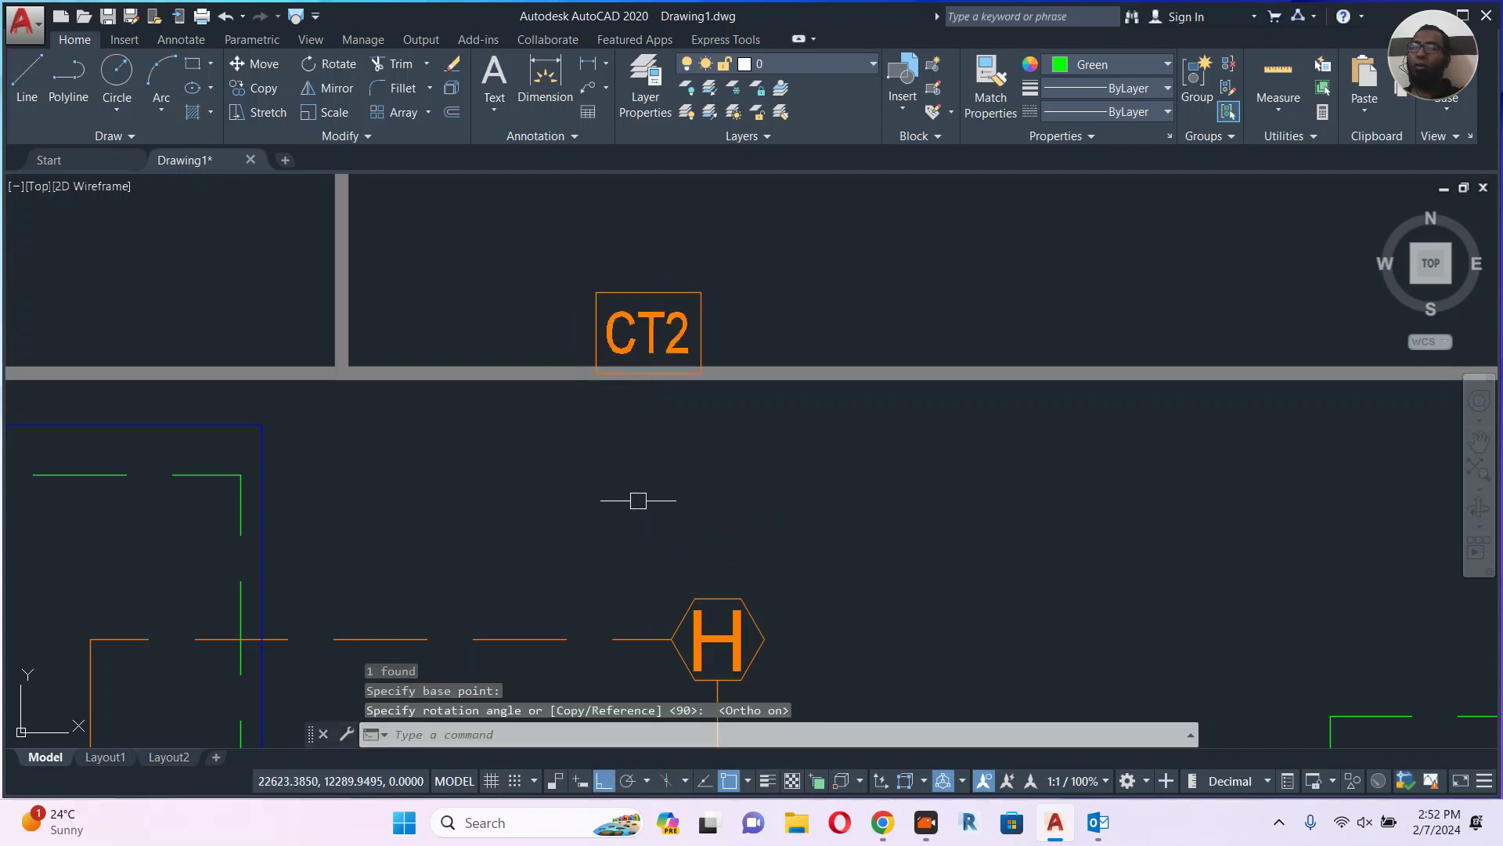
key("Escape")
scroll(654, 454, "down", 5)
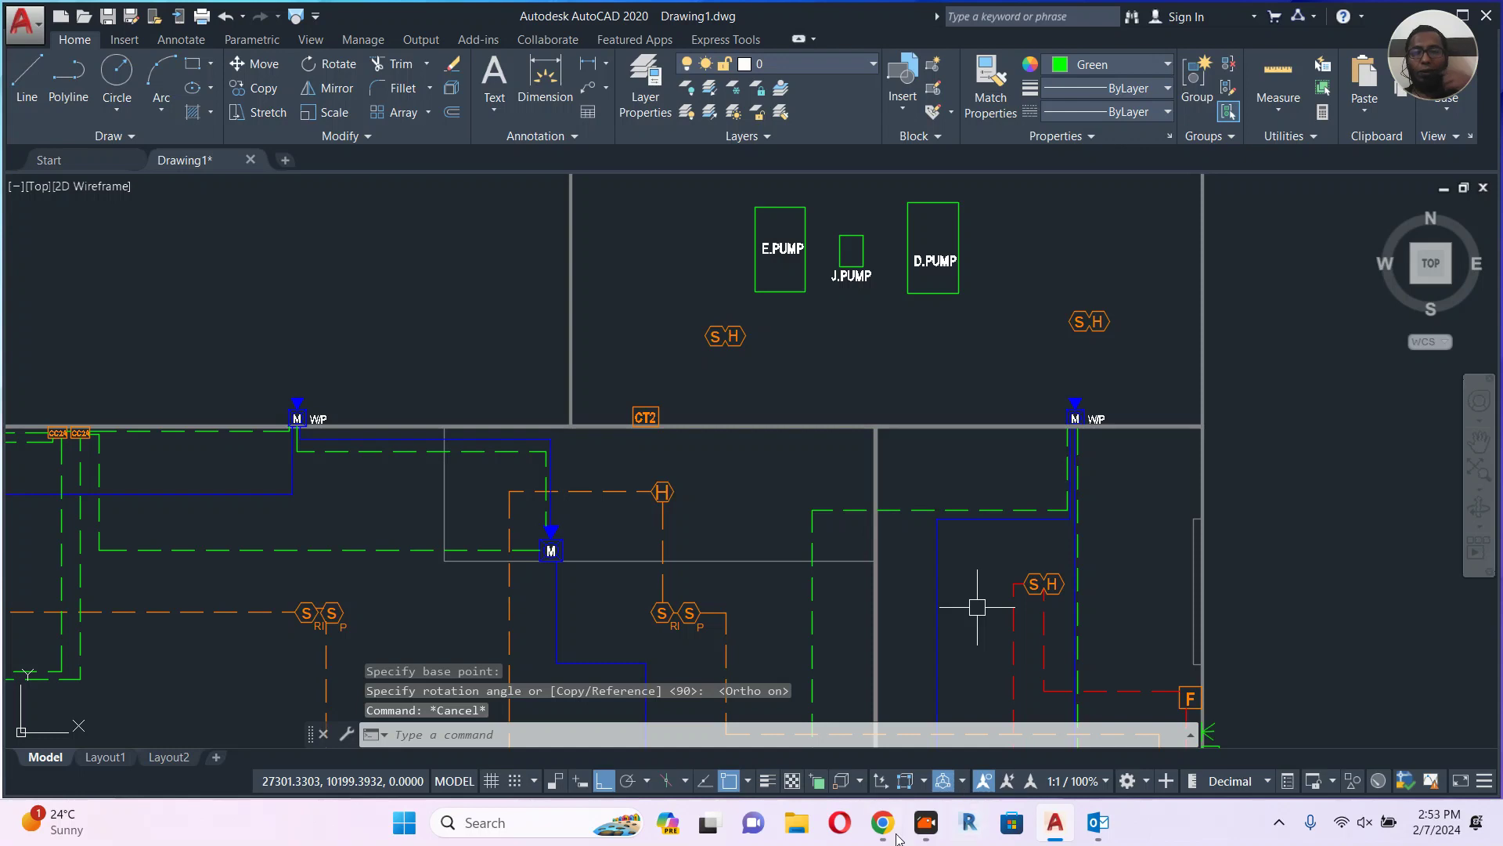
Open the sprinkler system image from the desktop and examine the pumps, tank, valves and riser piping up close.
mouse_move(883, 839)
key("super+d")
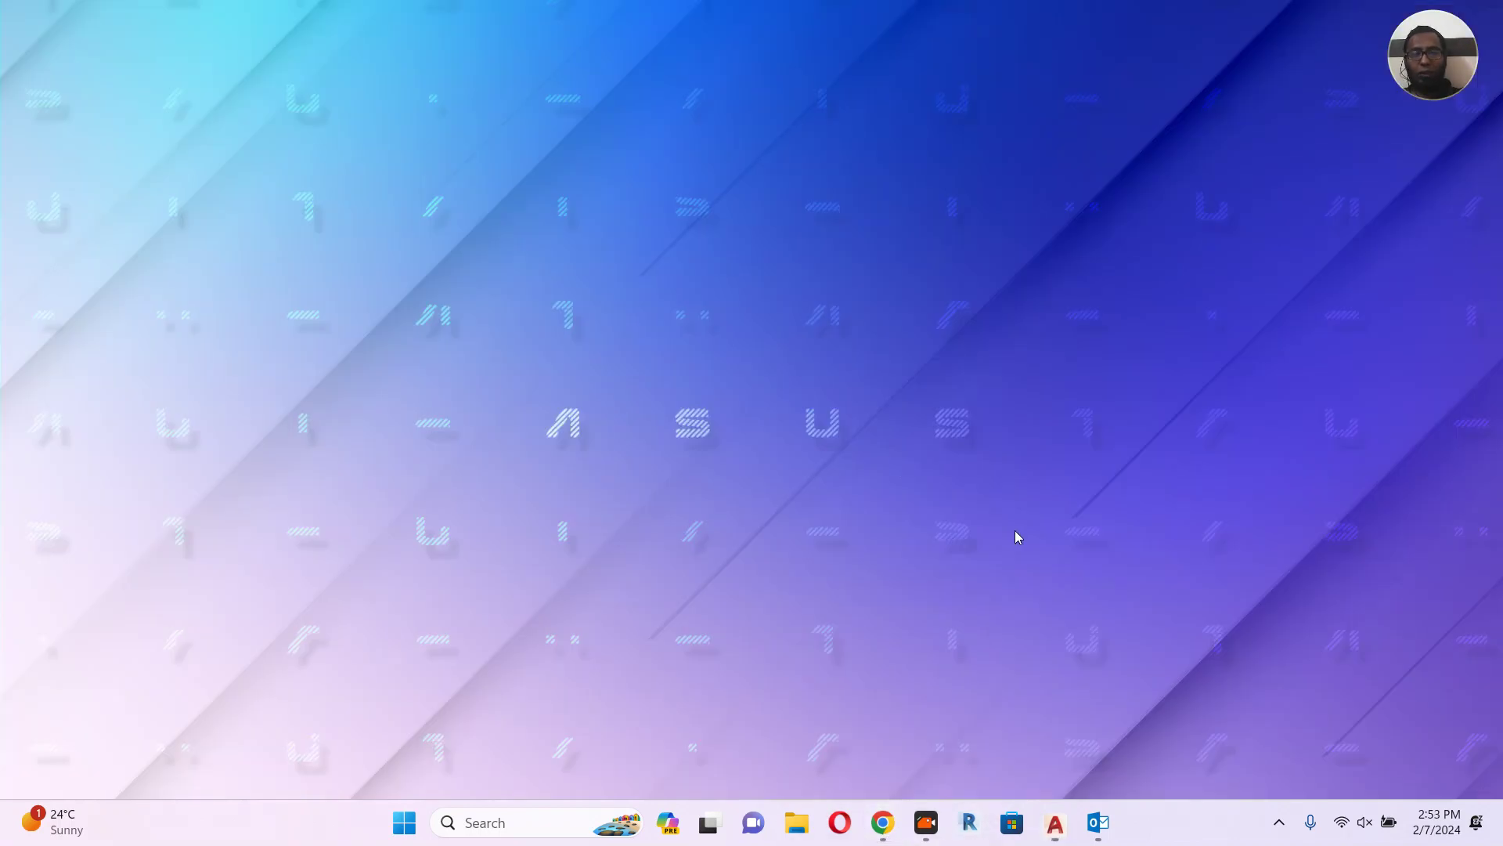
double_click(422, 362)
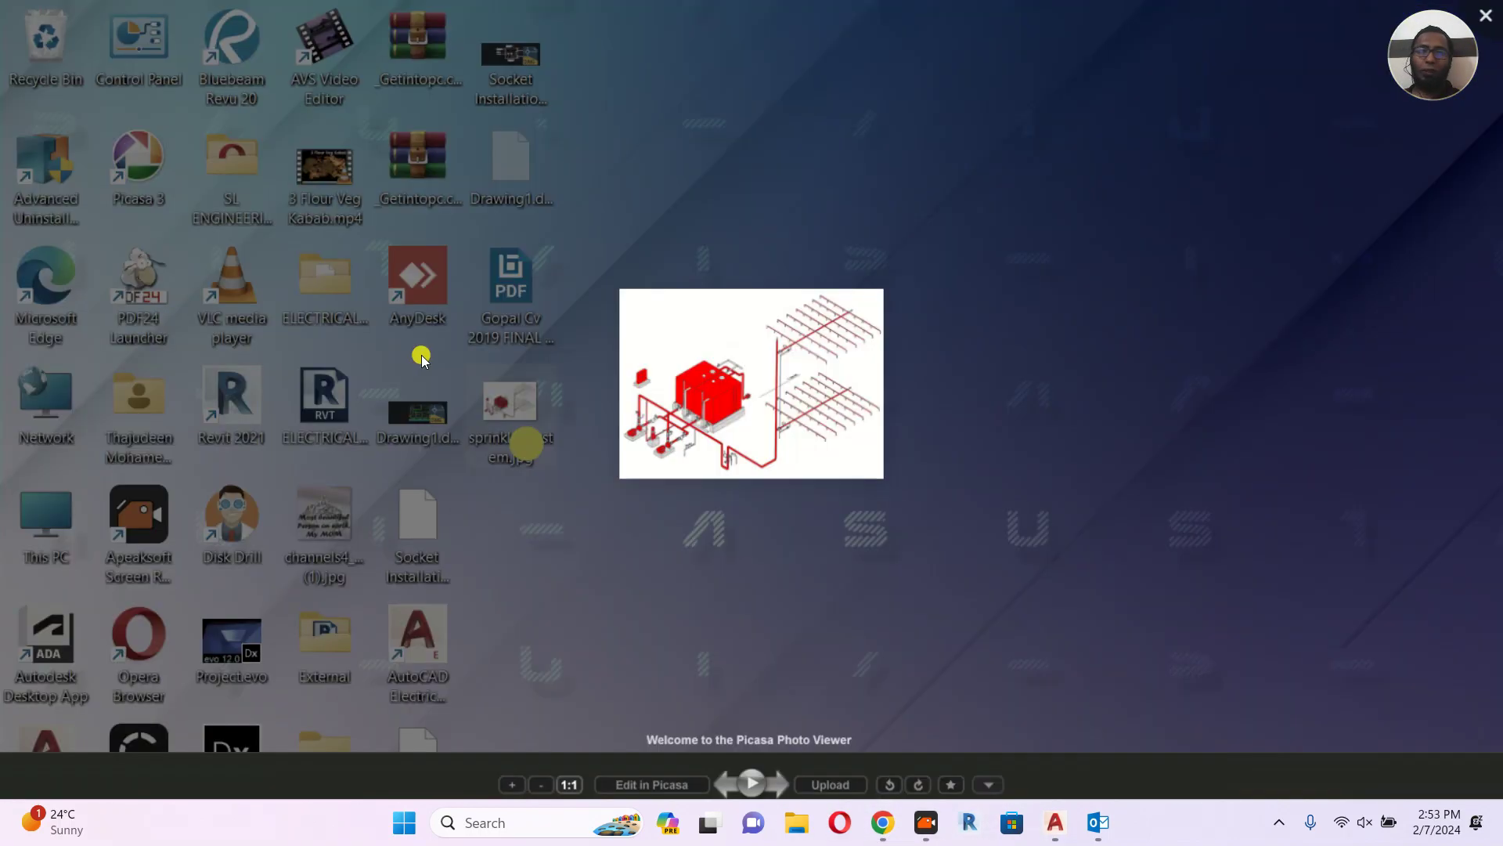
scroll(667, 458, "up", 6)
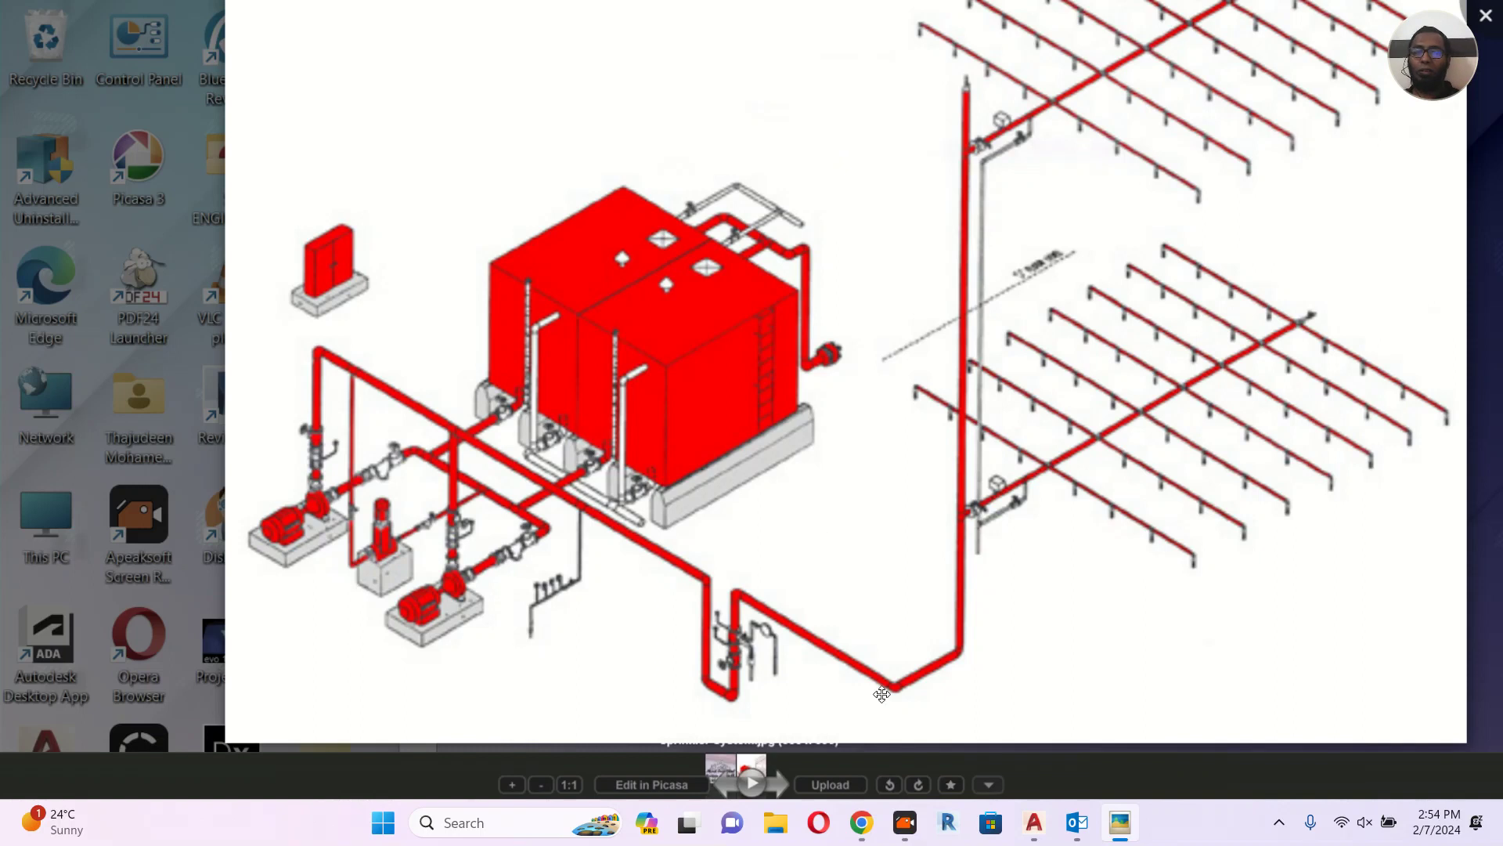
mouse_move(1128, 830)
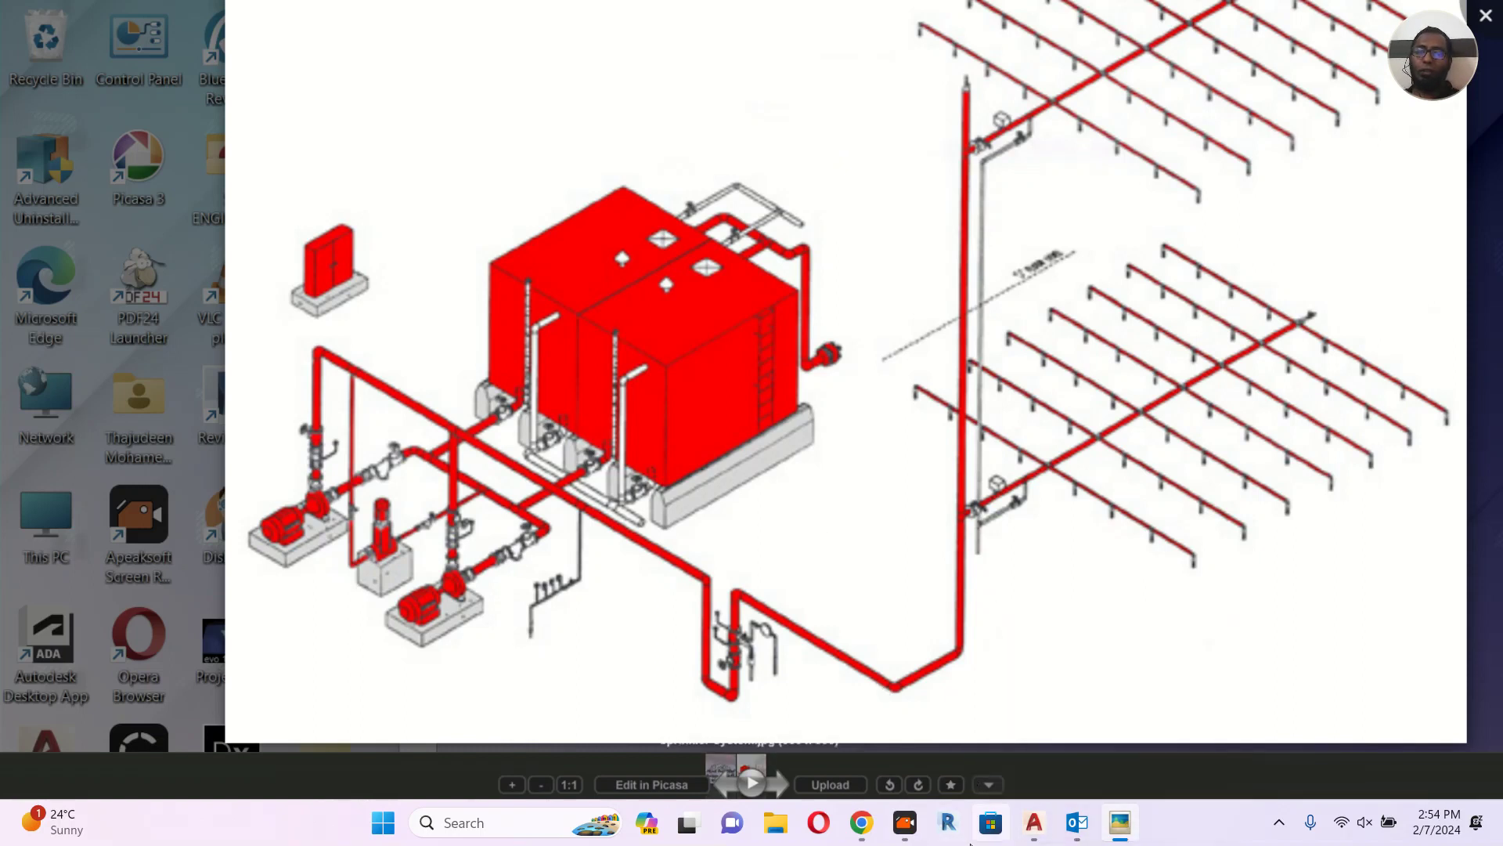
left_click(896, 827)
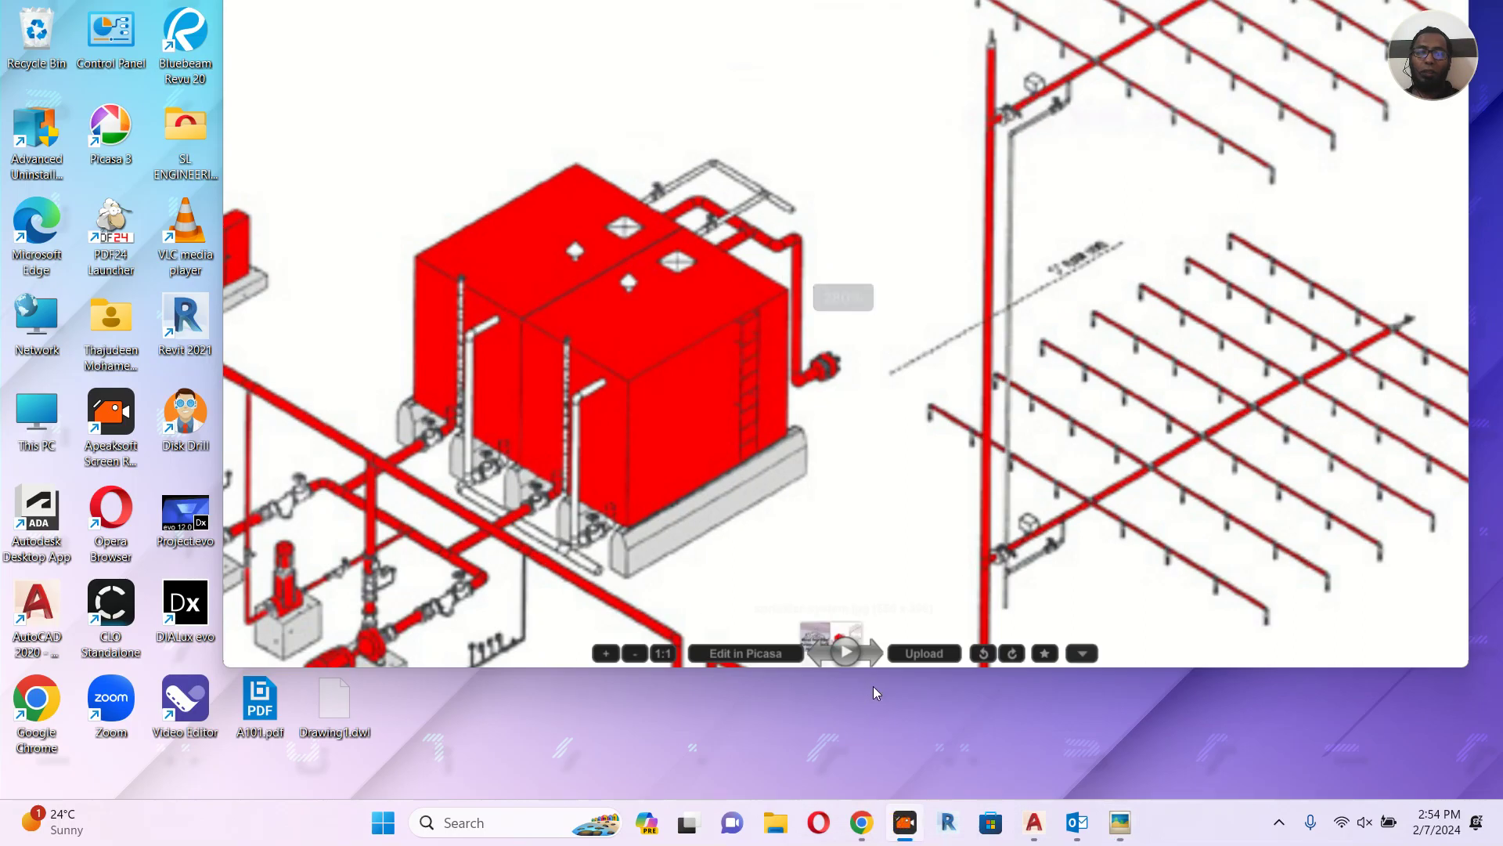
Switch to the AutoCAD drawing and make seven copies of the CT2 box in a row eastward along the pump room's south wall.
left_click(1034, 822)
scroll(641, 411, "up", 2)
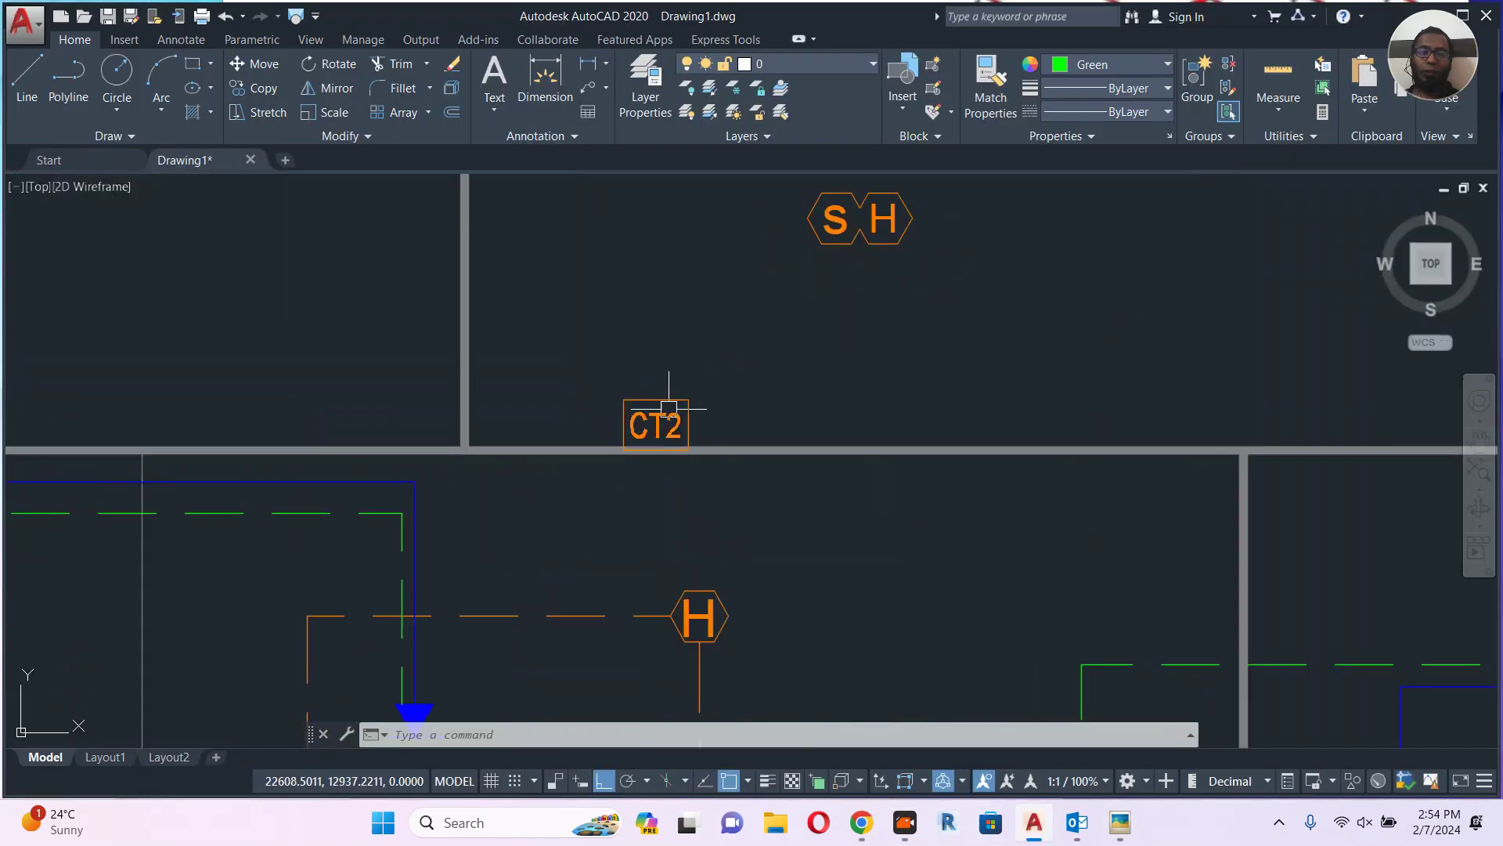
left_click(675, 401)
middle_click_drag(755, 398, 741, 389)
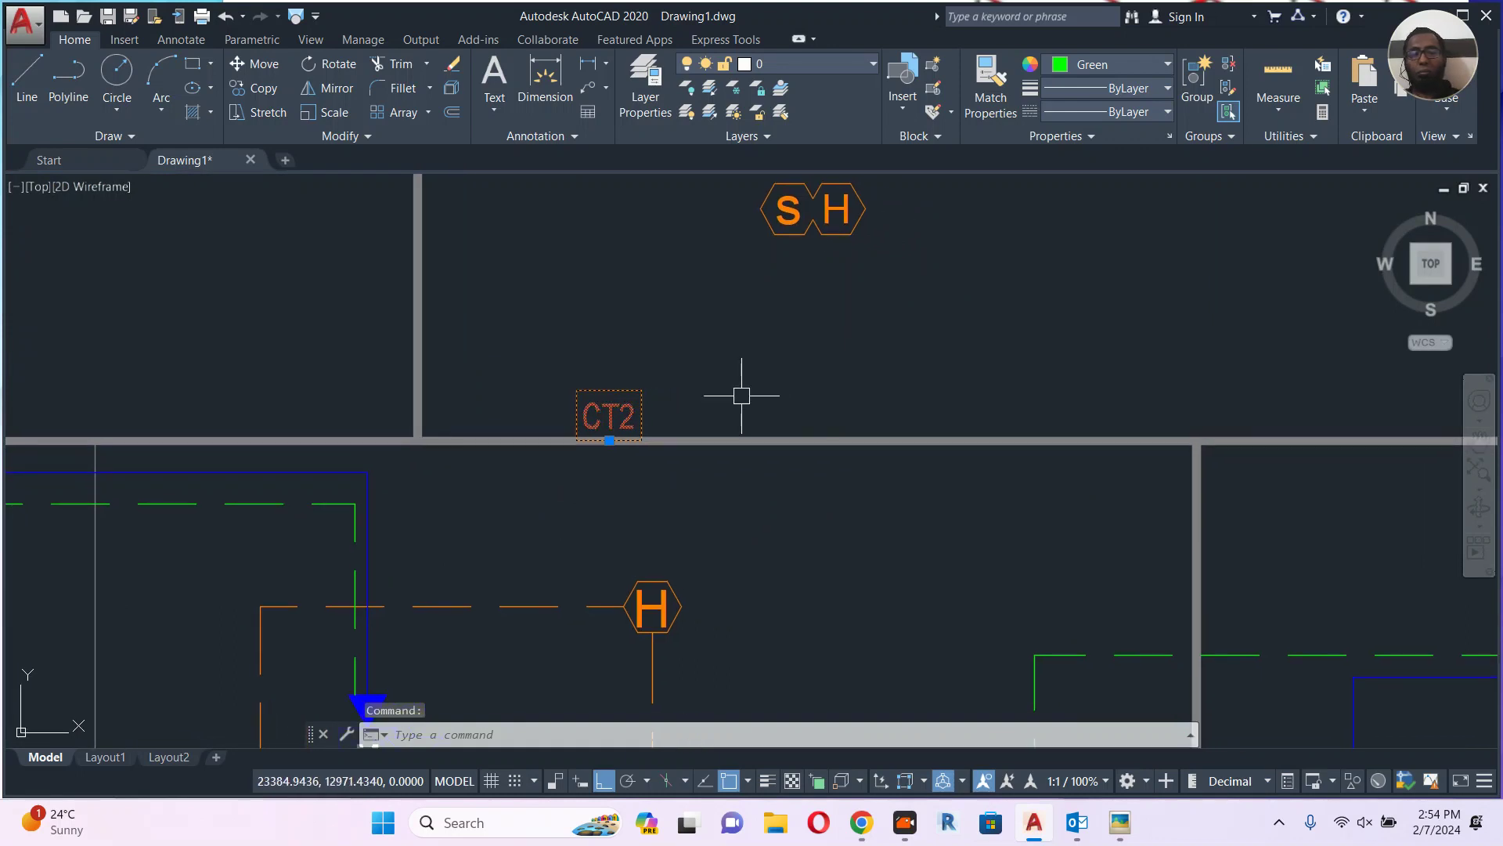
type("CO")
key("Return")
scroll(688, 376, "up", 2)
left_click(688, 371)
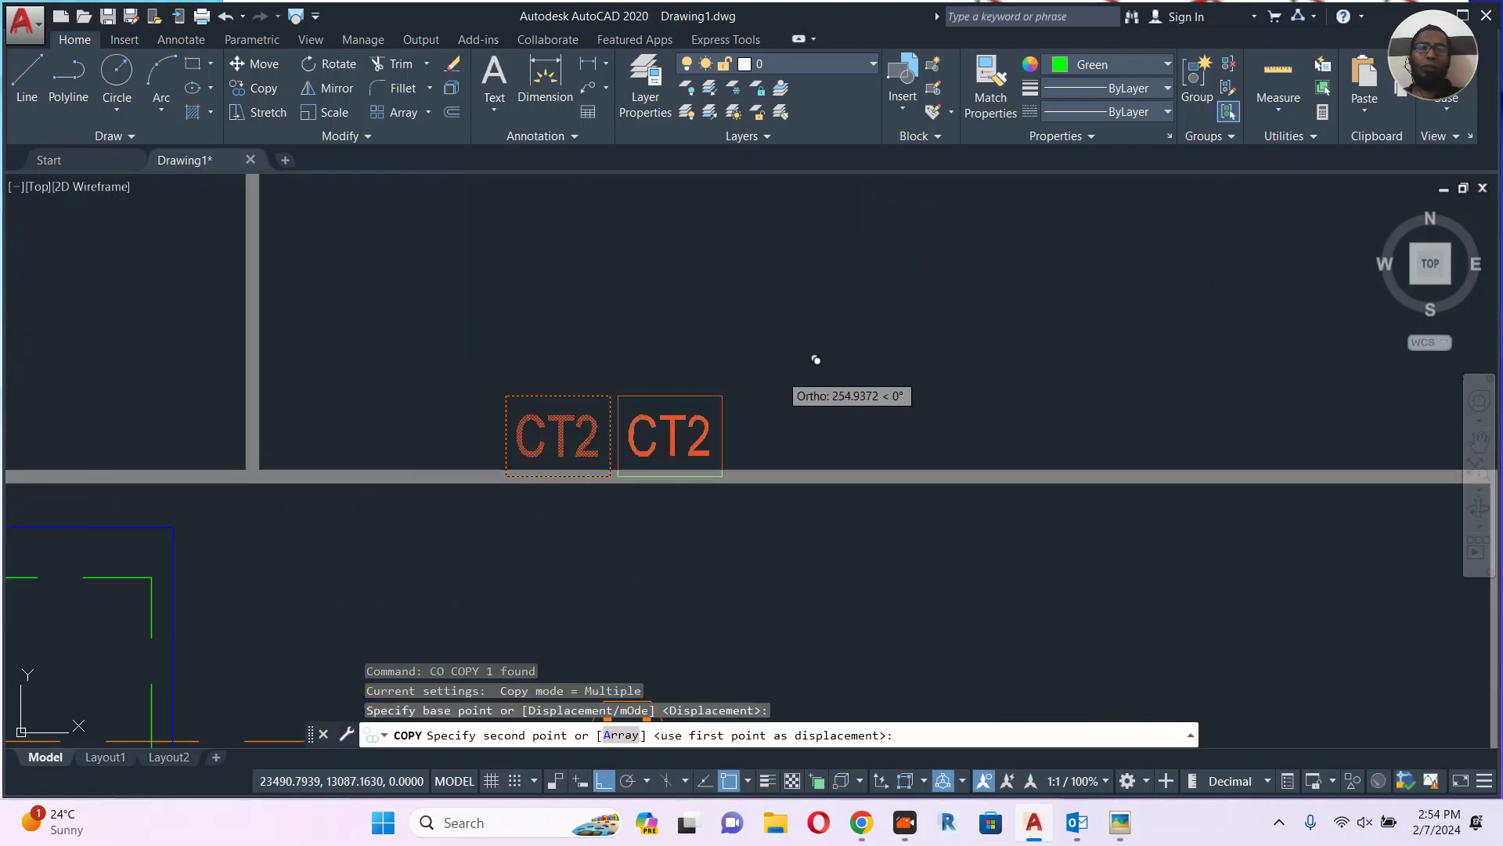
left_click(837, 362)
left_click(978, 369)
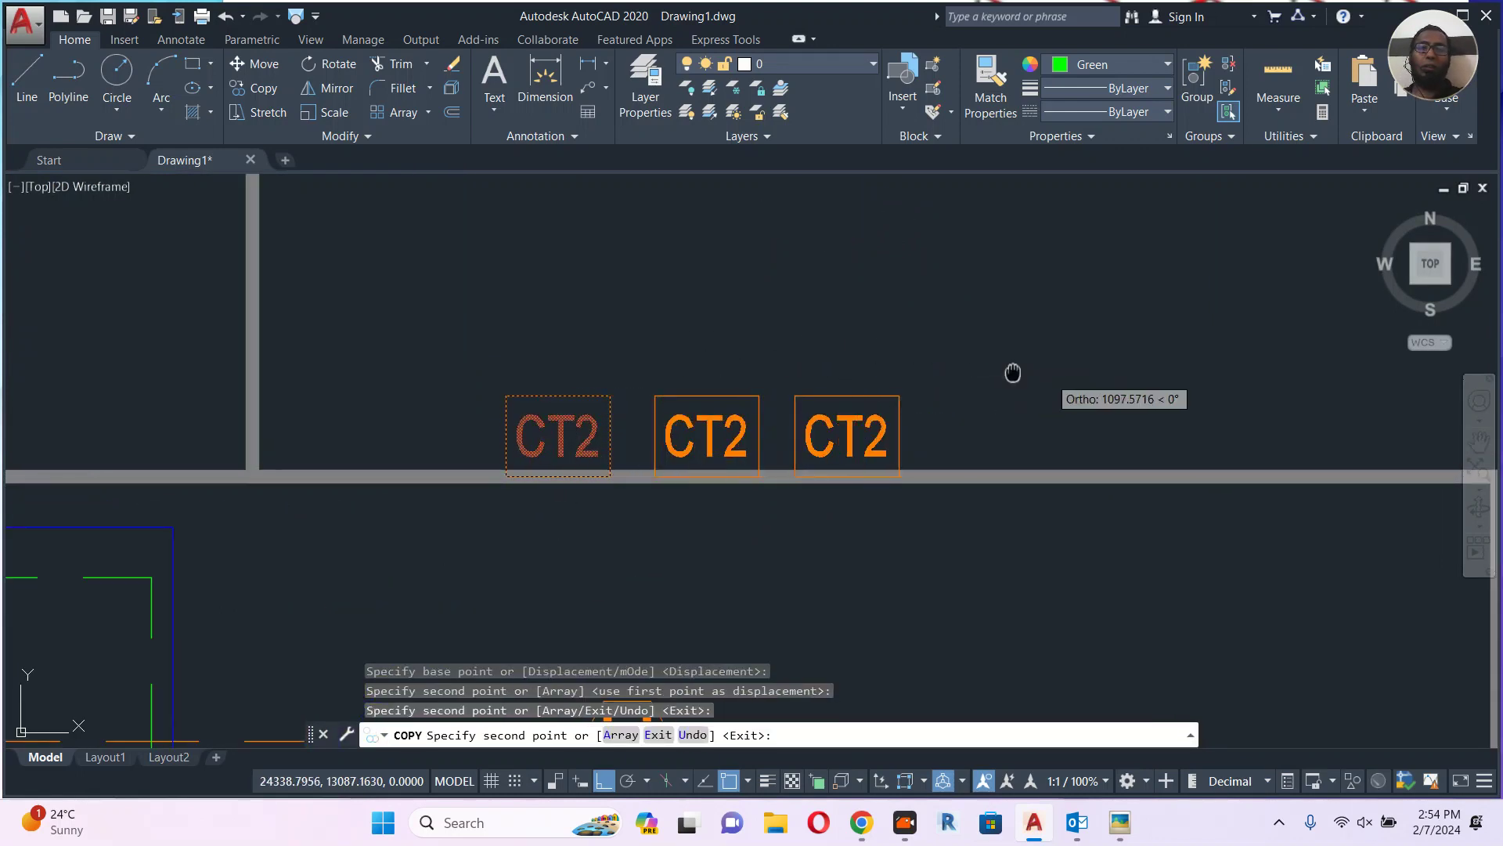
middle_click_drag(1010, 373, 748, 373)
left_click(846, 364)
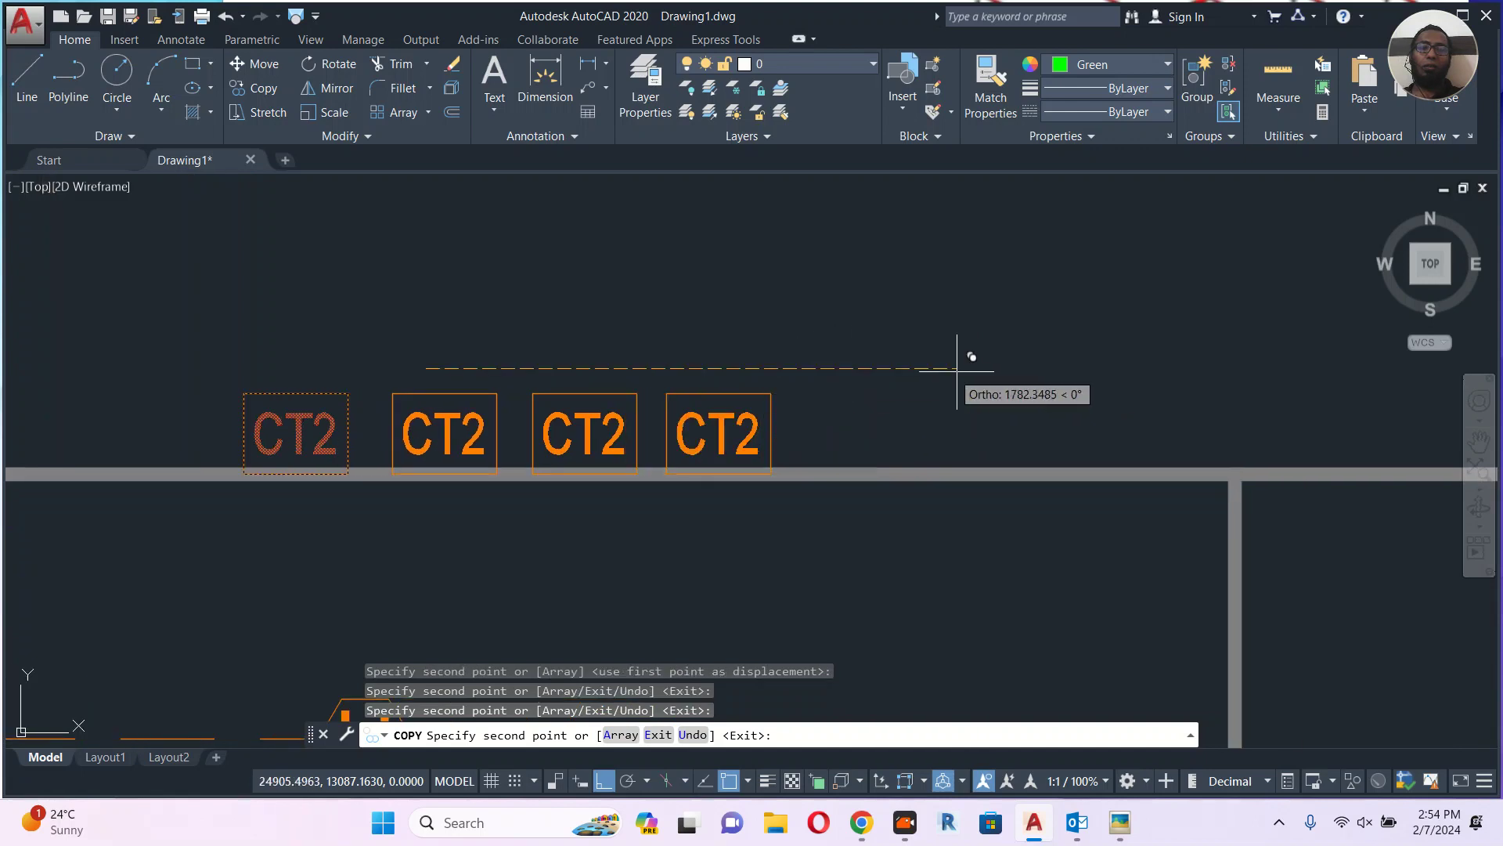
left_click(985, 353)
middle_click_drag(844, 364, 502, 379)
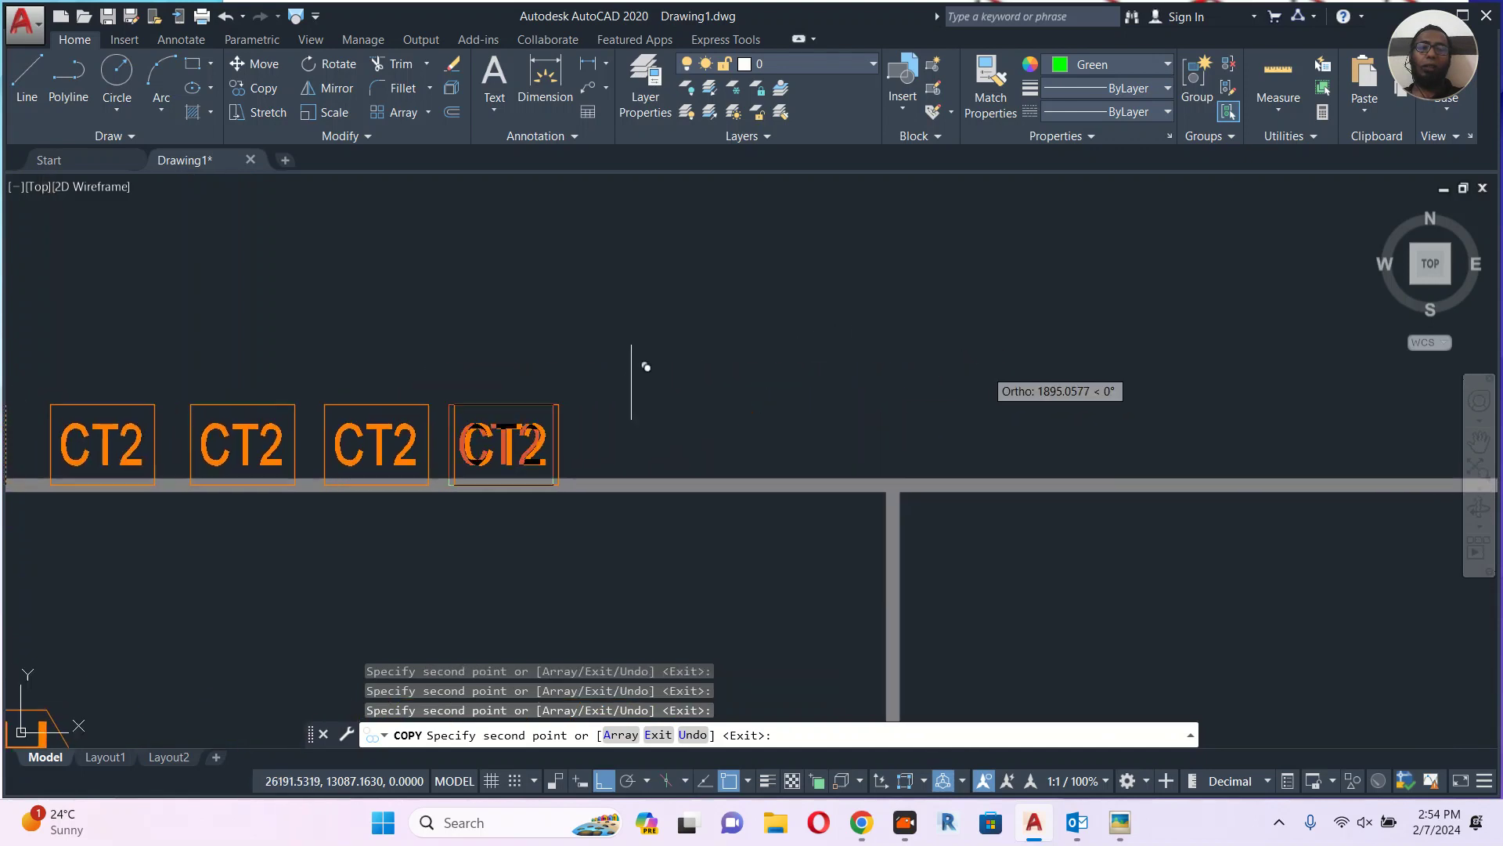
left_click(785, 366)
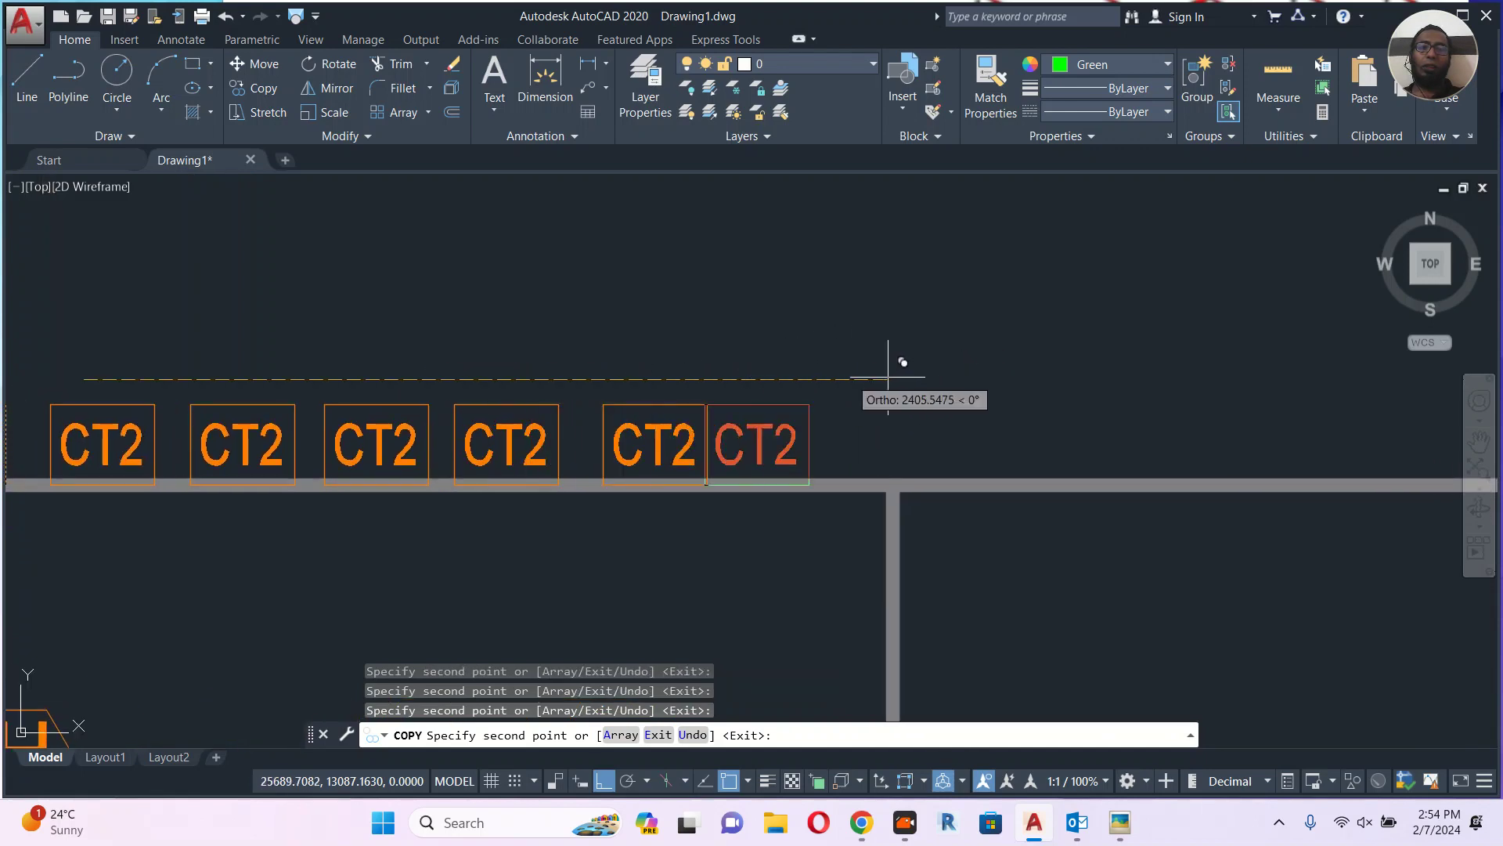
left_click(925, 361)
middle_click_drag(1025, 375, 761, 376)
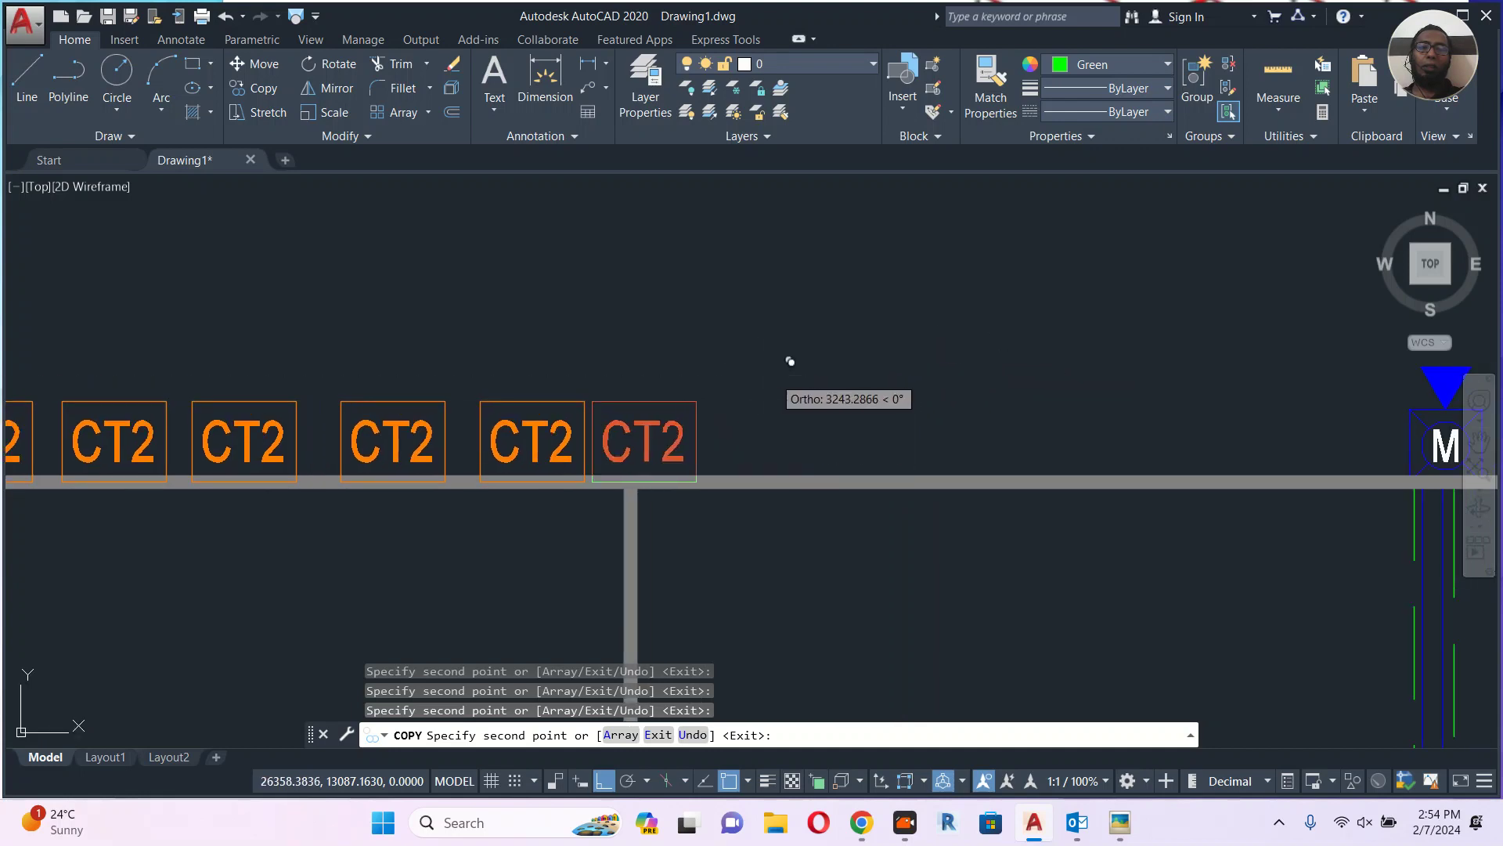
key("Escape")
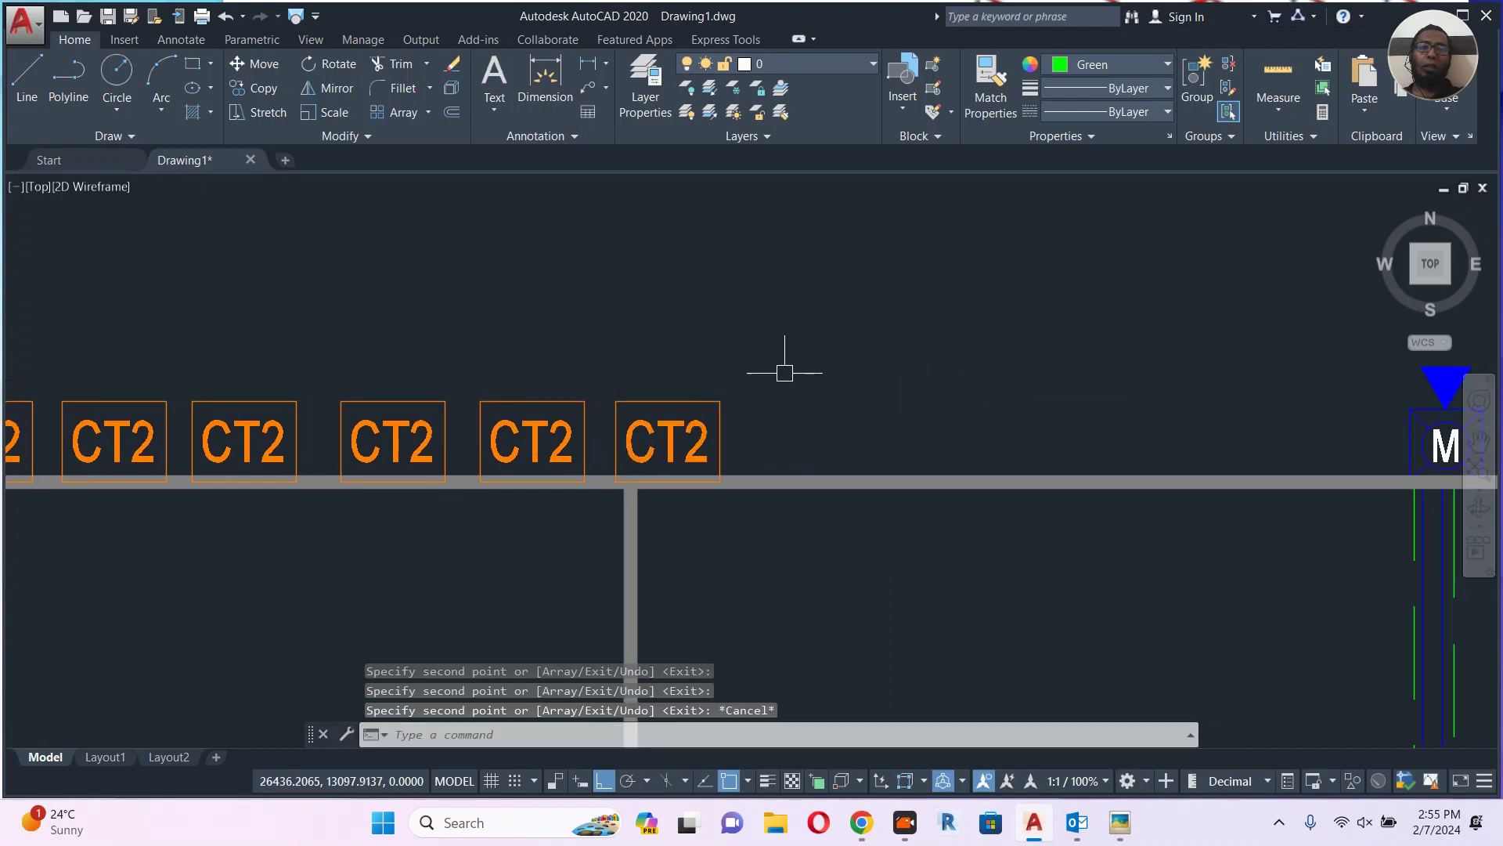
Draw a polyline from the dashed orange line west of the H detector, north through the wall and east to the first CT2 box.
scroll(785, 363, "down", 5)
scroll(544, 514, "up", 5)
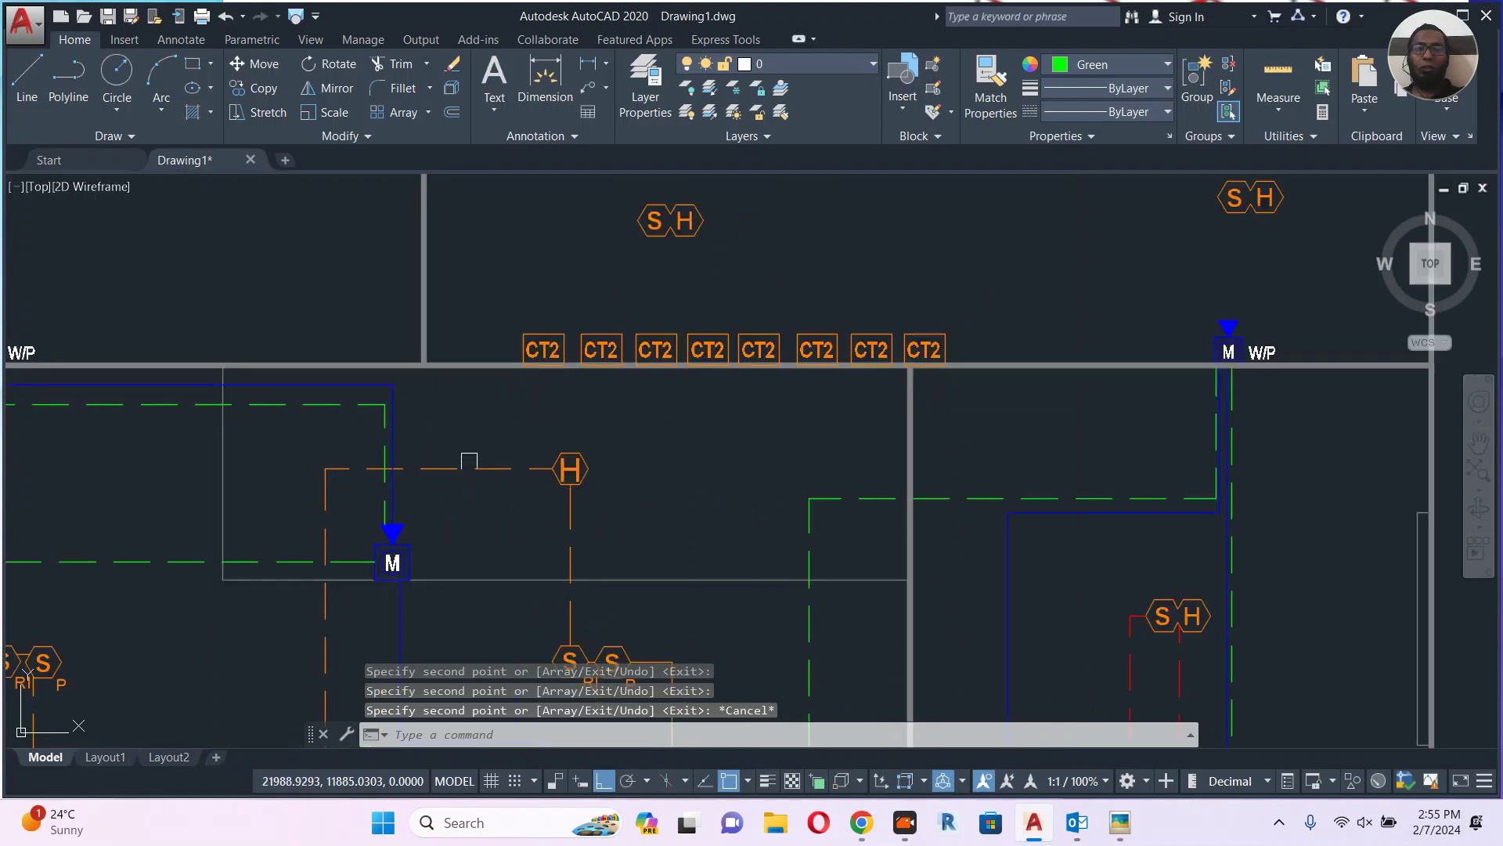
type("pl")
key("Return")
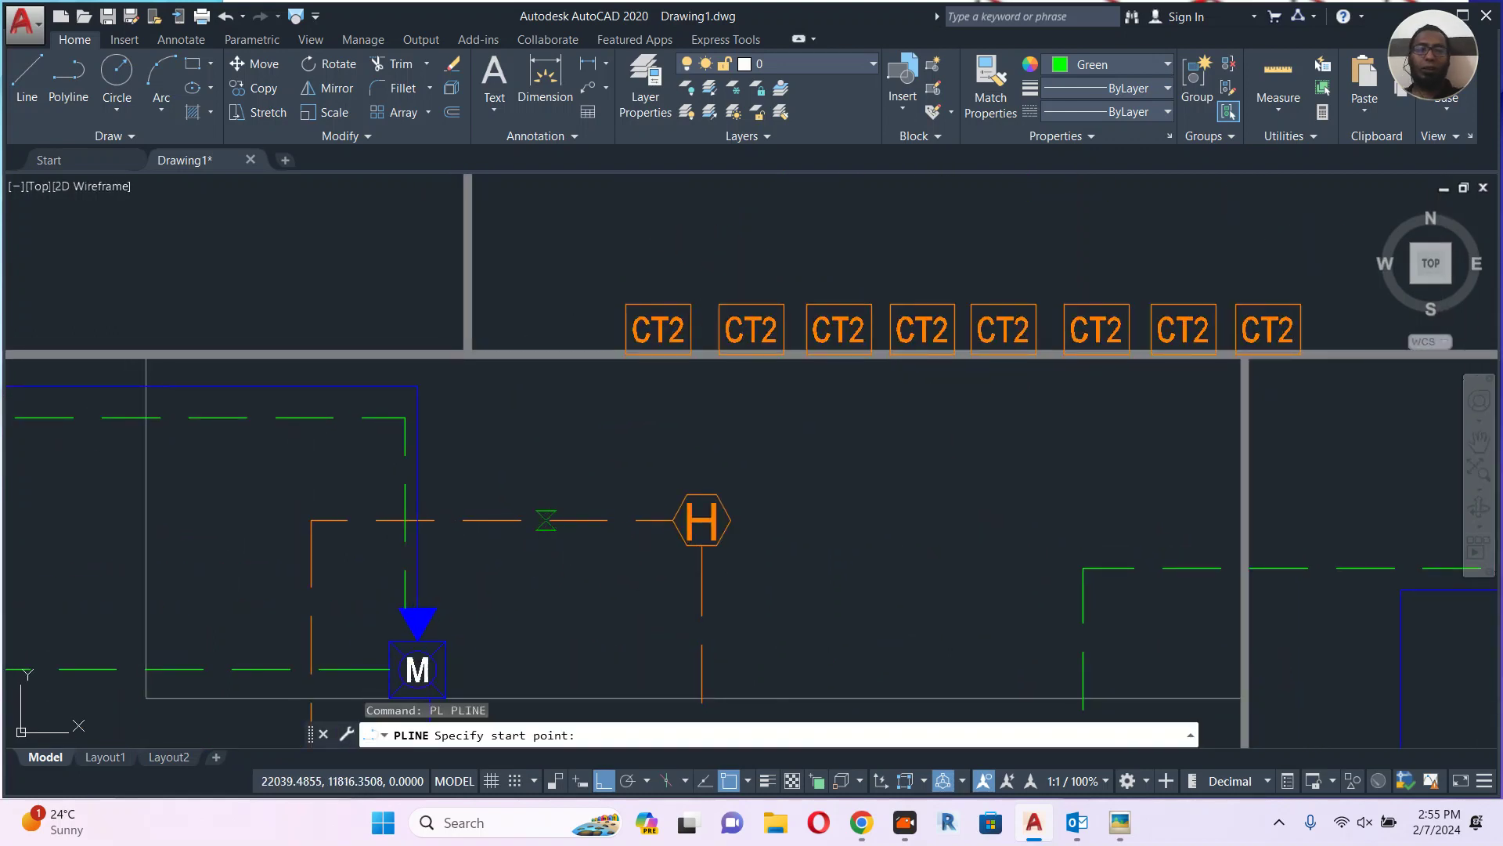
left_click(545, 520)
middle_click_drag(555, 246, 511, 431)
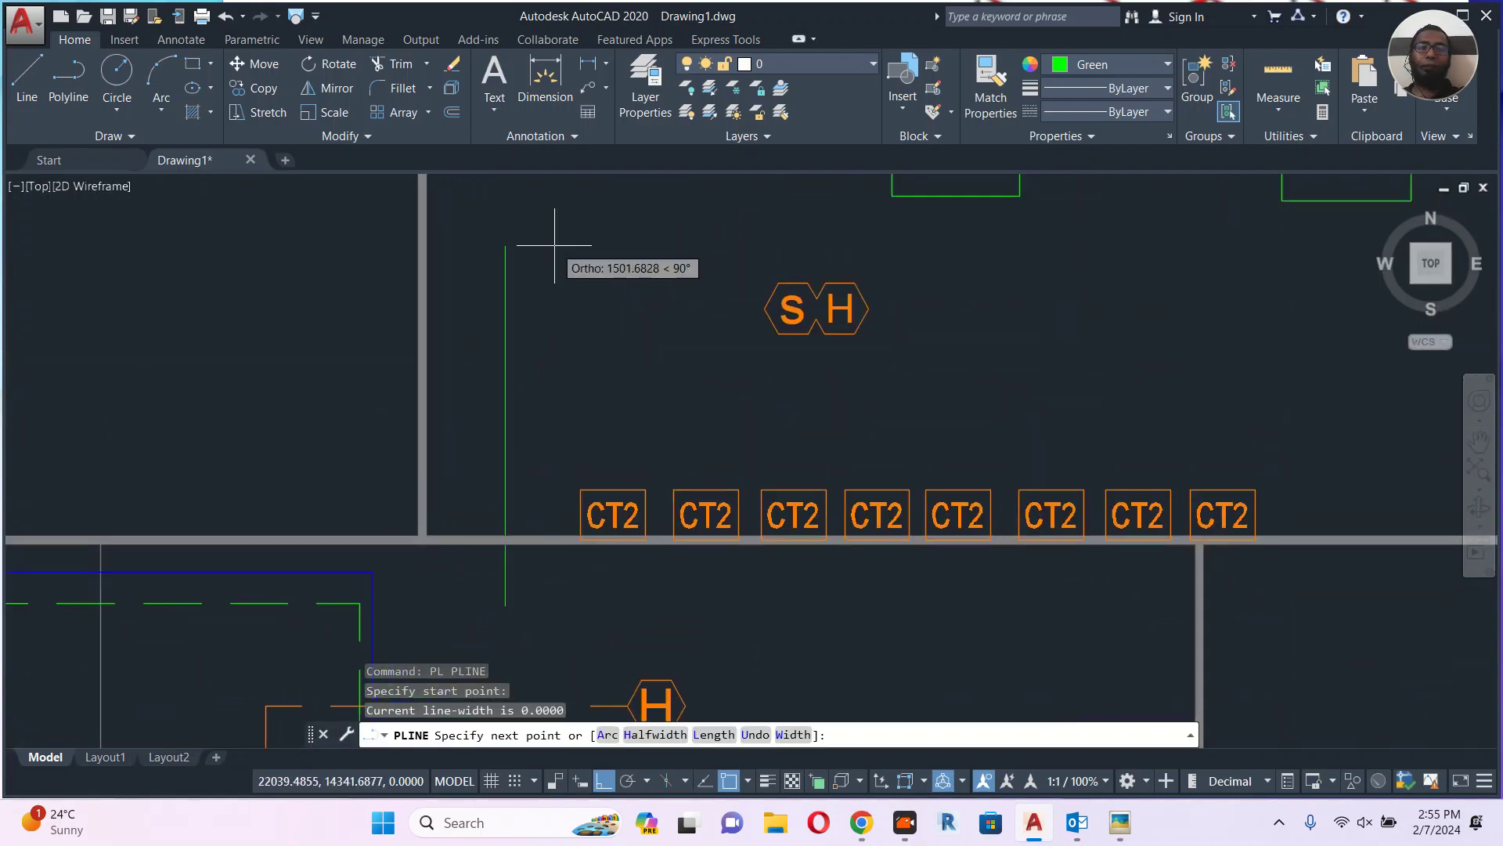
scroll(512, 438, "down", 4)
scroll(518, 461, "up", 6)
left_click(552, 448)
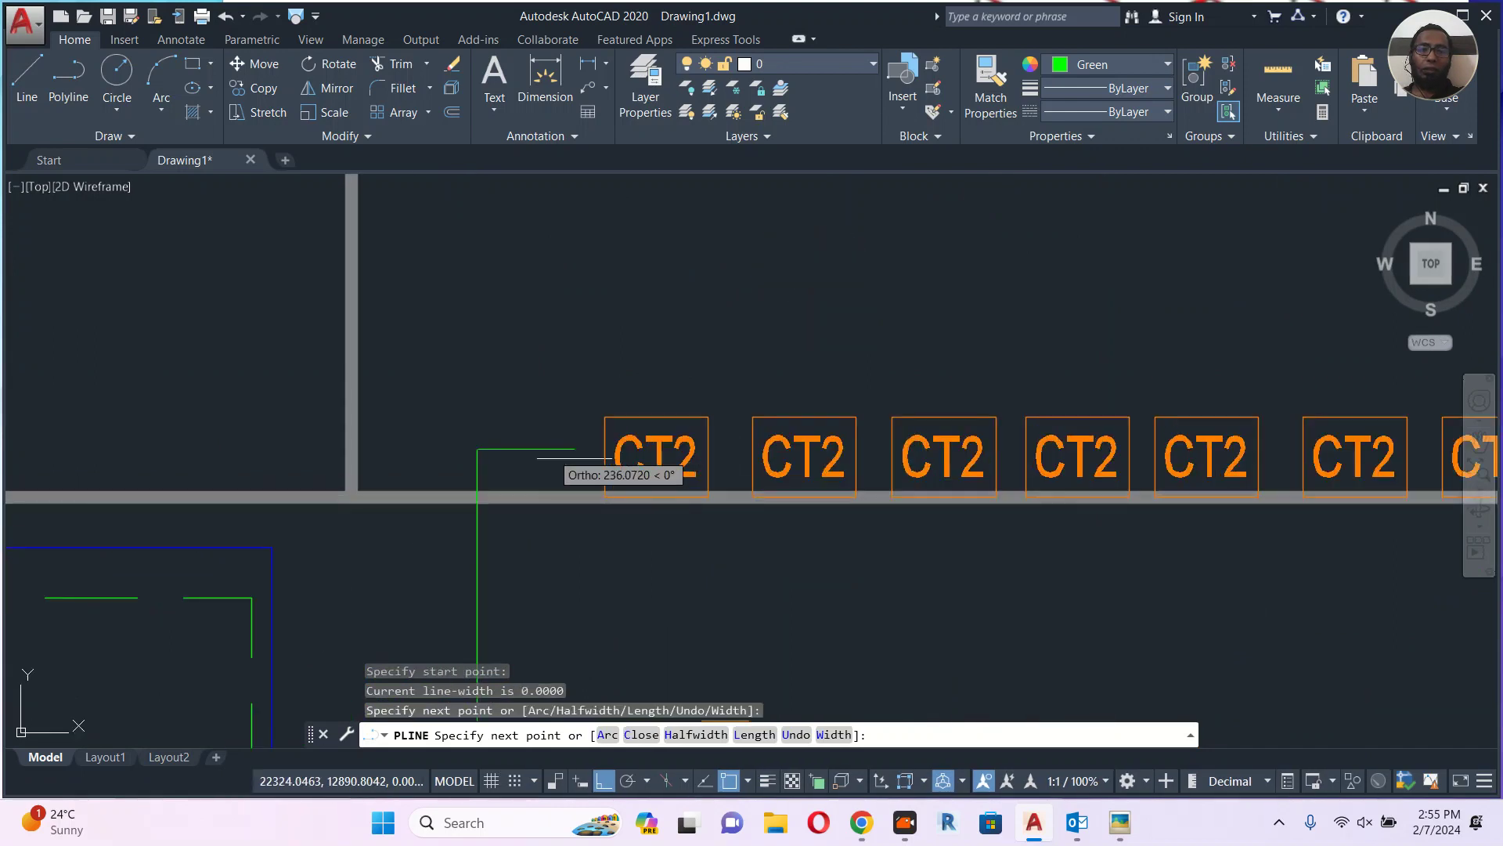
left_click(605, 449)
key("Escape")
Link the four westernmost CT2 boxes to each other with short horizontal polylines.
key("Return")
left_click(708, 458)
left_click(753, 456)
key("Return")
key("Return")
left_click(856, 457)
left_click(893, 456)
key("Escape")
middle_click_drag(836, 469, 469, 436)
key("Return")
left_click(628, 423)
left_click(657, 424)
key("Return")
Continue the chain of short polylines from the fourth CT2 box through to the easternmost one.
key("Return")
left_click(761, 423)
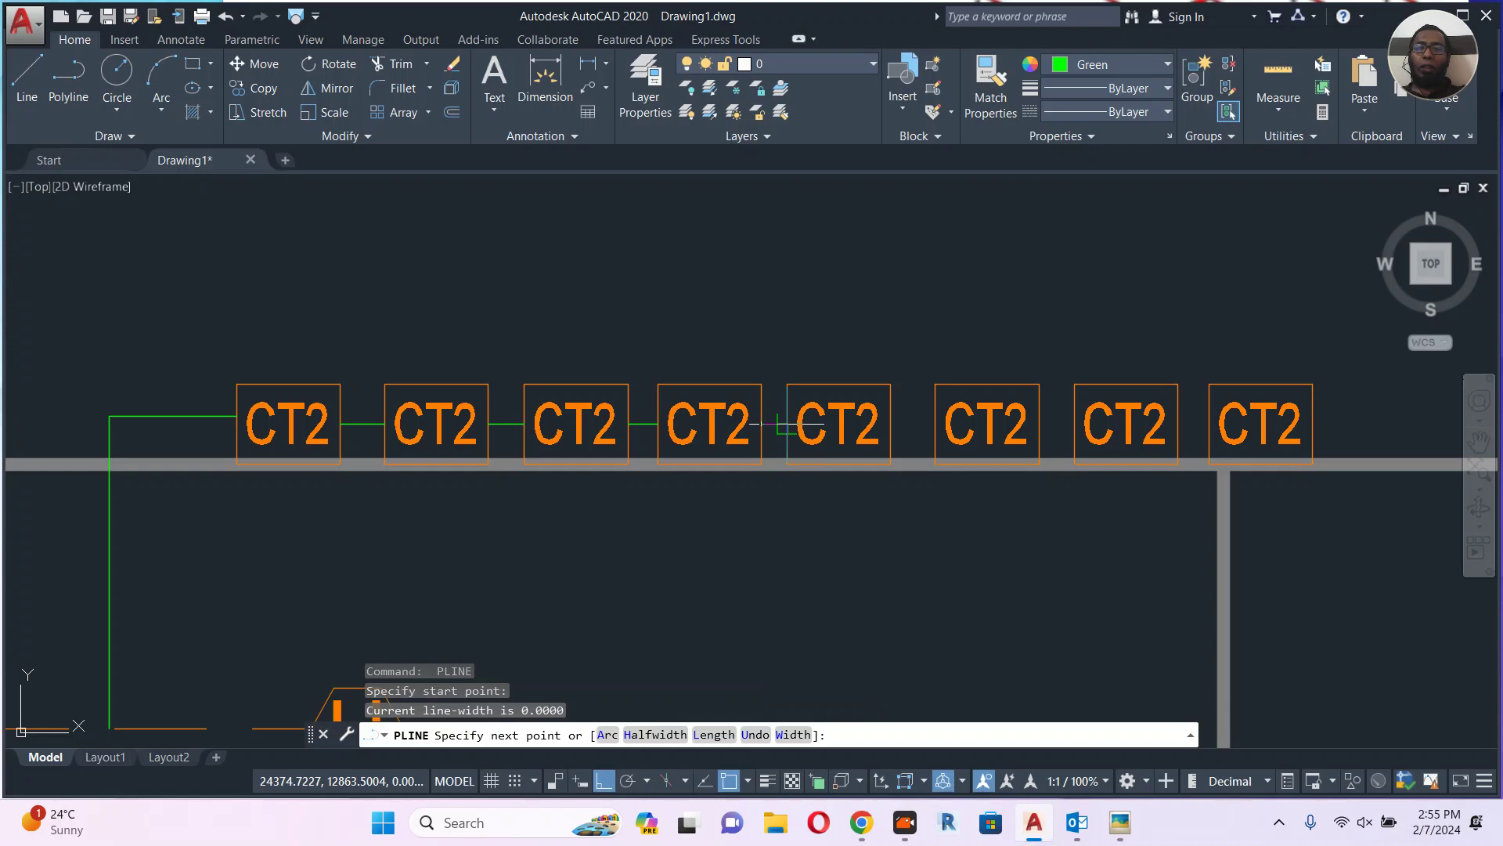
left_click(787, 423)
key("Return")
key("Return")
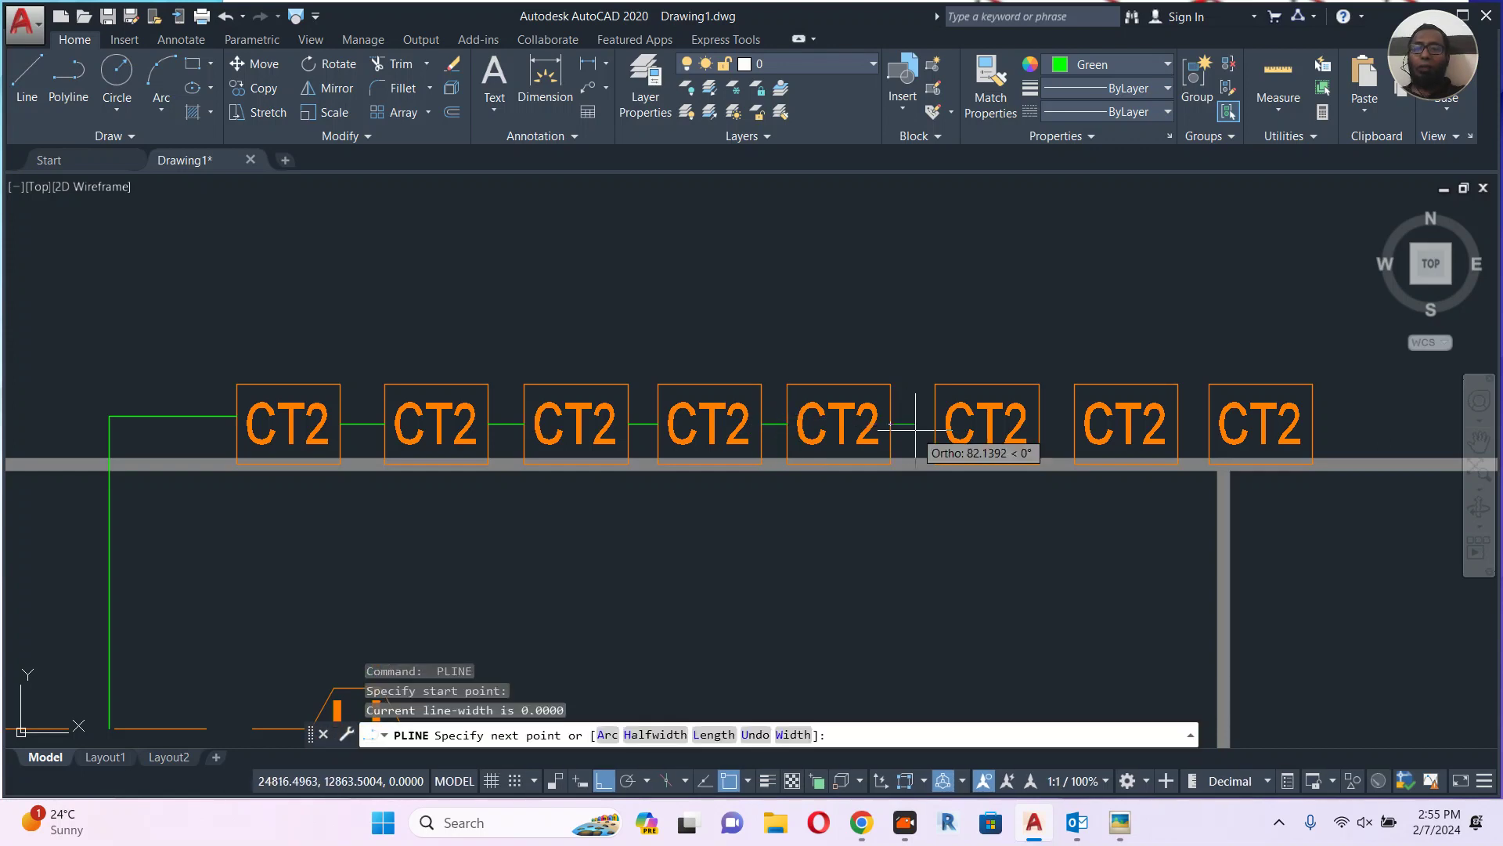
left_click(891, 423)
middle_click_drag(903, 430, 644, 430)
left_click(676, 424)
key("Return")
key("Return")
left_click(781, 424)
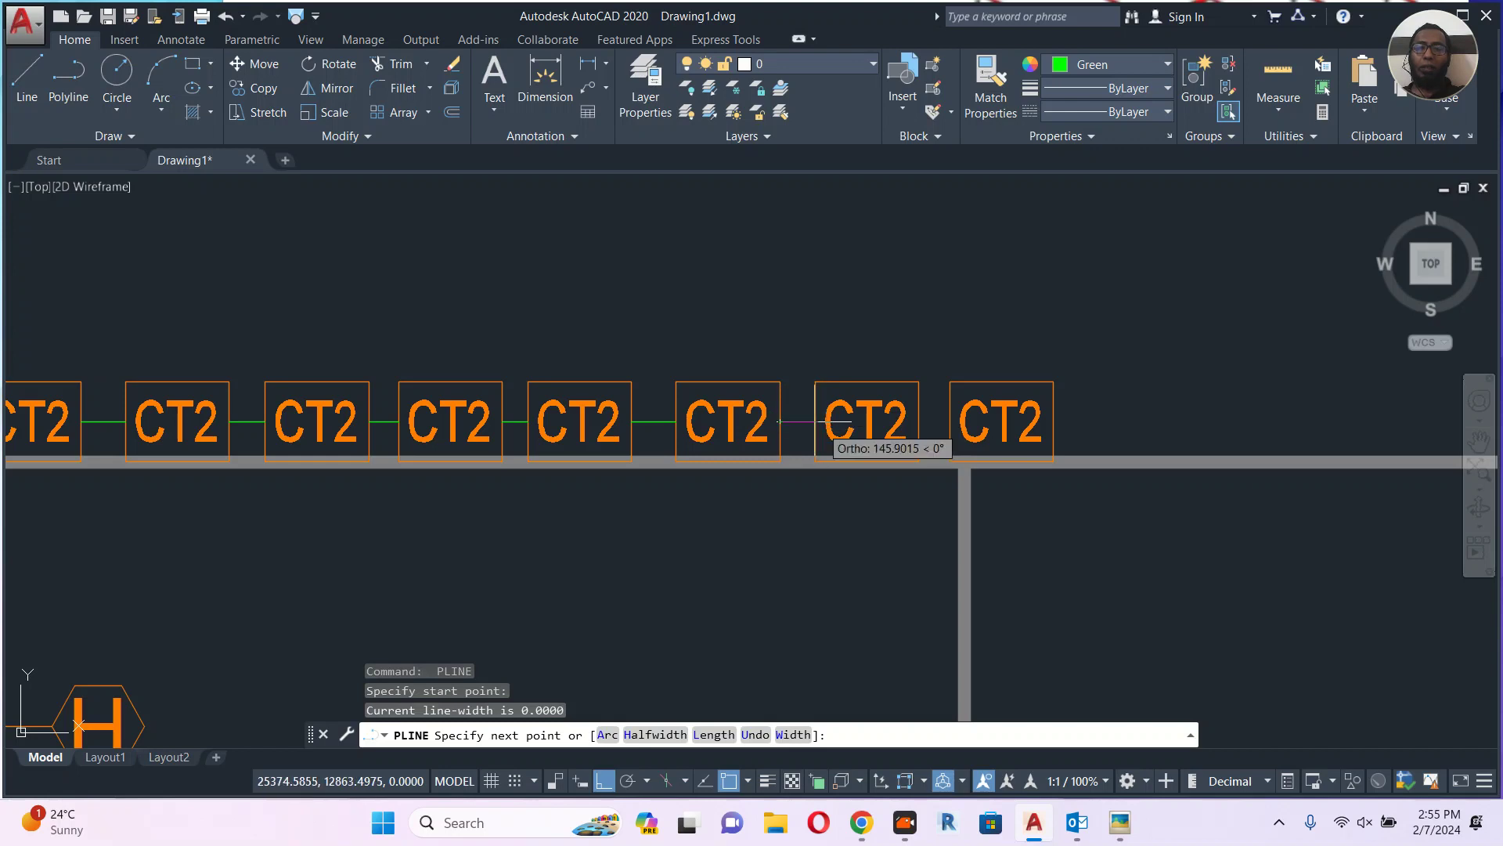
left_click(815, 424)
key("Return")
key("Return")
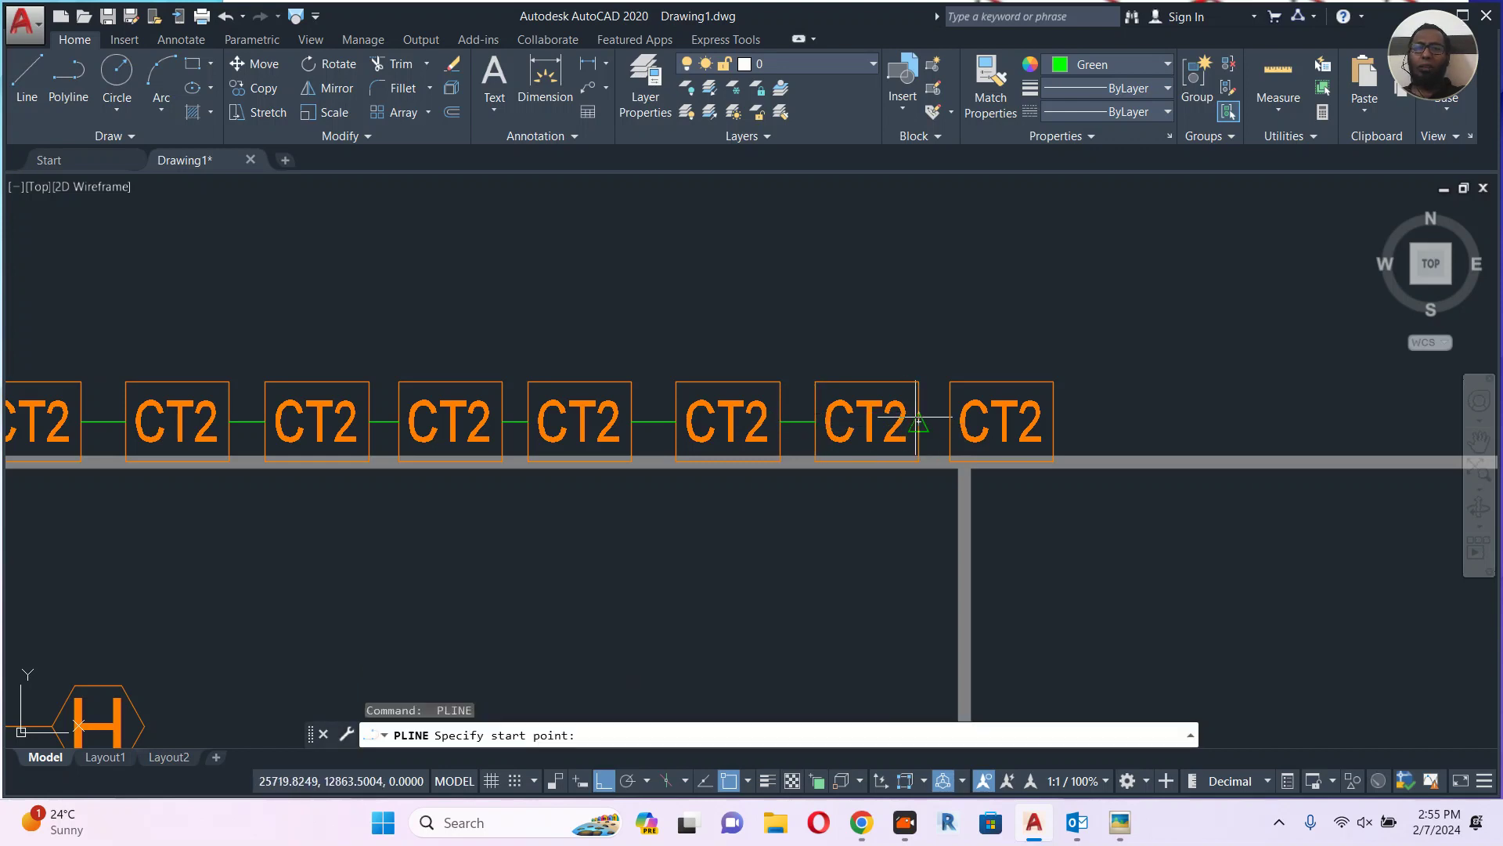
left_click(918, 423)
left_click(950, 423)
key("Escape")
Fillet the vertical polyline feeding the CT2 row with the dashed orange line running west, forming a corner with matching line style.
scroll(908, 425, "down", 6)
middle_click_drag(930, 414, 845, 412)
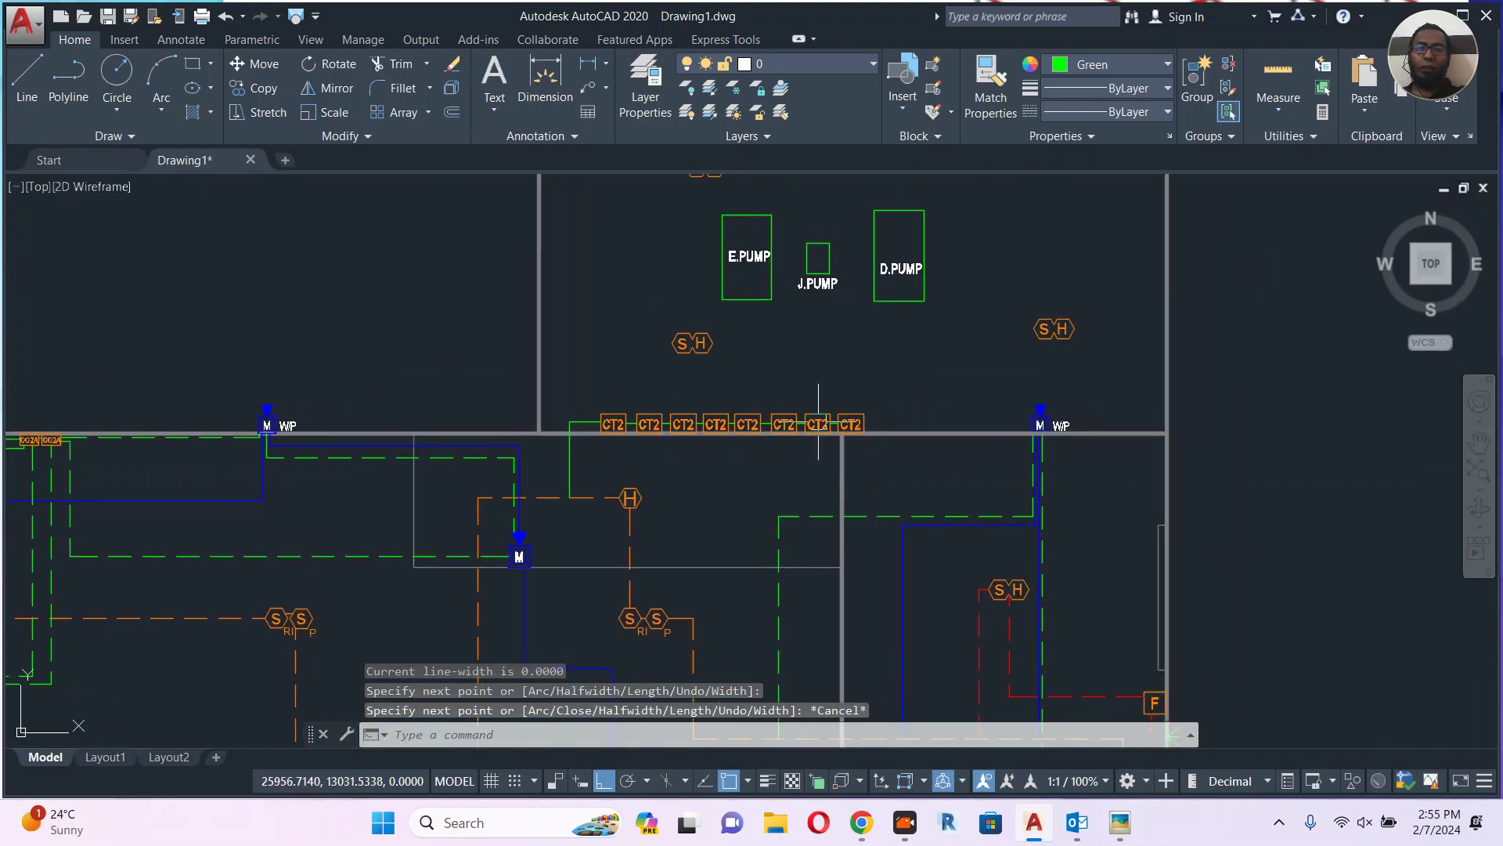
scroll(548, 504, "up", 2)
type("f")
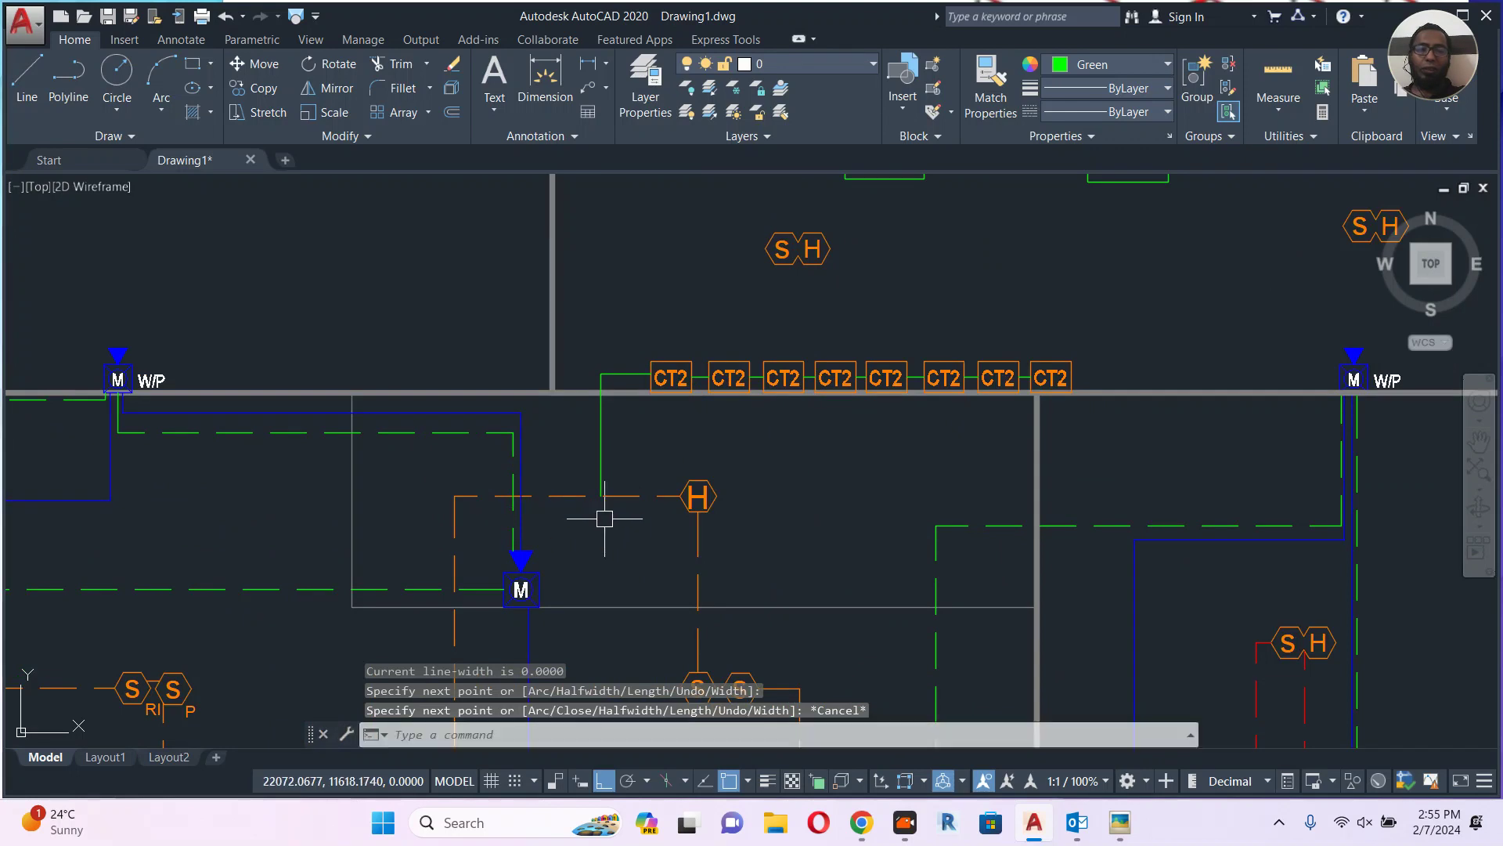
key("Return")
left_click(602, 470)
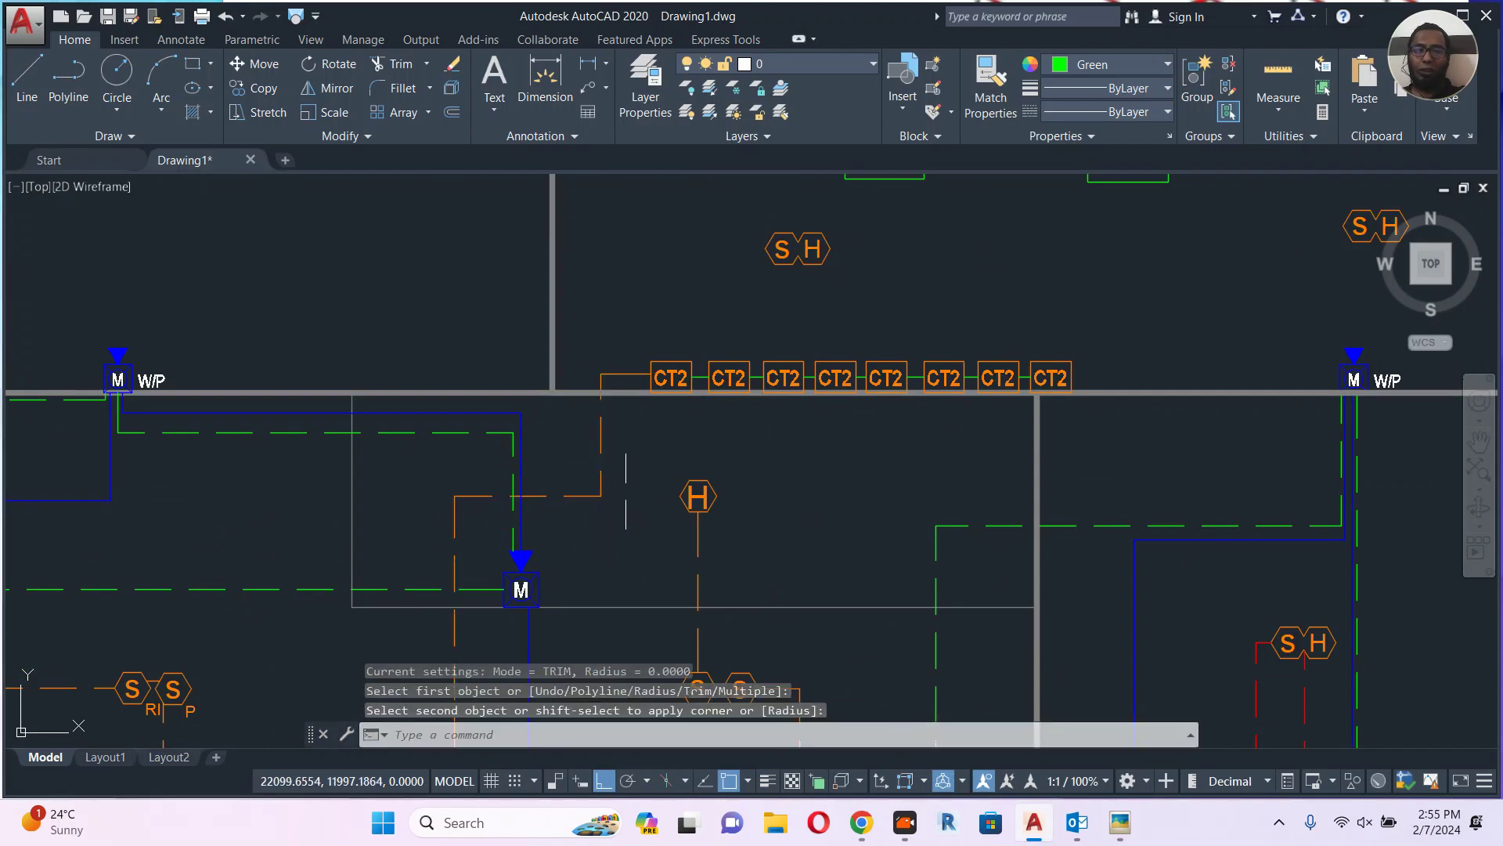
Draw a polyline from the top of the easternmost CT2 box north and west to the pump room's southwest SH detector.
scroll(745, 493, "down", 5)
scroll(798, 409, "up", 6)
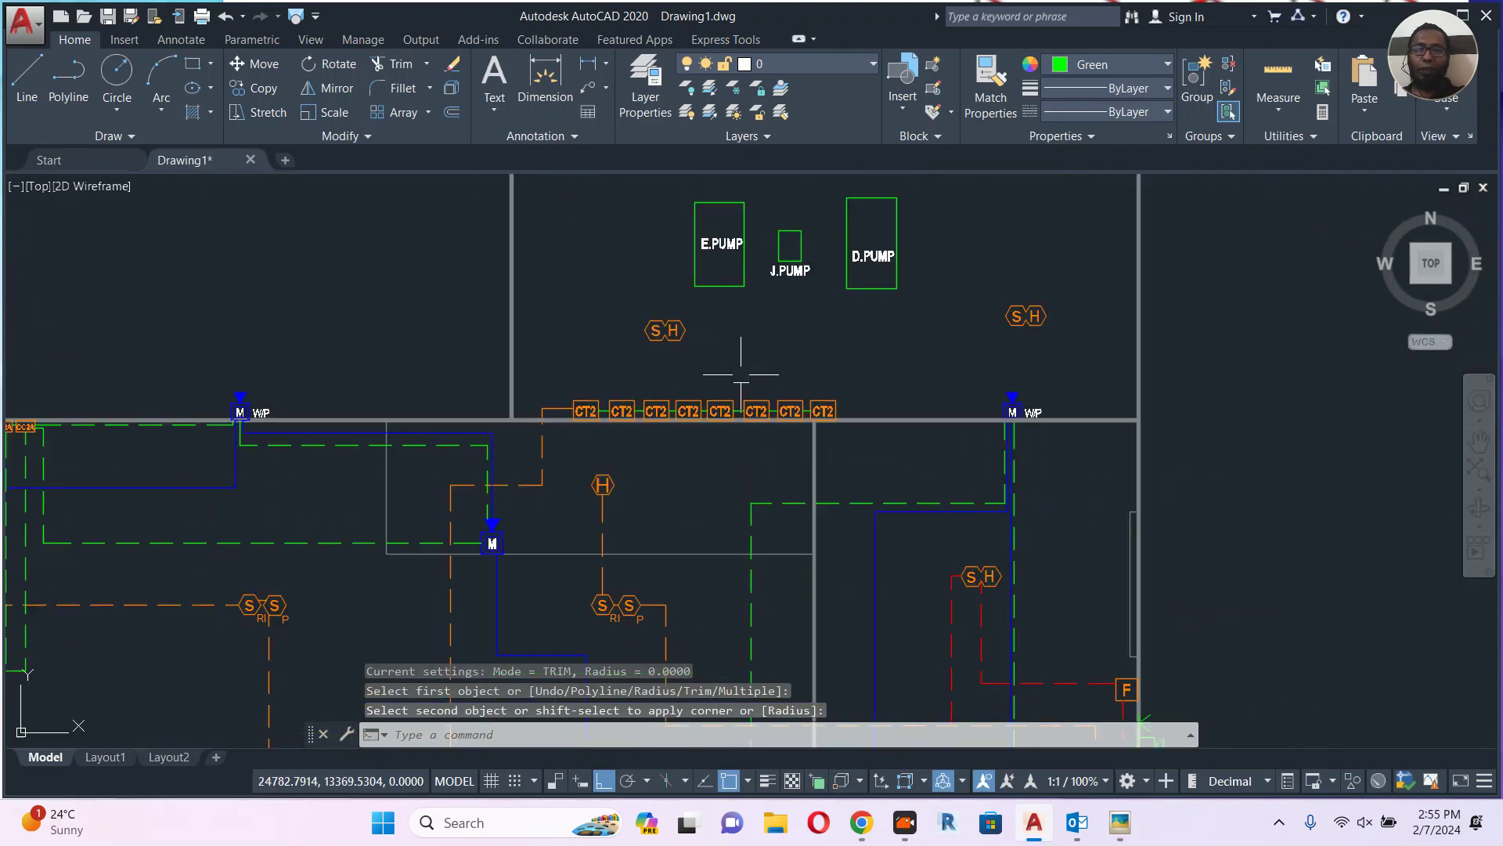
type("pl")
key("Return")
left_click(903, 445)
left_click(903, 254)
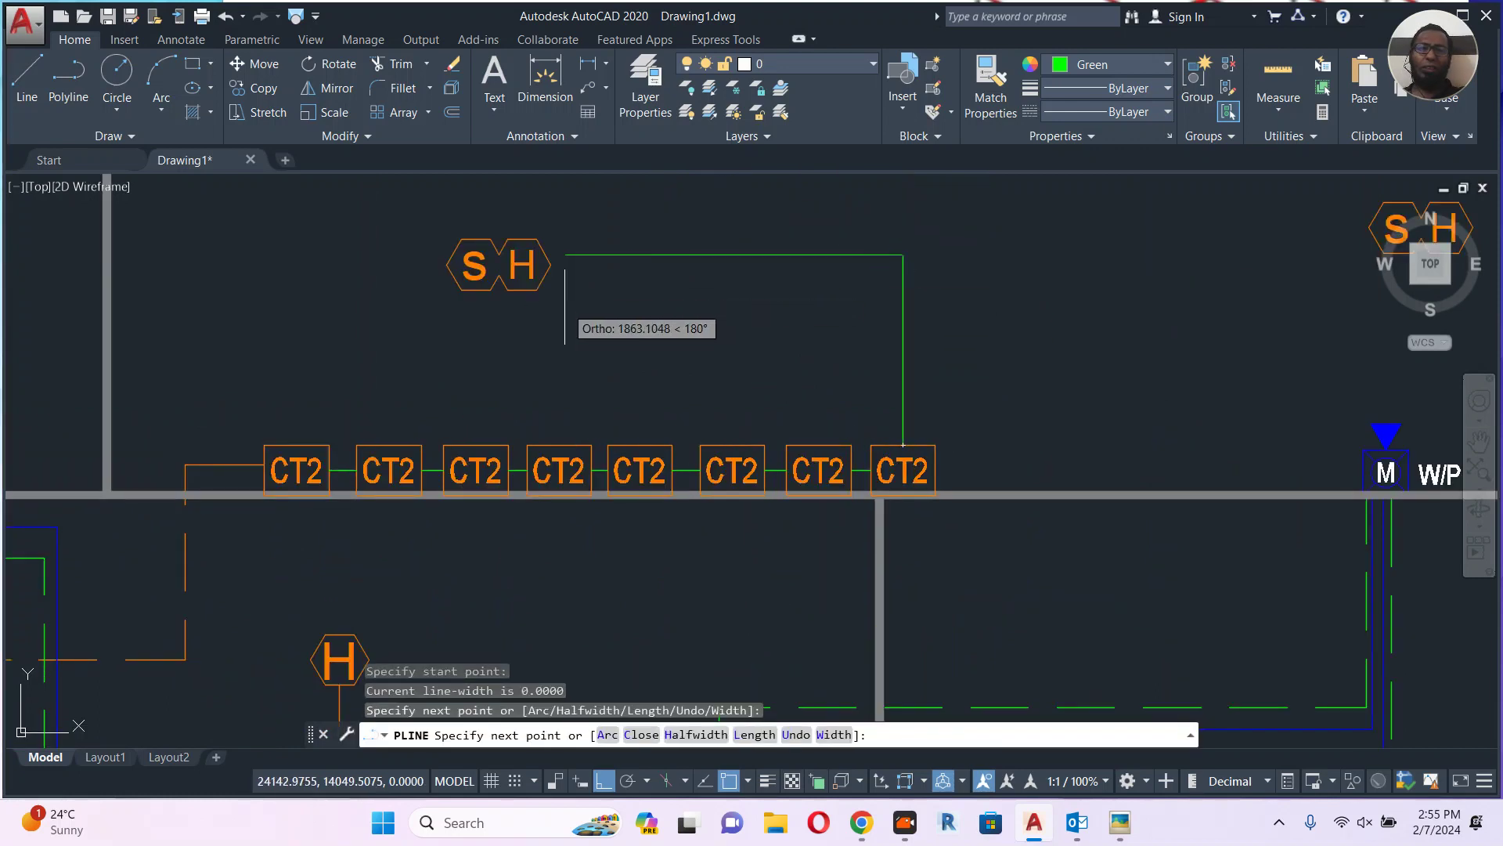
left_click(546, 324)
key("Escape")
Draw a polyline from the southwest SH detector north, with a short jog east, up to the underside of the northwest SH detector.
middle_click_drag(545, 324, 644, 495)
key("Return")
left_click(575, 408)
middle_click_drag(630, 402, 658, 607)
scroll(657, 607, "down", 2)
scroll(661, 401, "up", 4)
scroll(597, 349, "up", 2)
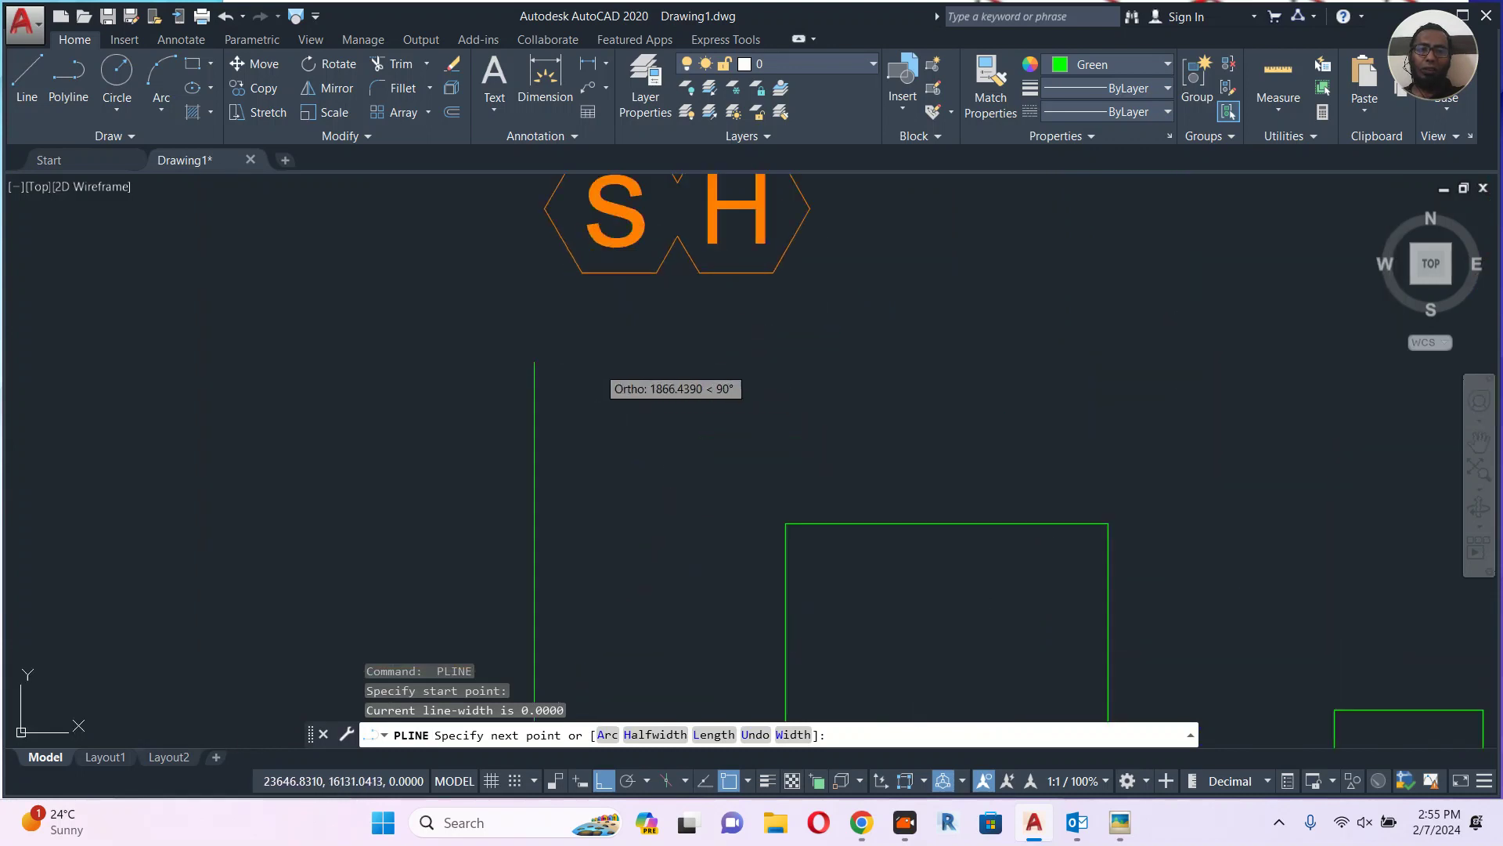
left_click(583, 499)
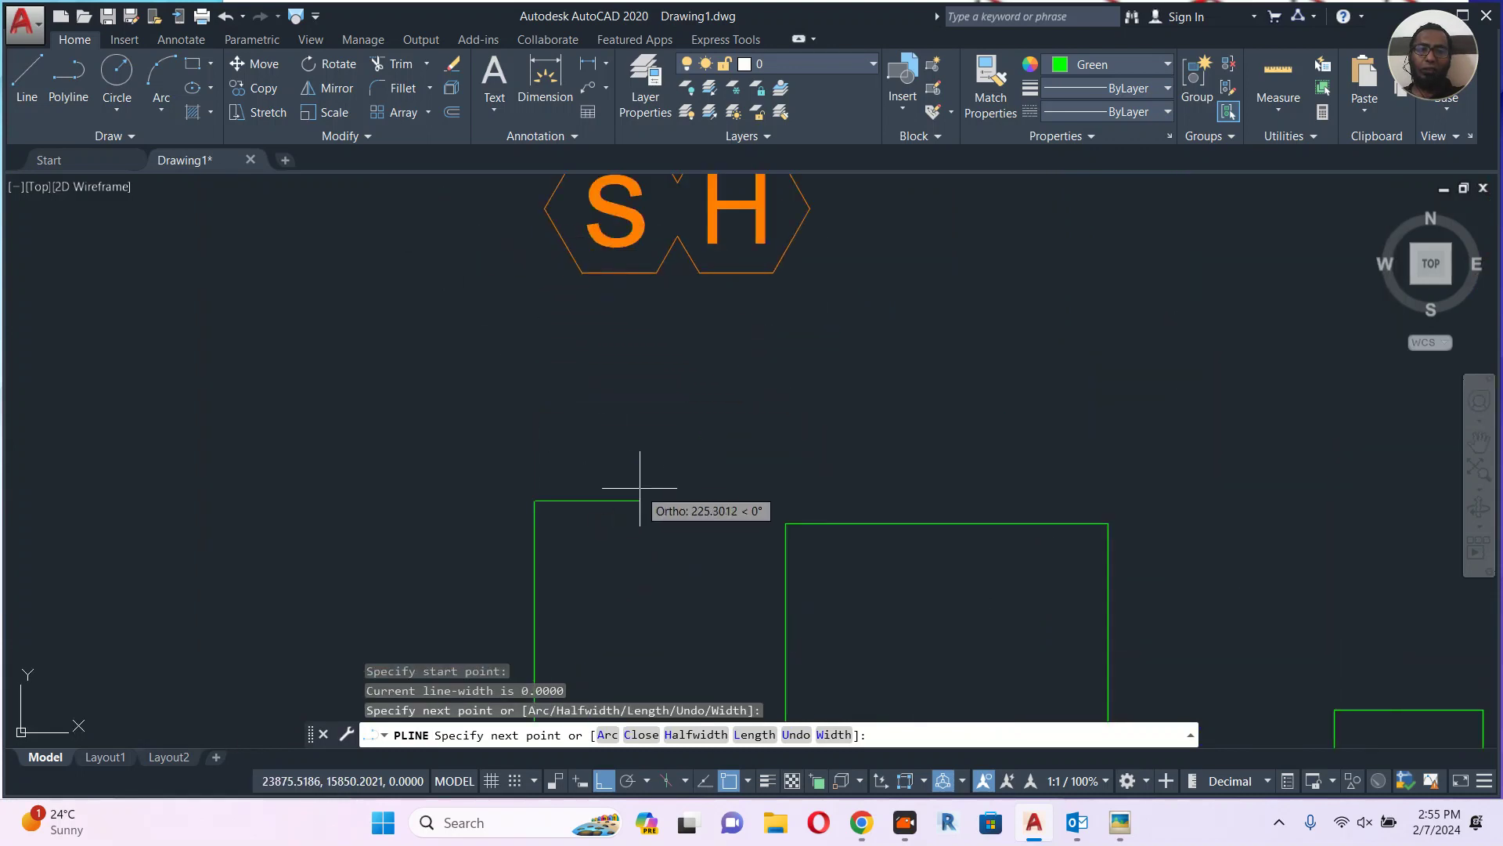
left_click(640, 499)
left_click(640, 274)
key("Escape")
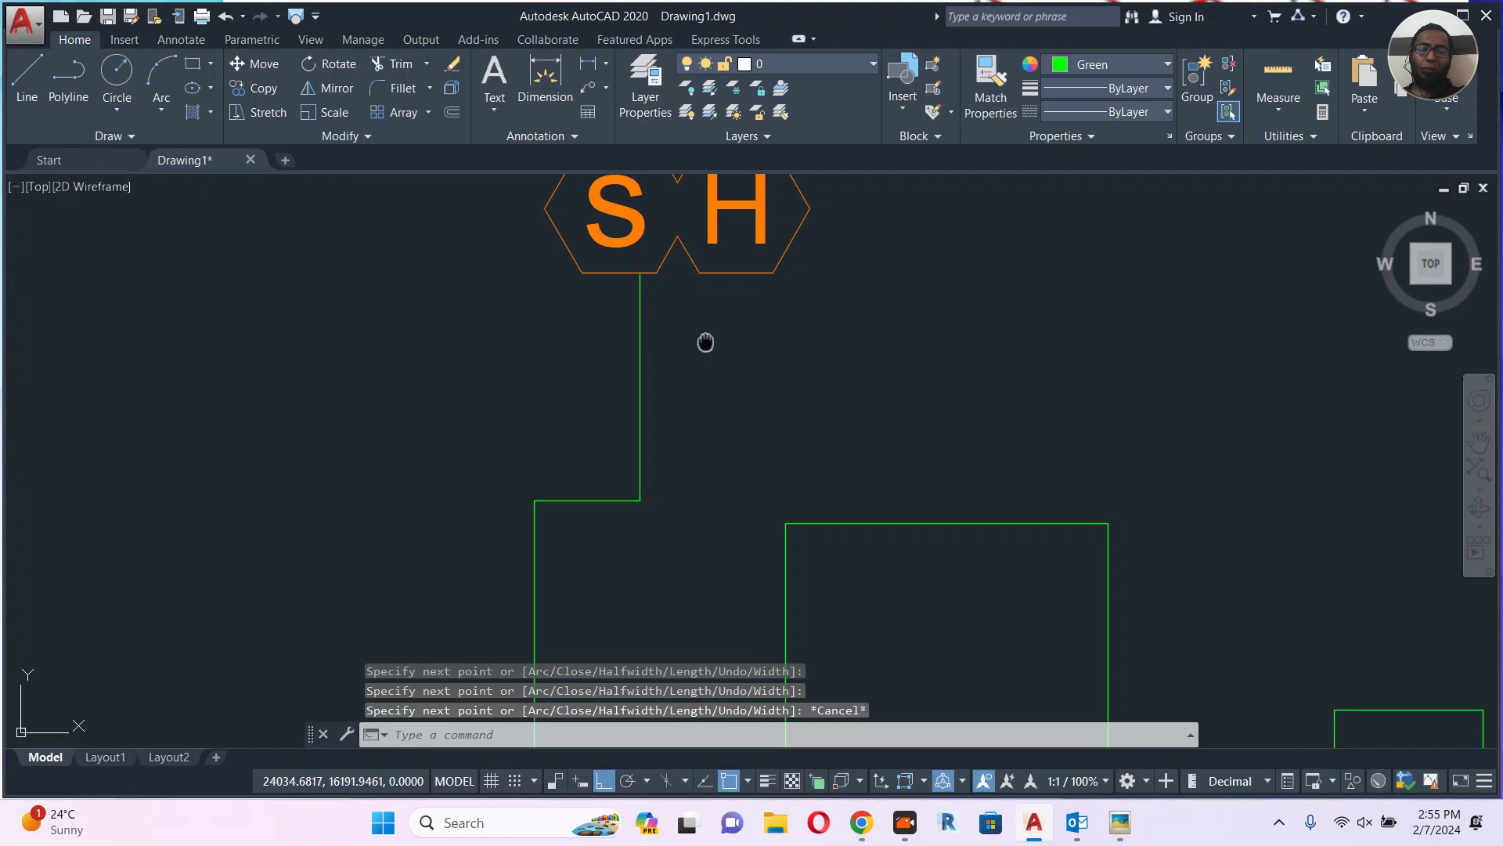
Draw a polyline from the northwest SH detector east above the pumps, ending with a slanted segment at the northeast SH detector.
middle_click_drag(705, 339, 436, 400)
key("Return")
left_click(542, 272)
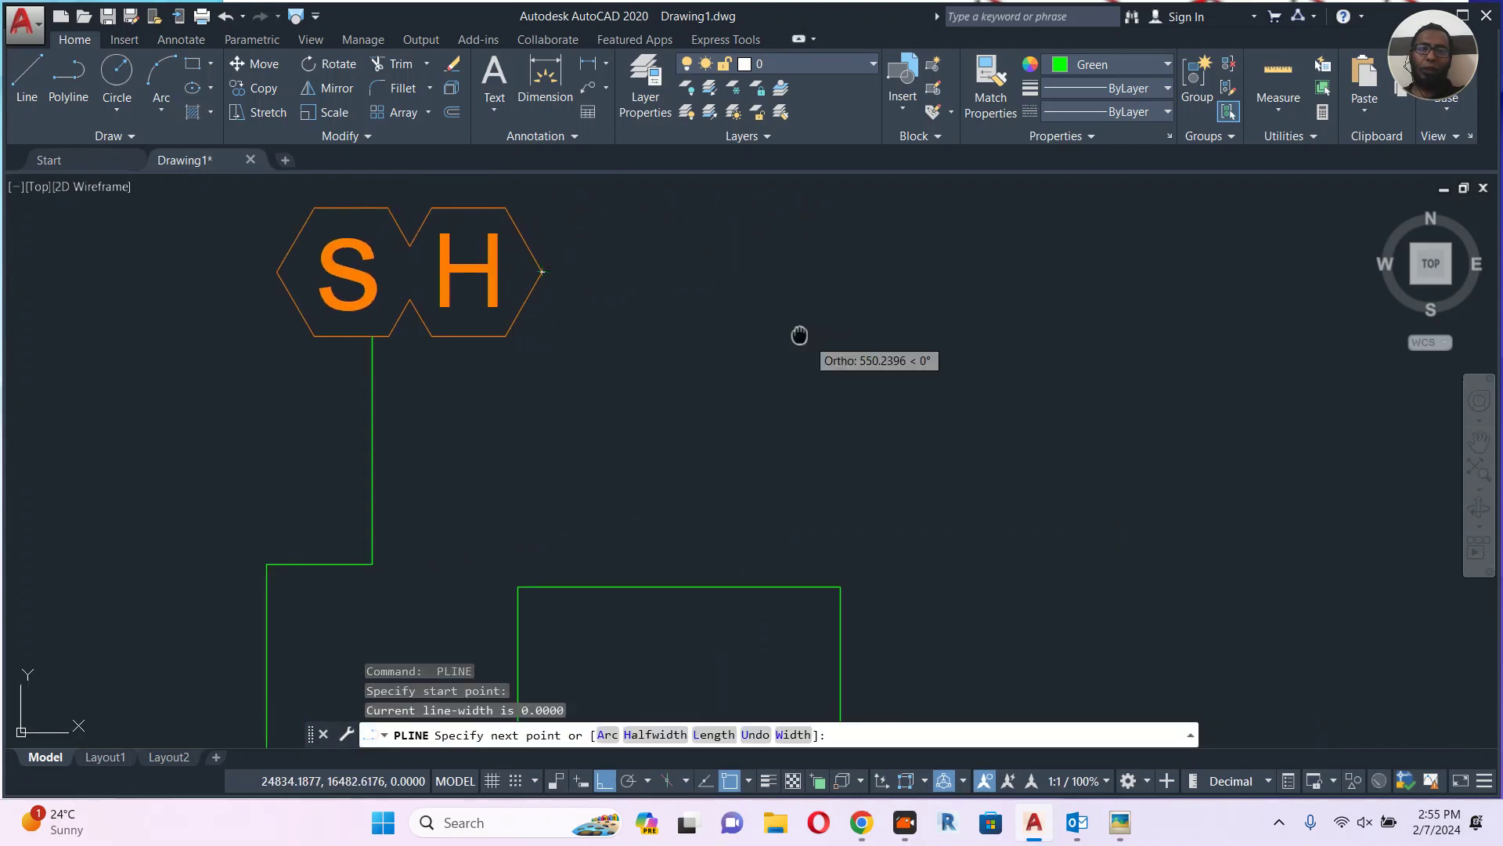
scroll(819, 356, "down", 4)
middle_click_drag(966, 339, 595, 384)
scroll(778, 321, "up", 8)
left_click(409, 398)
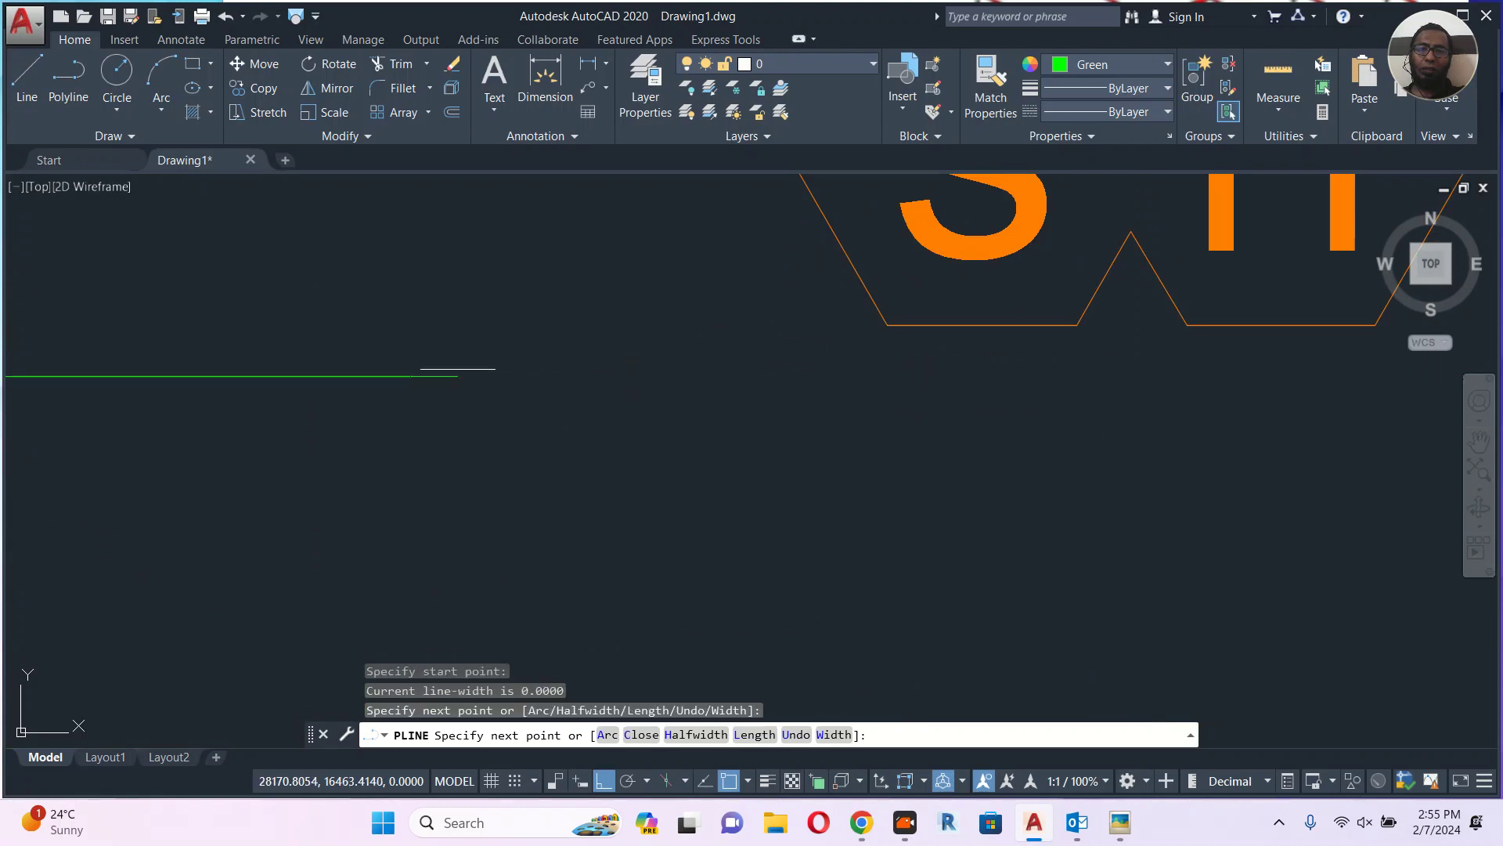
left_click(832, 228)
key("Escape")
scroll(830, 235, "down", 2)
scroll(758, 289, "down", 6)
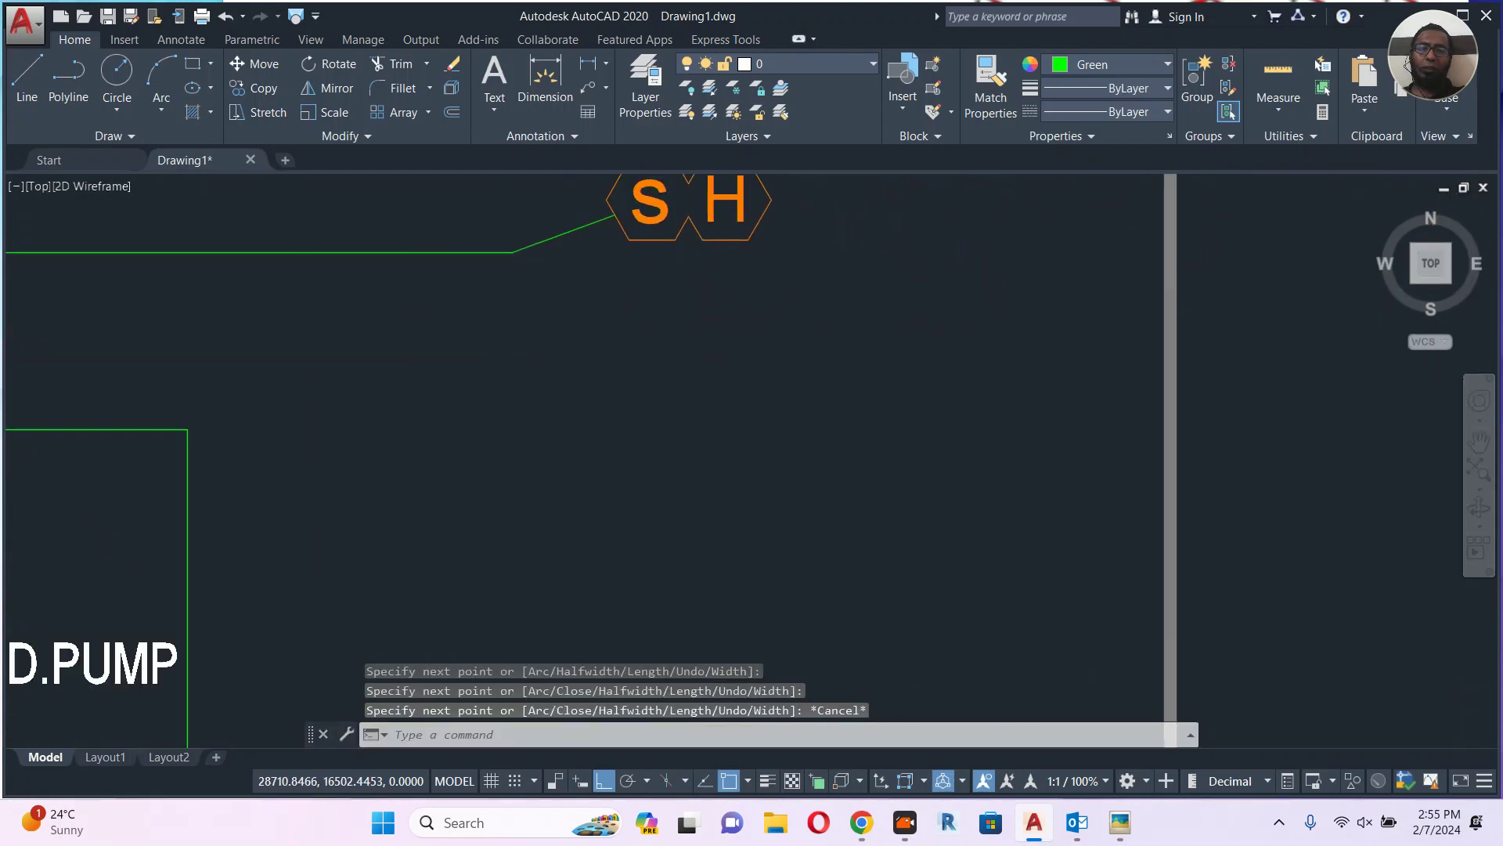
Draw a polyline from the northeast SH detector south, ending with a short slanted segment at the southeast SH detector.
type("pl")
key("Return")
left_click(696, 258)
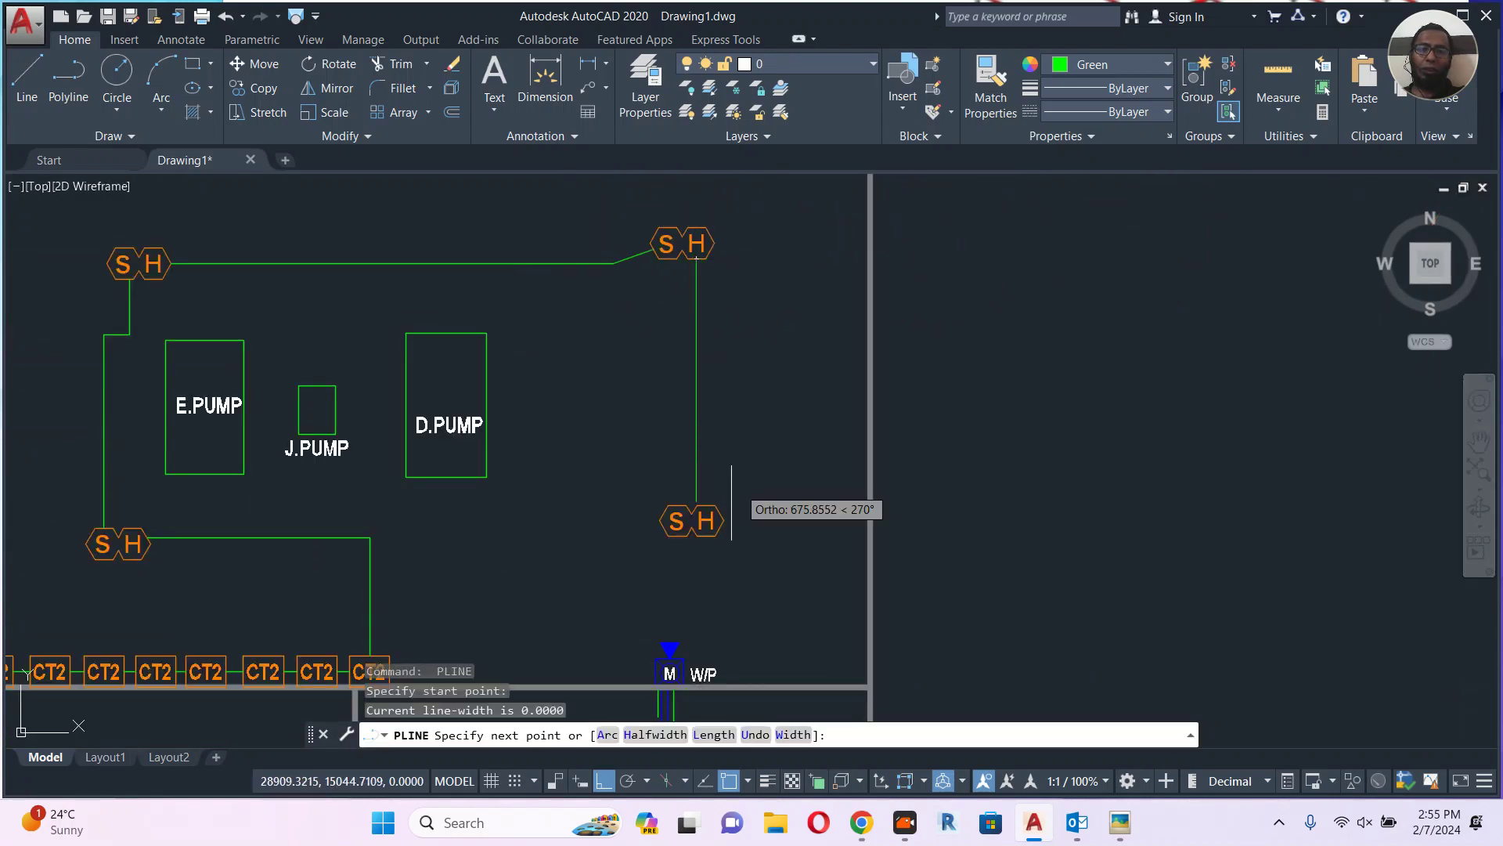
scroll(697, 540, "up", 10)
middle_click_drag(704, 306, 683, 464)
middle_click_drag(709, 277, 803, 372)
scroll(711, 505, "down", 3)
left_click(722, 476)
left_click(731, 504)
key("Escape")
scroll(802, 371, "down", 10)
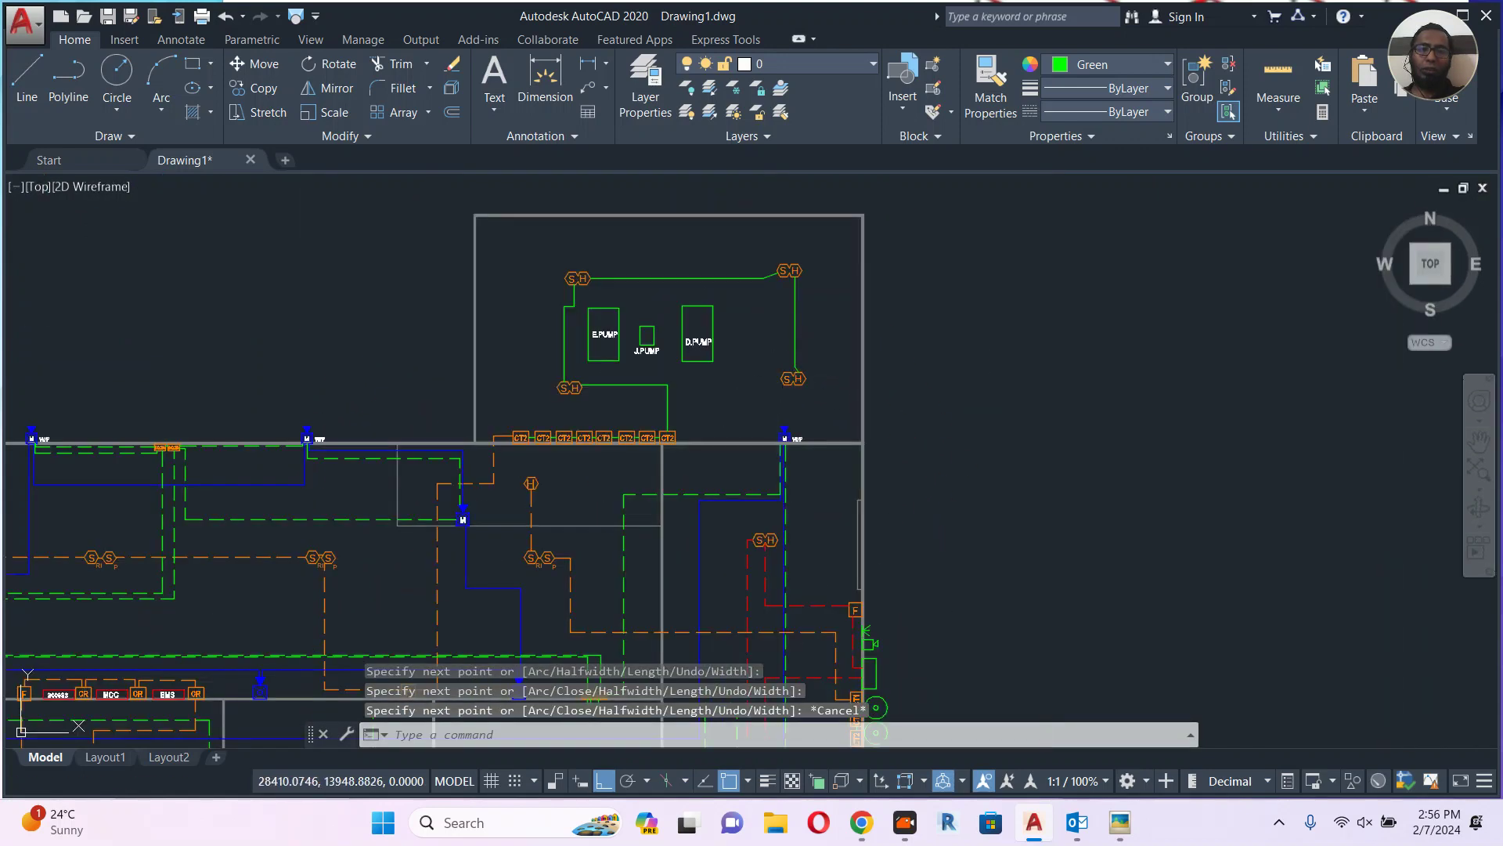
Draw a polyline from the southeast SH detector south and west, down through the pump room wall, and west to the H detector.
scroll(783, 395, "up", 4)
key("Return")
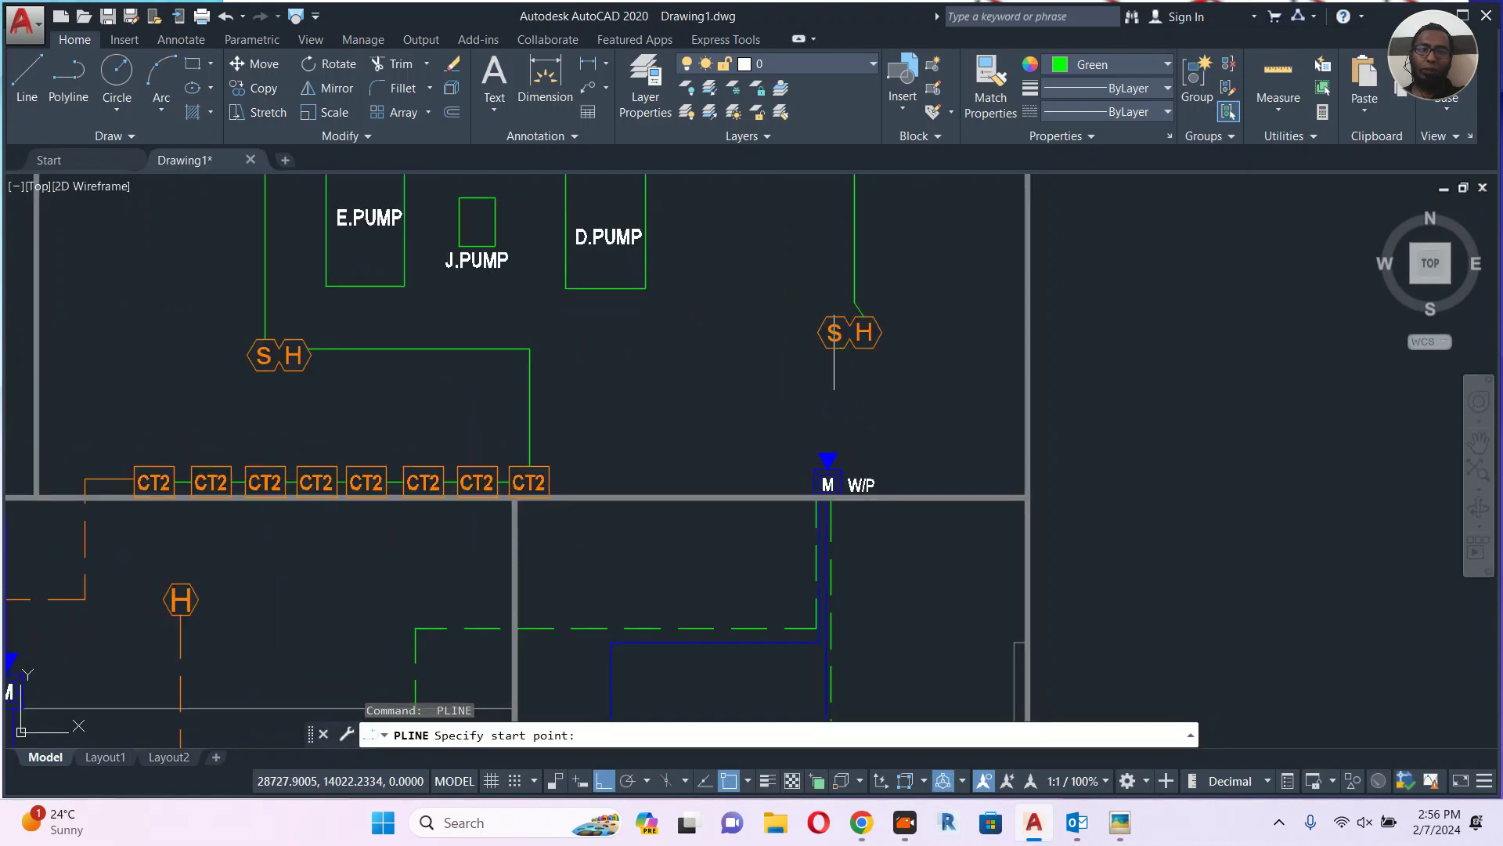
left_click(835, 349)
scroll(835, 392, "up", 2)
left_click(835, 391)
scroll(844, 250, "down", 4)
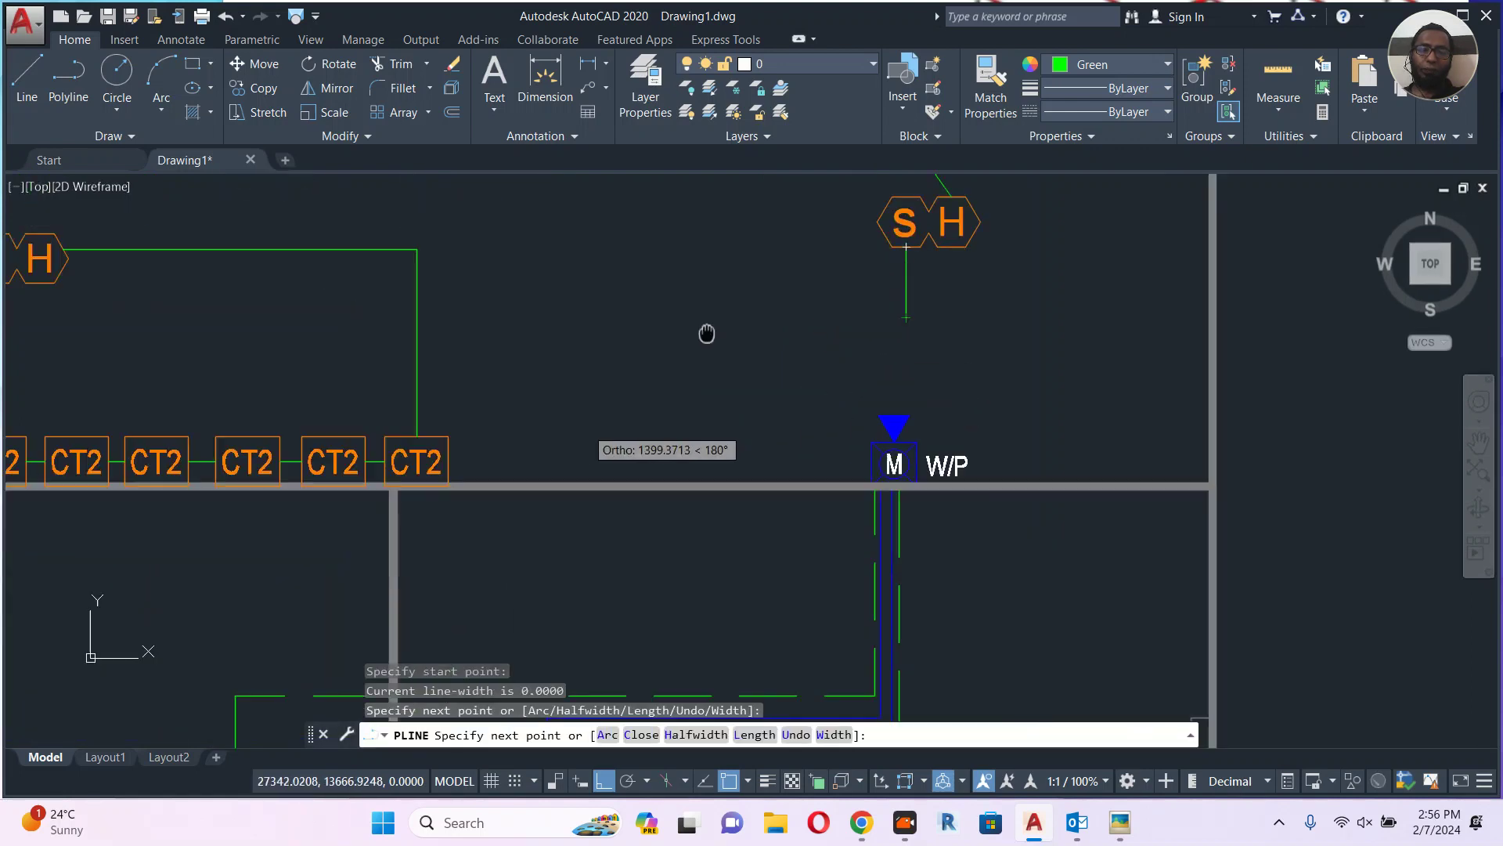
left_click(746, 357)
left_click(750, 425)
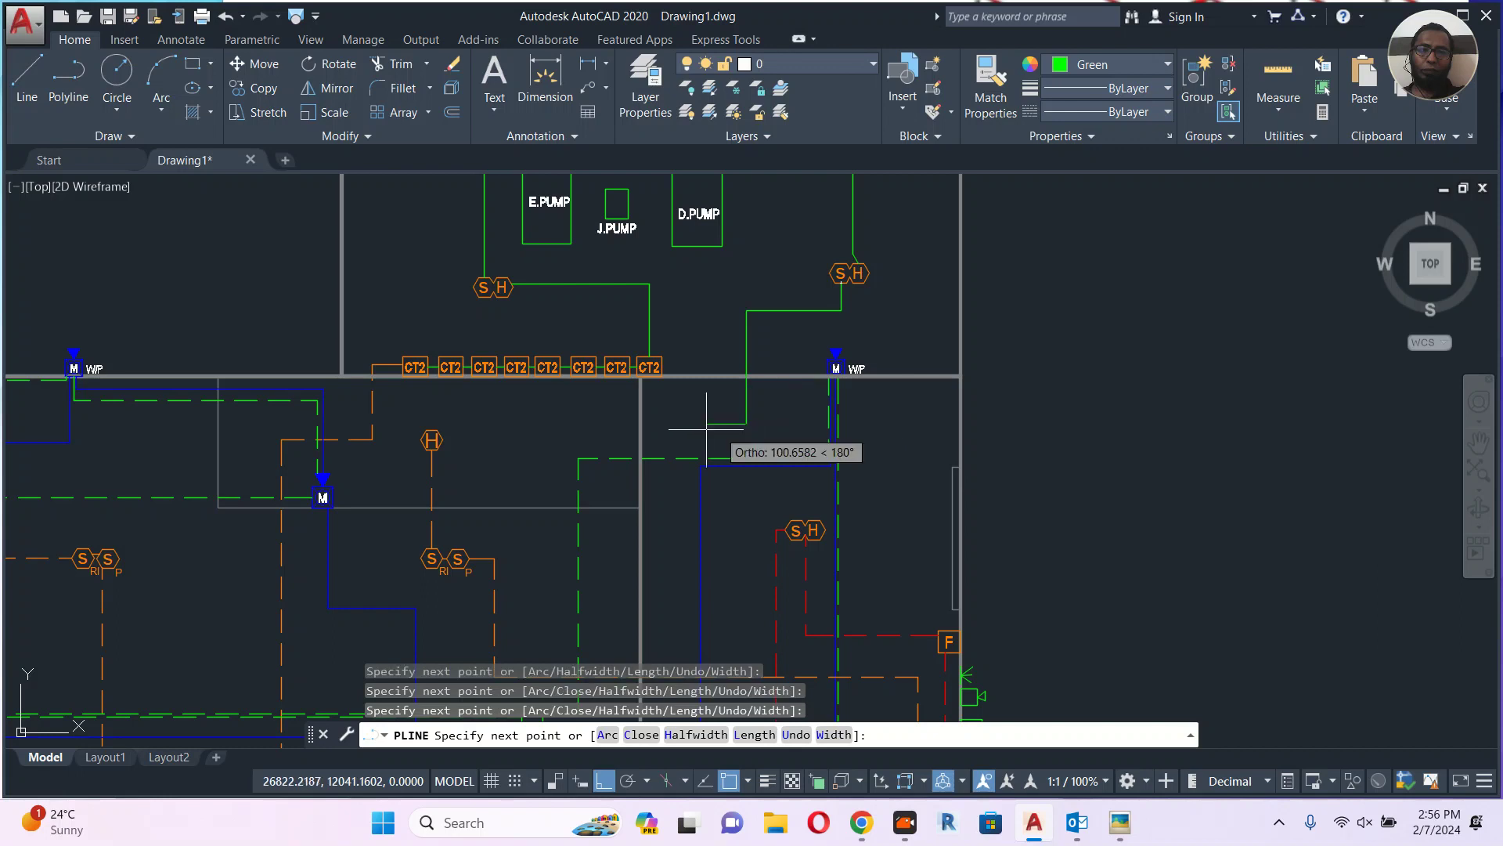
scroll(441, 419, "up", 5)
left_click(393, 391)
left_click(392, 462)
key("Escape")
scroll(443, 462, "down", 4)
scroll(448, 440, "down", 4)
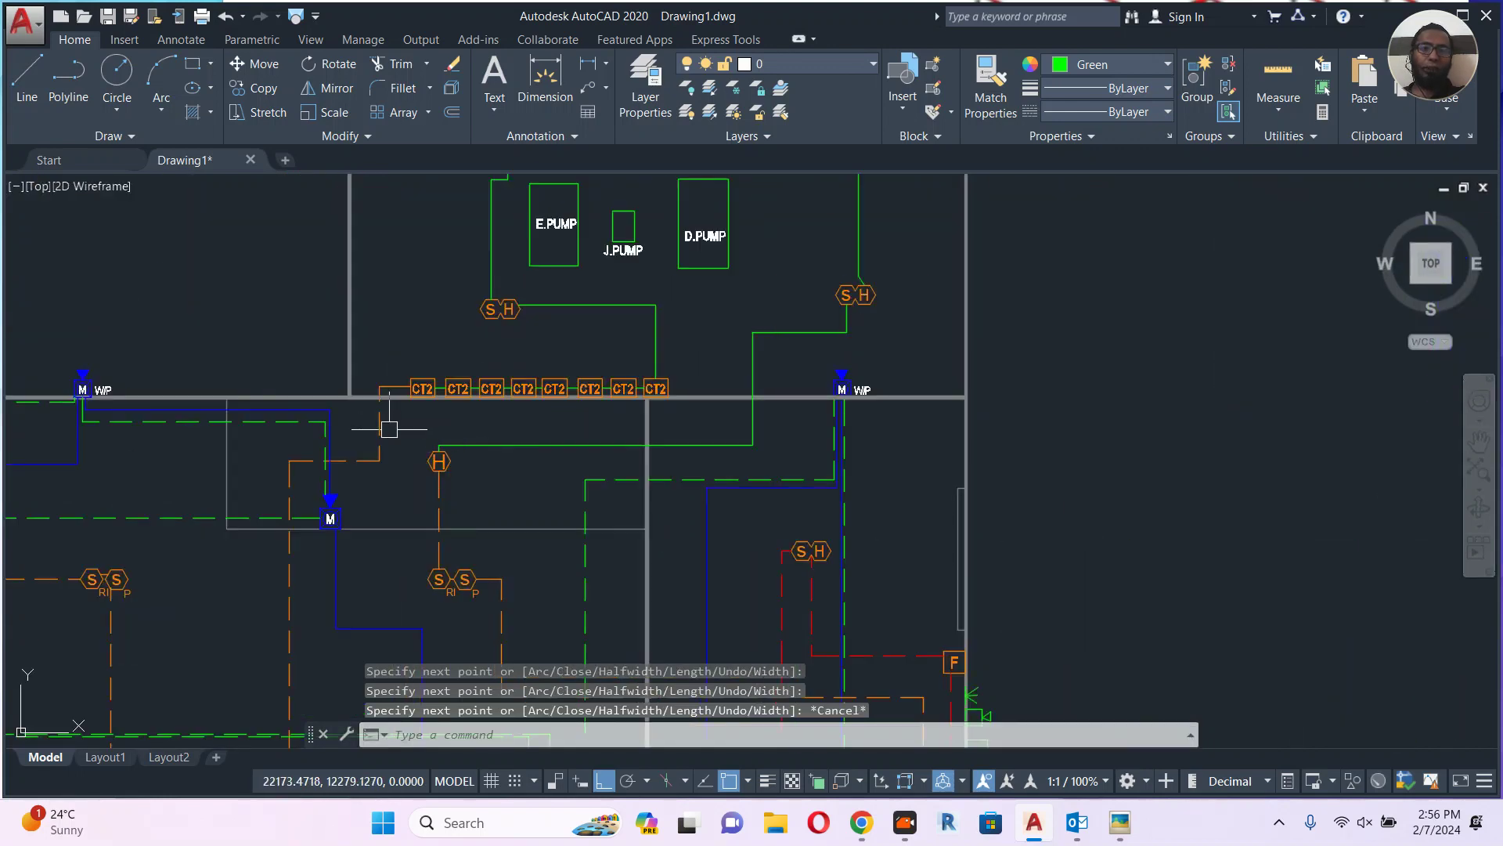
Match the properties of the dashed orange feeder line onto the CT2 row's links and the polyline to the southwest SH detector.
left_click(381, 423)
type("MA")
key("Return")
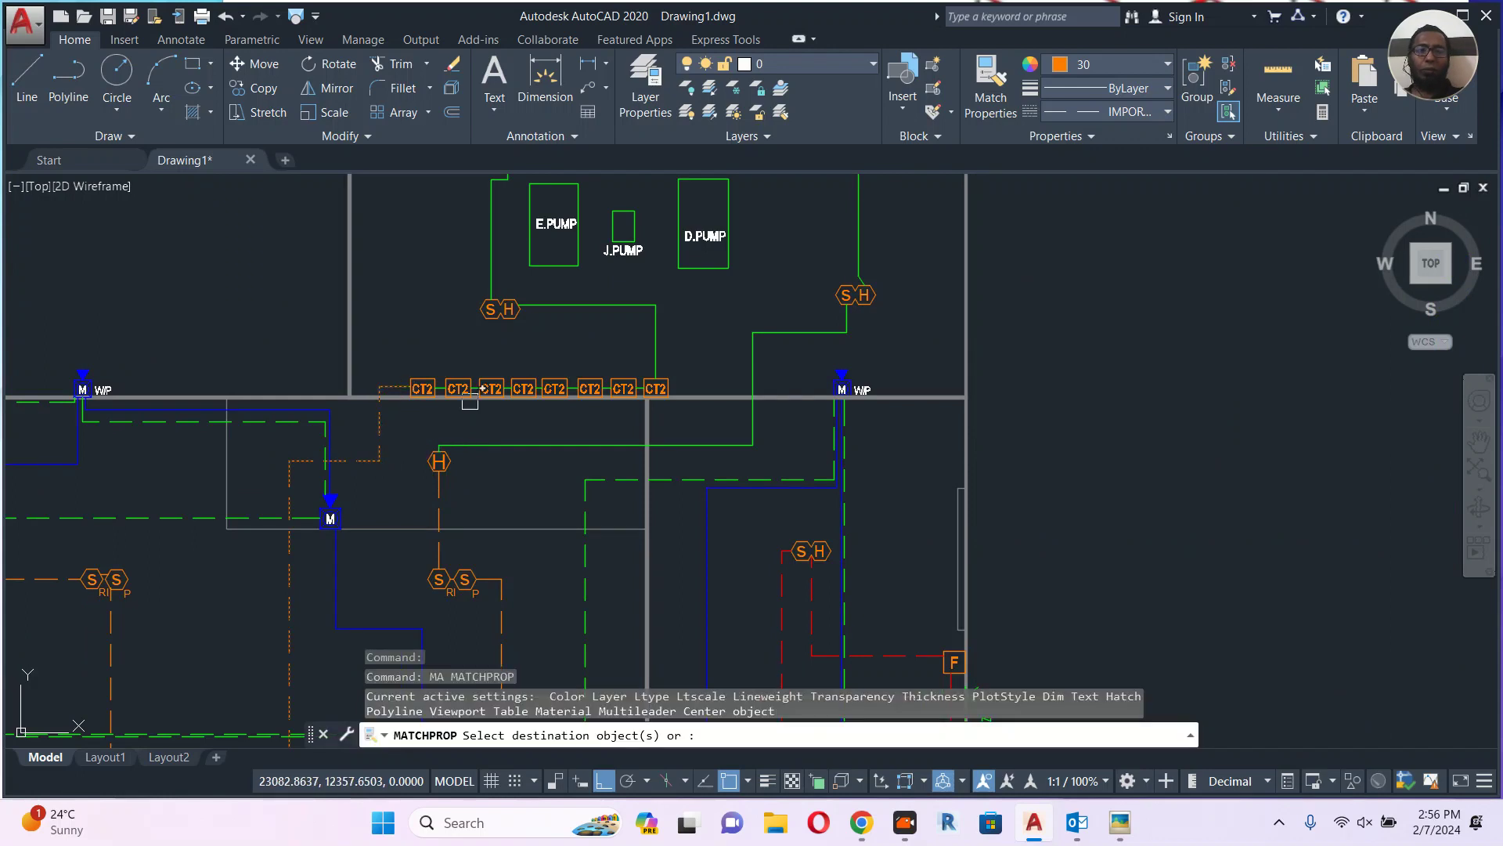
scroll(473, 395, "up", 6)
left_click(198, 285)
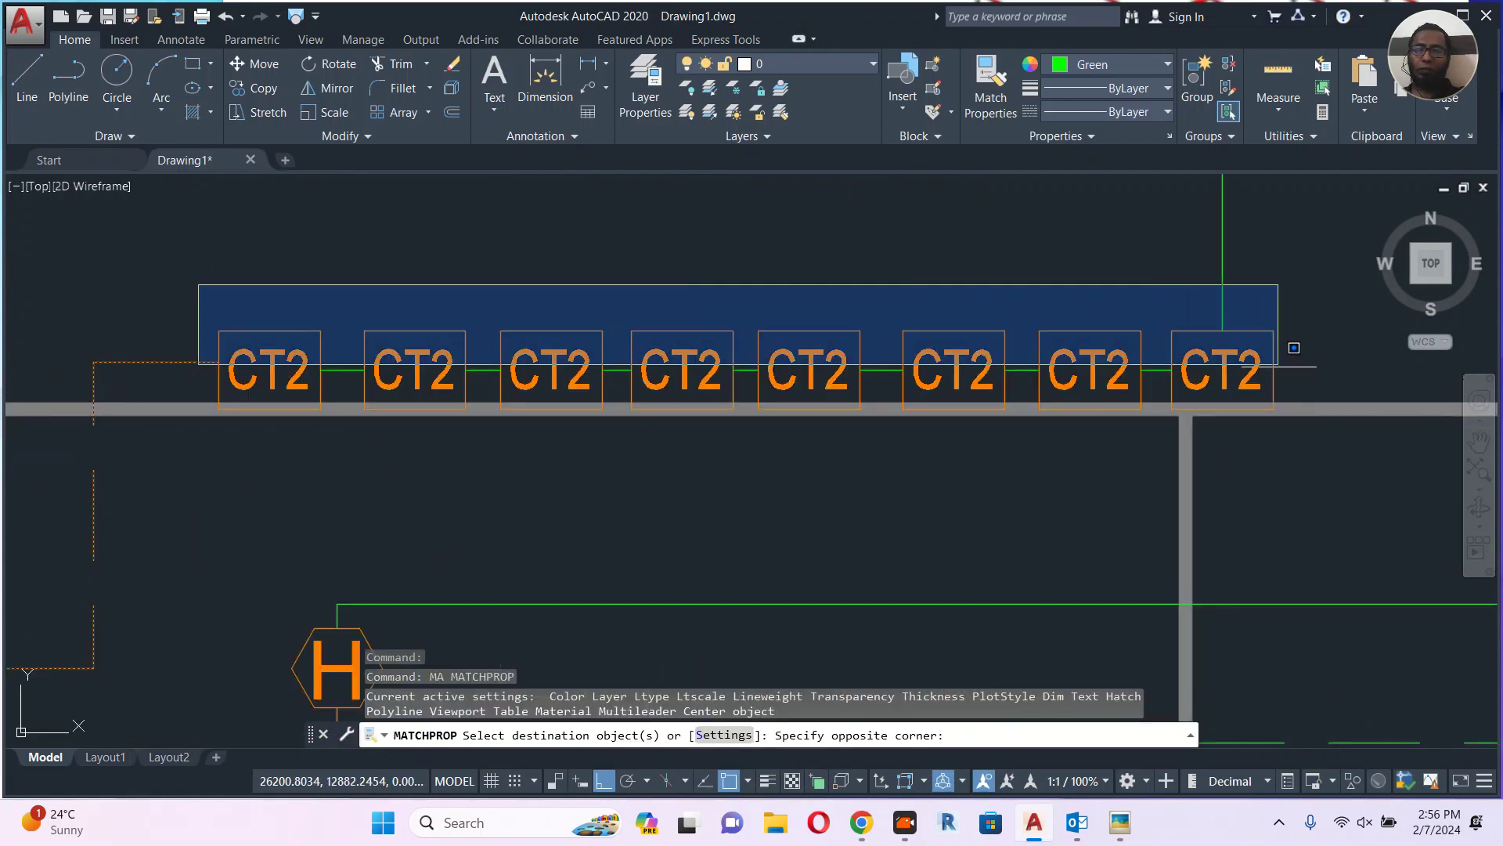
left_click(1280, 371)
left_click(1257, 262)
left_click(1150, 268)
scroll(993, 348, "down", 3)
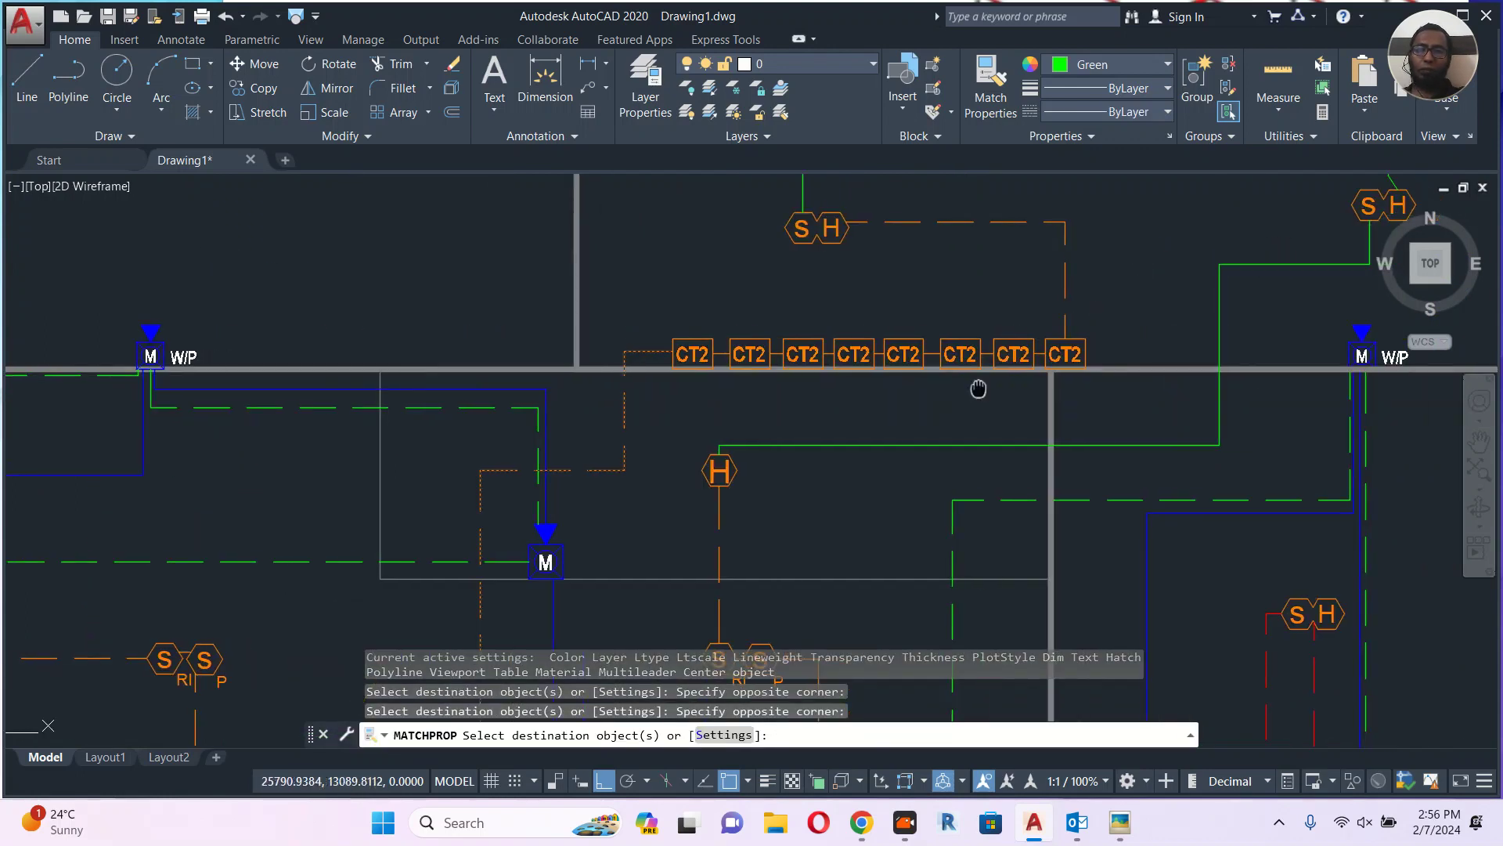
Apply the same dashed orange properties to the remaining green polylines linking the pump room SH detectors and the H detector.
middle_click_drag(976, 389, 781, 580)
left_click(947, 301)
middle_click_drag(944, 274, 943, 470)
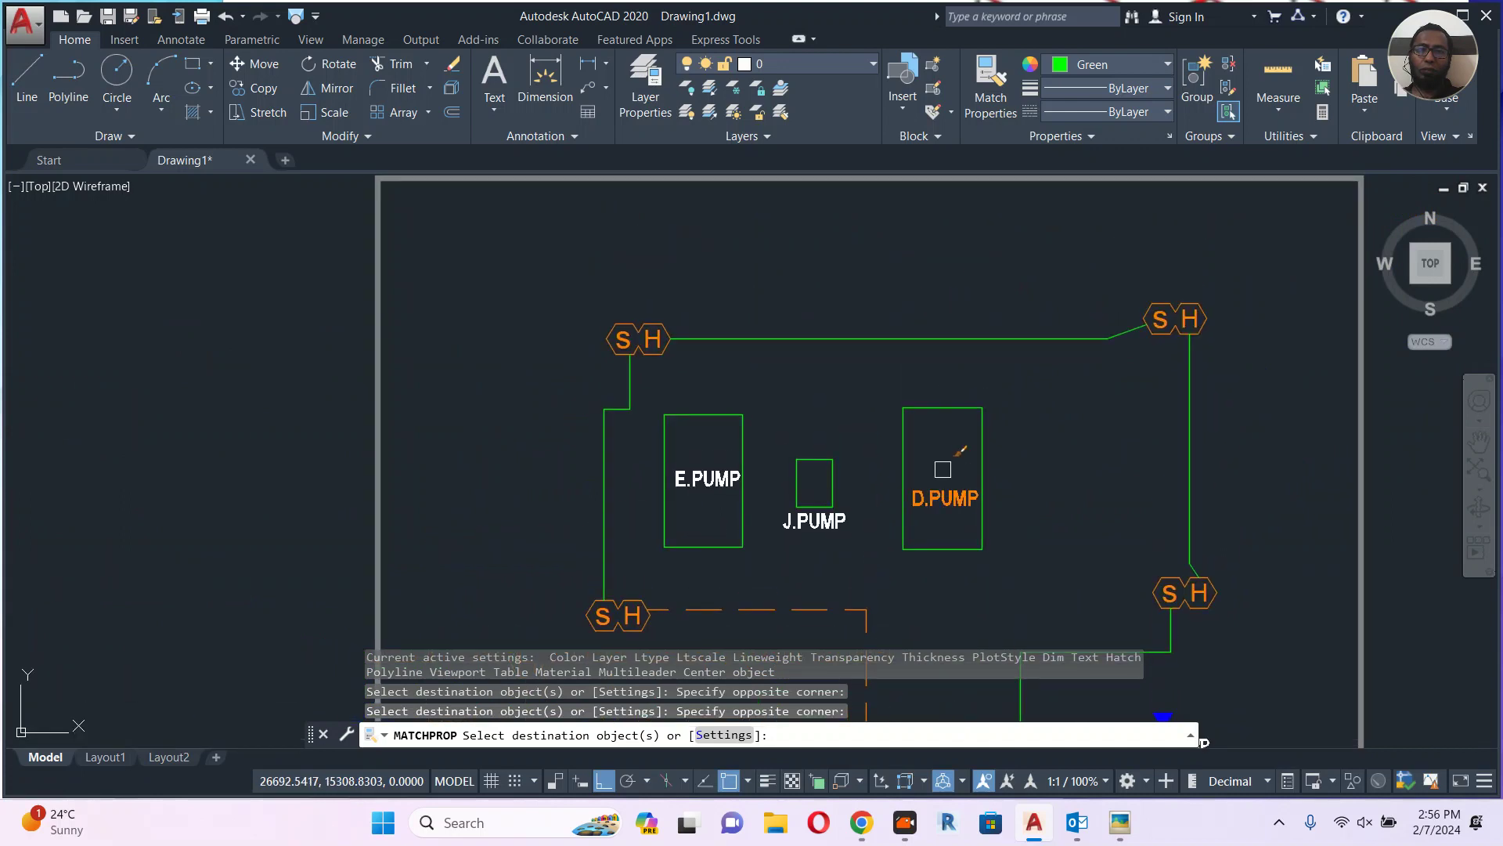
left_click(891, 338)
left_click(626, 400)
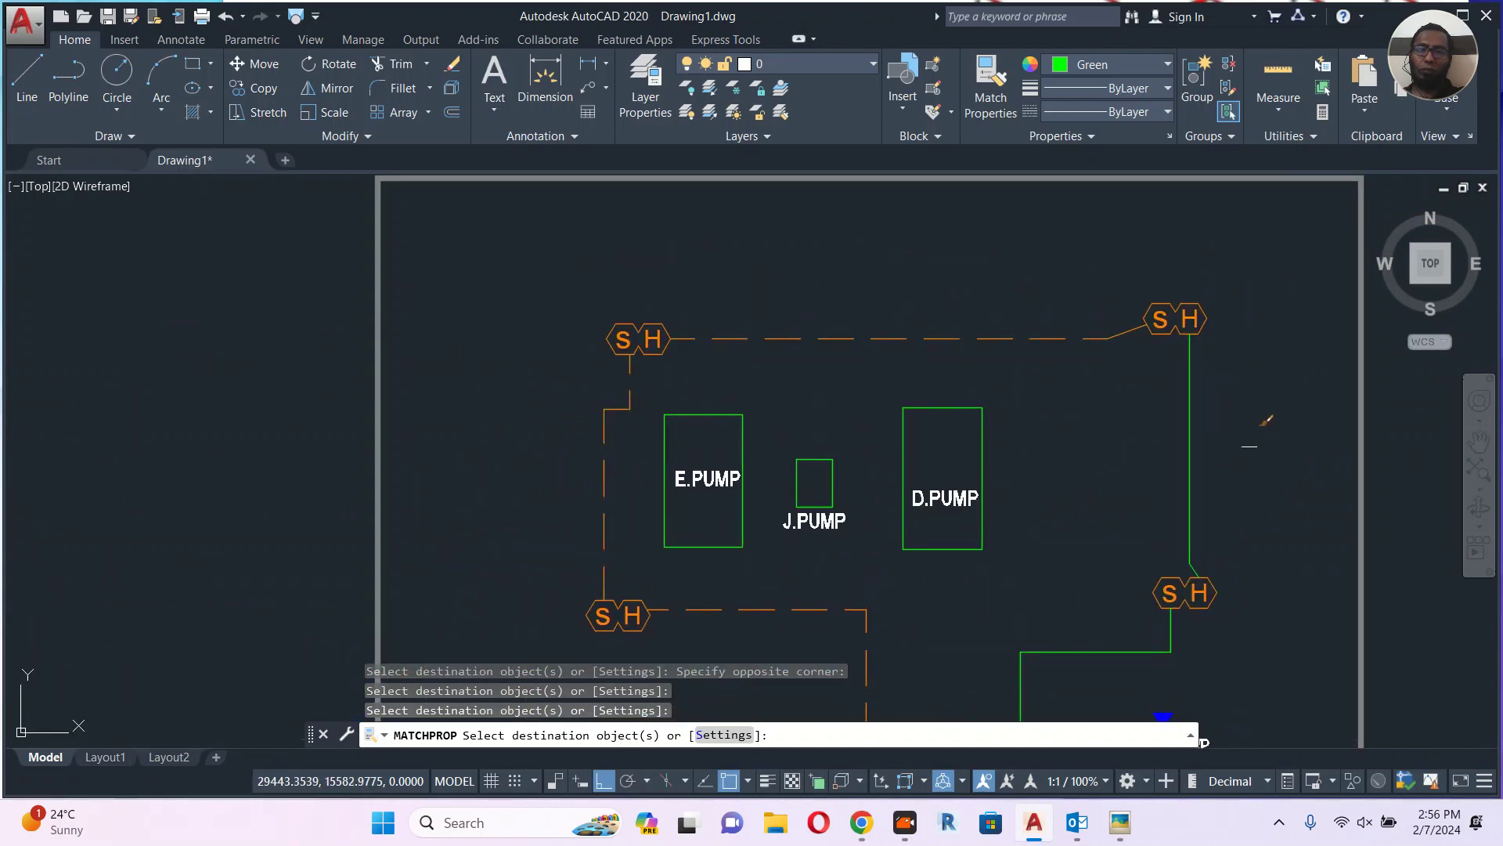
left_click(1200, 413)
left_click(1083, 474)
middle_click_drag(1082, 475, 988, 240)
scroll(988, 240, "down", 2)
middle_click_drag(988, 240, 981, 217)
key("Escape")
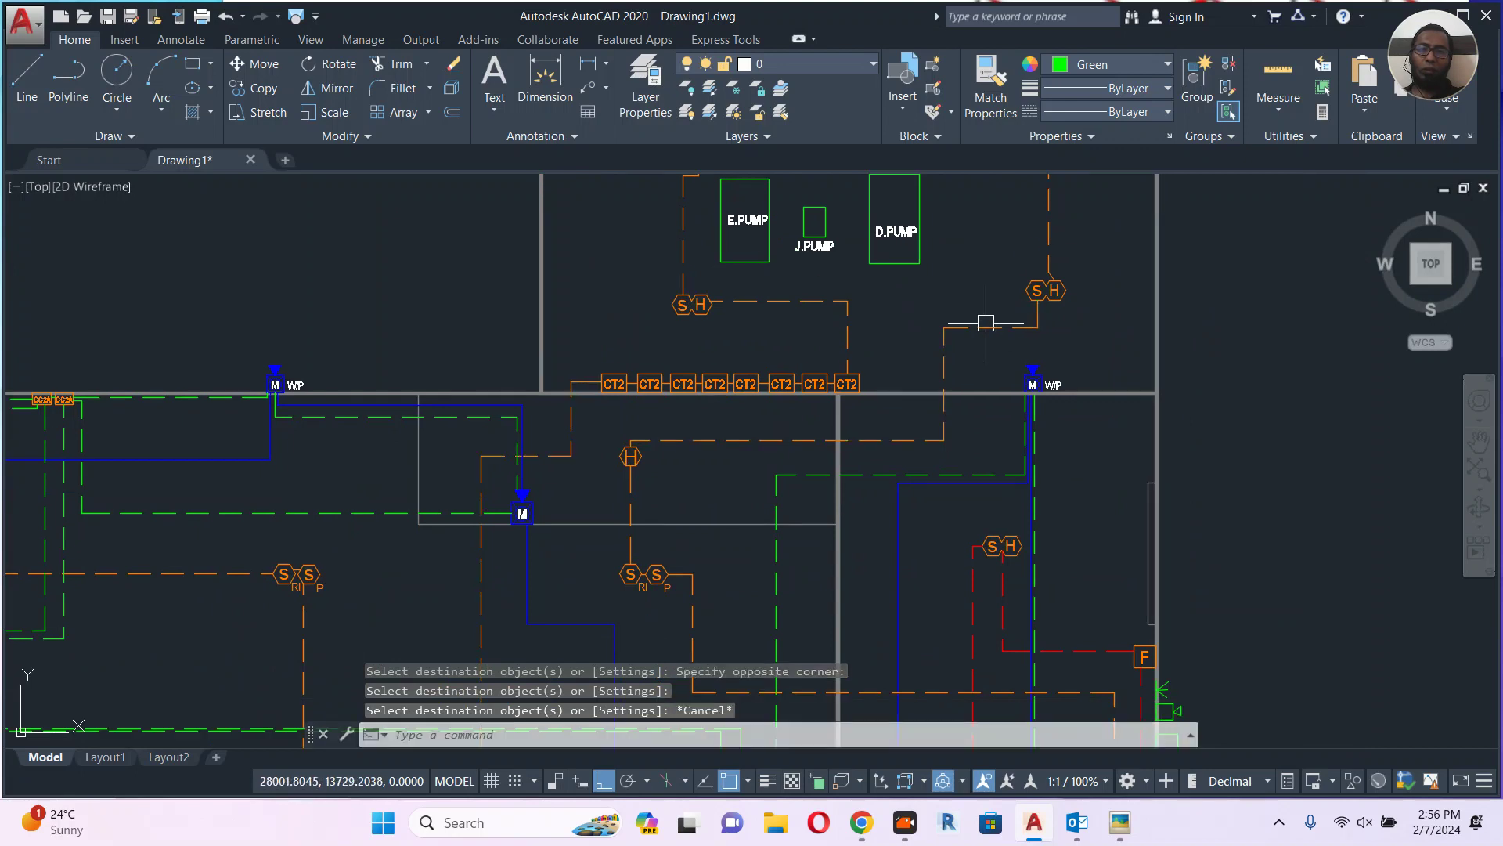
scroll(988, 333, "down", 5)
key("Escape")
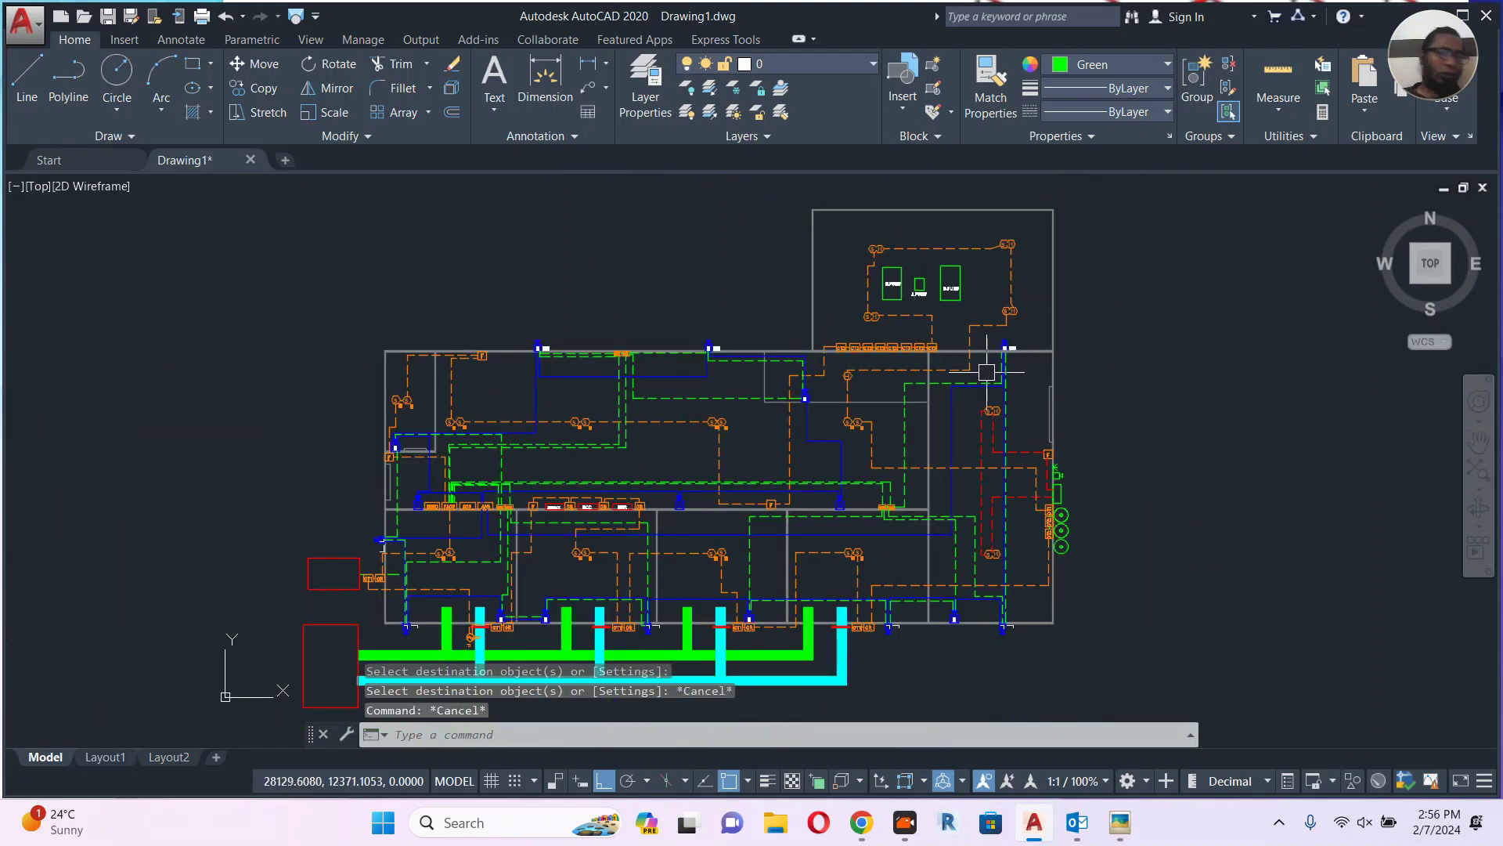
mouse_move(993, 416)
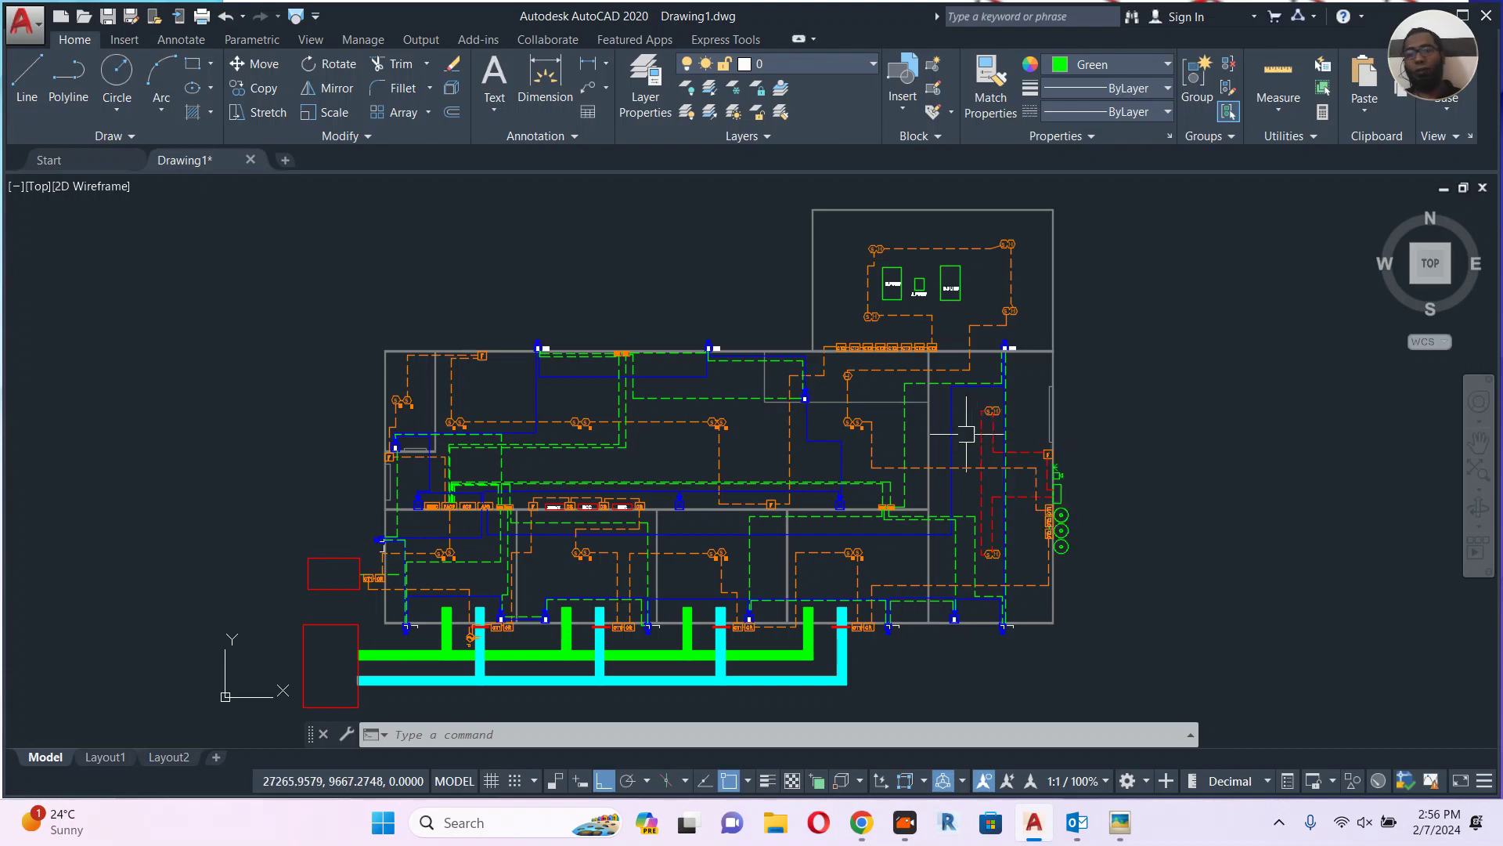
middle_click_drag(966, 436, 975, 465)
key("Escape")
key("Escape")
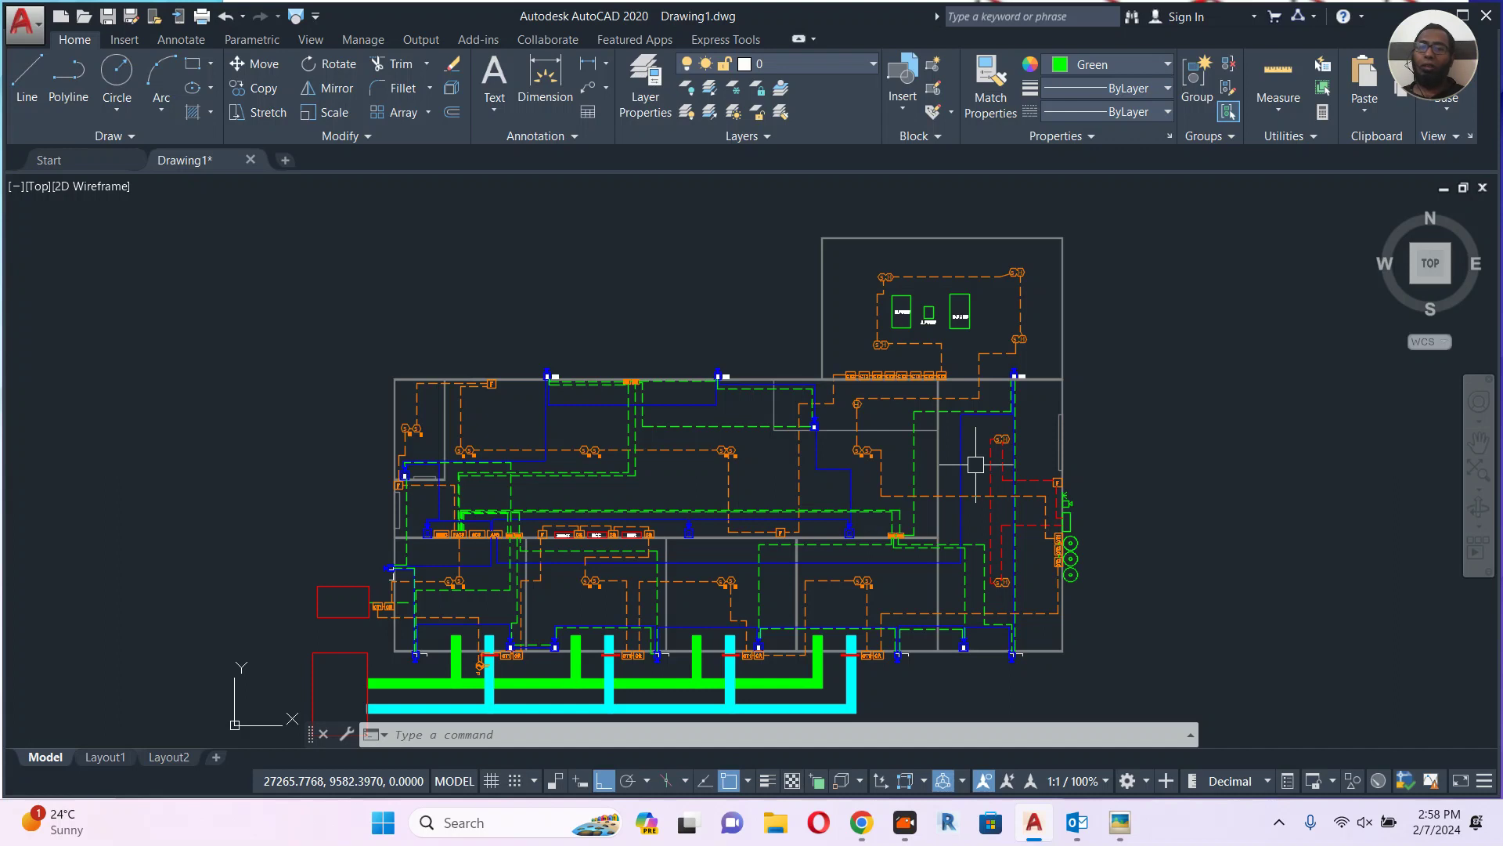
scroll(956, 396, "up", 3)
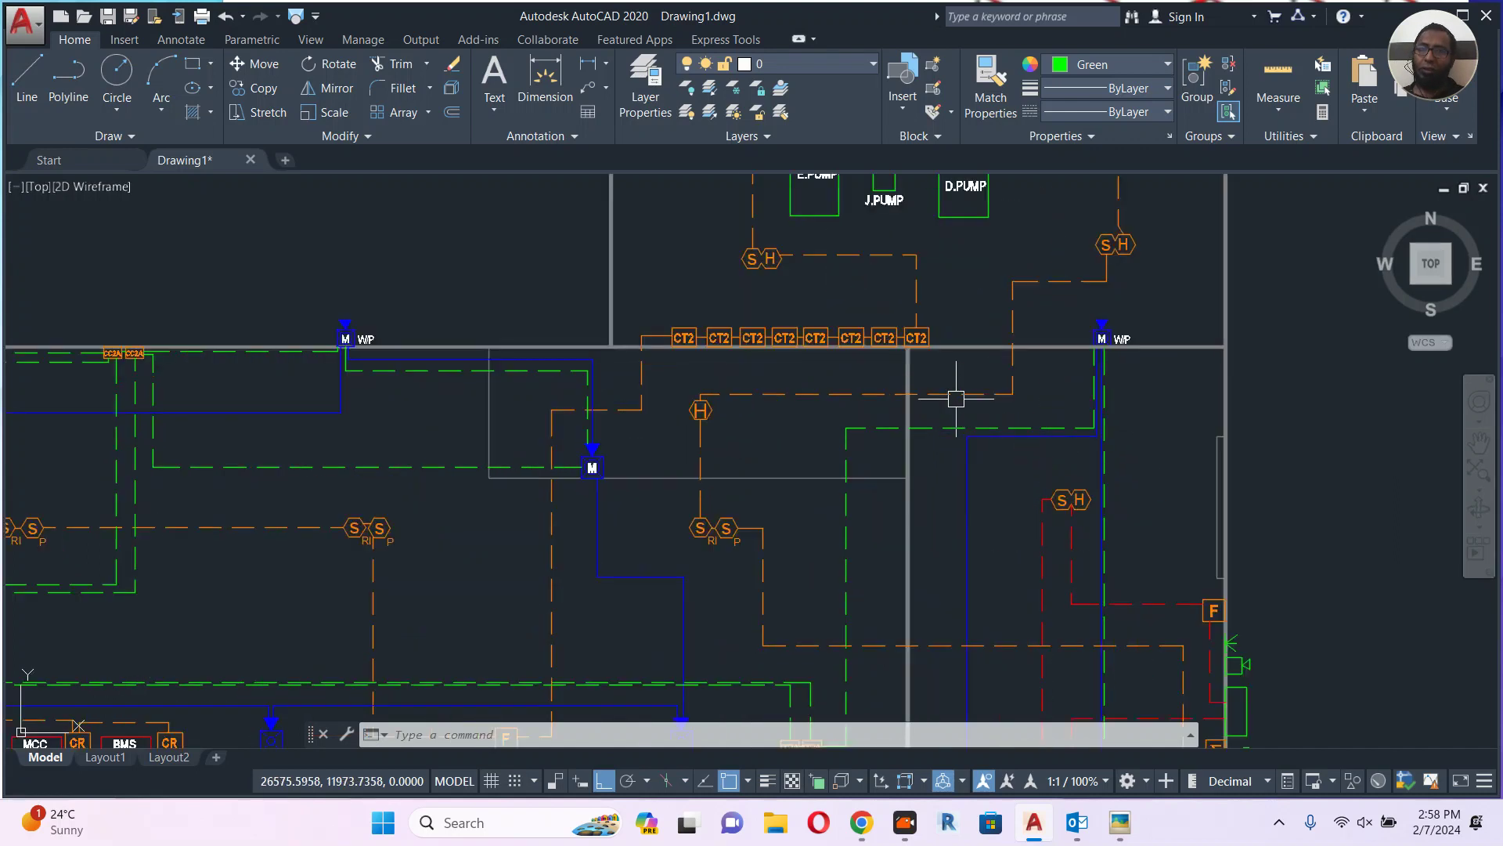
scroll(1020, 429, "down", 6)
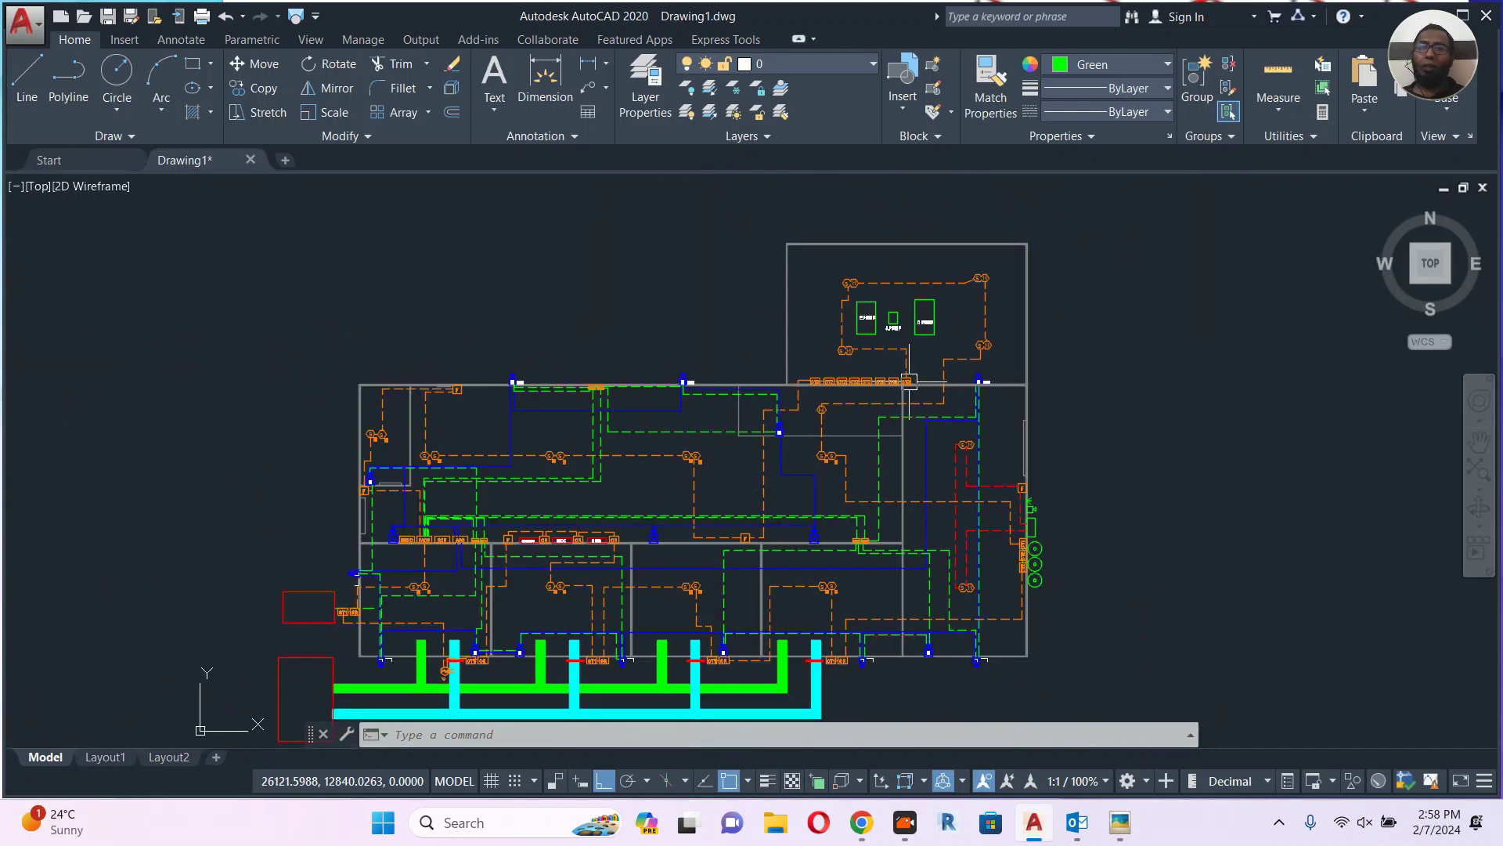
middle_click_drag(850, 497, 853, 402)
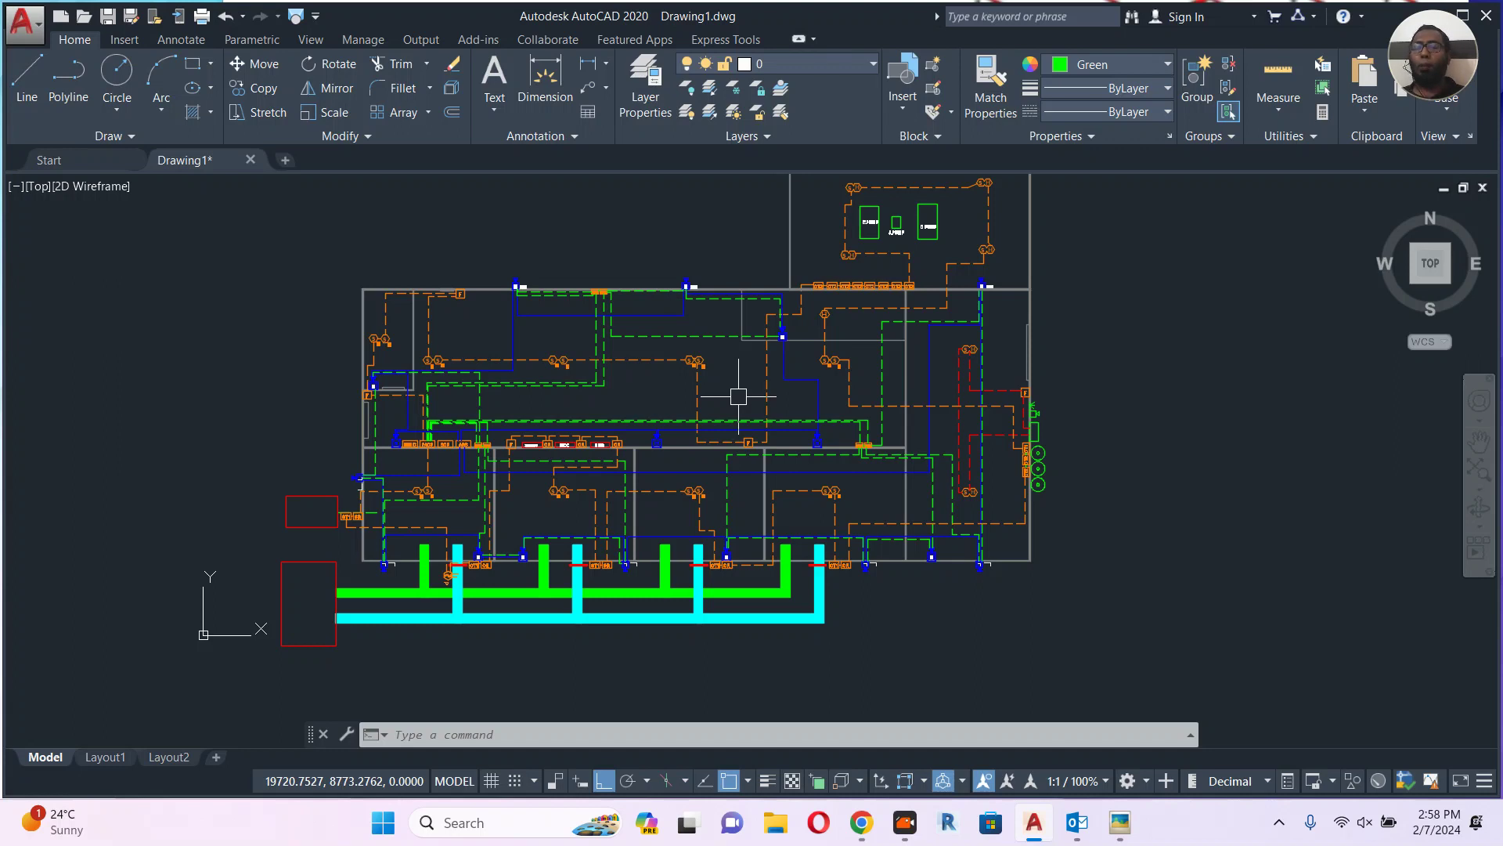
Copy the E.PUMP text, with Ortho off, into the empty area west of the building.
scroll(795, 319, "up", 6)
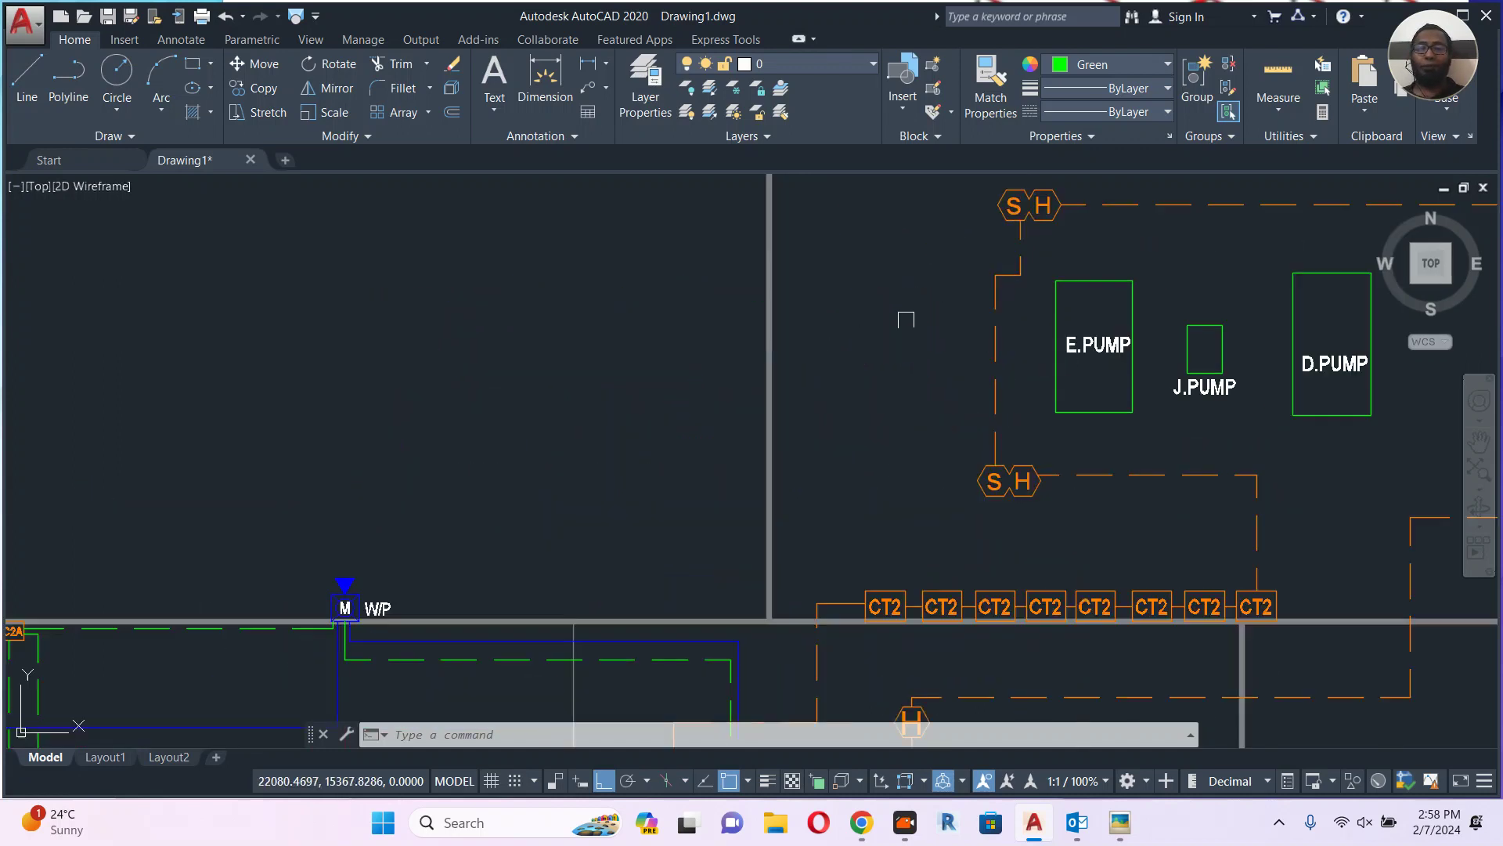
scroll(906, 320, "up", 2)
left_click(1159, 360)
middle_click_drag(1166, 413, 1162, 343)
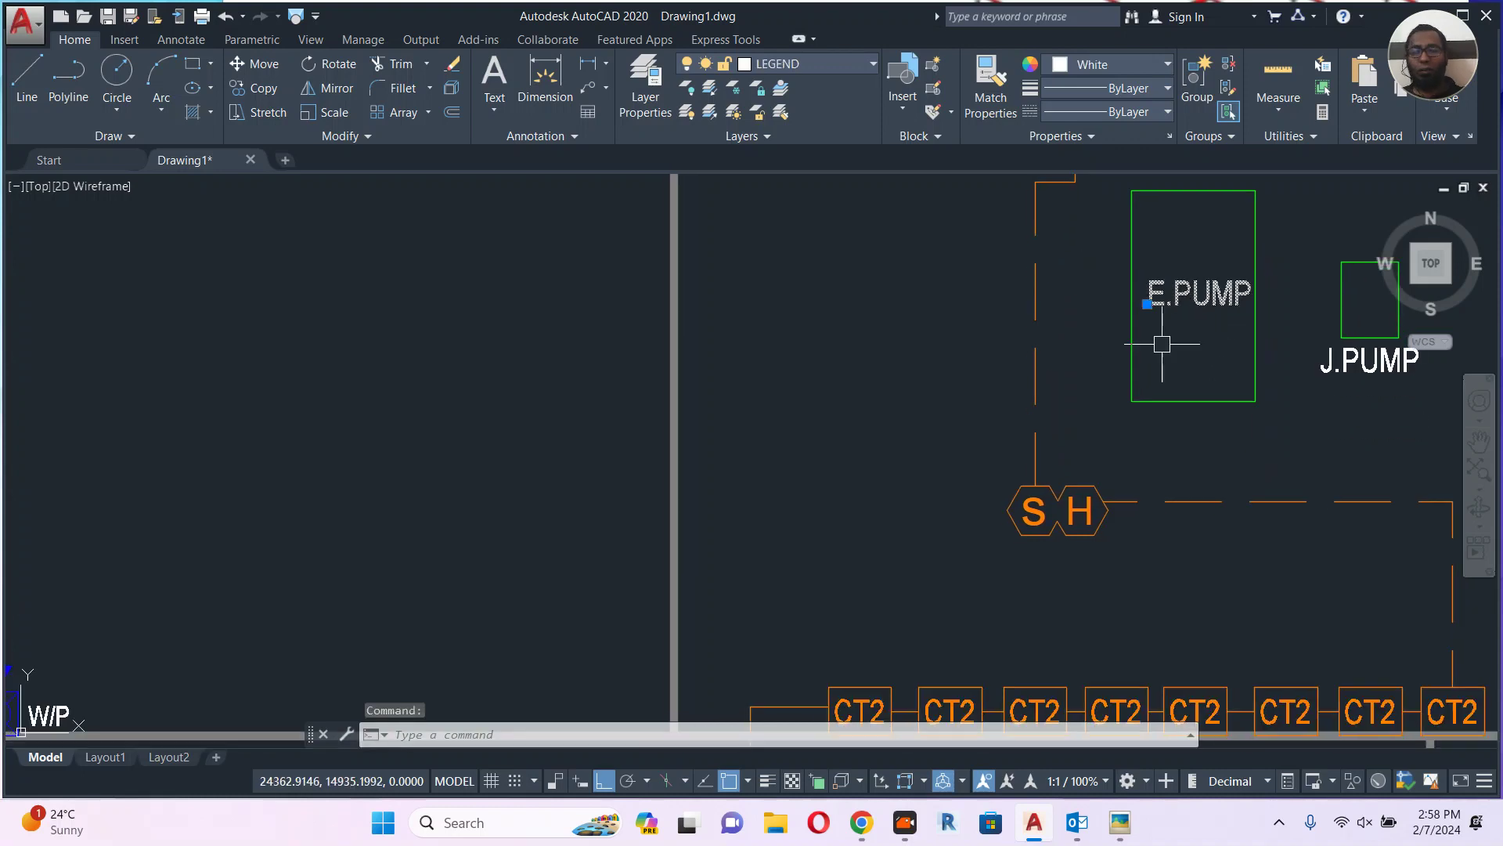
type("co")
key("Return")
left_click(1074, 330)
scroll(1072, 422, "down", 4)
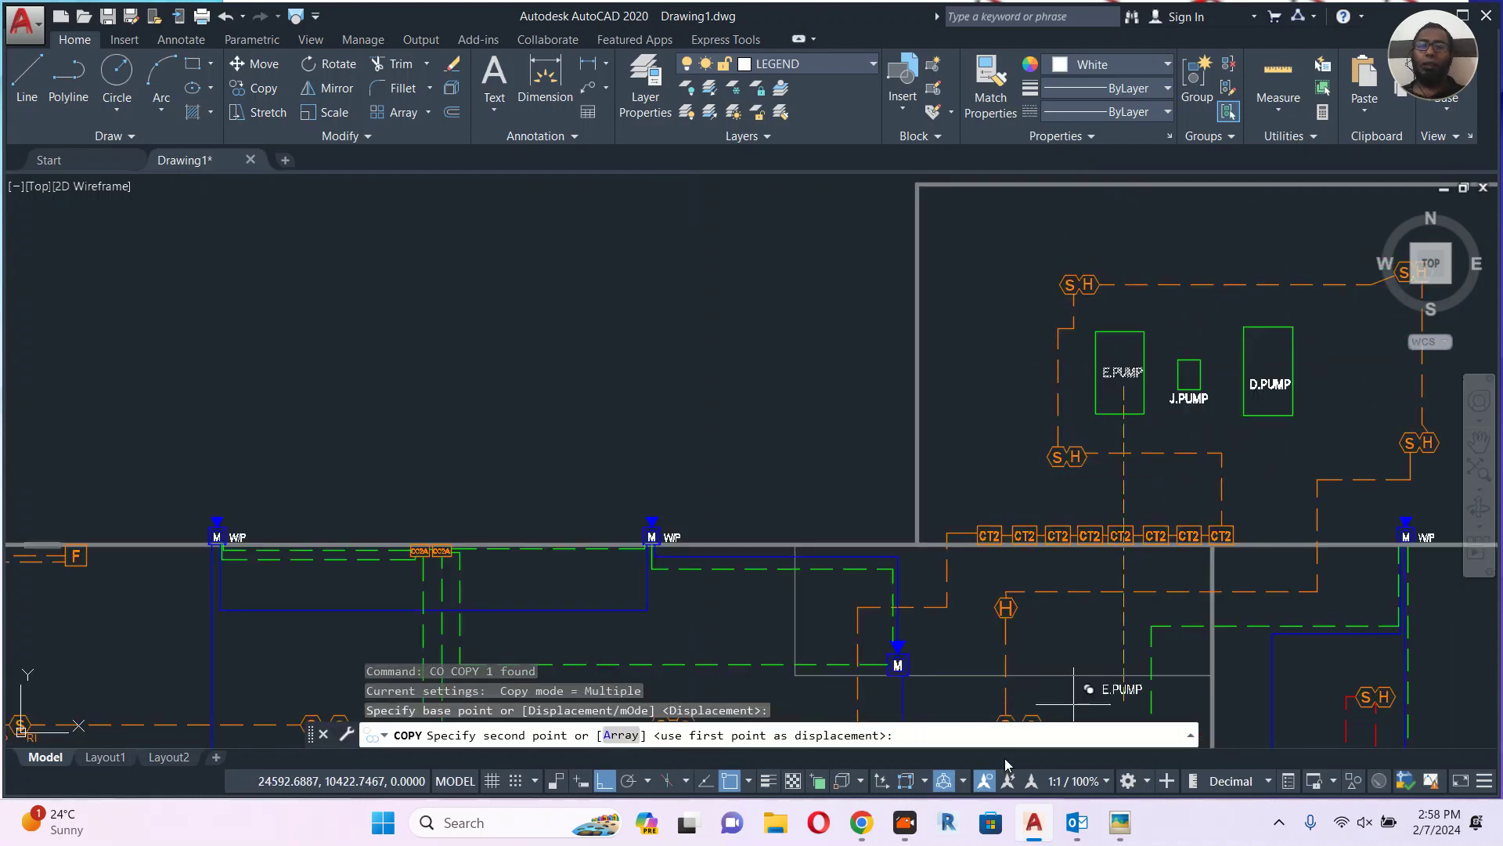
left_click(604, 780)
scroll(753, 337, "down", 2)
middle_click_drag(752, 337, 1038, 178)
scroll(510, 342, "up", 3)
middle_click_drag(611, 391, 1036, 393)
left_click(521, 364)
key("Escape")
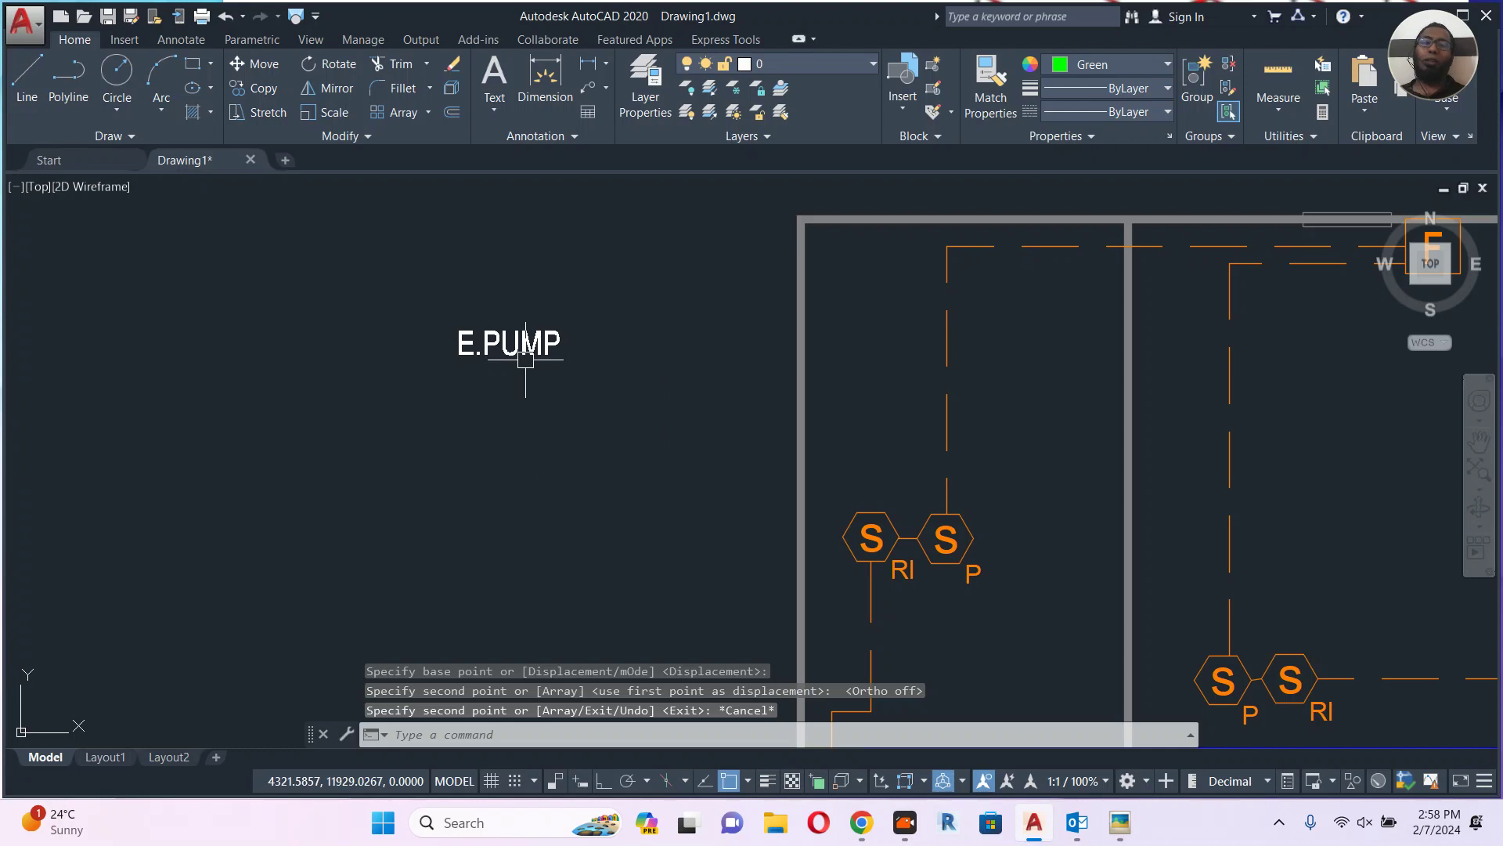
mouse_move(526, 360)
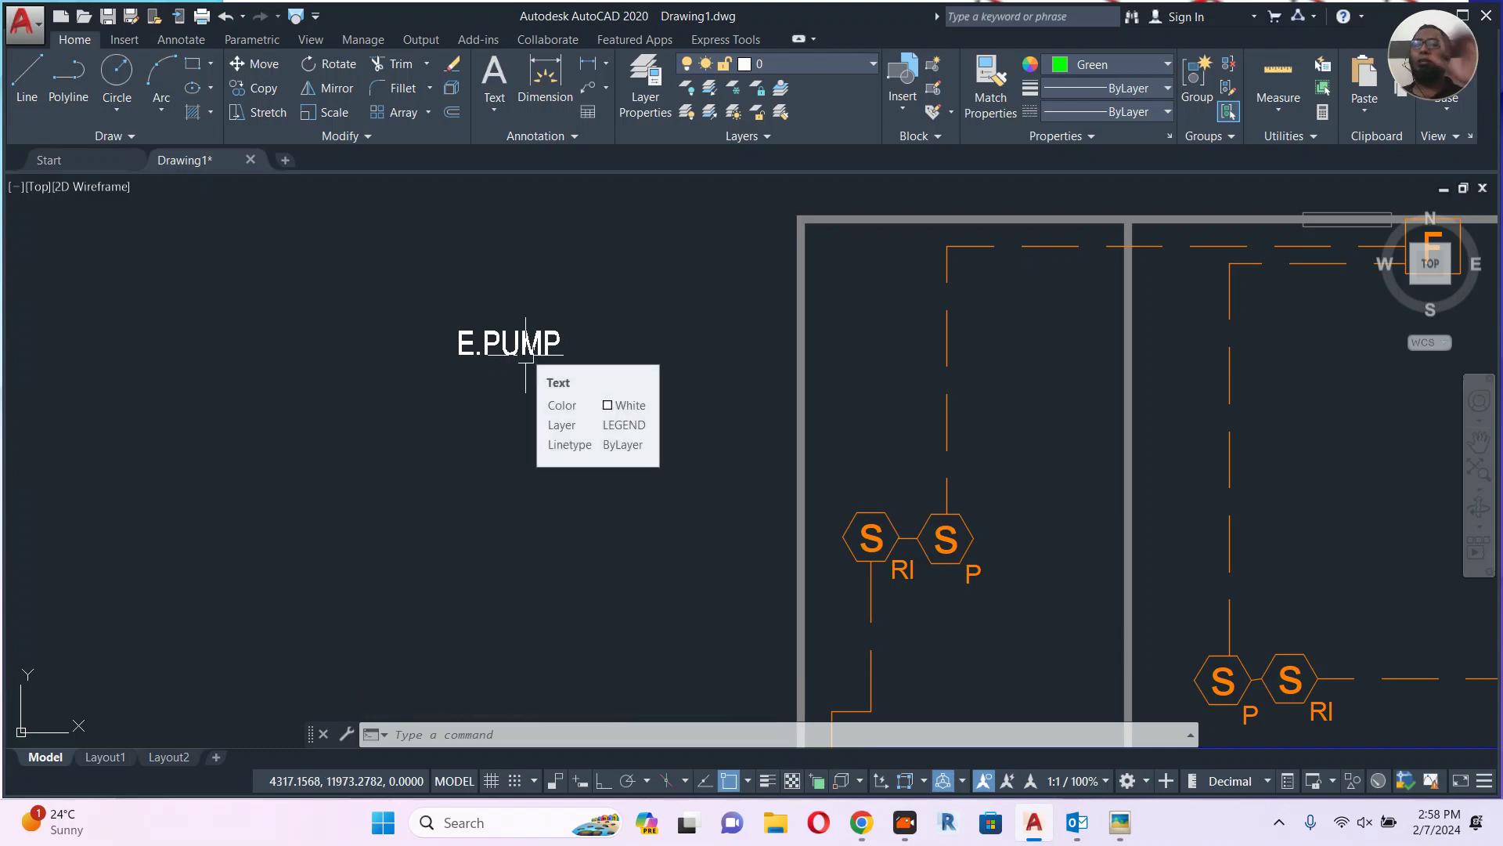
Switch to Chrome and search Google Images for "fp200 fire protection".
left_click(862, 823)
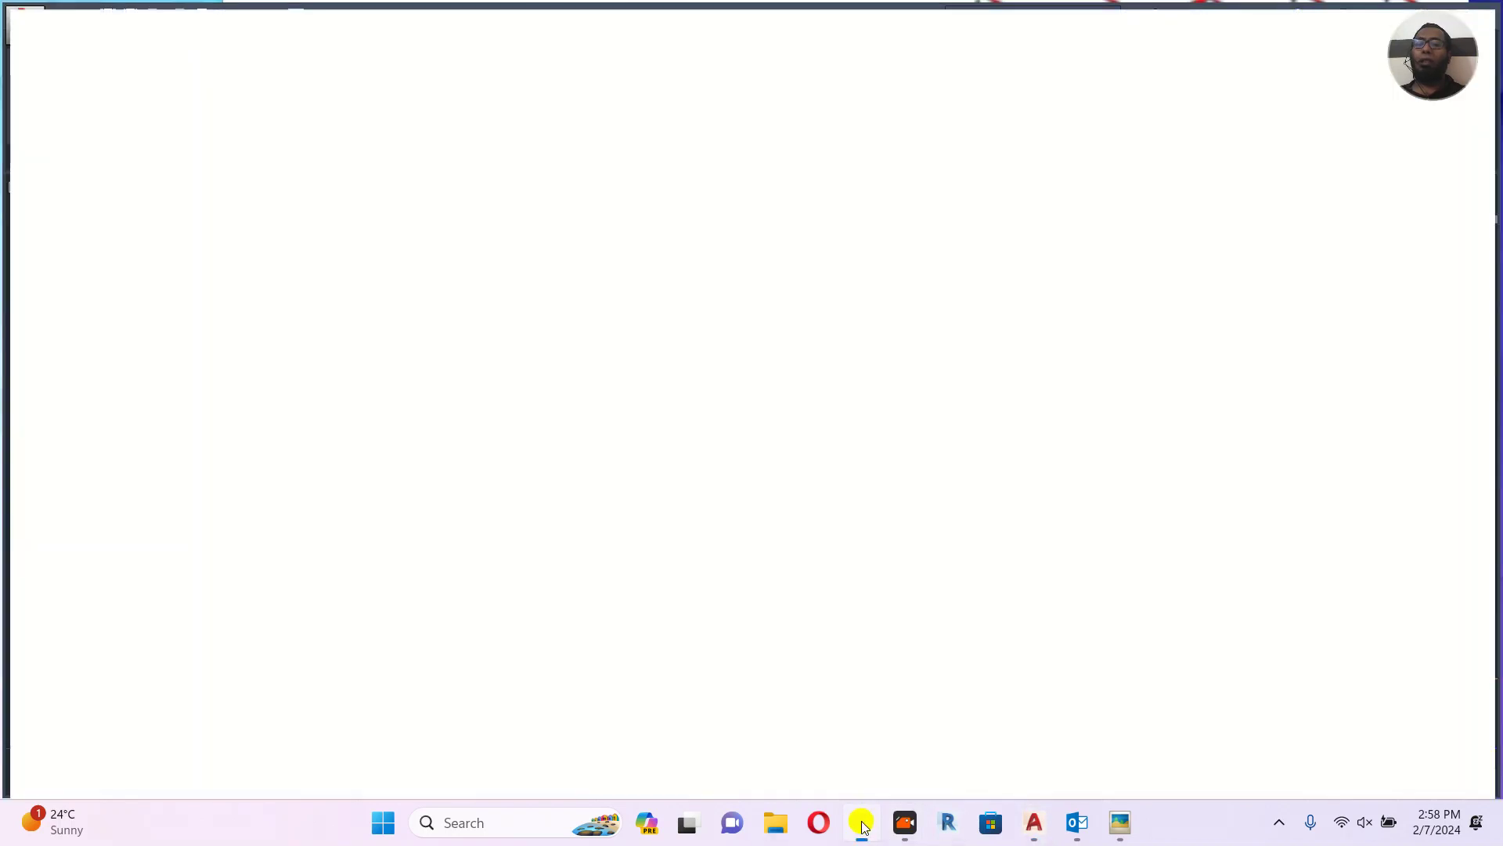
left_click(501, 148)
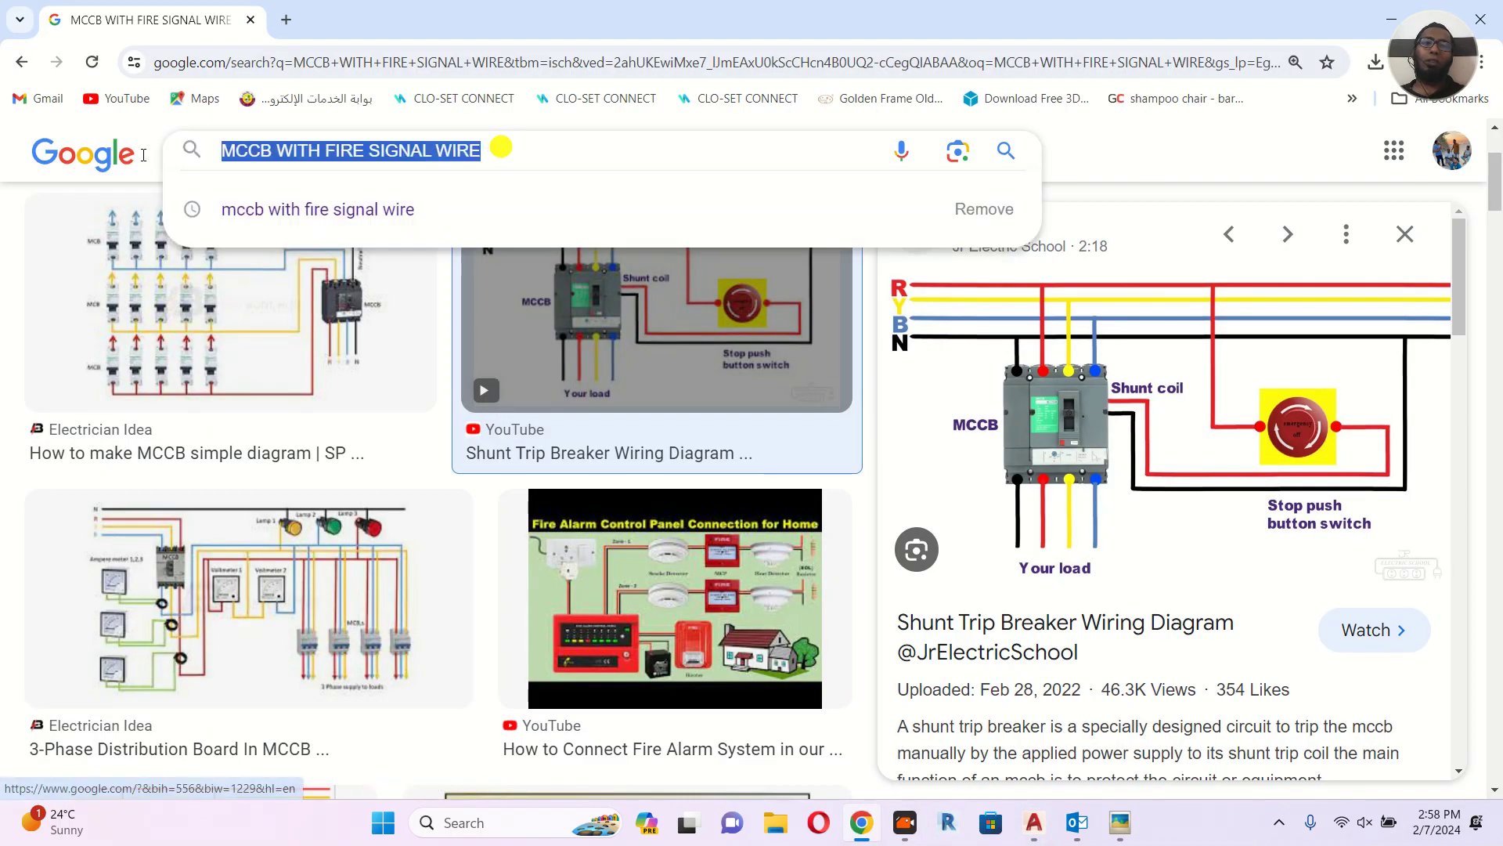
type("FP")
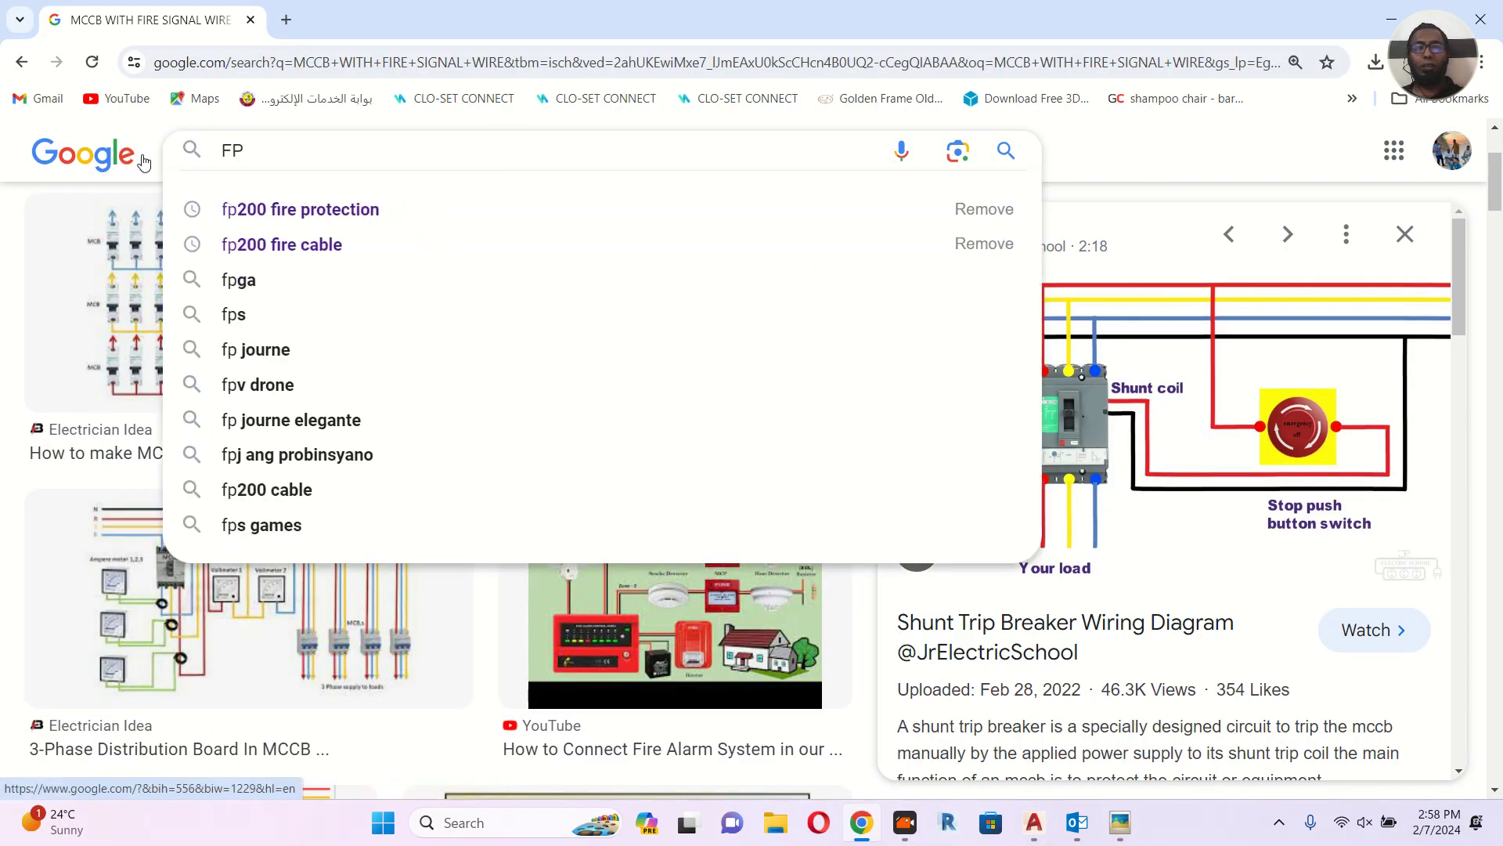
left_click(341, 209)
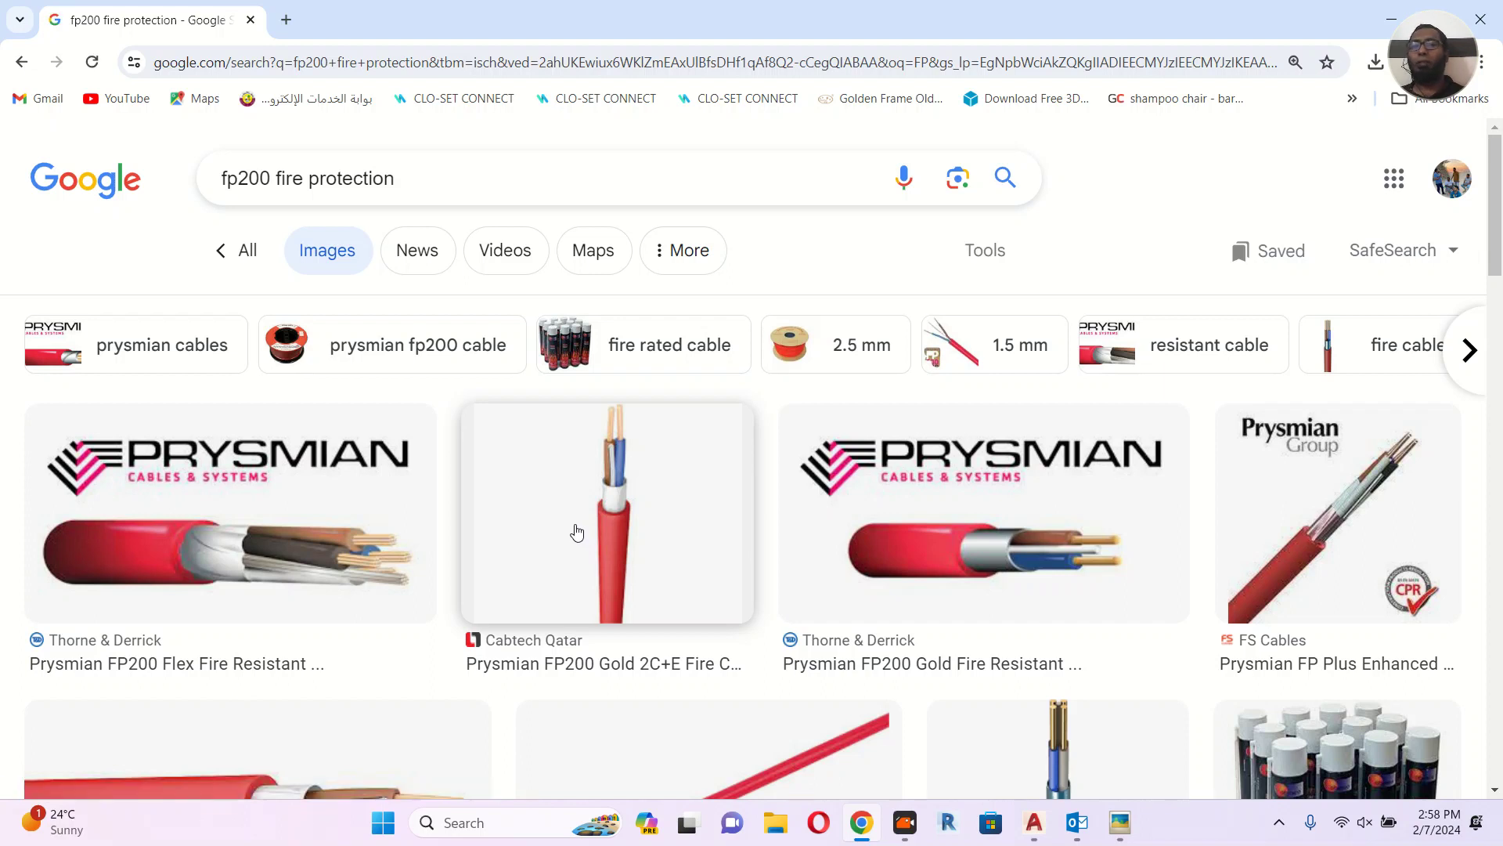
Return to AutoCAD and replace the copied E.PUMP text west of the building with "2X1.5mm FIRE RATE WIRE".
left_click(571, 490)
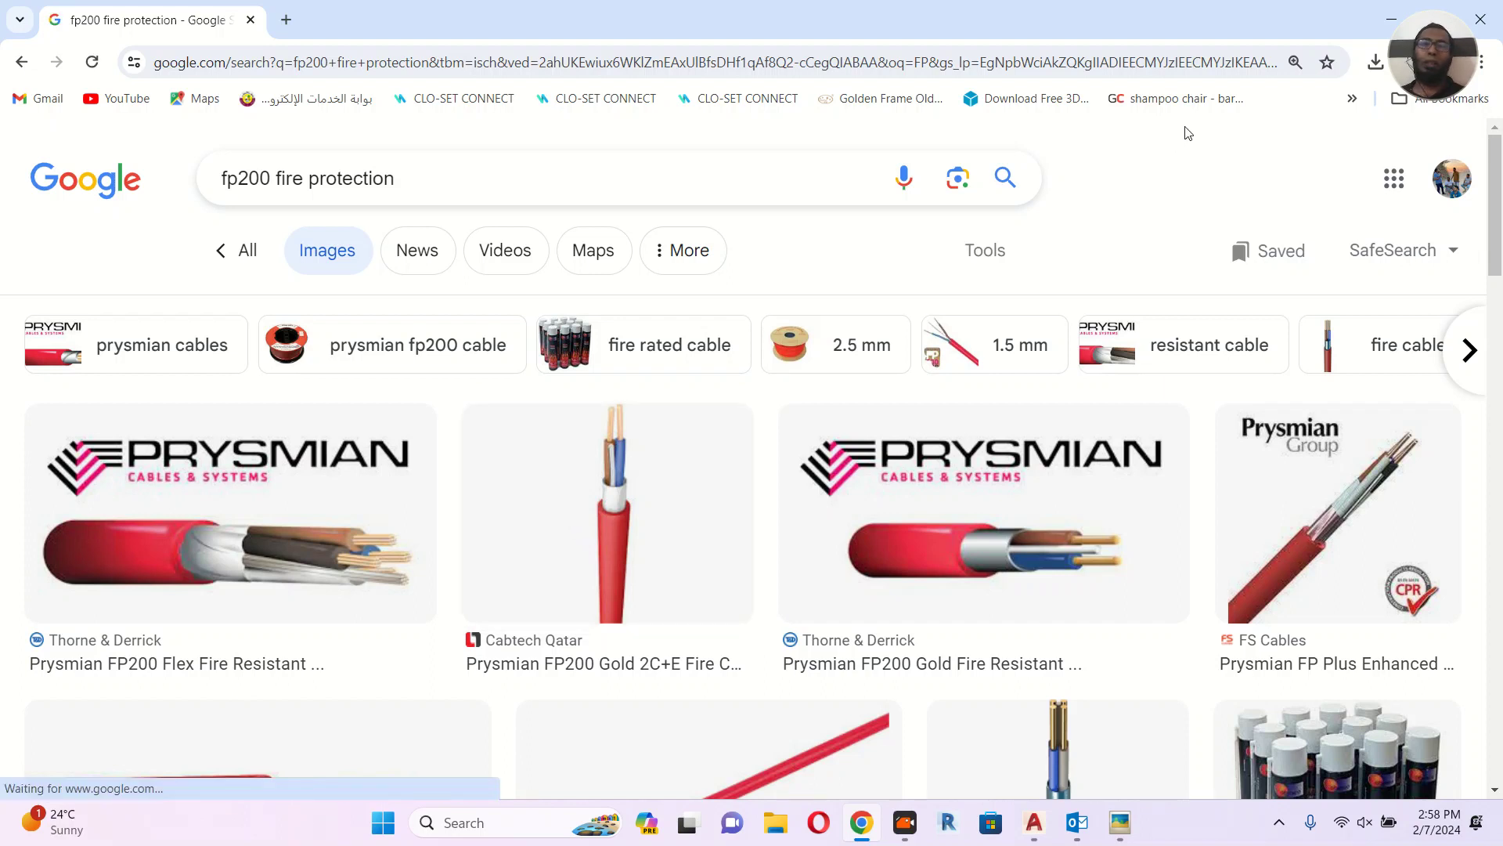
left_click(1388, 15)
double_click(509, 345)
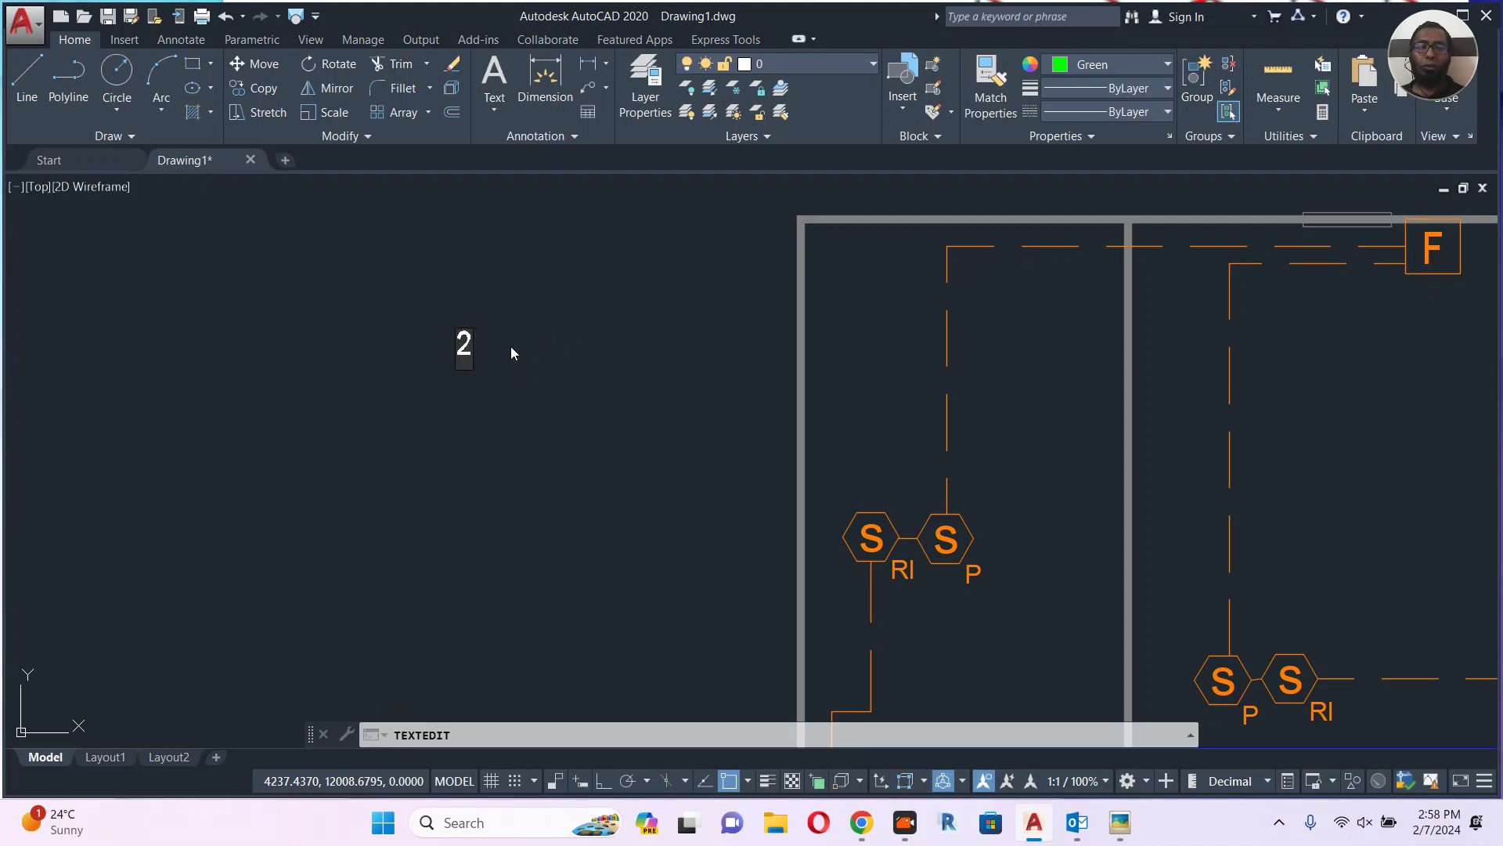
type("2X1.5")
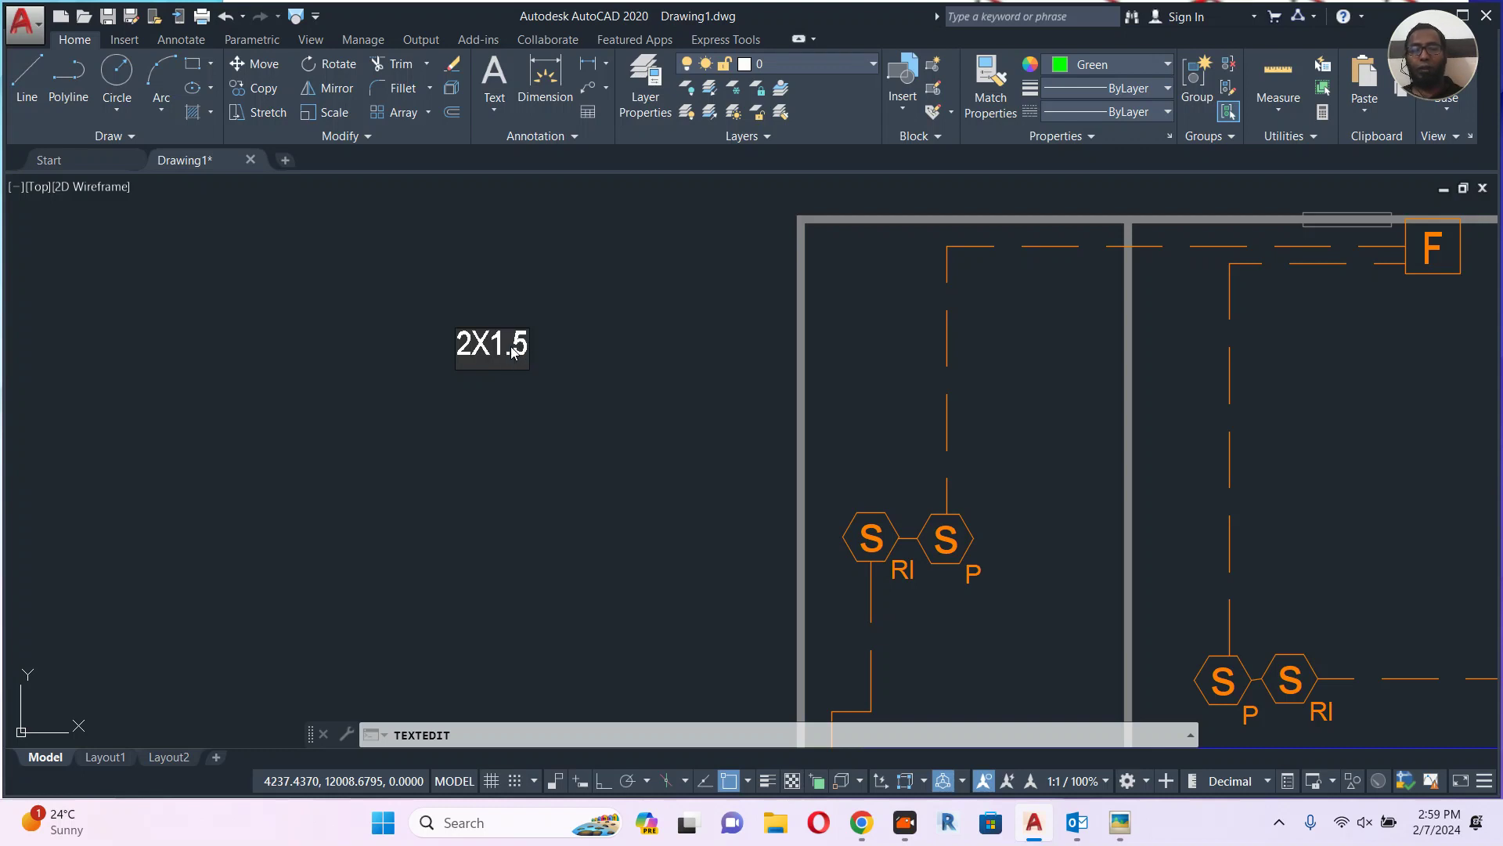
type("mm")
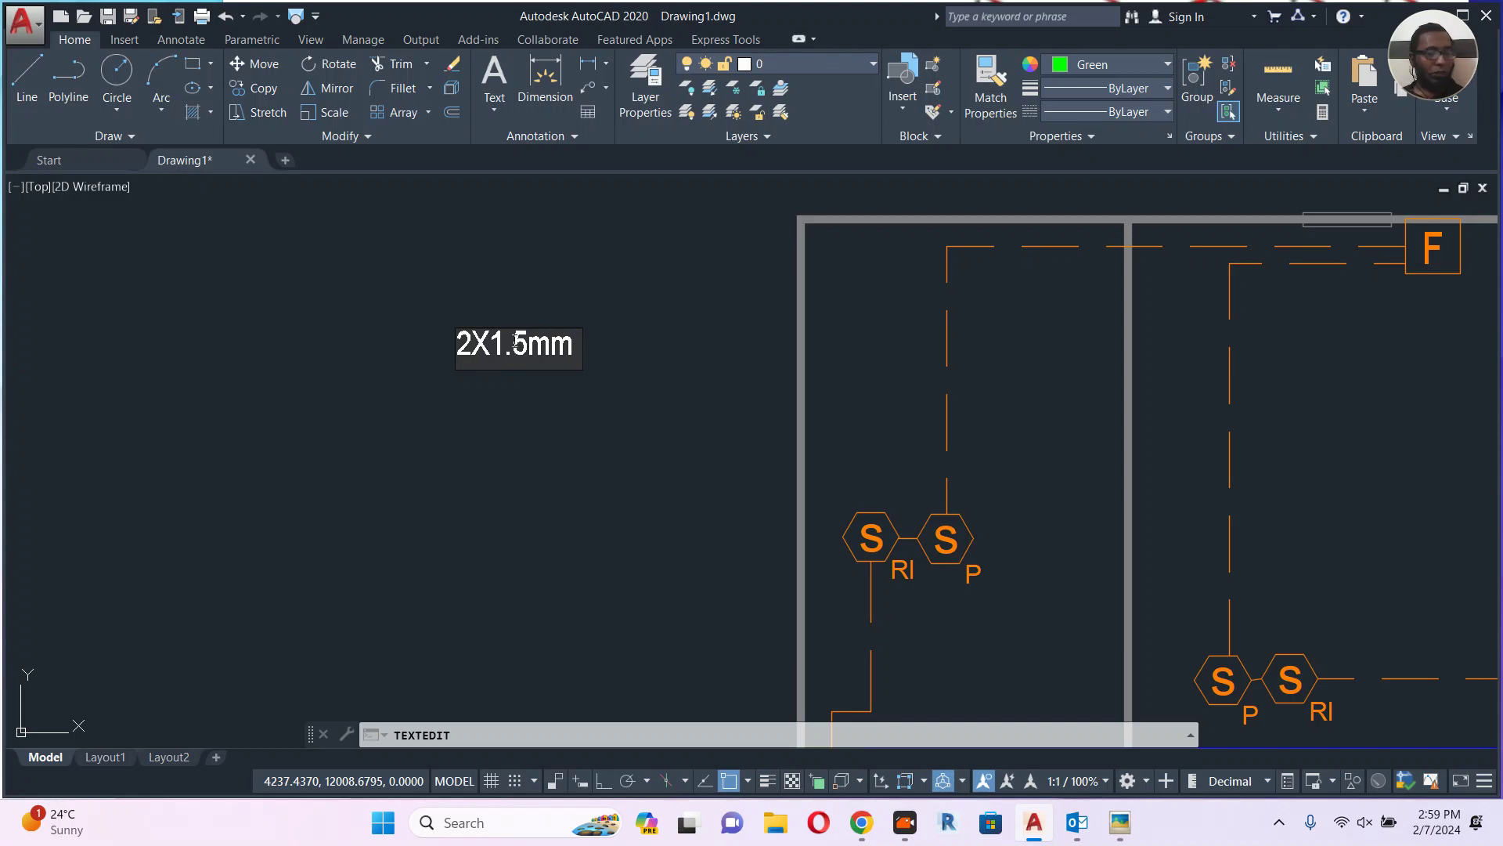
type("FIRE")
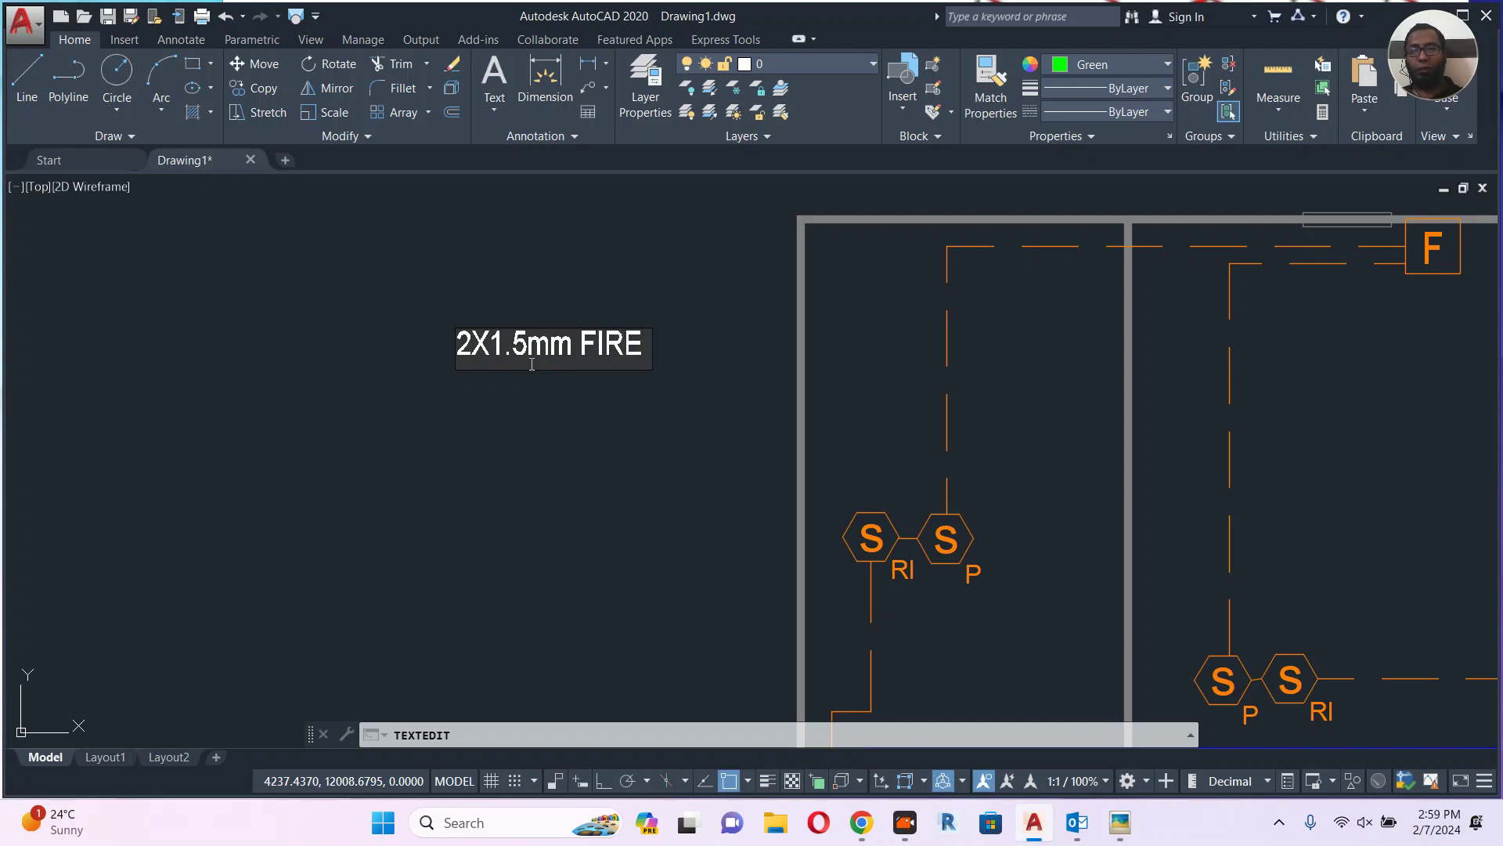
type(" RATE WIRE")
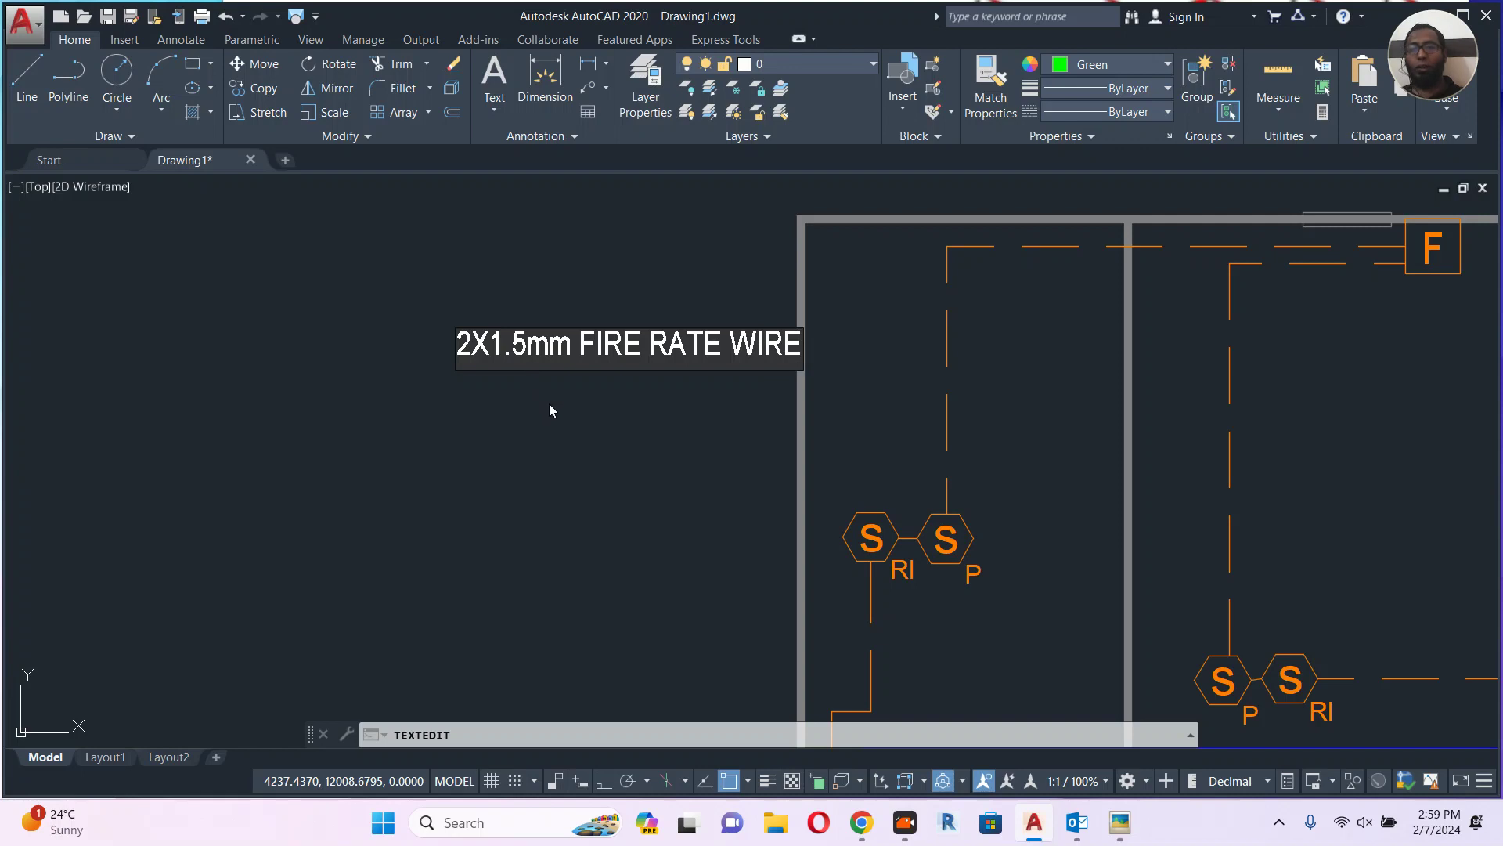
key("Return")
key("Escape")
Move the wire note slightly west, farther away from the building's outer wall.
left_click(564, 344)
type("m")
key("Return")
left_click(676, 392)
left_click(610, 396)
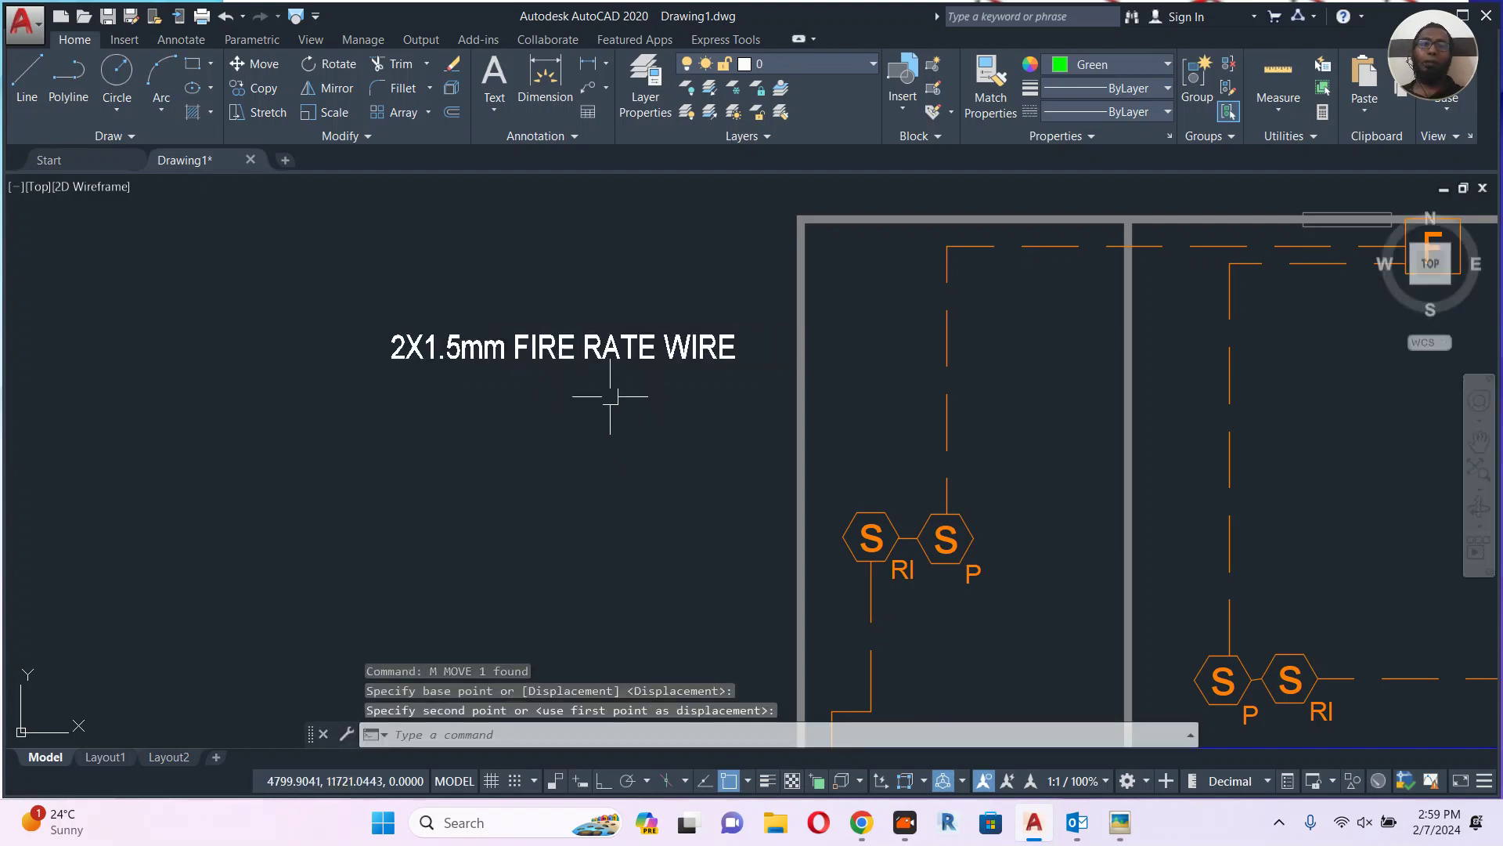
Append "IN 25mmØ PVC" to the wire note, using the diameter symbol after 25mm.
double_click(640, 342)
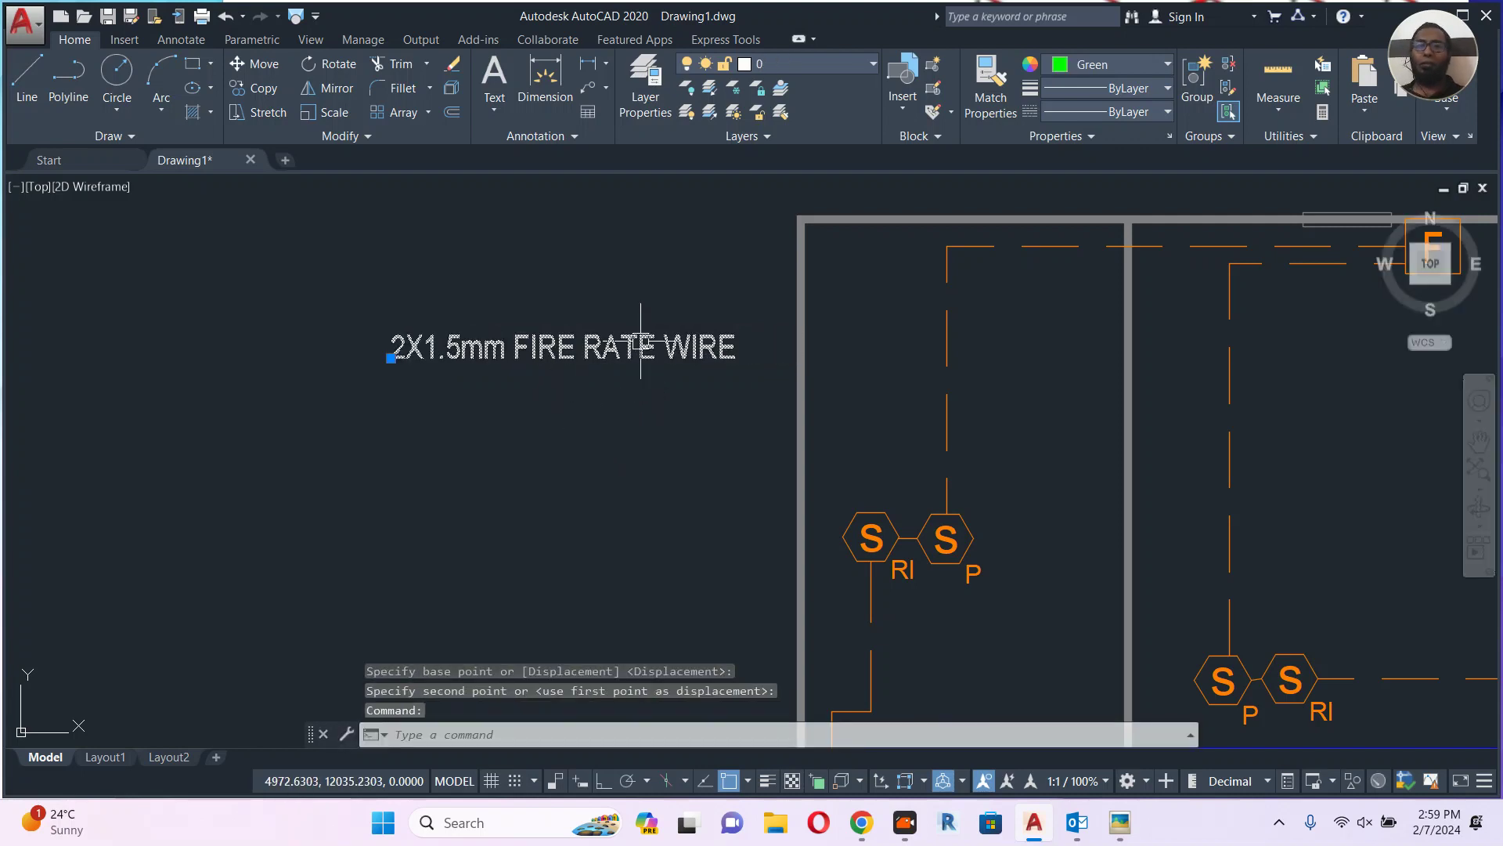
left_click(734, 354)
type("IN ")
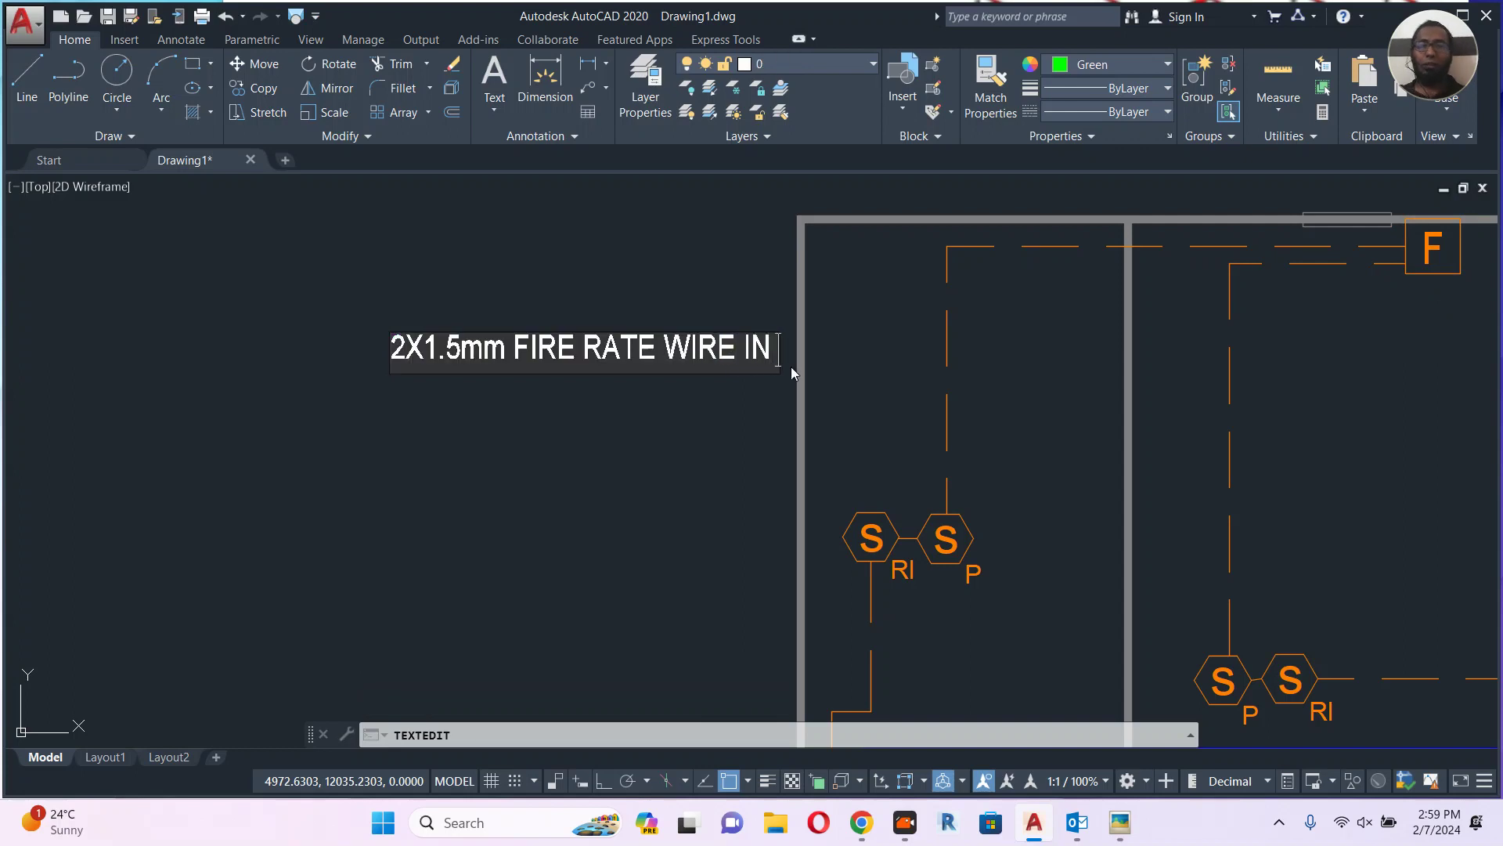
type("25")
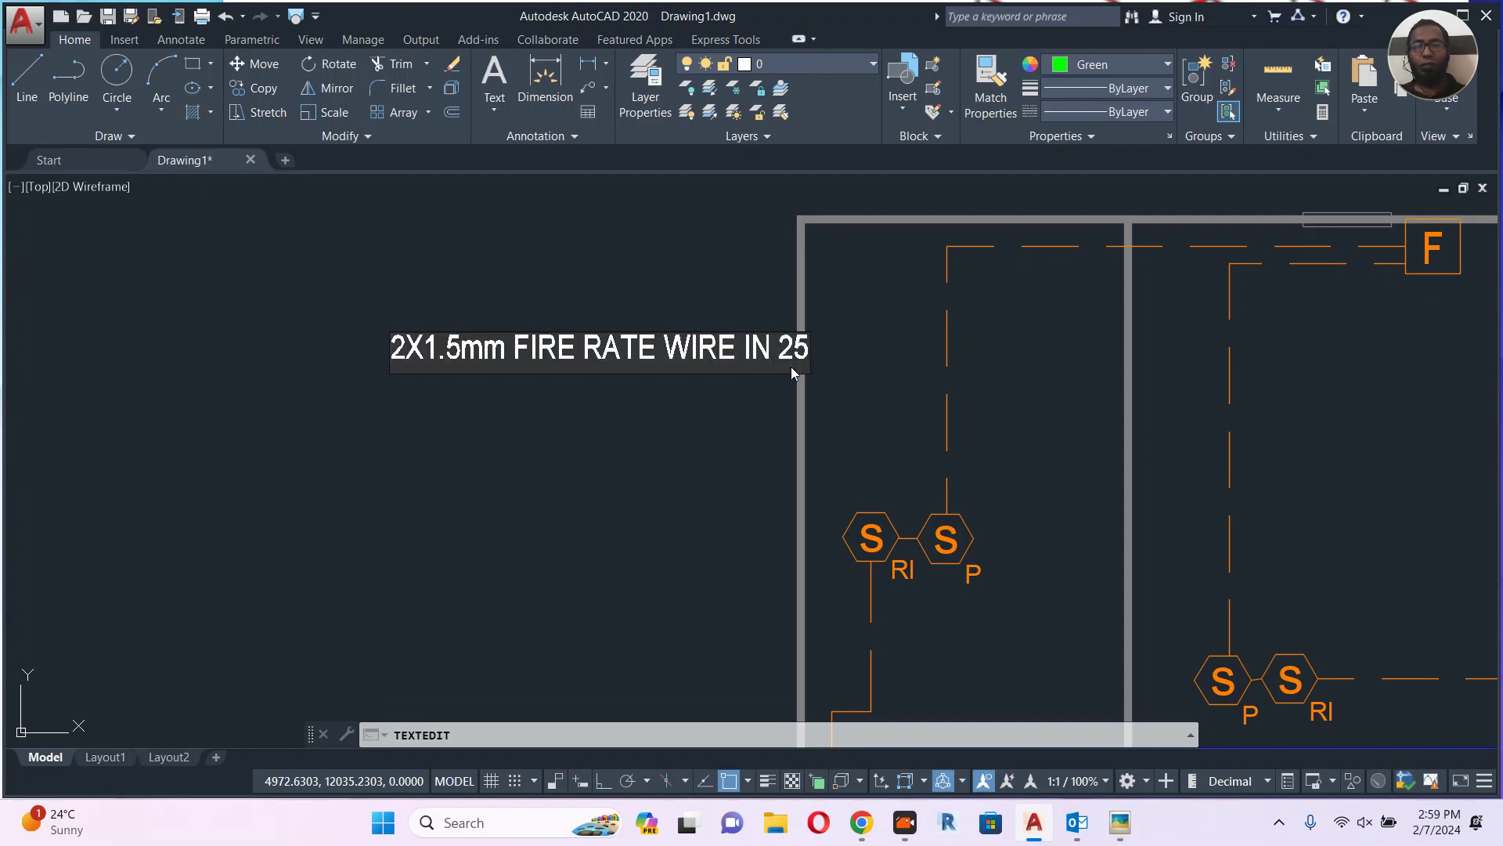
type("mm")
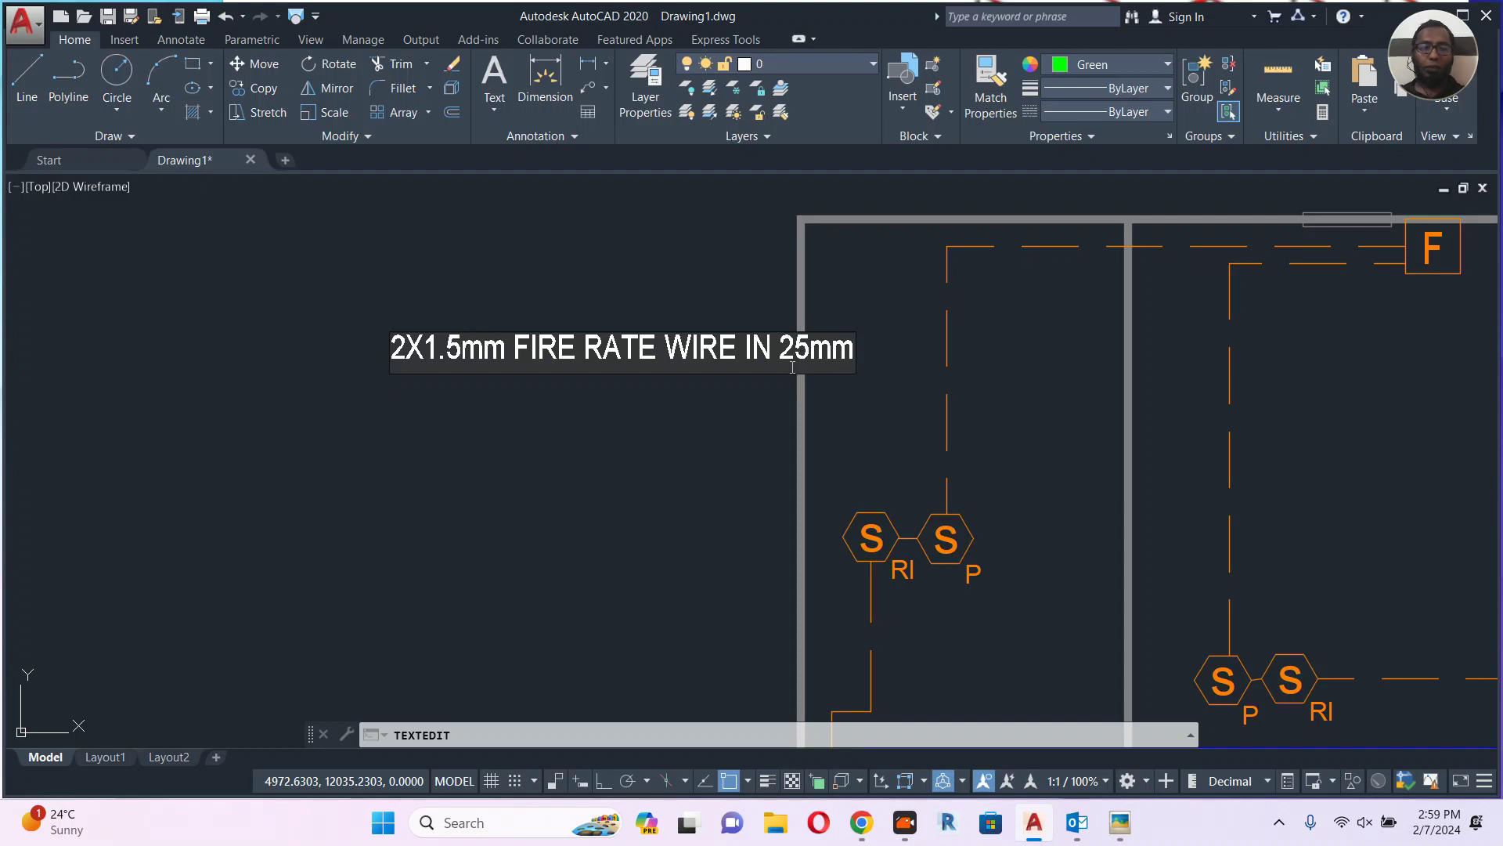
type("%% PVC")
key("BackSpace")
key("BackSpace")
key("BackSpace")
key("BackSpace")
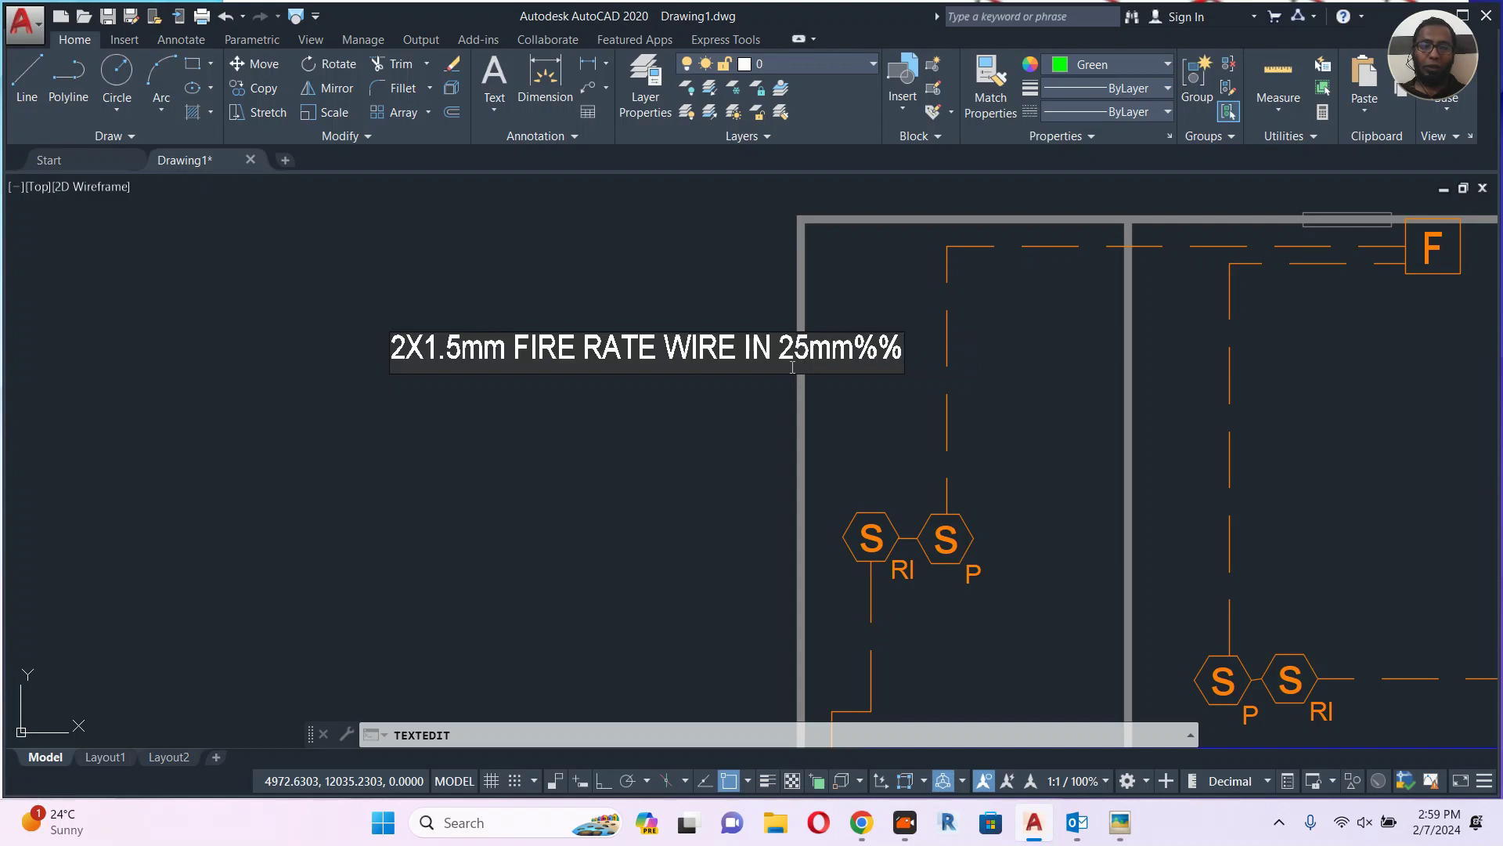
type("cpVC")
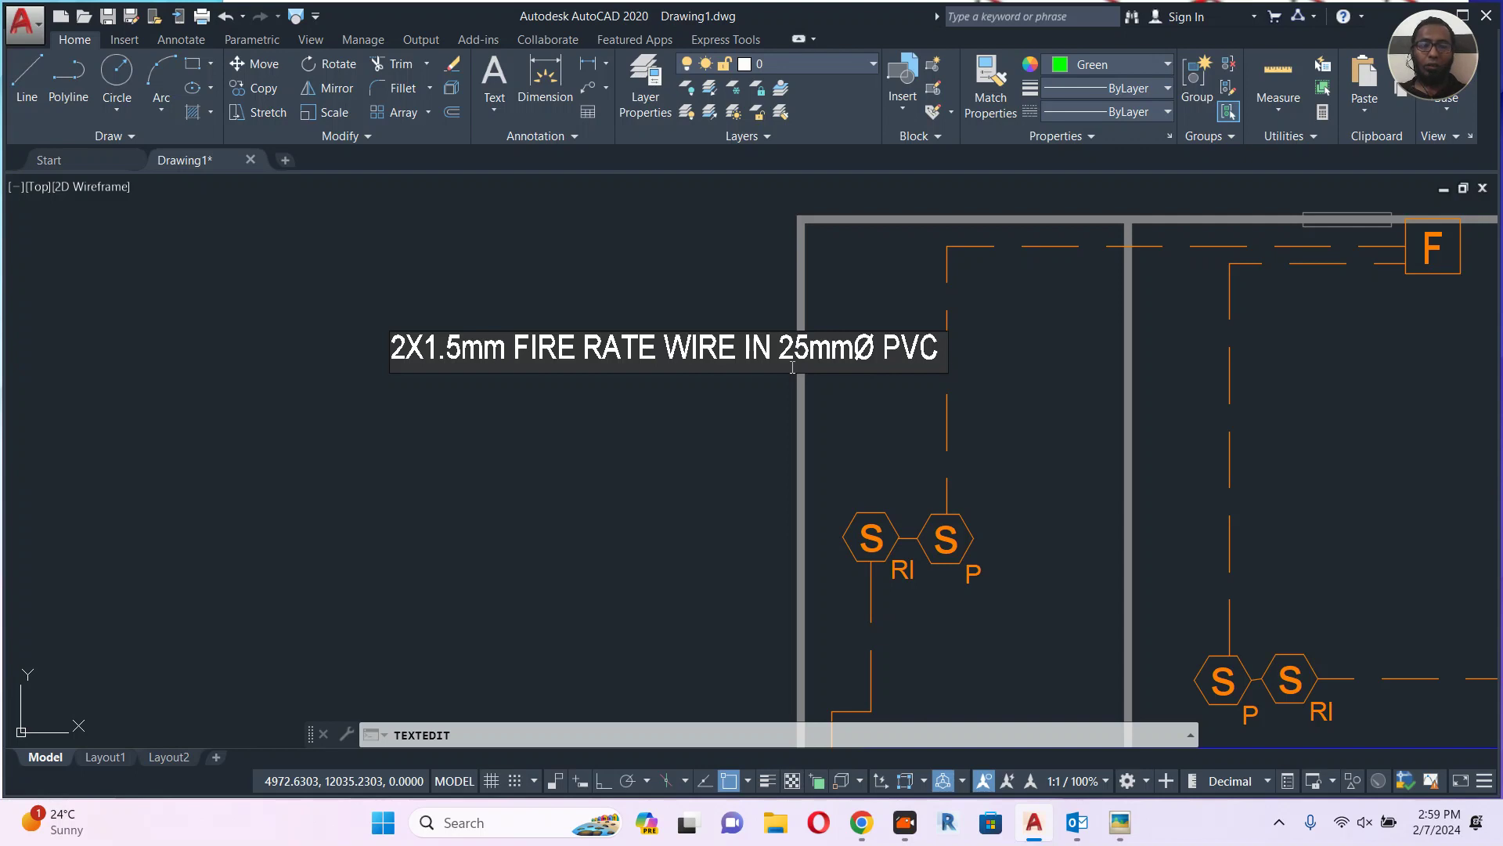
Complete the wire note with "CONDUIT EMBEDDED IN SLAB", correcting the spelling of EMBEDDED.
type(" CO")
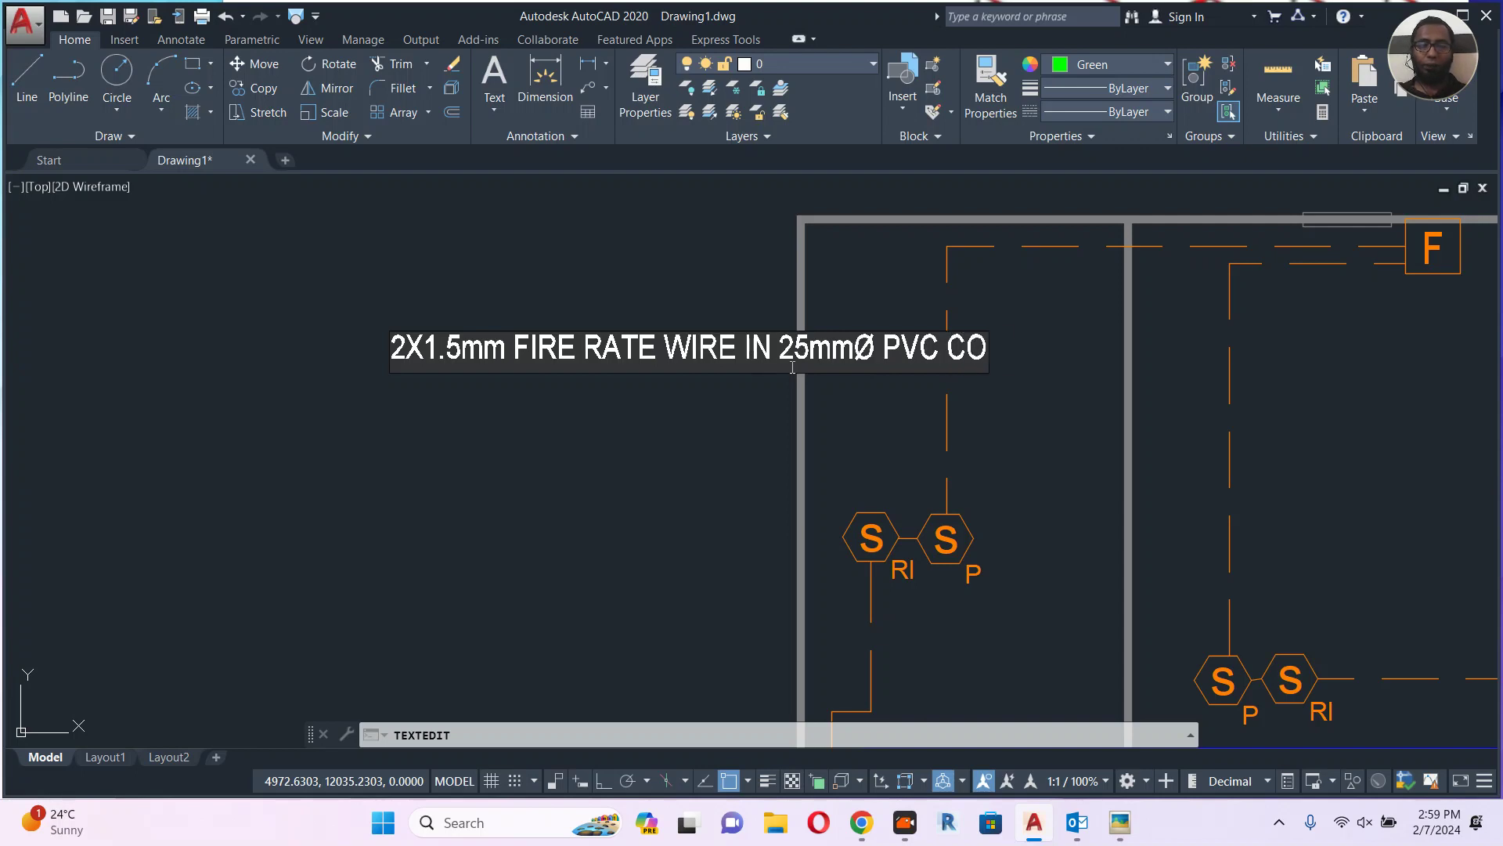
type("NDUIT EMBEDED")
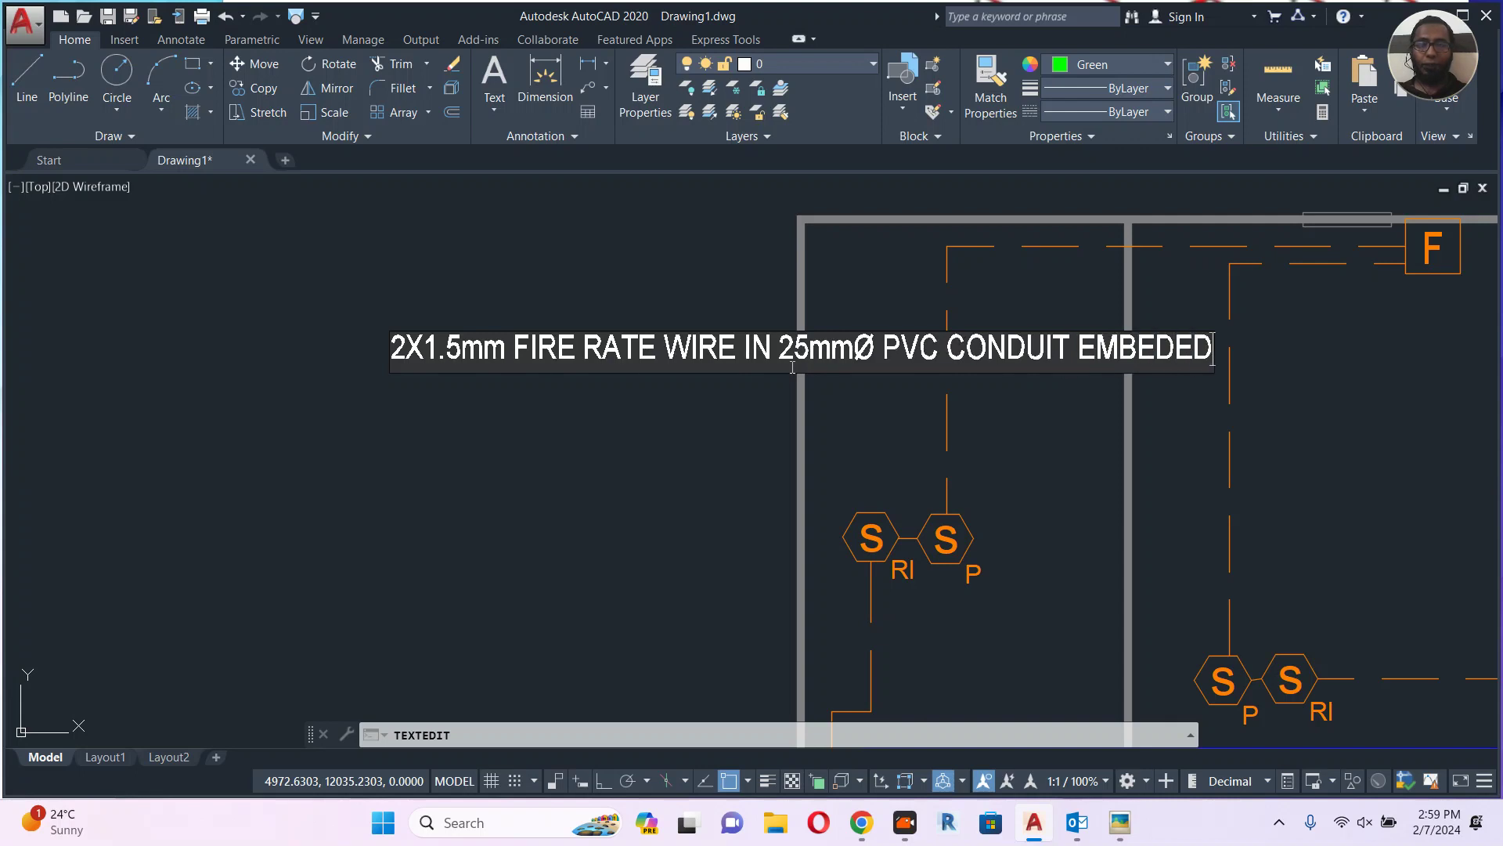
type(" IN S")
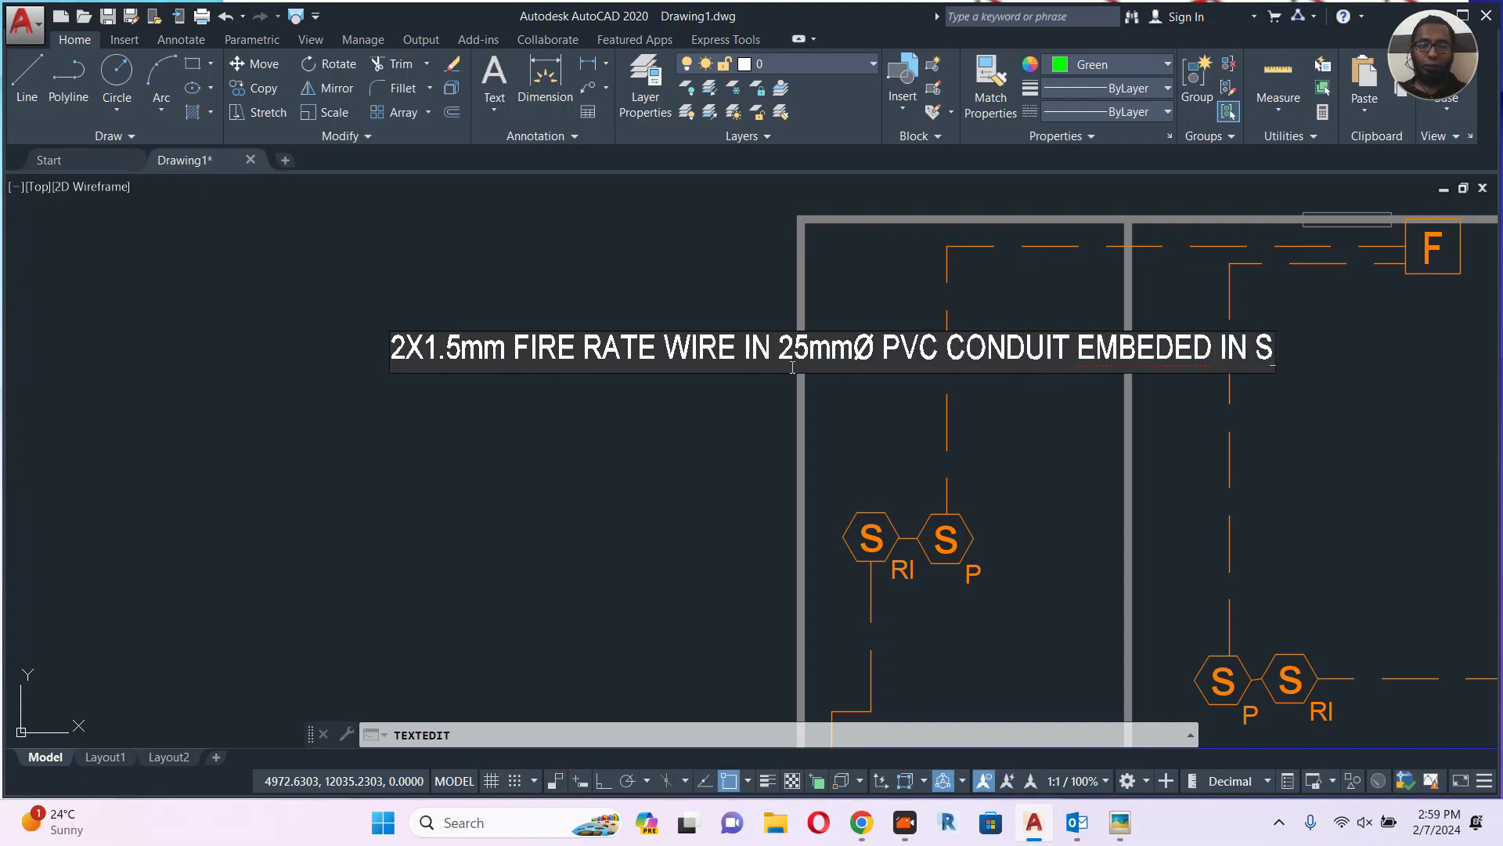
type("LA B")
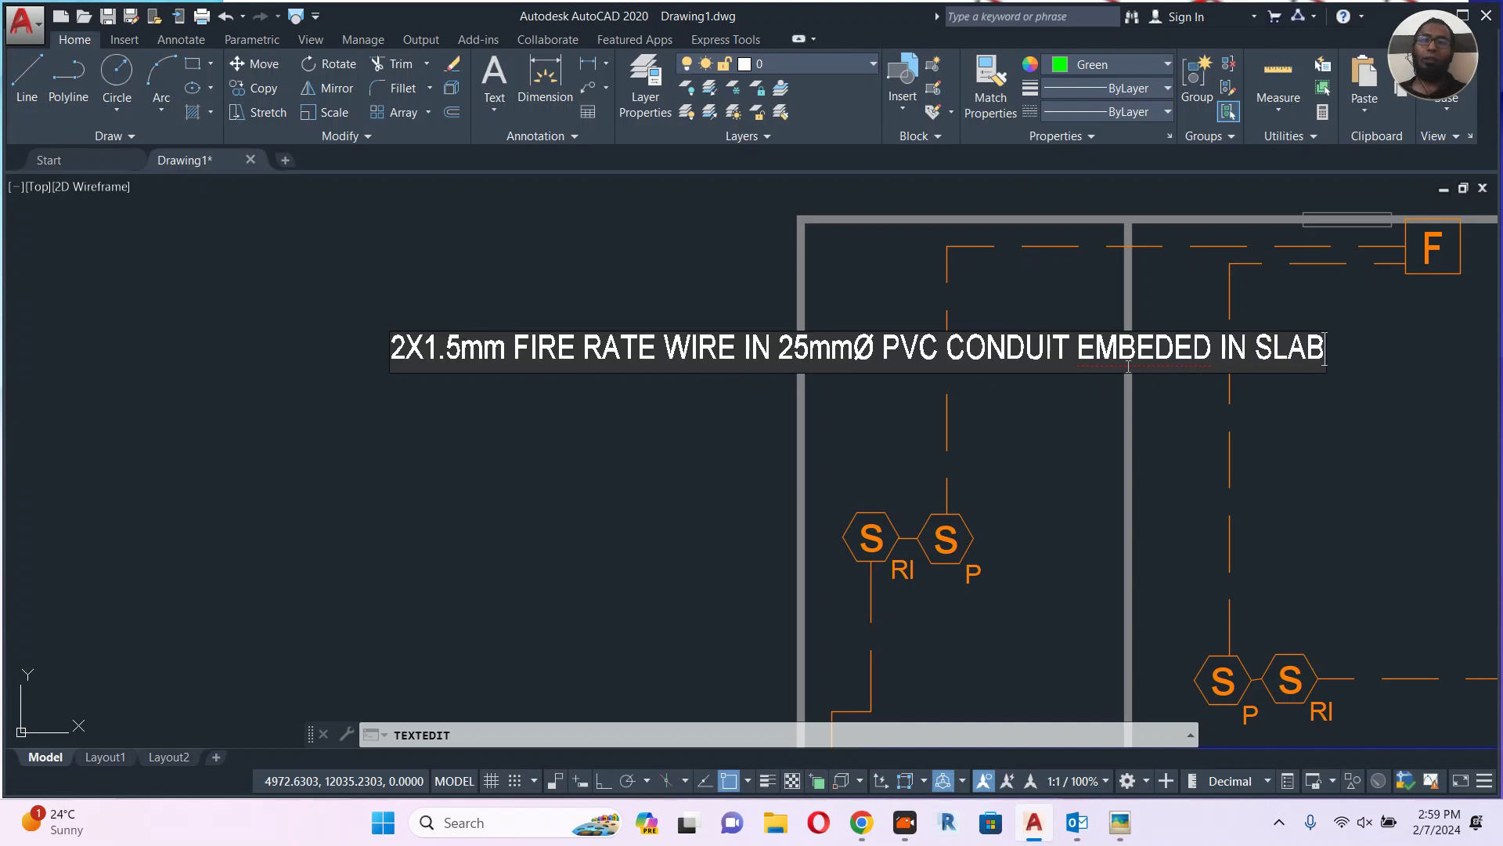
right_click(1128, 365)
left_click(1212, 362)
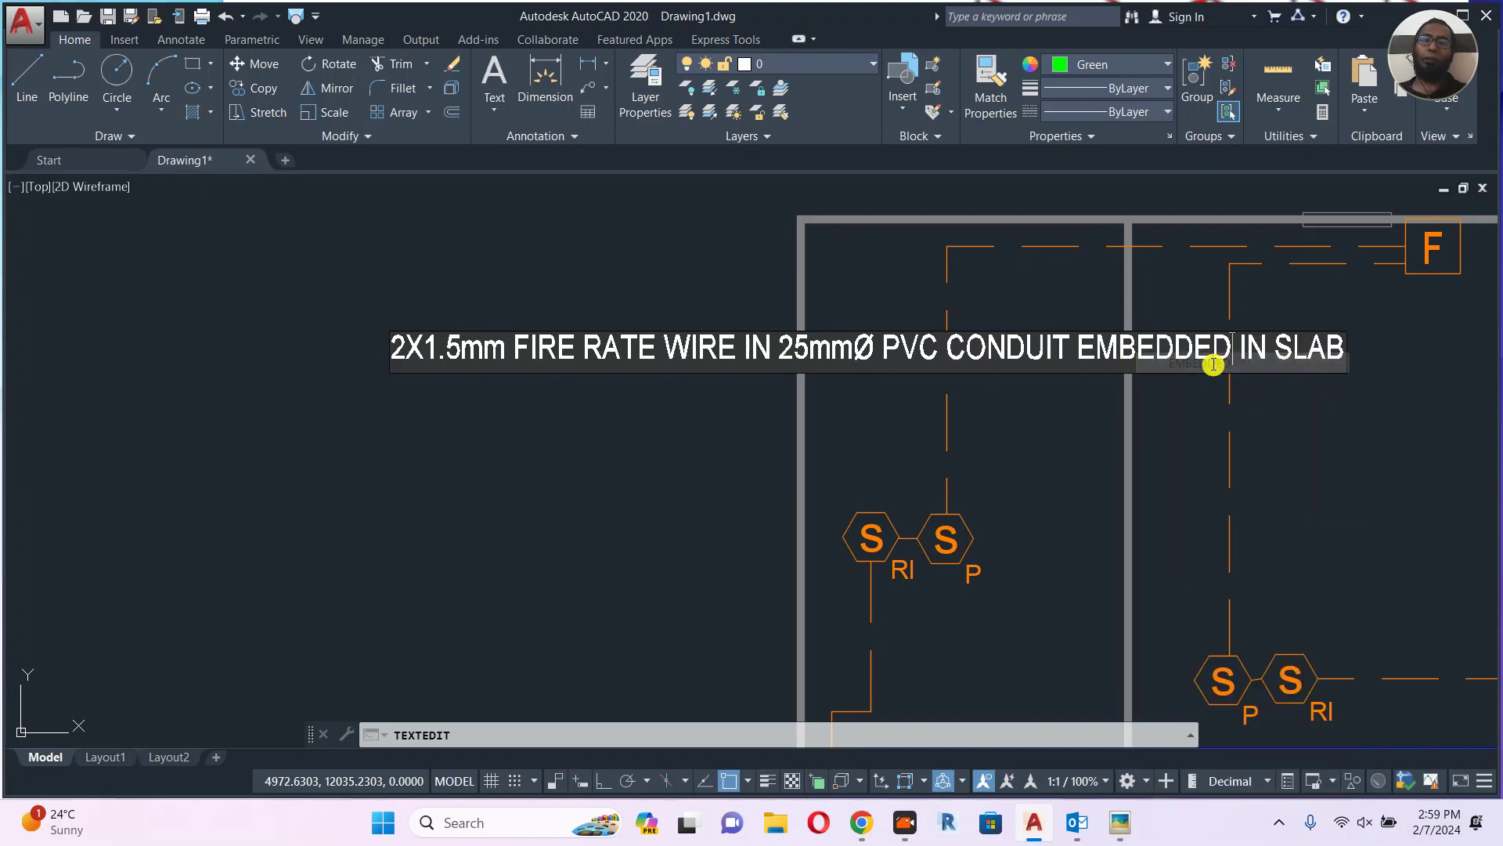
key("Escape")
Convert the single-line wire note to multiline text with the TXT2MTXT command.
scroll(1076, 420, "down", 4)
key("Escape")
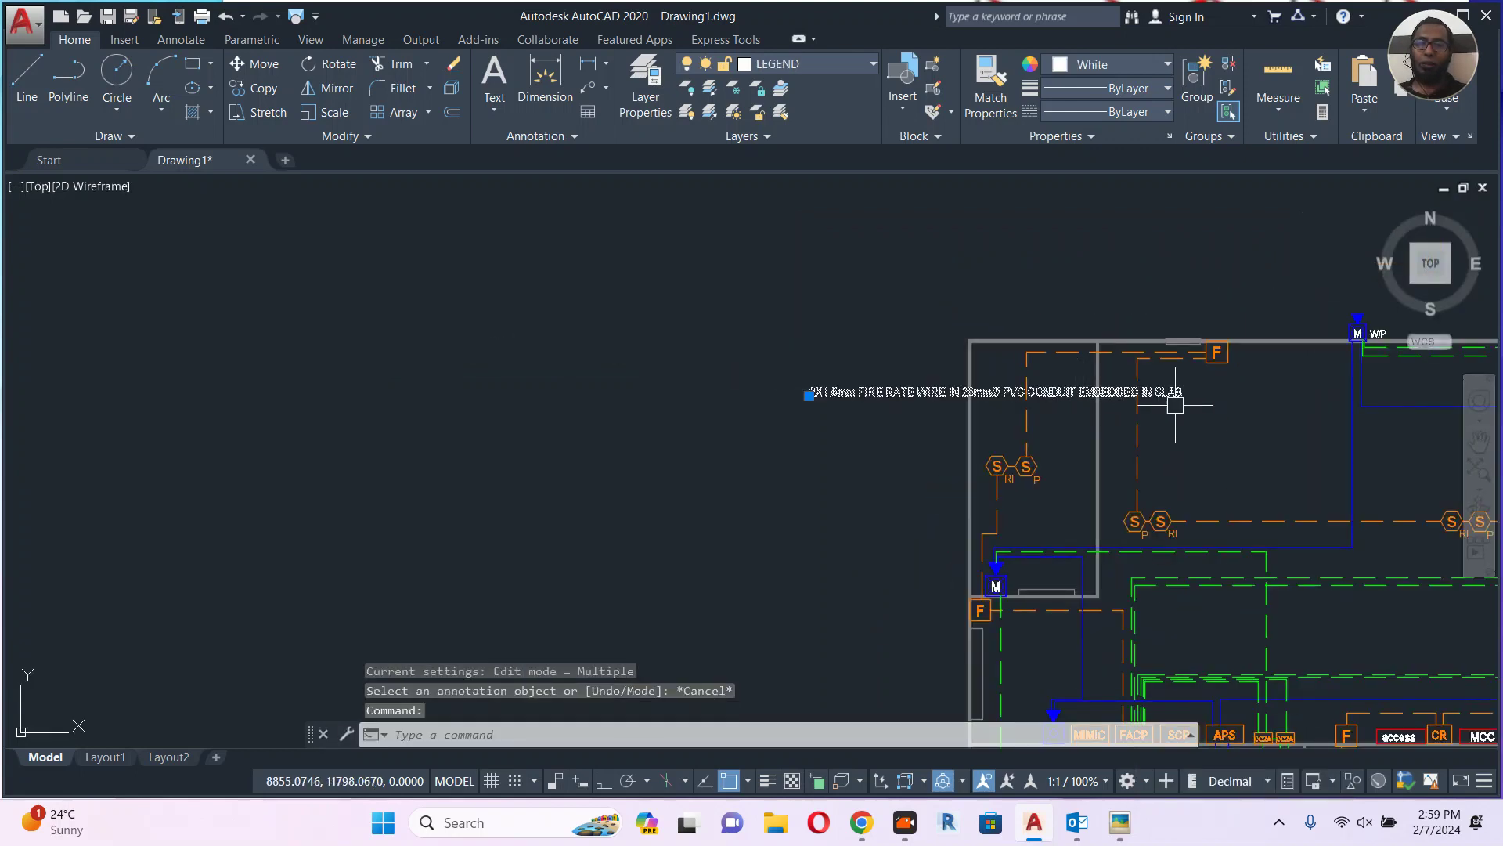
type("mXT2M")
key("Return")
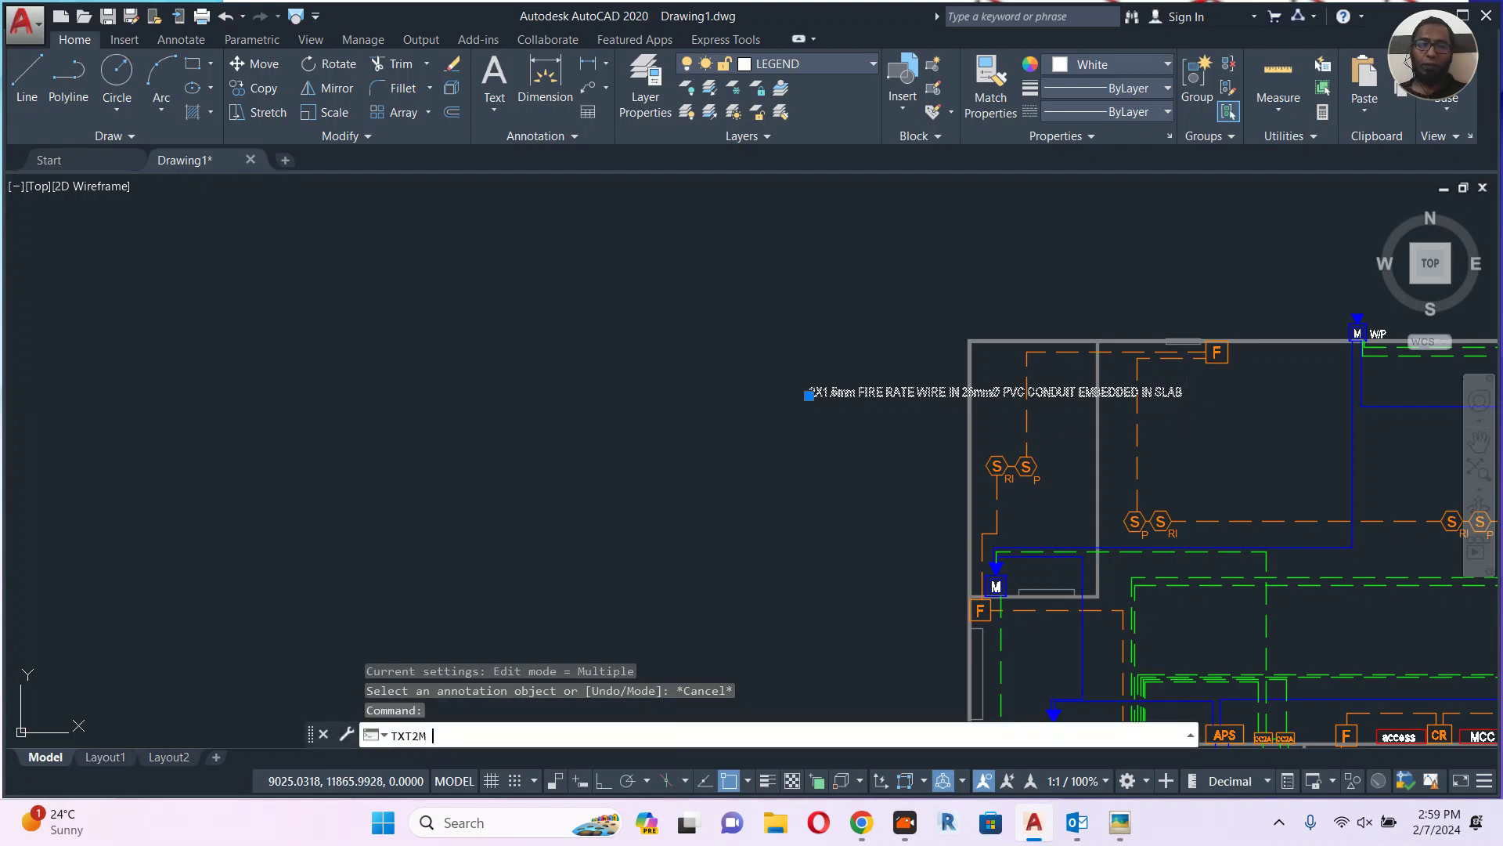
Narrow the multiline note's width so it wraps onto three lines ending in WIRE, CONDUIT and SLAB.
double_click(1197, 392)
left_click(1201, 368)
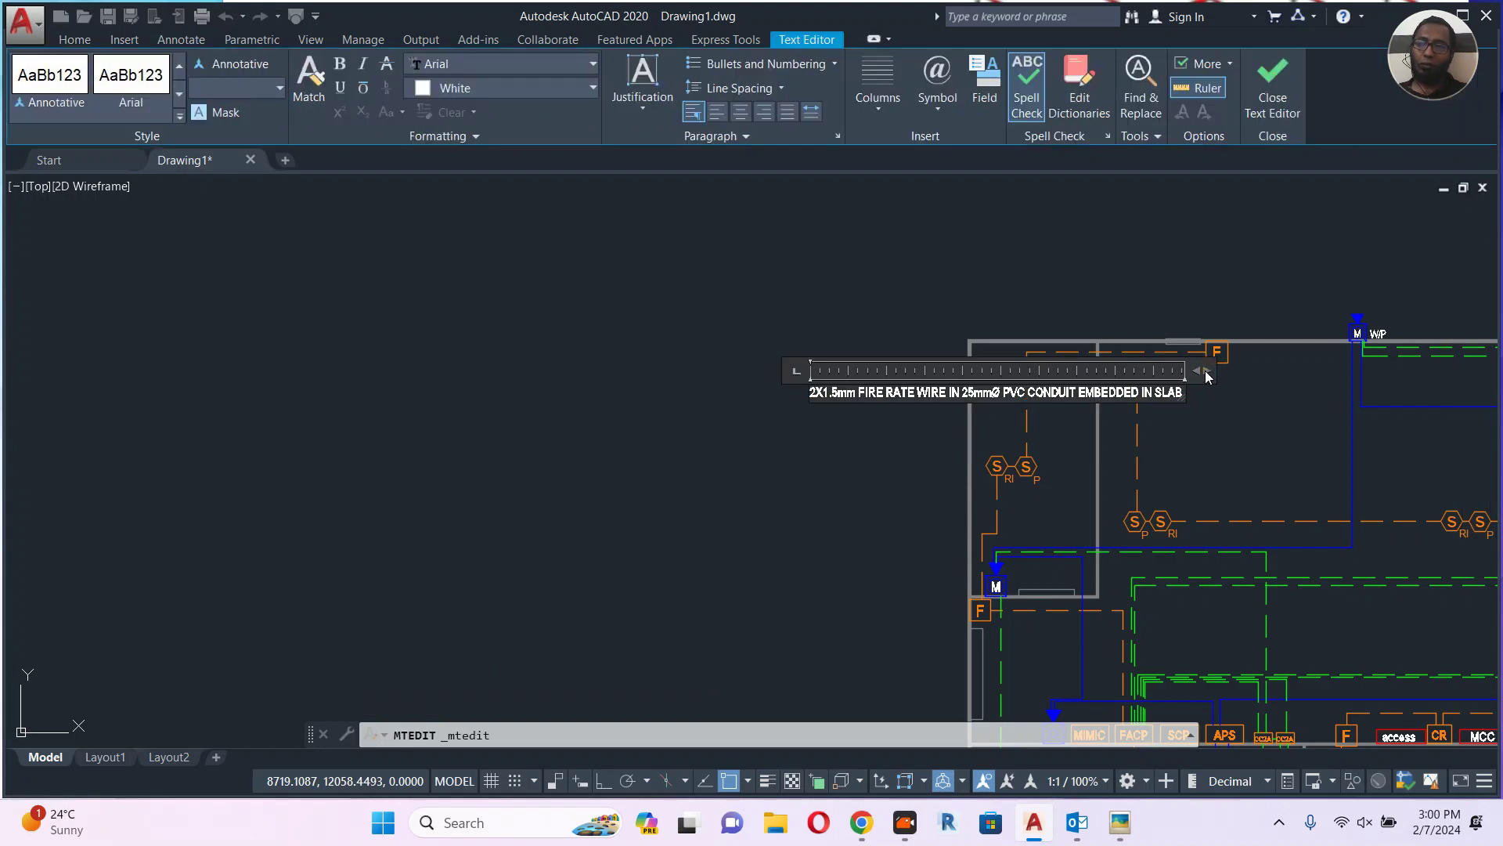
scroll(1211, 371, "up", 5)
left_click(1207, 371)
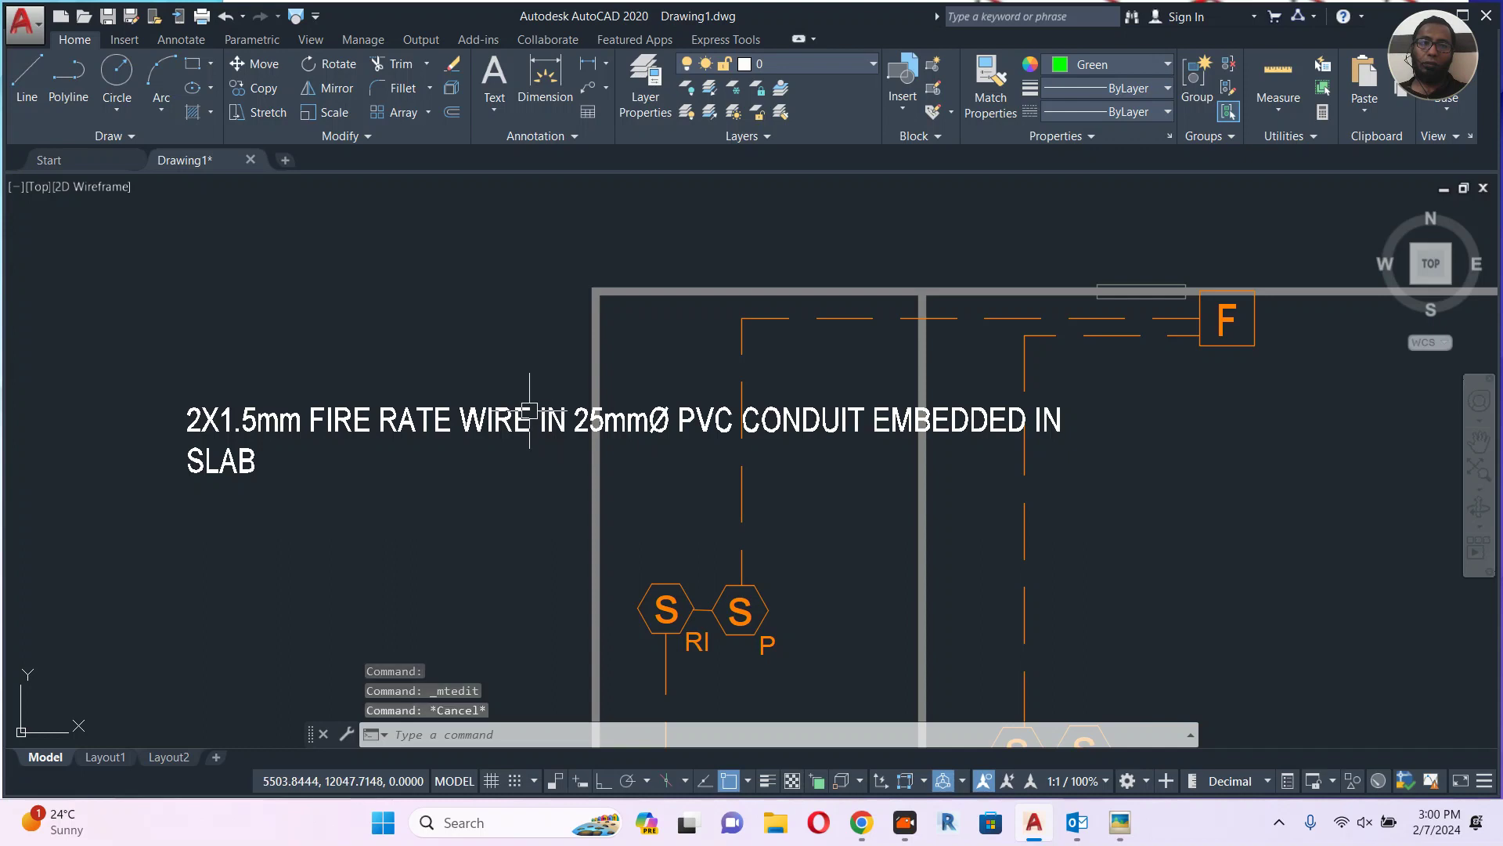
double_click(989, 419)
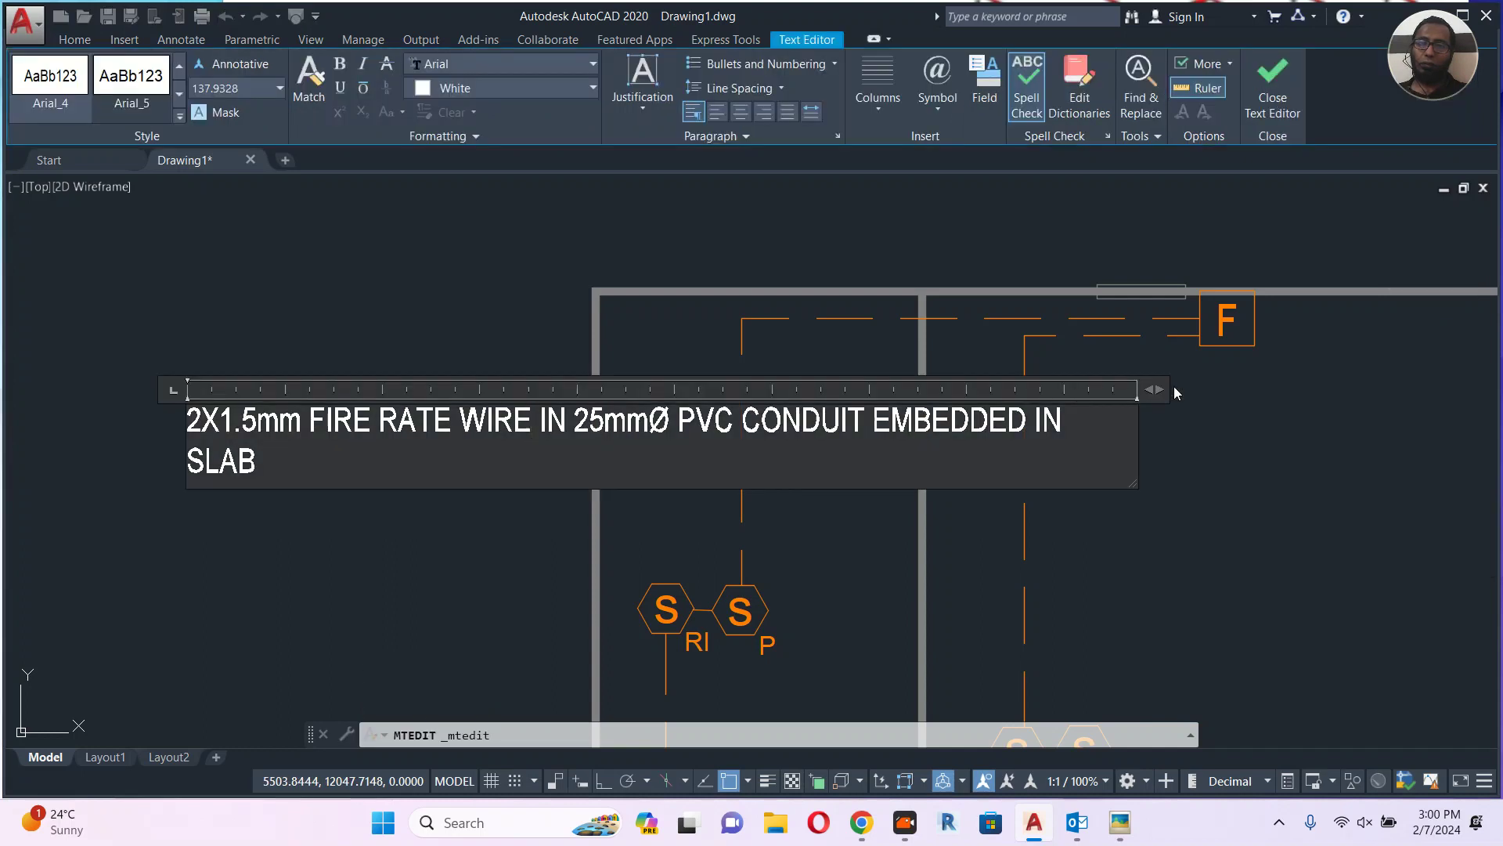
left_click_drag(1161, 388, 571, 404)
middle_click_drag(777, 397, 856, 363)
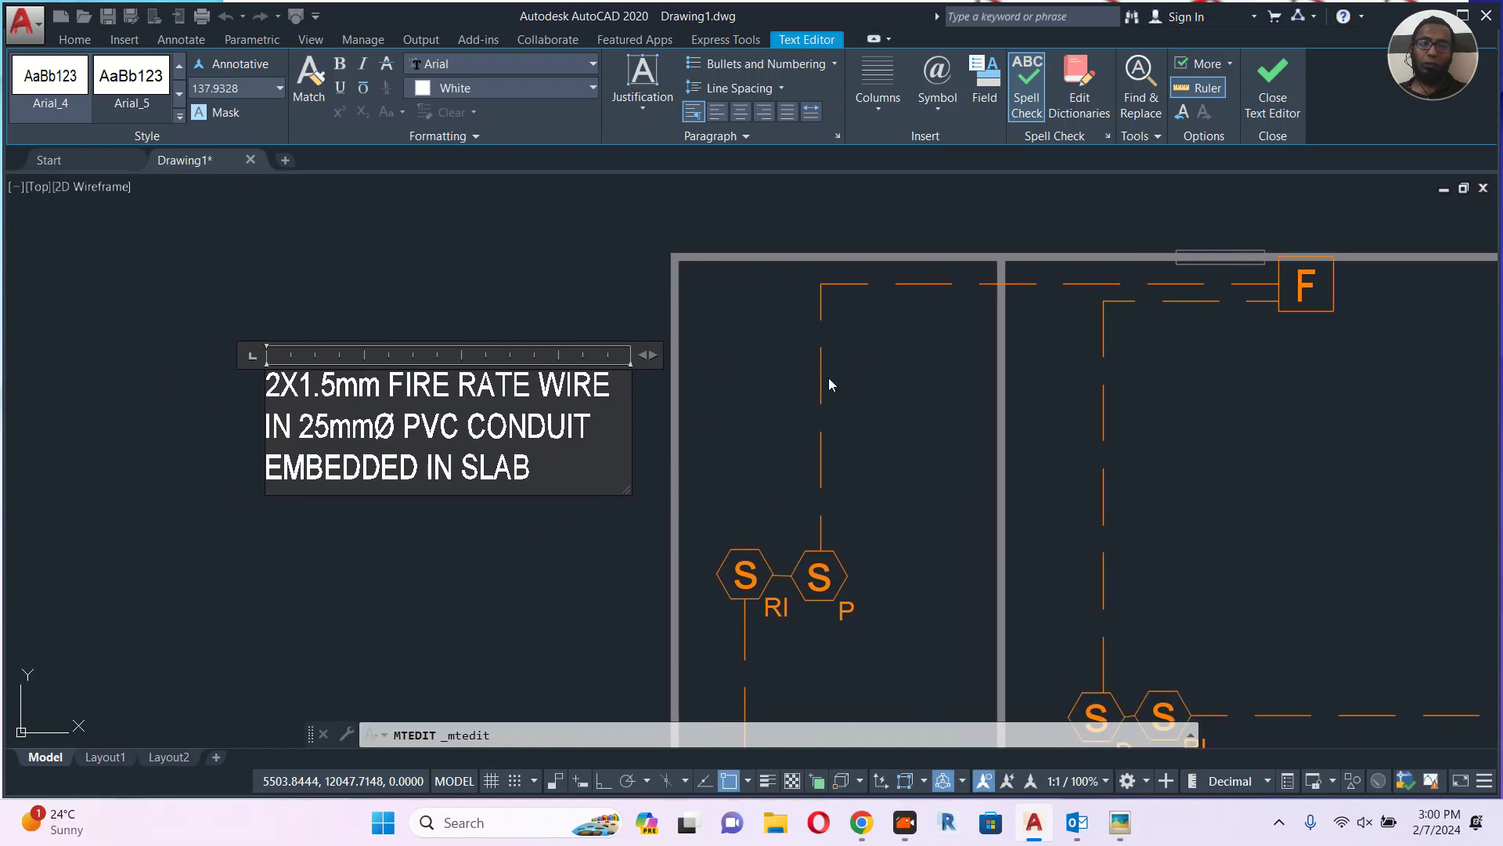
left_click(802, 387)
middle_click_drag(665, 420, 732, 420)
type("K")
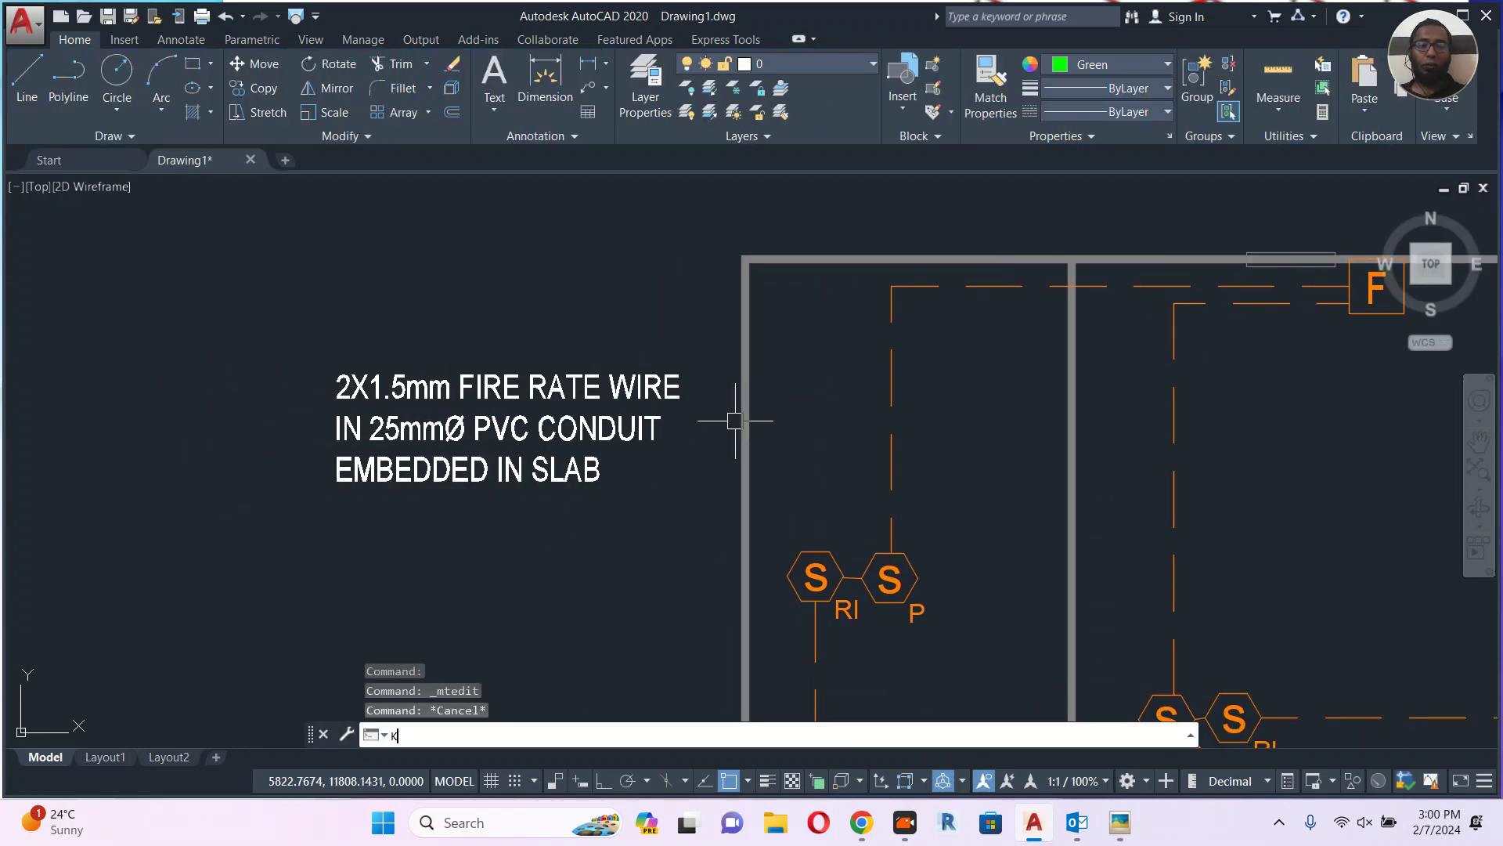
key("BackSpace")
type("LE")
key("Return")
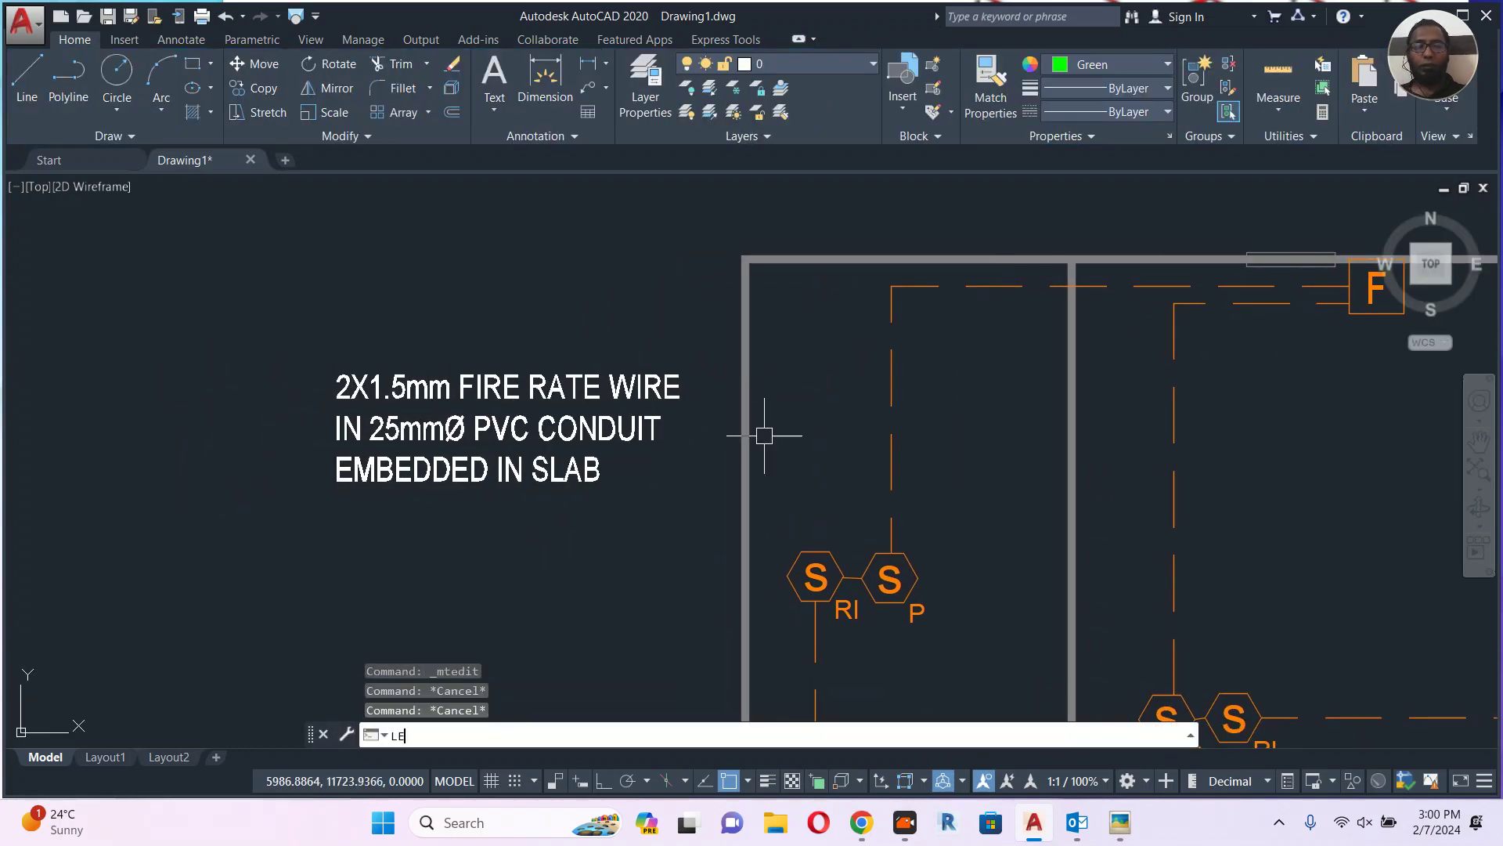
left_click(890, 388)
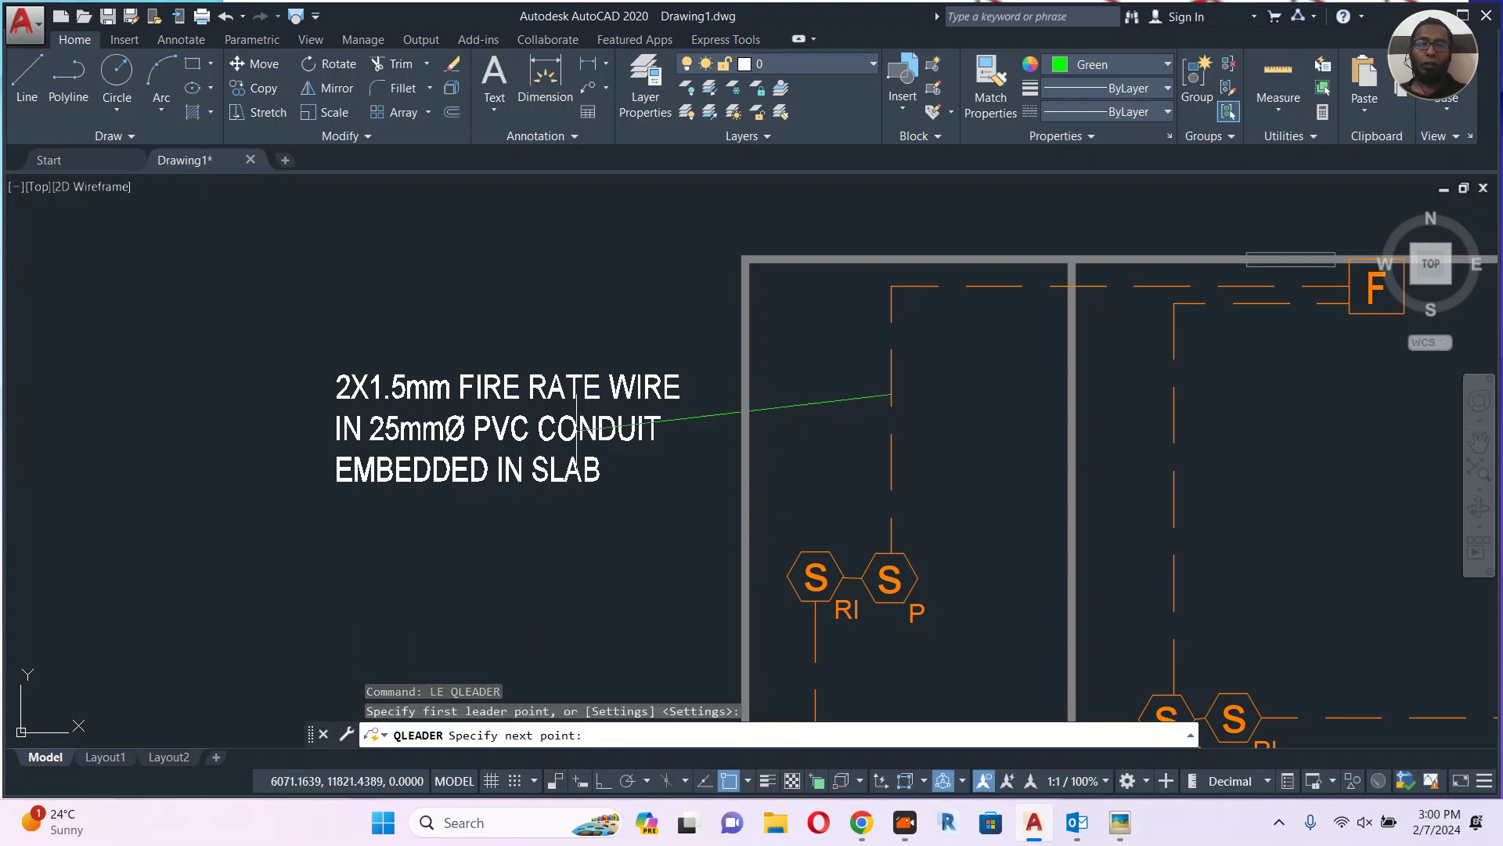
key("Escape")
Move the three-line wire note farther west, leaving room for a line sample between it and the building.
left_click(573, 386)
middle_click_drag(637, 424, 899, 403)
scroll(885, 411, "down", 2)
type("M")
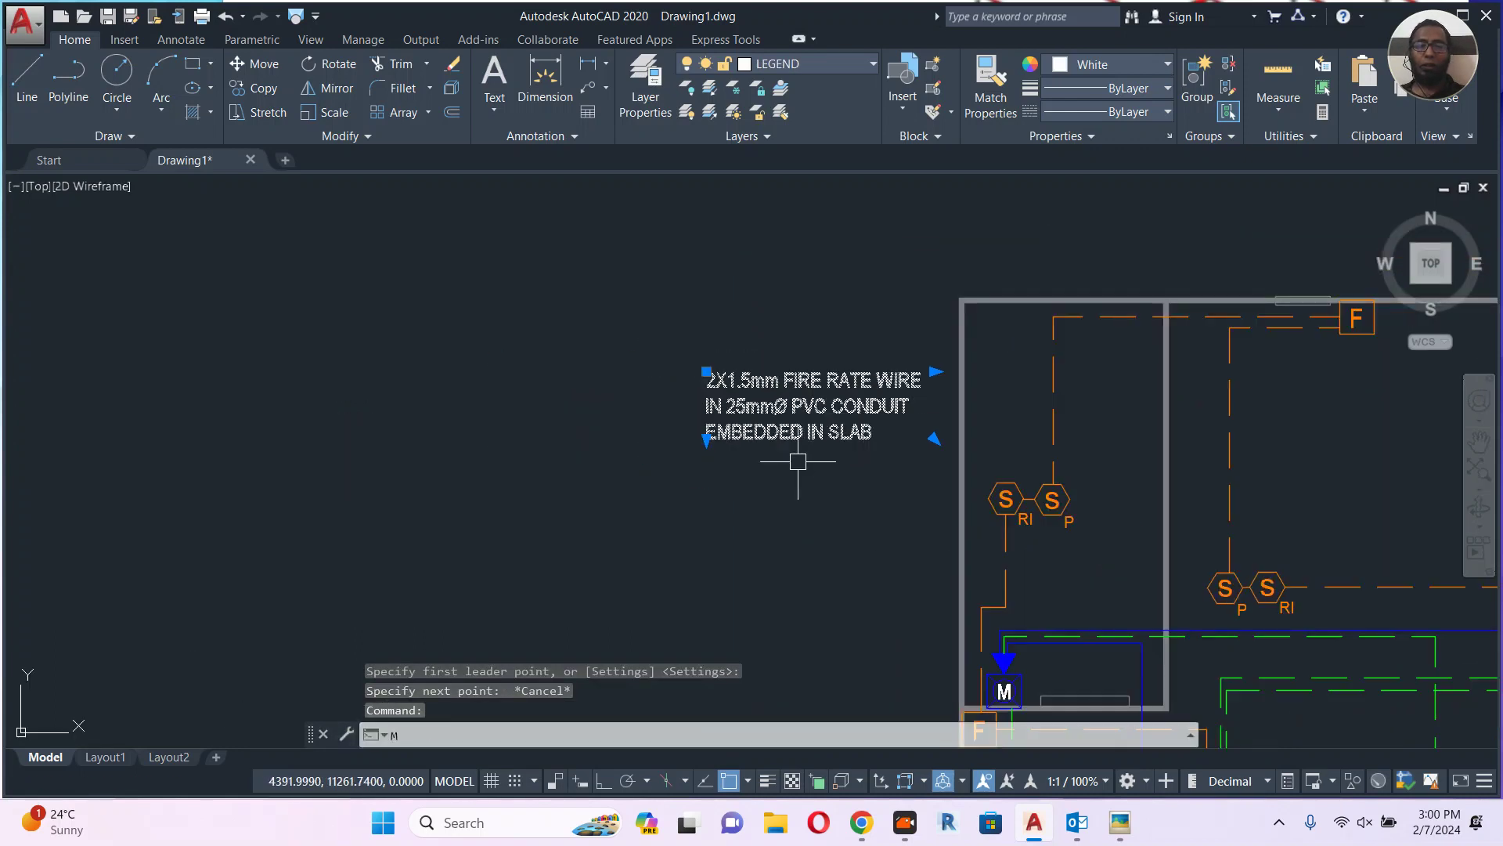
key("Return")
left_click(771, 474)
left_click(420, 472)
key("Escape")
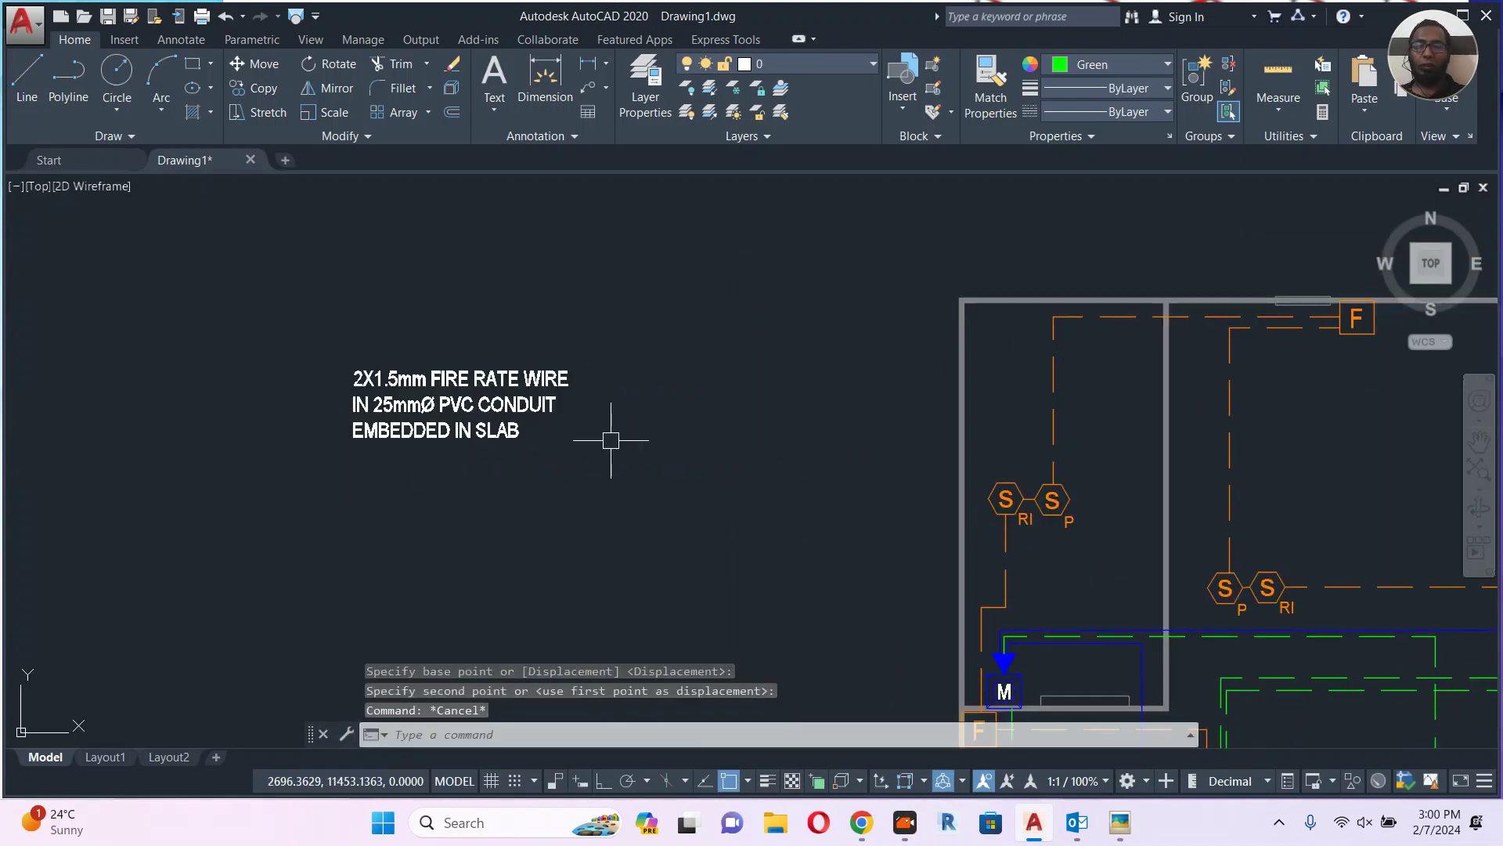
Draw a short horizontal polyline beside the wire note, on its east side, with Ortho on.
type("PL")
key("Return")
left_click(631, 402)
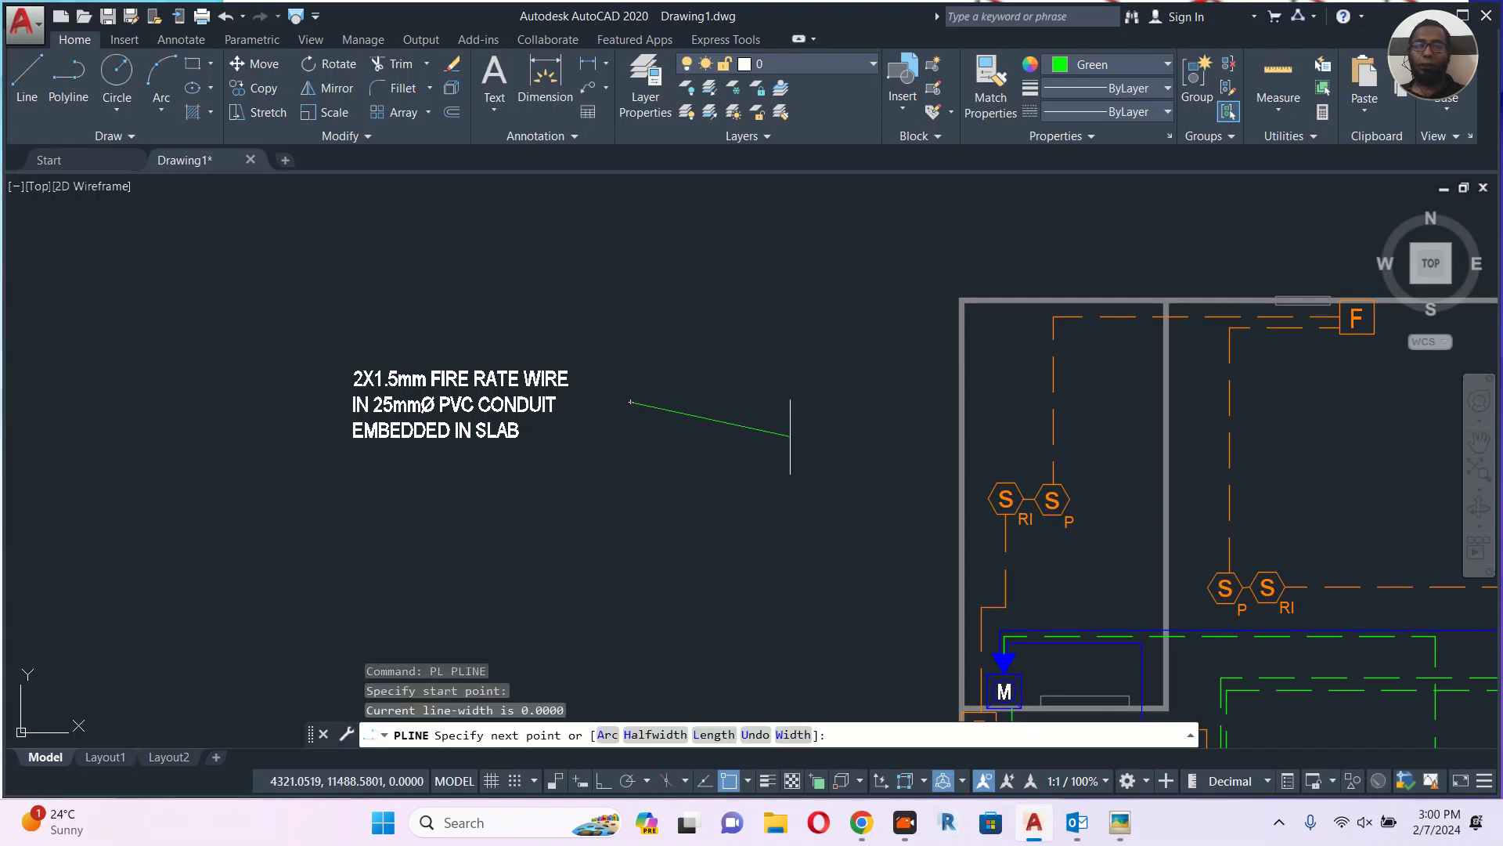
left_click(599, 779)
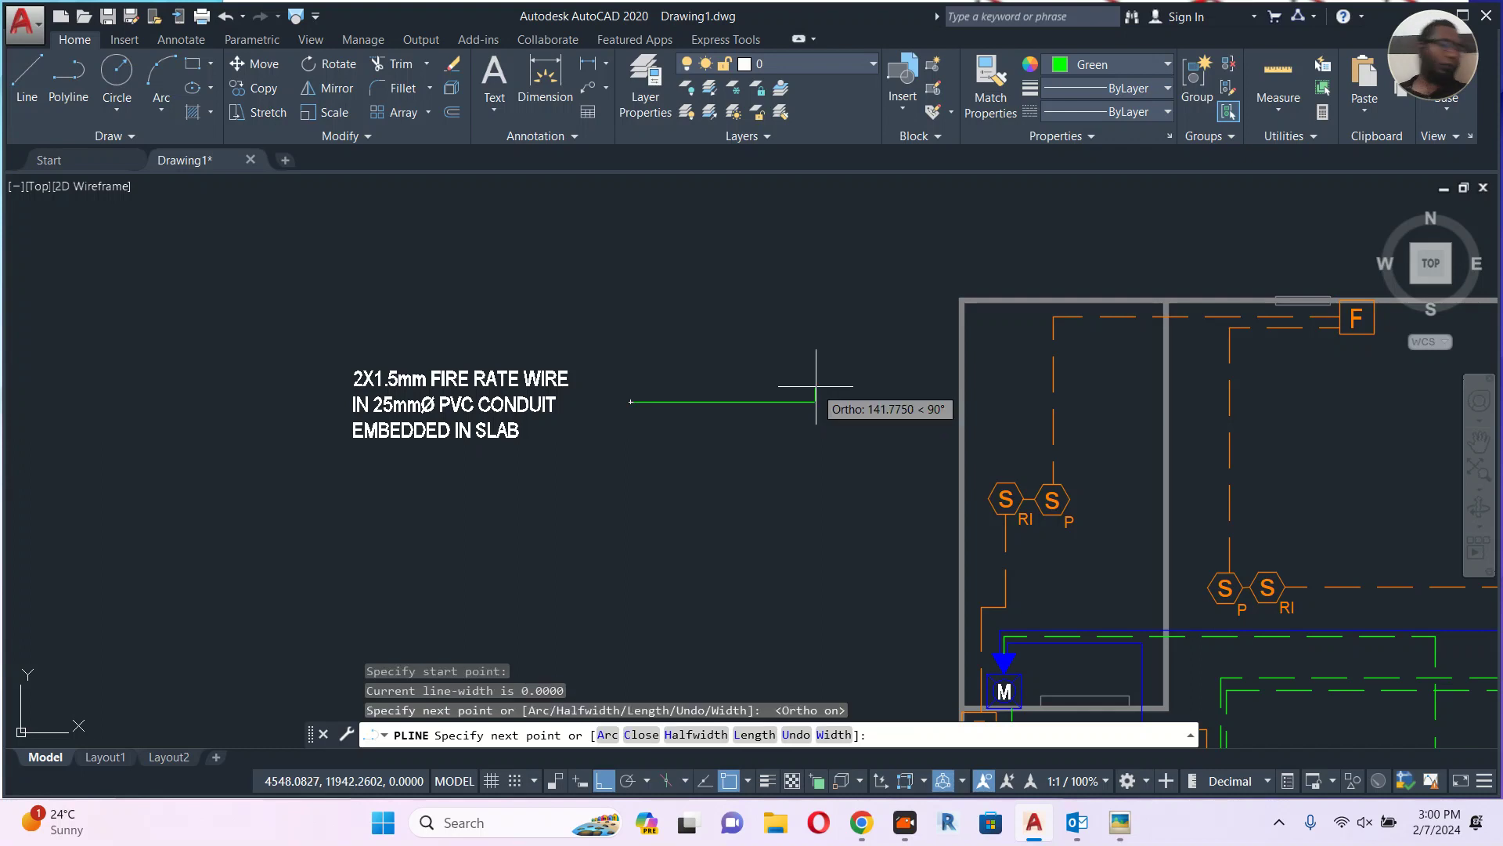
key("Escape")
Match the properties of the dashed orange smoke detector wiring onto the new sample polyline.
type("ma")
key("Return")
left_click(1053, 368)
left_click(837, 325)
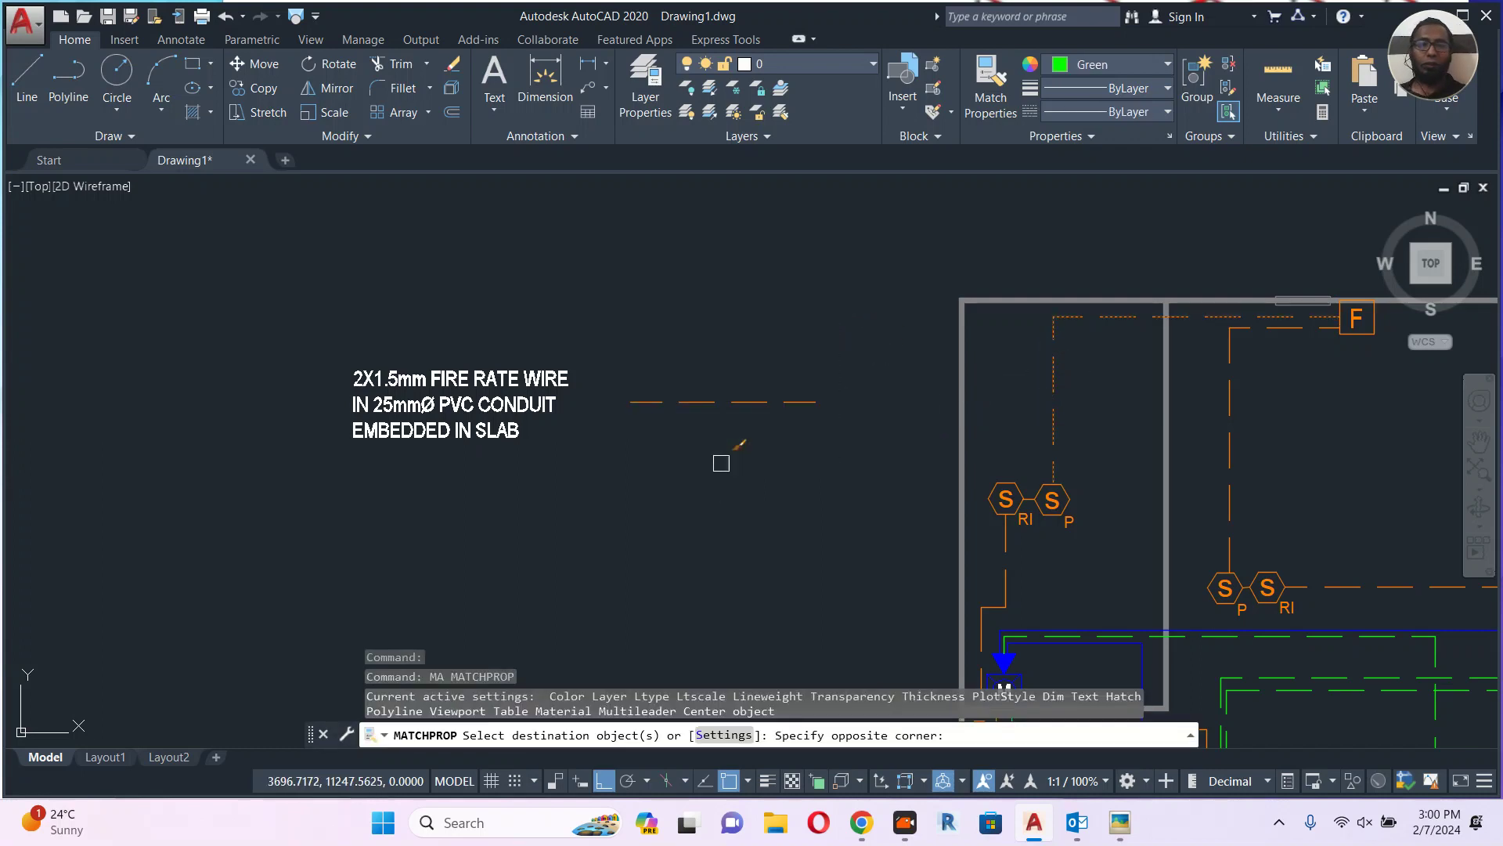
left_click(705, 438)
key("Escape")
Copy the wire note together with its dashed orange sample line straight down as a second legend entry.
scroll(725, 329, "down", 4)
left_click(749, 311)
left_click(614, 422)
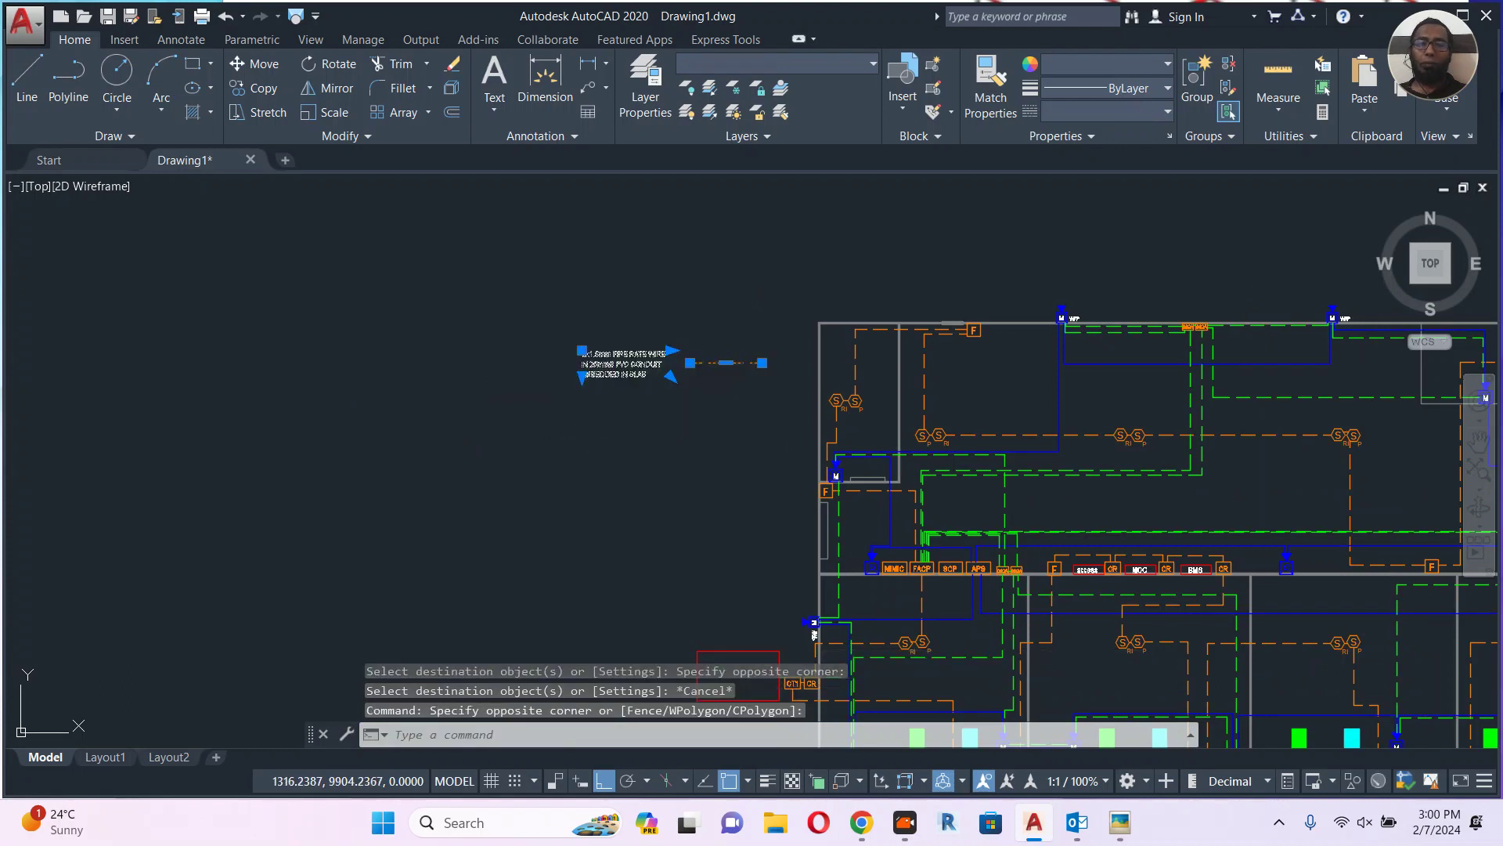
type("co")
key("Return")
scroll(658, 436, "up", 2)
left_click(660, 426)
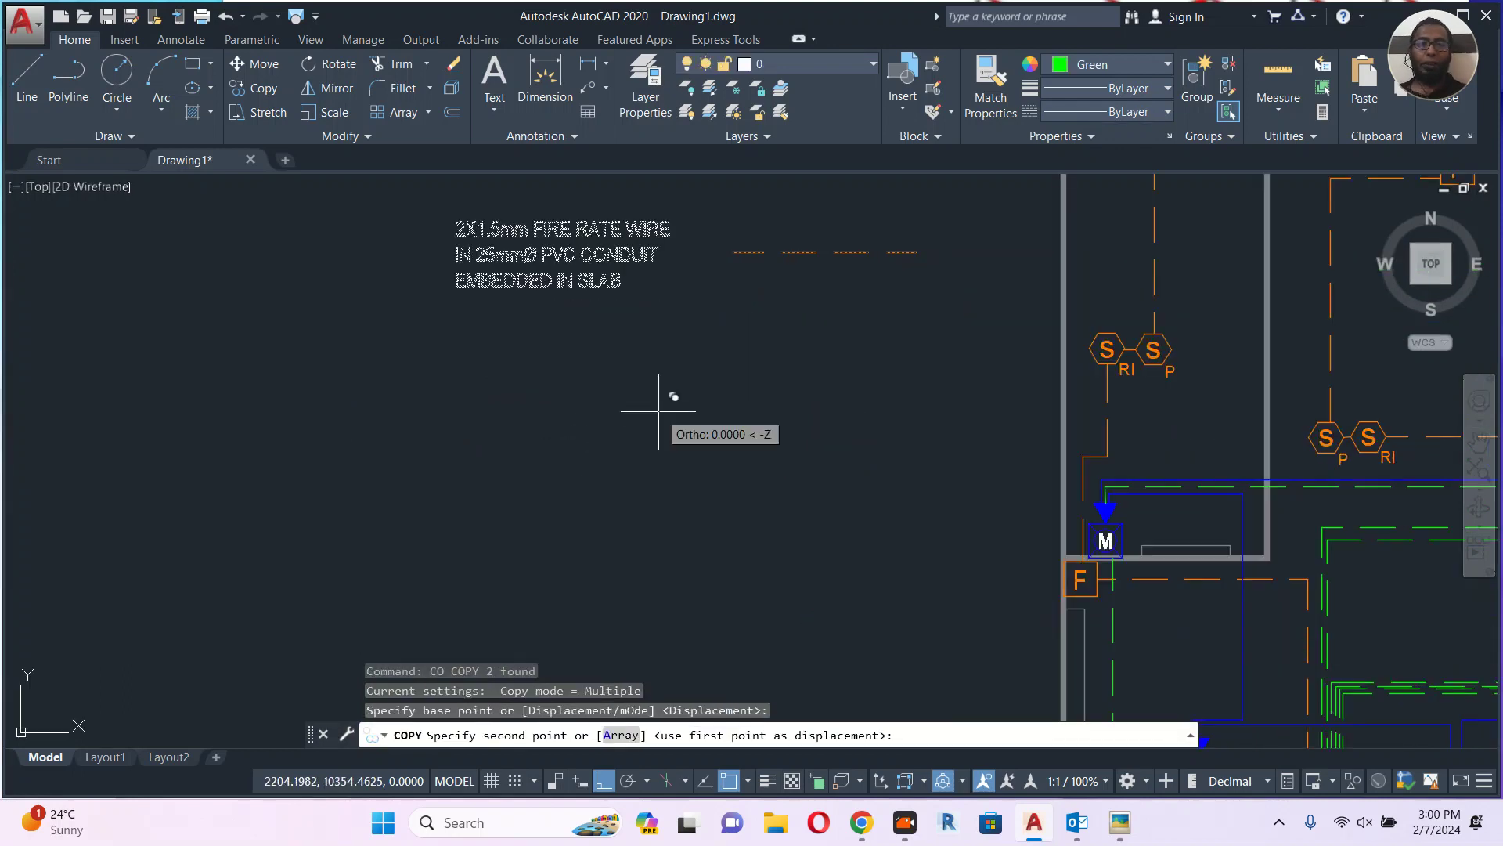
left_click(659, 537)
key("Escape")
scroll(473, 364, "up", 4)
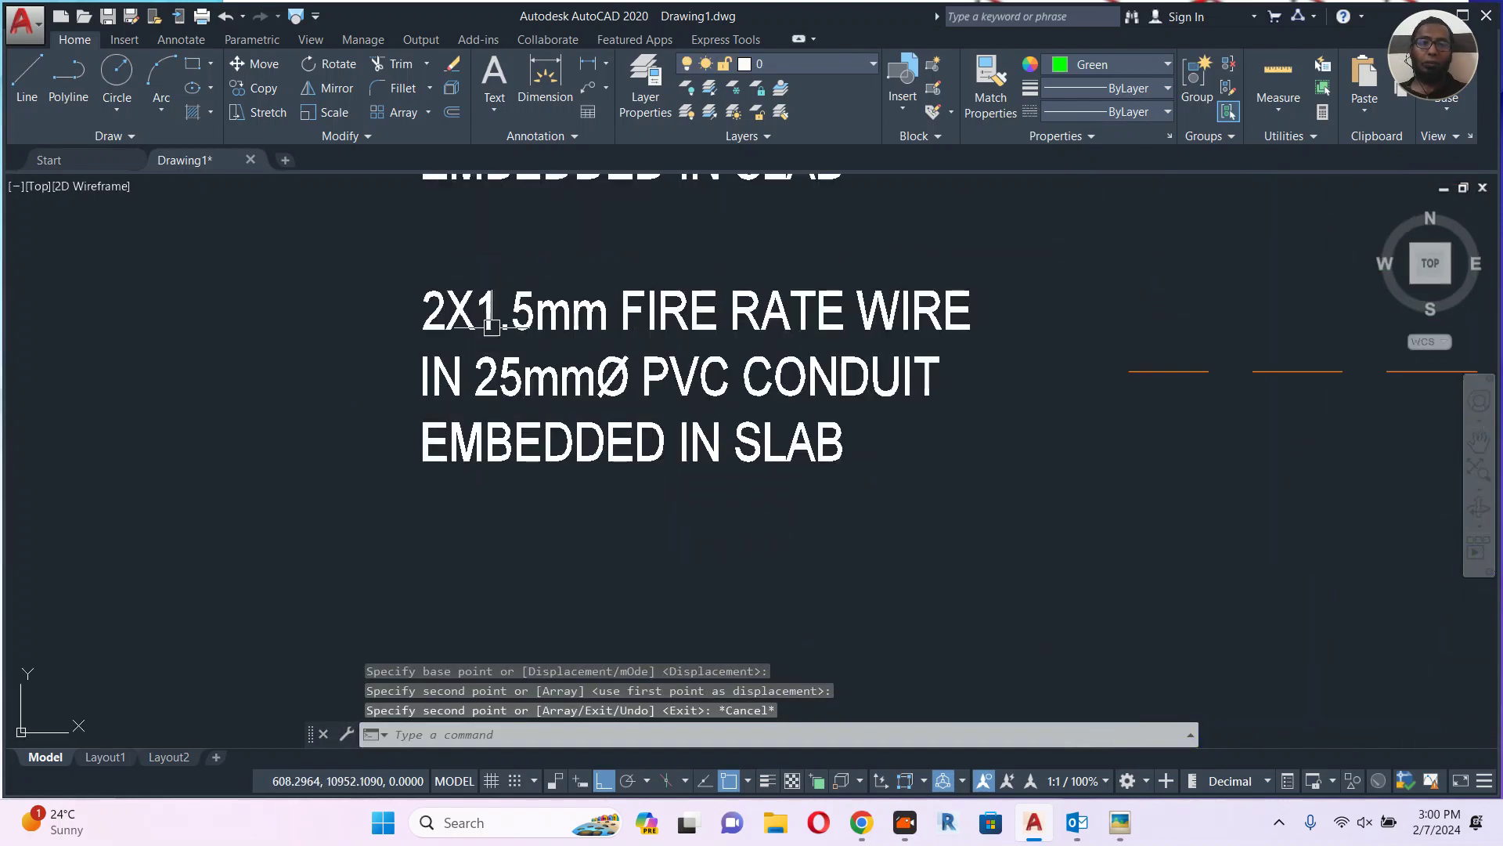
Change the wire size in the second legend note to 2X2.5mm.
double_click(494, 312)
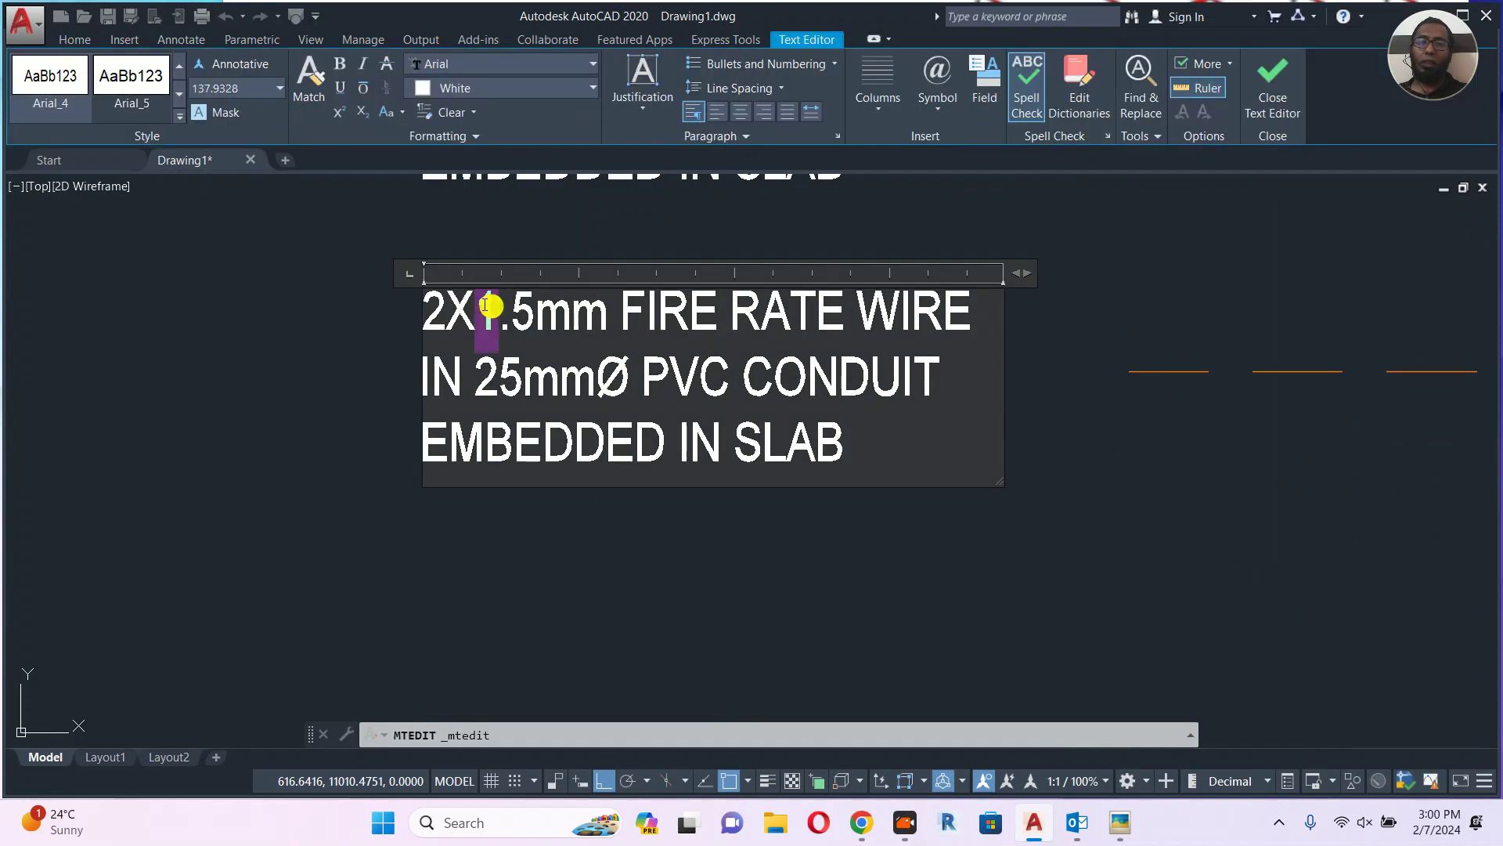
type("2")
key("Escape")
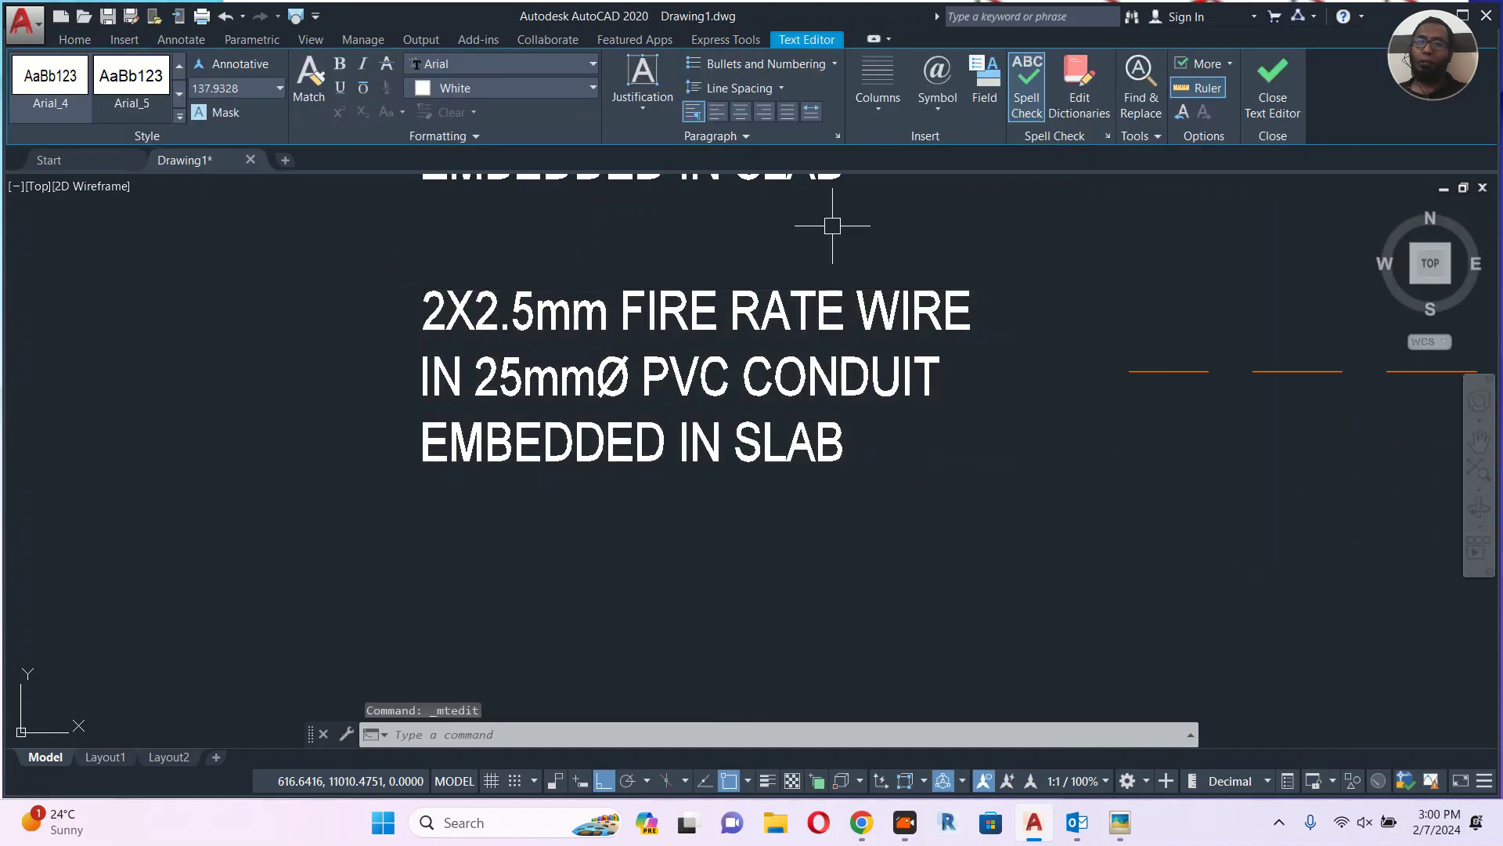
Match the properties of the solid blue wiring in the building onto the second legend entry's sample line.
scroll(1000, 305, "down", 4)
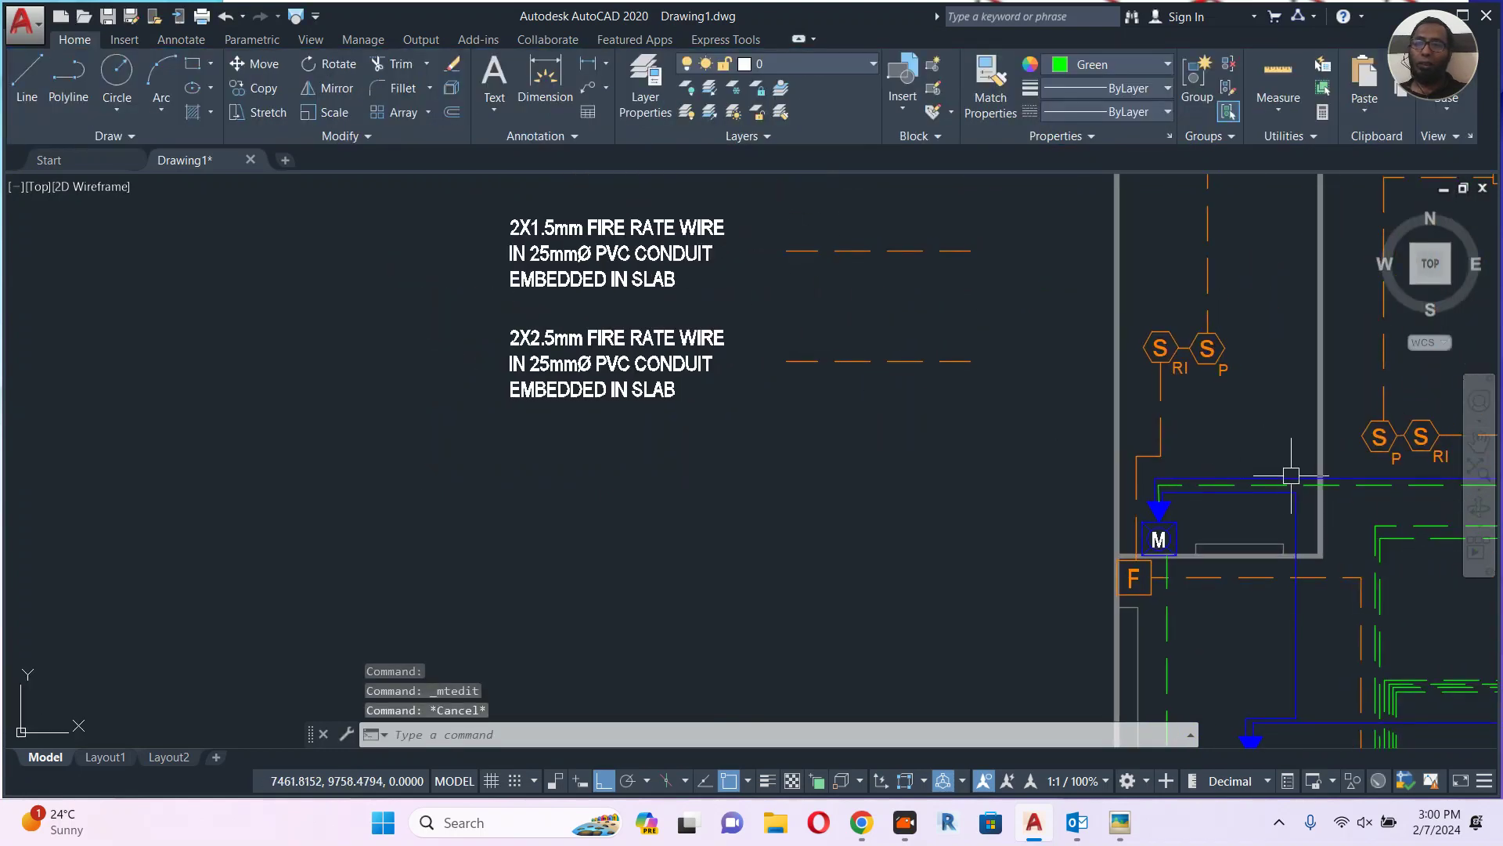
left_click(1291, 477)
type("ma")
key("Return")
left_click(1002, 323)
left_click(831, 425)
key("Escape")
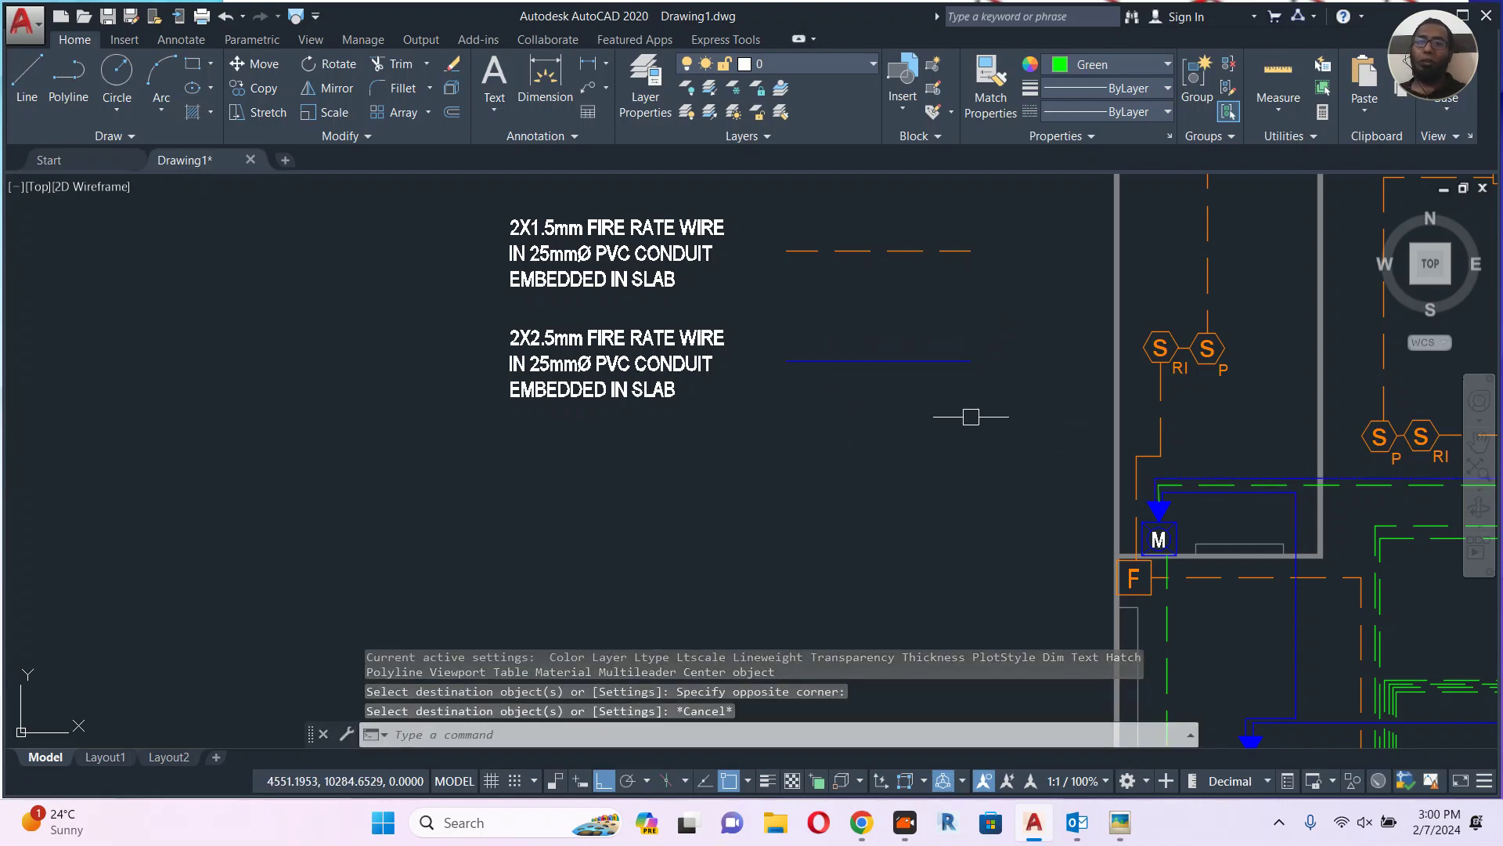
Copy the 2X1.5mm wire note and its dashed orange sample line straight down below the second entry as a third legend entry.
middle_click_drag(982, 414, 948, 380)
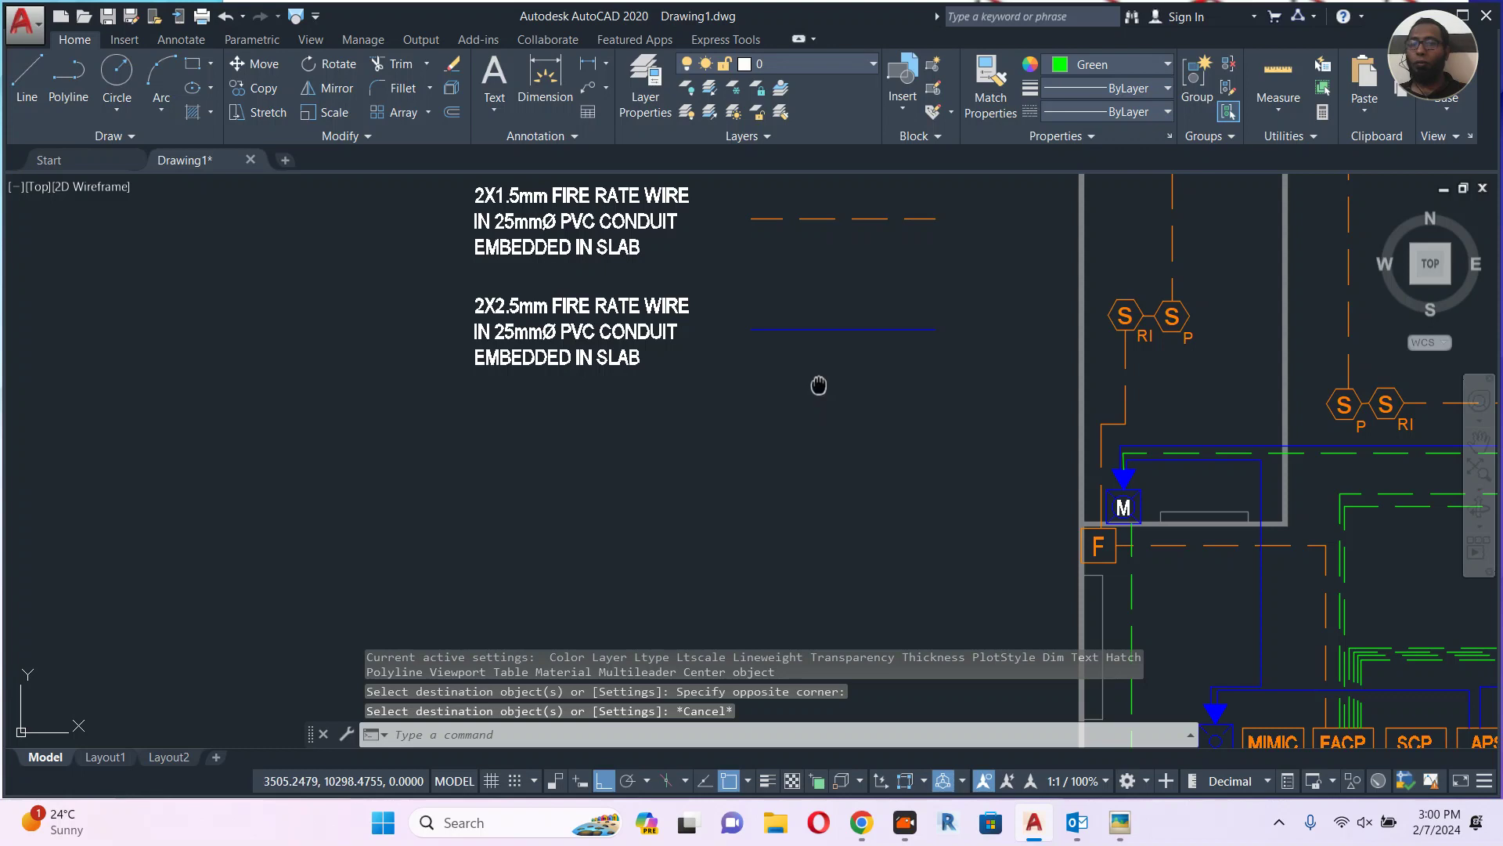
middle_click_drag(818, 385, 775, 335)
scroll(1232, 409, "up", 2)
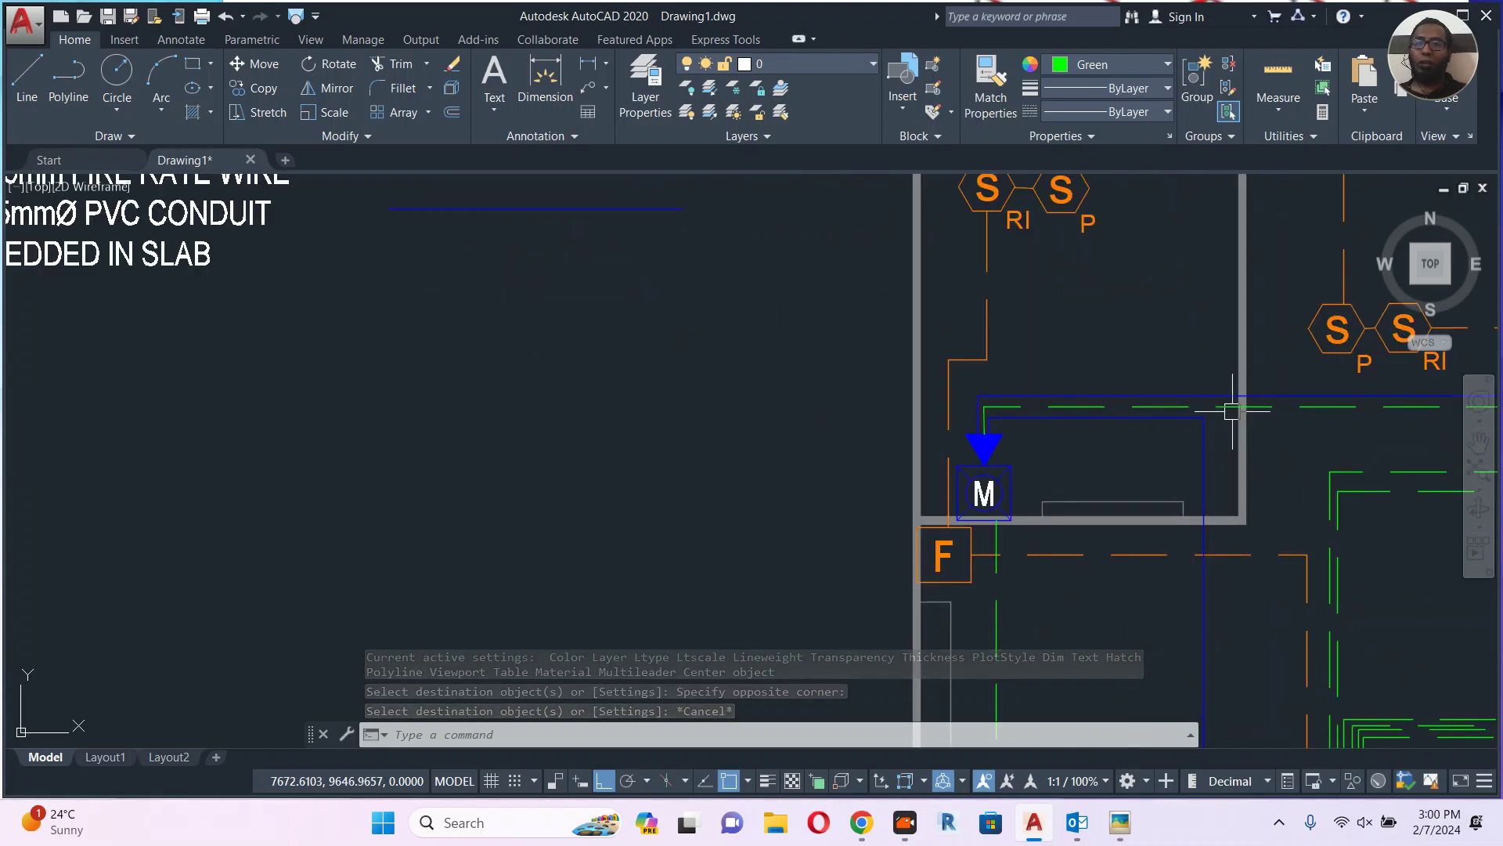
scroll(1171, 419, "down", 2)
middle_click_drag(835, 336, 861, 398)
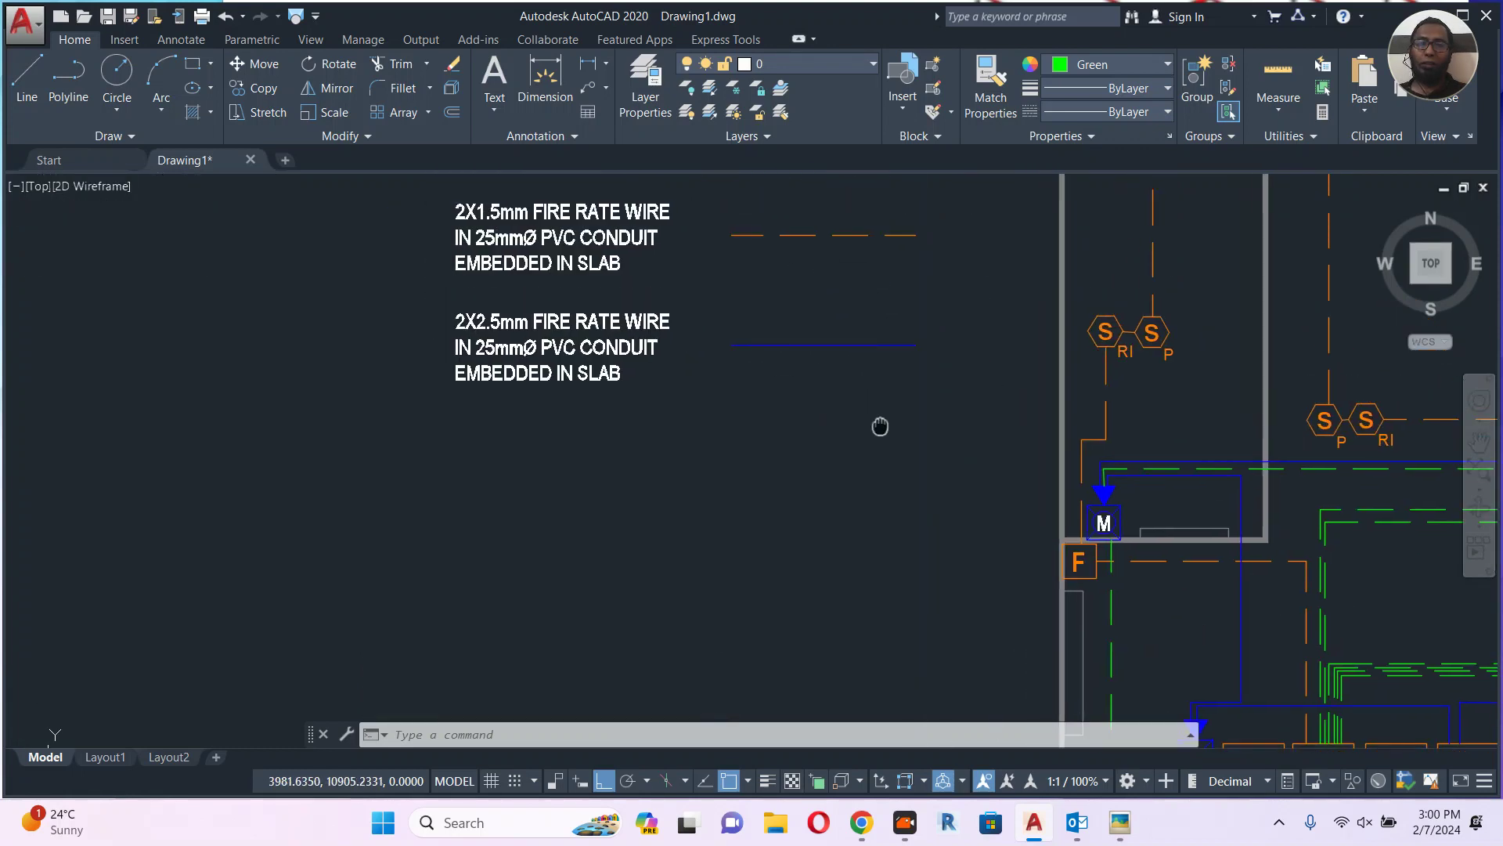
left_click(861, 325)
left_click(609, 221)
middle_click_drag(688, 430, 681, 345)
type("co")
key("Return")
left_click(345, 321)
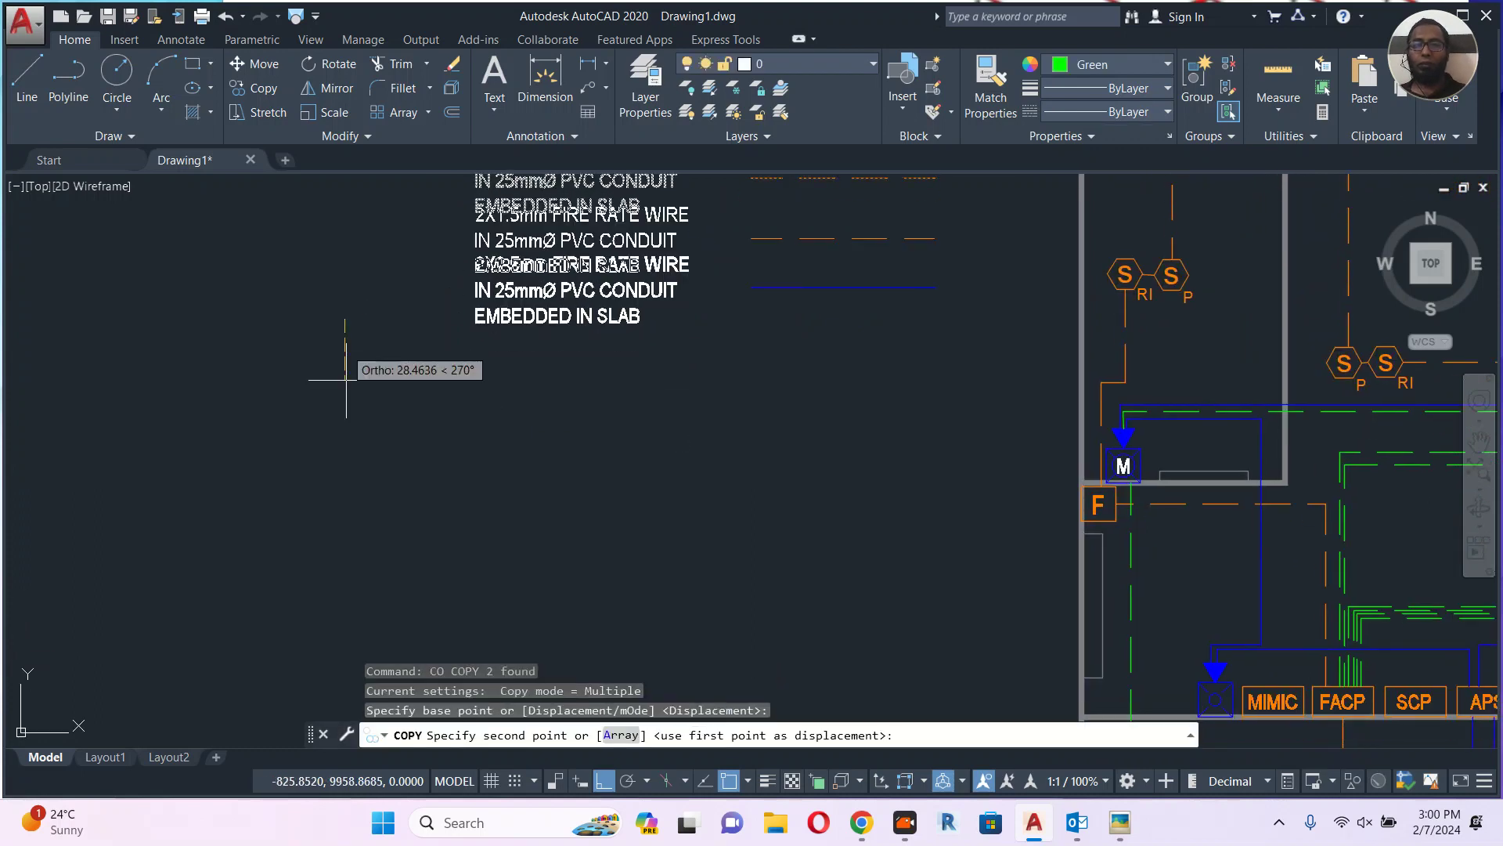
left_click(381, 523)
key("Escape")
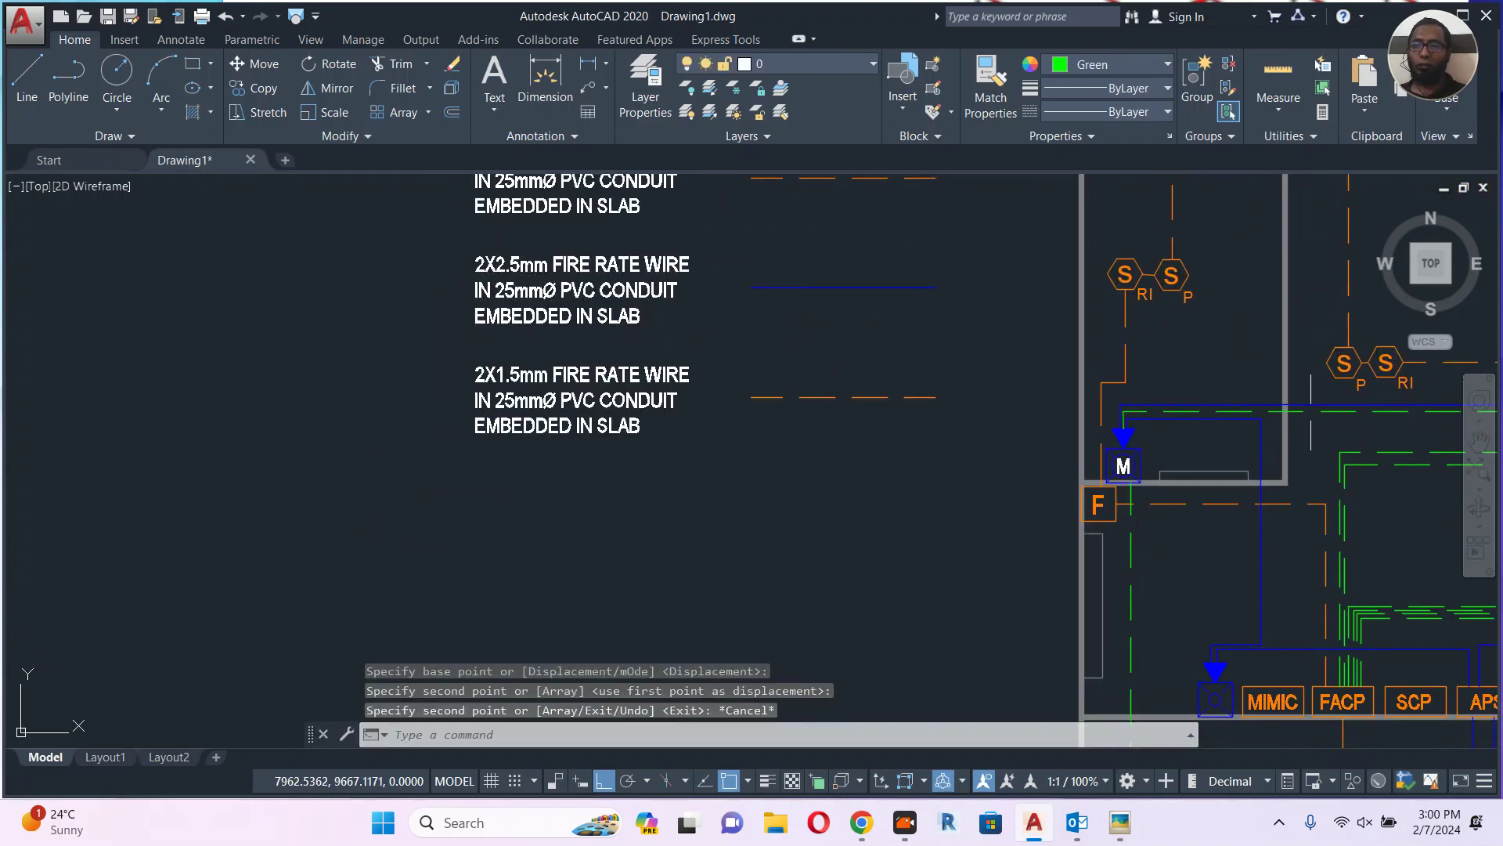
Match the properties of the dashed green wiring onto the third legend entry's sample line.
type("ma")
key("Return")
left_click(1265, 490)
left_click(893, 319)
key("Escape")
Examine the three wiring legend entries against the orange, blue and green wiring runs in the building.
scroll(766, 409, "down", 3)
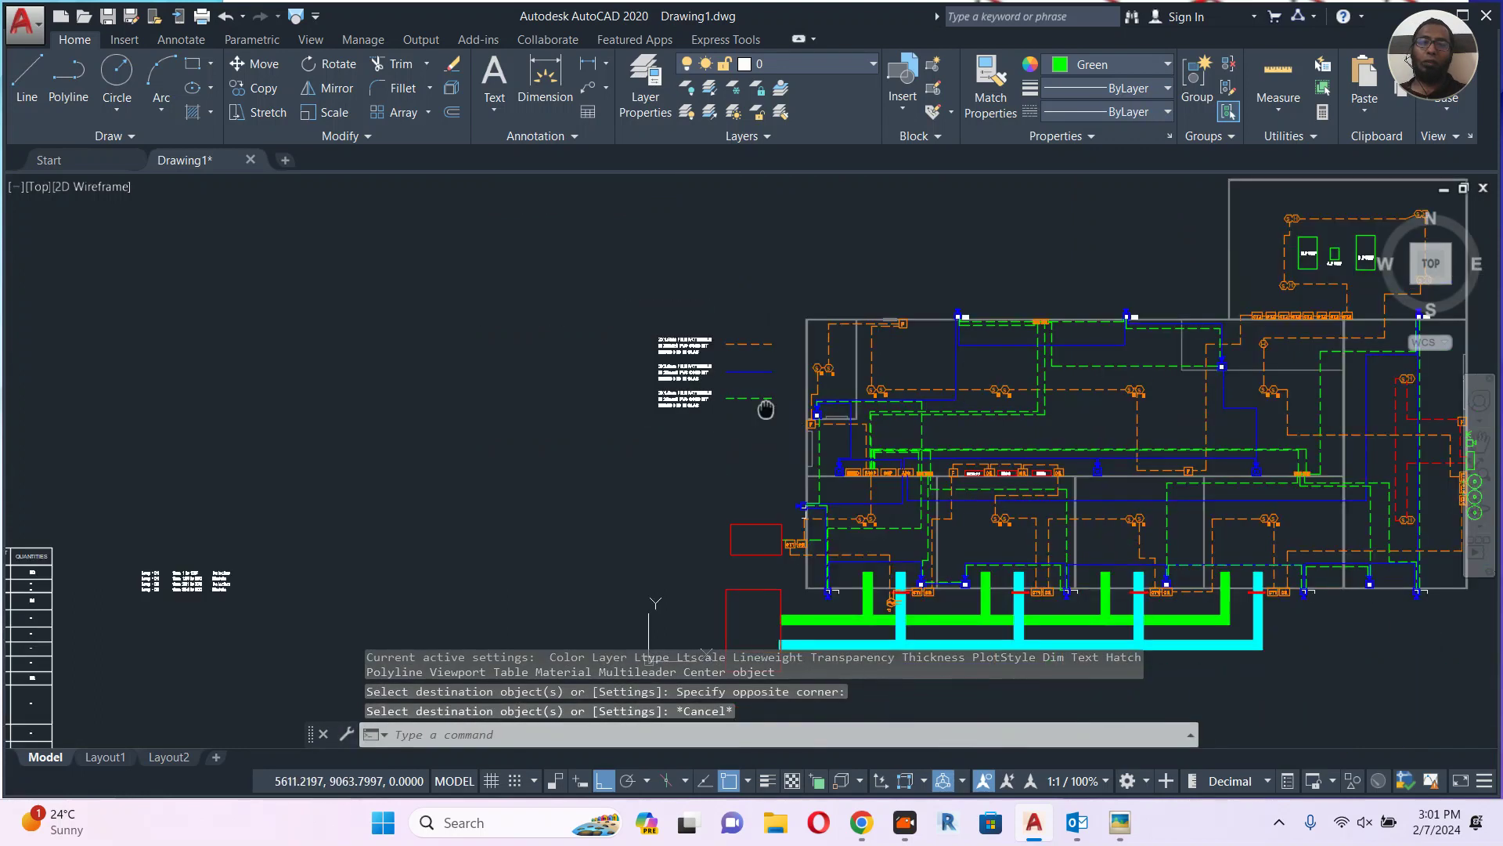
middle_click_drag(765, 409, 717, 388)
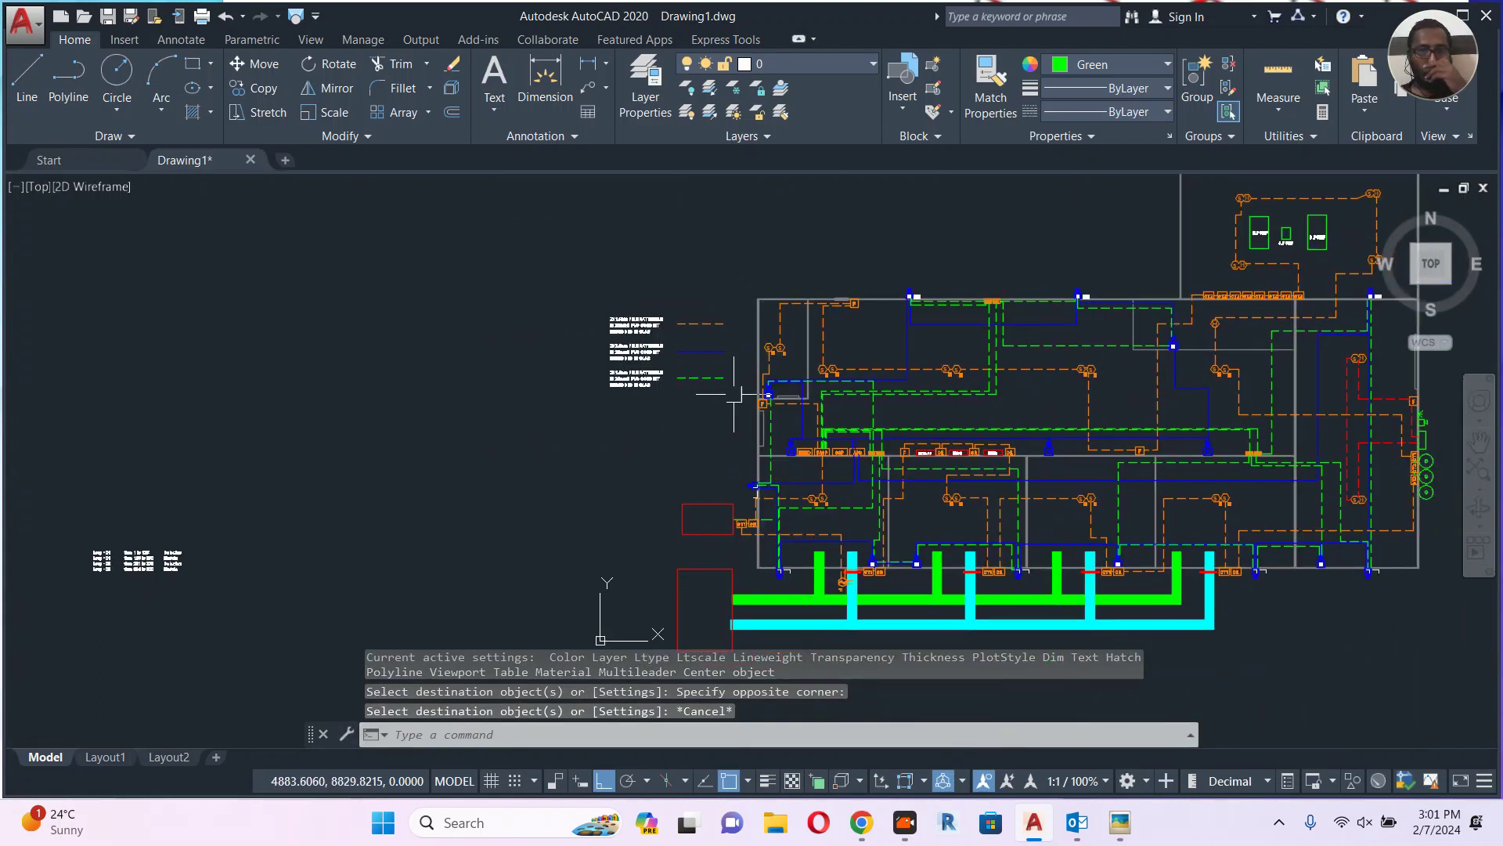
scroll(734, 394, "up", 4)
middle_click_drag(807, 413, 589, 416)
middle_click_drag(1135, 446, 896, 501)
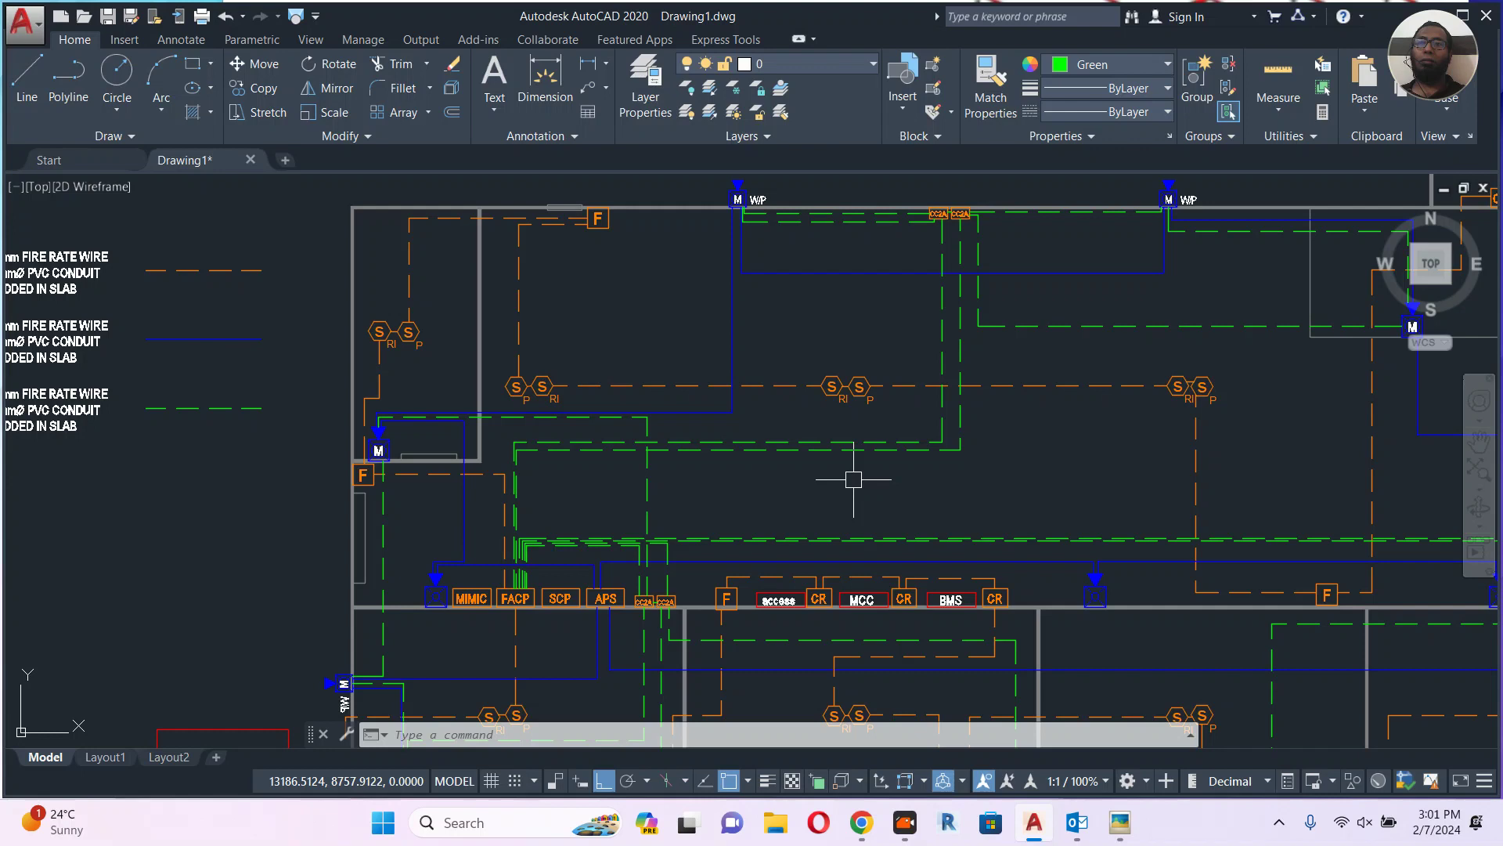
middle_click_drag(611, 431, 757, 419)
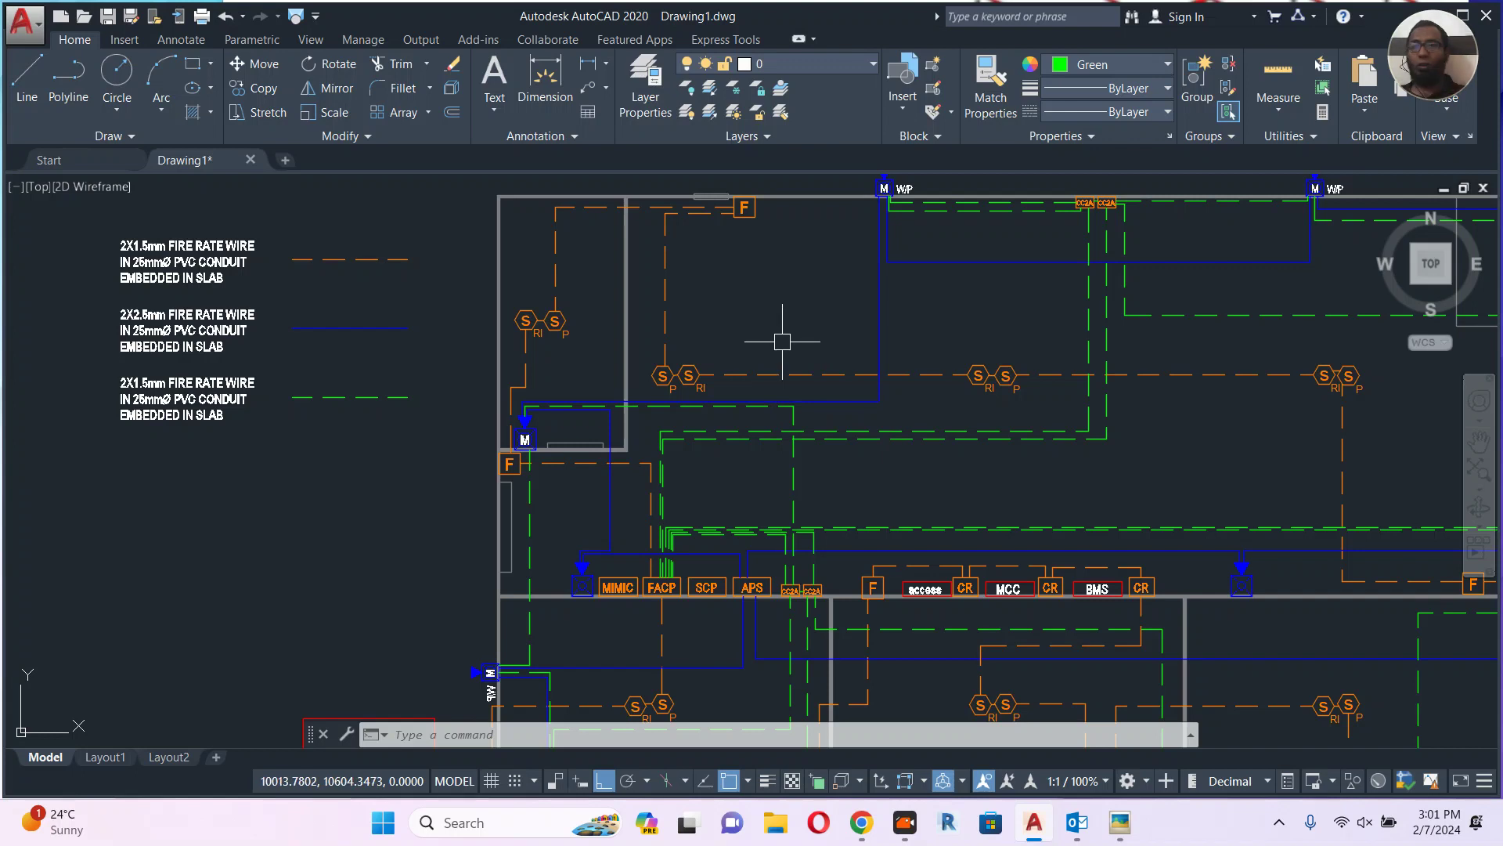
middle_click_drag(651, 291, 710, 363)
key("Escape")
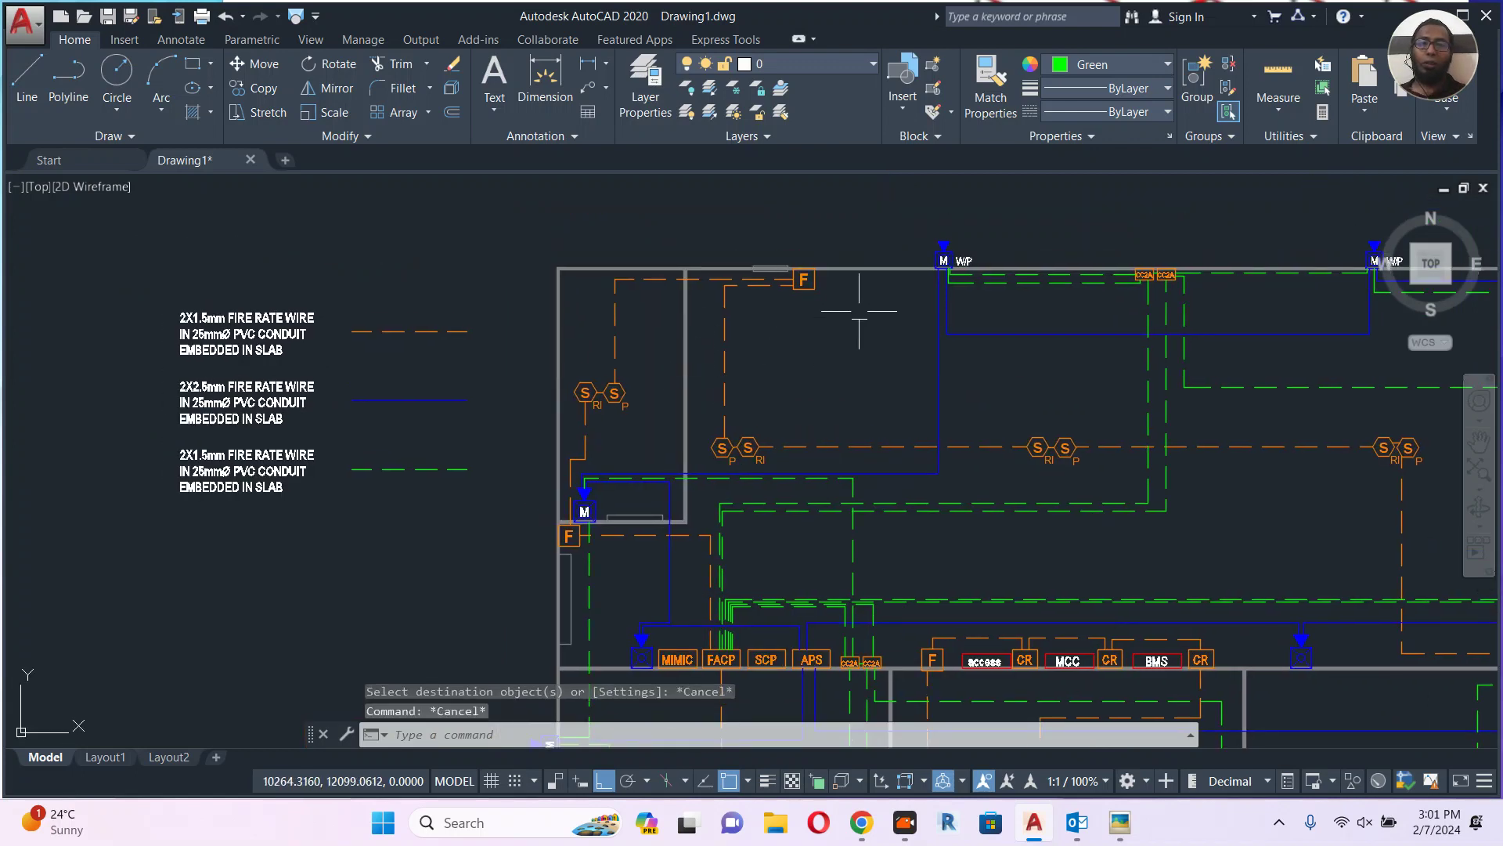
Copy the E.PUMP label from the pump room to beside the eastern weatherproof M device on the north wall, with Ortho off.
mouse_move(479, 429)
middle_mouse_down()
mouse_move(517, 292)
mouse_move(251, 374)
middle_mouse_up()
middle_click_drag(976, 335, 516, 497)
middle_click_drag(1206, 274, 1096, 345)
scroll(1096, 346, "up", 2)
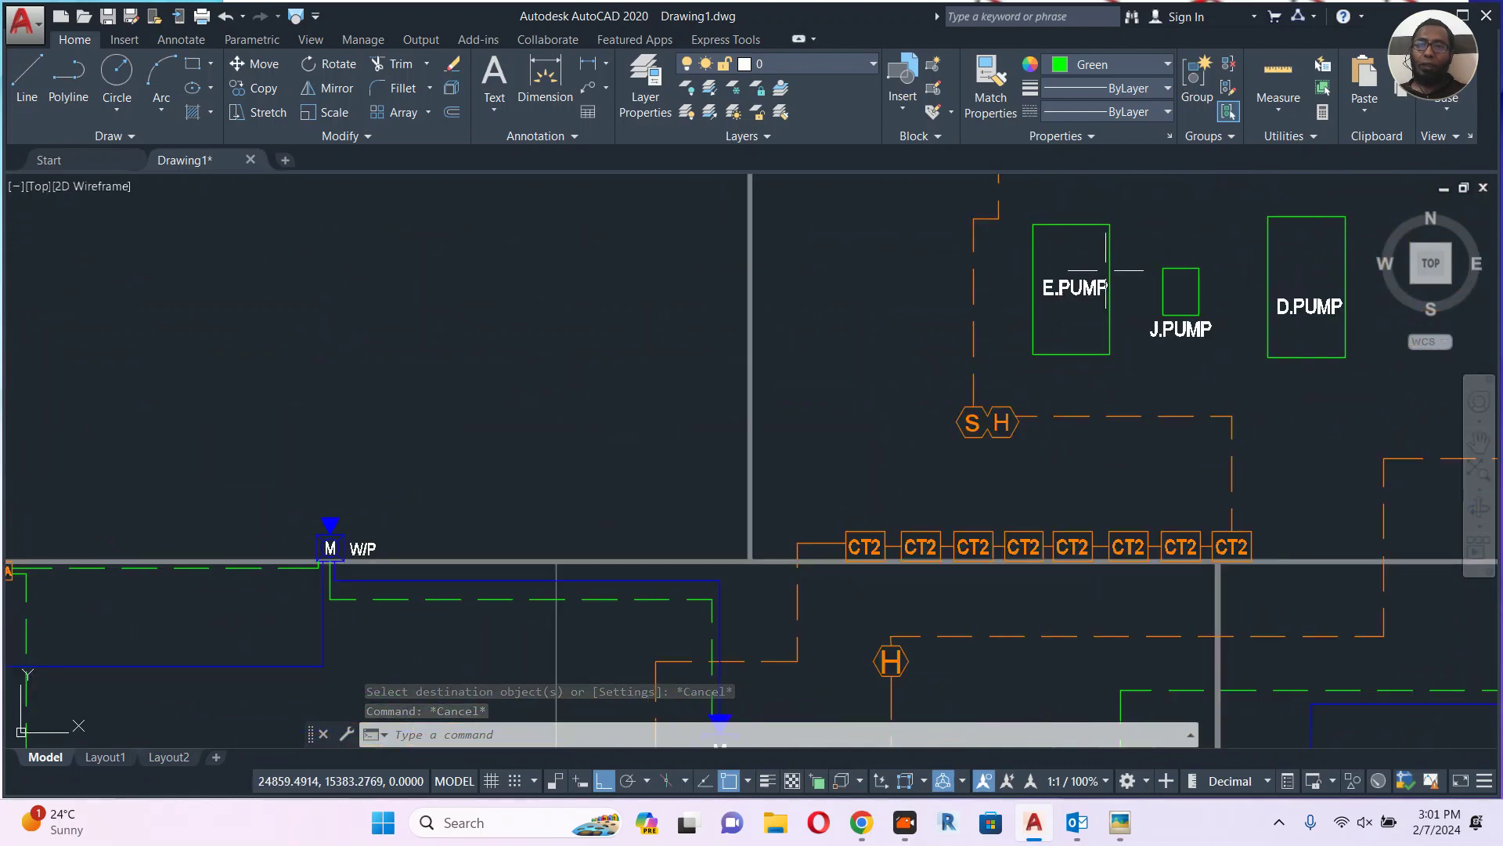
left_click(1076, 288)
type("co")
key("Return")
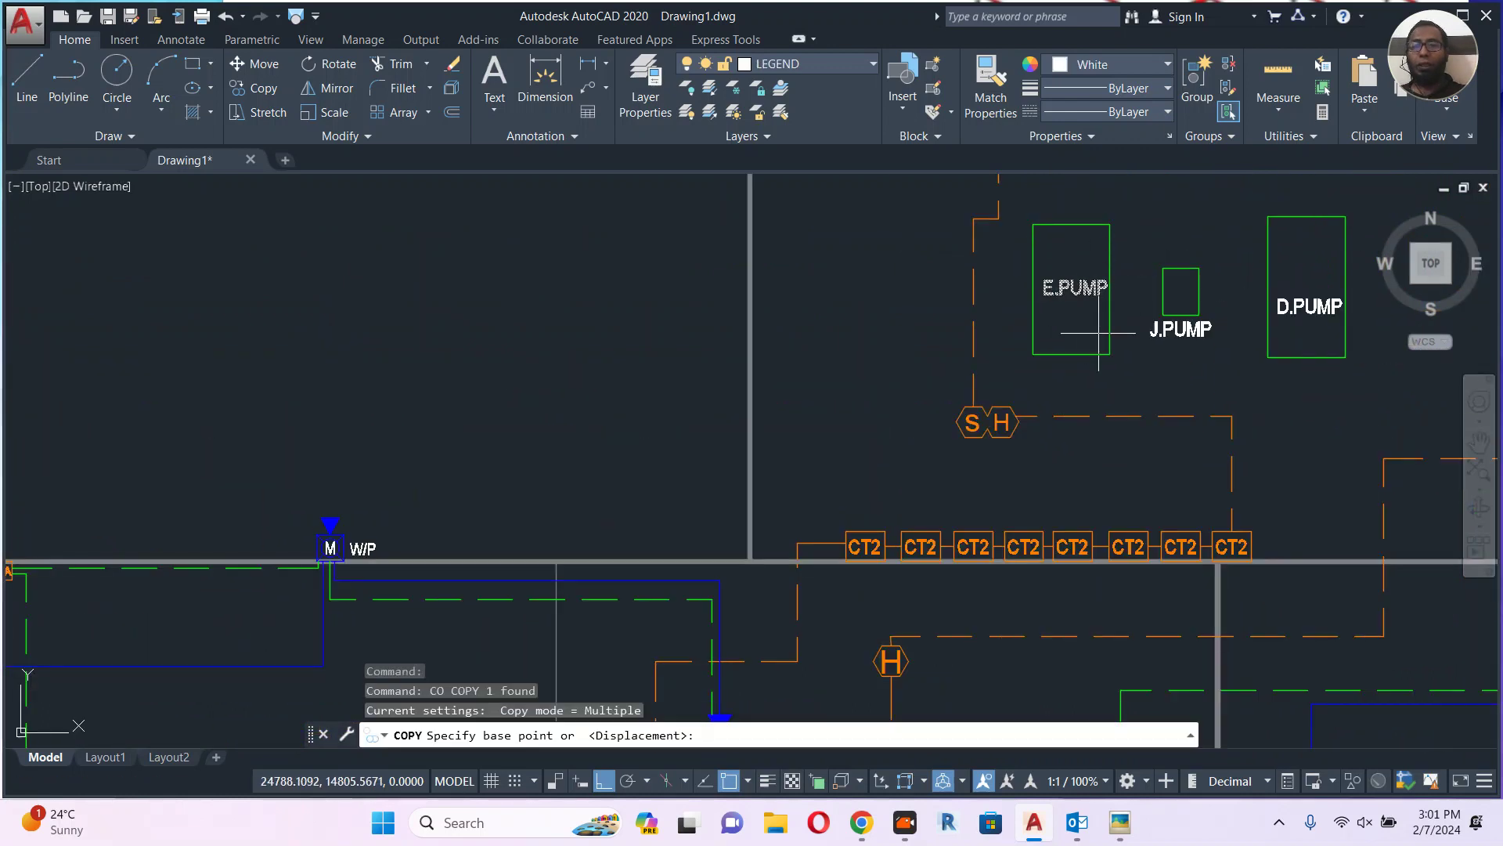
left_click(1091, 323)
left_click(603, 775)
middle_click_drag(494, 418, 868, 241)
scroll(784, 362, "up", 2)
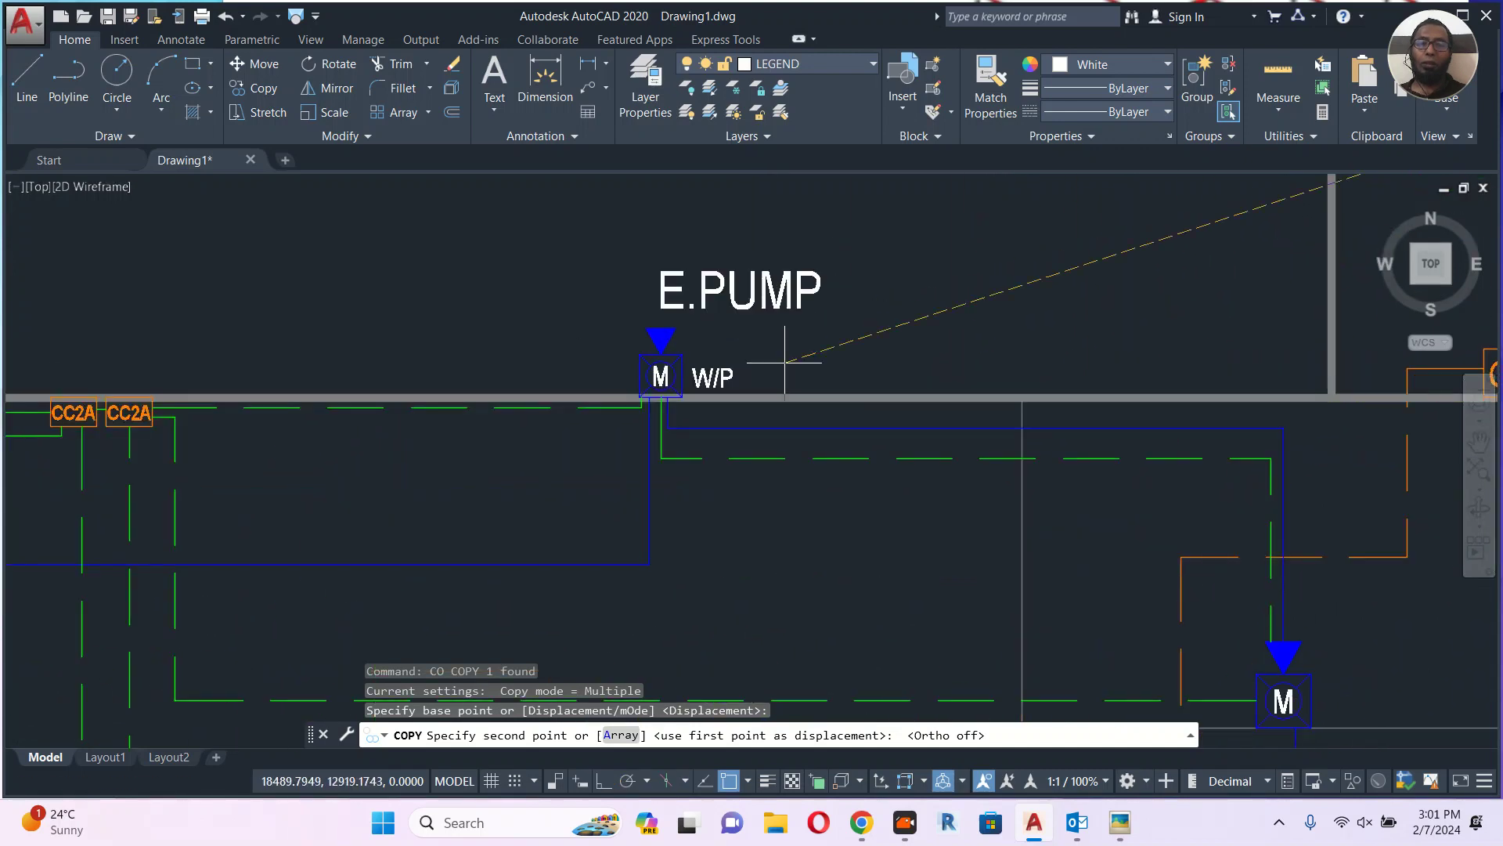
scroll(785, 362, "up", 1)
left_click(765, 413)
key("Escape")
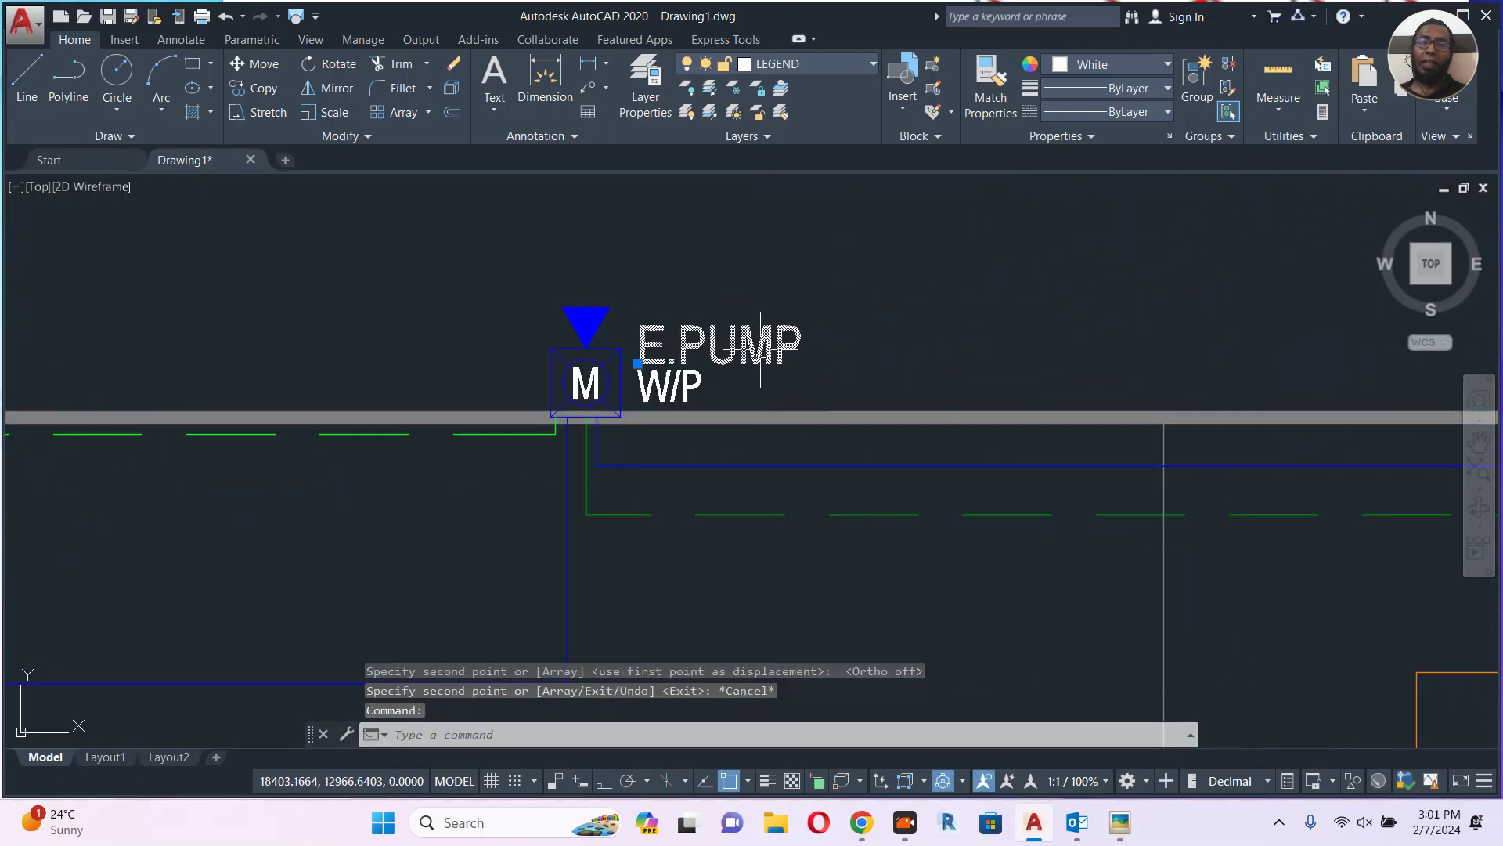
Change the copied label beside the north wall's weatherproof M device to CD 110.
key("Escape")
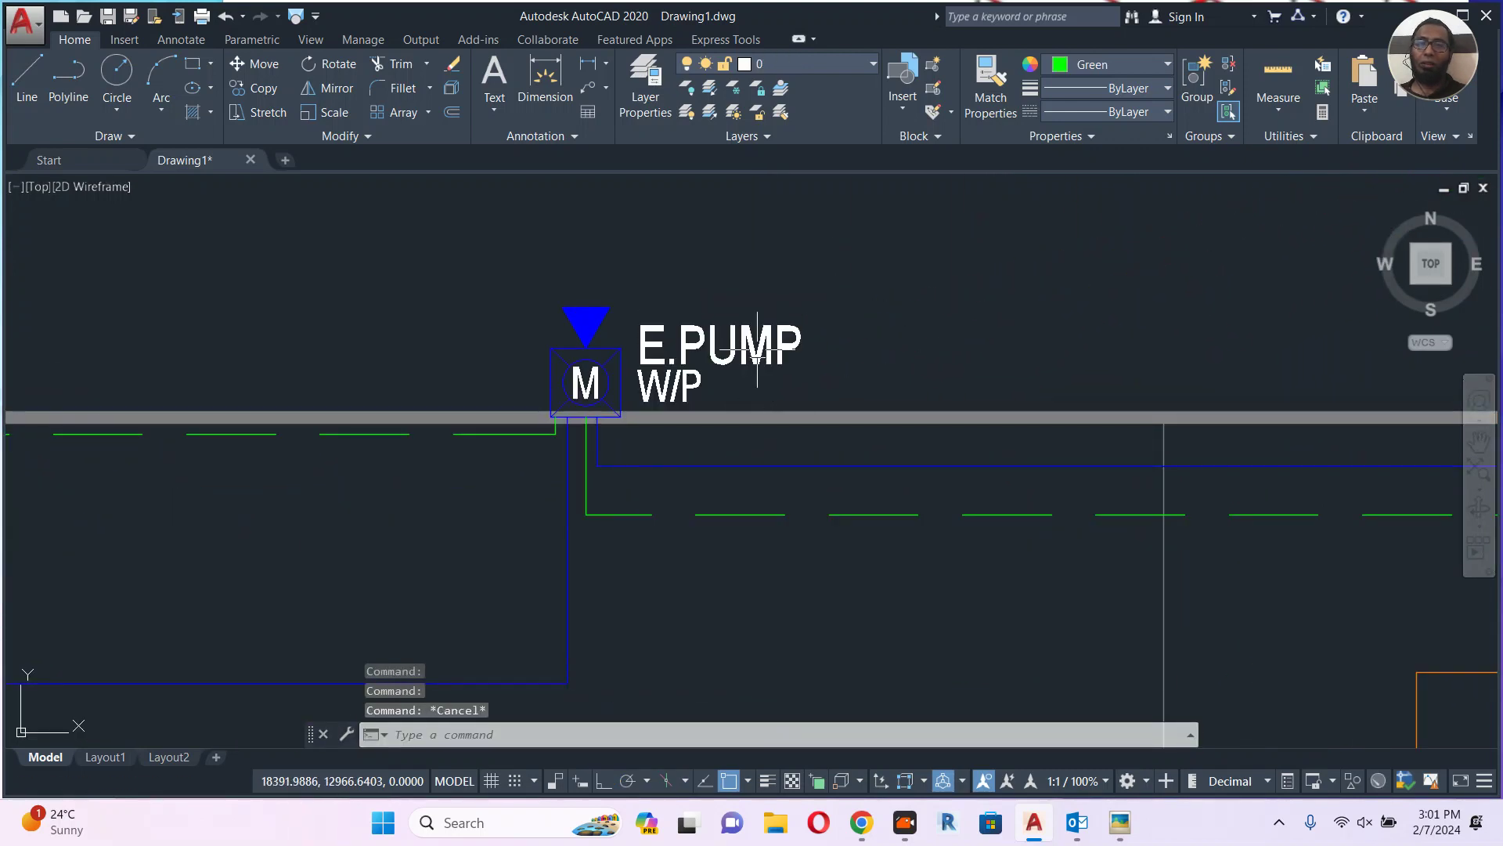
double_click(760, 357)
type("C")
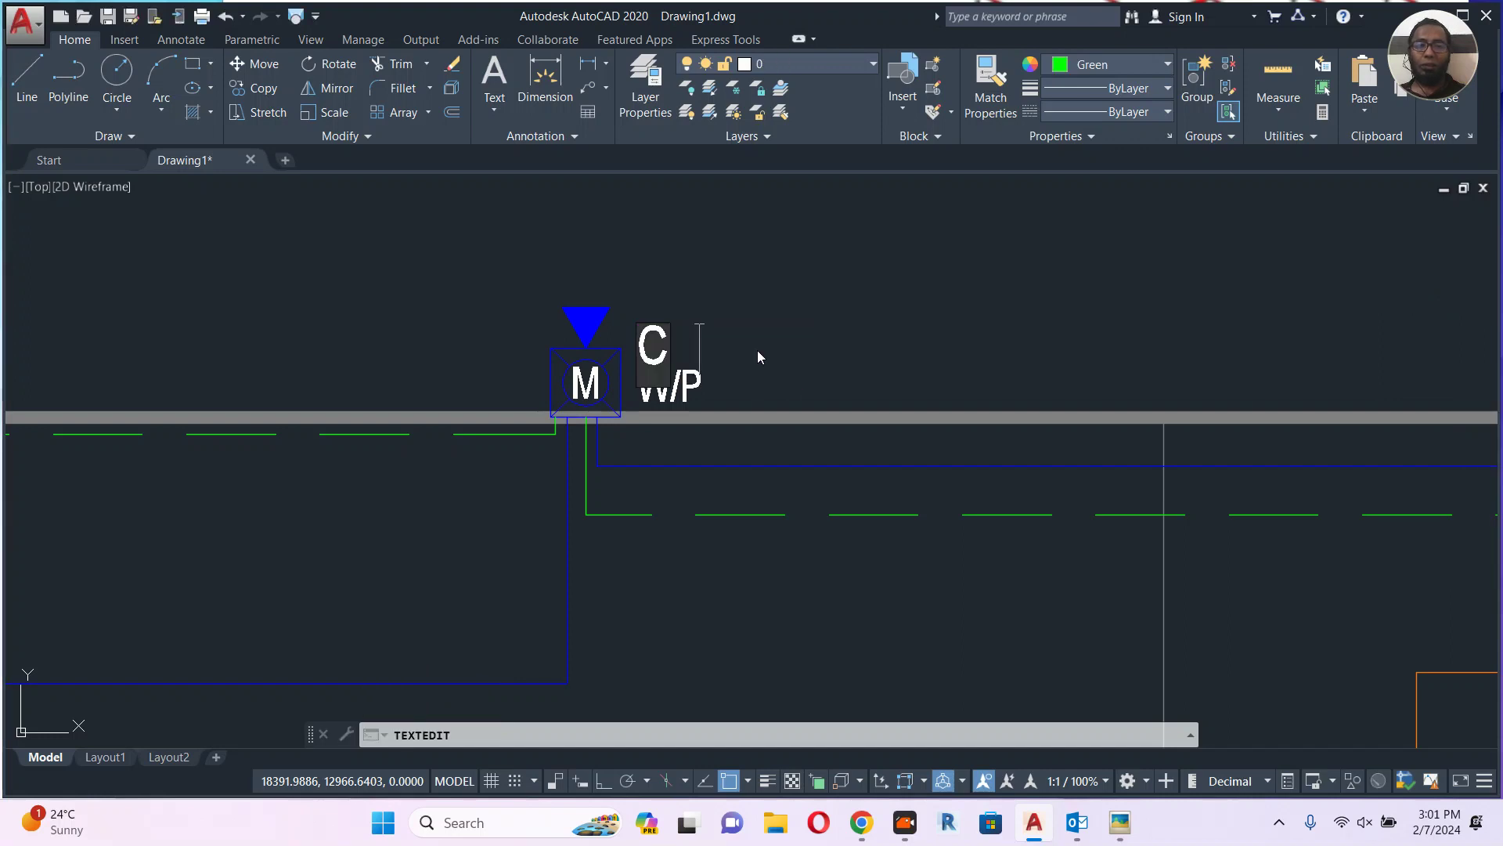
type("D 11")
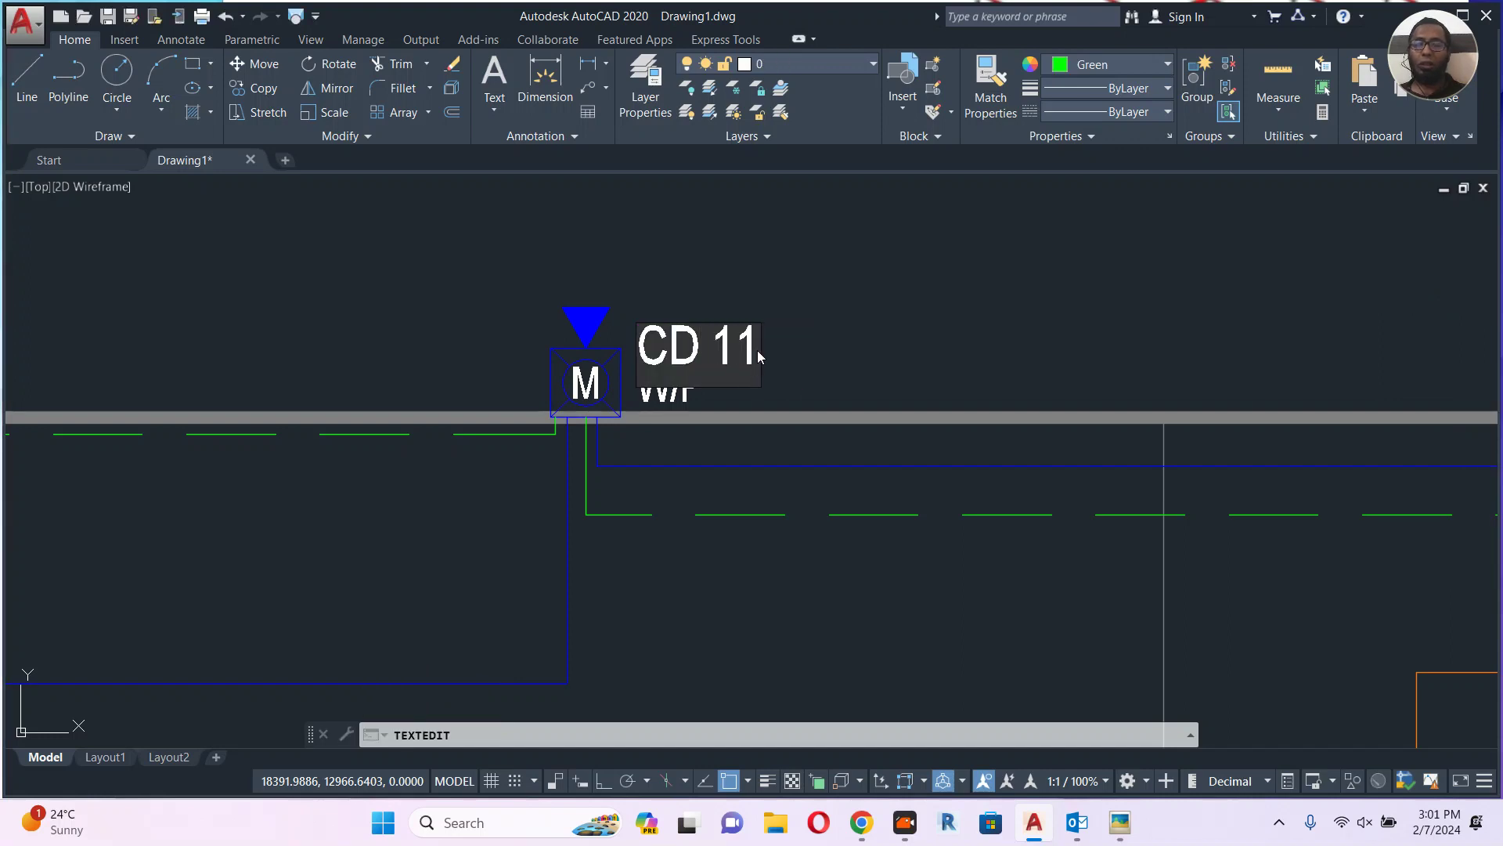
type("0")
left_click(868, 321)
key("Escape")
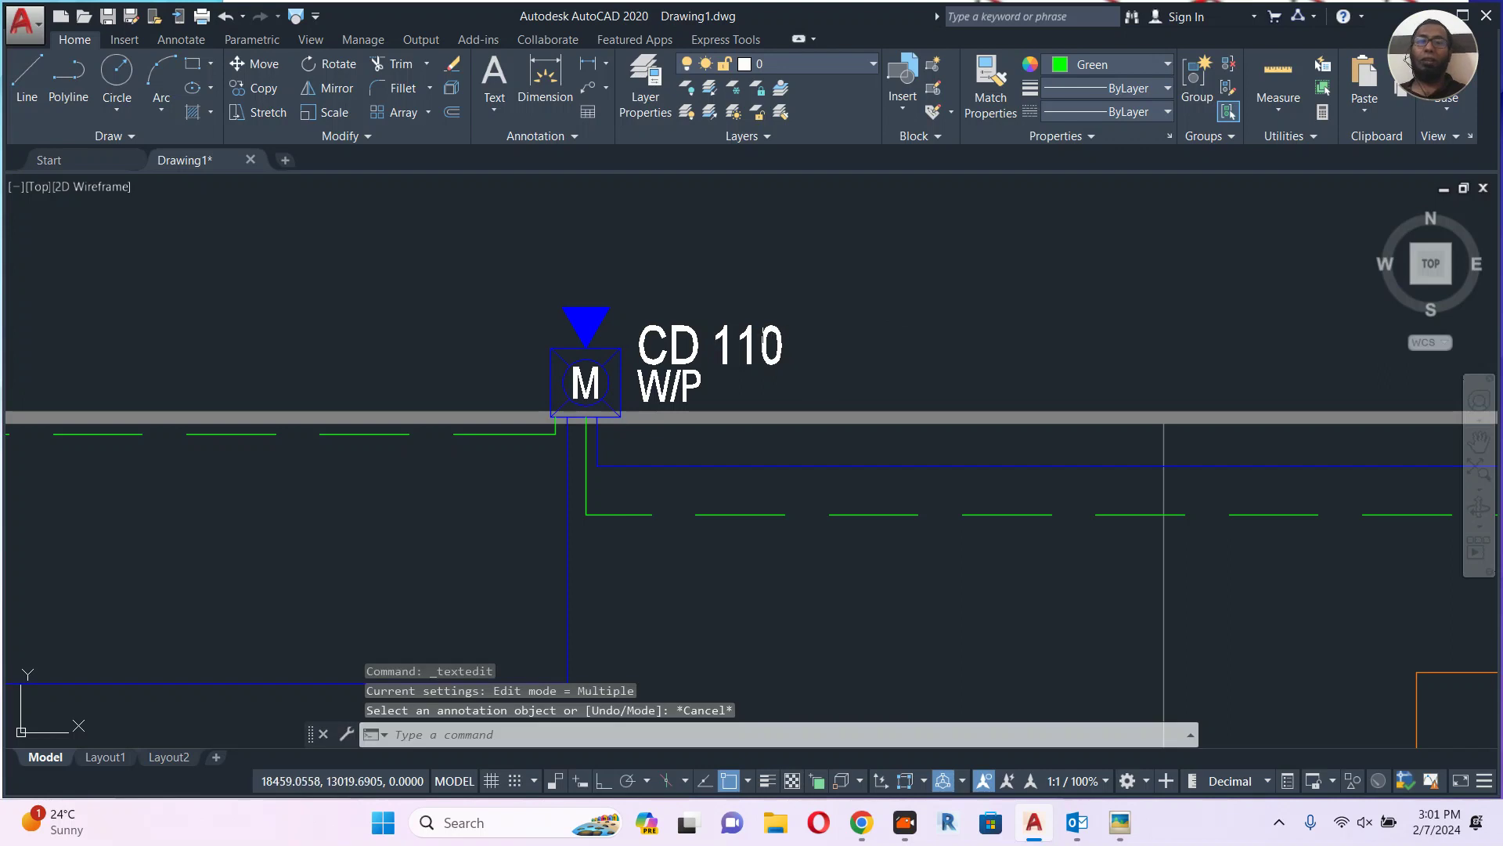
Move the CD 110 label slightly upward to clear the W/P text below it.
left_click(770, 335)
type("m")
key("space")
left_click(961, 342)
left_click(954, 330)
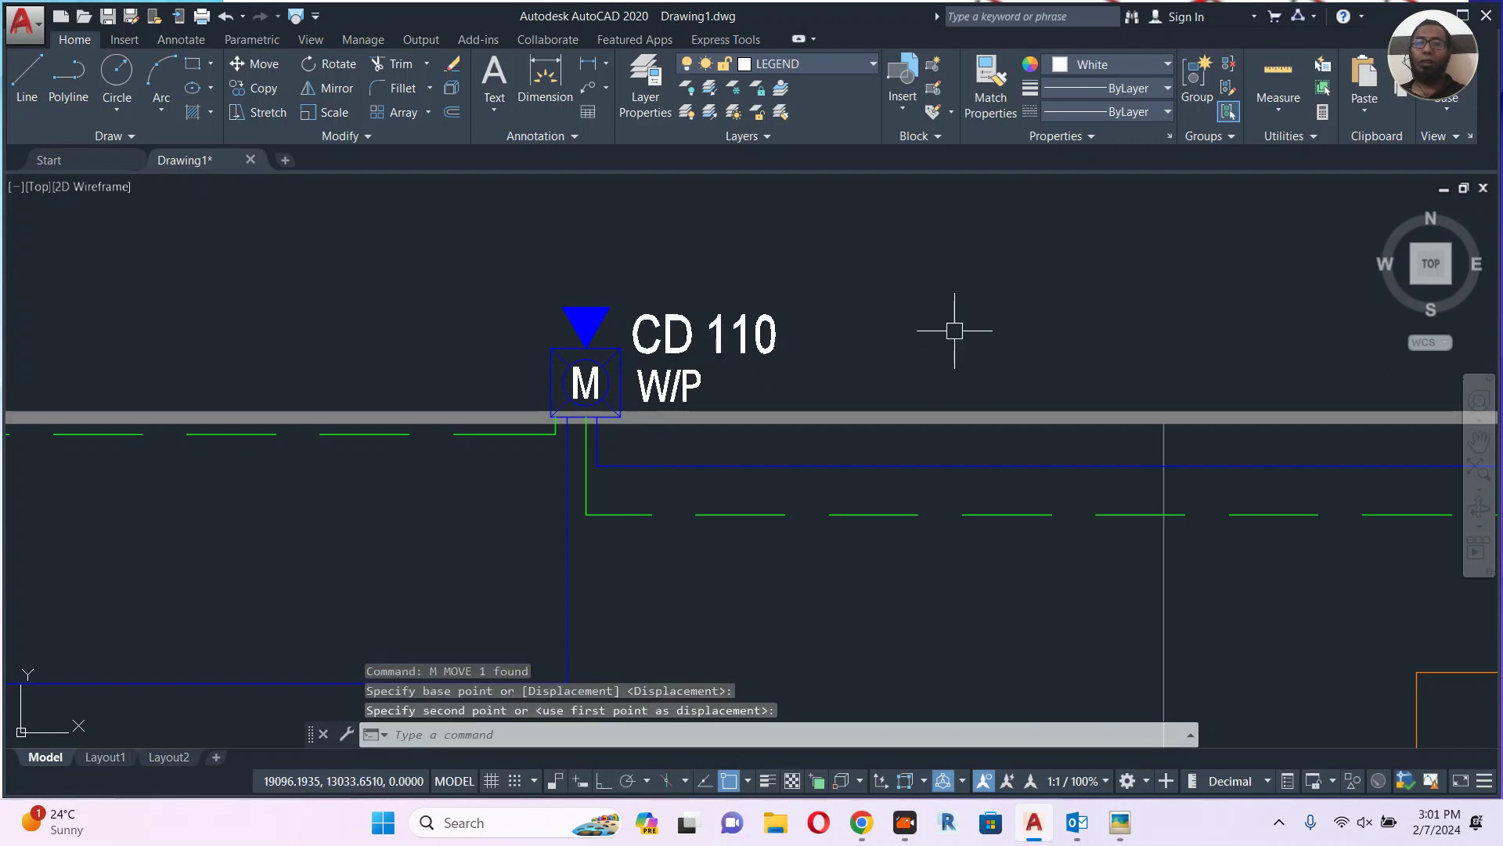
key("Escape")
Copy the CD 110 label with a base point and paste it beside the western weatherproof M device on the north wall.
left_click(708, 348)
middle_click_drag(707, 349, 779, 282)
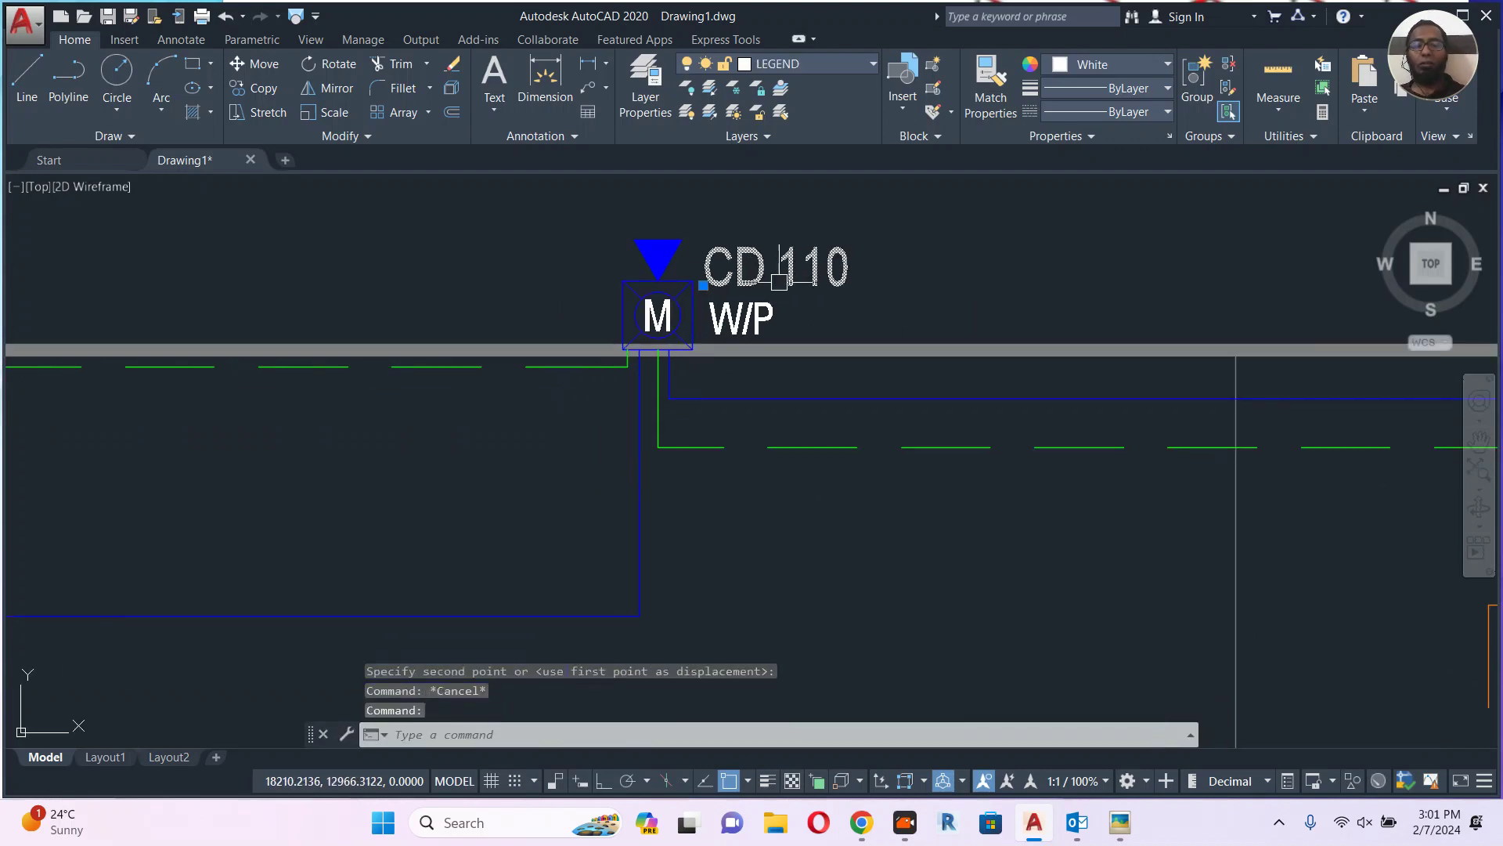
key("ctrl+shift+c")
left_click(908, 290)
scroll(895, 296, "down", 6)
scroll(447, 298, "up", 4)
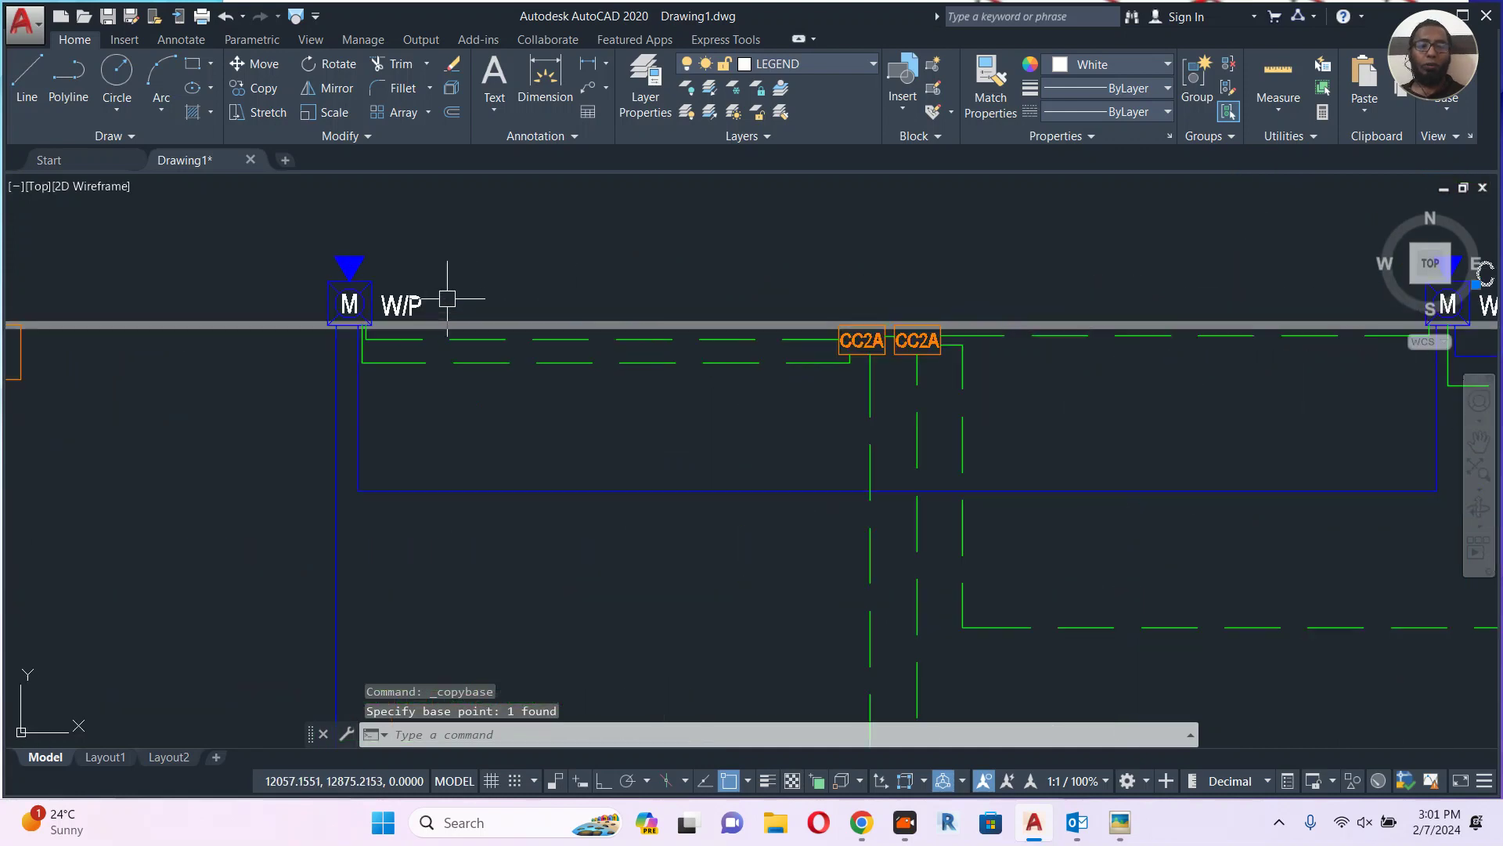
key("ctrl+v")
scroll(434, 287, "up", 4)
left_click(424, 288)
Paste another CD 110 label beside the weatherproof M device on the west wall.
scroll(477, 283, "down", 4)
middle_click_drag(532, 288, 842, 188)
scroll(822, 278, "down", 4)
middle_click_drag(607, 384, 611, 339)
scroll(437, 438, "up", 10)
key("ctrl+v")
left_click(429, 288)
scroll(612, 429, "down", 2)
middle_click_drag(611, 430, 466, 219)
Paste a CD 110 label beside the blue notification device just east of the BMS panel on the corridor wall.
scroll(560, 262, "down", 6)
scroll(584, 356, "down", 3)
middle_click_drag(1397, 426, 1081, 509)
key("XF86AudioMute")
scroll(681, 303, "up", 6)
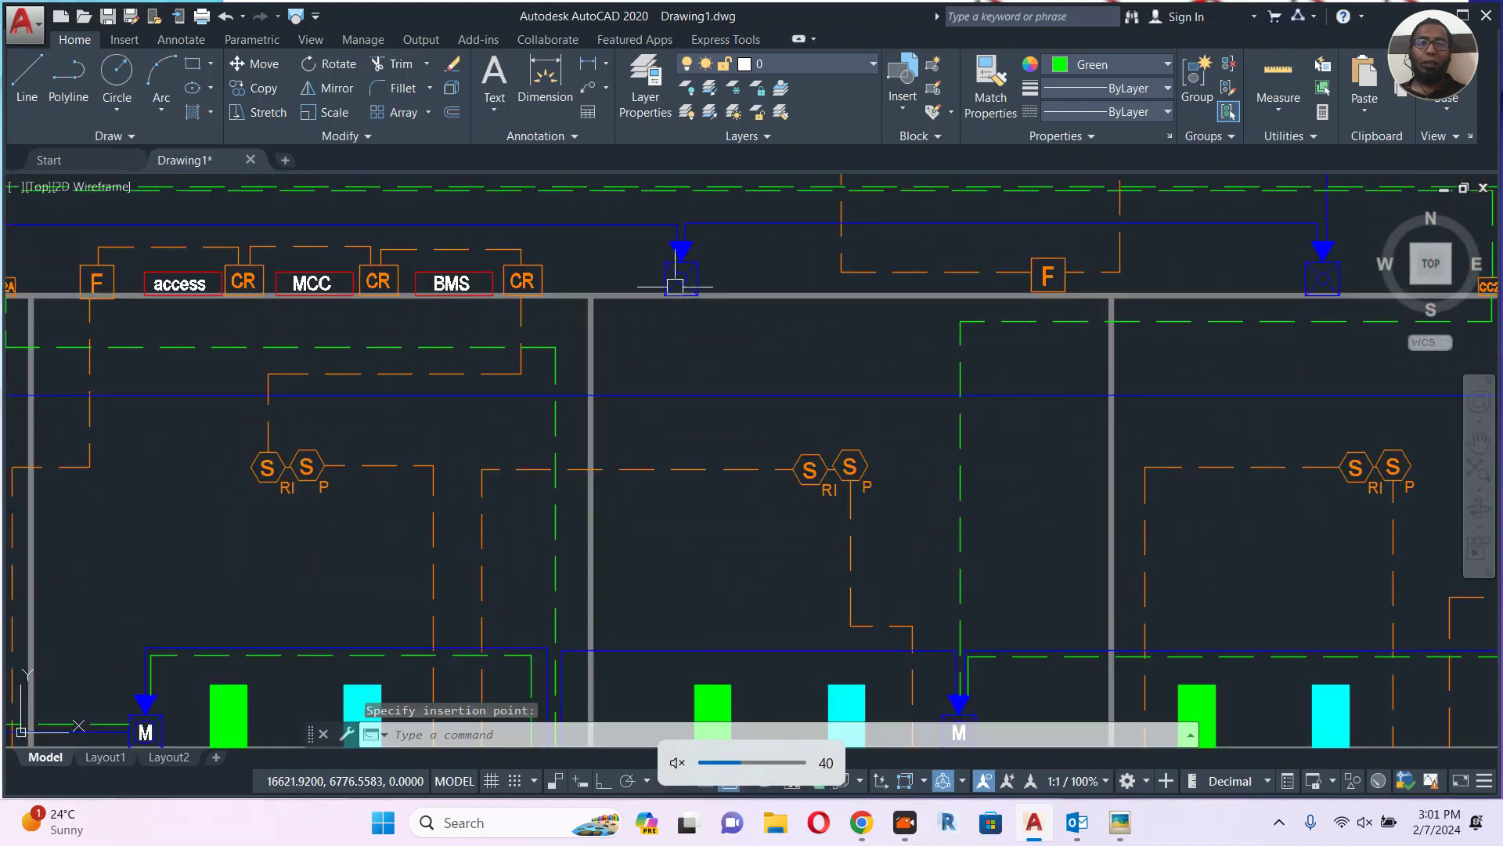
scroll(782, 270, "up", 2)
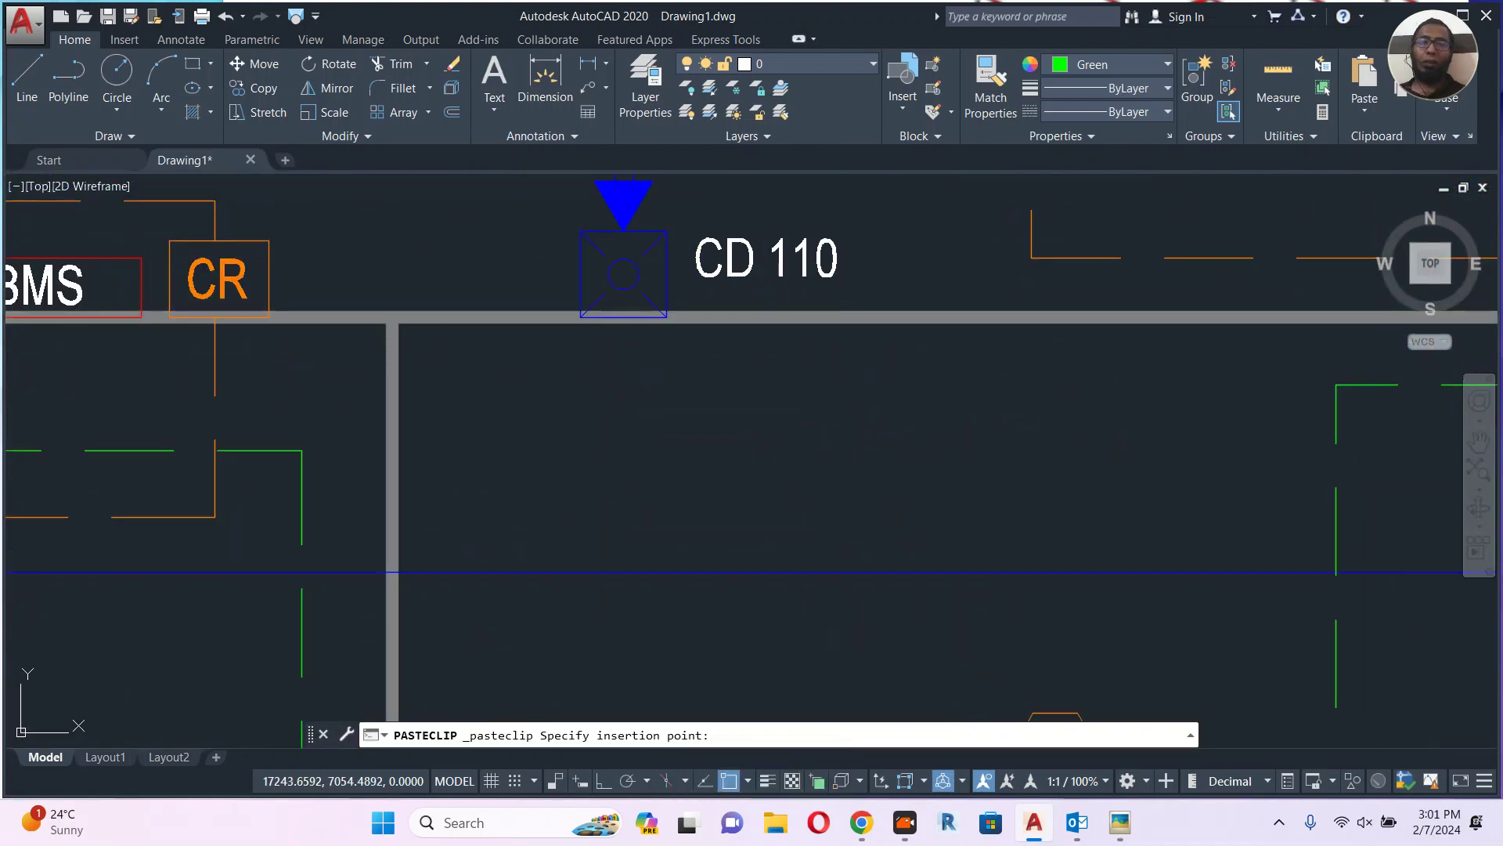
key("Escape")
left_click(783, 271)
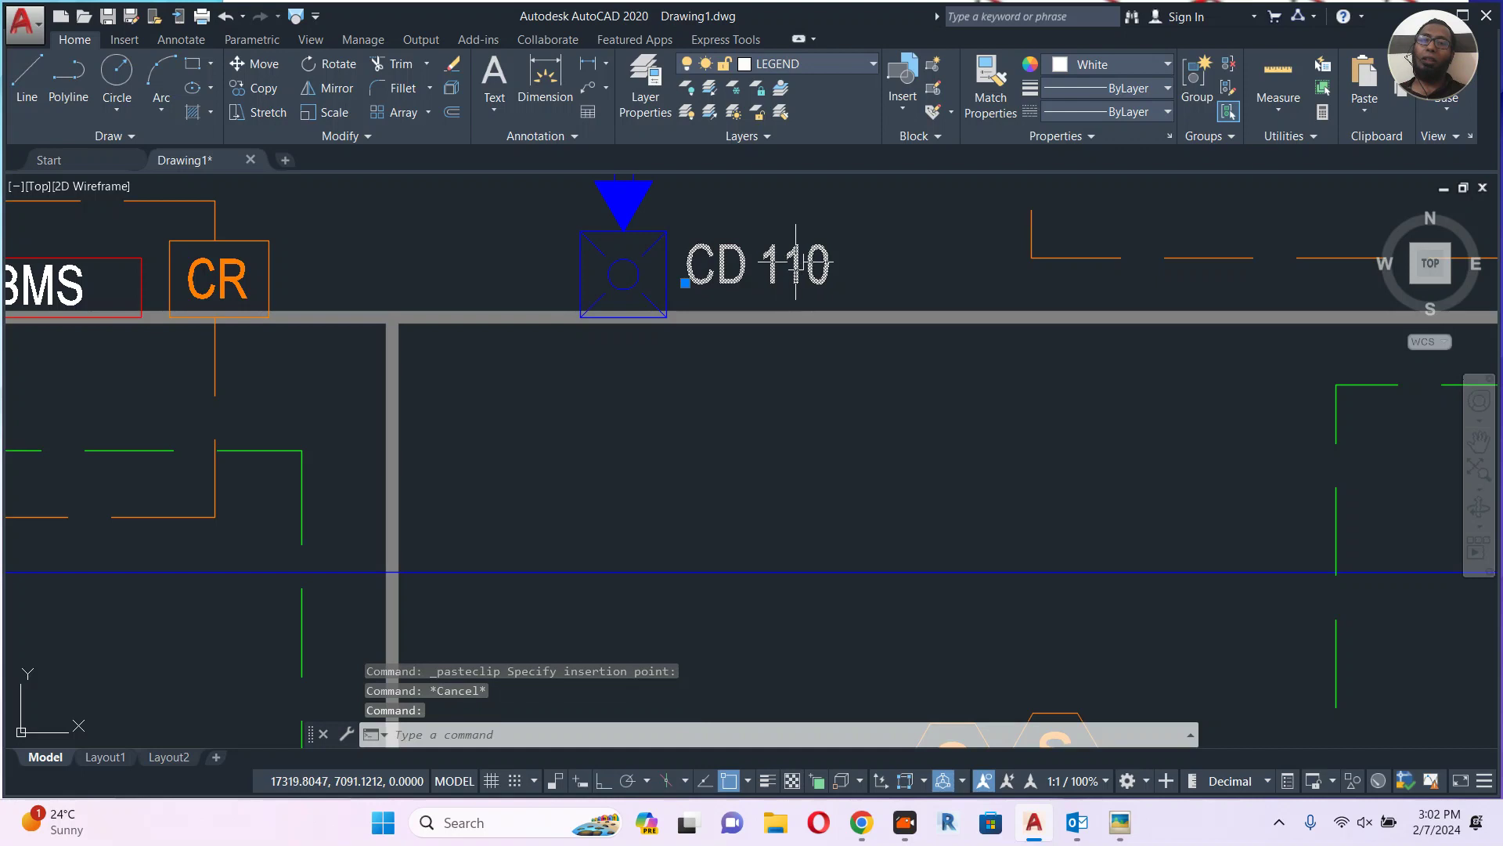
Change the label of the blue device east of the BMS panel to CD 50.
double_click(778, 264)
left_click_drag(766, 269, 885, 288)
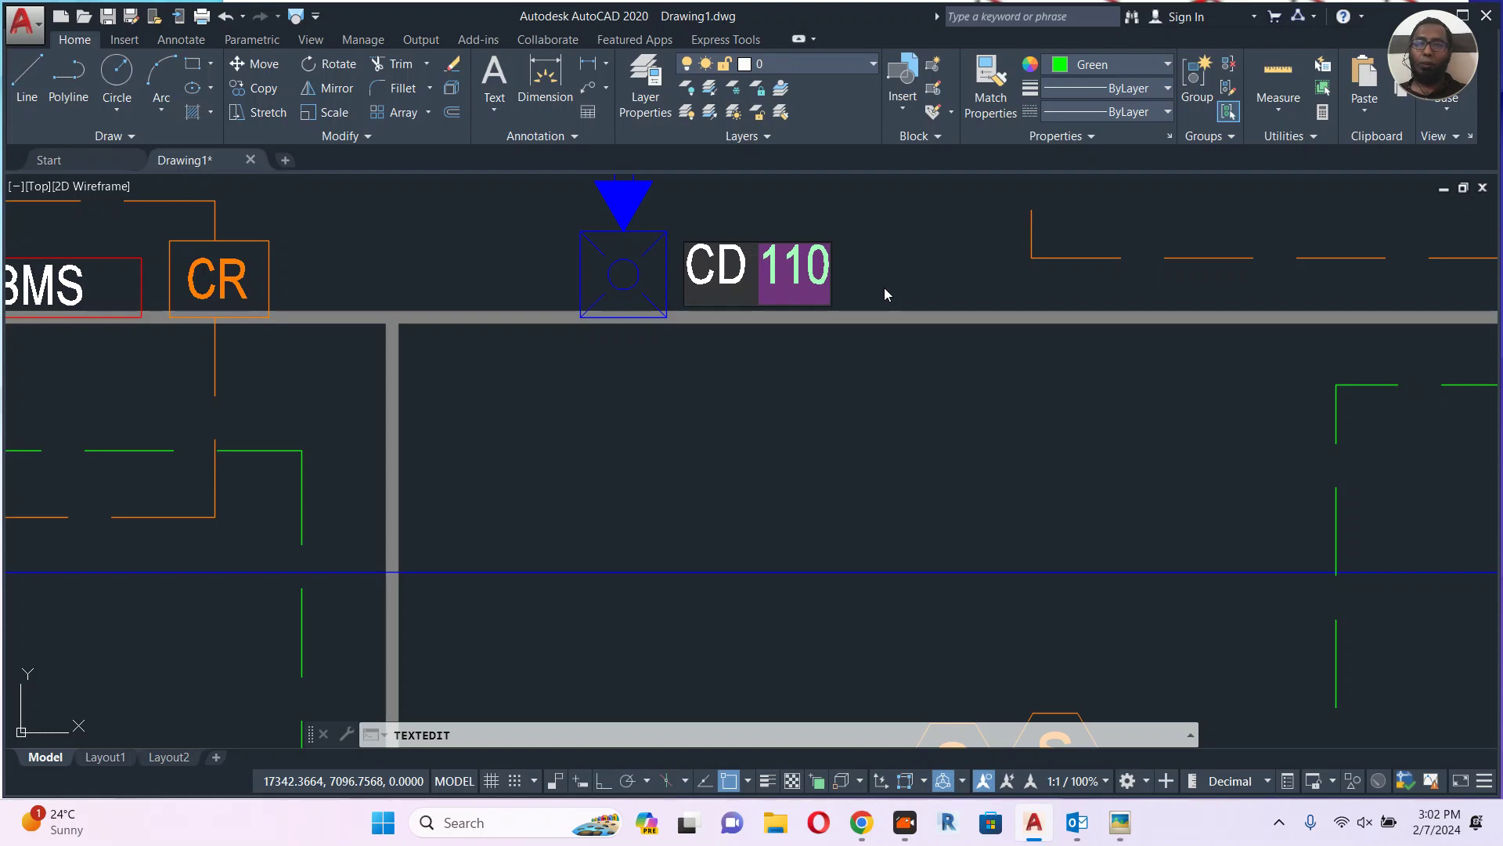
type("50")
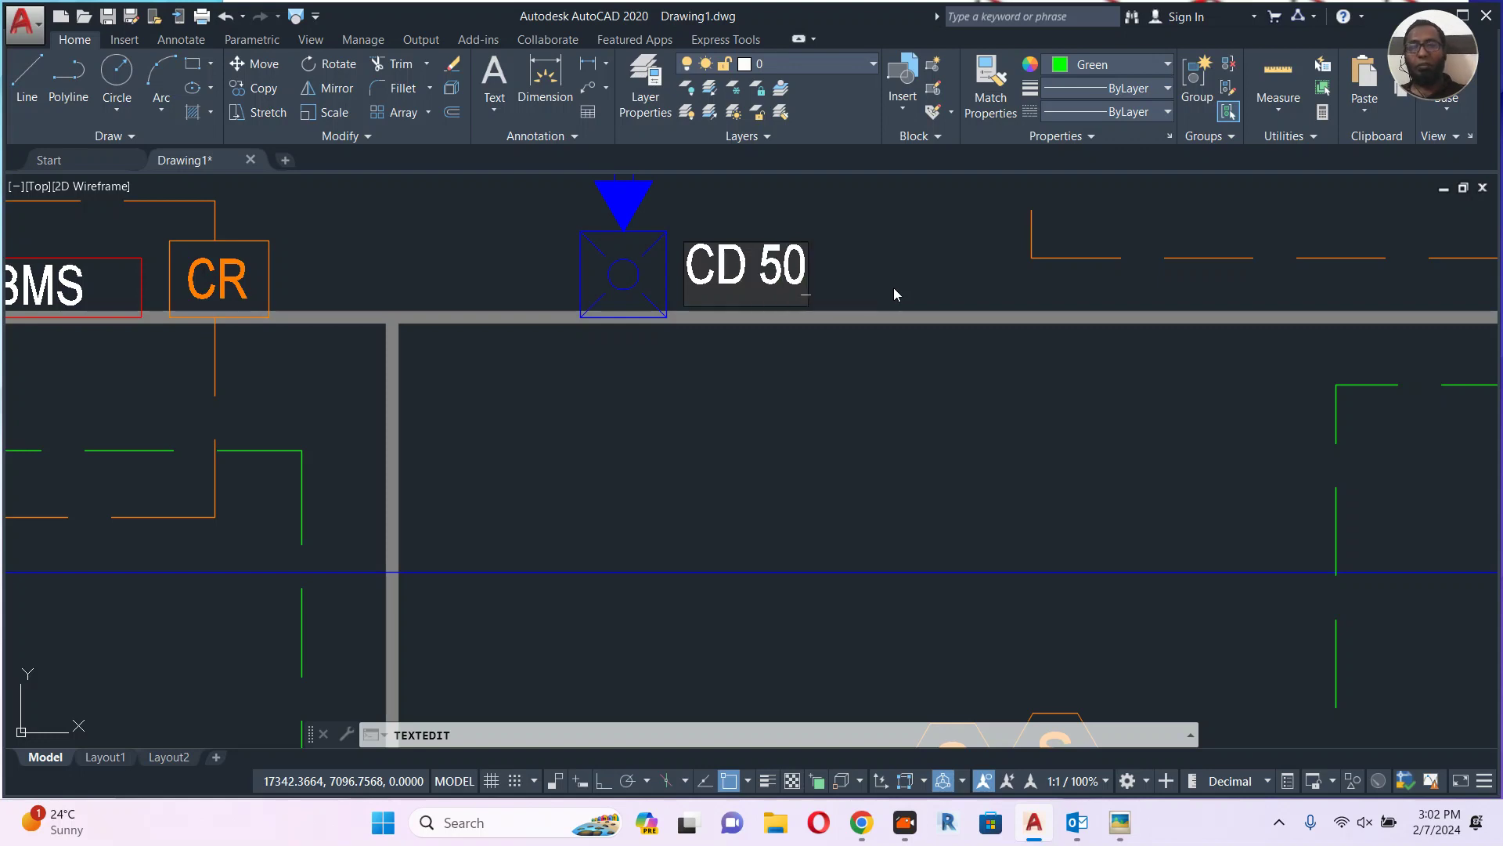
left_click(884, 288)
scroll(851, 279, "down", 2)
scroll(752, 278, "down", 2)
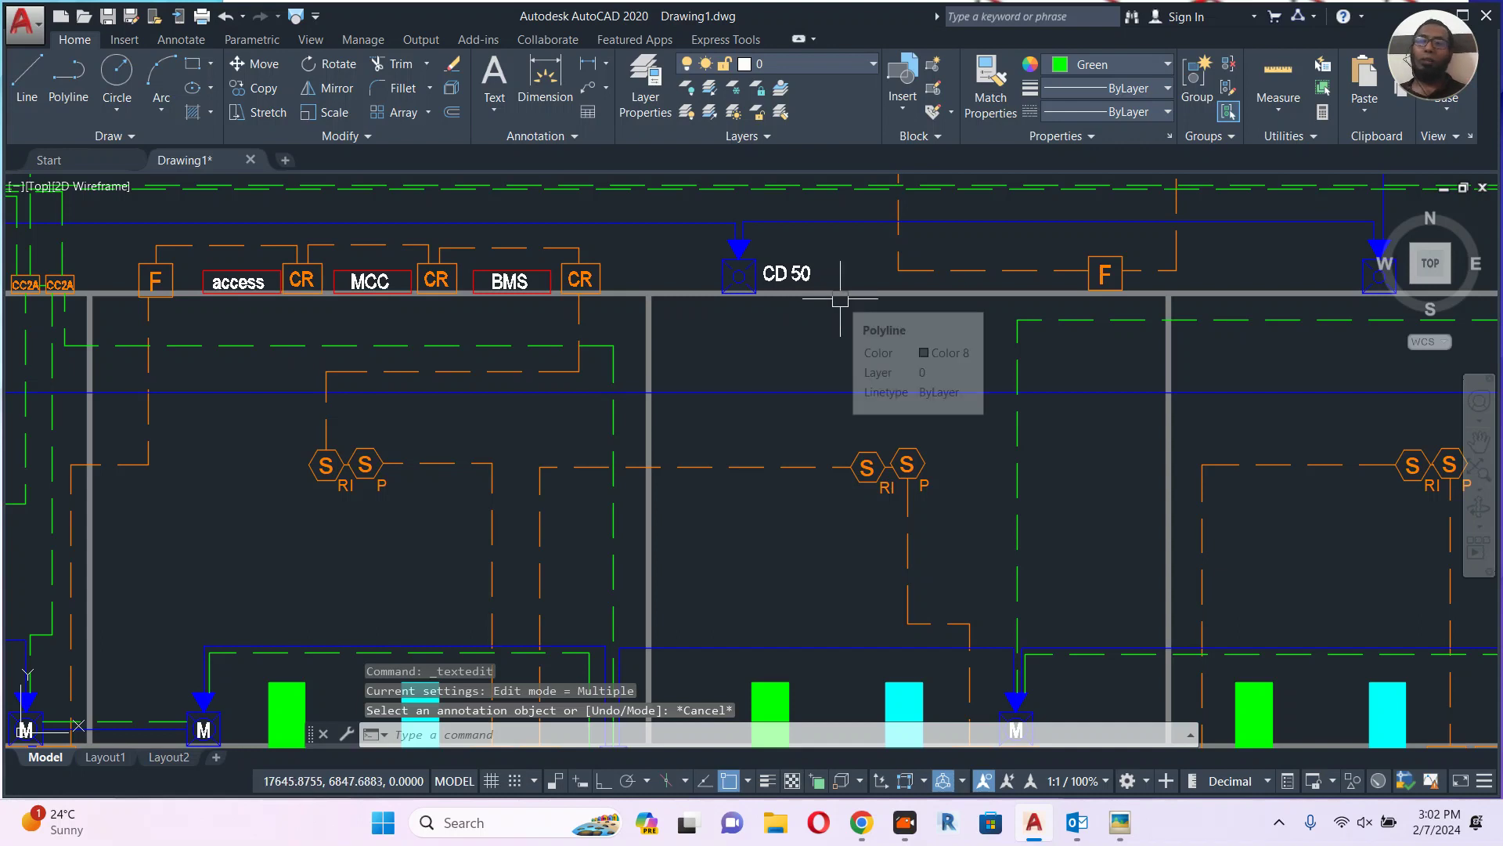
scroll(840, 313, "down", 1)
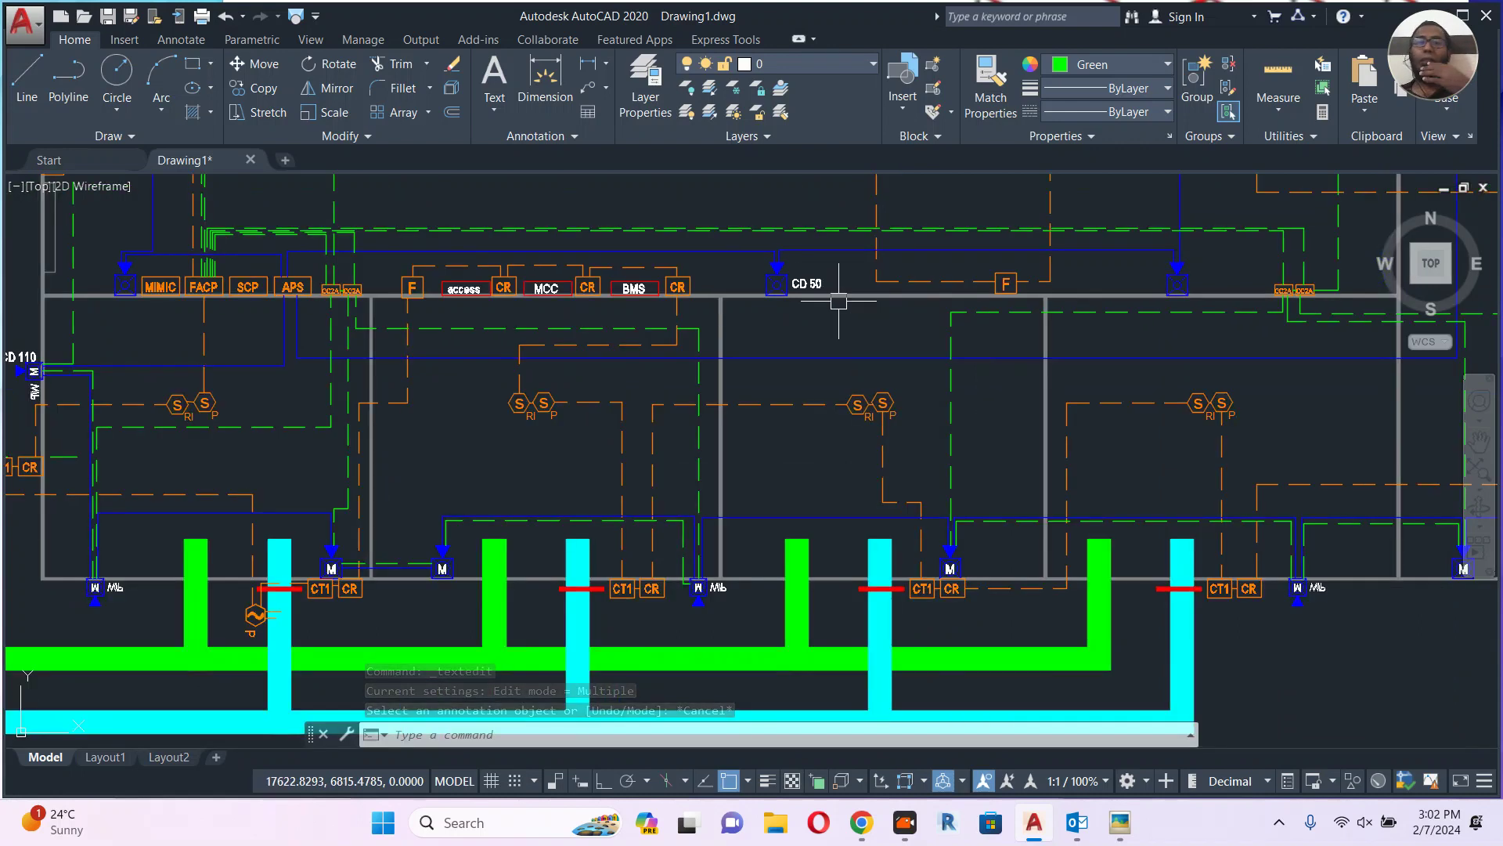
middle_click_drag(840, 286, 761, 394)
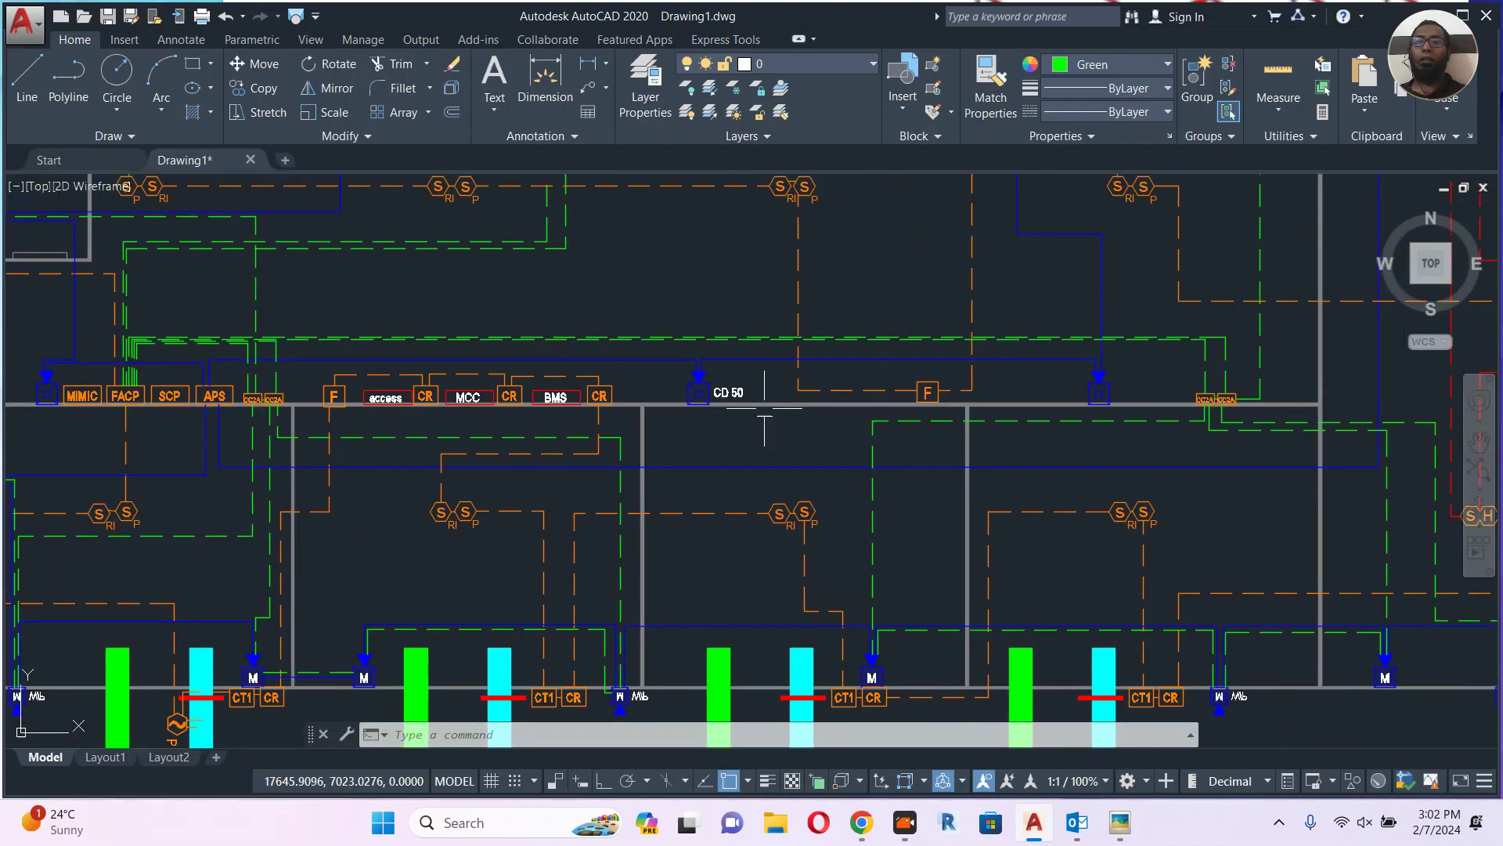
left_click(1019, 359)
key("Escape")
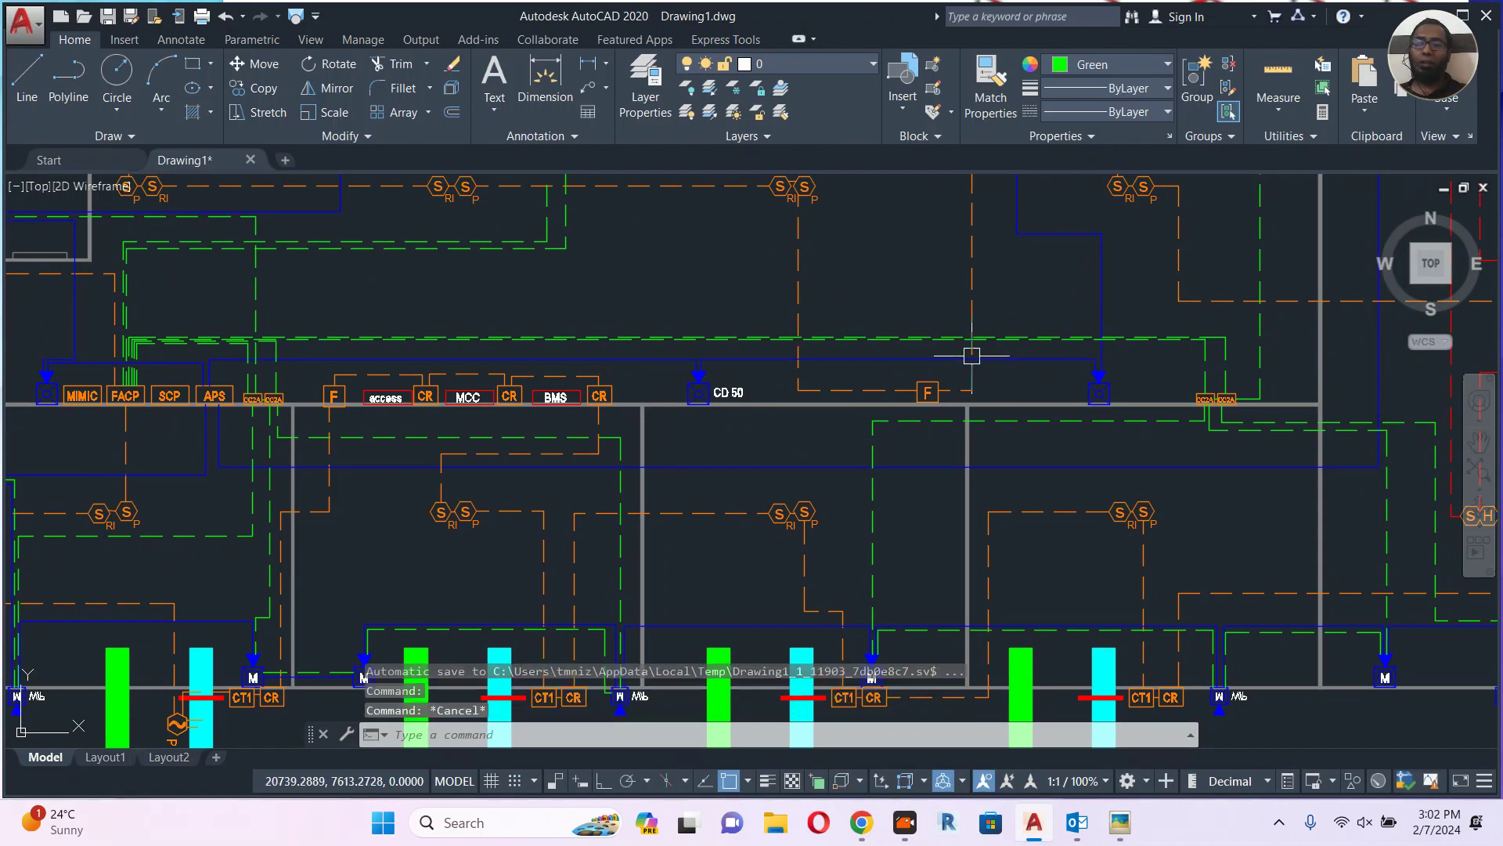
scroll(985, 327, "down", 4)
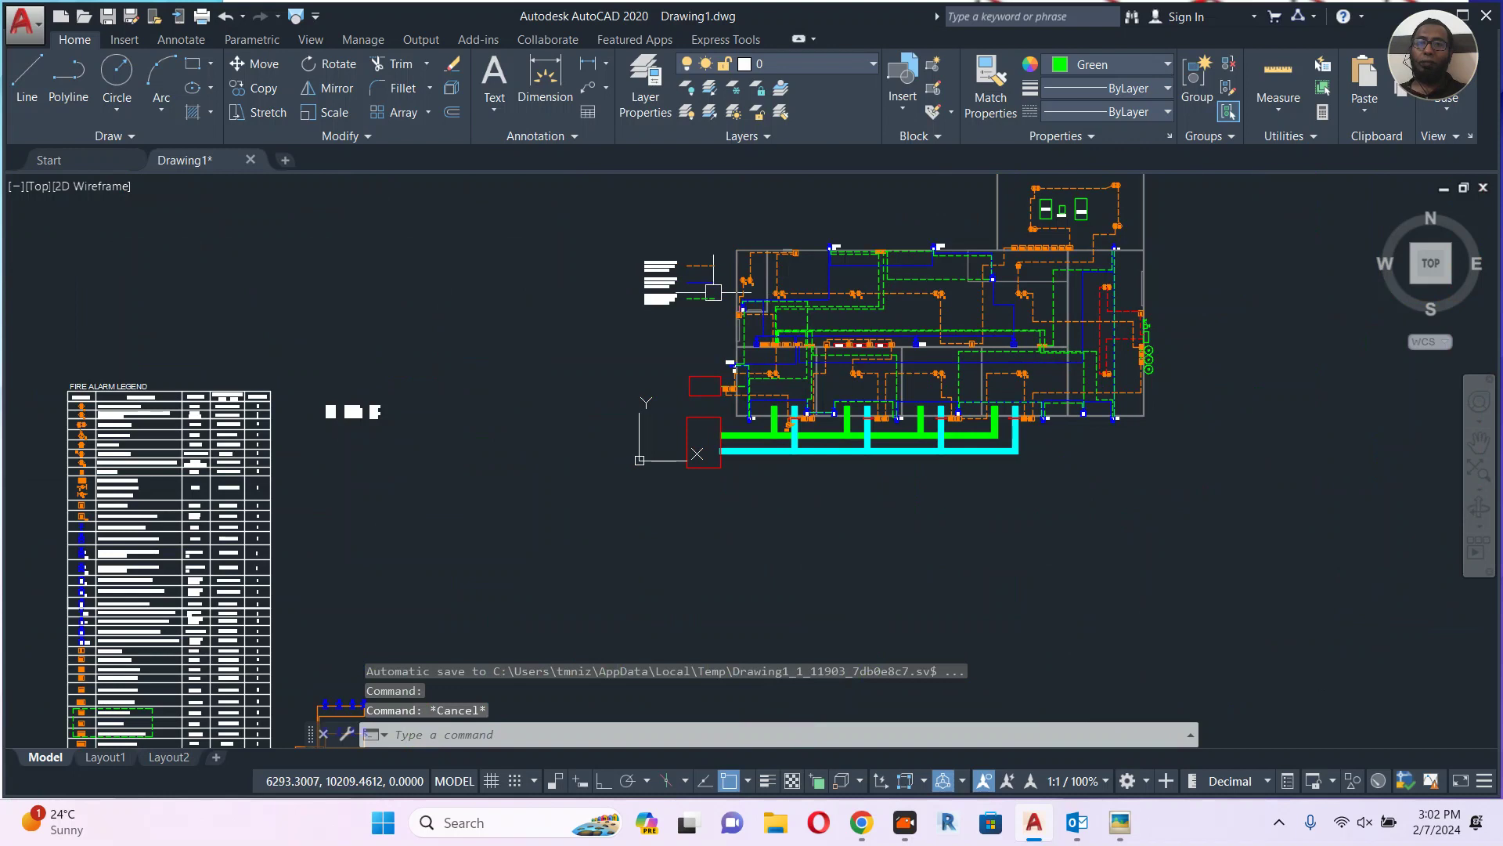
Locate the circuit key diagrams west of the fire alarm legend and examine the detection loop circuit key.
key("Escape")
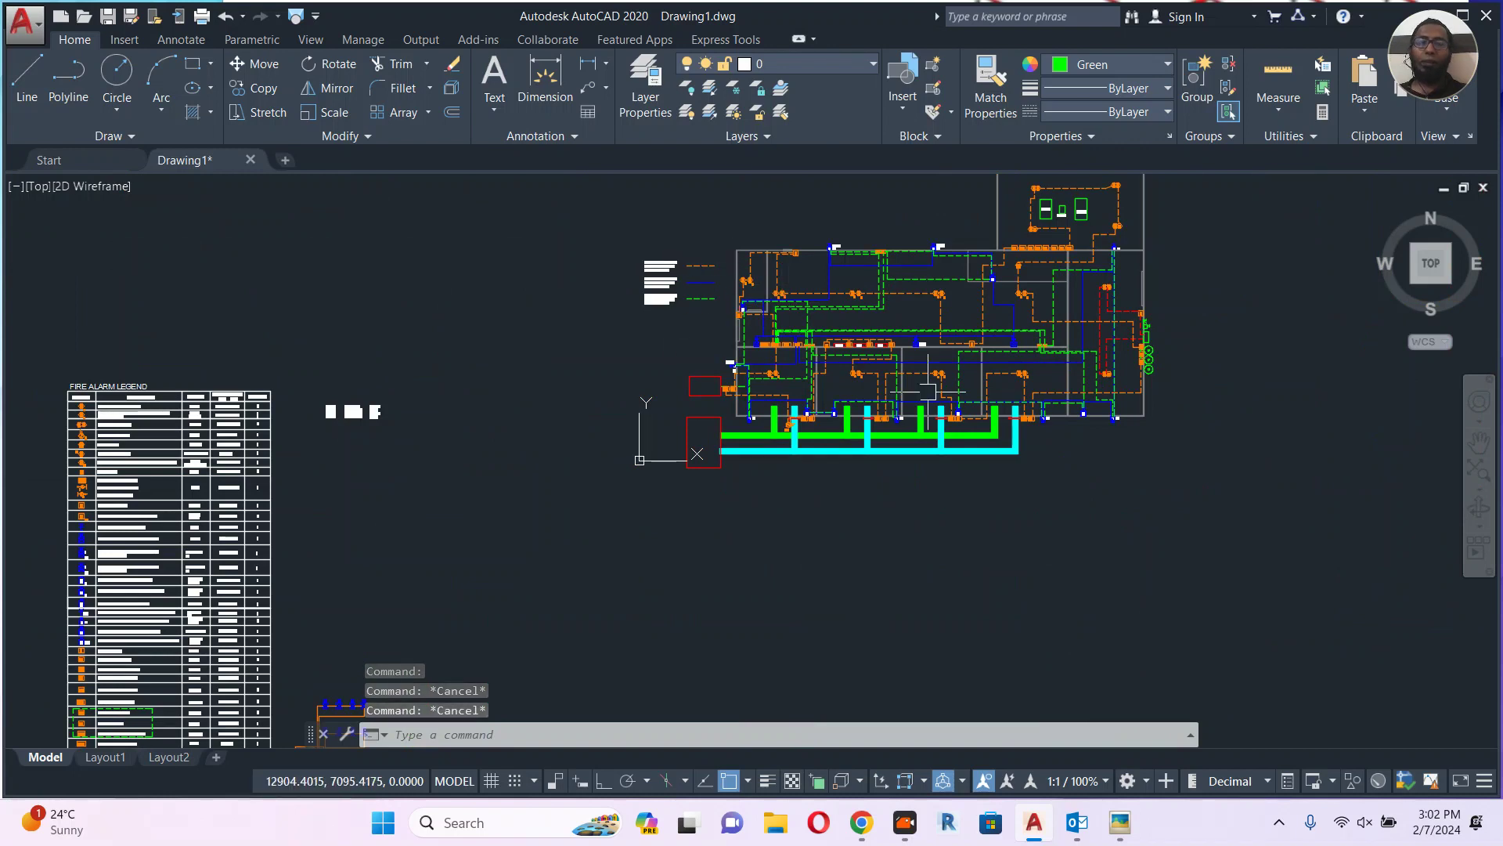
scroll(1064, 382, "up", 3)
scroll(588, 423, "up", 3)
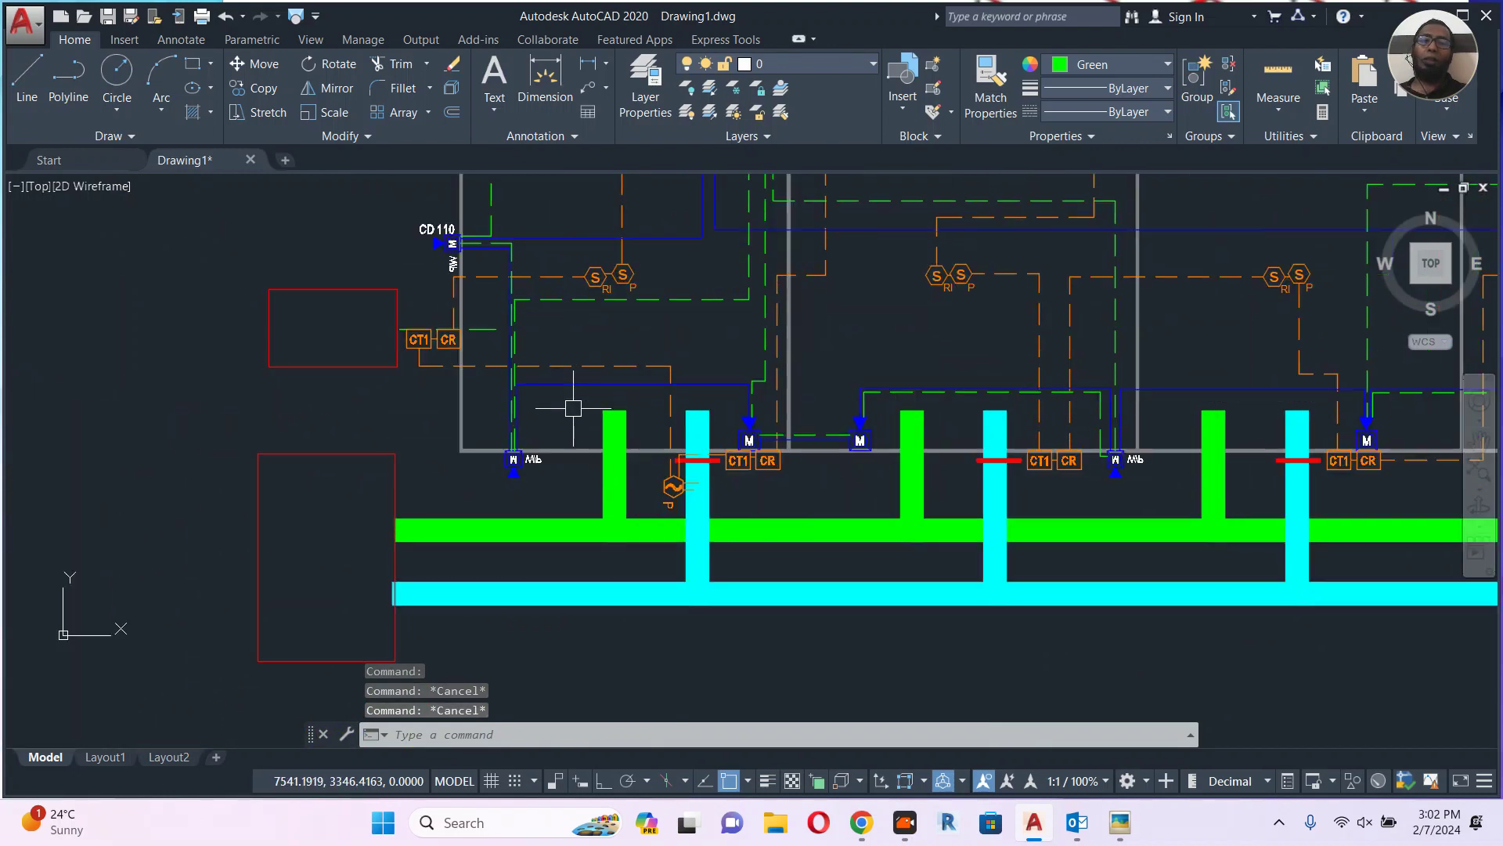
scroll(866, 345, "down", 5)
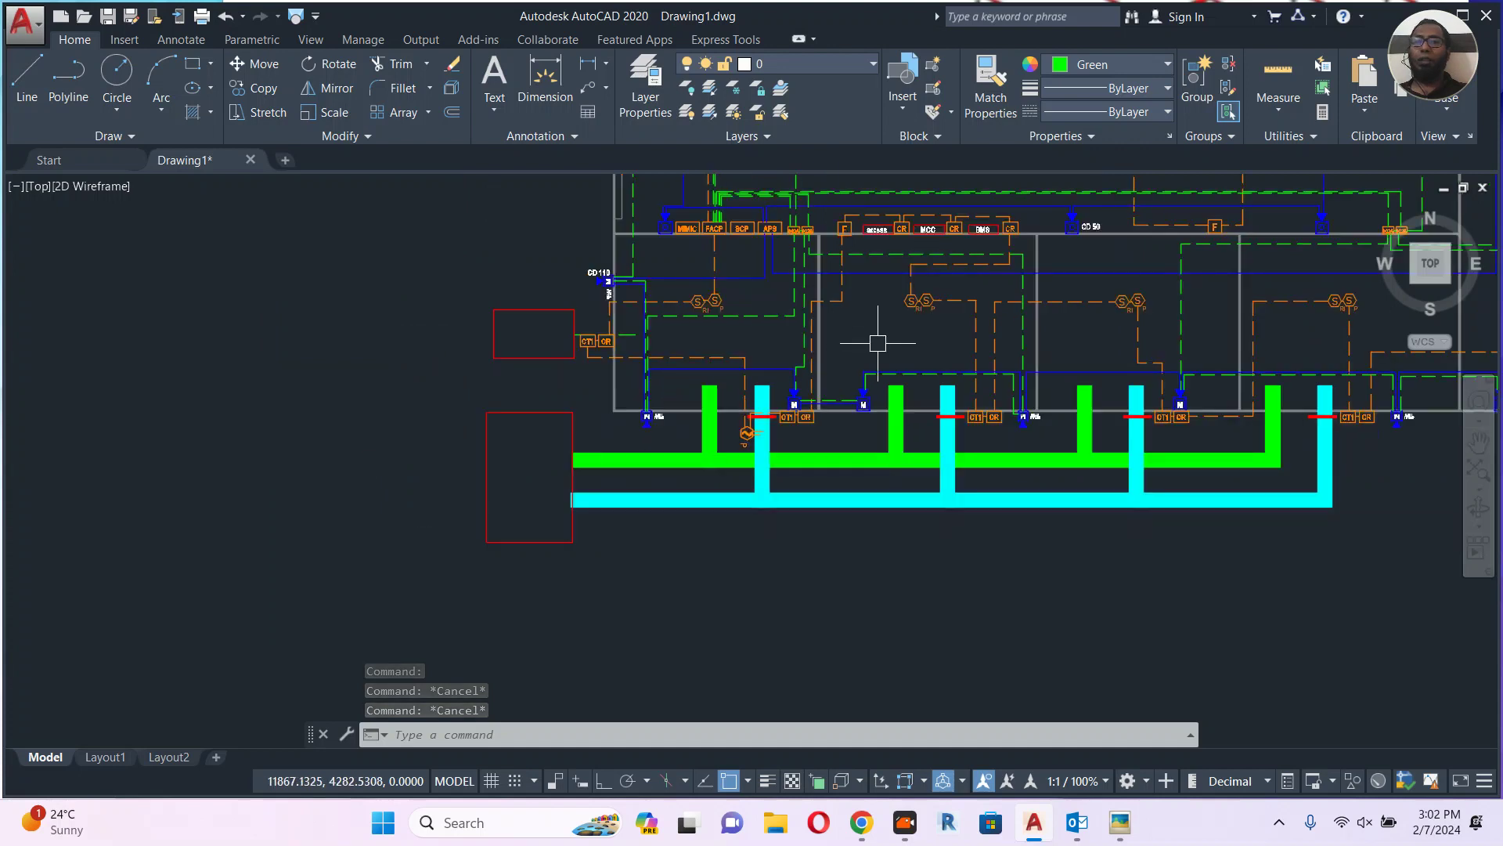
middle_click_drag(598, 406, 1021, 251)
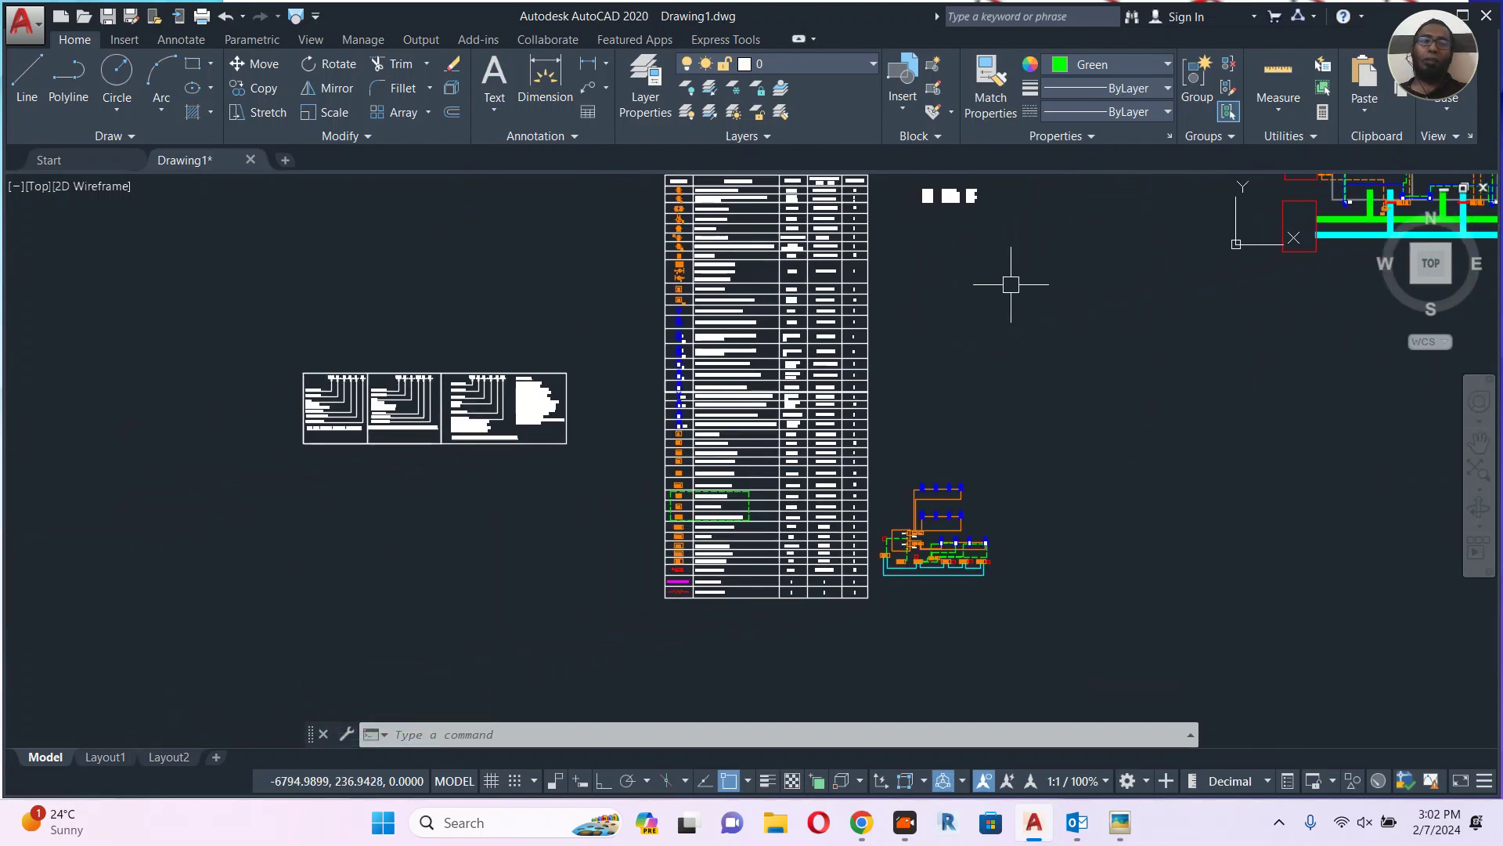
scroll(340, 382, "up", 8)
scroll(339, 382, "up", 2)
mouse_move(479, 362)
middle_mouse_down()
mouse_move(527, 289)
mouse_move(577, 253)
middle_mouse_up()
scroll(463, 372, "down", 4)
scroll(838, 446, "down", 2)
middle_click_drag(624, 399, 361, 336)
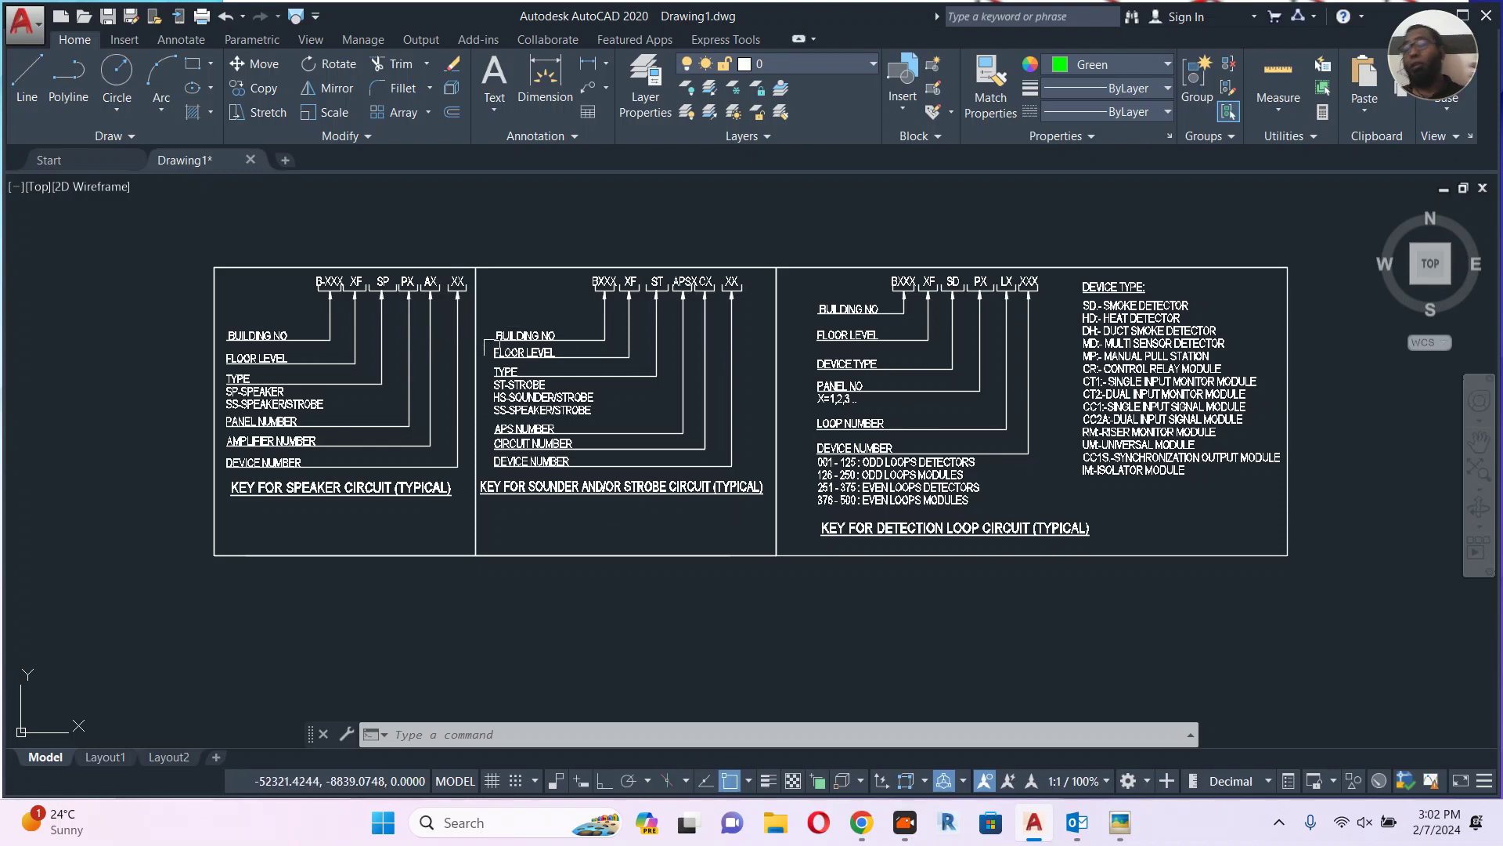
scroll(1174, 353, "up", 4)
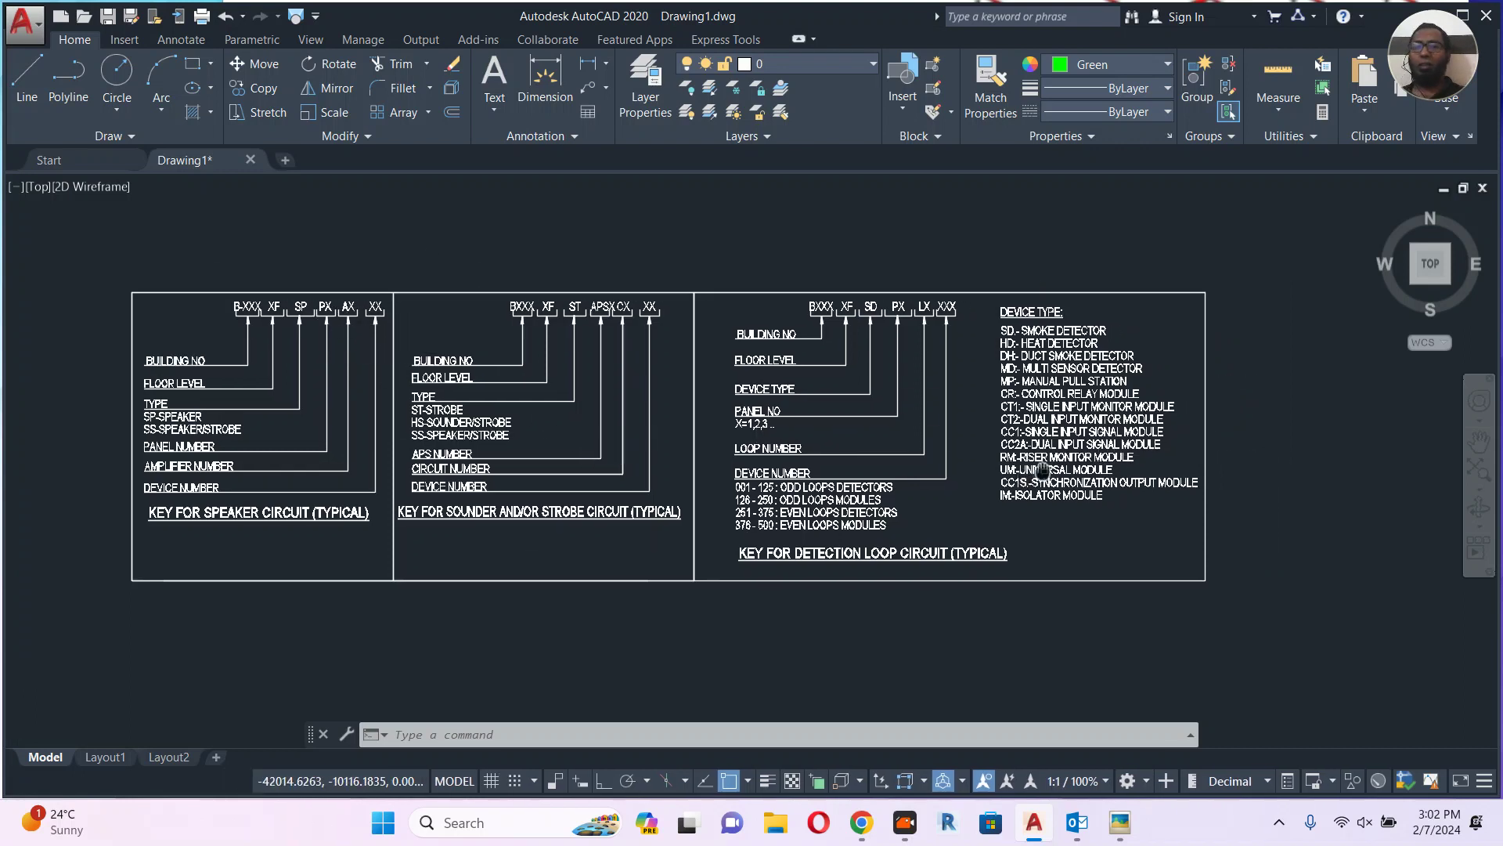
scroll(1002, 372, "up", 2)
scroll(998, 376, "down", 2)
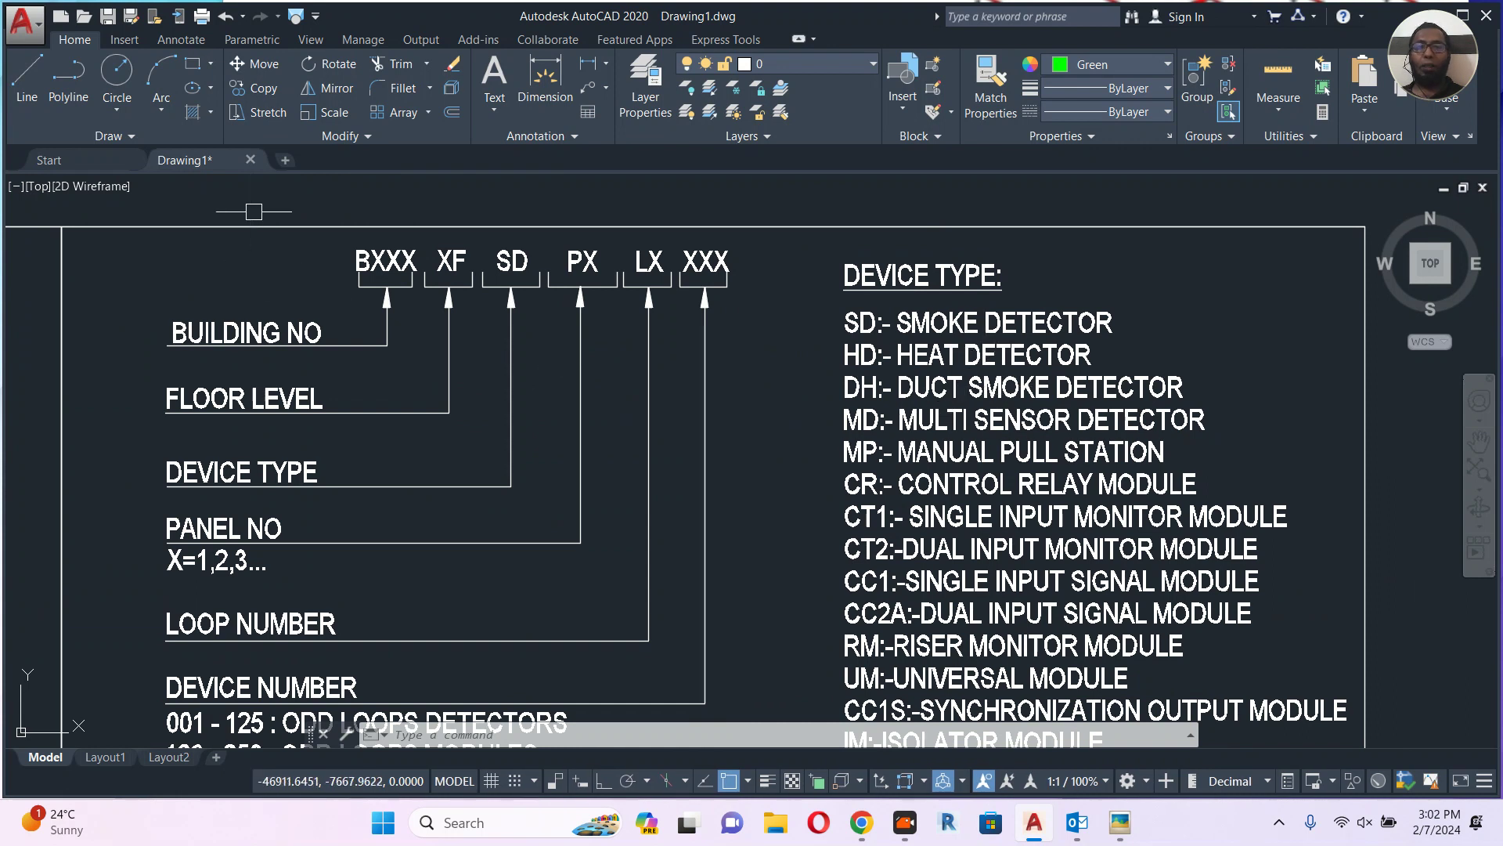
Examine the addressing format in the speaker circuit key, from building number through device number.
mouse_move(794, 376)
middle_mouse_down()
mouse_move(742, 245)
mouse_move(742, 198)
mouse_move(743, 339)
mouse_move(766, 319)
mouse_move(867, 347)
mouse_move(896, 382)
middle_mouse_up()
scroll(319, 265, "up", 2)
middle_click_drag(321, 252, 993, 309)
scroll(993, 309, "down", 4)
middle_click_drag(241, 392, 646, 415)
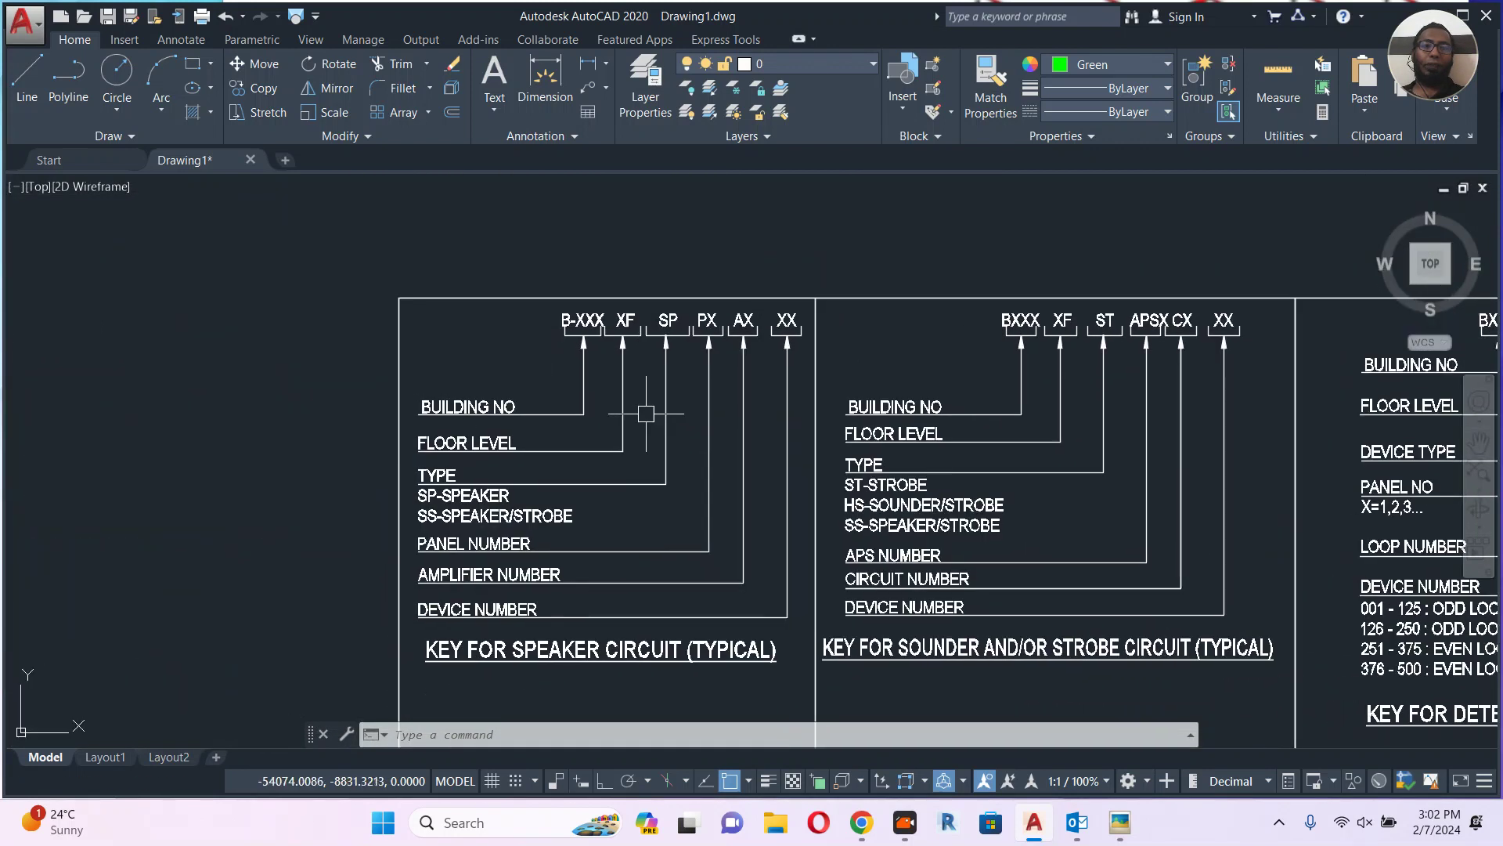
scroll(595, 334, "up", 4)
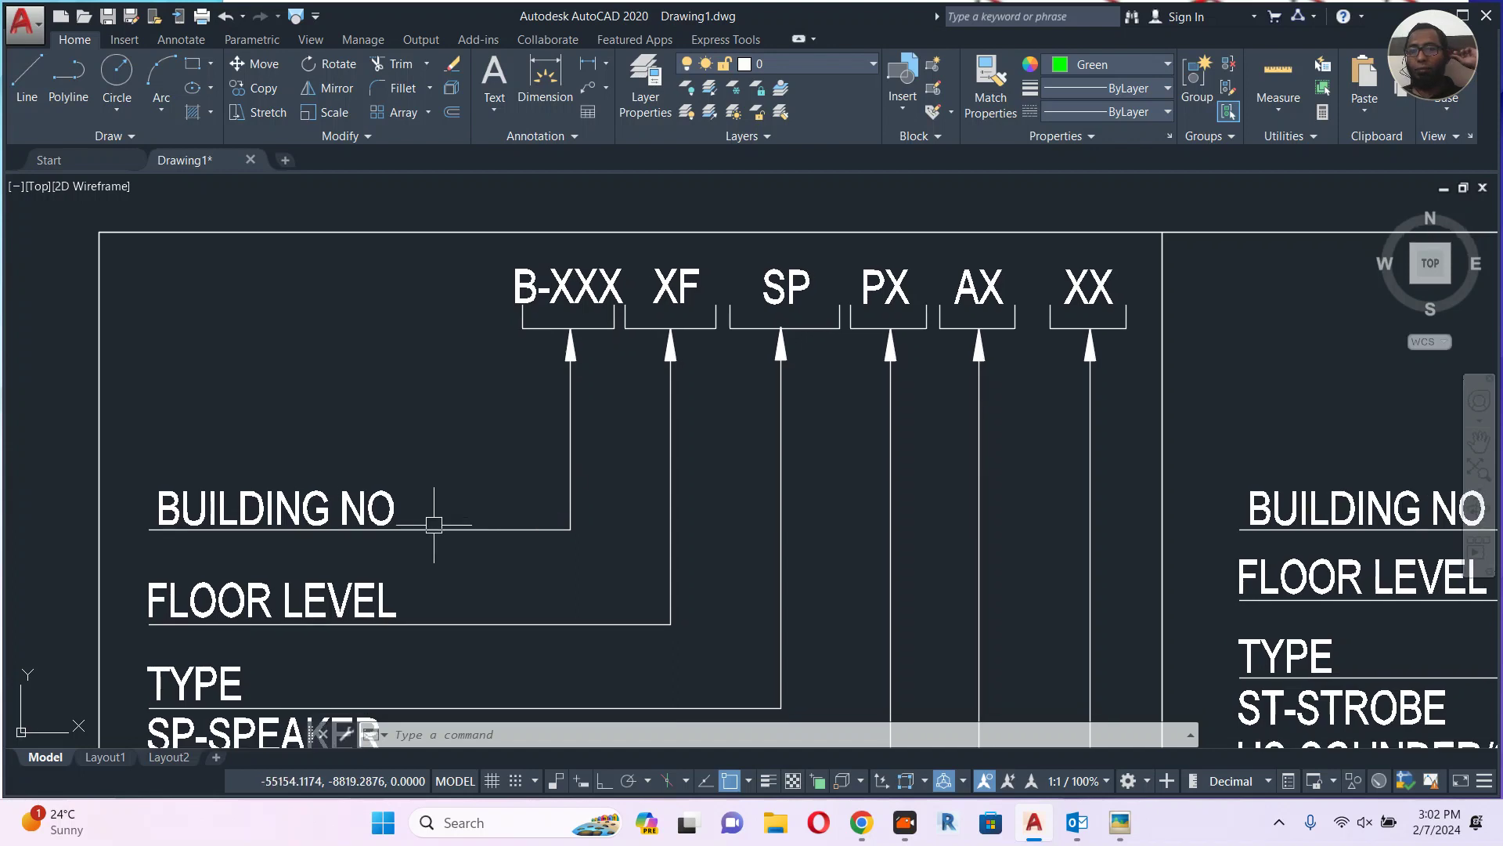
middle_click_drag(745, 446, 710, 405)
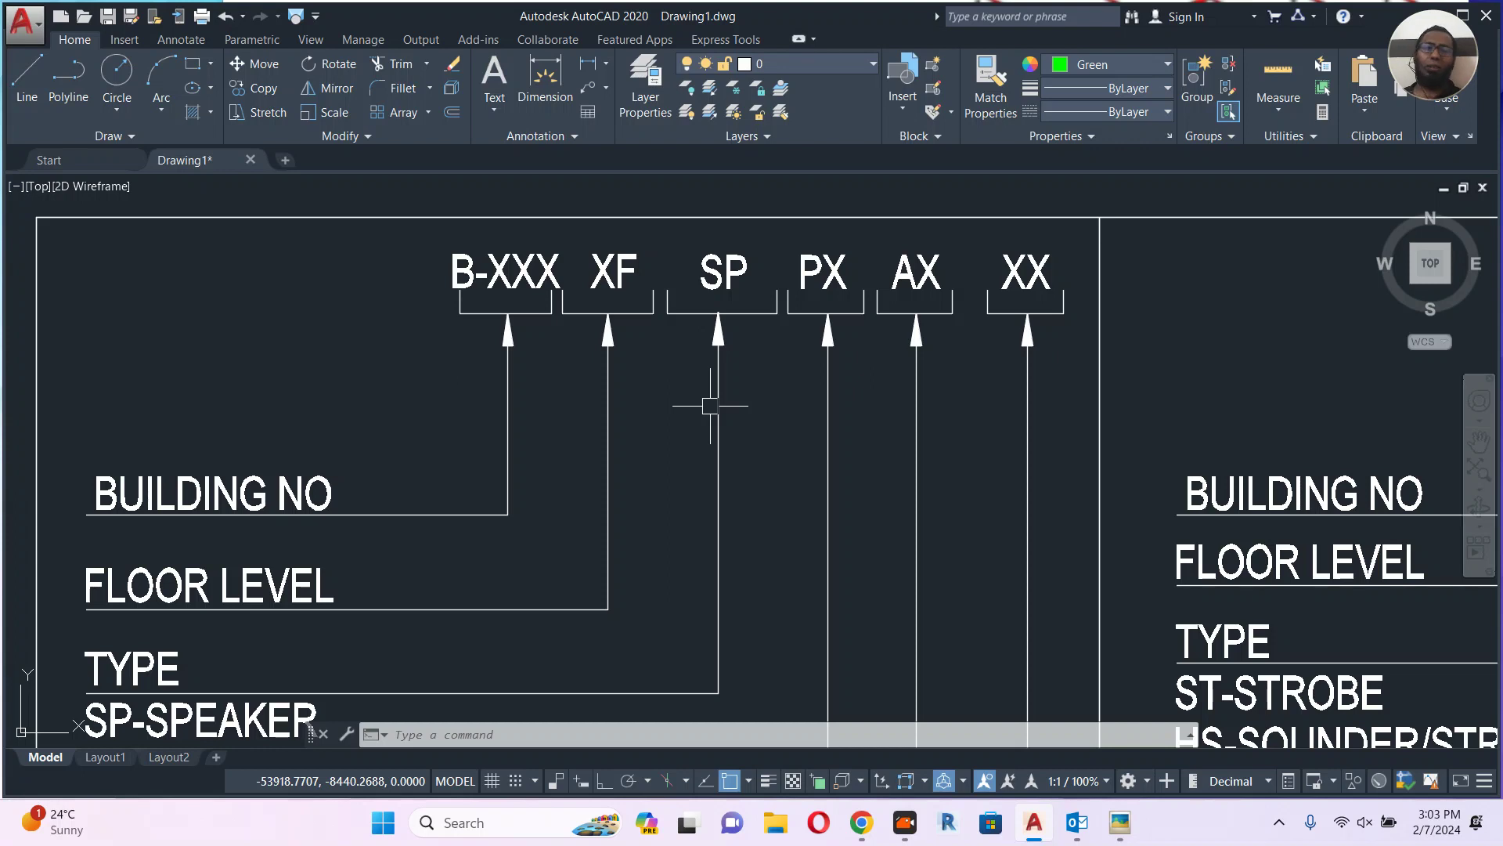
left_click(302, 483)
scroll(439, 522, "down", 2)
mouse_move(438, 522)
middle_mouse_down()
mouse_move(394, 495)
mouse_move(412, 489)
middle_mouse_up()
scroll(404, 482, "down", 4)
Copy a 2300 (CENTER) text from the legend's weatherproof sounder/strobe row to the blank area above the speaker circuit key.
key("Escape")
key("Escape")
middle_click_drag(1002, 470, 424, 465)
middle_click_drag(1336, 378, 611, 411)
left_click(1112, 381)
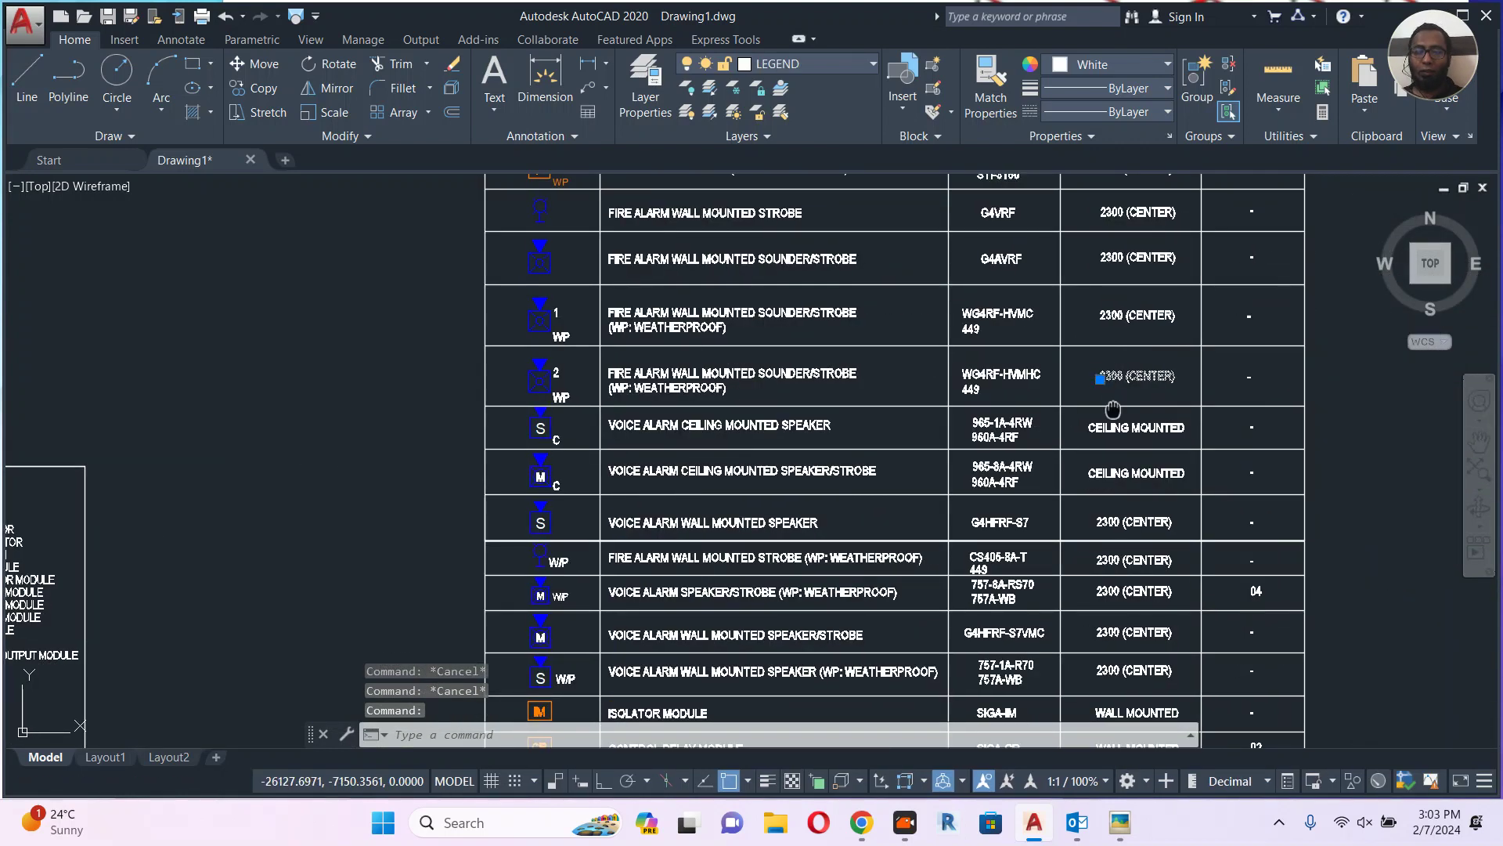
middle_click_drag(1112, 380, 1190, 363)
type("co")
key("Return")
left_click(1195, 387)
mouse_move(543, 460)
middle_mouse_down()
mouse_move(852, 446)
mouse_move(1370, 363)
middle_mouse_up()
middle_click_drag(502, 313, 1043, 332)
scroll(661, 329, "up", 6)
scroll(572, 350, "down", 3)
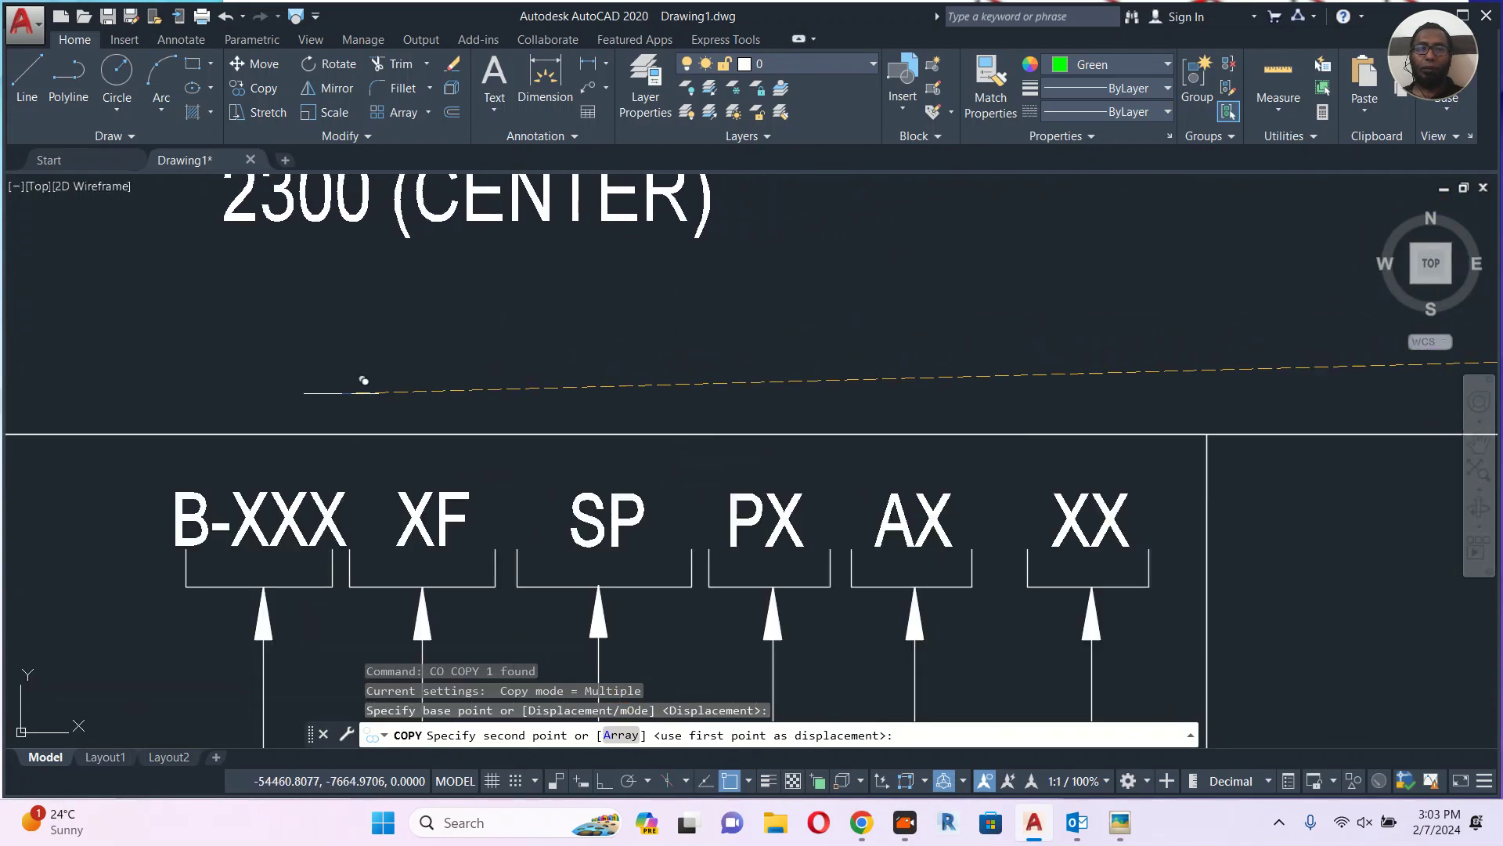
left_click(325, 389)
key("Escape")
scroll(494, 326, "down", 3)
middle_click_drag(494, 325, 628, 363)
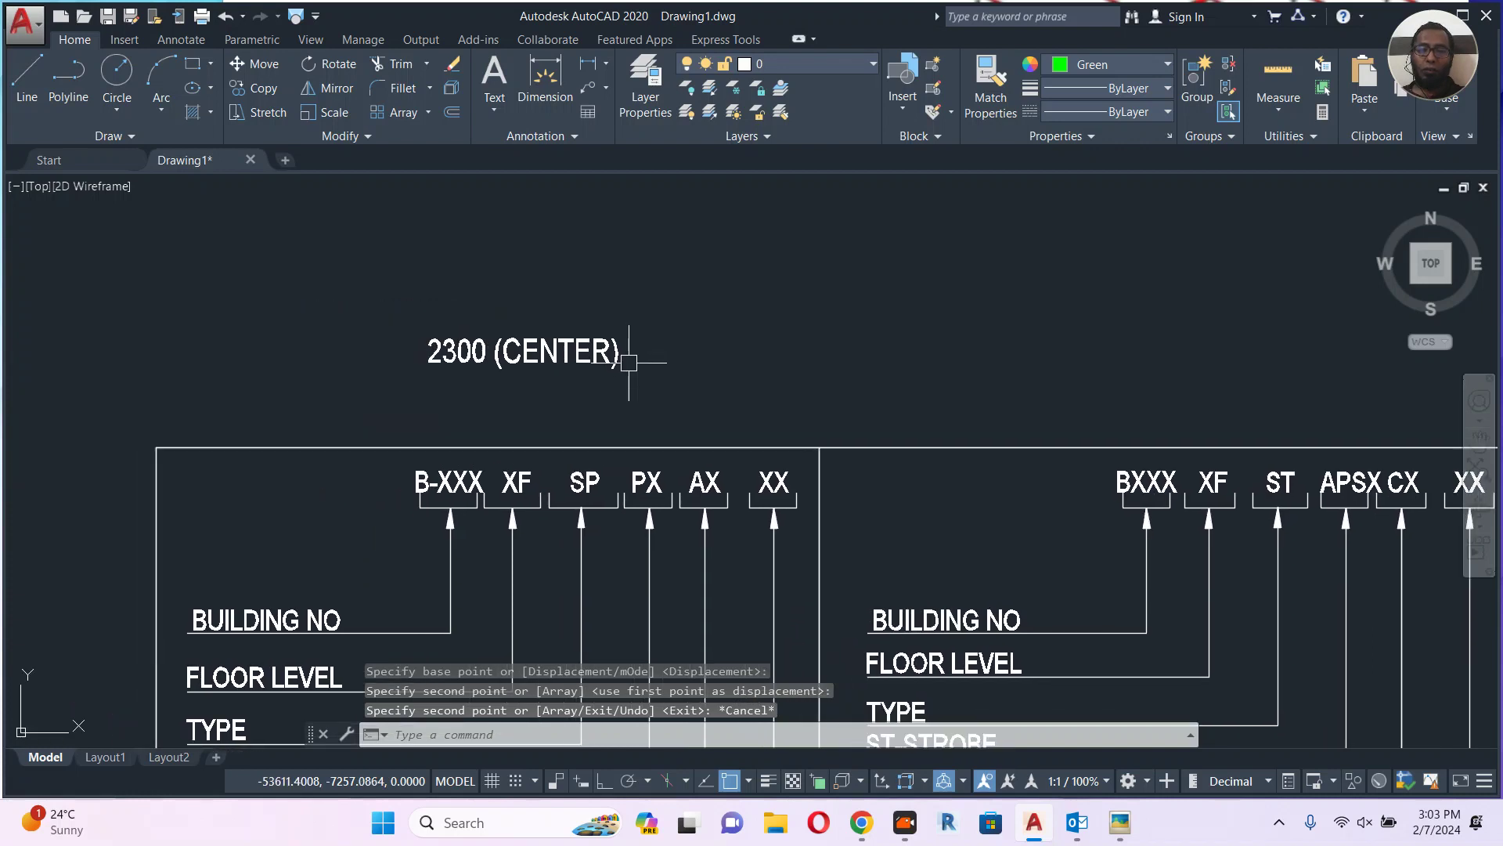
Replace the copied text above the speaker circuit key with BSH-GF-CT1.
middle_click_drag(493, 371, 479, 328)
double_click(522, 313)
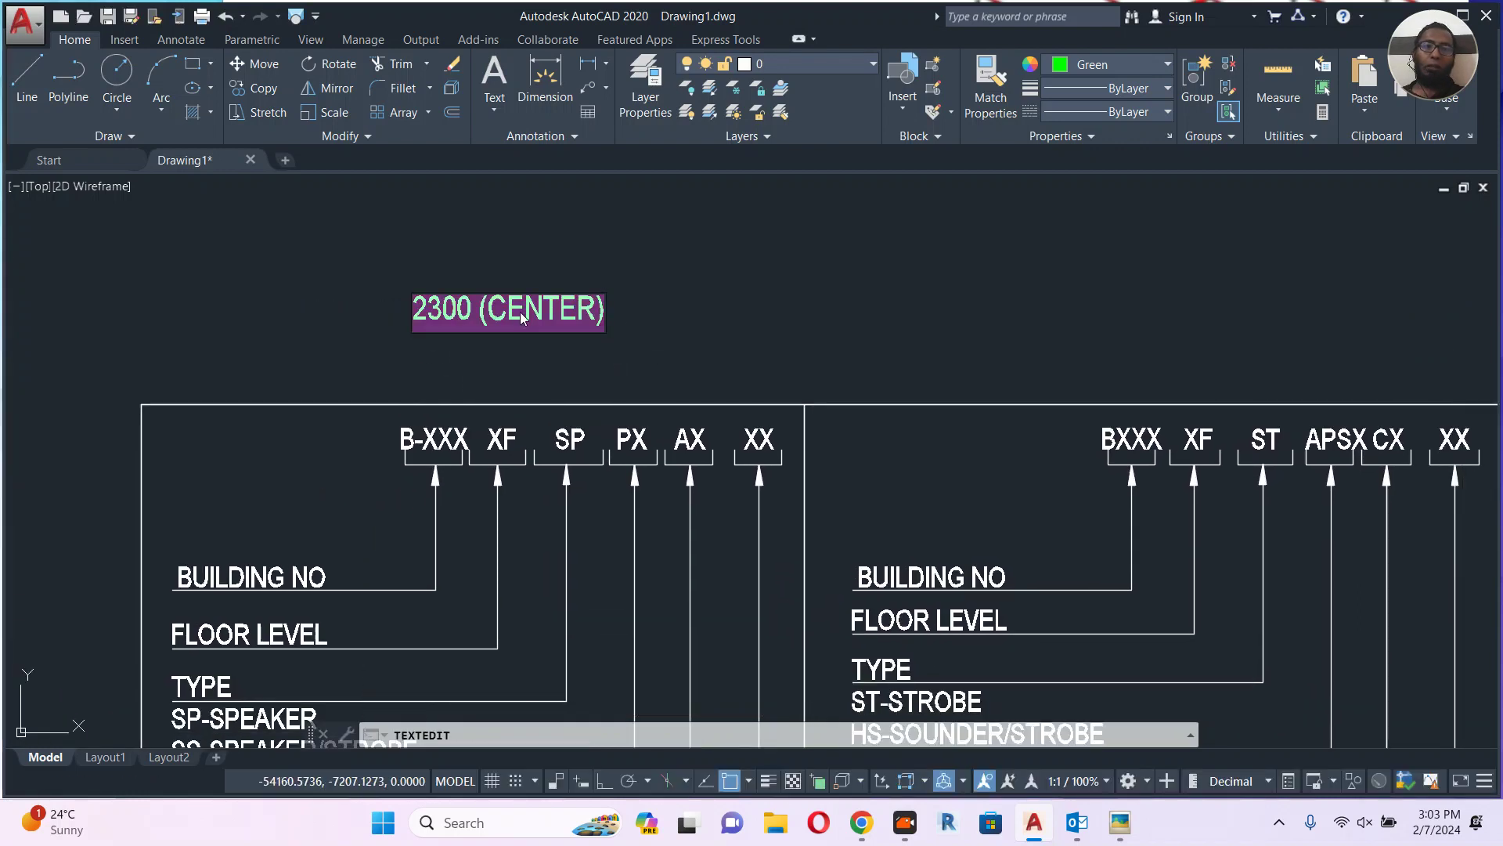
type("B")
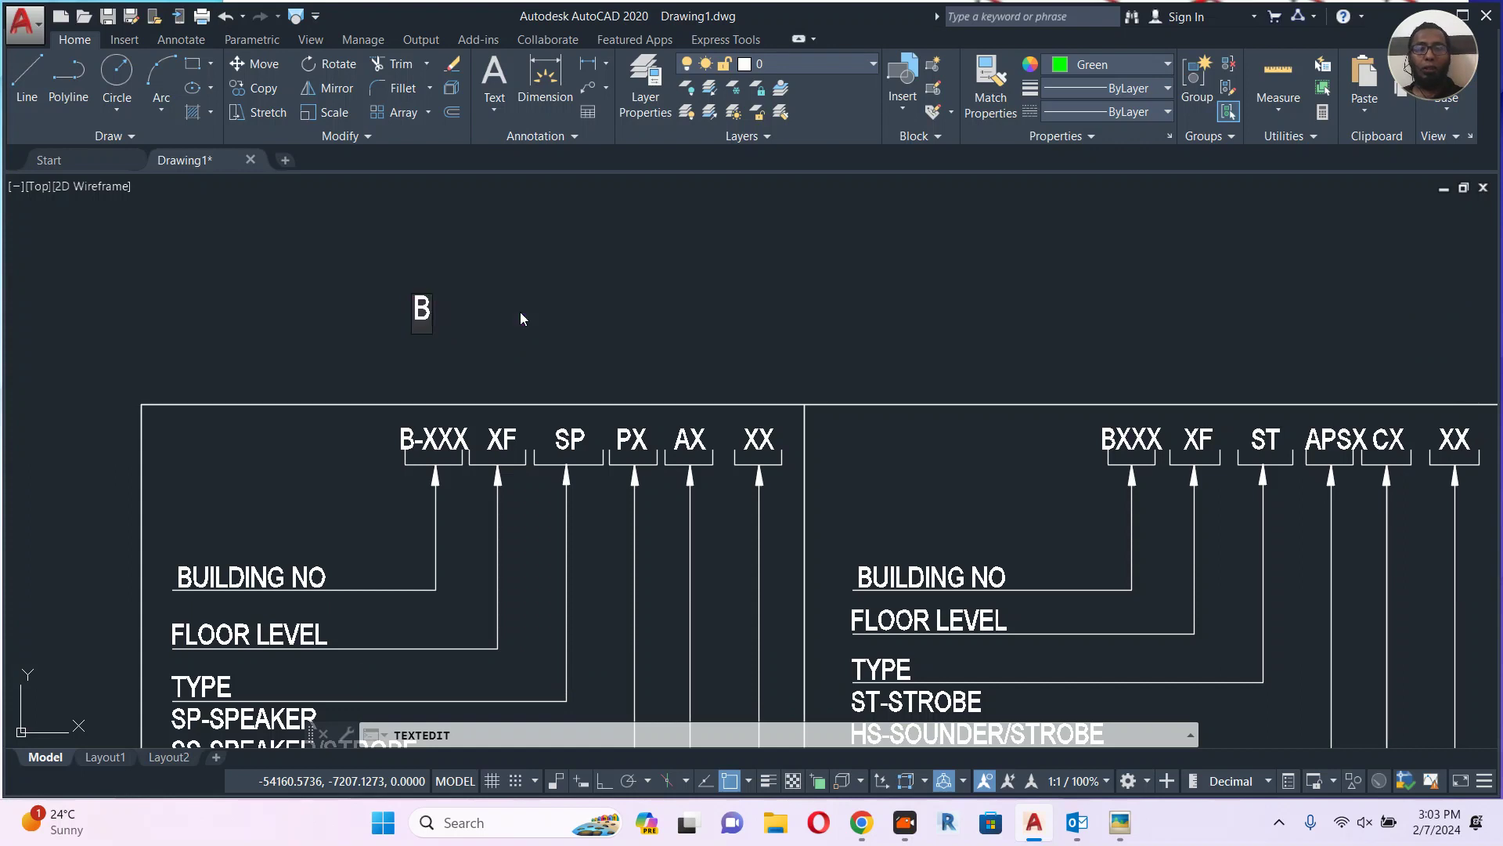
type("SH")
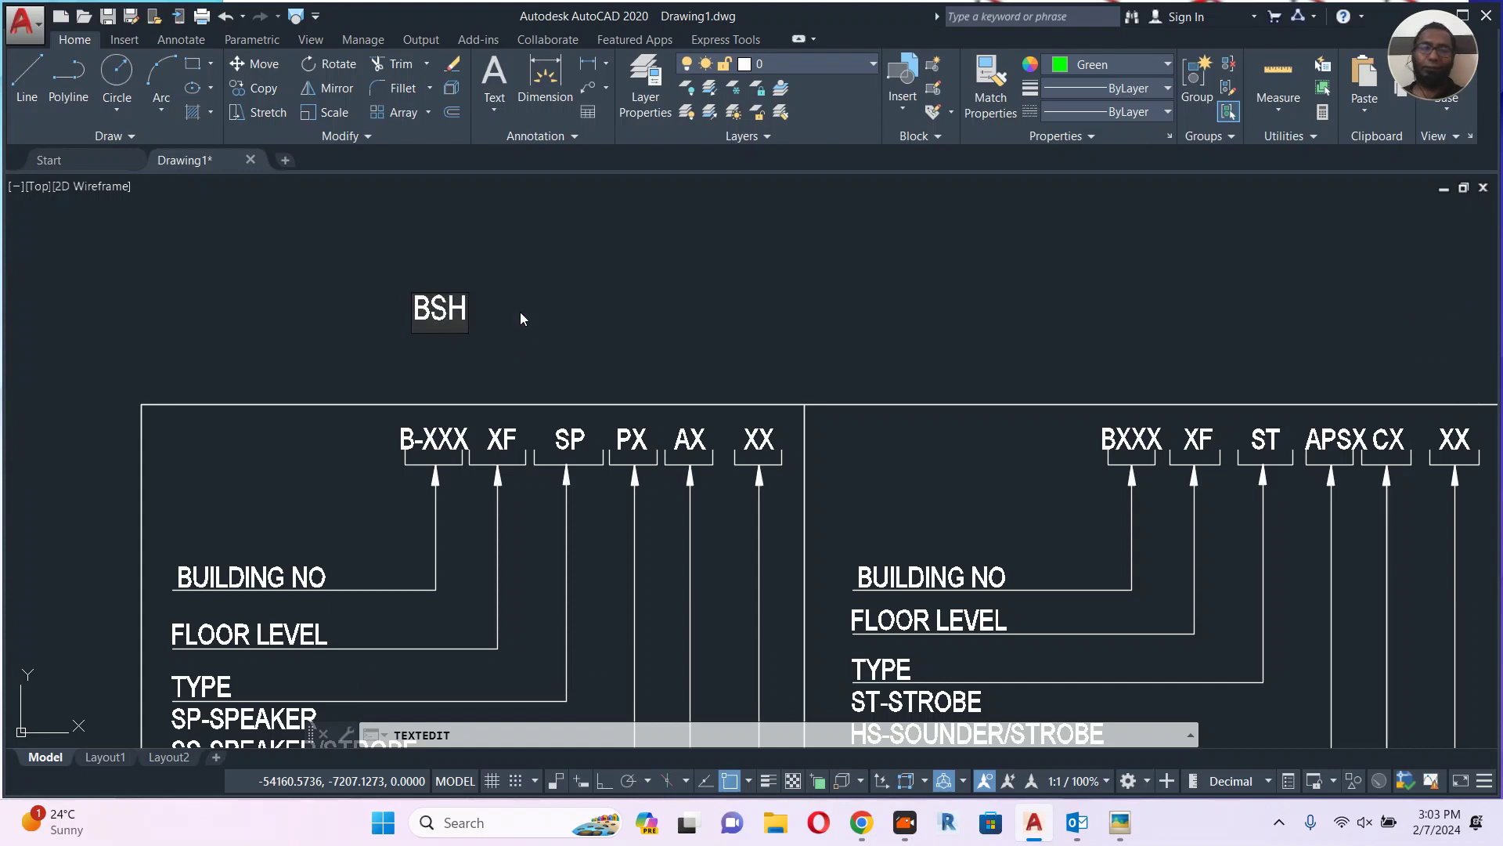
type("-GF")
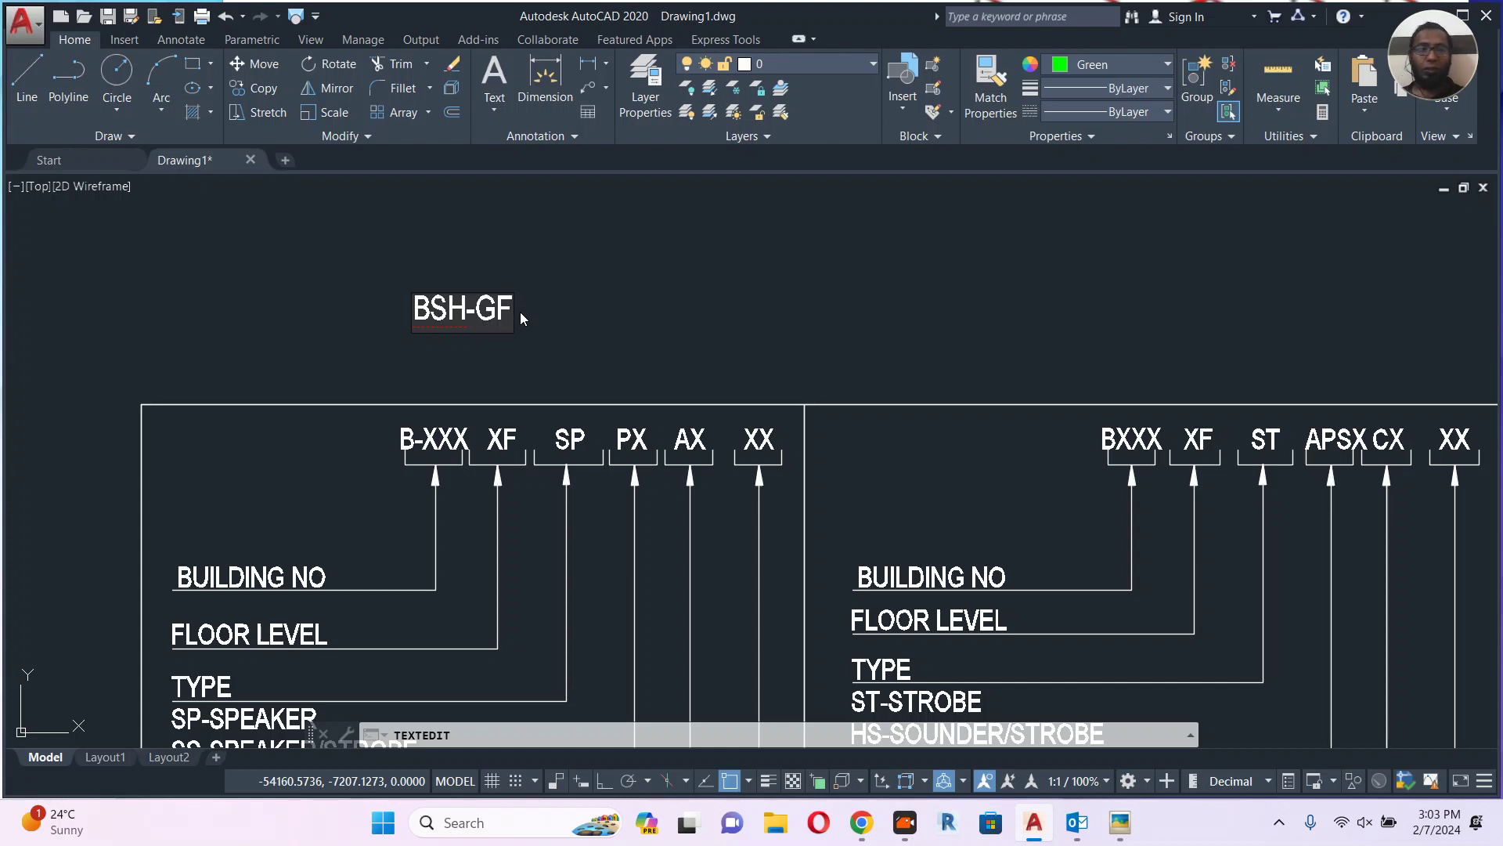
middle_click_drag(557, 316, 557, 292)
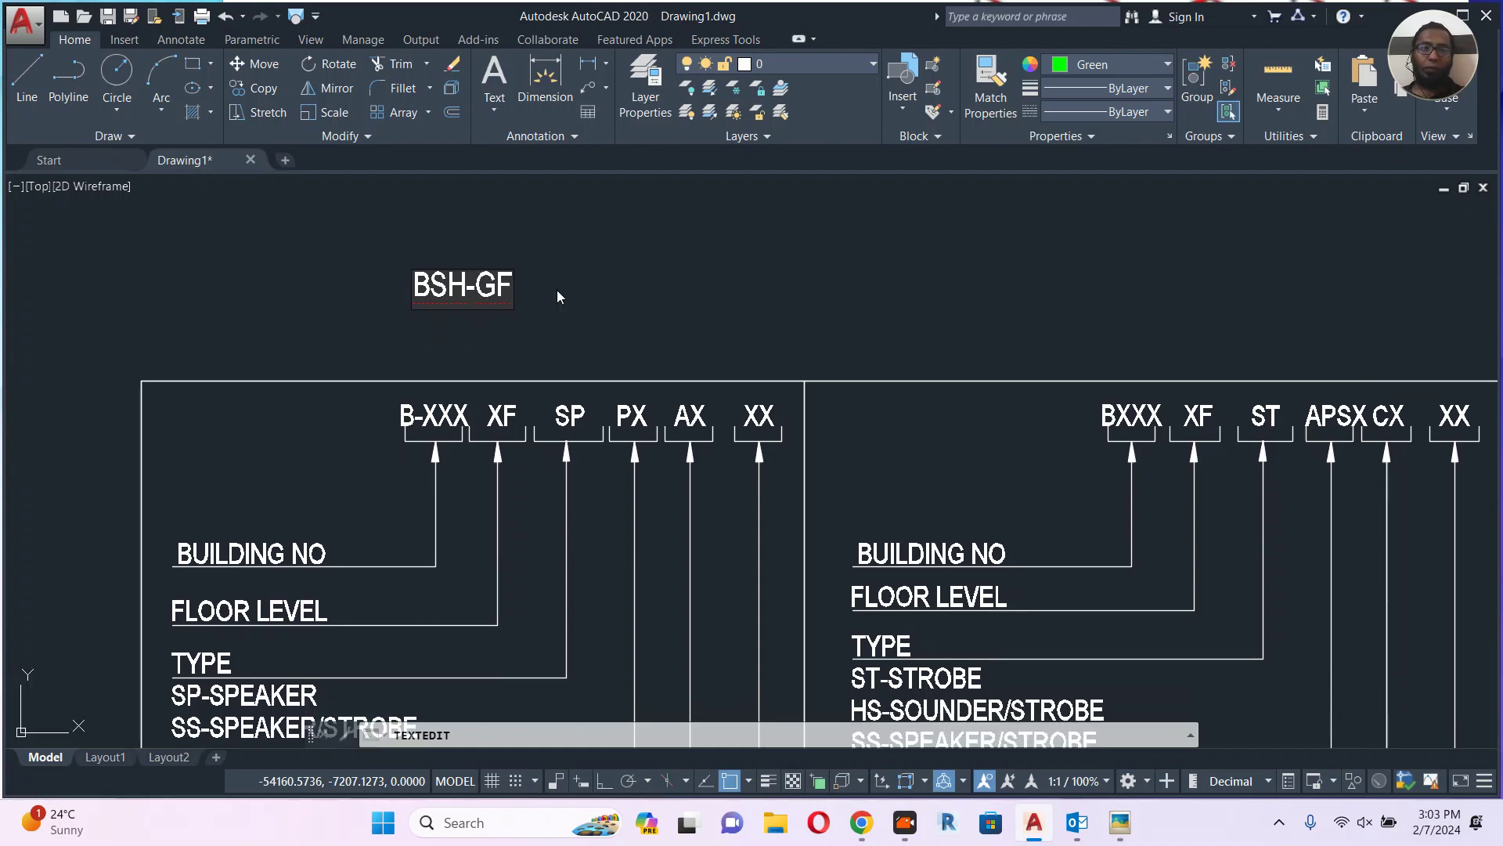
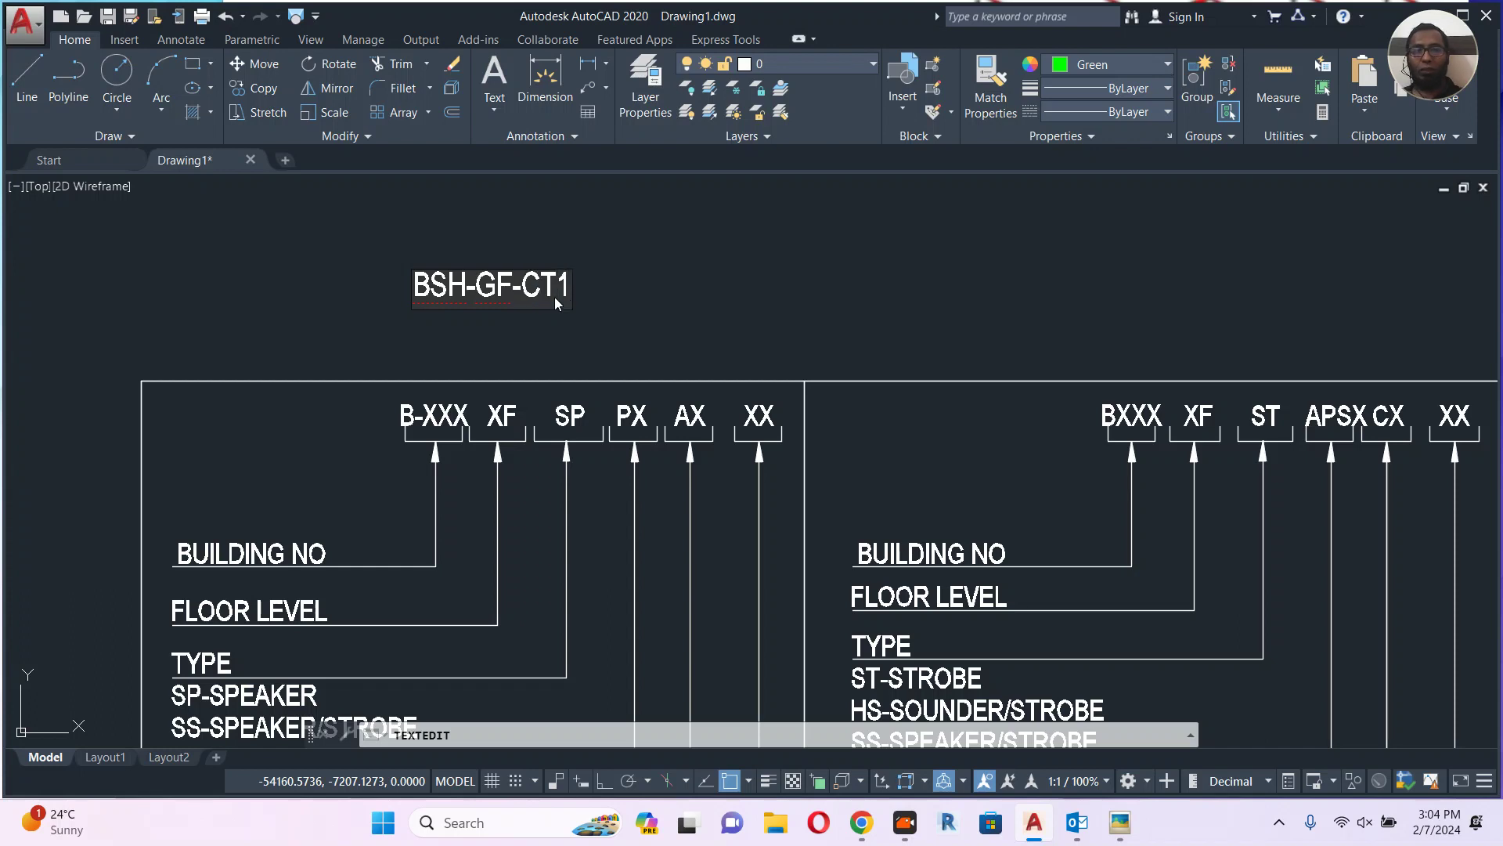
Check the speaker circuit key and append the panel number so the address text reads BSH-GF-CT1-FACP1-.
scroll(588, 321, "down", 2)
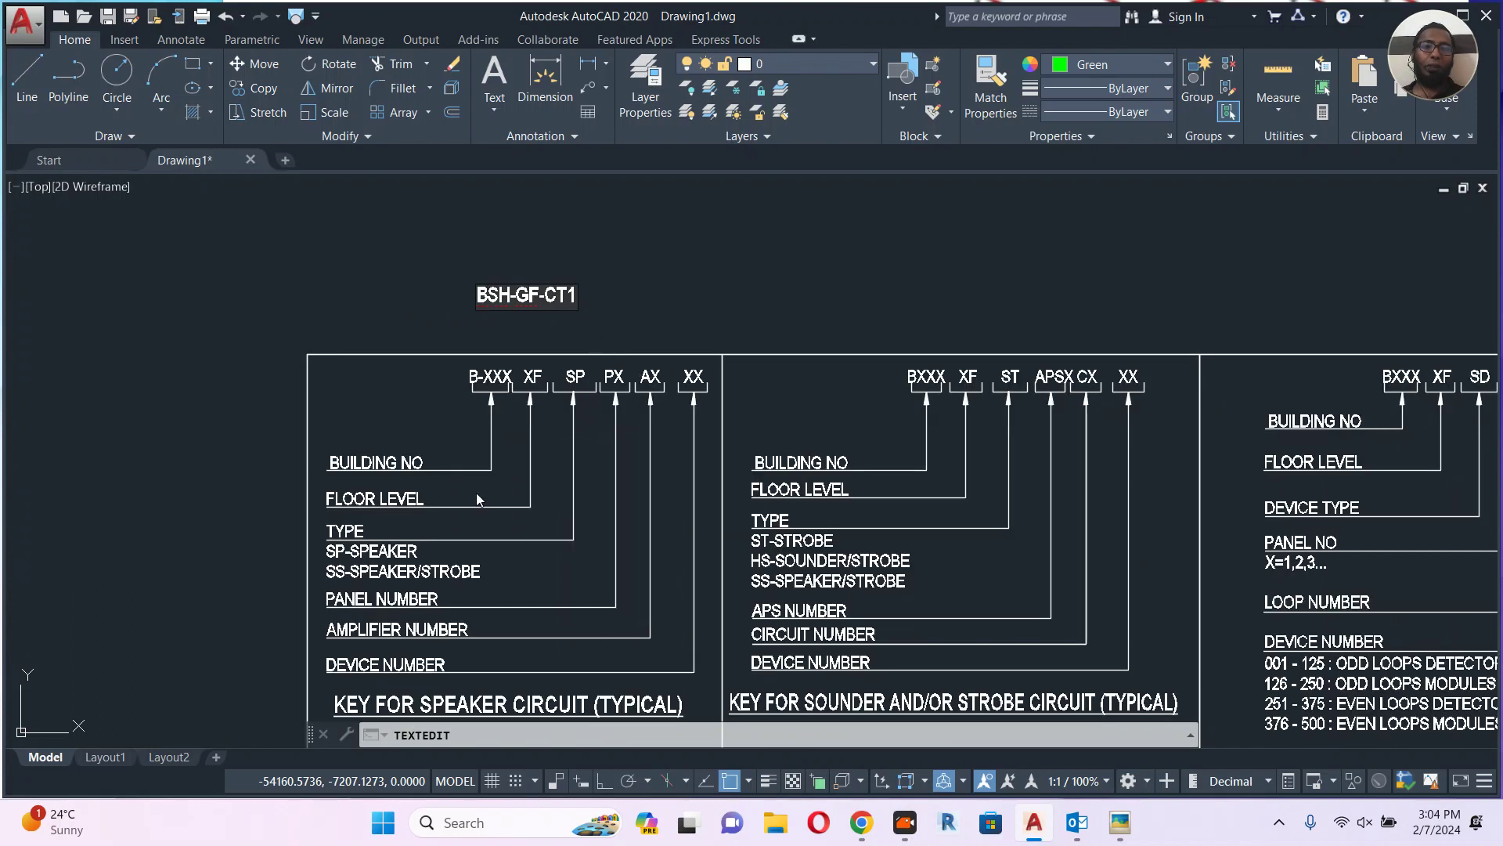
scroll(379, 586, "up", 3)
scroll(407, 580, "down", 2)
scroll(477, 590, "up", 1)
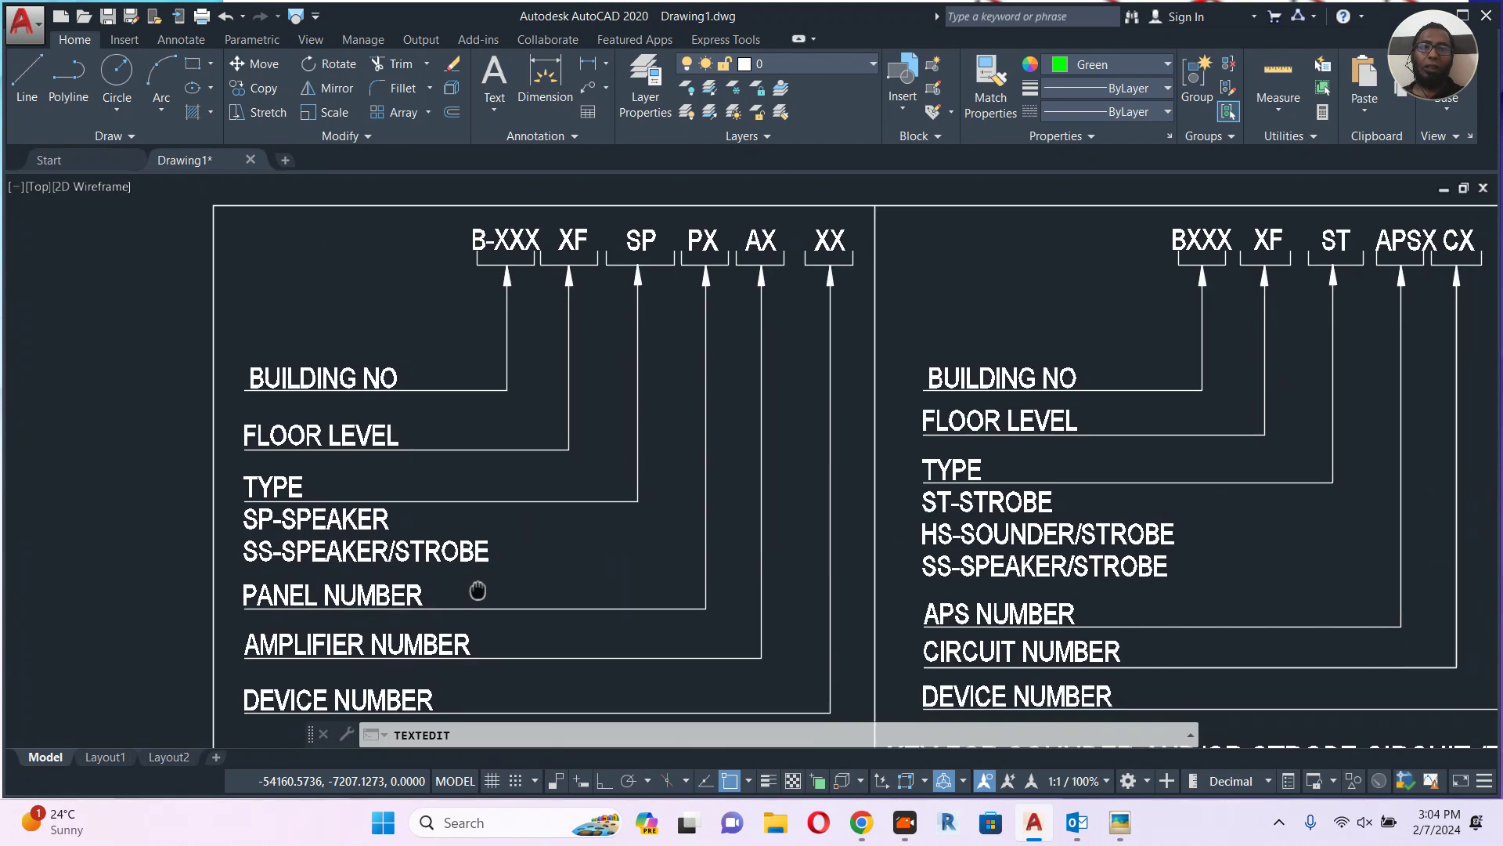
scroll(493, 524, "down", 2)
scroll(548, 282, "up", 2)
type("-GF-CT1-FACP")
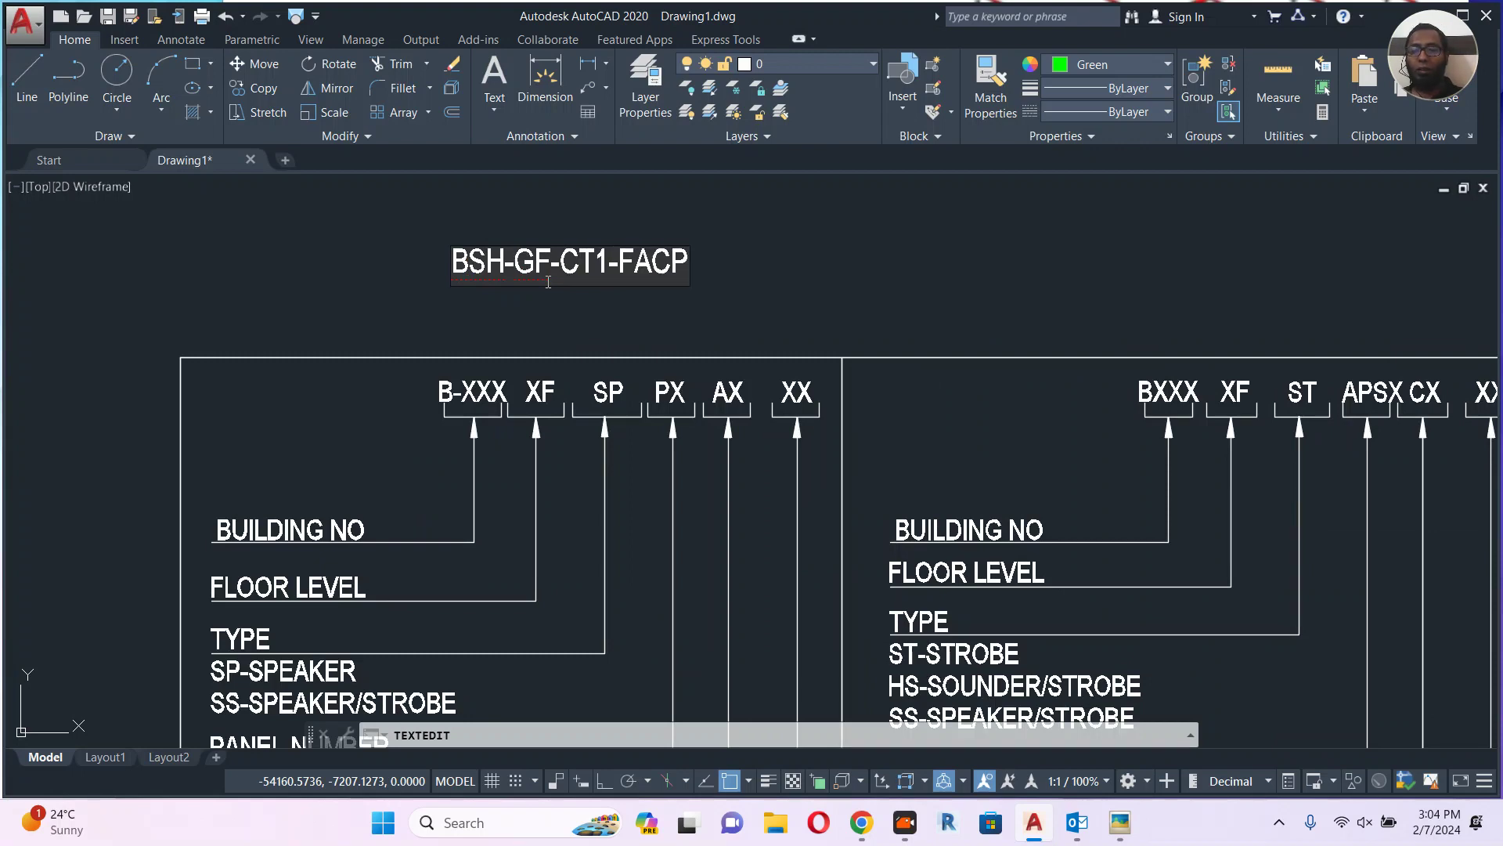
type("1-")
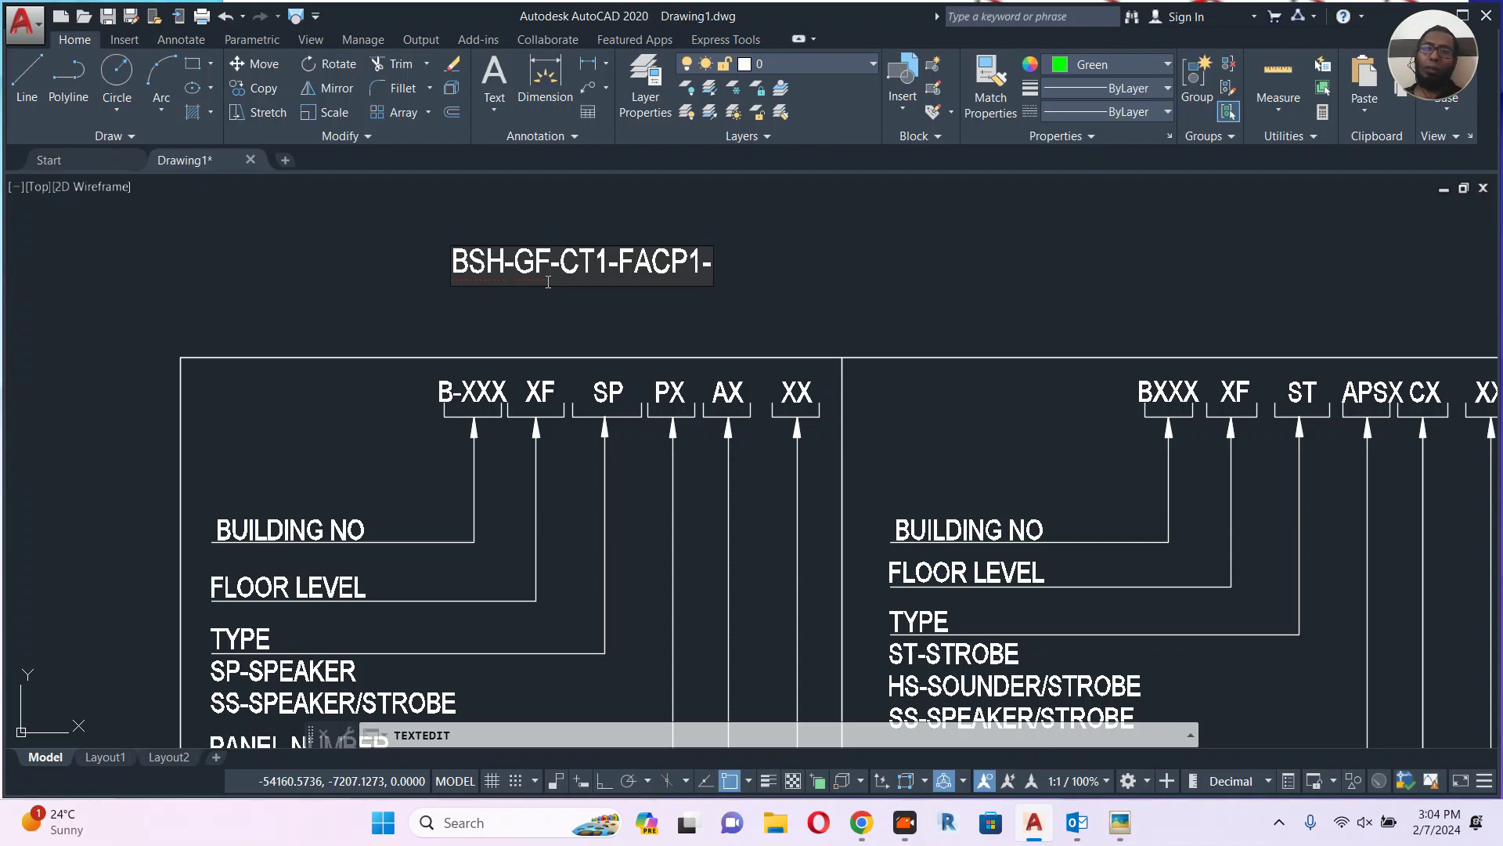
scroll(651, 308, "down", 4)
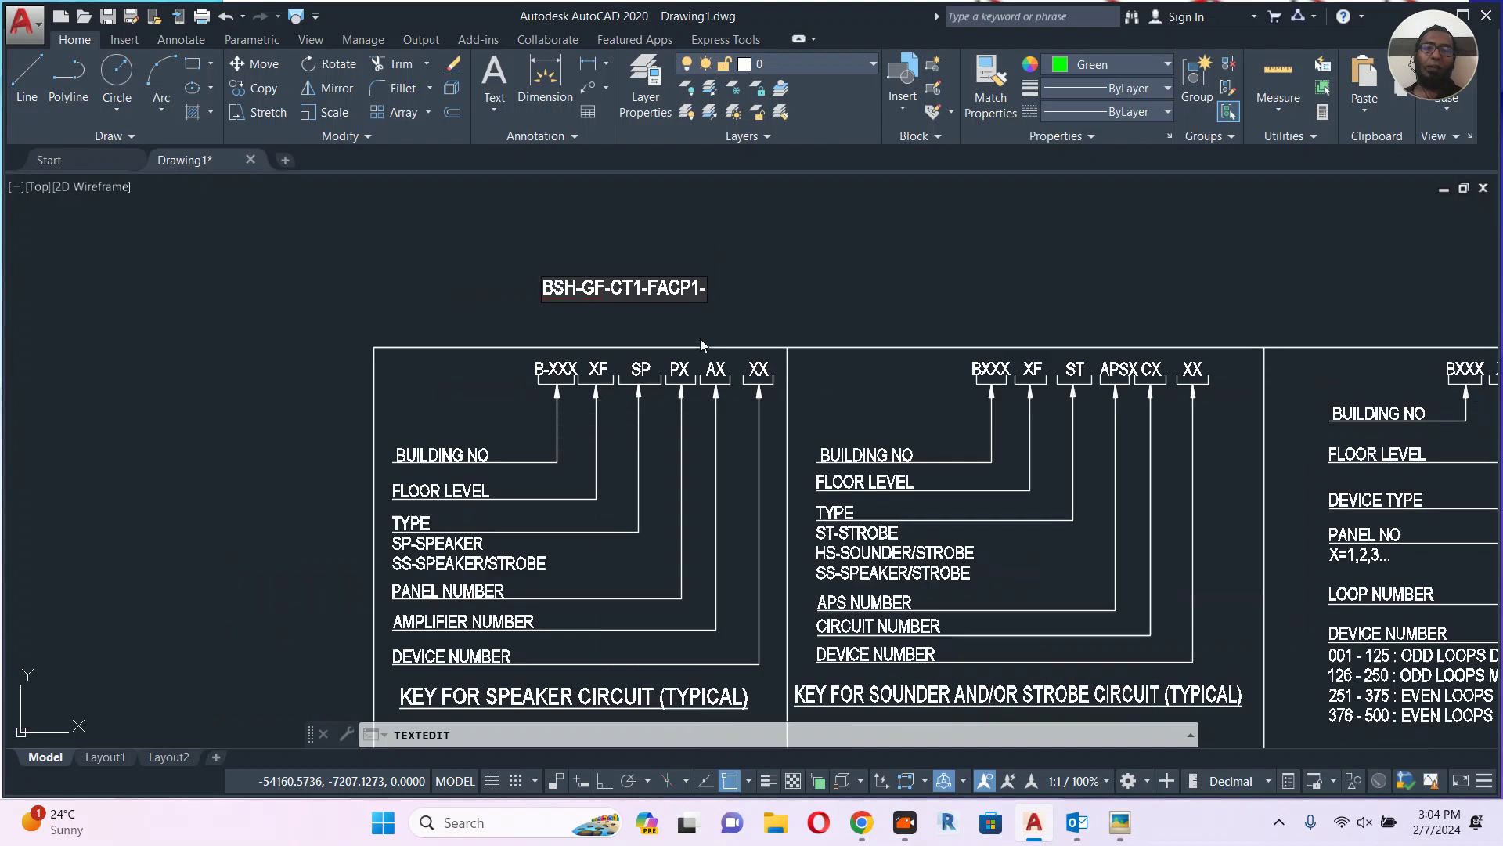
scroll(603, 530, "up", 4)
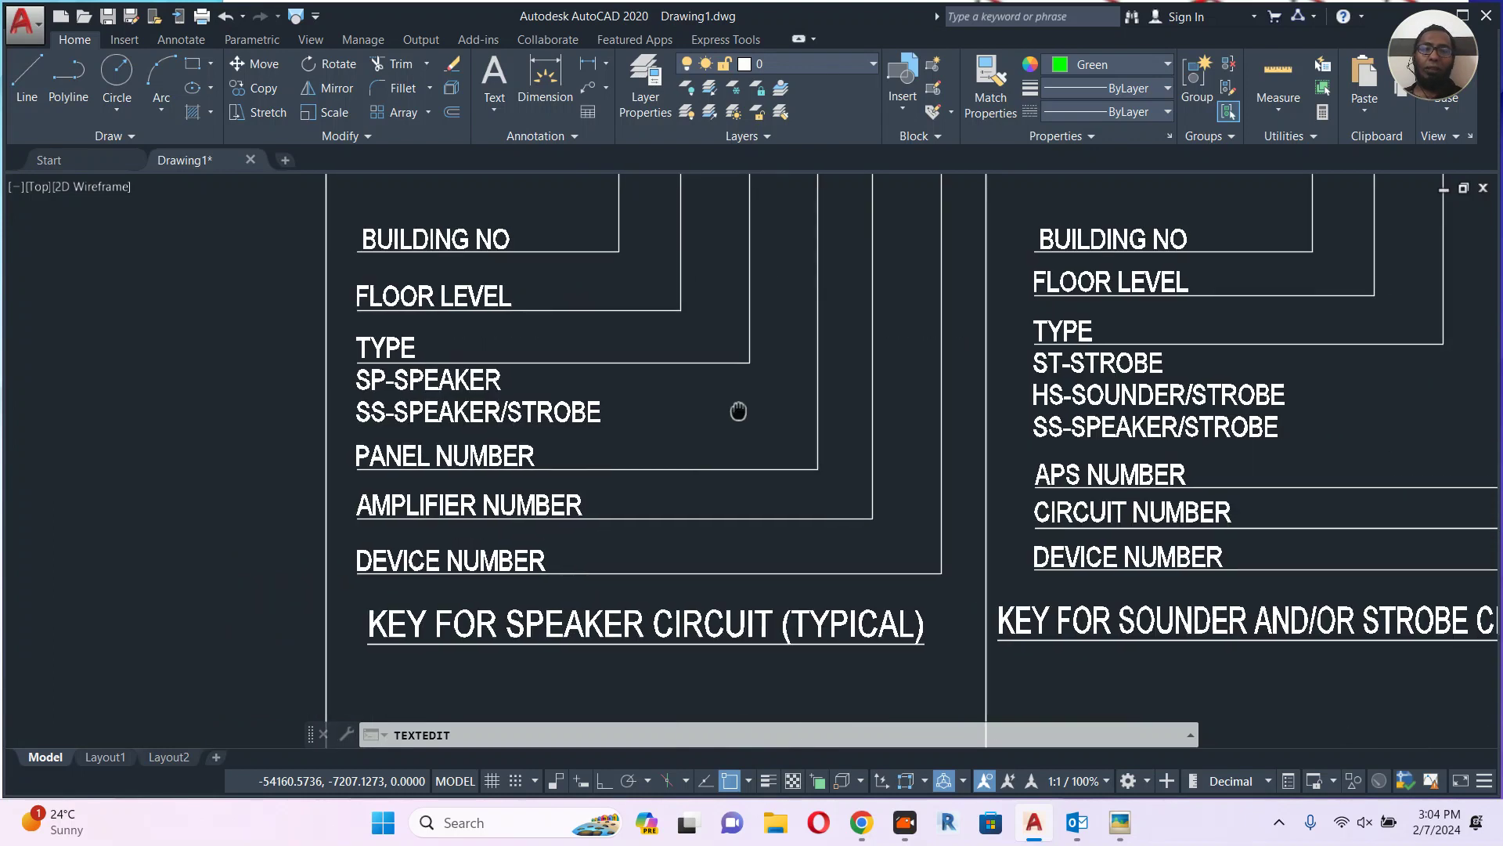
middle_click_drag(736, 413, 689, 522)
scroll(617, 548, "down", 2)
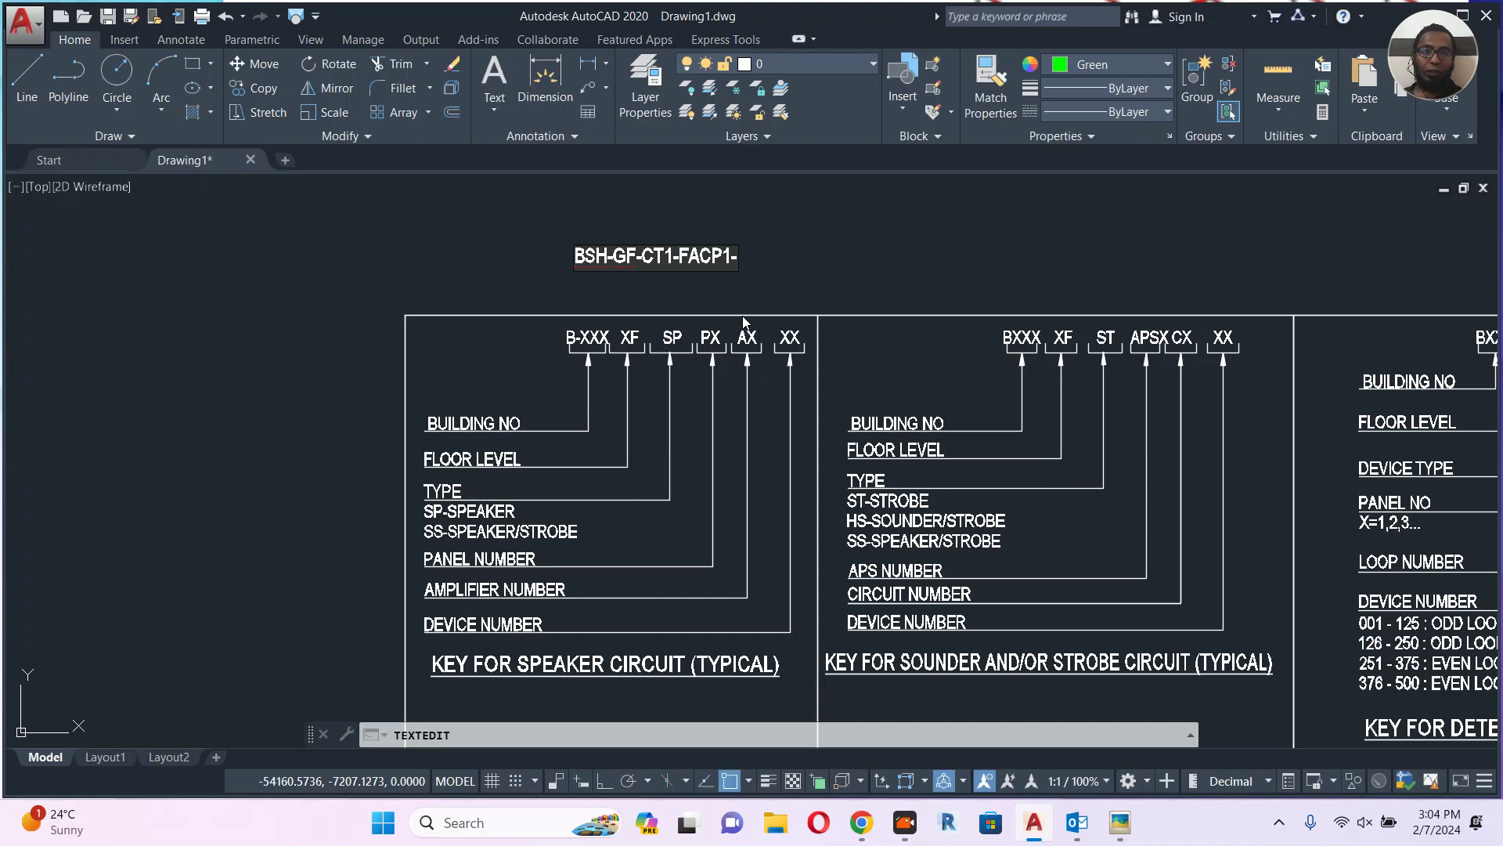
left_click(770, 252)
key("Escape")
Move the address text from above the speaker circuit key to above the detection loop circuit key.
left_click(705, 253)
middle_click_drag(725, 274, 582, 291)
type("m")
key("space")
left_click(624, 296)
middle_click_drag(908, 297, 251, 300)
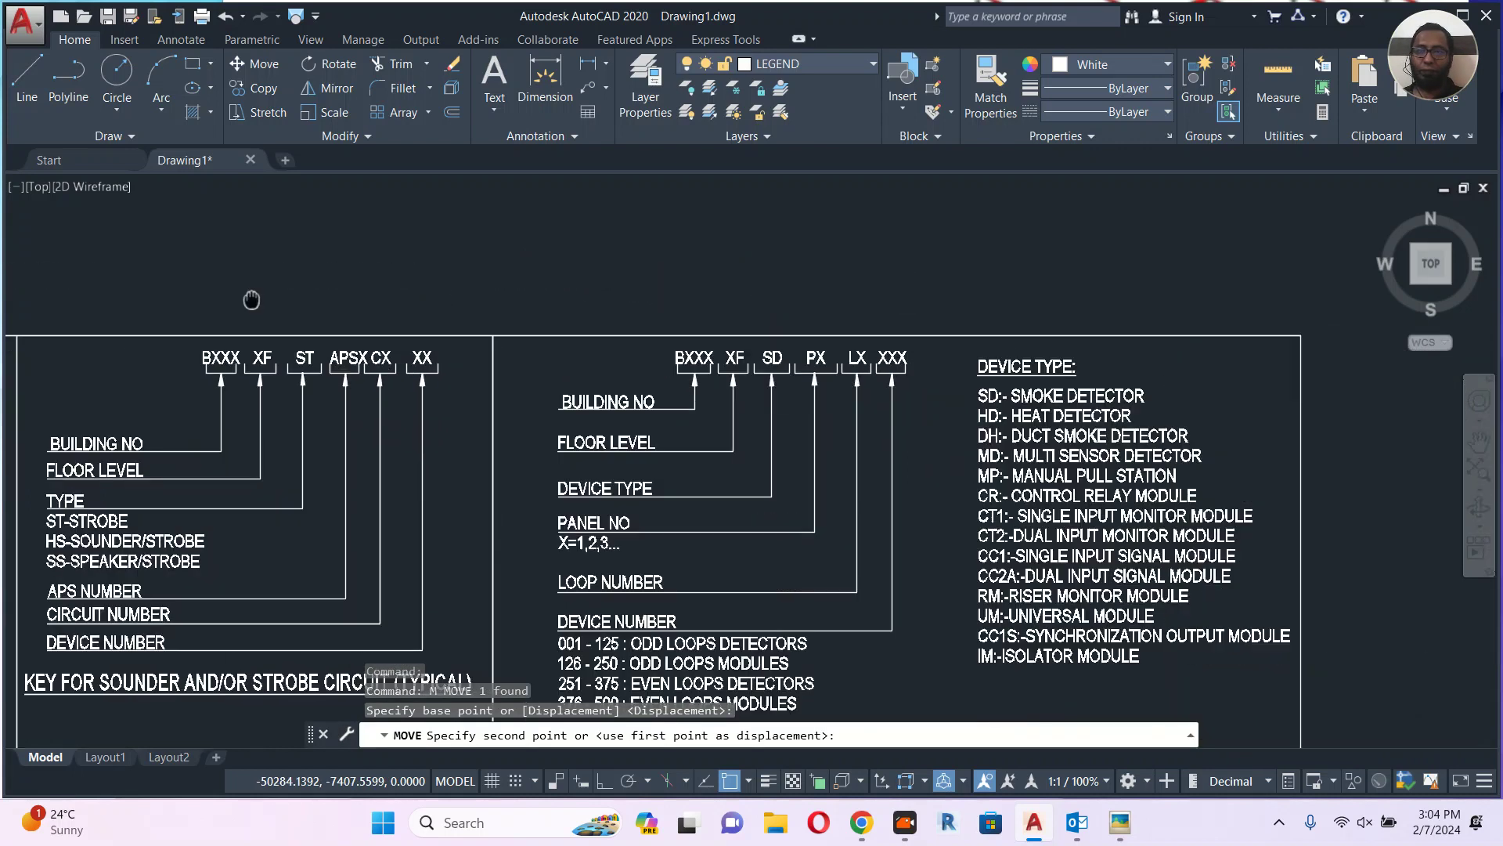
key("Escape")
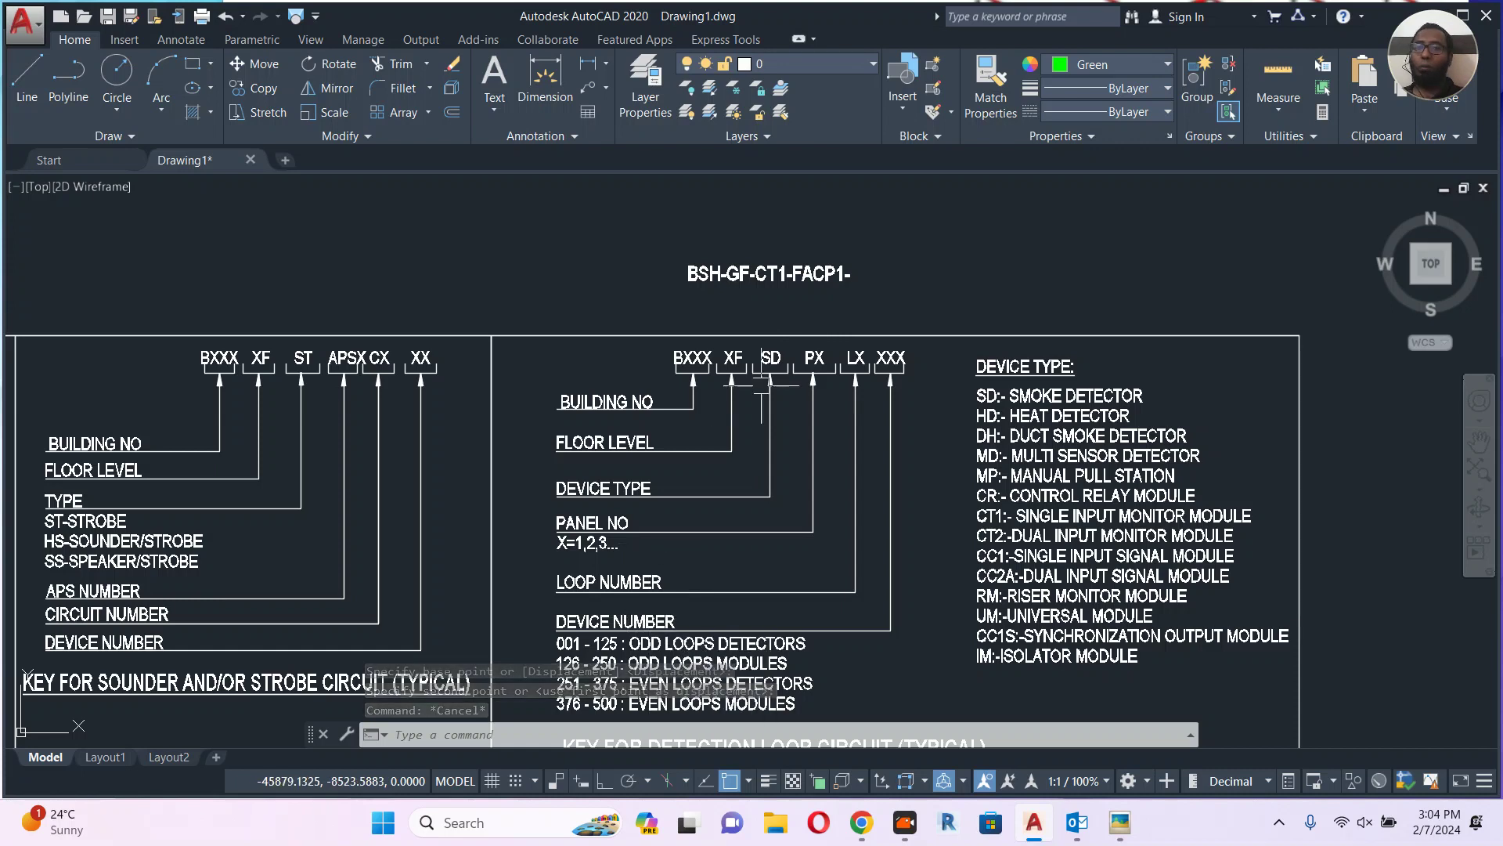
Append the loop number L1 to the end of the address text.
scroll(830, 283, "up", 4)
double_click(481, 260)
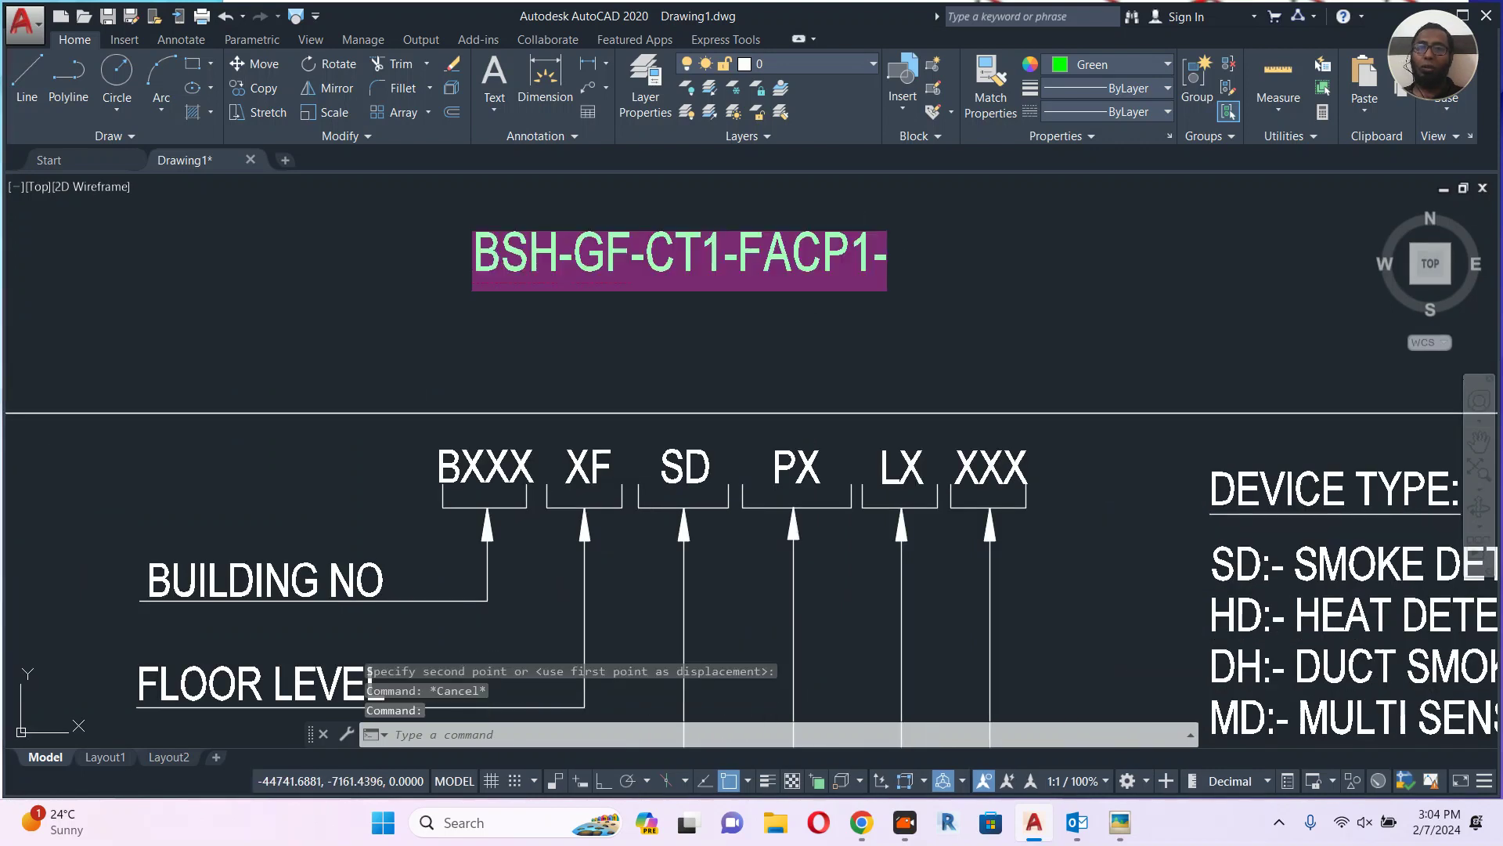
left_click(883, 266)
type("L")
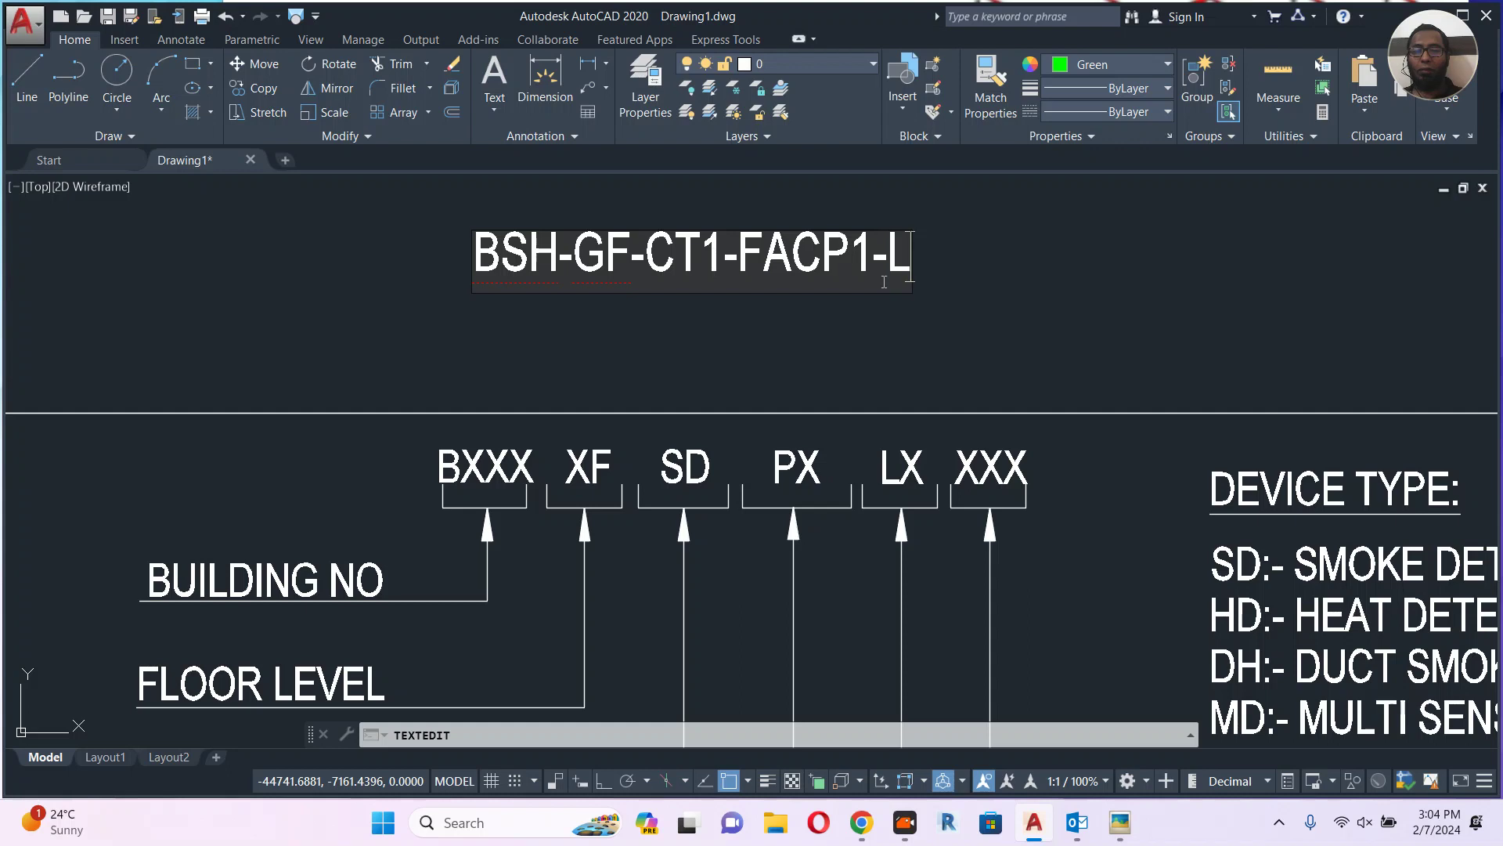
type("1")
left_click(1075, 297)
Append the device number -001 to complete the address text as BSH-GF-CT1-FACP1-L1-001.
scroll(1074, 297, "down", 4)
middle_click_drag(1085, 324, 979, 244)
scroll(954, 232, "up", 4)
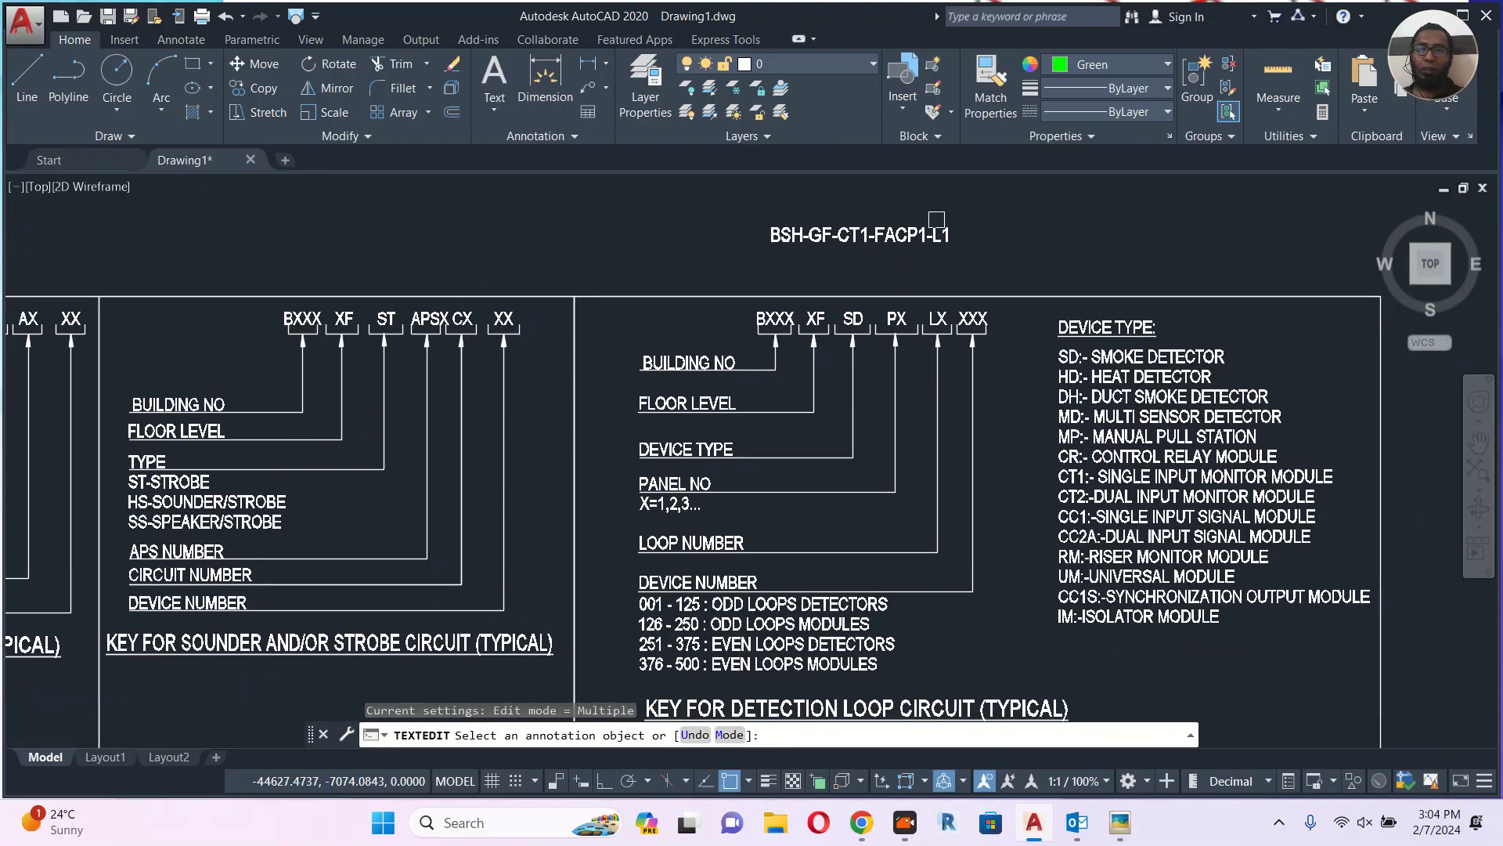
left_click(962, 247)
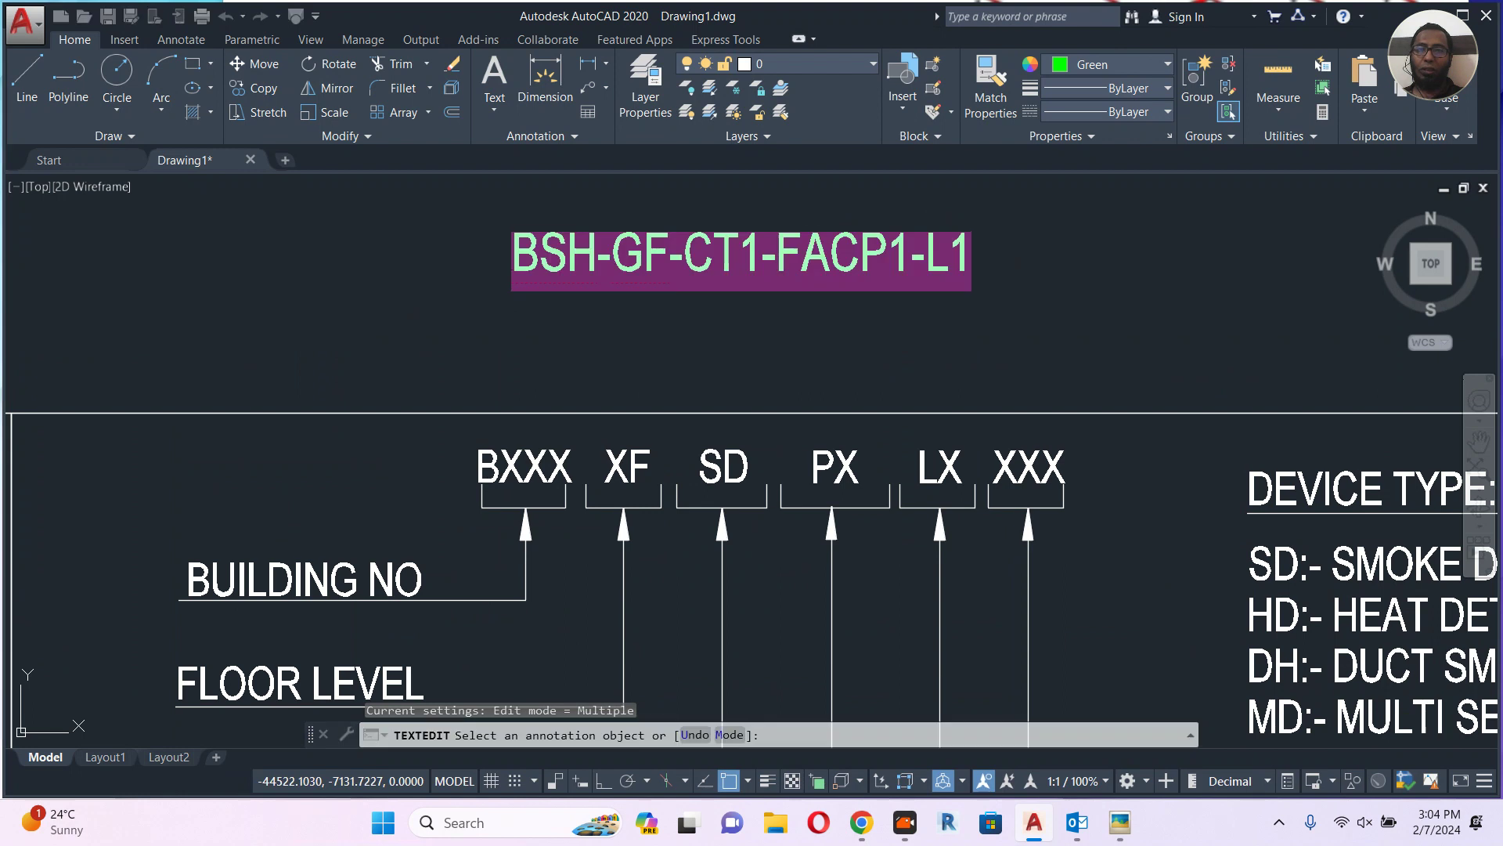
left_click(964, 251)
type("-00")
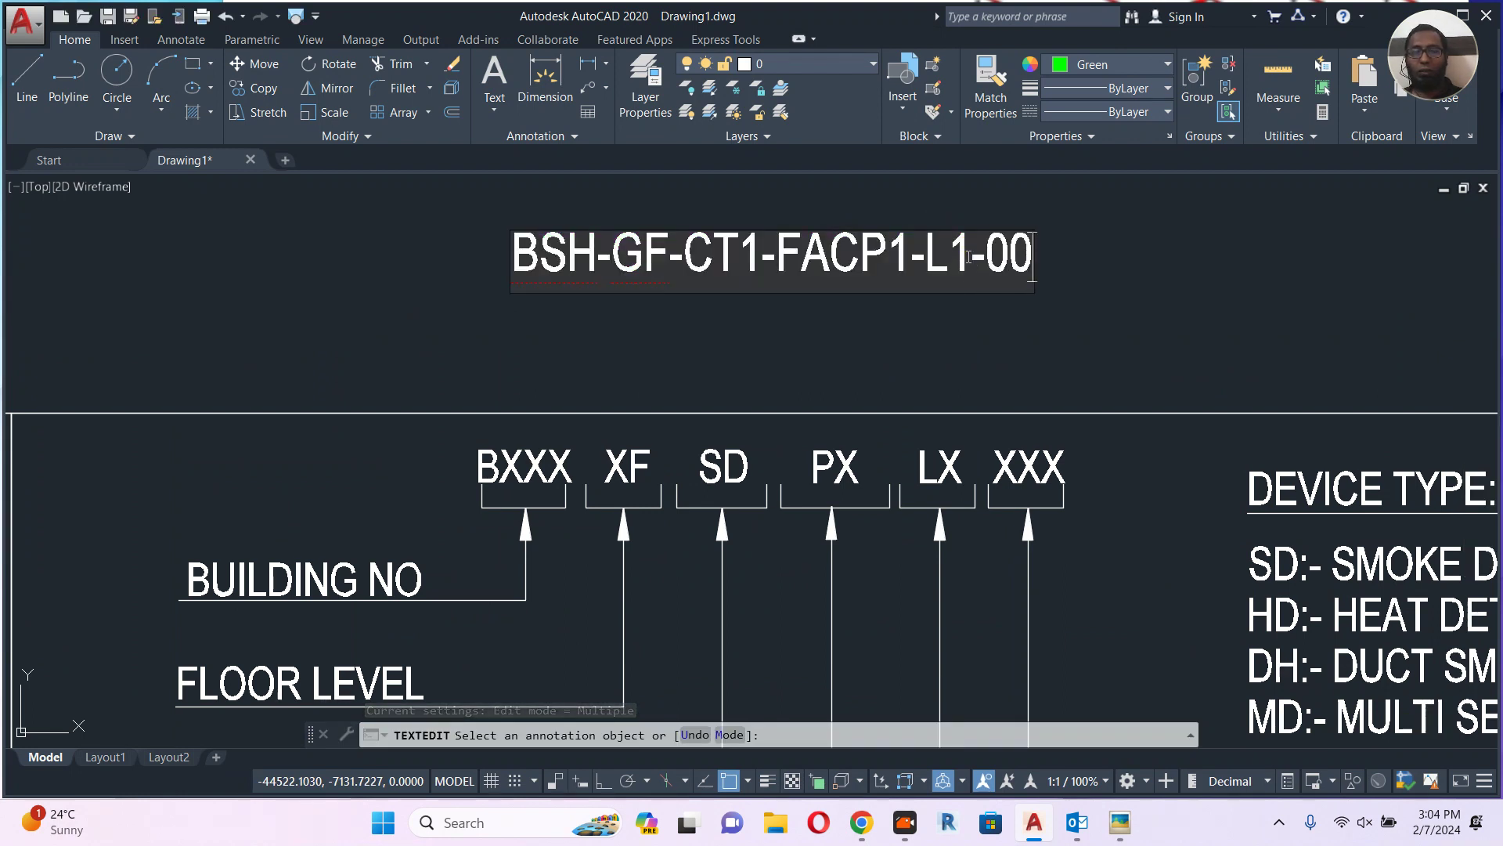
type("1")
left_click(1031, 311)
key("Escape")
scroll(1031, 311, "down", 5)
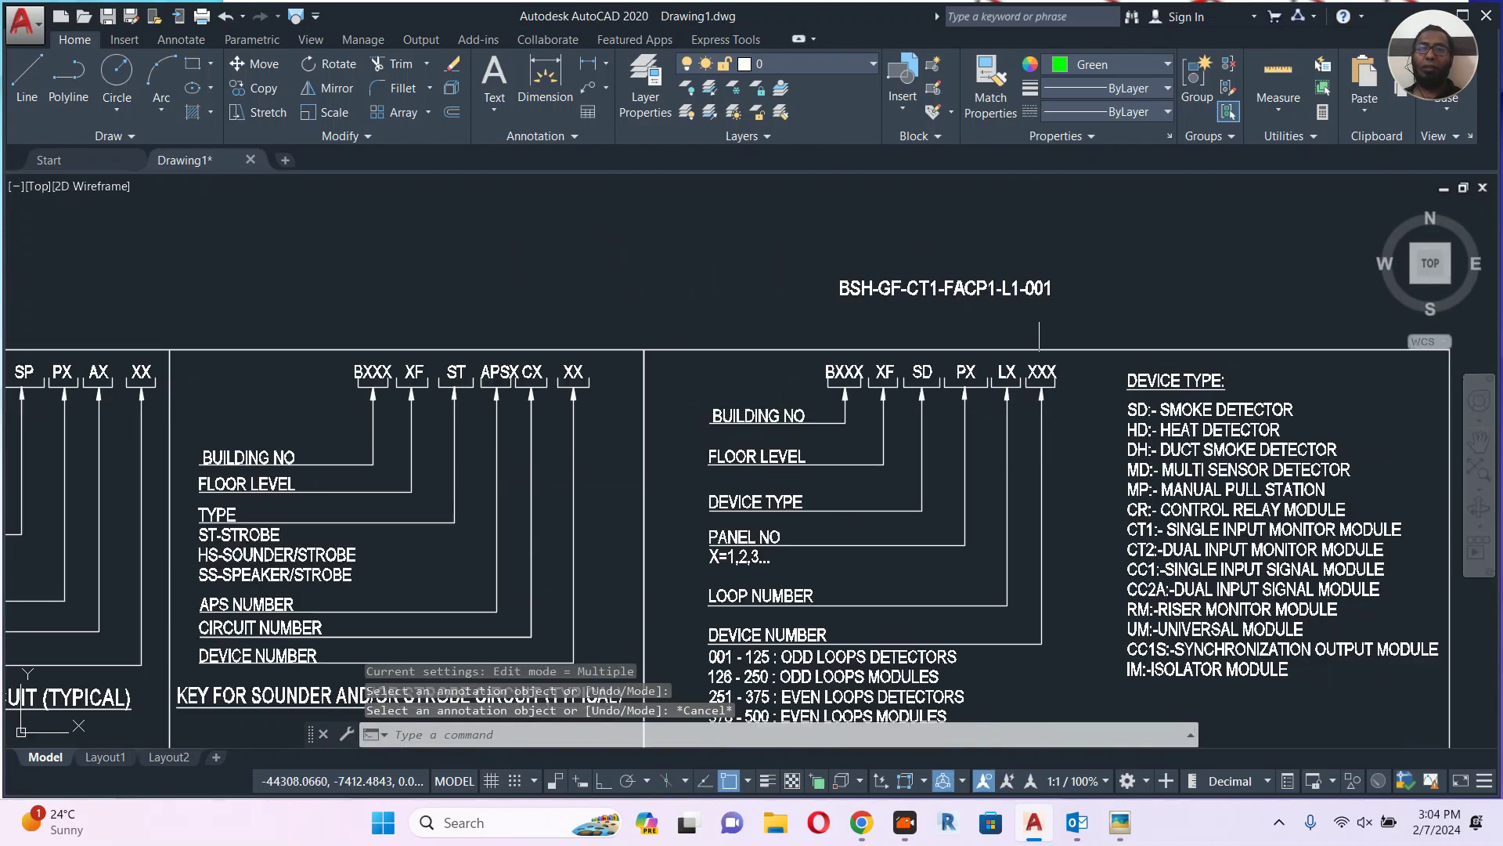
Examine the sounder and strobe circuit key, then the CC2A modules and their connections in the riser diagram.
left_click(837, 219)
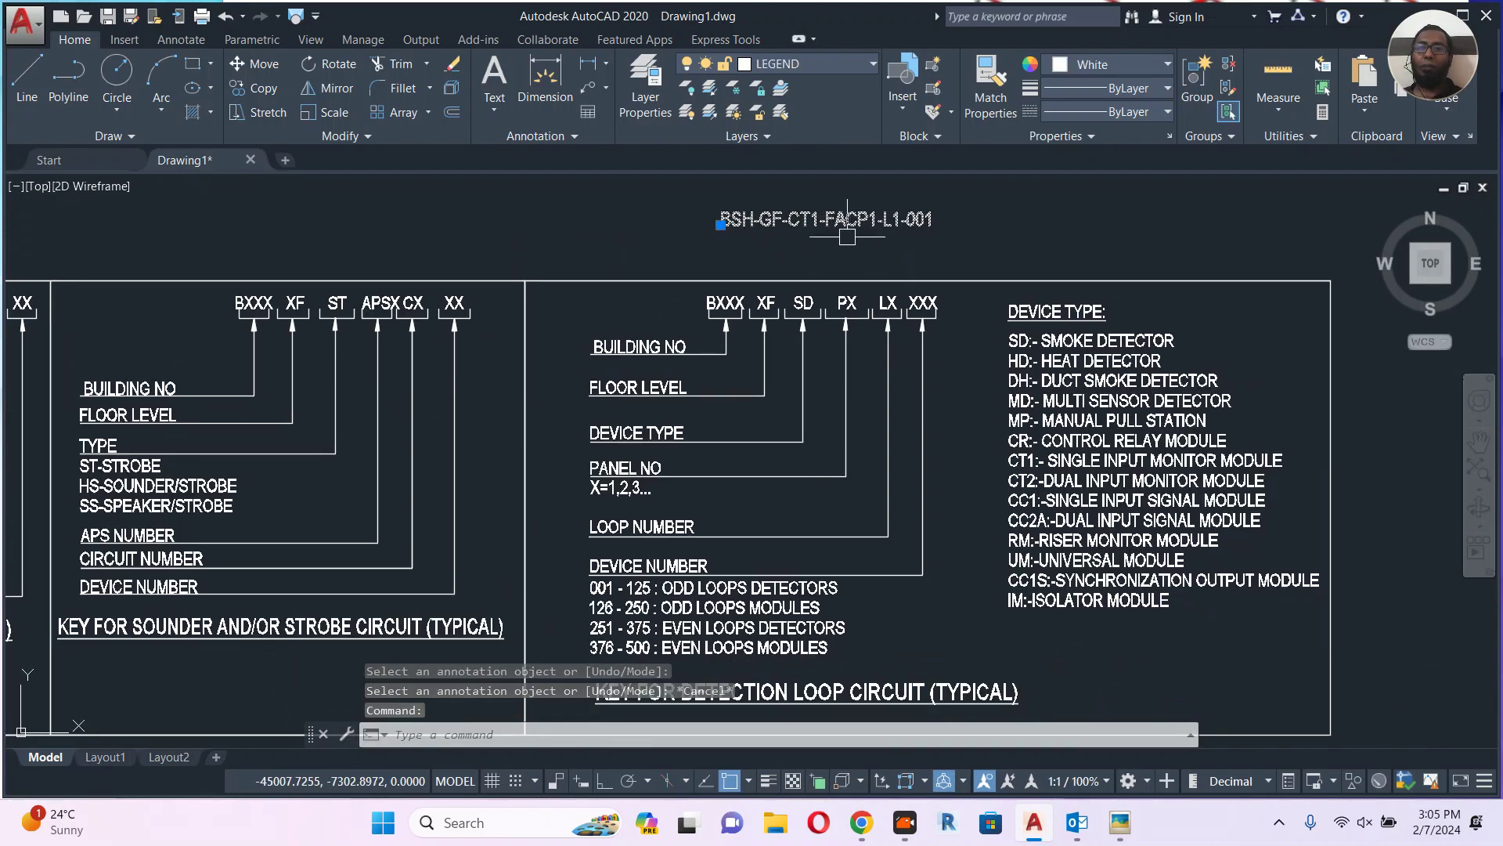
middle_click_drag(655, 286, 901, 233)
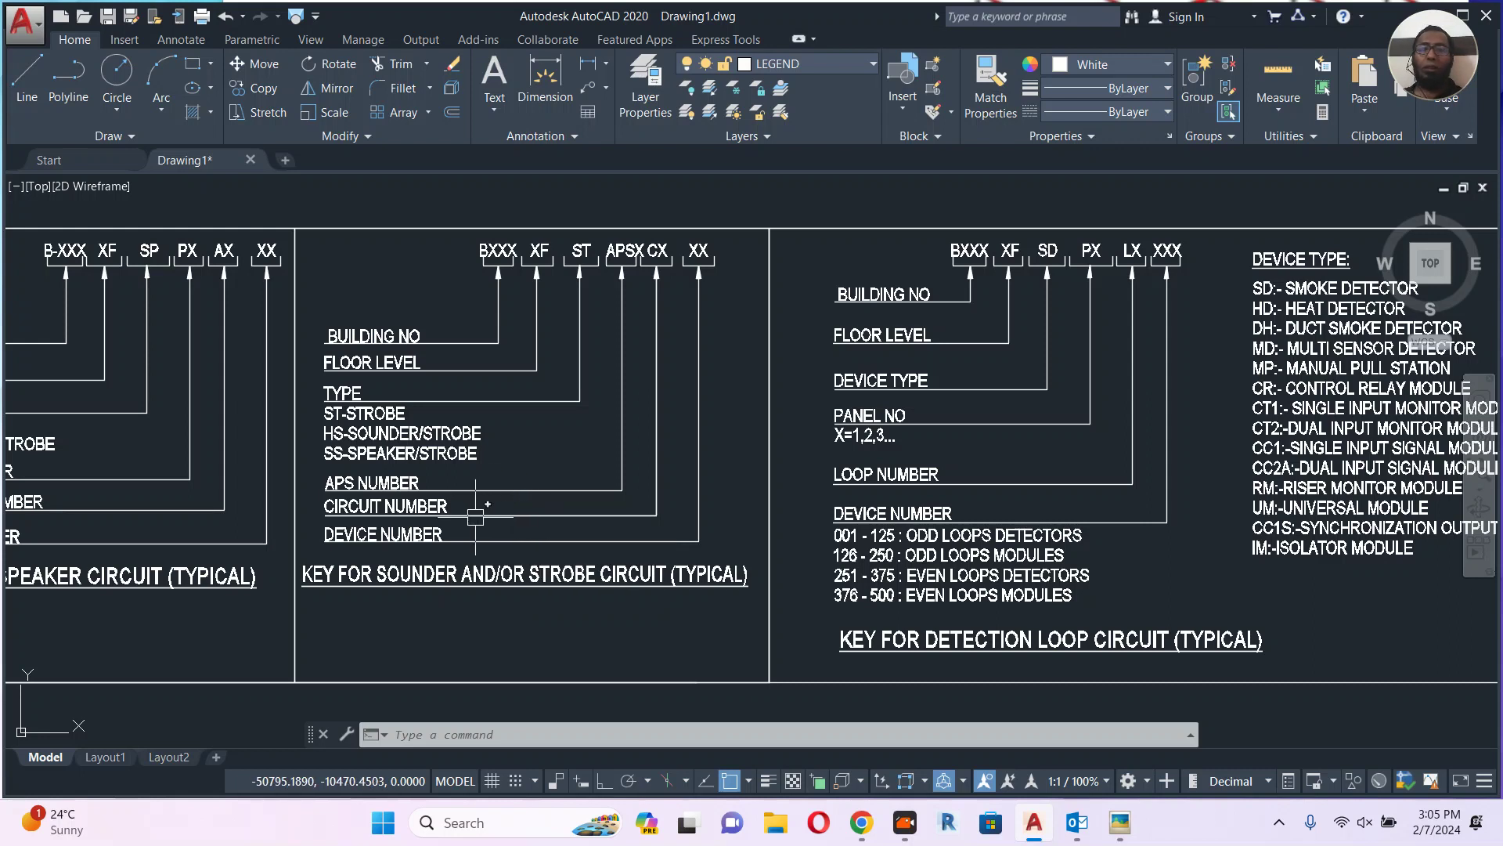
mouse_move(475, 517)
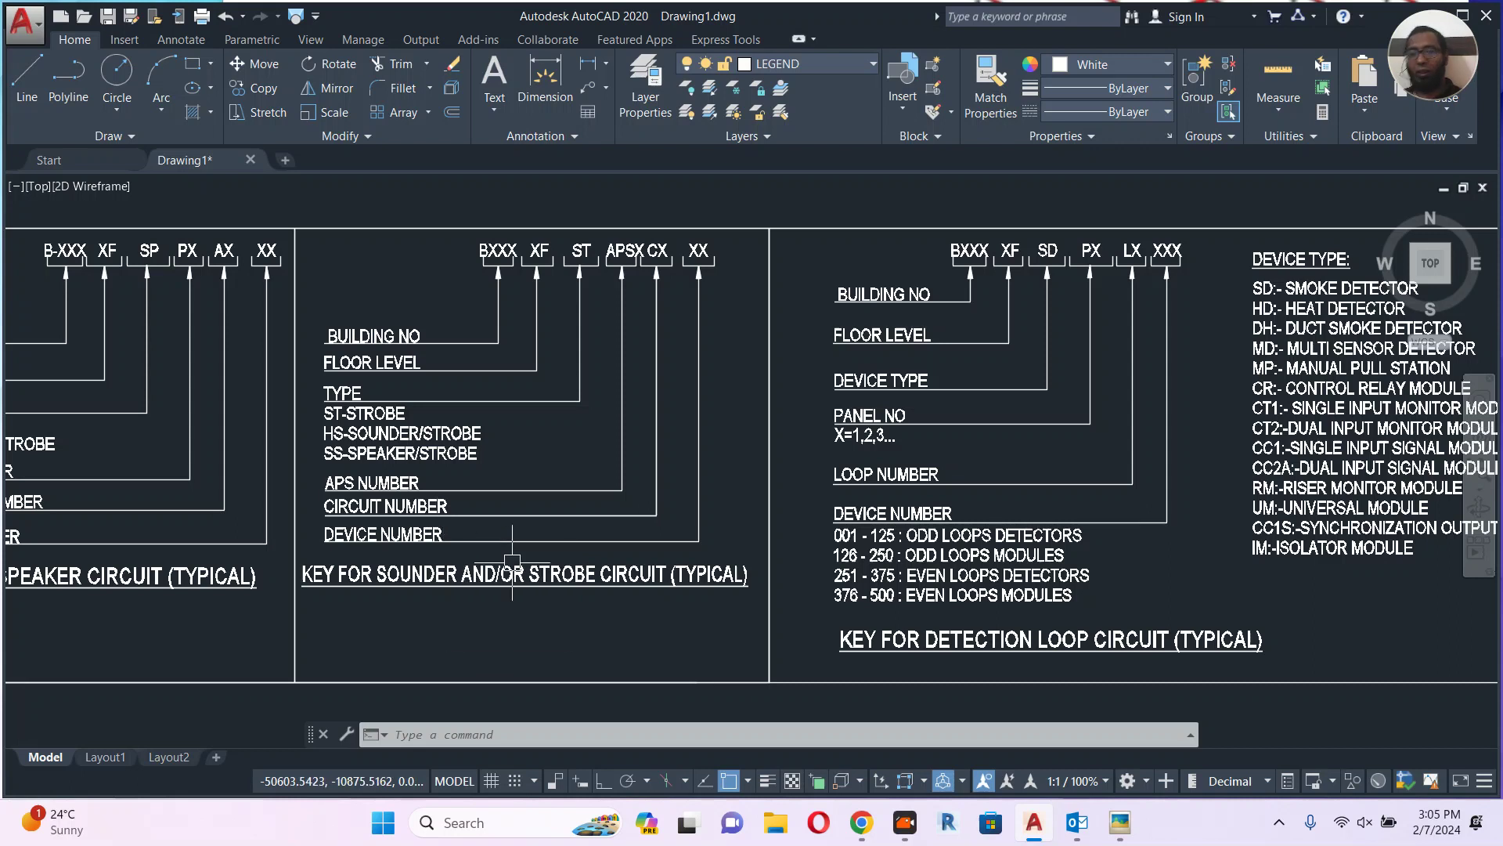
scroll(497, 560, "down", 3)
scroll(839, 498, "down", 3)
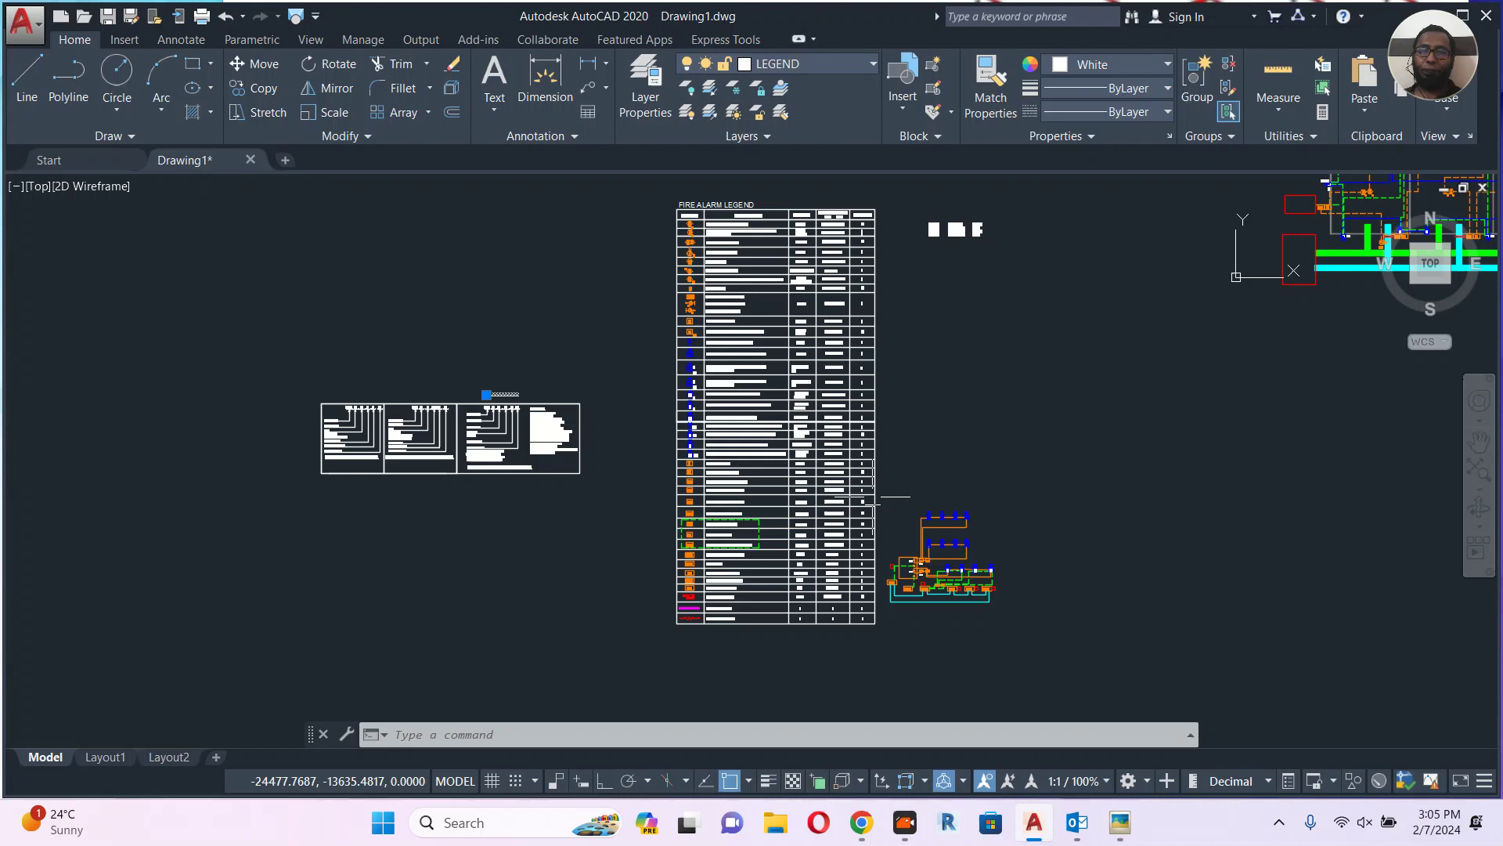
scroll(974, 554, "up", 2)
middle_click_drag(935, 548, 894, 415)
scroll(777, 463, "up", 1)
scroll(766, 443, "up", 3)
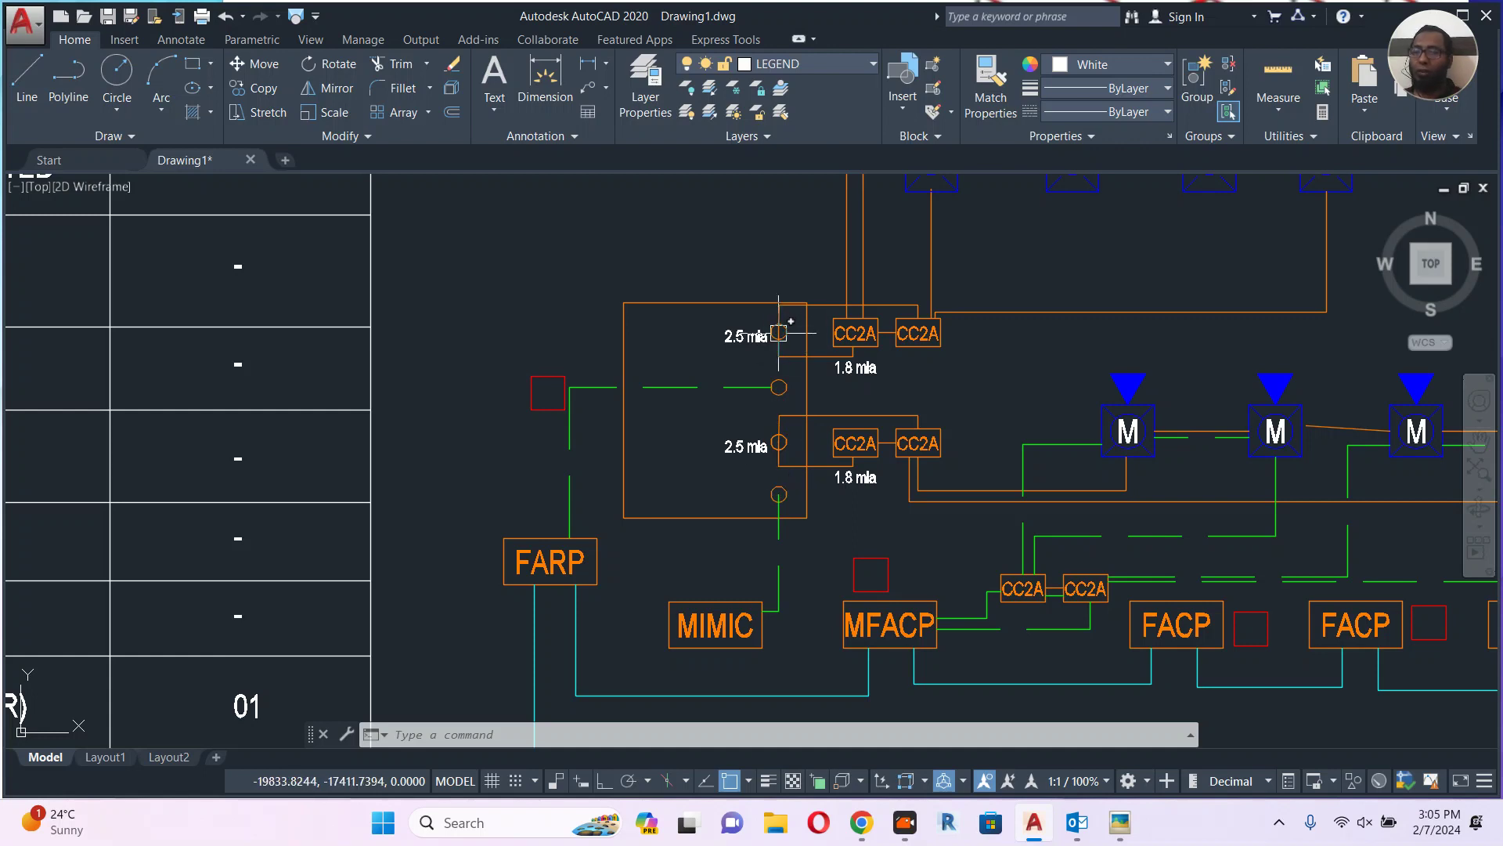
scroll(1019, 435, "down", 5)
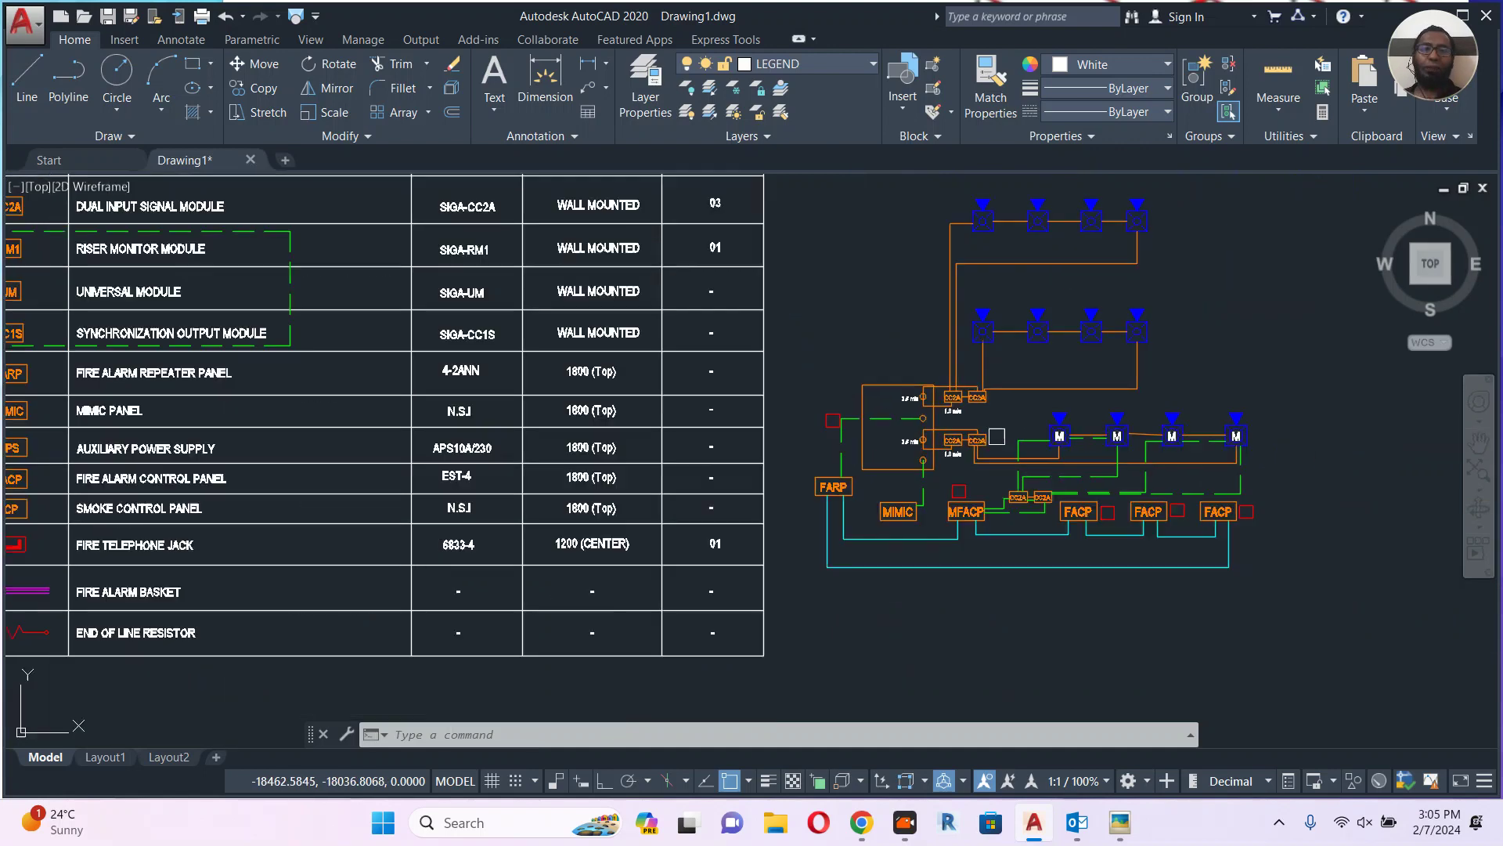
Examine the type, APS number, circuit number and device number fields in the key for sounder and/or strobe circuits.
middle_click_drag(570, 436, 1213, 455)
middle_click_drag(617, 371, 671, 548)
scroll(551, 279, "up", 5)
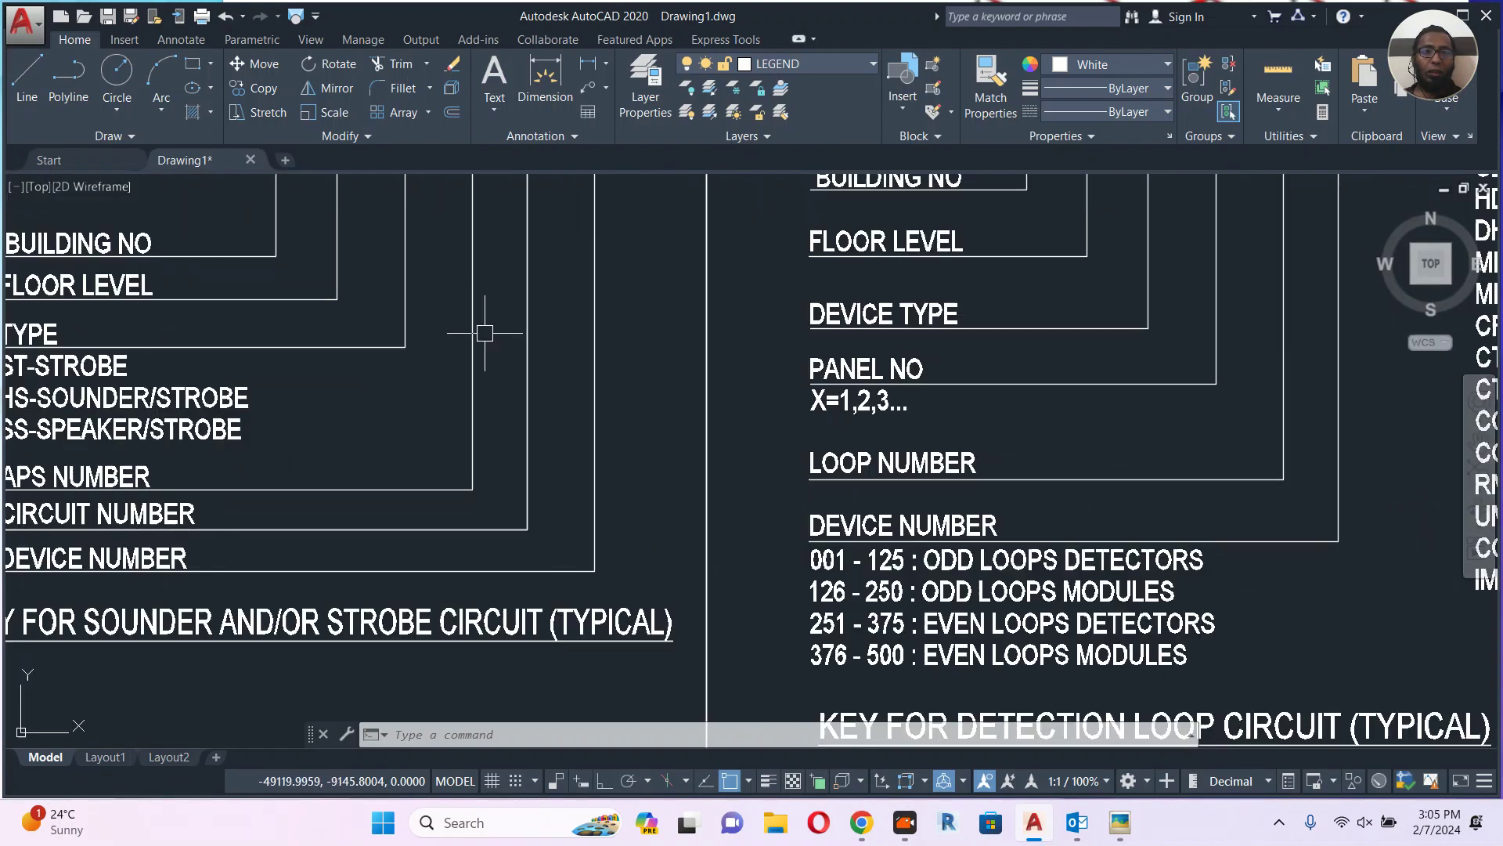
scroll(516, 439, "down", 2)
scroll(696, 391, "up", 2)
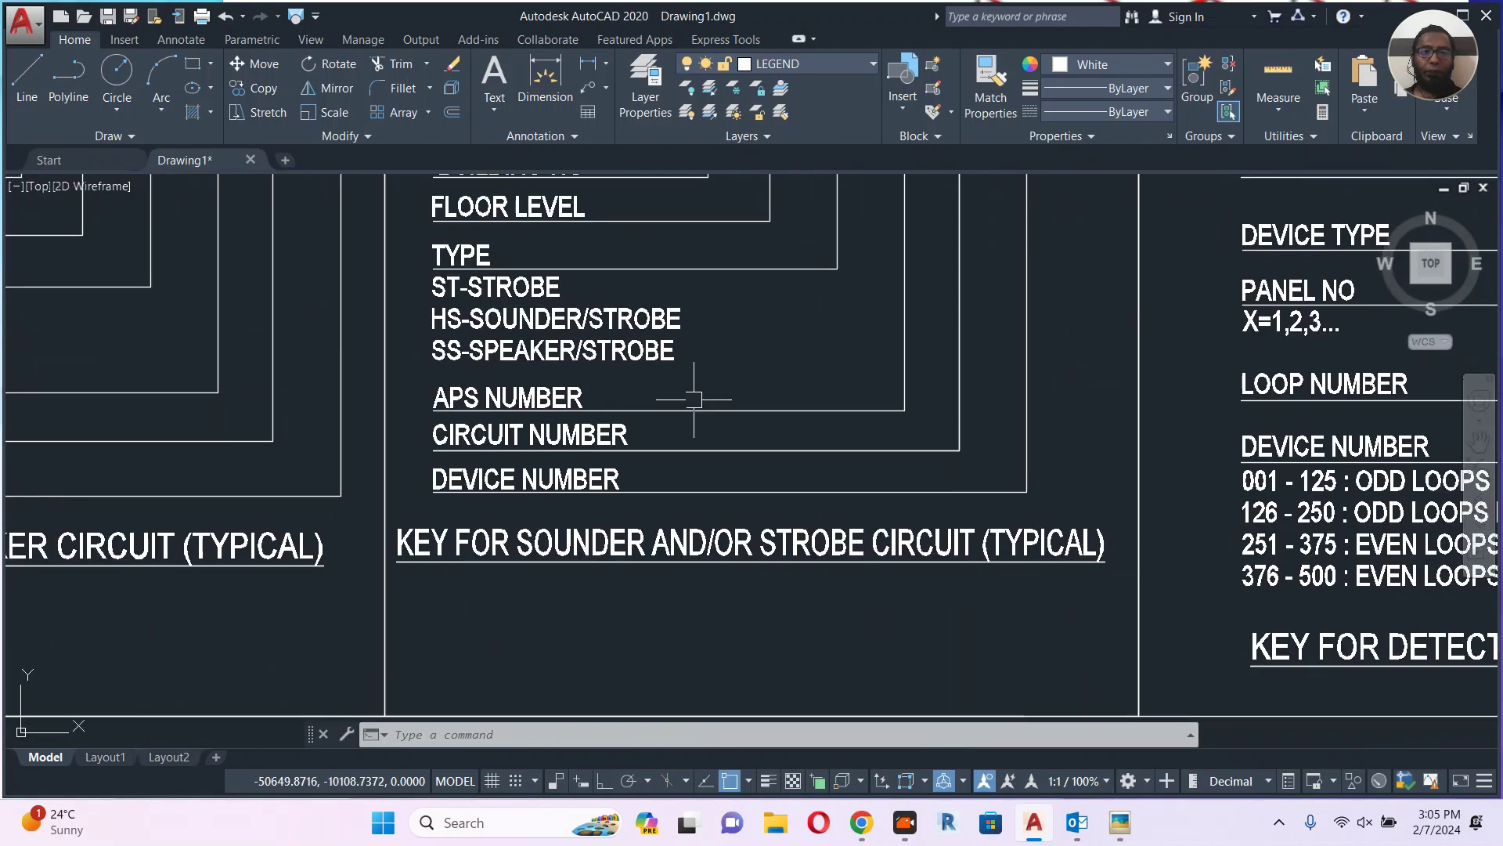
mouse_move(850, 411)
middle_mouse_down()
mouse_move(808, 406)
mouse_move(643, 456)
middle_mouse_up()
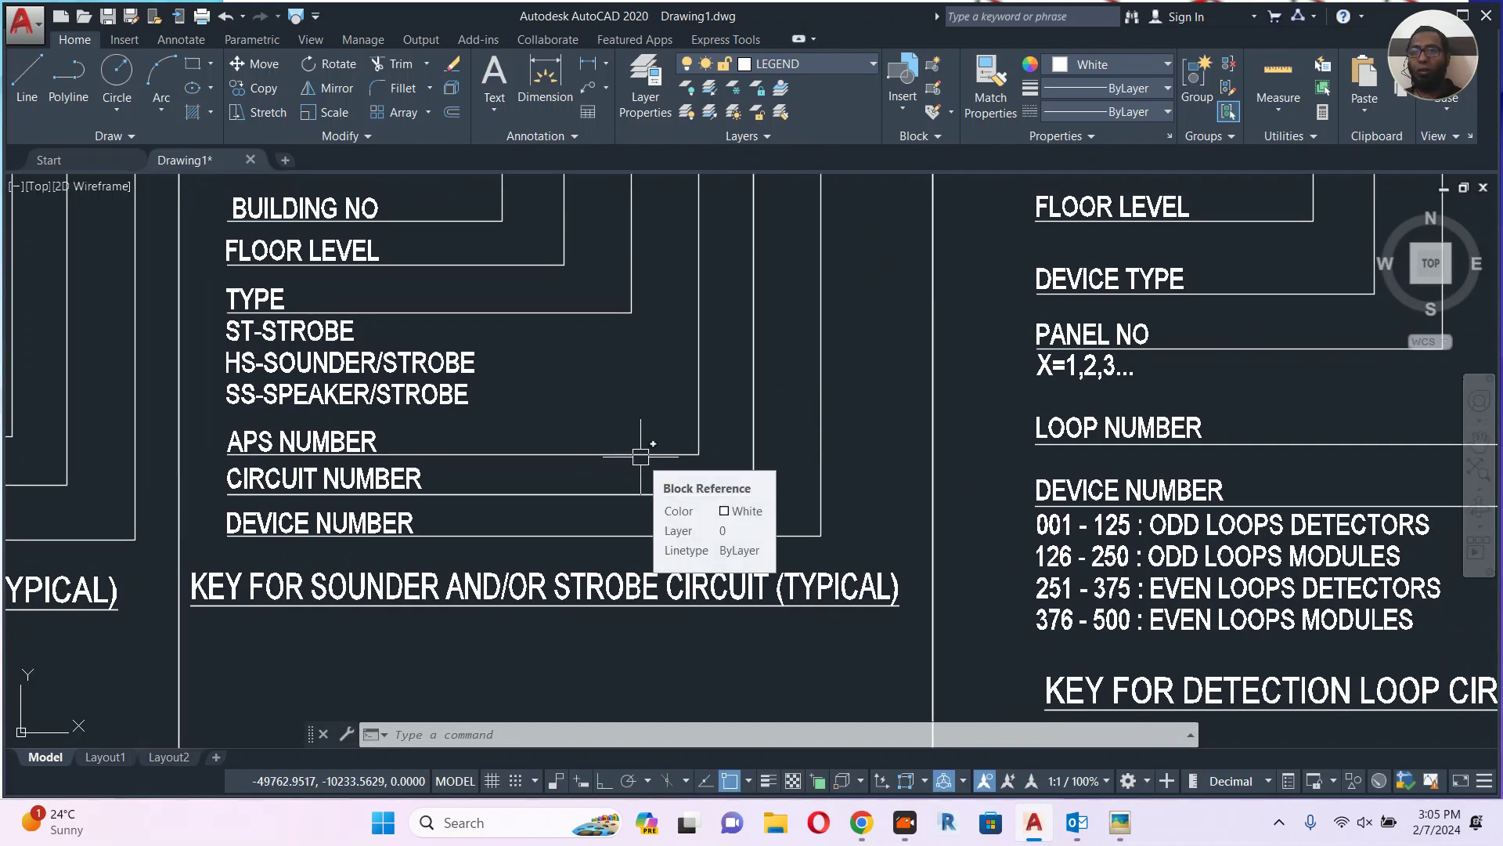
scroll(640, 456, "down", 5)
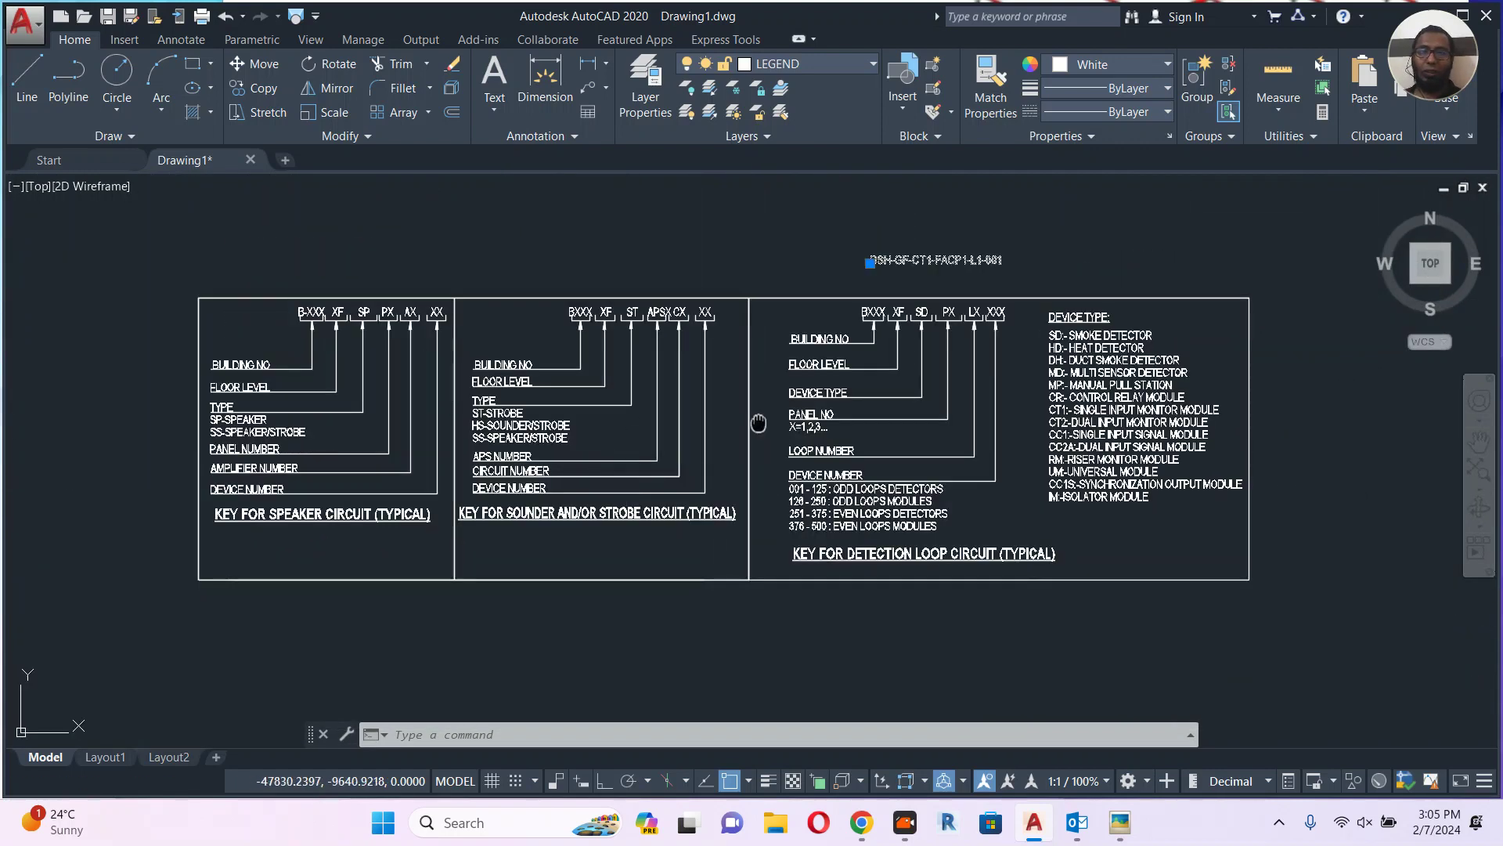
middle_click_drag(758, 423, 715, 456)
key("Escape")
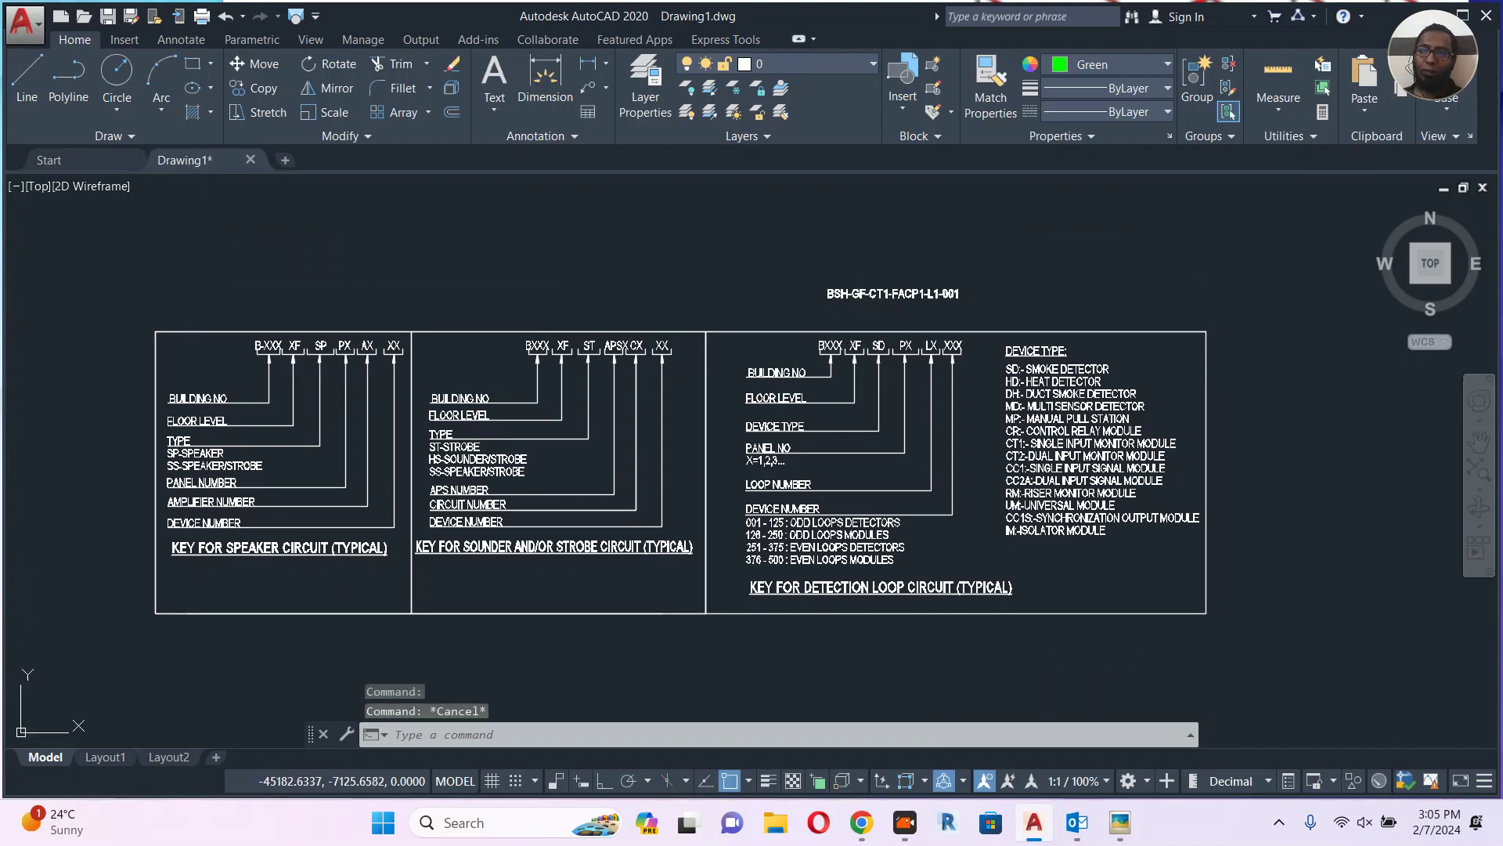
Copy the address text from above the detection loop circuit key to above the two smoke detectors below the FACP in the floor plan.
left_click(893, 293)
scroll(916, 316, "up", 2)
type("co")
key("Return")
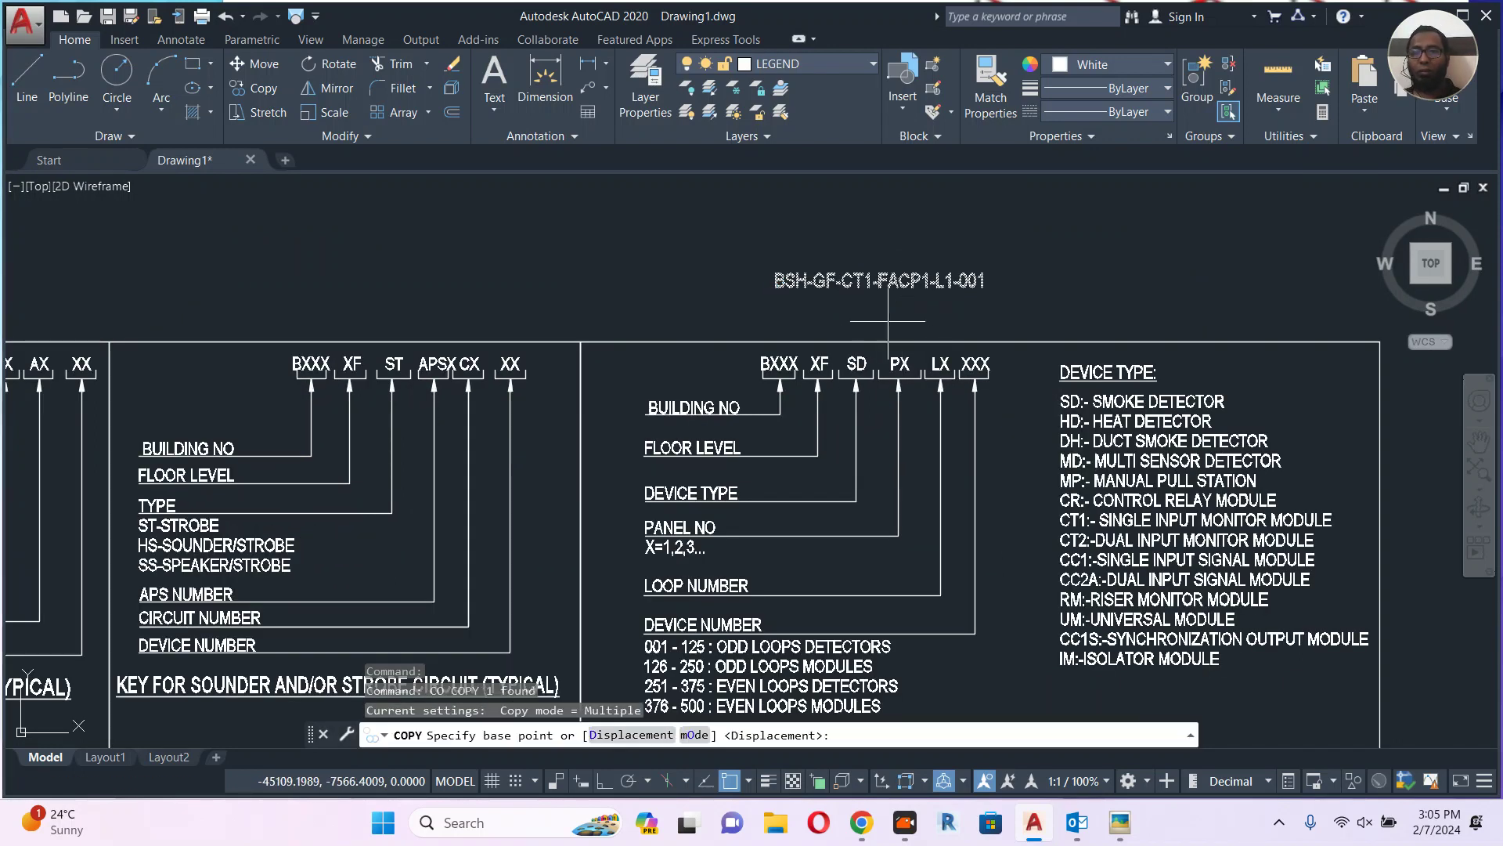
left_click(888, 321)
middle_click_drag(902, 490, 554, 429)
scroll(597, 427, "down", 2)
scroll(553, 429, "down", 5)
middle_click_drag(1137, 453, 502, 638)
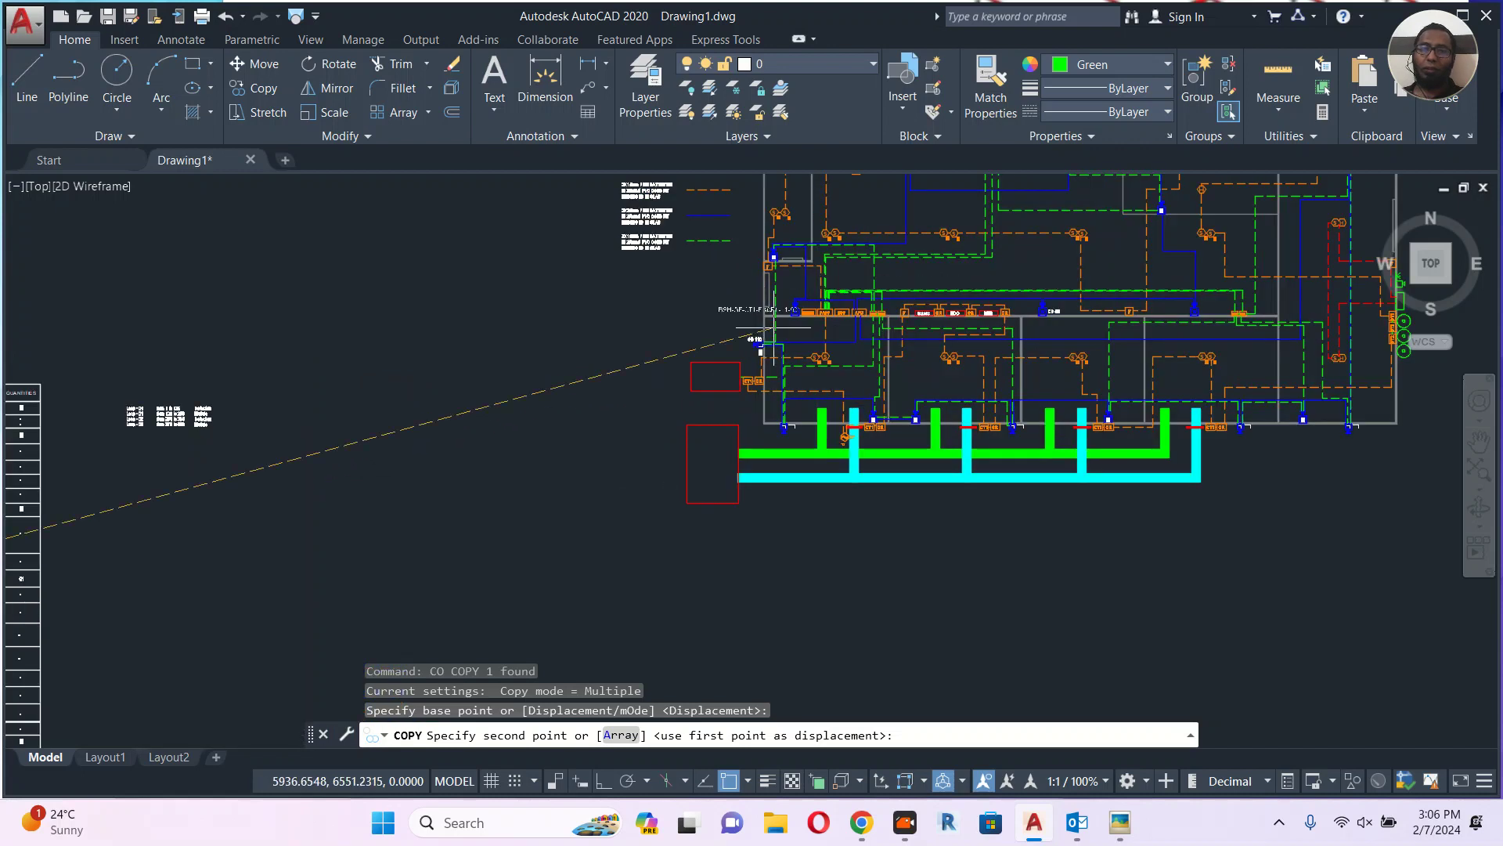
scroll(861, 329, "up", 6)
scroll(912, 342, "up", 4)
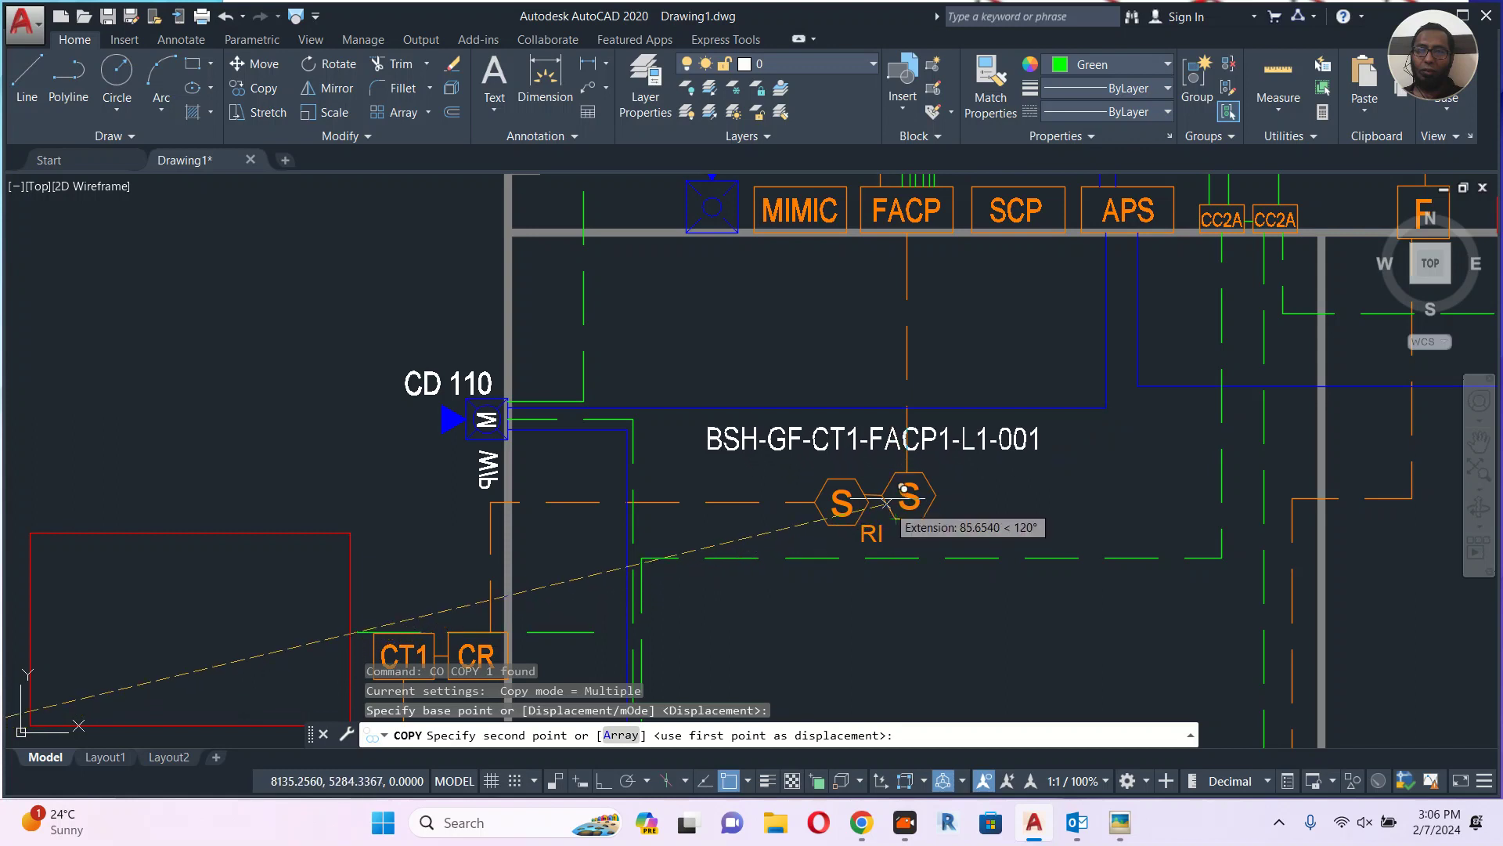
left_click(881, 495)
key("Escape")
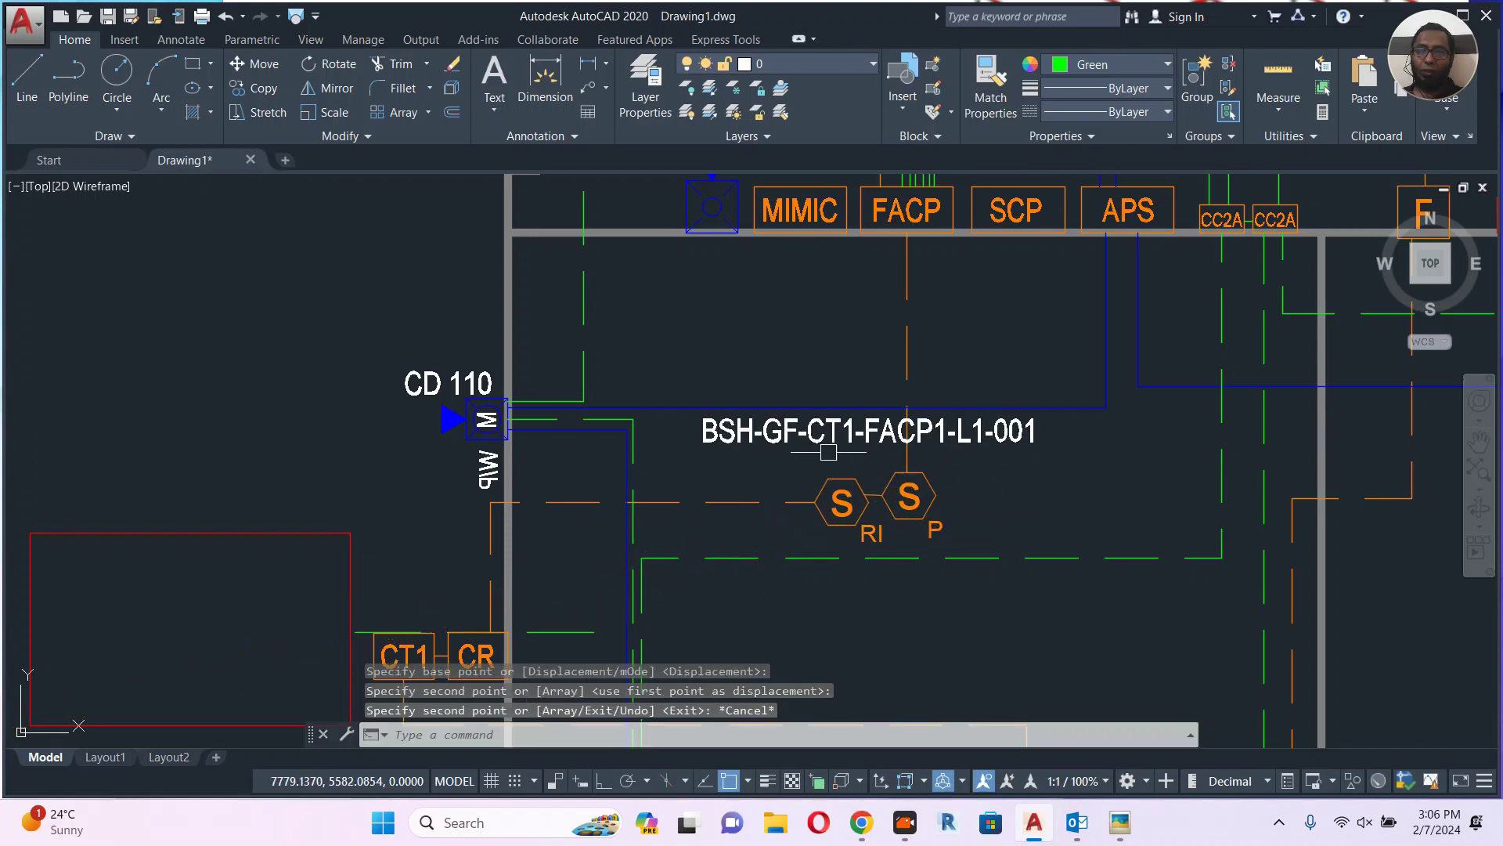
Change the device type in the copied address text to SD so it reads BSH-GF-SD-FACP1-L1-001.
scroll(832, 454, "up", 2)
left_click(838, 409)
double_click(868, 413)
left_click_drag(869, 414, 804, 417)
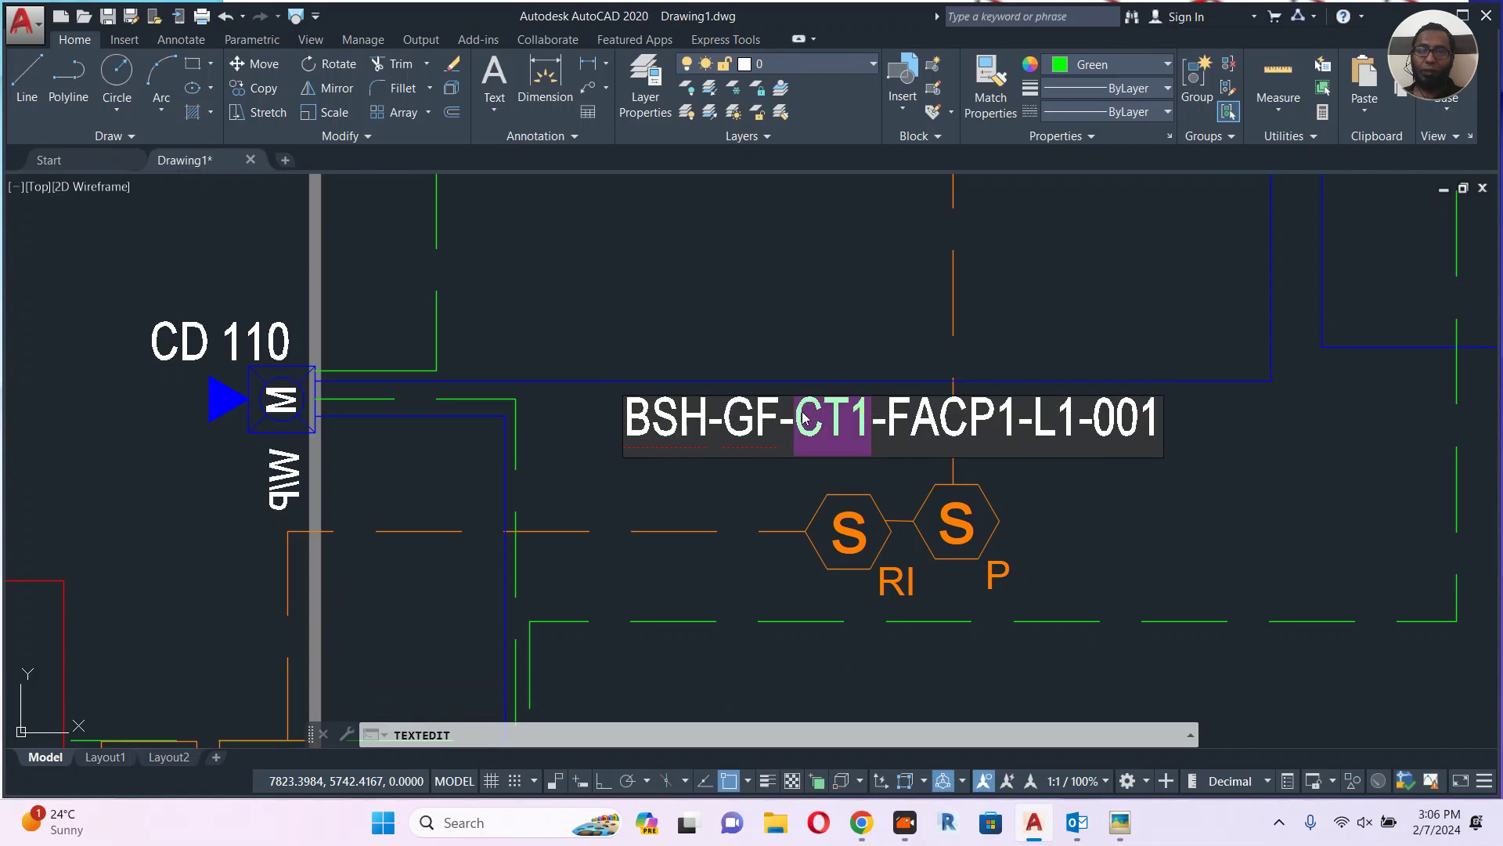
type("SD")
left_click(1167, 490)
key("Escape")
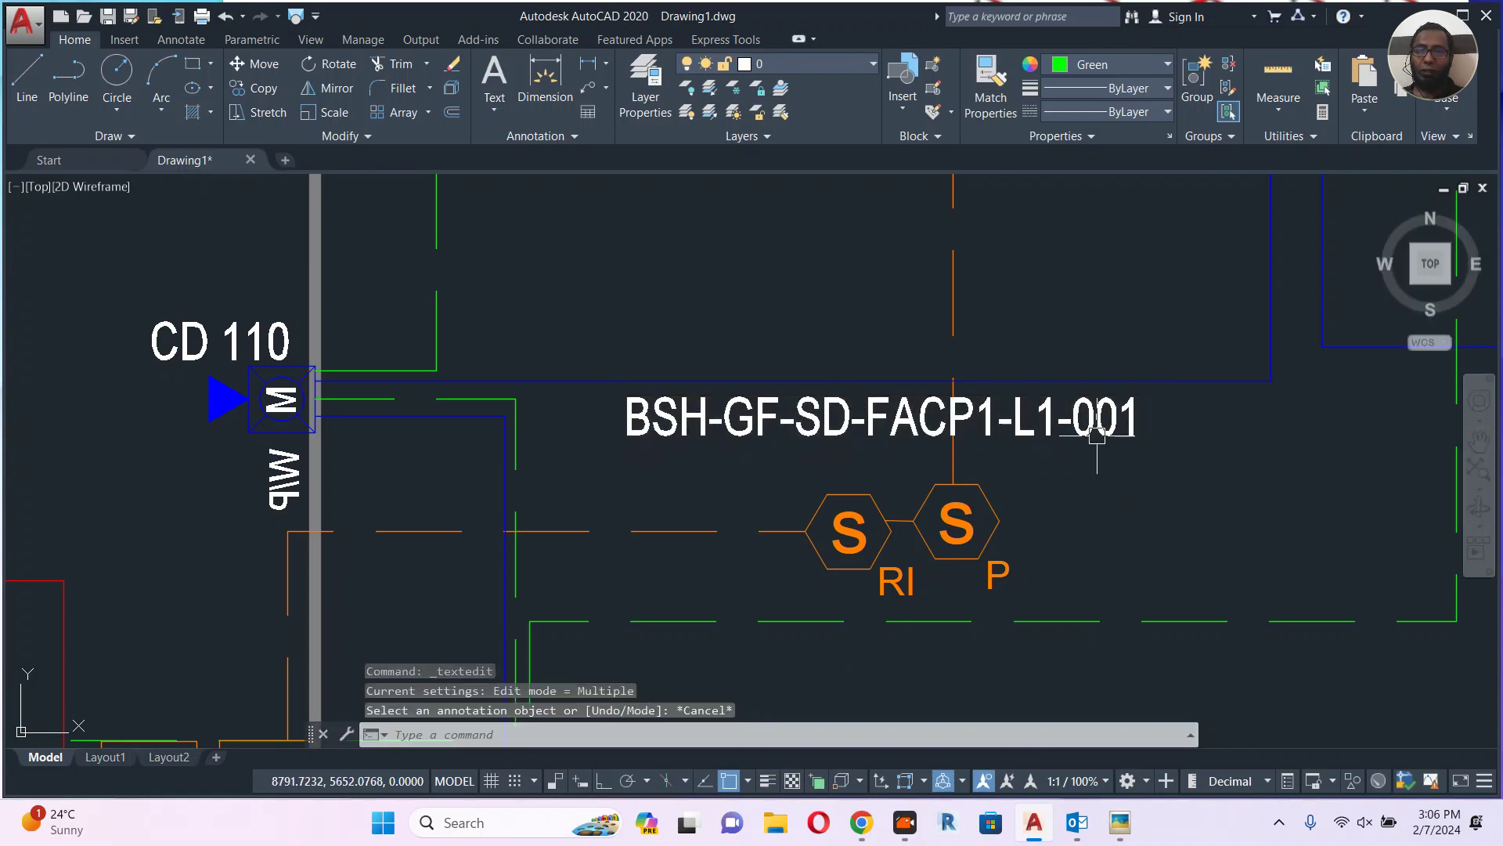
Copy the smoke detector address text to directly below the original, just above the two detector symbols.
left_click(1098, 436)
middle_click_drag(1118, 446, 1134, 402)
type("co")
key("Return")
left_click(1189, 421)
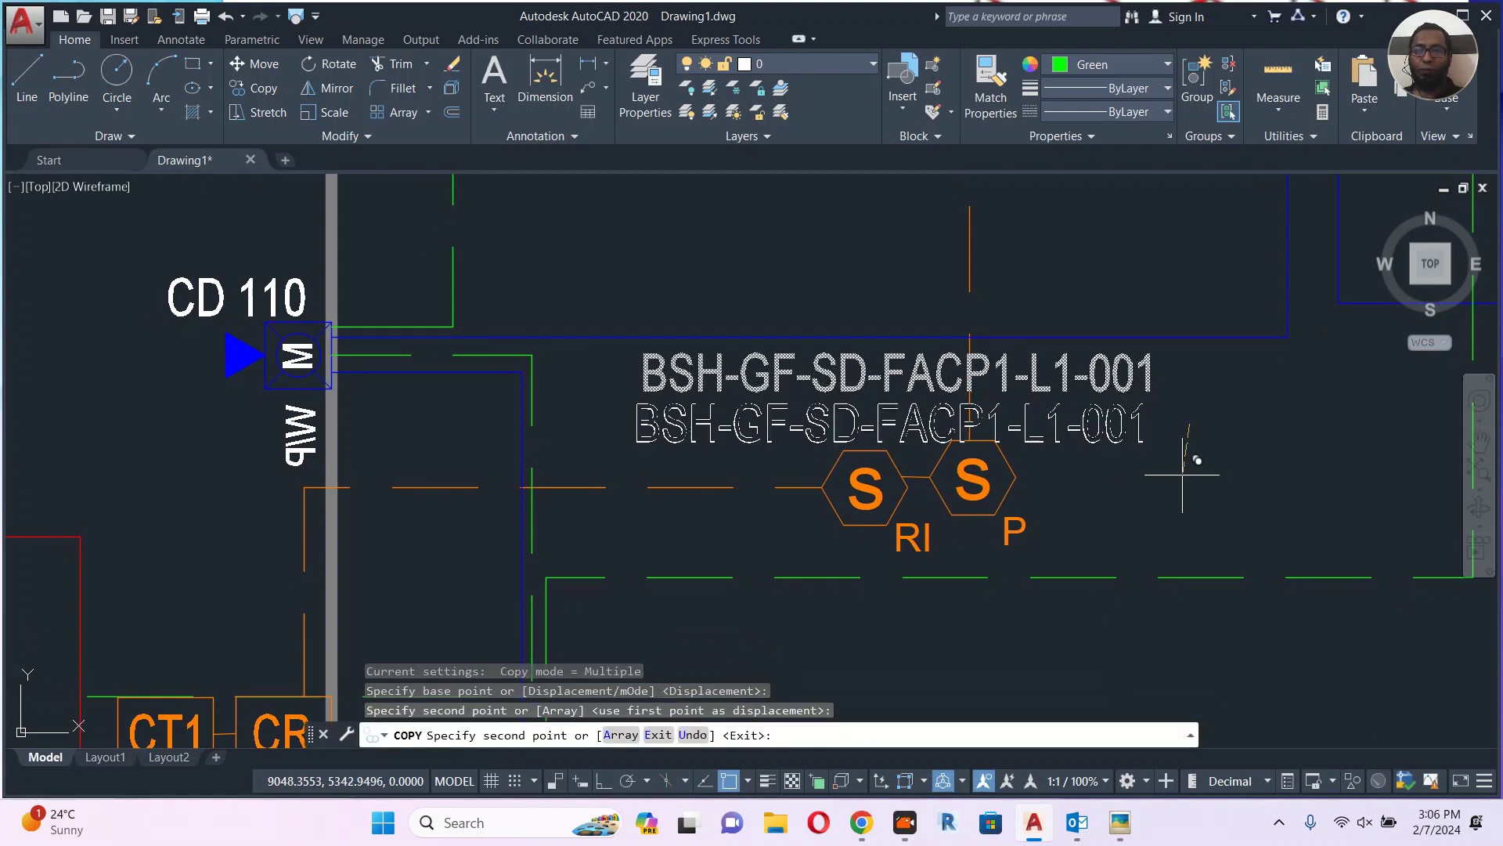
key("Escape")
Set the device number of the lower address text to 002 so it reads BSH-GF-SD-FACP1-L1-002.
double_click(1127, 419)
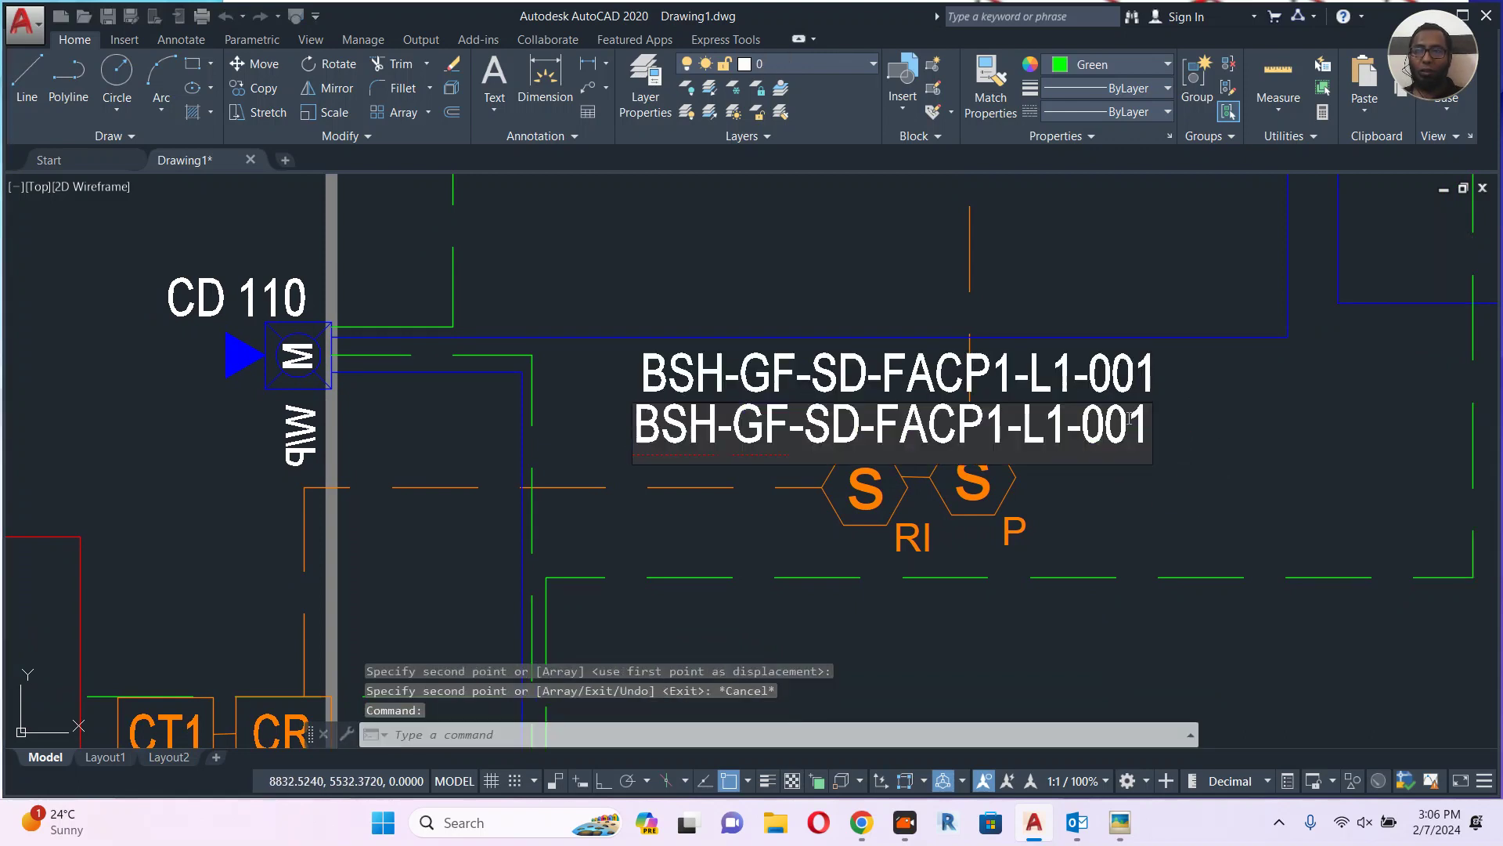
type("2")
key("Return")
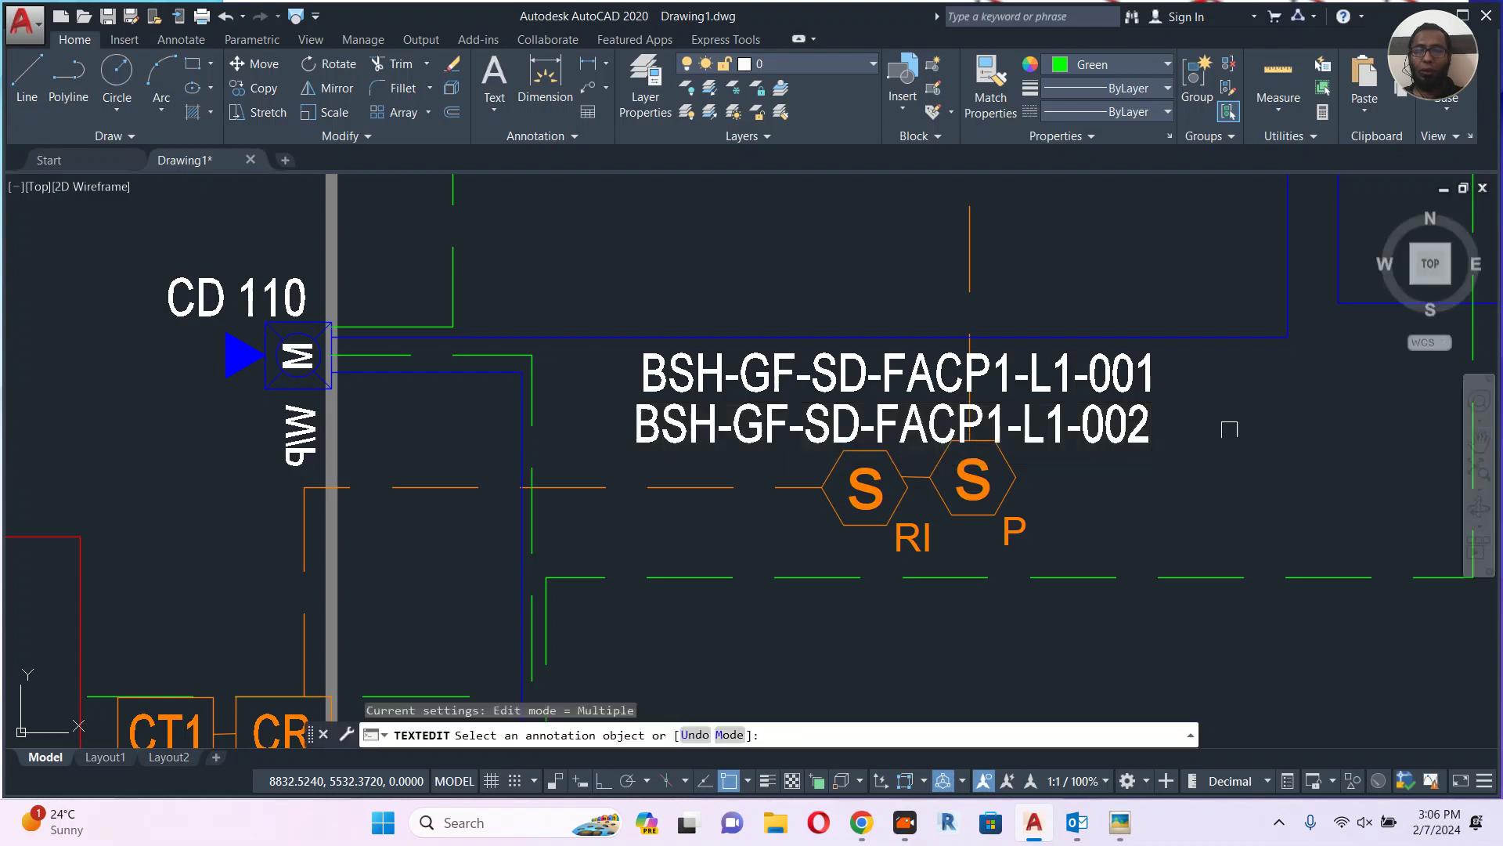
key("Escape")
Check the smoke detector entries in the fire alarm legend and change the lower address text's device type to SDR.
scroll(1096, 425, "down", 4)
scroll(1096, 425, "down", 5)
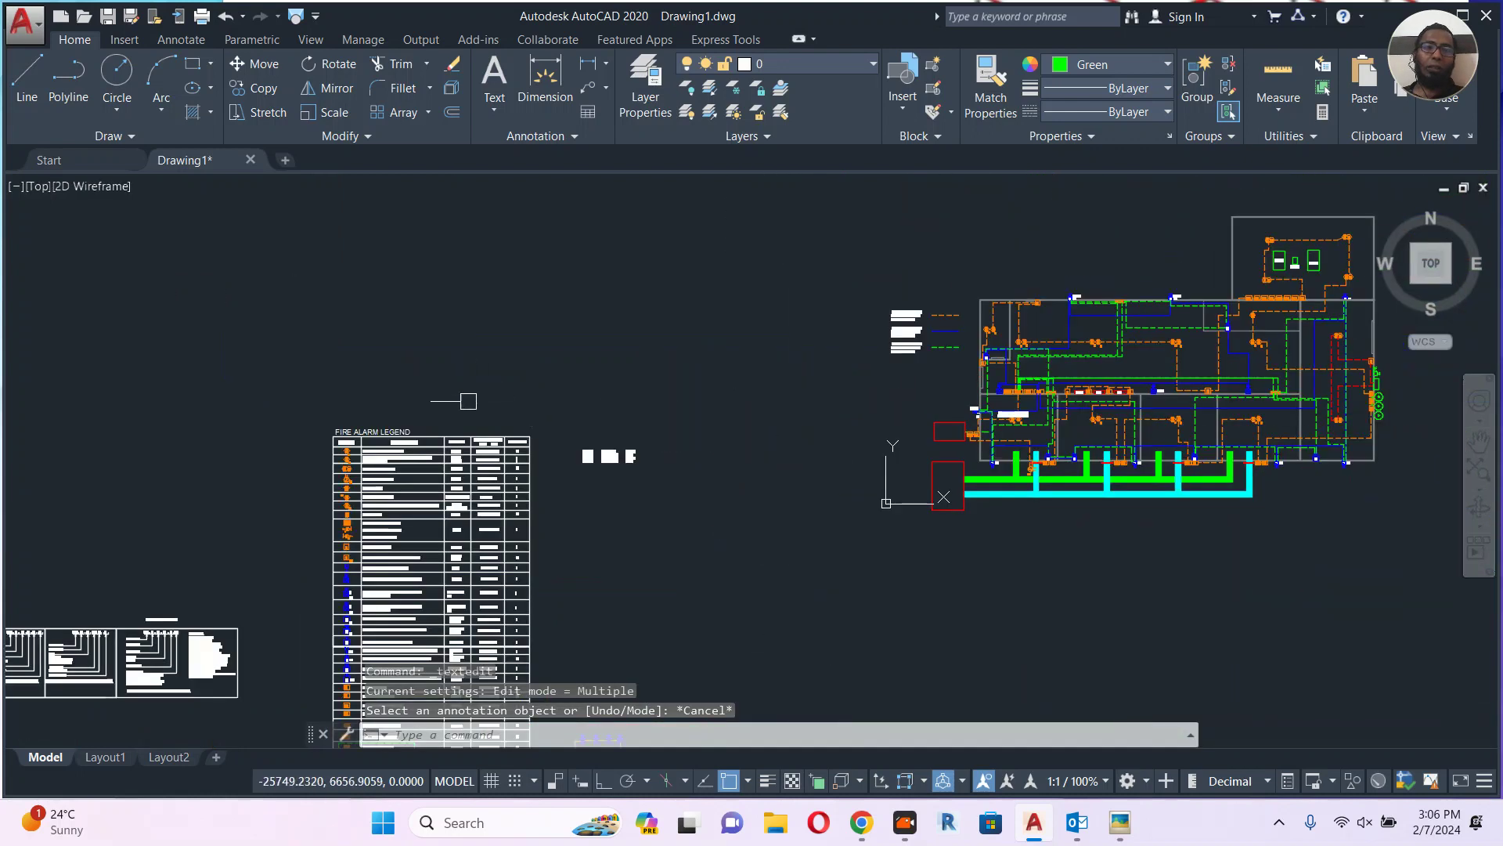
scroll(389, 447, "up", 8)
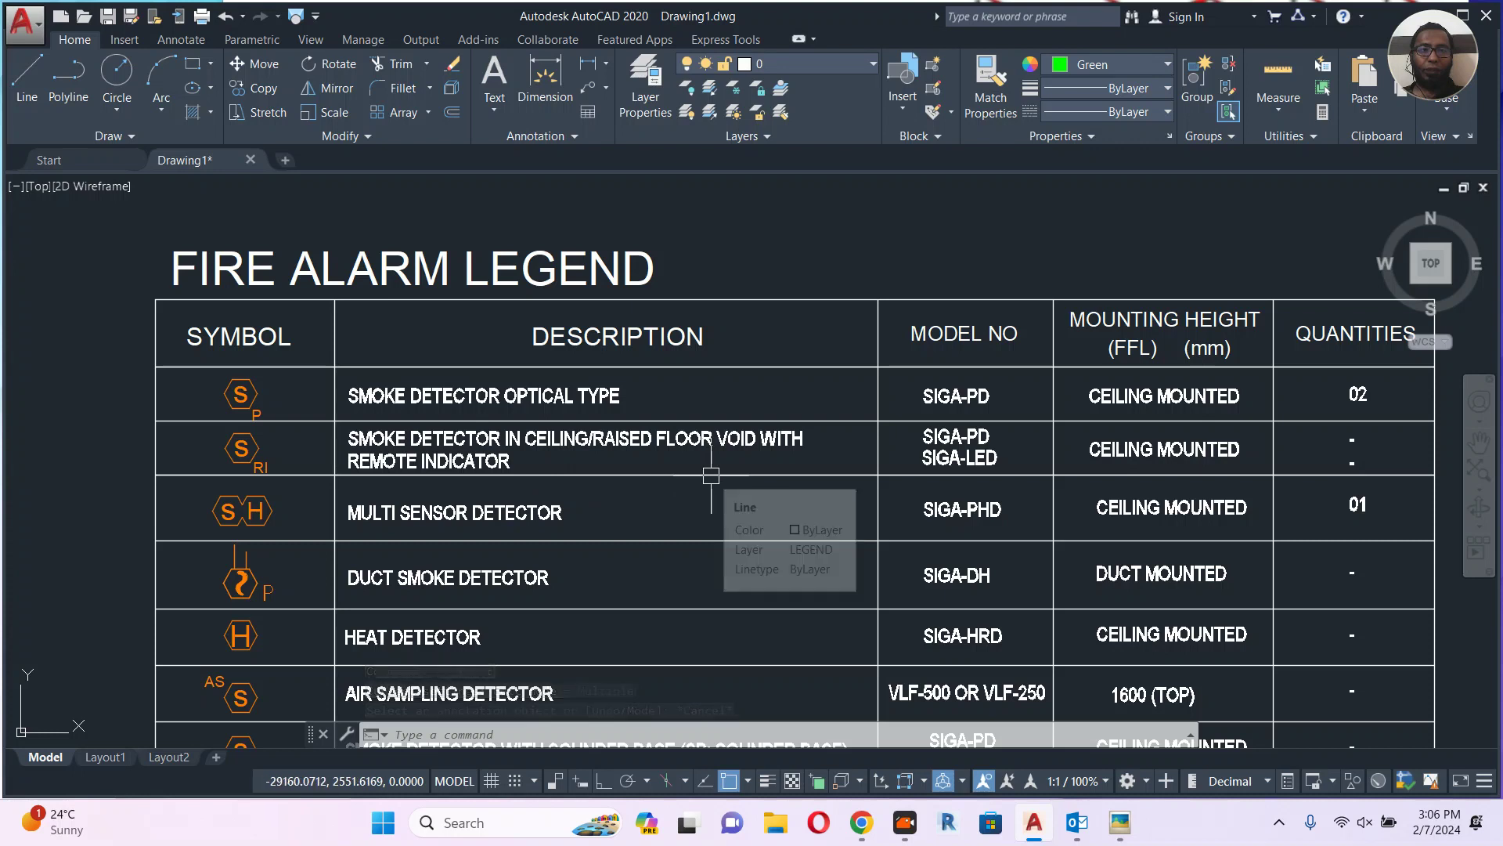
scroll(695, 476, "down", 5)
middle_click_drag(1159, 473, 615, 462)
mouse_move(1040, 473)
middle_mouse_down()
mouse_move(824, 476)
mouse_move(496, 541)
middle_mouse_up()
scroll(1090, 406, "up", 10)
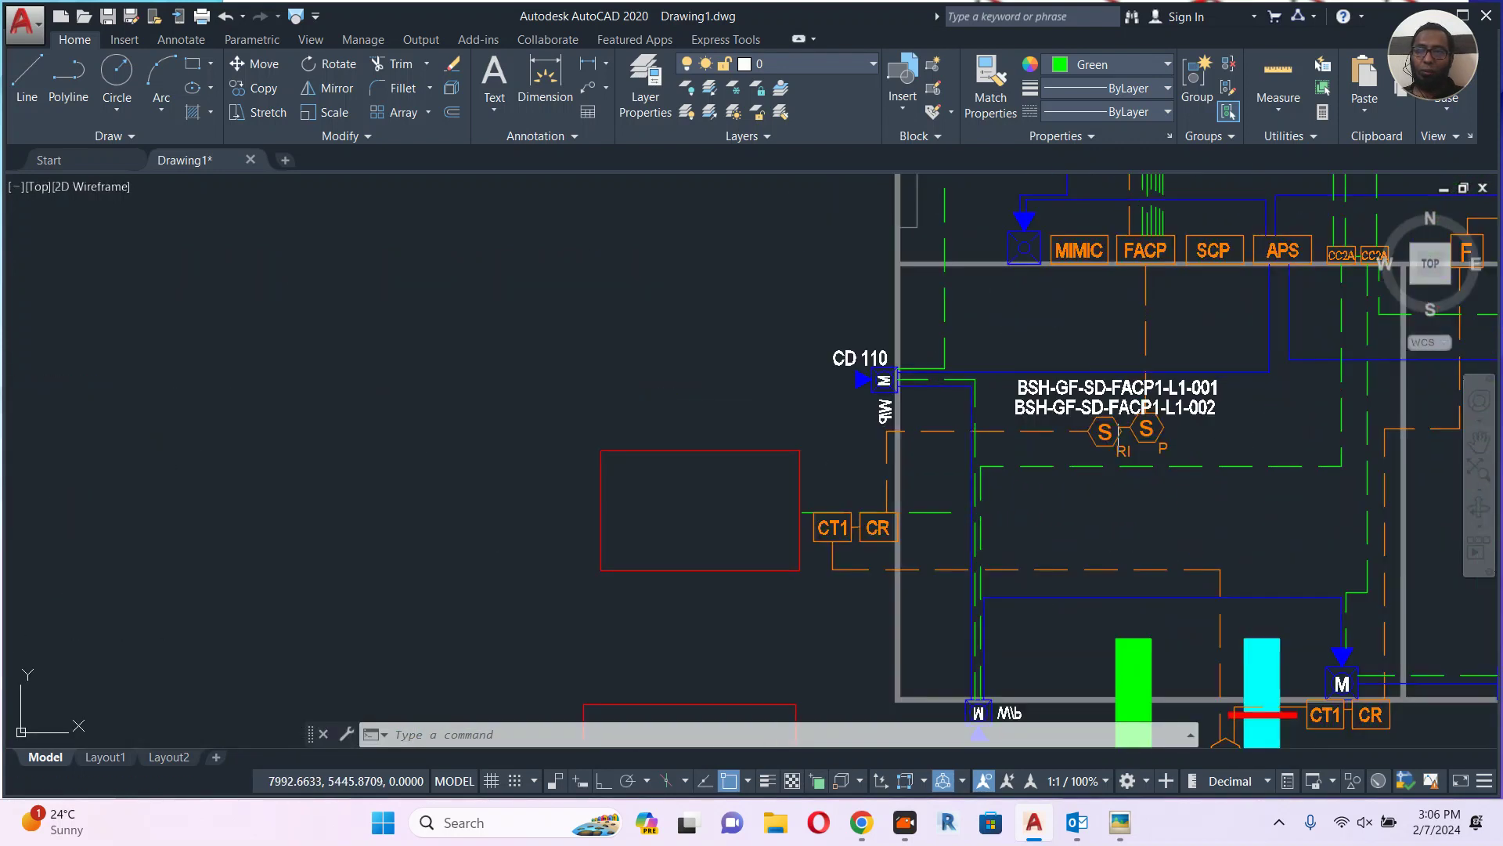
left_click(807, 344)
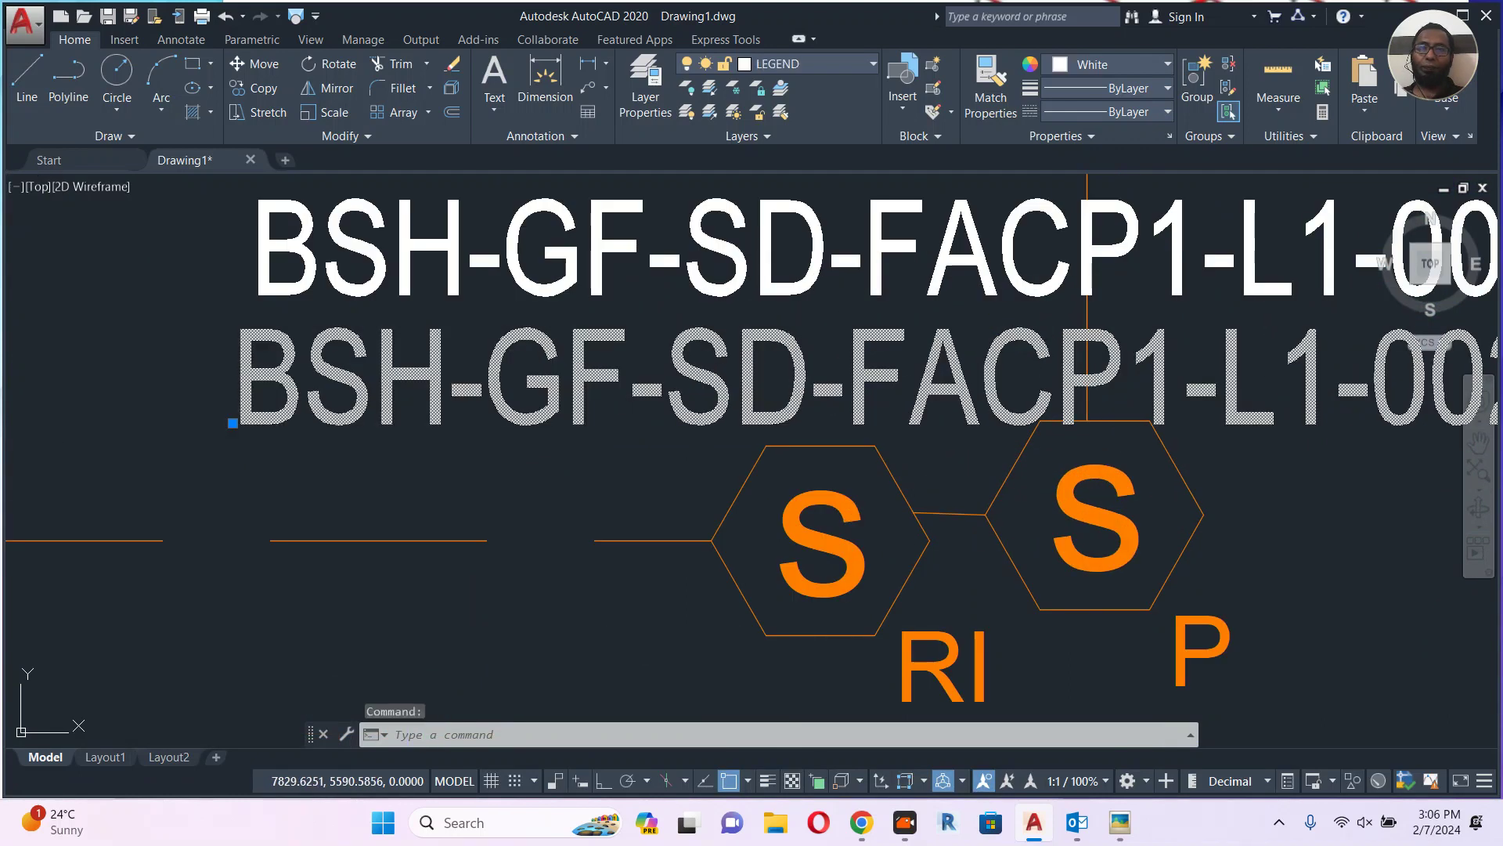
double_click(806, 373)
left_click(802, 376)
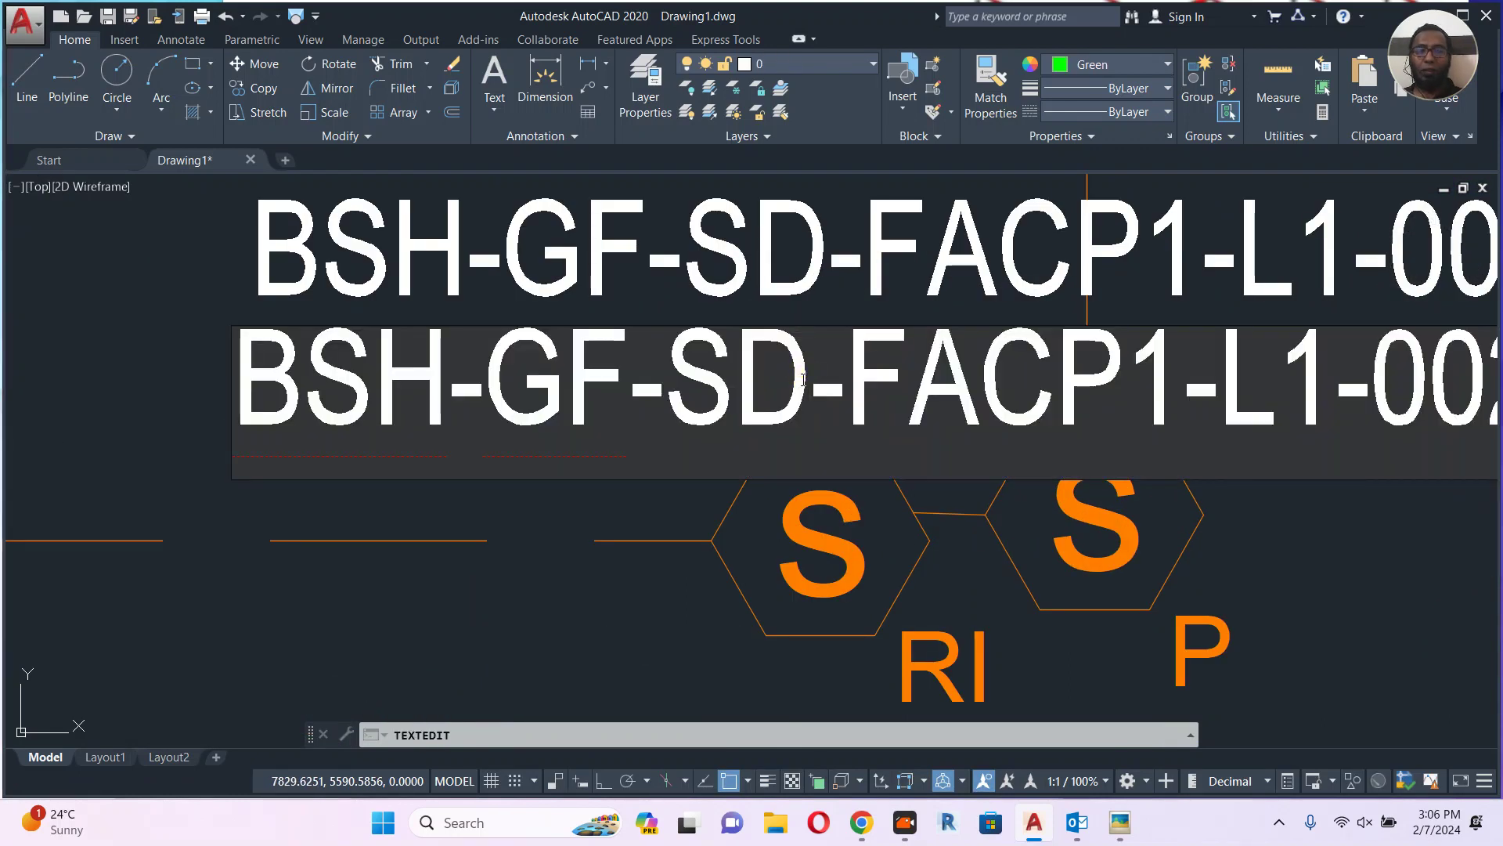
type("R")
key("Escape")
key("Escape")
Move the 001 and 002 address texts above the two smoke detectors together.
scroll(939, 462, "down", 4)
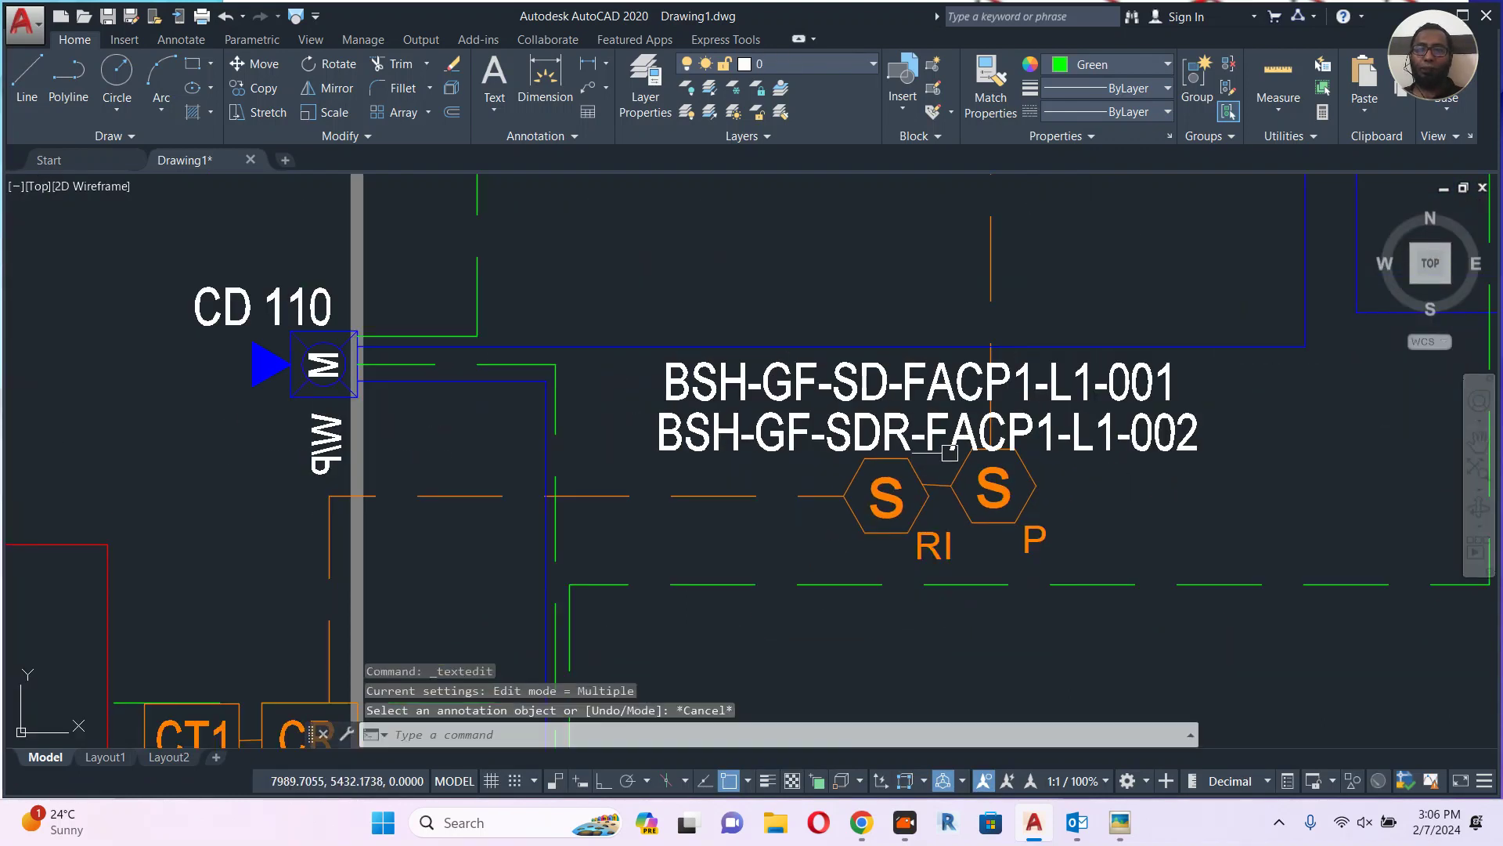
left_click(1121, 379)
left_click(1145, 430)
type("M")
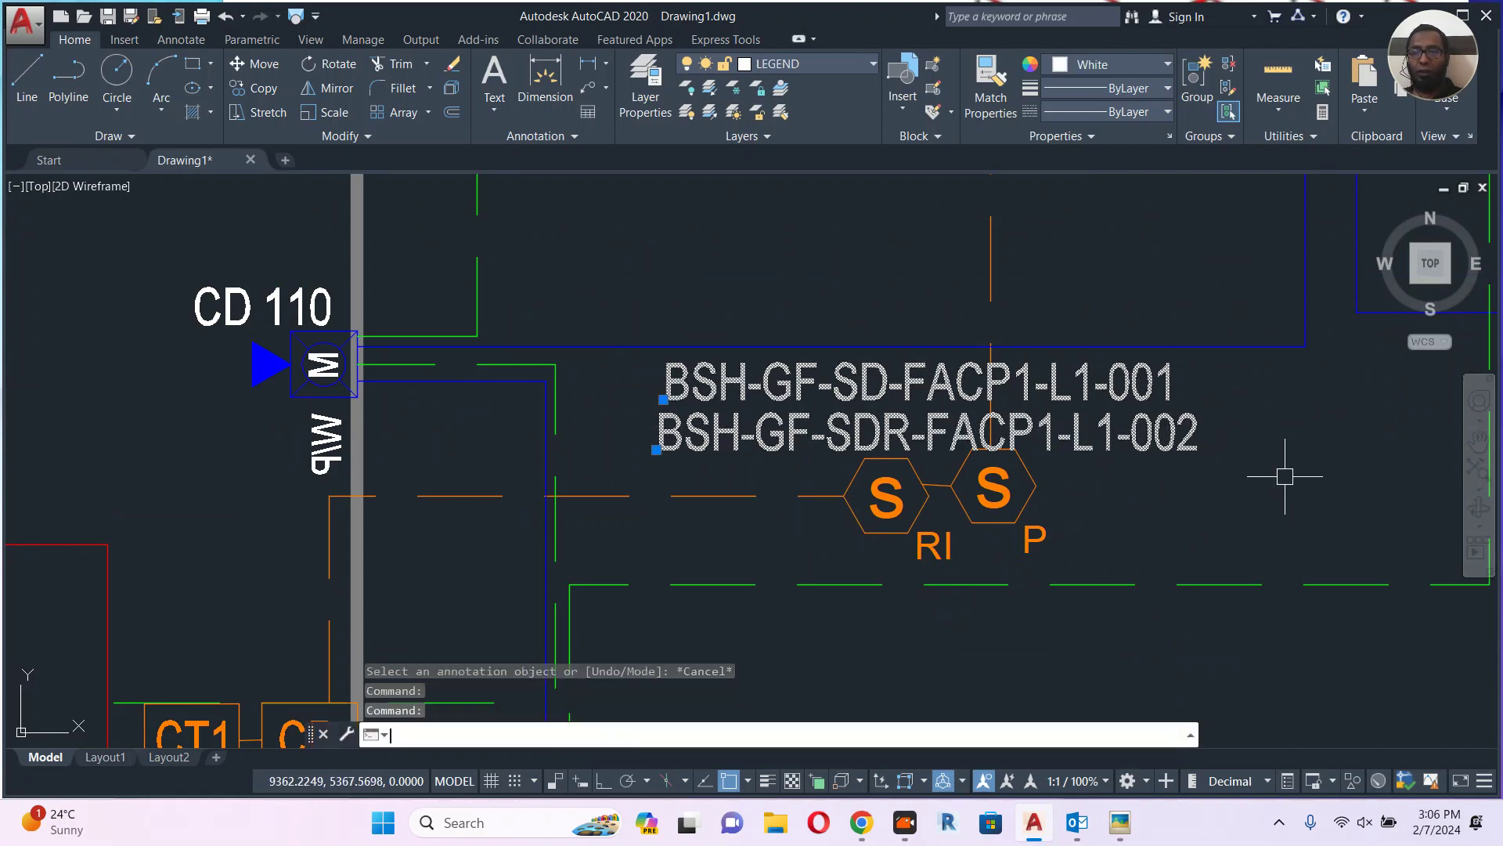
Move the SD-001 and SDR-002 address labels slightly up and to the right above the paired S detectors.
key("Return")
left_click(1326, 438)
key("Escape")
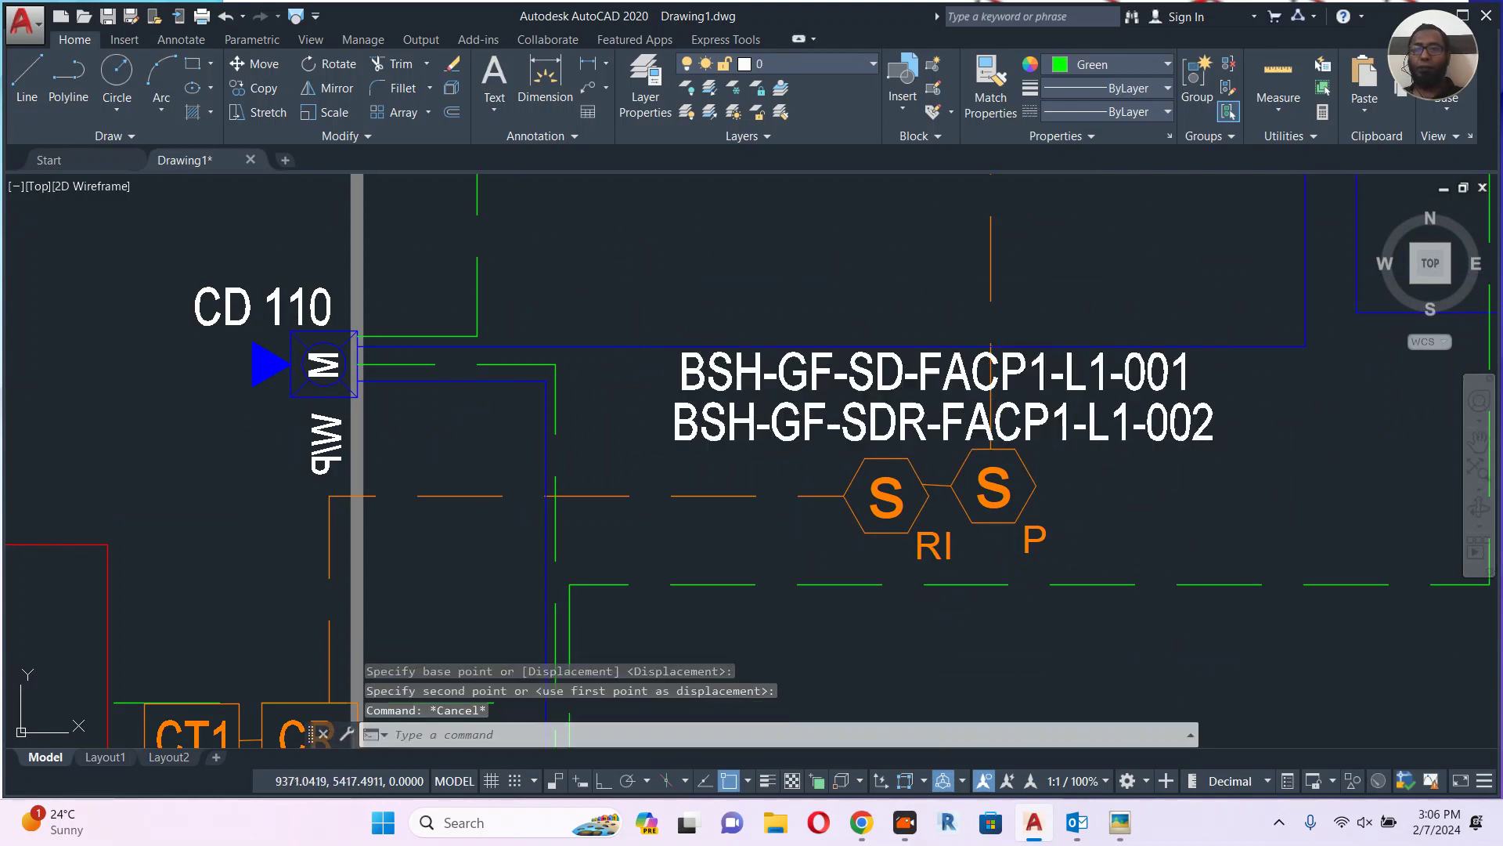
scroll(1200, 473, "down", 5)
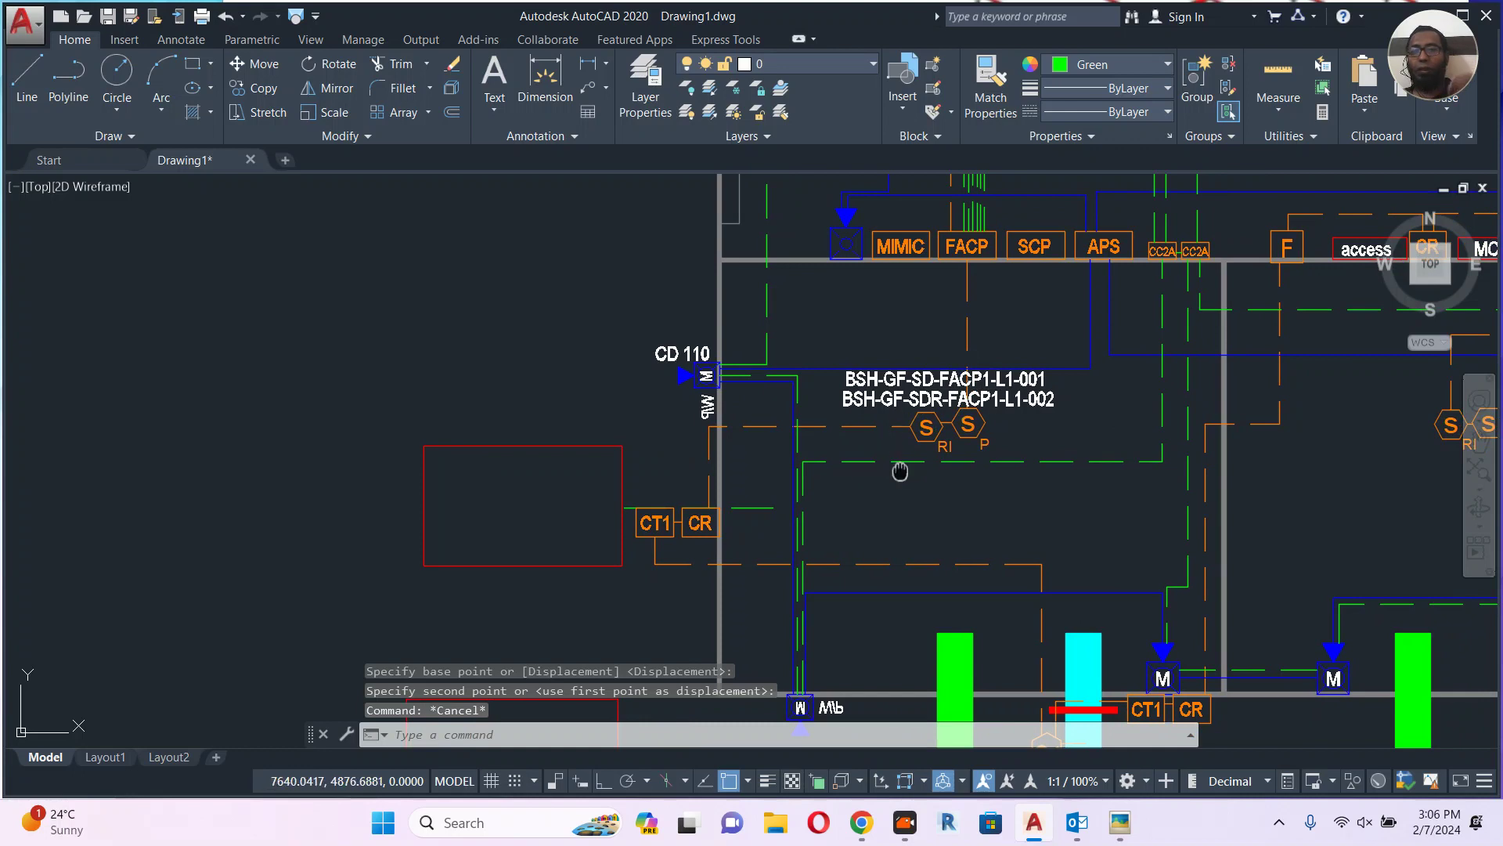
middle_click_drag(900, 471, 857, 390)
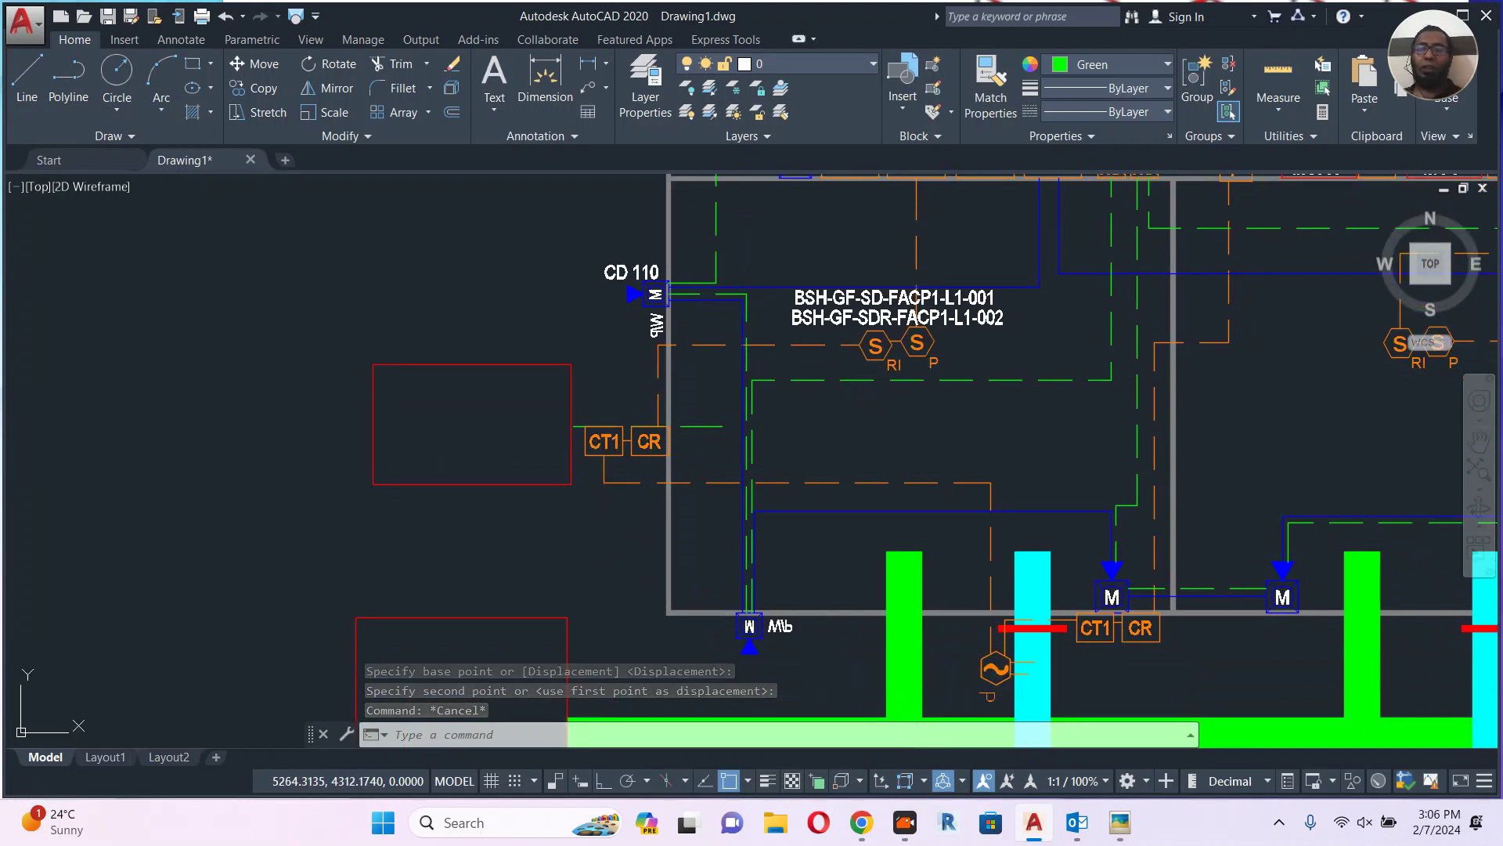
scroll(632, 442, "up", 2)
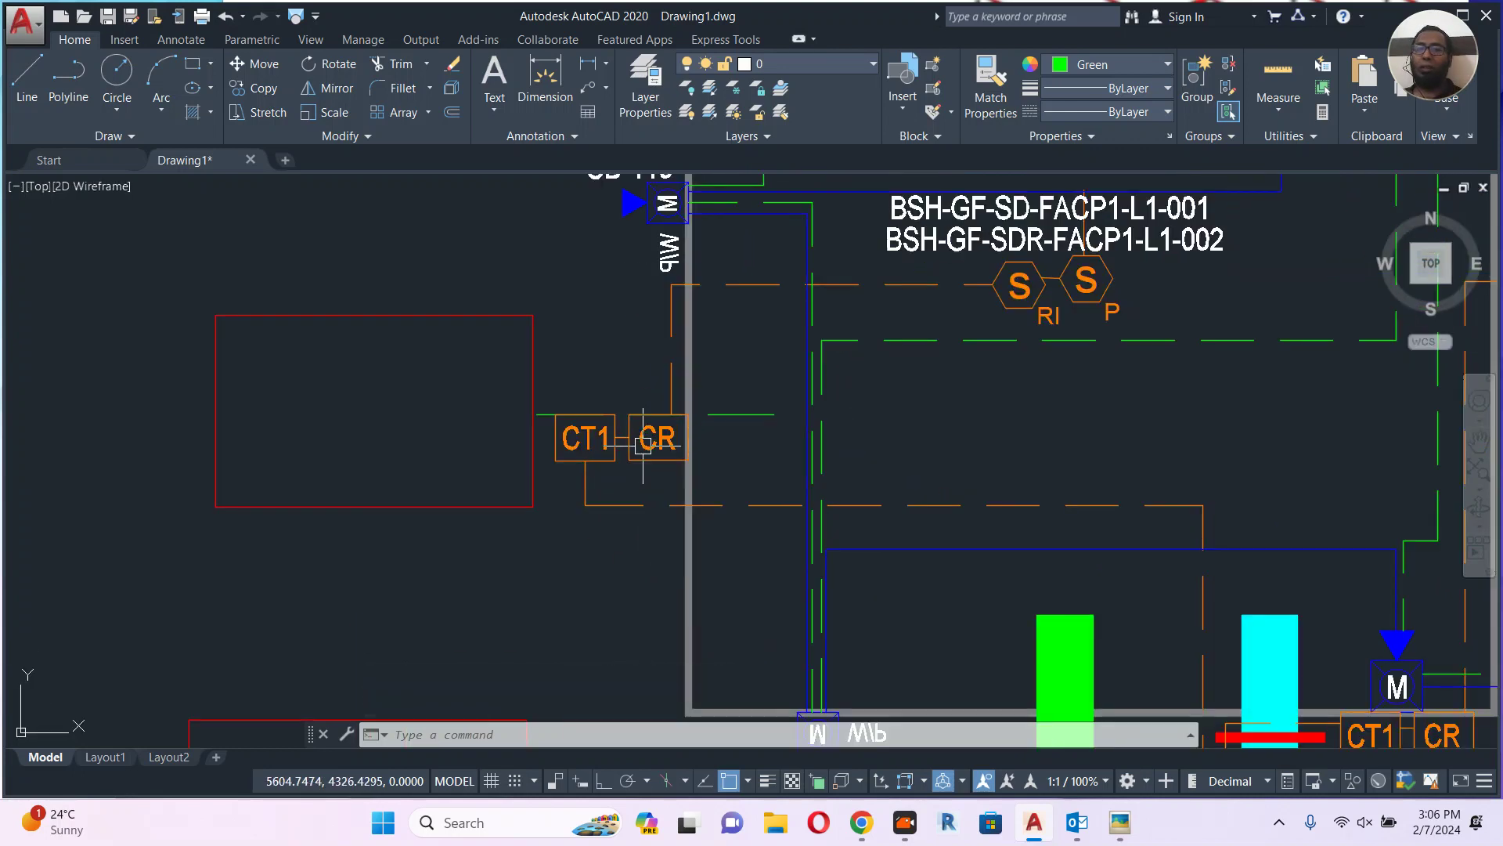
left_click(1181, 241)
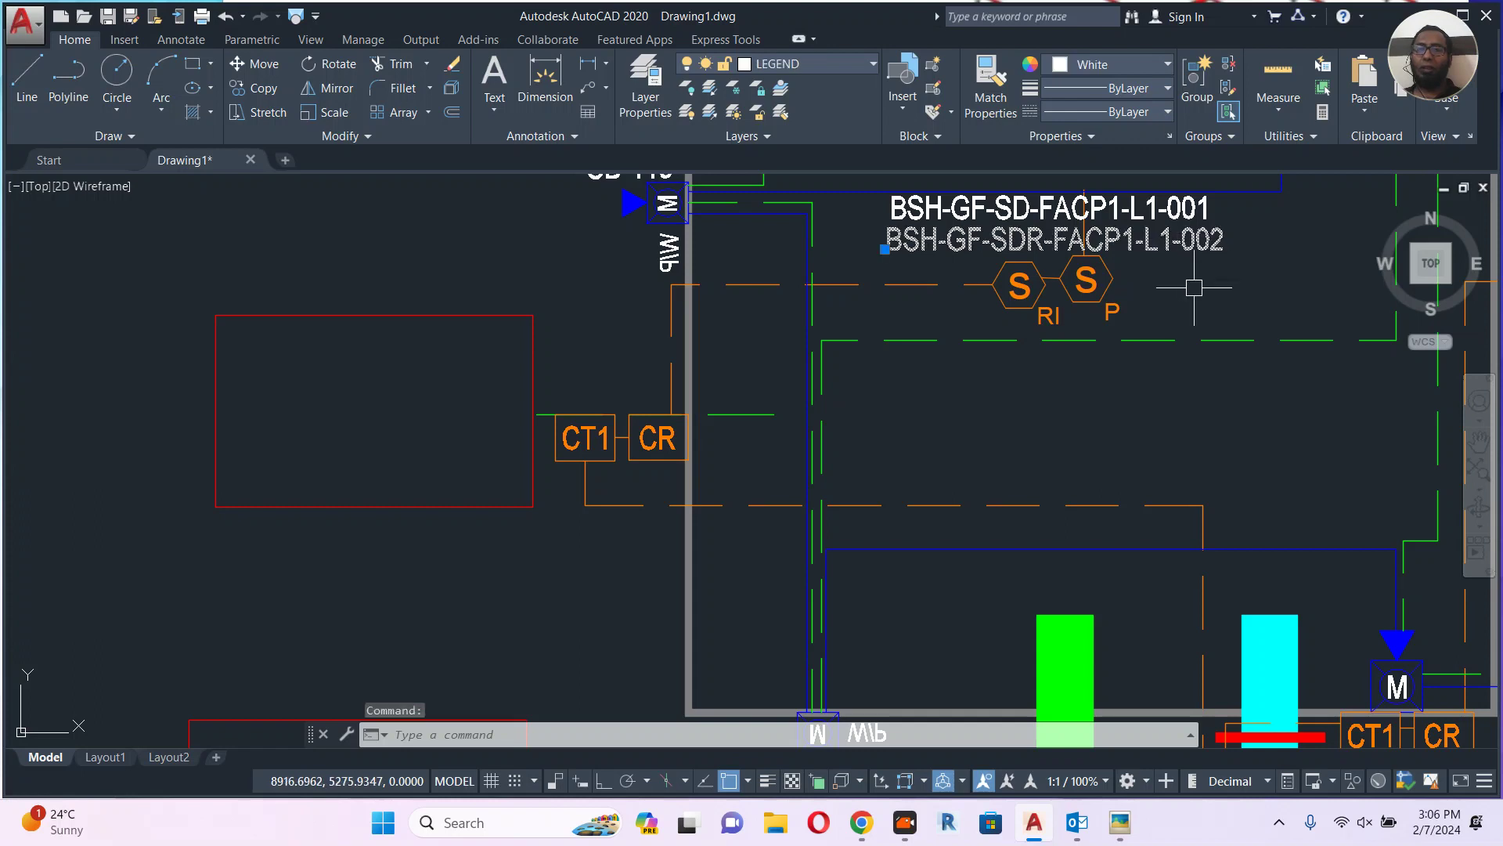
type("c")
key("Return")
left_click(1195, 281)
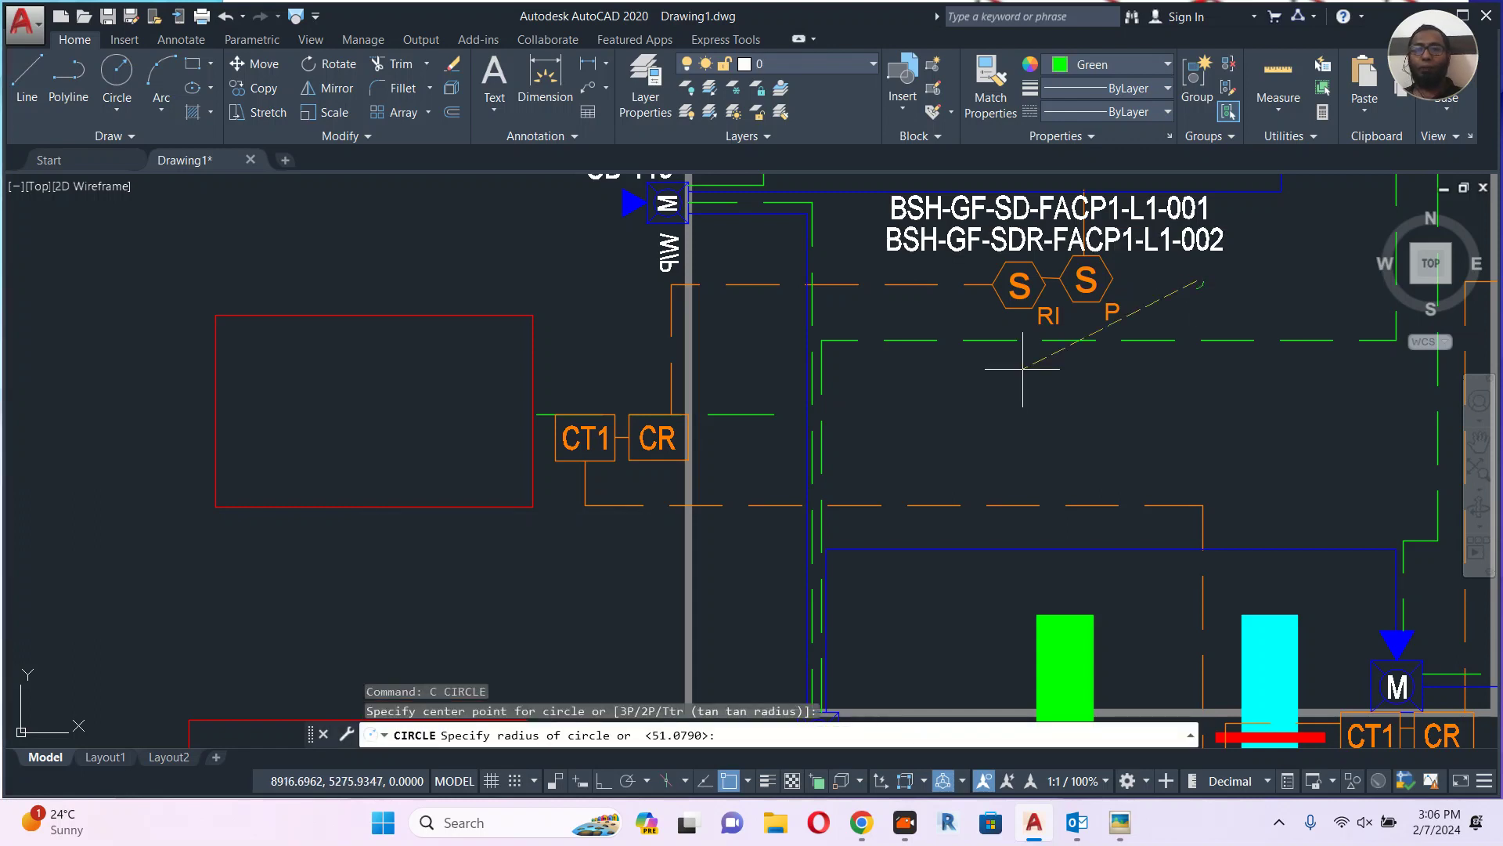
key("Escape")
Copy the BSH-GF-SDR-FACP1-L1-002 label to just above the CT1 and CR boxes at the room's outer left wall.
left_click(1209, 239)
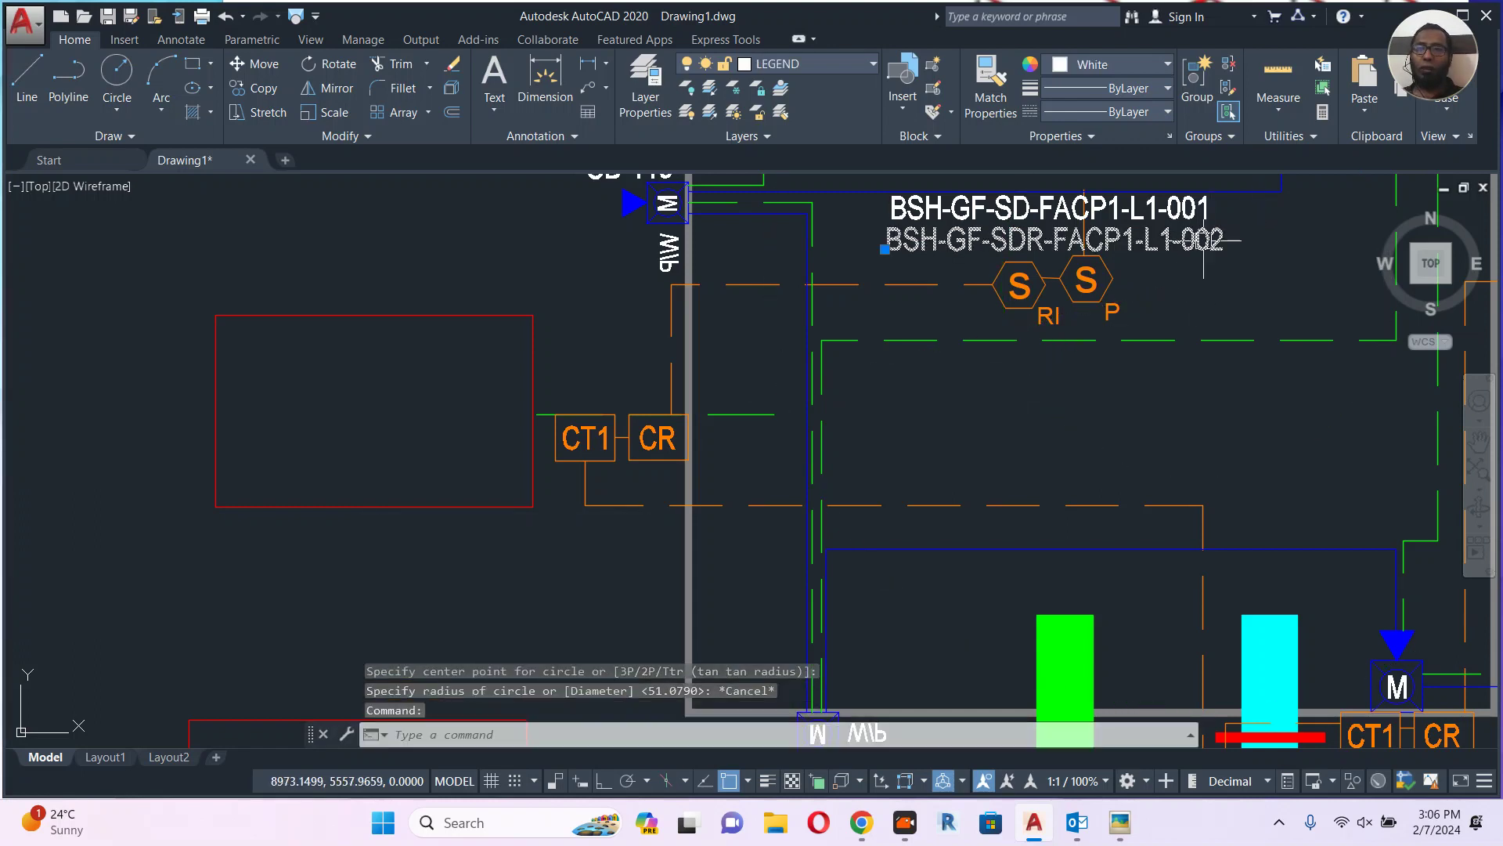
type("co")
key("Return")
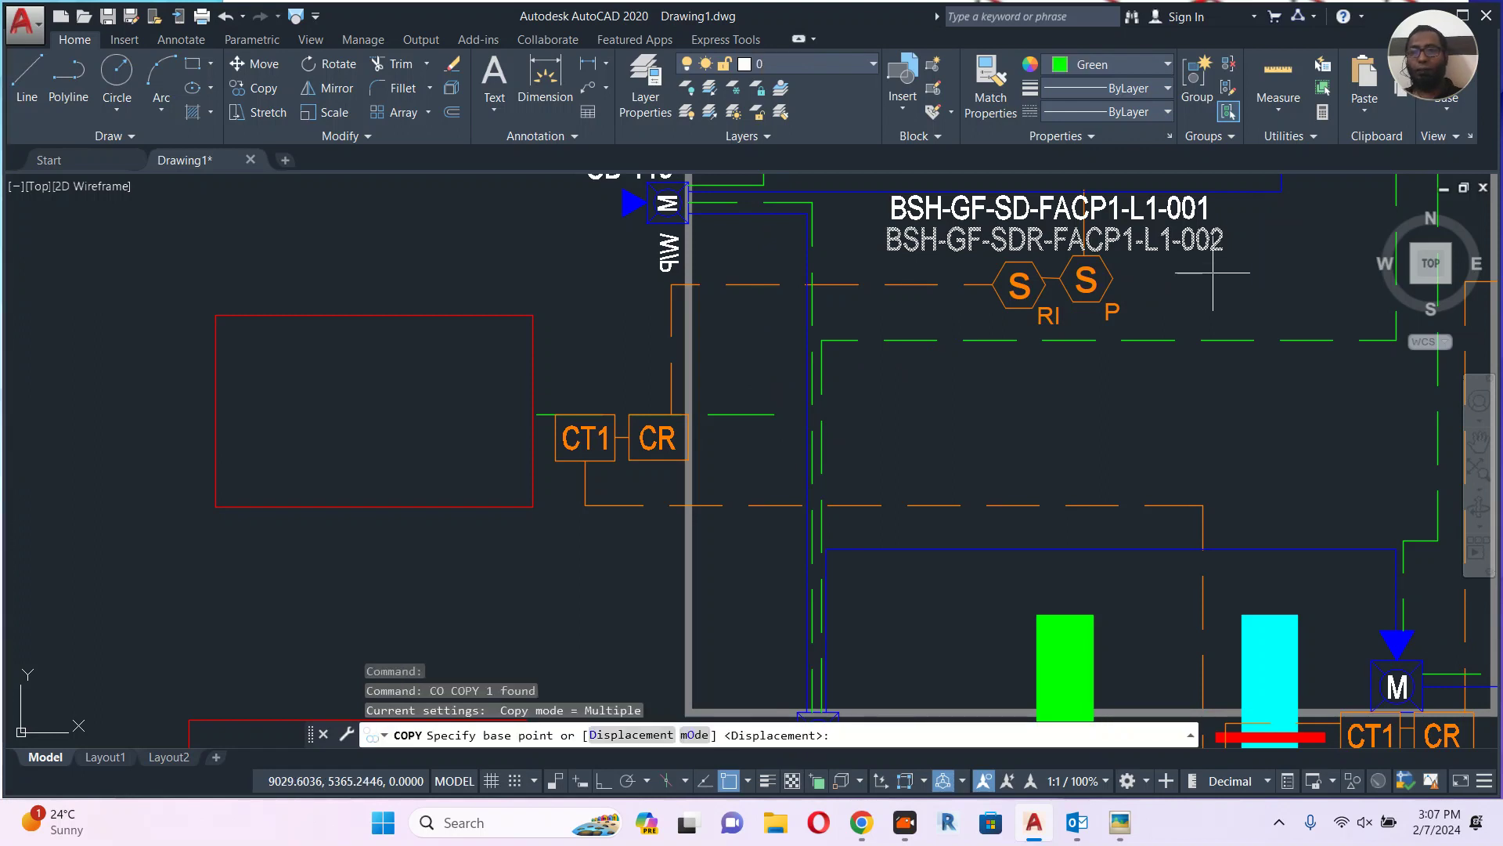
left_click(1213, 272)
left_click(807, 390)
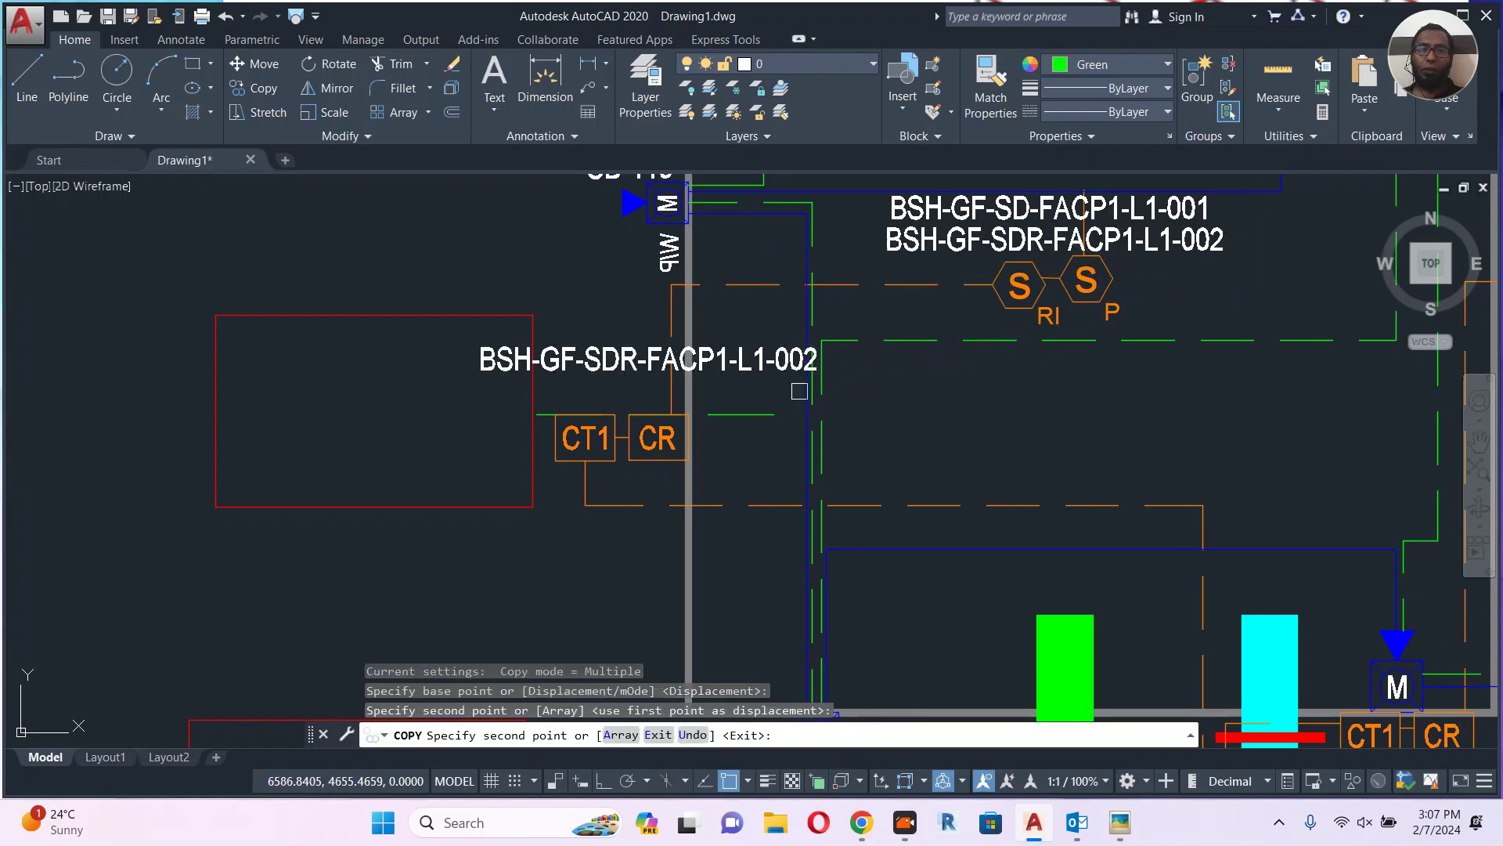
key("Escape")
Change the copied label above the CT1 and CR boxes to BSH-GF-CR-FACP1-L1-126.
scroll(647, 350, "up", 2)
left_click(605, 360)
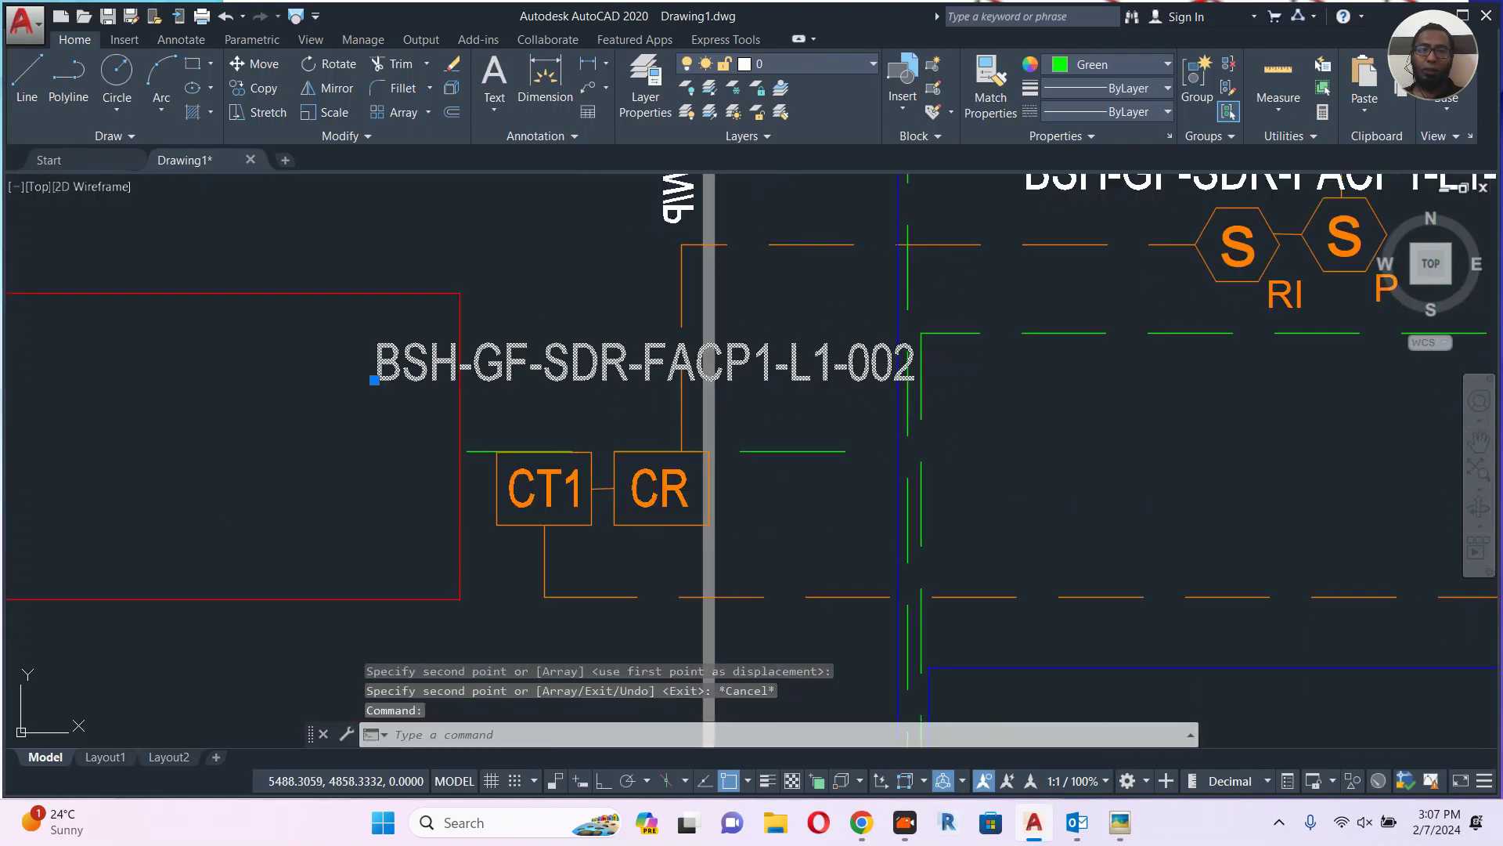
double_click(618, 357)
left_click(627, 360)
left_click_drag(589, 358, 558, 360)
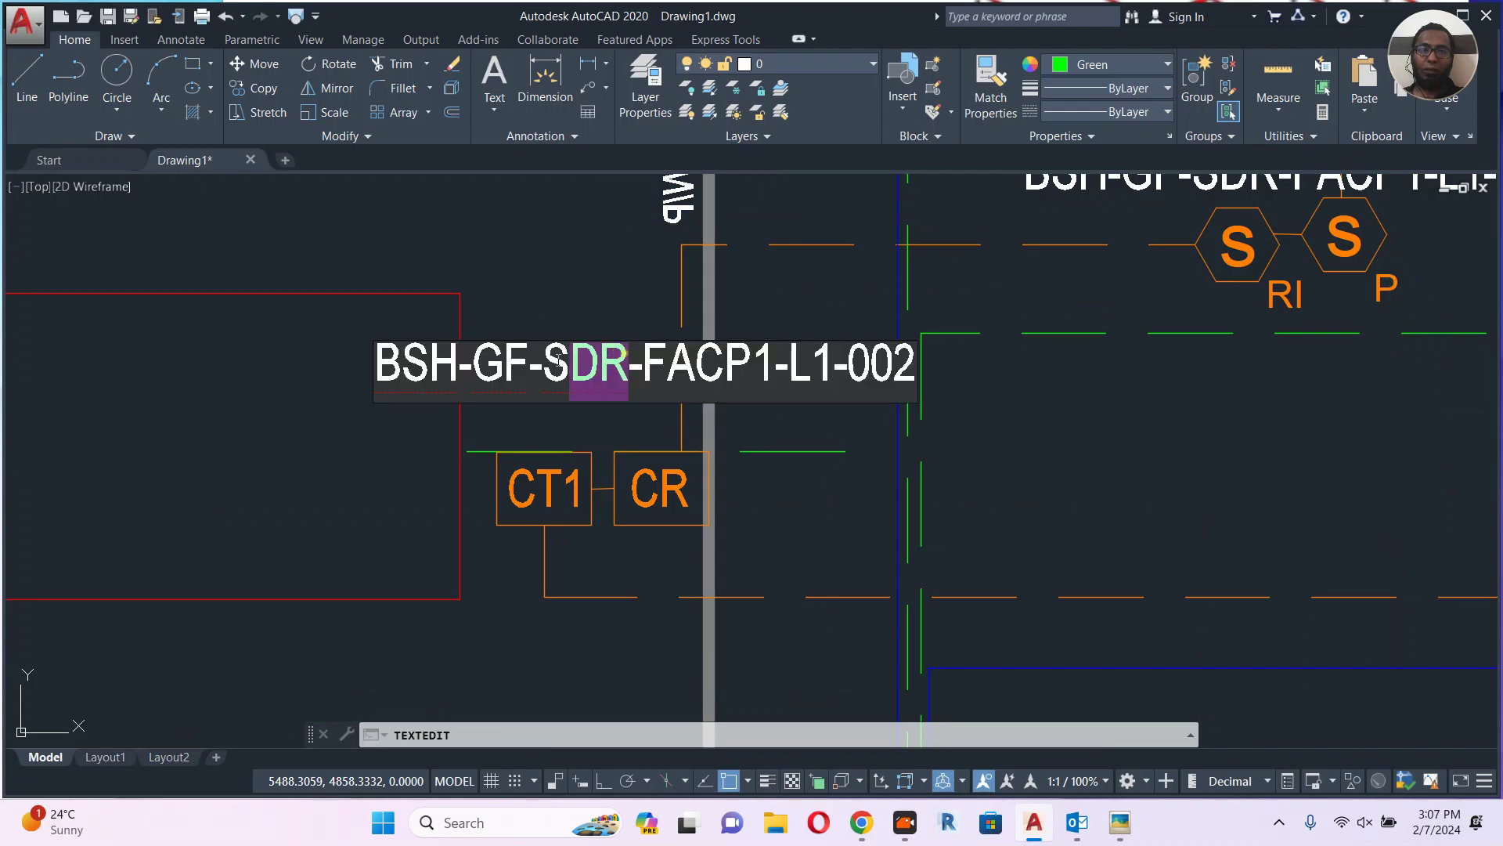
type("CR")
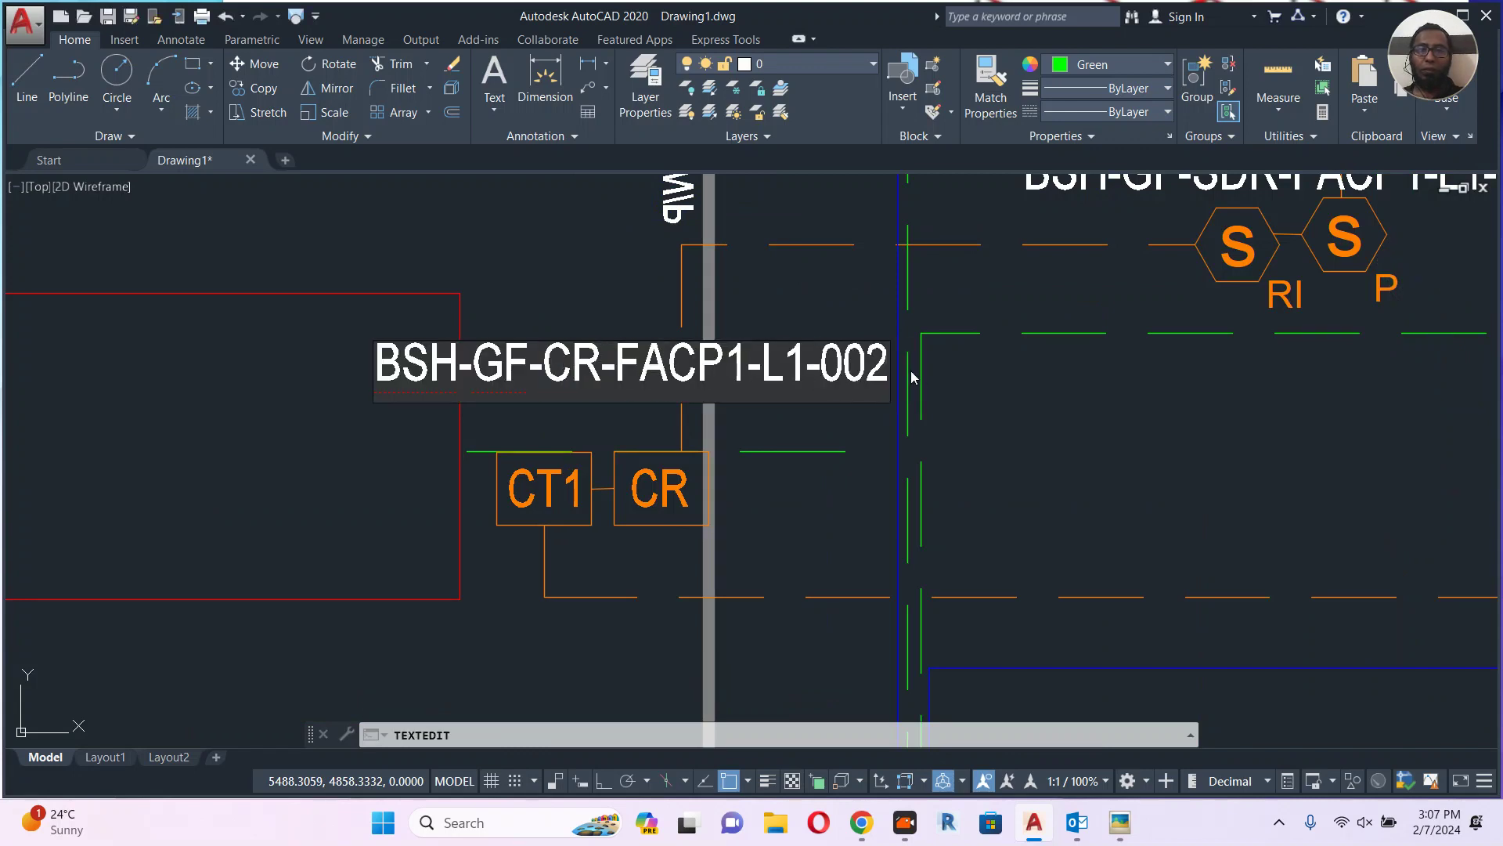
left_click_drag(821, 360, 924, 360)
type("126")
left_click(959, 373)
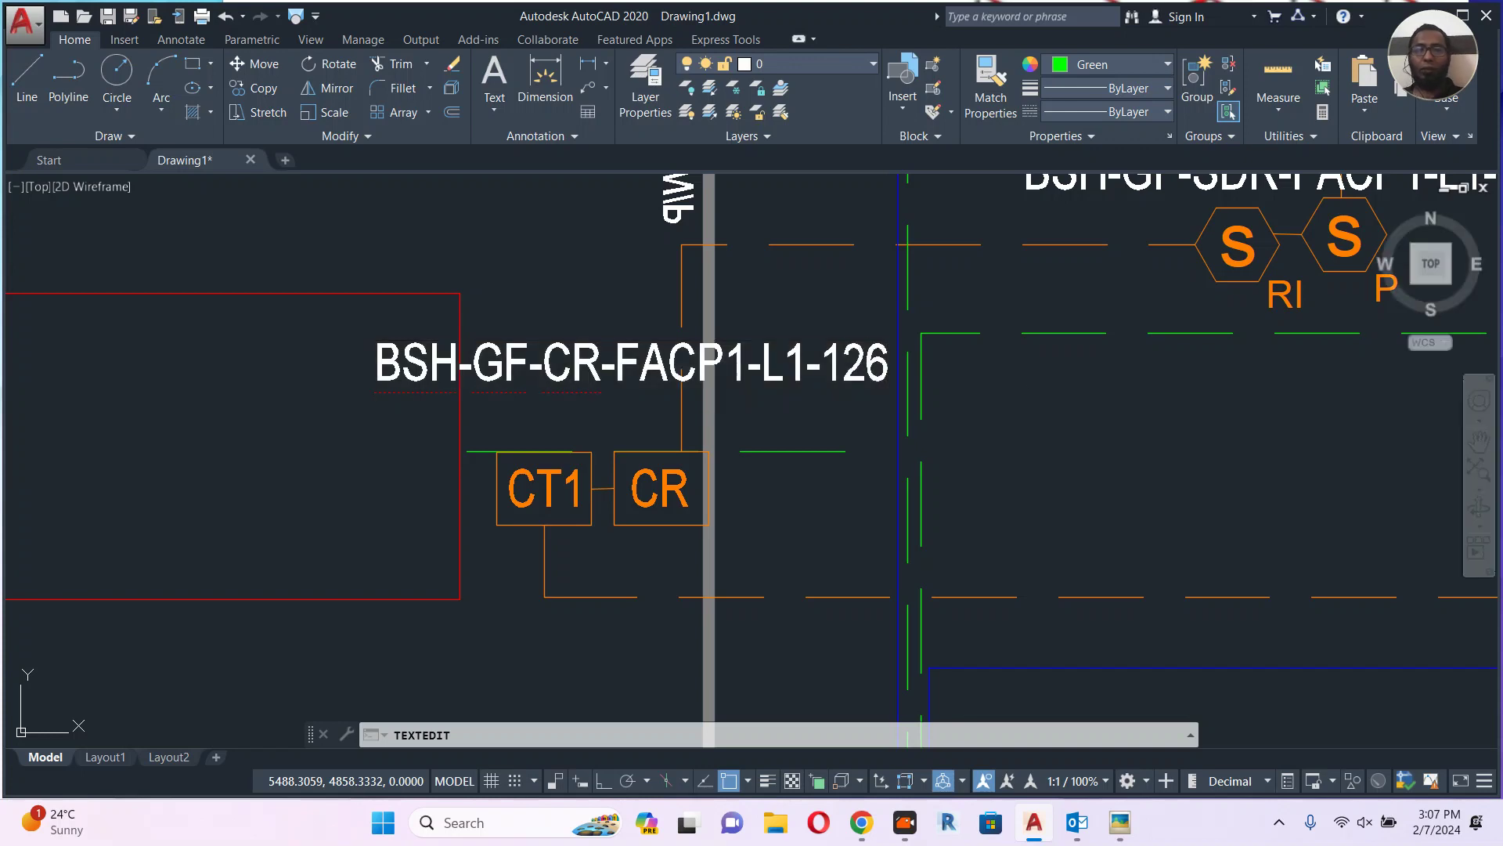
key("Escape")
Copy the BSH-GF-CR-FACP1-L1-126 label directly below itself as a second text line.
type("C")
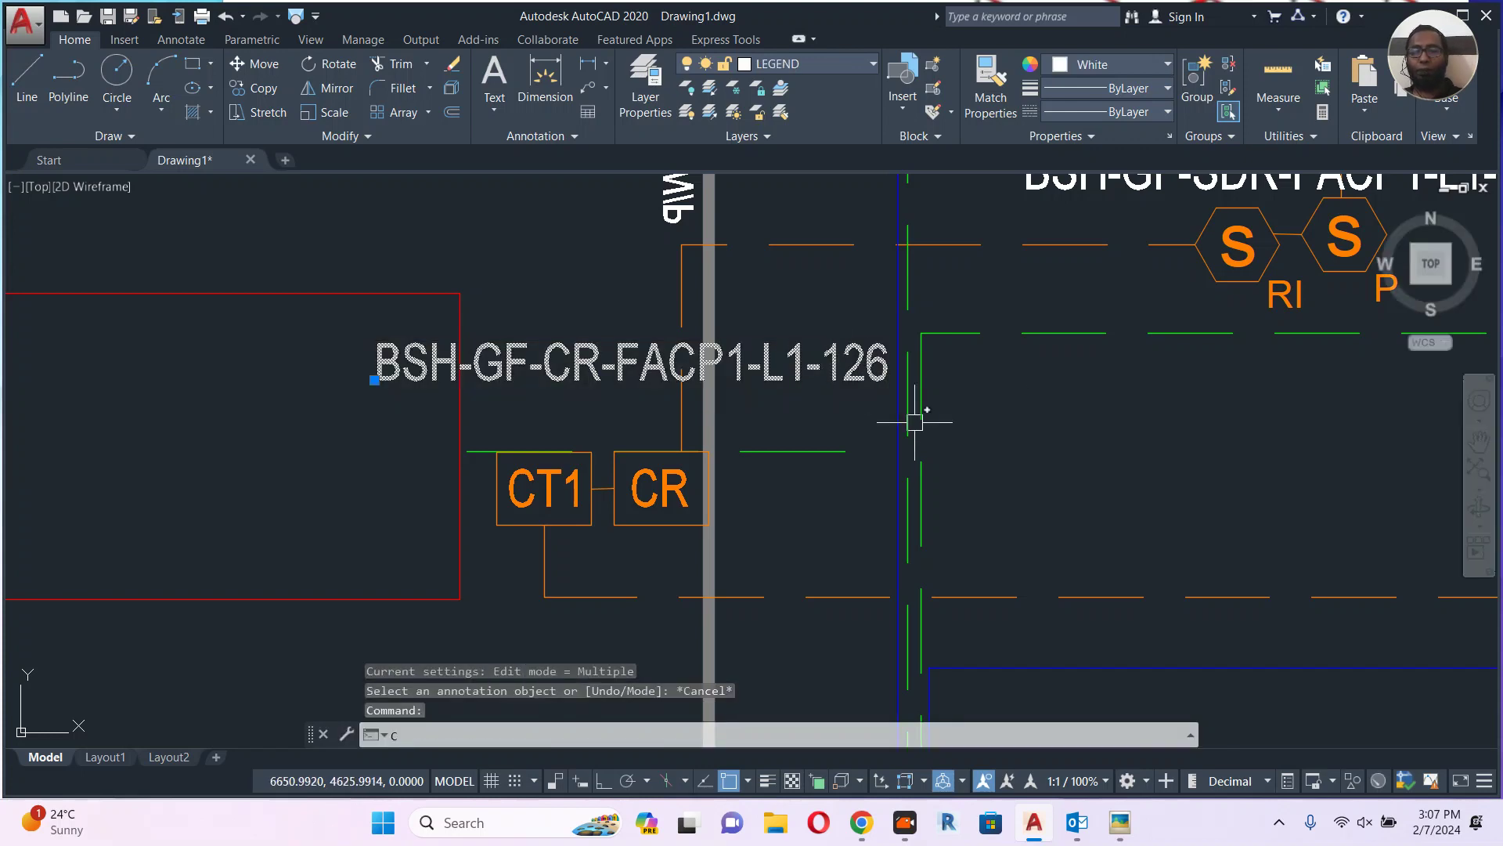
type("O")
key("Return")
left_click(1033, 392)
left_click(1035, 440)
key("Escape")
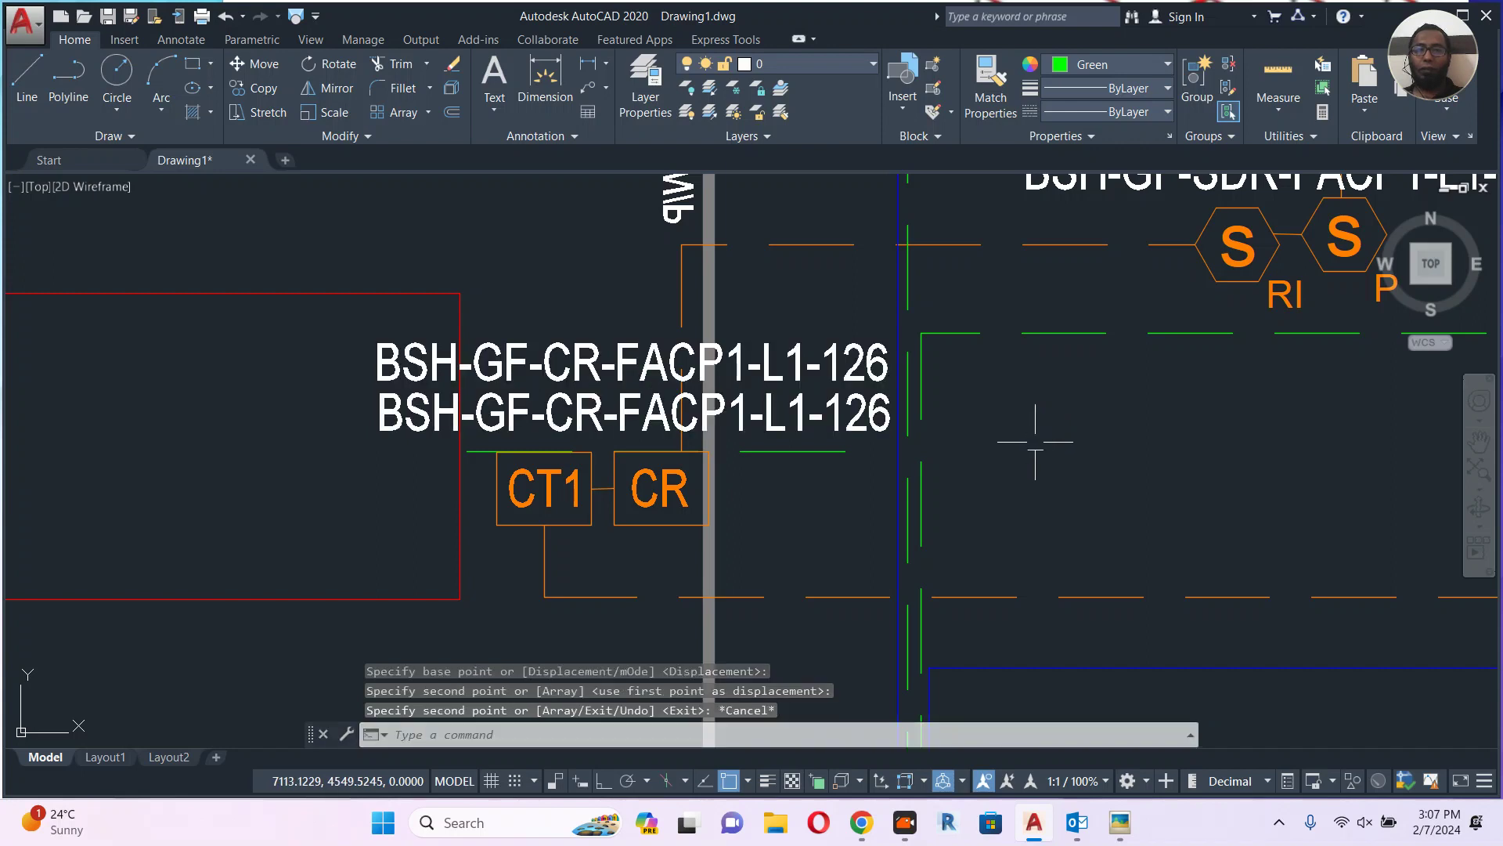
Change the lower copied label to BSH-GF-CT1-FACP1-L1-127.
double_click(853, 411)
left_click_drag(890, 412, 862, 411)
type("7")
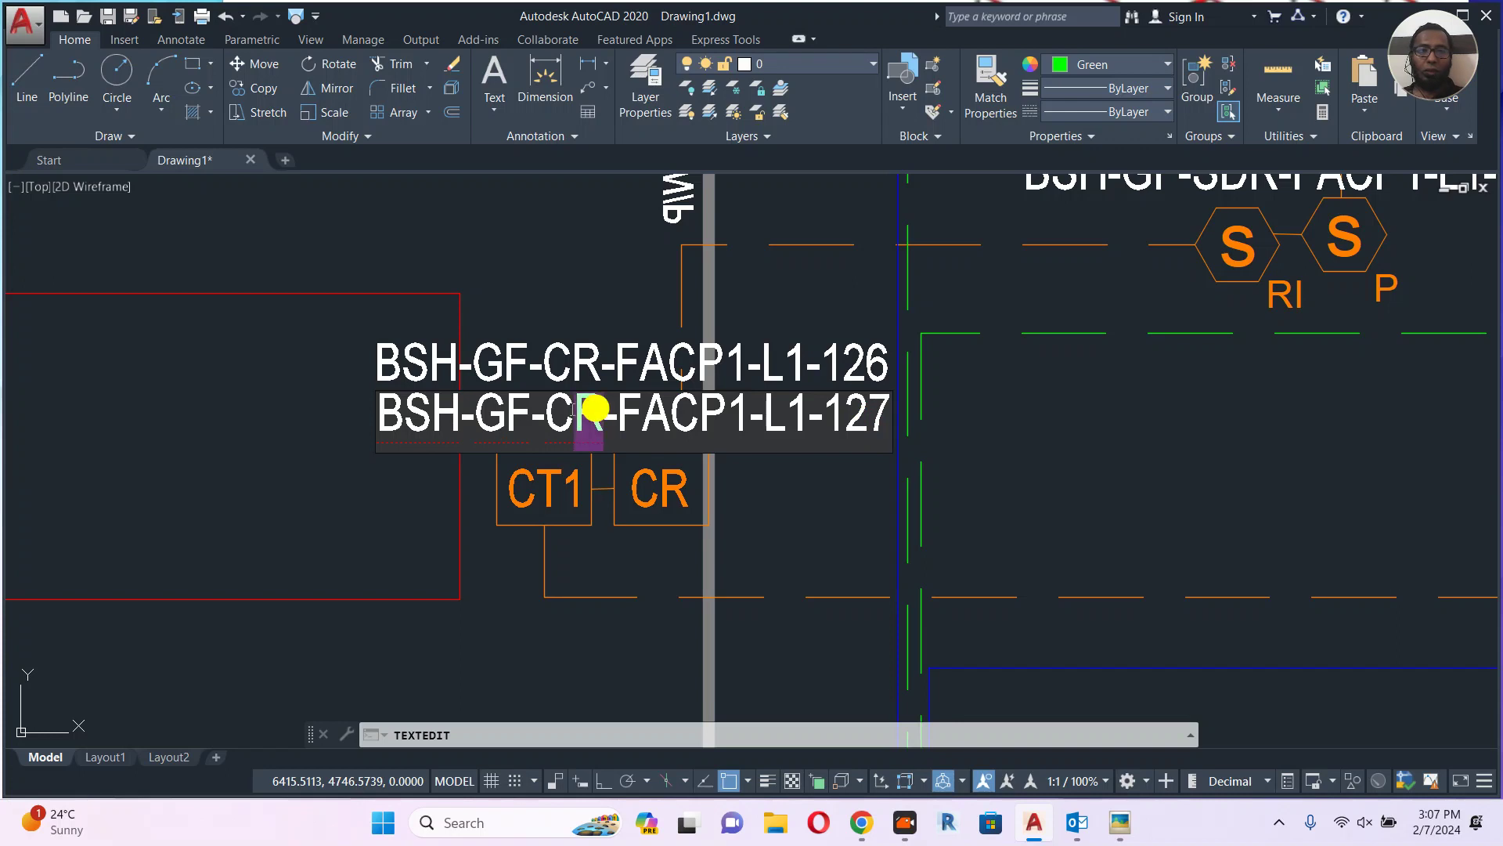
key("BackSpace")
type("T")
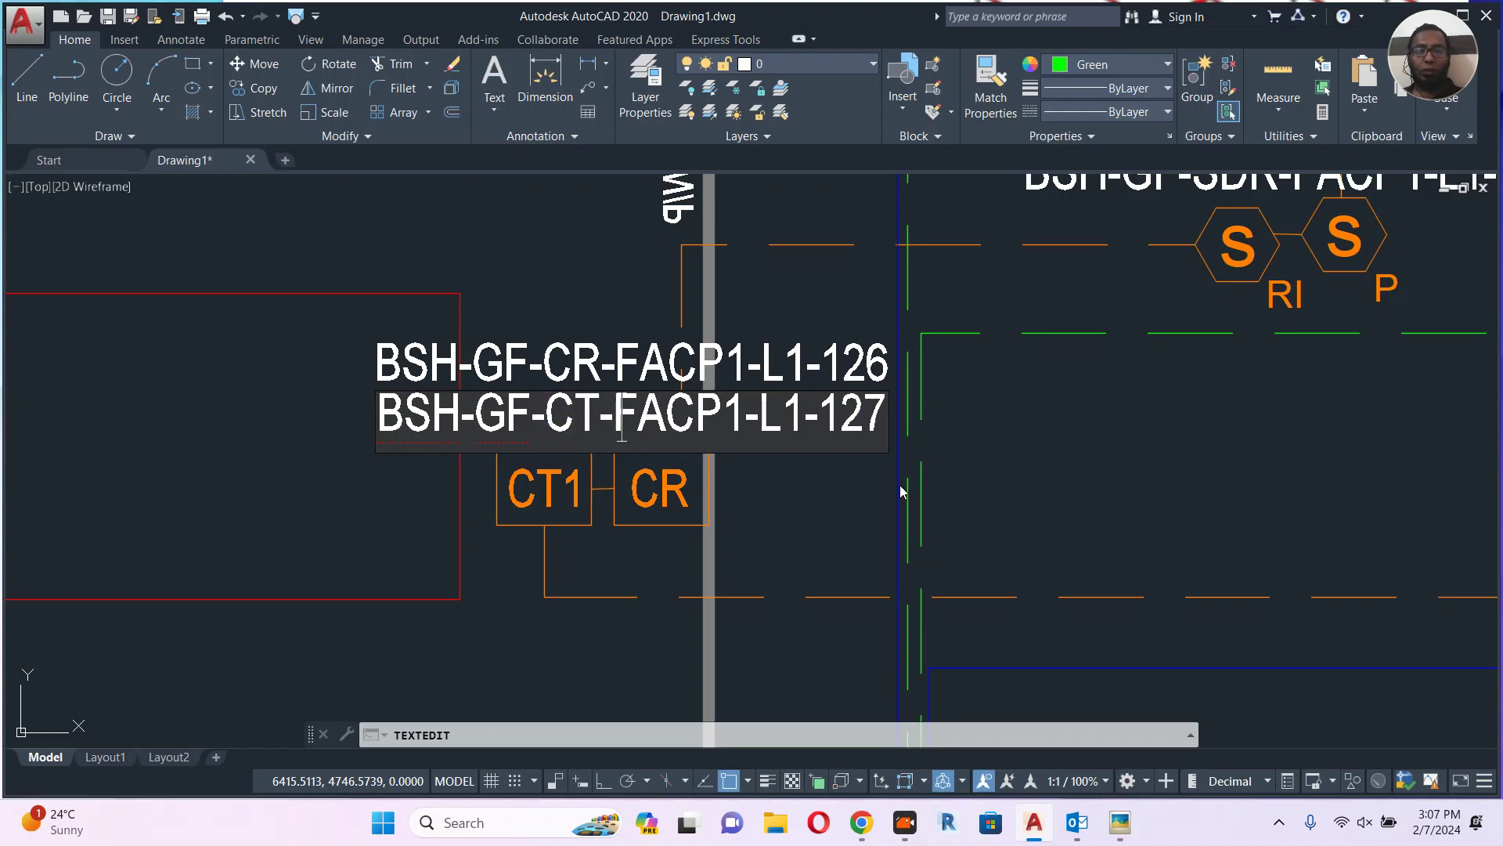
type("1")
left_click(1010, 452)
key("Escape")
scroll(940, 429, "down", 5)
middle_click_drag(1040, 441, 772, 530)
scroll(1059, 258, "up", 2)
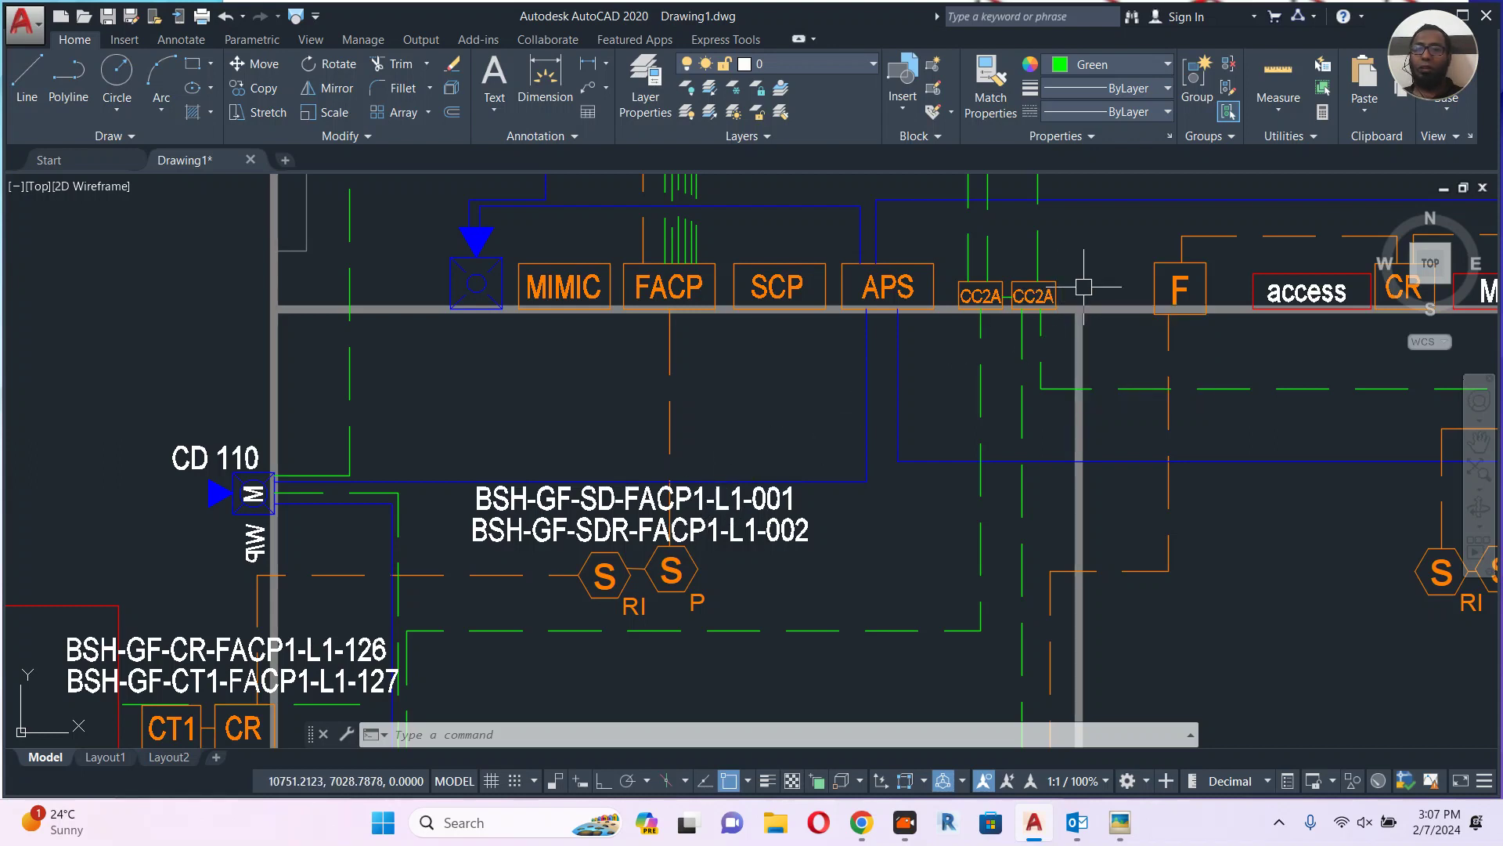
scroll(1041, 298, "up", 4)
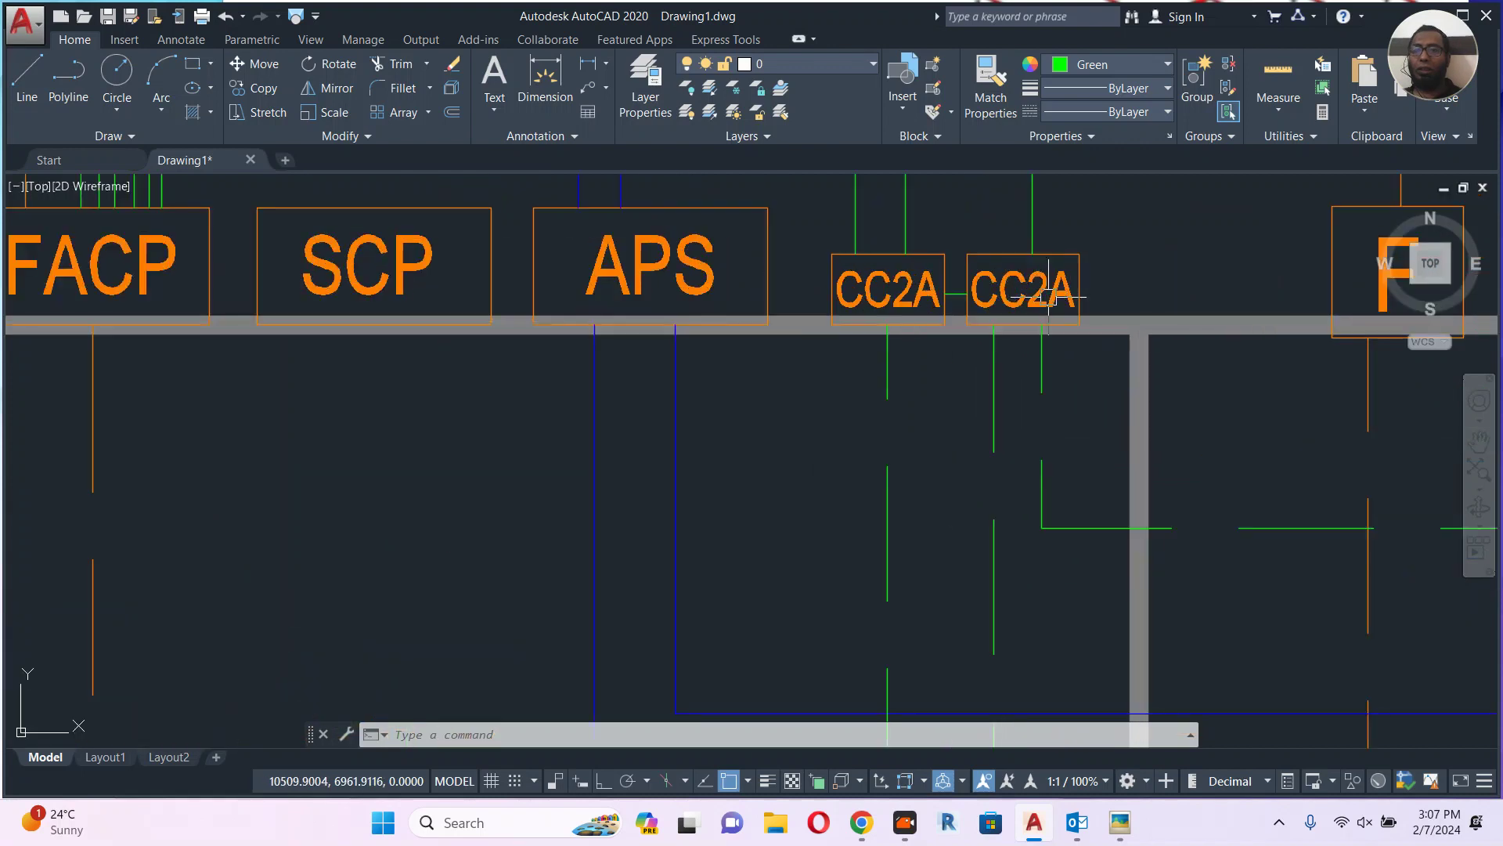
scroll(1049, 297, "down", 4)
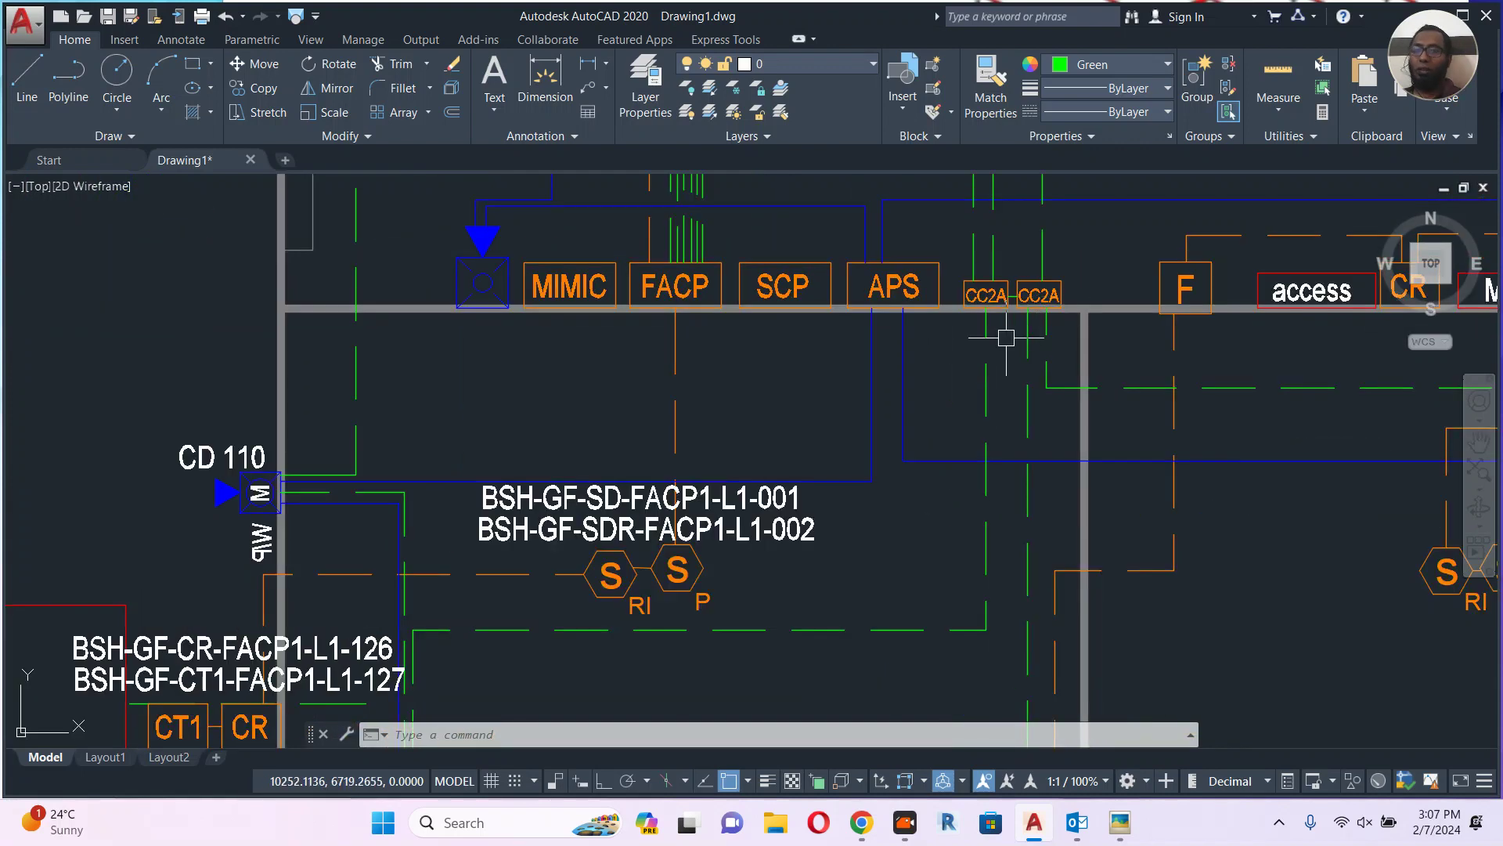
left_click(360, 686)
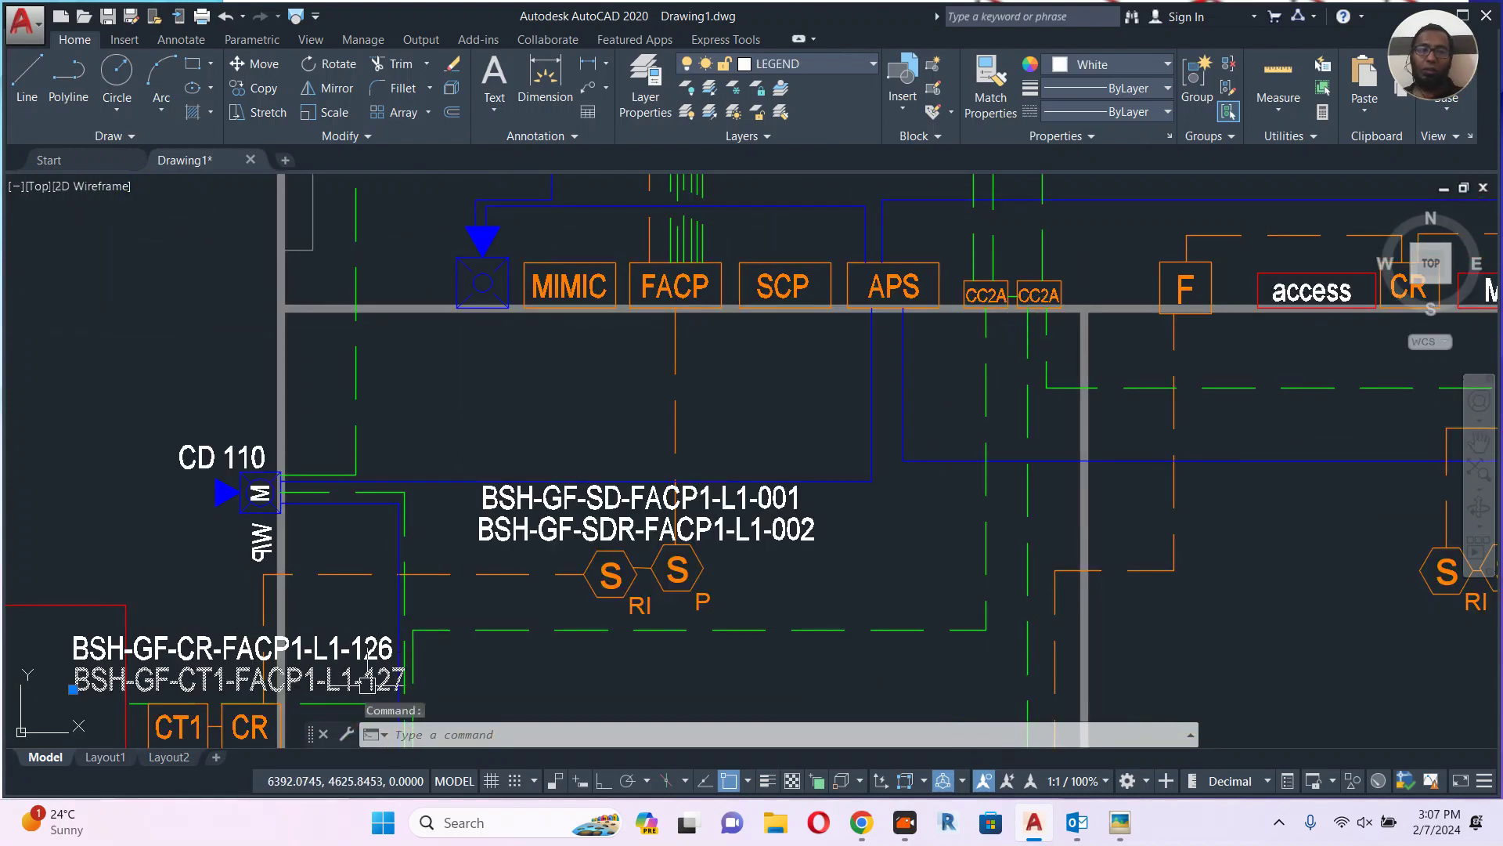
type("co")
key("Return")
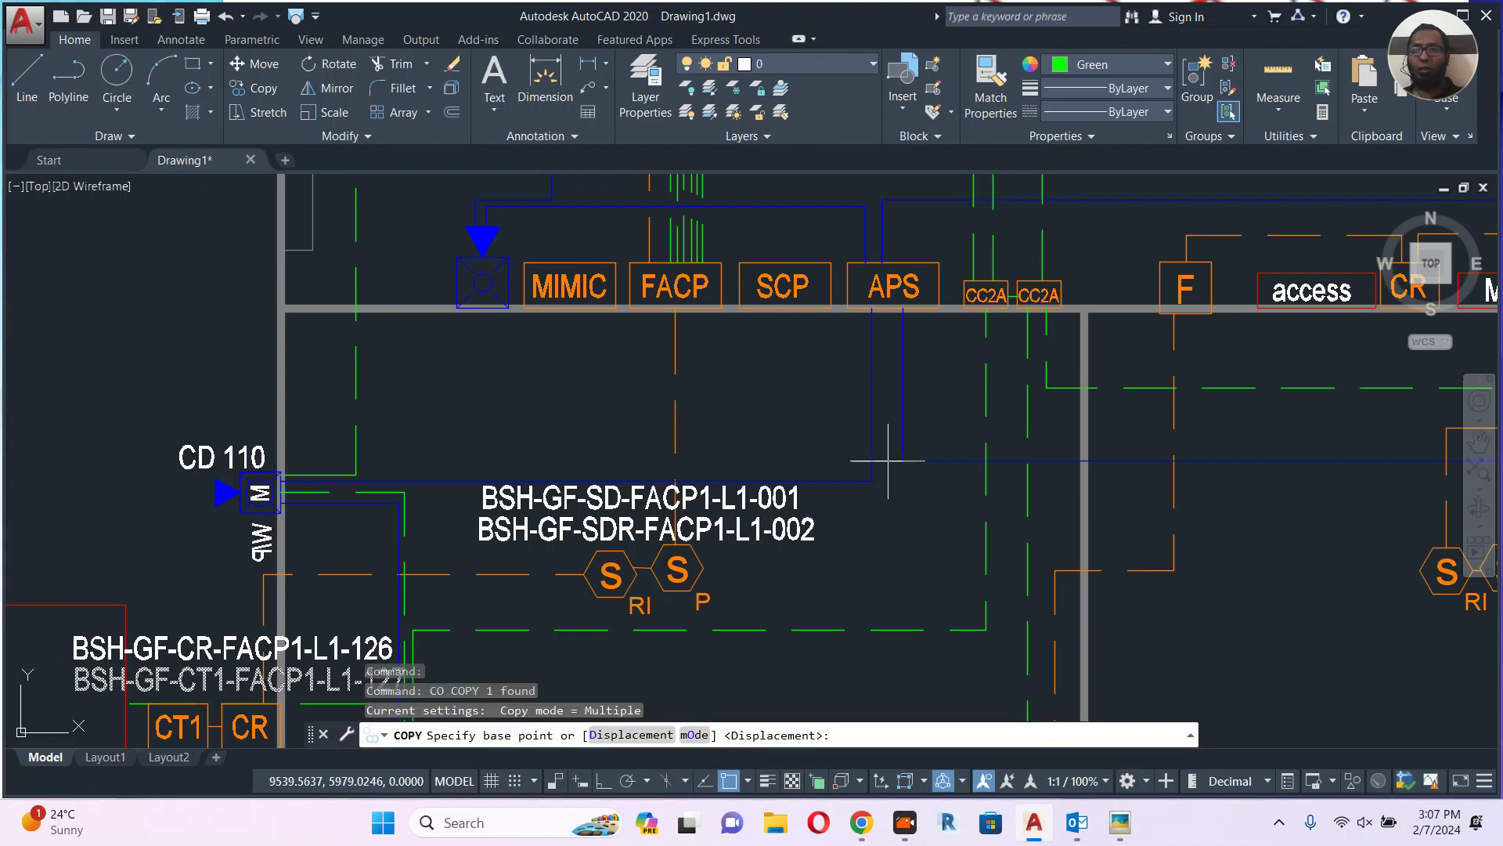
key("Escape")
Copy the BSH-GF-CT1-FACP1-L1-127 label to above the two CC2A boxes beside APS.
left_click(335, 693)
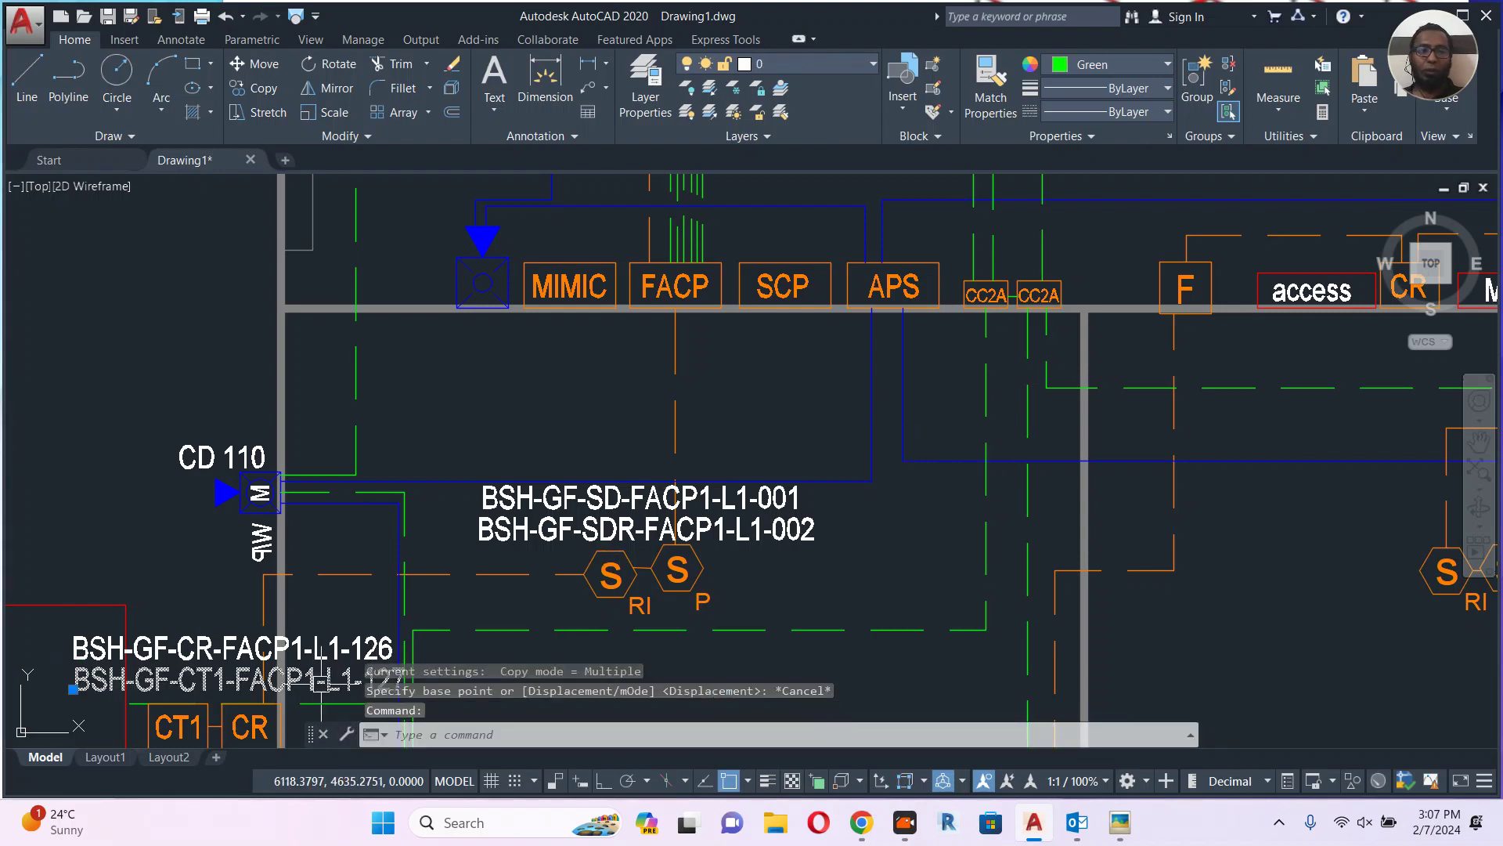
middle_click_drag(322, 694, 314, 595)
type("co")
key("Return")
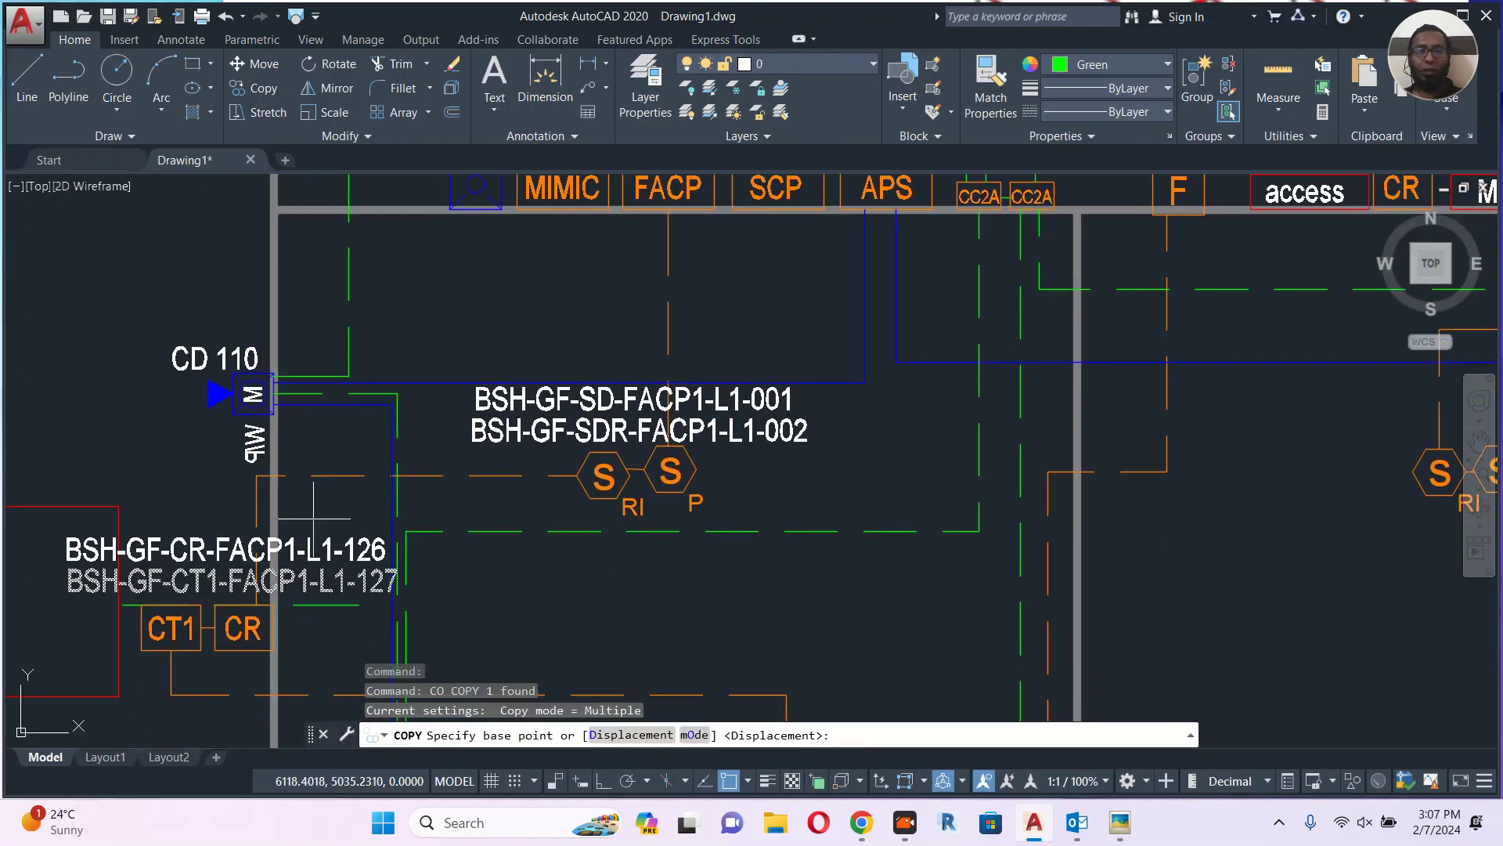
scroll(369, 681, "down", 5)
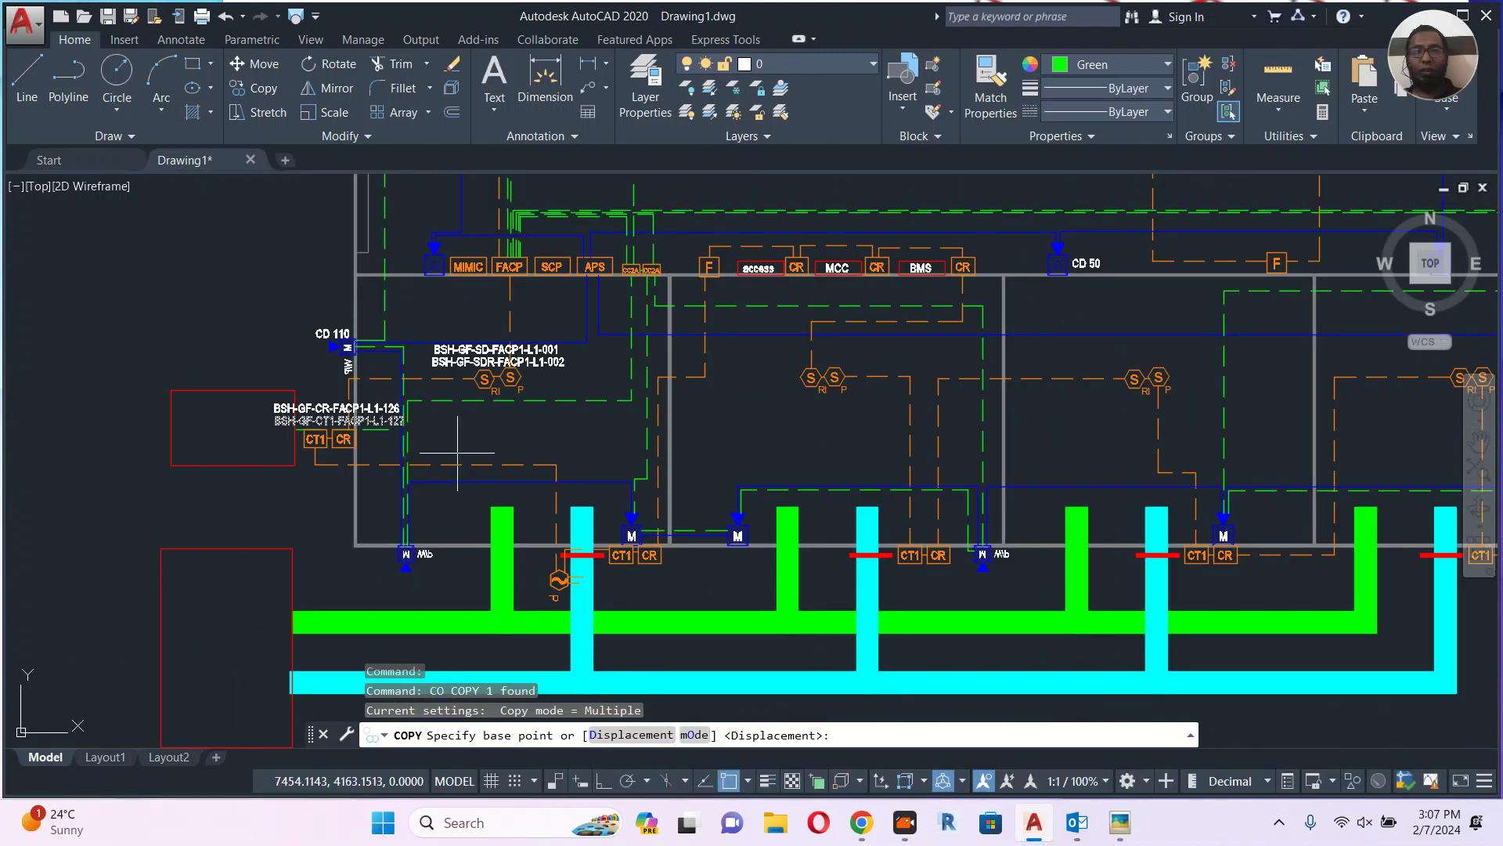
left_click(355, 450)
scroll(935, 293, "up", 5)
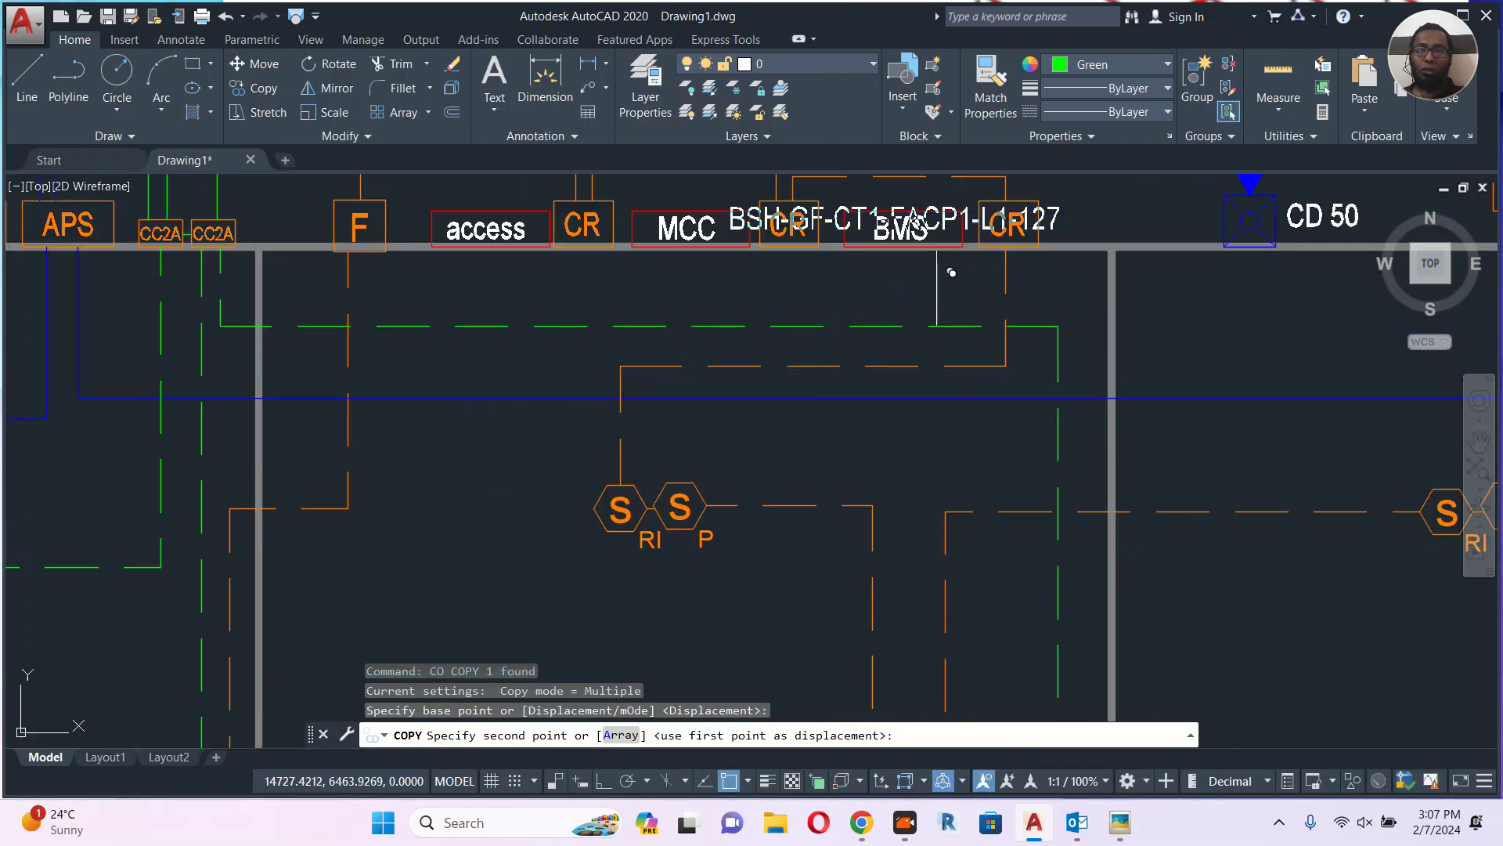
mouse_move(801, 474)
middle_mouse_down()
mouse_move(906, 506)
mouse_move(1446, 536)
middle_mouse_up()
middle_click_drag(763, 501, 948, 716)
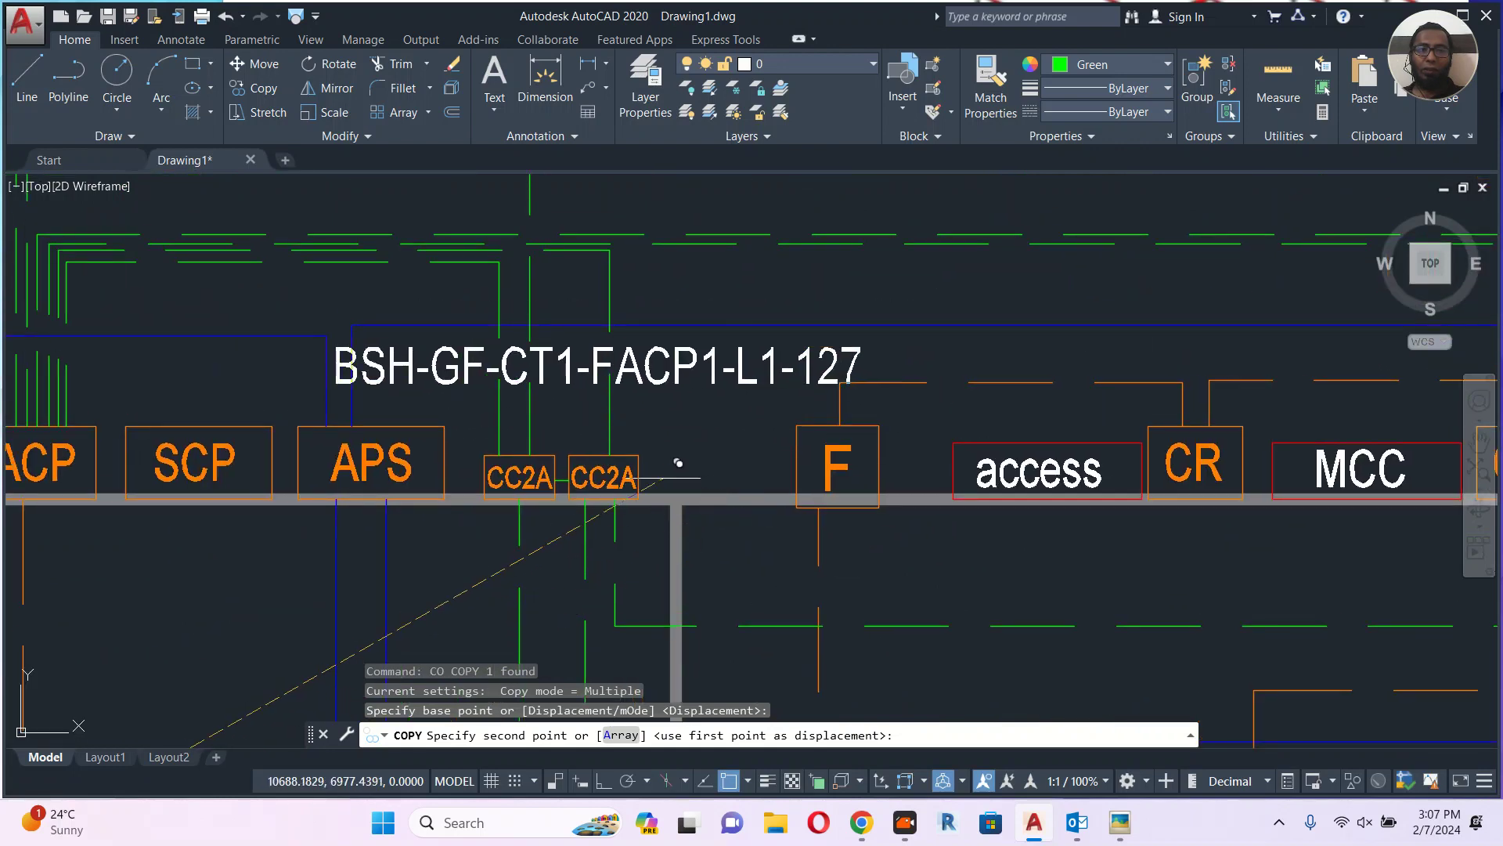
left_click(659, 479)
key("Escape")
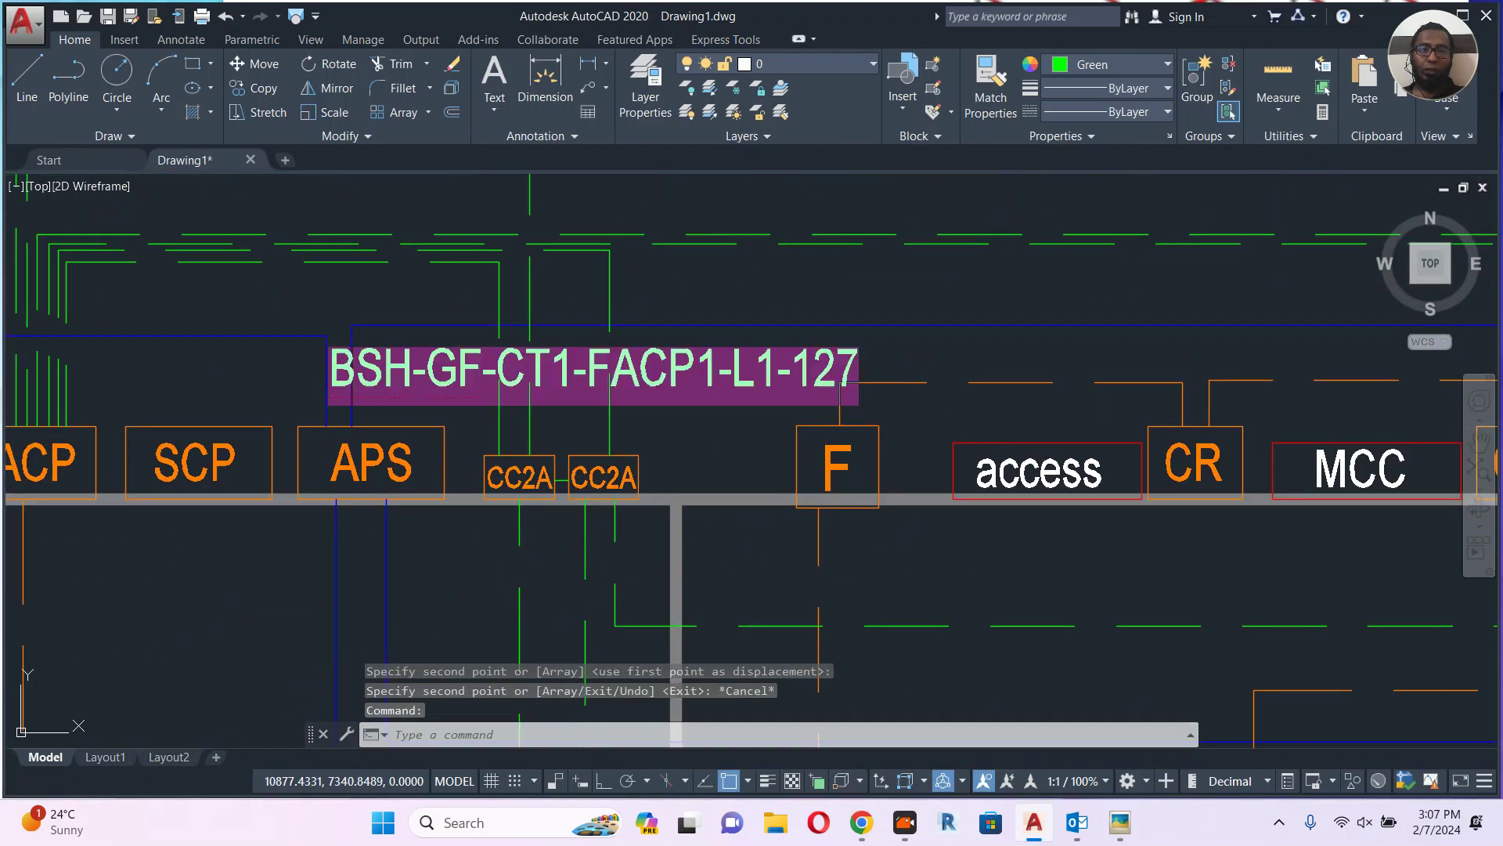
Change the label copied above the CC2A boxes to BSH-GF-CC2A-FACP1-L1-128-129.
double_click(554, 389)
left_click(553, 390)
left_click_drag(570, 372, 540, 368)
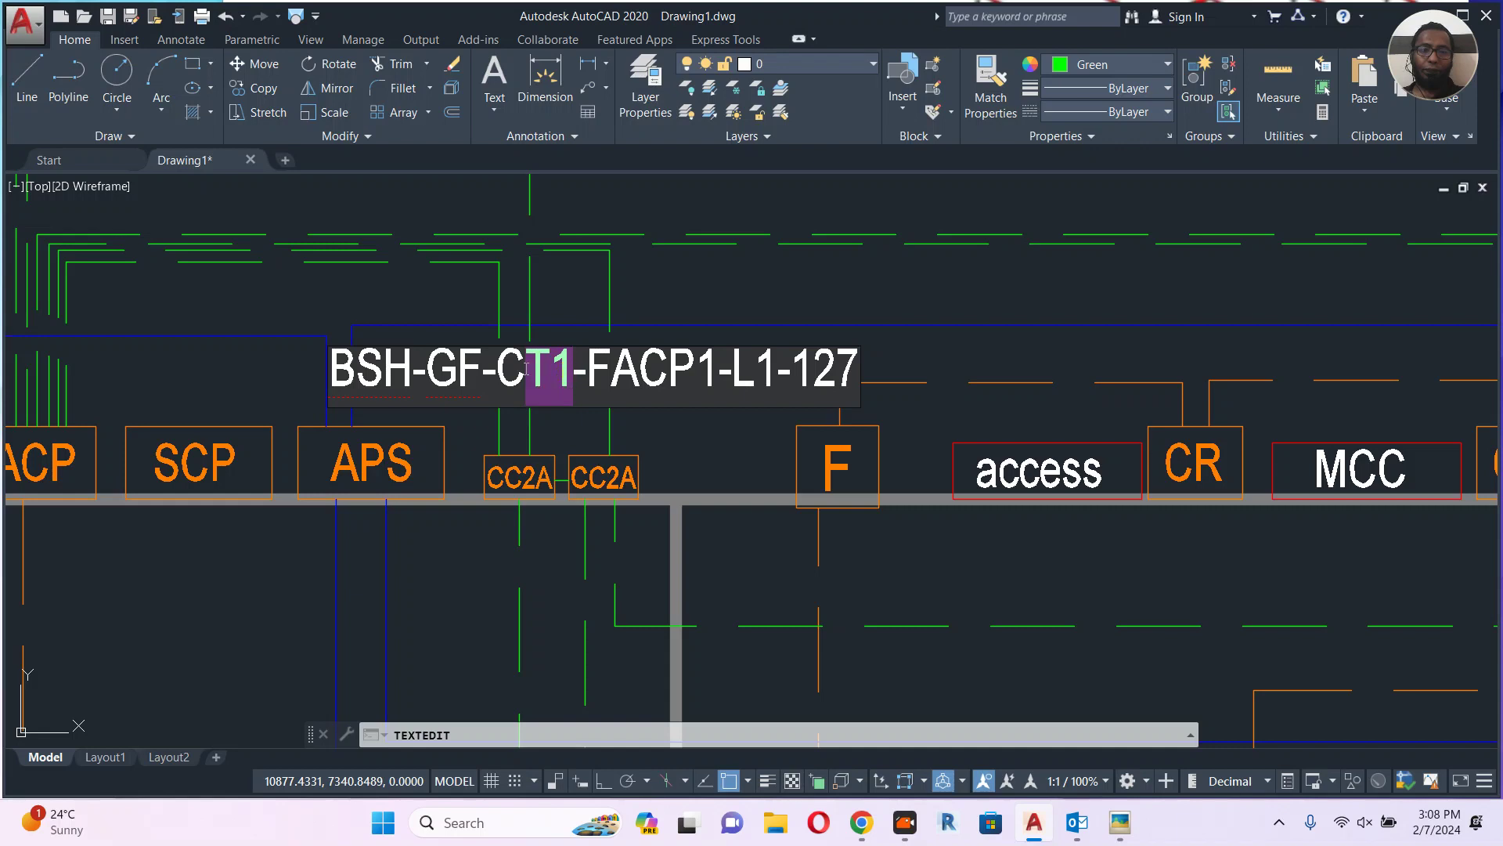
type("C2A")
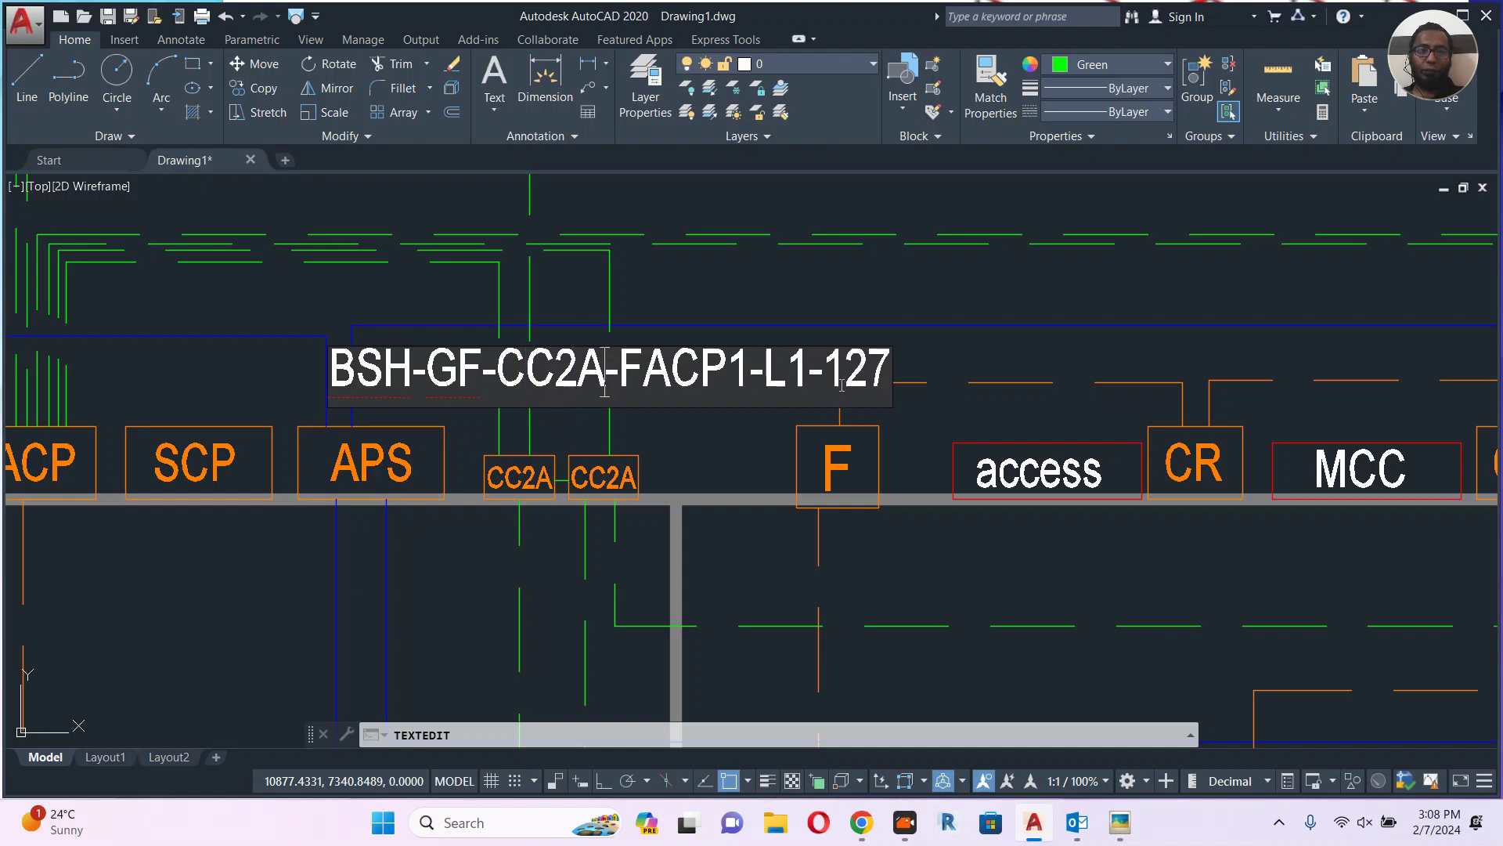
left_click_drag(864, 362, 897, 373)
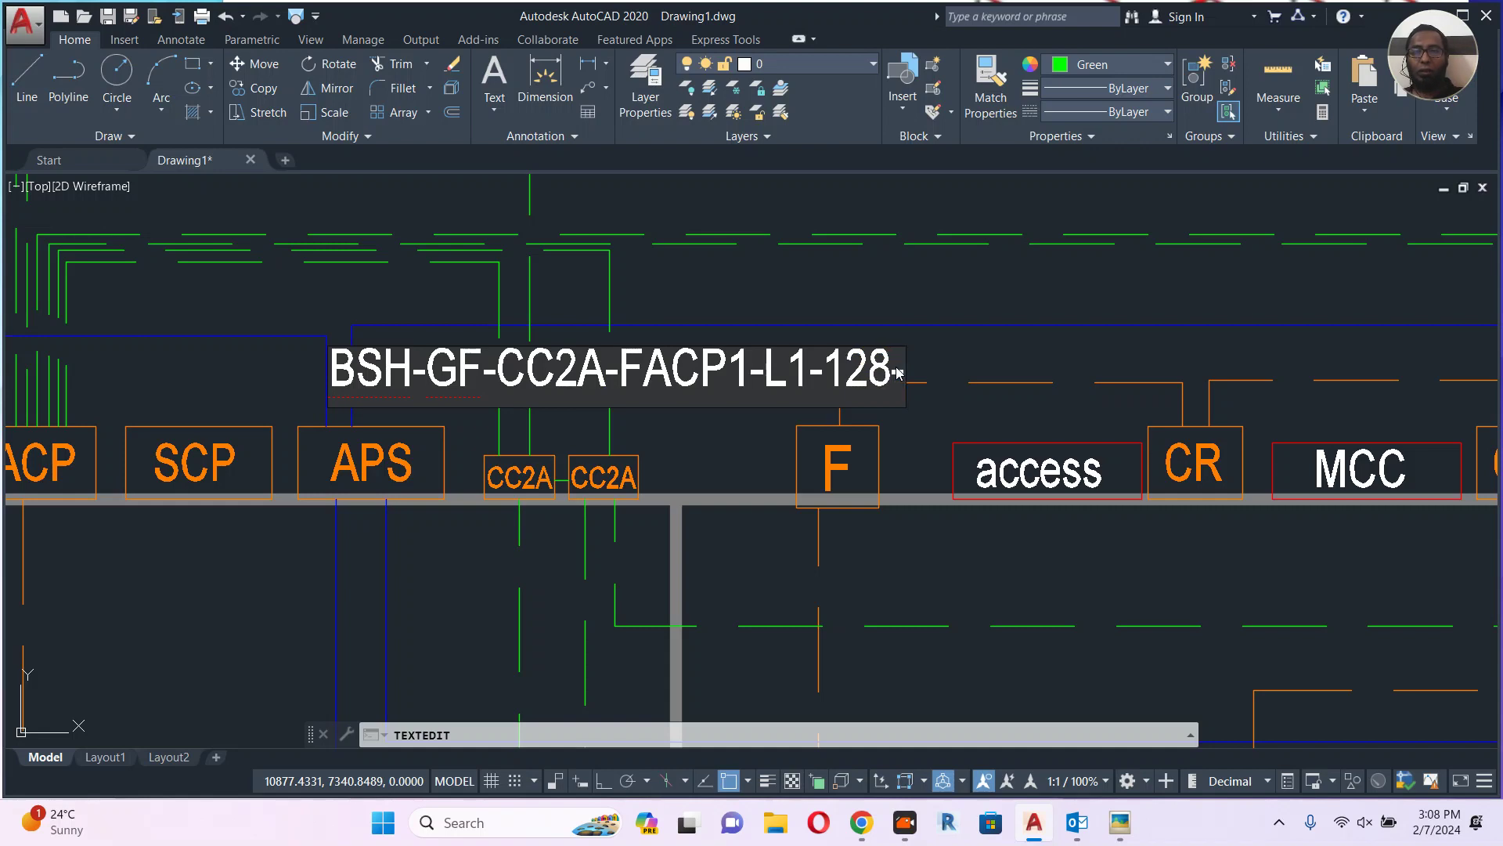
type("8-129")
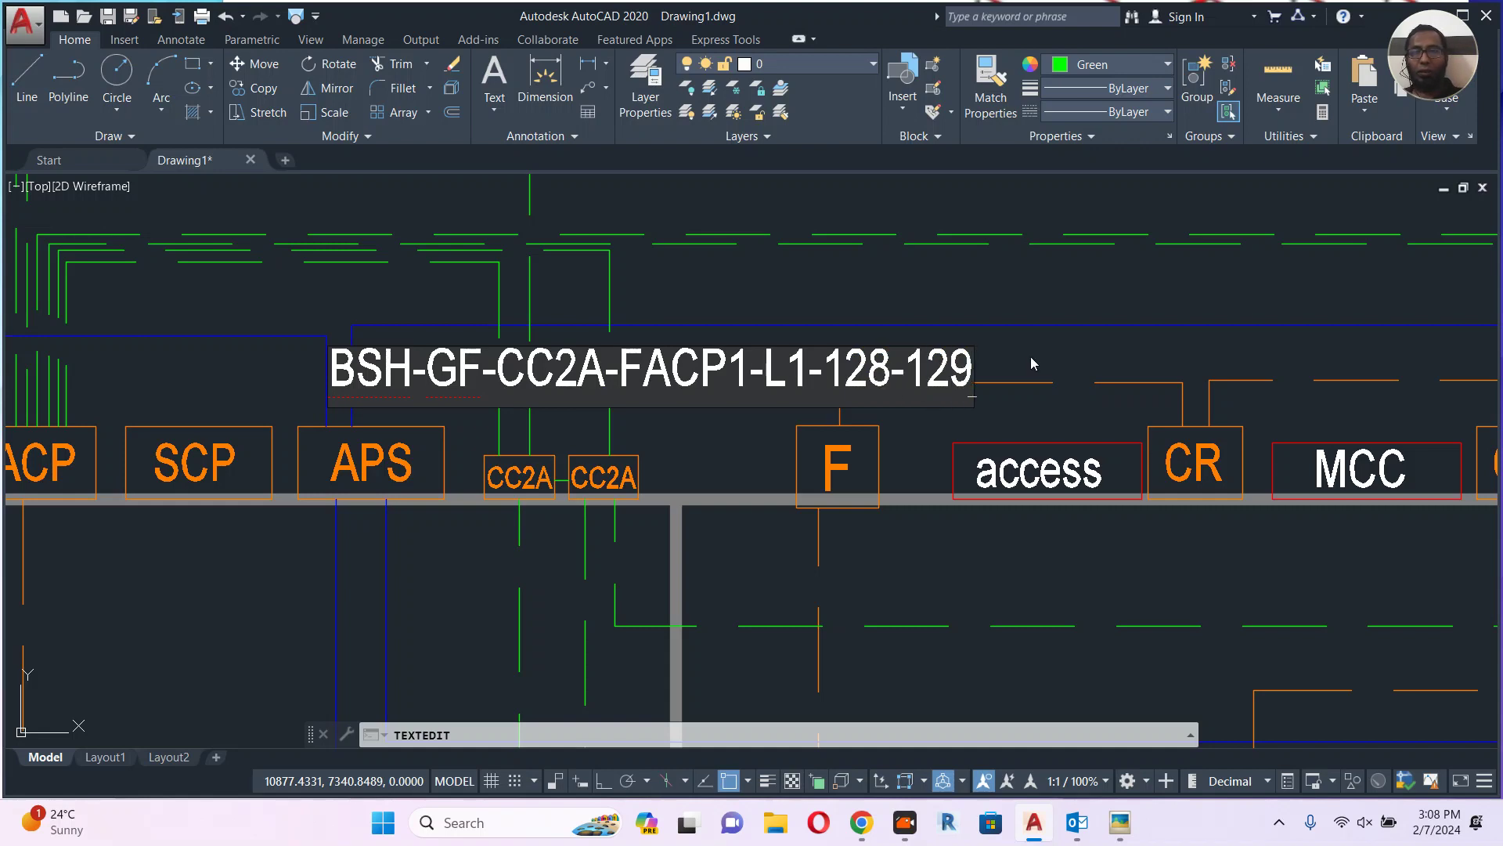
key("Return")
key("Escape")
Reposition the BSH-GF-CC2A-FACP1-L1-128-129 label so it sits just above the CC2A boxes and ends before the F box.
left_click(772, 353)
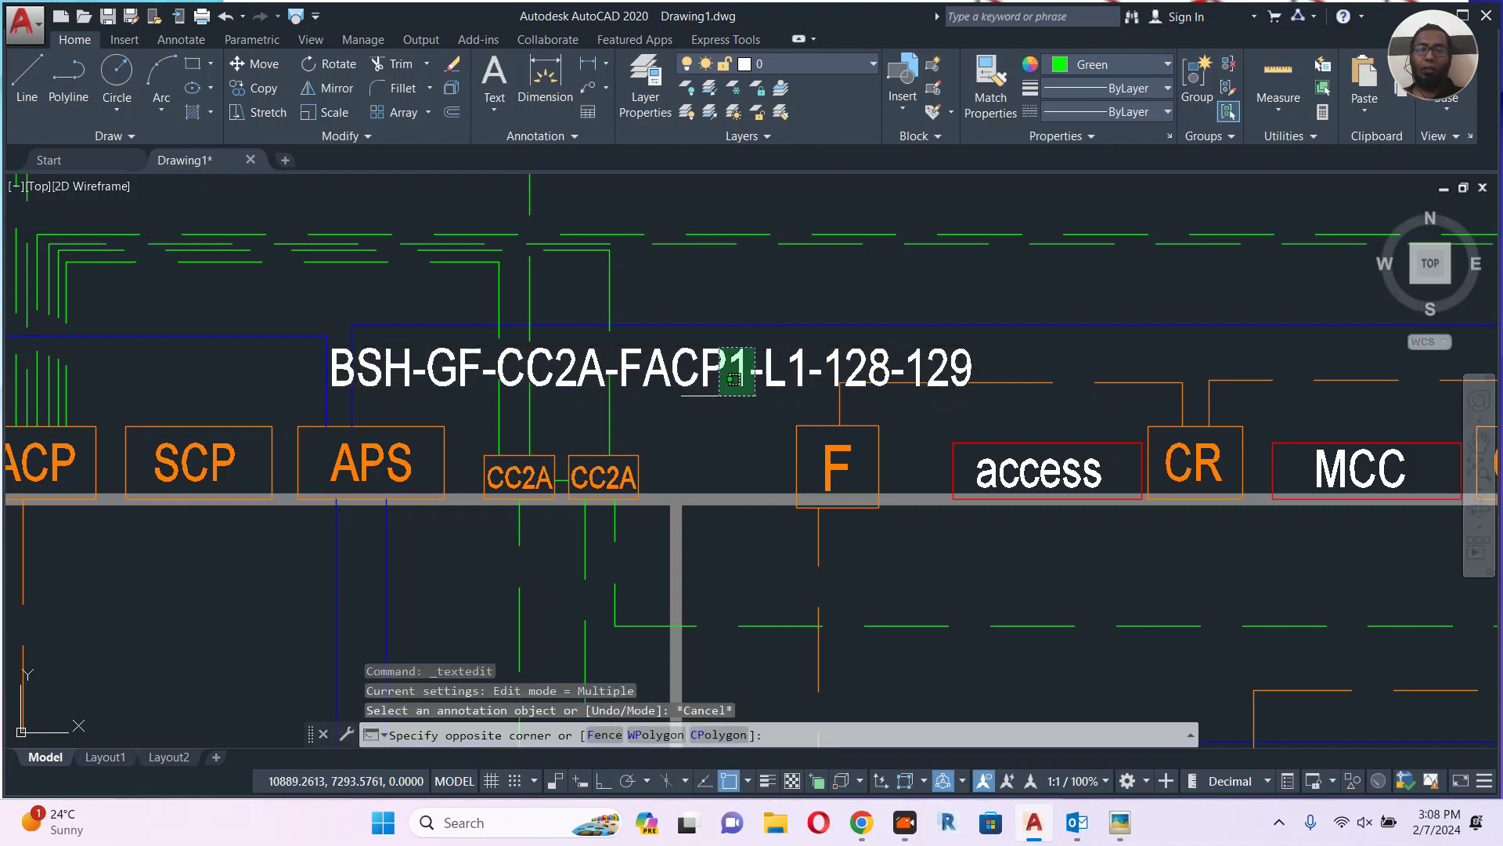
left_click(754, 408)
type("m")
key("space")
left_click(755, 408)
left_click(315, 385)
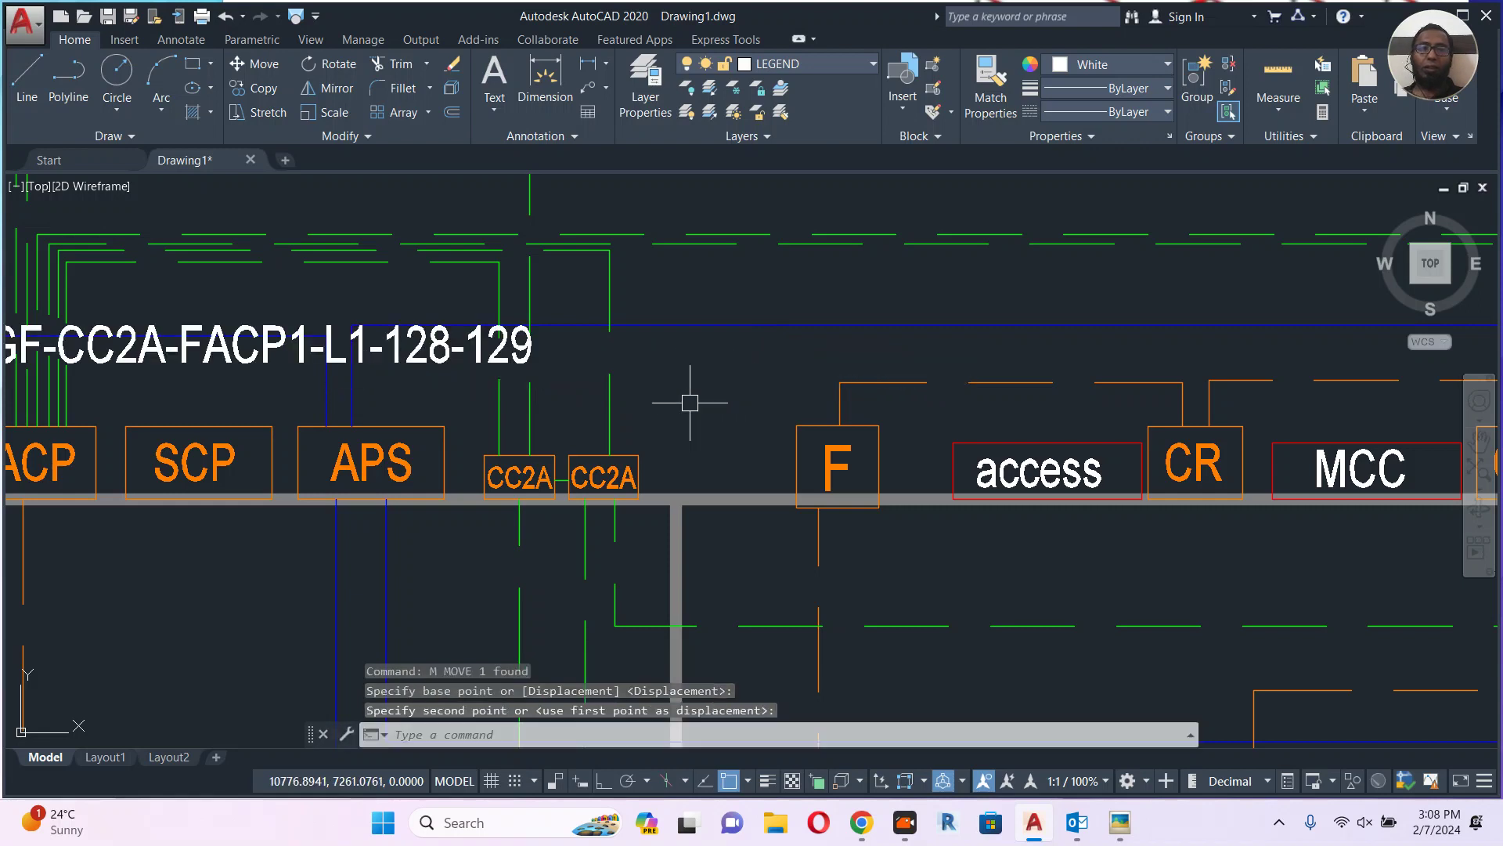
left_click(470, 354)
type("m")
key("space")
left_click(467, 352)
left_click(751, 420)
Copy the BSH-GF-CC2A-FACP1-L1-128-129 label to just above the start of the CT2 box row.
left_click(713, 412)
type("co")
key("space")
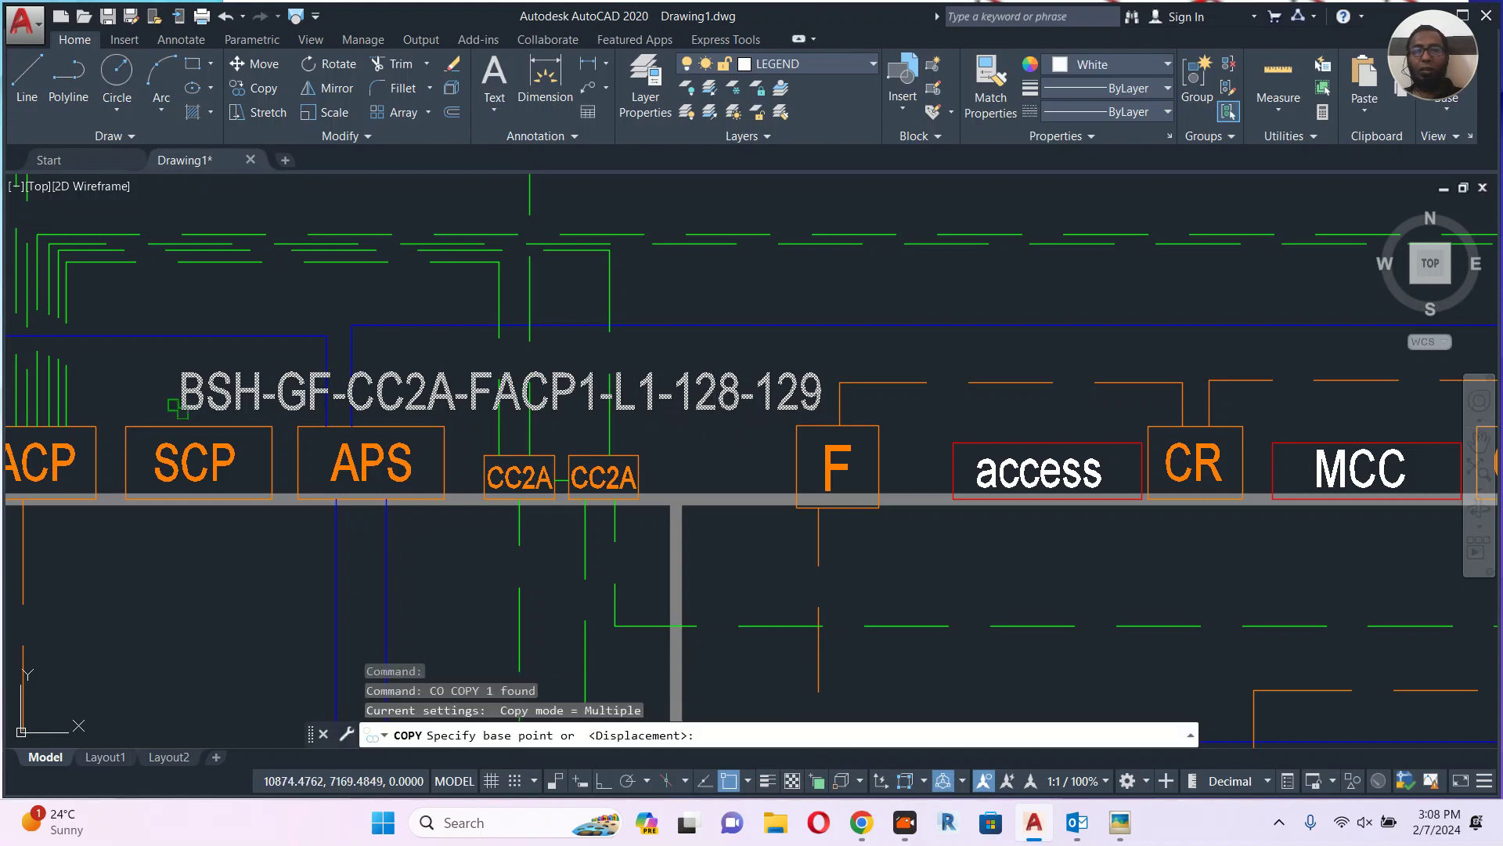
left_click(177, 410)
scroll(662, 502, "down", 4)
middle_click_drag(877, 428, 398, 568)
scroll(407, 563, "down", 2)
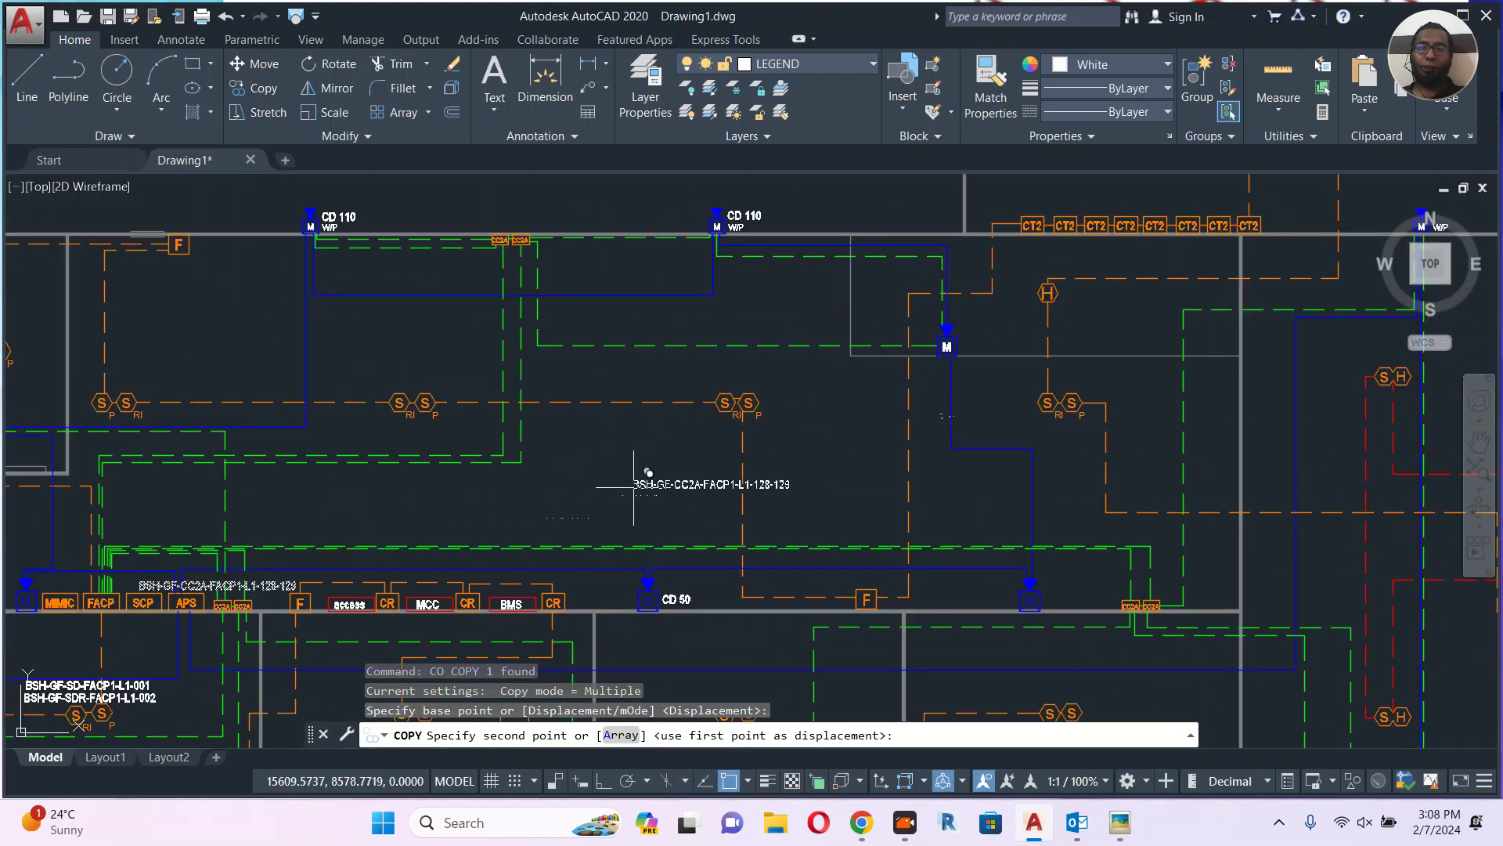
middle_click_drag(742, 501, 347, 673)
scroll(578, 426, "up", 4)
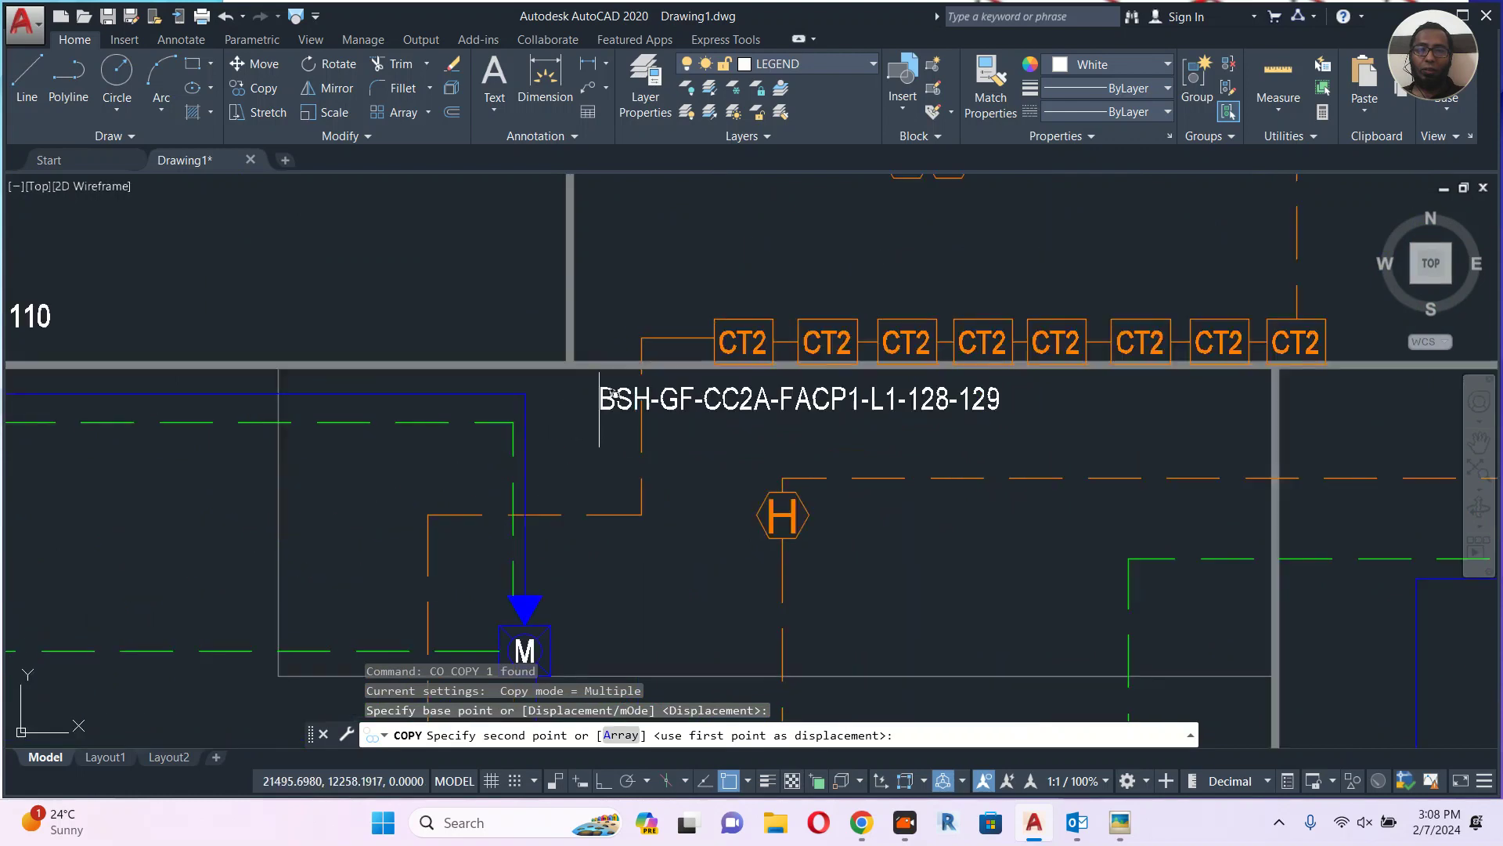
middle_click_drag(578, 262, 573, 449)
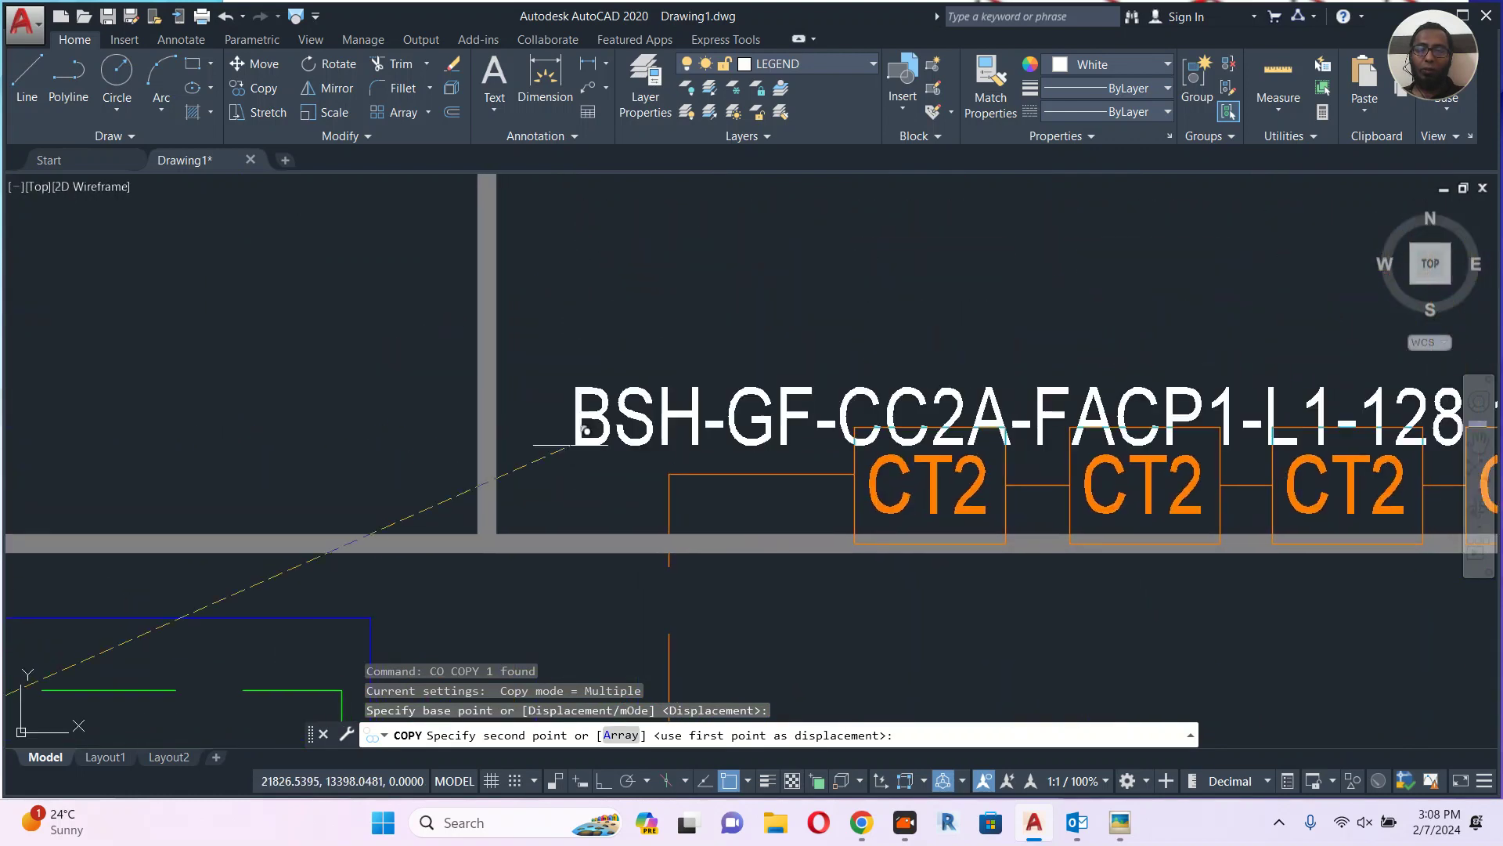
left_click(536, 368)
key("Escape")
Change the label copied above the CT2 row to BSH-GF-CT2-FACP1-L1-128-129.
scroll(561, 403, "down", 2)
middle_click_drag(862, 419, 838, 421)
double_click(805, 368)
left_click(805, 368)
left_click_drag(794, 367, 722, 364)
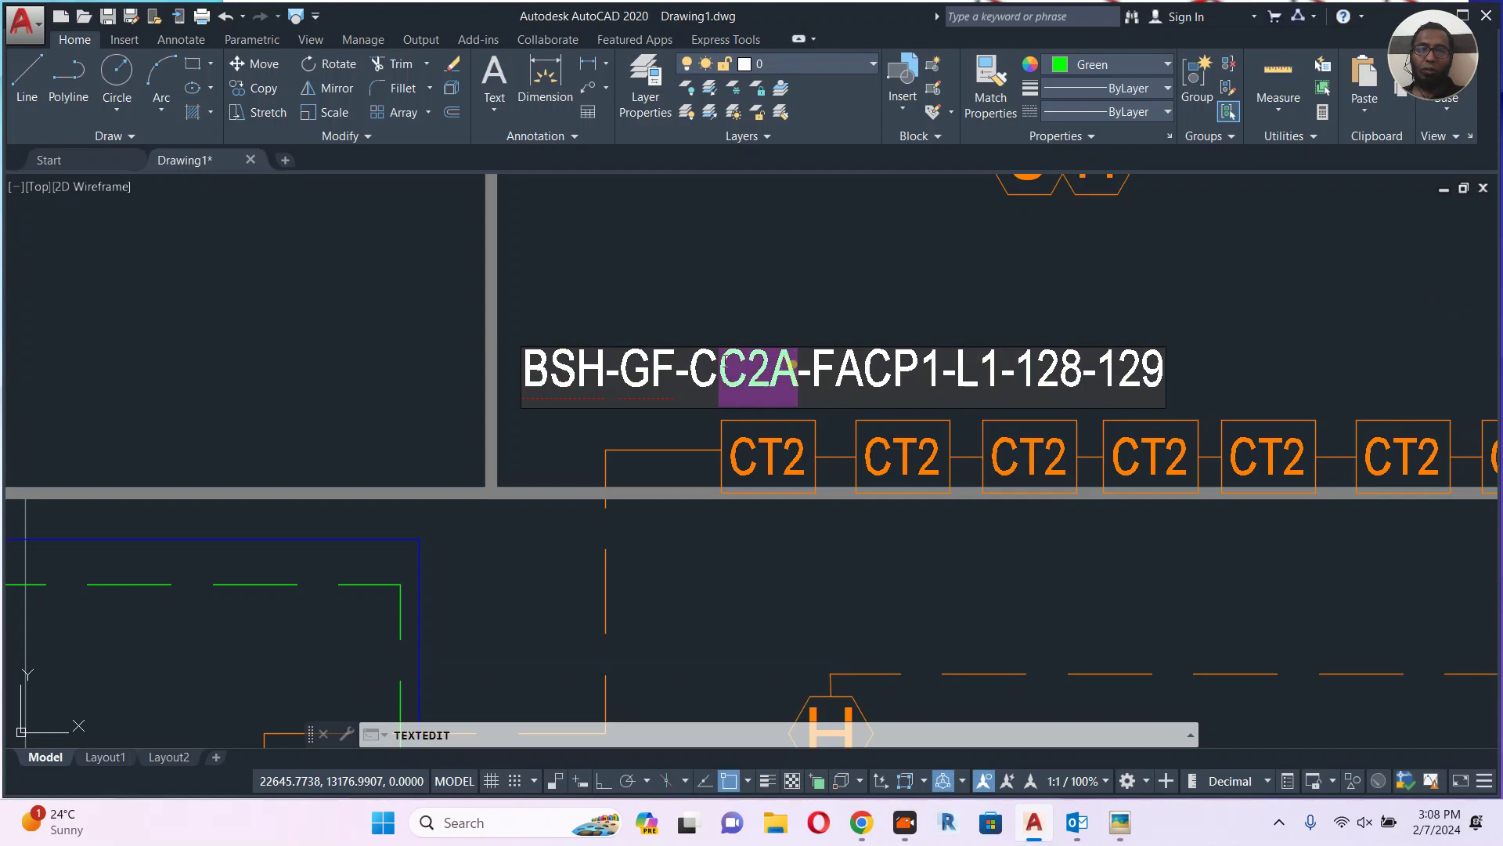
type("T2")
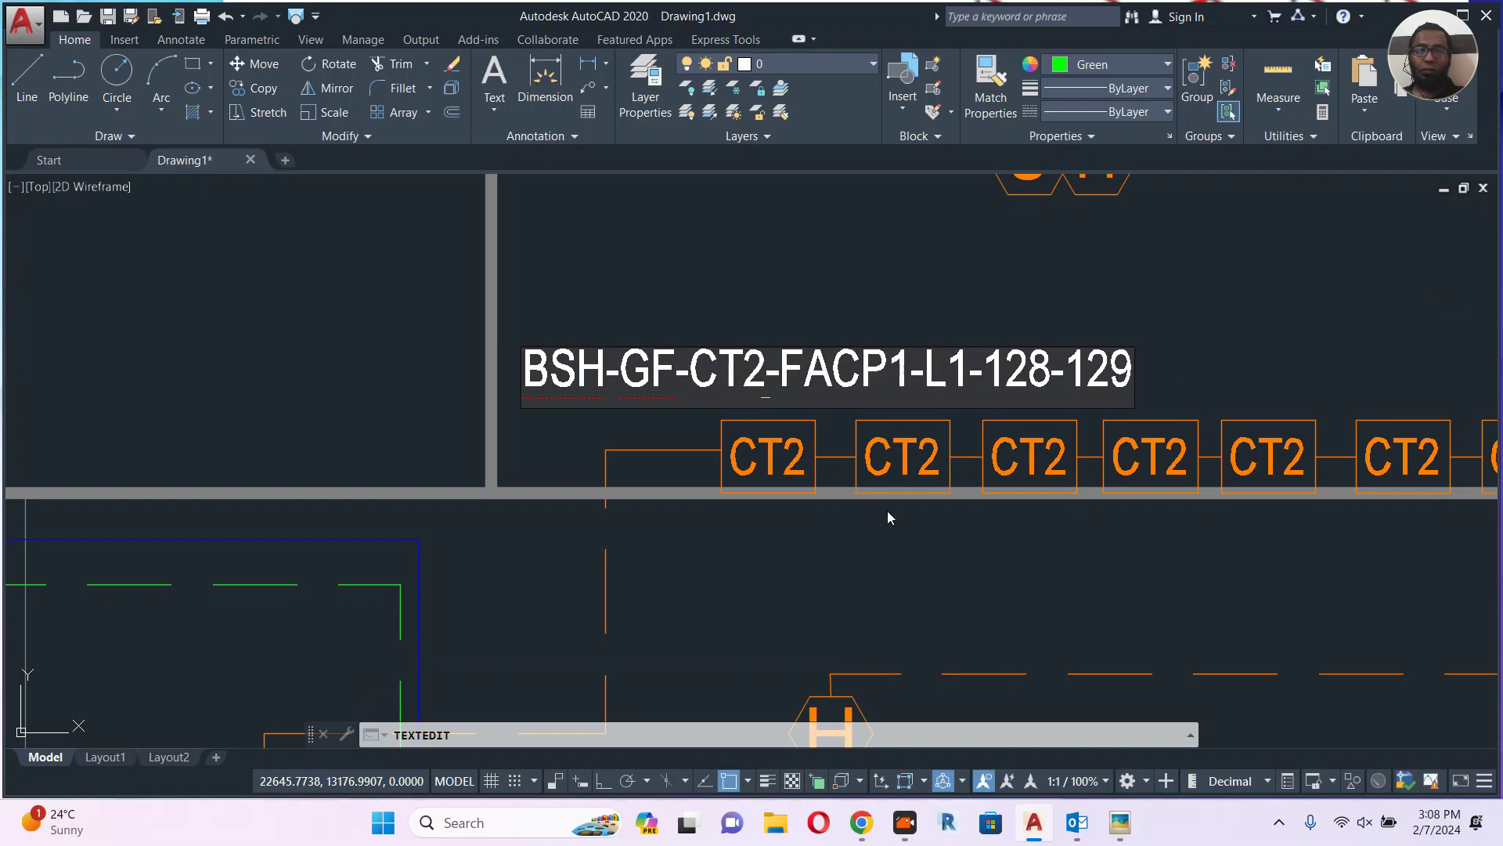
left_click(890, 512)
key("Escape")
scroll(898, 518, "down", 2)
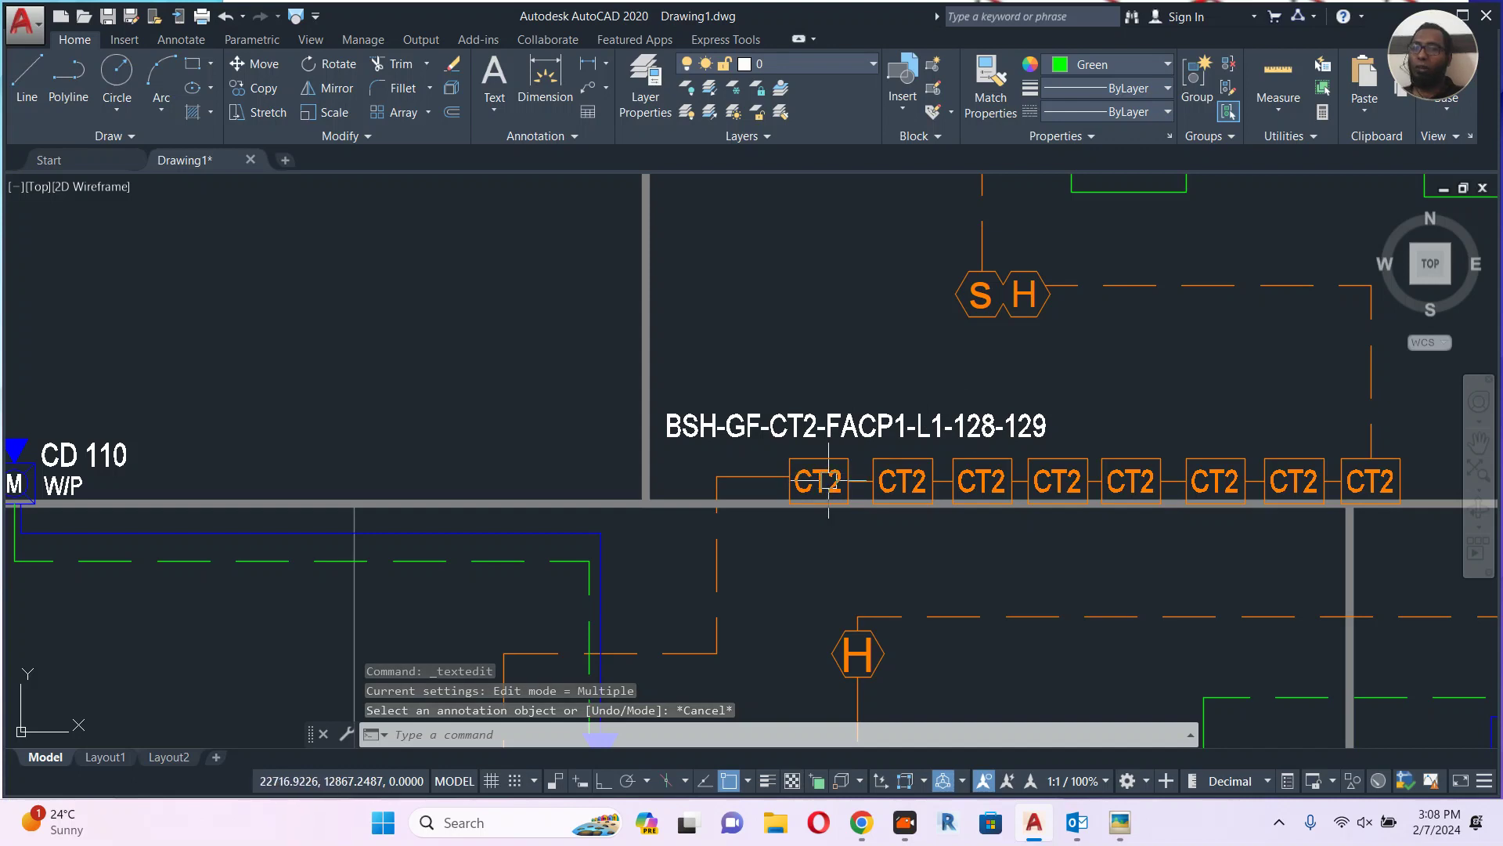
Erase the BSH-GF-CC2A-FACP1-L1-128-129 label above the CC2A boxes beside APS.
left_click(880, 422)
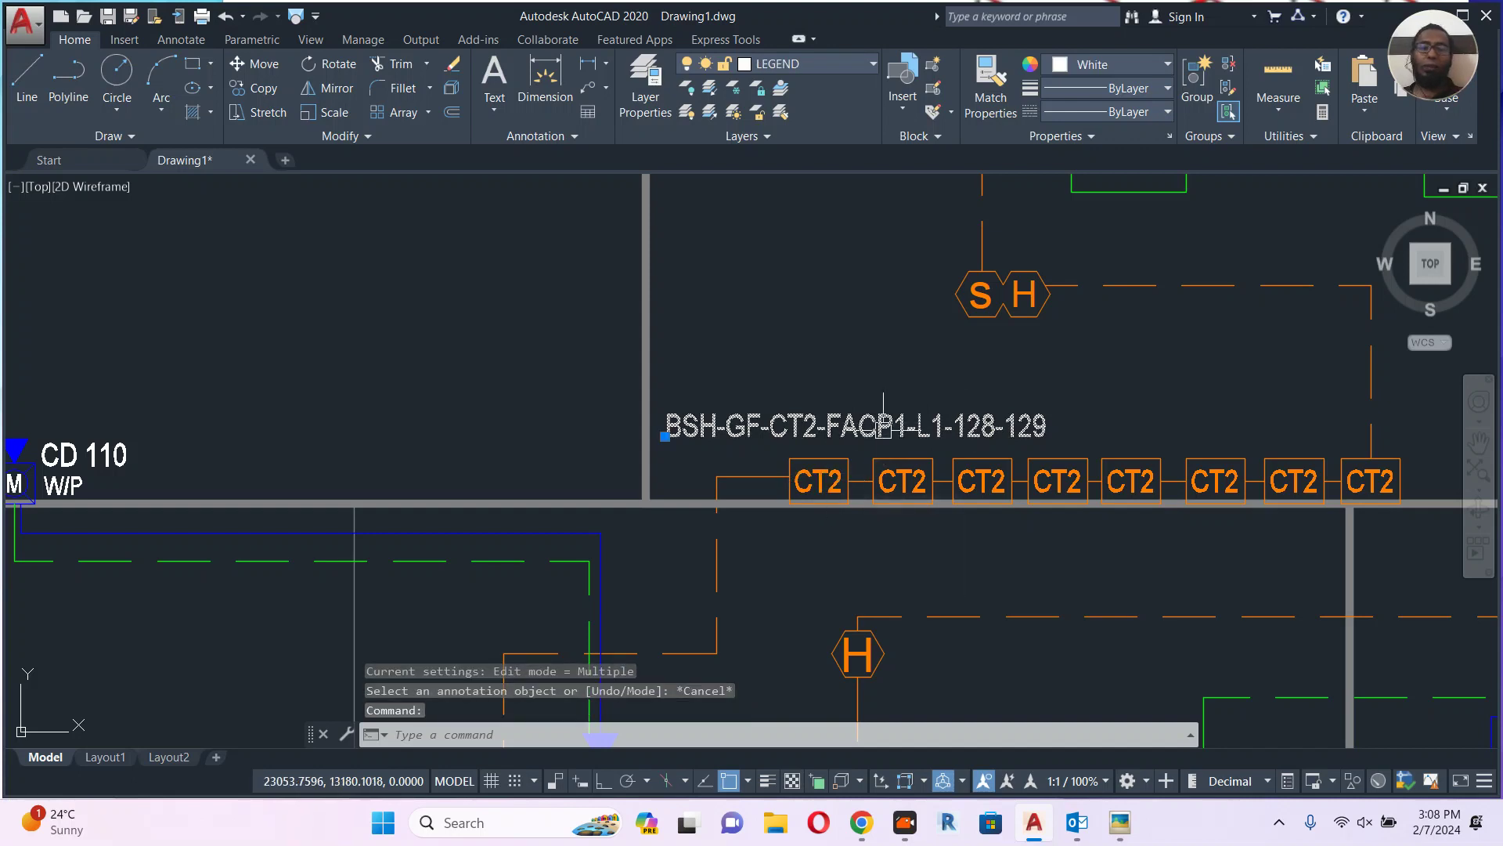
scroll(877, 467, "down", 4)
middle_click_drag(642, 472, 1160, 202)
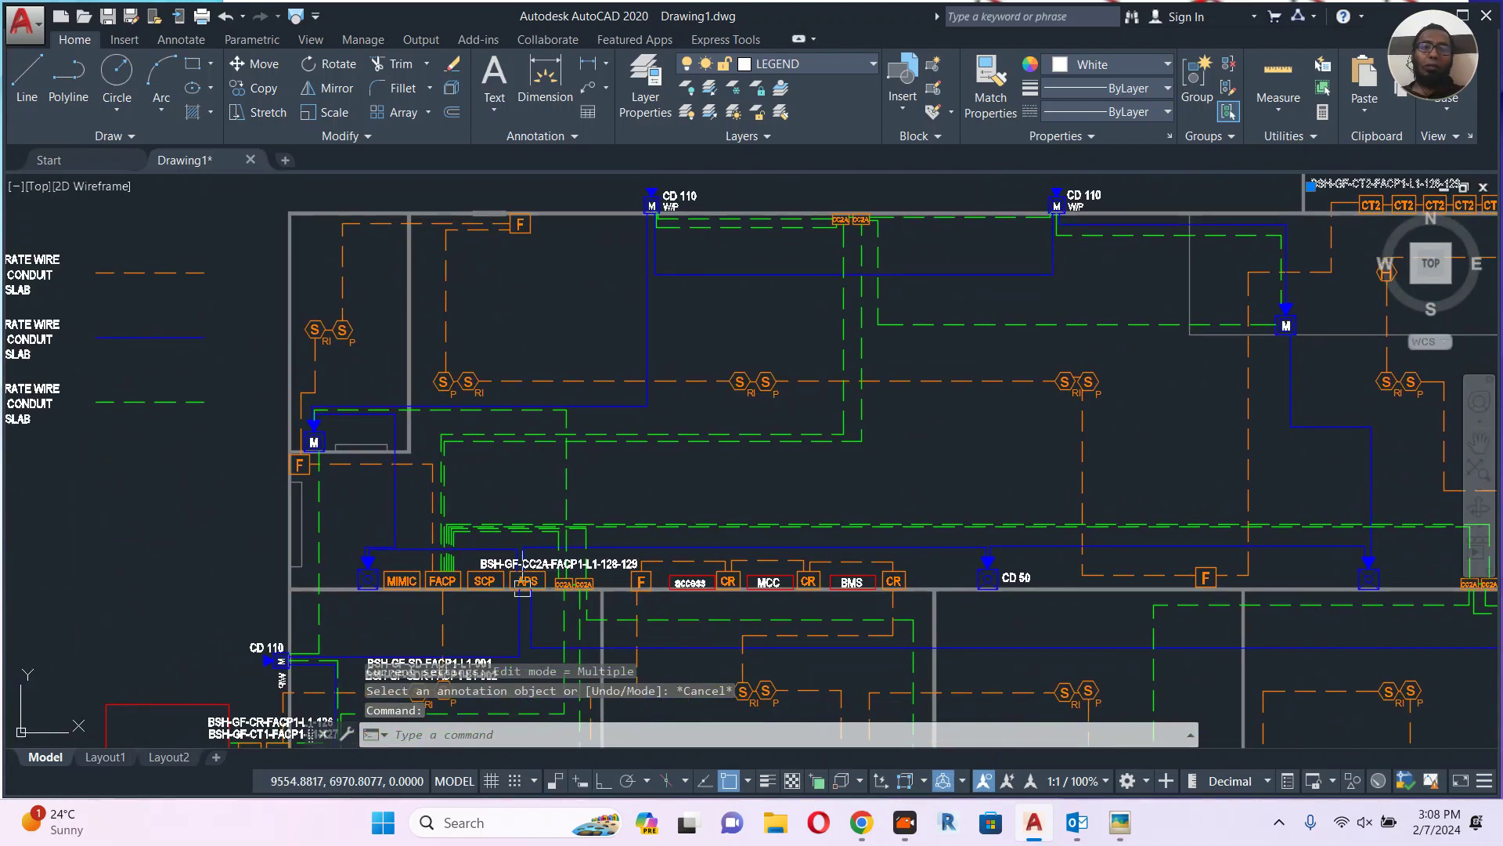
scroll(540, 586, "up", 8)
scroll(905, 443, "down", 6)
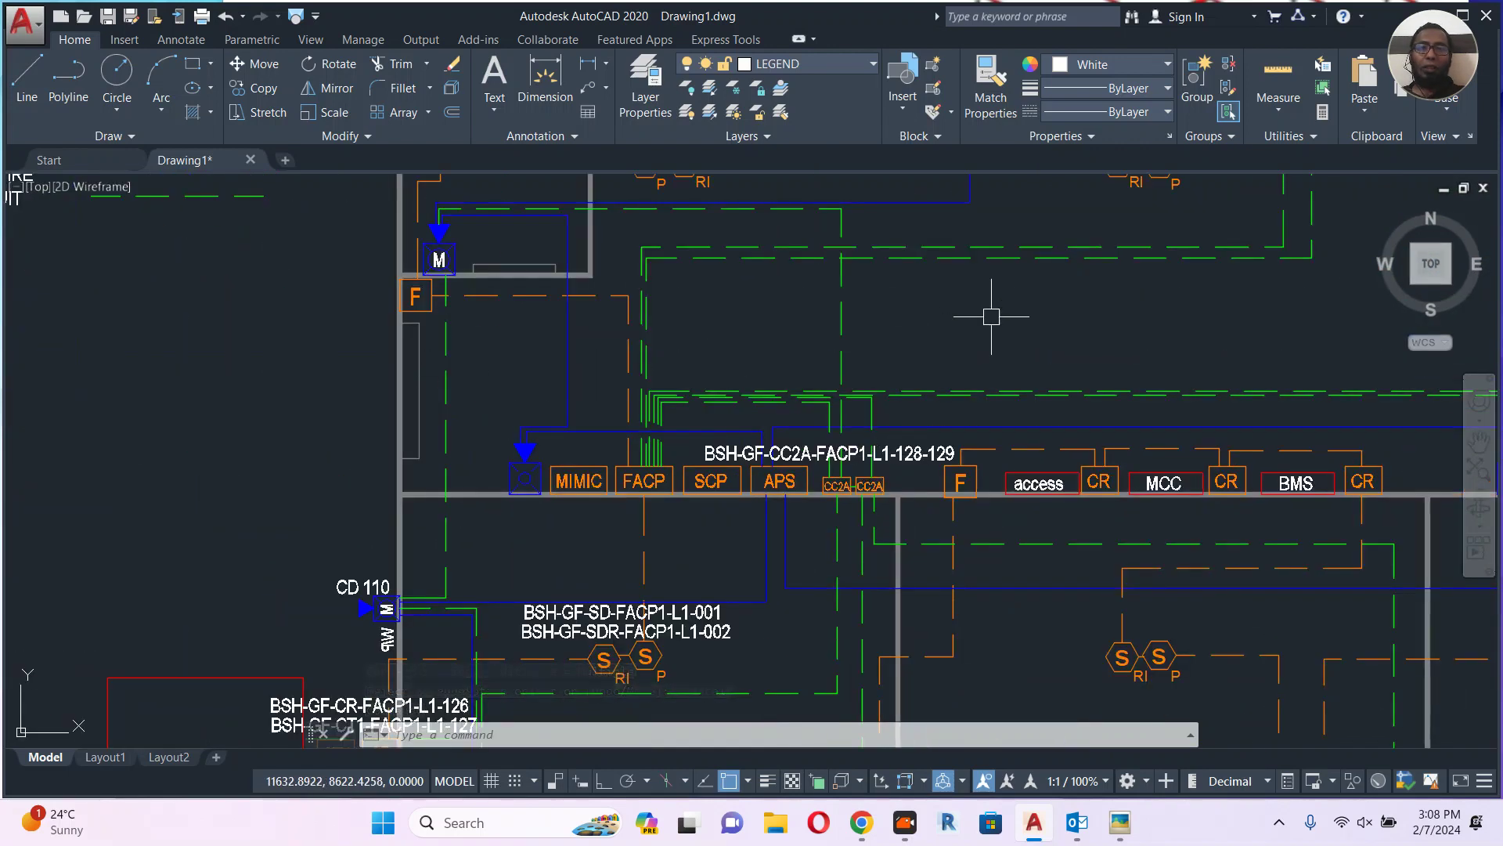
scroll(804, 462, "up", 4)
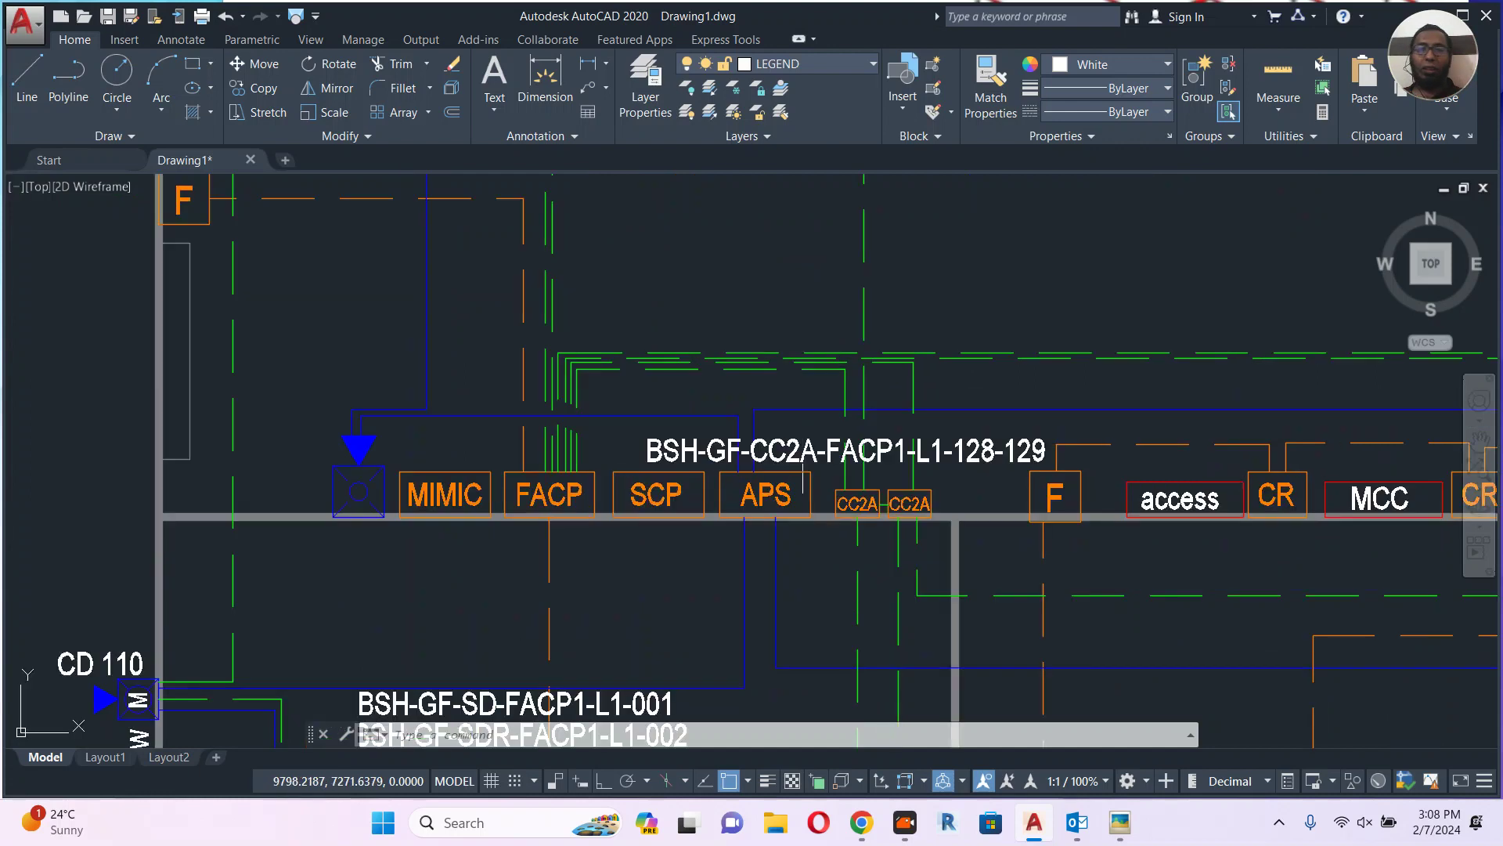
middle_click_drag(818, 470, 927, 406)
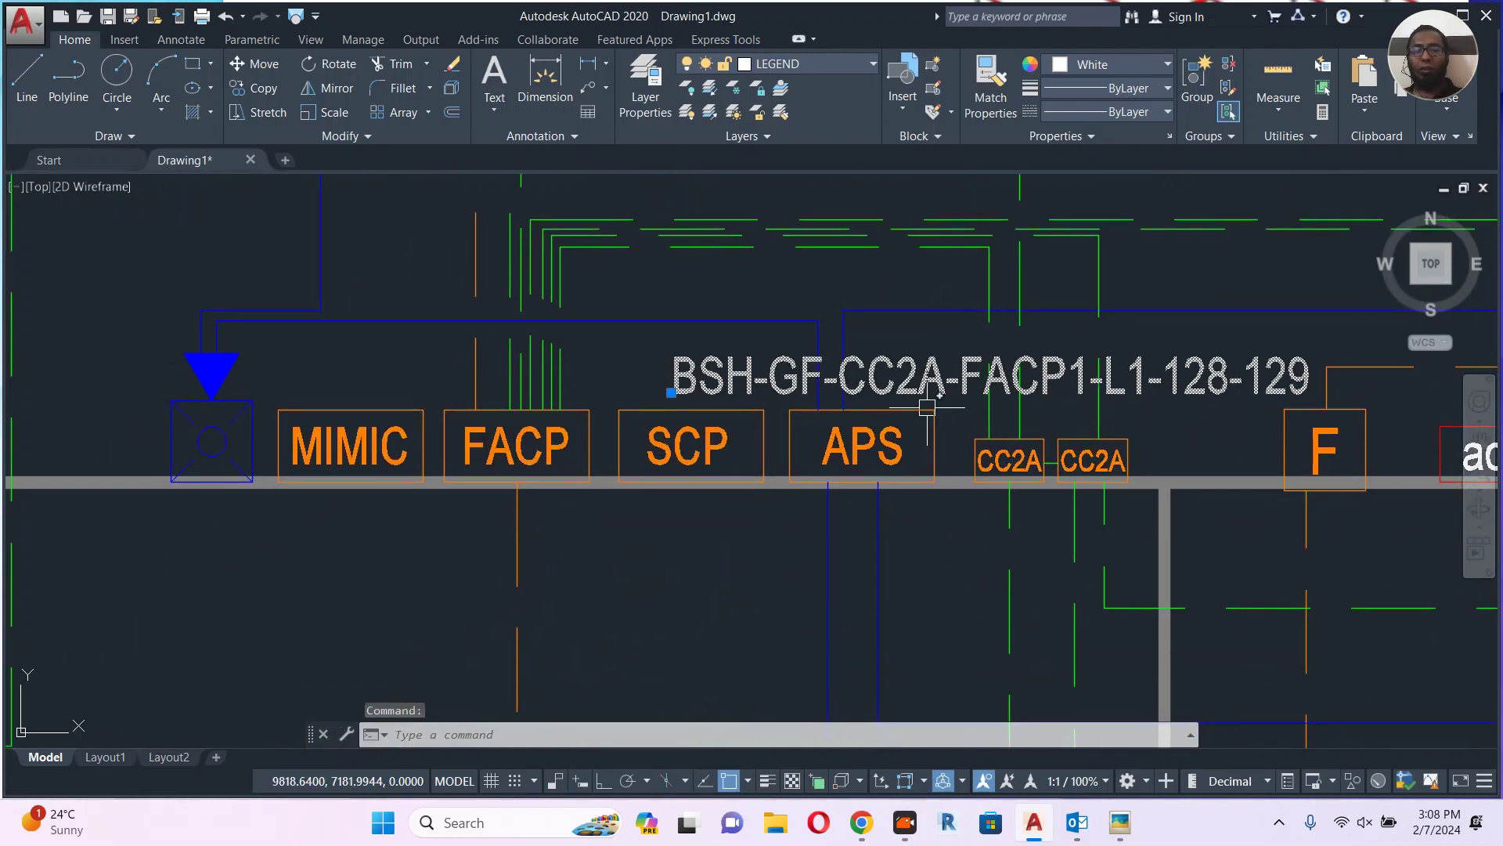
left_click(929, 408)
key("Escape")
key("Escape")
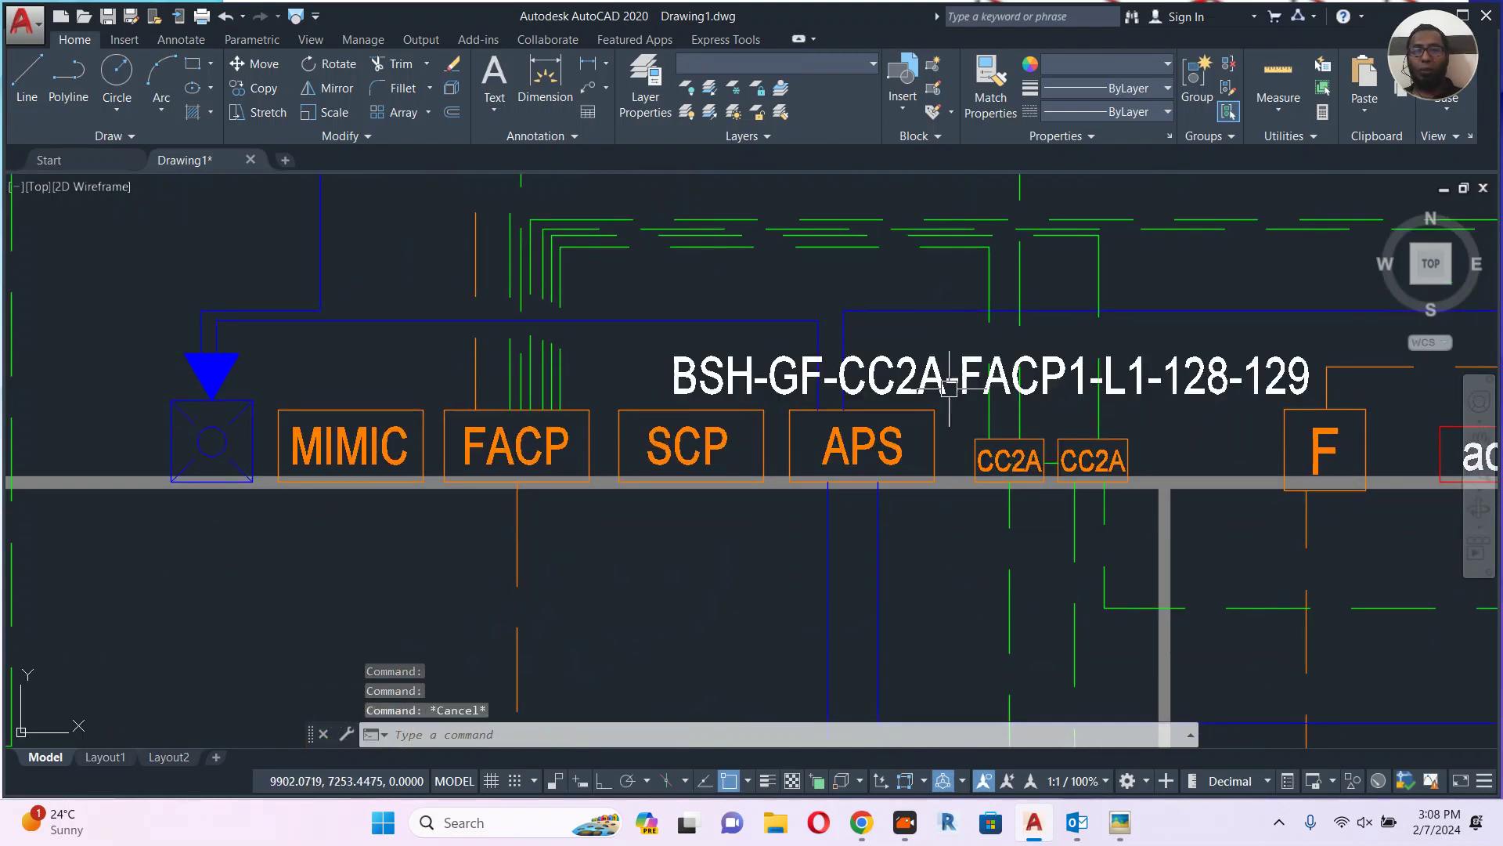
type("e")
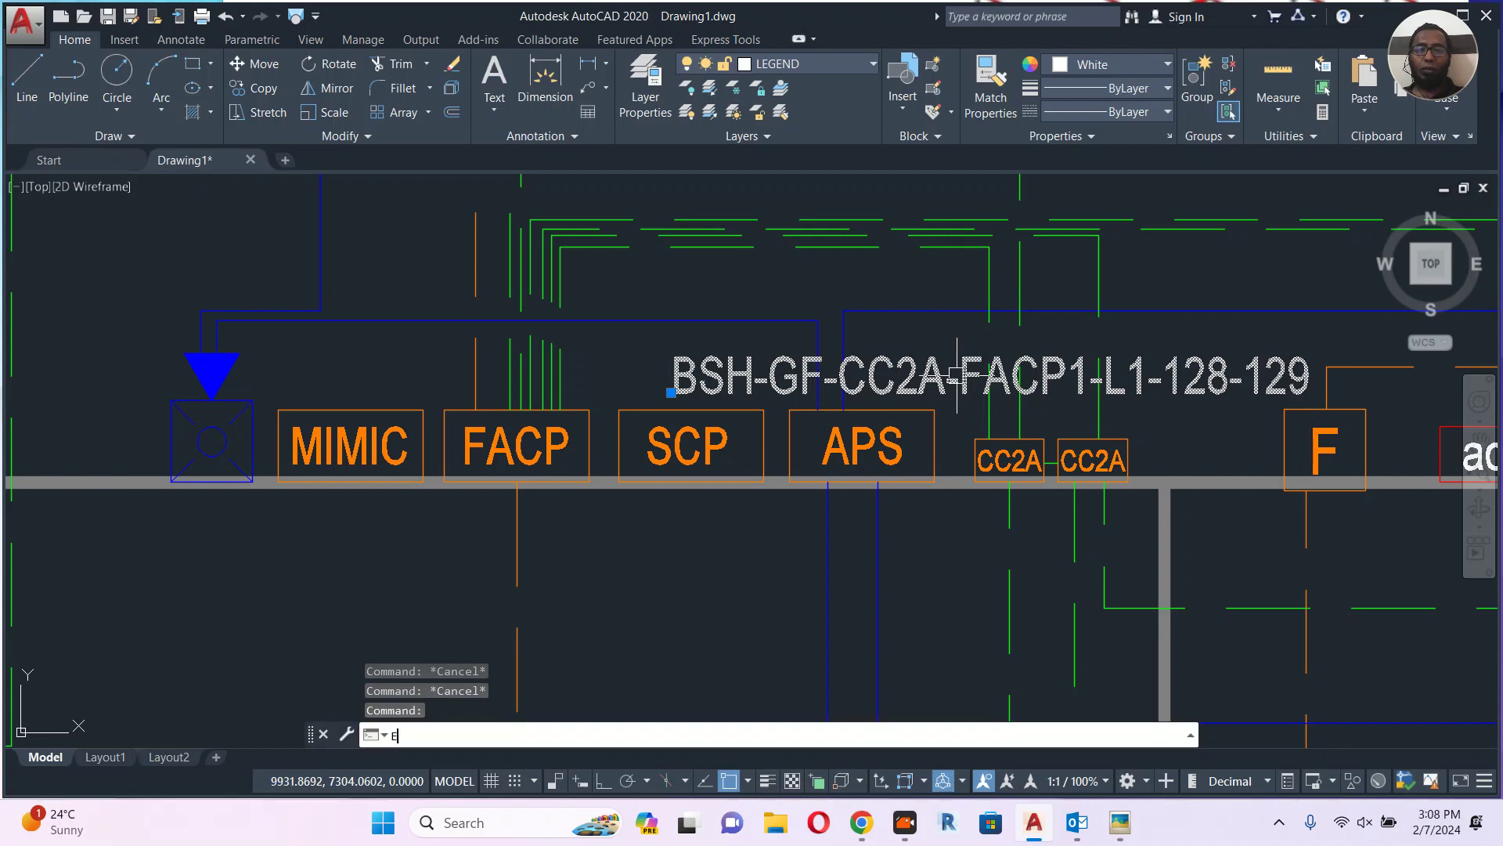
key("Return")
scroll(778, 477, "down", 4)
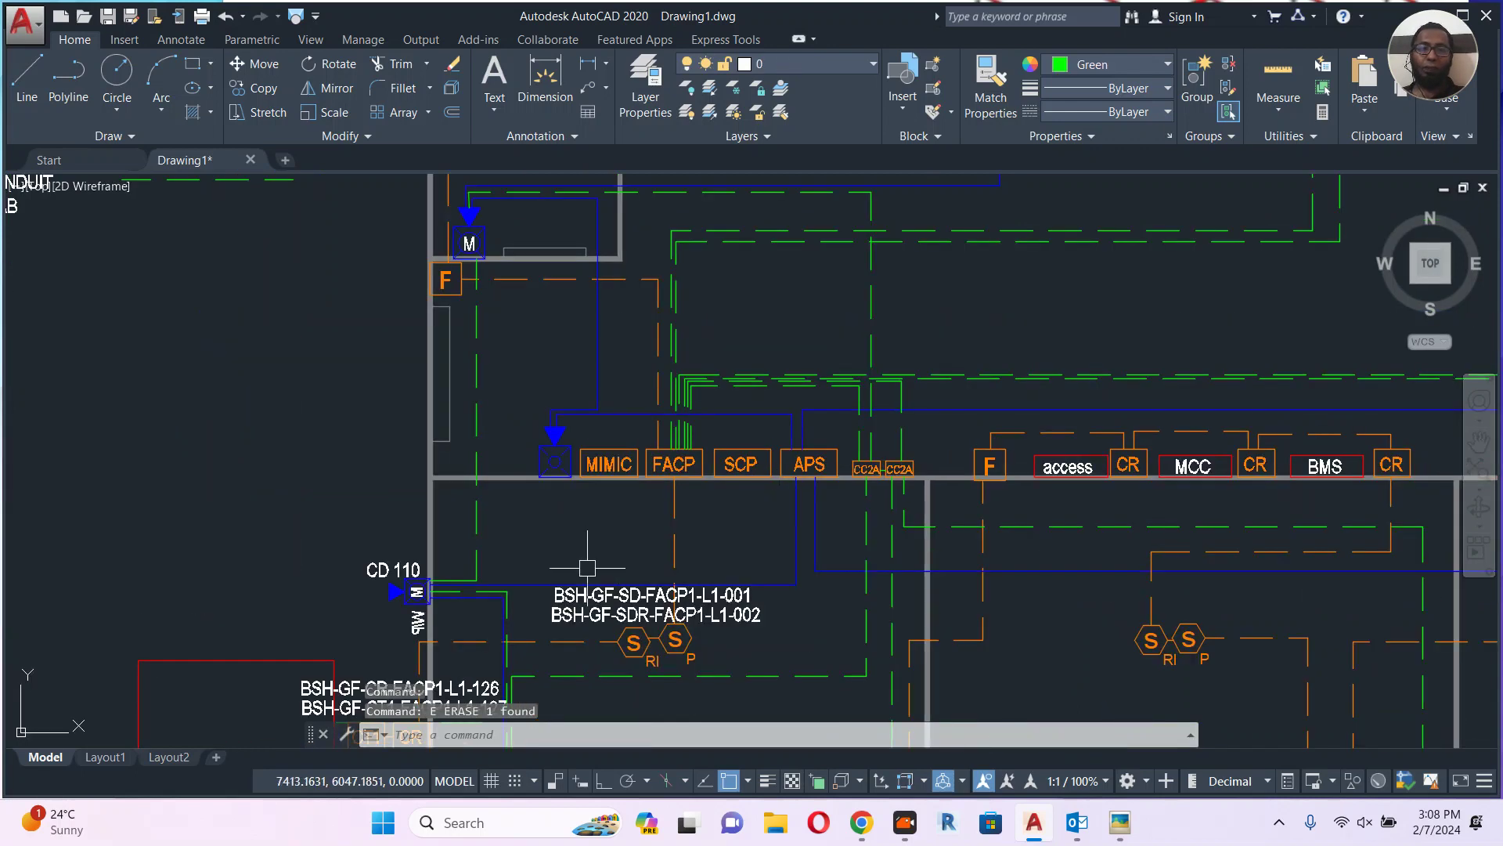
Copy the "access" text to just above the APS box.
scroll(1080, 463, "up", 4)
left_click(1053, 475)
type("co")
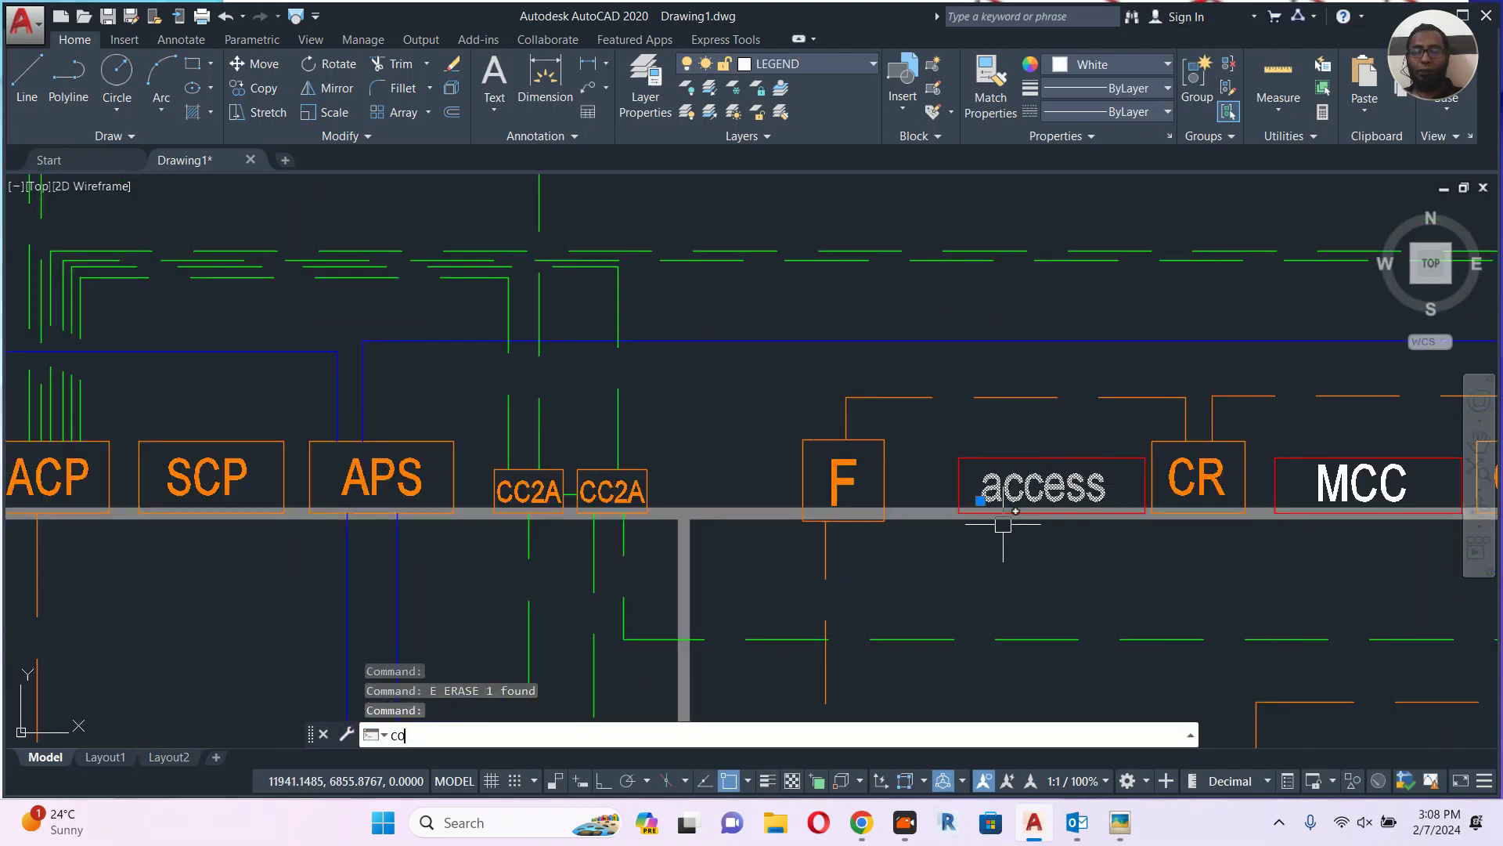
key("Return")
left_click(1041, 513)
middle_click_drag(706, 458, 1043, 345)
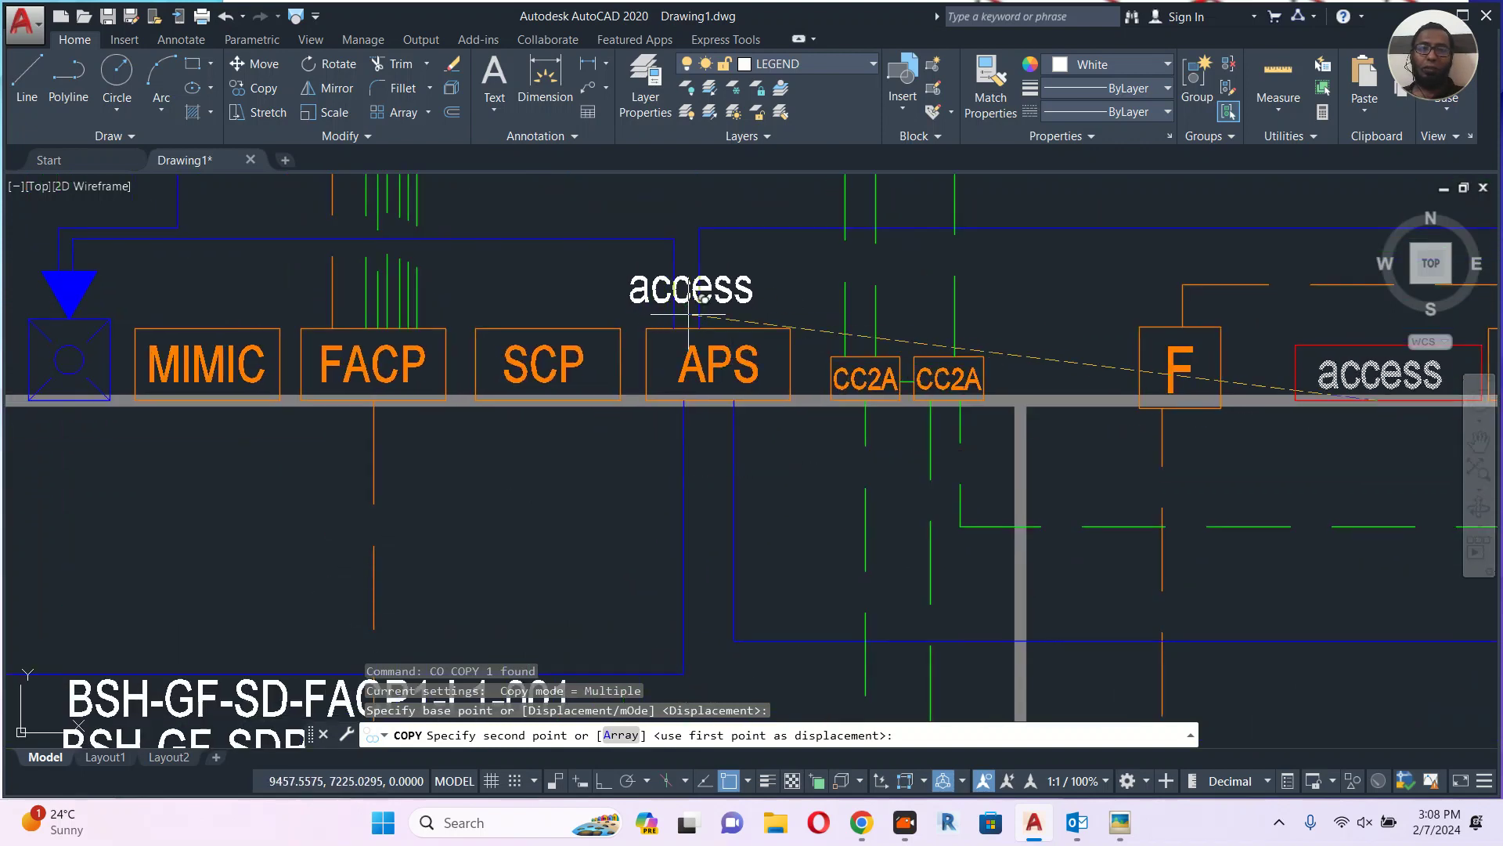
left_click(715, 301)
key("Escape")
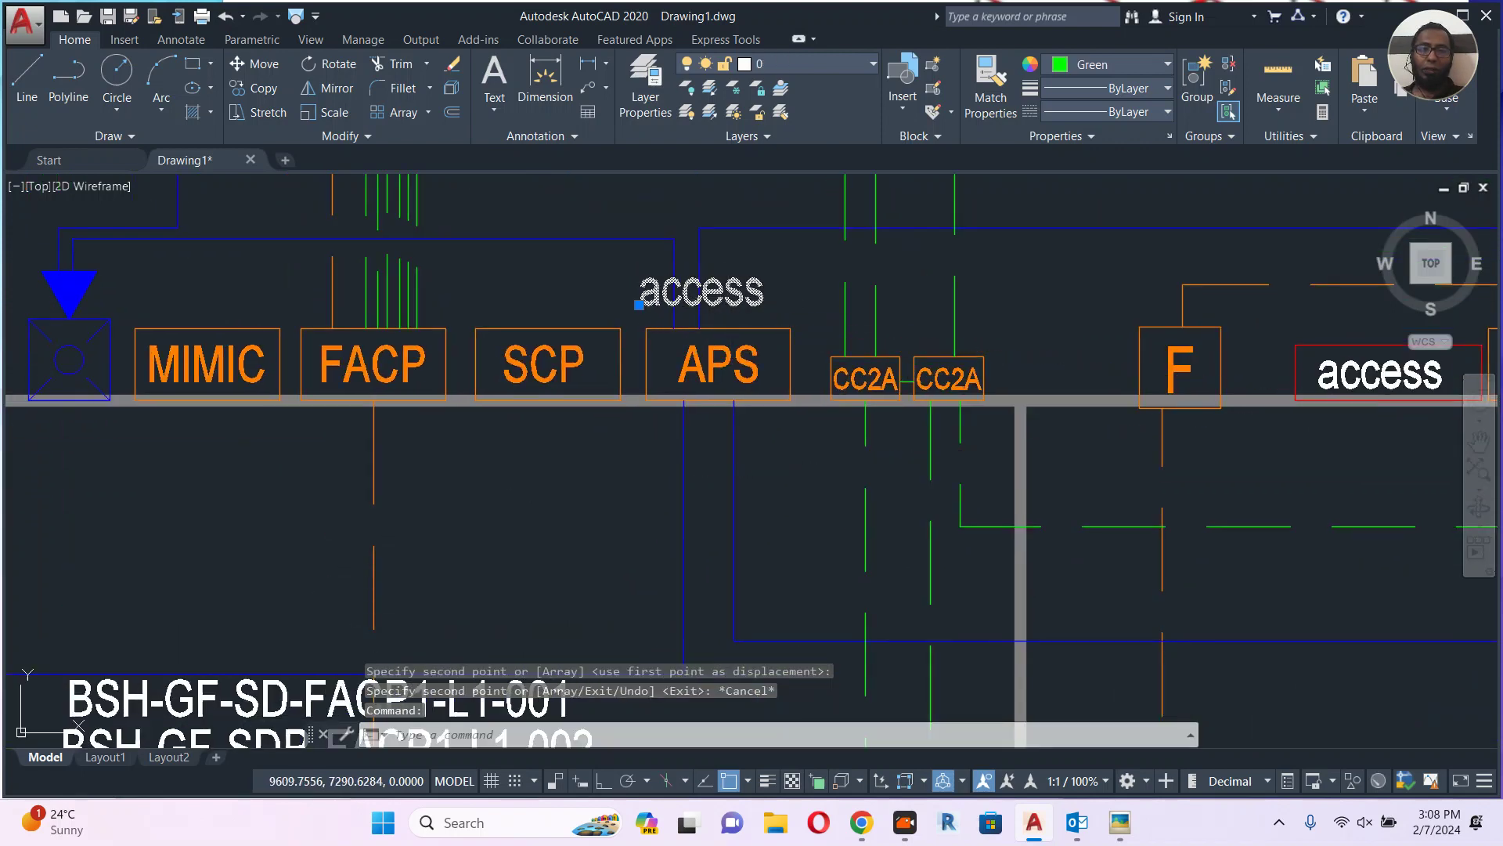
Change the text copied above the APS box to APS-01.
double_click(729, 297)
type("AP")
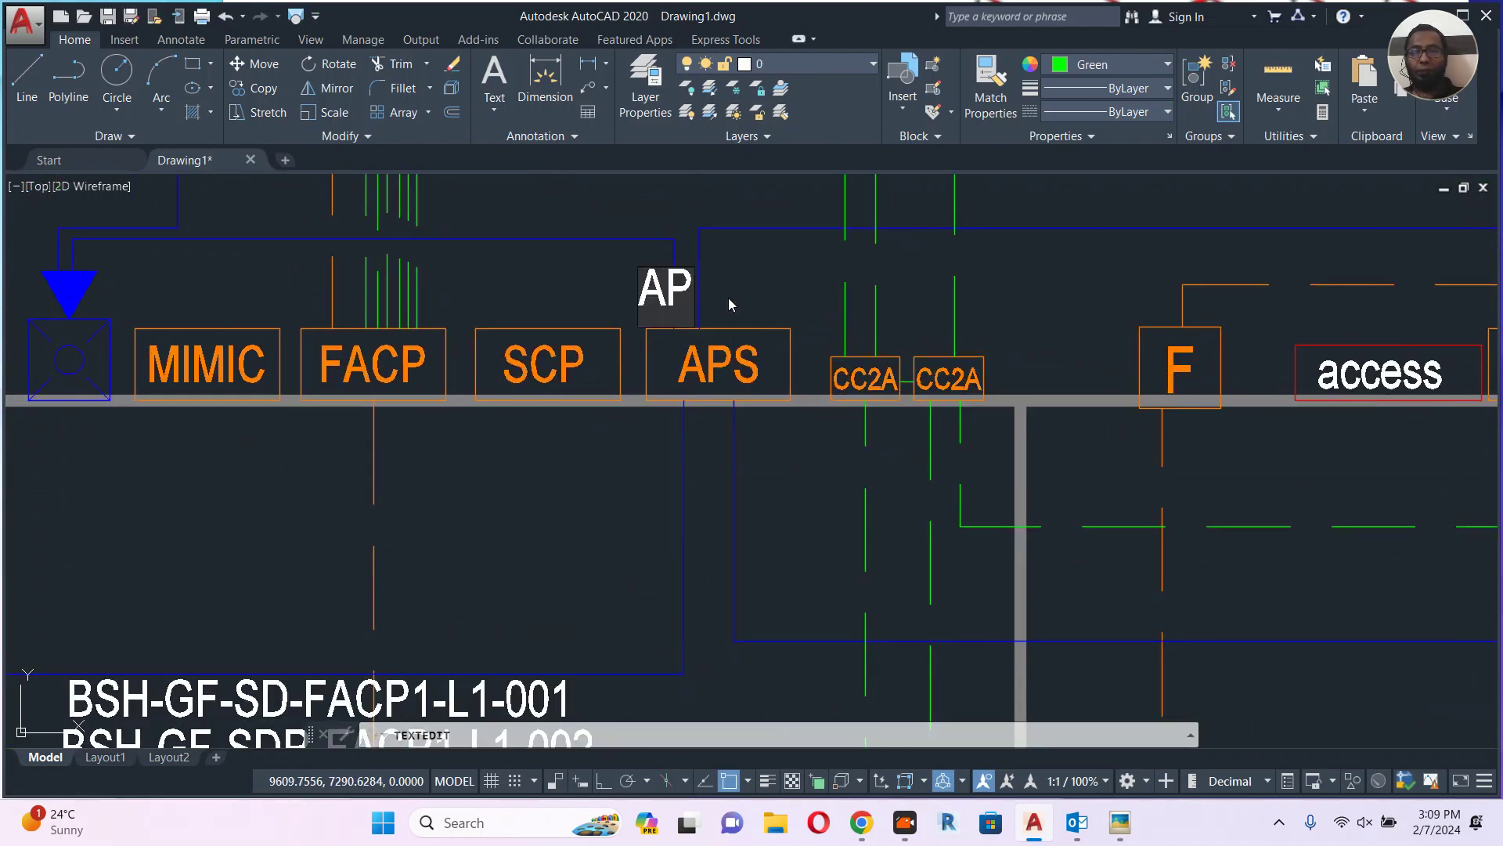
type("S-01")
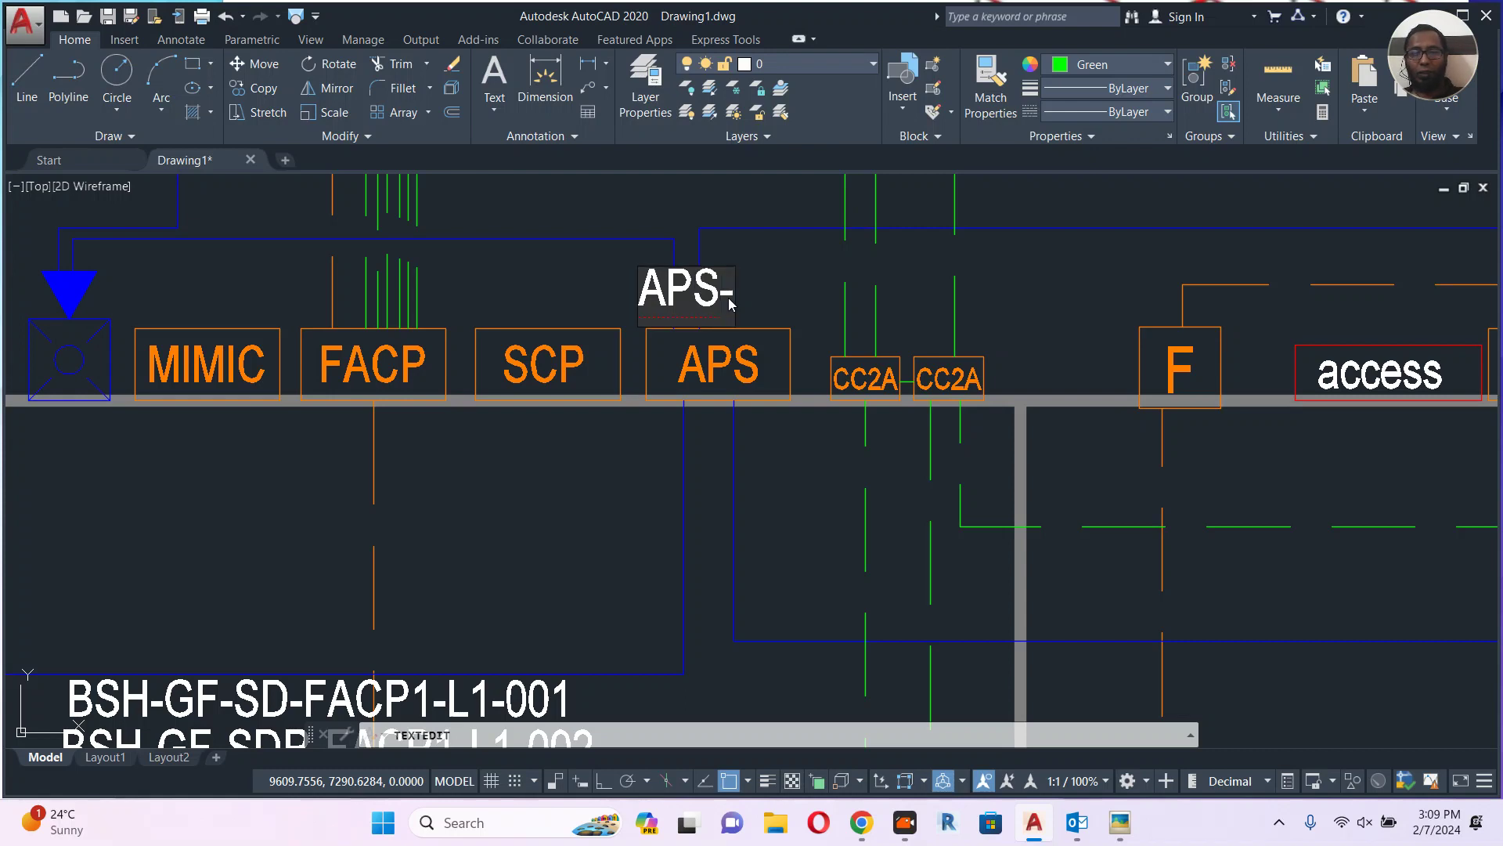
key("Return")
key("Escape")
left_click(648, 295)
middle_click_drag(692, 345, 1002, 359)
type("co")
key("space")
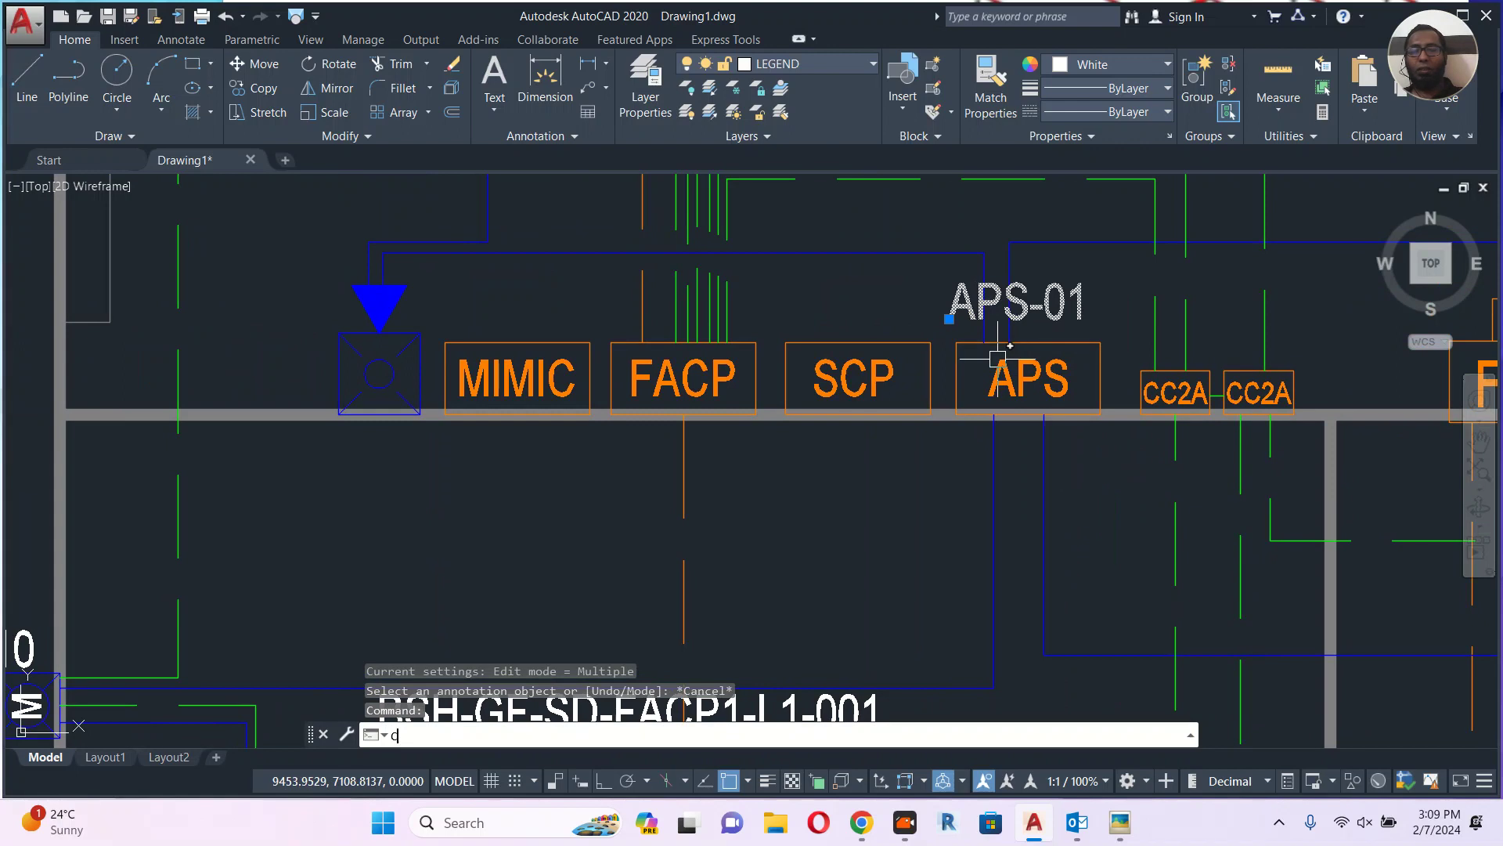
scroll(950, 360, "down", 3)
key("Escape")
key("Escape")
Copy the BSH-GF-SD-FACP1-L1-001 label to just below the wall, near the speaker symbol beside the MIMIC box.
scroll(808, 473, "up", 2)
left_click(806, 505)
type("co")
key("space")
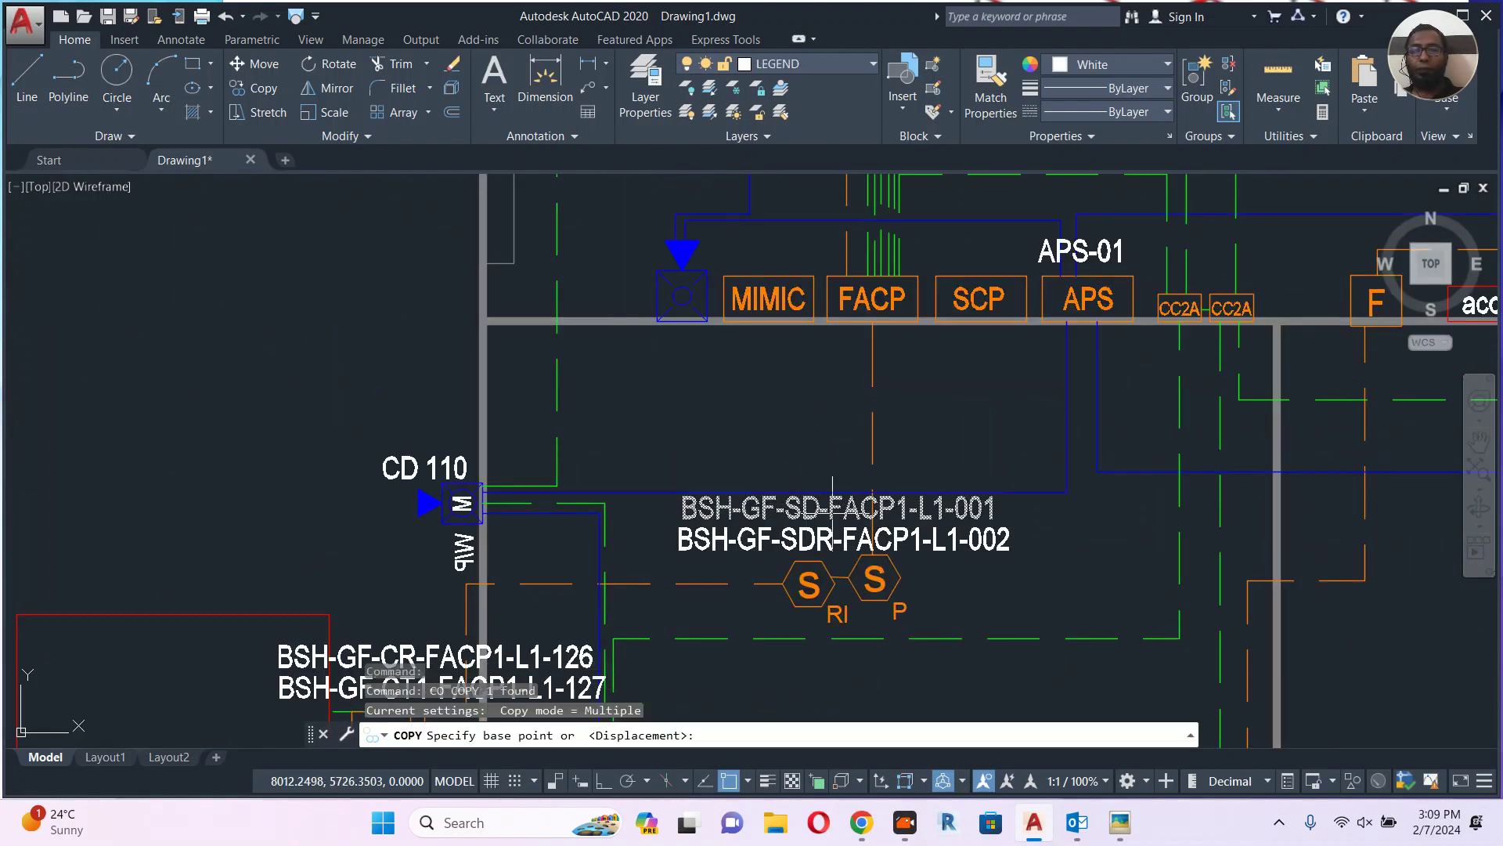
left_click(832, 509)
left_click(619, 354)
key("Escape")
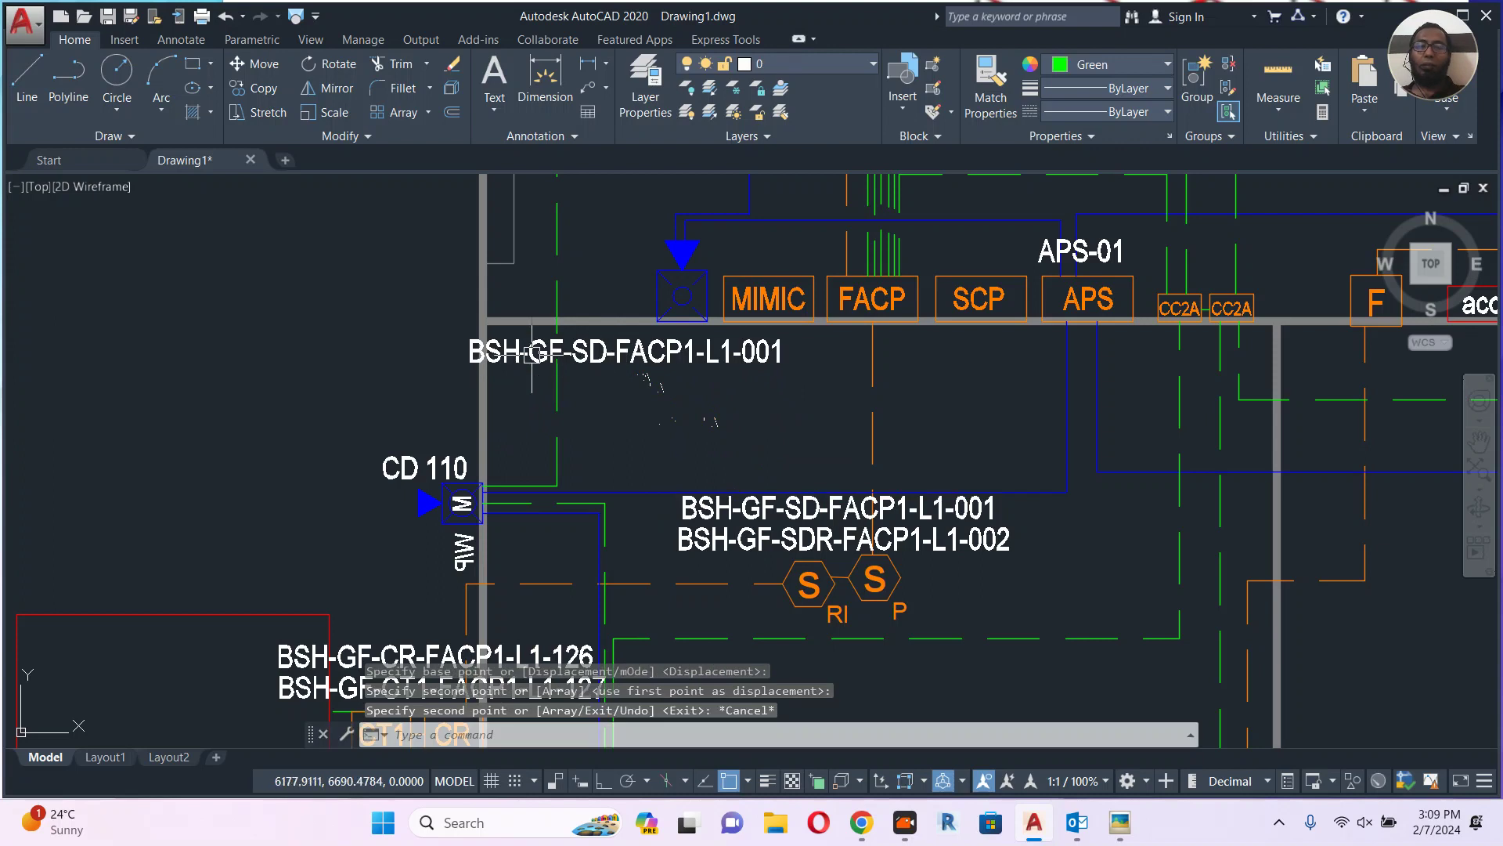
Replace SD with SP and FACP1 with APS1 in the label copied below the speaker symbol.
scroll(587, 357, "up", 2)
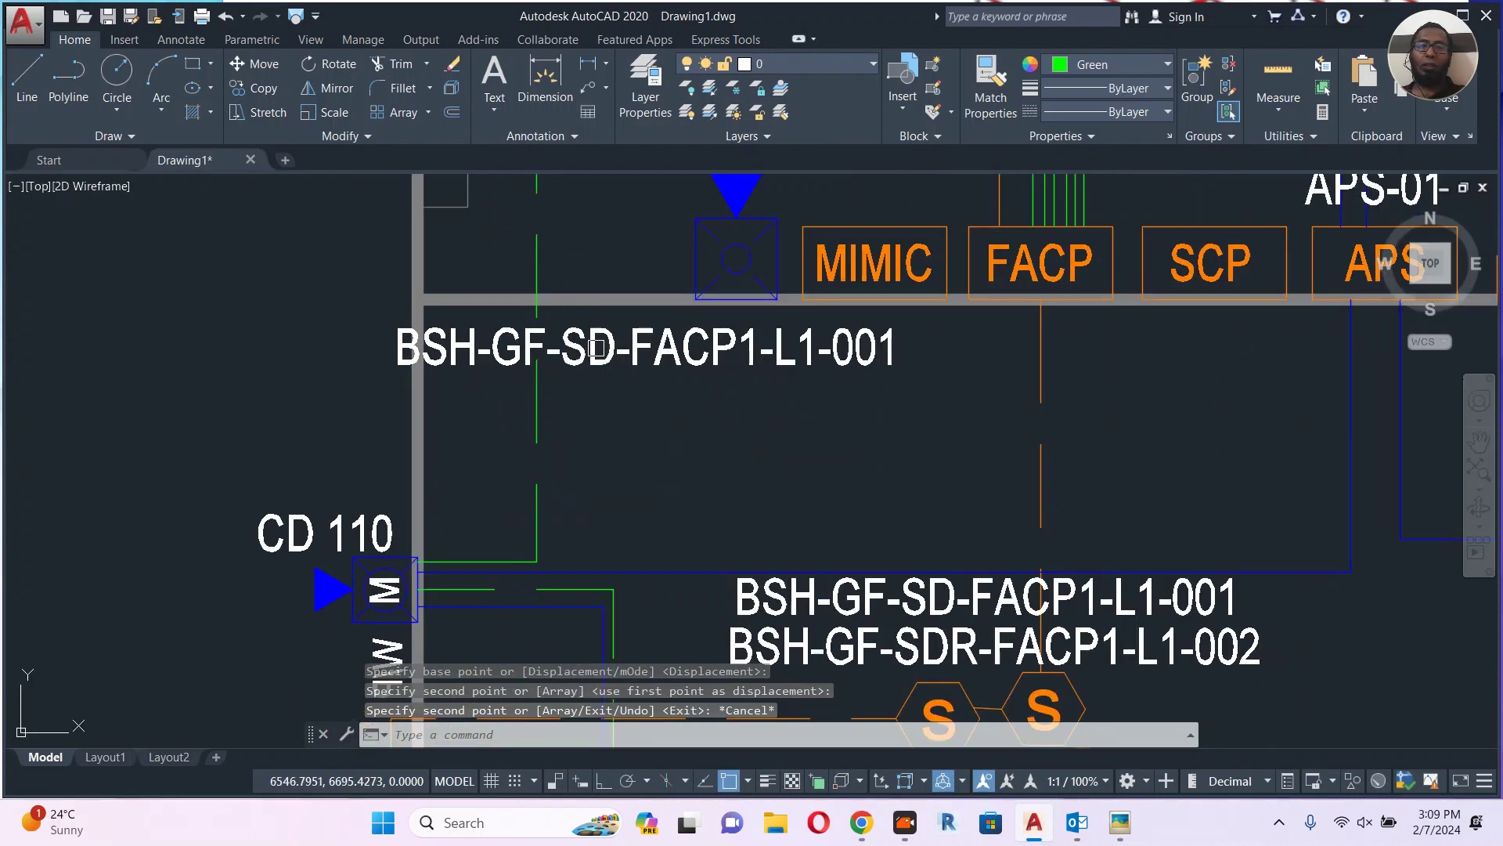
double_click(617, 341)
left_click_drag(617, 341, 593, 350)
type("P")
middle_click_drag(724, 399, 715, 433)
left_click_drag(736, 371, 612, 368)
type("AP")
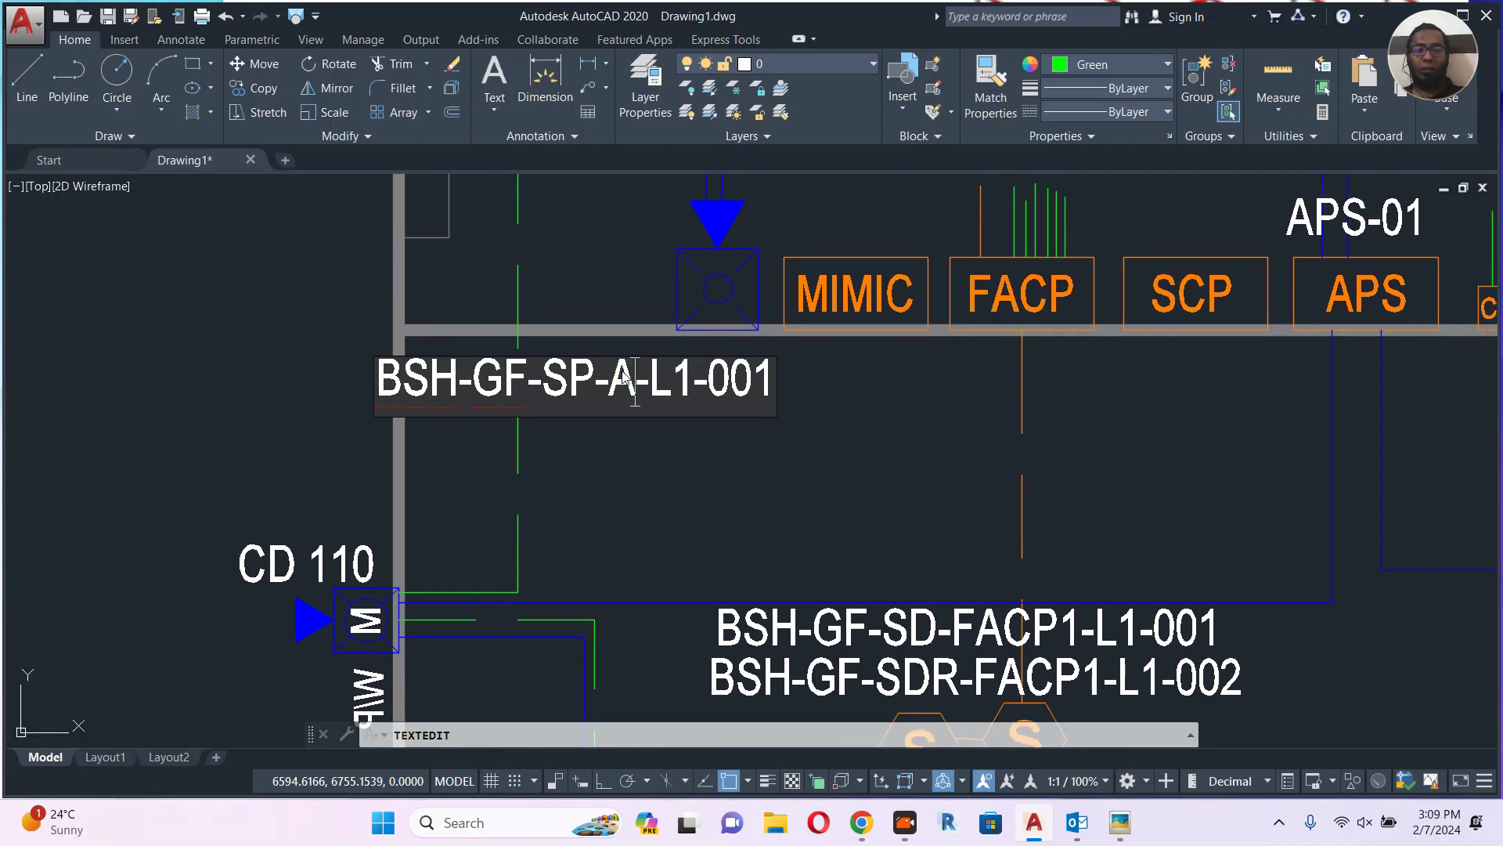
type("S1")
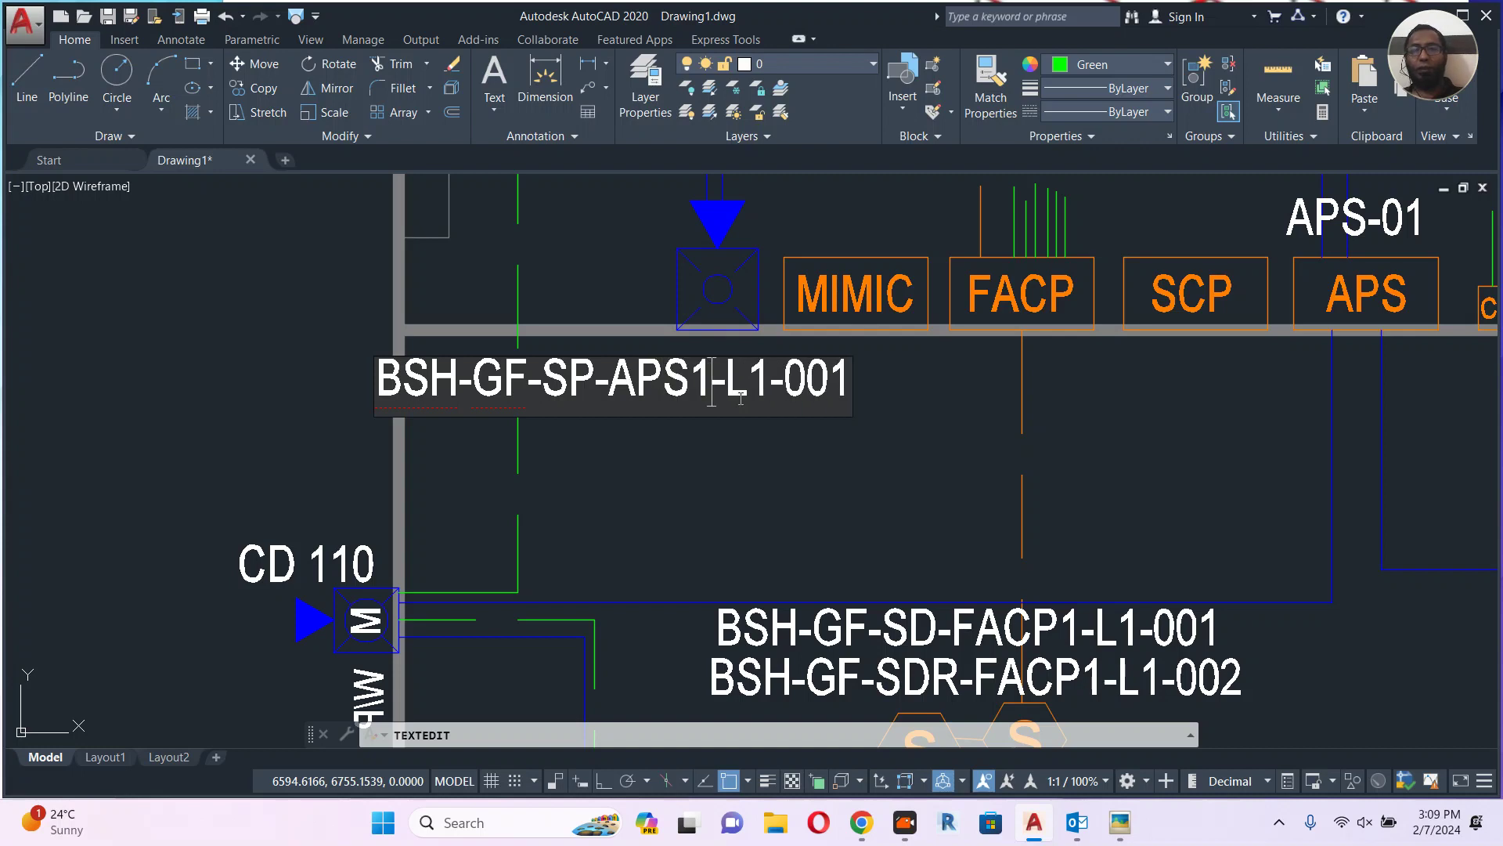
Replace L1 with C1 in the speaker label so it reads BSH-GF-SP-APS1-C1-001.
middle_click_drag(752, 399, 741, 414)
left_click_drag(735, 391, 710, 390)
type("C")
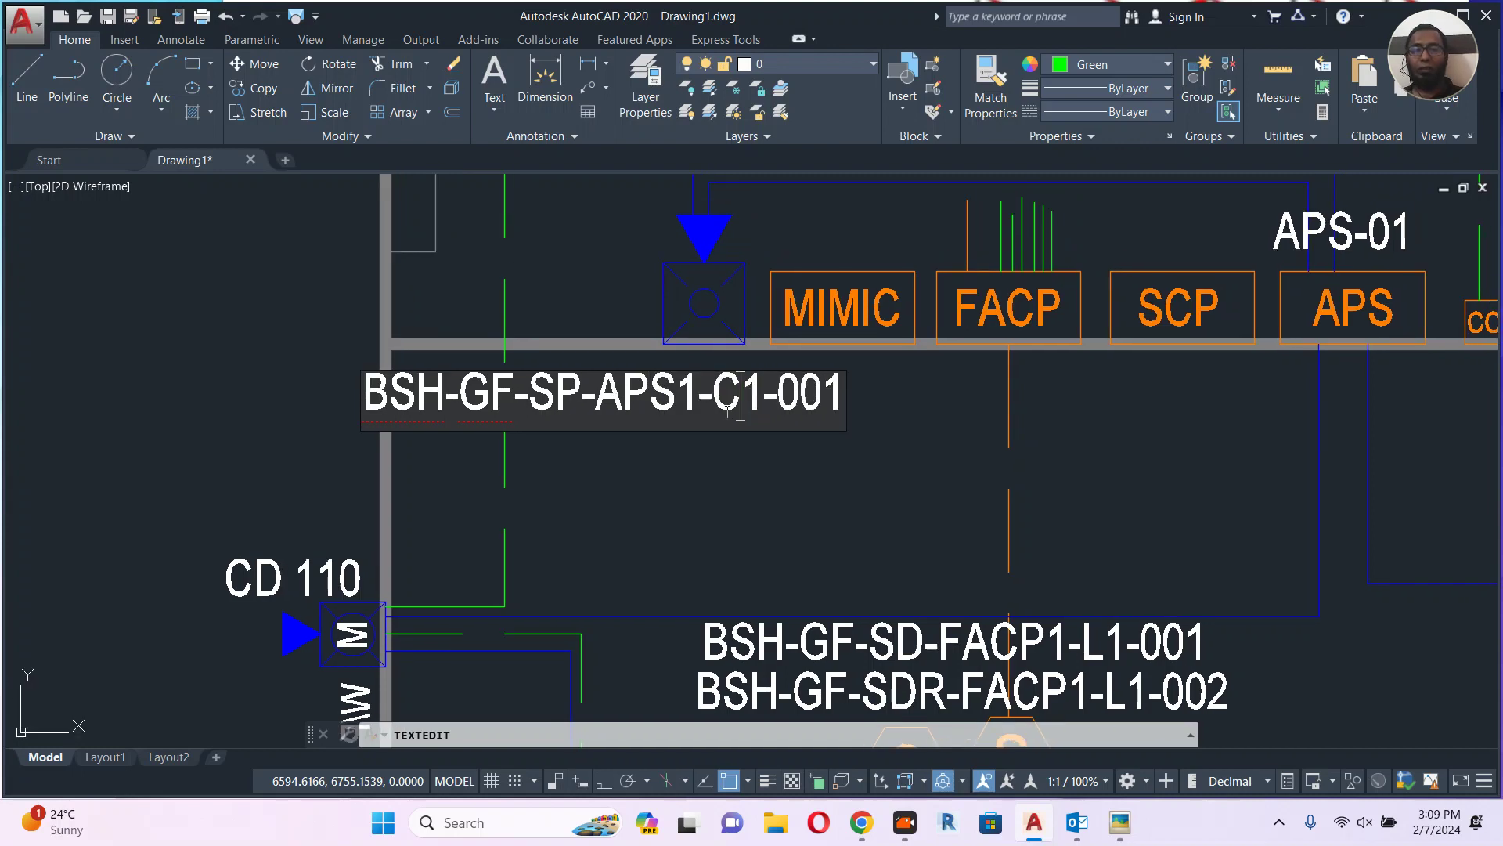
left_click(873, 436)
key("Escape")
Review the labels near the panels, the whole ground-floor plan with its wiring notes, and the fire alarm legend.
scroll(869, 424, "down", 4)
middle_click_drag(1014, 445, 755, 453)
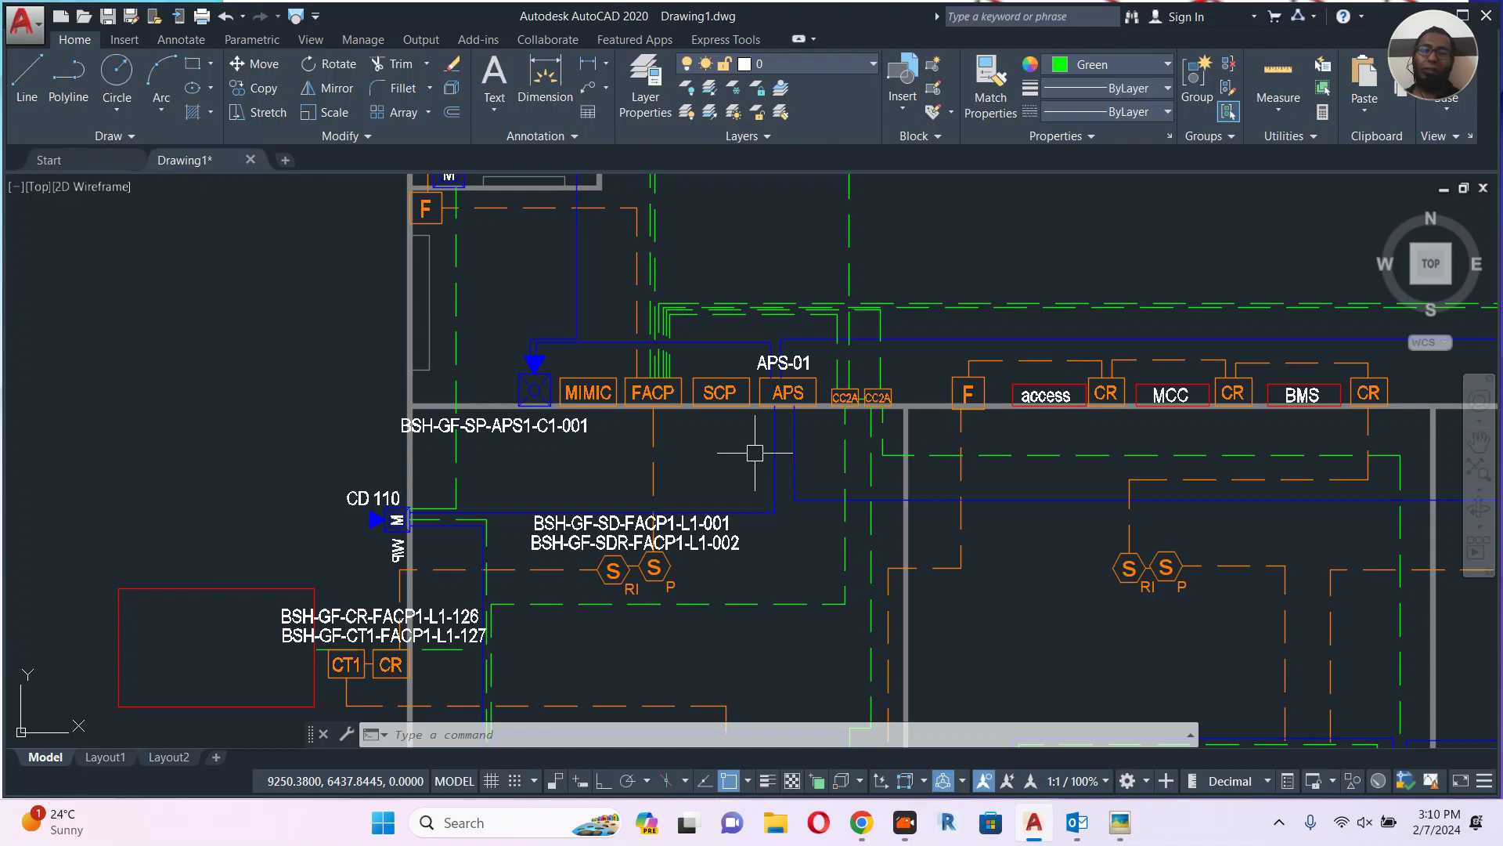
scroll(755, 453, "down", 5)
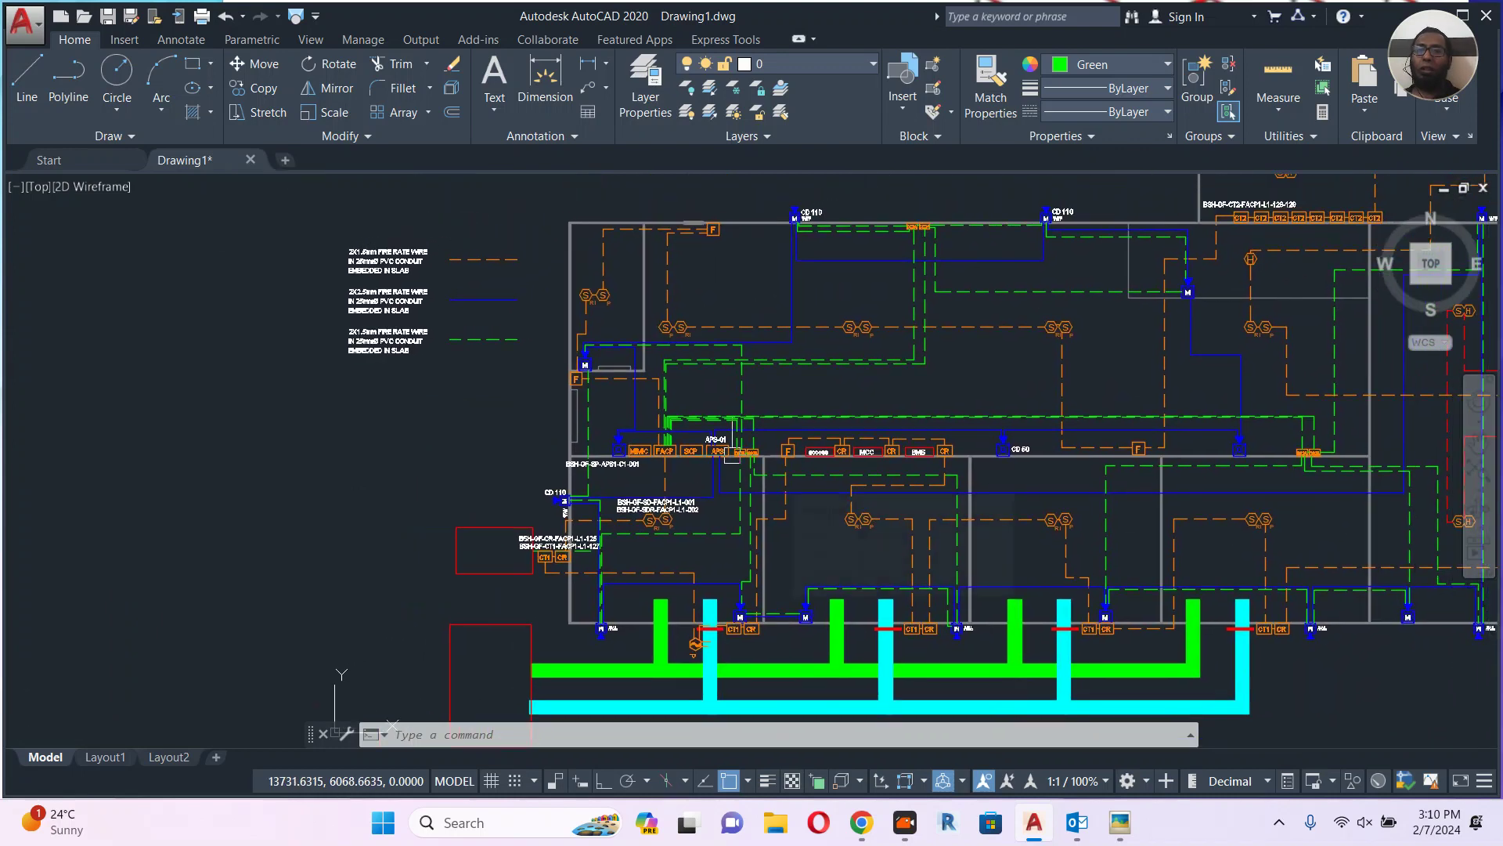
scroll(1070, 416, "down", 3)
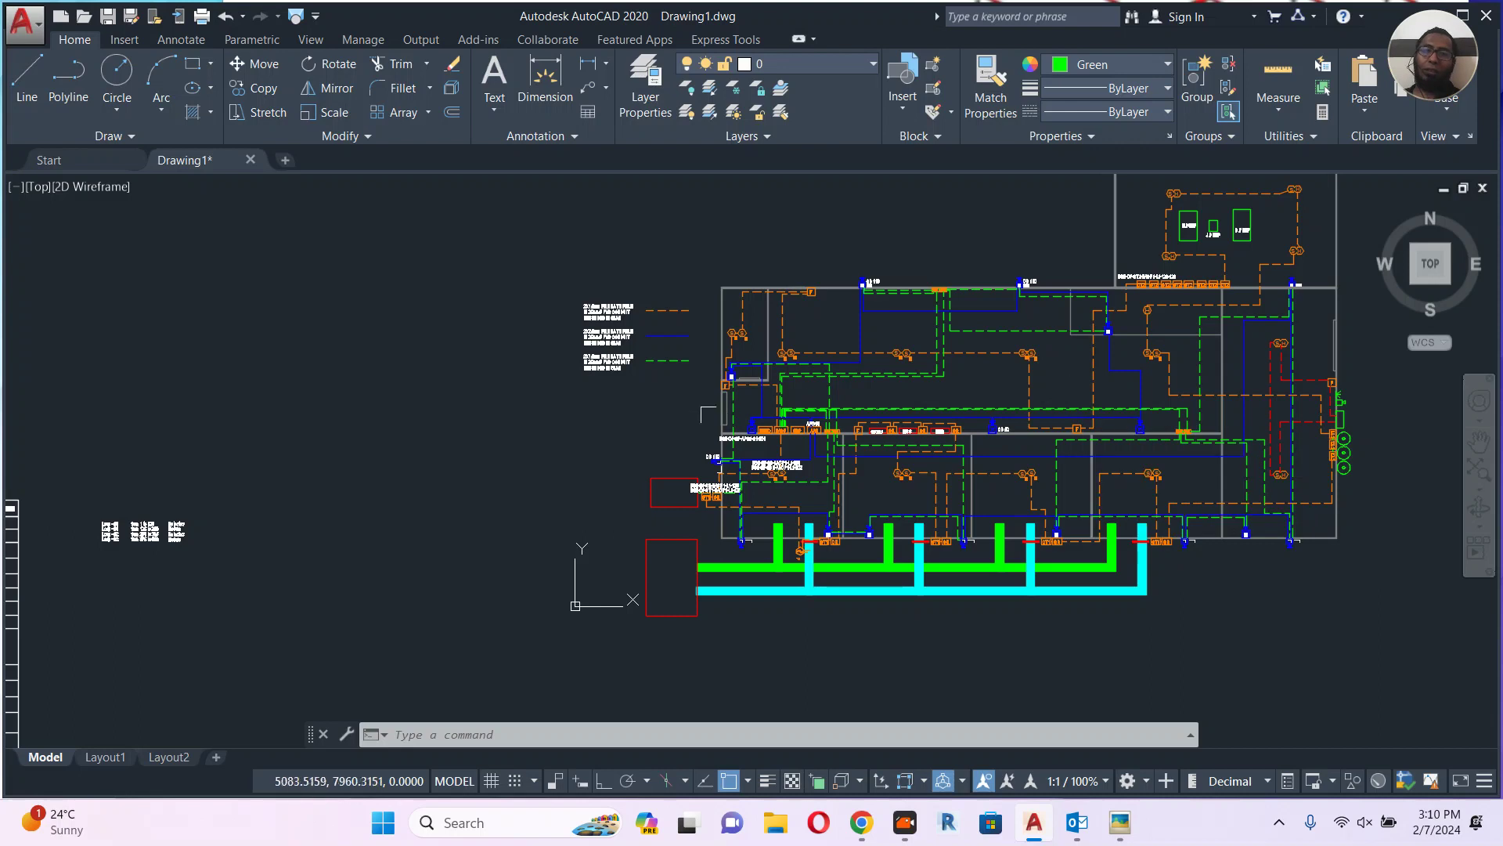
scroll(1070, 415, "up", 8)
middle_click_drag(966, 430, 724, 582)
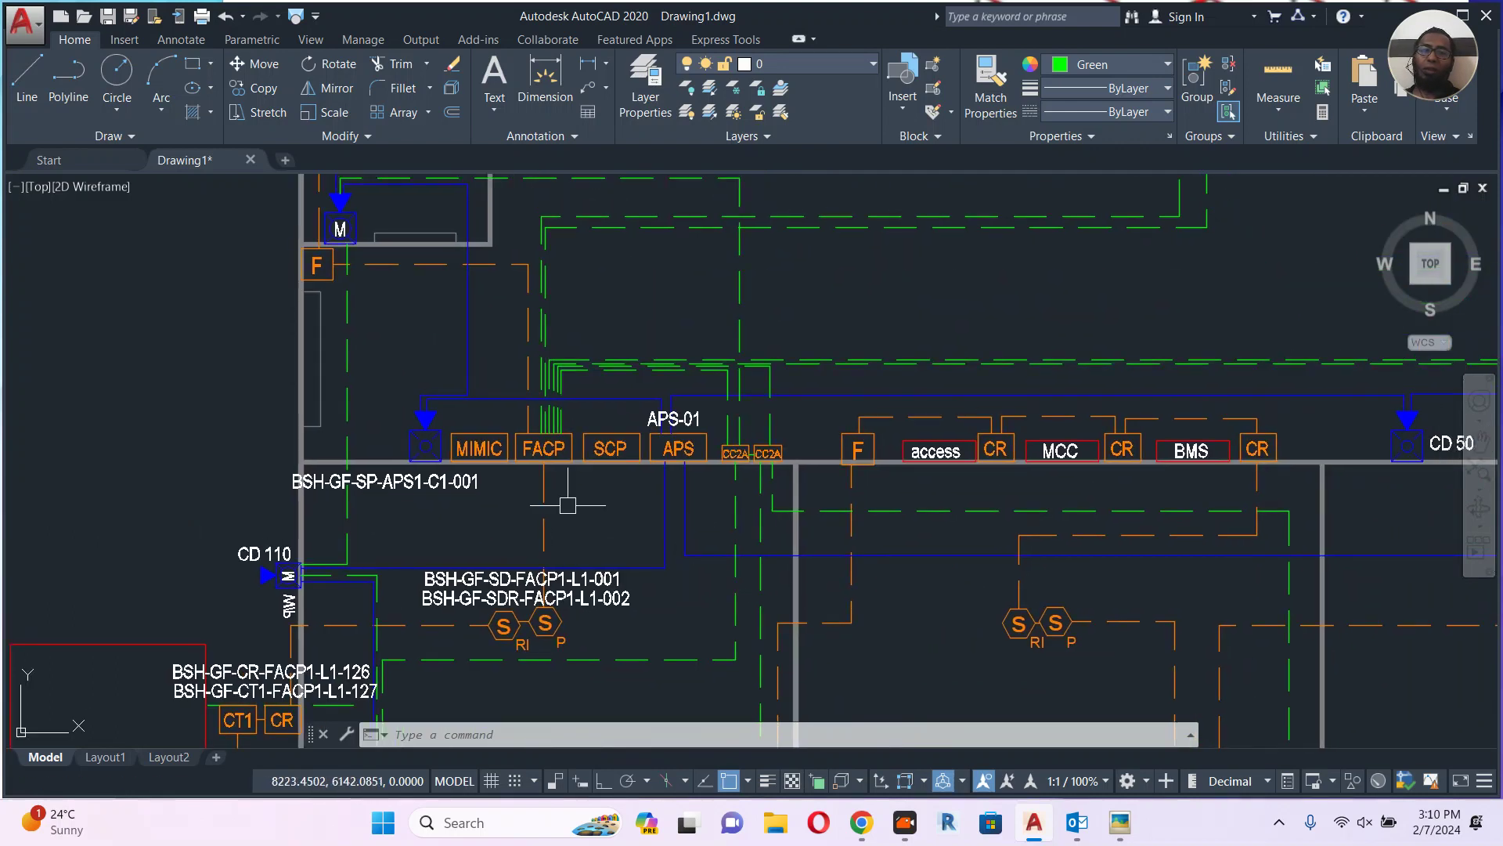
scroll(736, 709, "down", 2)
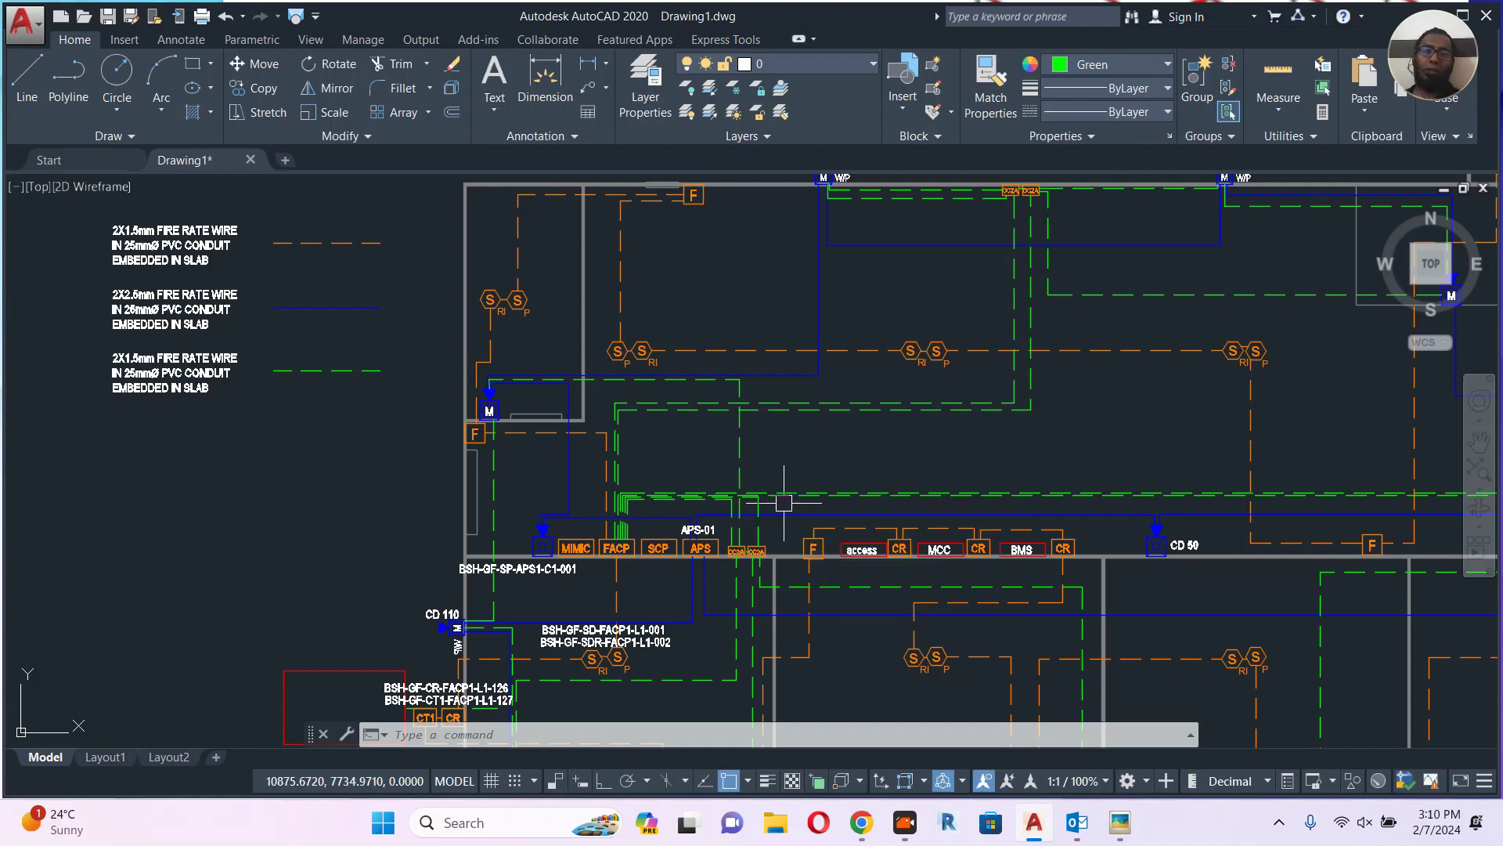
scroll(785, 500, "down", 8)
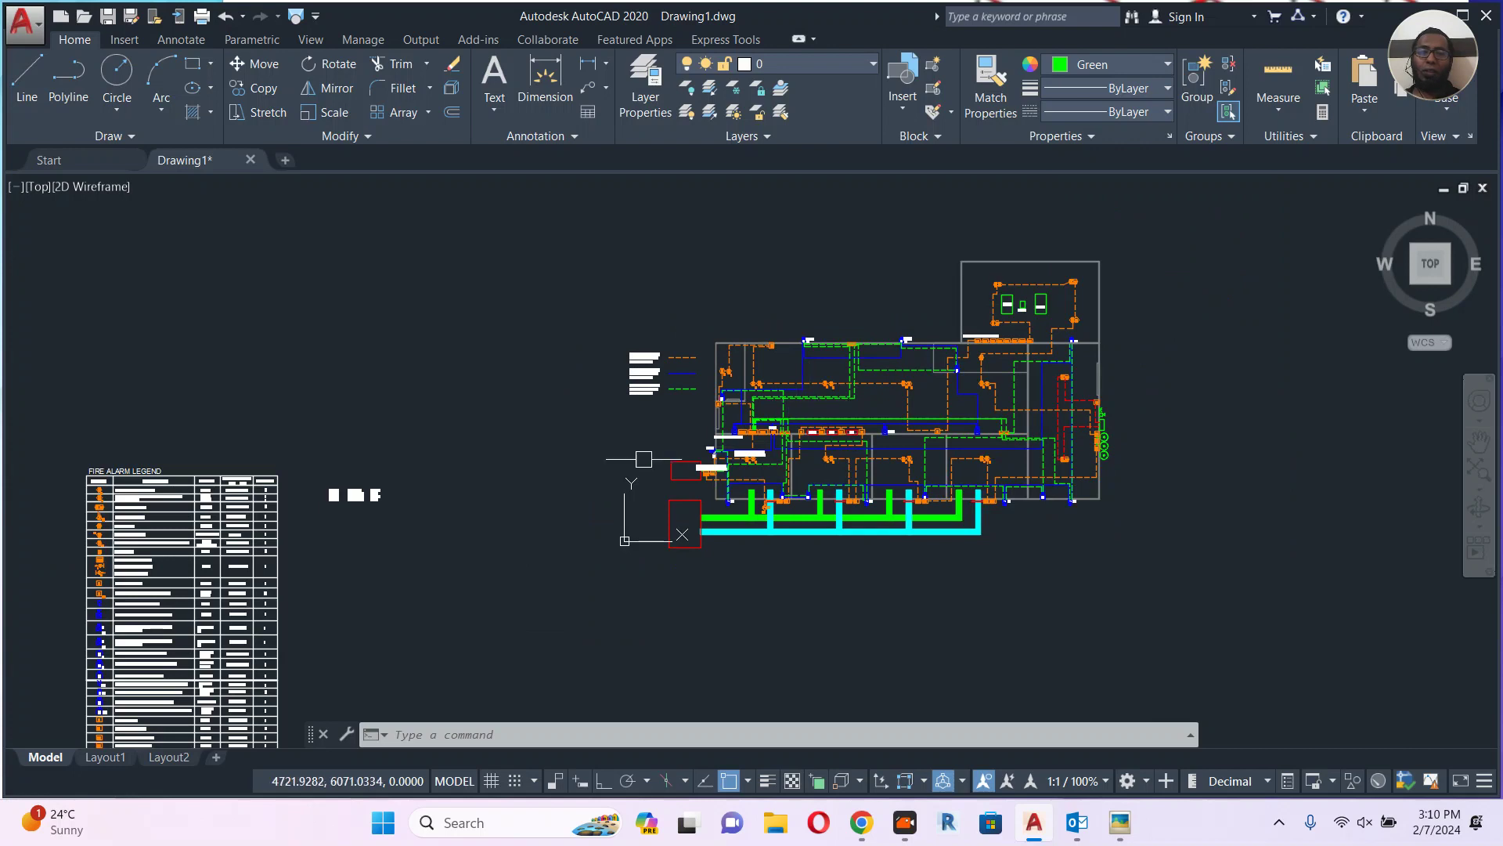
scroll(679, 438, "down", 4)
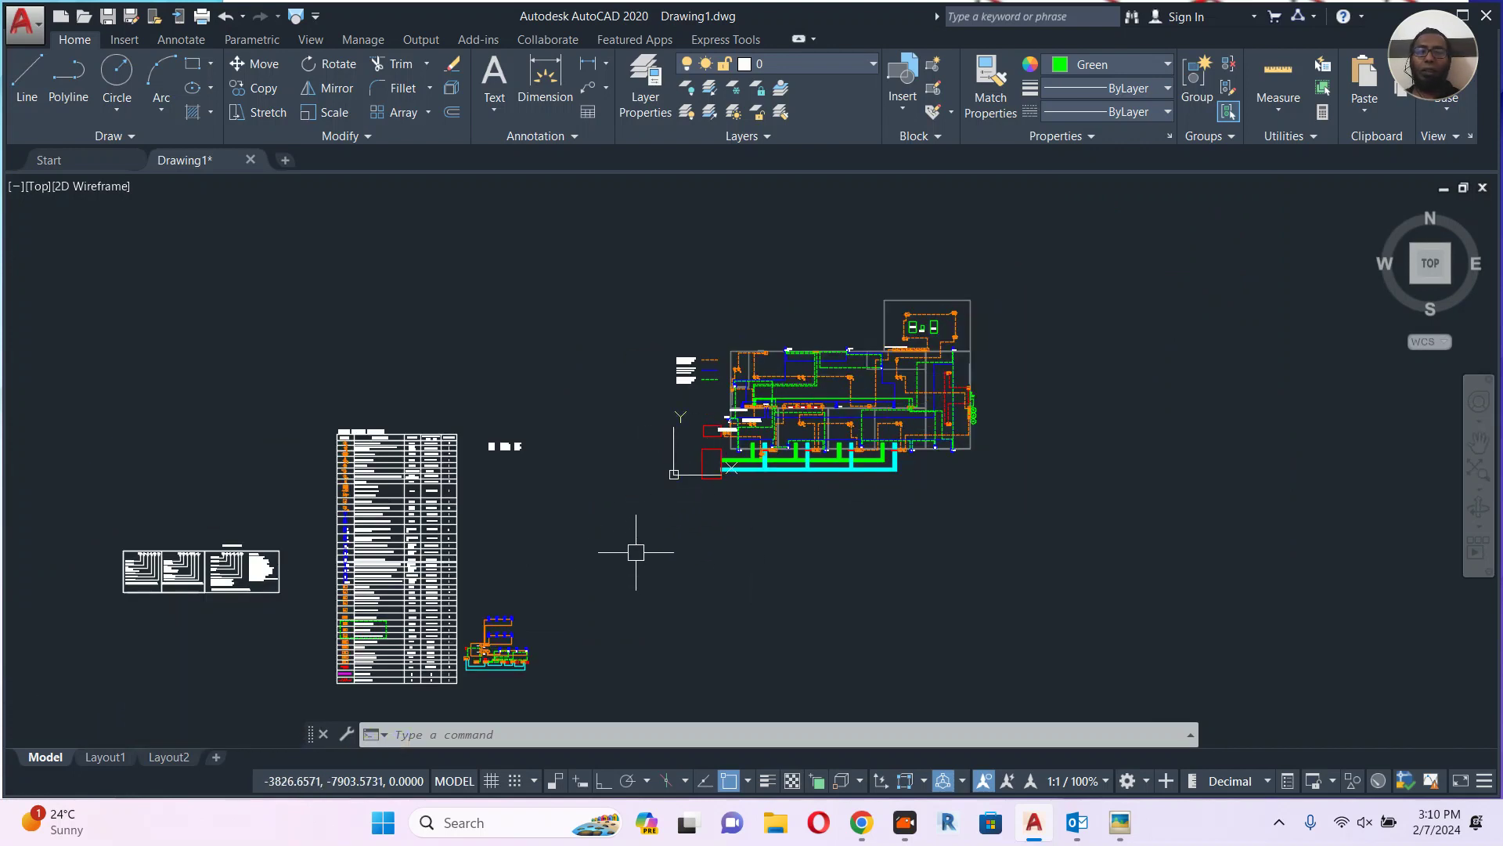
scroll(778, 516, "up", 2)
middle_click_drag(935, 473, 681, 572)
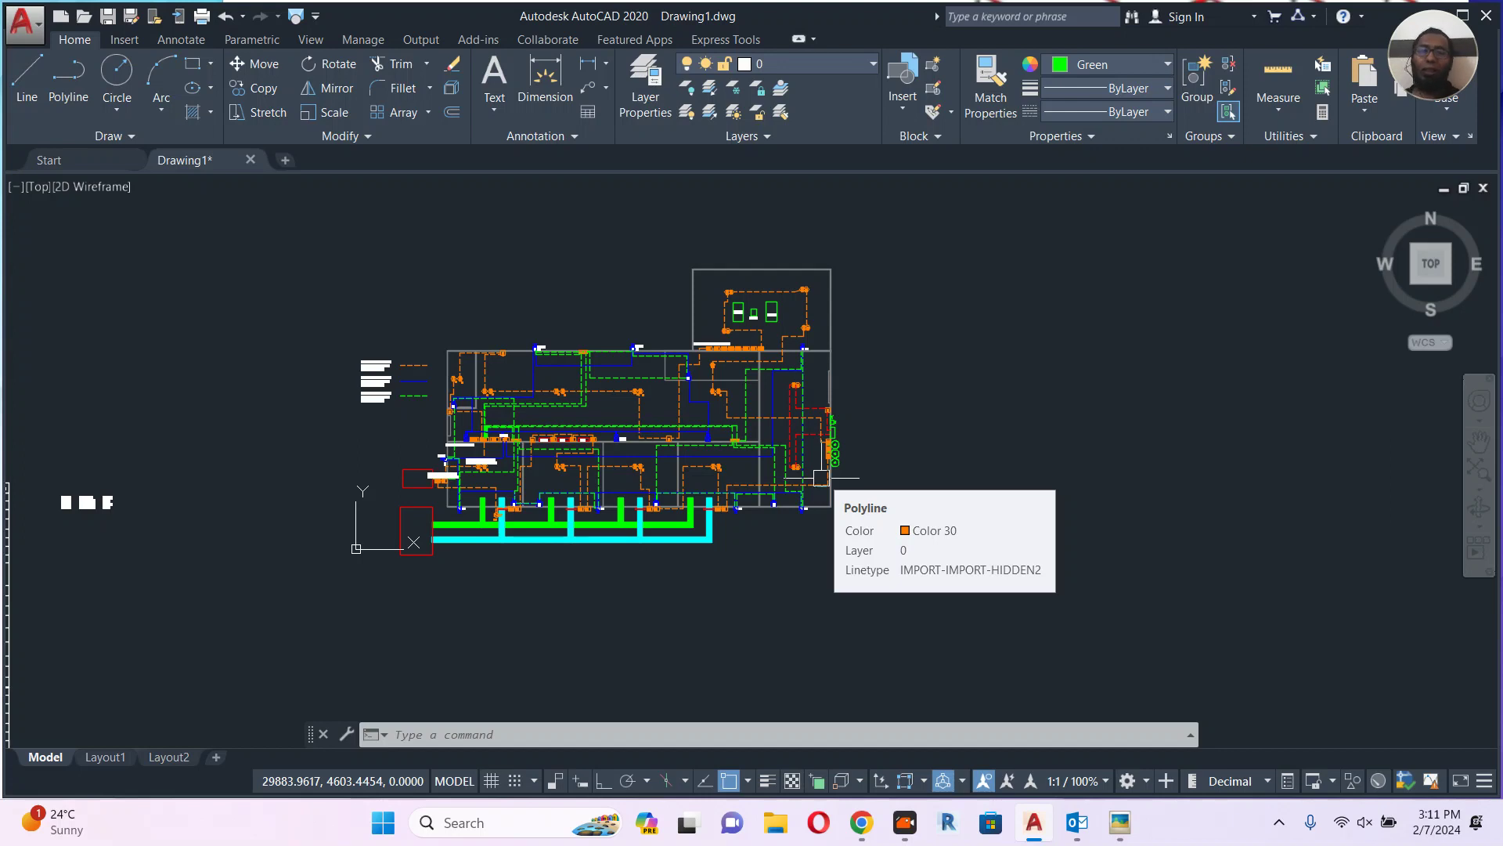
Open the drawing SCH B800.dwg from the Downloads folder and display its model space.
scroll(745, 464, "up", 4)
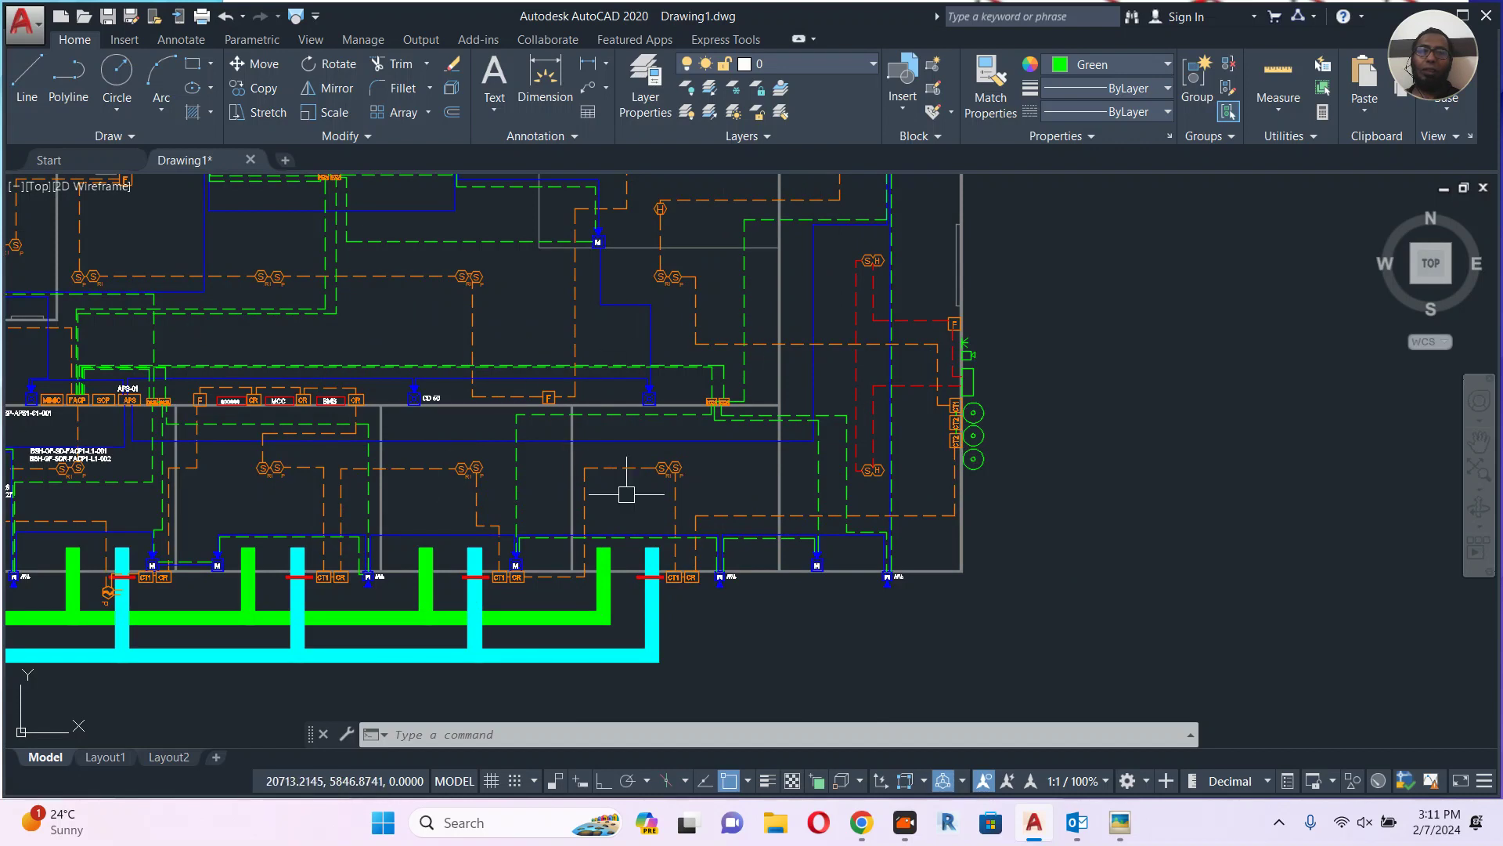
left_click(83, 16)
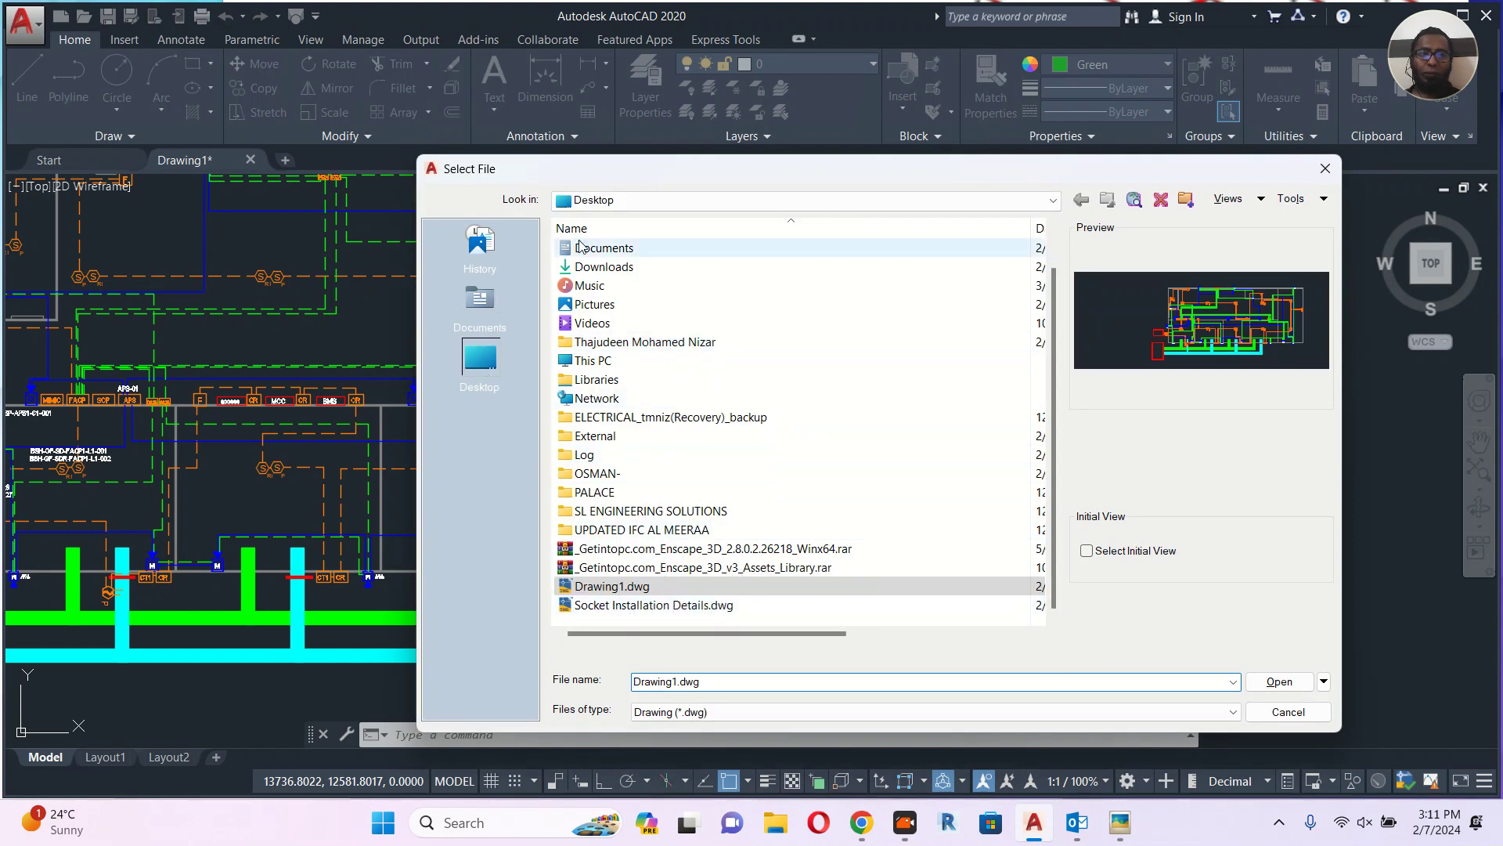
double_click(601, 267)
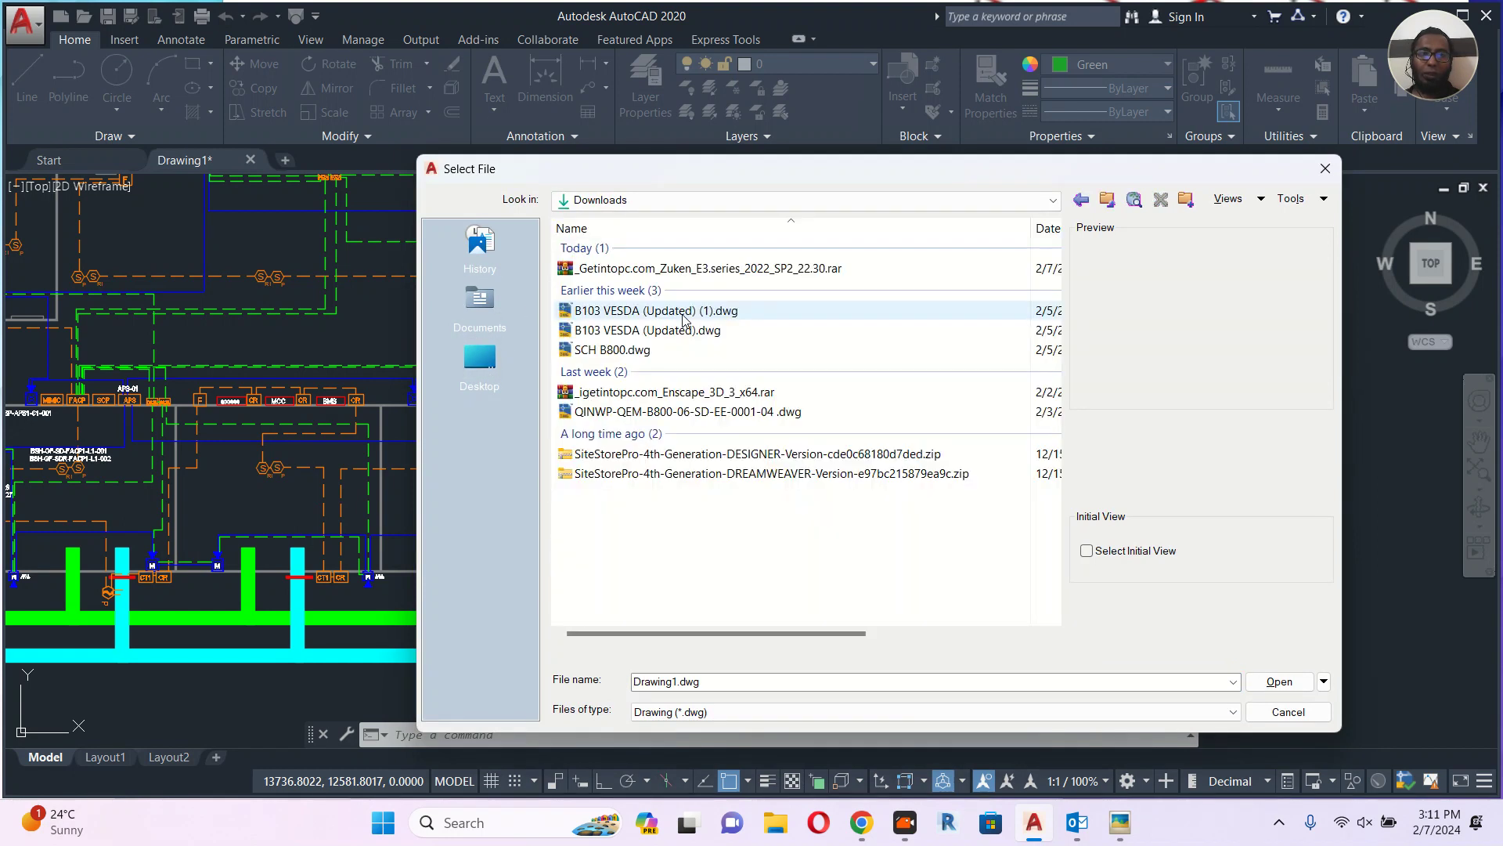
left_click(619, 352)
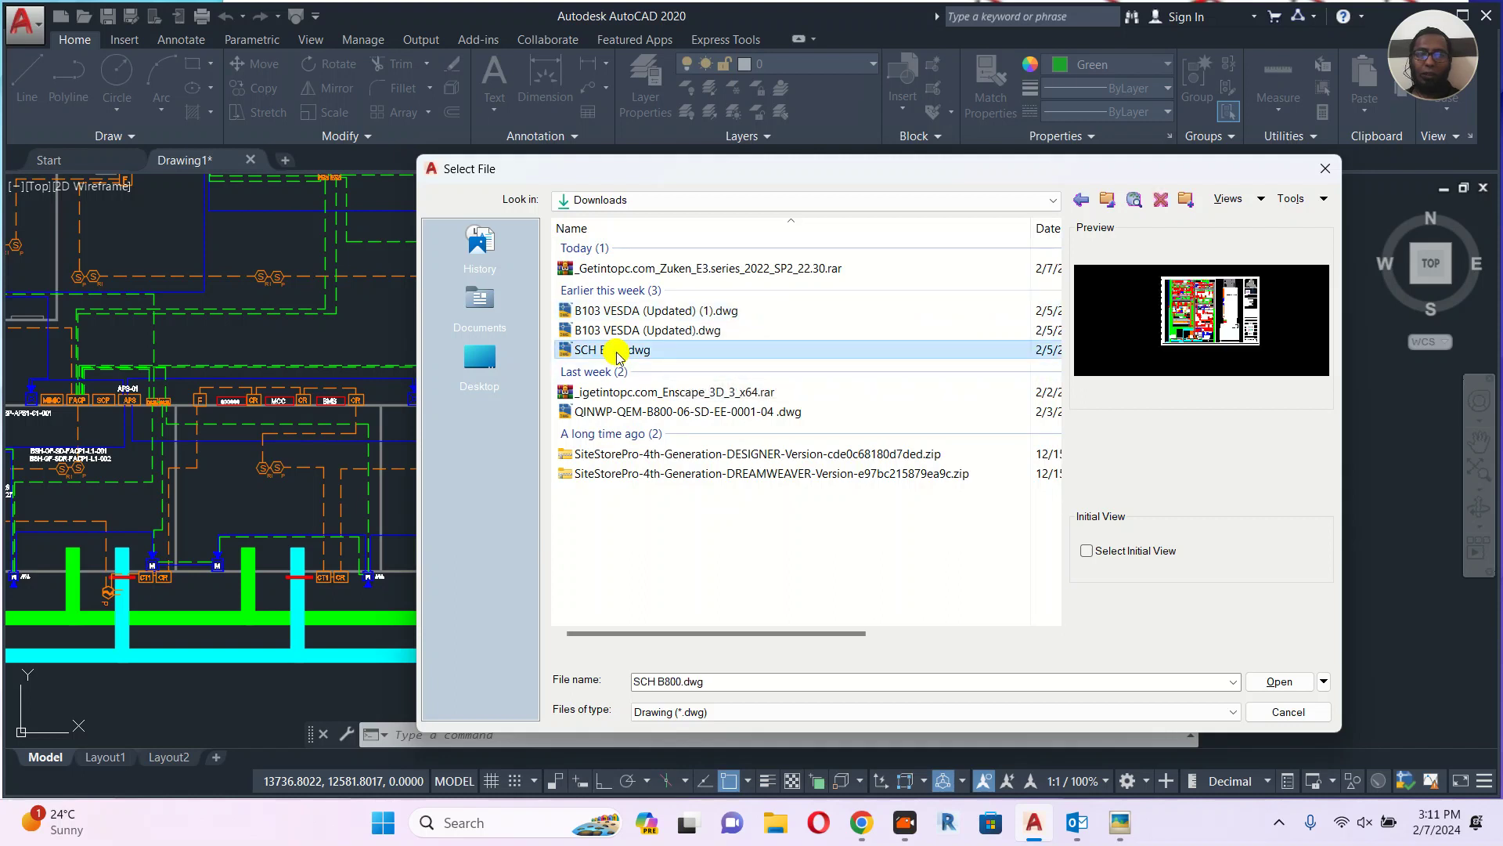
left_click(1292, 683)
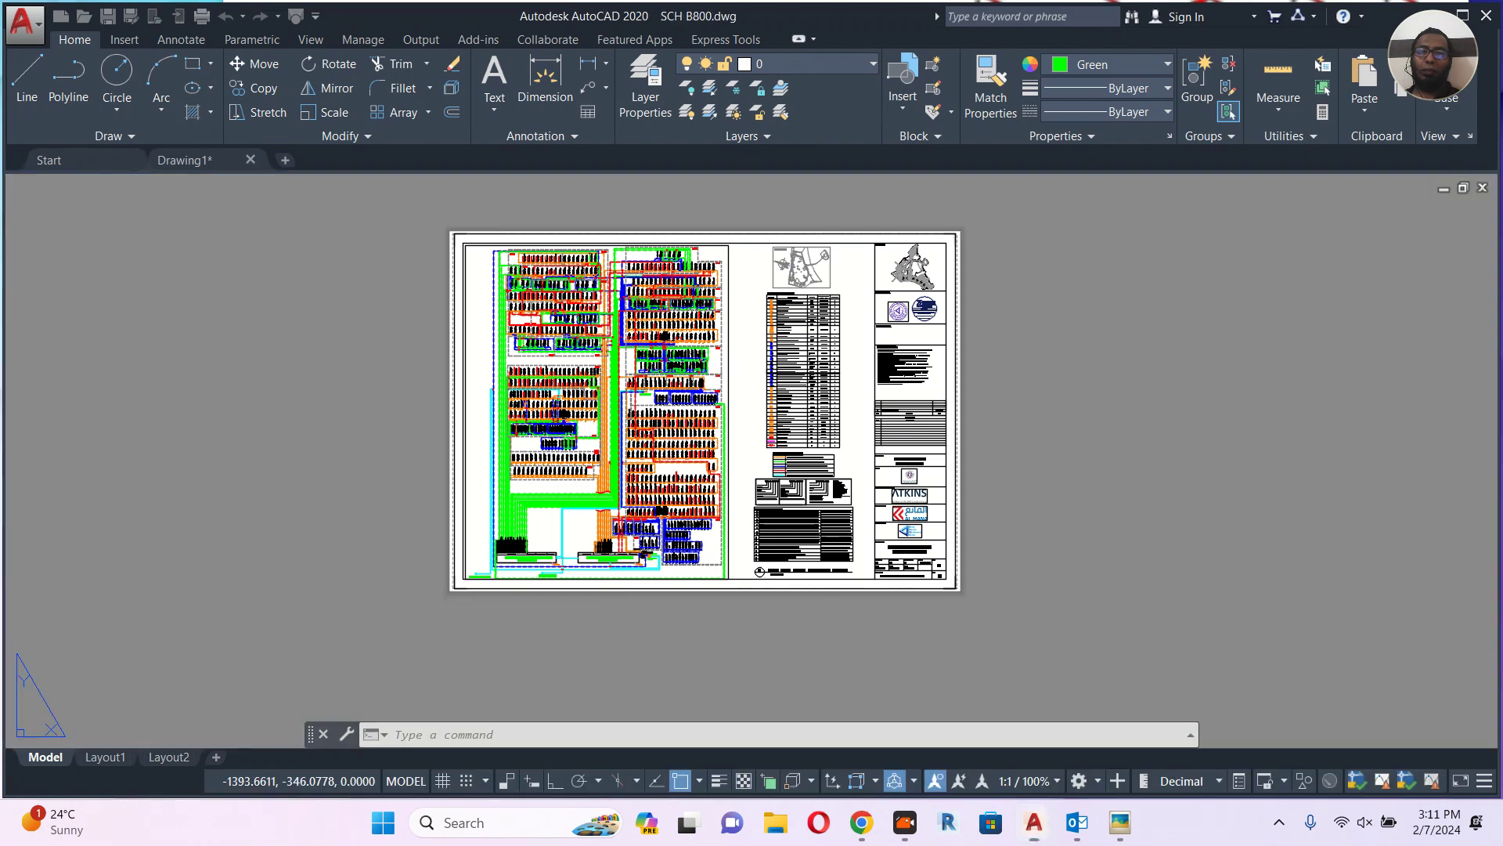
left_click(45, 757)
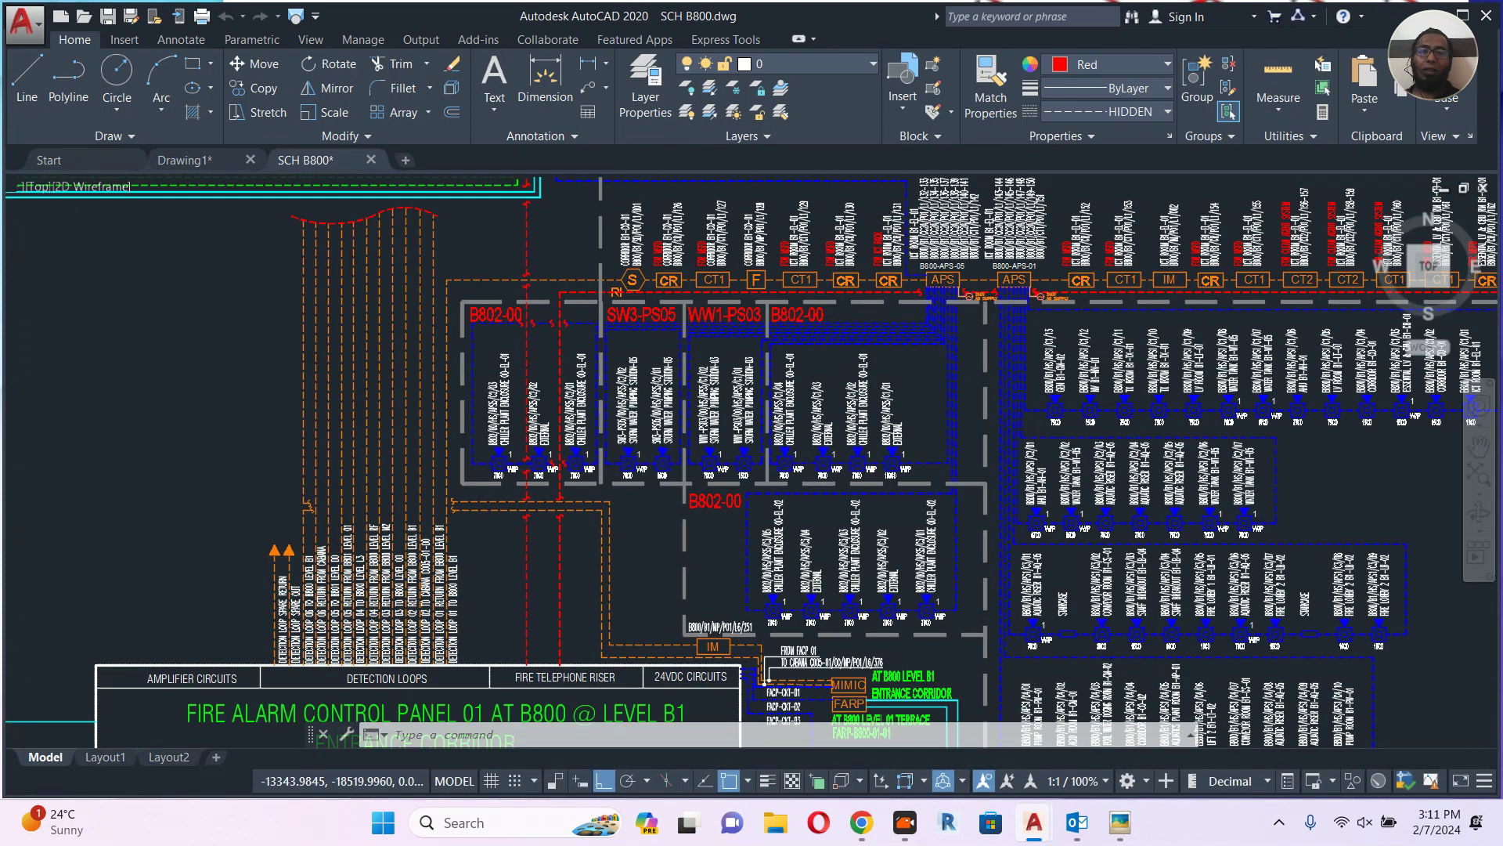
Examine Fire Alarm Control Panel 01 in the schematic, including its detection loops, fire telephone riser, 24VDC circuits and MIMIC and FARP connections.
mouse_move(365, 506)
middle_mouse_down()
mouse_move(375, 439)
mouse_move(454, 301)
middle_mouse_up()
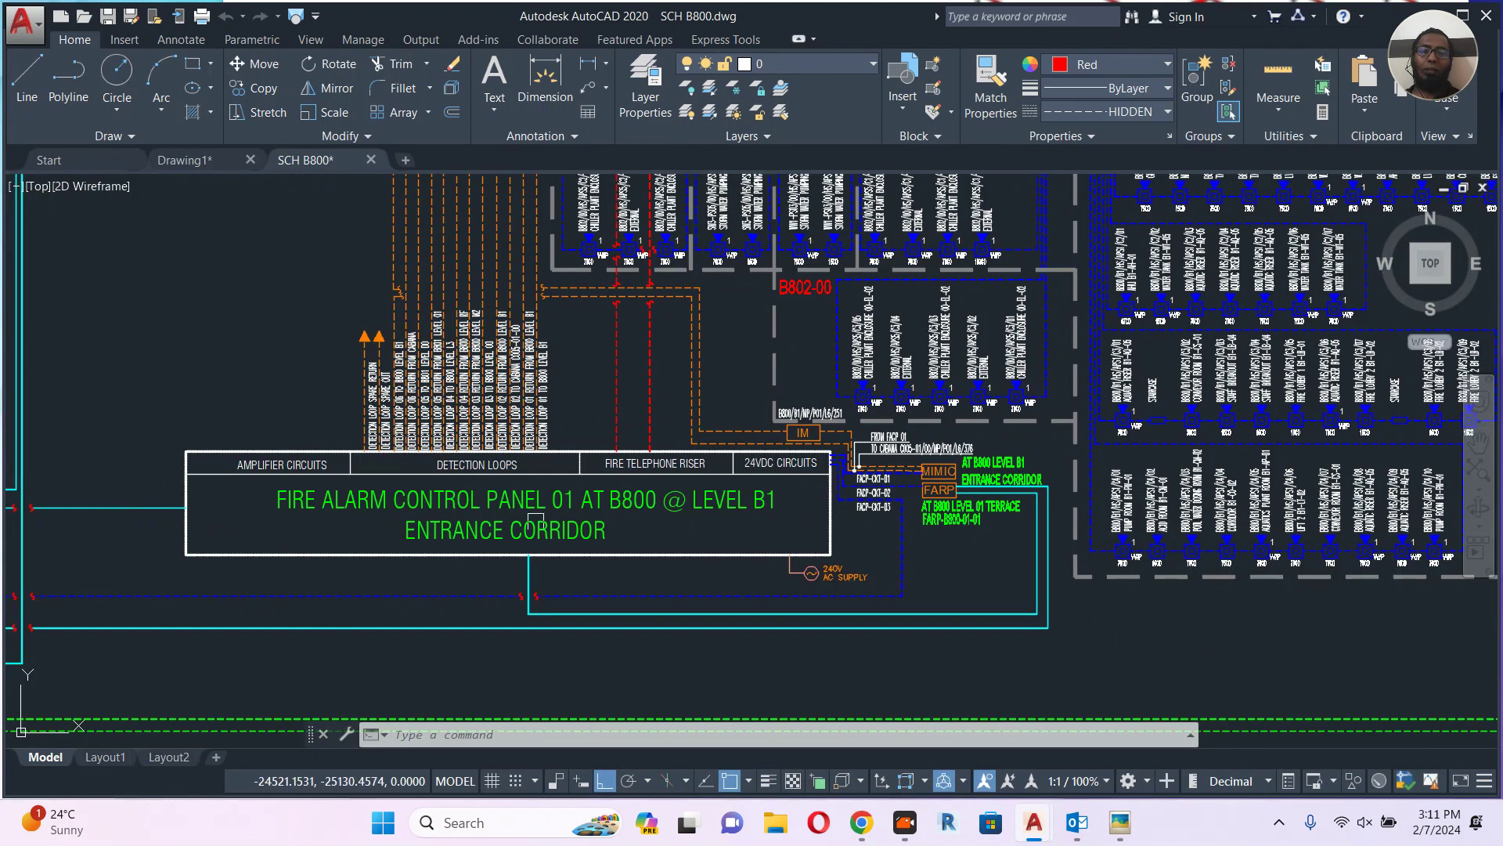
scroll(339, 511, "up", 2)
scroll(339, 510, "up", 2)
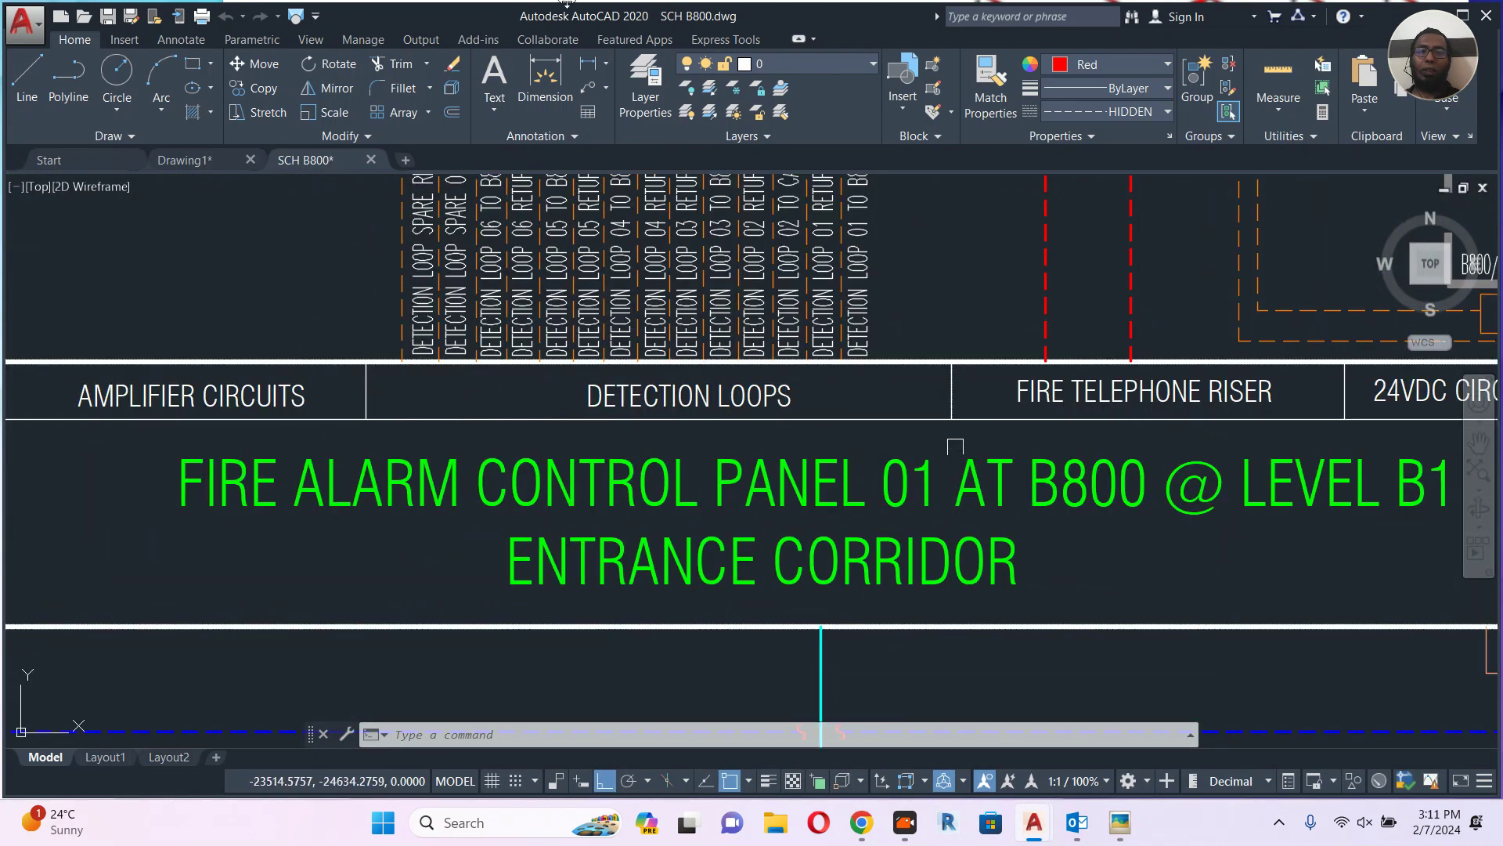
left_click(469, 3)
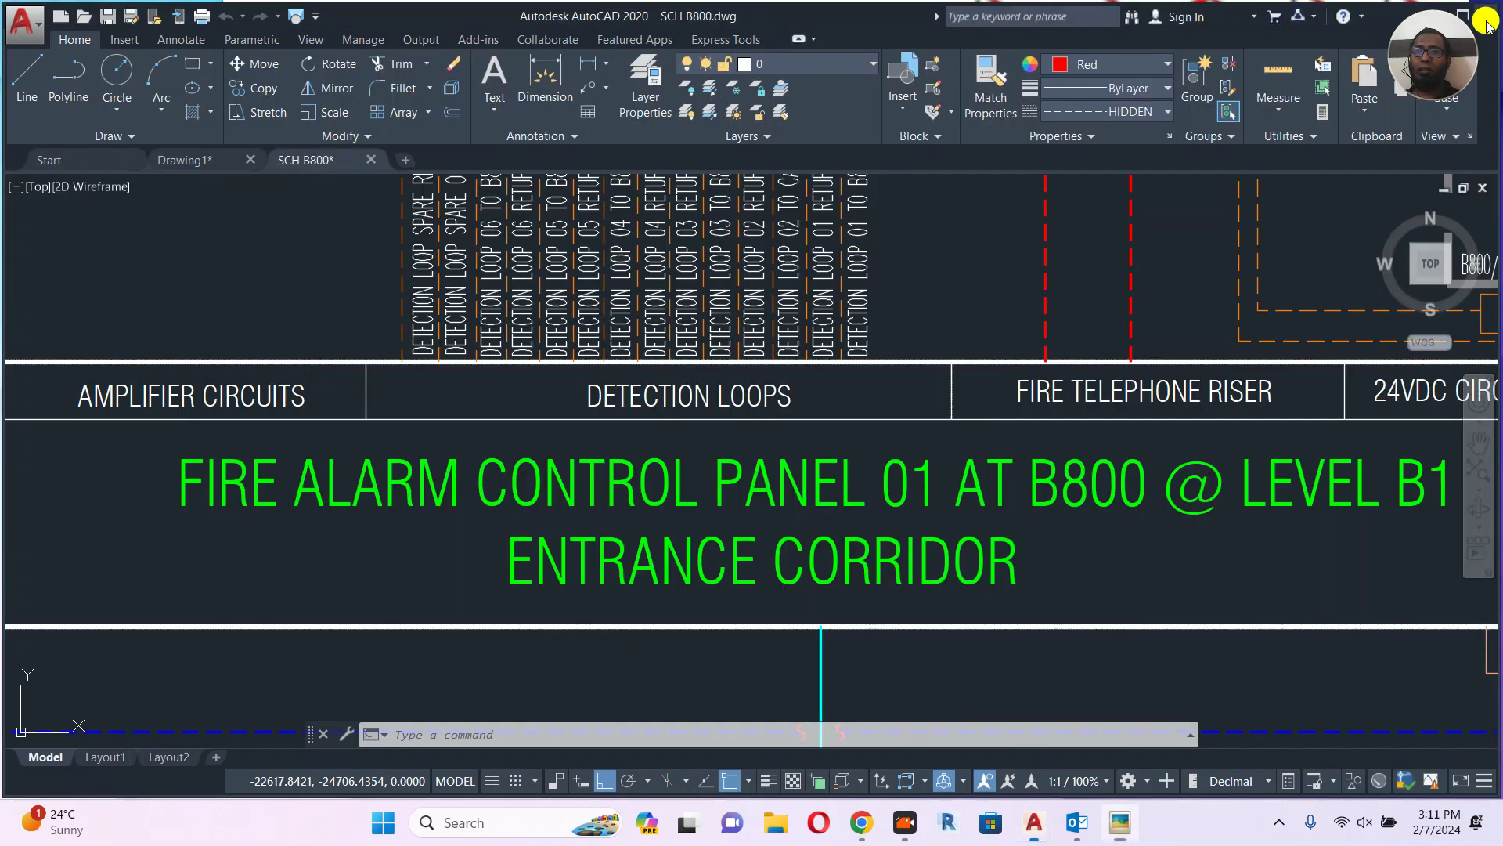
left_click(1485, 16)
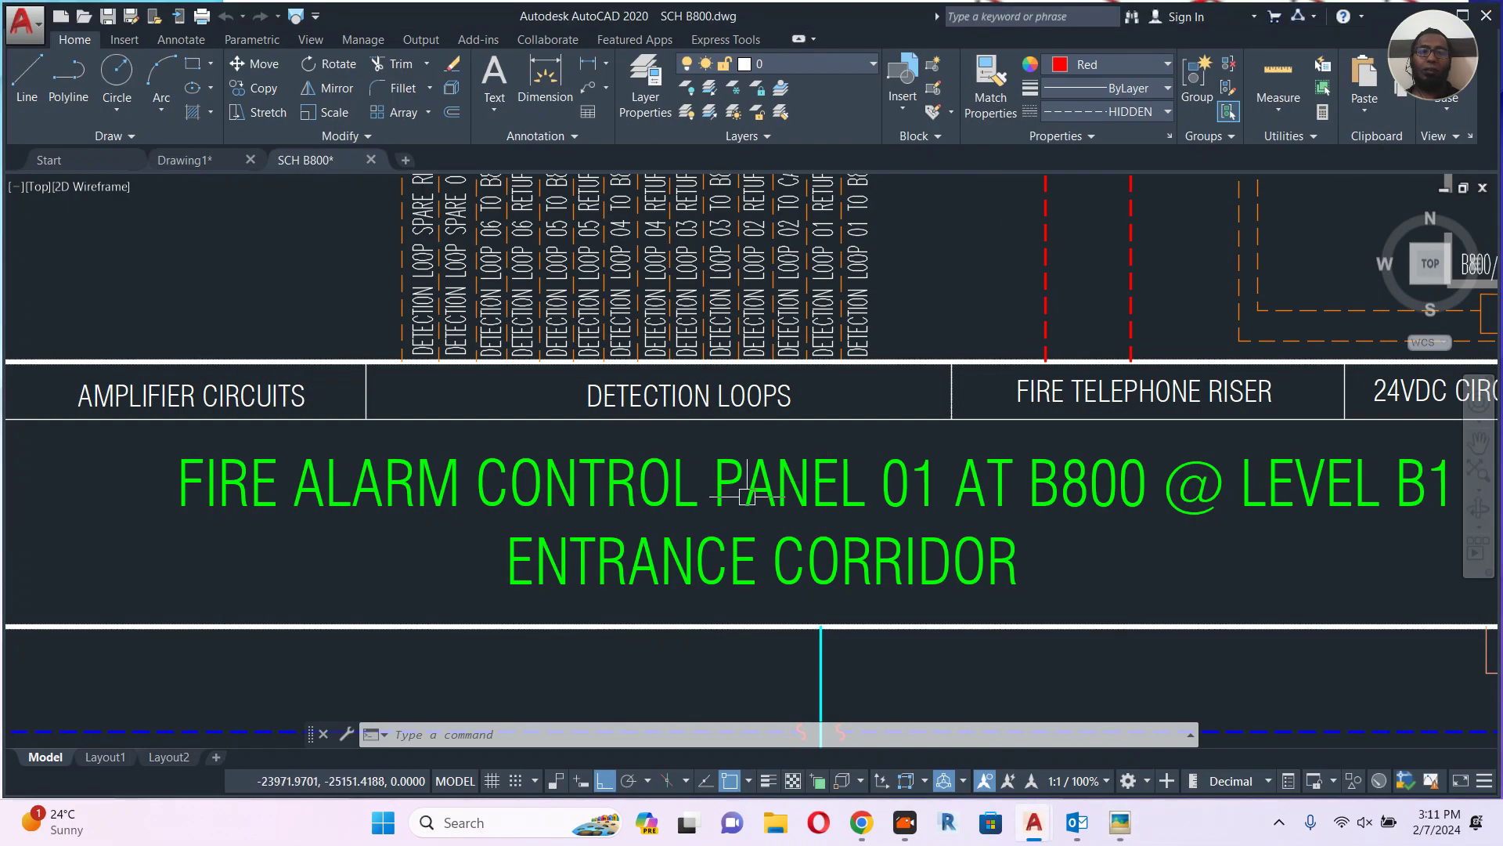
scroll(767, 503, "down", 2)
middle_click_drag(815, 509, 702, 492)
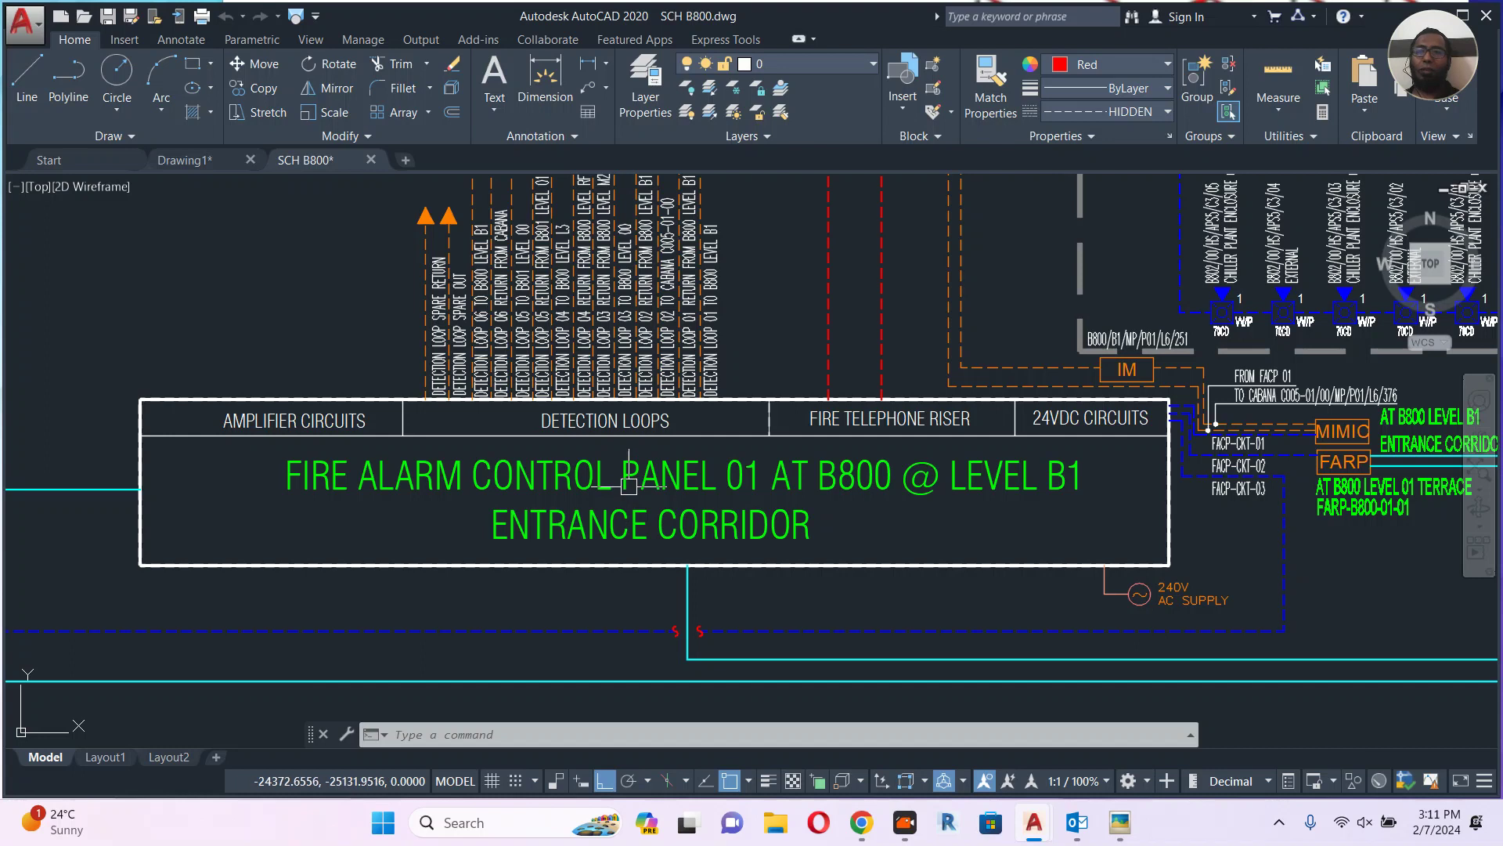
mouse_move(628, 485)
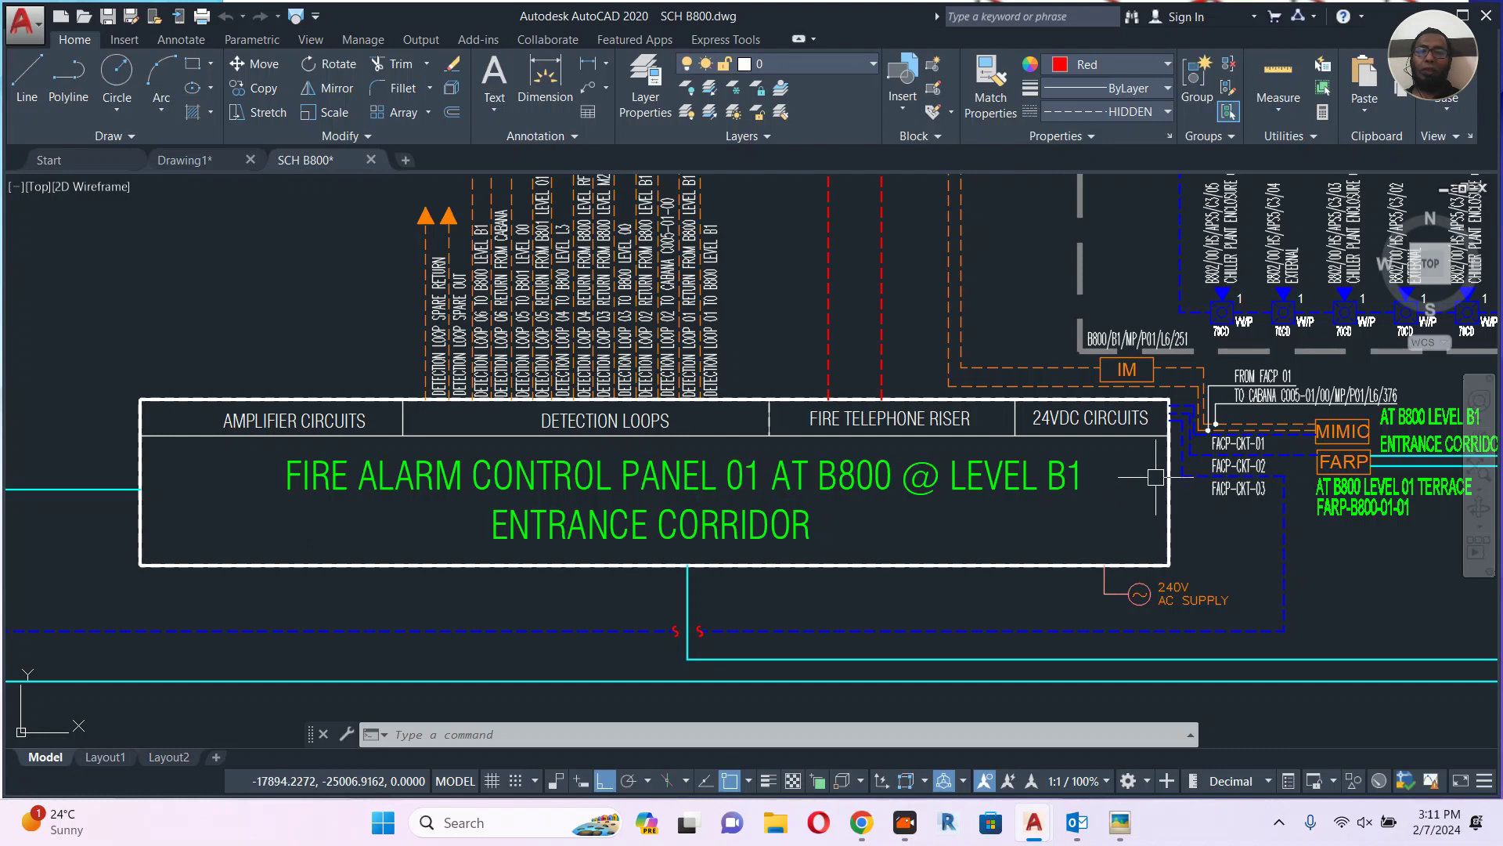
mouse_move(1128, 440)
middle_mouse_down()
mouse_move(1065, 427)
mouse_move(874, 444)
middle_mouse_up()
scroll(871, 438, "down", 2)
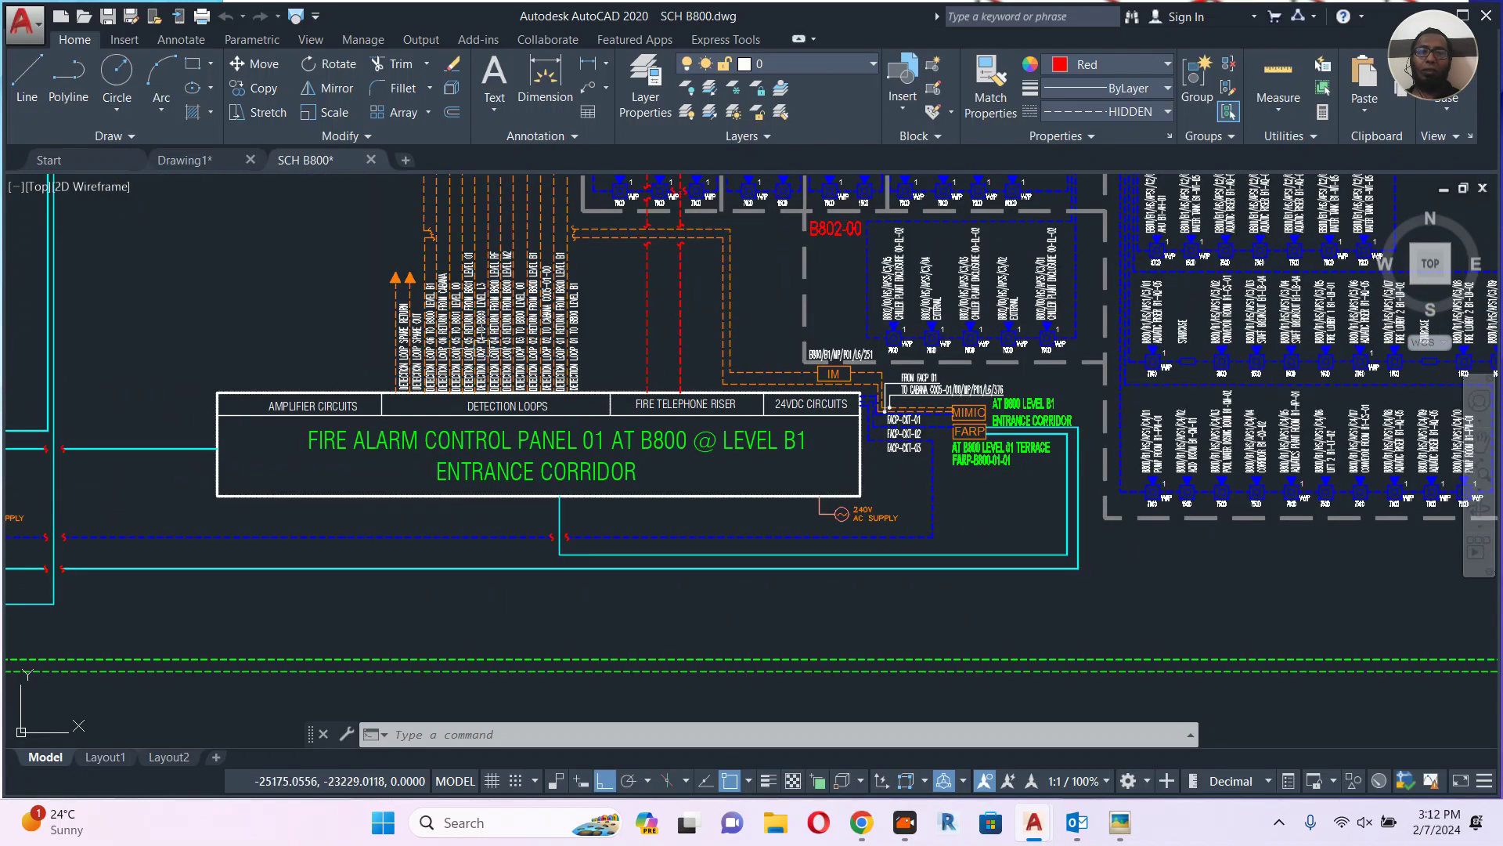
scroll(505, 354, "down", 2)
middle_click_drag(515, 360, 528, 537)
middle_click_drag(521, 291, 530, 378)
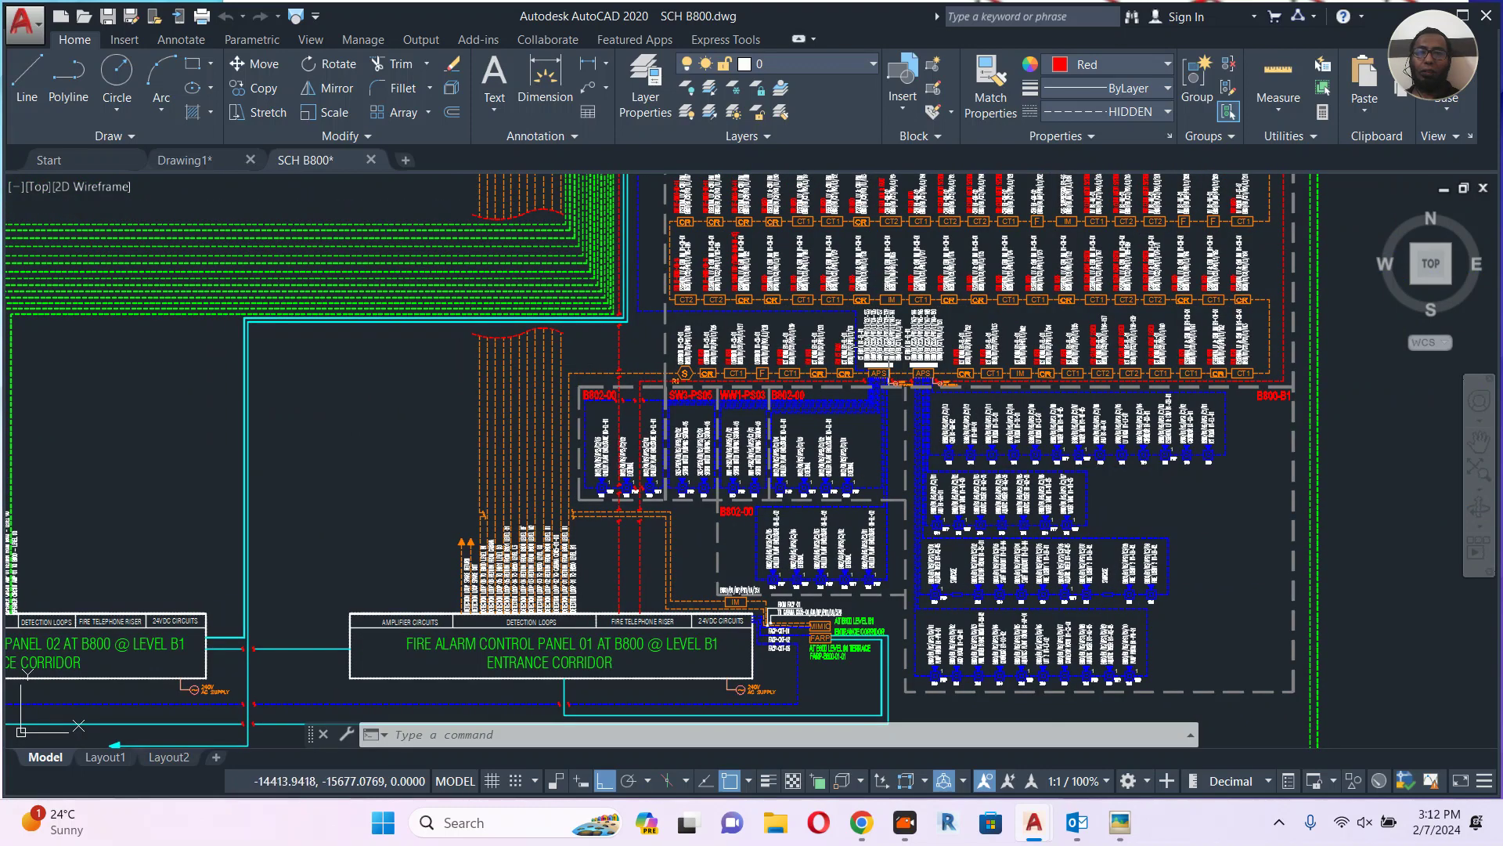
Examine the B800-APS-05 and B800-APS-01 power supplies and their circuits in the B802-00, SW3-PS05 and WW1-PS03 areas.
scroll(902, 384, "up", 4)
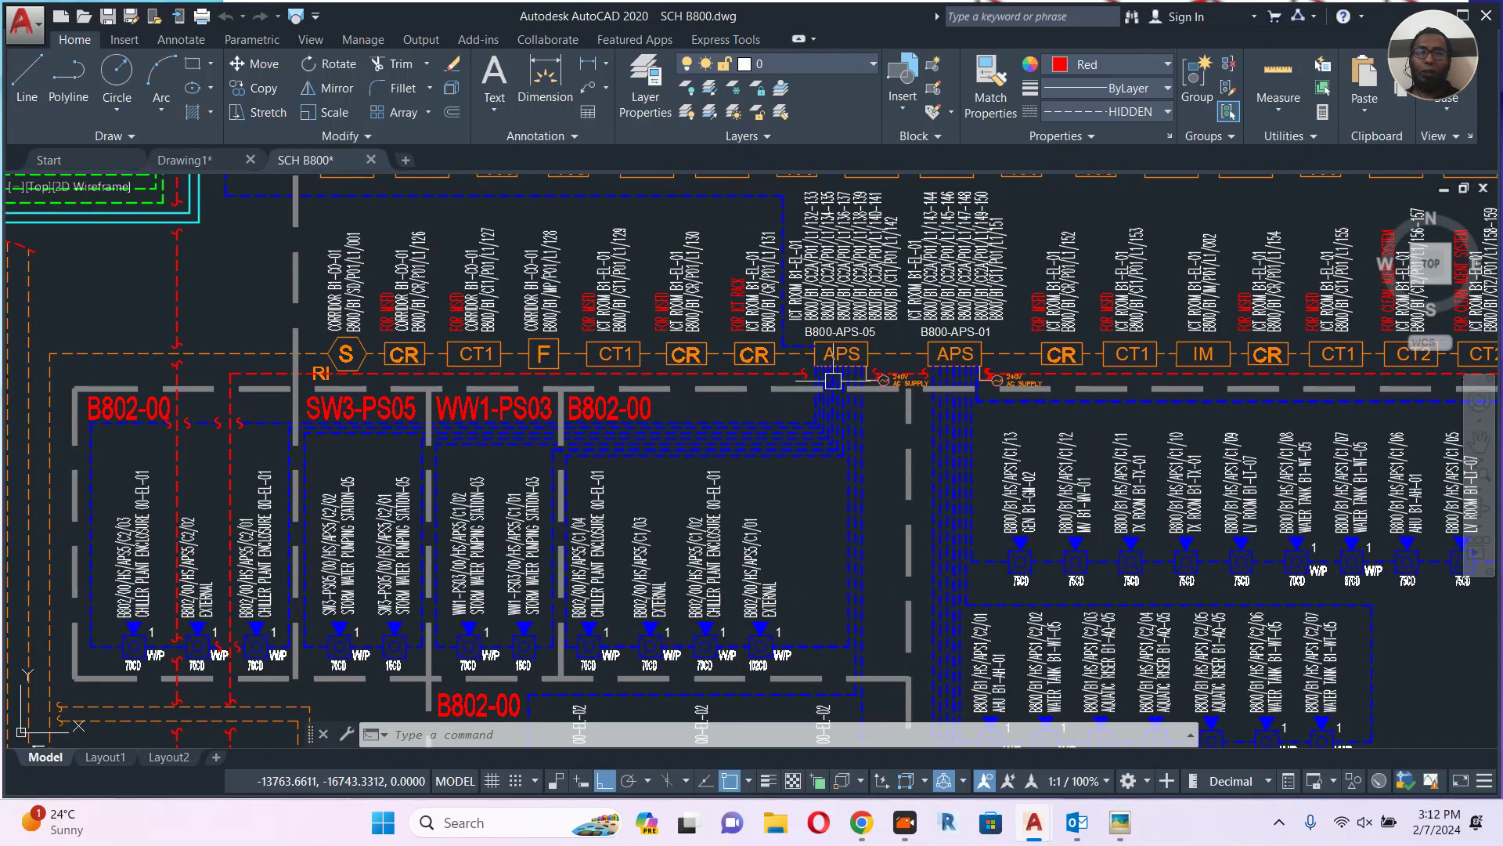
middle_click_drag(650, 603, 798, 228)
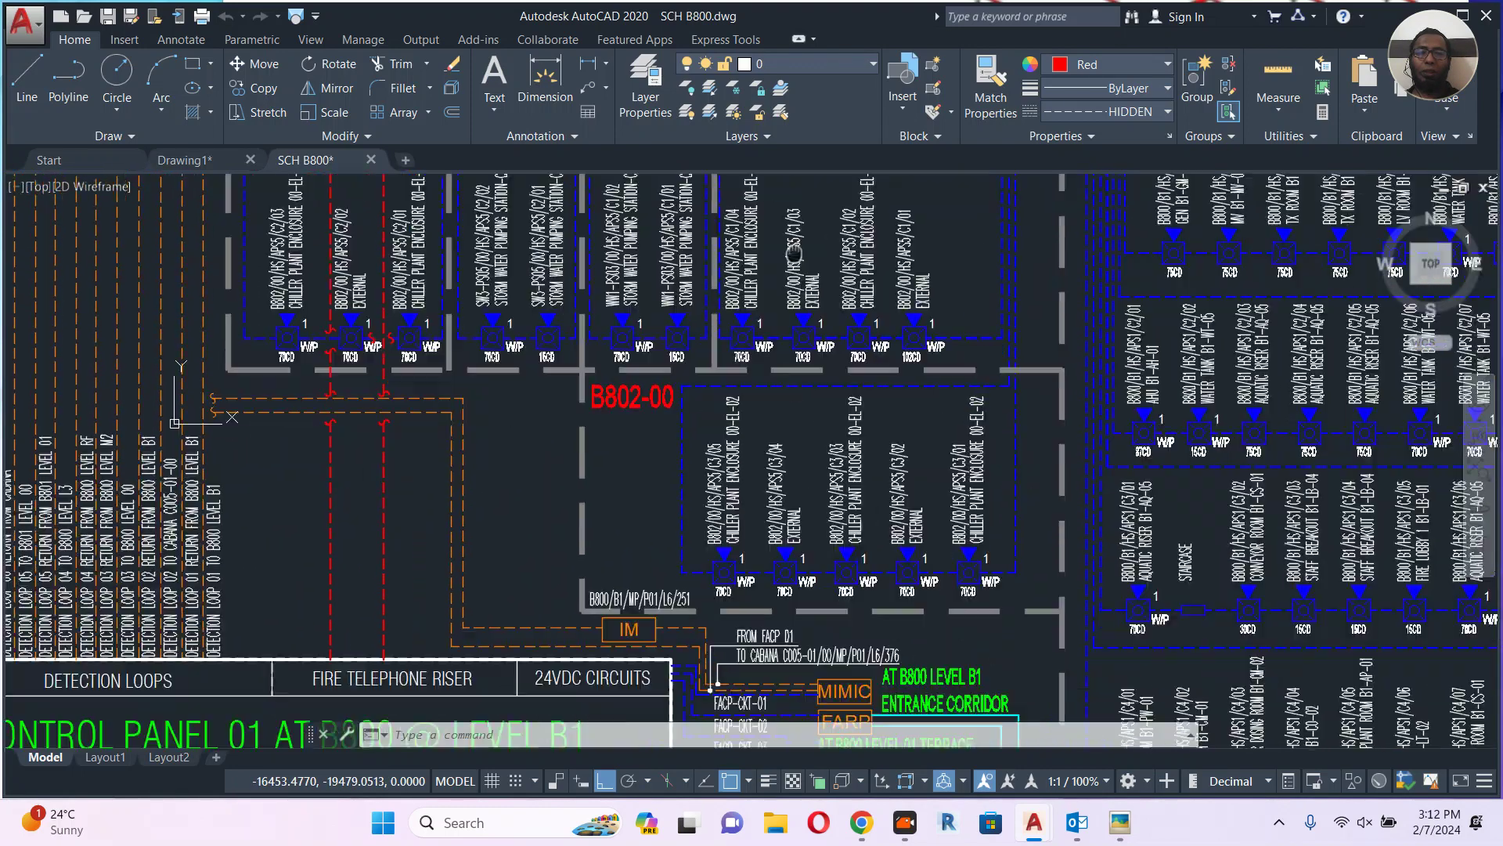
scroll(798, 229, "down", 4)
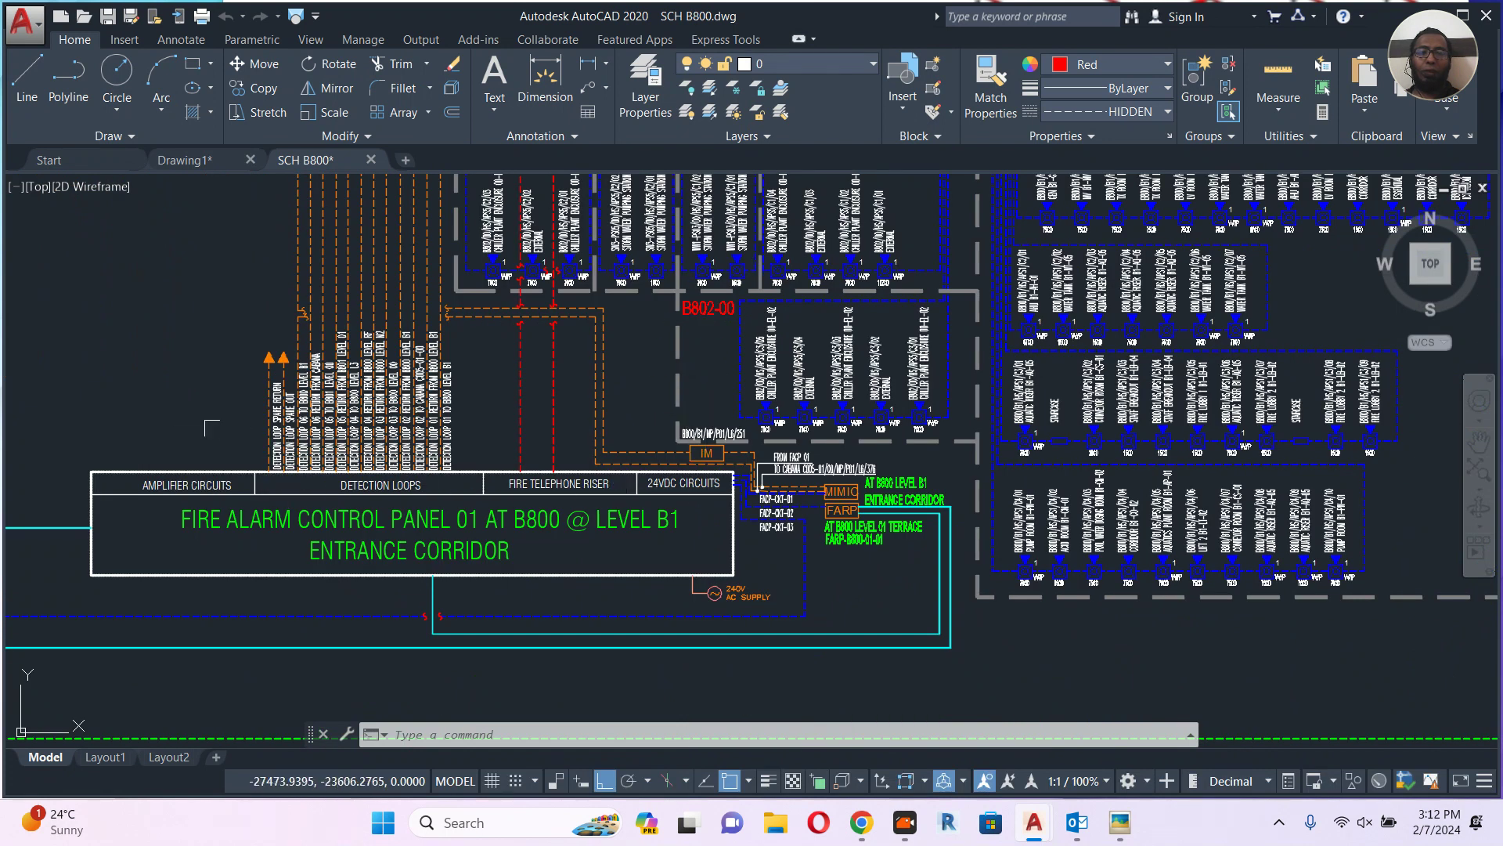
scroll(694, 274, "down", 2)
middle_click_drag(695, 280, 733, 434)
scroll(733, 433, "up", 4)
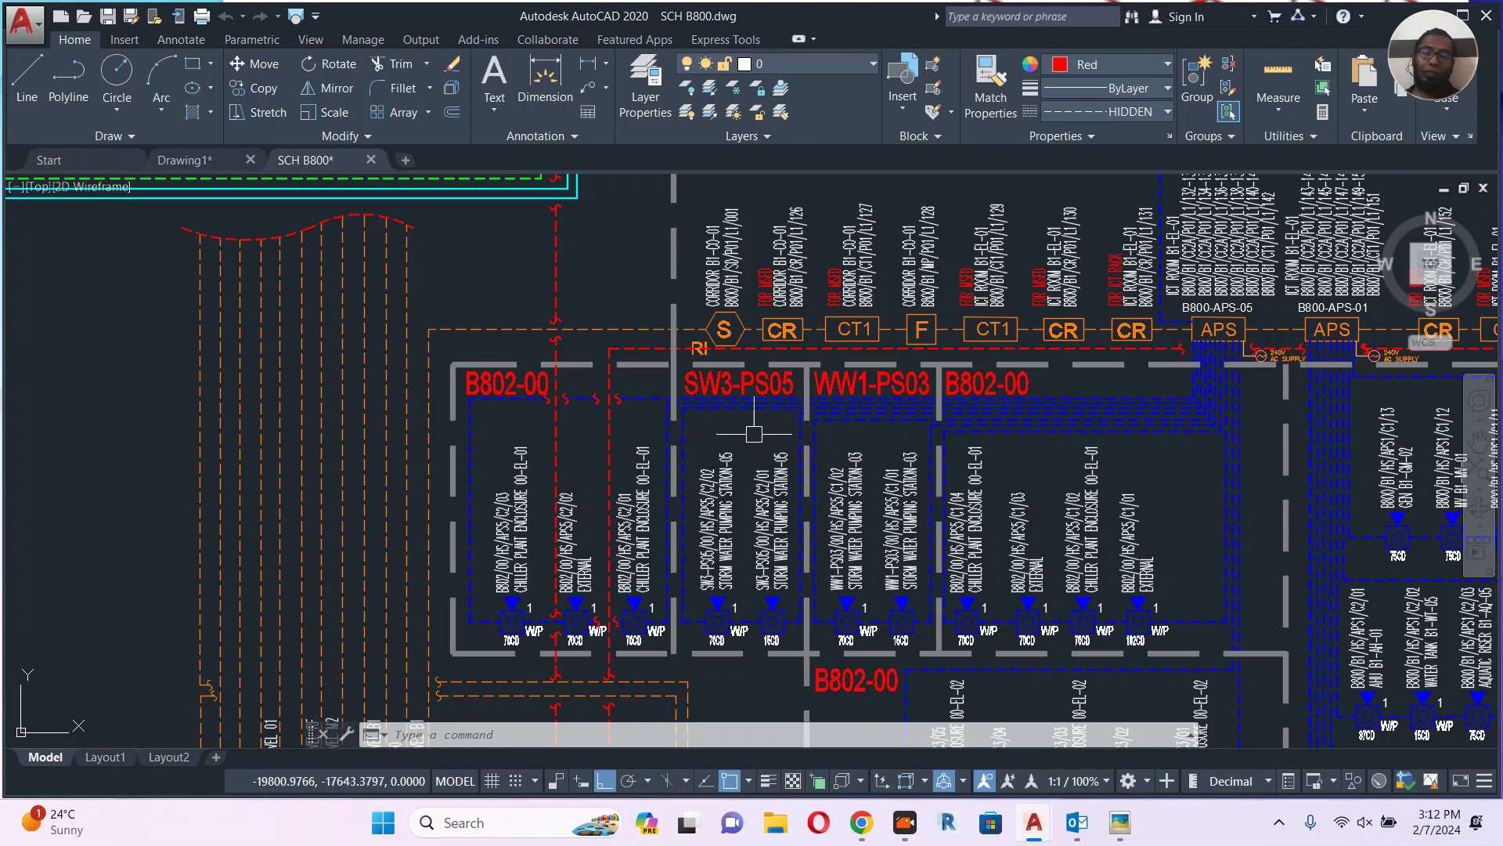
Examine Fire Alarm Control Panel 02, its amplifier circuits, its link to panel 01, and the risers running to the floors.
scroll(822, 416, "down", 5)
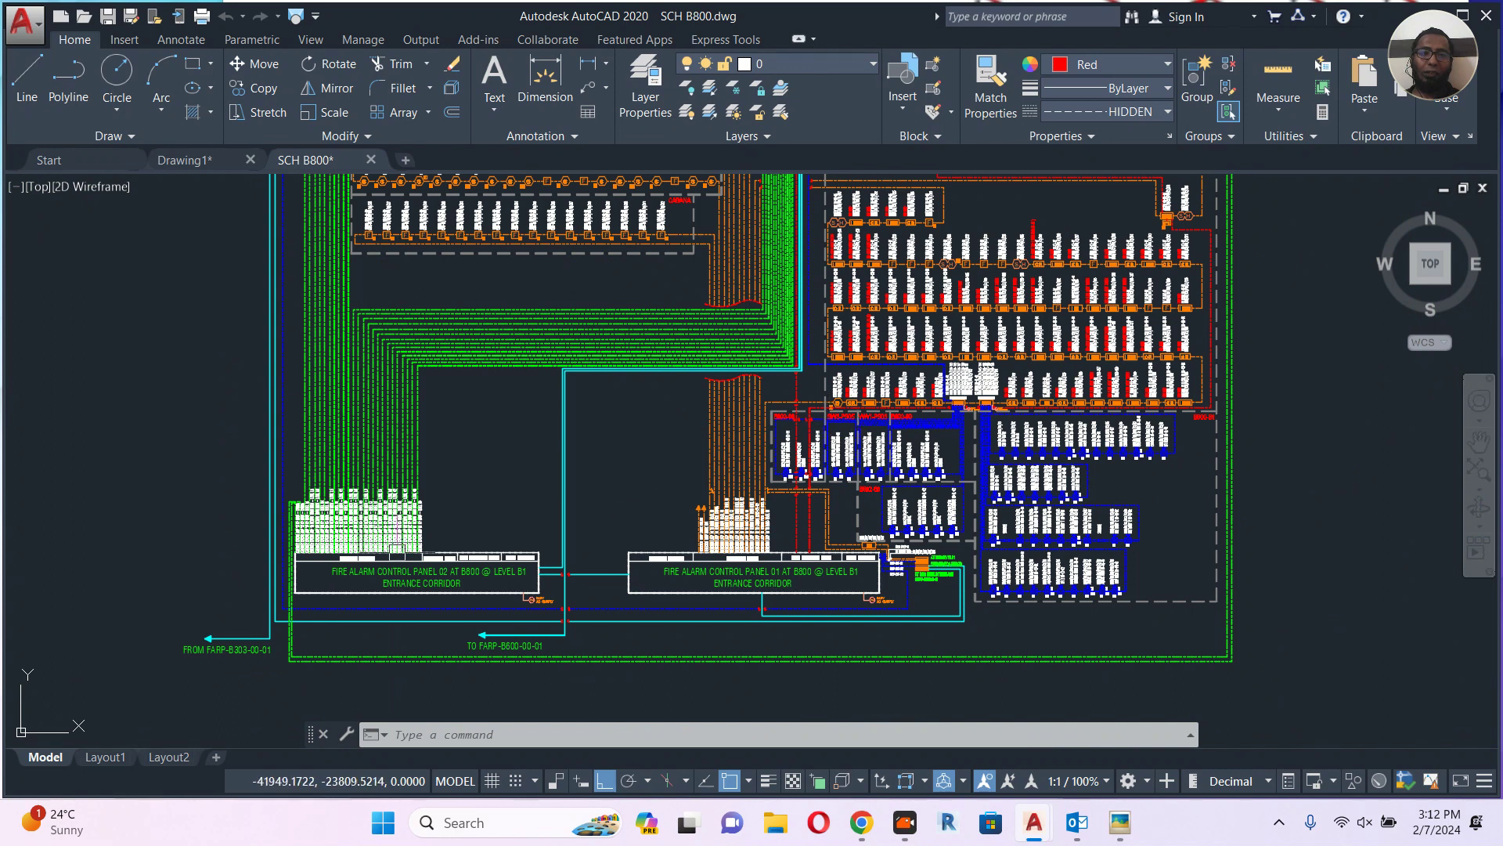
scroll(431, 577, "up", 4)
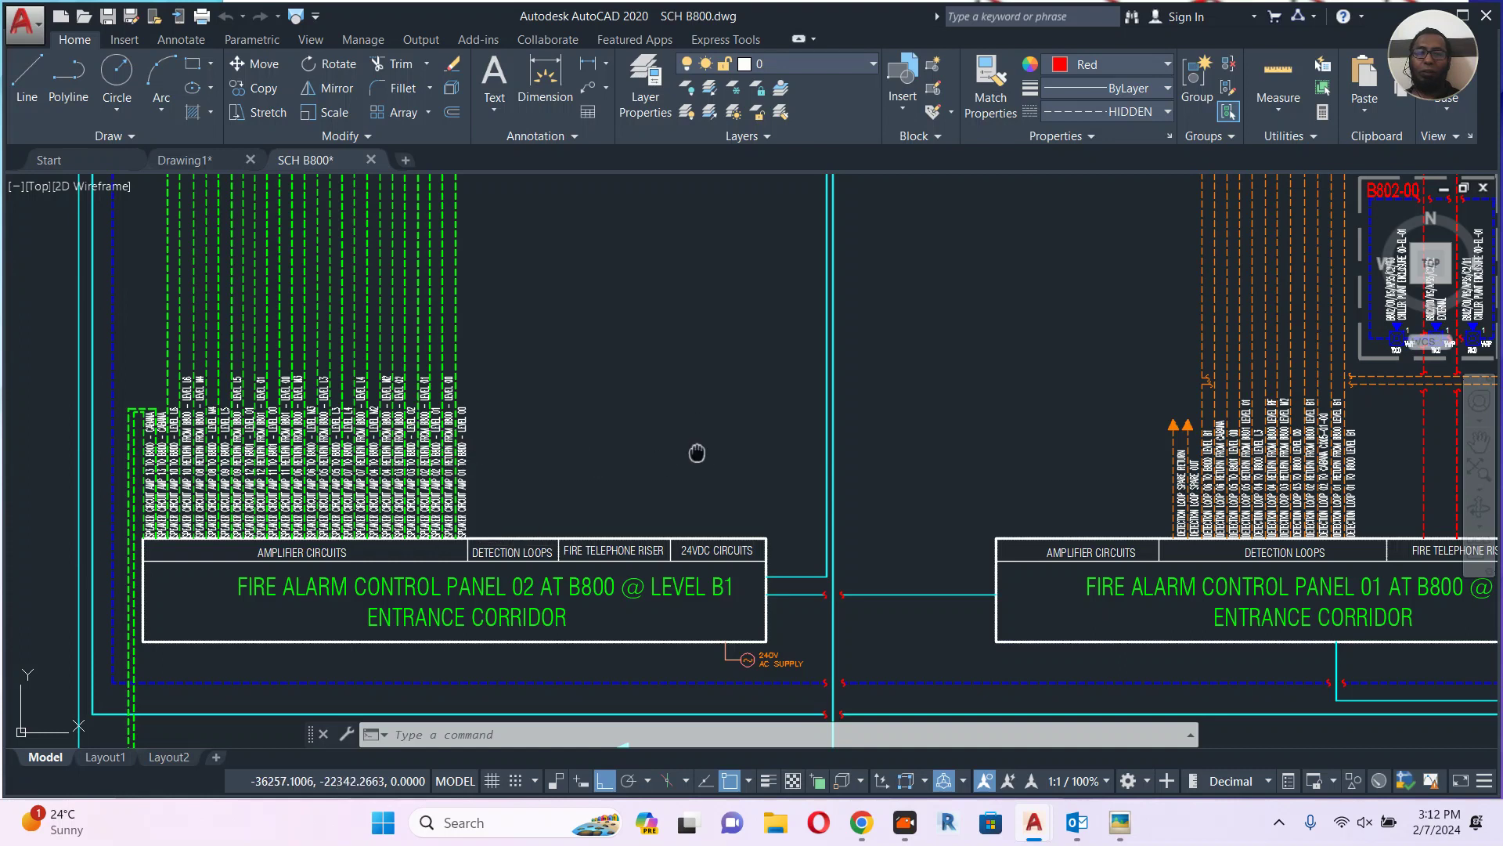
middle_click_drag(695, 449, 519, 443)
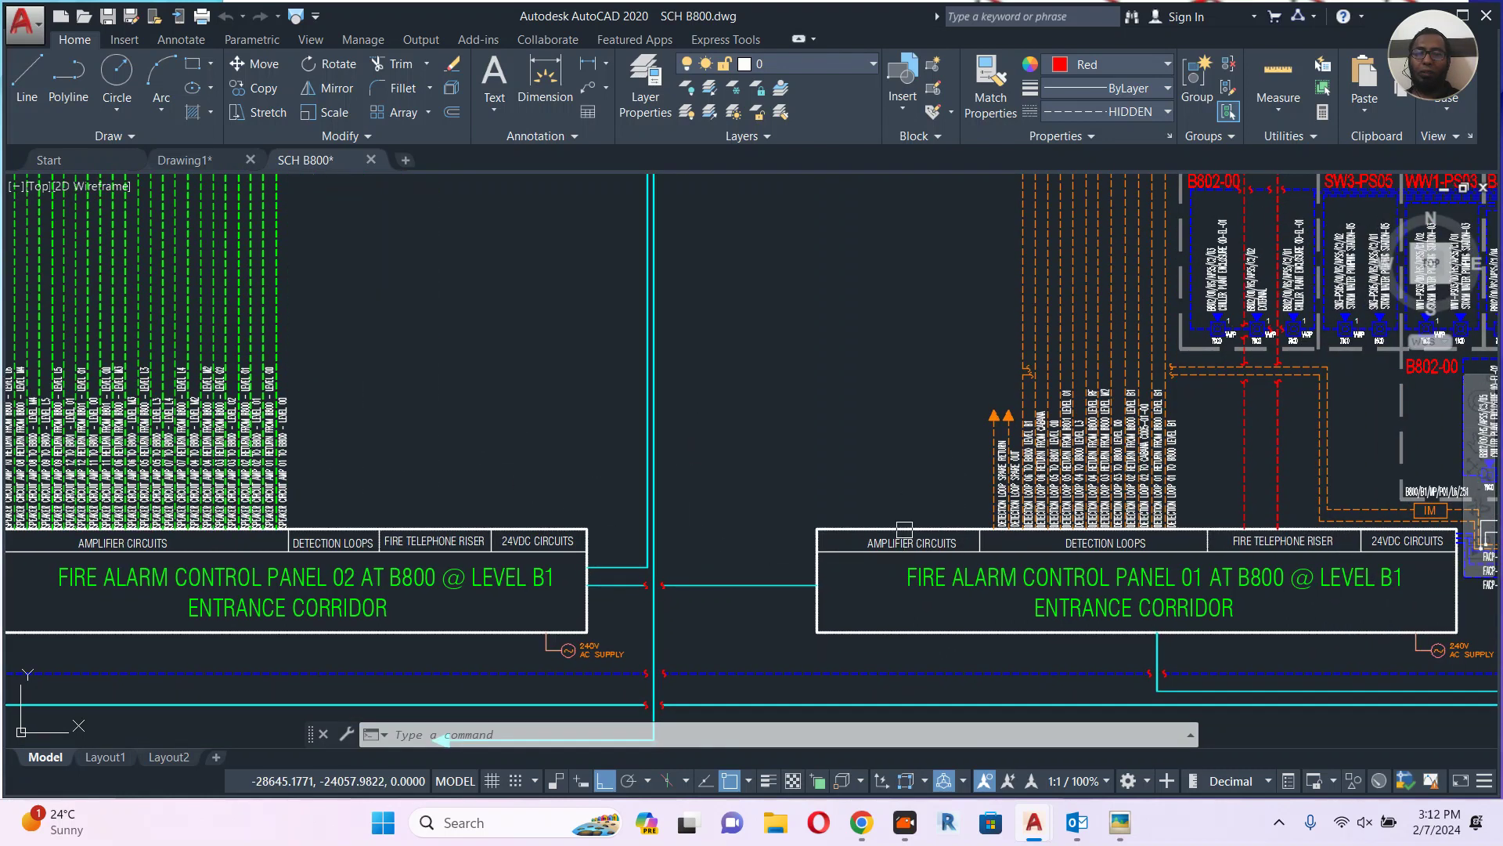
scroll(904, 530, "down", 2)
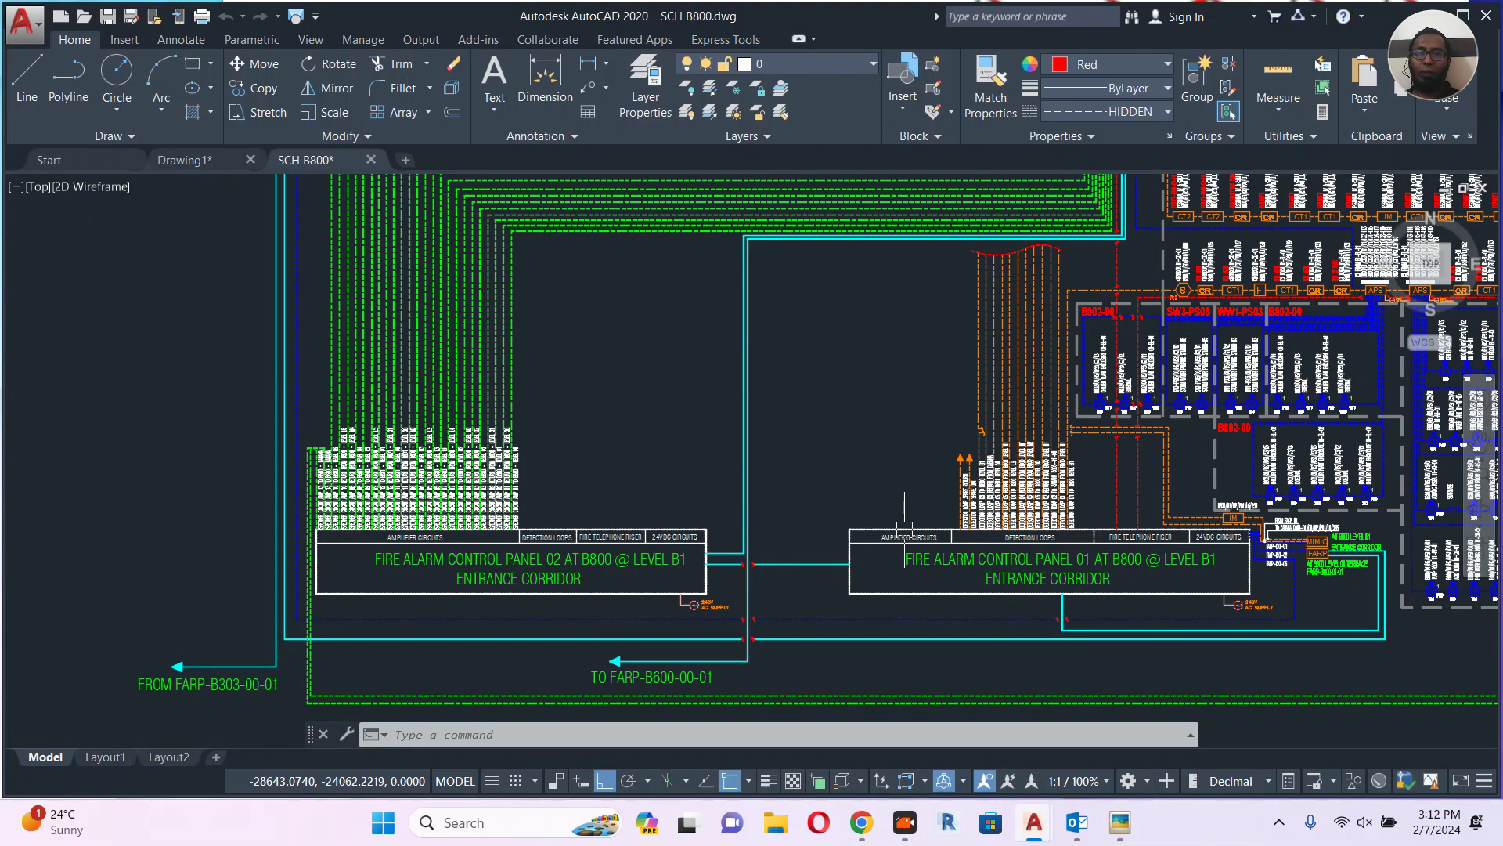
scroll(905, 530, "down", 2)
scroll(721, 560, "up", 5)
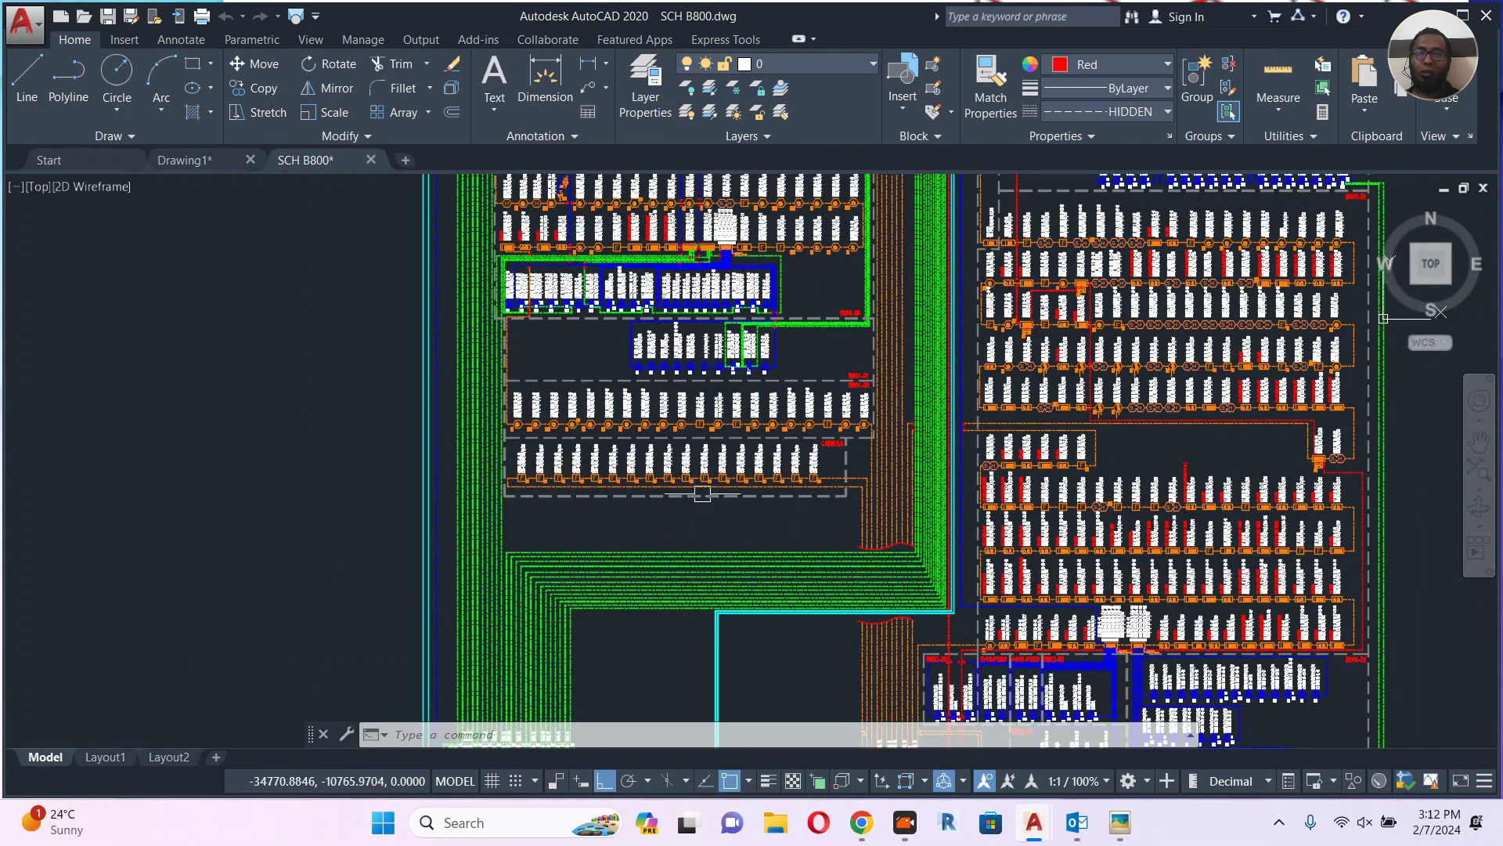
middle_click_drag(964, 475, 916, 709)
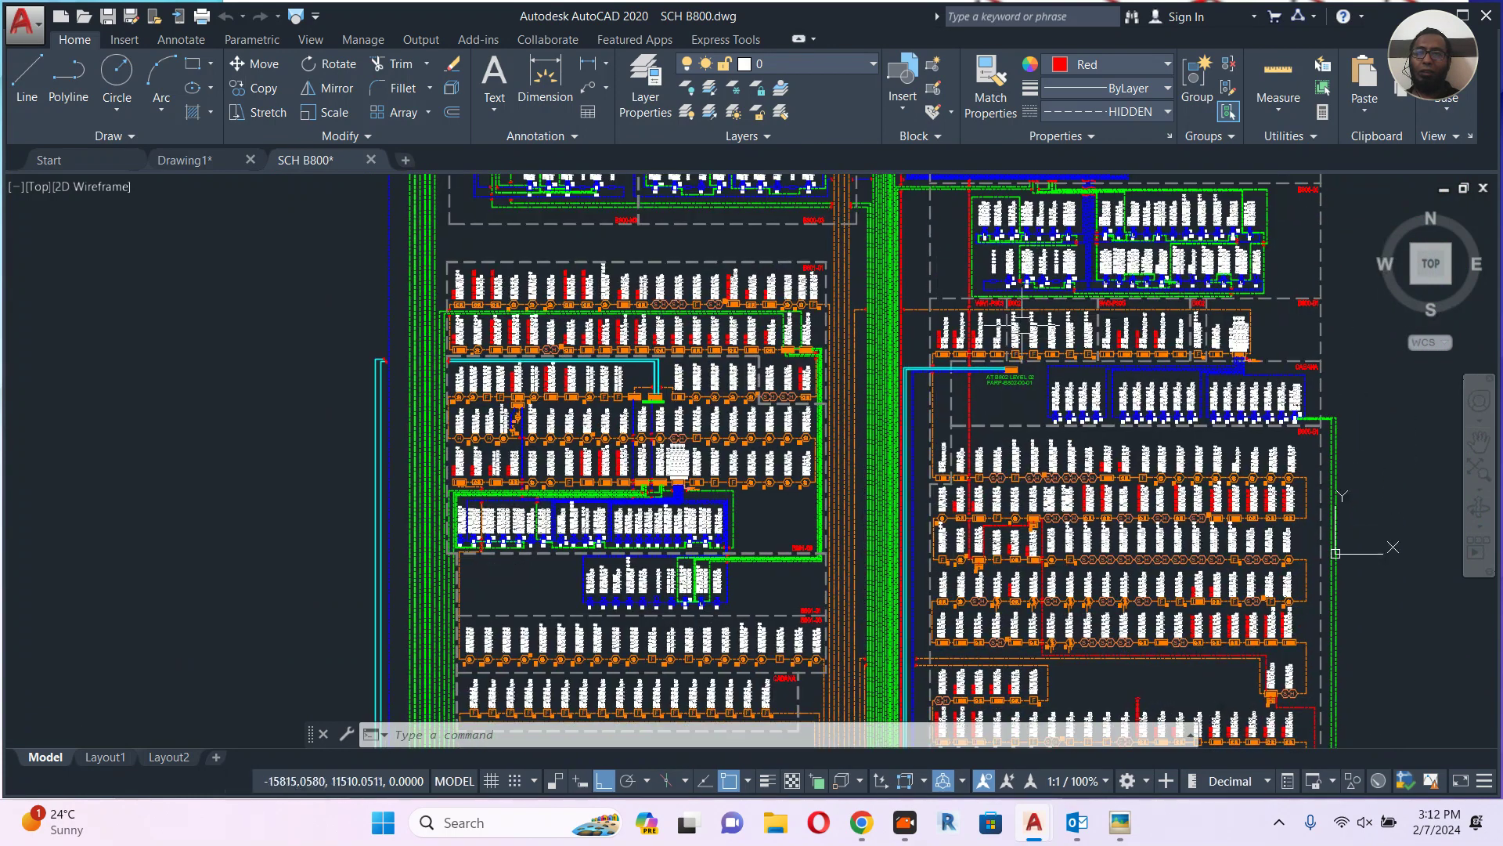
scroll(1022, 325, "up", 5)
scroll(790, 399, "down", 5)
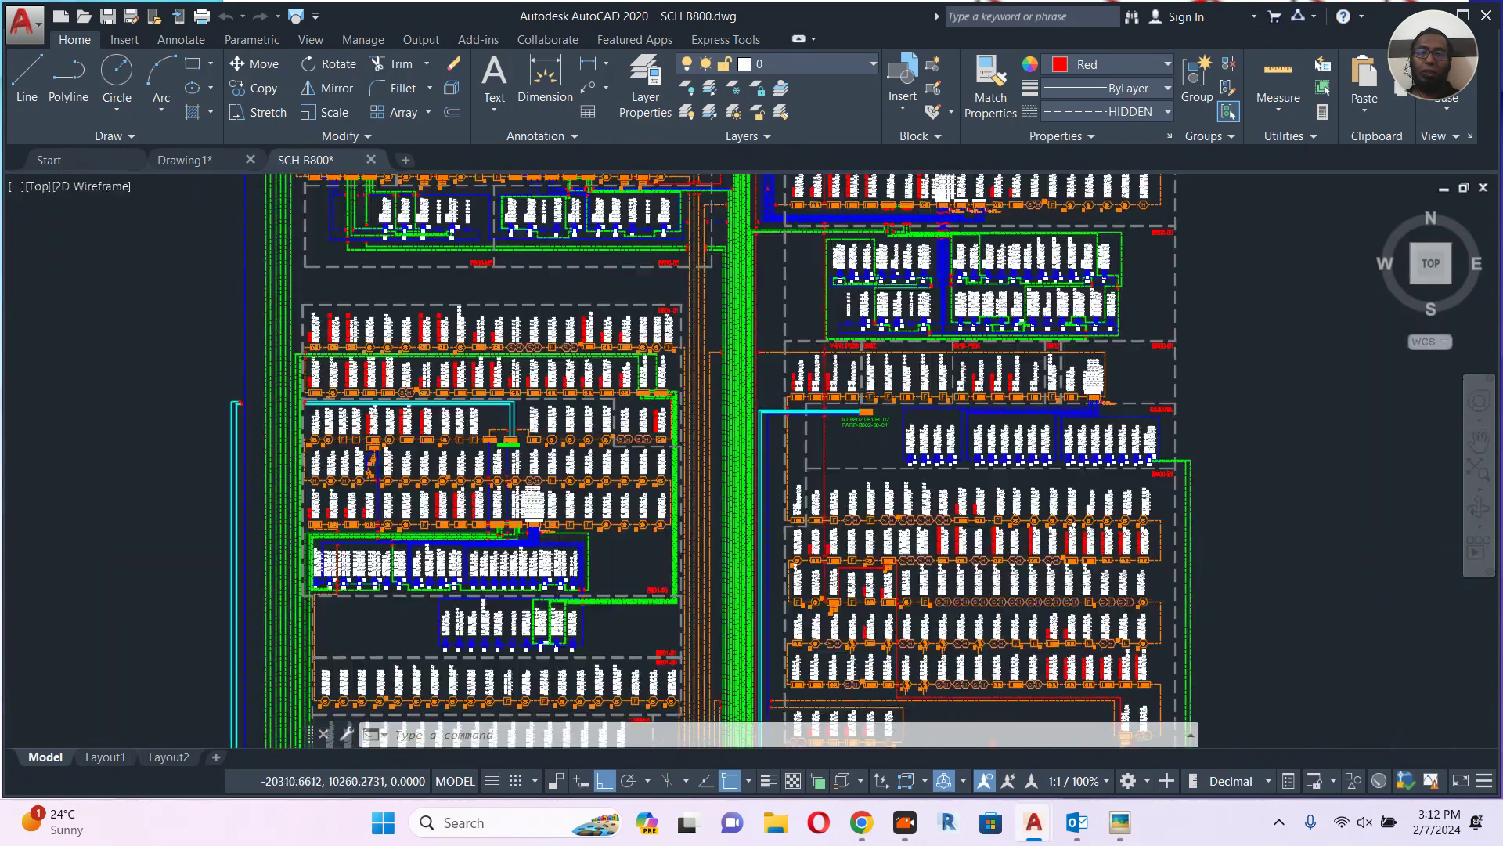
scroll(792, 397, "down", 3)
mouse_move(748, 517)
middle_mouse_down()
mouse_move(756, 429)
mouse_move(809, 257)
middle_mouse_up()
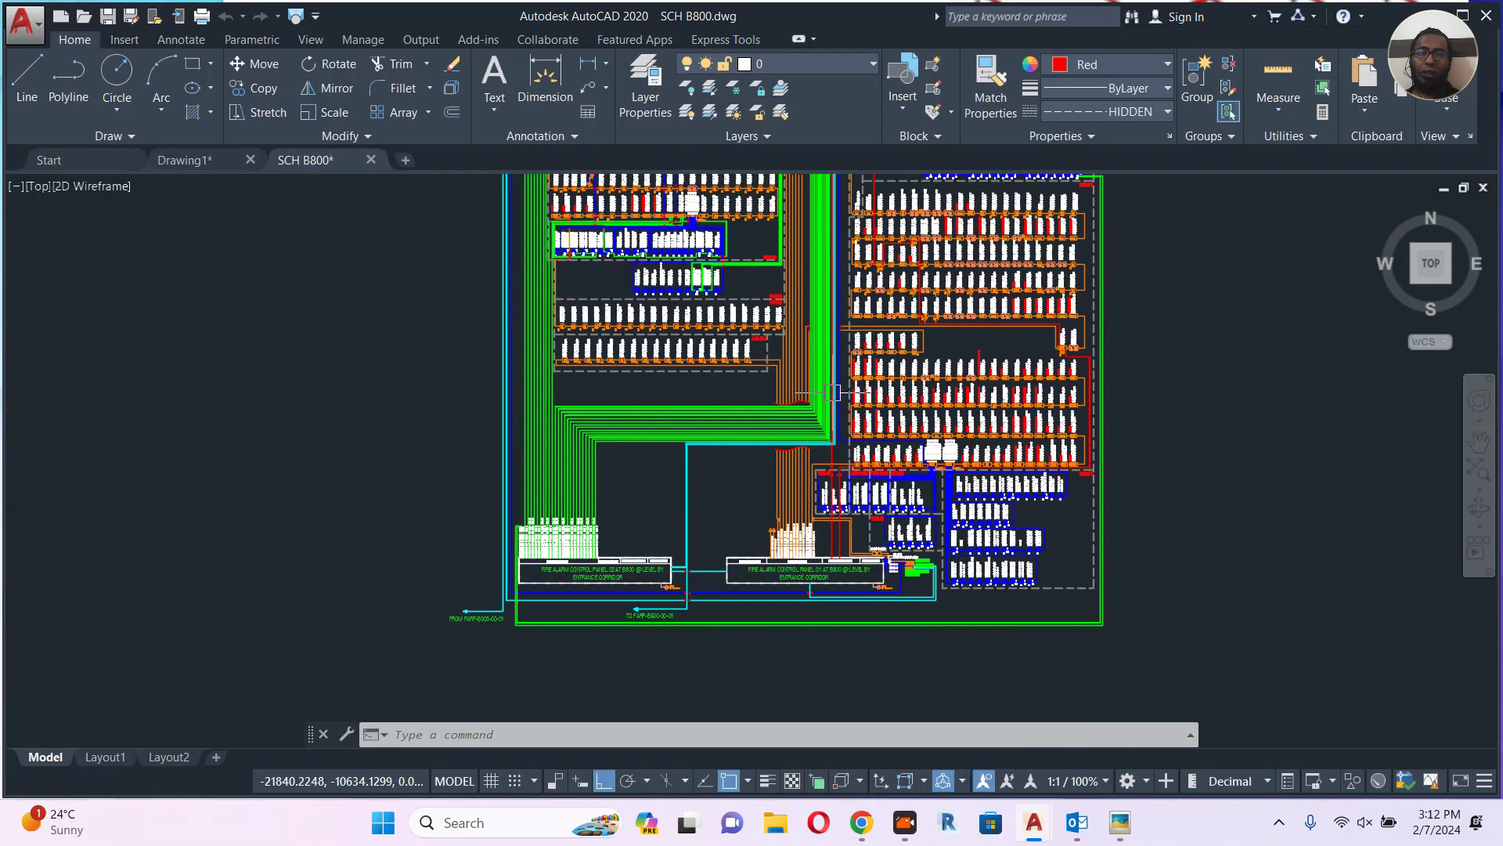
scroll(834, 391, "up", 4)
scroll(827, 384, "down", 2)
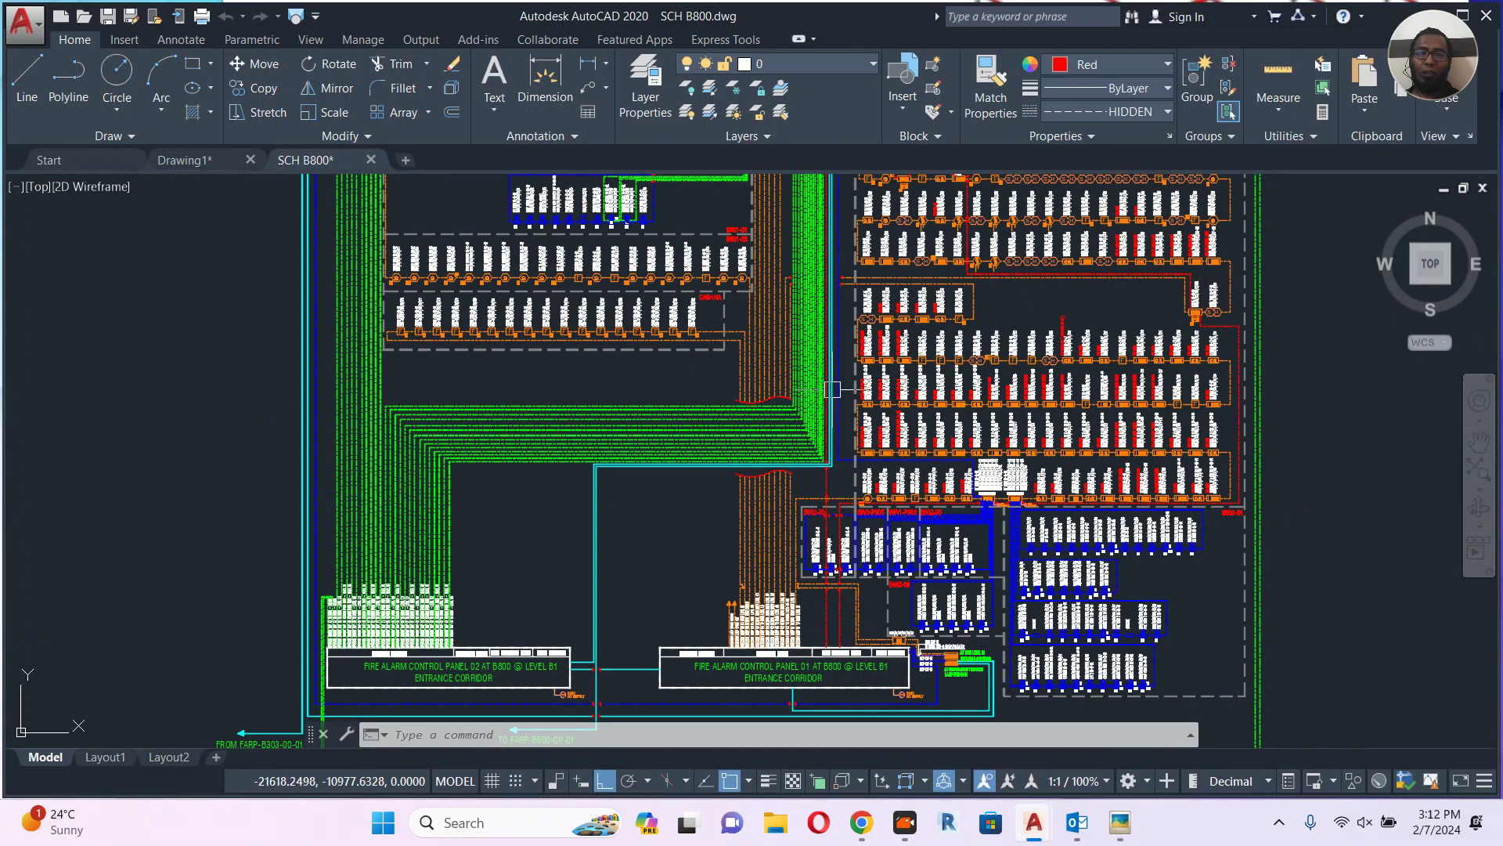
scroll(832, 385, "up", 2)
scroll(819, 457, "up", 2)
mouse_move(739, 499)
middle_mouse_down()
mouse_move(1371, 249)
mouse_move(1401, 179)
middle_mouse_up()
mouse_move(996, 464)
middle_mouse_down()
mouse_move(966, 242)
mouse_move(989, 242)
middle_mouse_up()
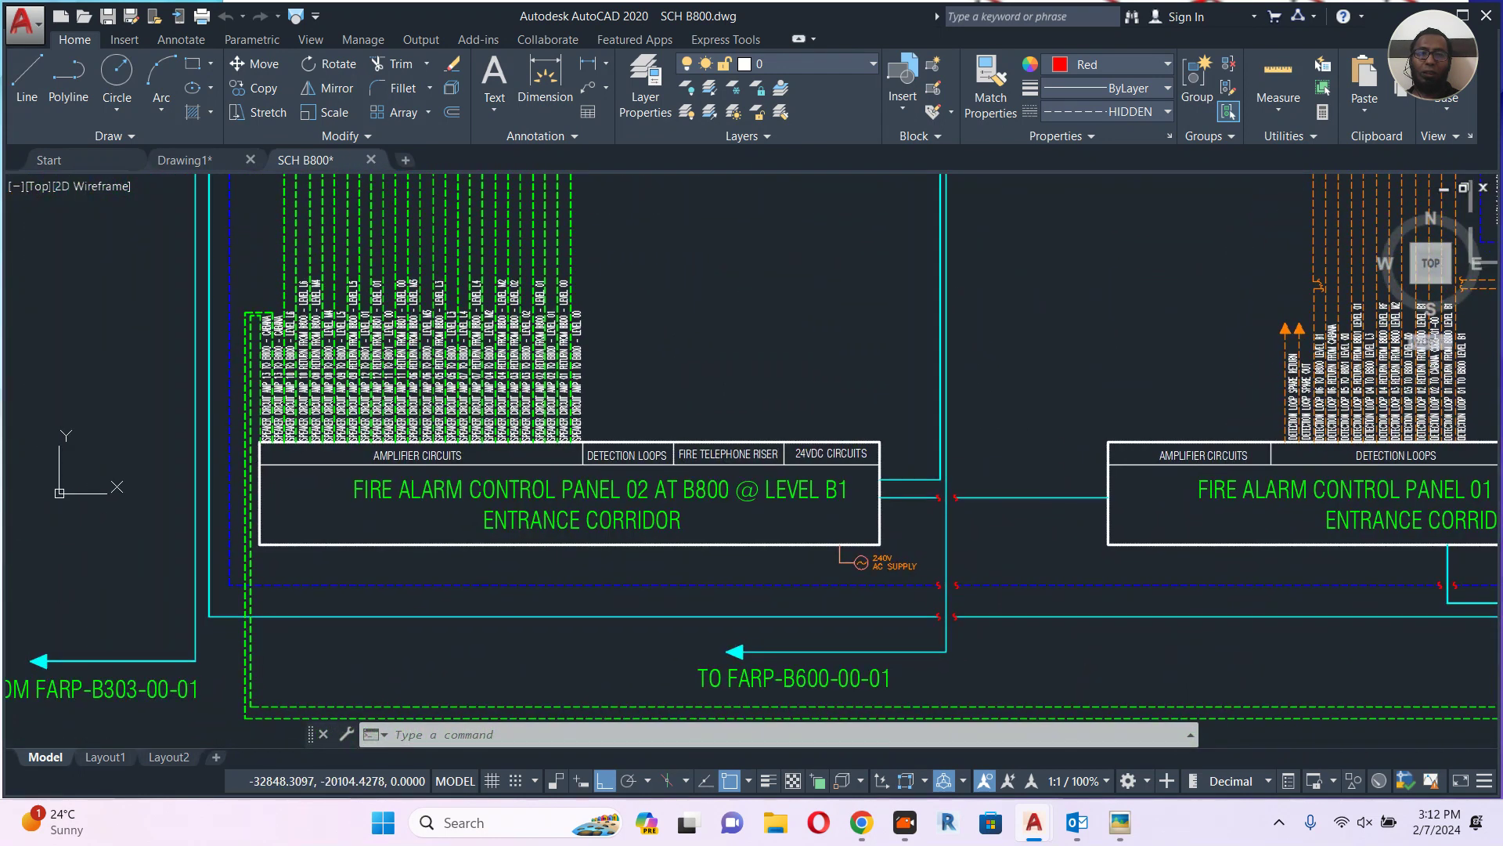
mouse_move(1192, 423)
middle_mouse_down()
mouse_move(815, 512)
mouse_move(214, 526)
middle_mouse_up()
Examine the addressed loop devices in the B800-B1 area, the upper-level device rows and the overall extent of the schematic.
scroll(540, 504, "down", 6)
middle_click_drag(755, 383, 800, 455)
scroll(799, 455, "up", 2)
scroll(799, 440, "up", 4)
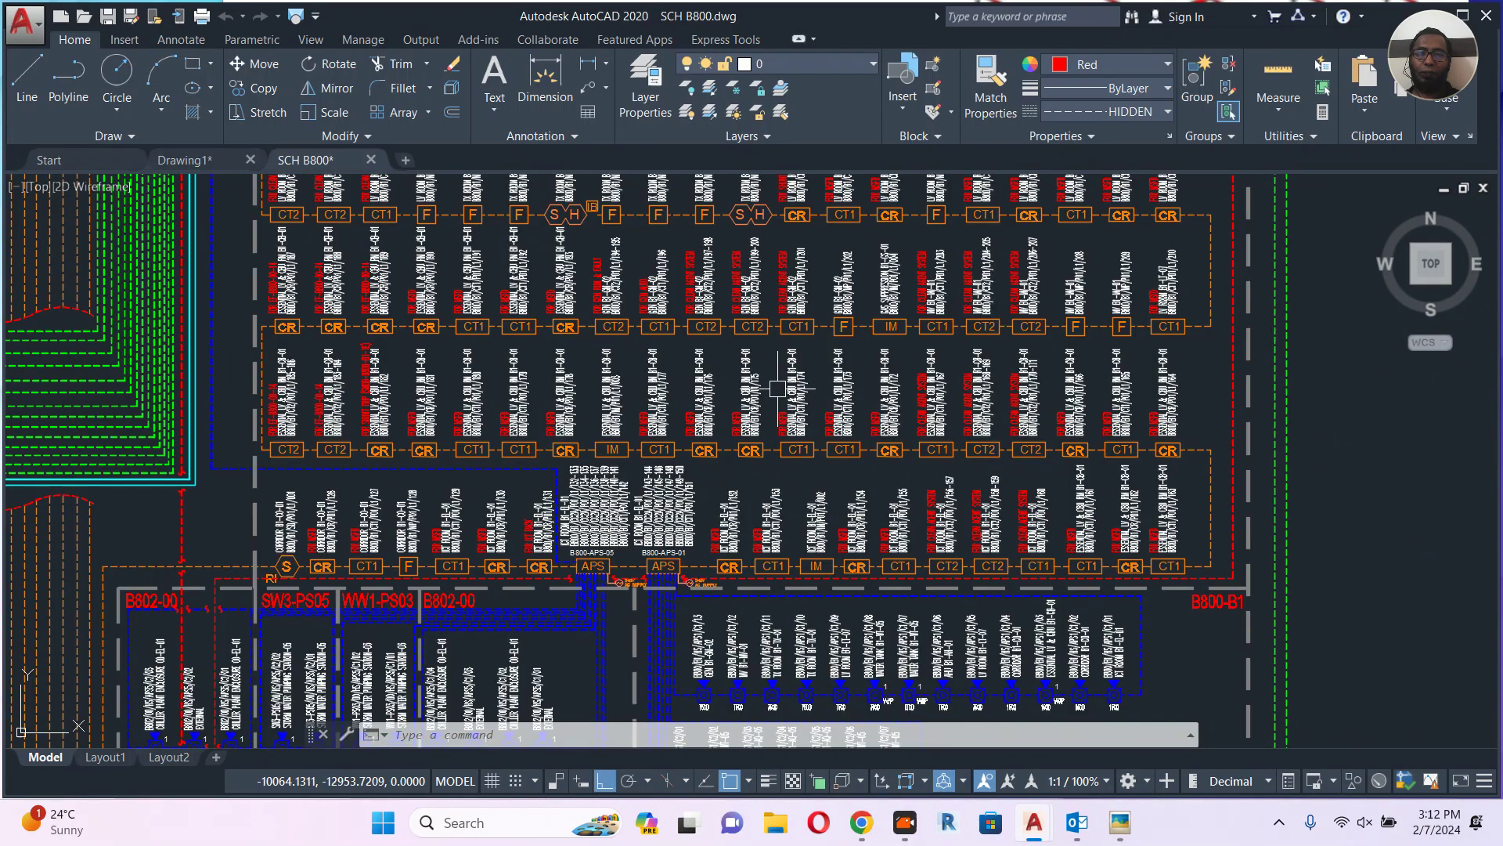
scroll(778, 388, "down", 8)
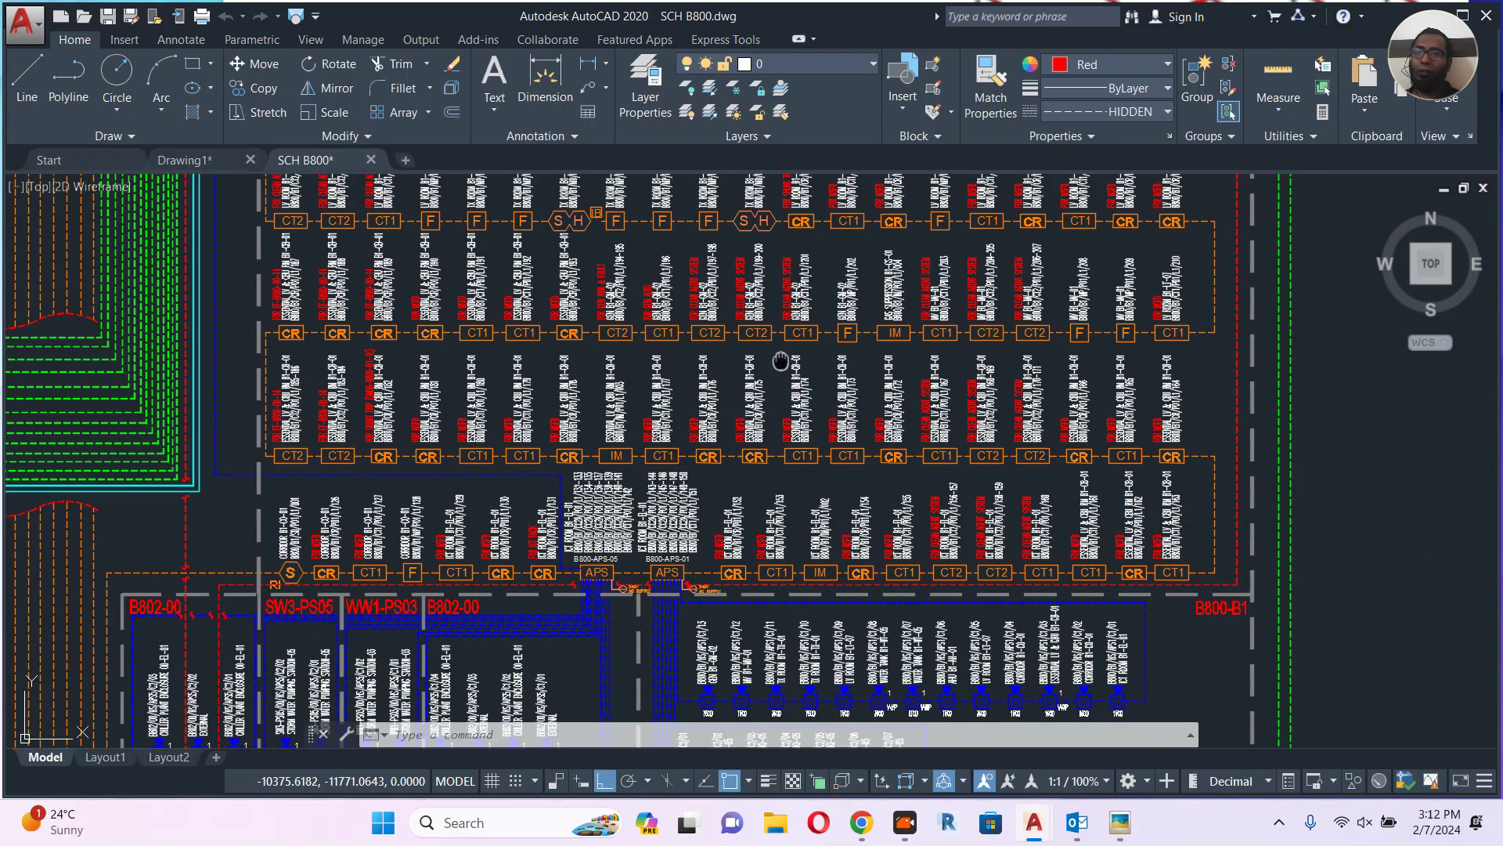
middle_click_drag(748, 344, 779, 539)
scroll(820, 260, "up", 3)
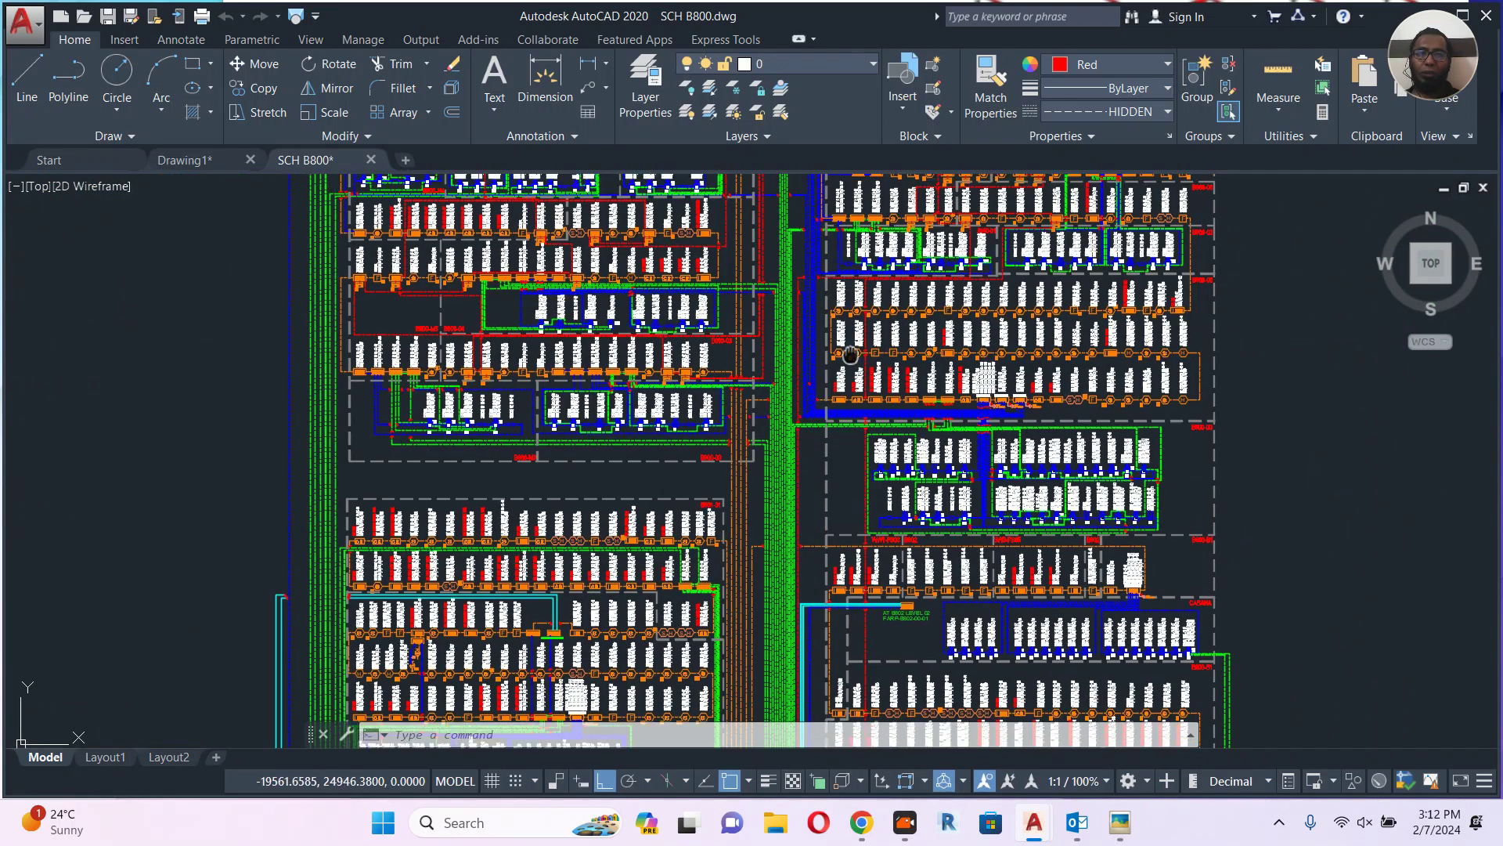
middle_click_drag(744, 267, 765, 349)
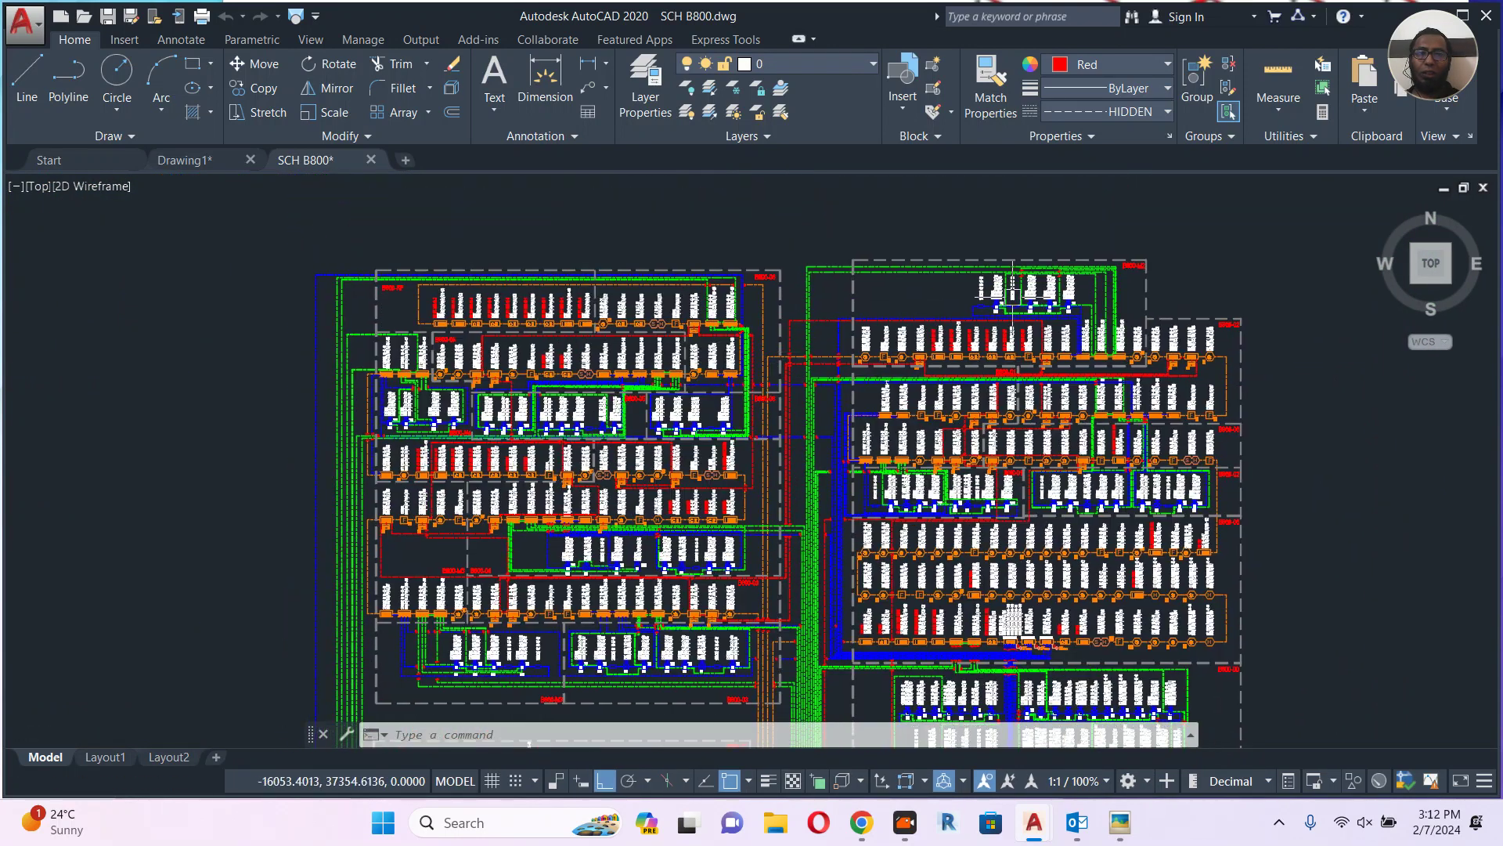
scroll(1051, 288, "up", 10)
scroll(1050, 287, "down", 10)
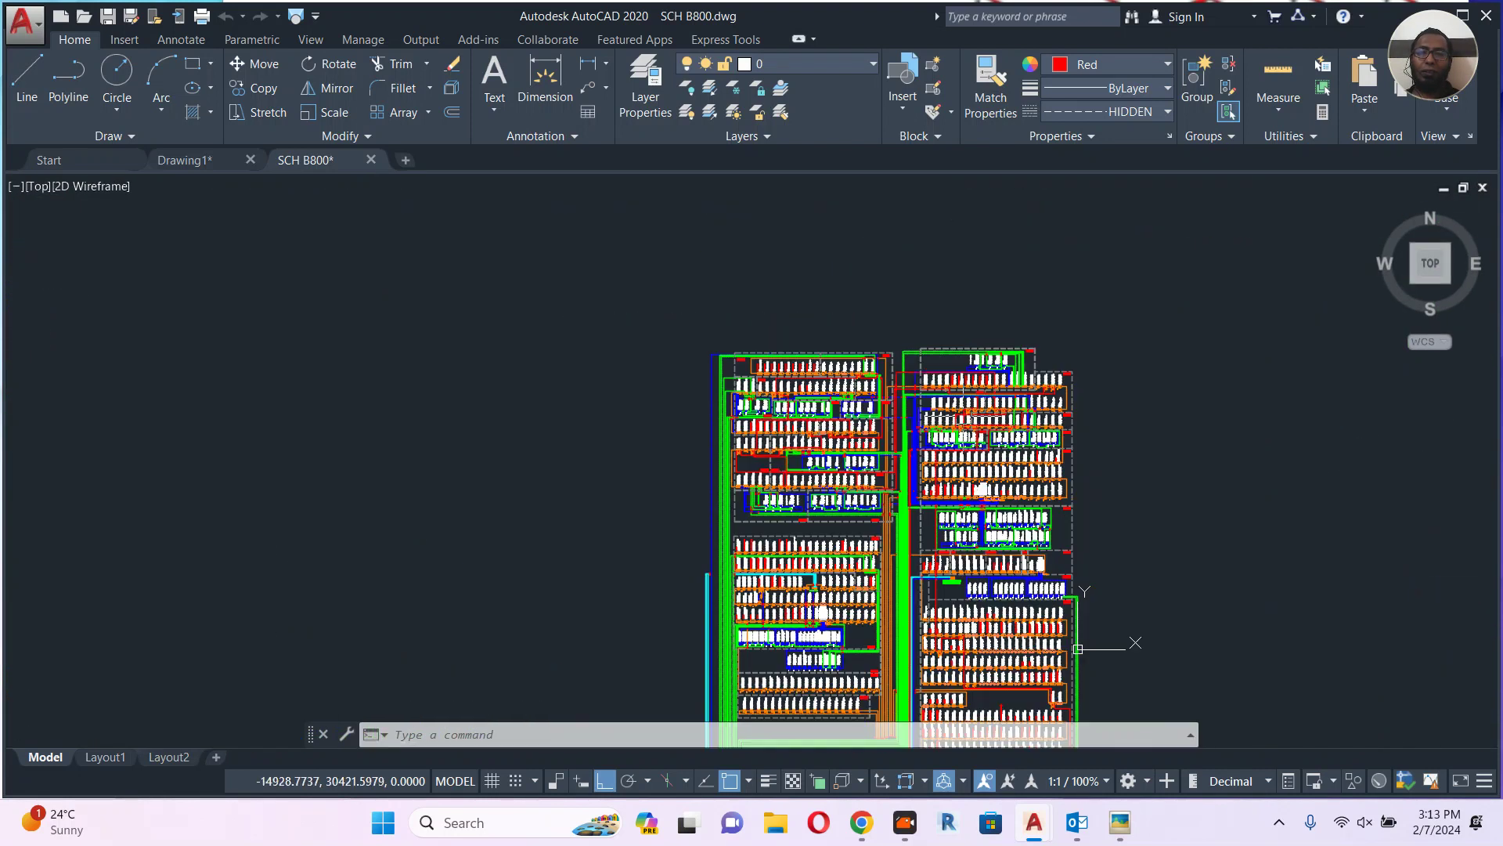
middle_click_drag(967, 501, 912, 422)
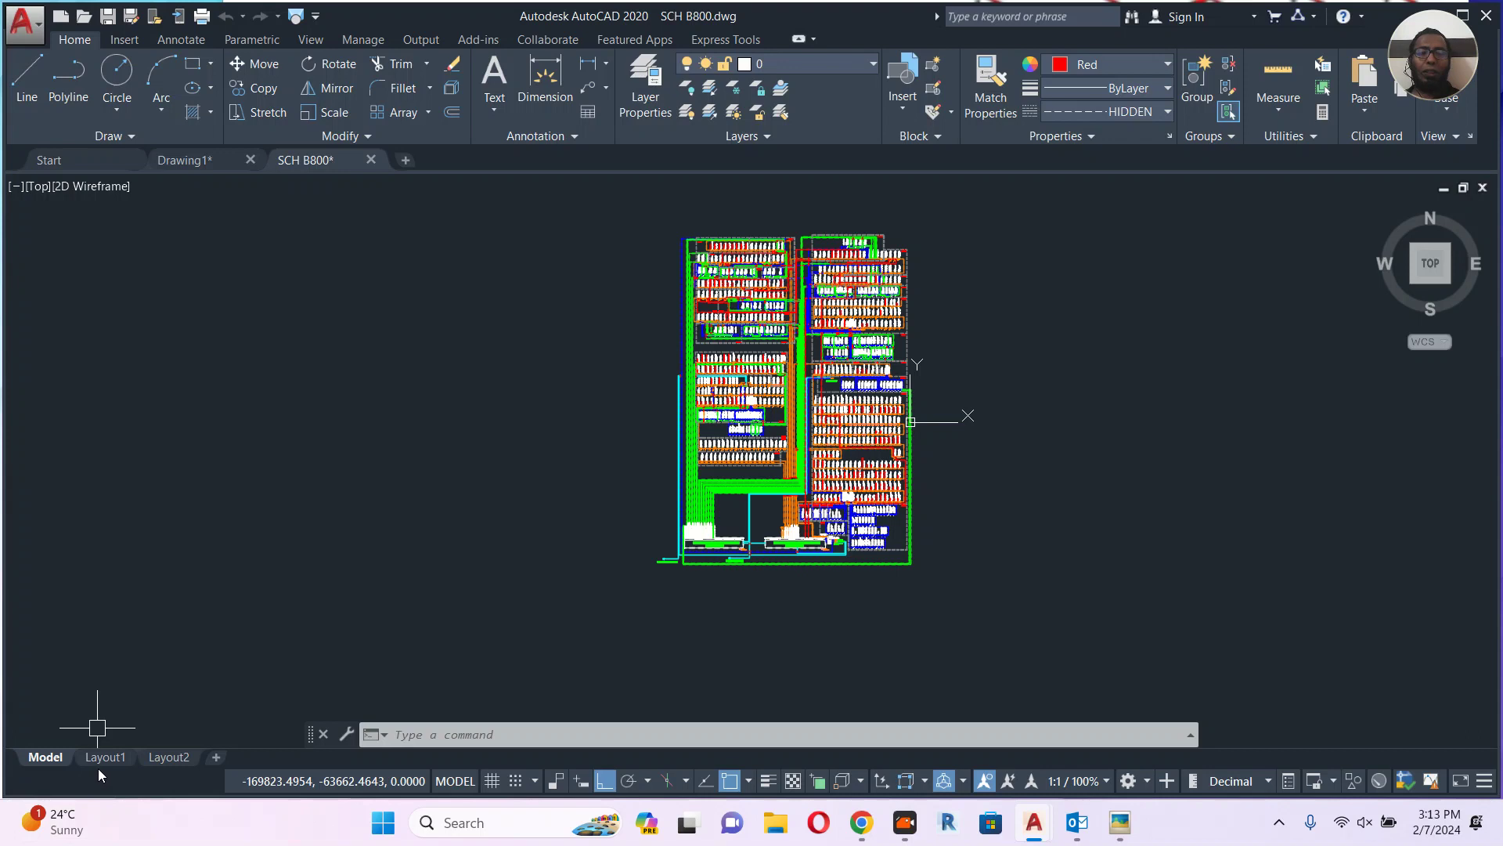
mouse_move(103, 766)
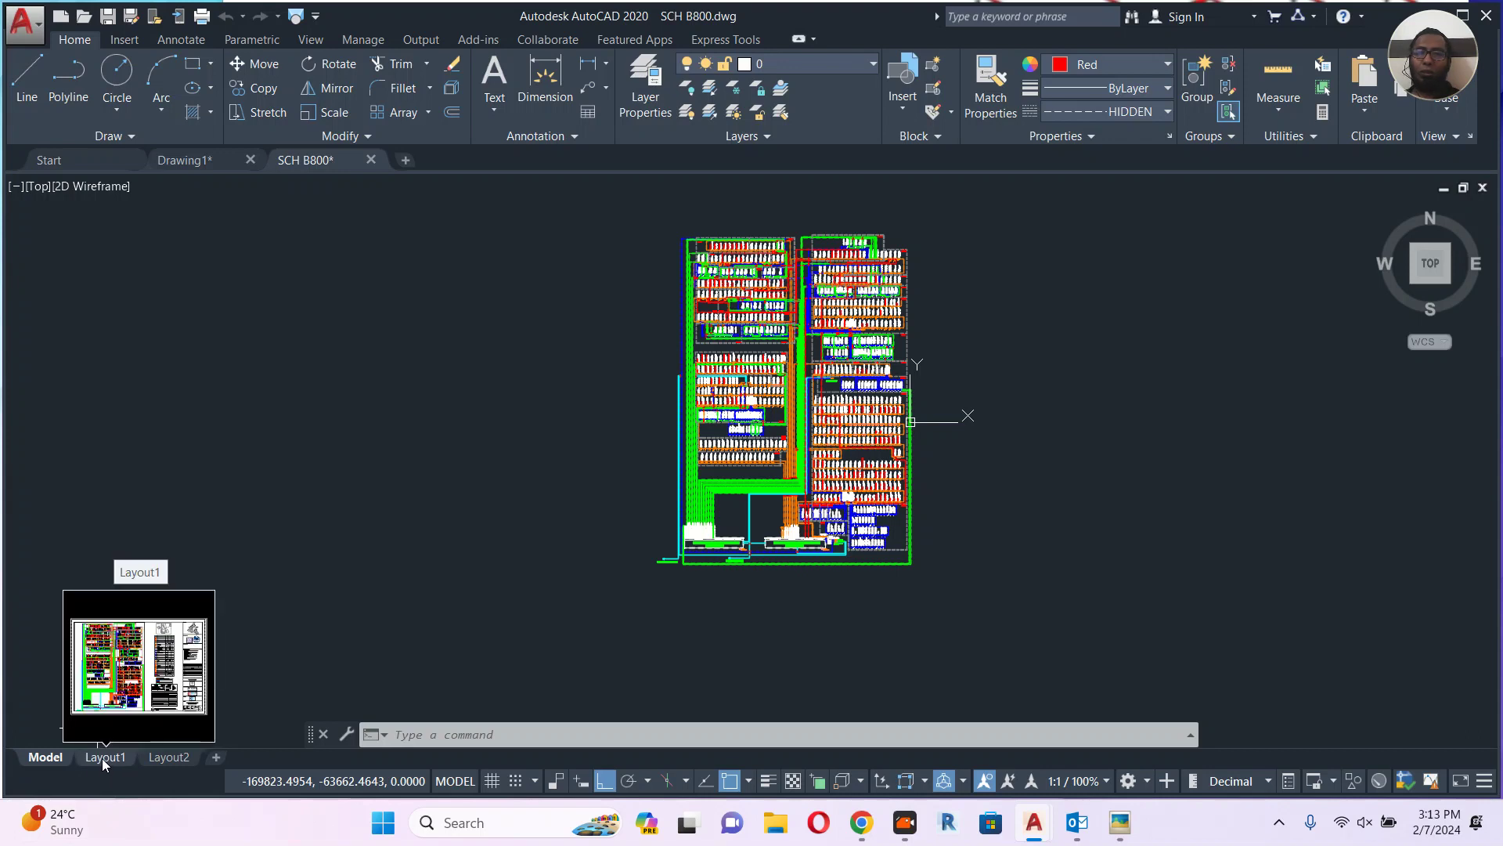
Open Layout1 of the SCH B800 schematic and examine the sheet, its title block and the fire alarm control panel area.
left_click(103, 757)
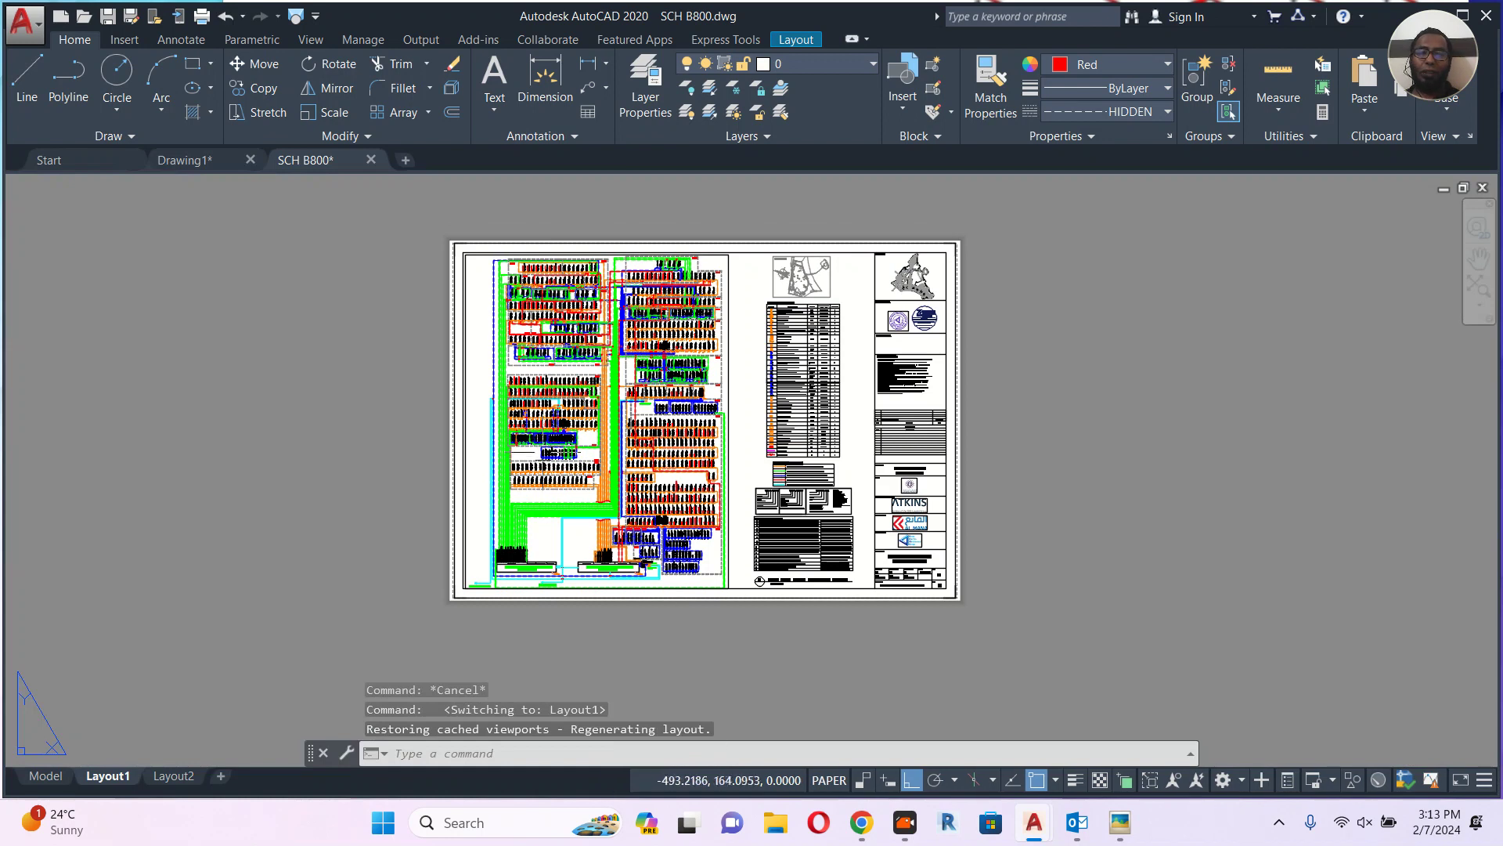
scroll(579, 541, "up", 3)
mouse_move(581, 540)
middle_mouse_down()
mouse_move(558, 531)
mouse_move(551, 407)
middle_mouse_up()
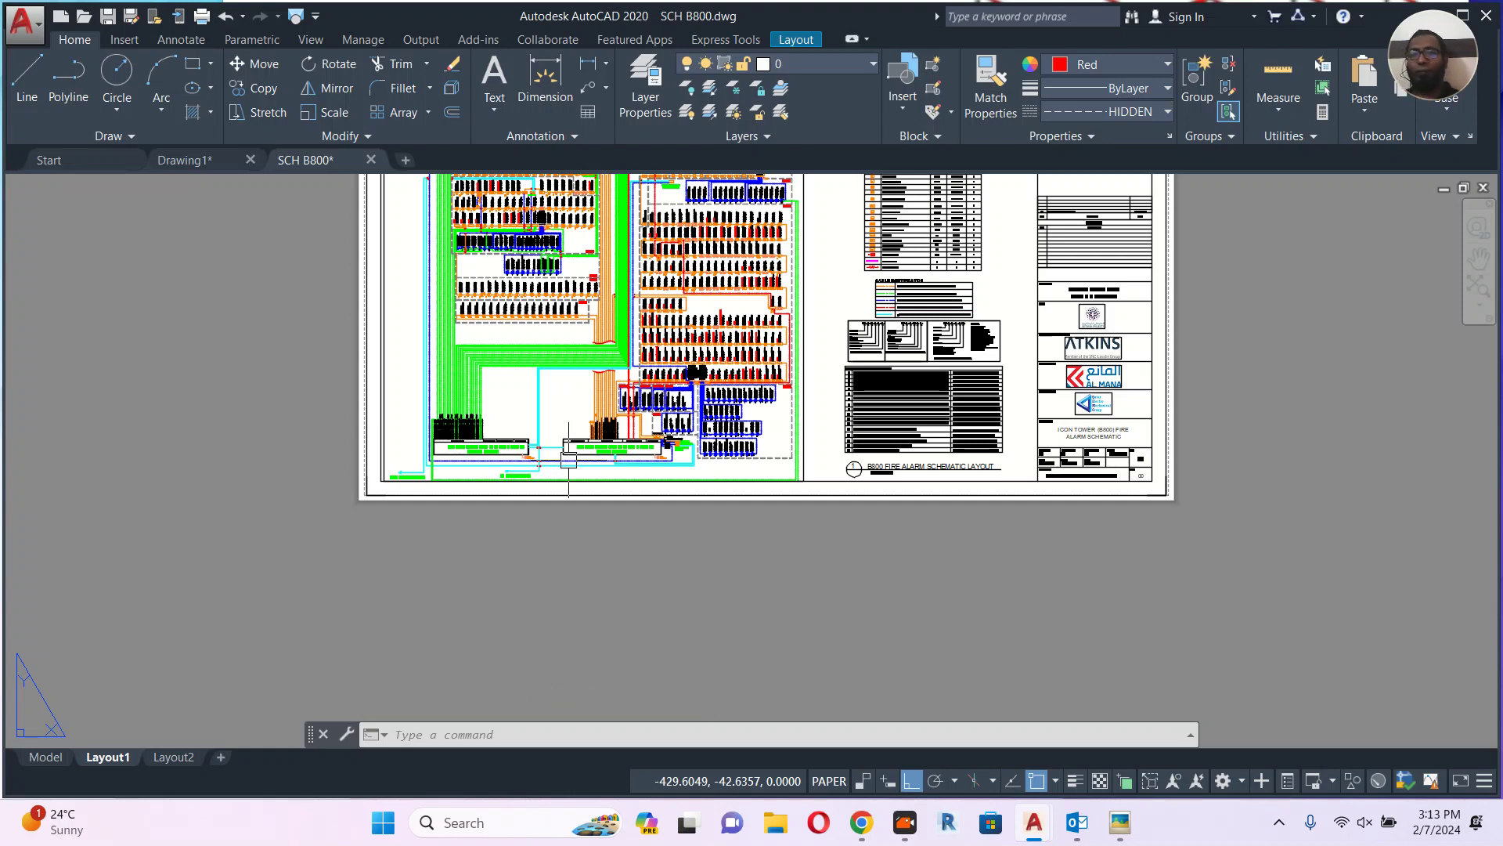
scroll(627, 400, "up", 2)
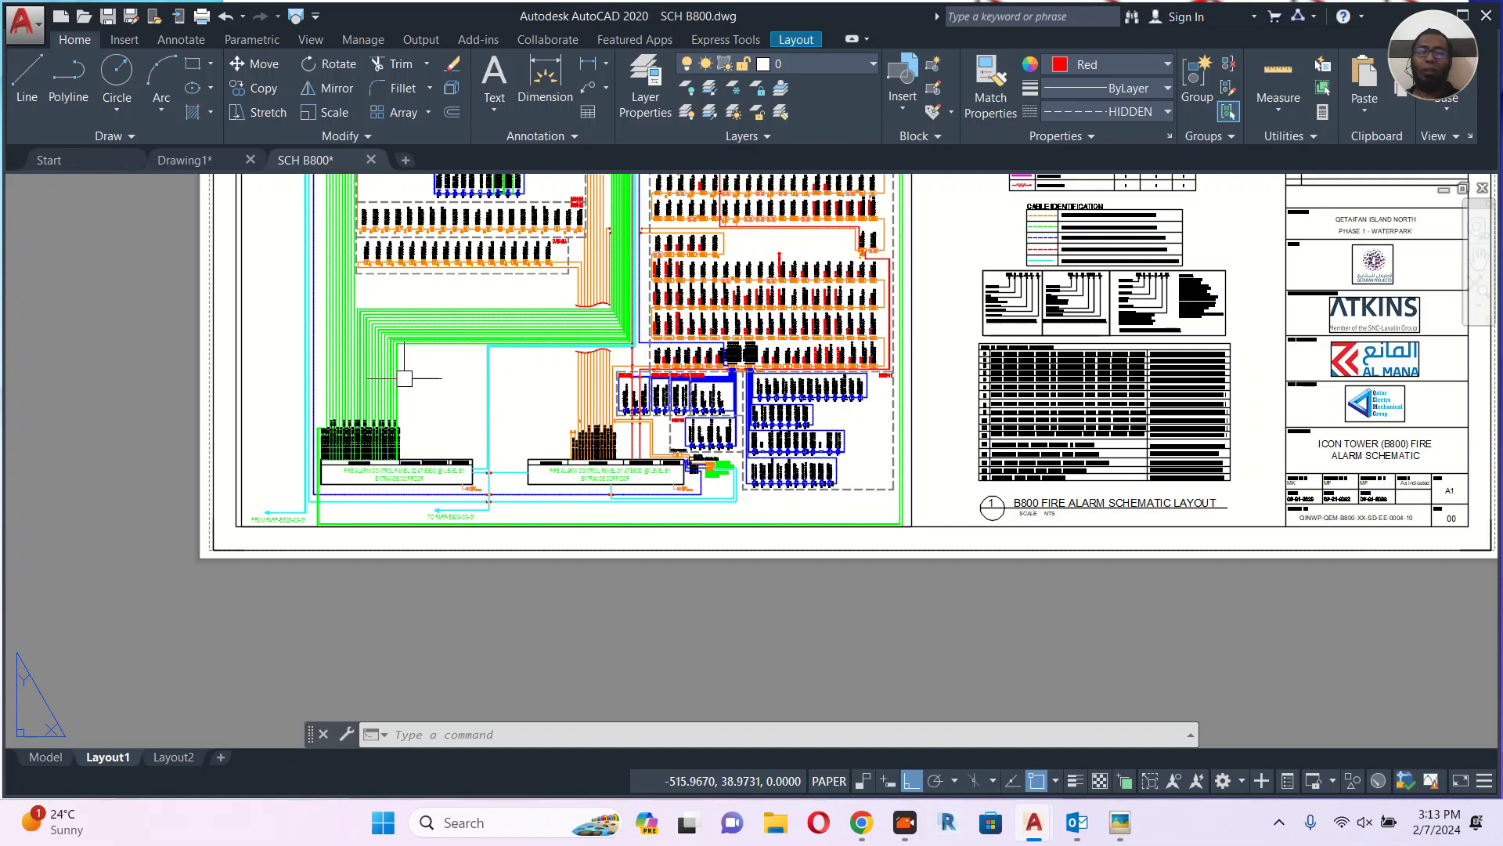
scroll(664, 480, "up", 4)
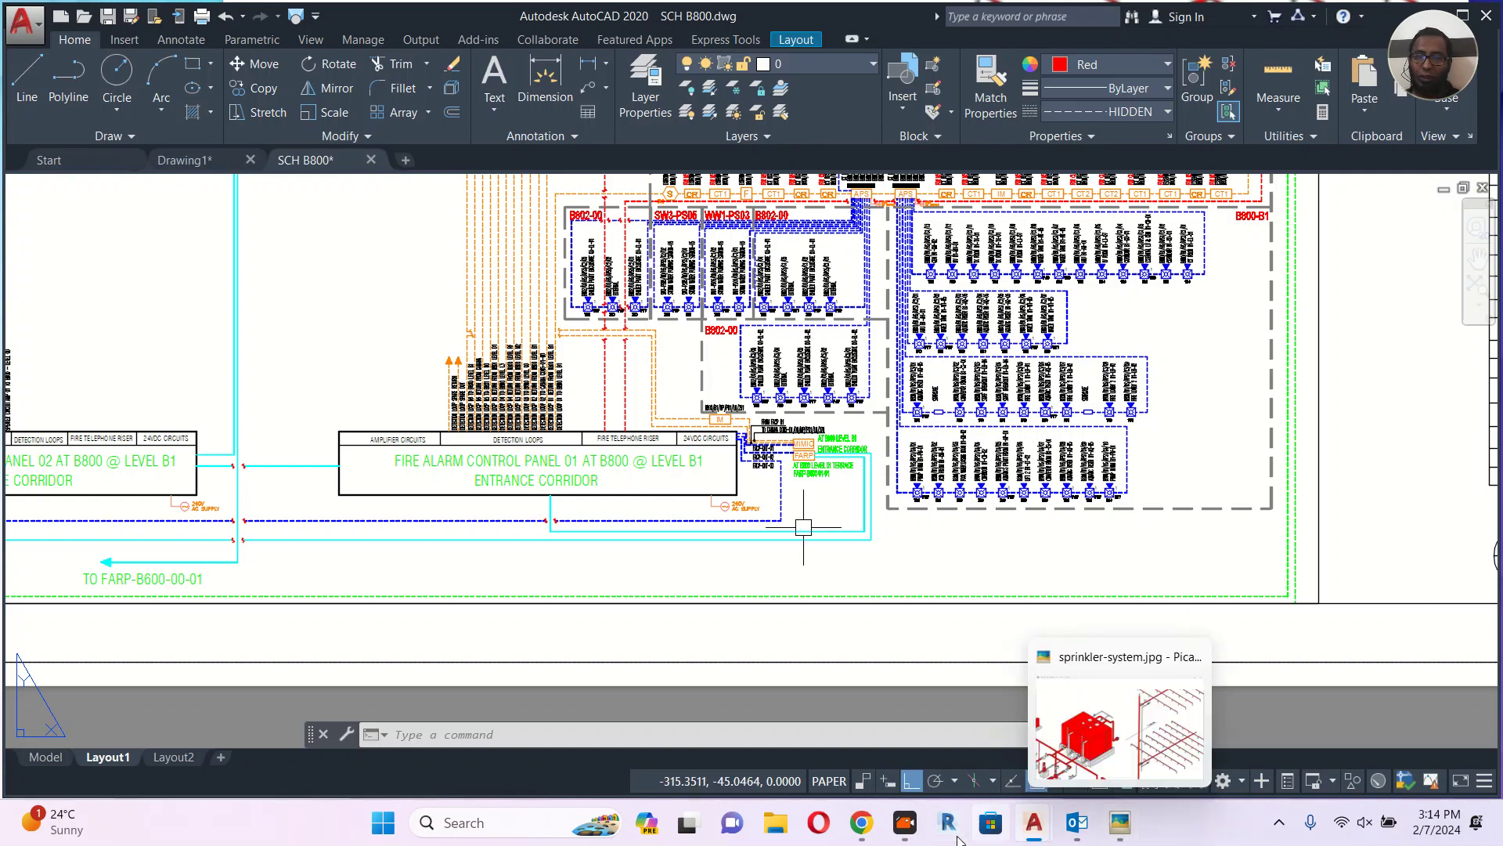
Switch to Outlook, look through the inbox and sent items, and view the sent message REDLINE B201.
left_click(1077, 822)
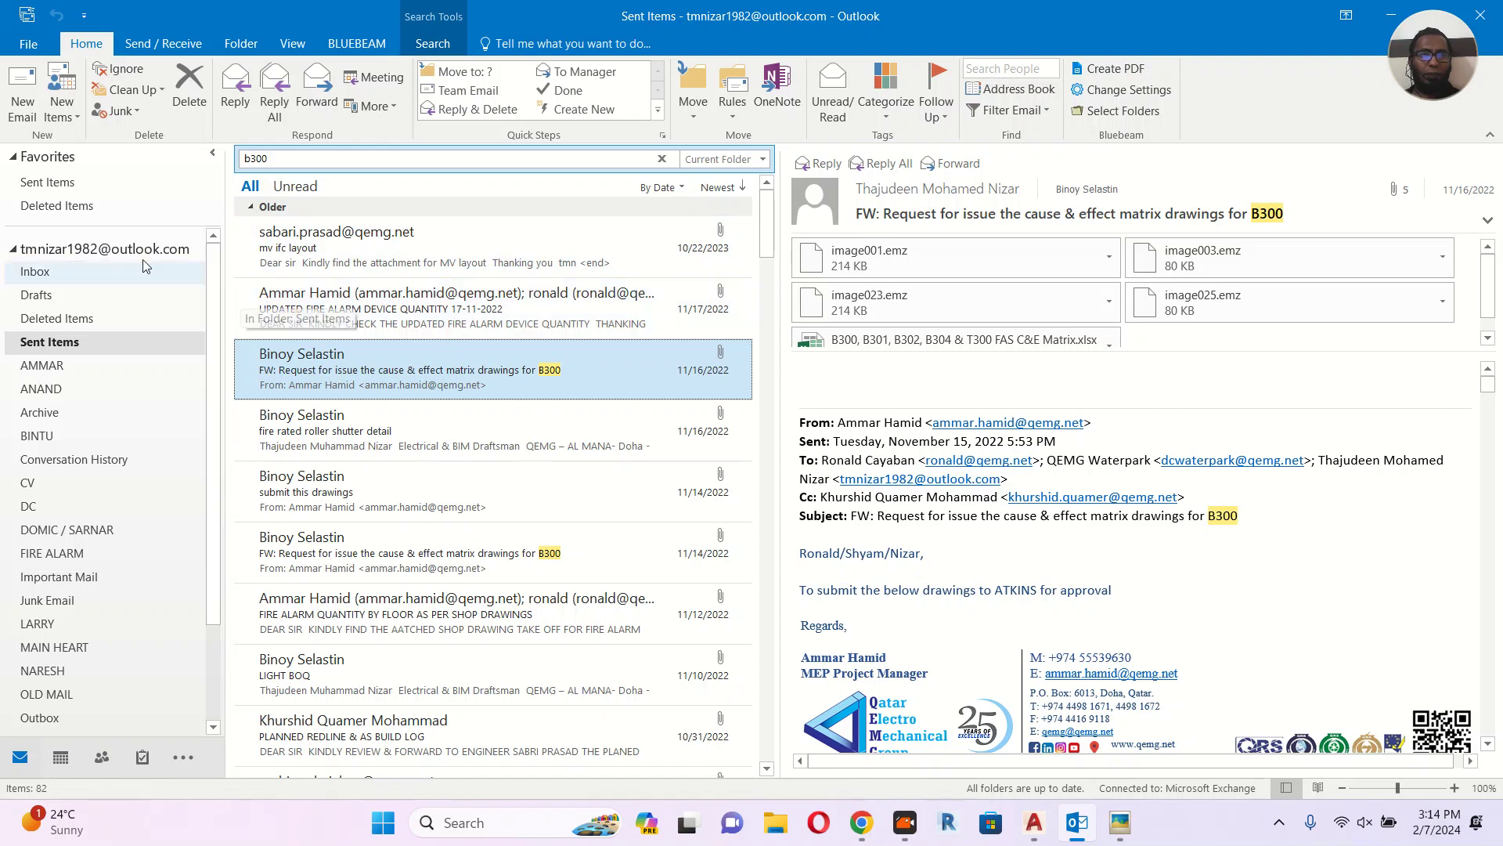
left_click(29, 272)
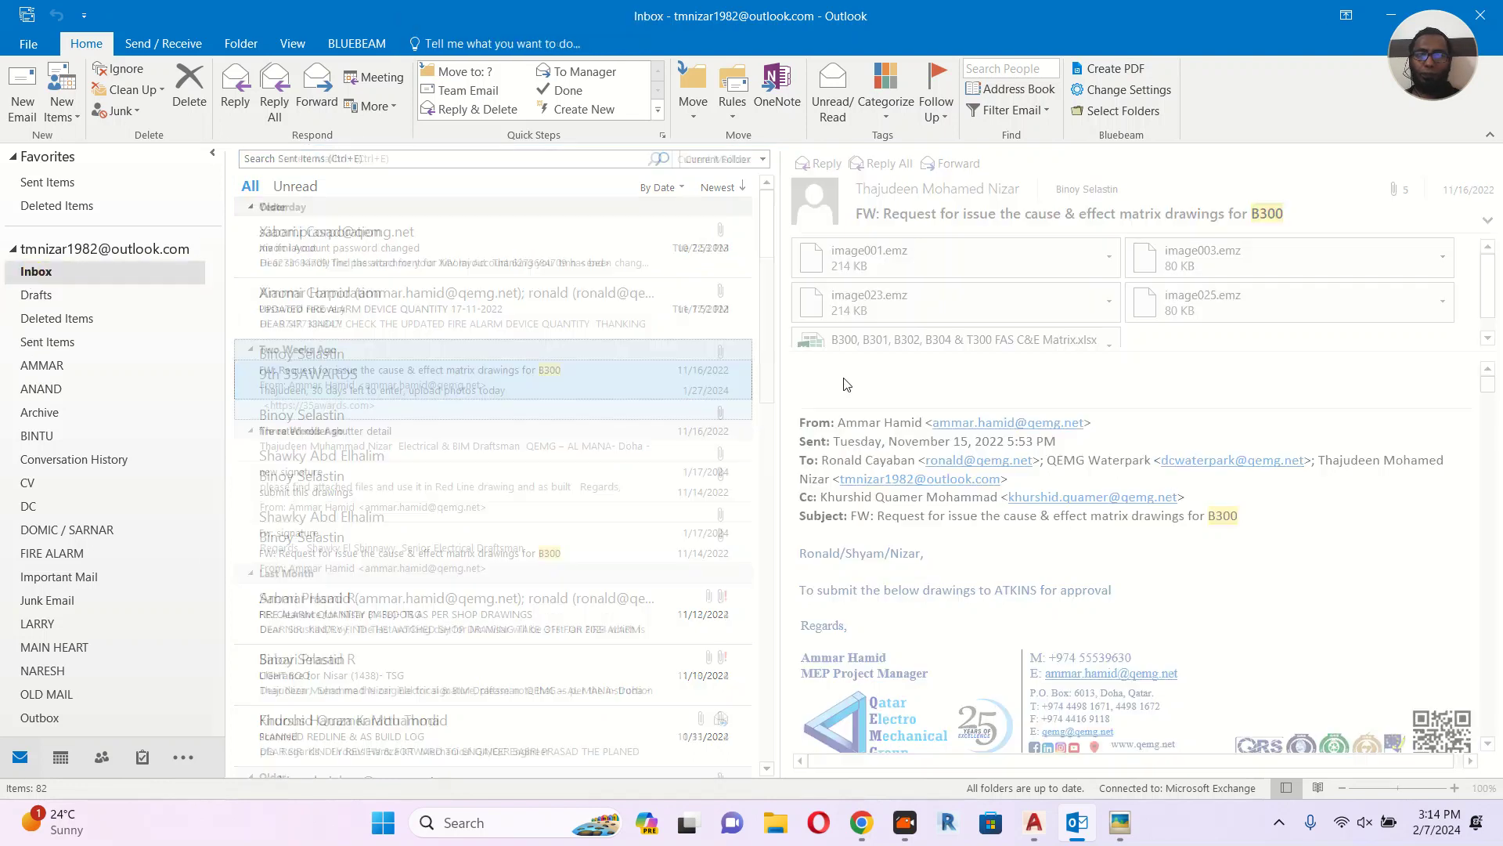
left_click(52, 347)
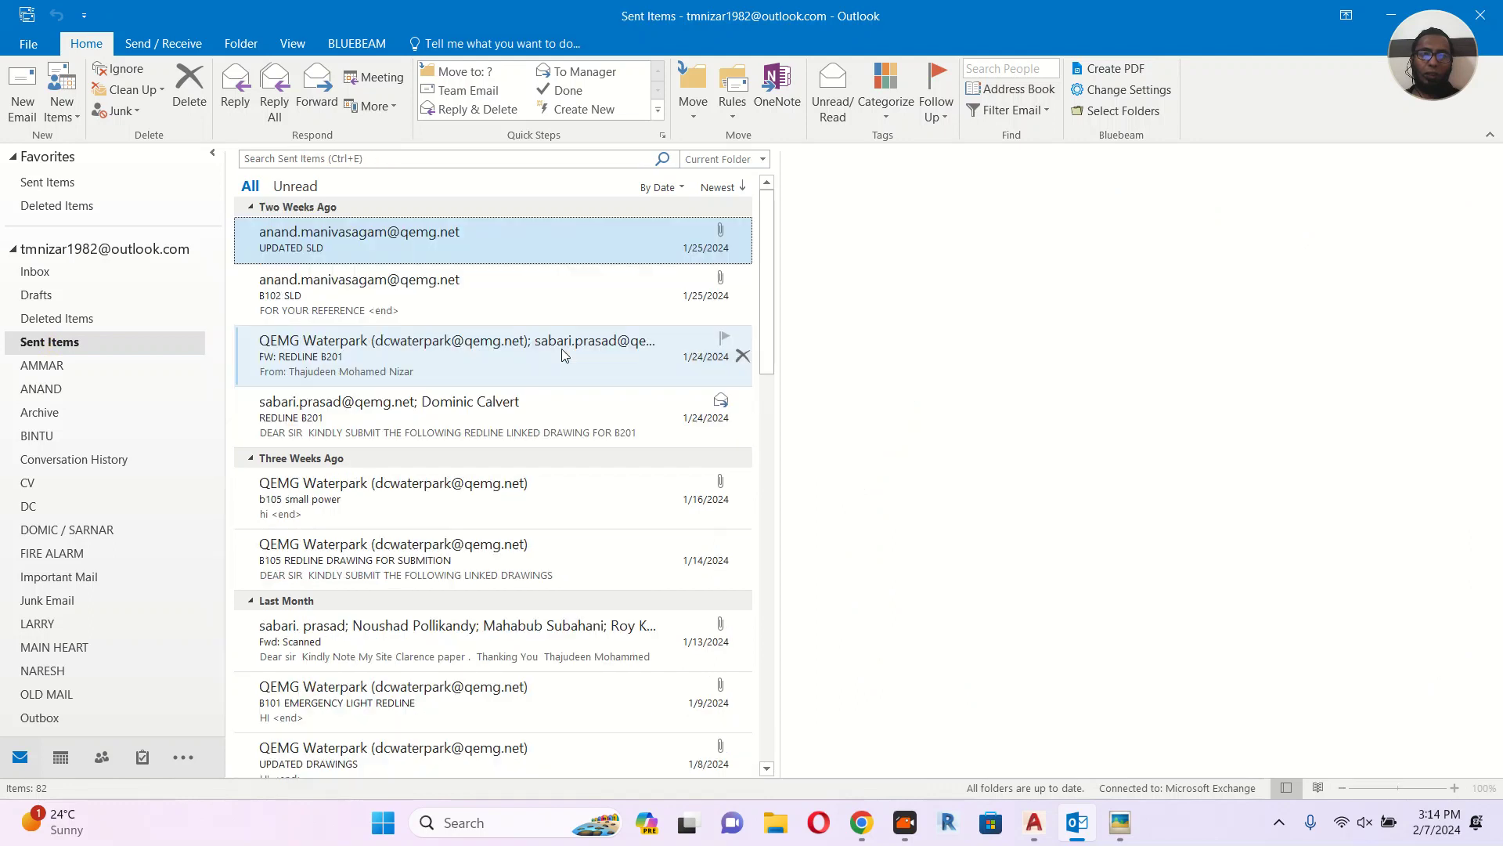
left_click(797, 626)
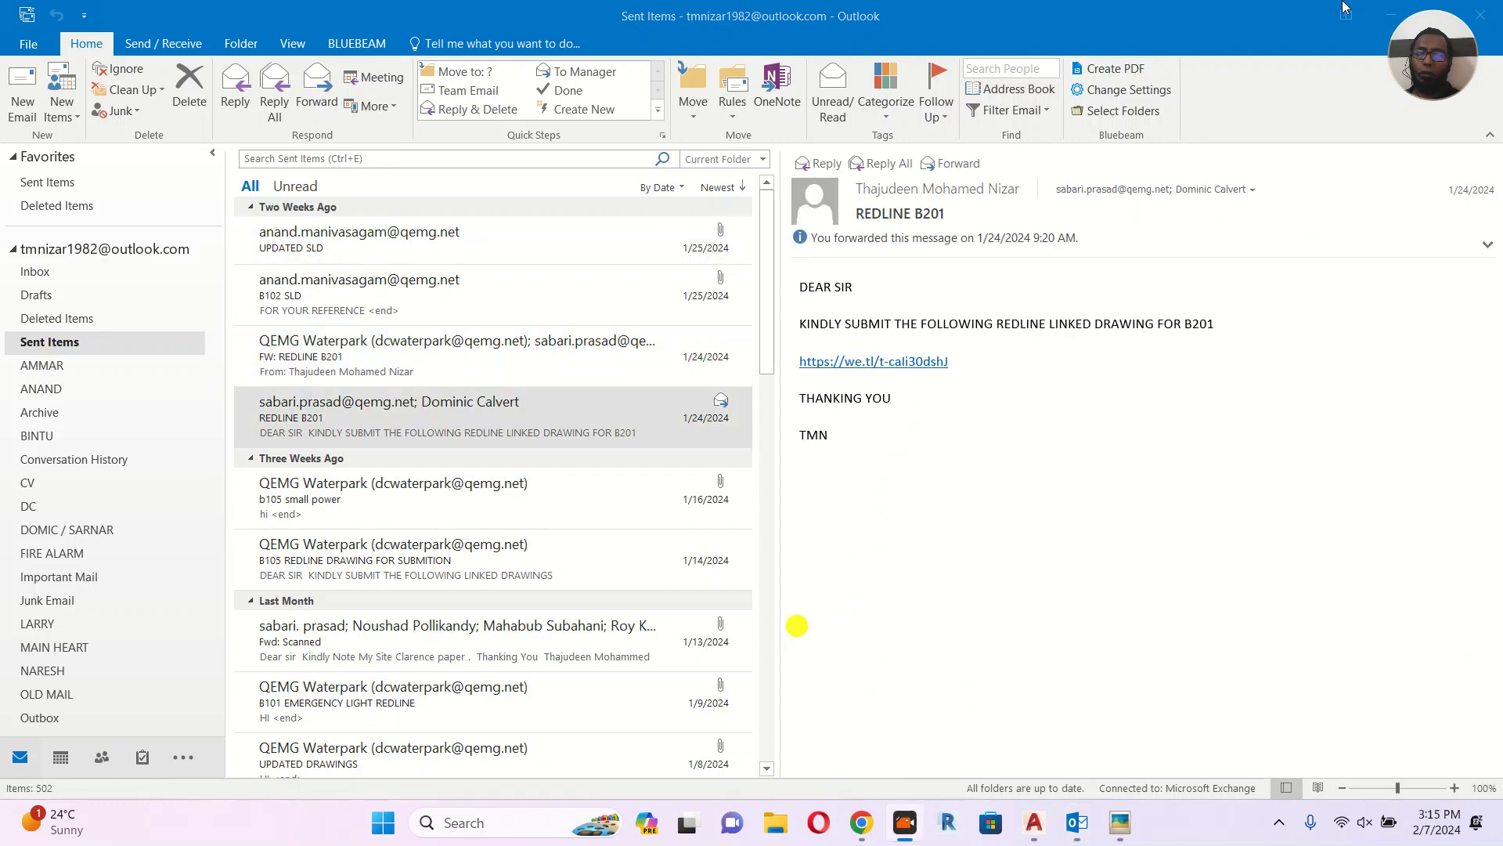
left_click(1390, 14)
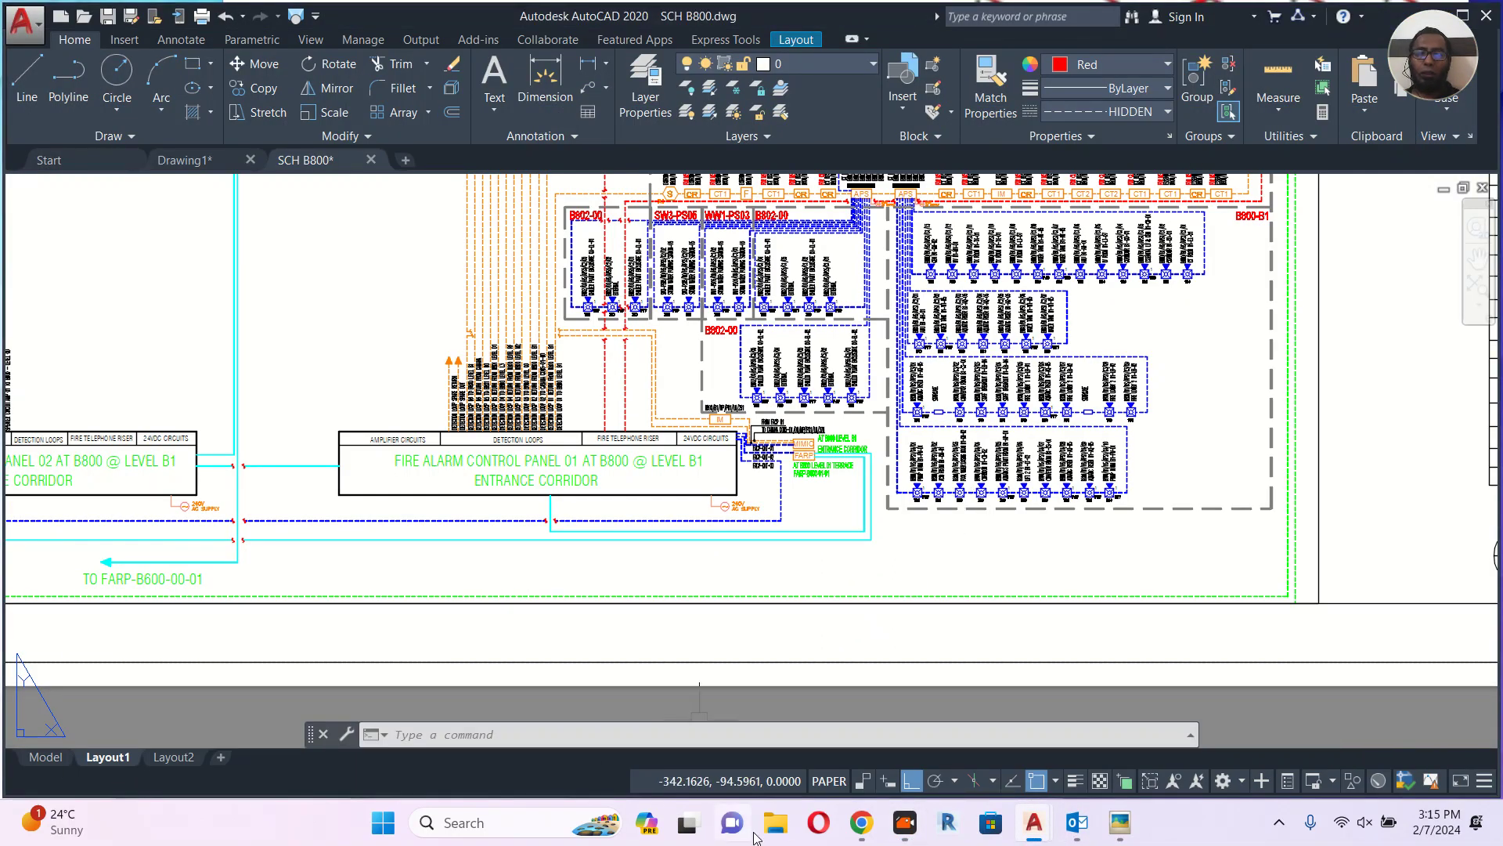
Switch to Chrome and search Google Images for "fire alarm cause and effect matrix".
left_click(880, 836)
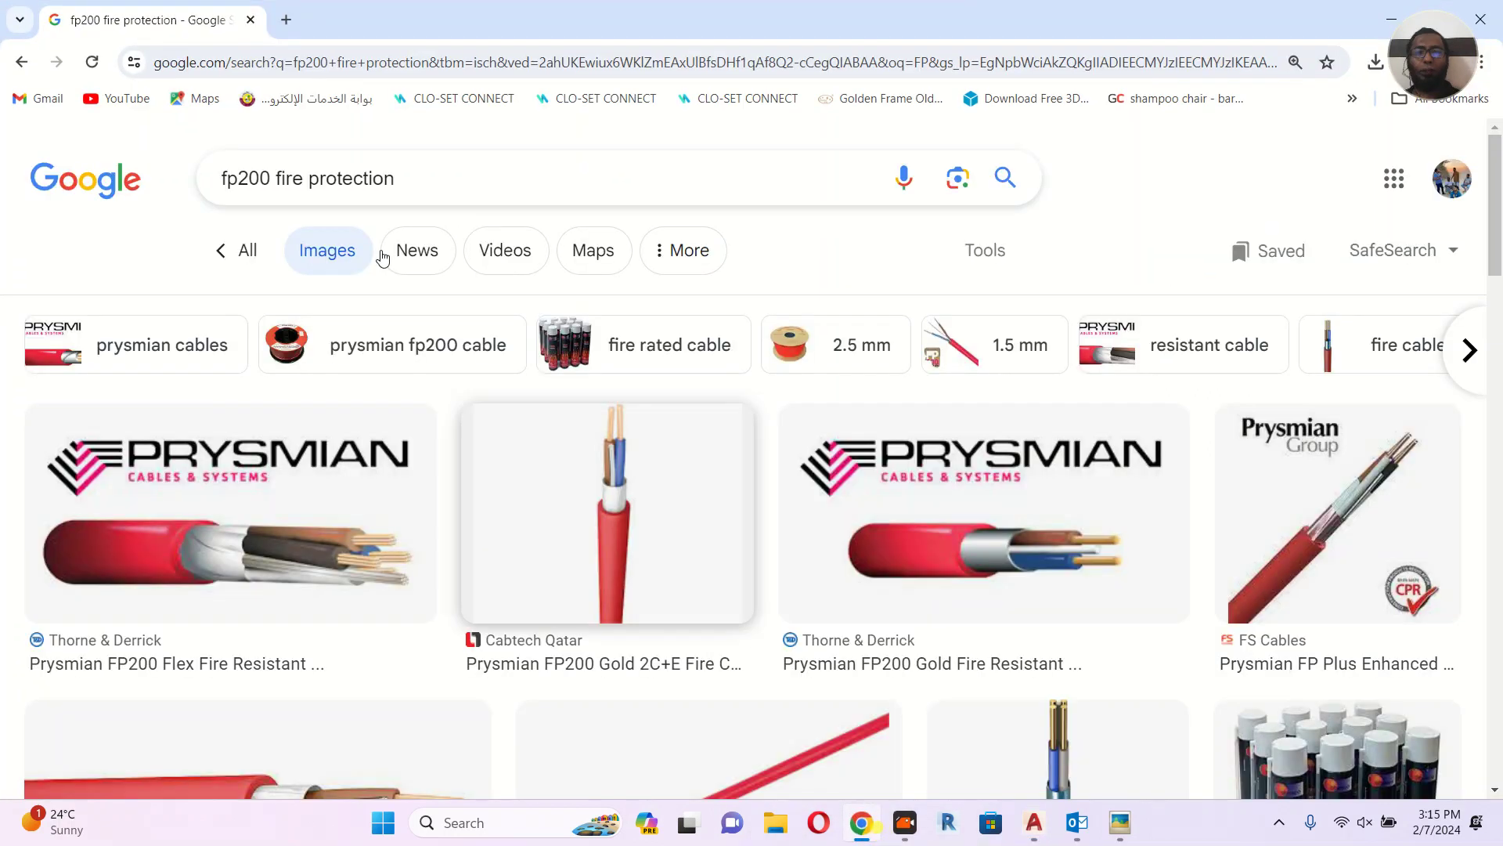
left_click(441, 177)
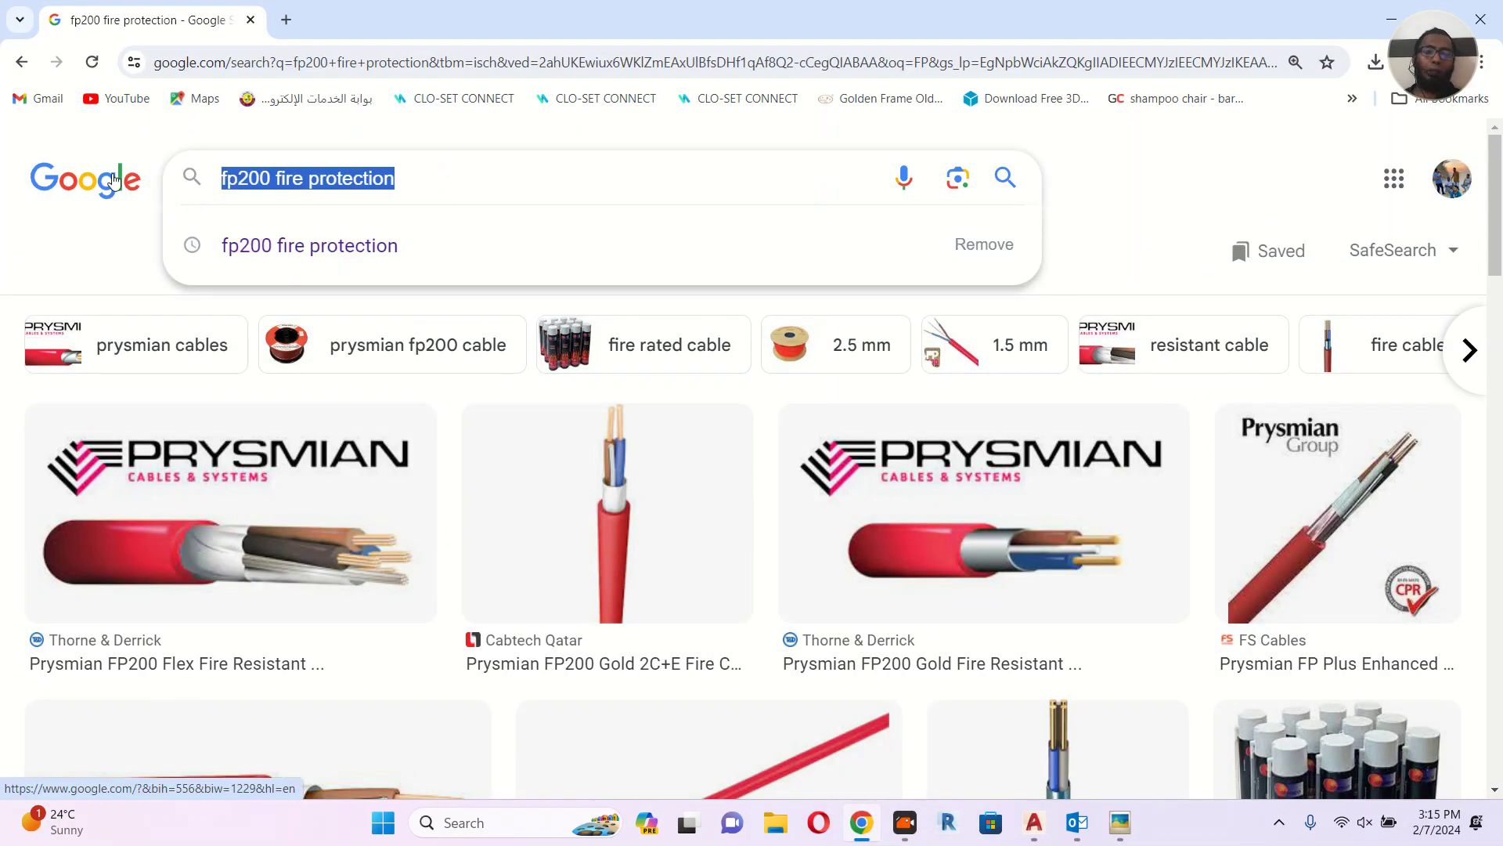
type("FIRE ")
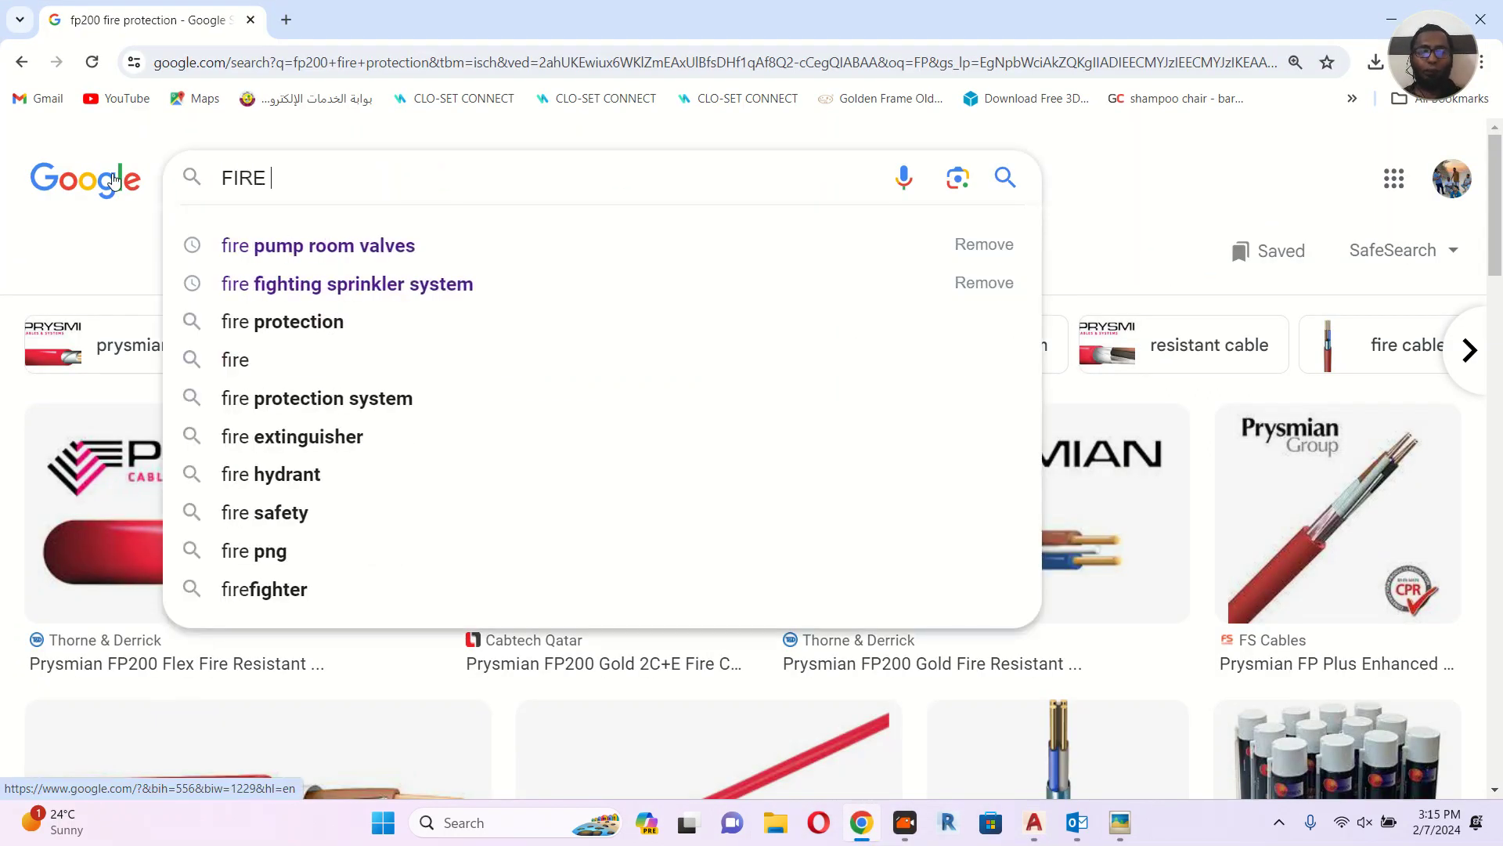
type("ALARM C")
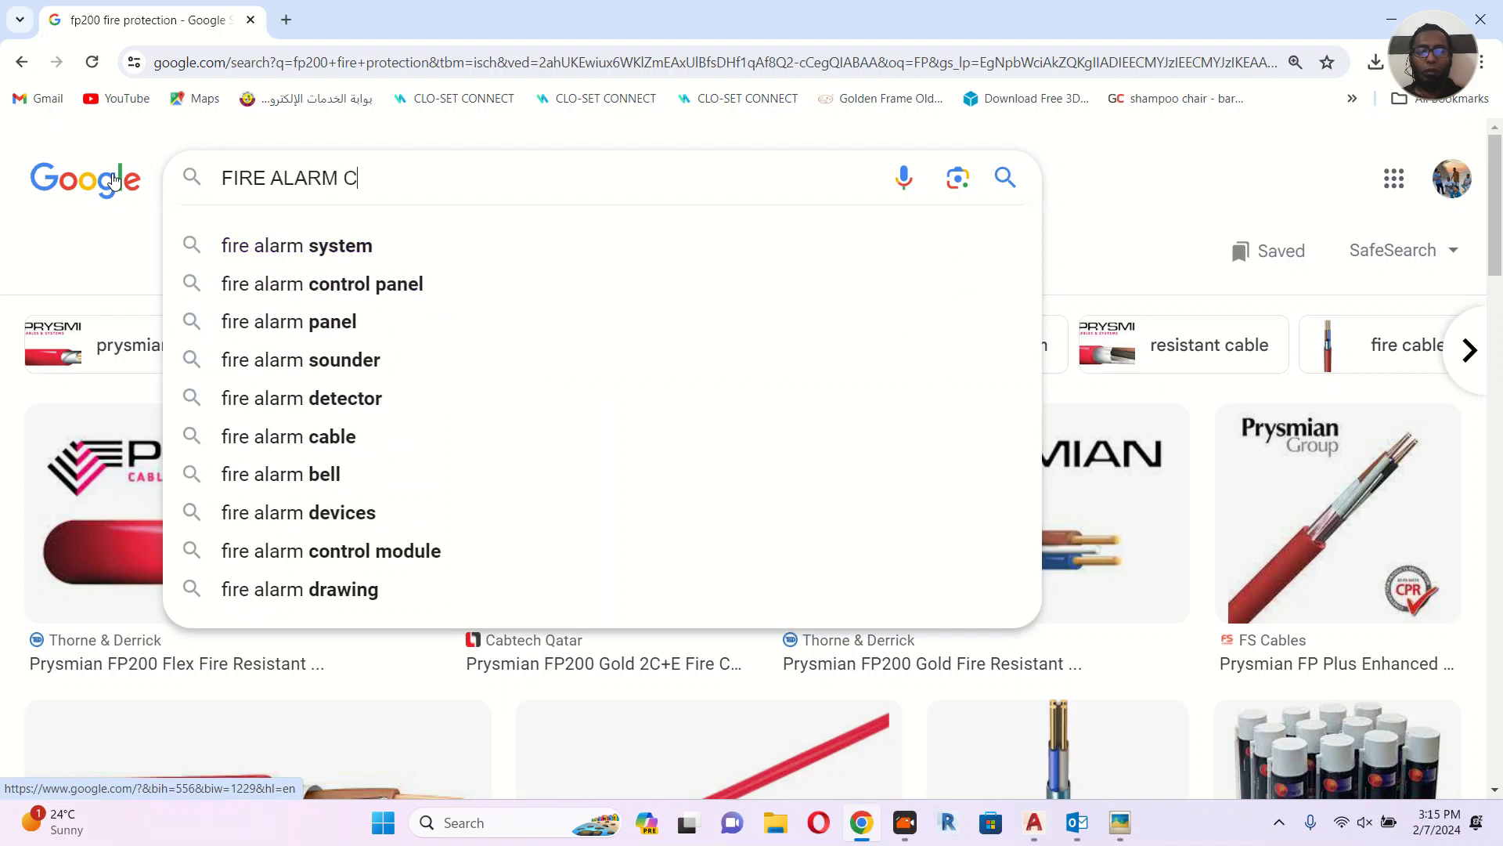
type("AUSE")
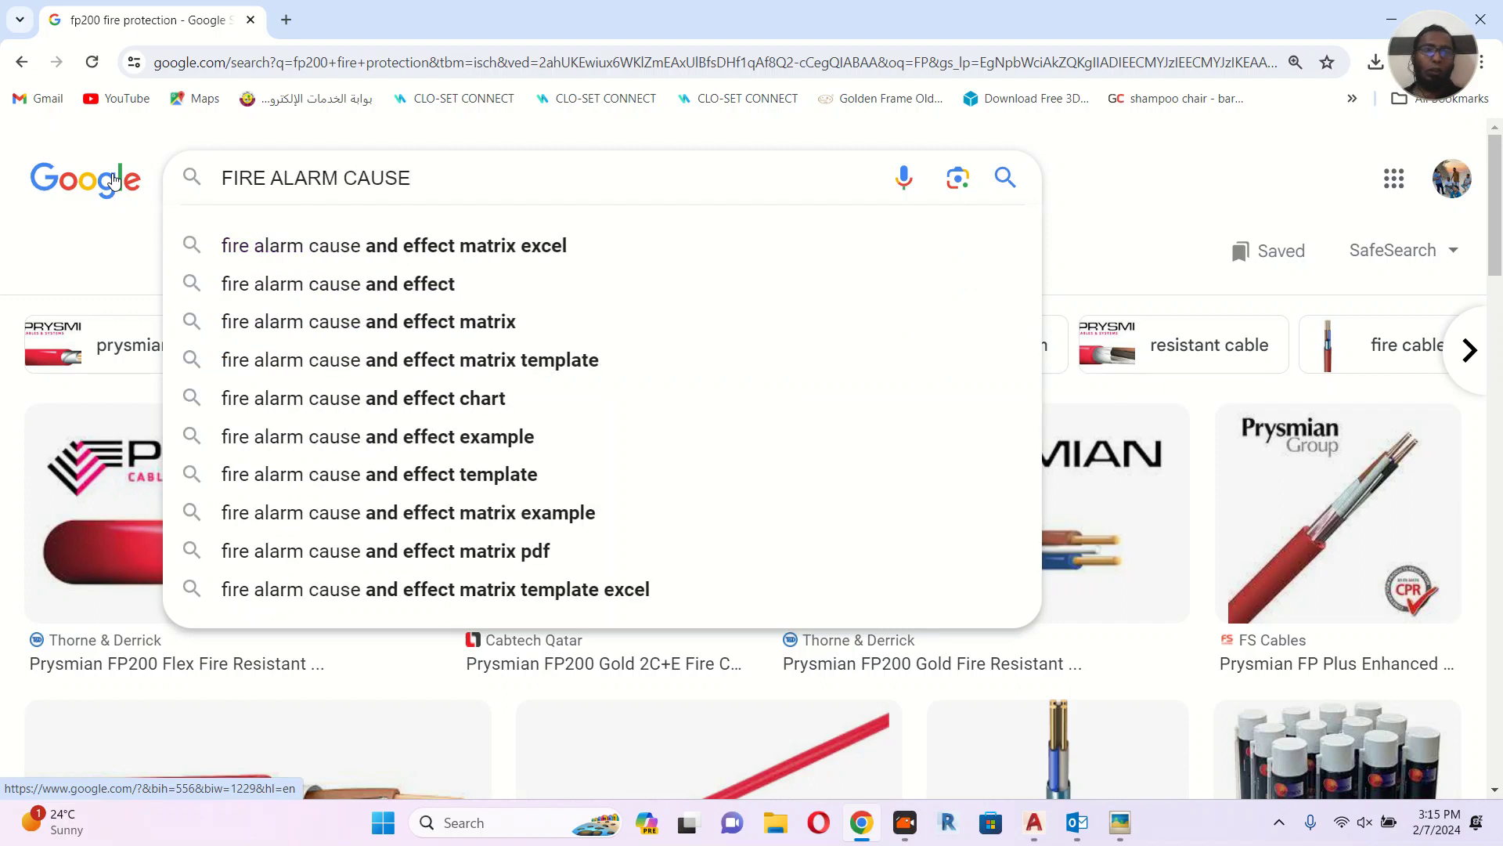
left_click(486, 323)
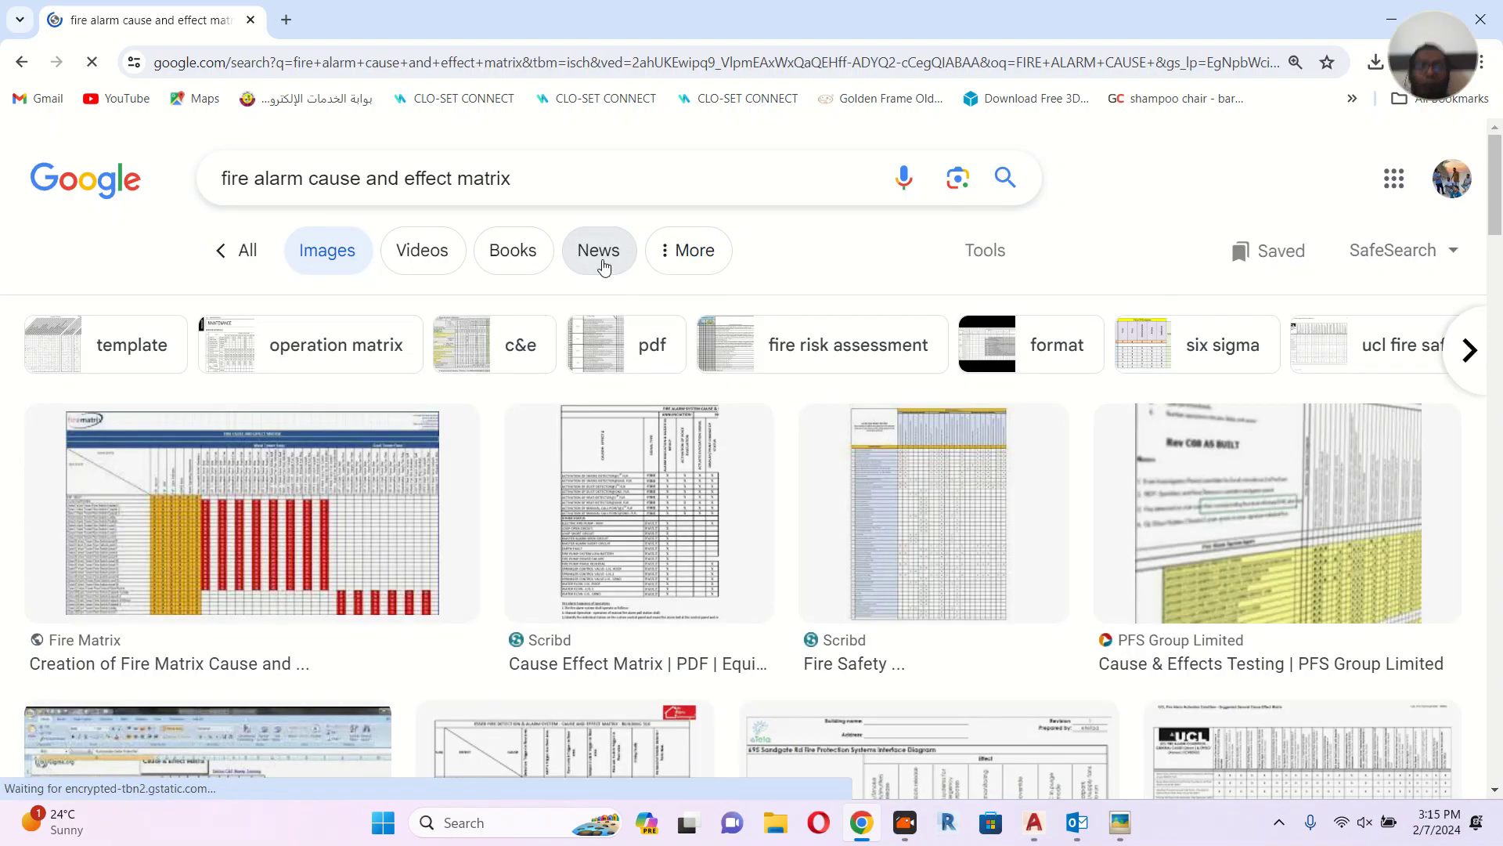
Open the Fire Matrix image result's web page and examine its cause and effect matrix for the tower fans.
left_click(345, 520)
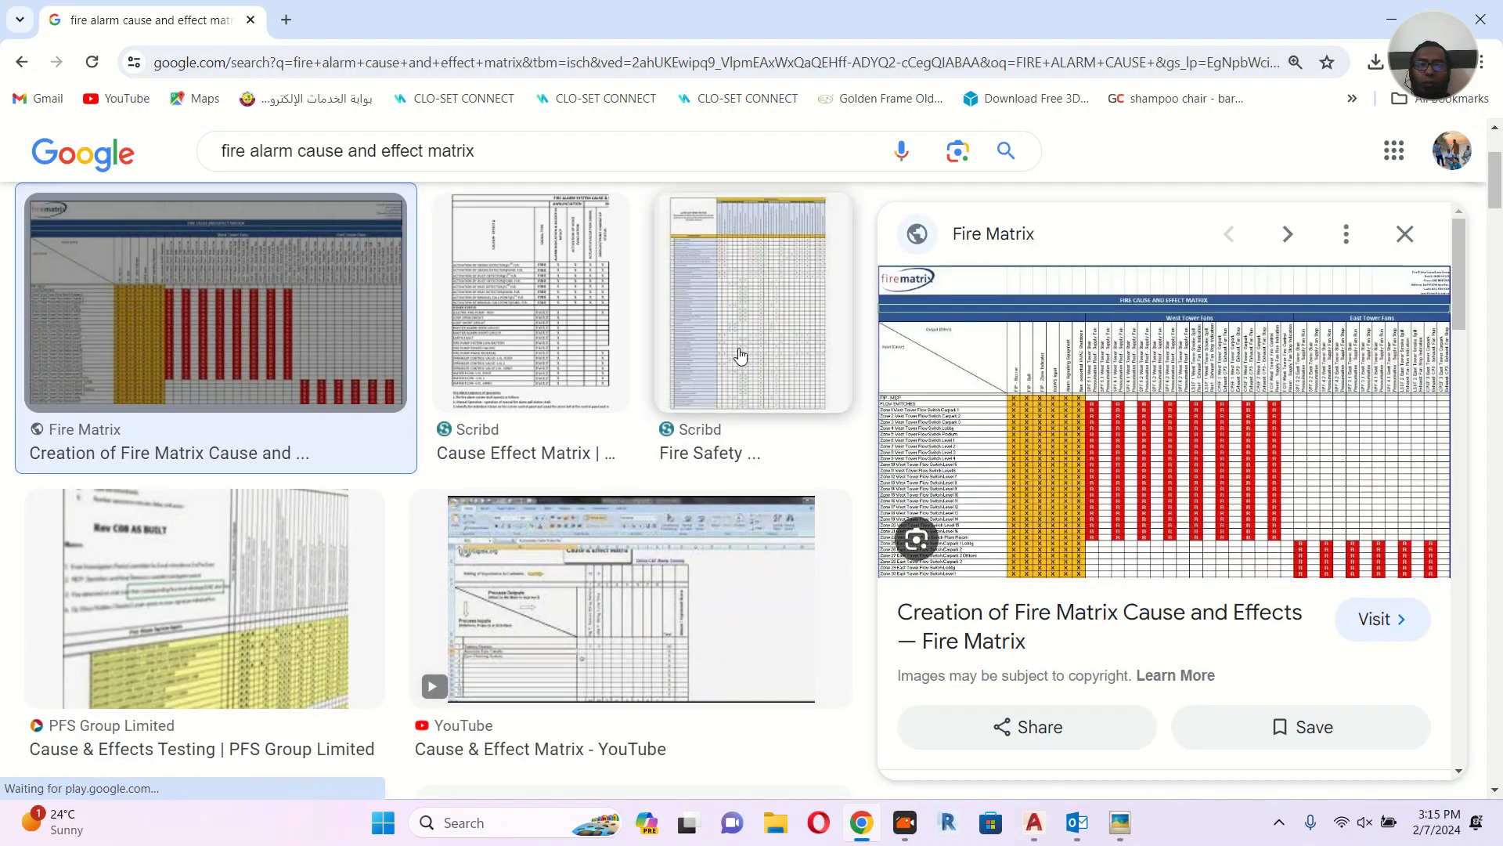
left_click(1098, 439)
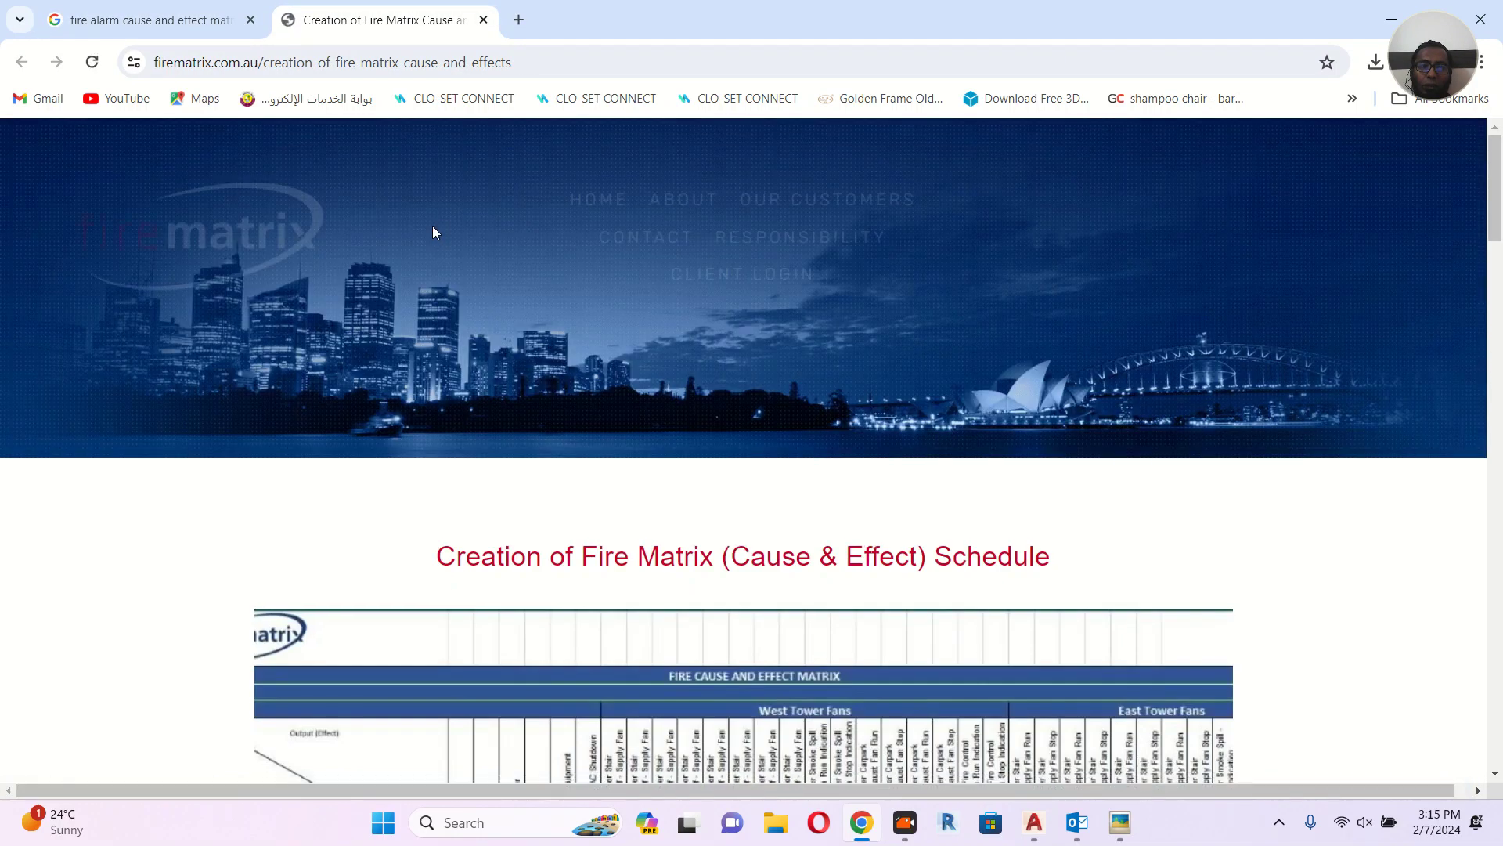
scroll(436, 232, "down", 4)
scroll(436, 232, "down", 4)
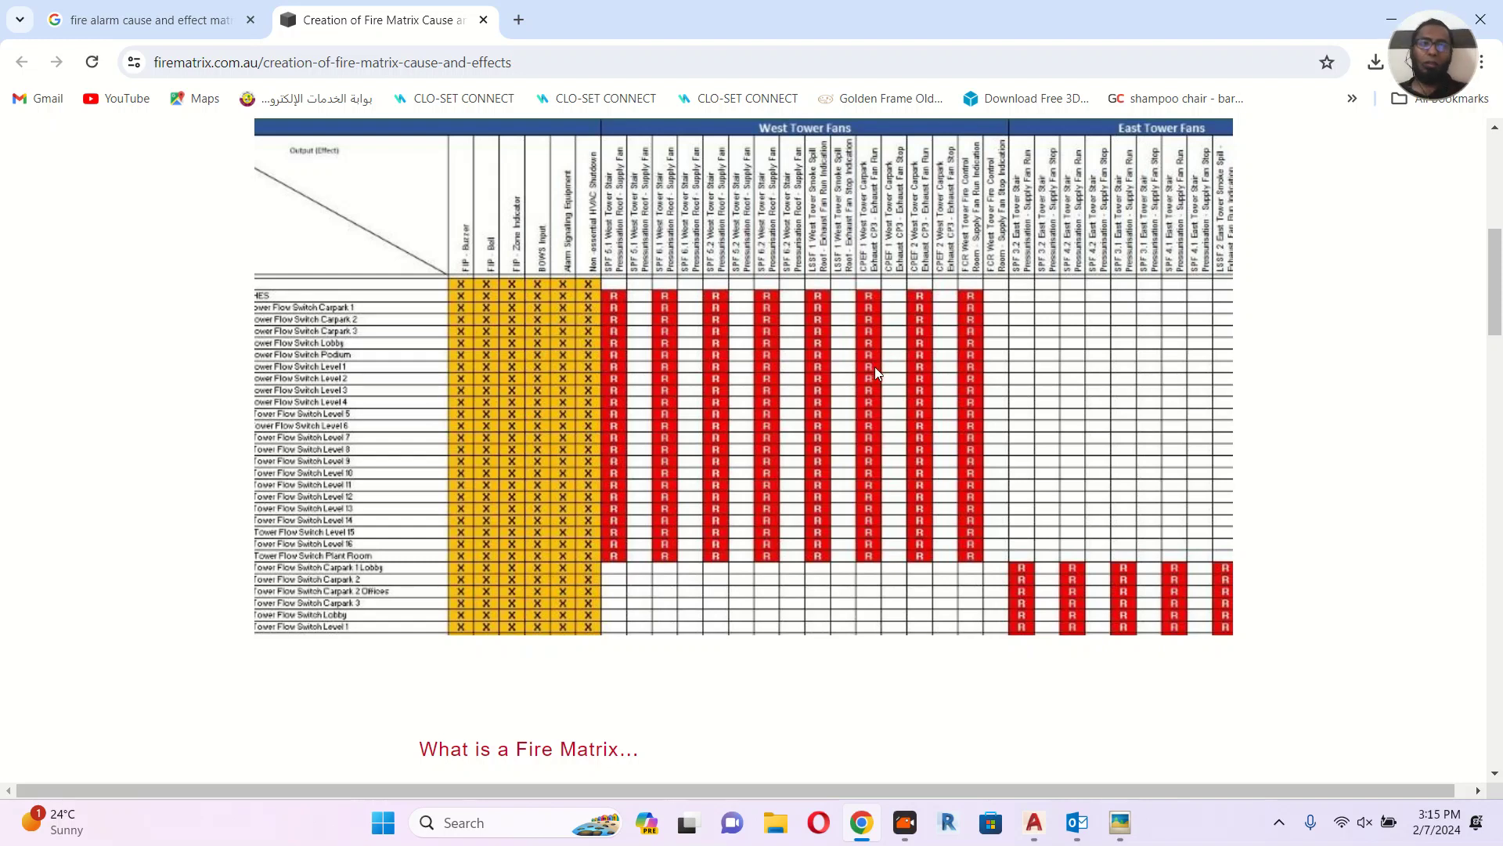
Return to the image results, search for "fire alarm SMOKE OVERIDE PANEL" and look over the panel pictures.
left_click(80, 20)
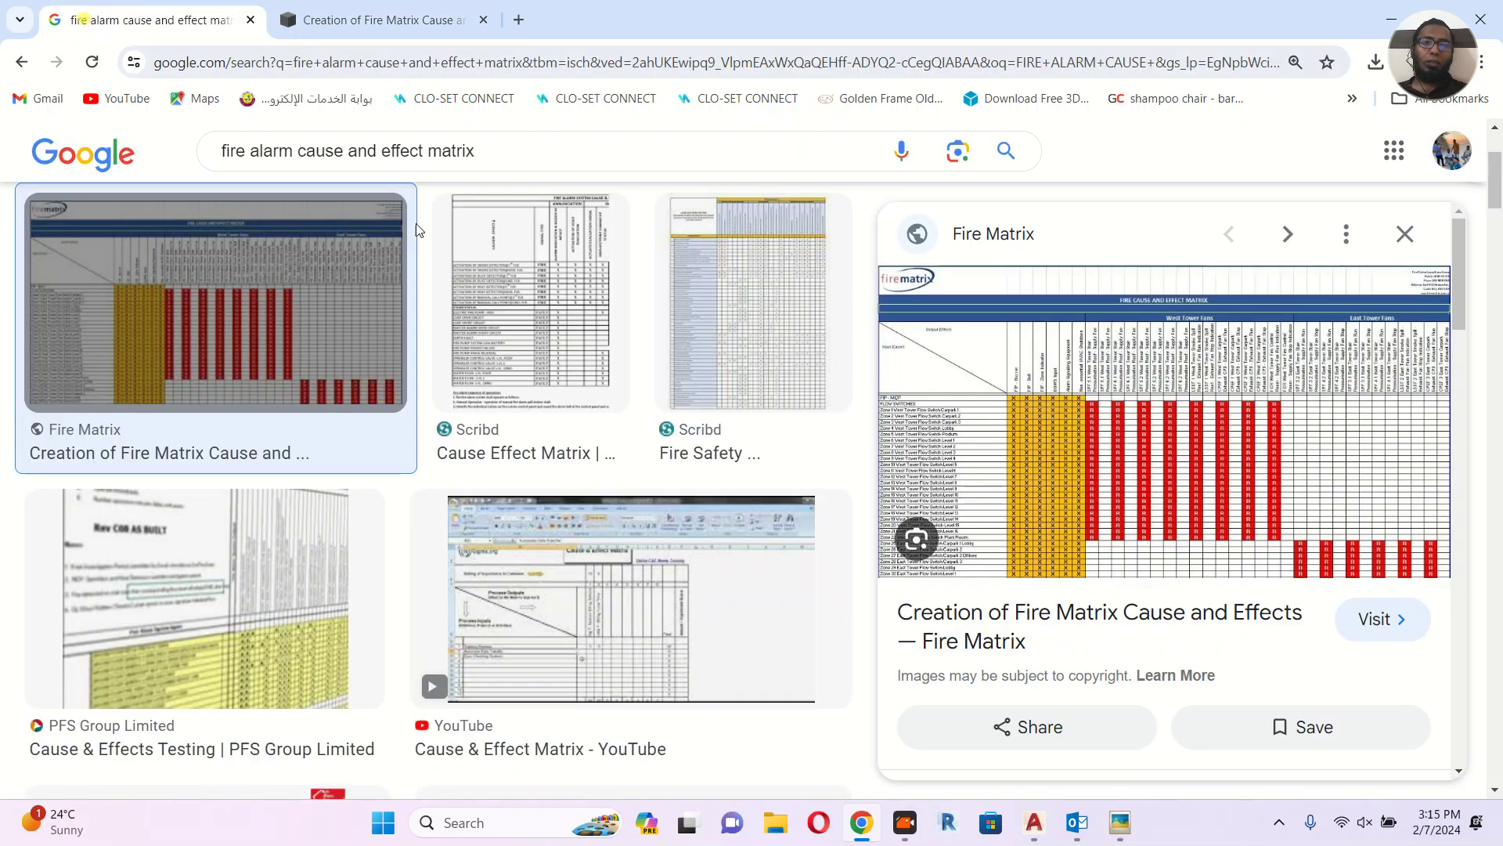
left_click_drag(309, 148, 676, 155)
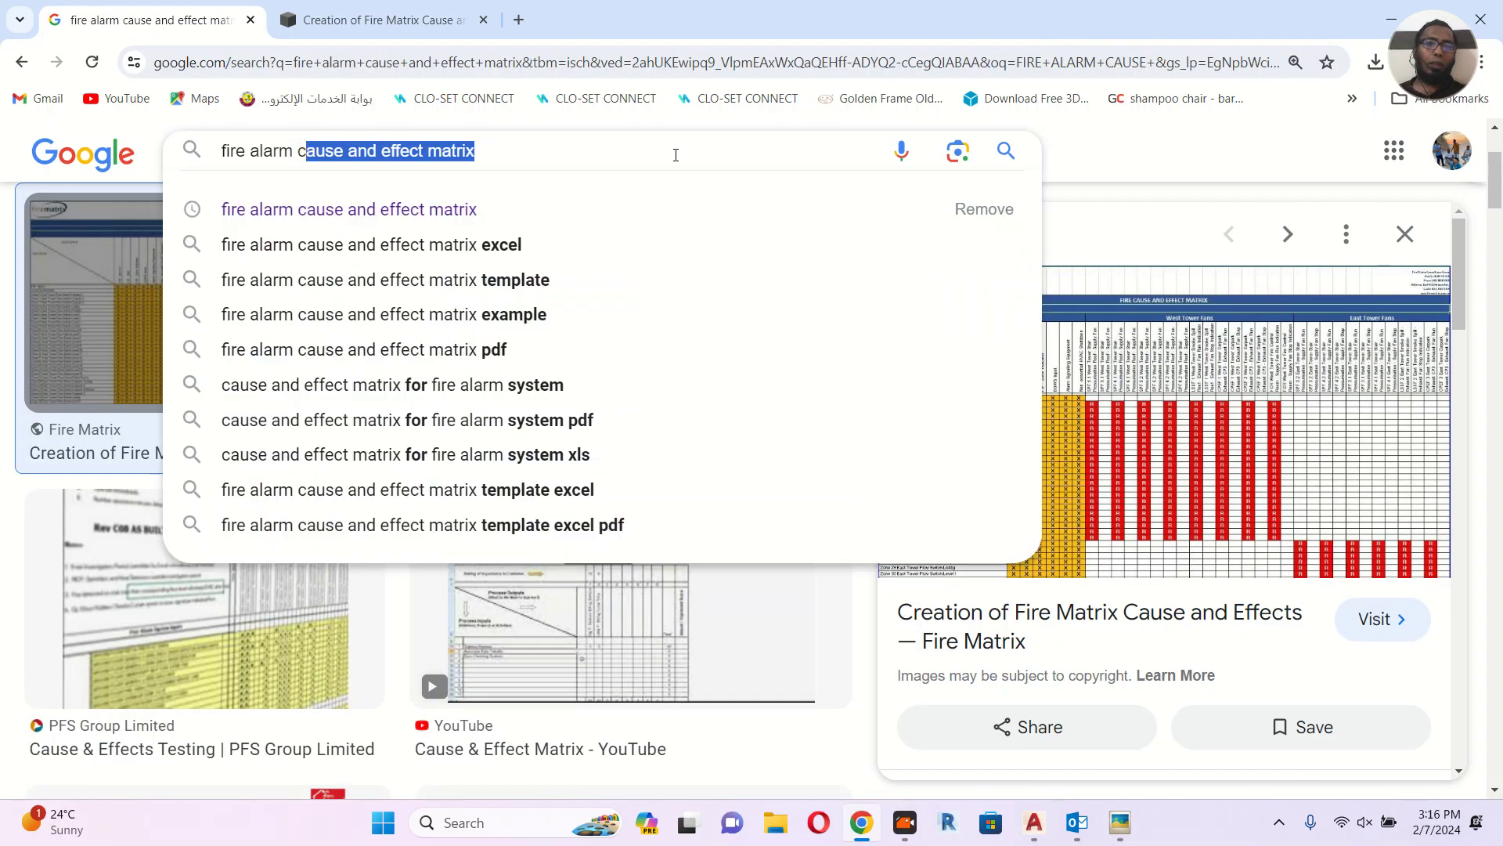
key("BackSpace")
key("BackSpace")
type("SMOKE OVERIDE PANEL")
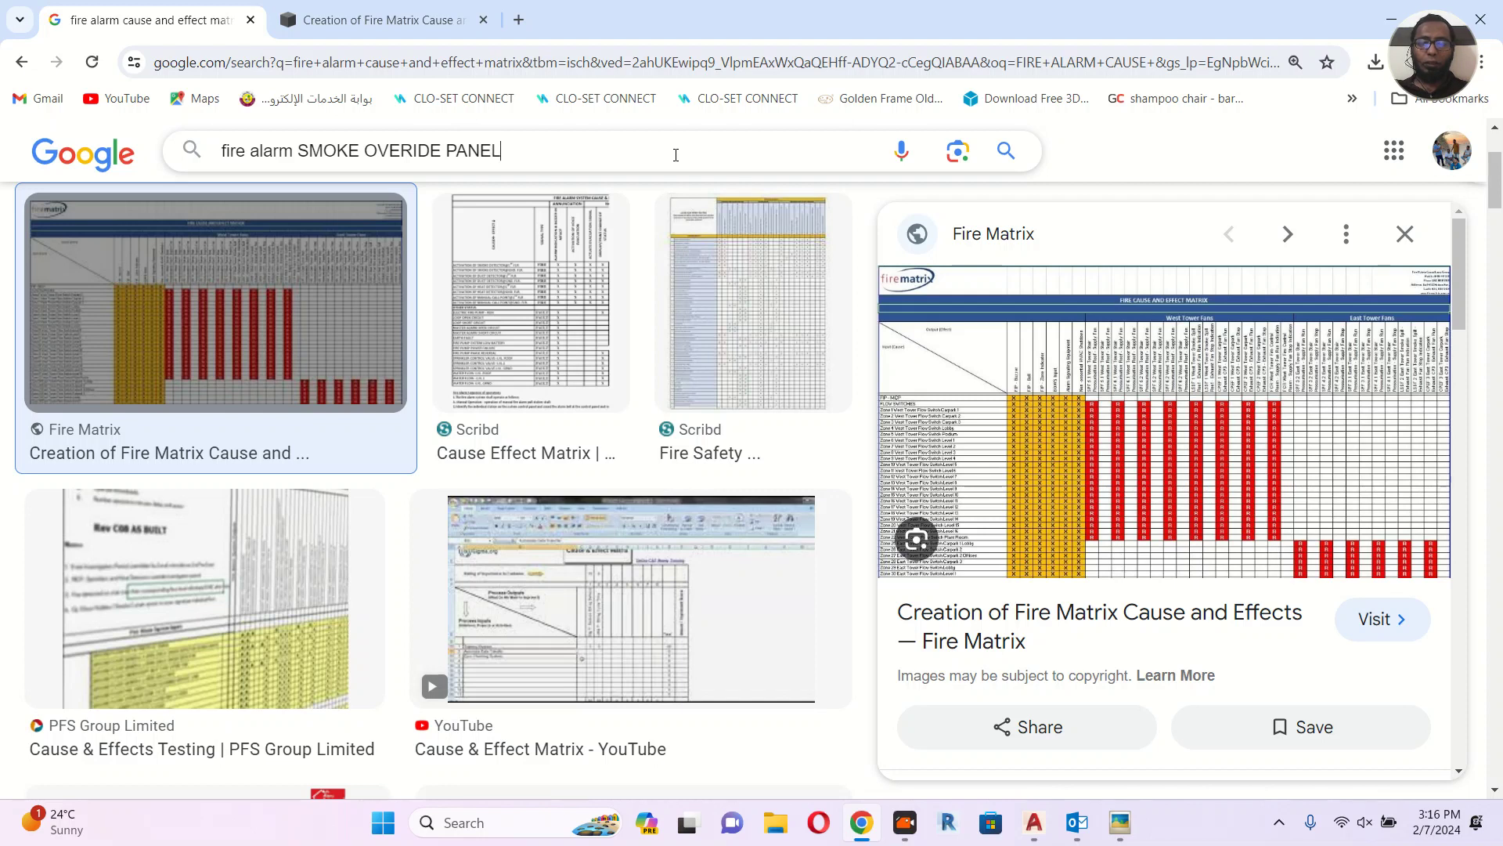
key("Return")
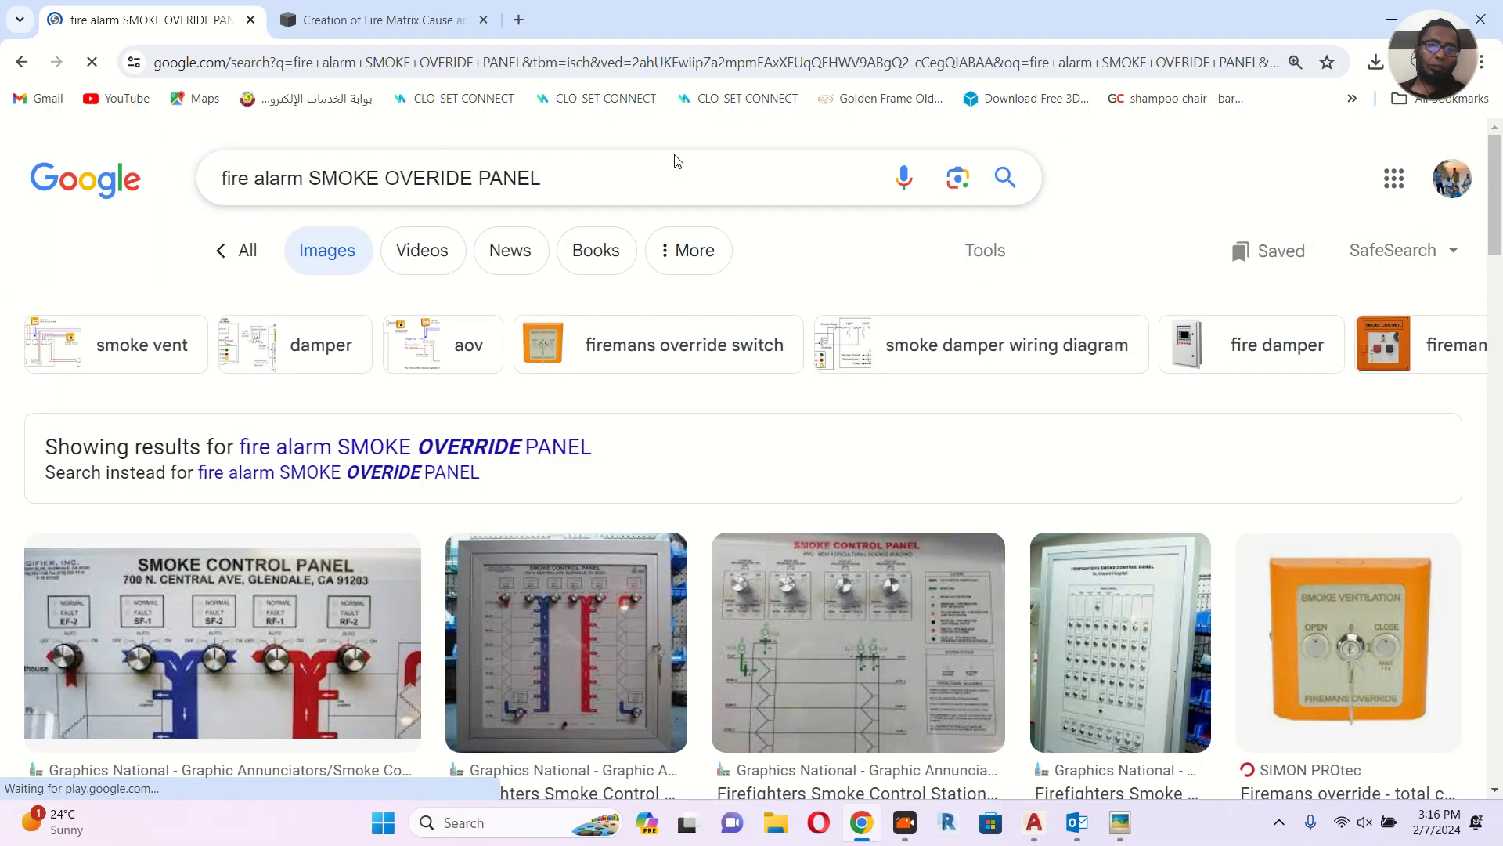
scroll(666, 164, "down", 2)
scroll(648, 160, "down", 1)
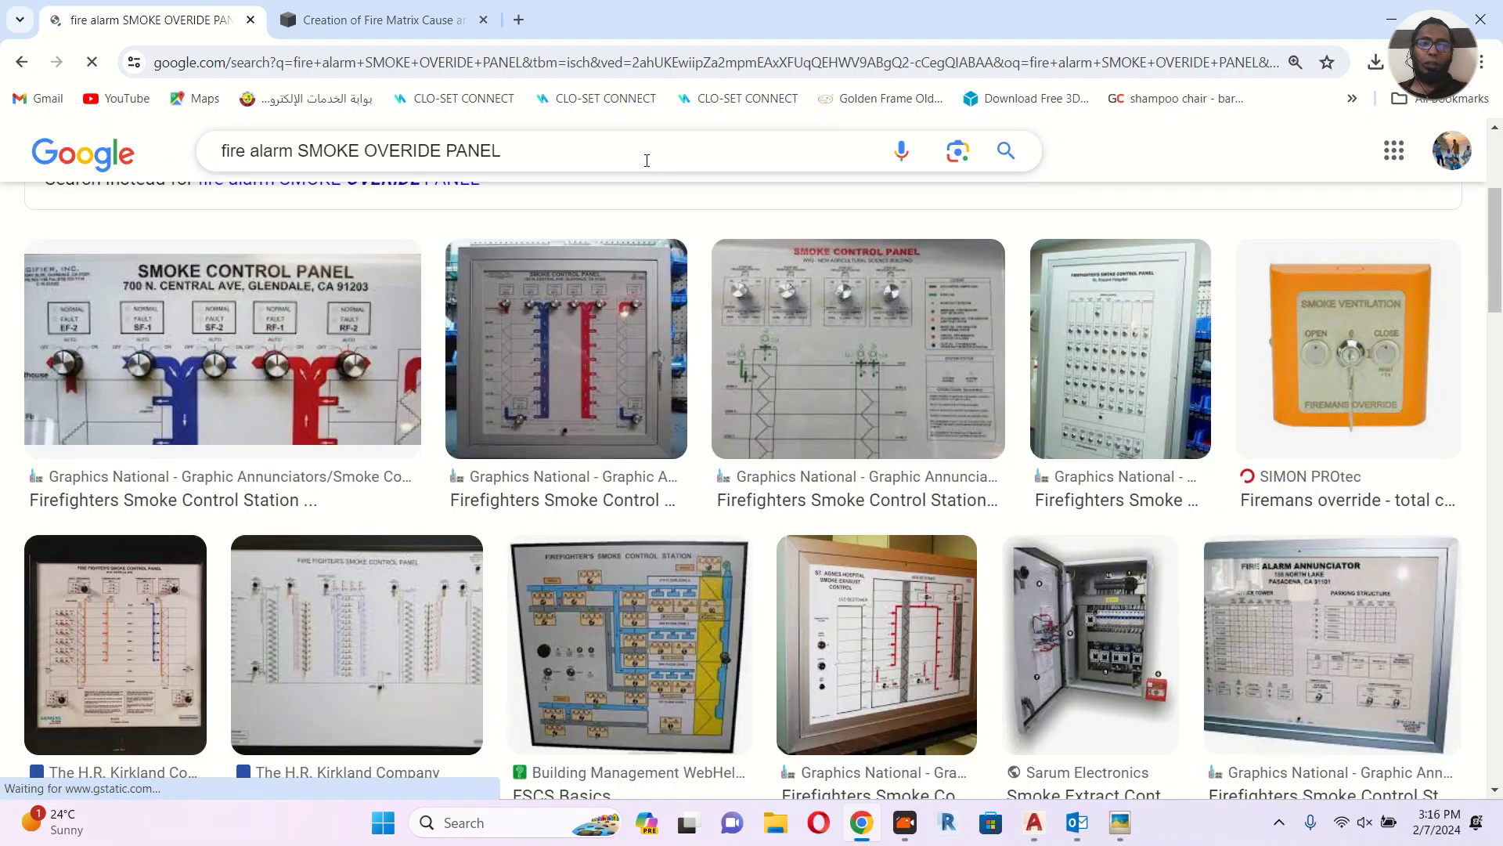
scroll(640, 161, "up", 3)
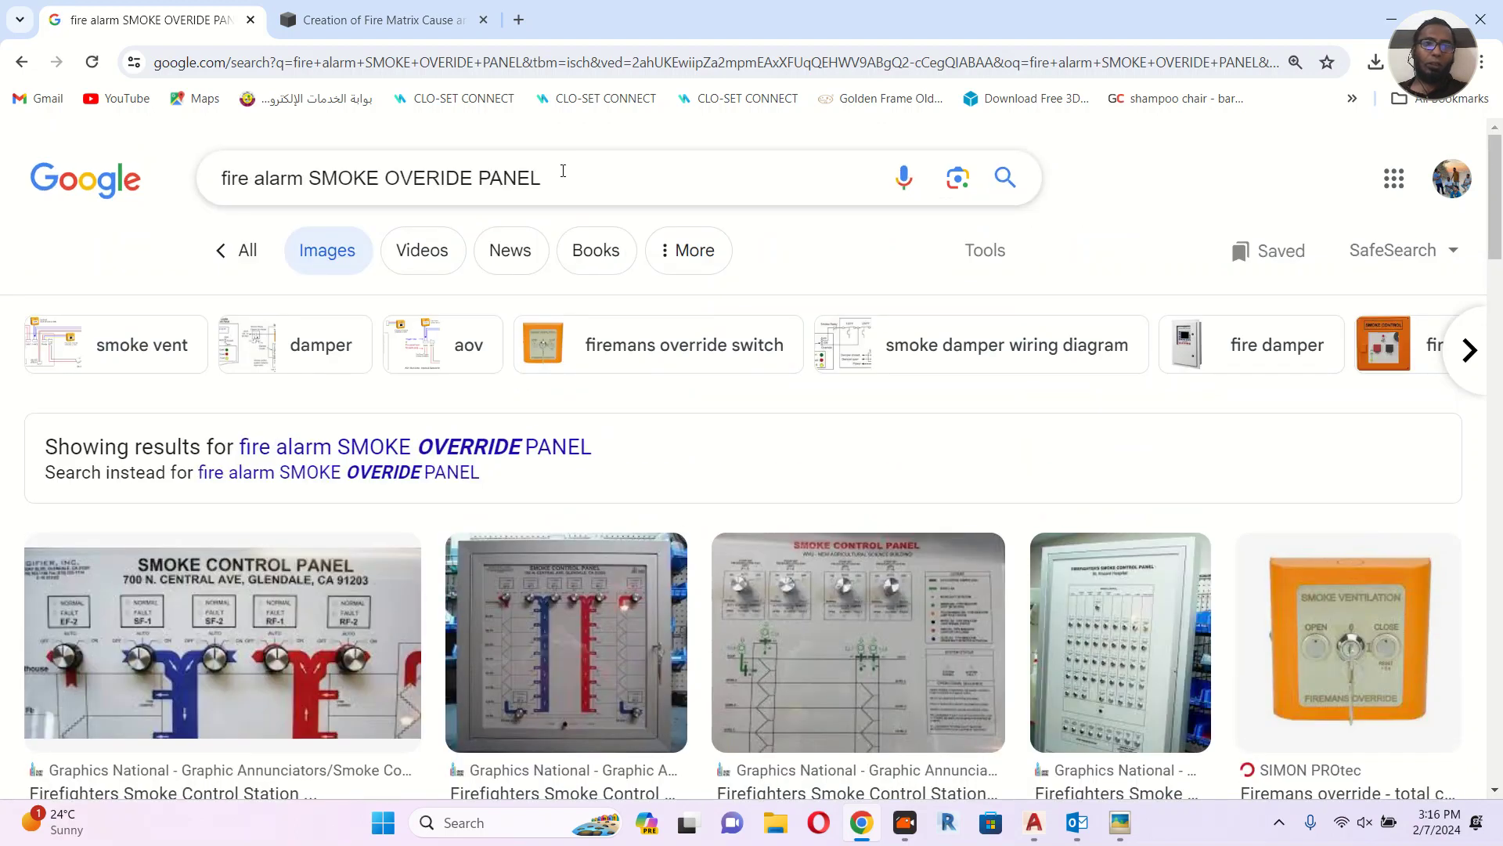
Extend the image search with "SLD" and preview The H.R. Kirkland Company's Firefighters' Smoke Control Station (UUKL) picture.
left_click(563, 171)
type("SLD")
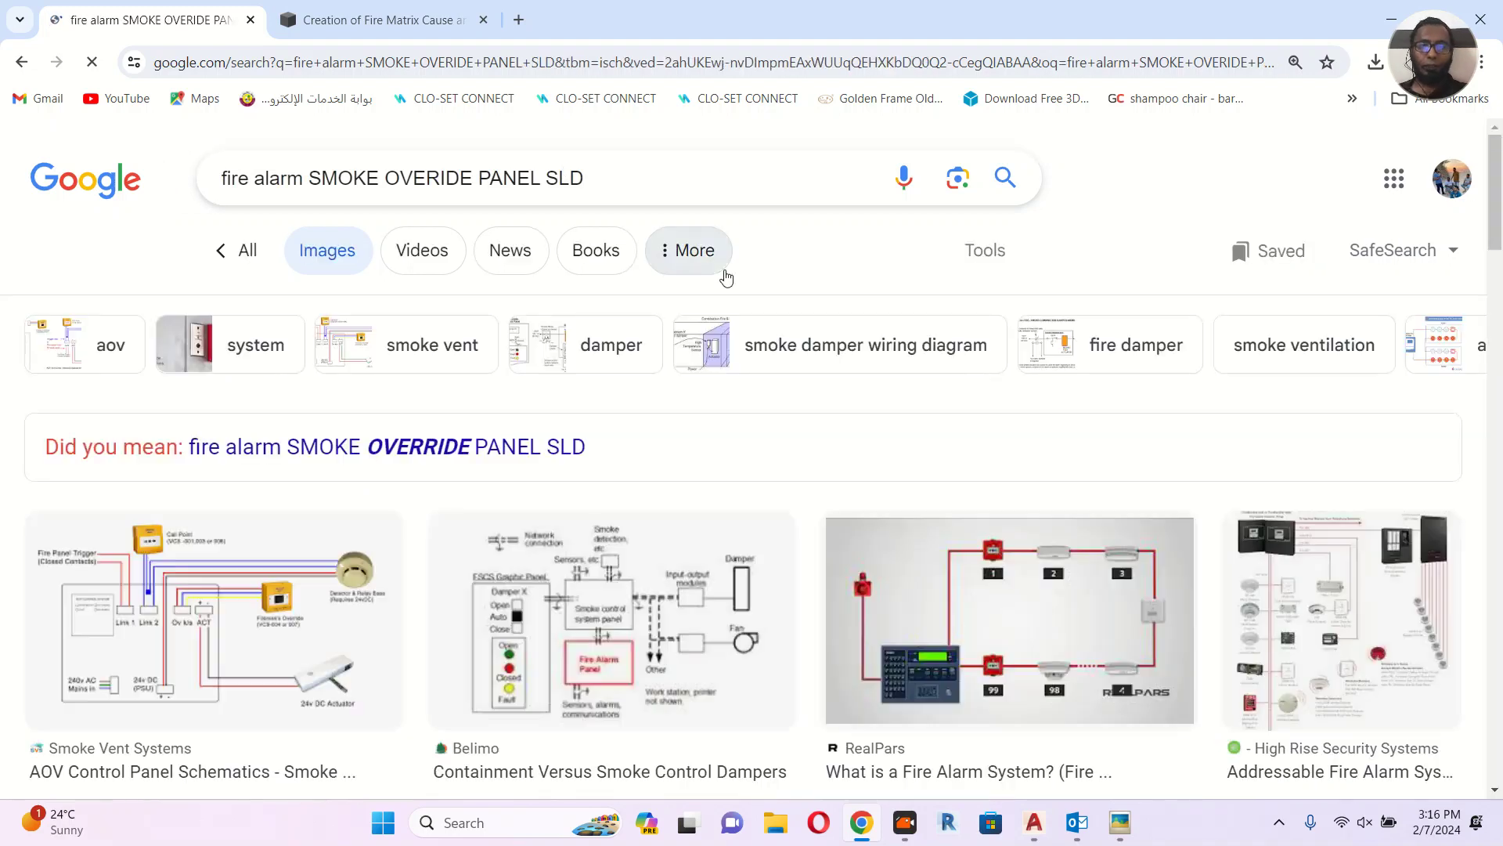
scroll(721, 300, "down", 4)
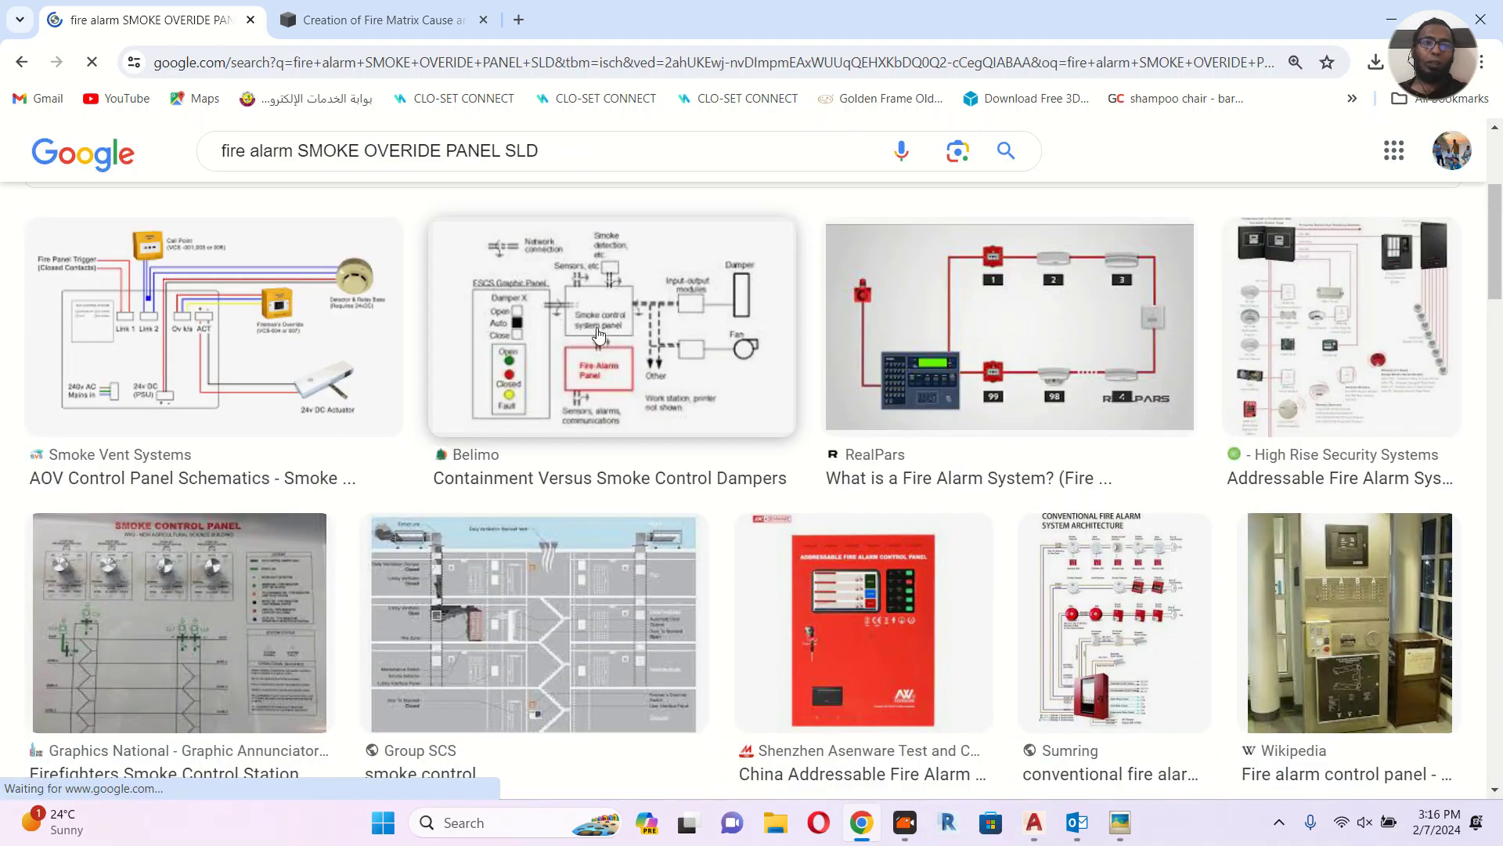
scroll(682, 317, "down", 3)
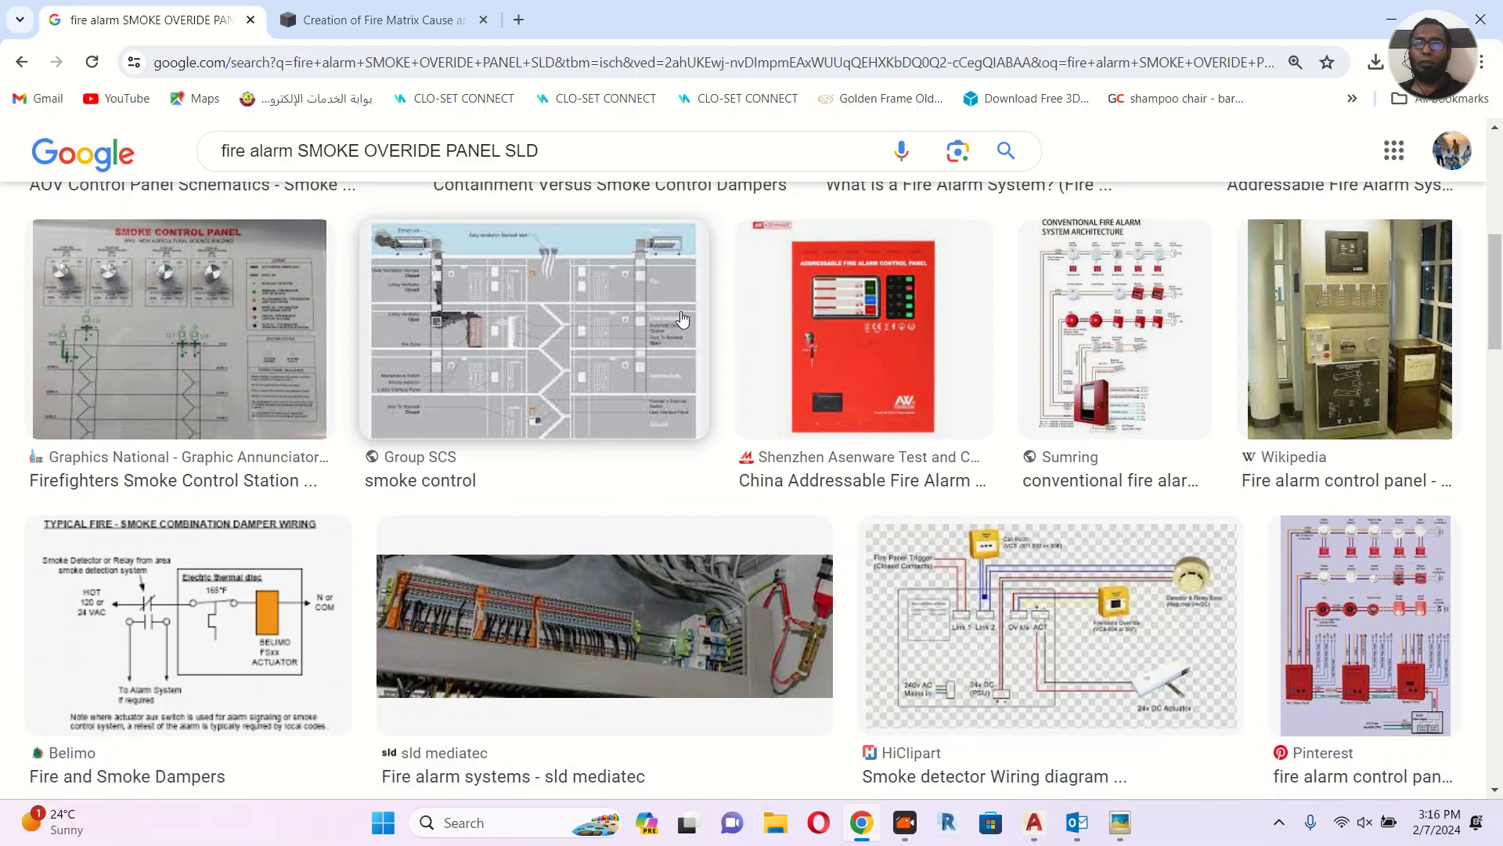
scroll(682, 317, "down", 6)
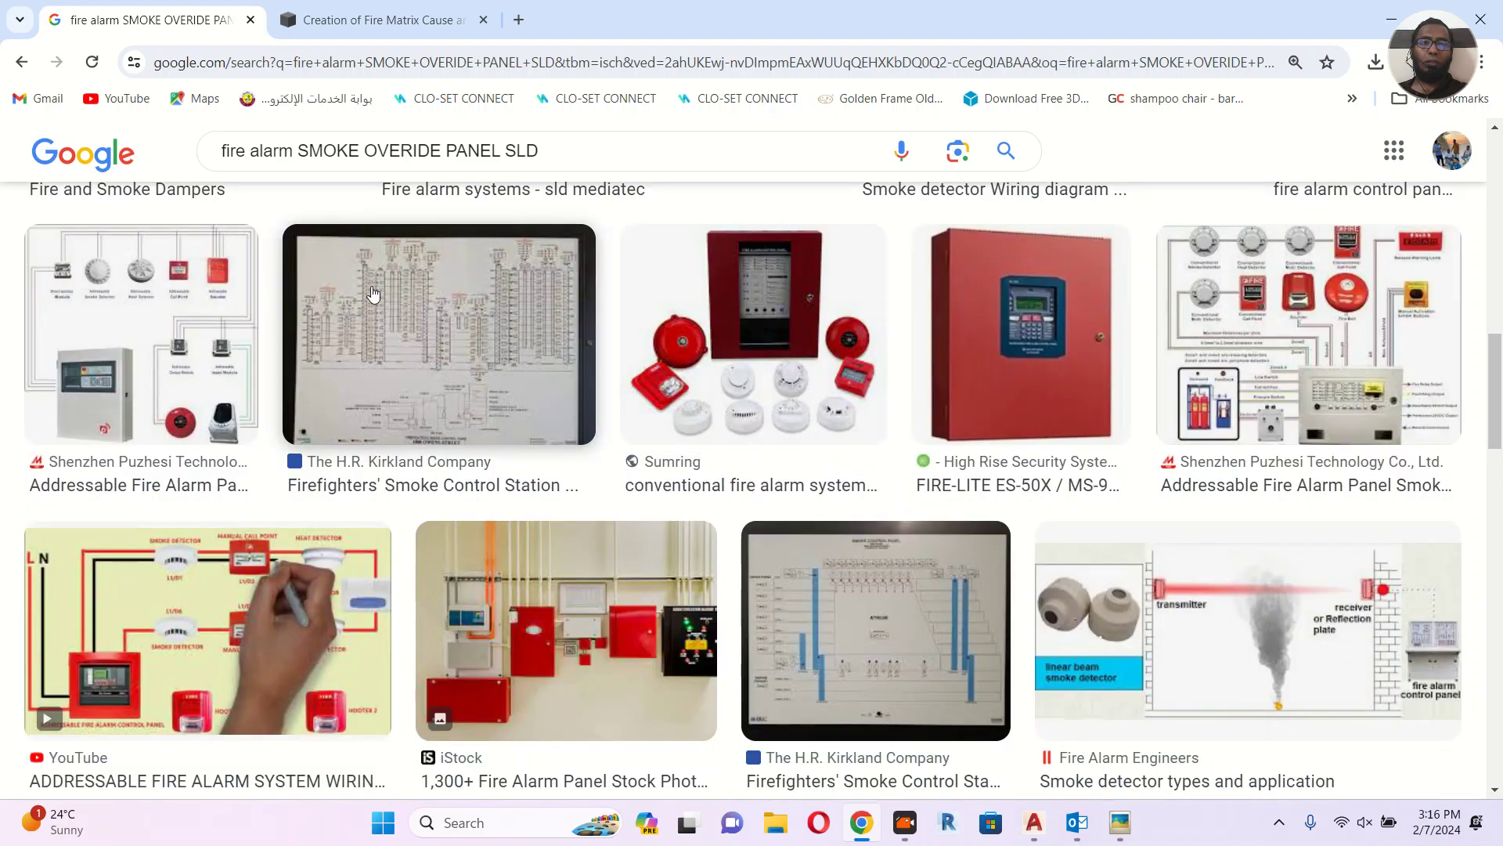
left_click(435, 299)
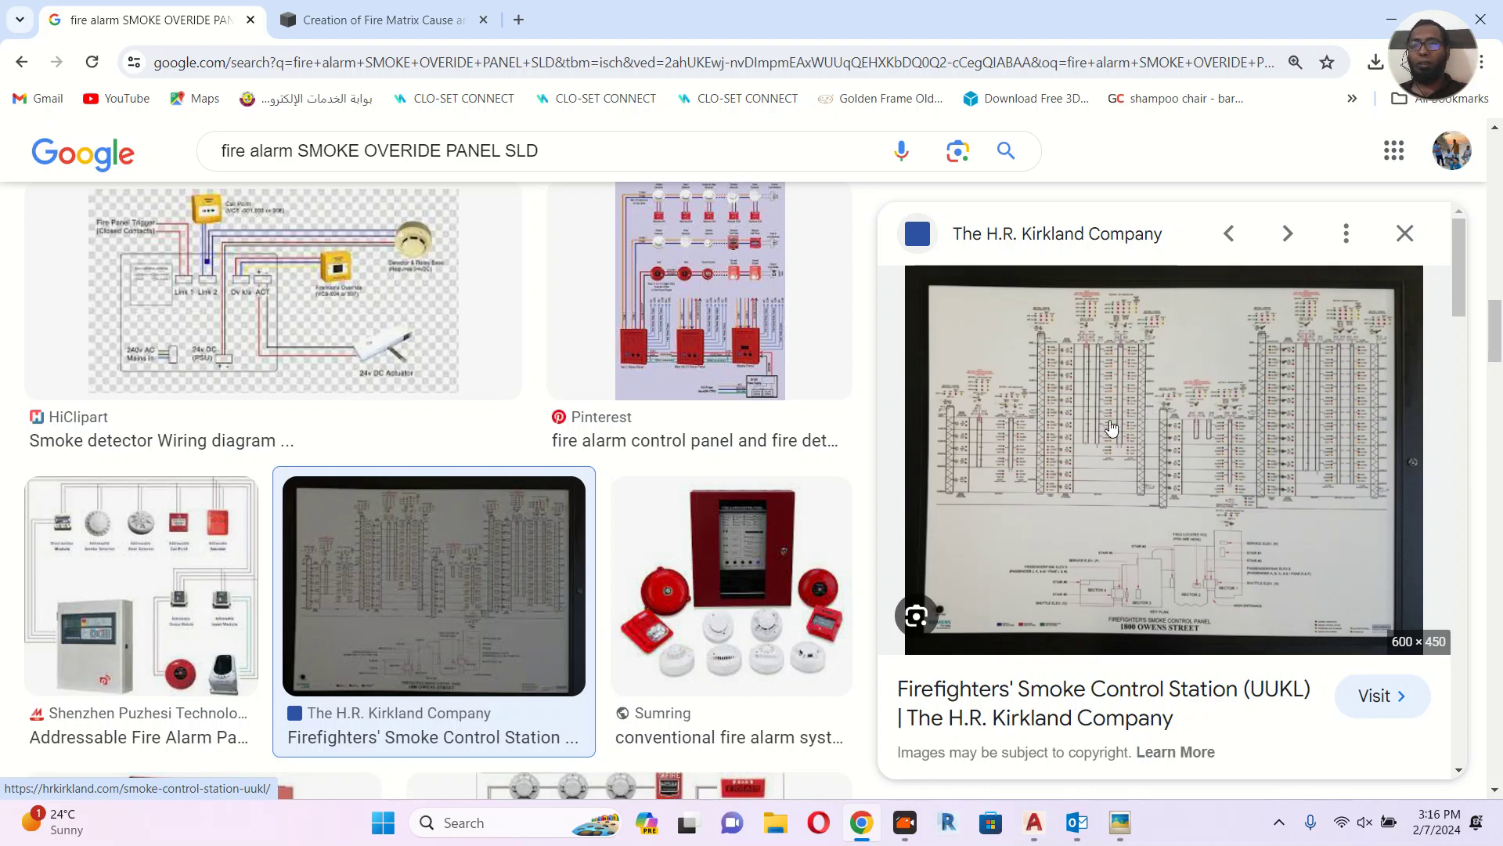
Switch back to Drawing1 in AutoCAD and examine the ground-floor fire alarm plan, its device loops and the legend.
left_click(1392, 19)
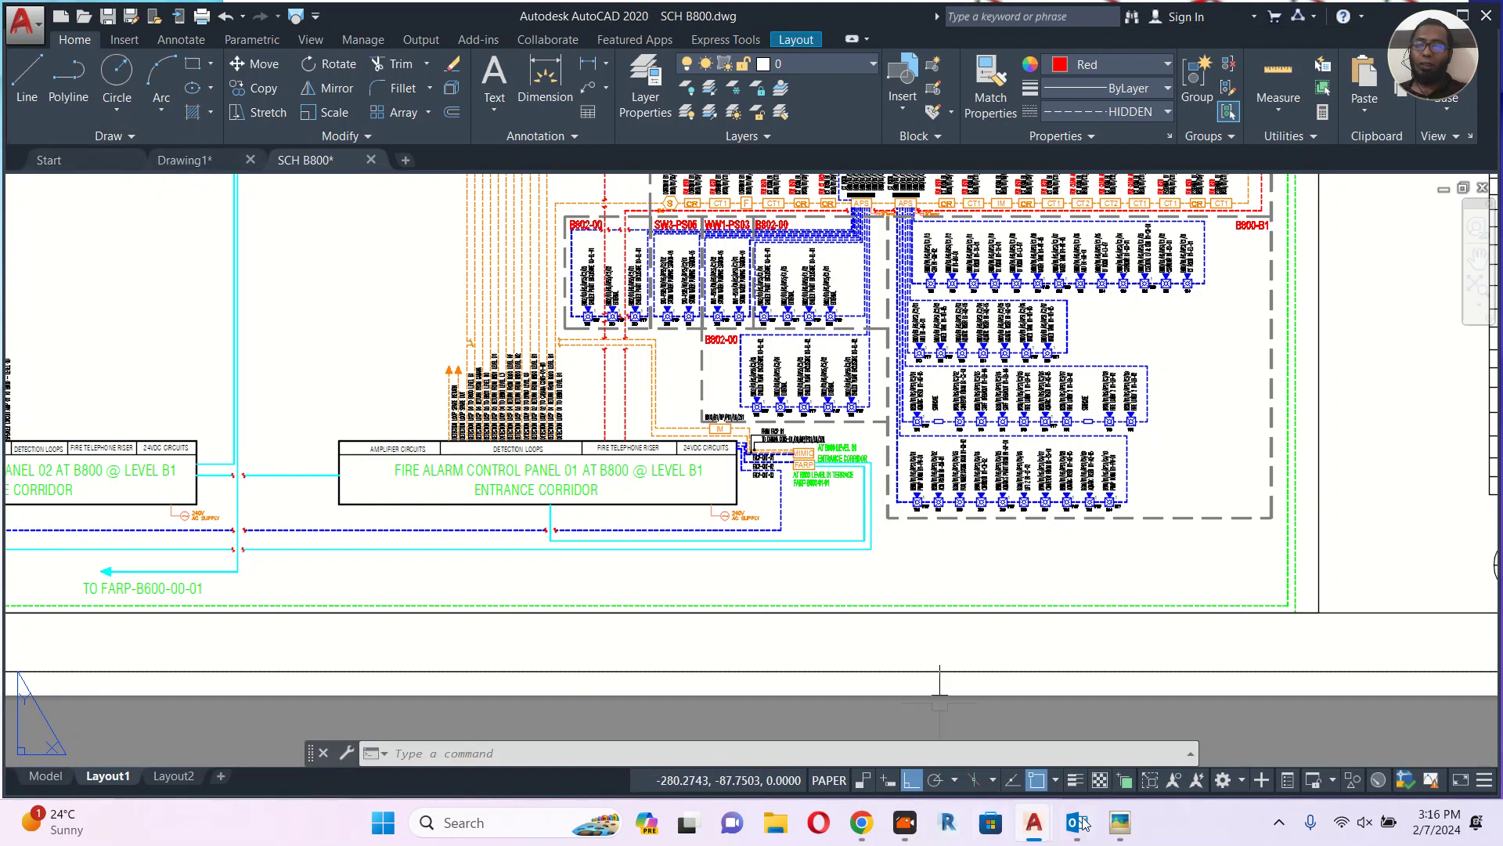
mouse_move(1048, 832)
left_click(944, 733)
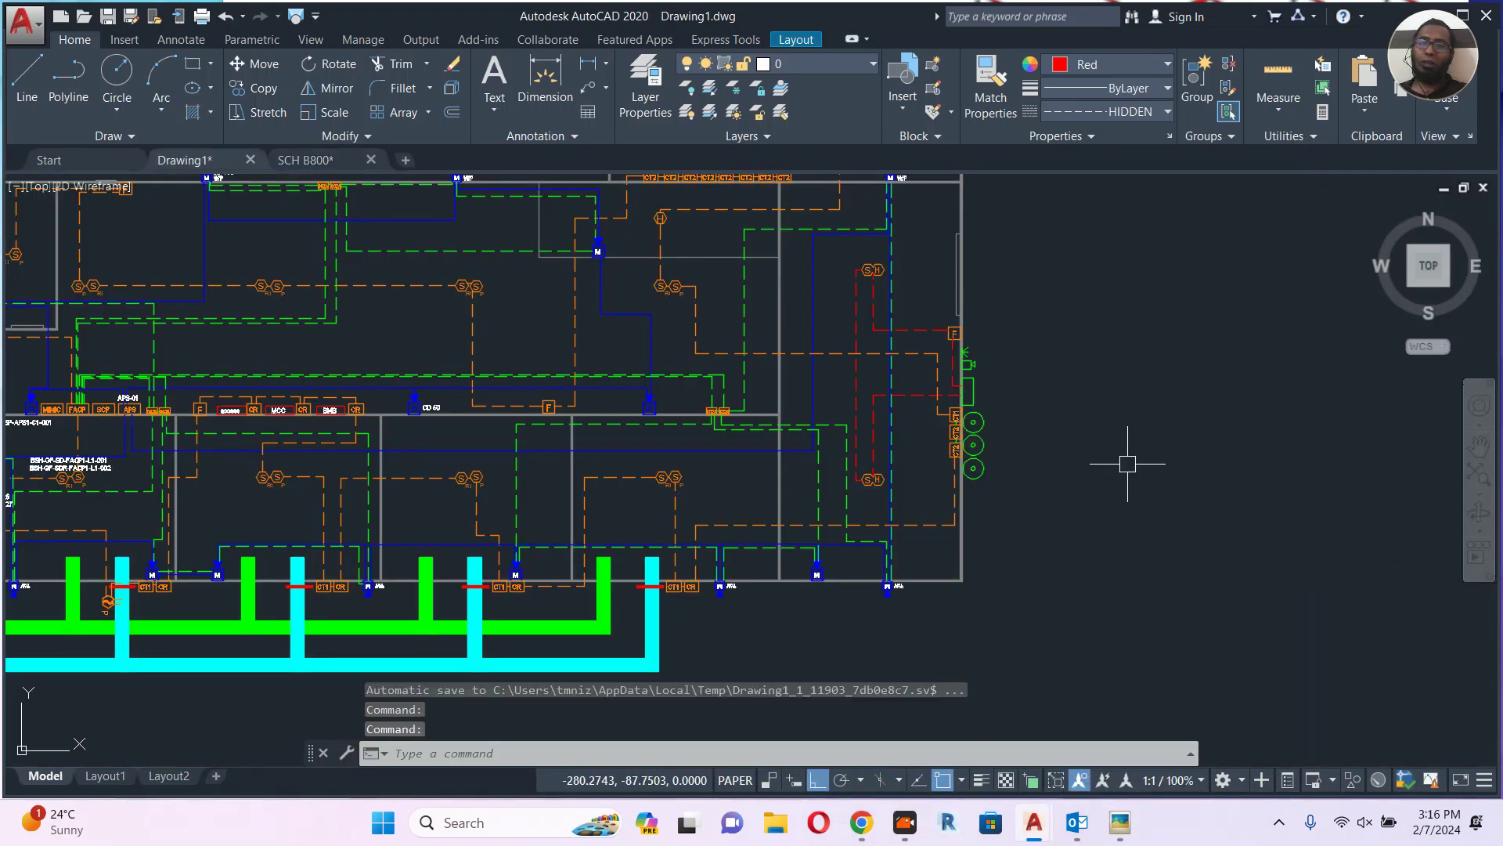
scroll(1127, 393, "down", 4)
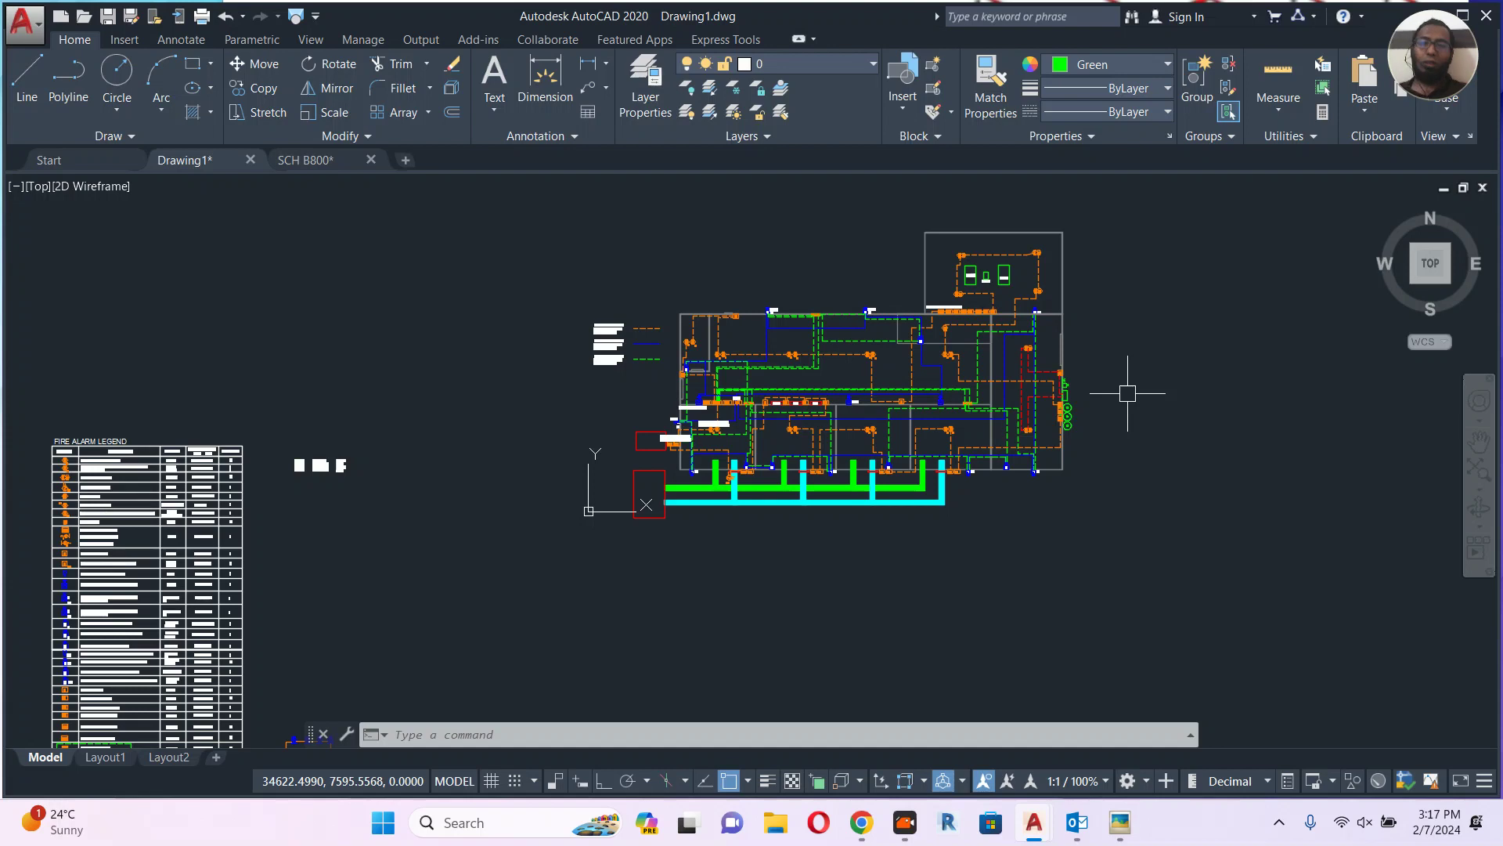
scroll(1168, 430, "down", 2)
middle_click_drag(1165, 430, 1105, 395)
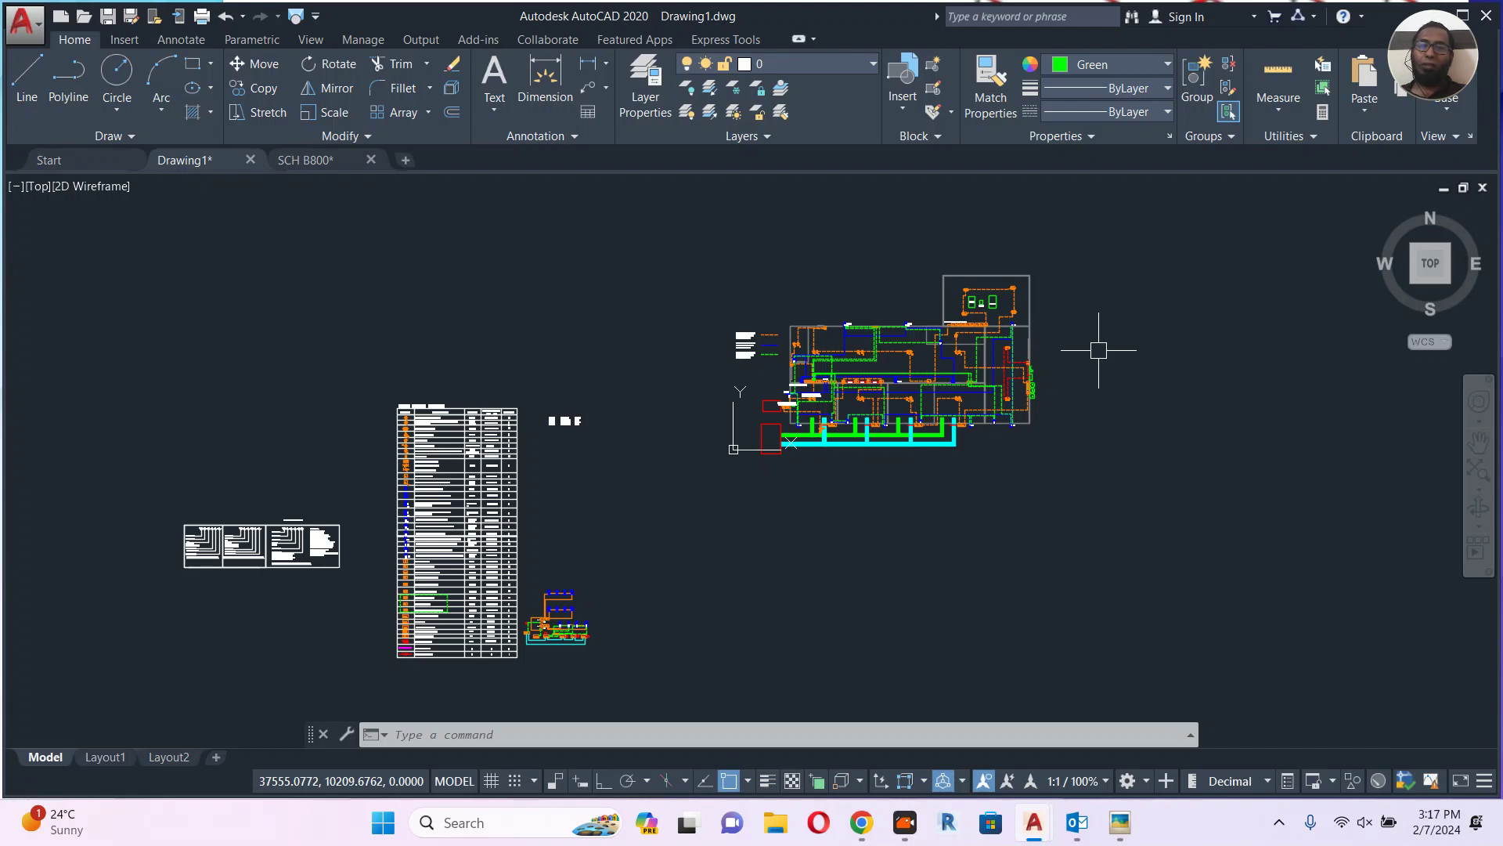
scroll(971, 368, "up", 6)
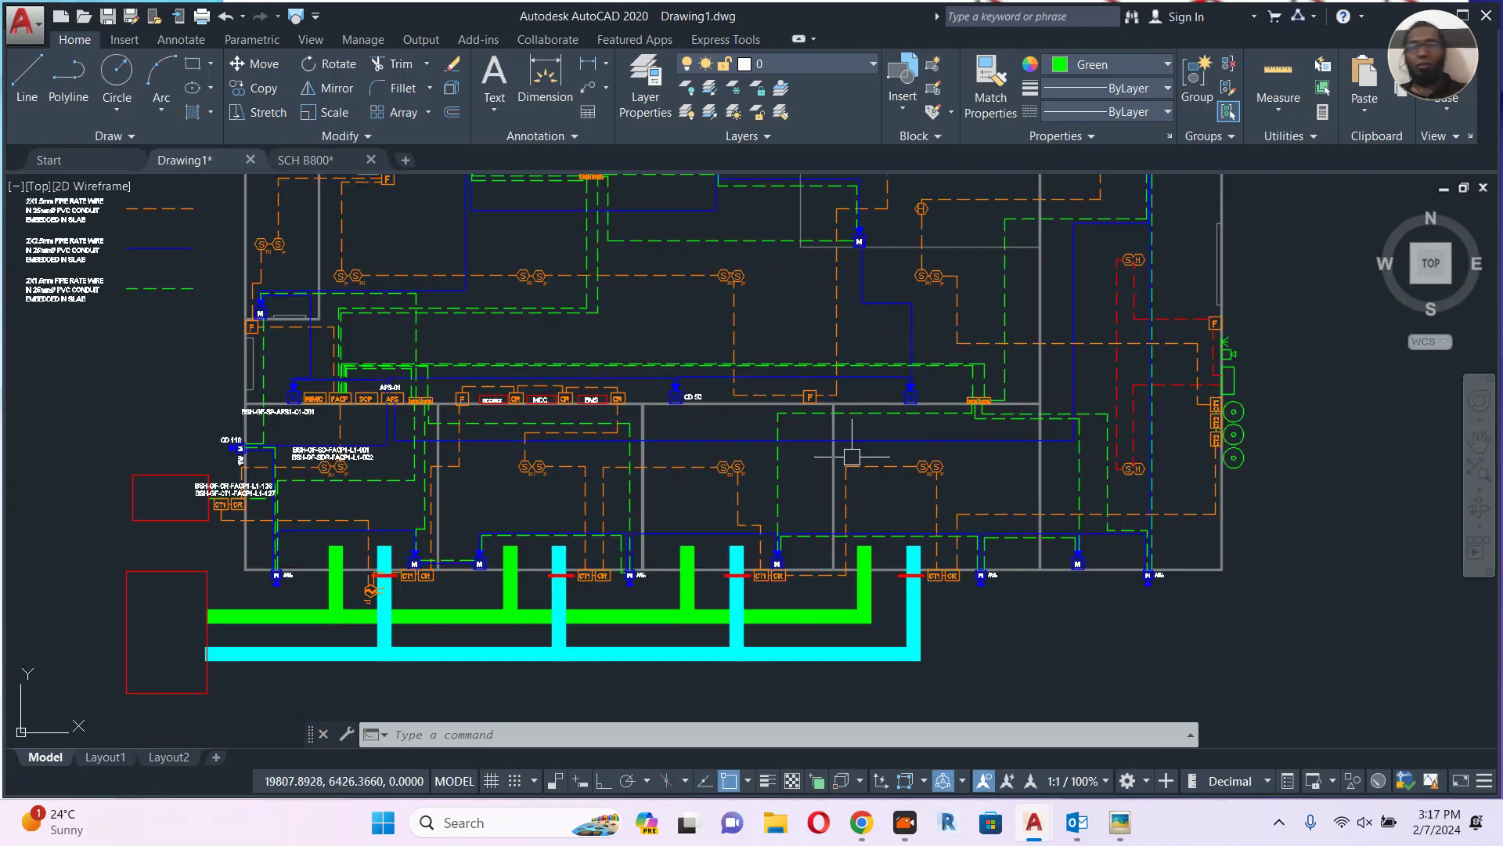
middle_click_drag(919, 318, 896, 426)
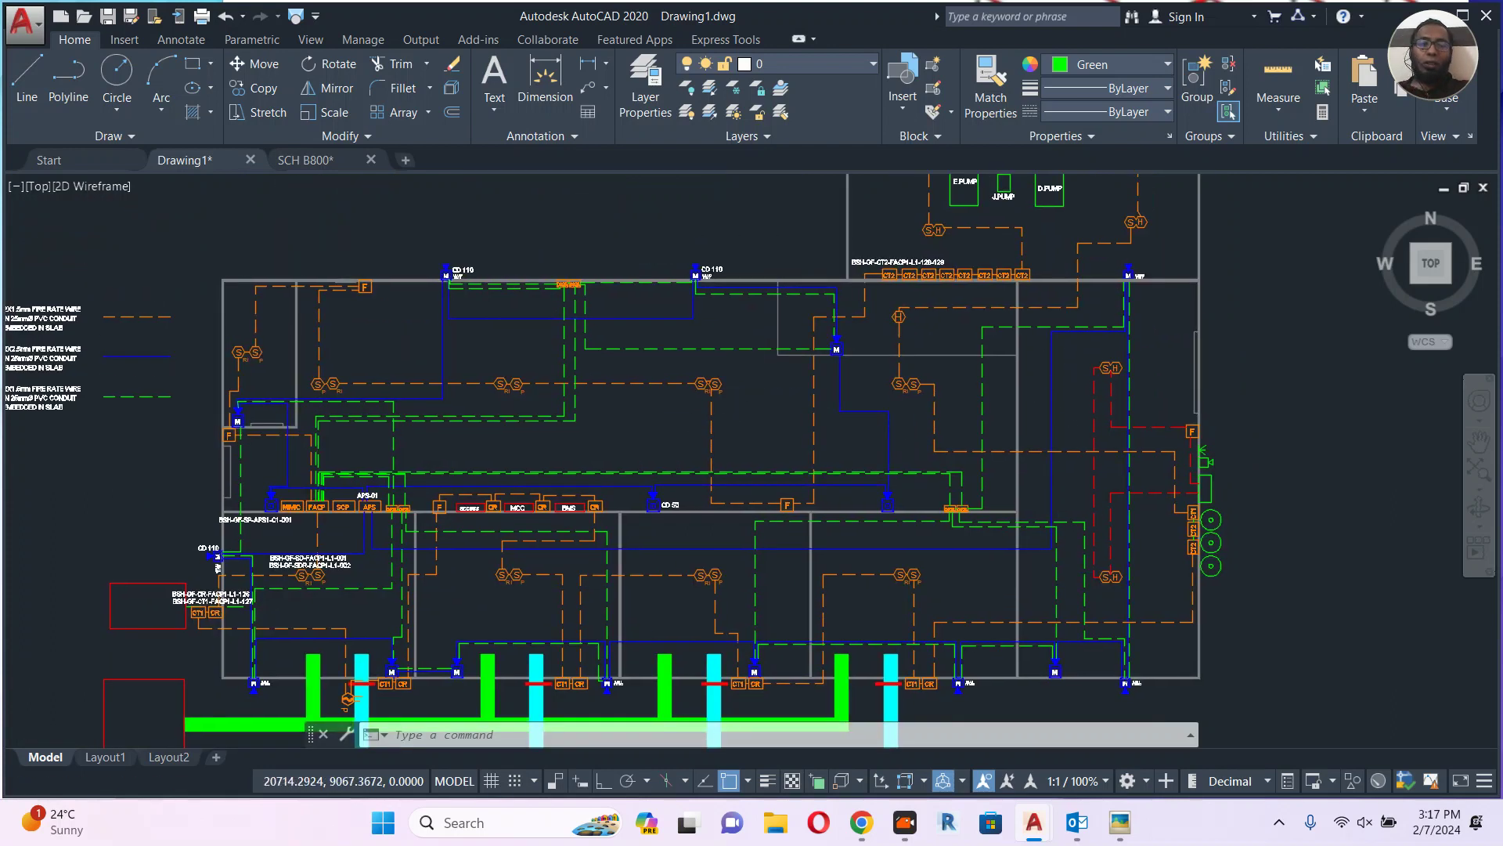
Copy the fire telephone jack symbol with its FT label from the legend, using the box's lower-edge midpoint as base point.
scroll(888, 393, "down", 4)
scroll(357, 631, "up", 6)
scroll(436, 363, "down", 3)
scroll(518, 365, "down", 2)
scroll(516, 514, "up", 10)
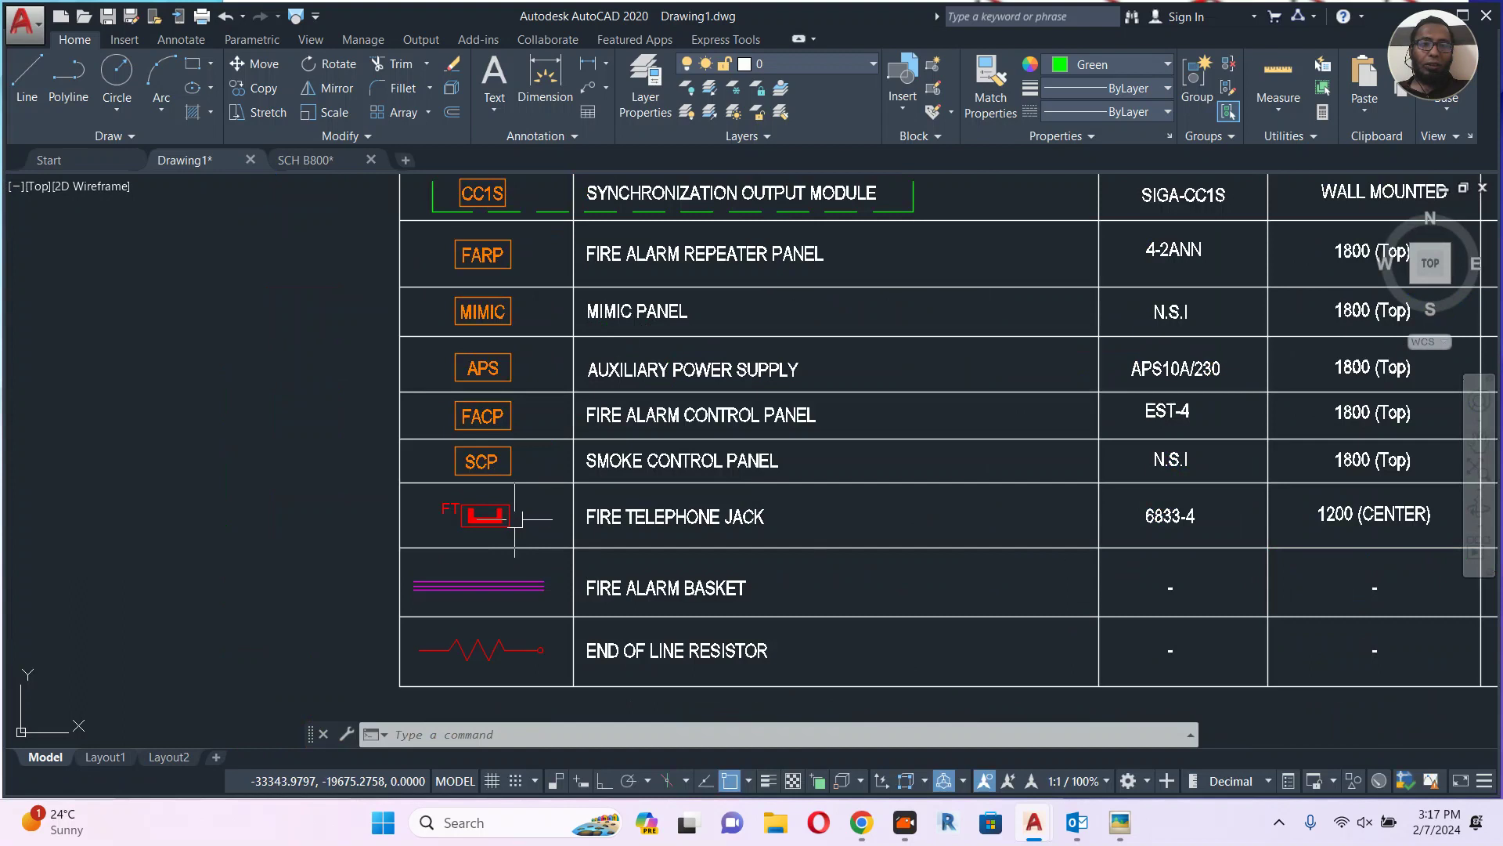
left_click(540, 553)
left_click(110, 382)
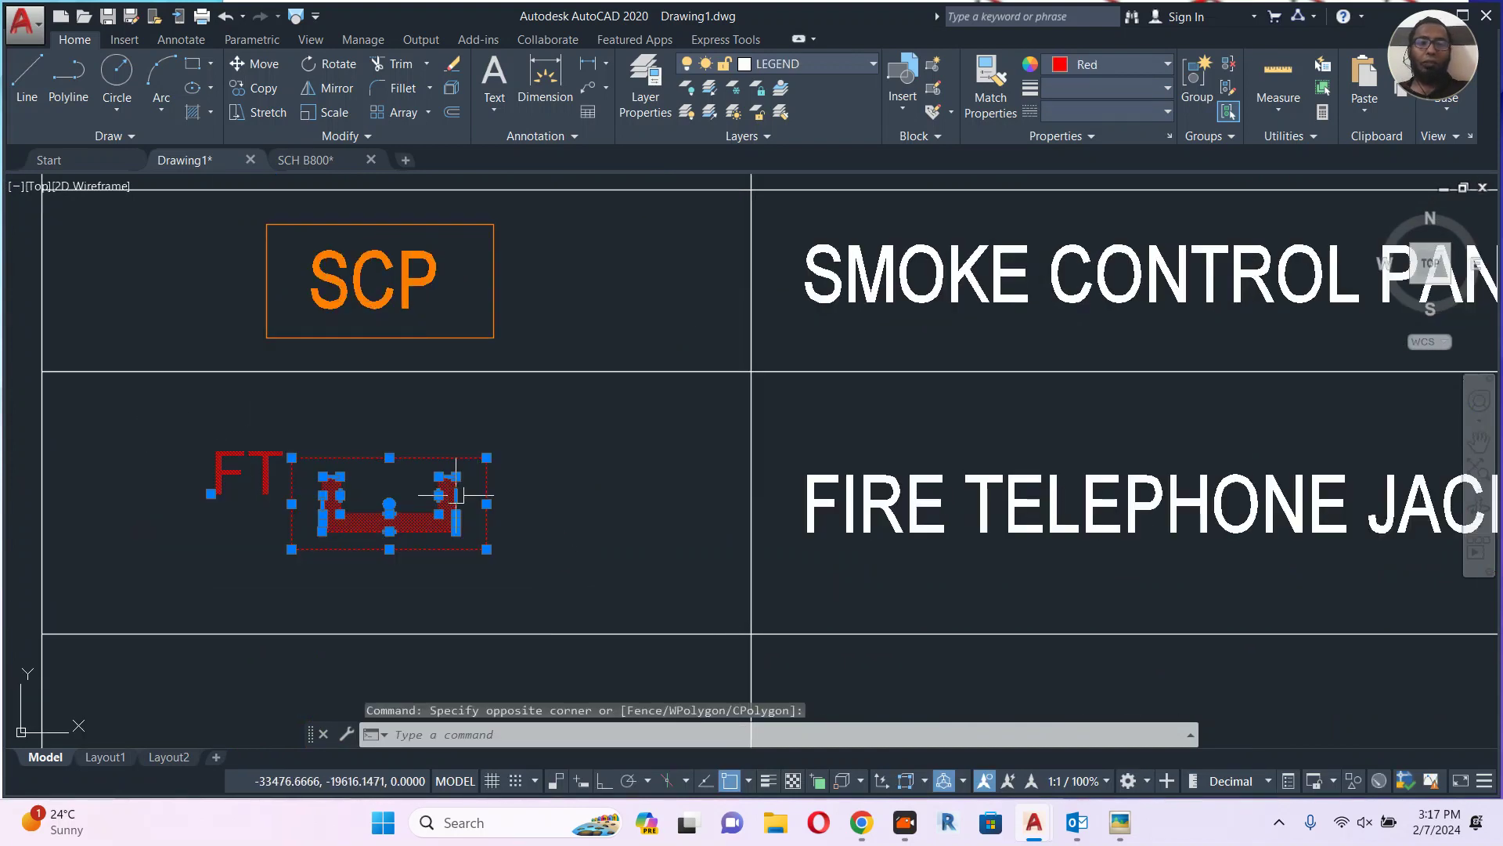
middle_click_drag(561, 575, 545, 482)
key("ctrl+shift+c")
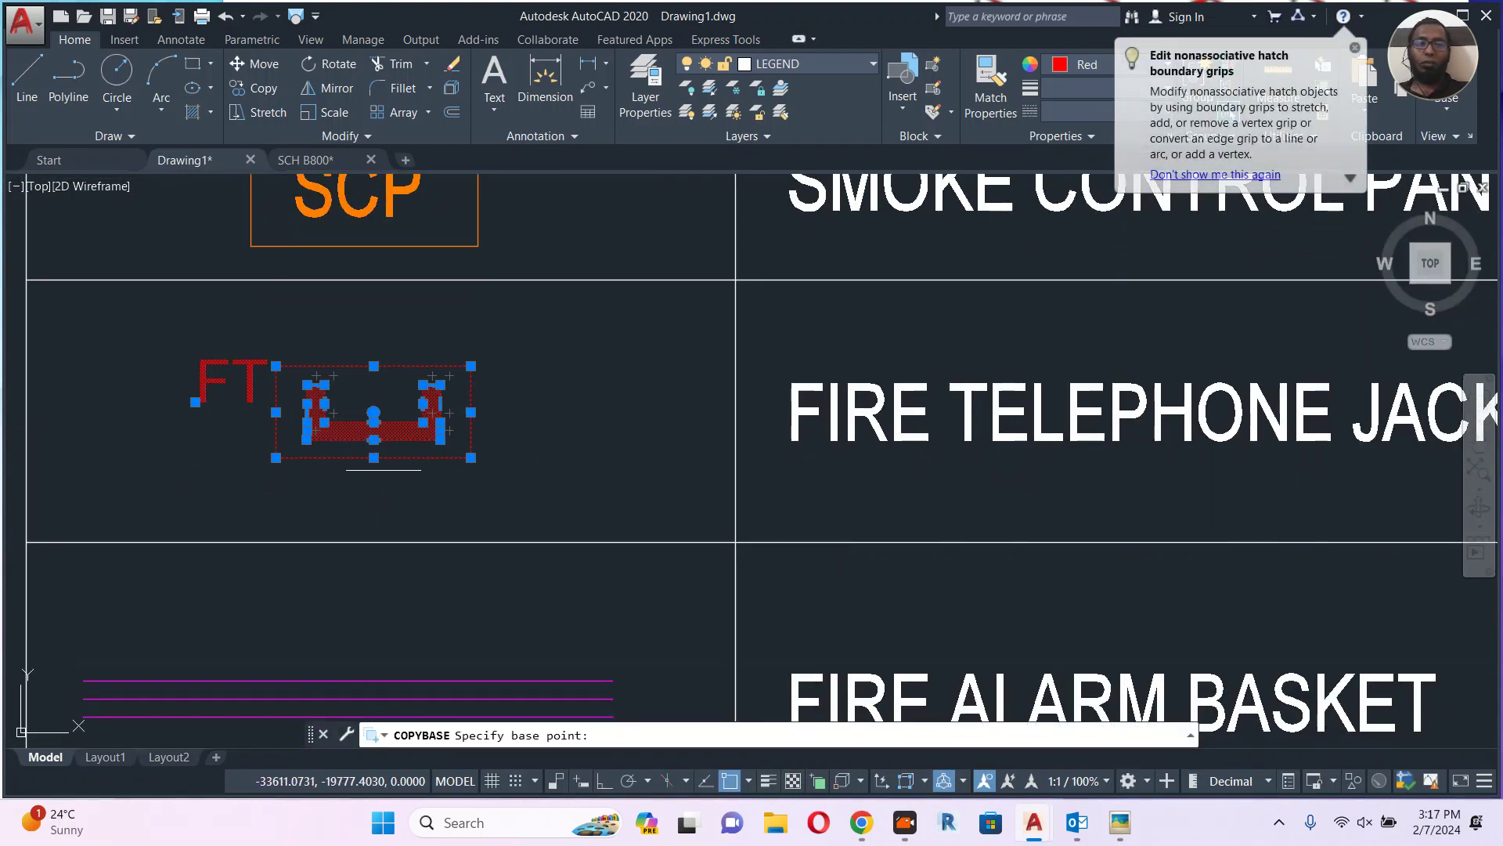
left_click(375, 457)
Paste the fire telephone jack as a block on the ground-floor wall beside the blue speaker next to the MIMIC panel.
scroll(335, 457, "down", 10)
key("Escape")
middle_click_drag(892, 441, 458, 526)
scroll(775, 490, "down", 5)
middle_click_drag(1135, 396, 689, 573)
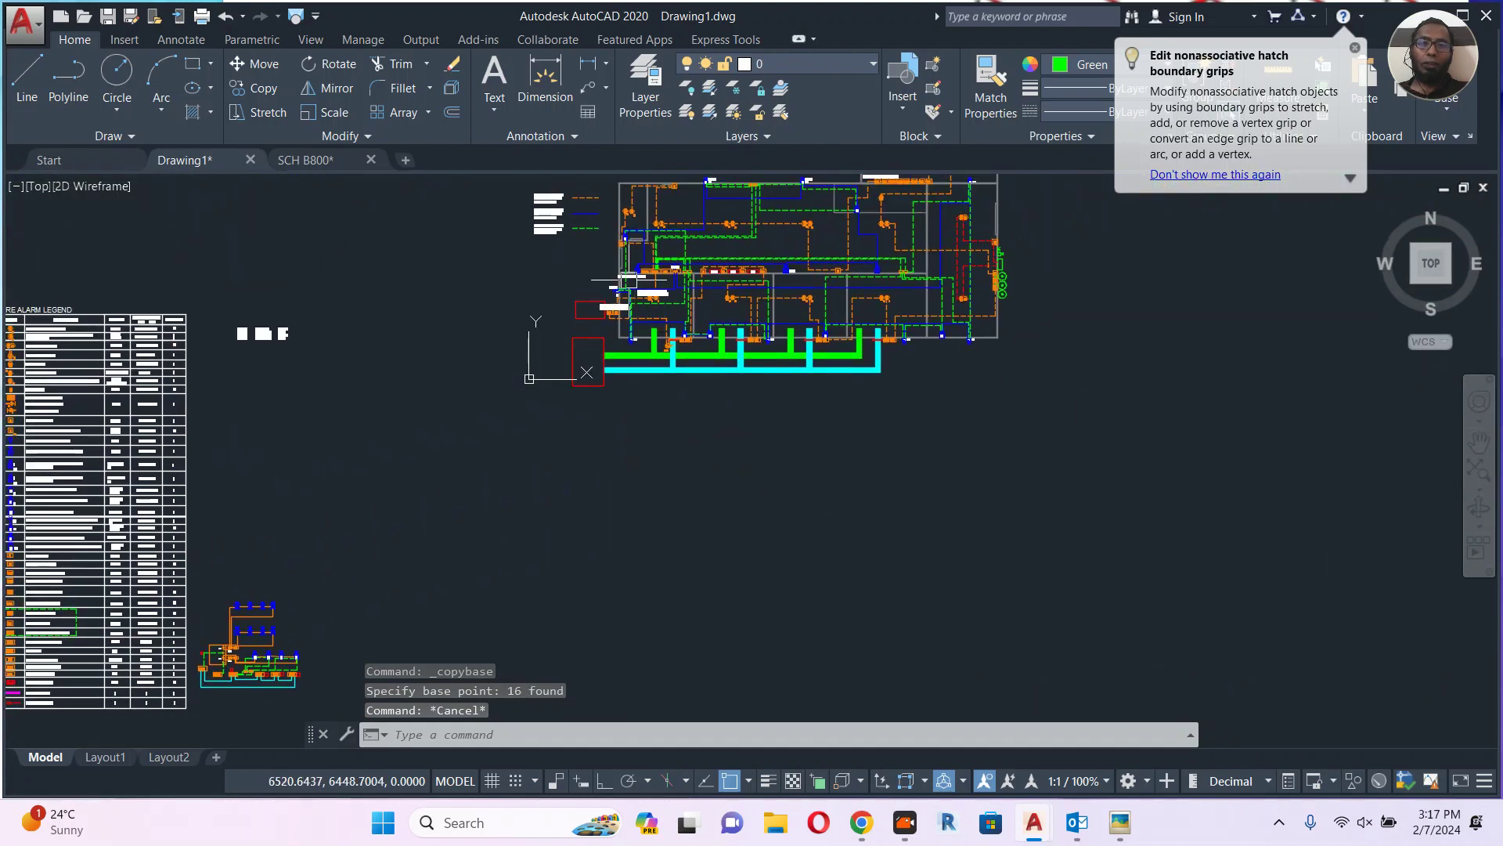
scroll(625, 241, "up", 5)
scroll(626, 259, "up", 10)
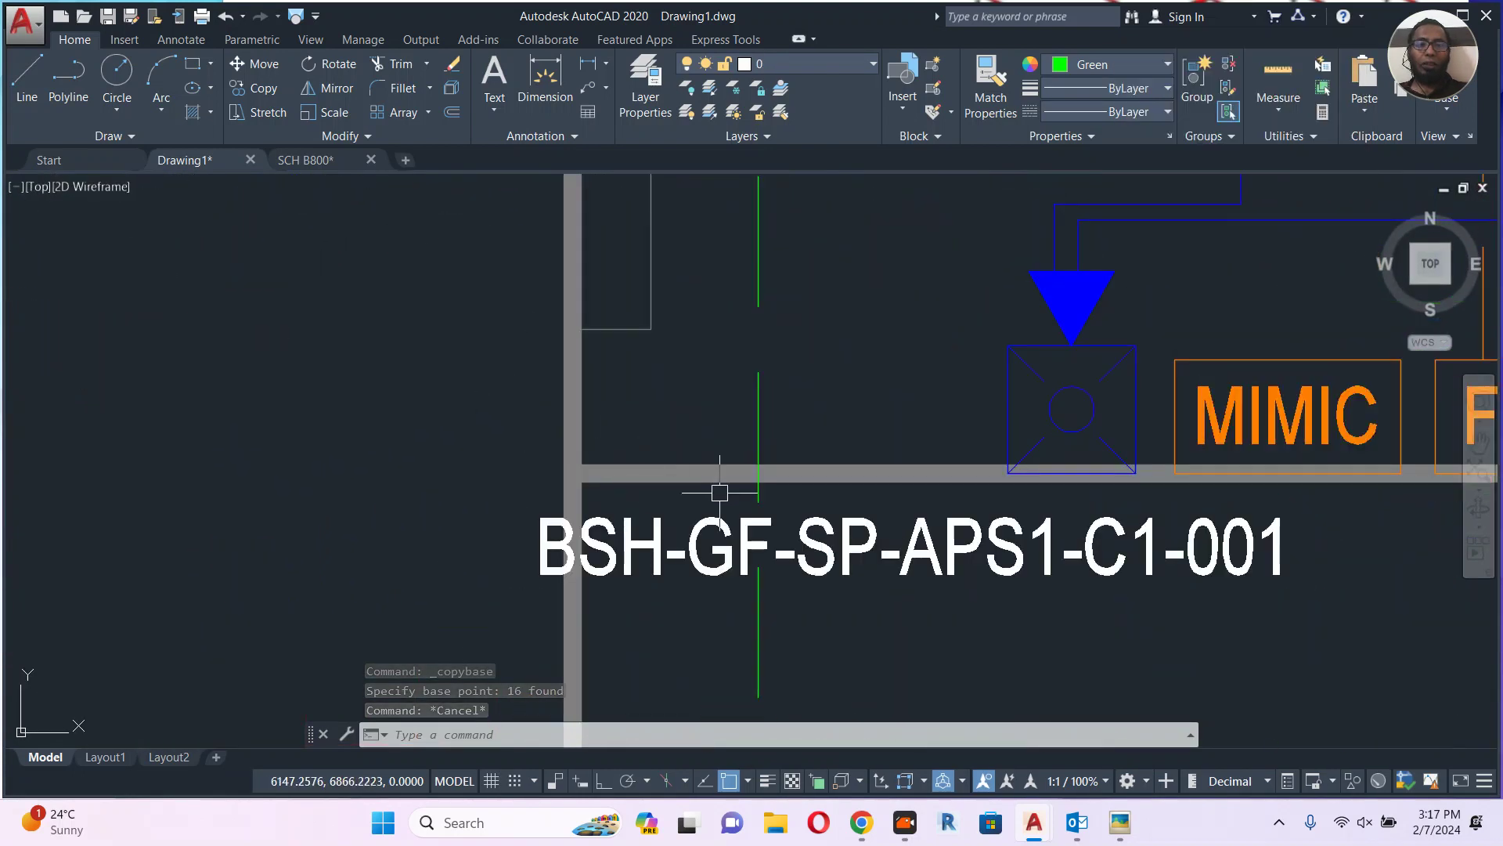
key("ctrl+shift+c")
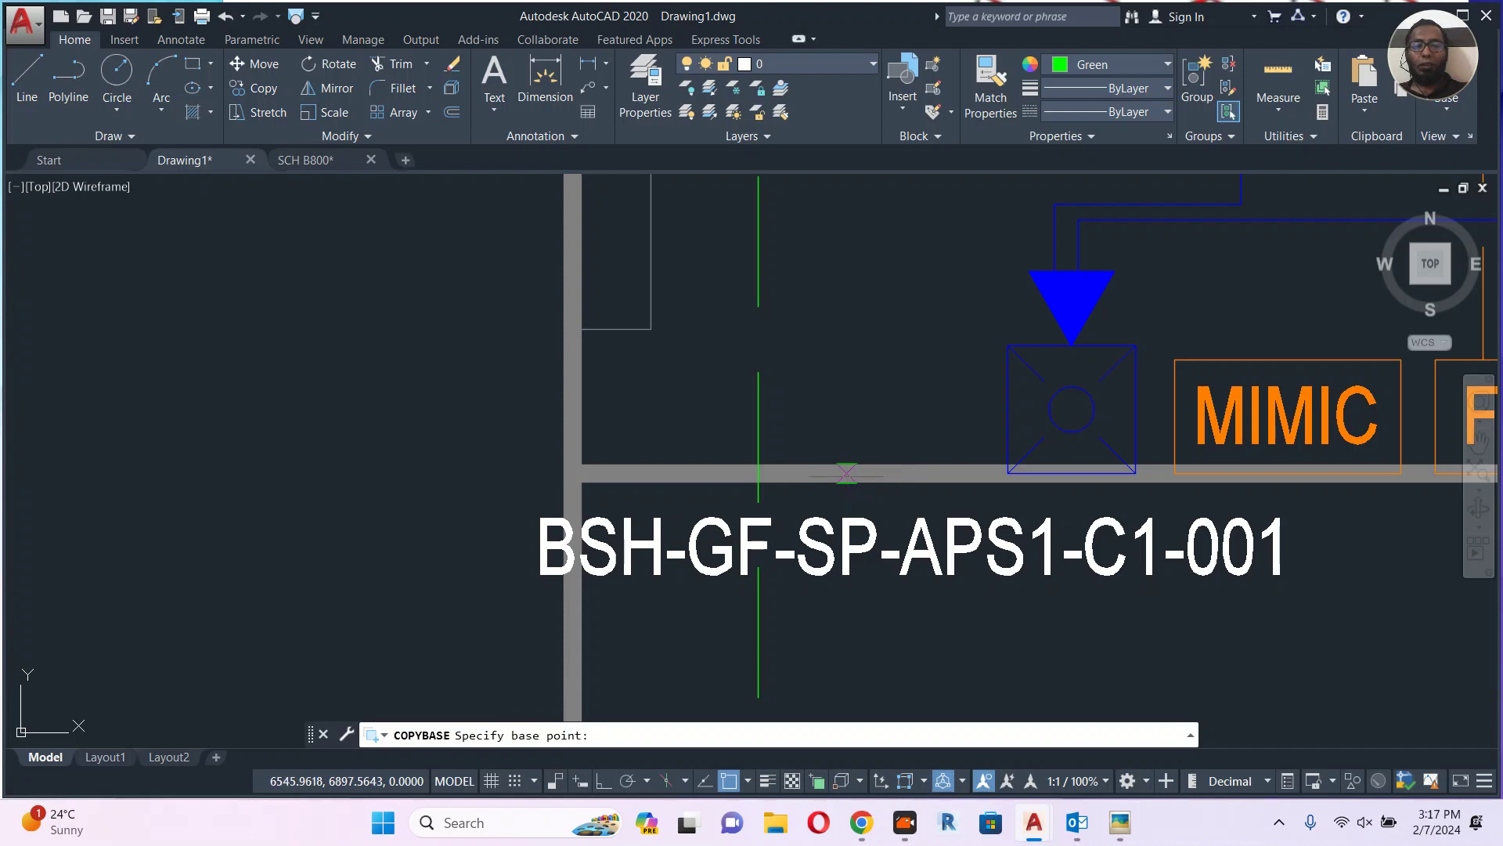
key("Escape")
key("ctrl+shift+v")
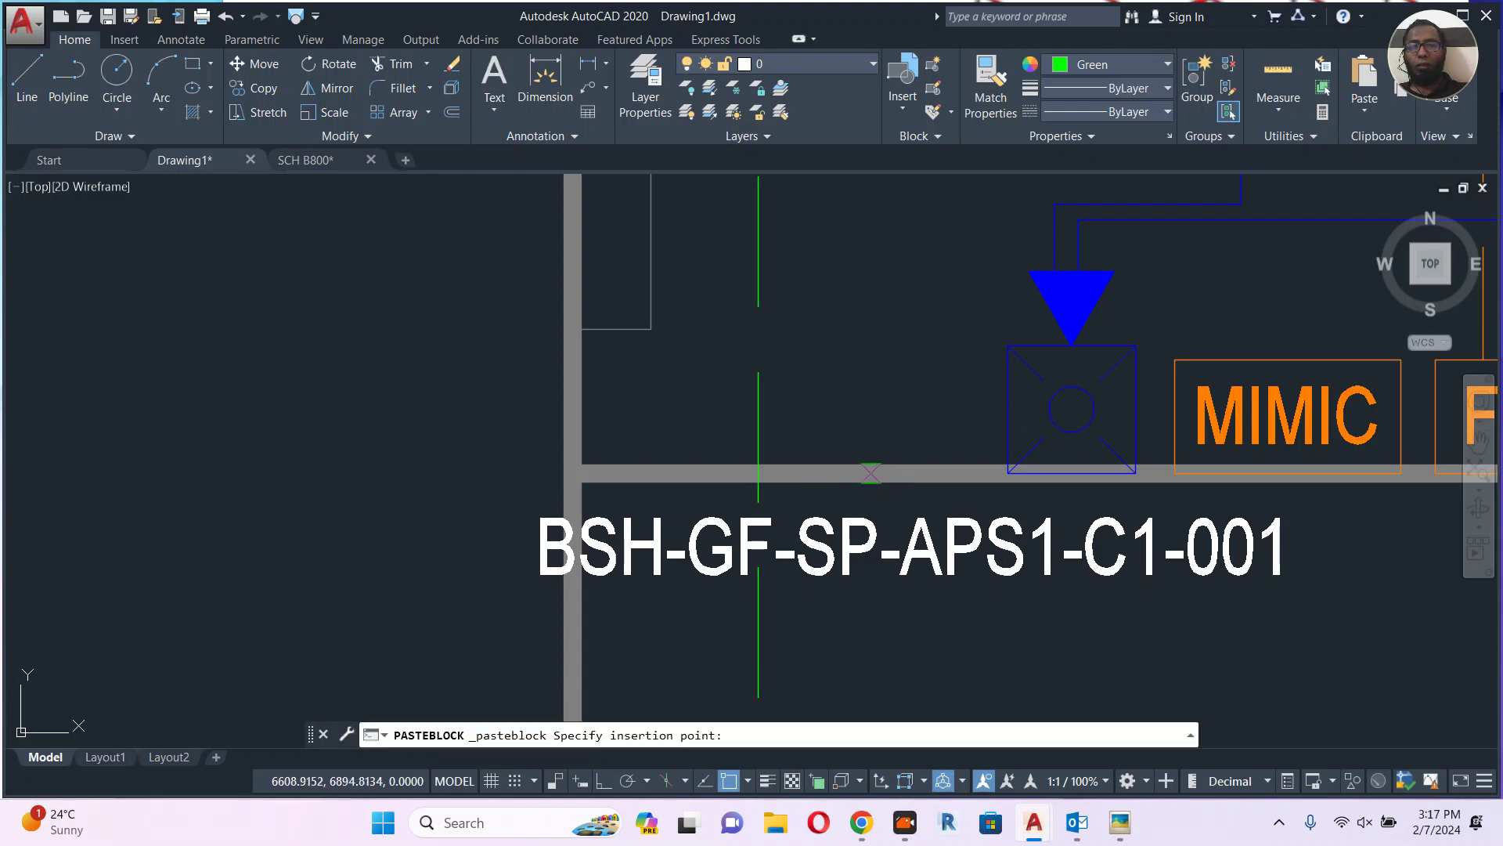
left_click(861, 442)
scroll(861, 445, "down", 3)
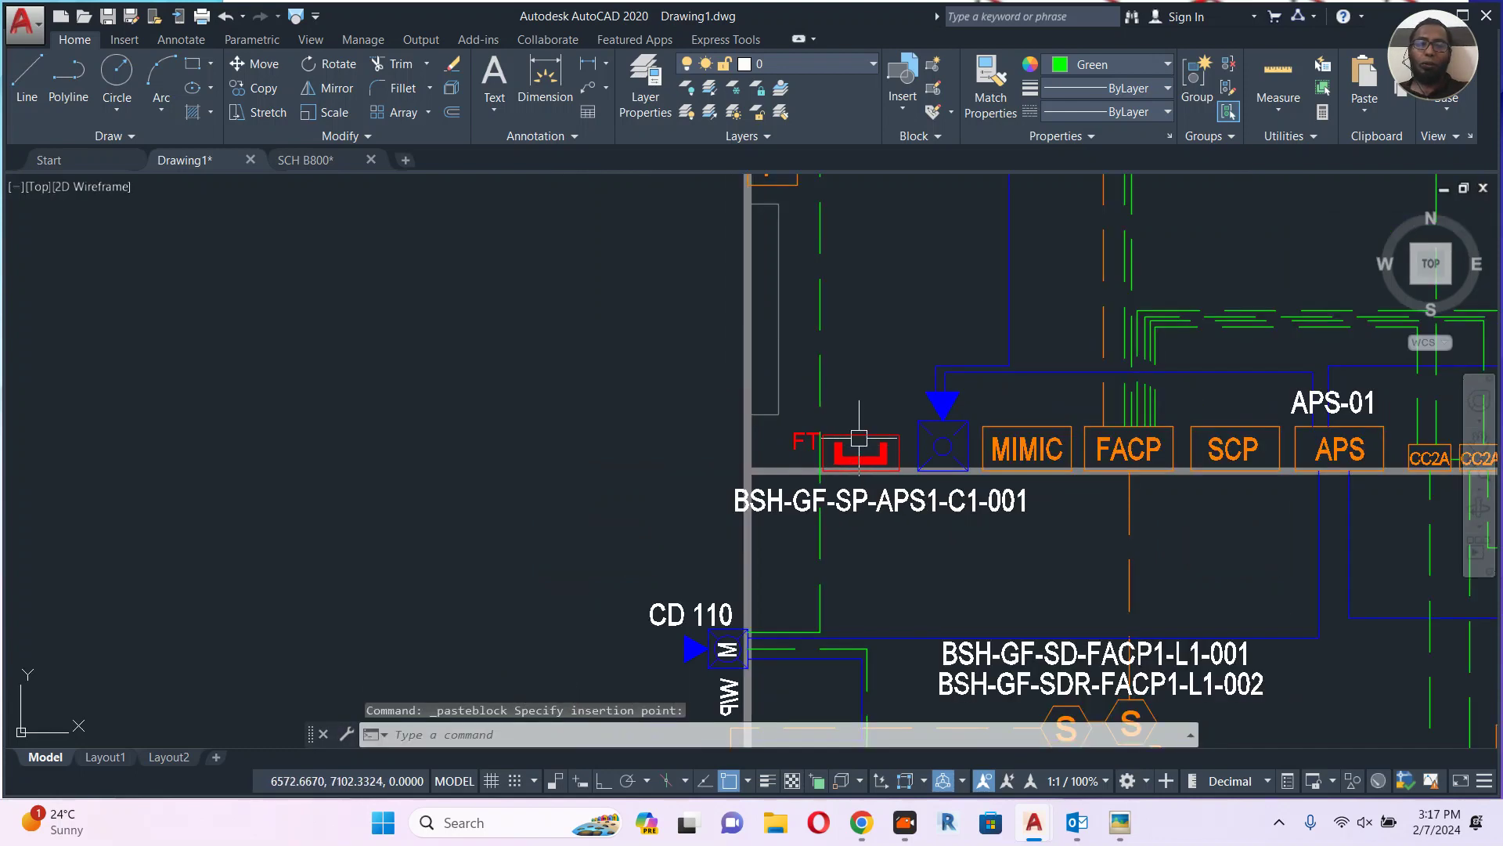
Copy the CC1 single input signal module symbol from the legend, using its lower-edge midpoint as base point.
scroll(859, 438, "down", 7)
middle_click_drag(426, 494, 1096, 237)
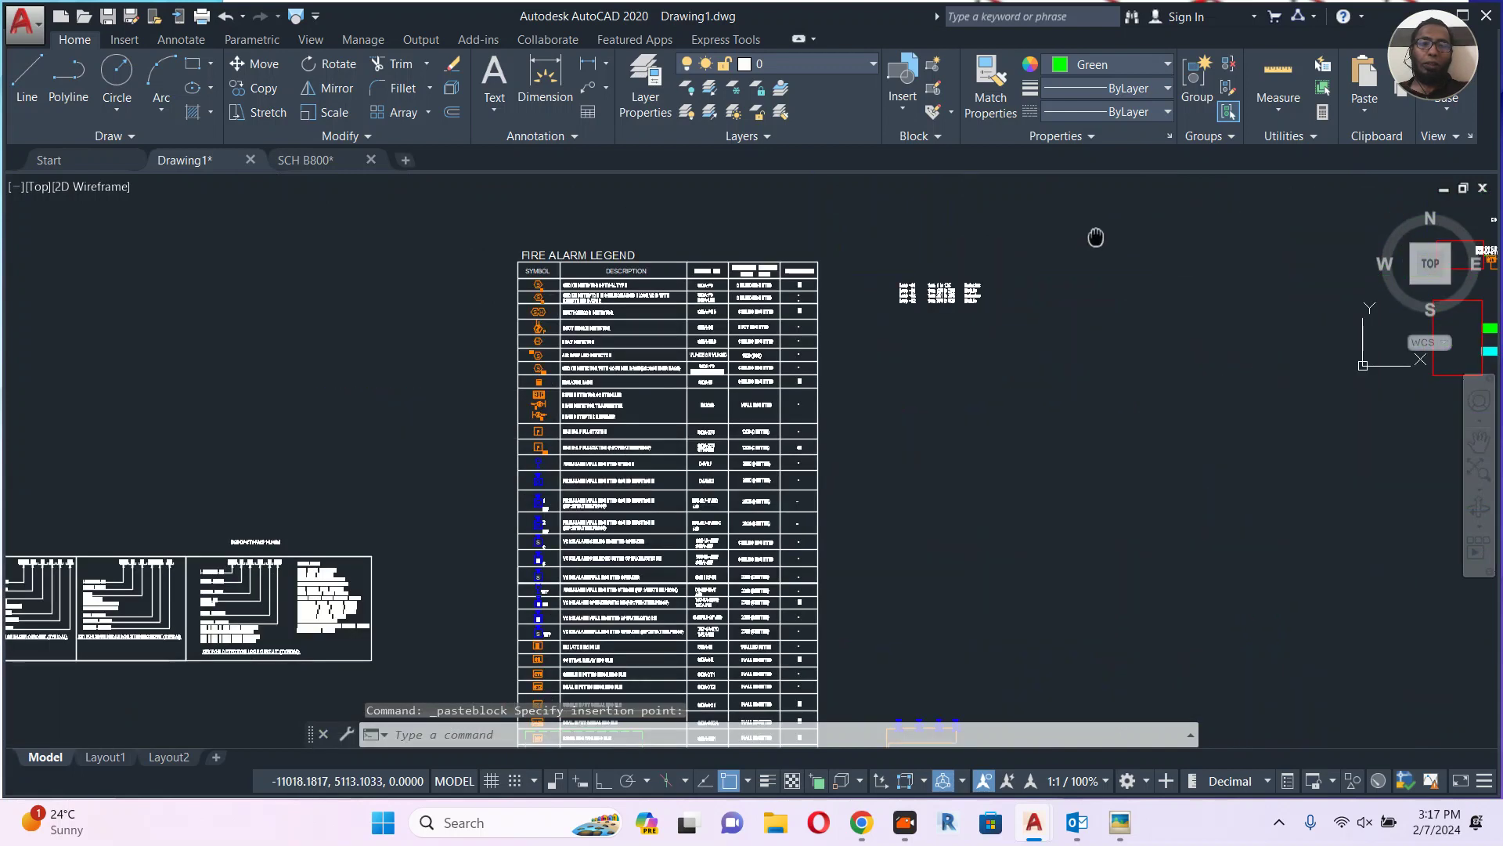
scroll(606, 444, "up", 4)
middle_click_drag(477, 453, 548, 208)
middle_click_drag(531, 439, 545, 160)
scroll(516, 591, "up", 6)
left_click(600, 503)
left_click(430, 611)
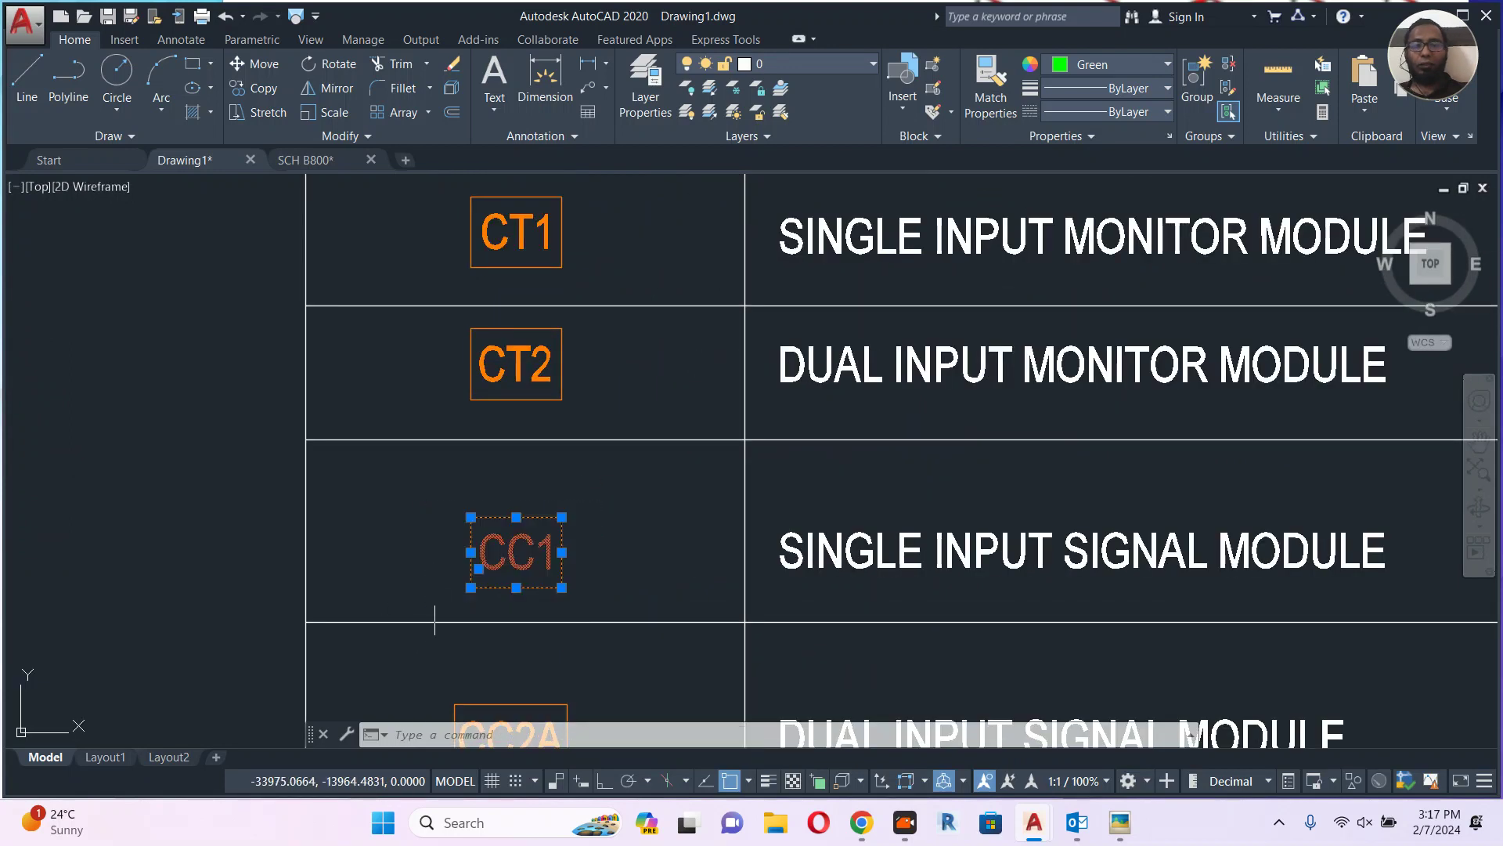
key("ctrl+shift+c")
left_click(516, 587)
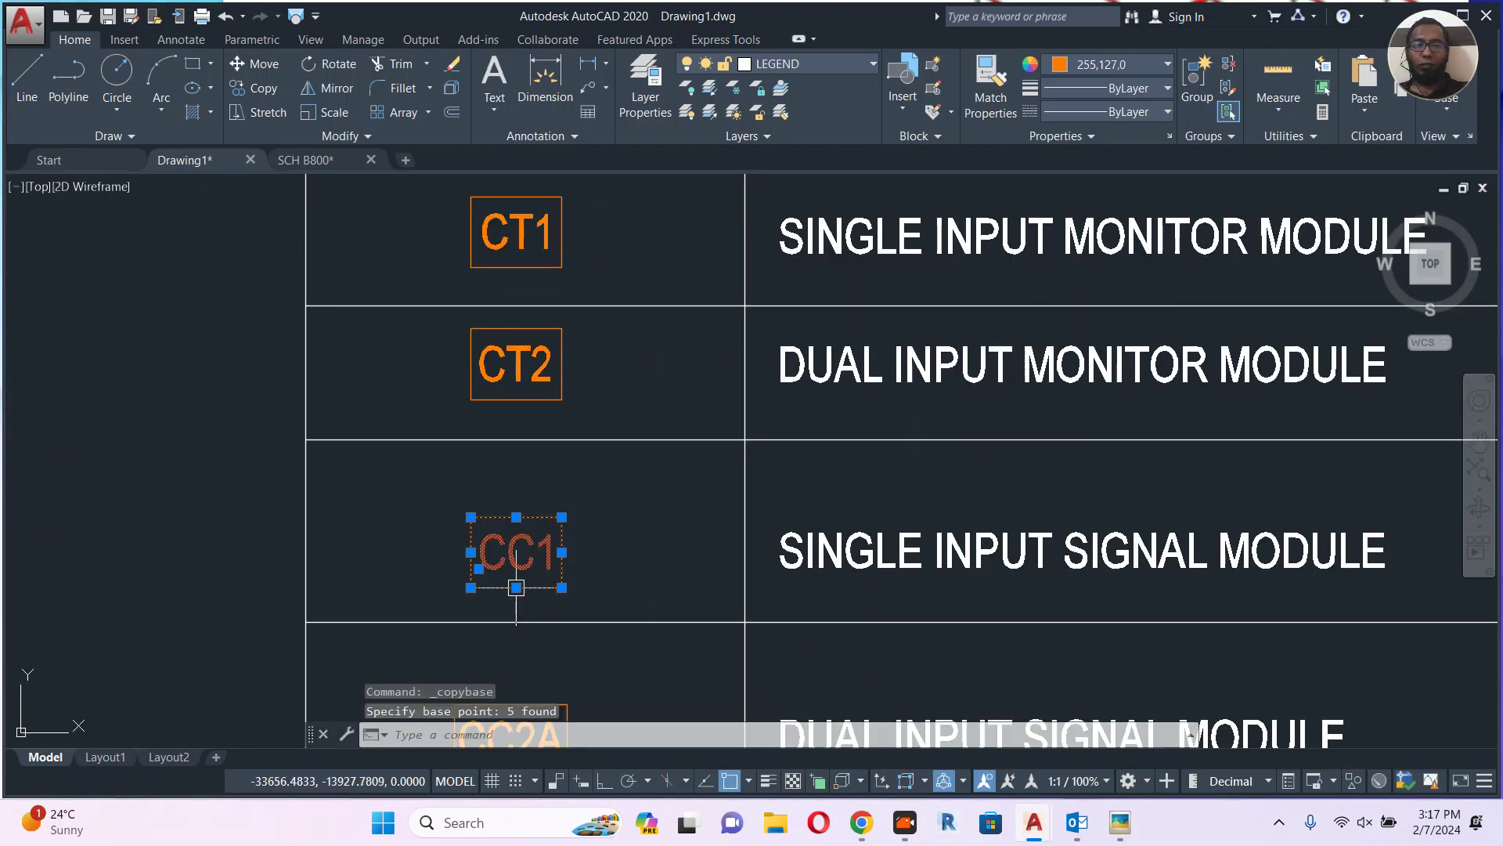
Paste the CC1 module as a block on the wall between the fire telephone jack and the room corner.
scroll(516, 588, "down", 10)
mouse_move(940, 496)
middle_mouse_down()
mouse_move(1031, 474)
mouse_move(1010, 509)
middle_mouse_up()
scroll(928, 296, "up", 8)
mouse_move(928, 296)
middle_mouse_down()
mouse_move(910, 534)
mouse_move(887, 586)
middle_mouse_up()
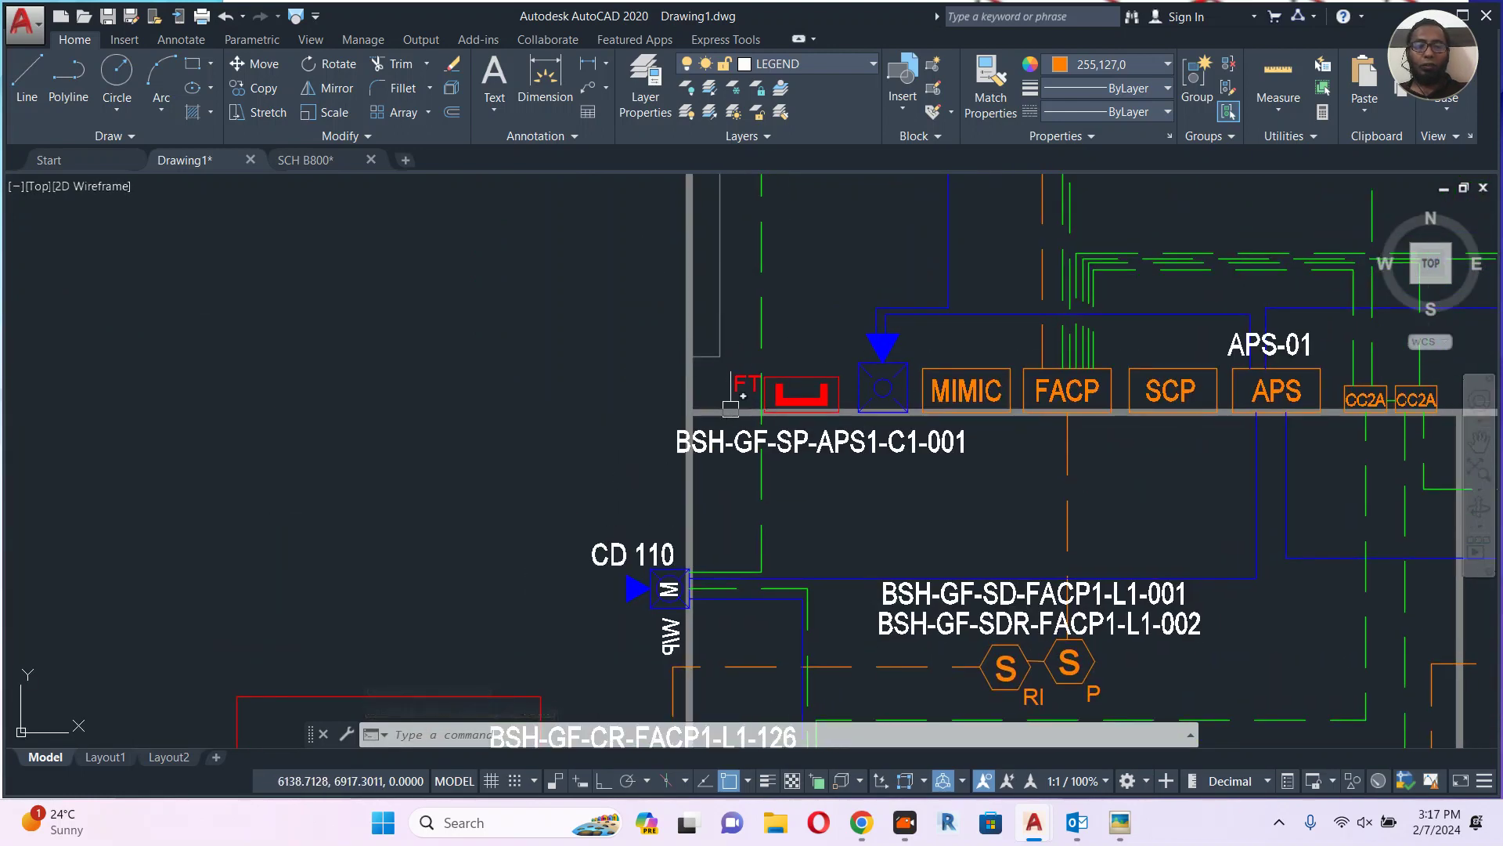
key("ctrl+shift+v")
scroll(744, 404, "up", 4)
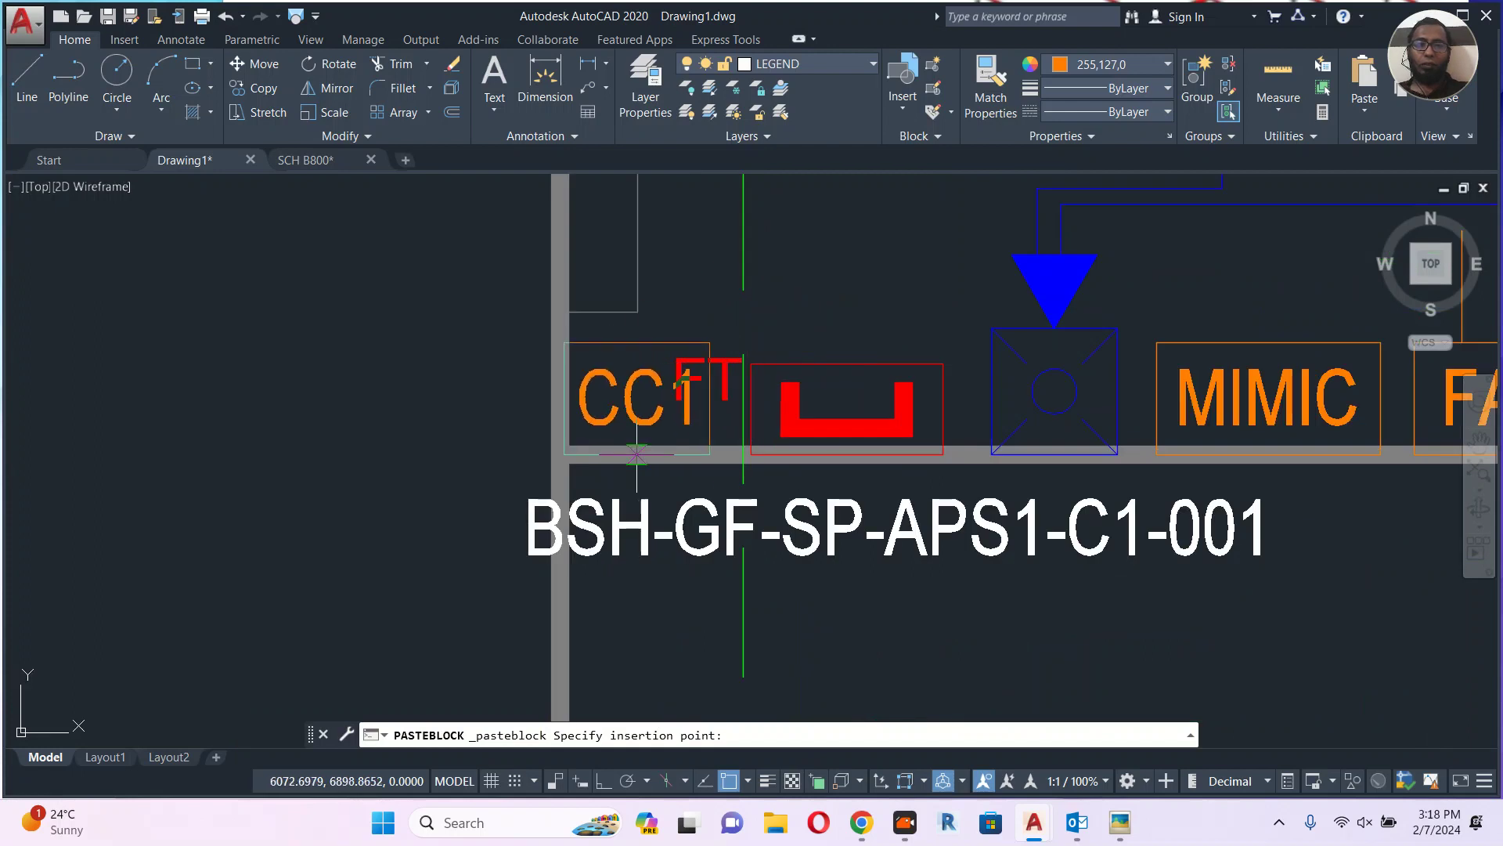
key("Escape")
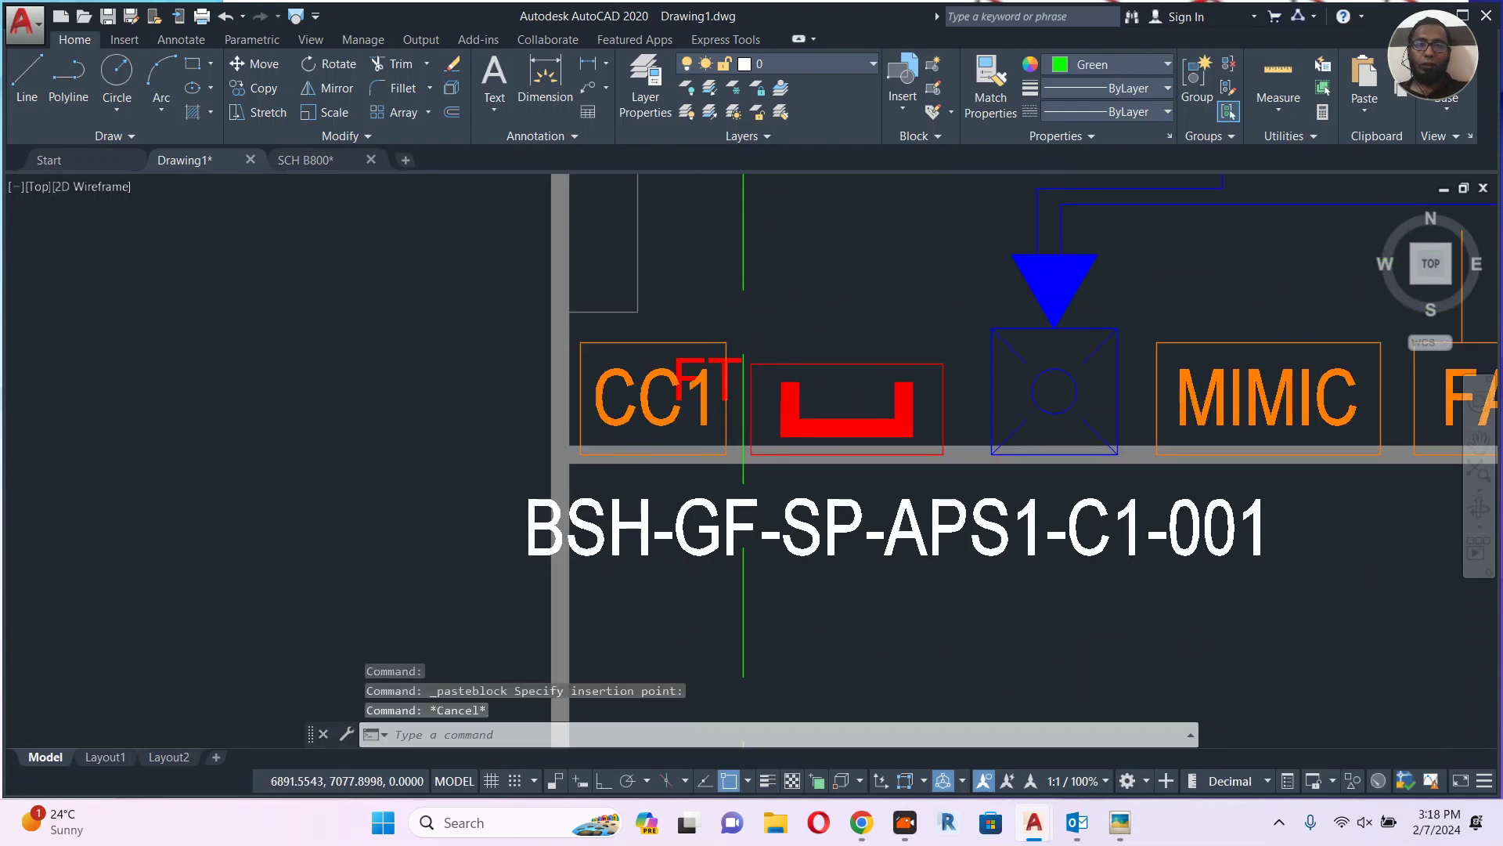
Draw a polyline from the upper edge of the CC1 module up to the F device above it.
scroll(977, 383, "down", 6)
scroll(870, 369, "up", 4)
type("pl")
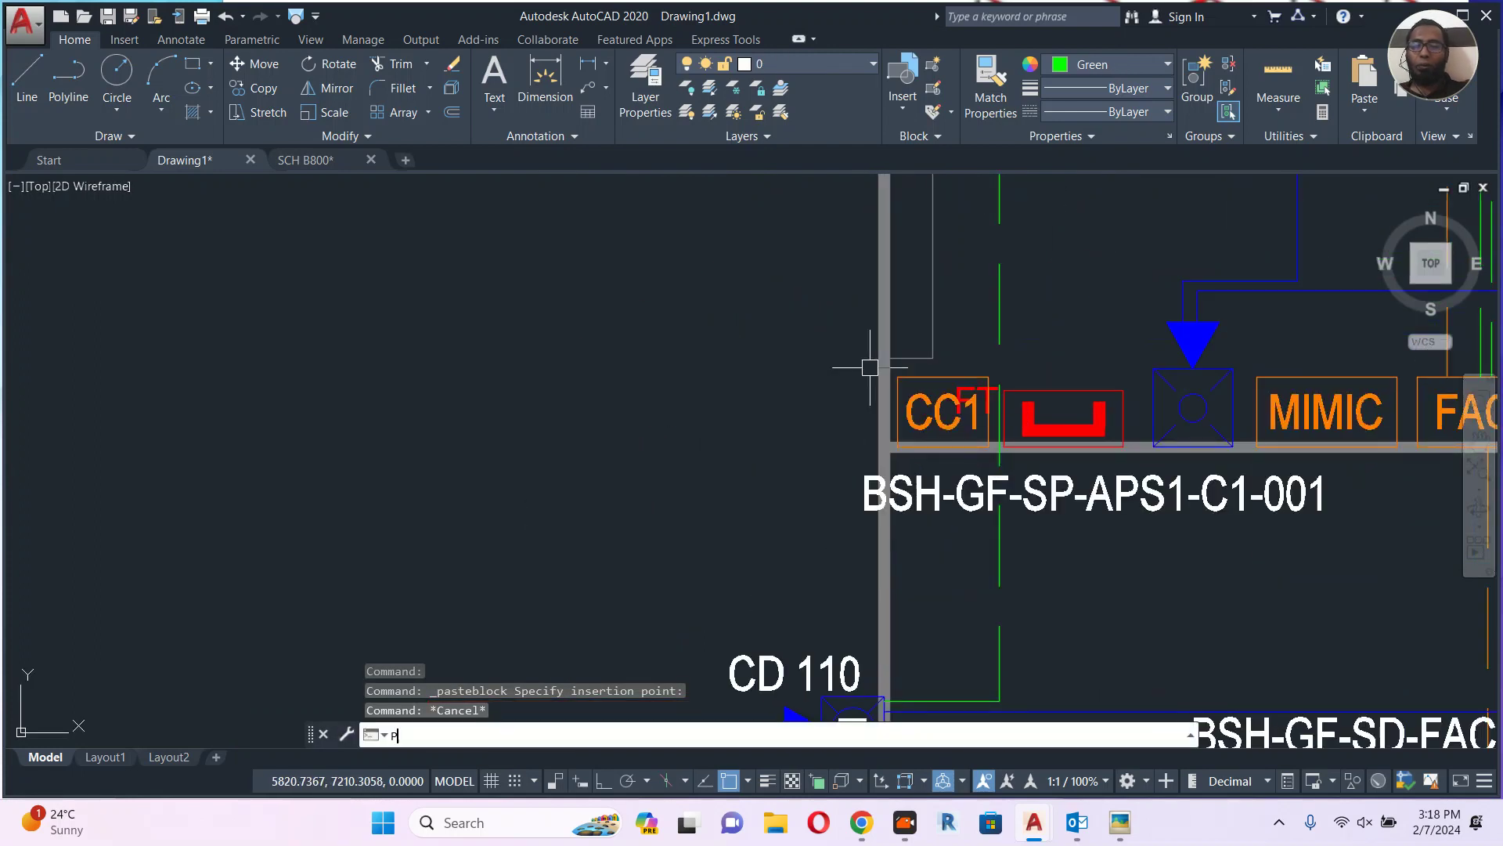
key("Return")
left_click(943, 380)
middle_click_drag(951, 243, 903, 470)
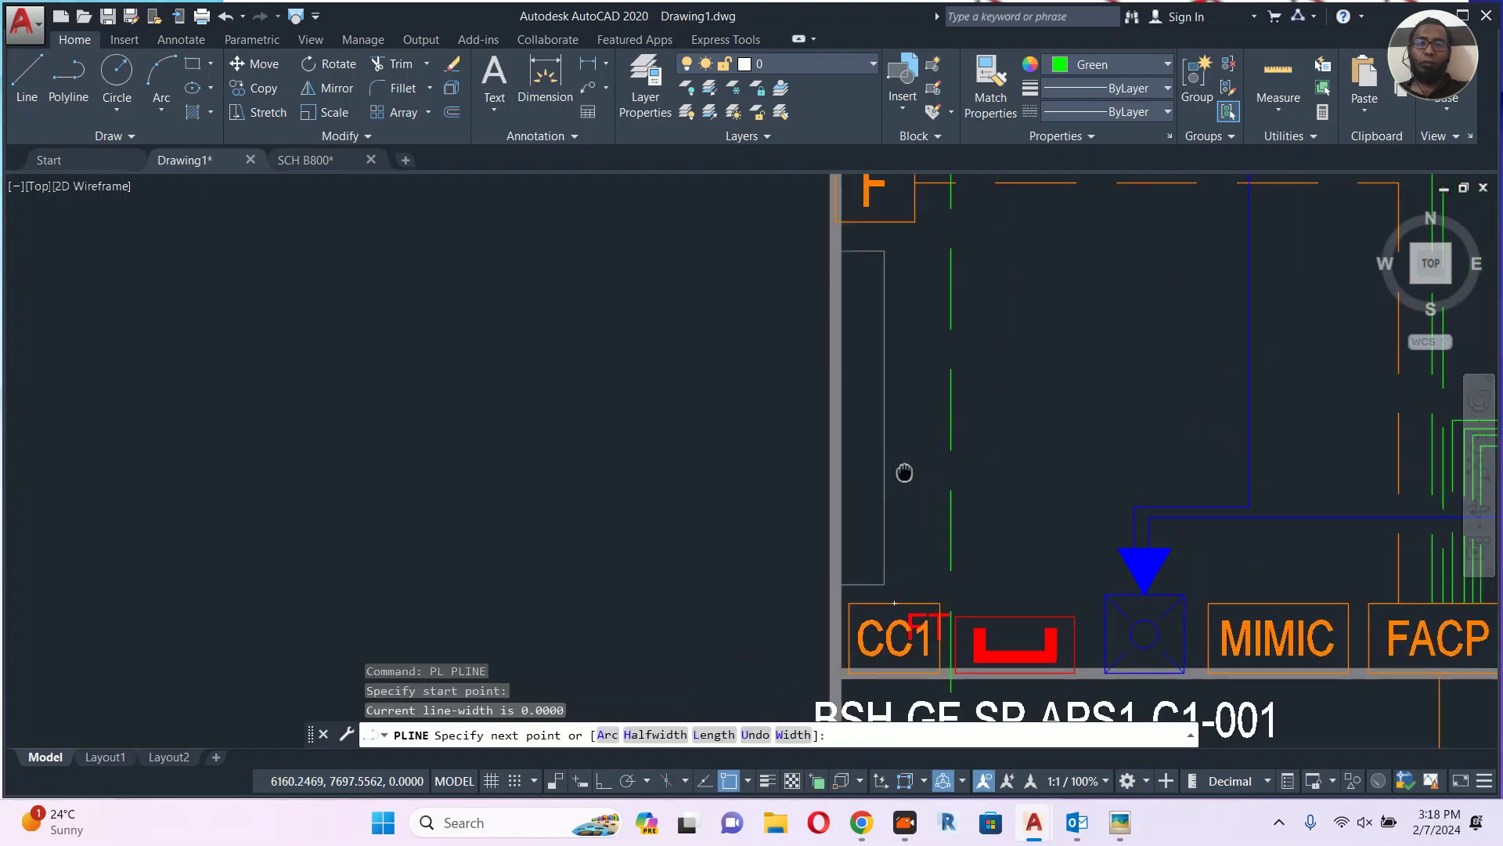
left_click(878, 231)
key("Escape")
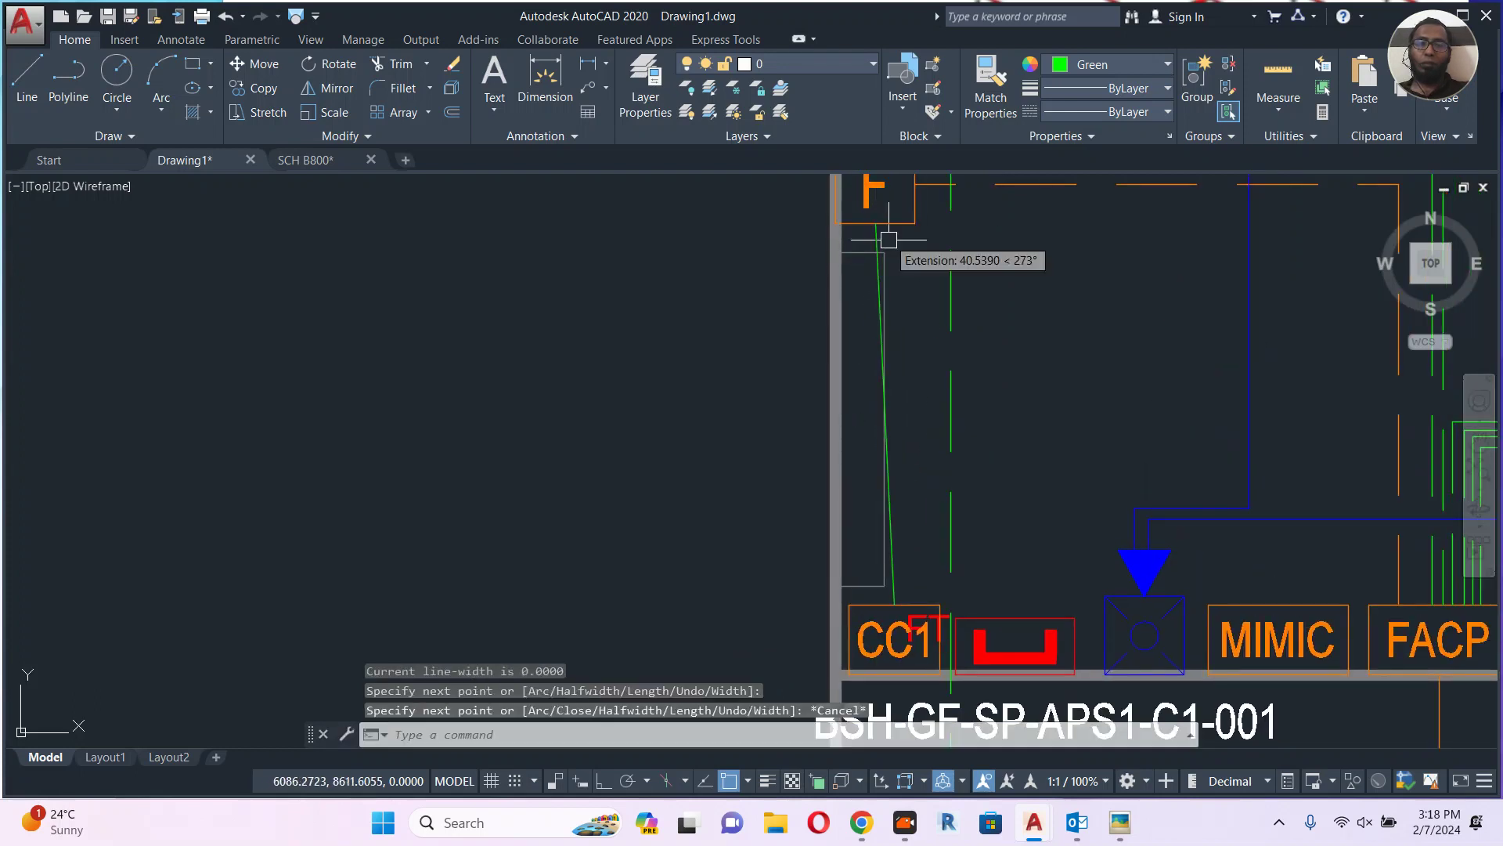
Stretch the lower end of the CC1-to-F polyline along the module's upper edge, closer to the outer wall.
middle_click_drag(929, 538, 872, 404)
key("Return")
key("Escape")
left_click(840, 468)
left_click(839, 471)
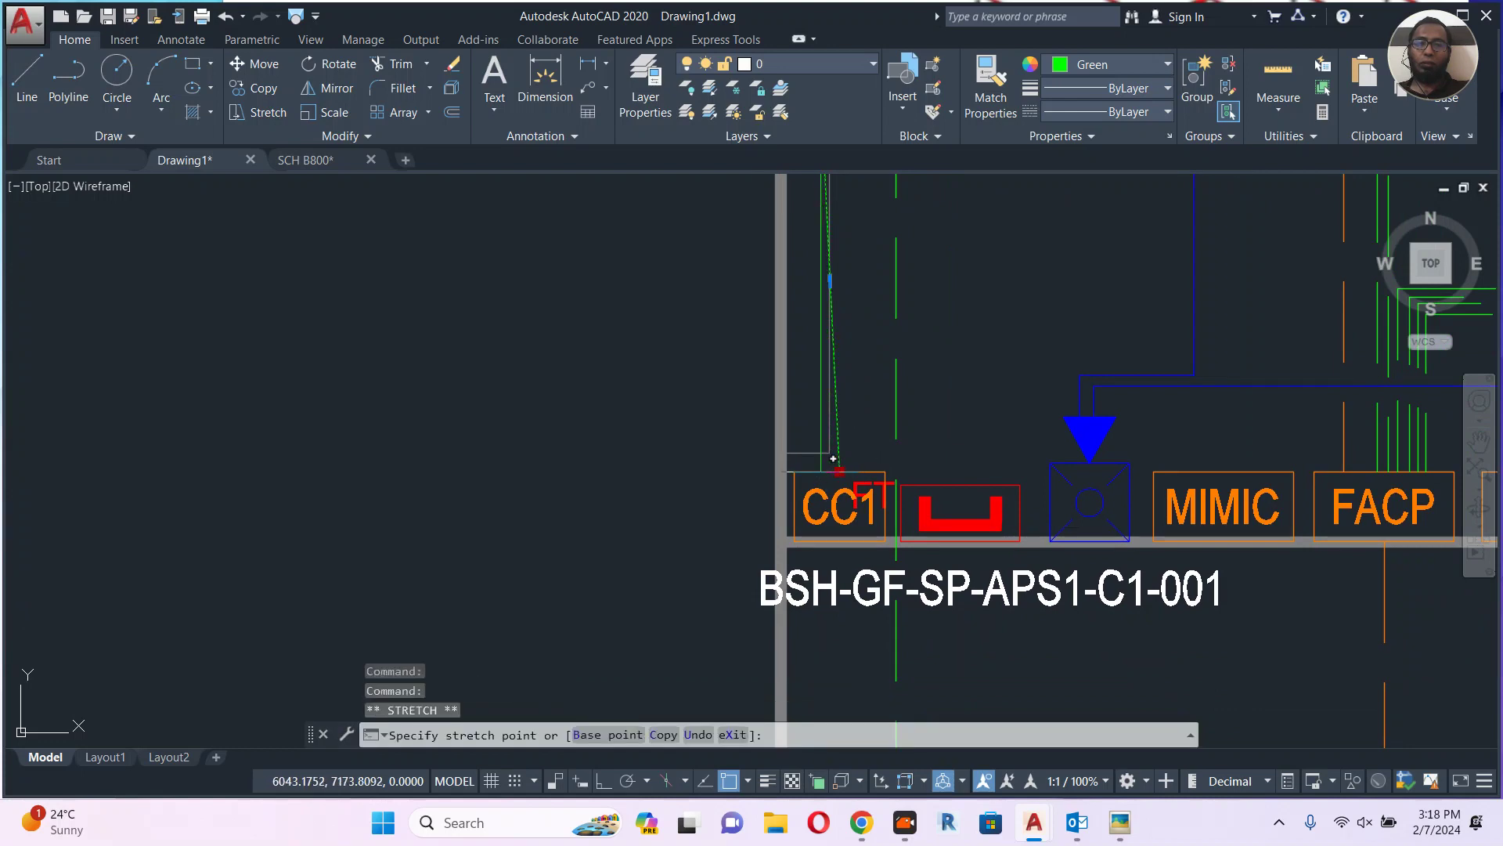
left_click(817, 453)
key("Escape")
Draw a polyline from the CC1 module's upper edge upward and across to the vertical loop line above the FACP.
type("pl")
key("Return")
left_click(859, 473)
middle_click_drag(866, 444, 847, 582)
scroll(846, 582, "down", 2)
scroll(856, 539, "up", 4)
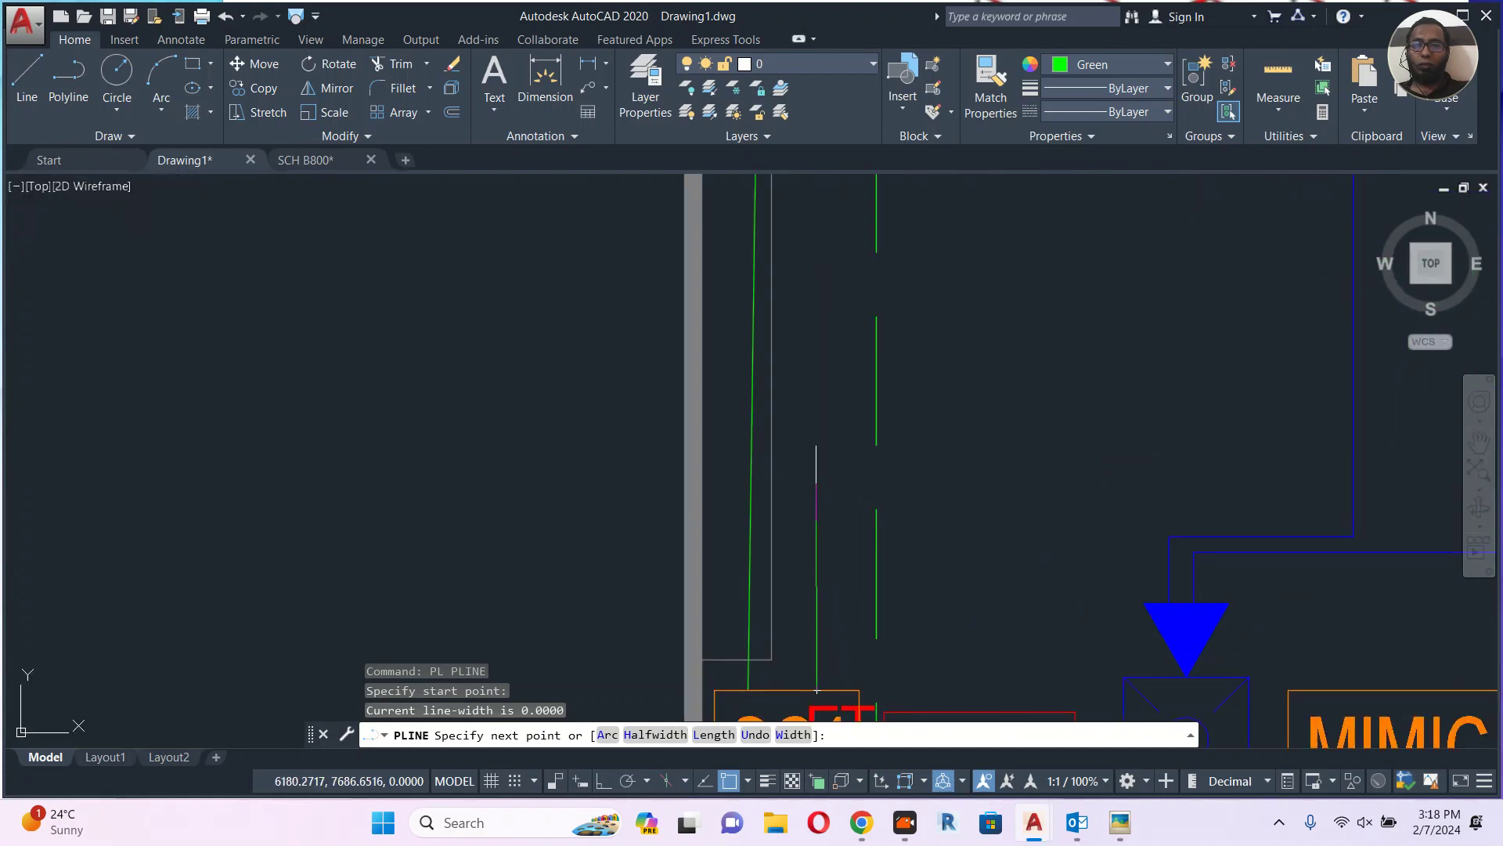
left_click(820, 462)
middle_click_drag(962, 470, 902, 447)
scroll(533, 376, "down", 4)
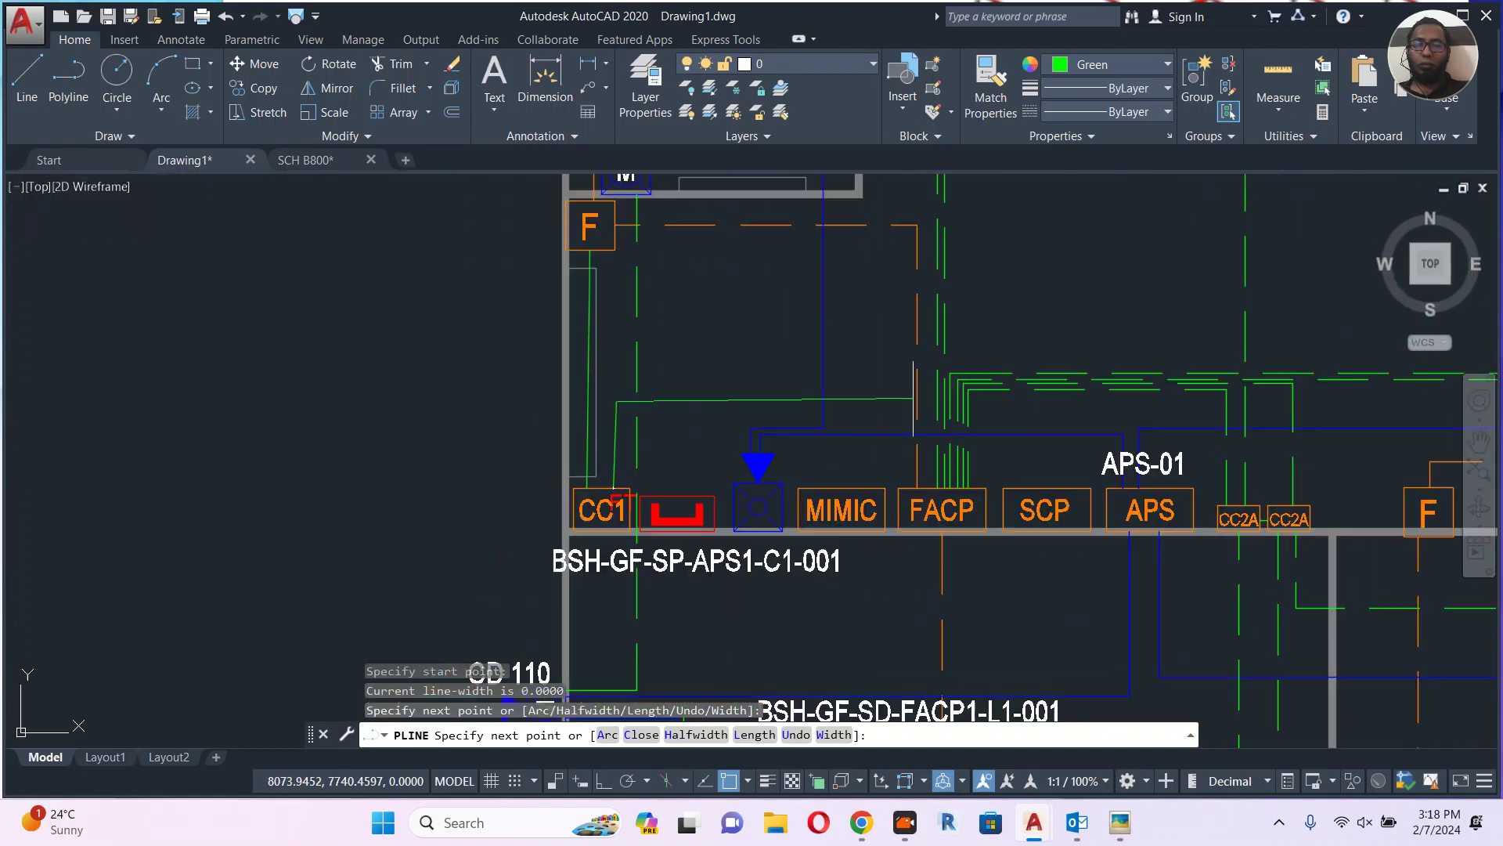
left_click(918, 401)
key("Escape")
Match both new CC1 lines to the properties of the orange dashed FACP loop line.
left_click(918, 400)
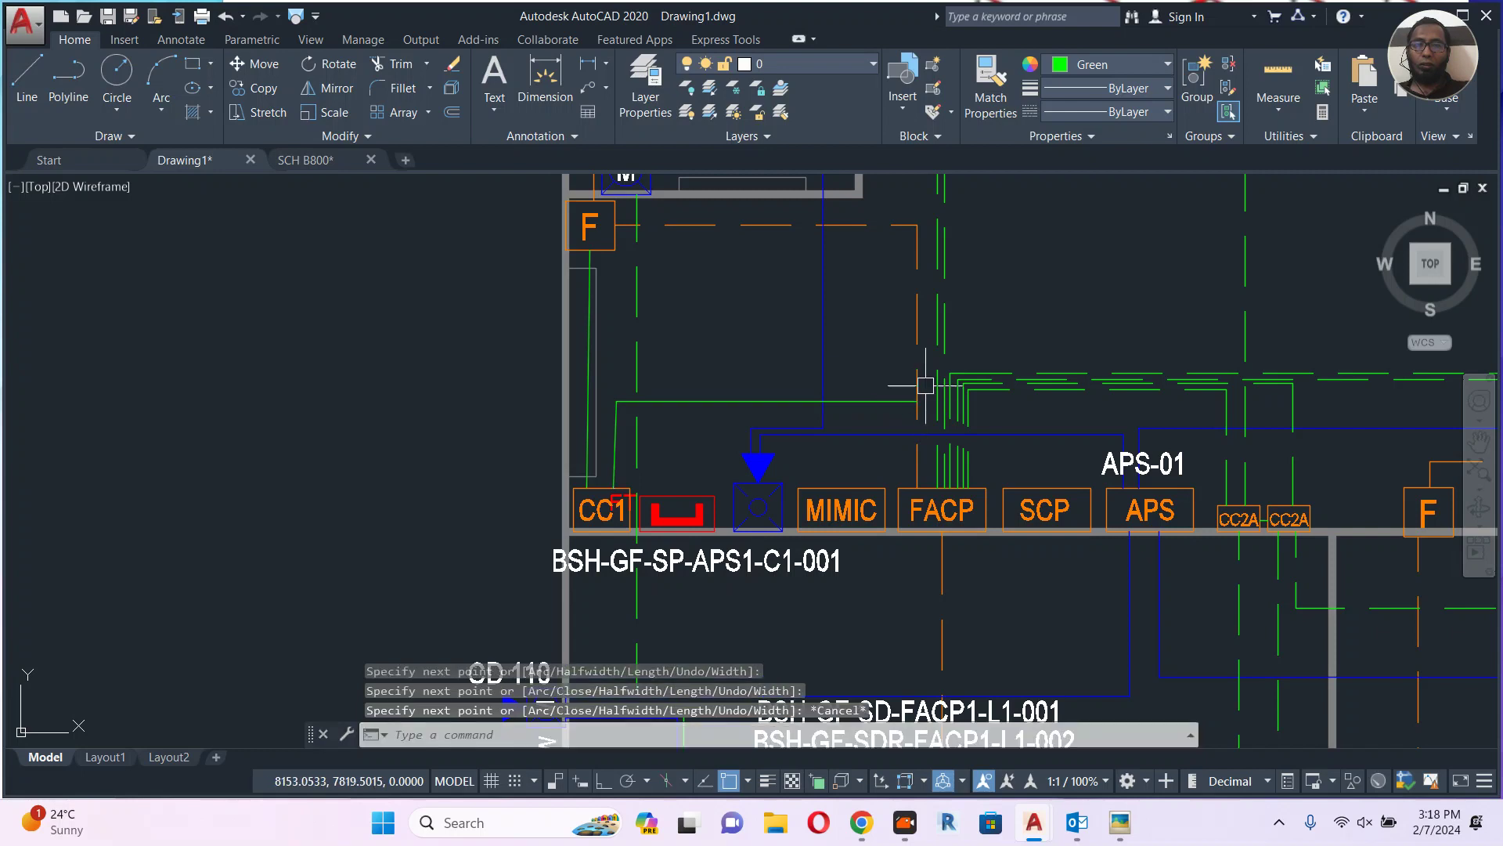
type("ma")
key("Return")
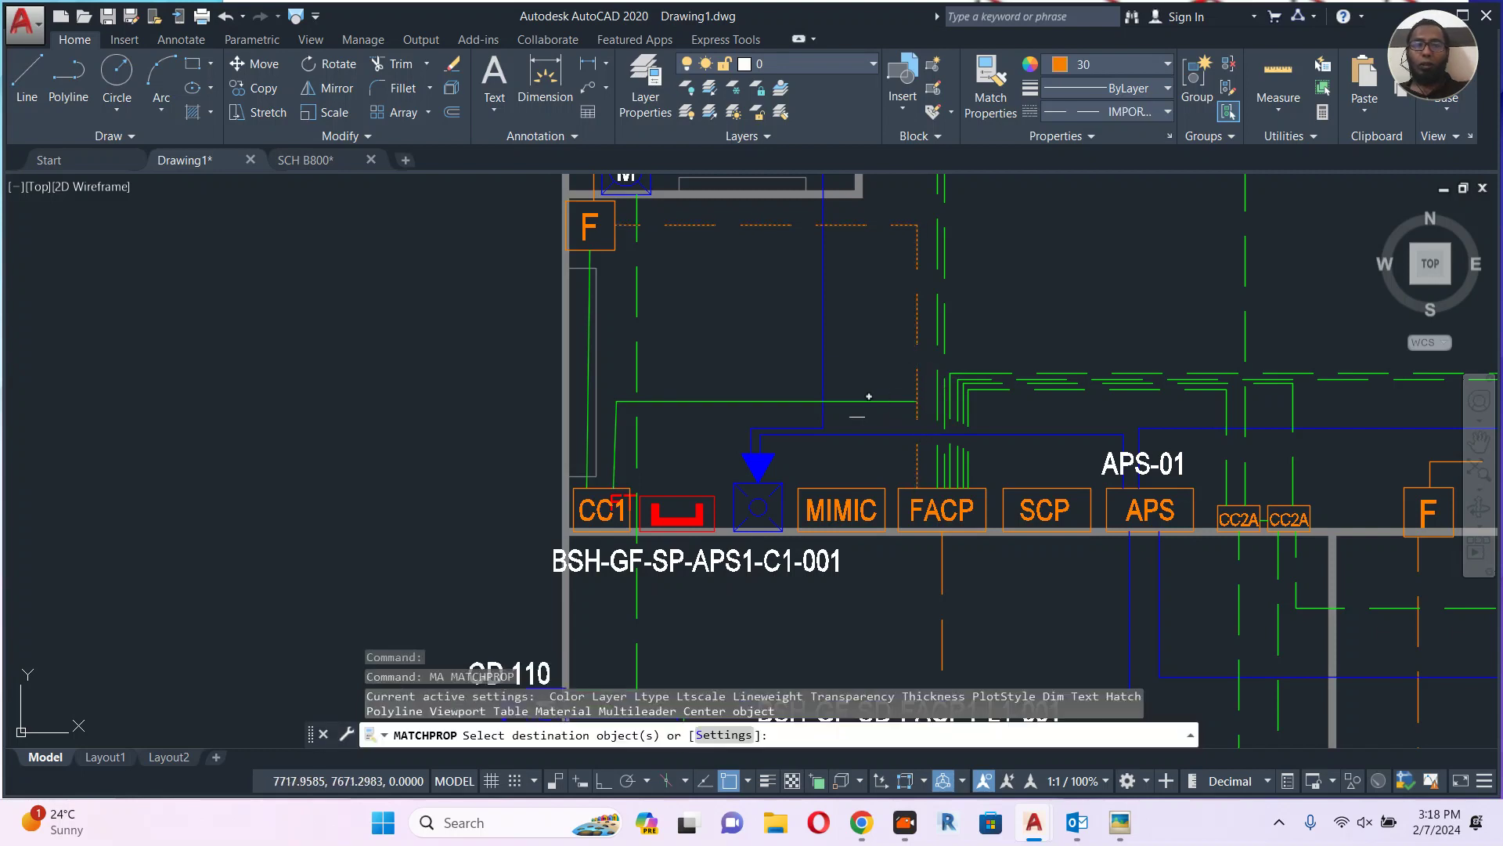
left_click(863, 403)
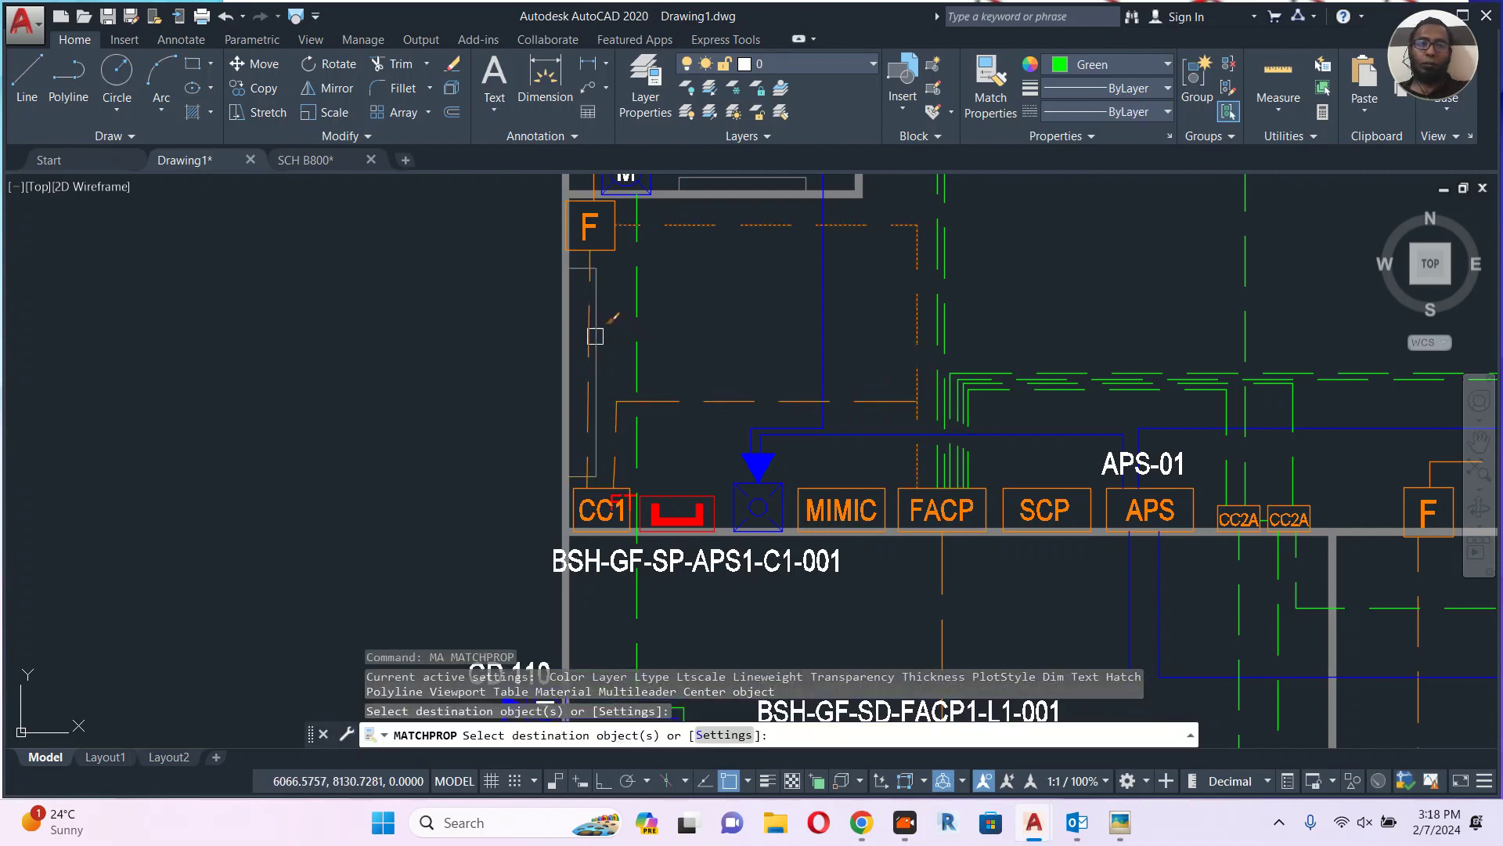
key("Escape")
middle_click_drag(873, 296, 862, 326)
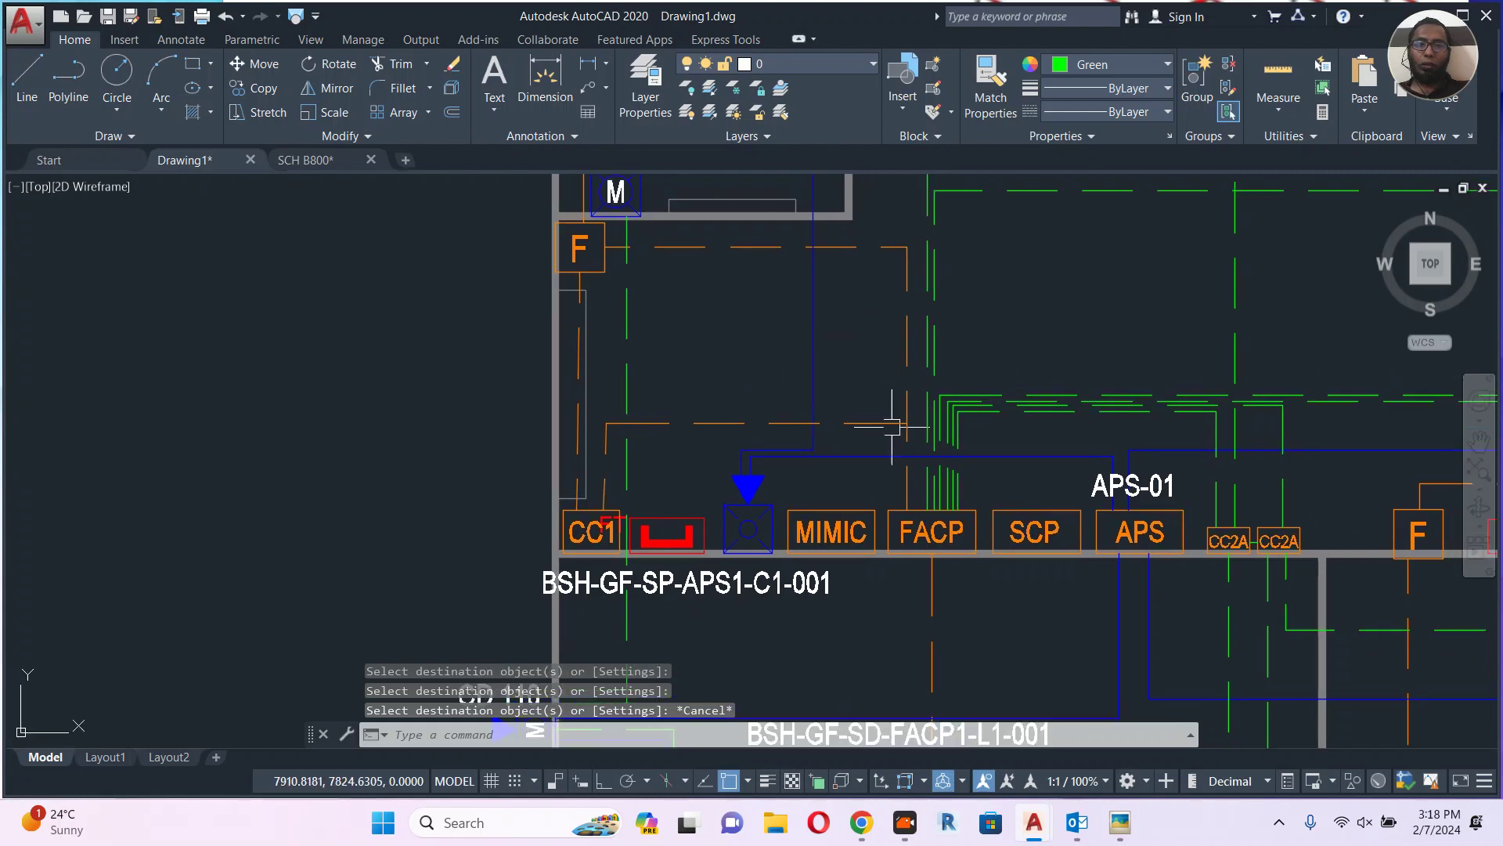
Fillet the horizontal CC1 line with the vertical loop line running into the FACP.
type("f")
key("Return")
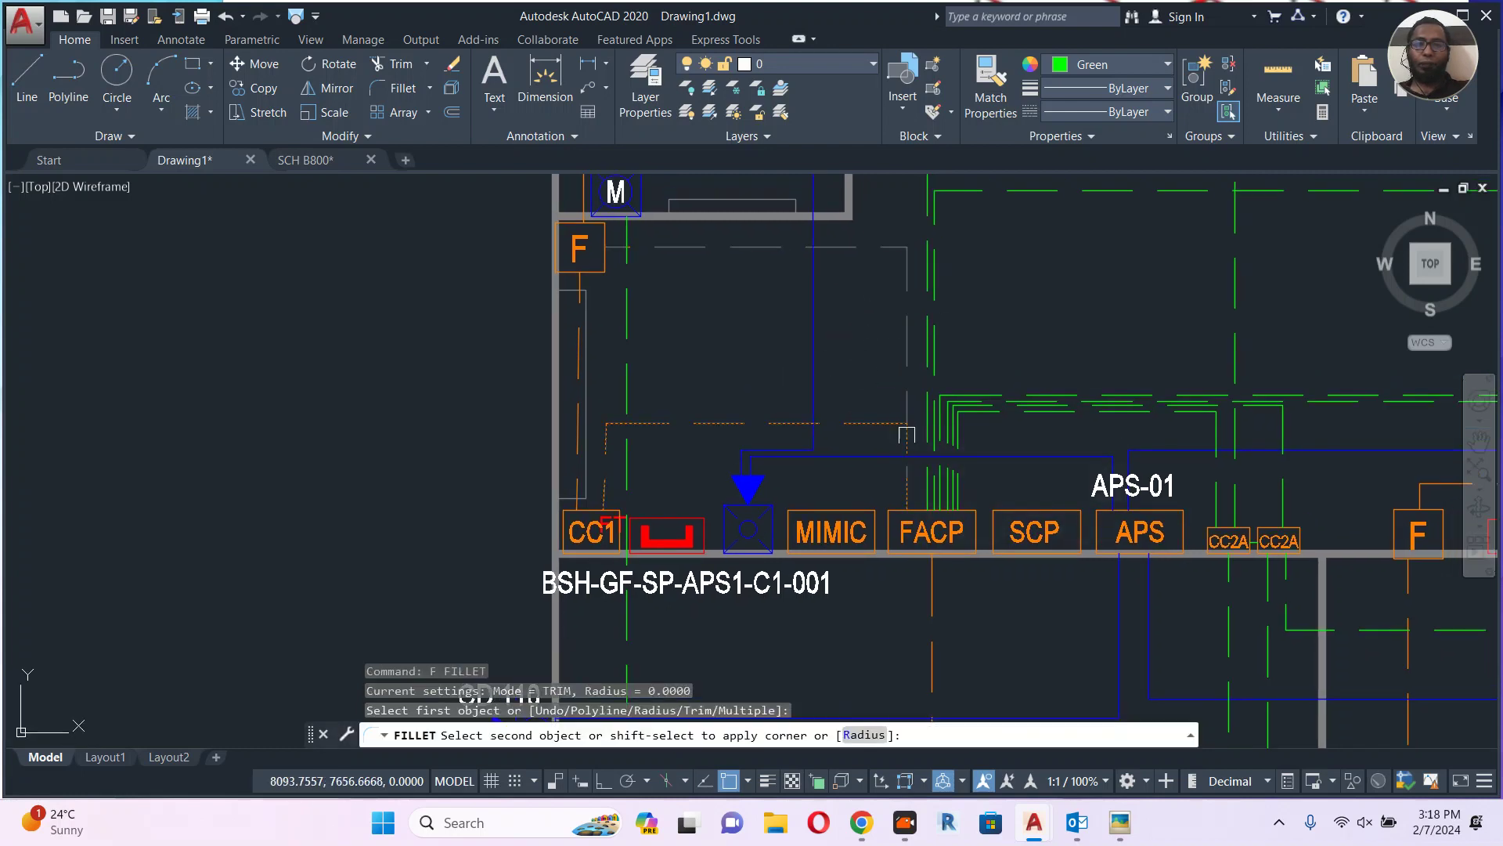
left_click(908, 437)
key("Escape")
Draw a three-segment polyline linking the upper edge of the CC1 module to the upper edge of the fire telephone jack.
scroll(662, 517, "up", 5)
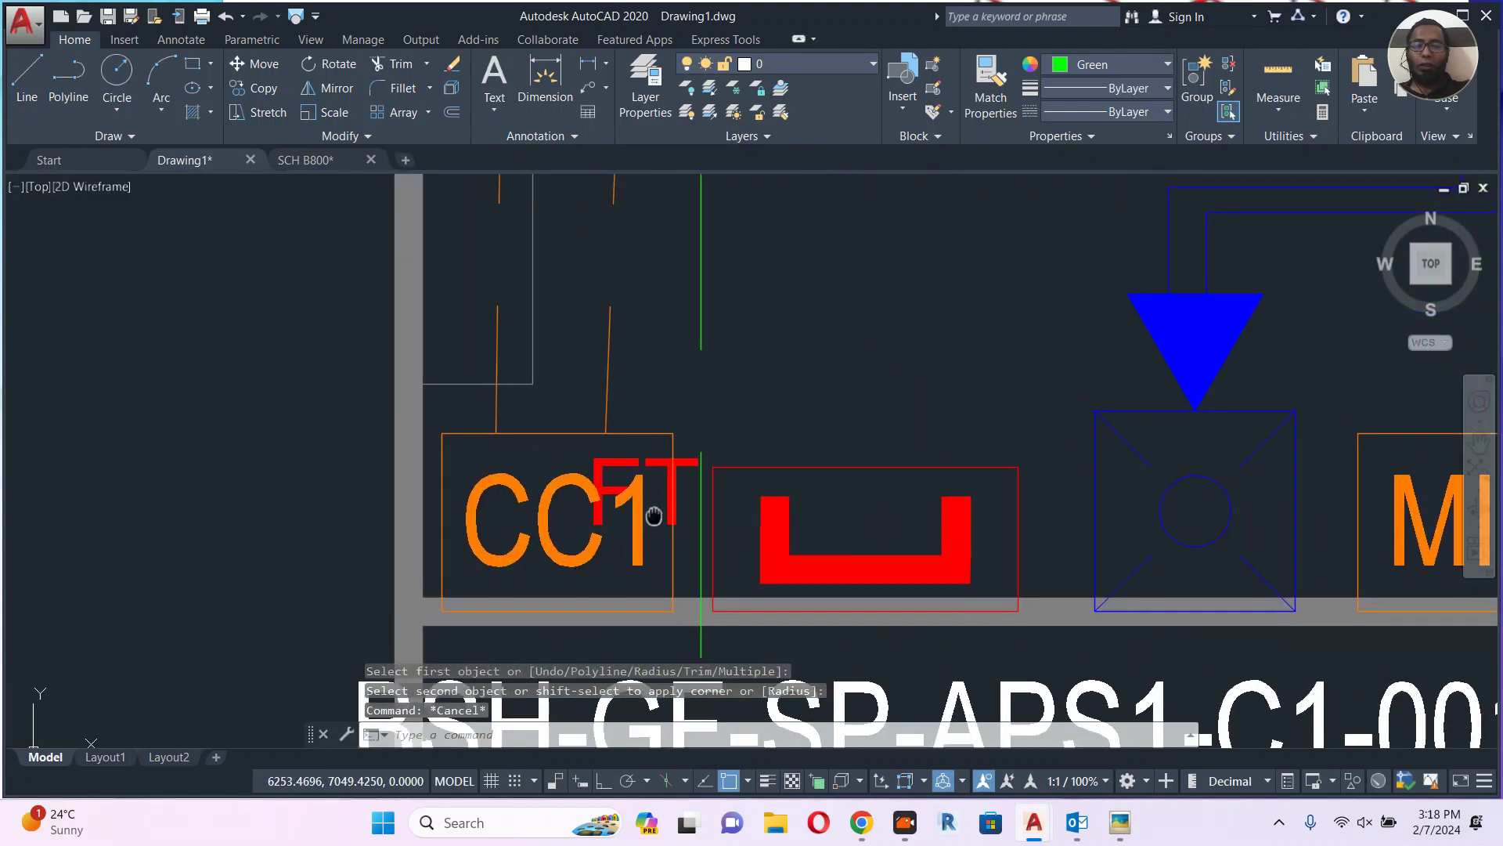
type("pl")
key("Return")
left_click(664, 386)
scroll(646, 432, "up", 2)
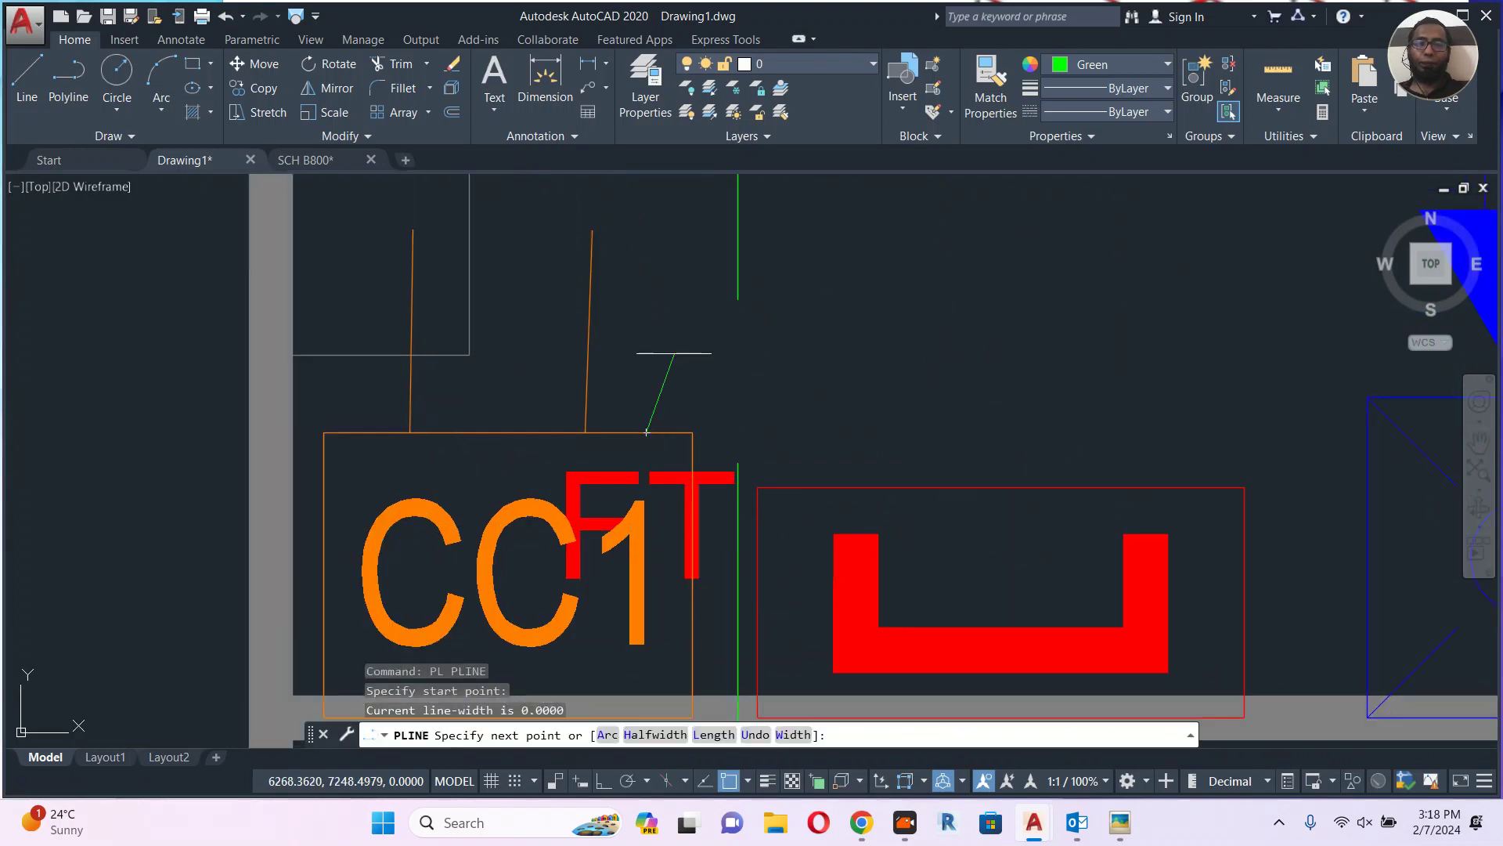
left_click(647, 271)
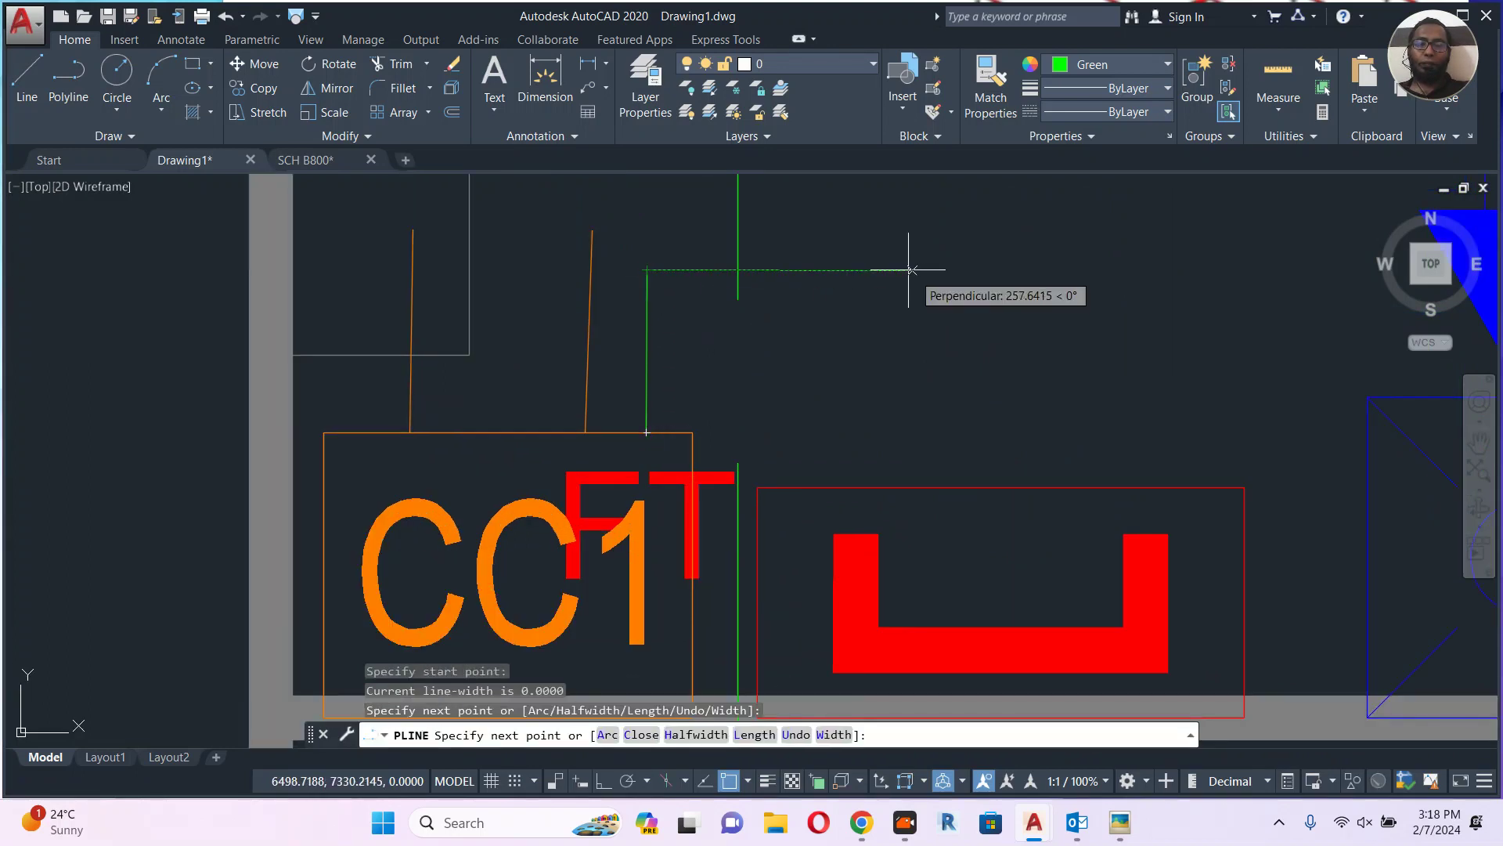
left_click(904, 270)
left_click(904, 487)
key("Escape")
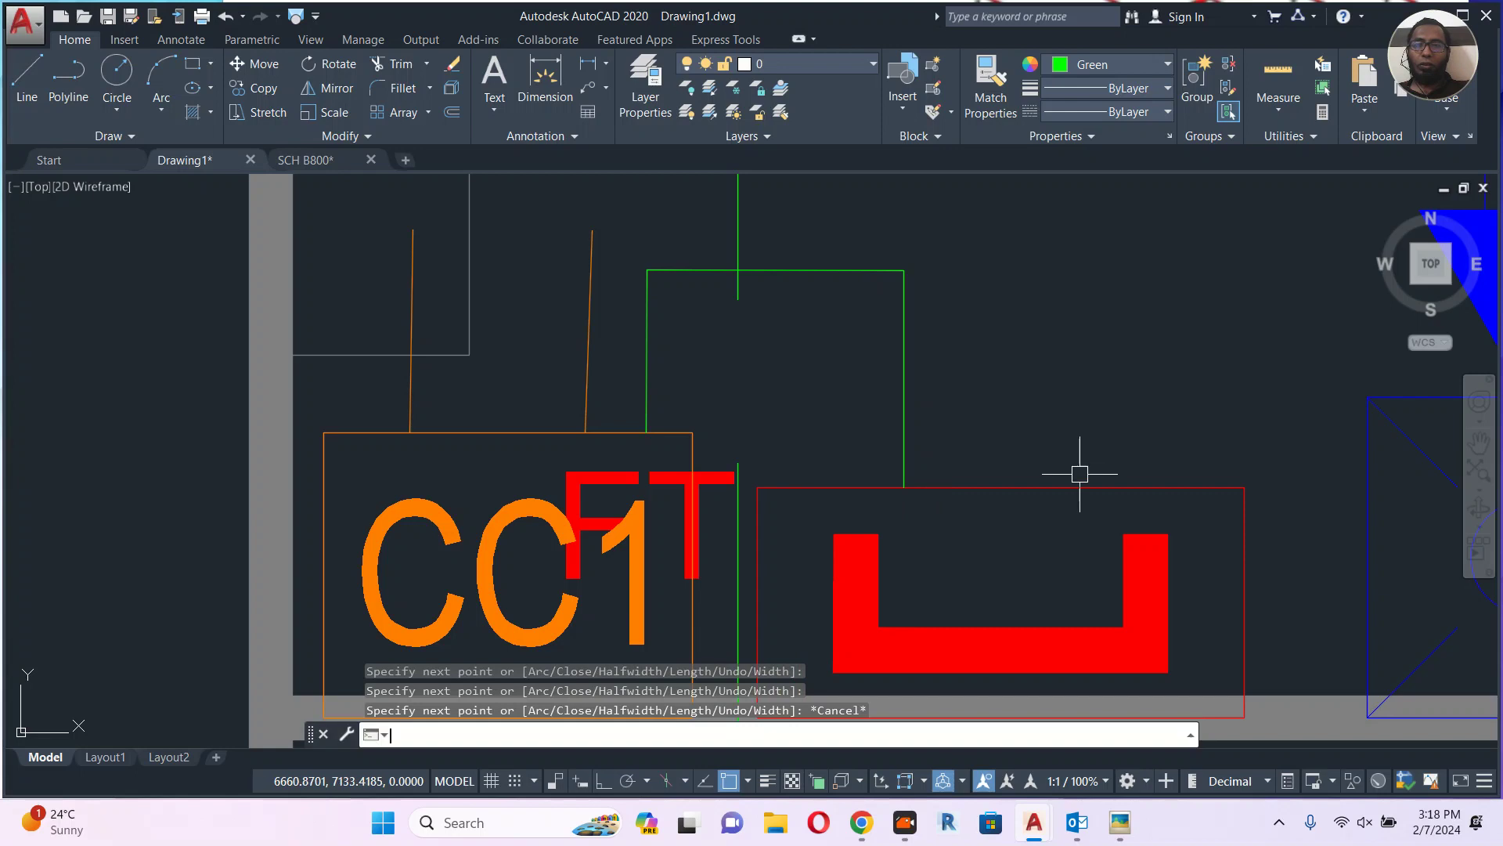
Draw a short, nearly vertical polyline upward from the upper edge of the fire telephone jack, beside its CC1 connection.
key("Return")
left_click(1102, 487)
scroll(1080, 272, "down", 3)
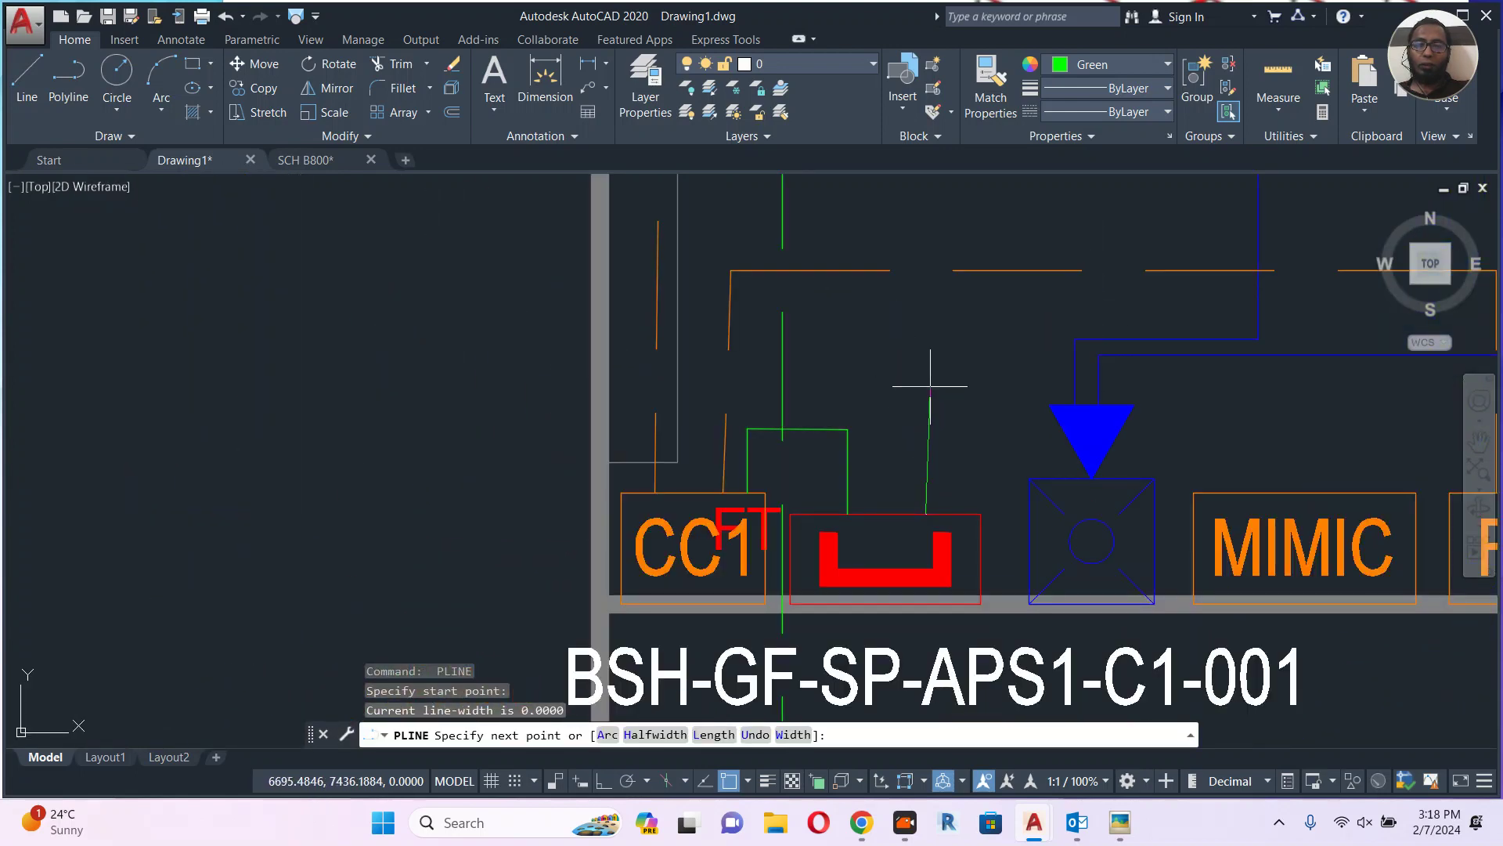
left_click(931, 387)
key("Escape")
key("Return")
scroll(732, 491, "up", 2)
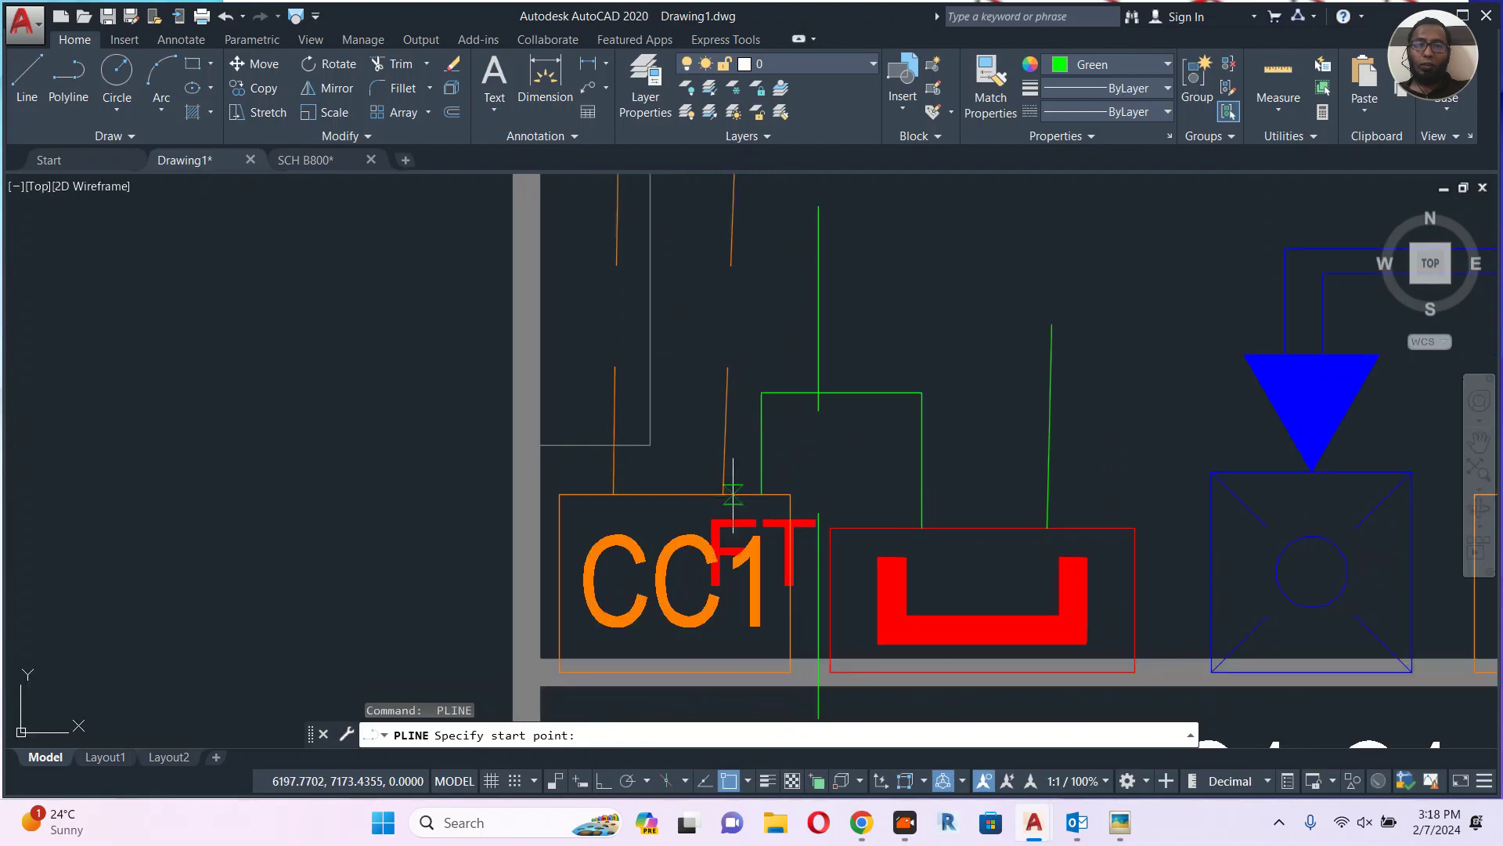
middle_click_drag(1097, 514, 858, 533)
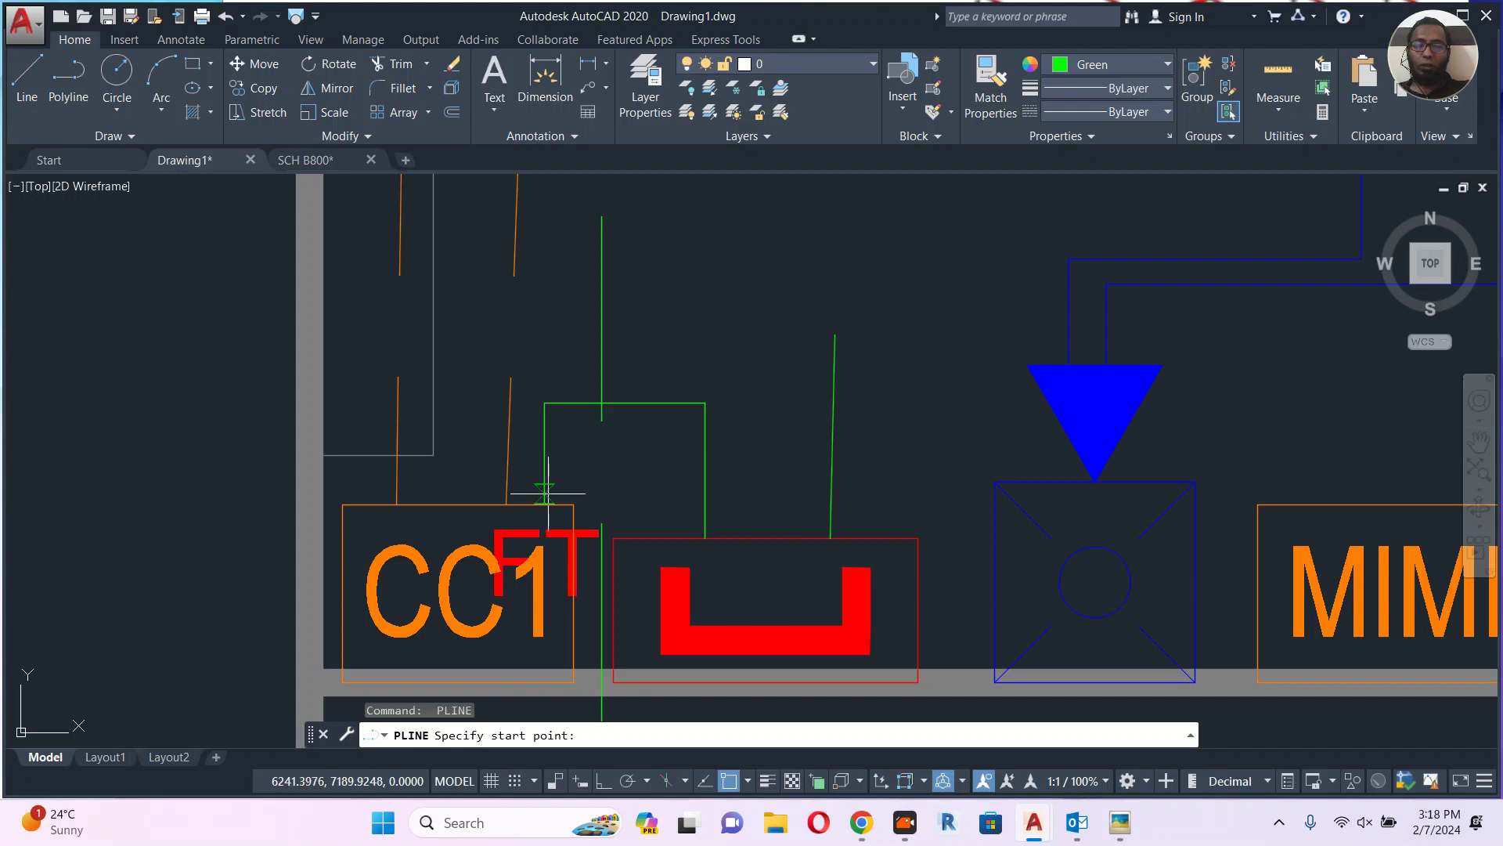
scroll(545, 504, "up", 2)
left_click(514, 503)
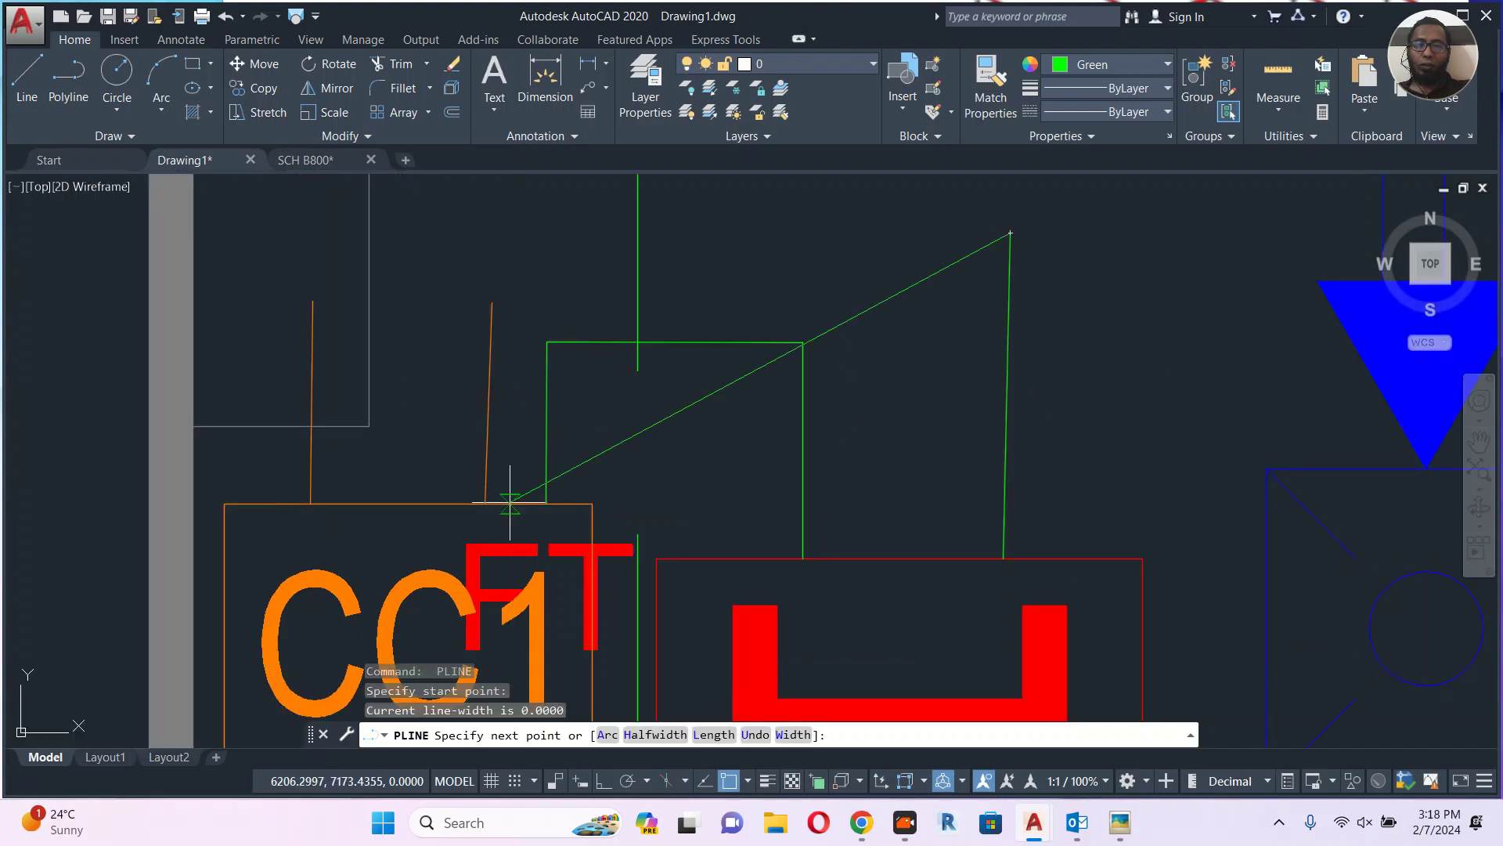
key("Escape")
Draw a polyline from the upper edge of CC1 up, across beneath the orange loop line, and down to the upper edge of the FACP.
type("pl")
key("Return")
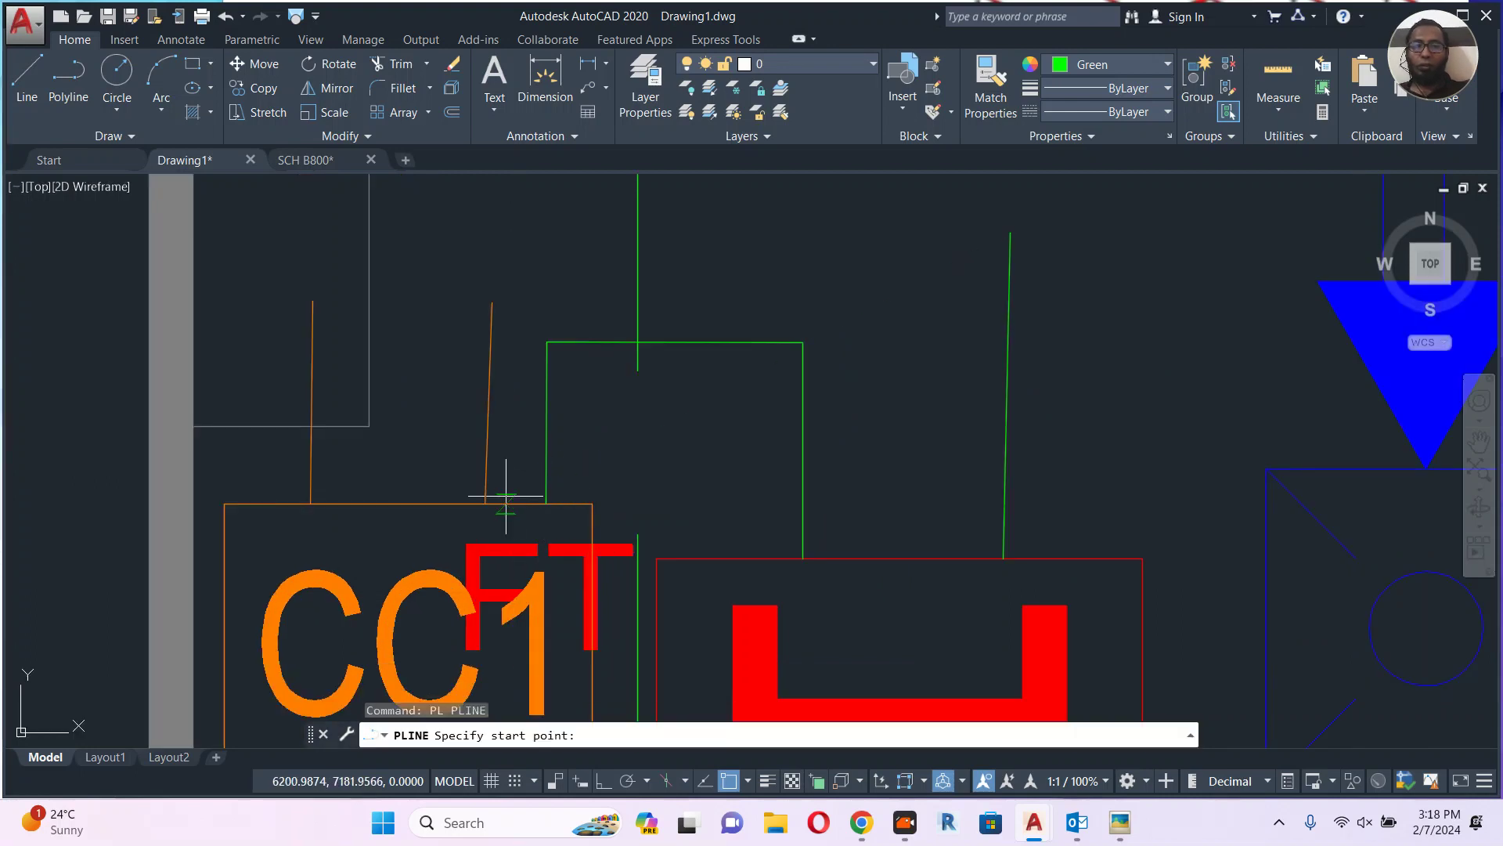
left_click(511, 503)
middle_click_drag(540, 329, 555, 483)
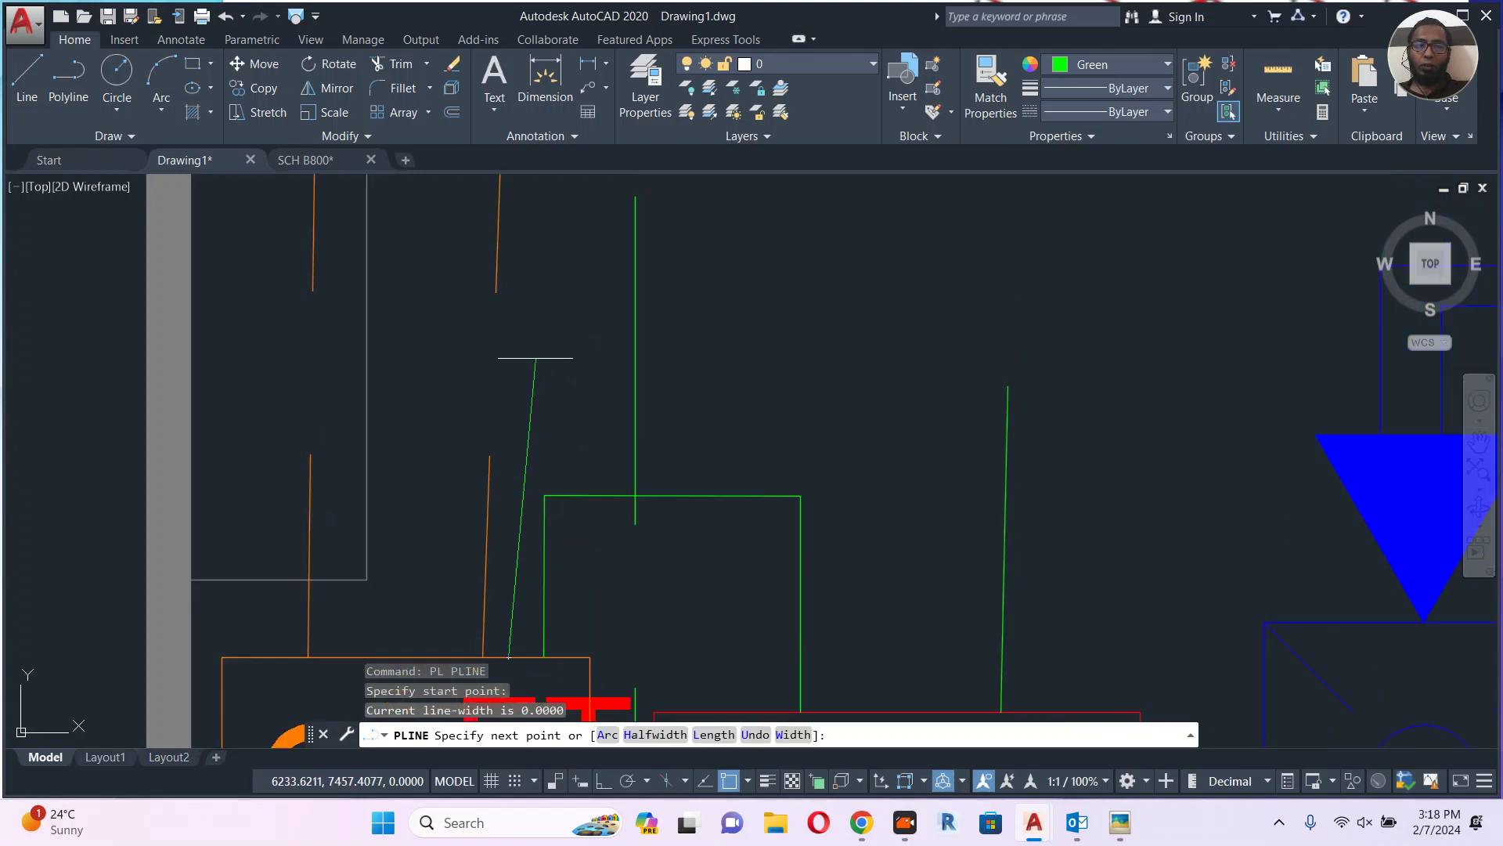
left_click(527, 296)
scroll(552, 326, "down", 4)
middle_click_drag(759, 366, 574, 393)
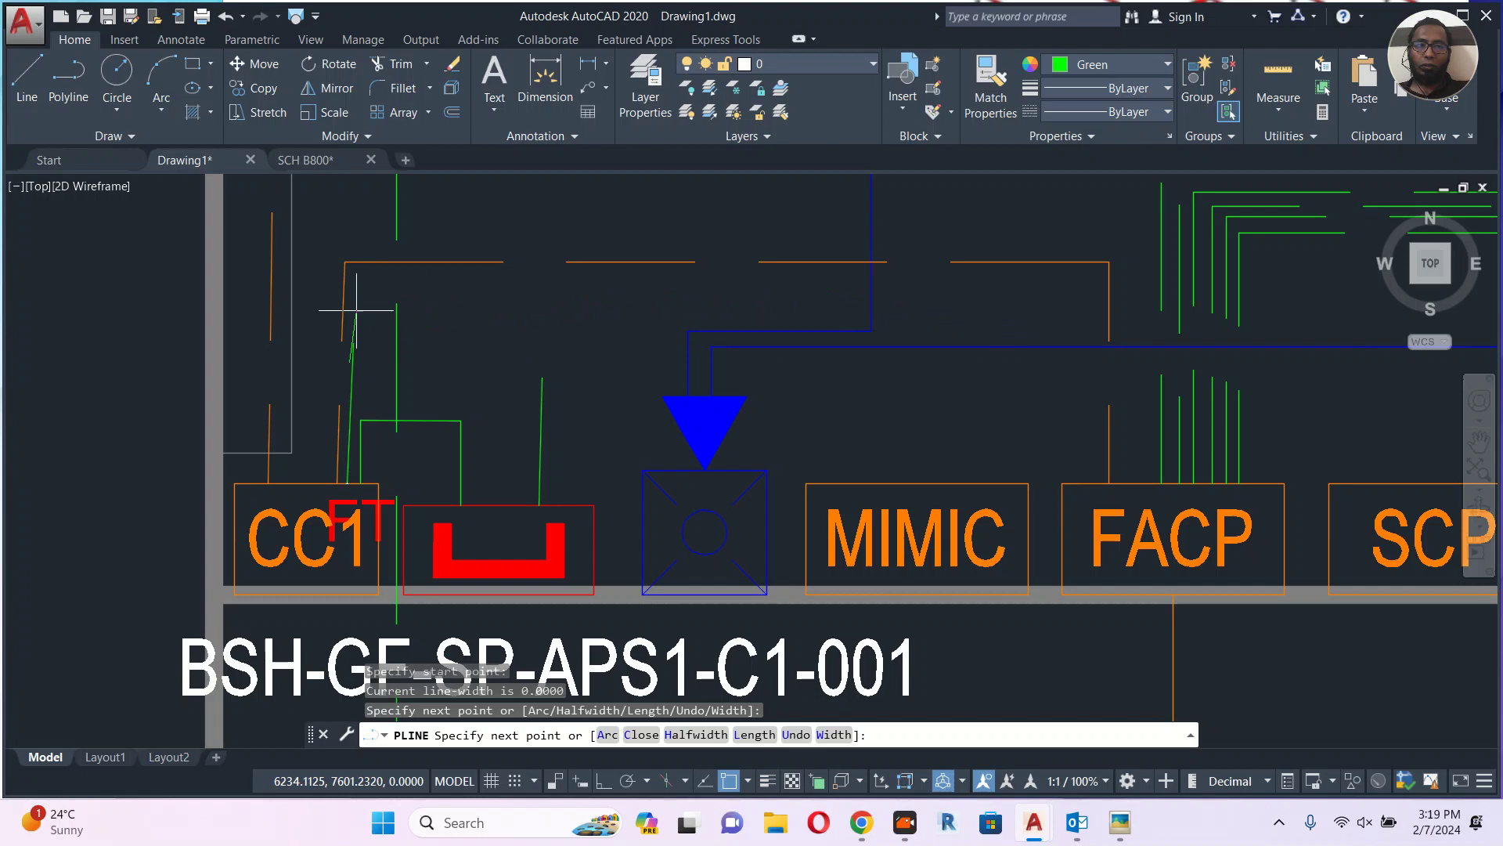
scroll(356, 309, "up", 4)
left_click(336, 261)
scroll(802, 374, "down", 4)
middle_click_drag(938, 365, 467, 389)
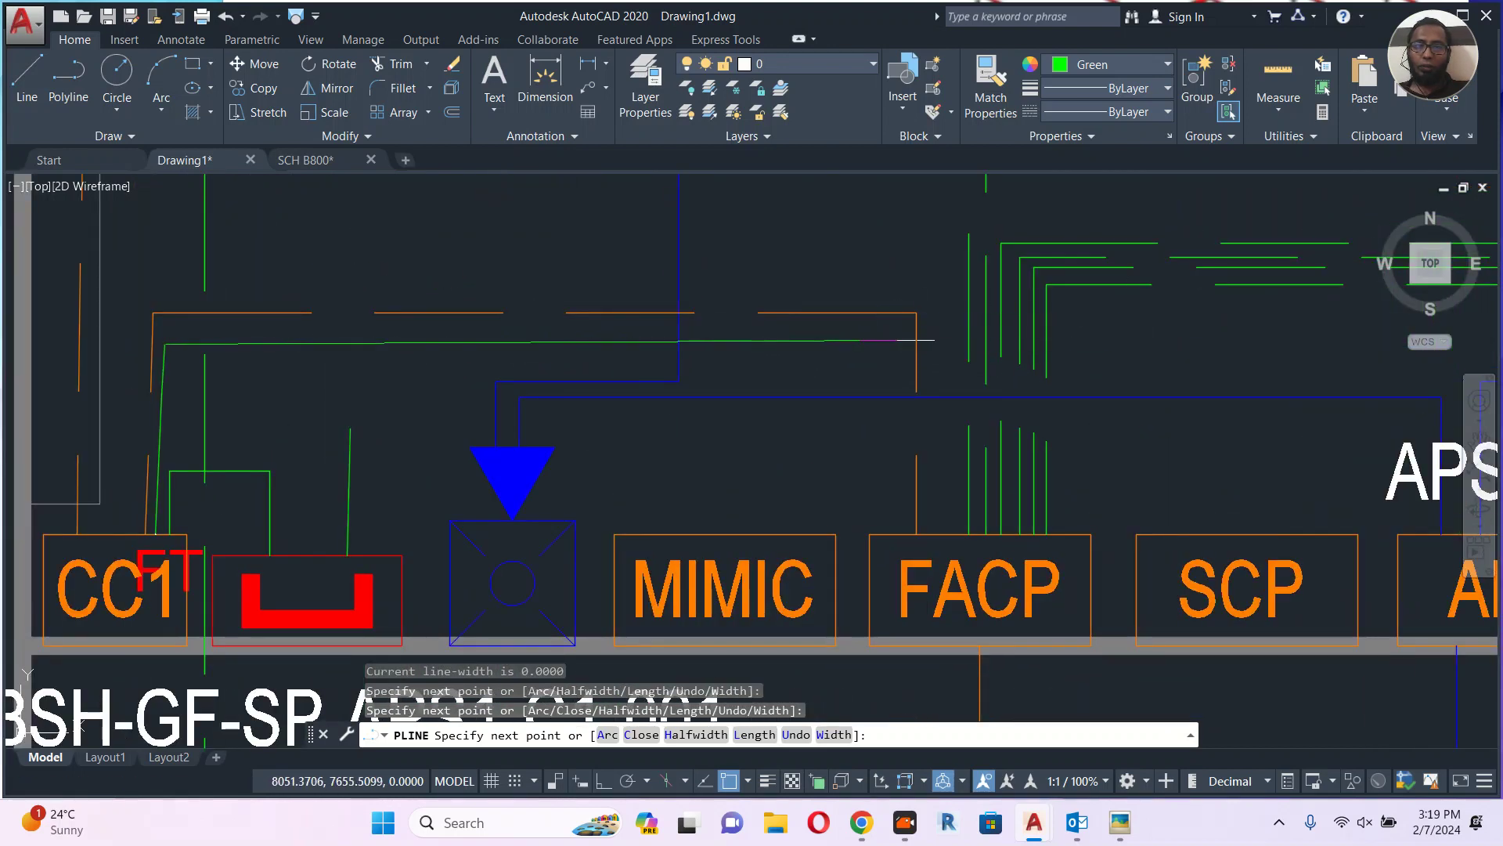
left_click(897, 340)
left_click(897, 535)
key("Escape")
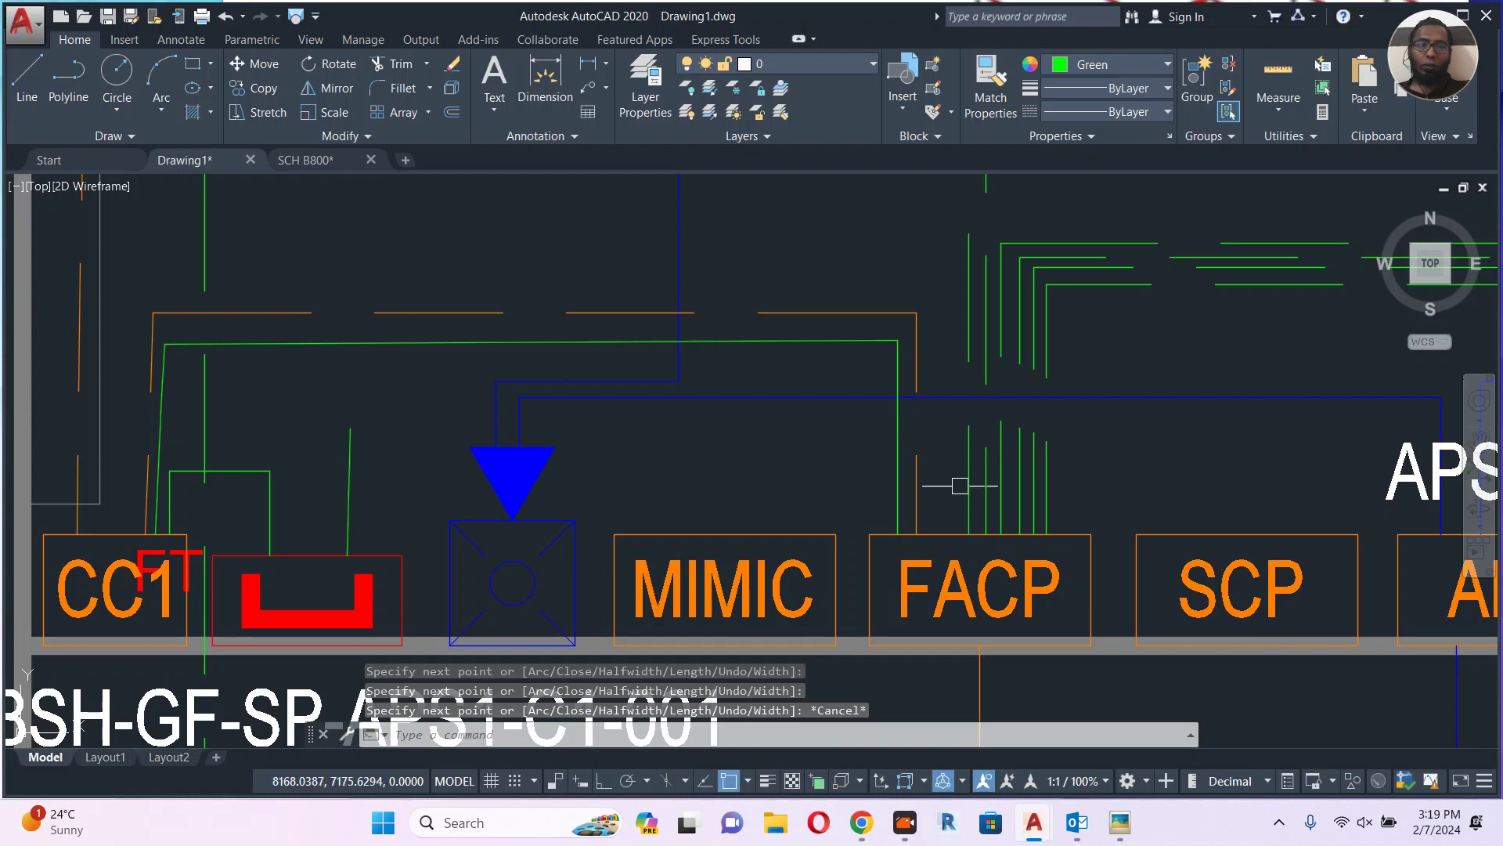
Delete the short polyline above the fire telephone jack, and stretch the orange loop line's leg at CC1 left into a vertical run.
left_click(350, 486)
key("Delete")
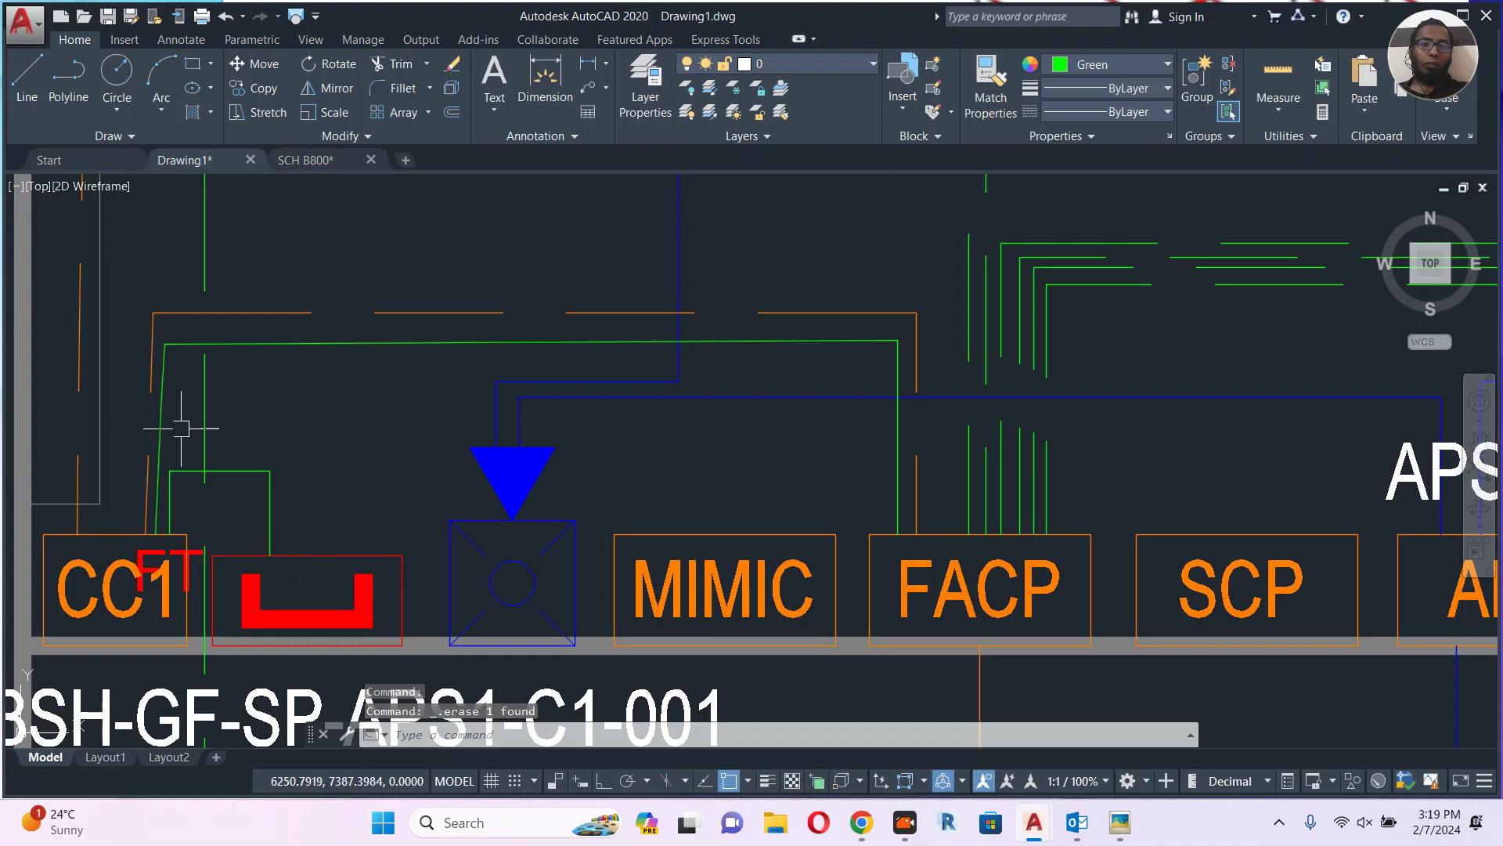
left_click(157, 312)
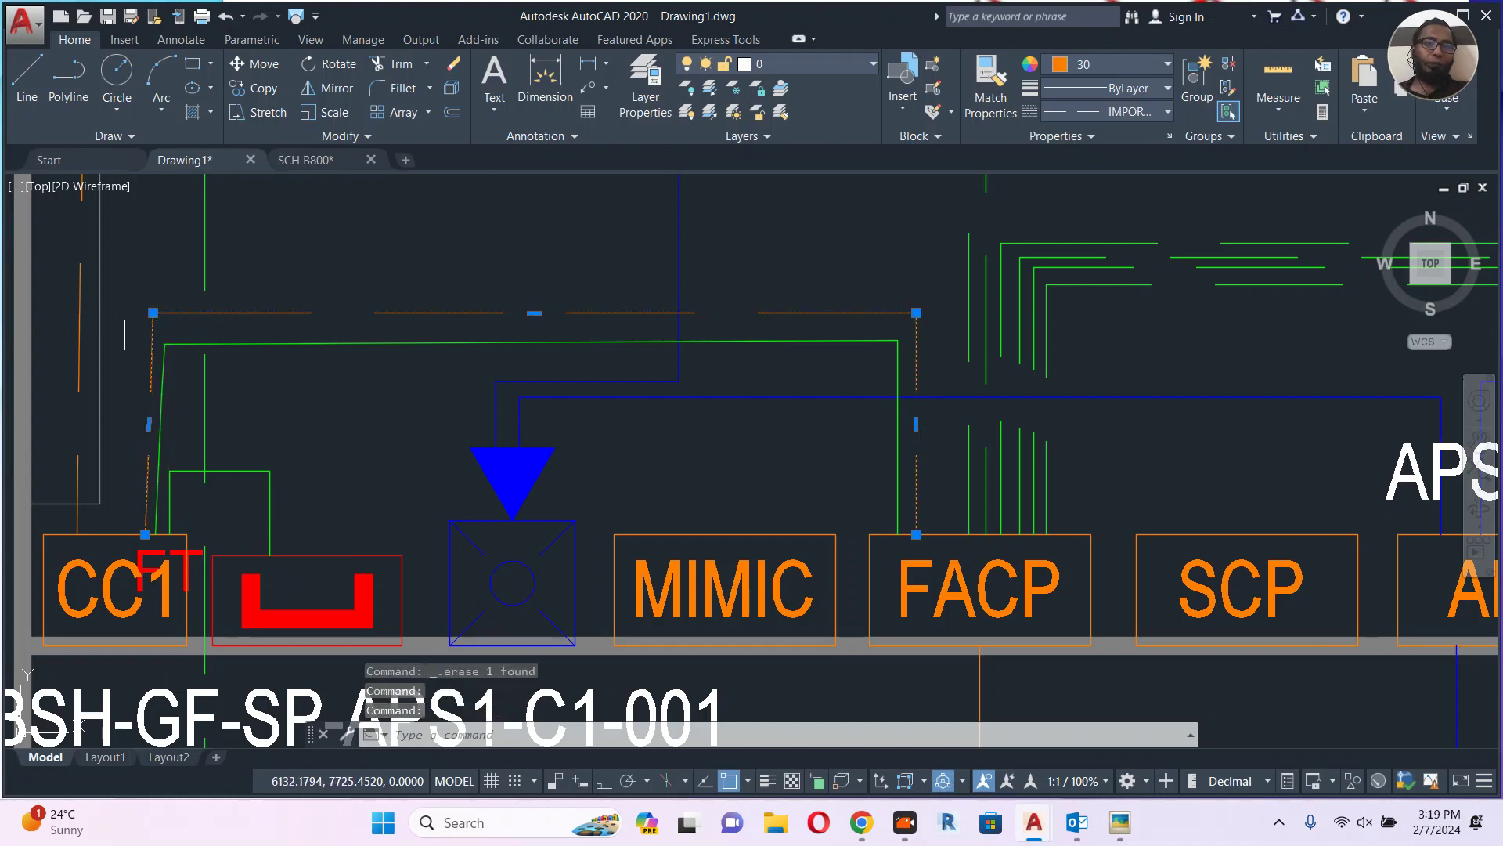
left_click(153, 312)
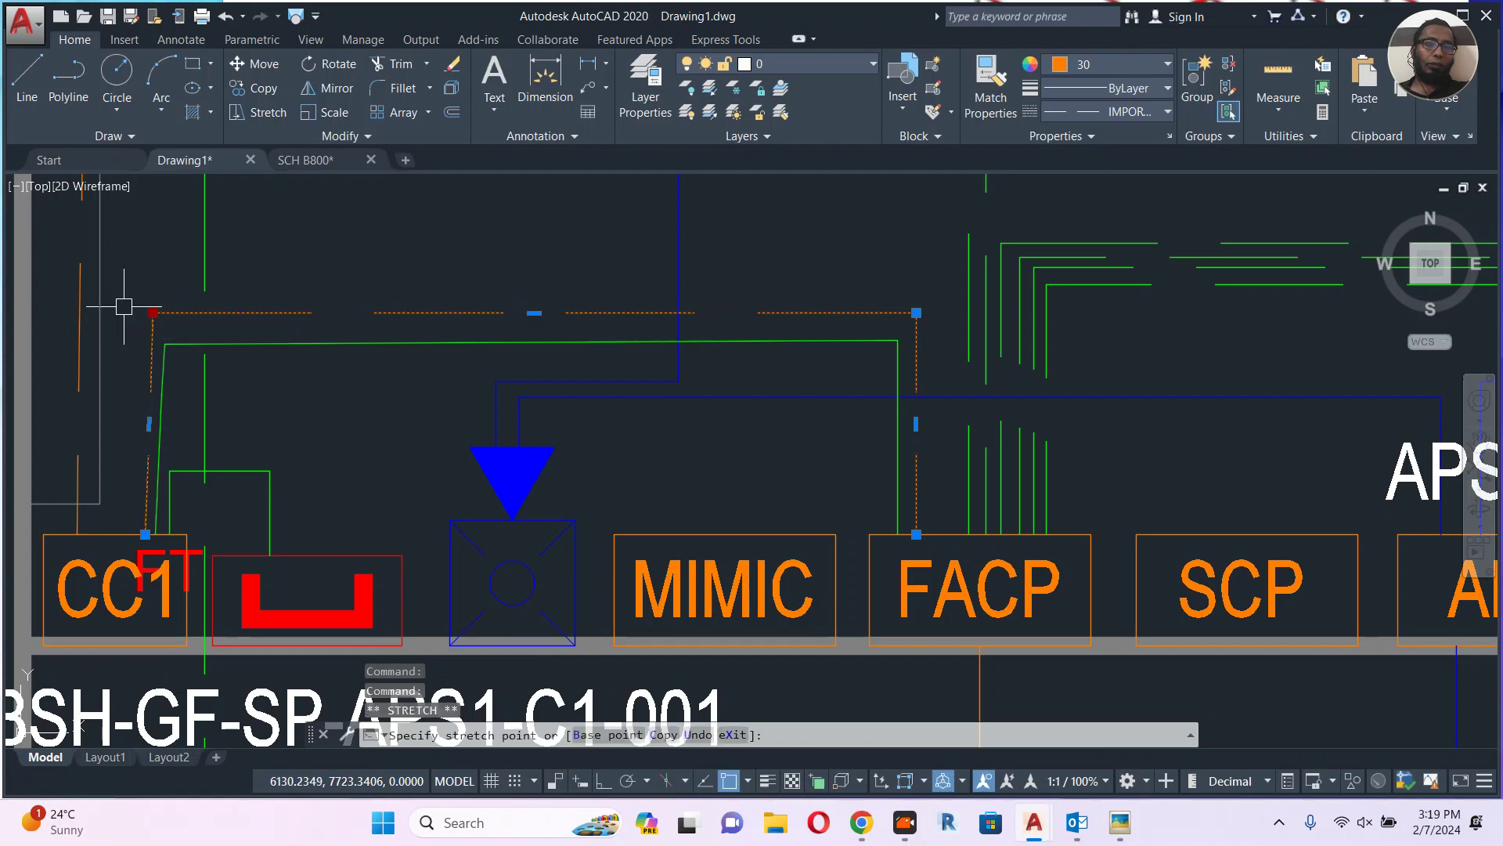
key("Escape")
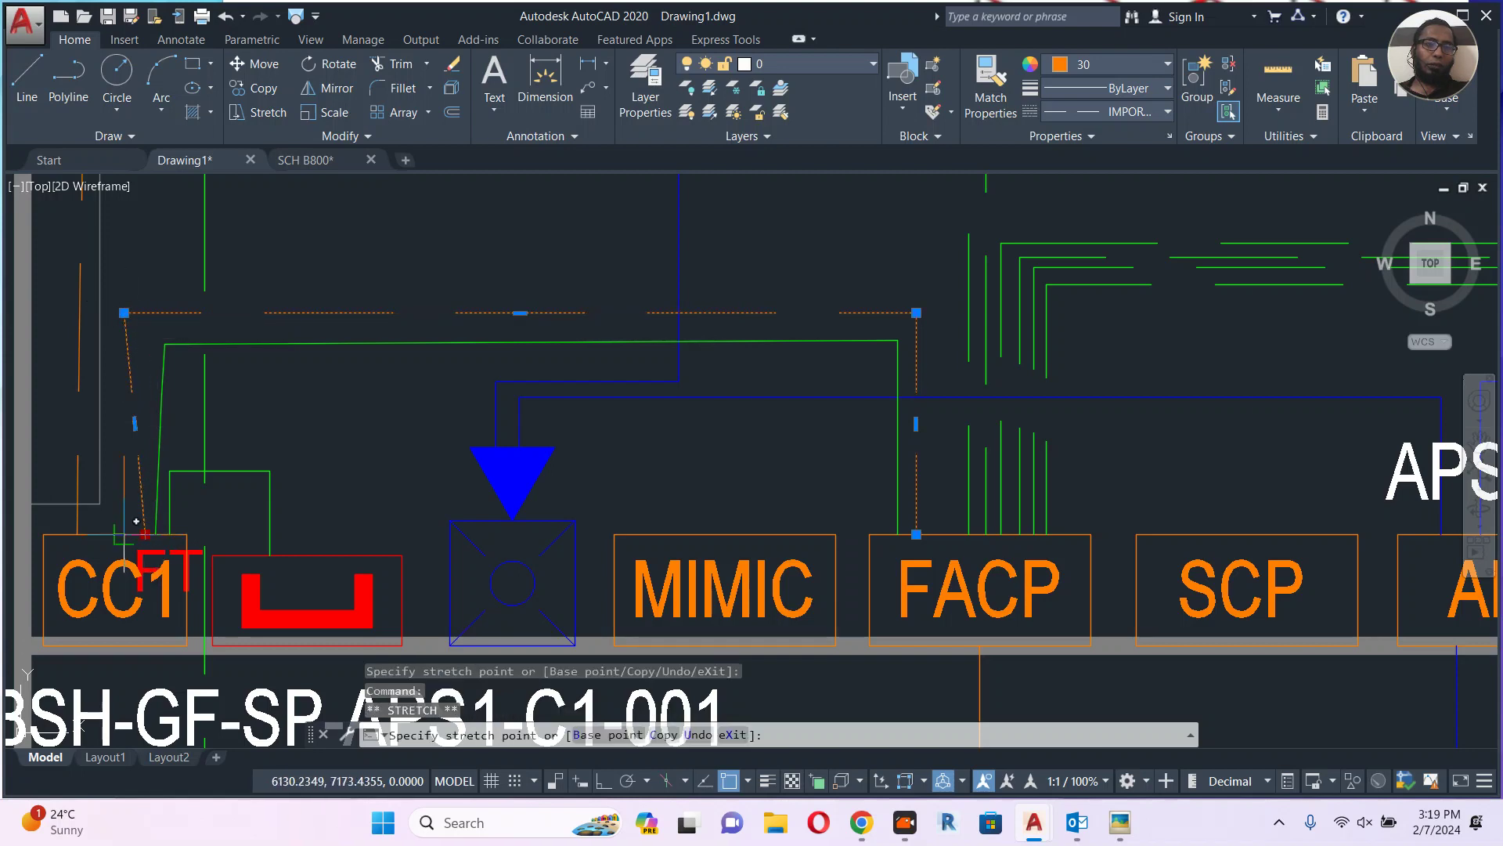
Draw a nearly vertical polyline upward from the upper edge of CC1, between the orange loop leg and the green FACP line.
type("PL")
key("Return")
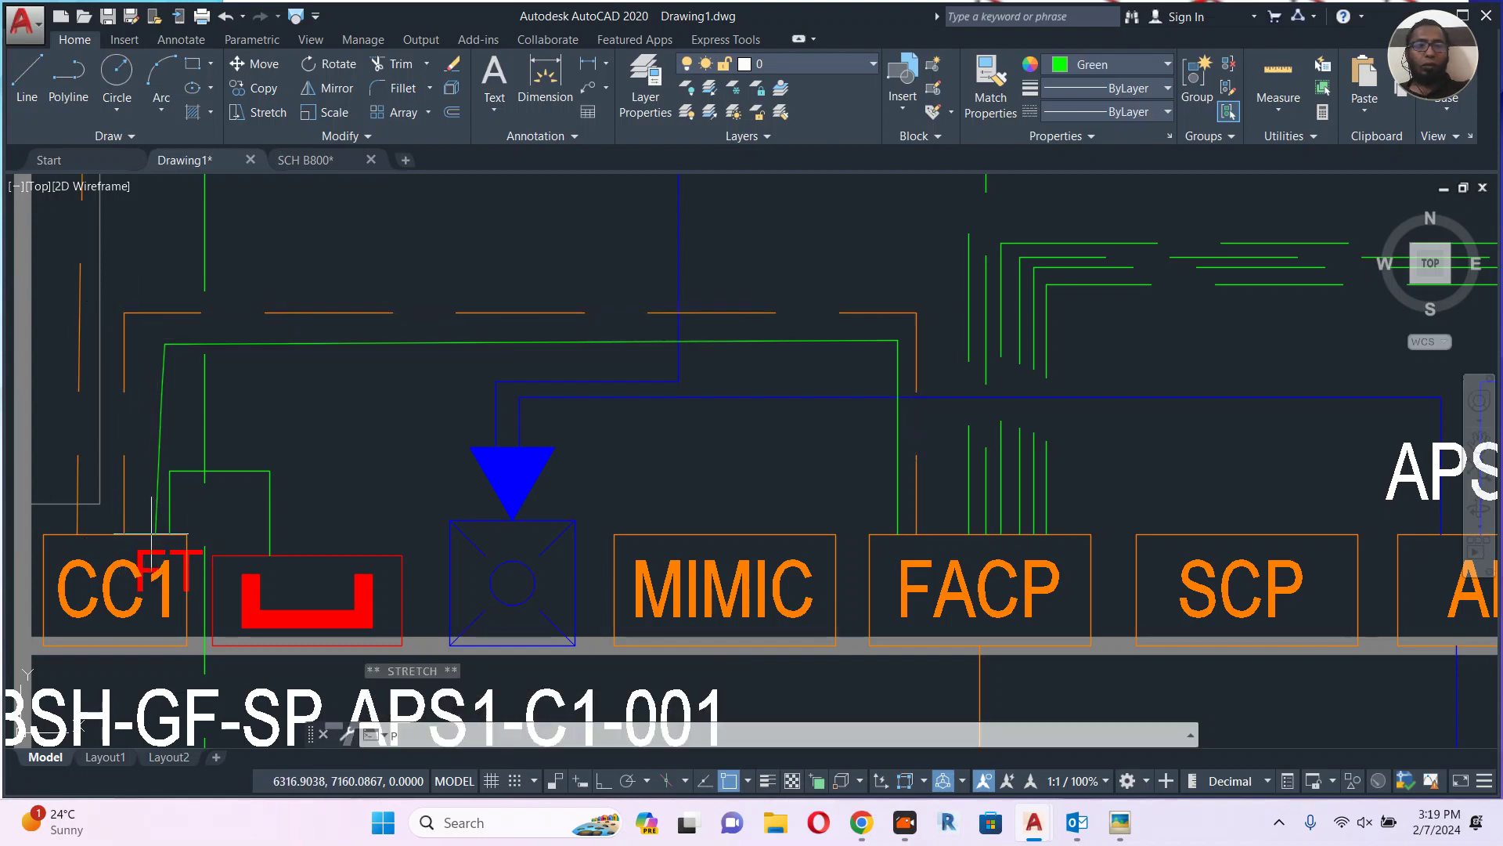
scroll(135, 520, "up", 2)
left_click(133, 536)
middle_click_drag(167, 275, 255, 551)
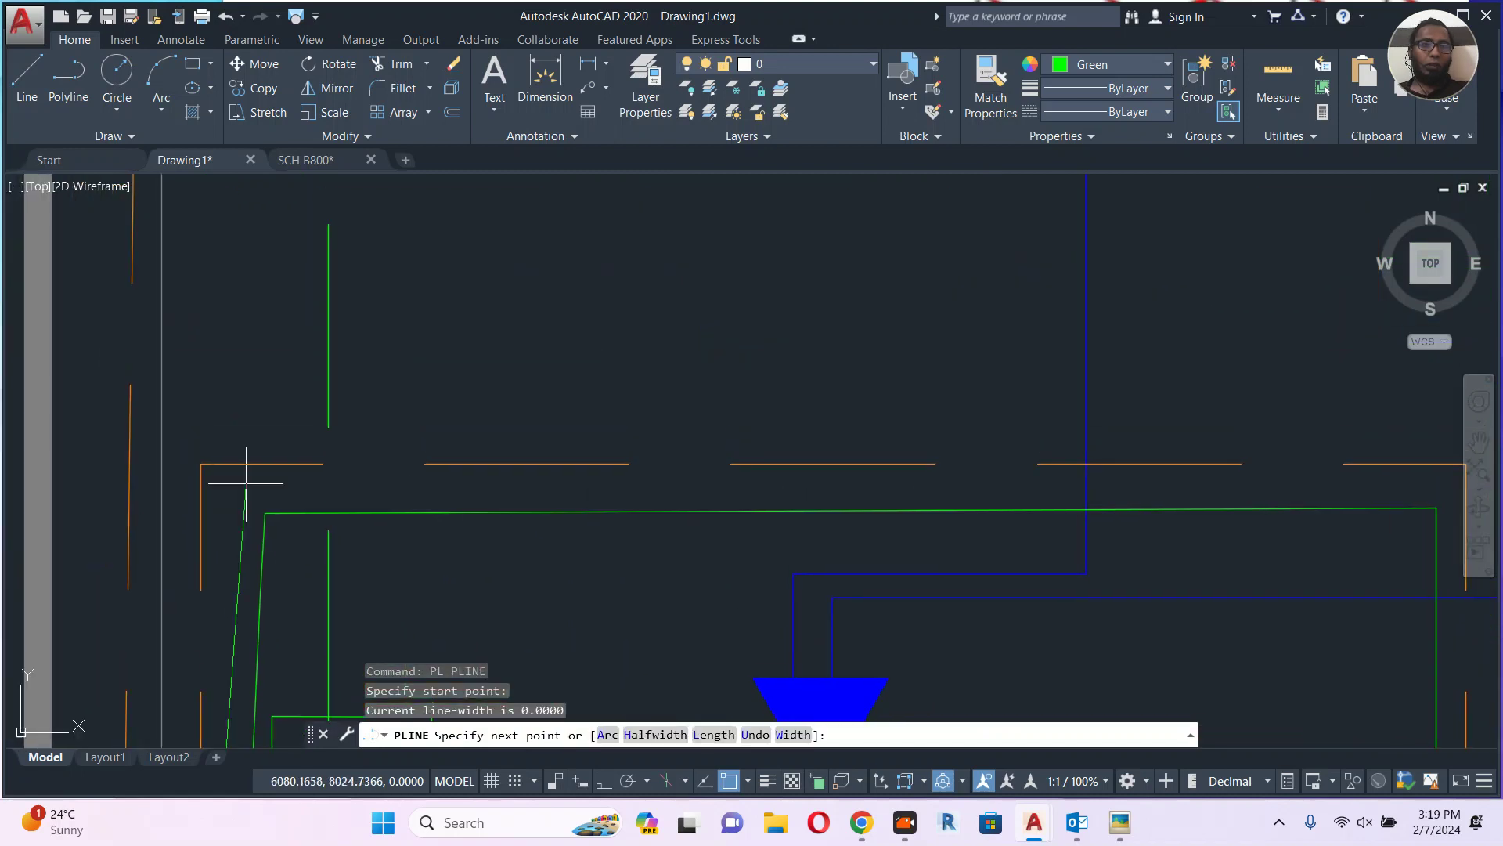
left_click(244, 233)
key("Escape")
scroll(242, 266, "down", 4)
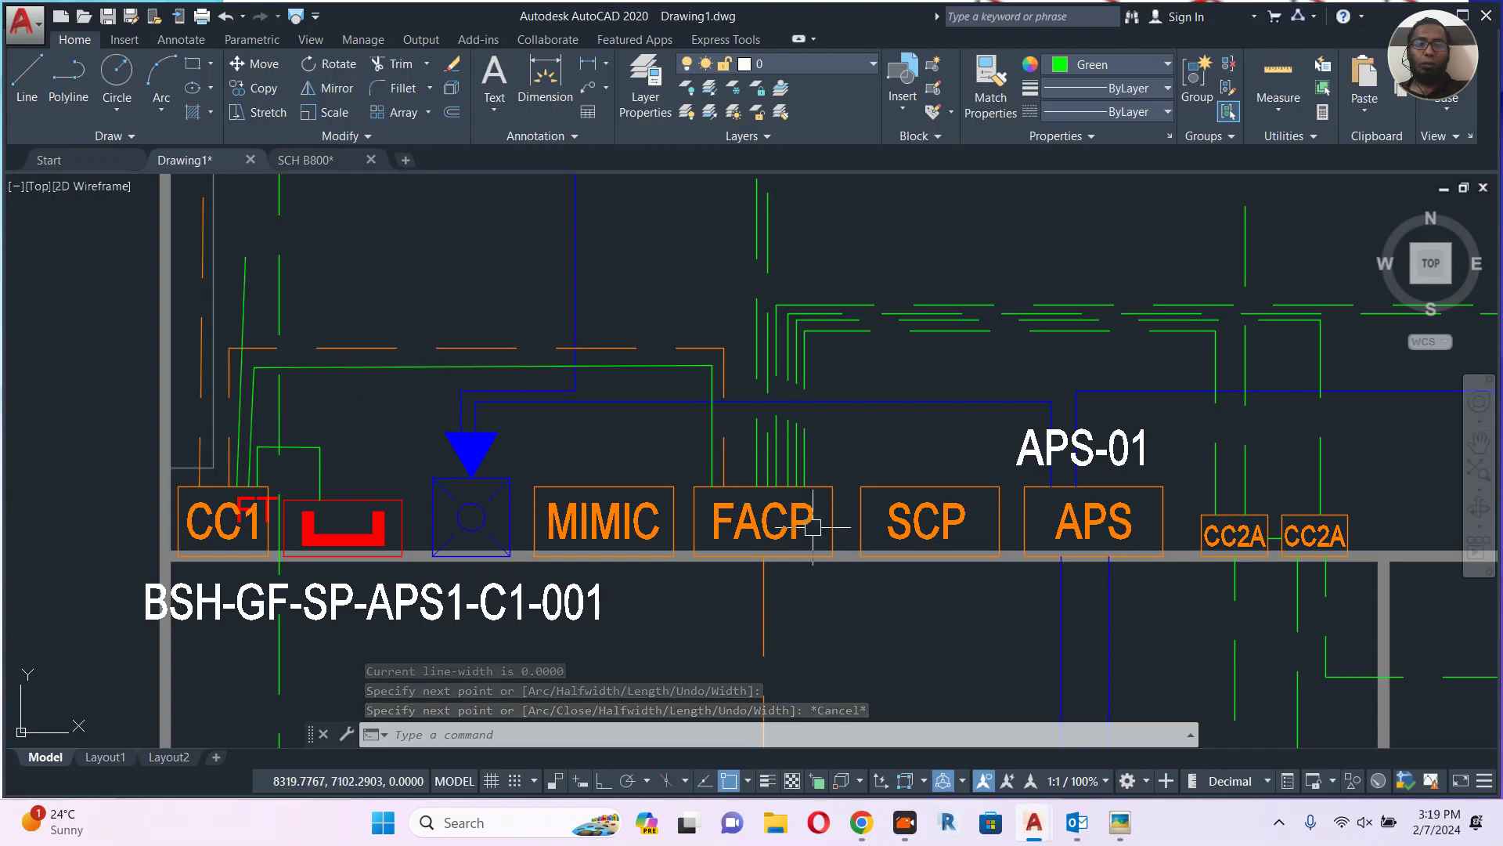
Change the color of the three green polylines leaving CC1, including the jack connection, to red.
left_click(256, 454)
left_click(250, 406)
left_click(254, 283)
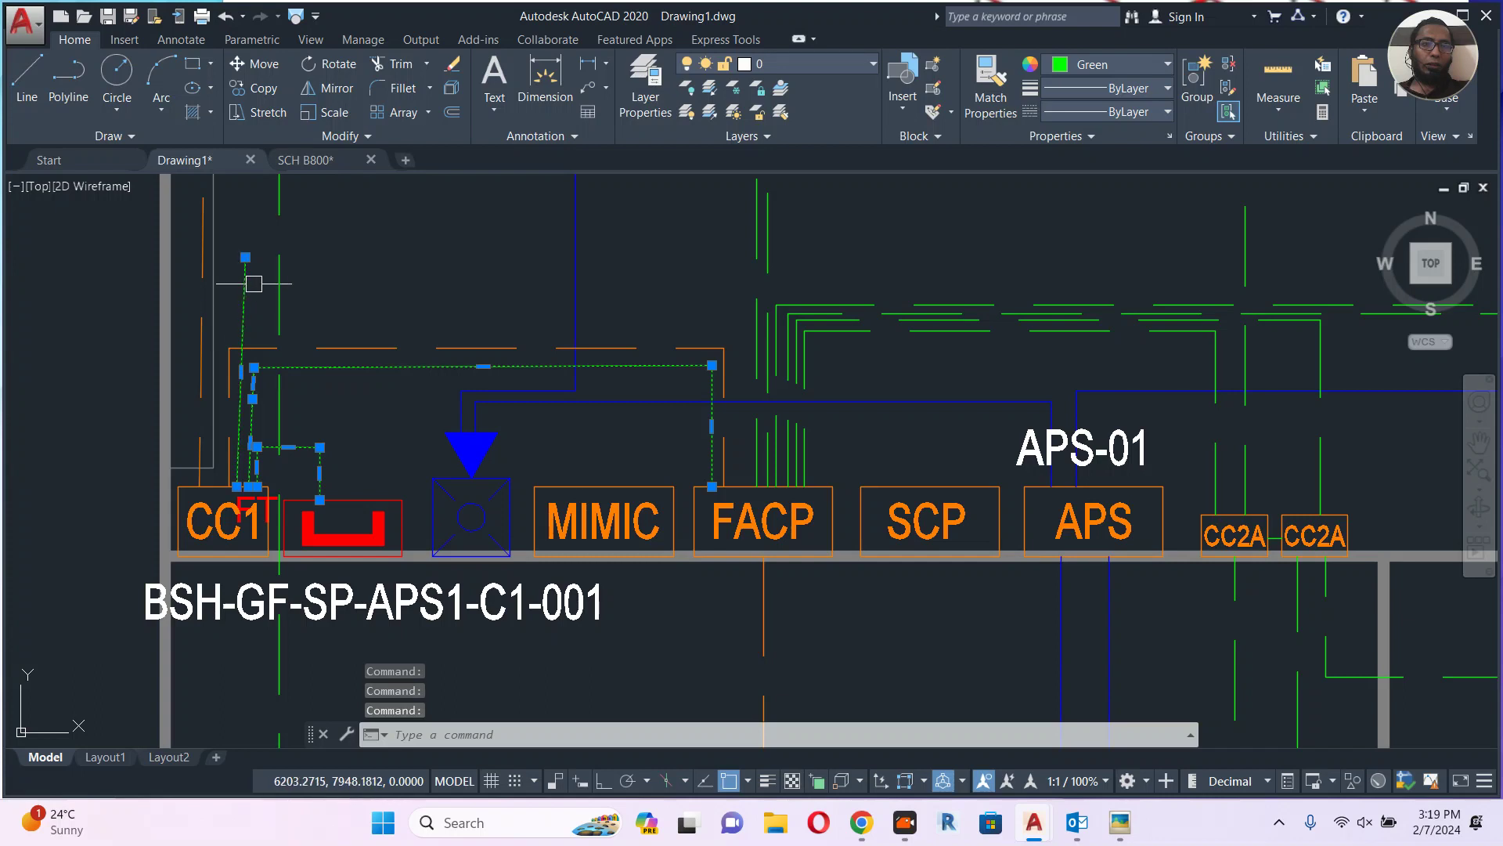
left_click(1105, 63)
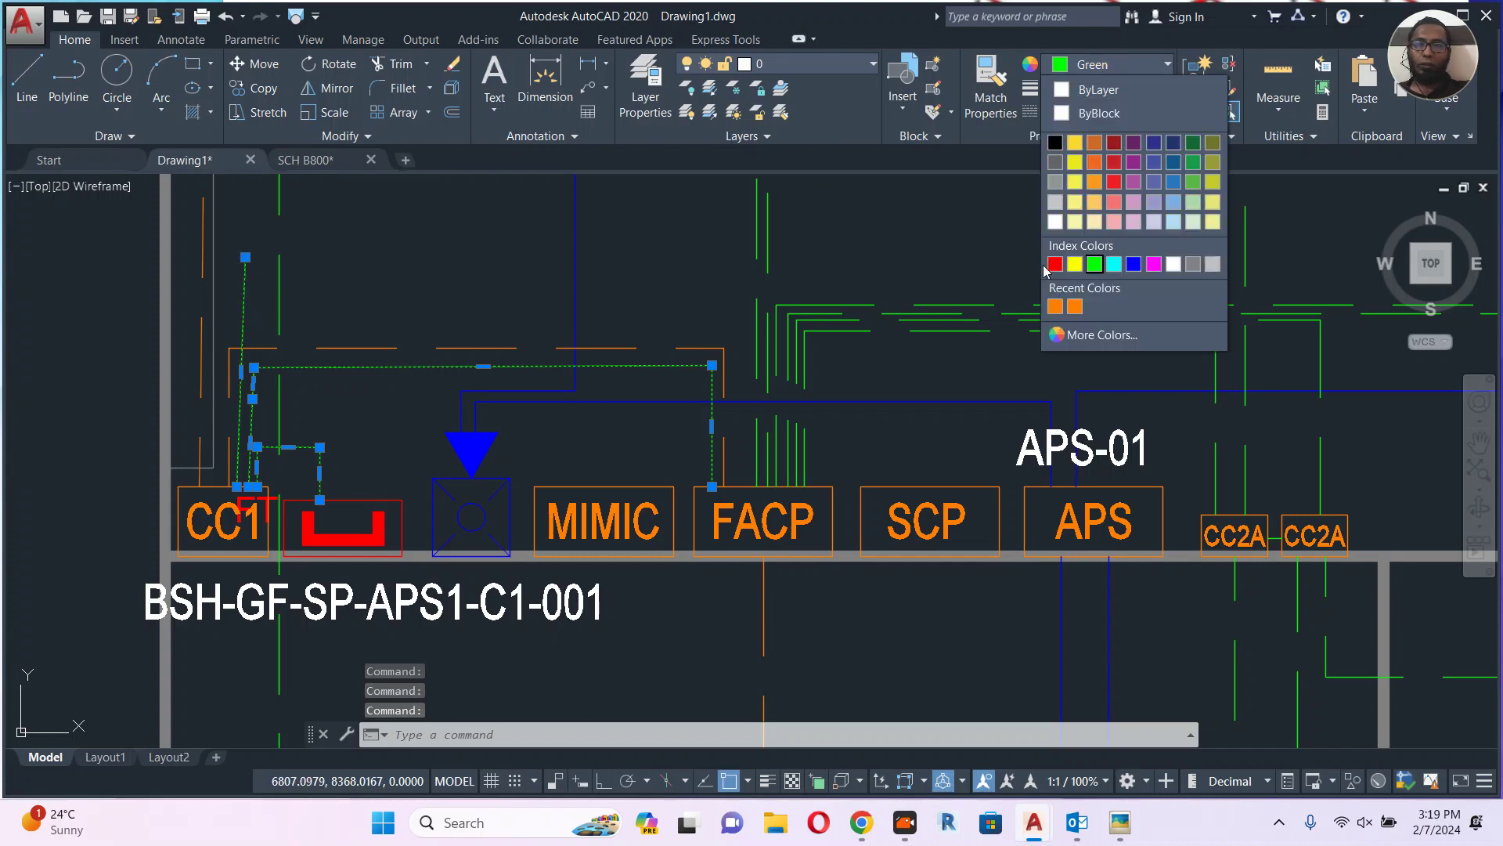
left_click(1054, 265)
key("Escape")
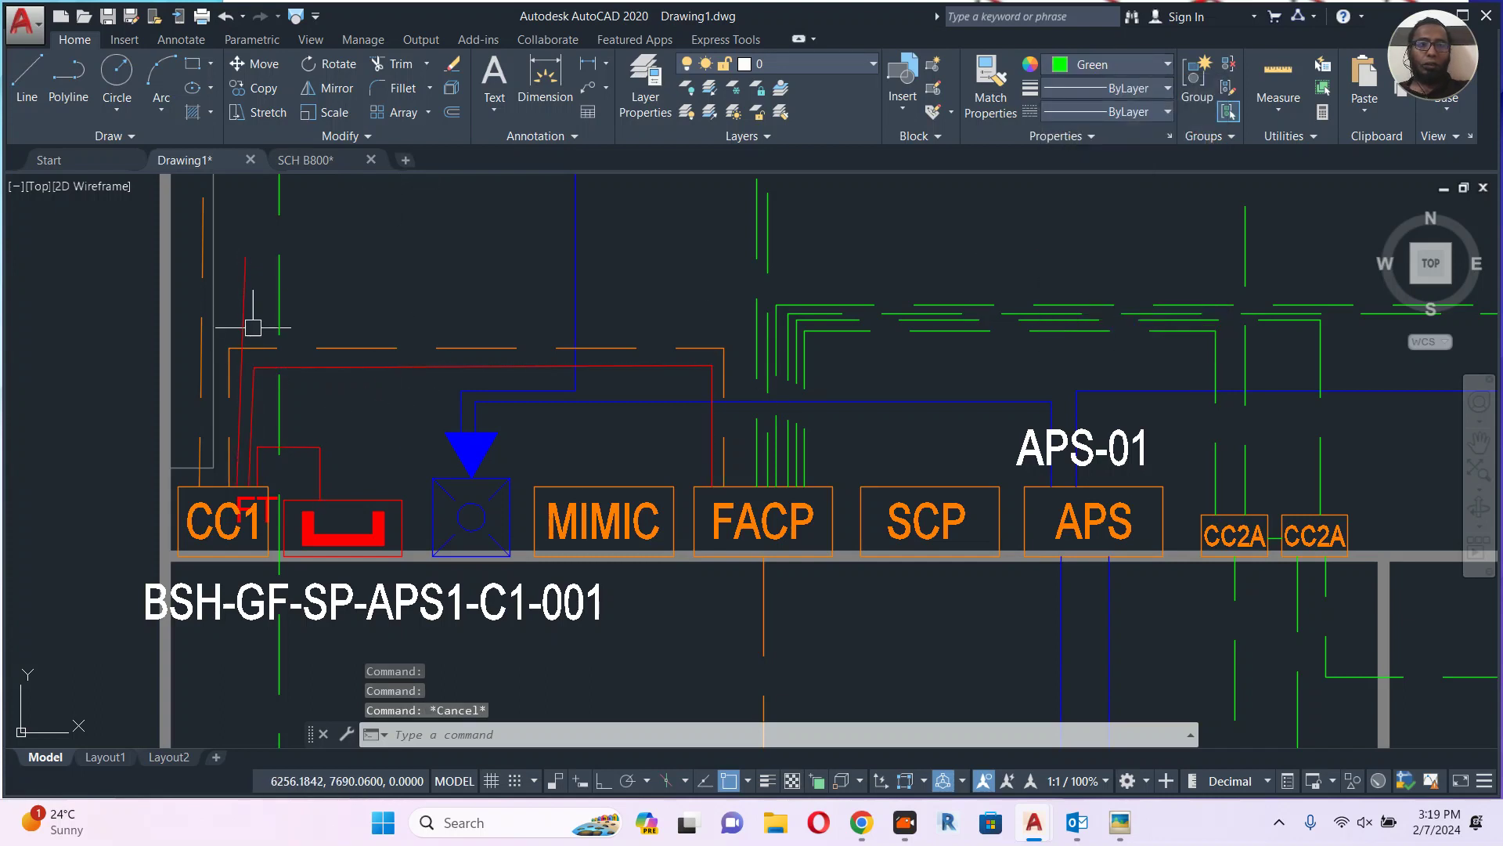
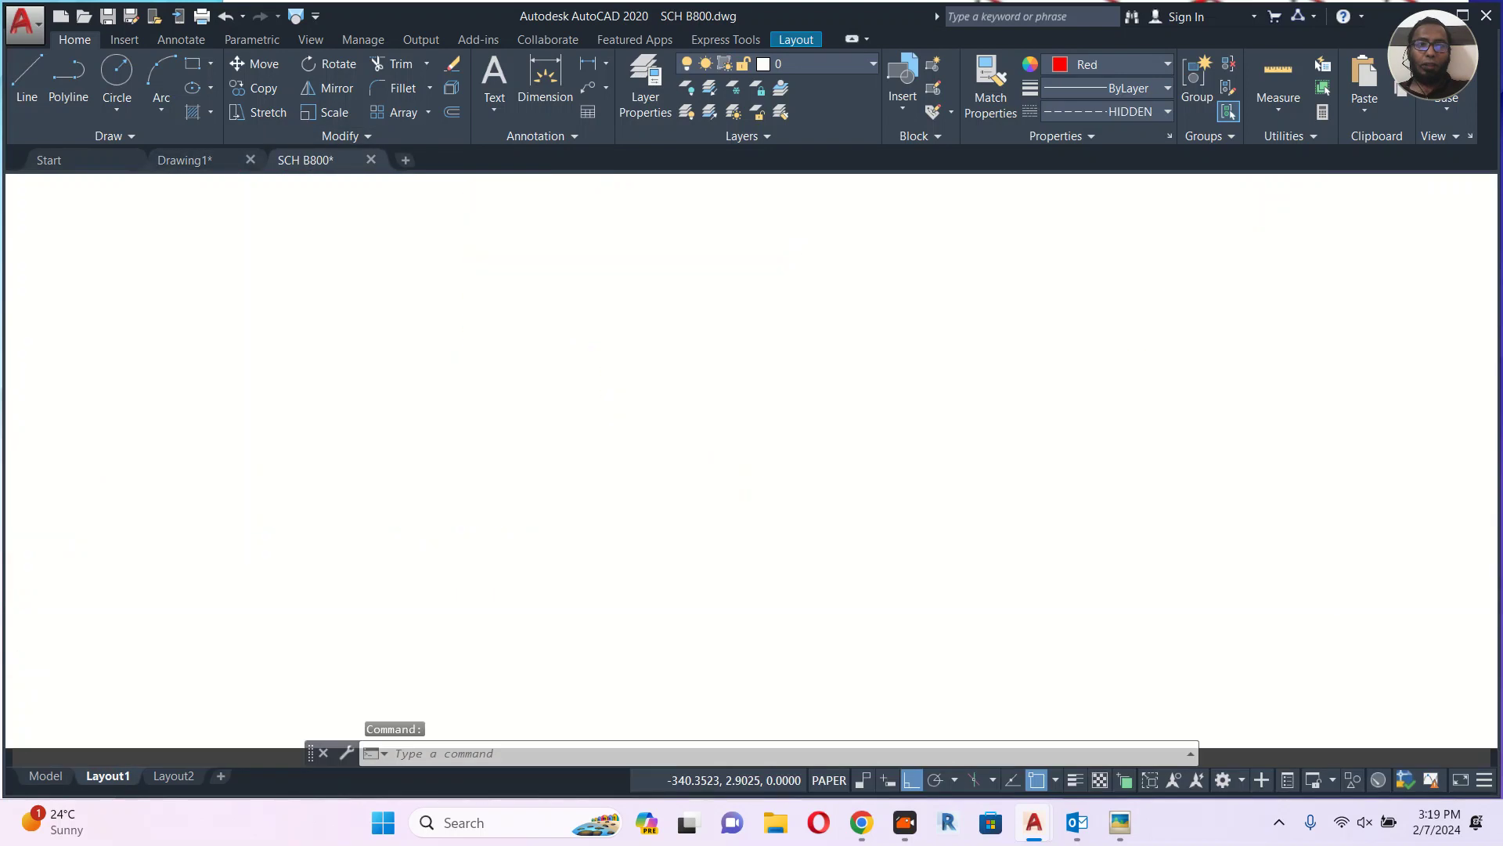
Check the fire telephone riser lines at the control panel in the SCH B800 drawing and return to Drawing1.
scroll(595, 470, "up", 2)
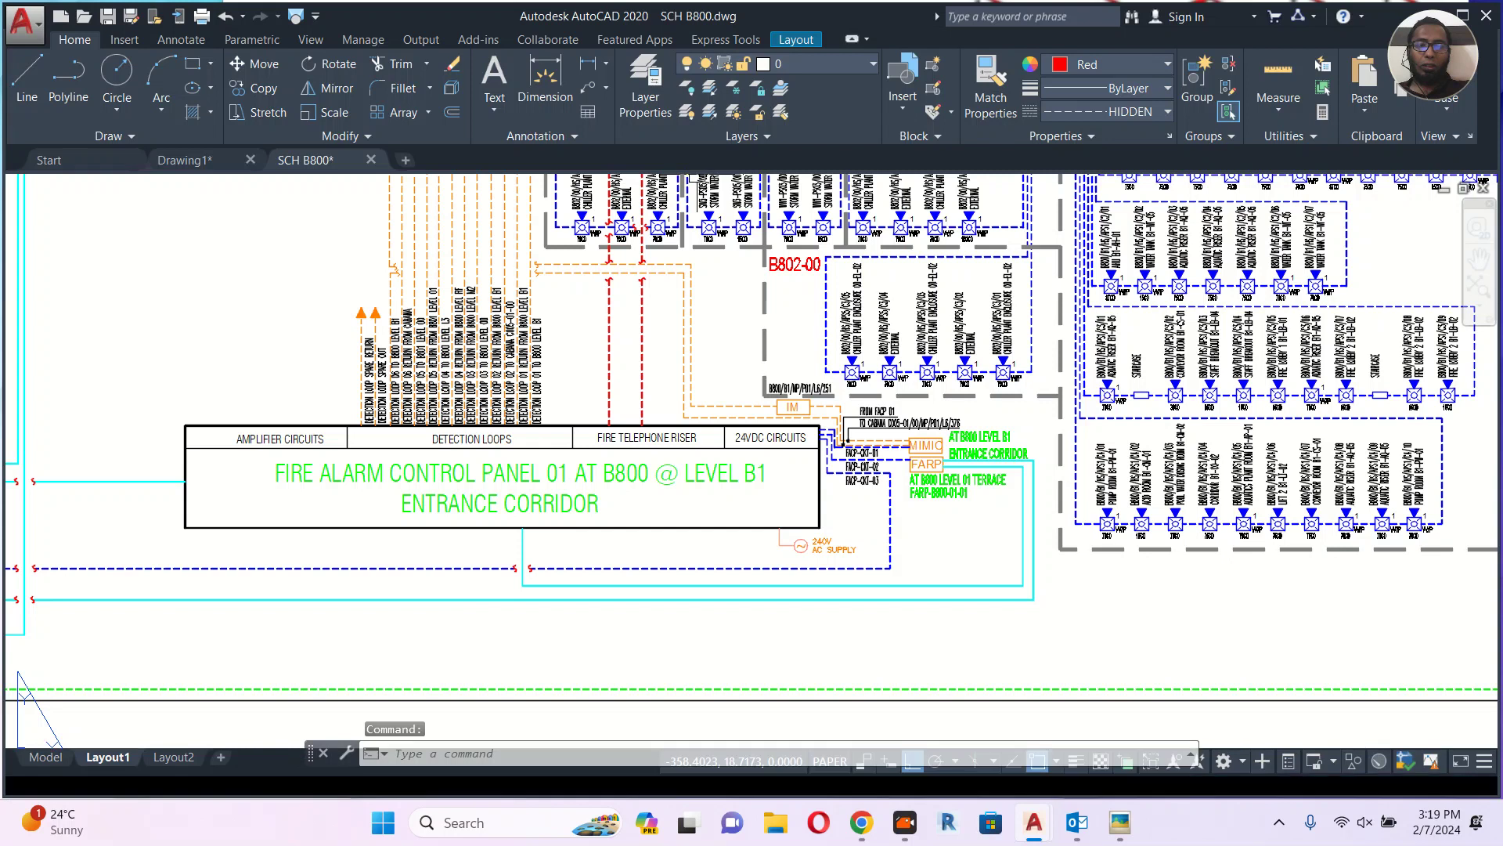
left_click(186, 156)
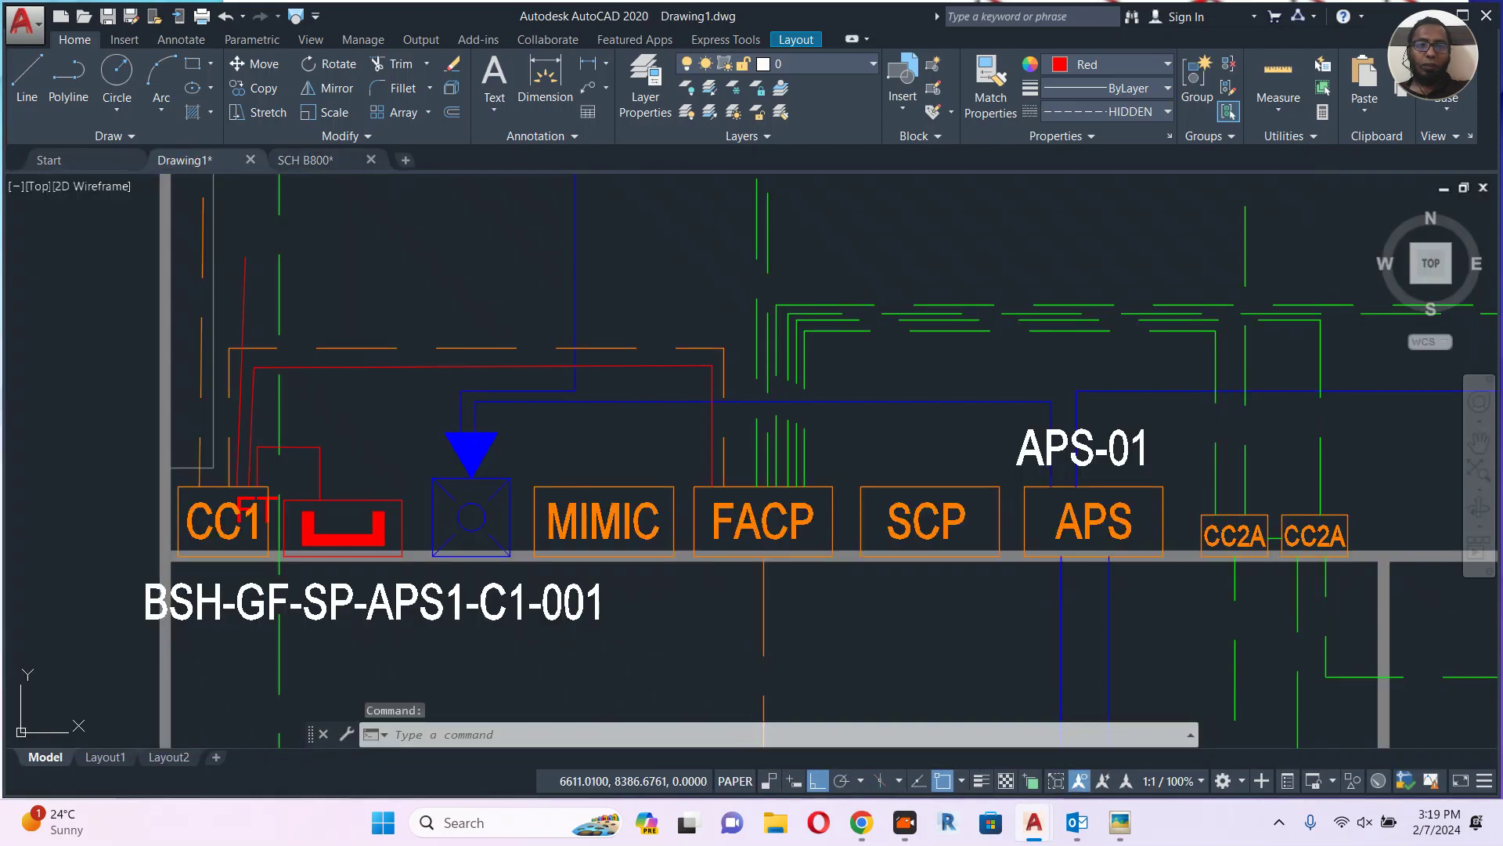
scroll(337, 470, "down", 3)
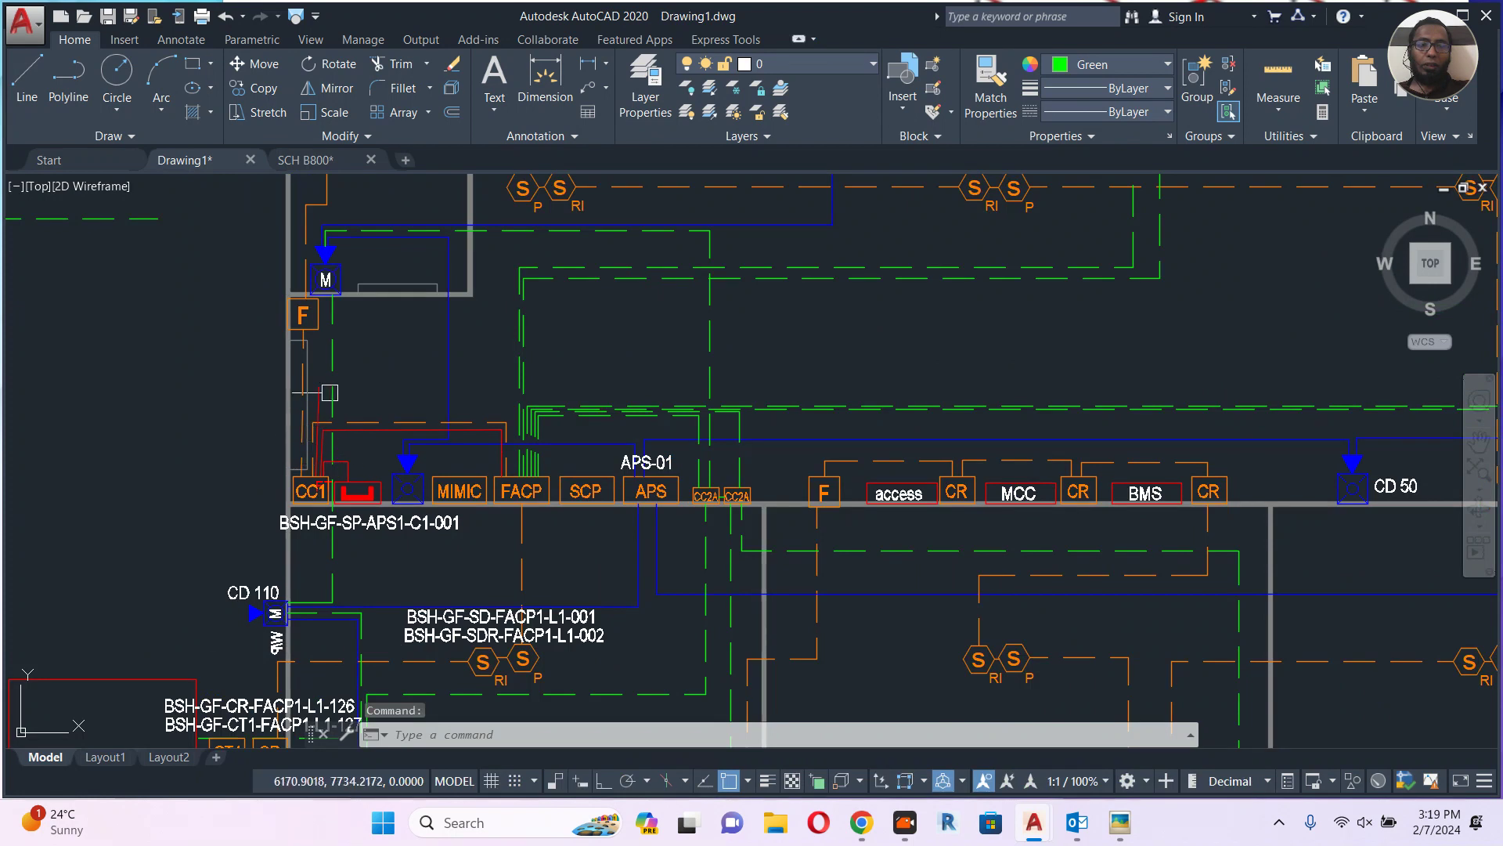
Draw a polyline from the upper edge of the FACP, beside its green loop lines, up and across to the upper end of the red CC1 line.
scroll(551, 485, "up", 6)
type("pl")
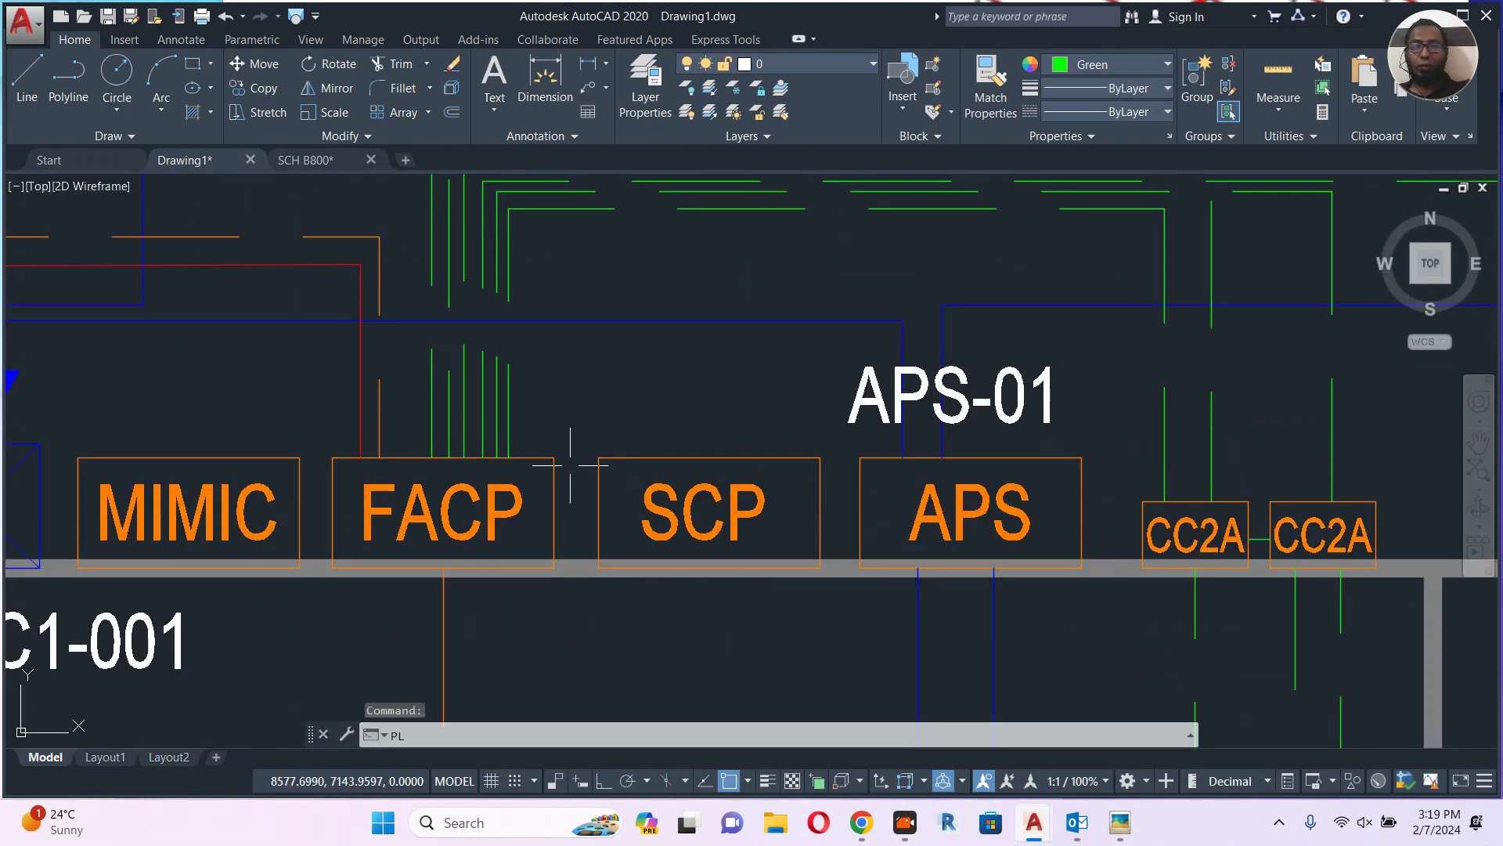
key("Return")
left_click(536, 457)
middle_click_drag(560, 354, 599, 529)
scroll(603, 529, "down", 2)
left_click(584, 387)
middle_click_drag(406, 406, 819, 403)
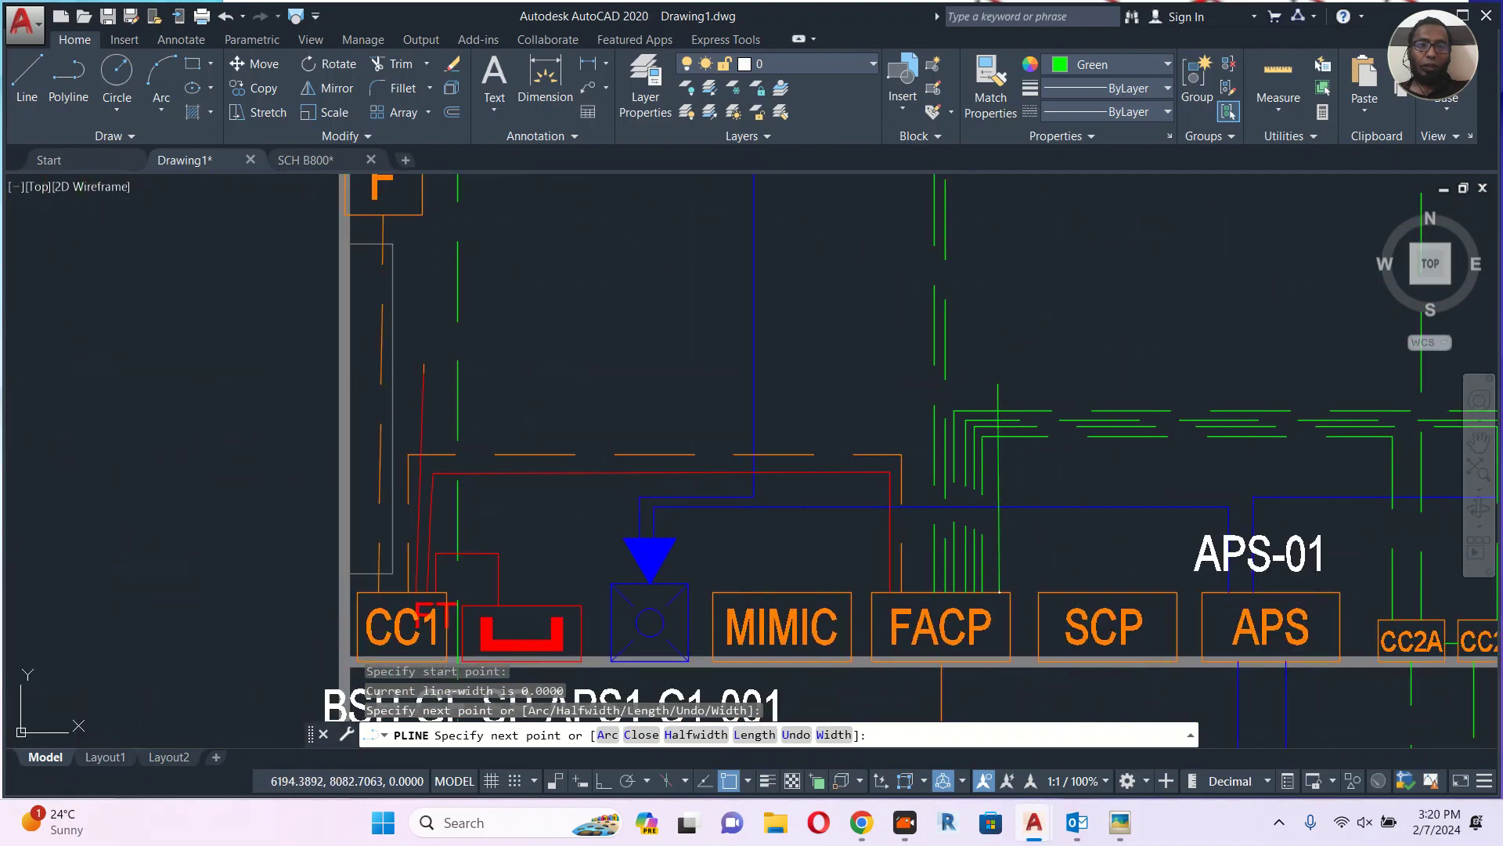
left_click(424, 365)
key("Escape")
Fillet the red vertical line from CC1 with the new green FACP line at their shared corner.
scroll(422, 395, "up", 2)
type("f")
key("Return")
left_click(423, 395)
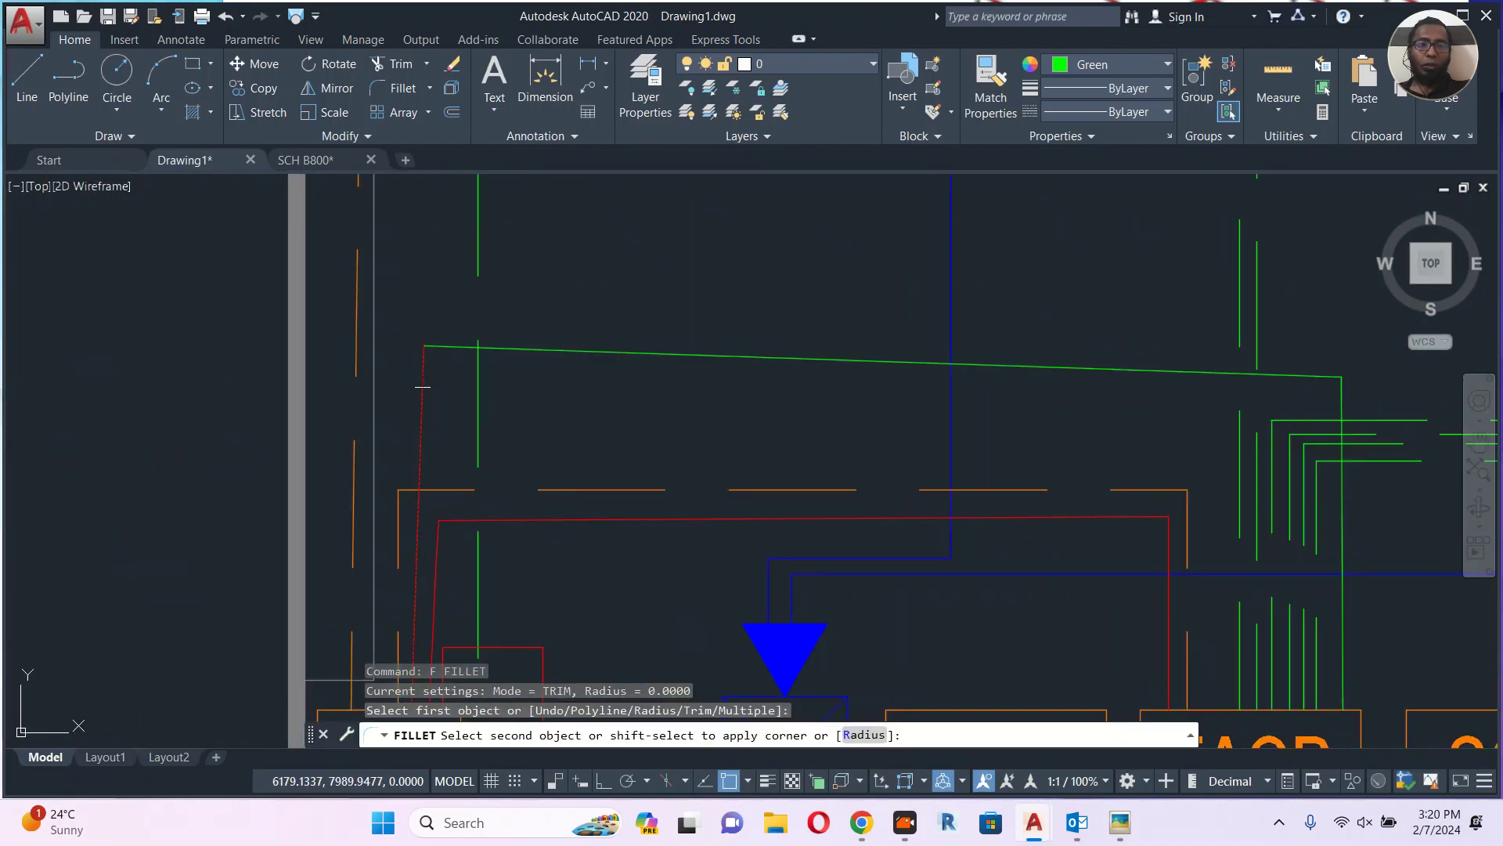
left_click(447, 346)
scroll(539, 421, "down", 4)
key("Escape")
scroll(724, 364, "down", 2)
Draw a large, roughly square rectangle in the empty area between the fire alarm legend and the floor plan.
scroll(757, 446, "down", 8)
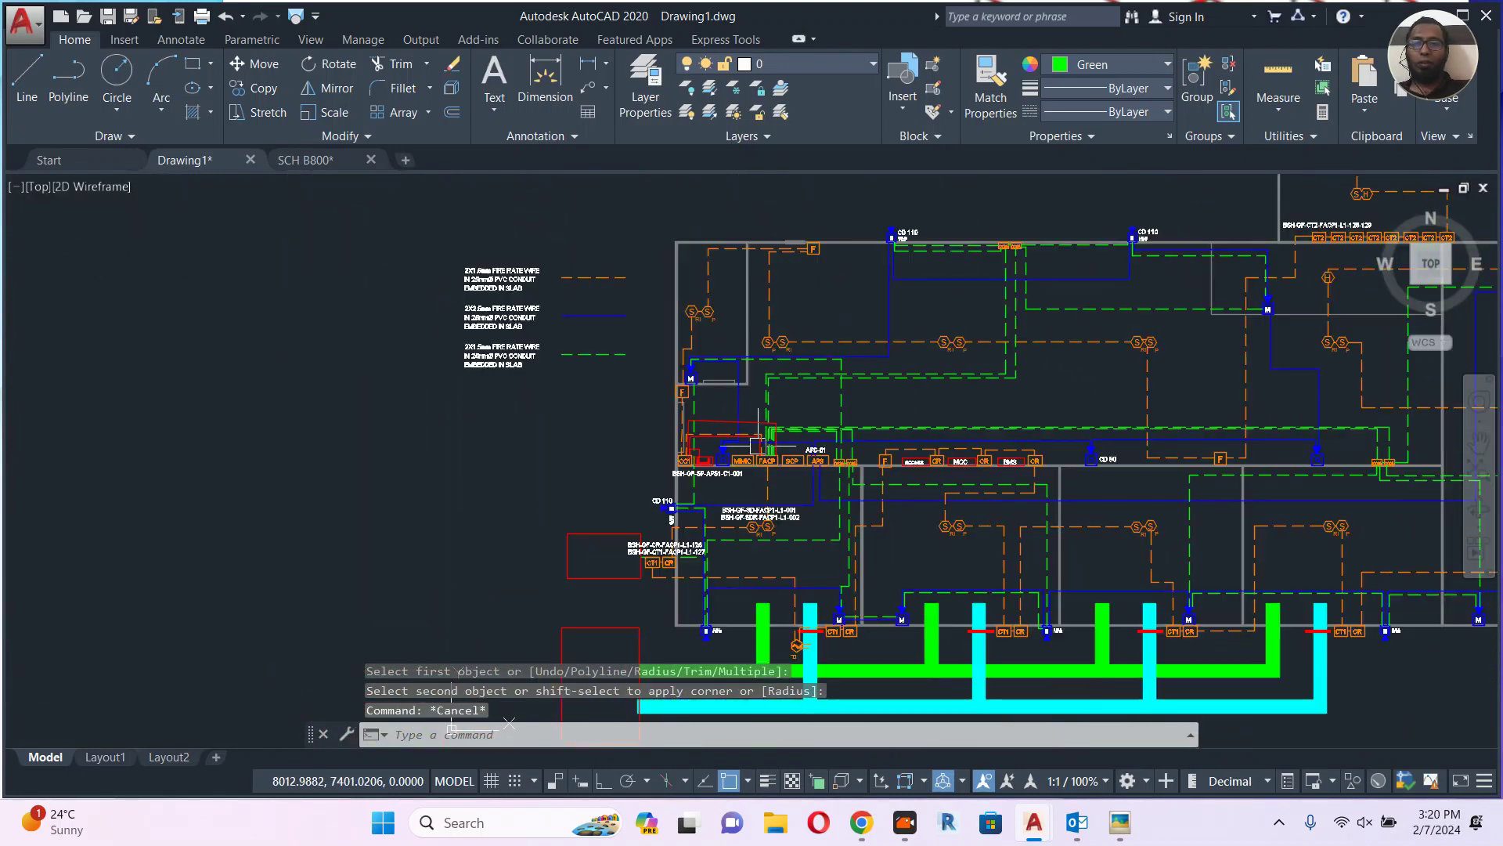
mouse_move(910, 447)
middle_mouse_down()
mouse_move(758, 382)
mouse_move(728, 350)
middle_mouse_up()
scroll(262, 465, "up", 4)
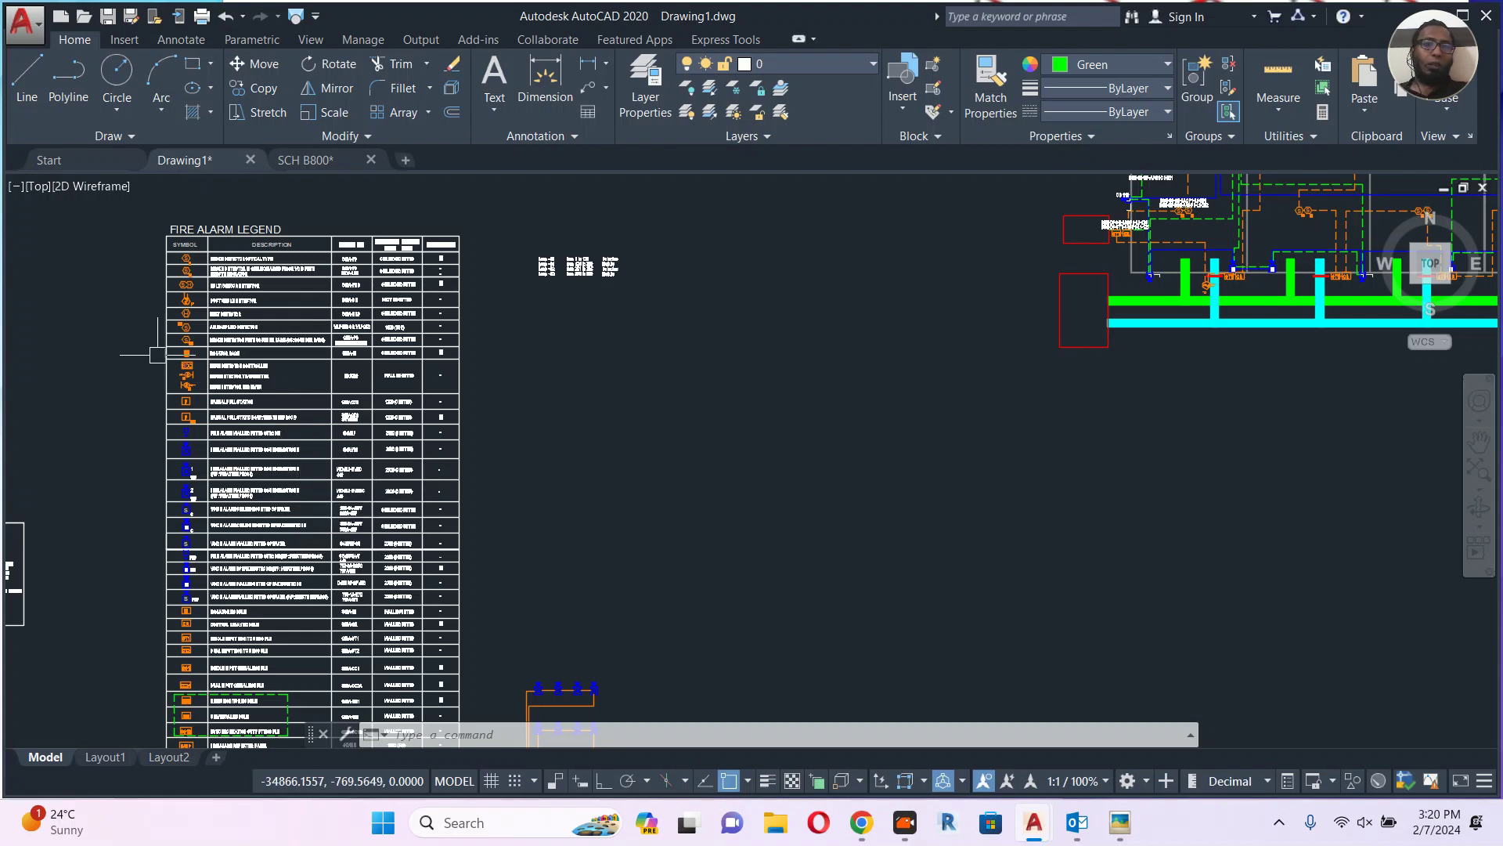
scroll(210, 384, "up", 6)
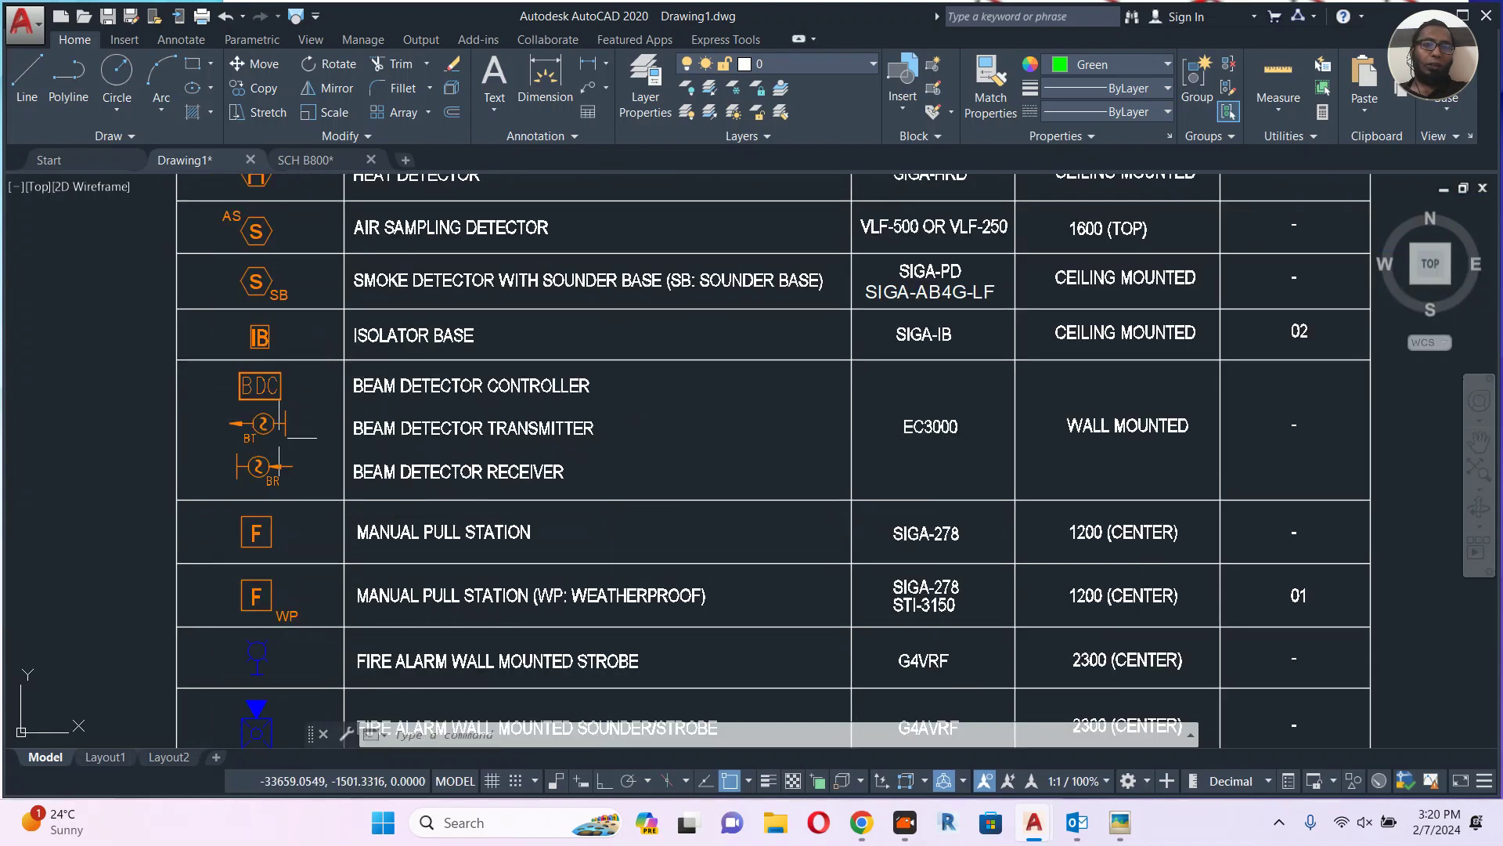
scroll(284, 422, "down", 2)
scroll(695, 426, "down", 2)
middle_click_drag(694, 426, 23, 439)
scroll(638, 436, "down", 2)
key("Escape")
key("Escape")
type("REC")
key("Return")
left_click(658, 360)
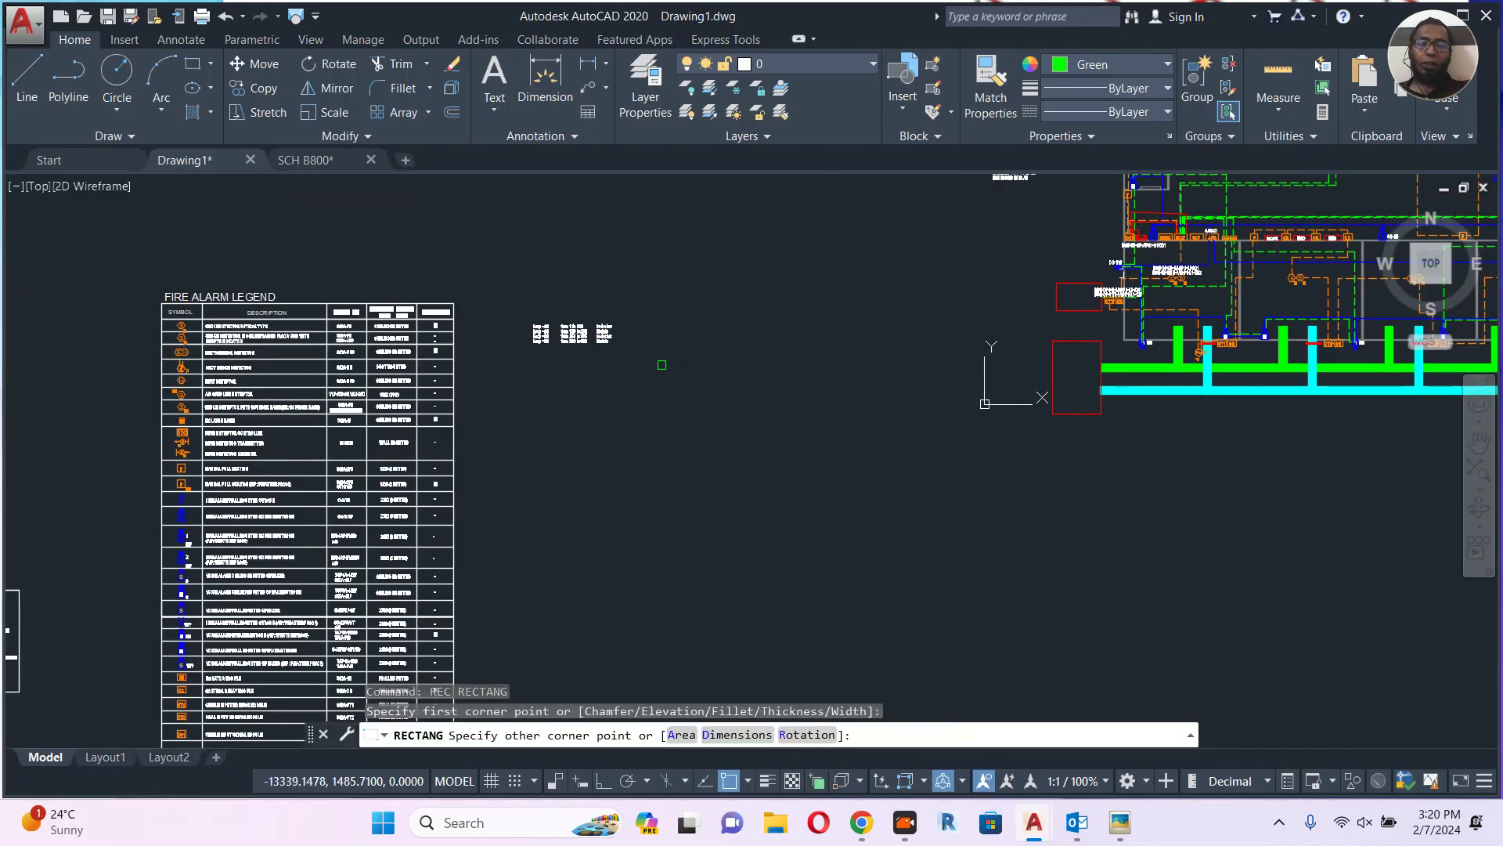
left_click(858, 564)
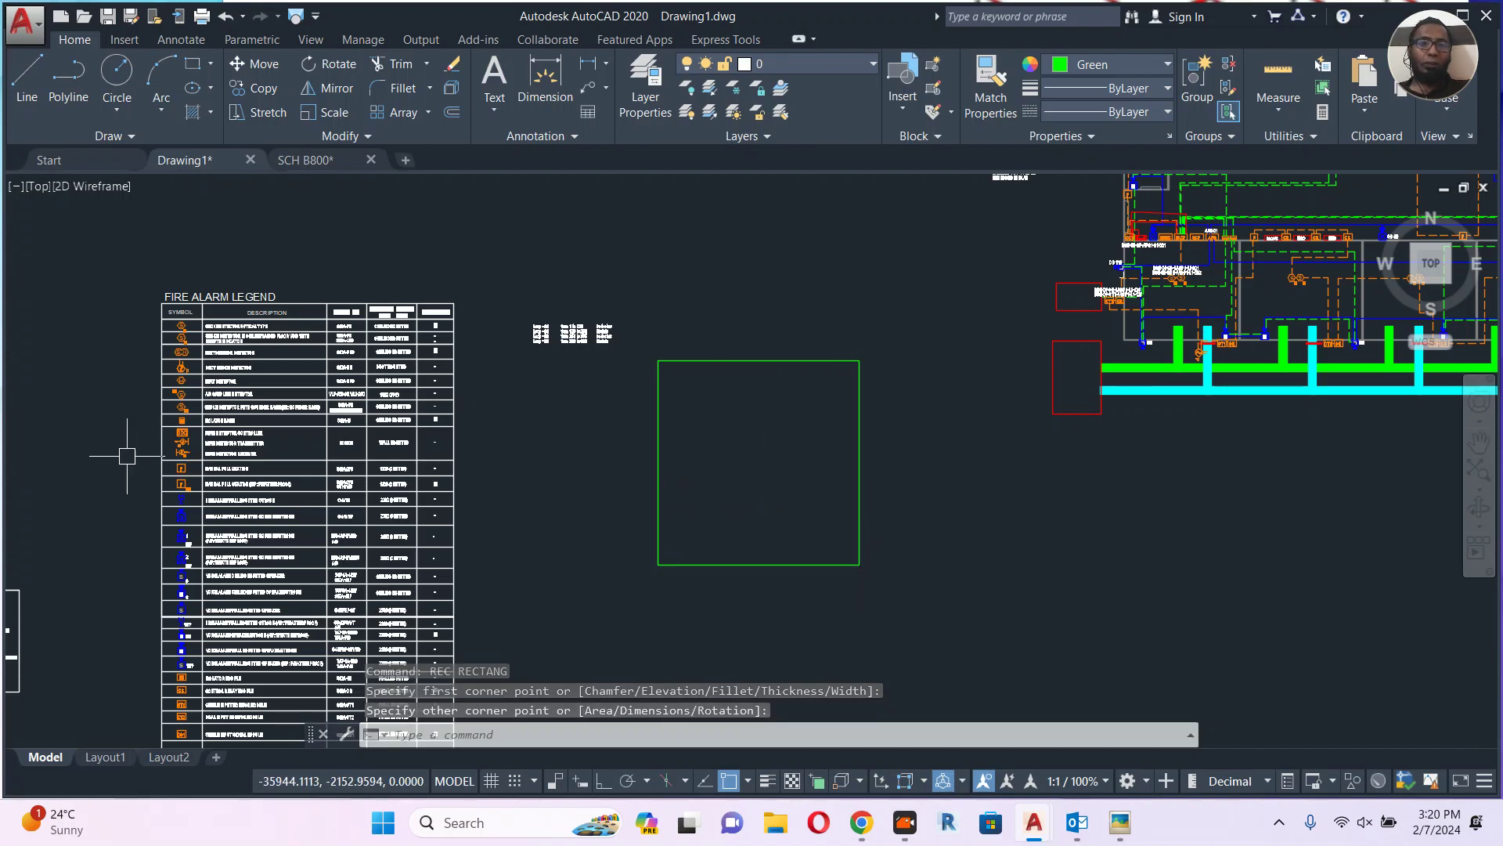
Copy the beam detector transmitter symbol from the legend, using the middle of its vertical end line as base point.
scroll(160, 450, "up", 8)
left_click(222, 374)
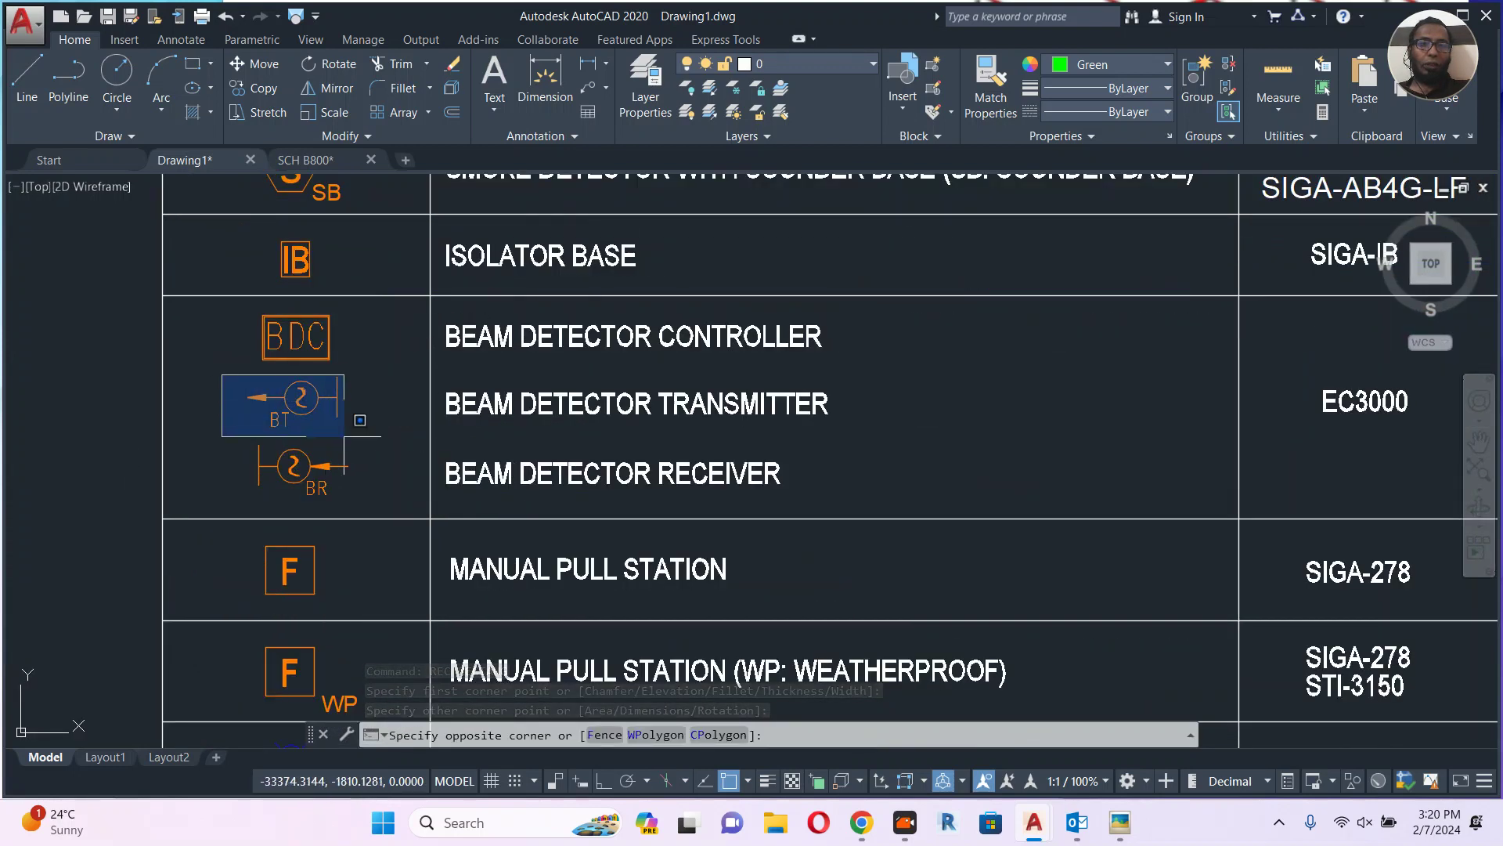
left_click(345, 436)
key("ctrl+shift+c")
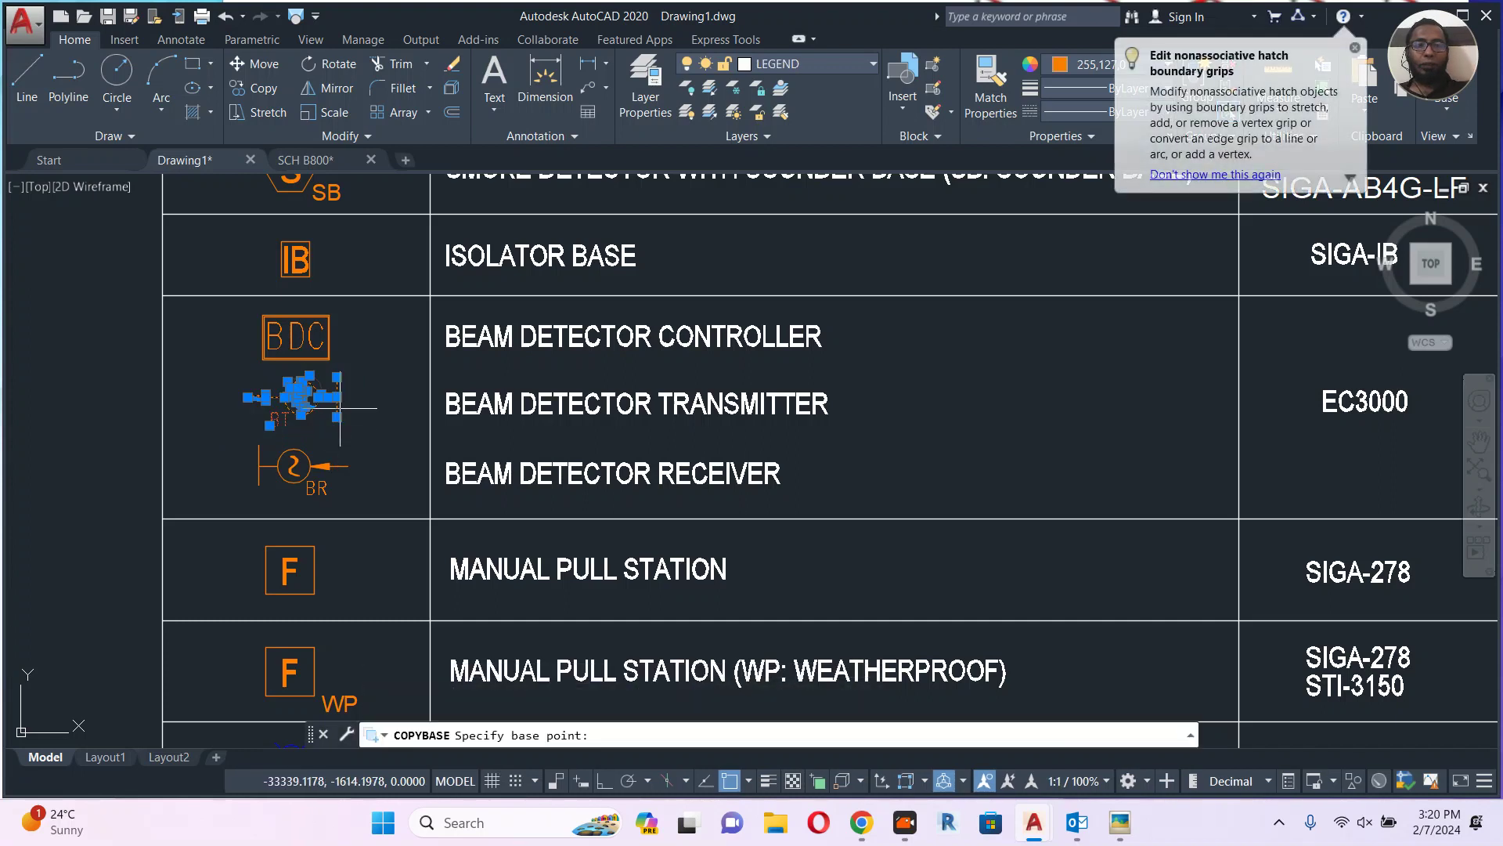
left_click(337, 397)
key("Escape")
Paste the beam detector transmitter as a block on the rectangle's right edge, near its upper corner.
scroll(391, 460, "down", 4)
middle_click_drag(611, 498, 75, 565)
middle_click_drag(329, 509, 245, 520)
scroll(247, 519, "down", 2)
middle_click_drag(803, 480, 618, 491)
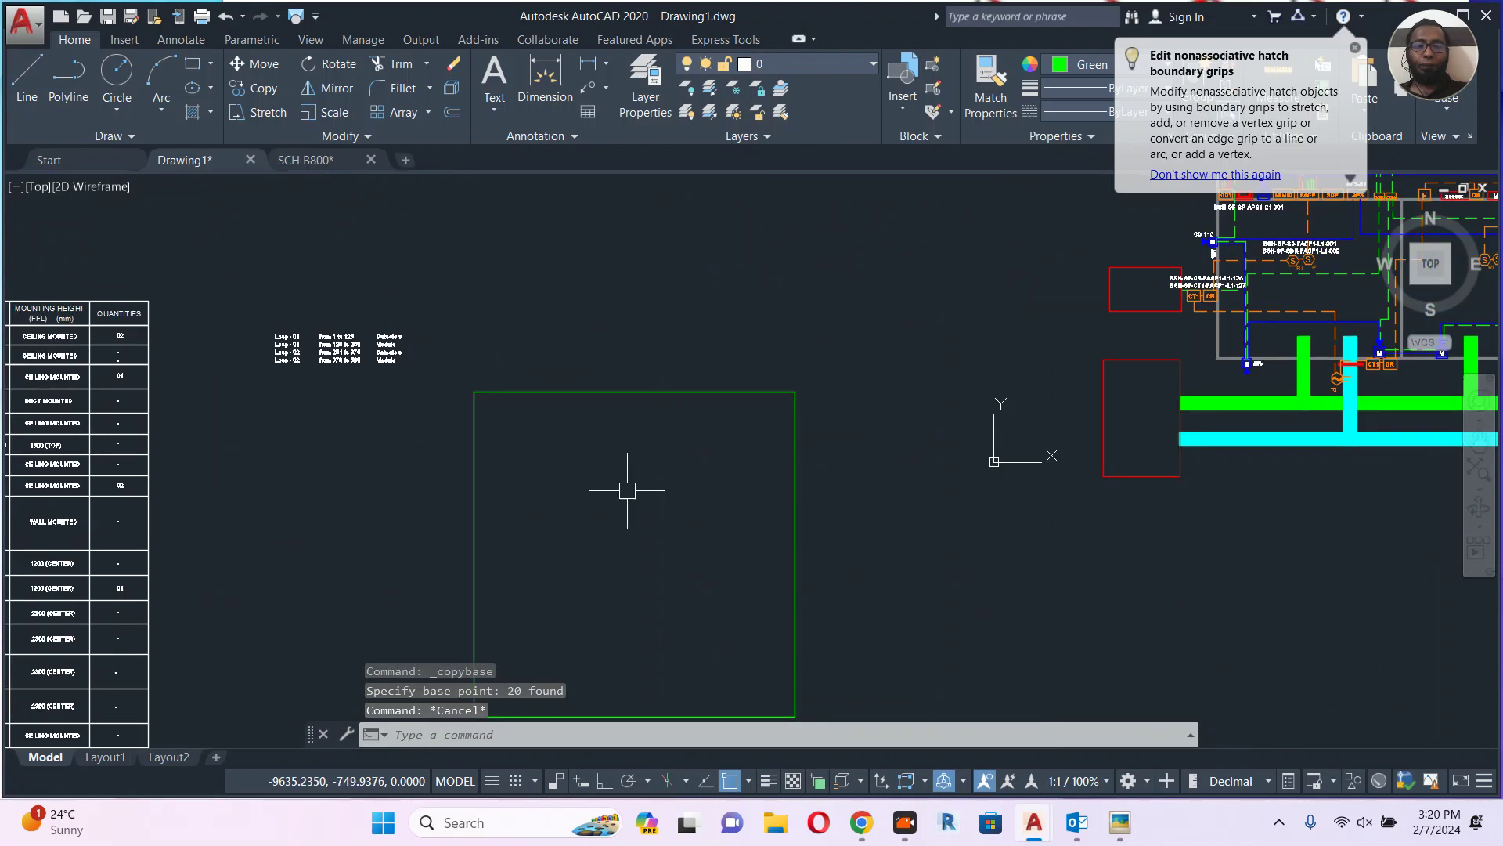
key("ctrl+v")
scroll(736, 486, "up", 2)
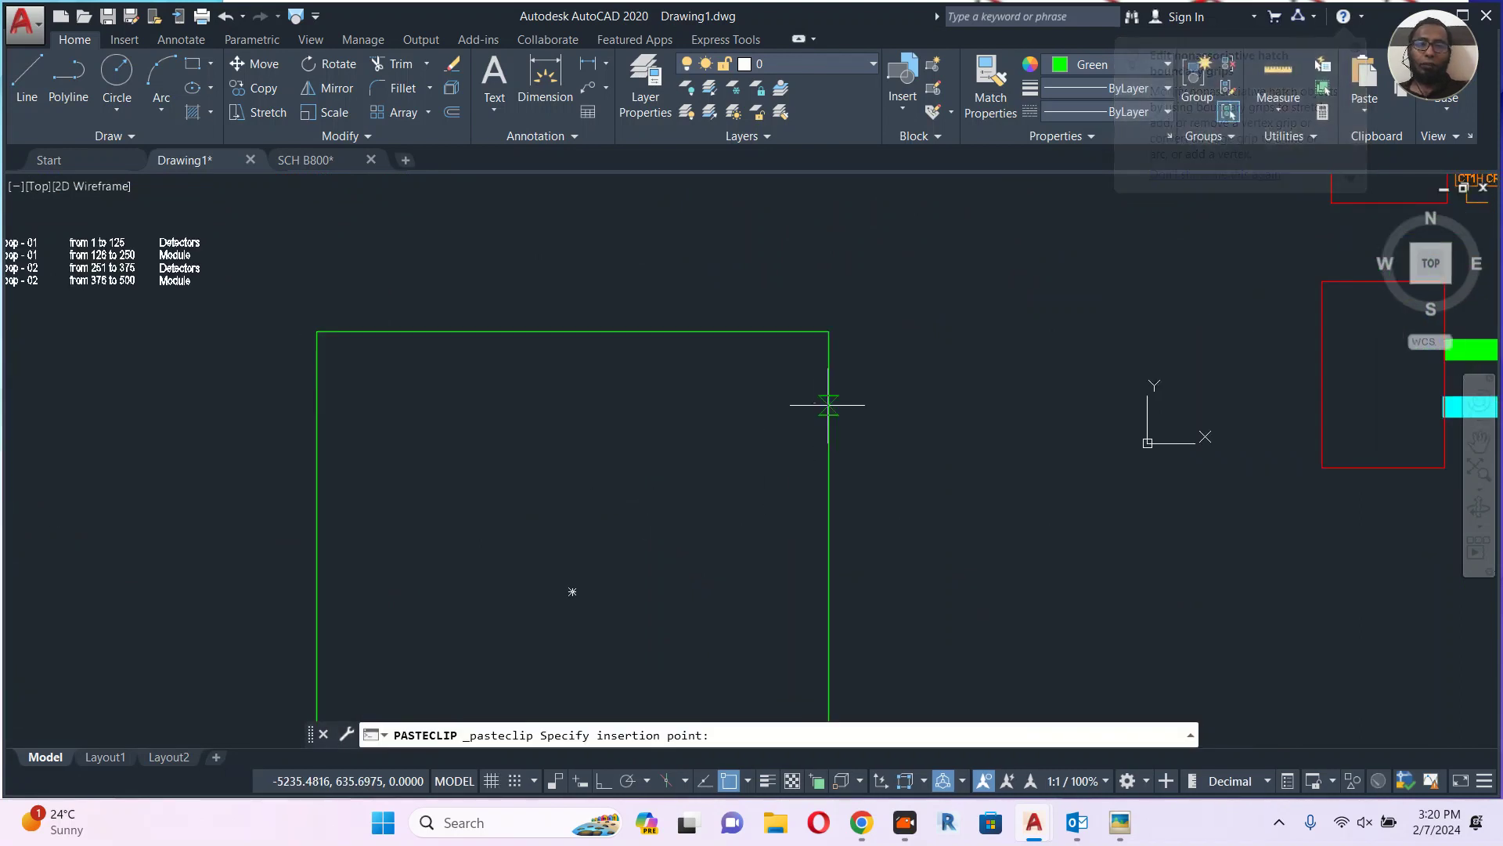
key("Escape")
key("ctrl+shift+v")
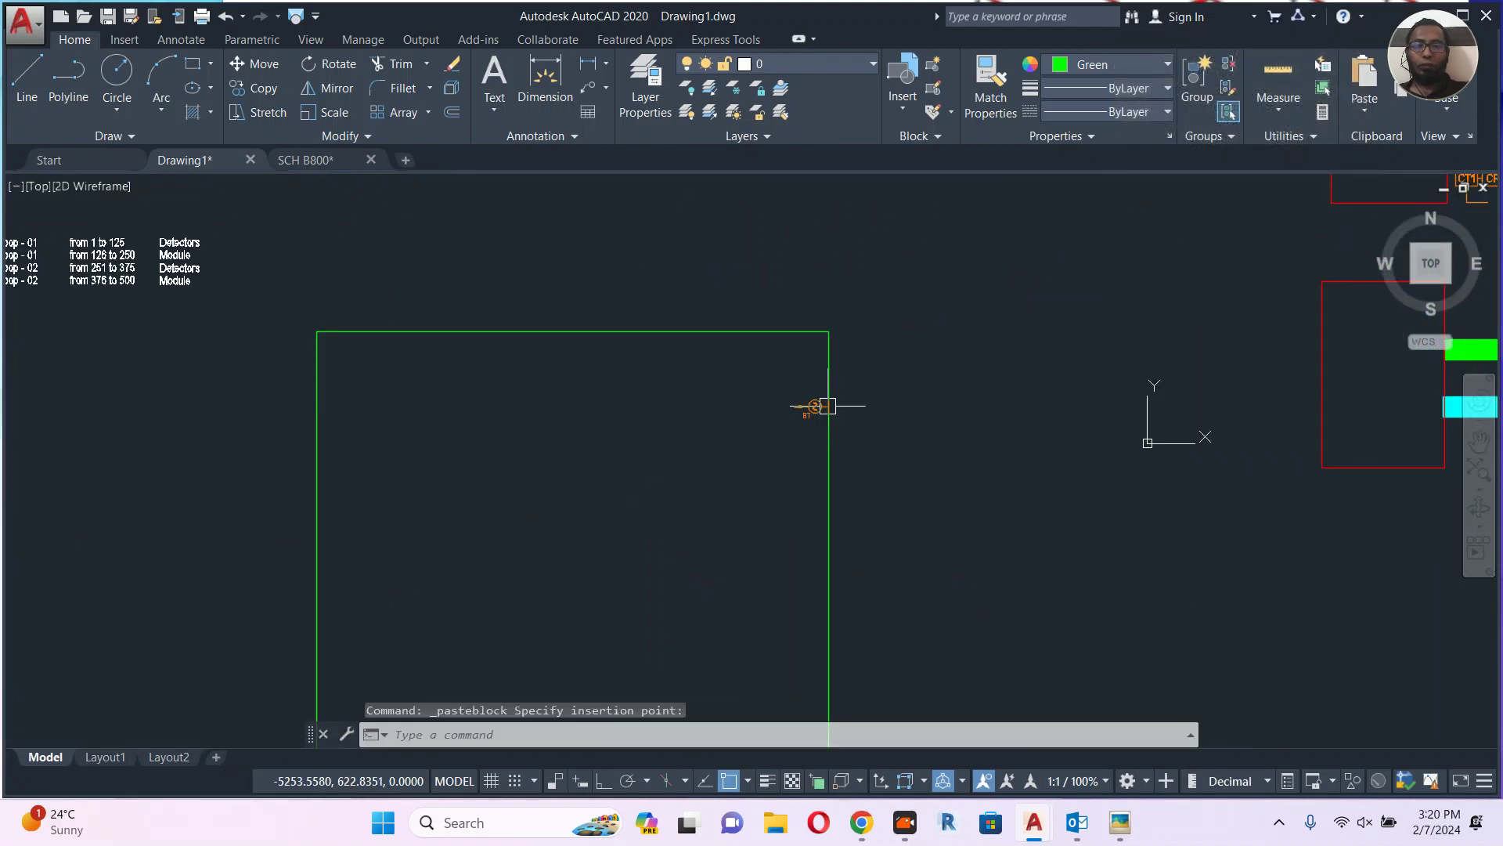
key("Escape")
Copy the beam detector receiver symbol from the legend, using the middle of its vertical end line as base point.
scroll(796, 427, "down", 2)
middle_click_drag(777, 431, 1266, 369)
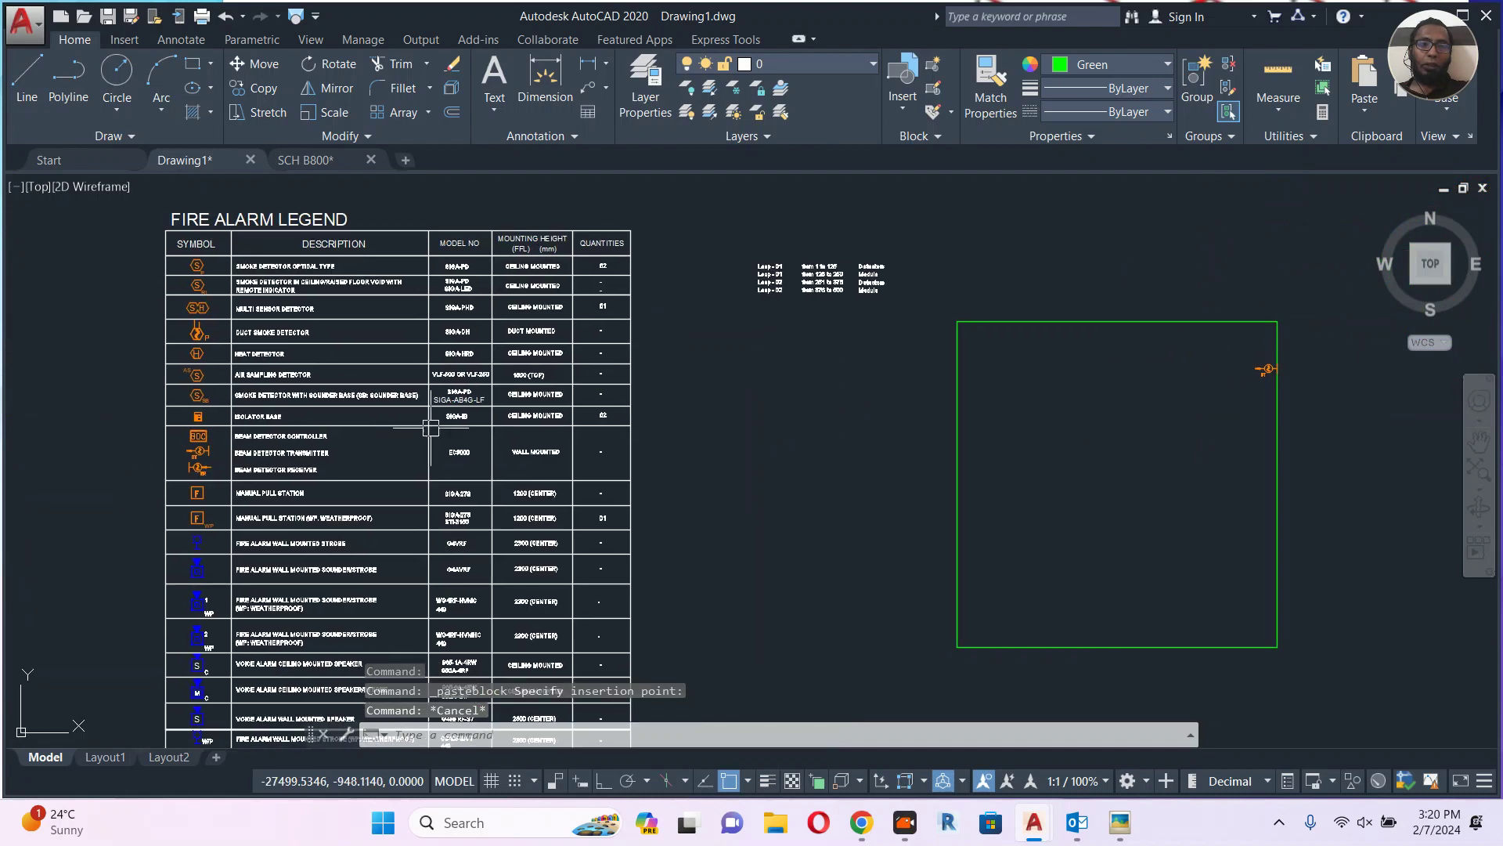
scroll(166, 471, "up", 6)
left_click(109, 418)
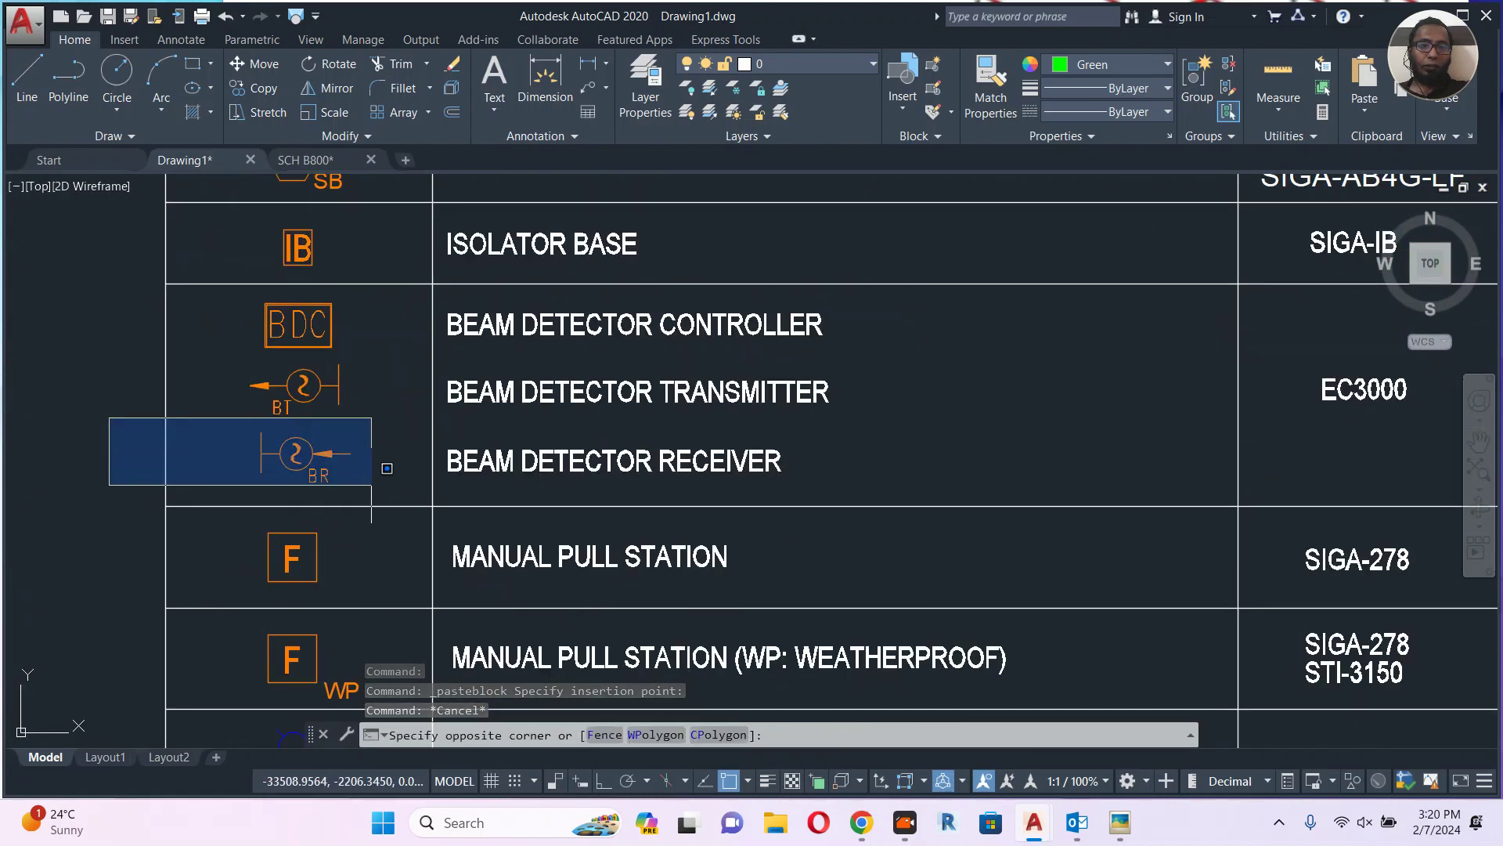
left_click(391, 493)
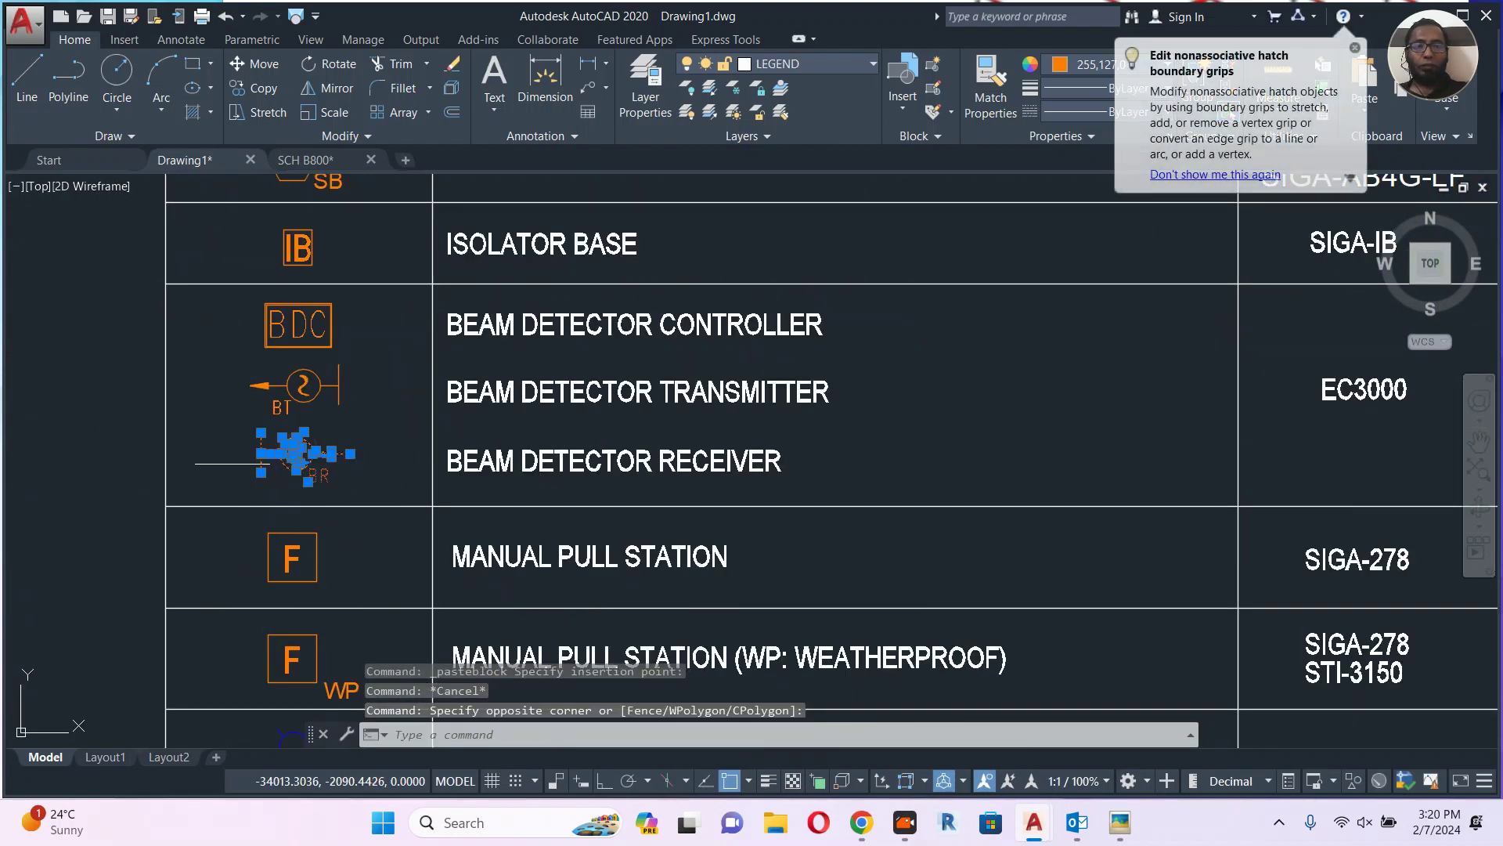
key("ctrl+shift+c")
left_click(260, 454)
scroll(237, 465, "down", 4)
key("Escape")
Paste the beam detector receiver as a block on the rectangle's left edge, opposite the transmitter.
middle_click_drag(765, 475, 225, 586)
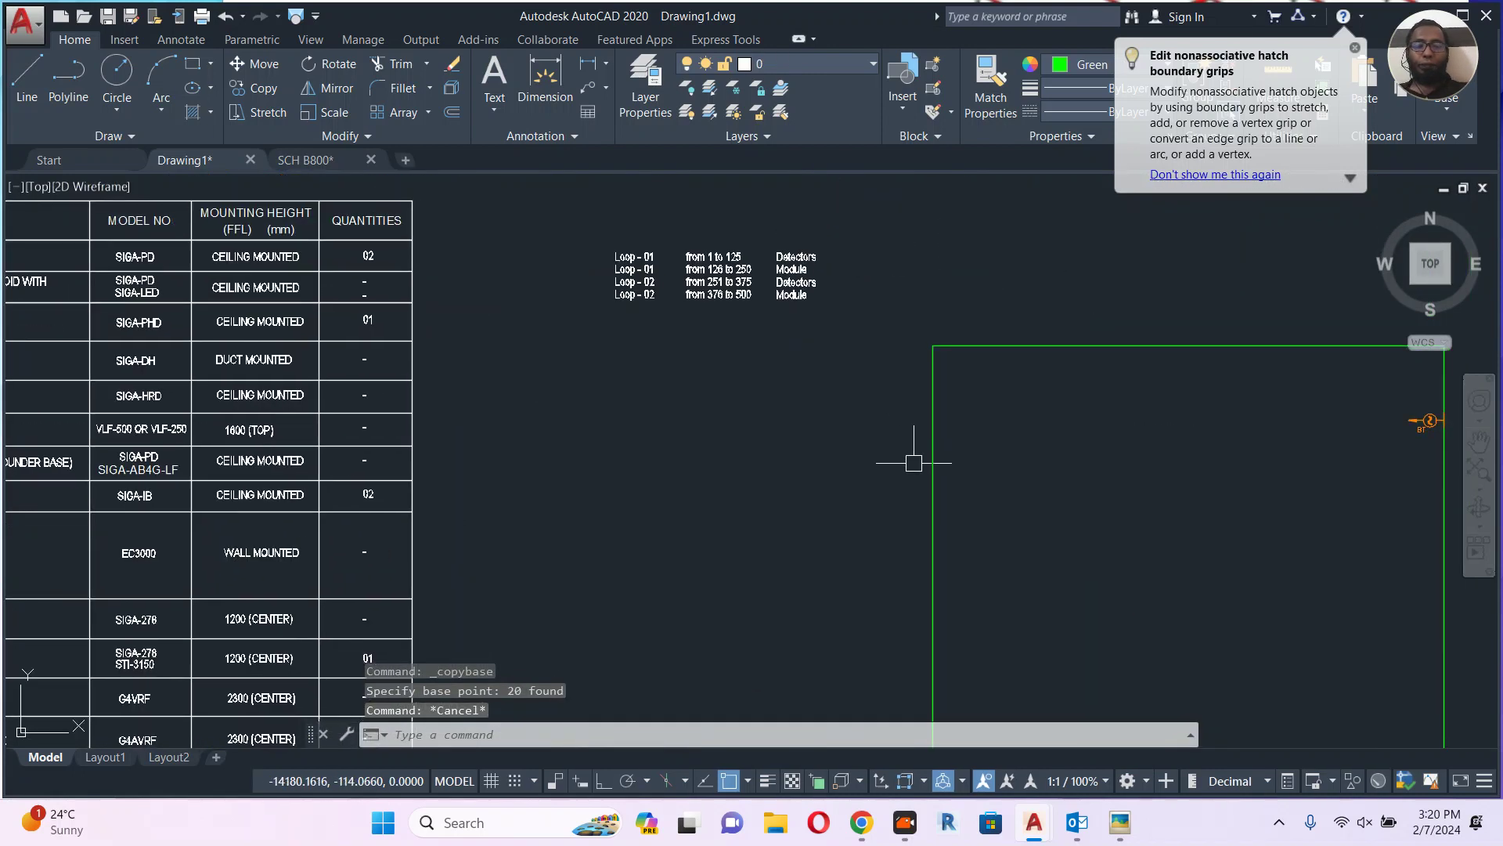
key("ctrl+shift+v")
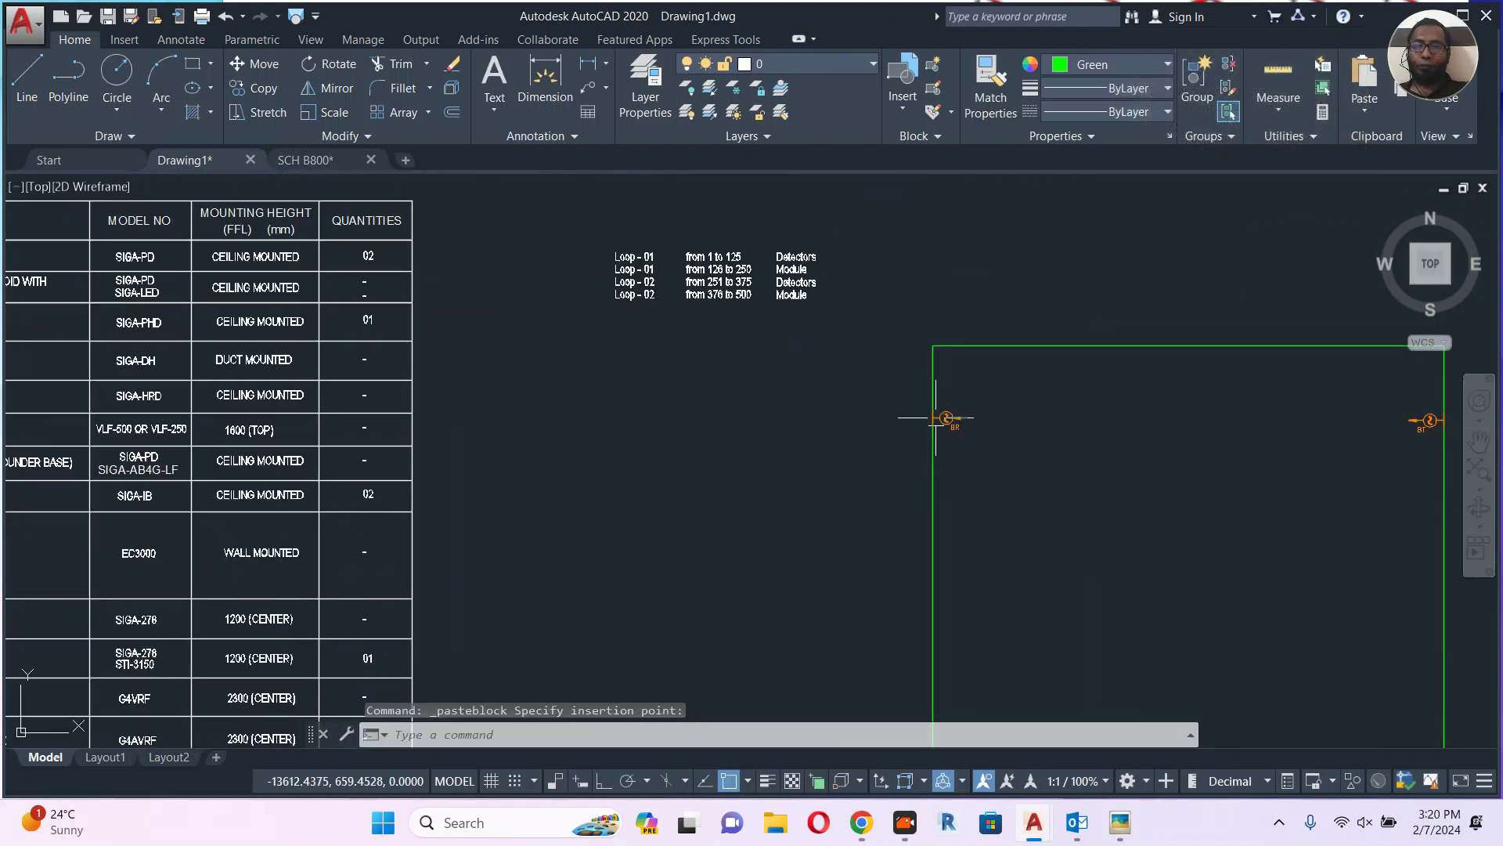
key("Escape")
Copy the beam detector controller (BDC) symbol from the legend, using the middle of its upper edge as base point.
scroll(902, 441, "down", 3)
scroll(321, 492, "up", 8)
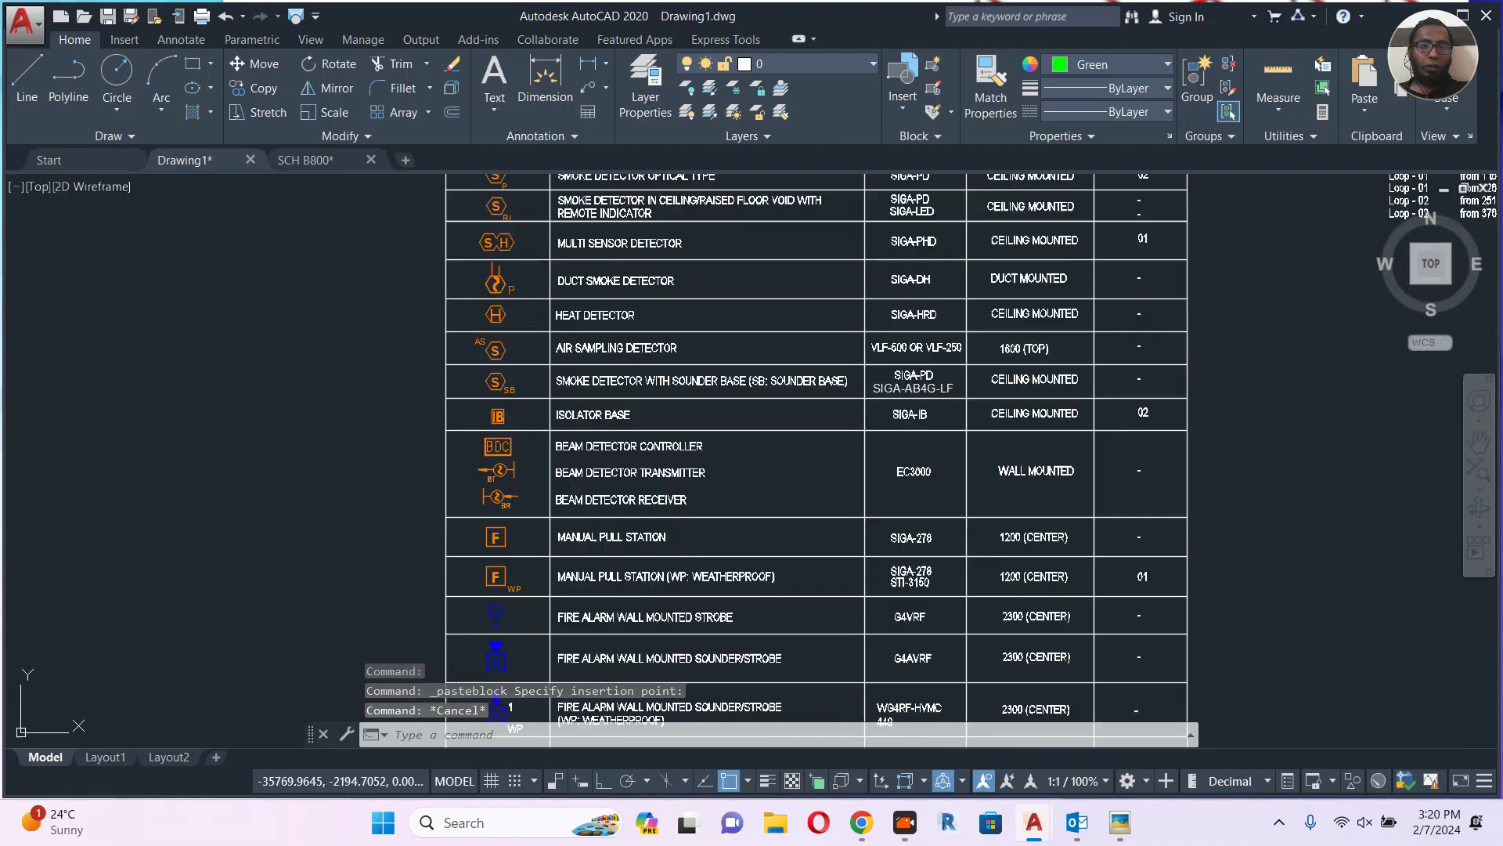
left_click(406, 448)
left_click(707, 353)
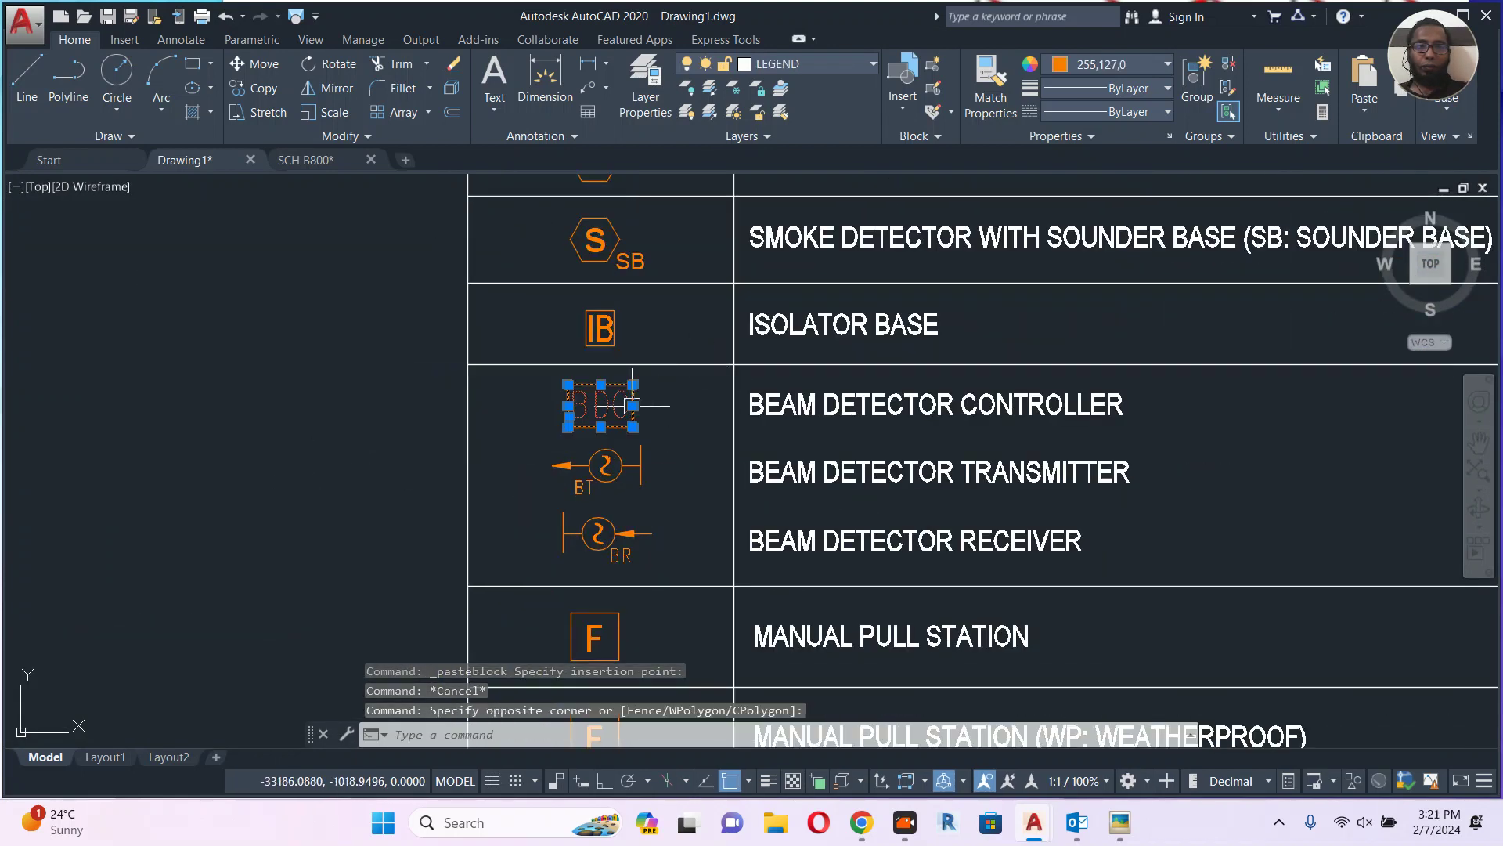
key("ctrl+shift+c")
left_click(595, 385)
Paste the BDC symbol as a block against the rectangle's left edge, near its lower corner.
scroll(595, 385, "down", 6)
scroll(441, 344, "down", 3)
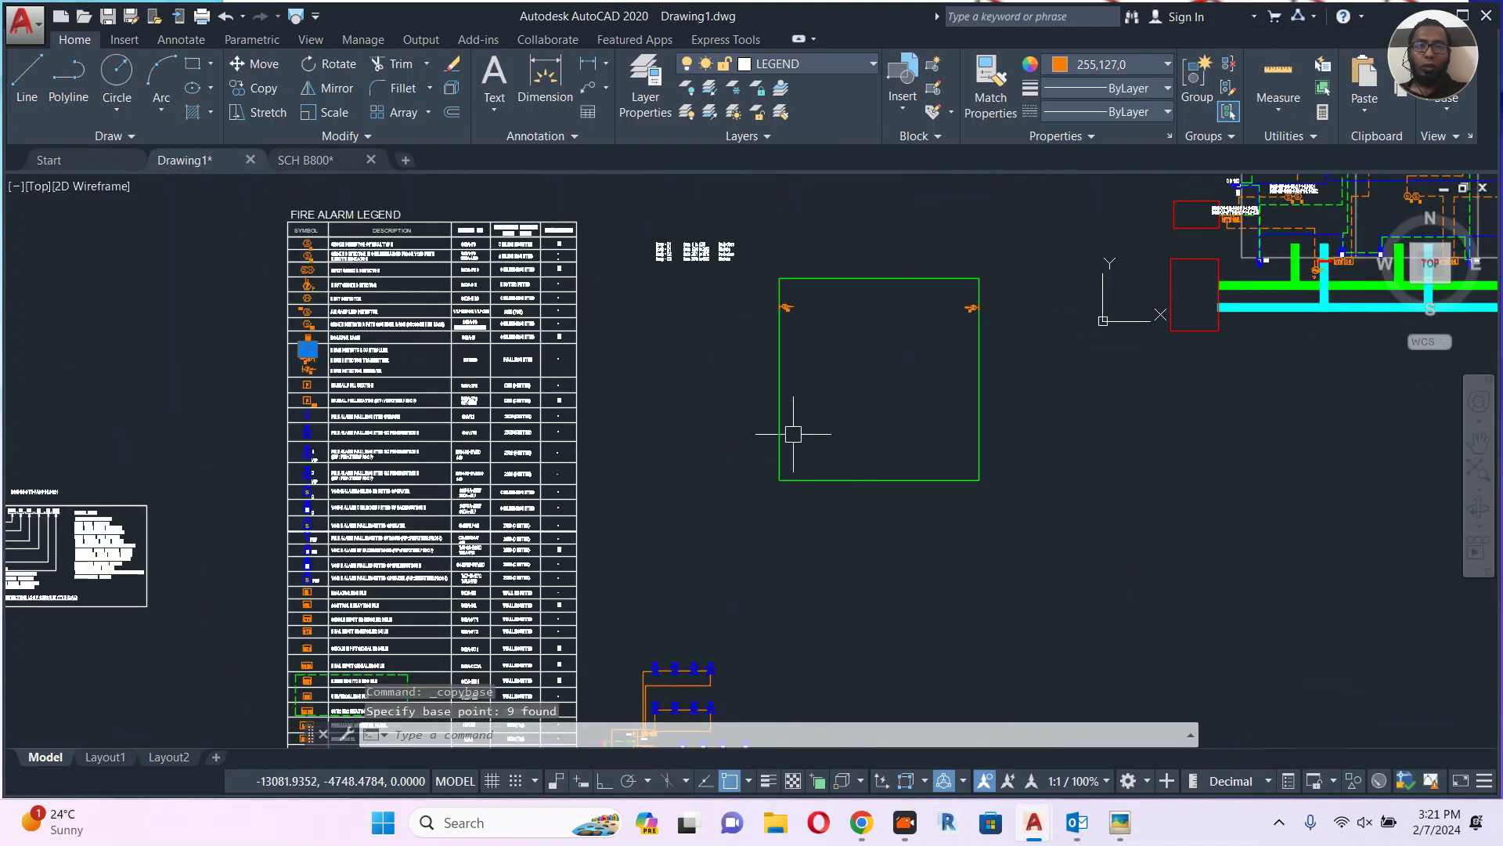
scroll(791, 430, "up", 3)
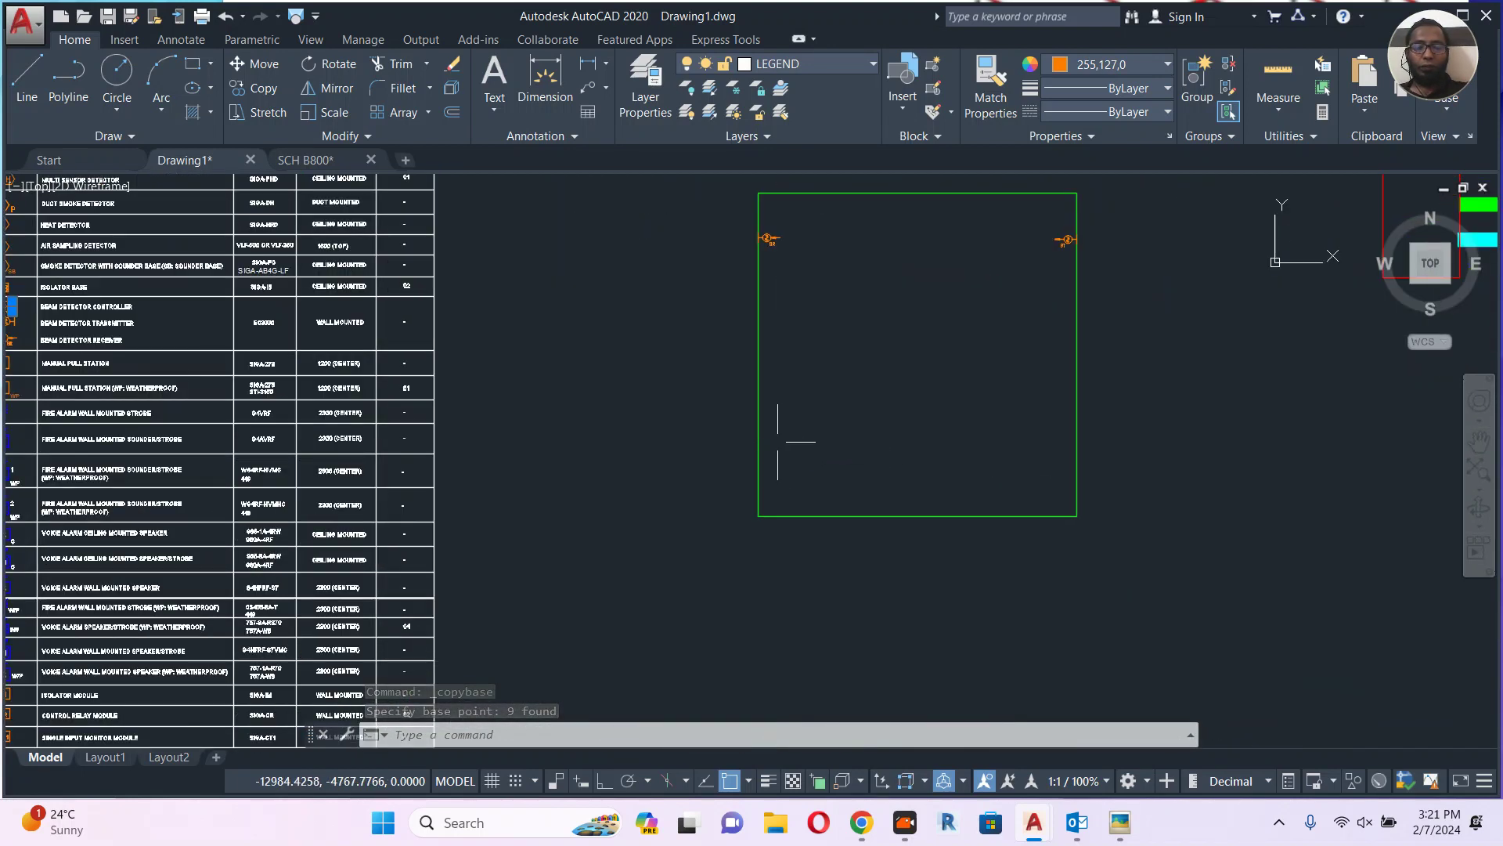
key("ctrl+shift+v")
scroll(771, 454, "up", 5)
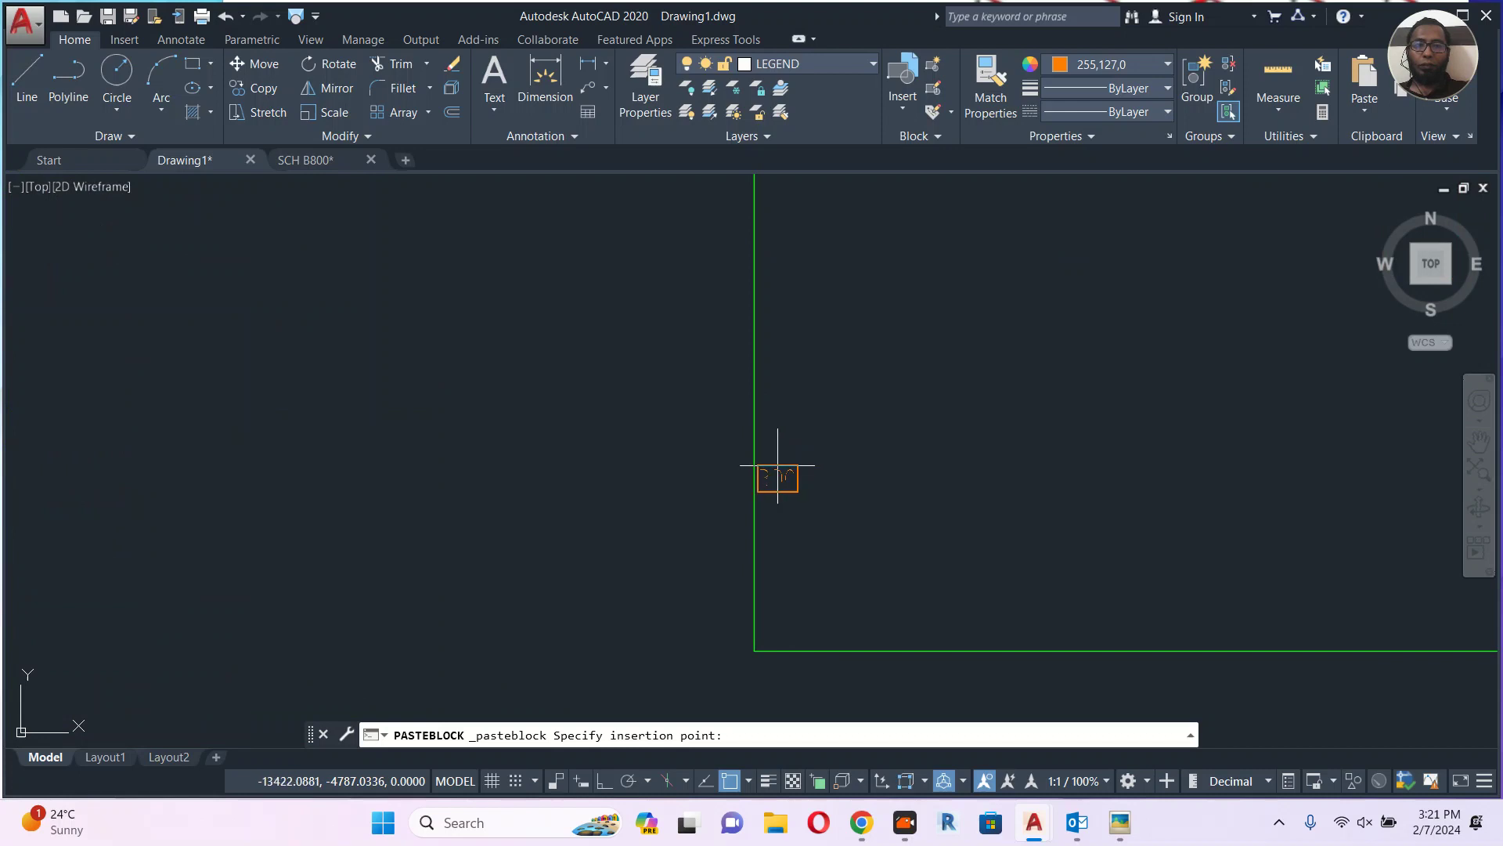
key("Escape")
scroll(777, 466, "down", 5)
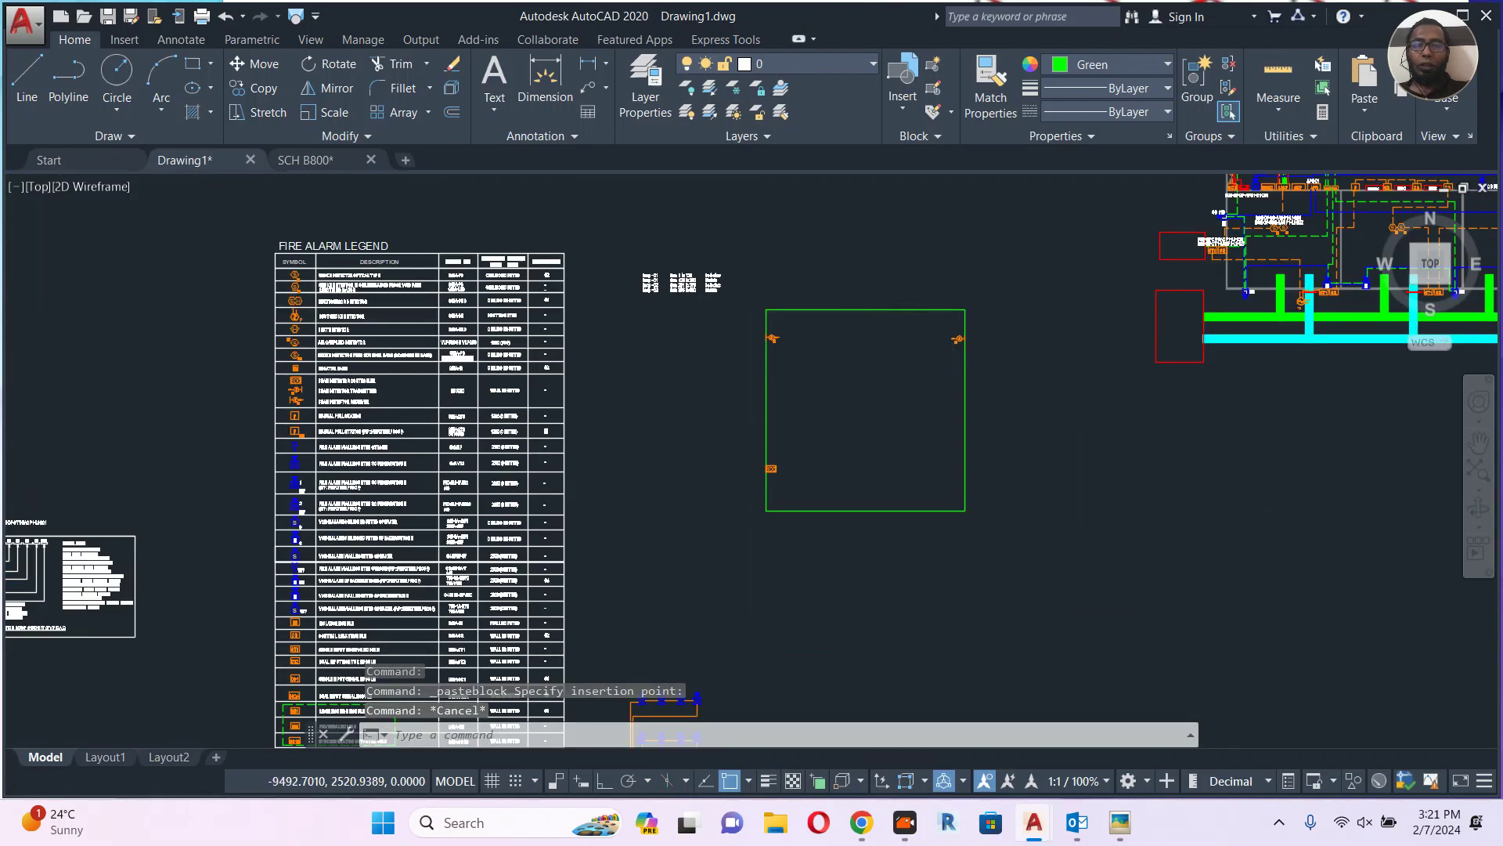
Draw a vertical polyline from the middle of the BDC's upper edge to the underside of the beam receiver's circle.
scroll(840, 313, "up", 3)
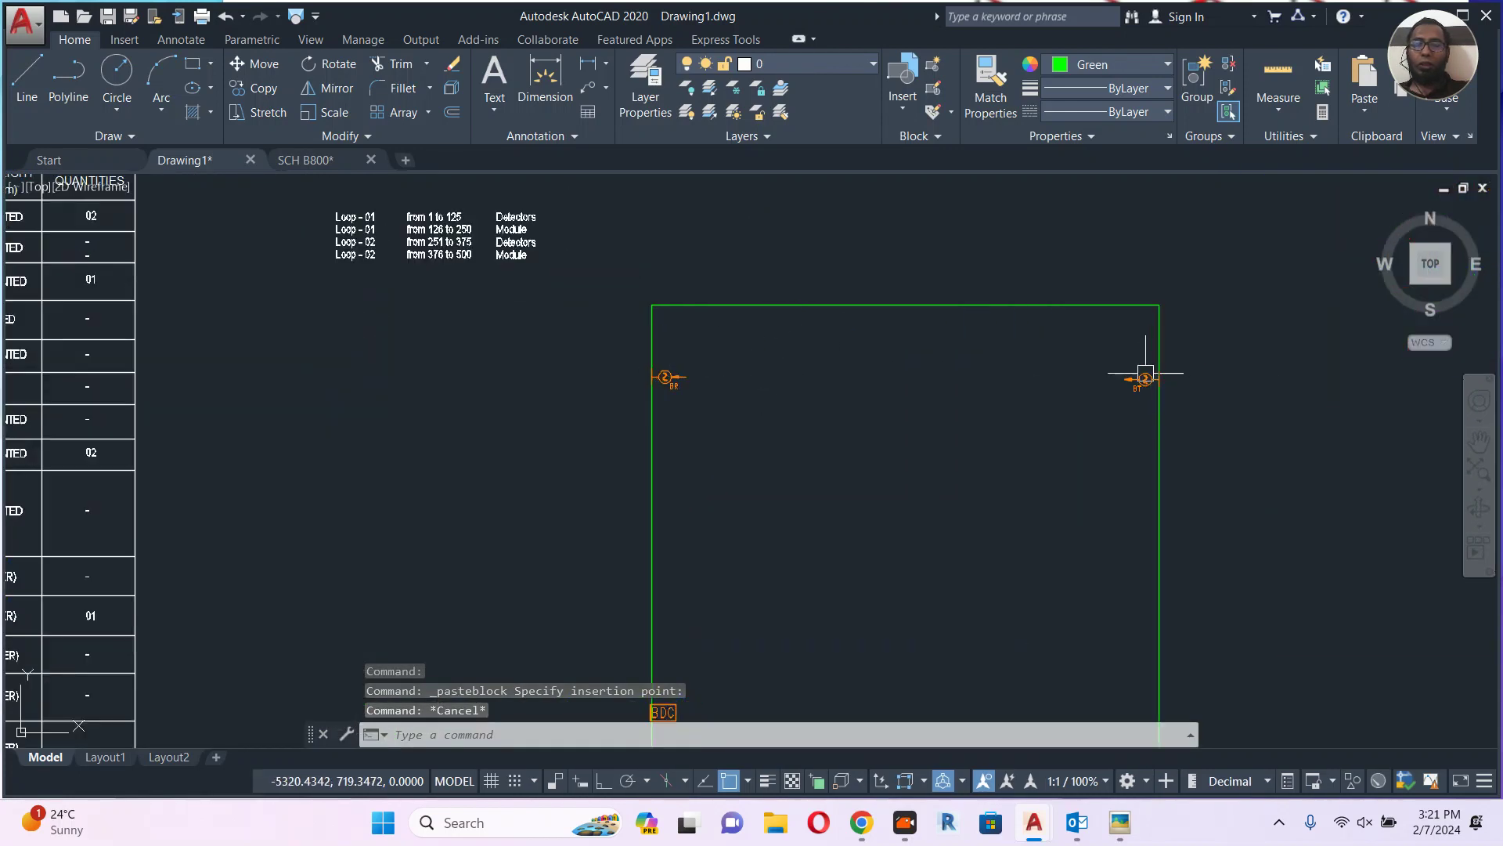
scroll(834, 367, "down", 2)
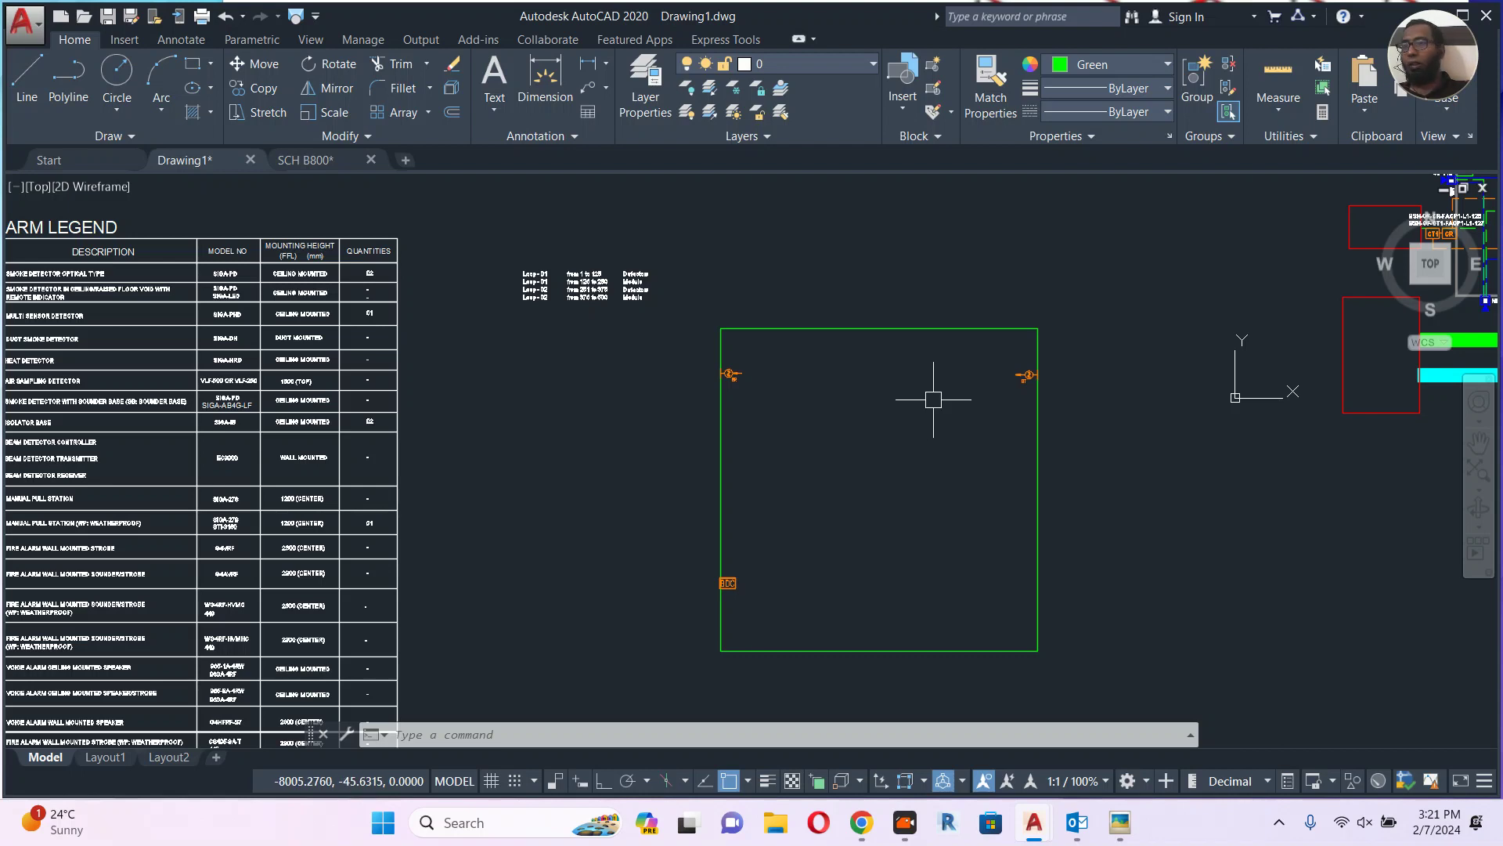
middle_click_drag(869, 490, 809, 422)
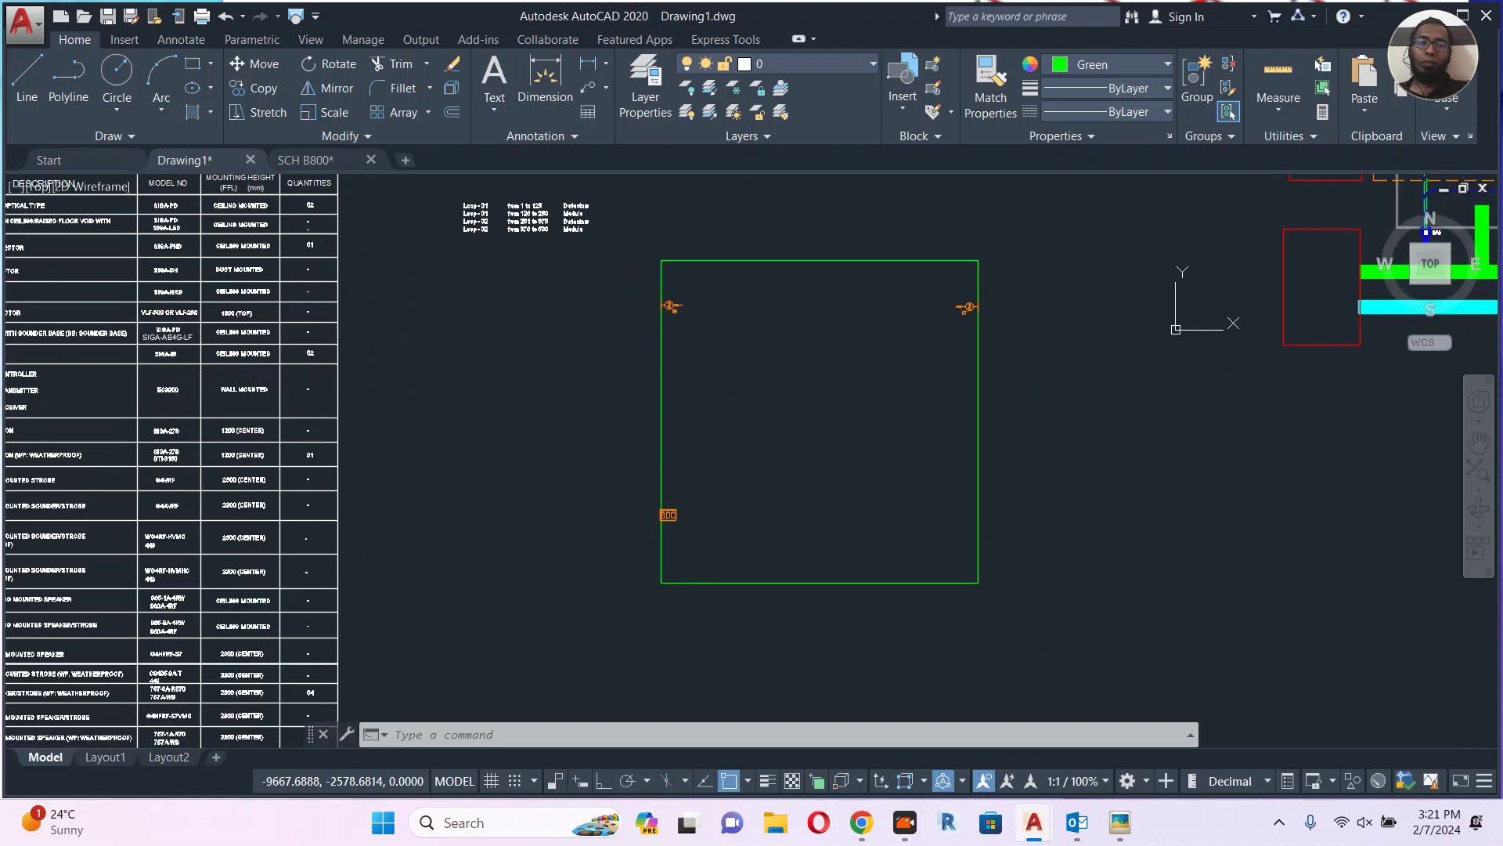
scroll(665, 514, "up", 4)
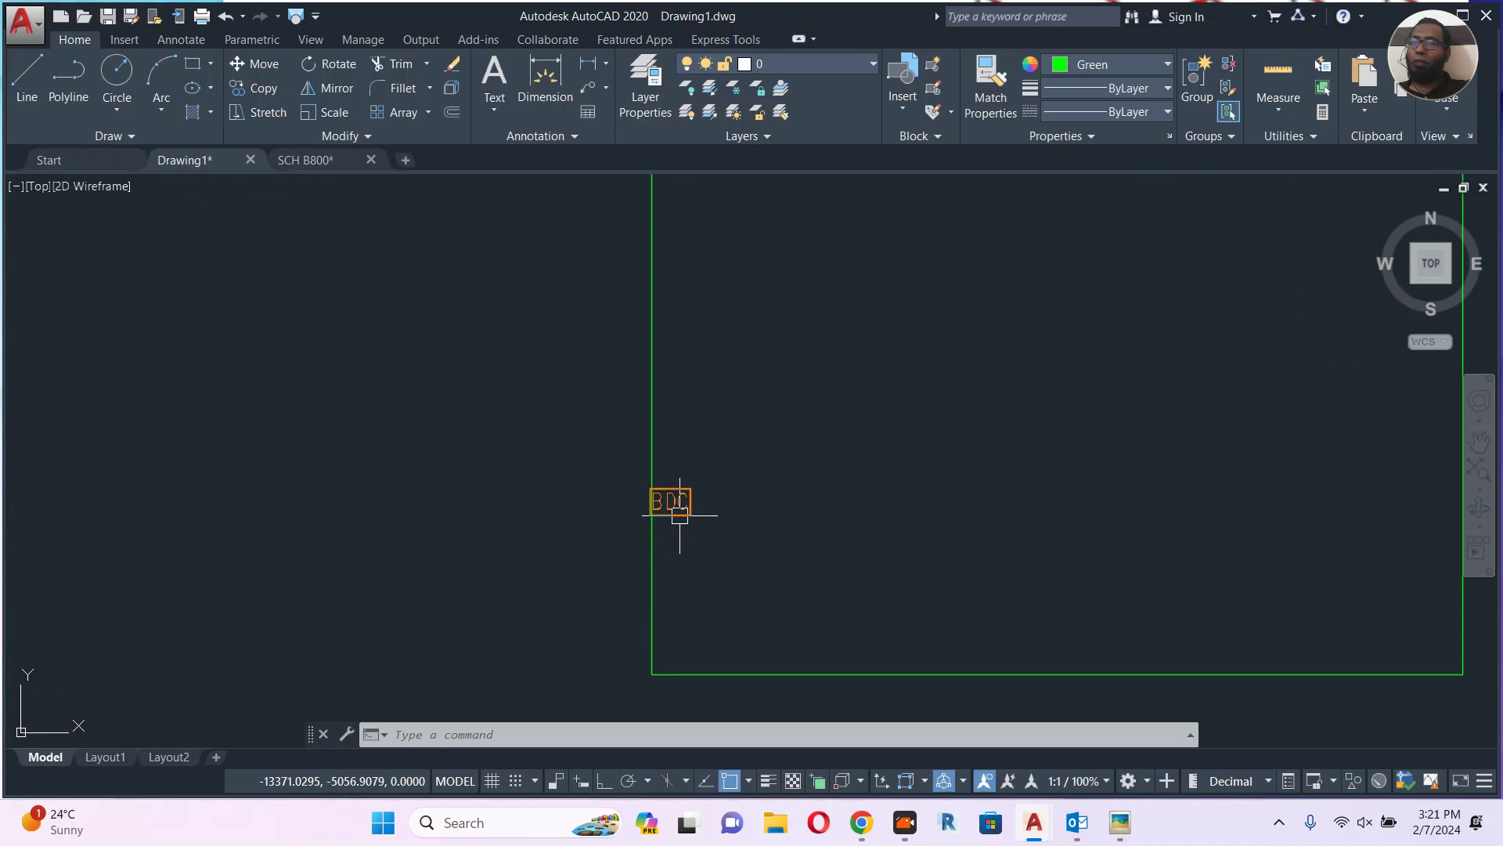
middle_click_drag(709, 461, 735, 534)
type("L")
key("Return")
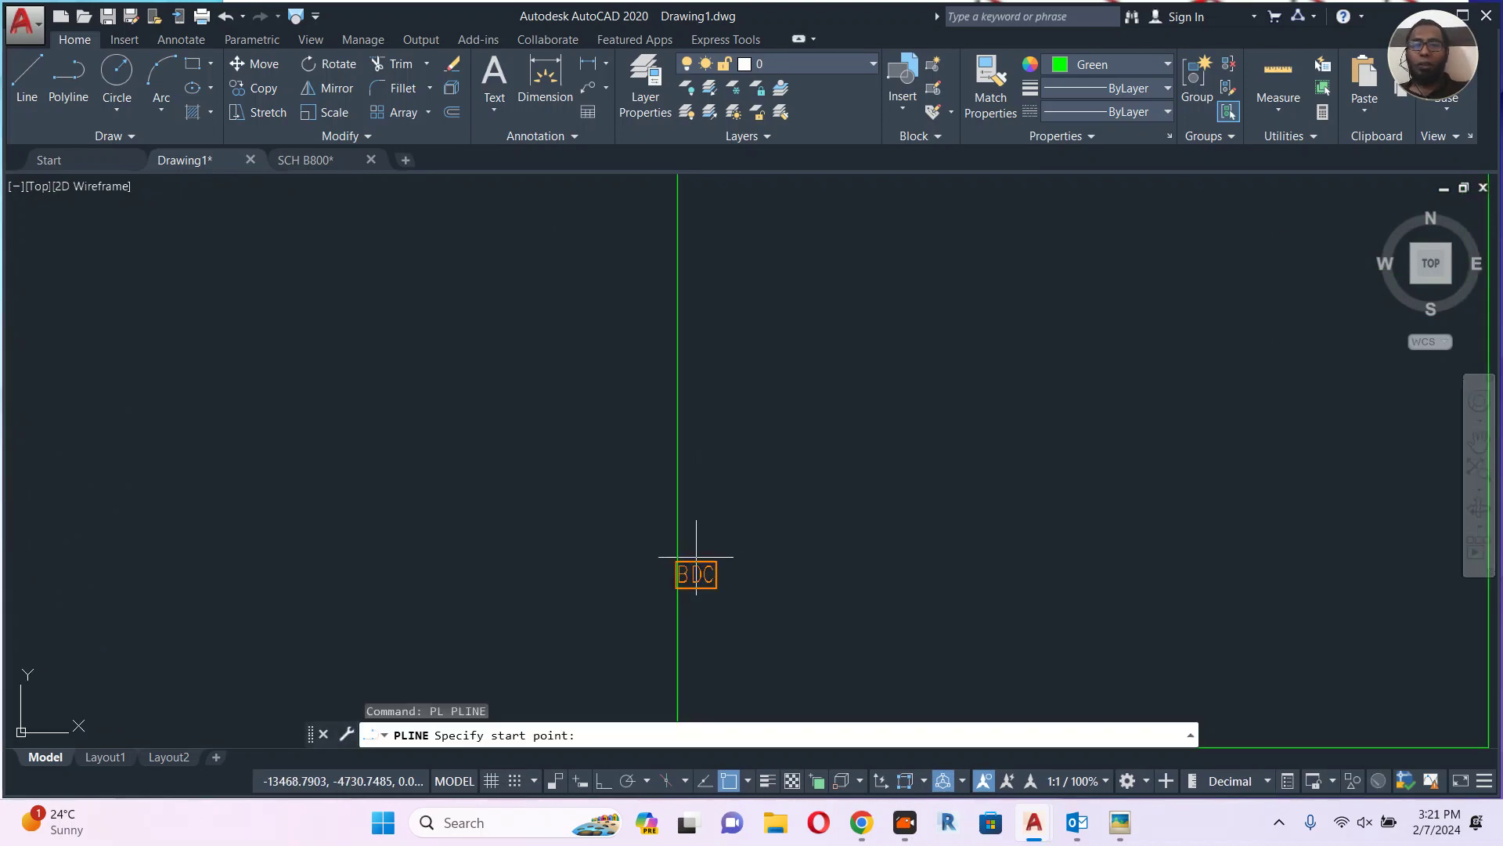
left_click(696, 550)
middle_click_drag(745, 403, 740, 637)
scroll(747, 572, "down", 4)
scroll(722, 426, "up", 4)
scroll(721, 520, "up", 2)
scroll(724, 588, "up", 2)
middle_click_drag(722, 543, 690, 403)
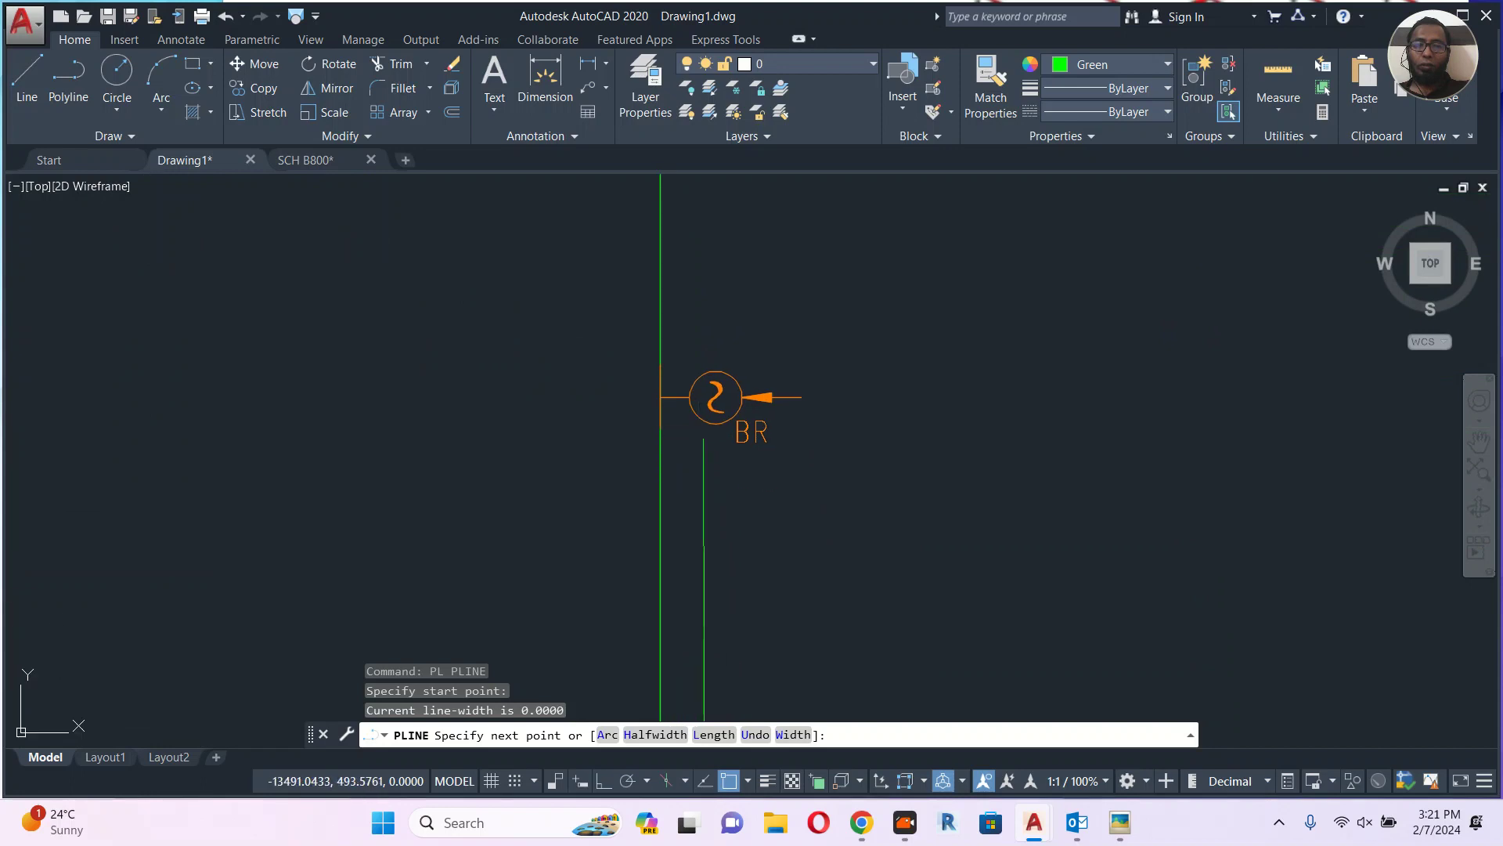
left_click(714, 425)
key("Escape")
Examine the transmitter in the room, the beam detector entries in the legend, and the BDC's connection.
scroll(688, 435, "down", 3)
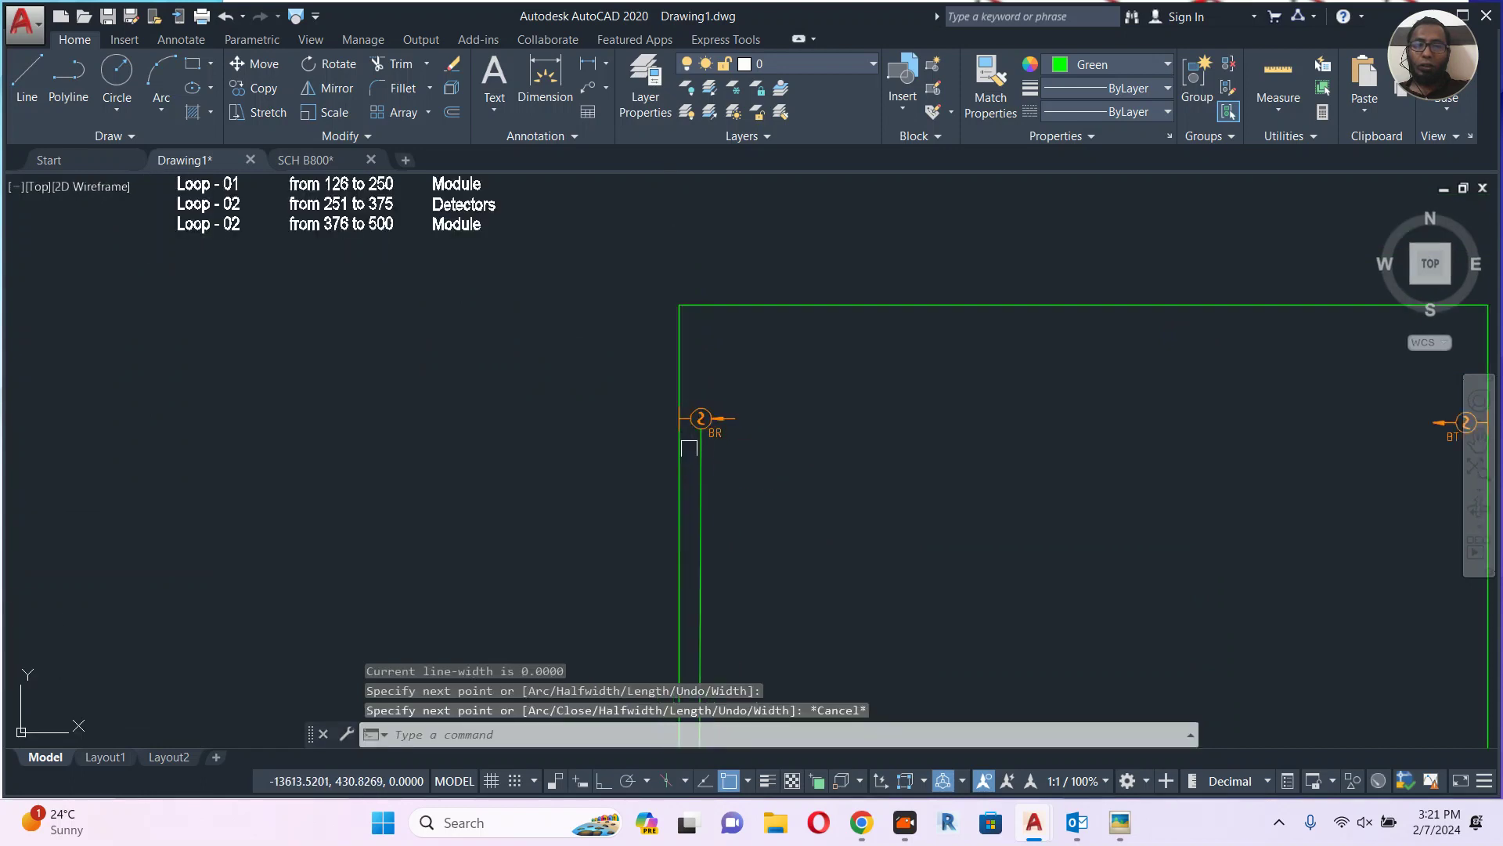
mouse_move(1261, 473)
middle_mouse_down()
mouse_move(1023, 453)
mouse_move(959, 364)
middle_mouse_up()
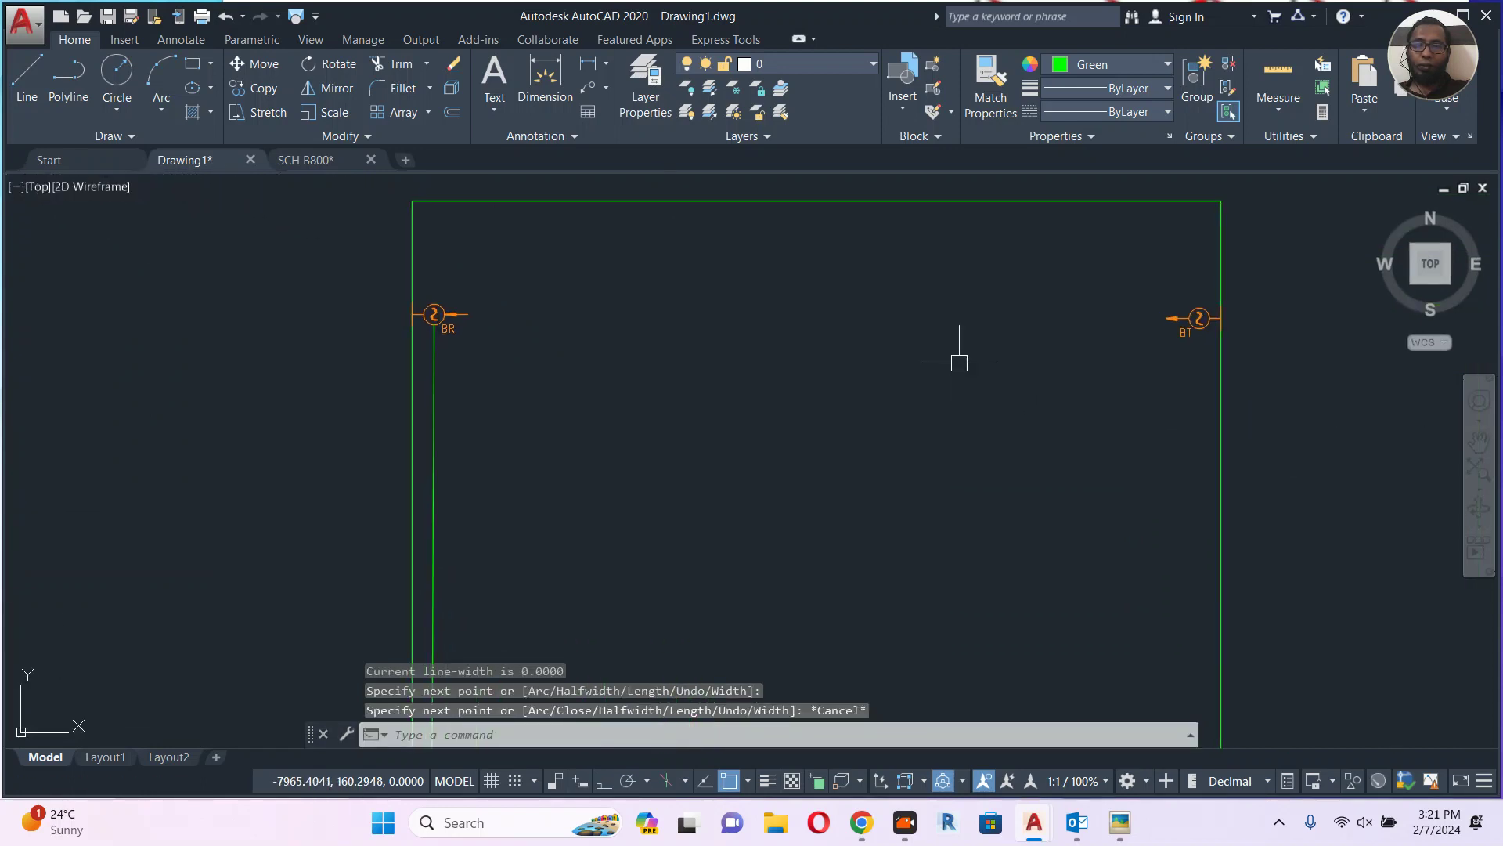
scroll(669, 354, "down", 2)
middle_click_drag(669, 354, 1352, 298)
scroll(1353, 297, "down", 2)
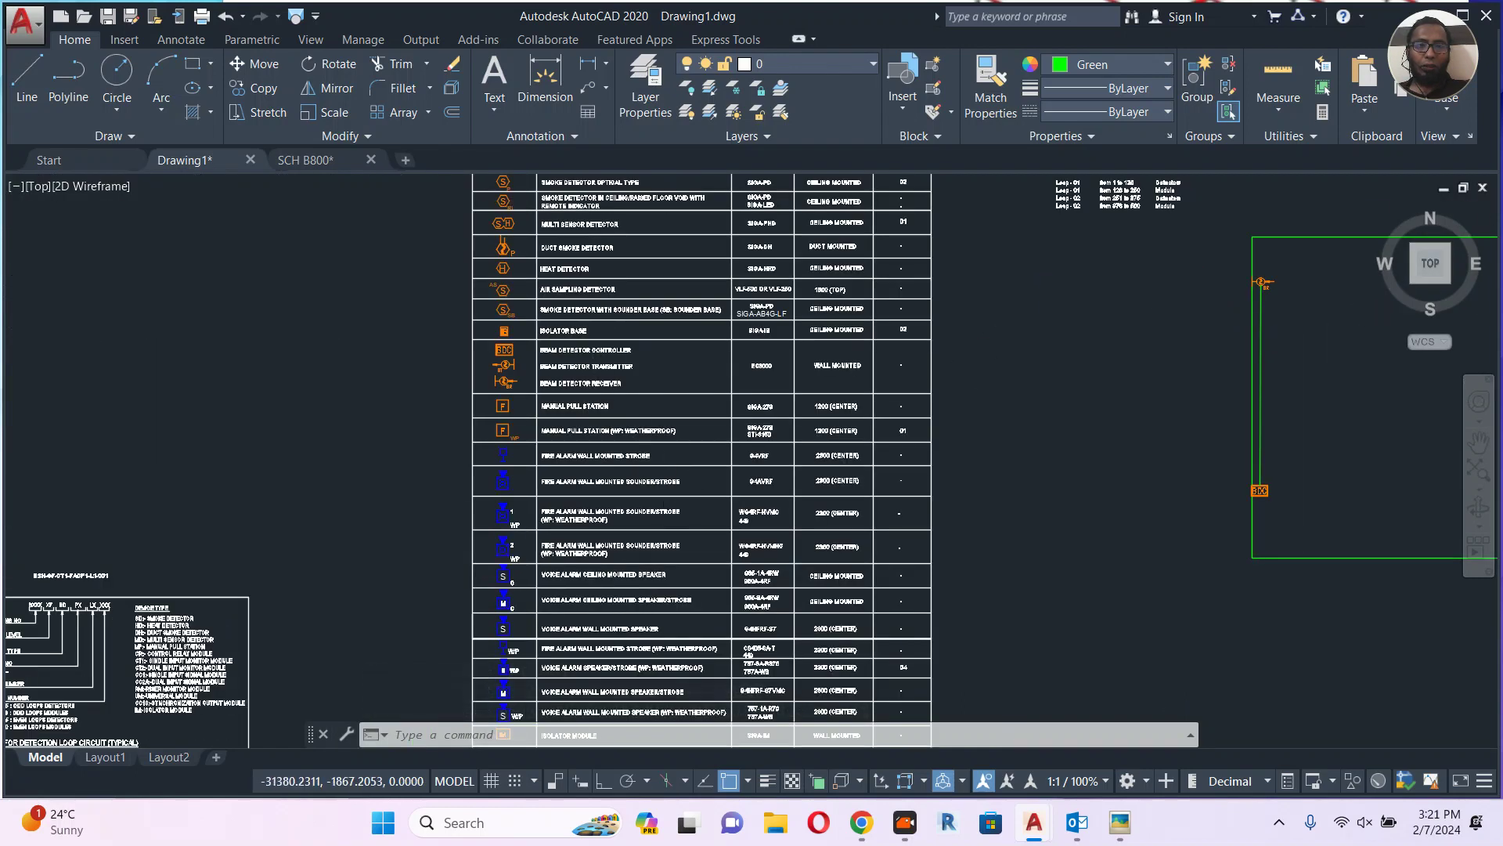
scroll(593, 381, "up", 6)
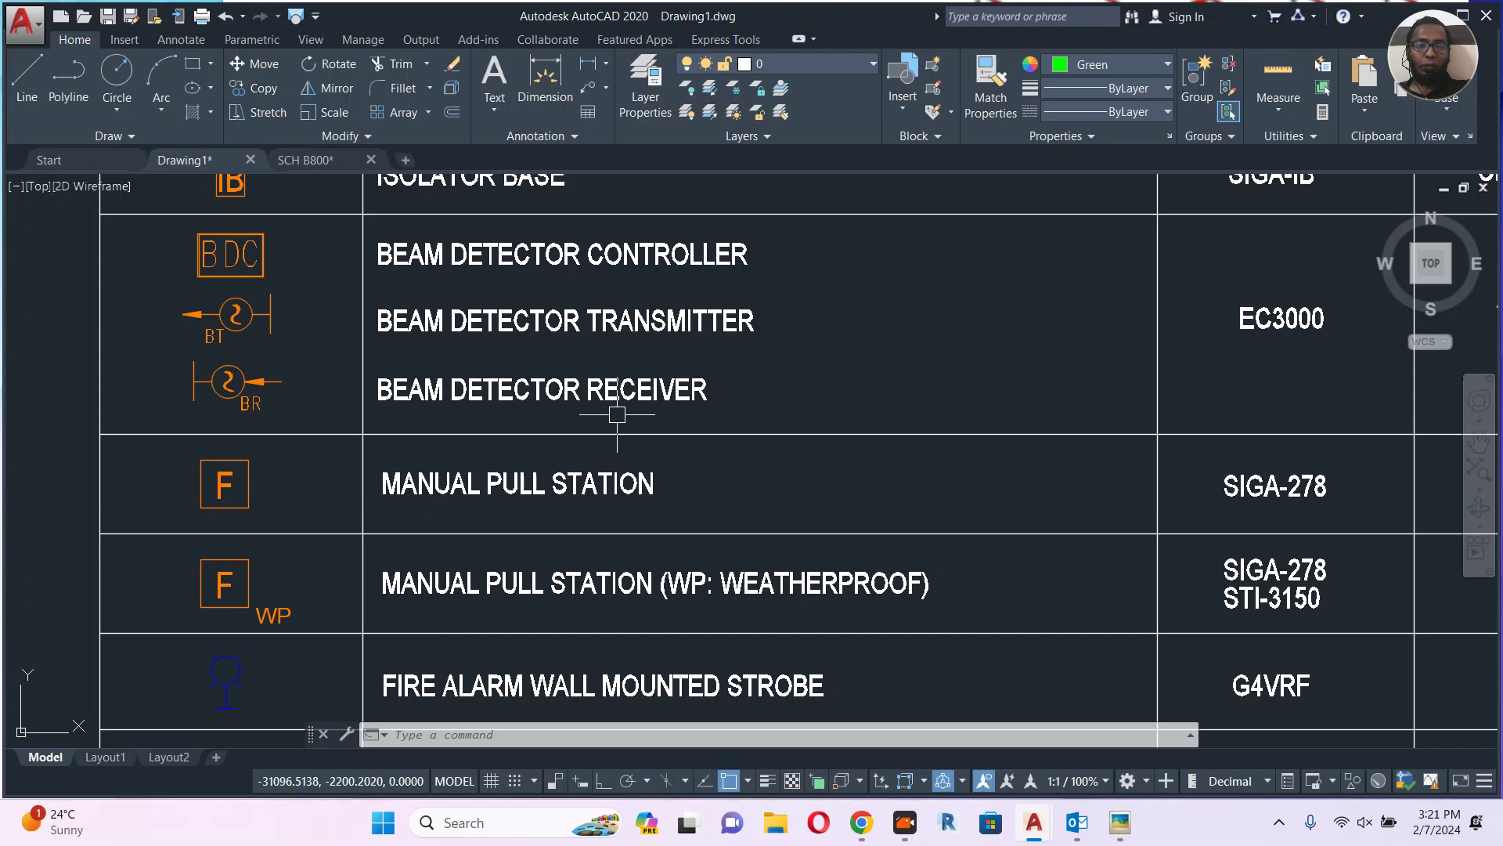
scroll(547, 364, "down", 4)
scroll(960, 432, "down", 2)
middle_click_drag(961, 433, 497, 415)
scroll(1006, 479, "up", 6)
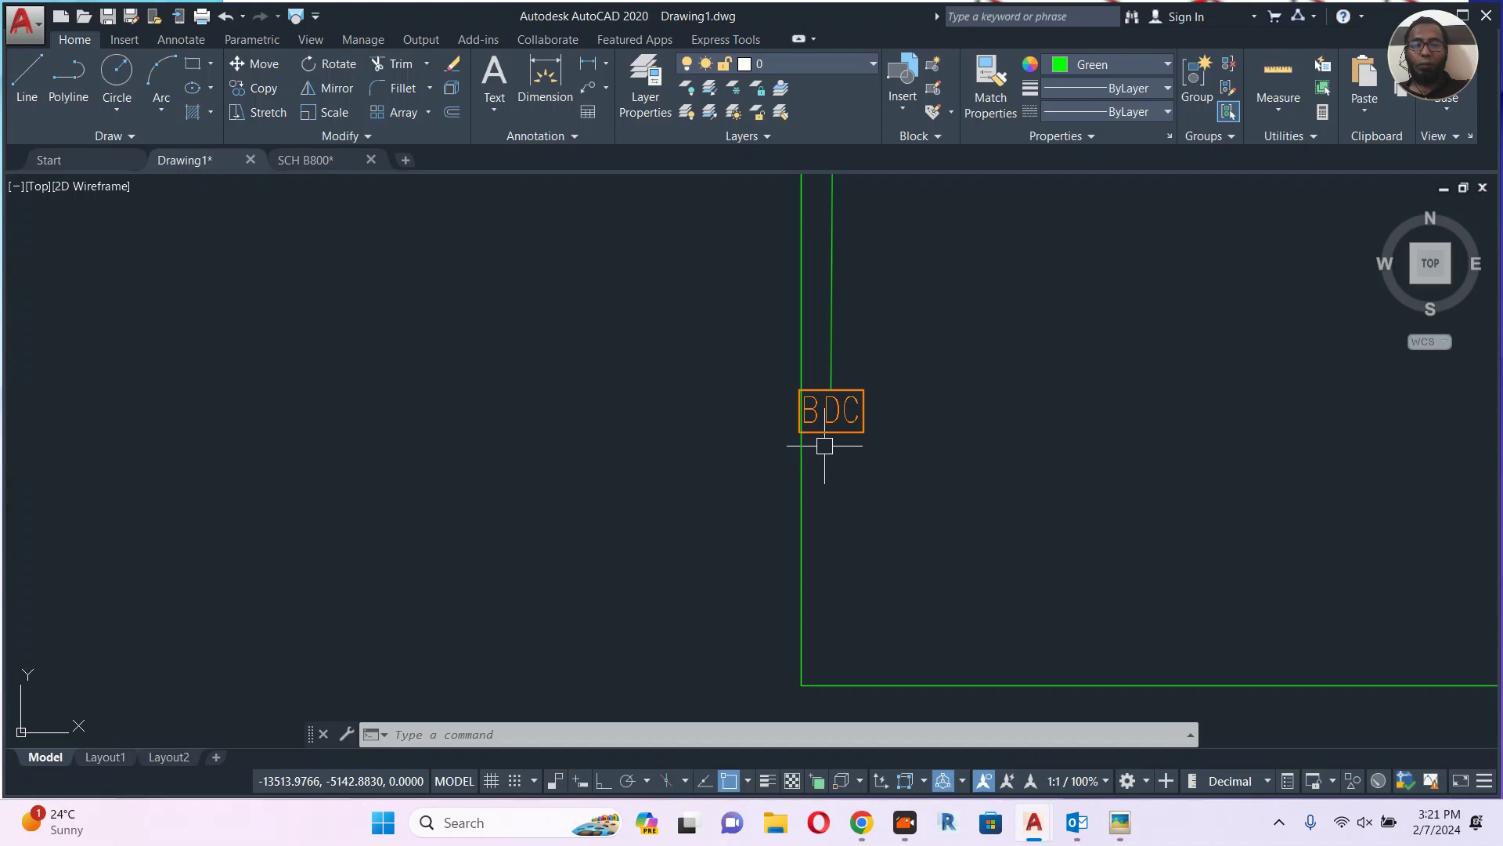
scroll(824, 446, "down", 6)
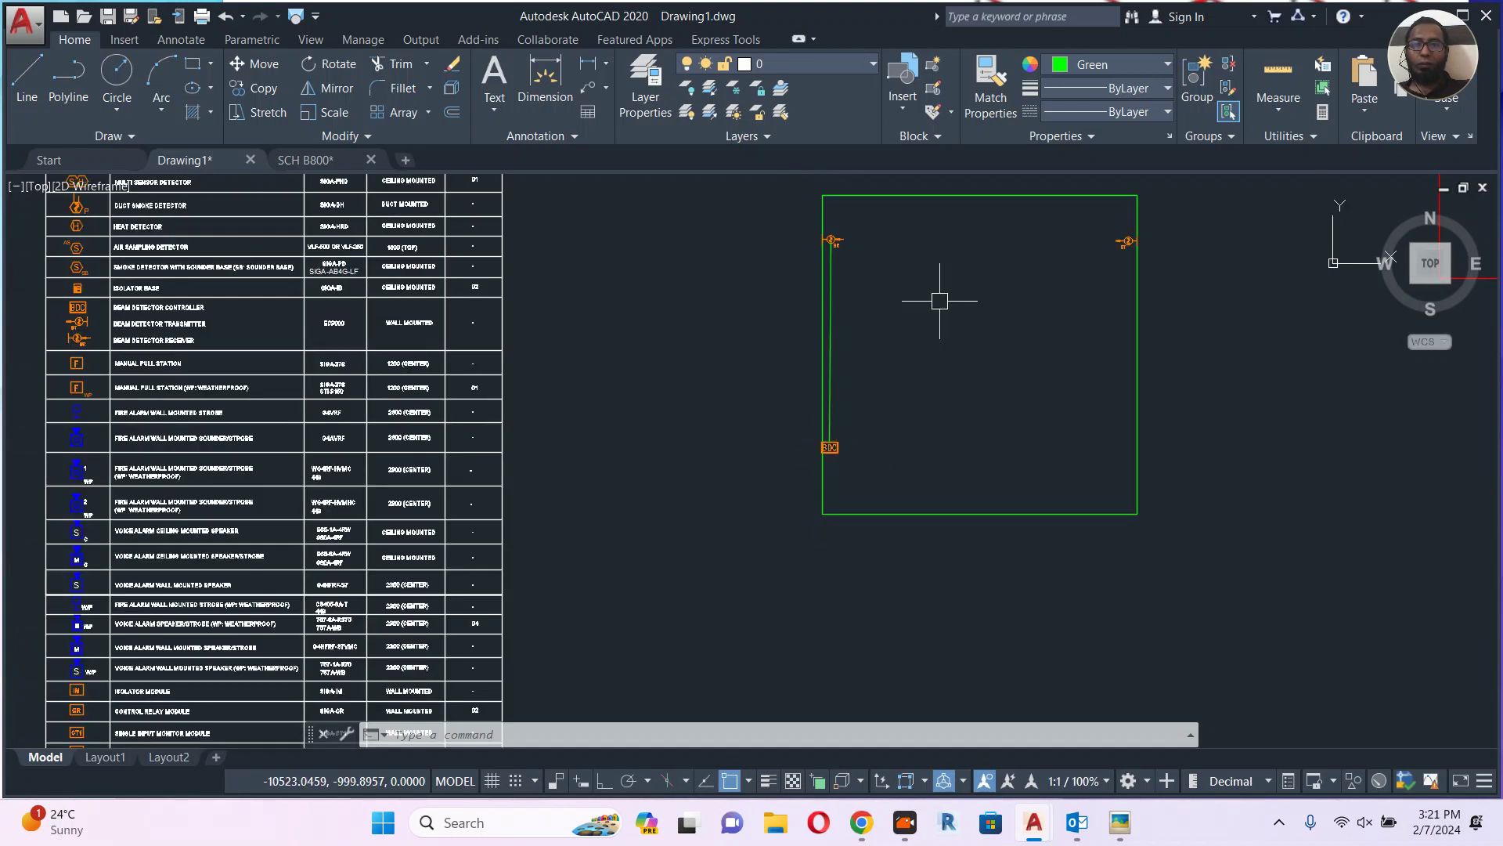
Draw a second polyline from the BDC's upper edge to the receiver, just right of the first vertical line.
scroll(865, 390, "up", 4)
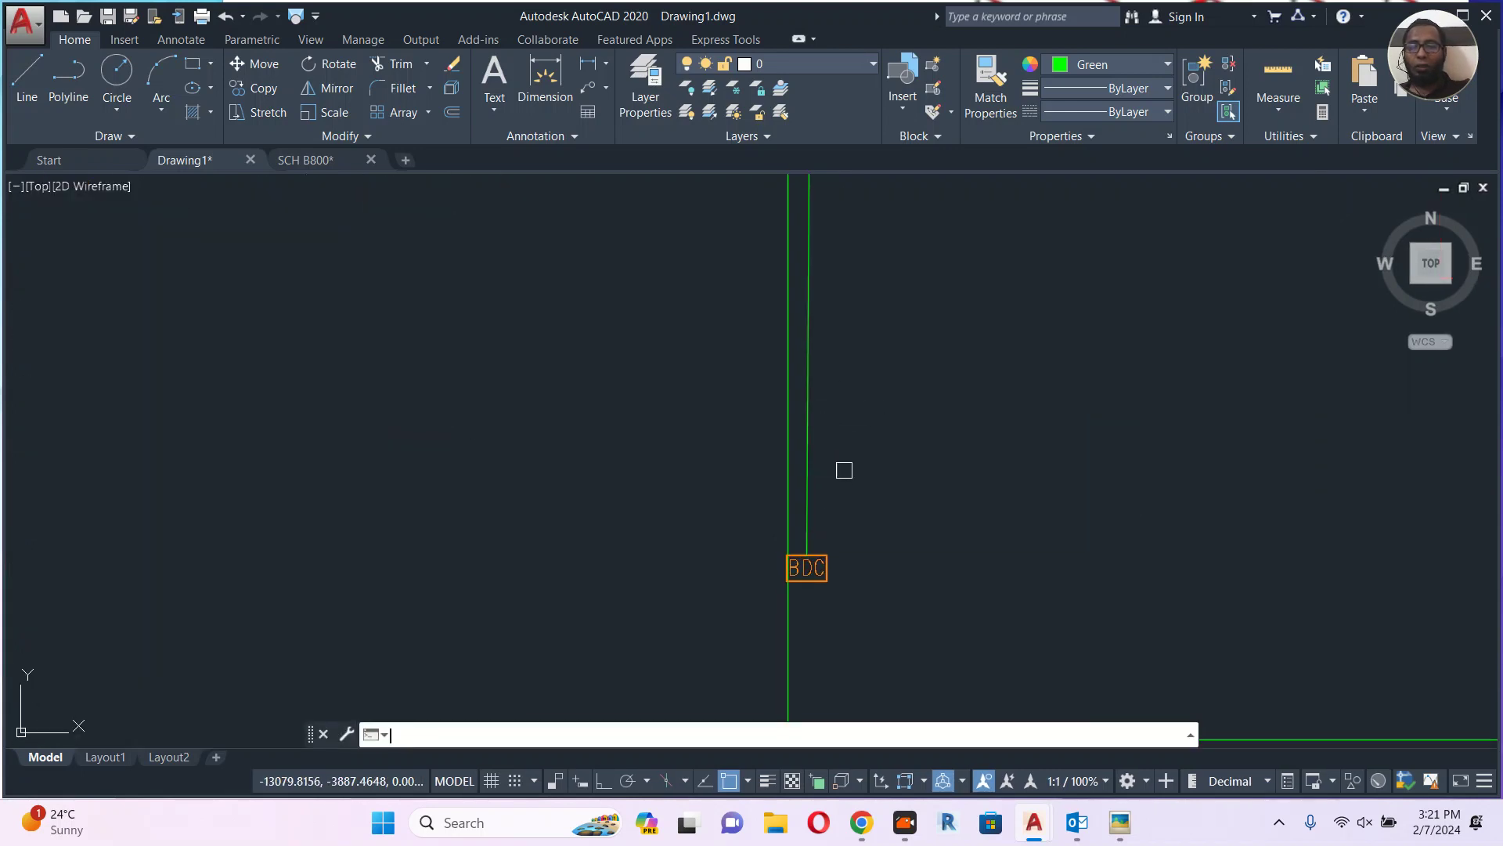
type("L")
key("Return")
scroll(794, 557, "up", 5)
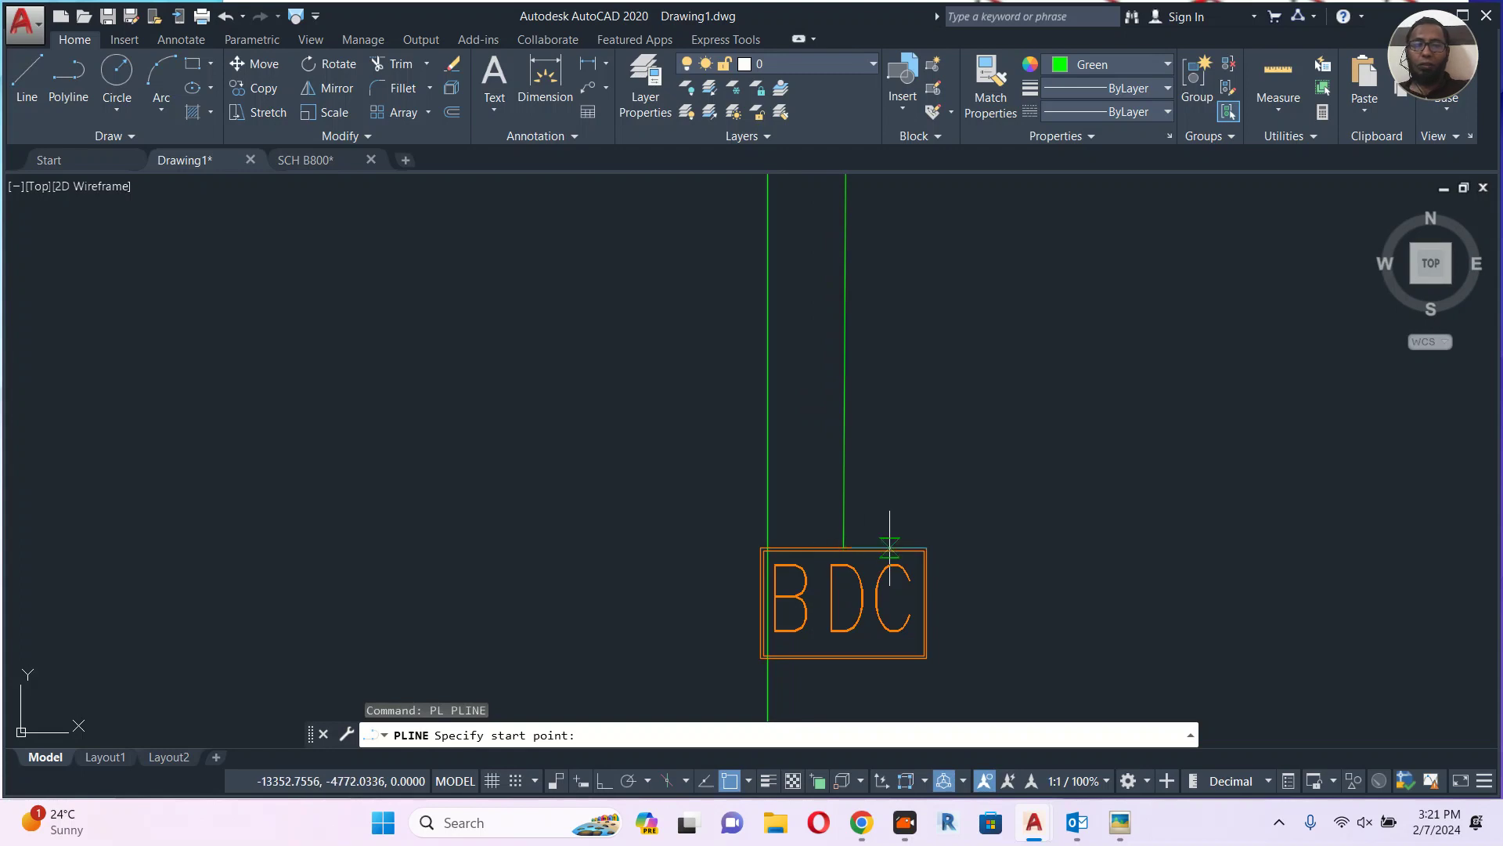
left_click(889, 548)
scroll(890, 548, "down", 8)
scroll(893, 470, "up", 5)
scroll(880, 400, "up", 5)
middle_click_drag(871, 254, 878, 515)
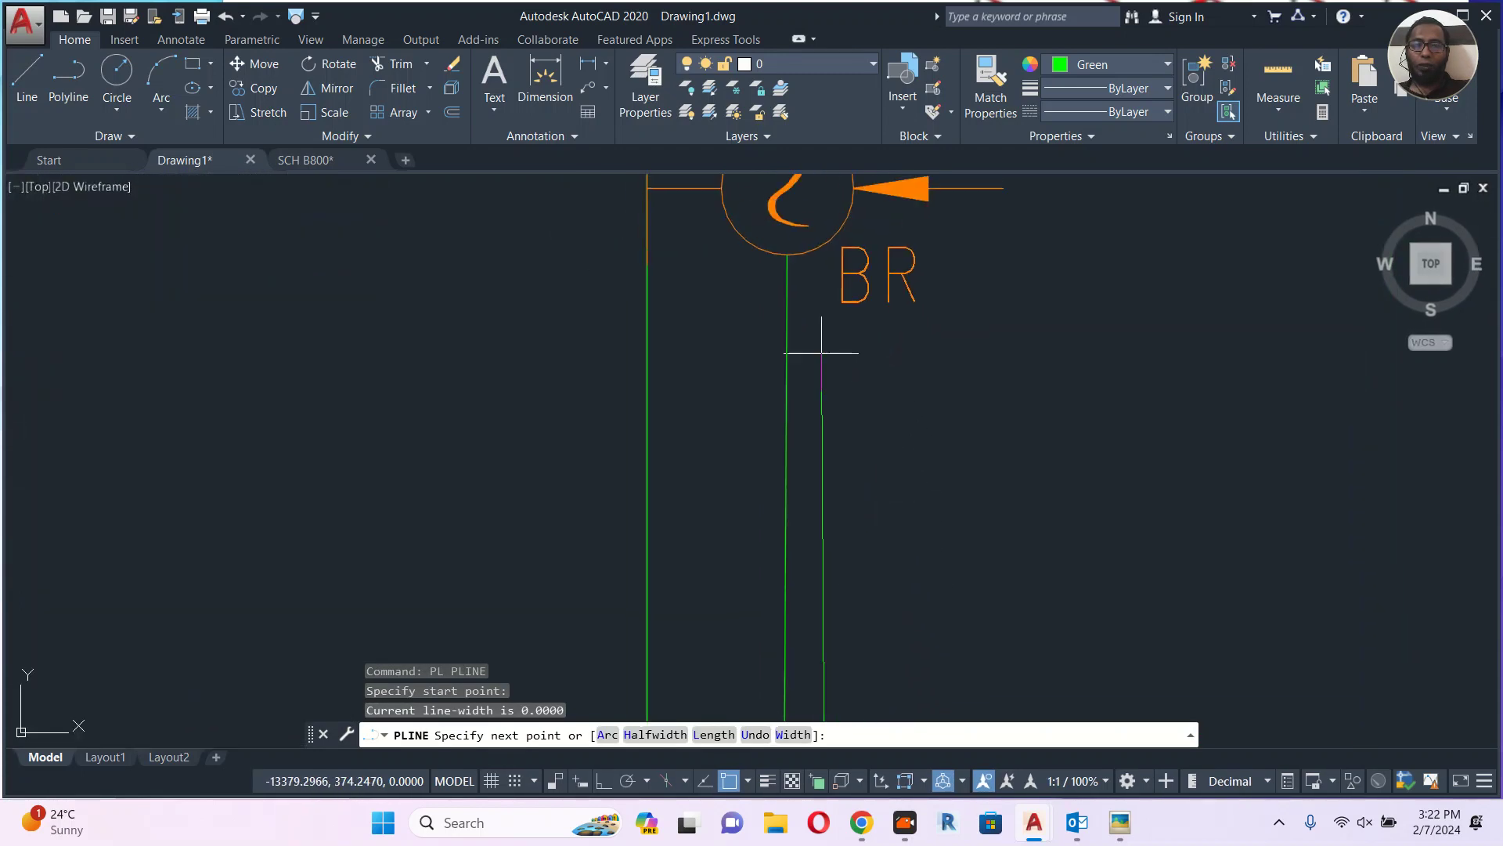
left_click(835, 234)
key("Escape")
scroll(805, 363, "down", 6)
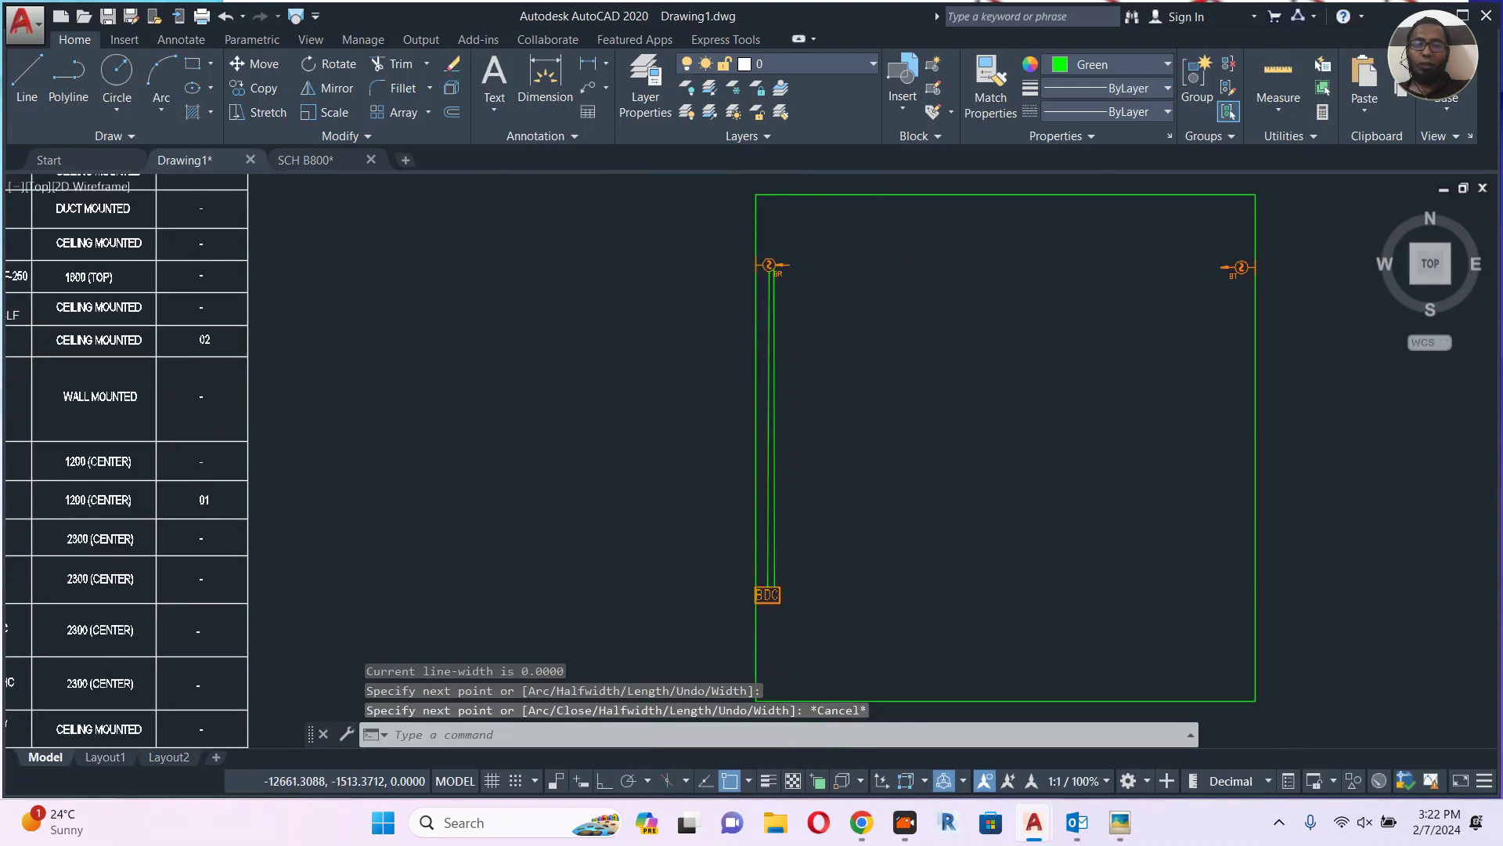
Draw a polyline from the middle of the BDC's lower edge a short way down, then across the room to the right.
scroll(763, 477, "up", 5)
type("P")
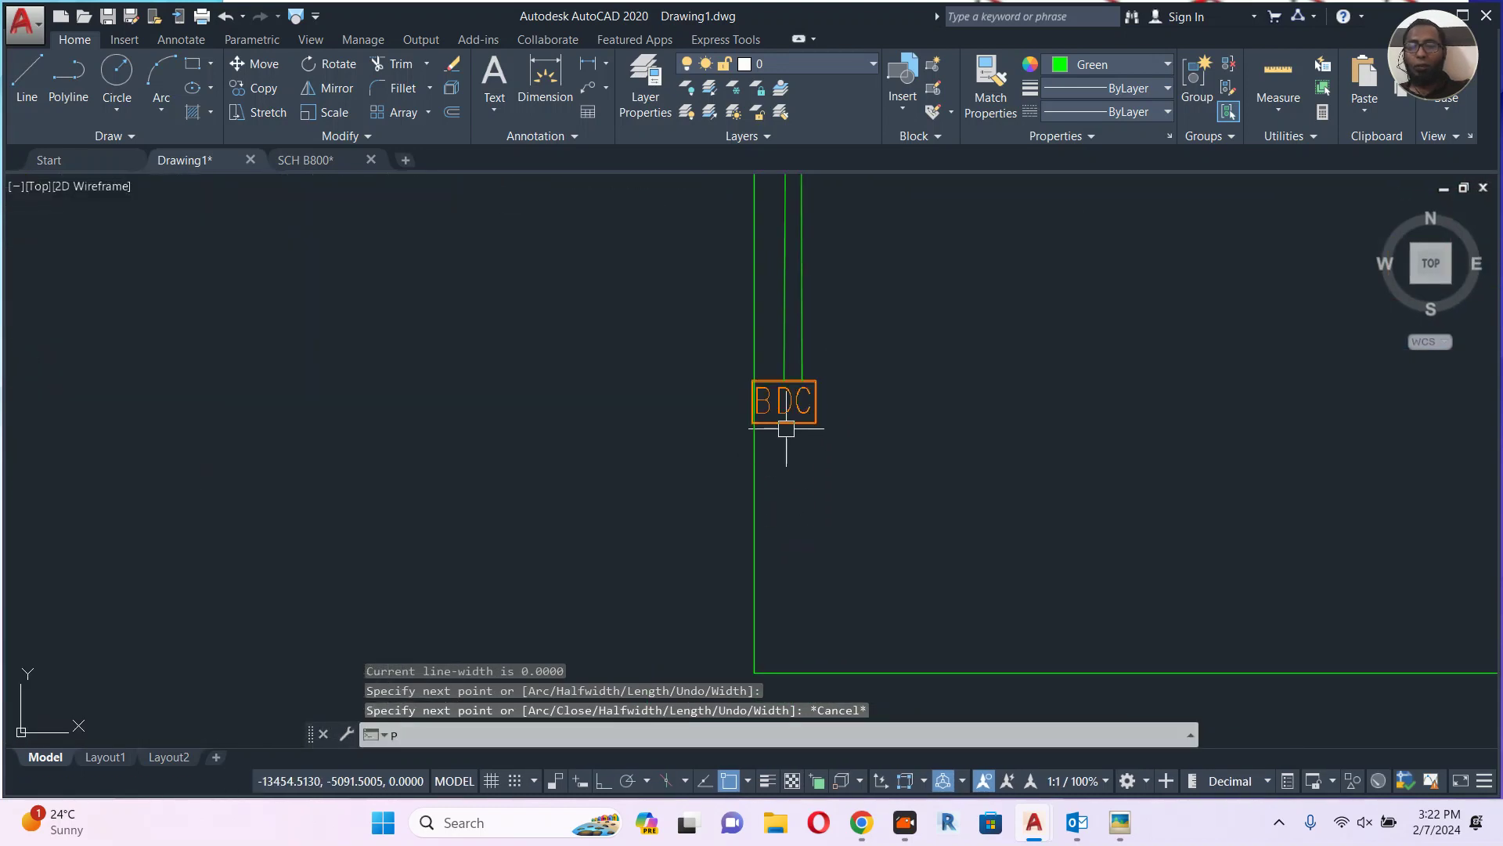
type("L")
key("Return")
left_click(784, 423)
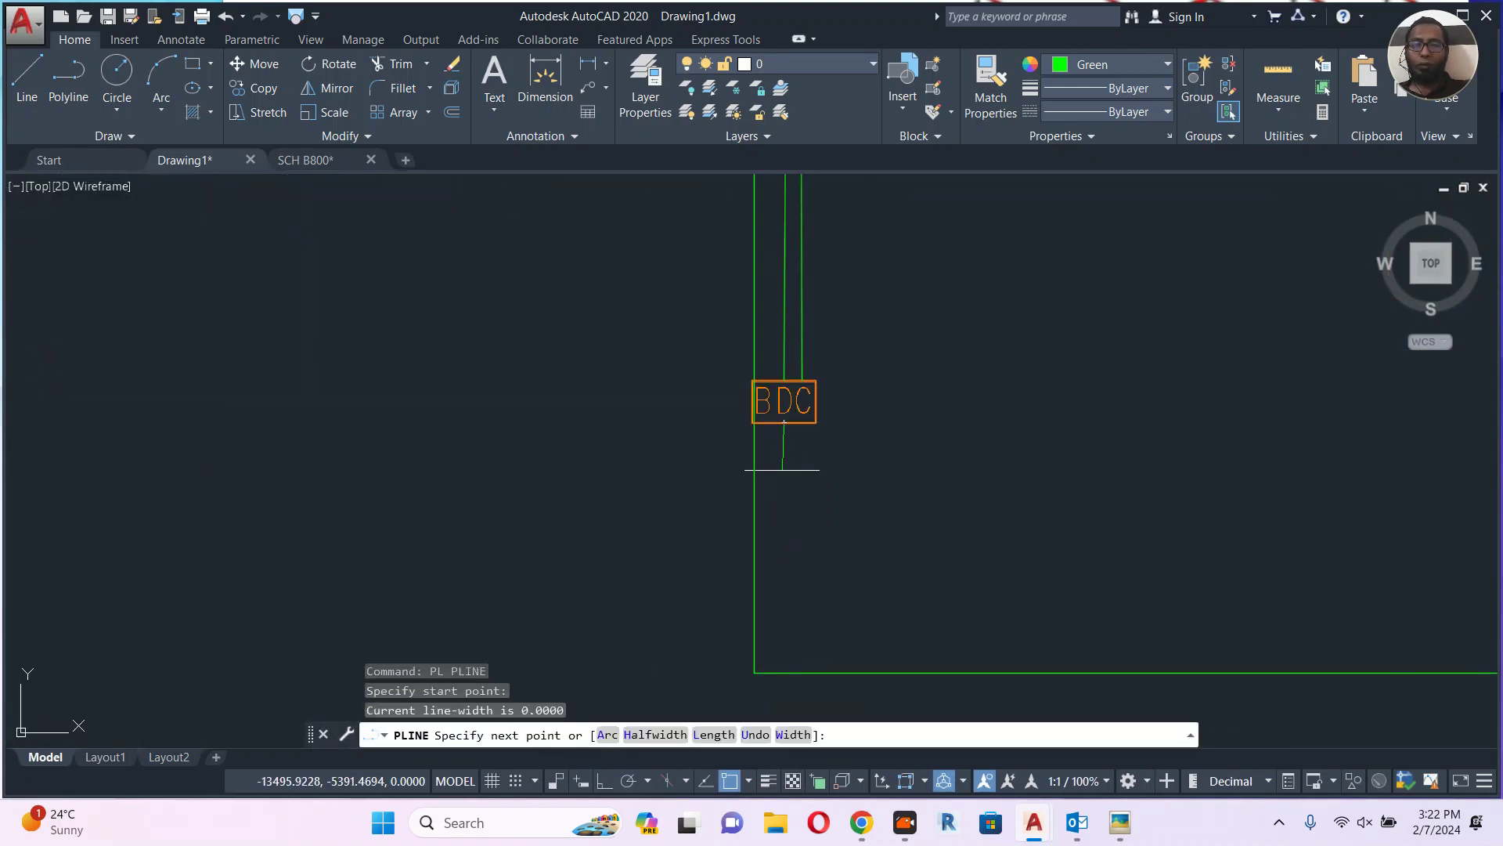
left_click(783, 467)
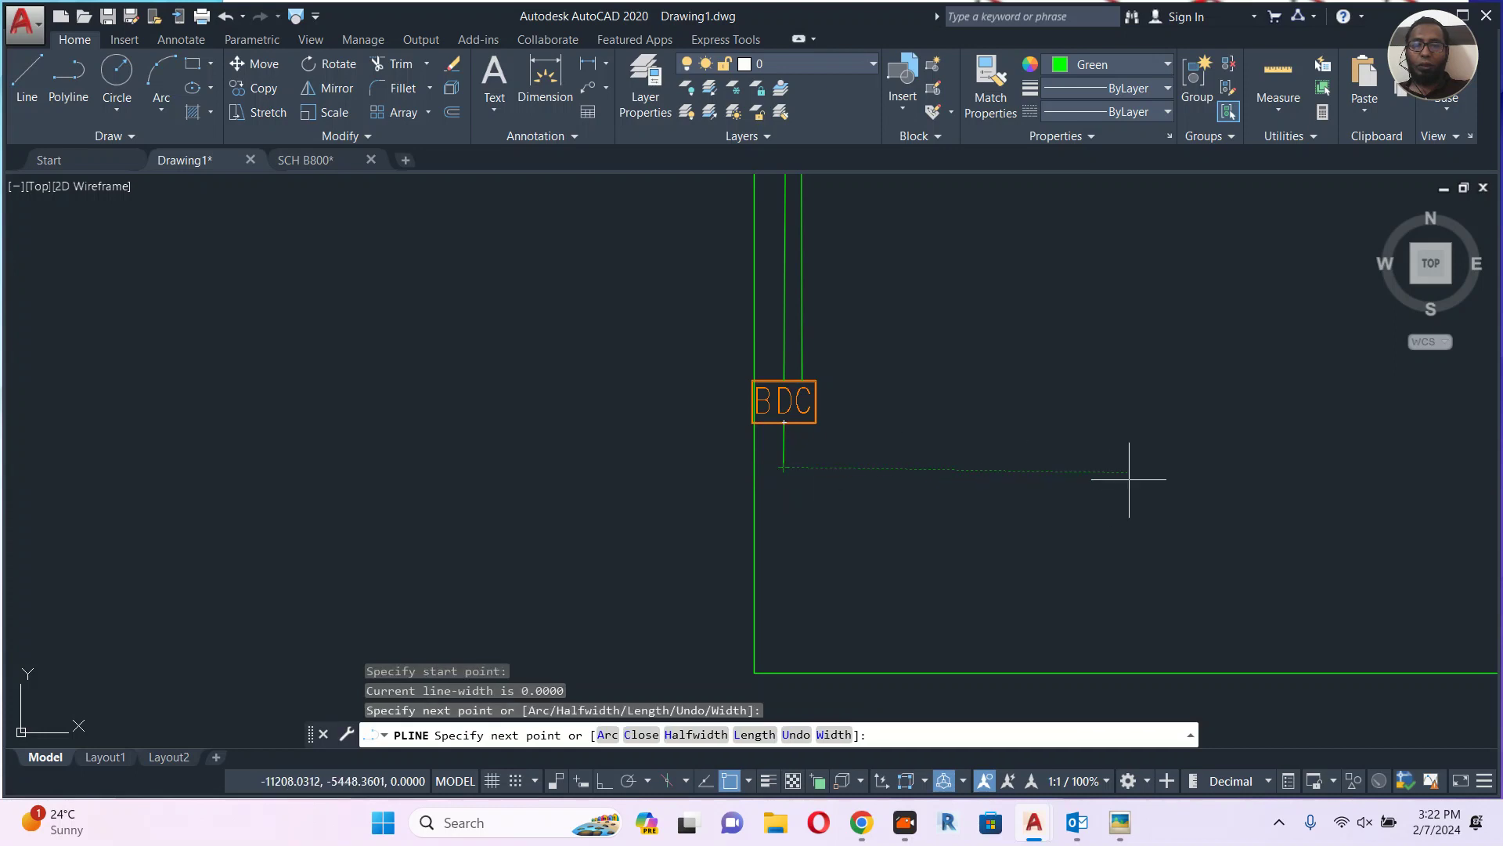
left_click(1167, 469)
key("Escape")
Draw a second L-shaped polyline from the BDC's lower edge, running right just above the first horizontal line.
scroll(862, 430, "up", 4)
key("Return")
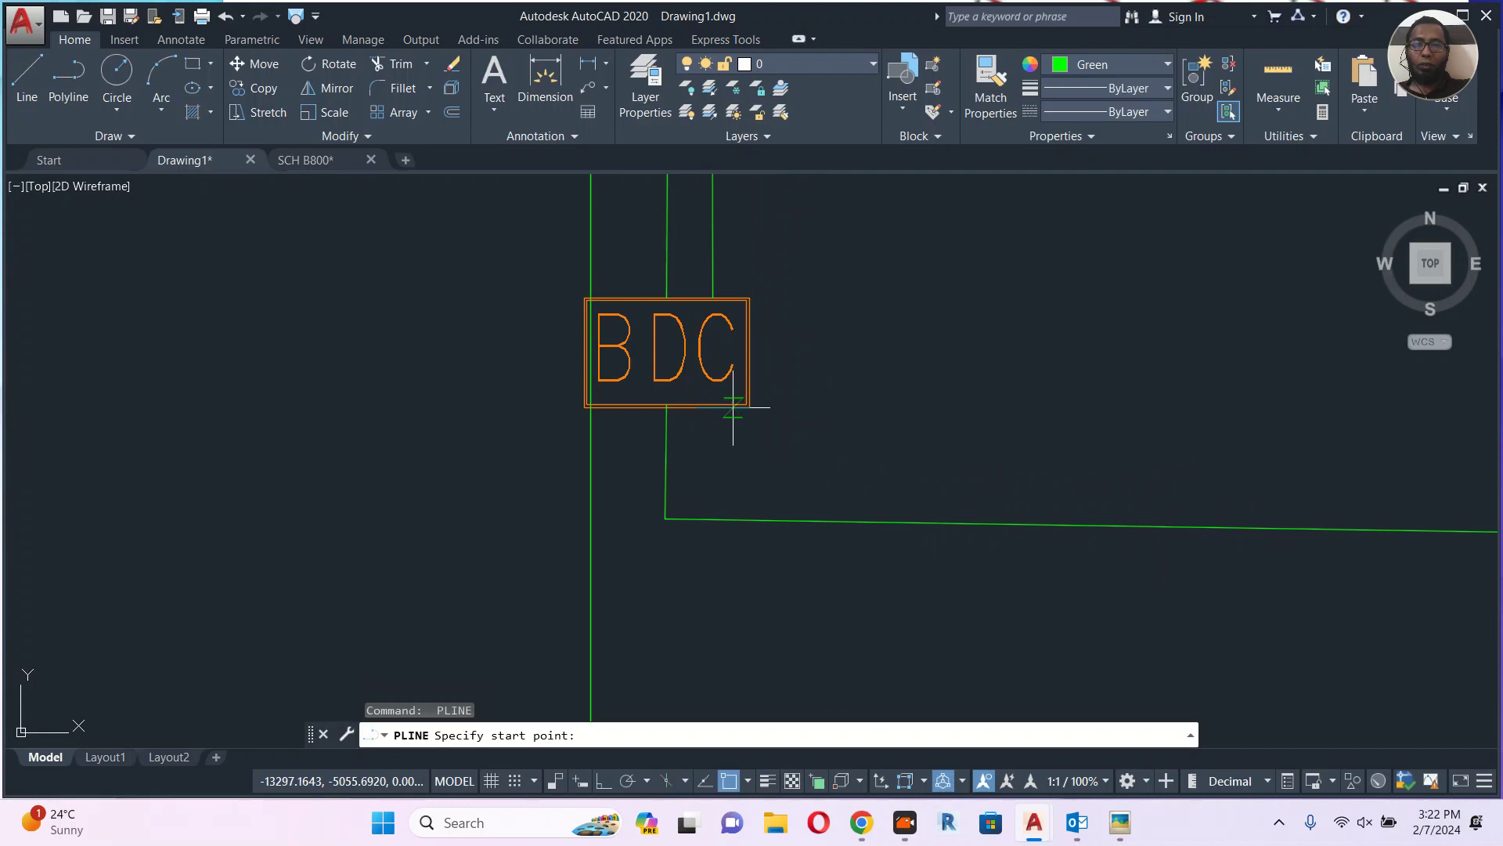
left_click(718, 407)
left_click(718, 478)
scroll(701, 436, "down", 3)
scroll(921, 466, "up", 4)
left_click(947, 459)
key("Escape")
Move the two L-shaped polylines down together, leaving a gap between them and the BDC's lower edge.
scroll(724, 500, "down", 4)
middle_click_drag(725, 500, 840, 389)
scroll(715, 439, "up", 2)
left_click(866, 400)
left_click(819, 496)
type("m")
key("Return")
left_click(869, 411)
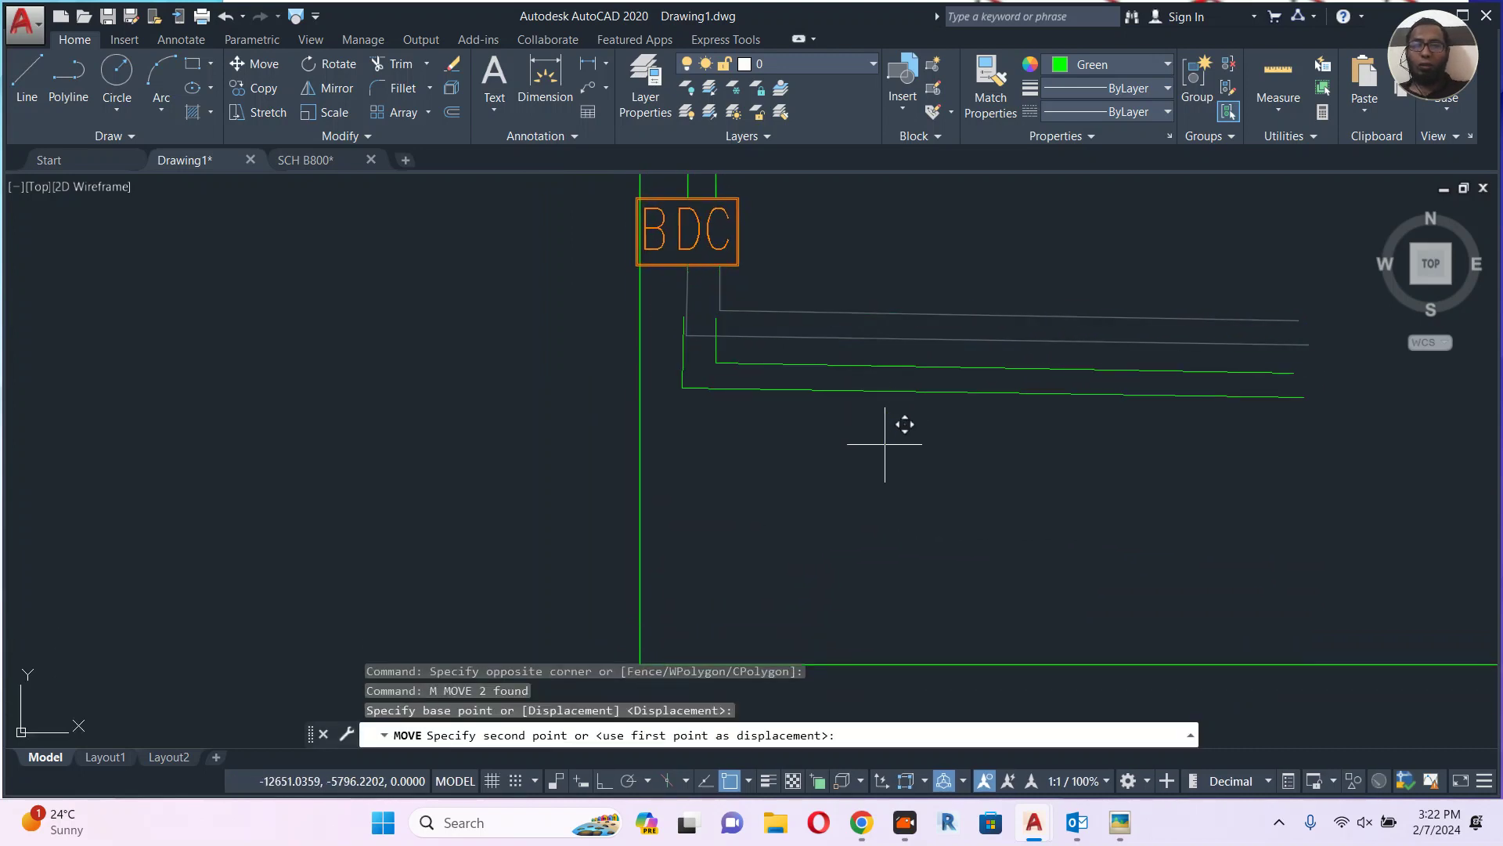
Copy the dual input signal module (CC2A) symbol from the legend, using the middle of its left edge as base point.
scroll(881, 495, "down", 3)
scroll(866, 499, "down", 2)
middle_click_drag(438, 451, 1105, 289)
middle_click_drag(357, 566, 442, 342)
scroll(371, 600, "up", 4)
middle_click_drag(371, 604, 408, 431)
left_click(401, 456)
left_click(368, 427)
left_click(501, 486)
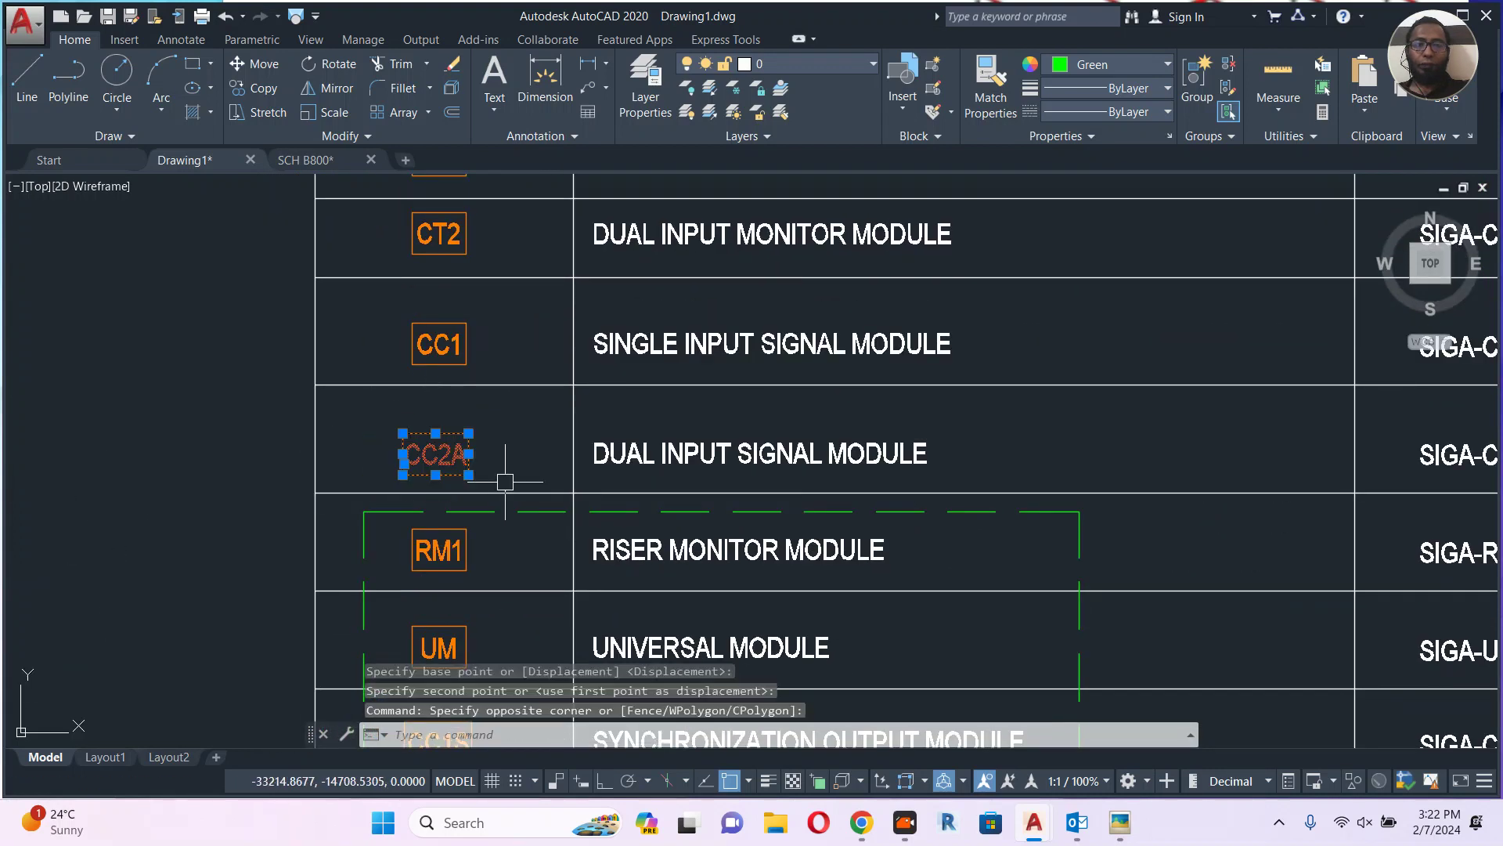
key("ctrl+shift+c")
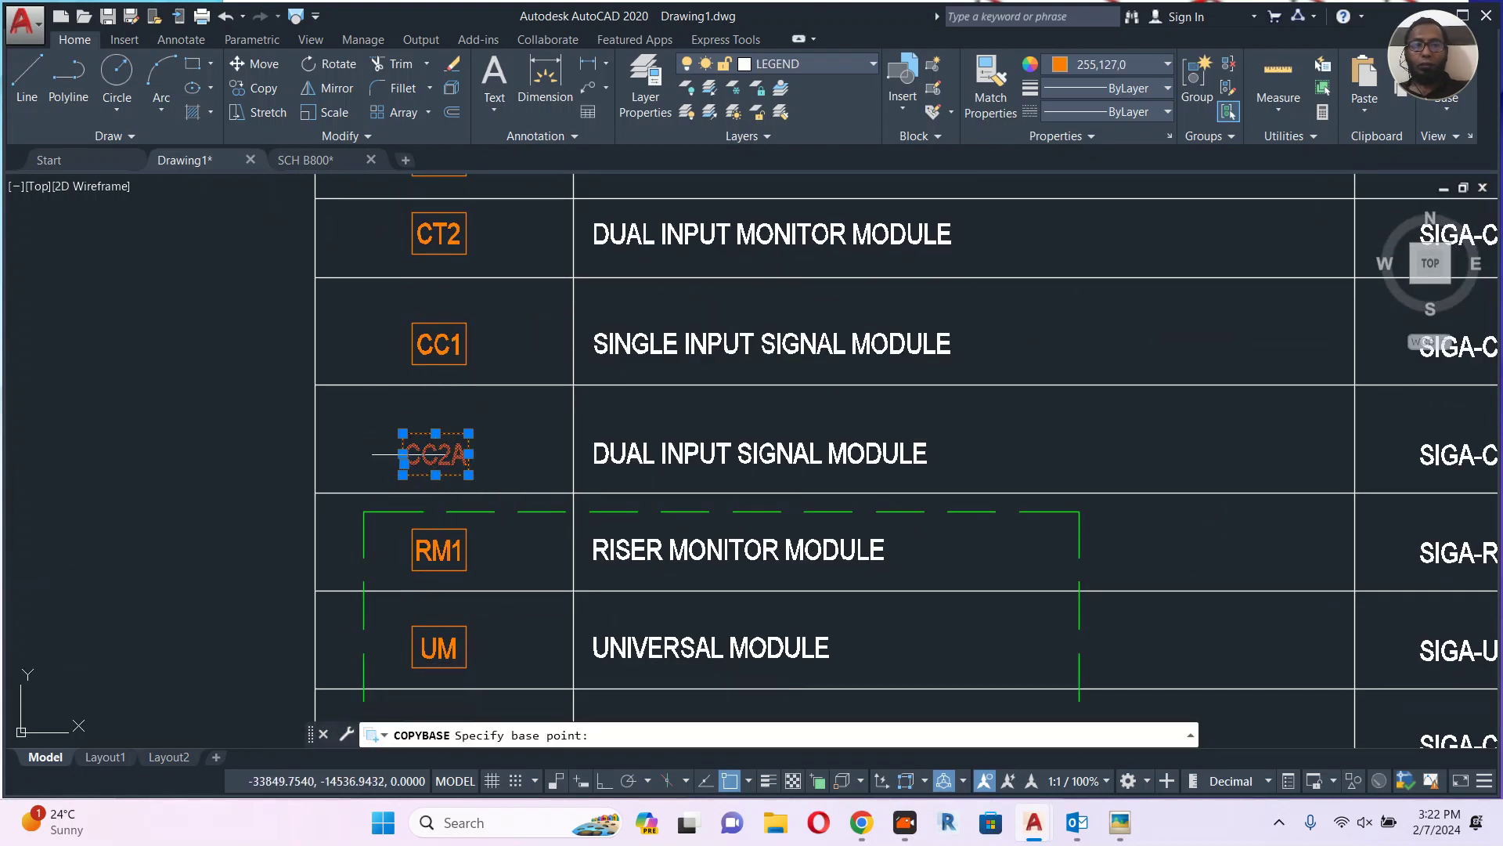
left_click(403, 454)
scroll(404, 454, "down", 5)
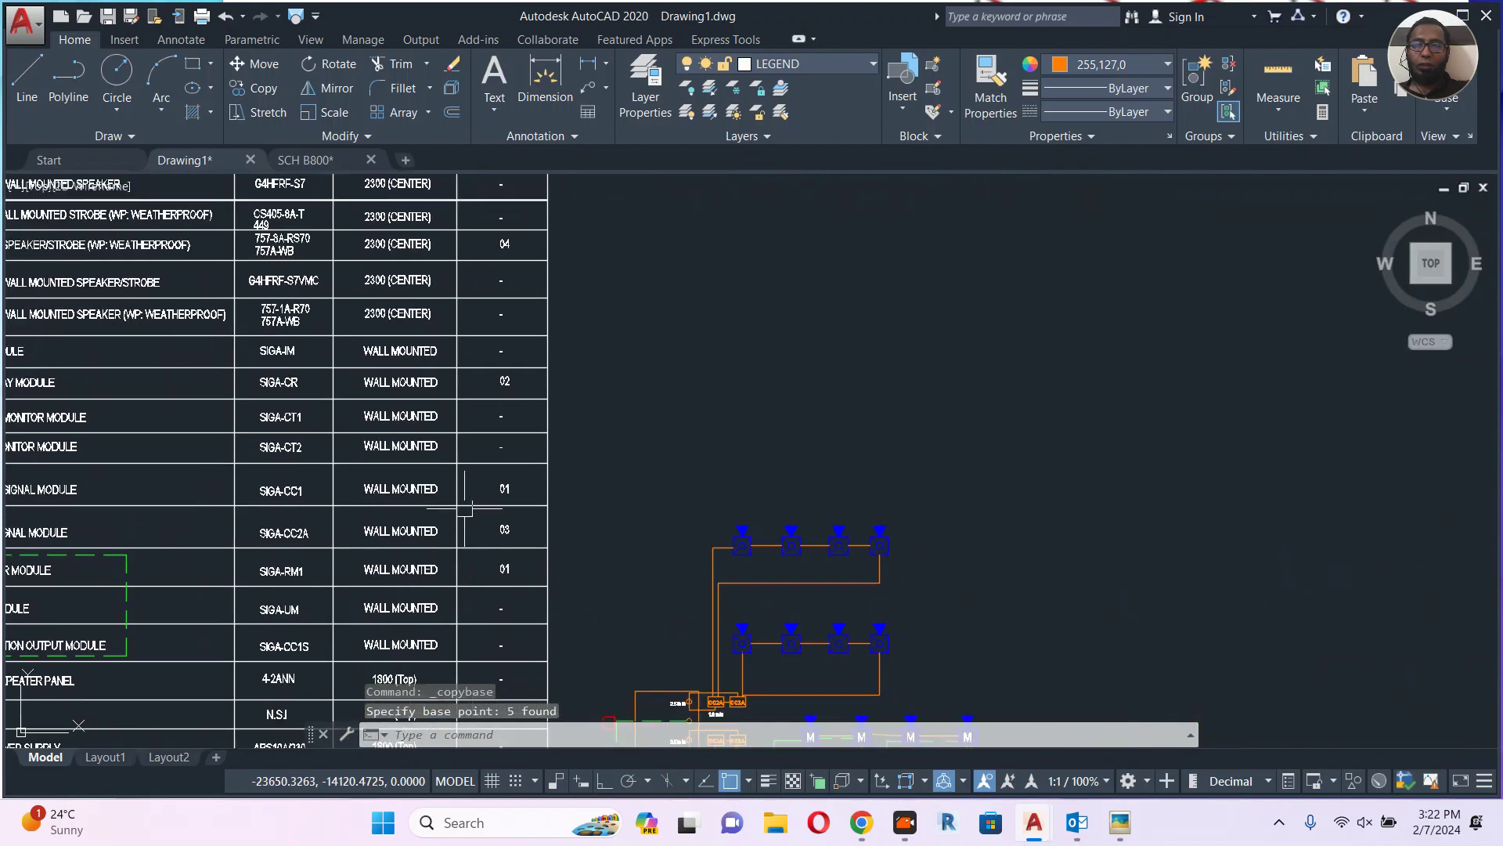
Paste the copied CC2A module symbol against the room's left wall, directly below the BDC symbol and above the L-shaped polylines.
scroll(1097, 480, "down", 2)
scroll(984, 325, "up", 8)
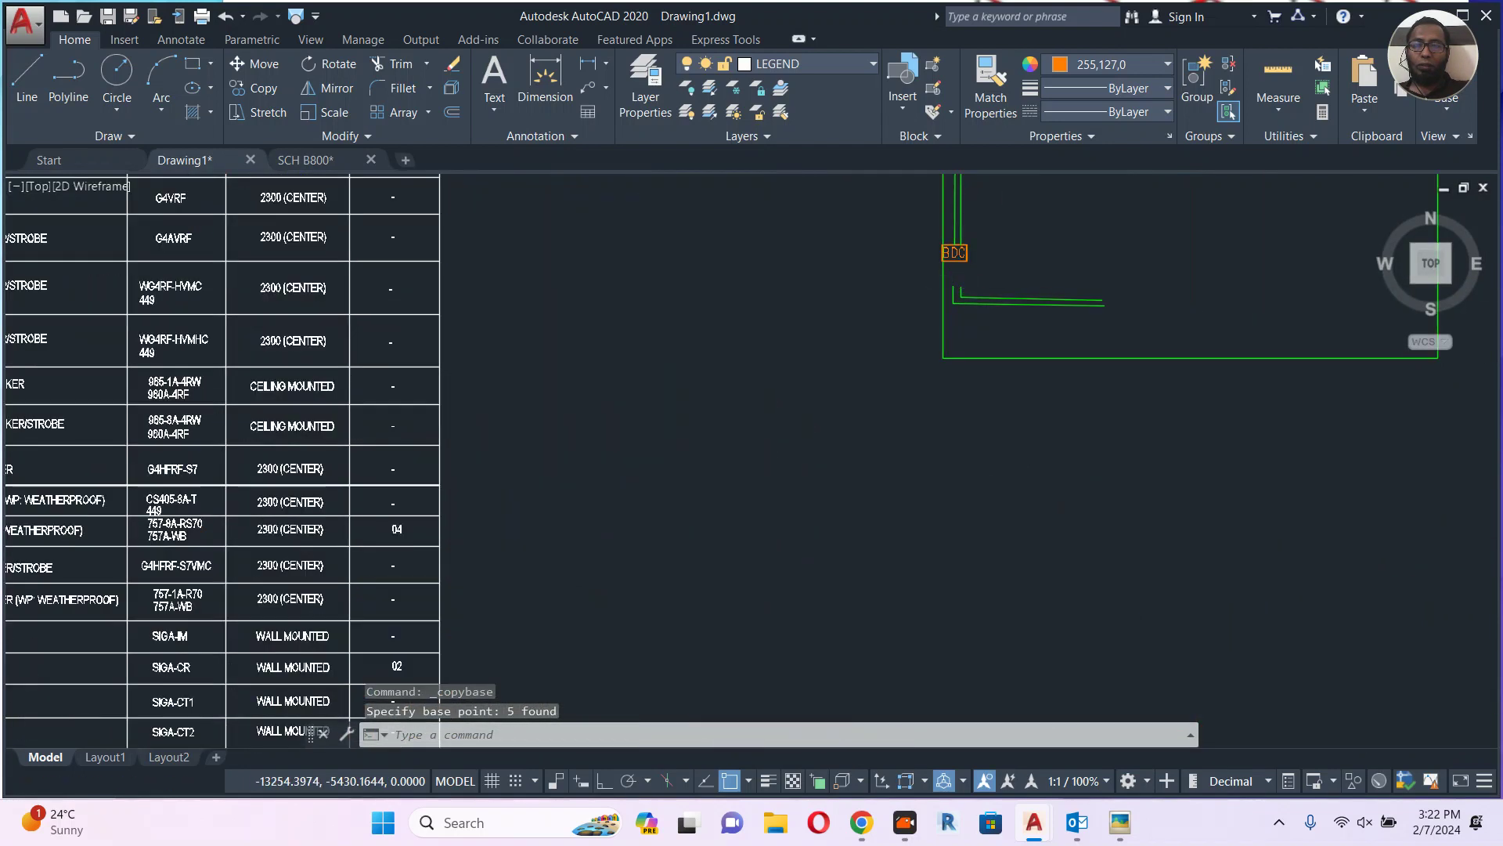
middle_click_drag(884, 256, 919, 363)
key("ctrl+v")
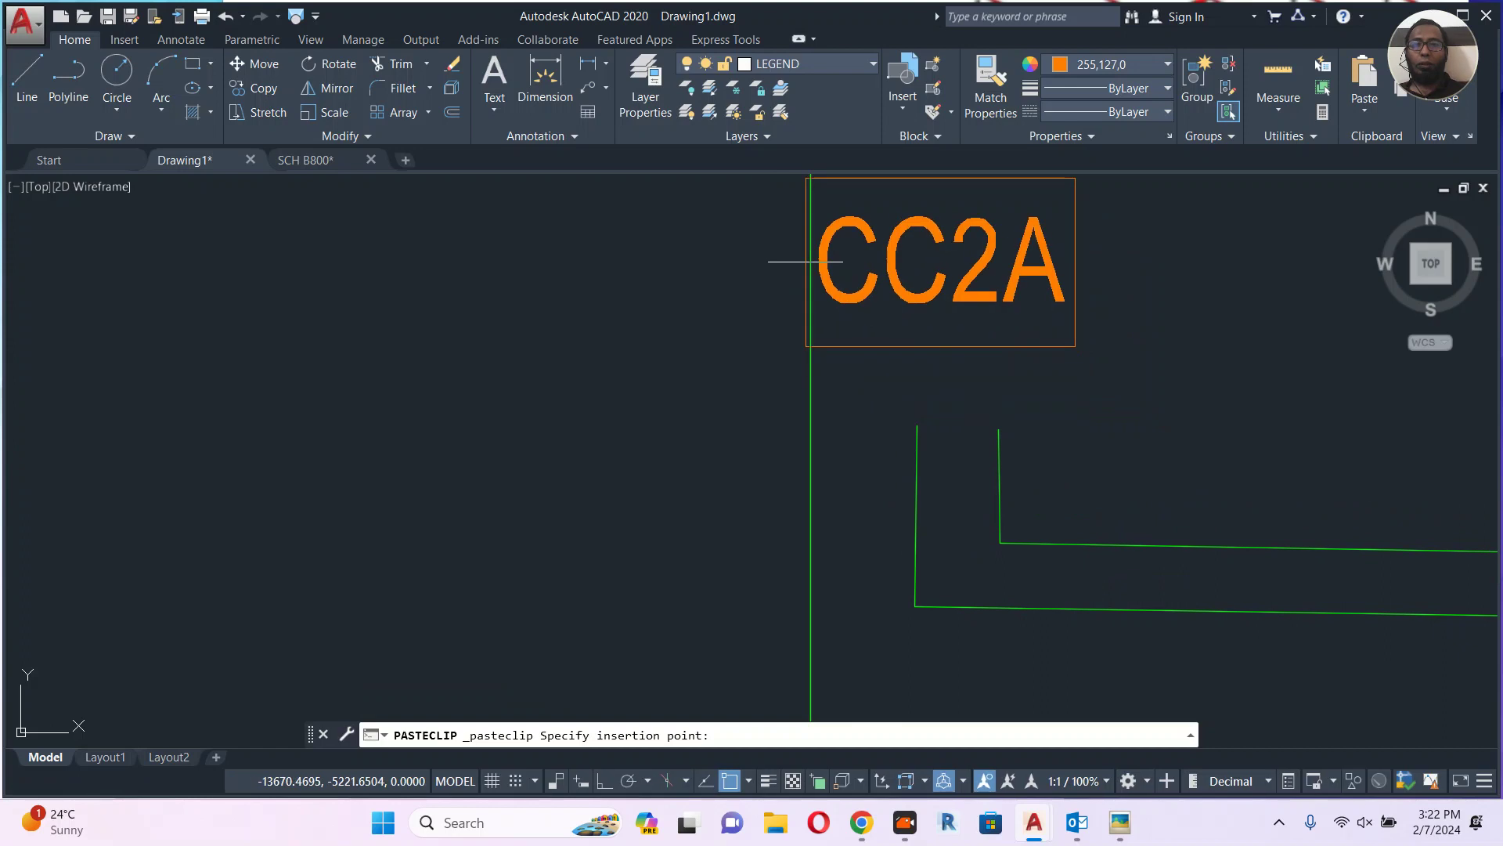
key("Escape")
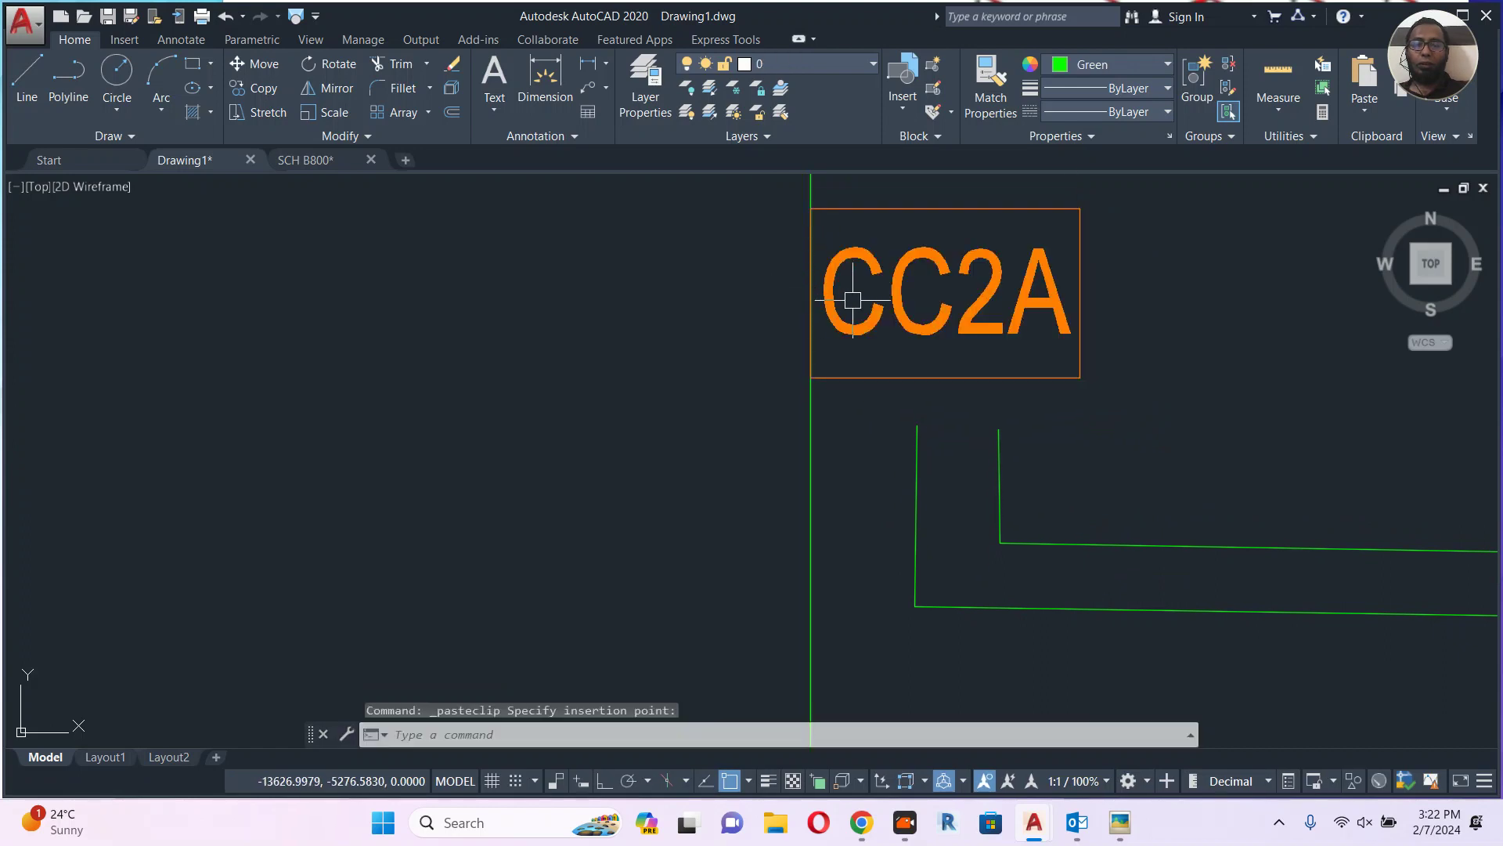
Extend the two L-shaped polylines upward to the lower edge of the CC2A symbol.
middle_click_drag(958, 300, 954, 346)
type("ex")
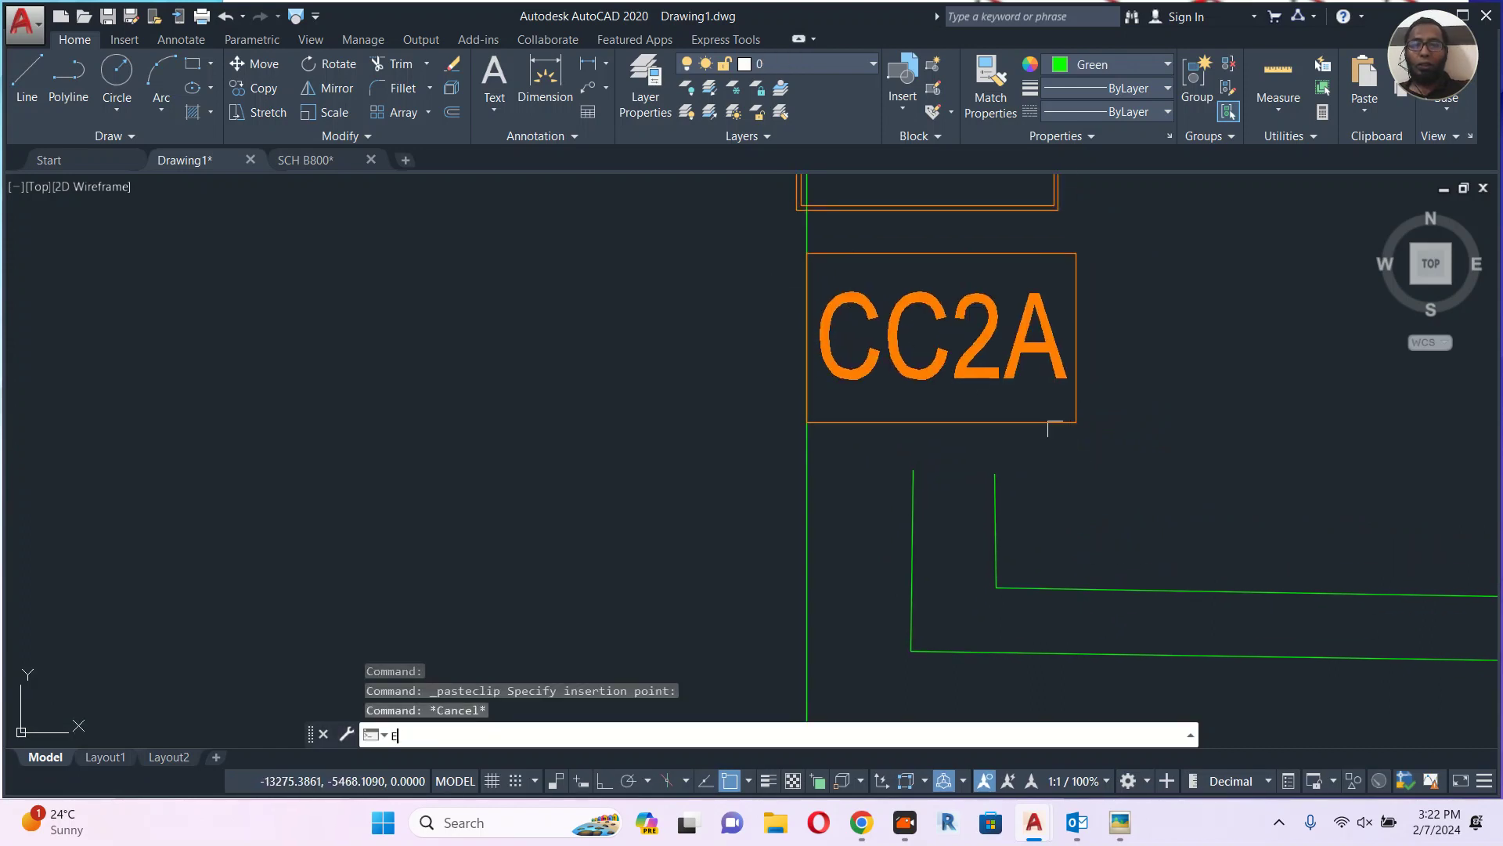
key("Return")
left_click(1047, 414)
left_click(938, 496)
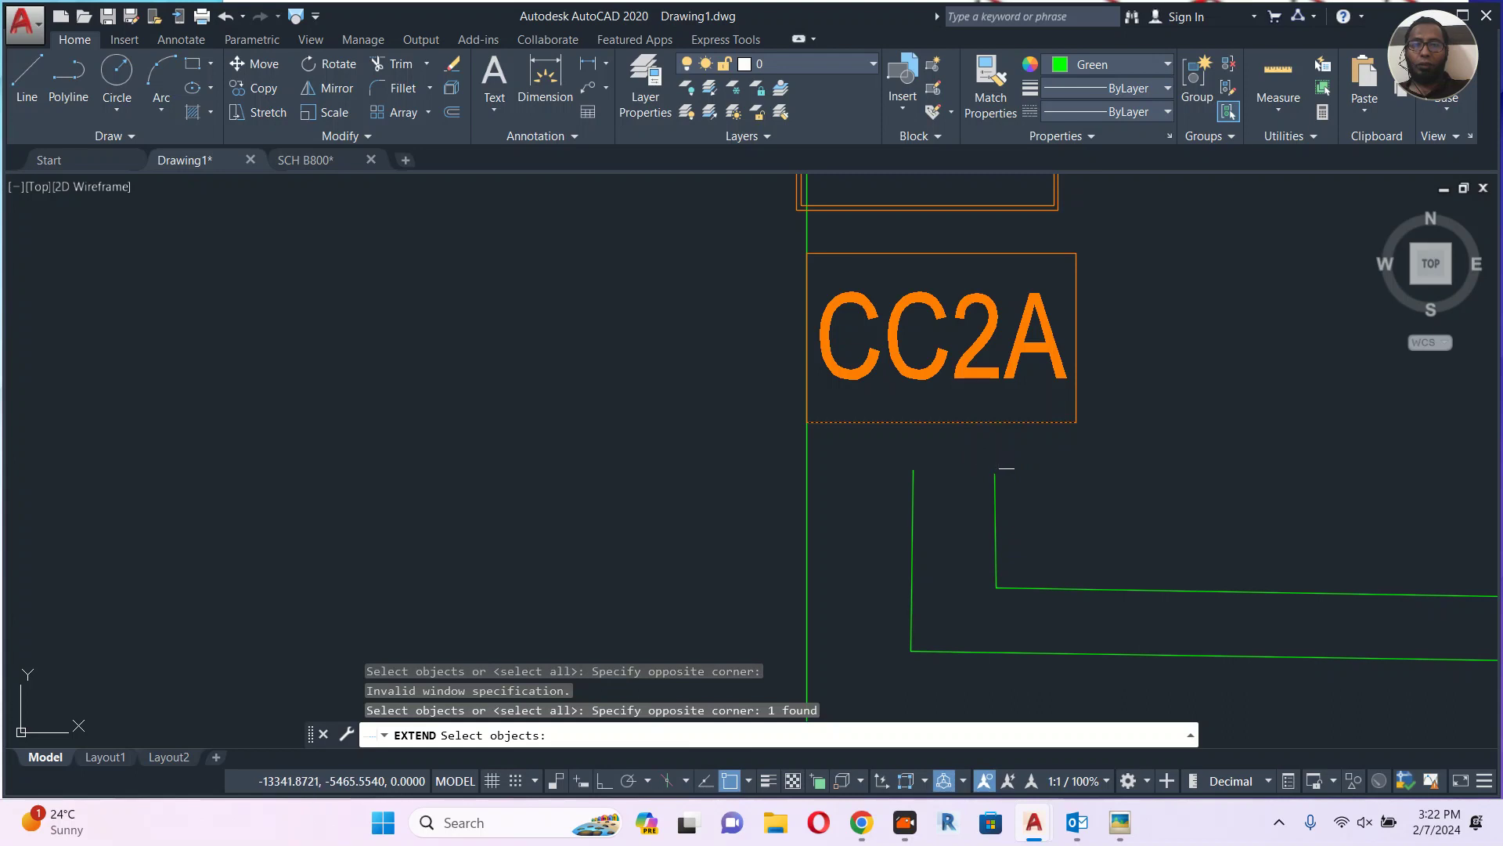
key("Return")
left_click(1030, 457)
left_click(856, 521)
key("Escape")
Draw two short vertical polylines connecting the BDC's lower edge to the CC2A's upper edge.
scroll(895, 497, "down", 5)
scroll(917, 390, "up", 5)
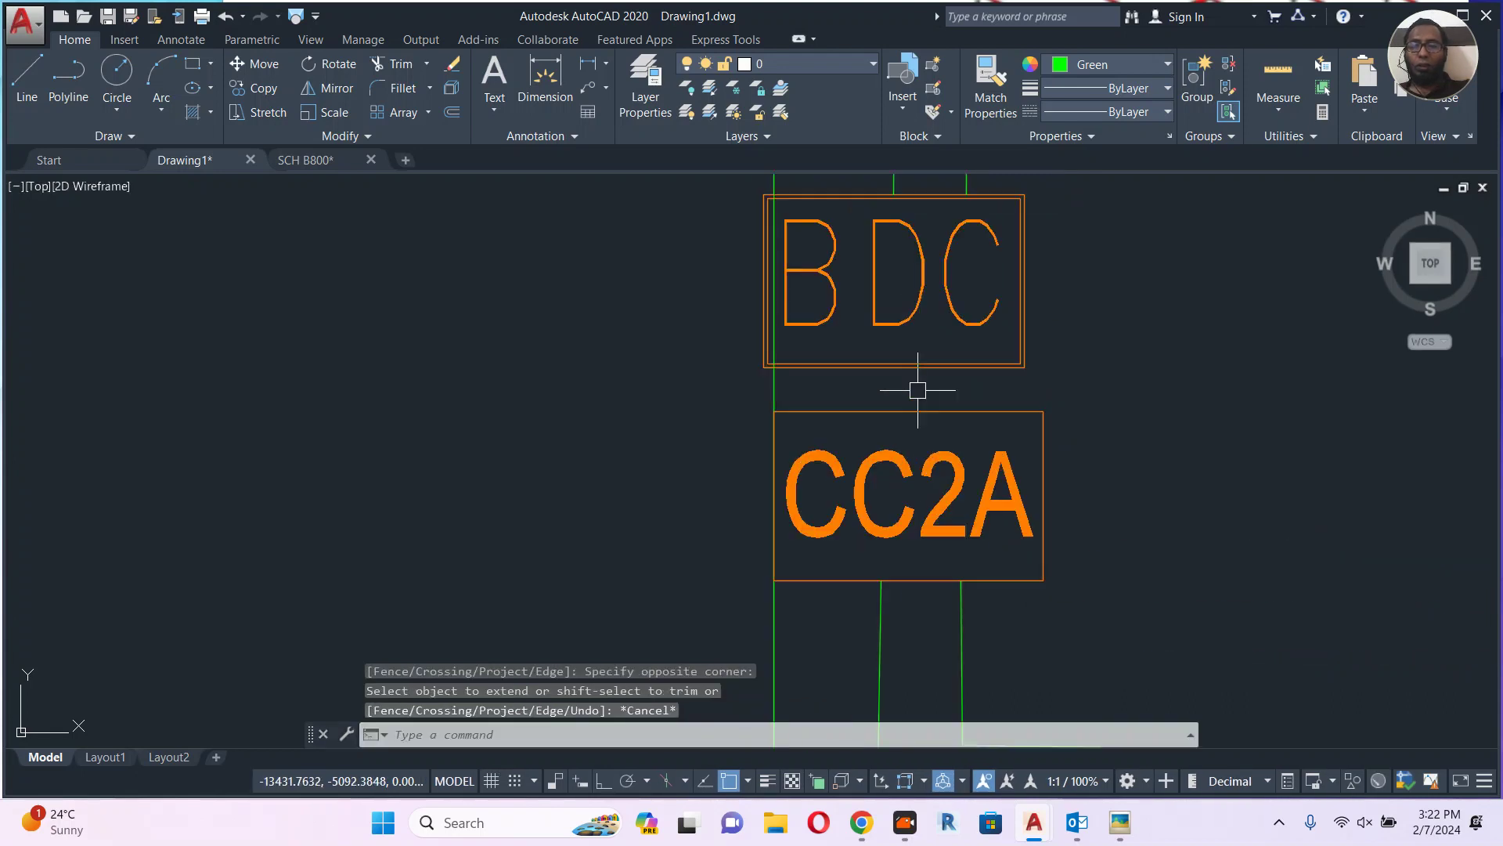
type("pl")
key("Return")
left_click(912, 368)
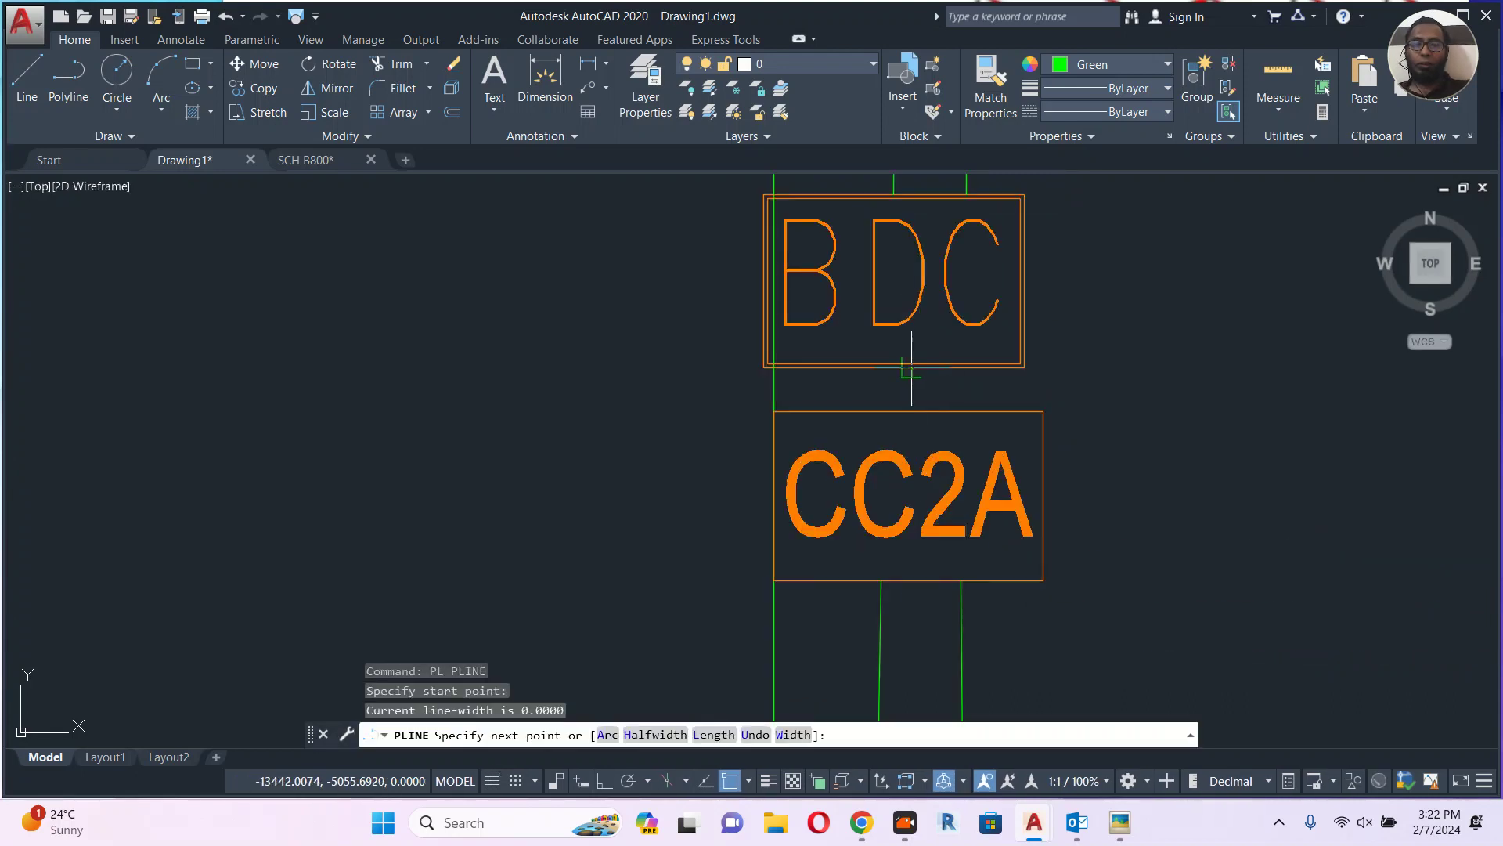
left_click(911, 411)
key("Return")
key("Return")
left_click(862, 367)
left_click(864, 411)
key("Escape")
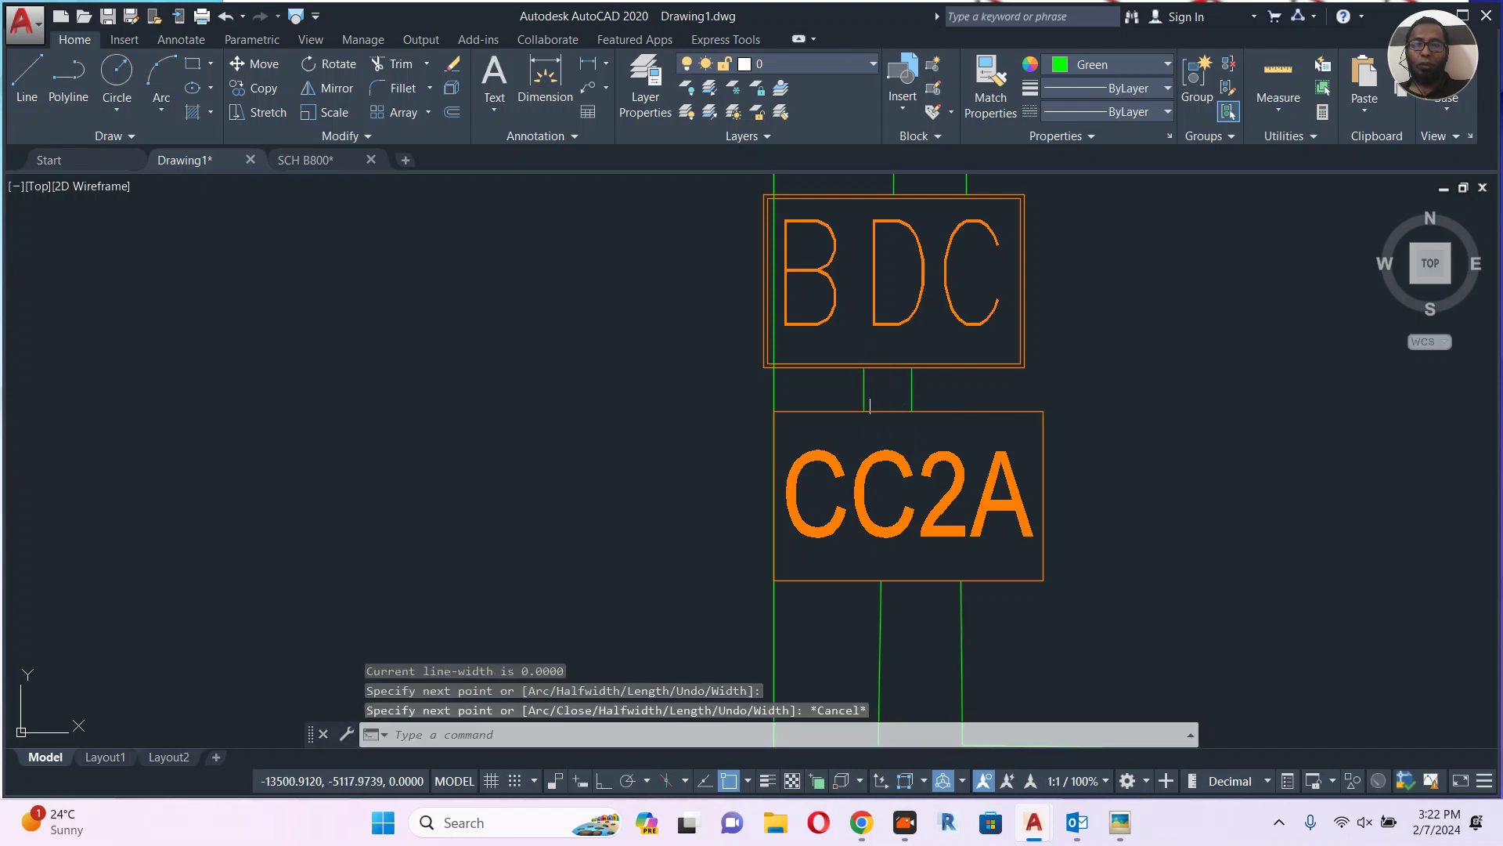
Draw a shorter L-shaped polyline from the CC2A's lower edge, going straight down with Ortho on and right below the existing pair.
scroll(873, 408, "down", 4)
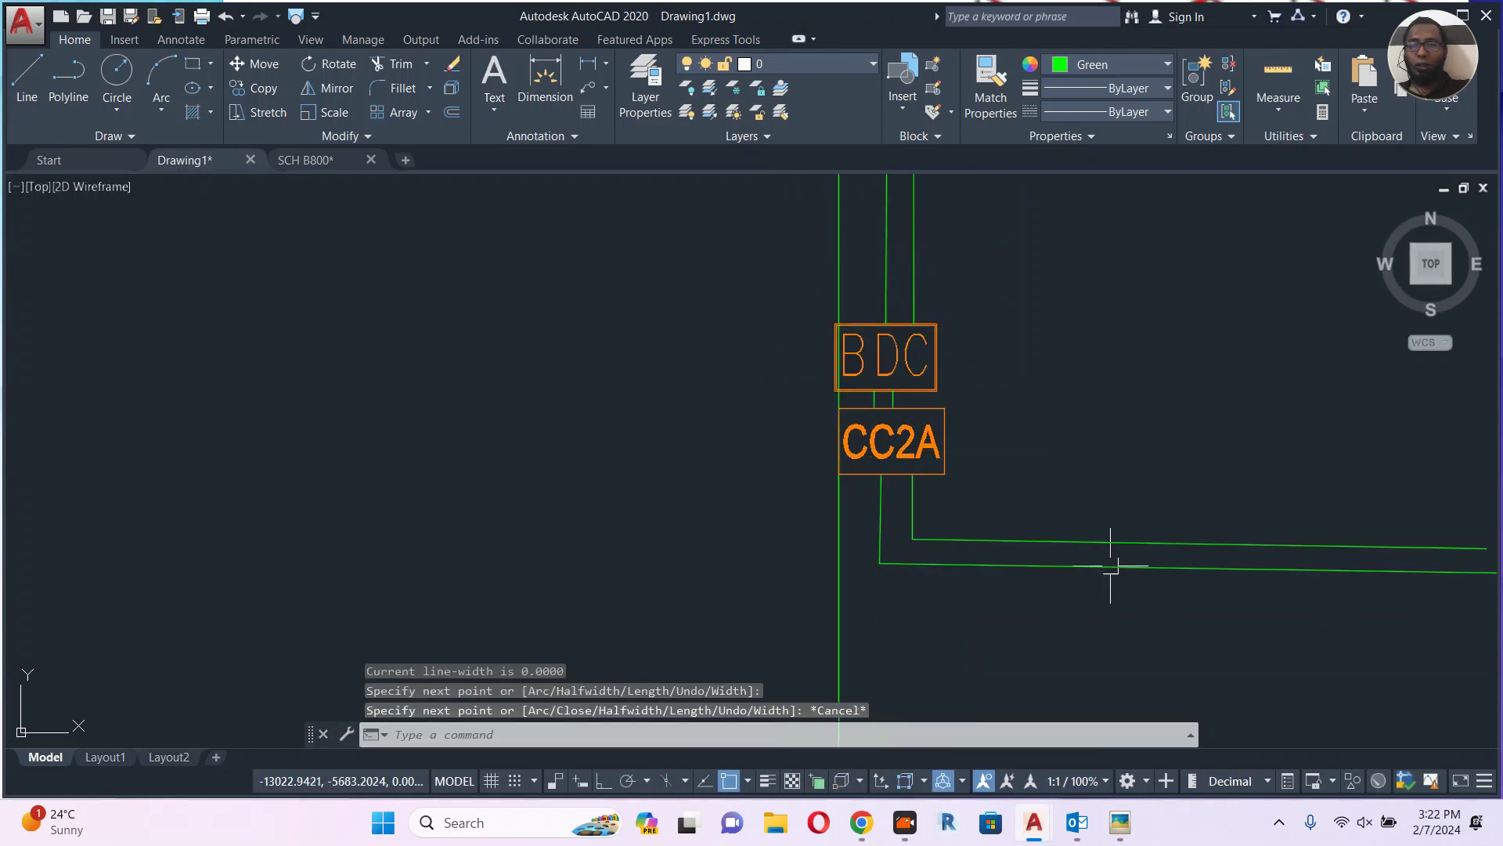
mouse_move(902, 494)
middle_mouse_down()
mouse_move(859, 462)
mouse_move(826, 388)
middle_mouse_up()
type("pl")
key("Return")
scroll(783, 368, "up", 2)
left_click(802, 361)
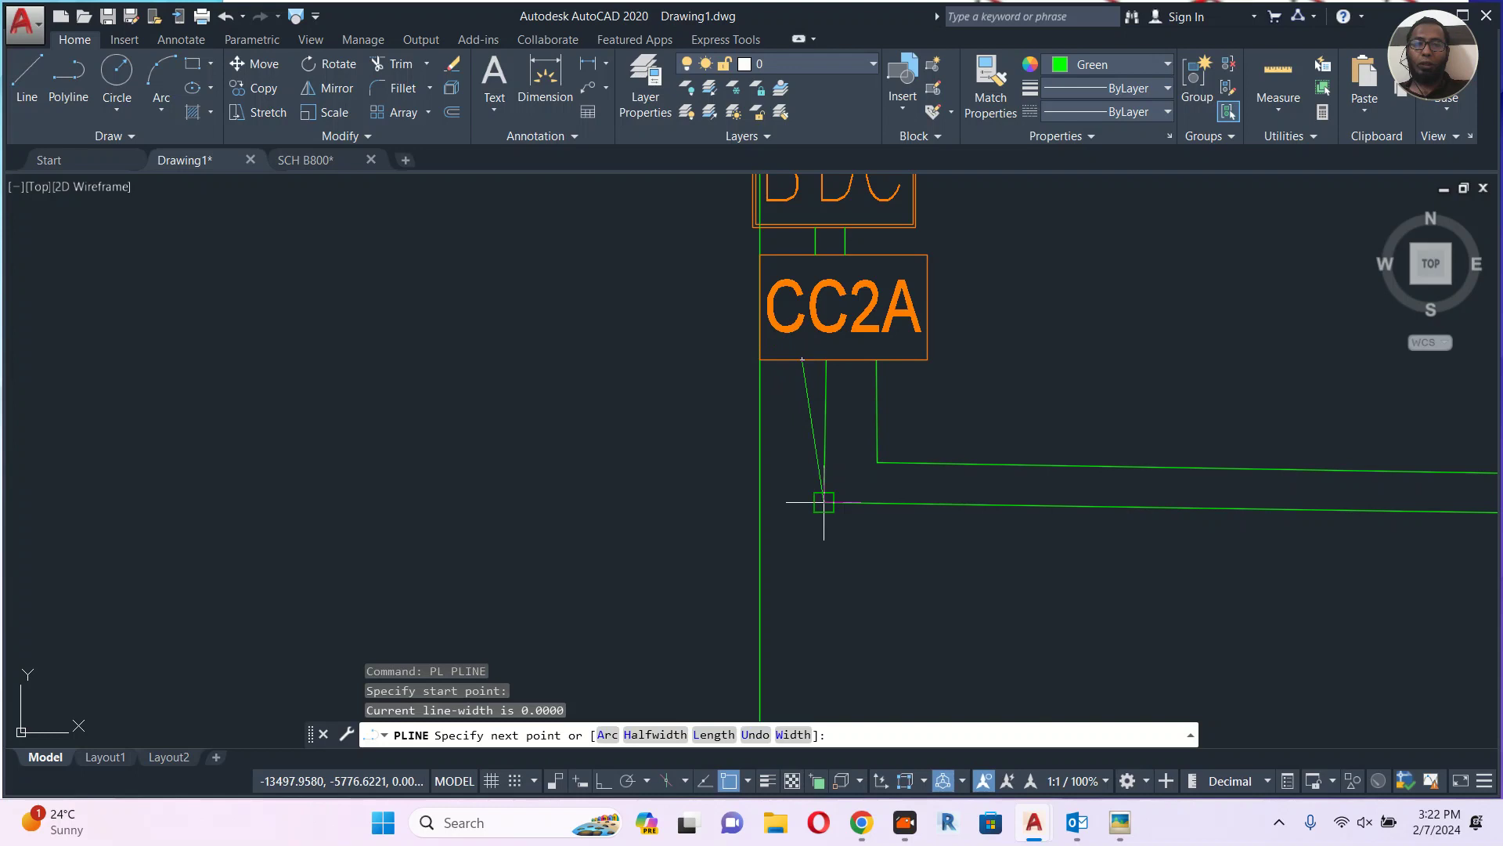
middle_click_drag(816, 504, 799, 400)
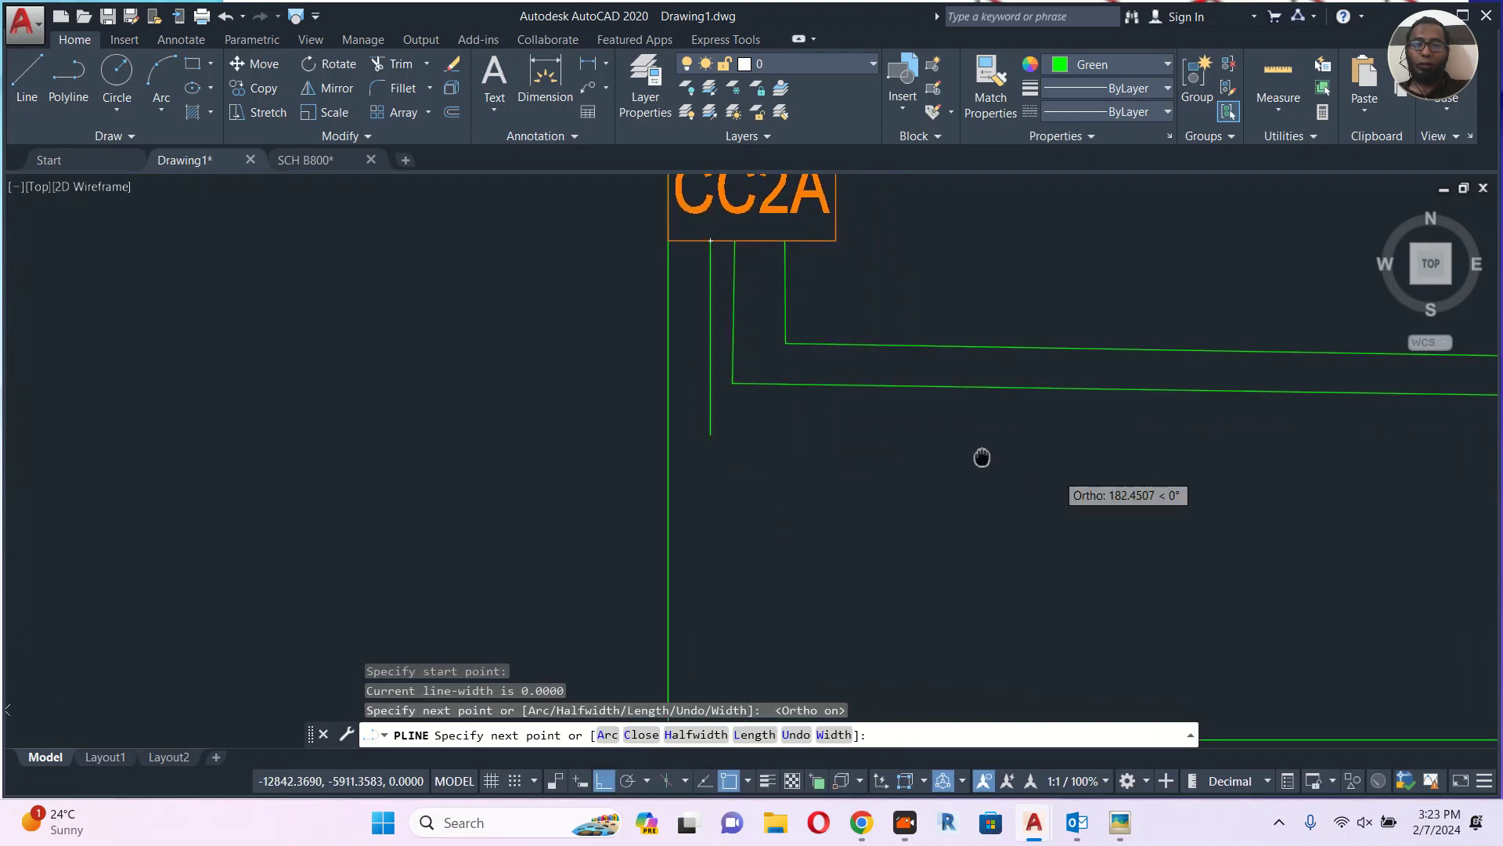
left_click(1069, 433)
key("Escape")
Draw another L-shaped polyline from the CC2A's lower edge, outside and below the previous one.
key("Return")
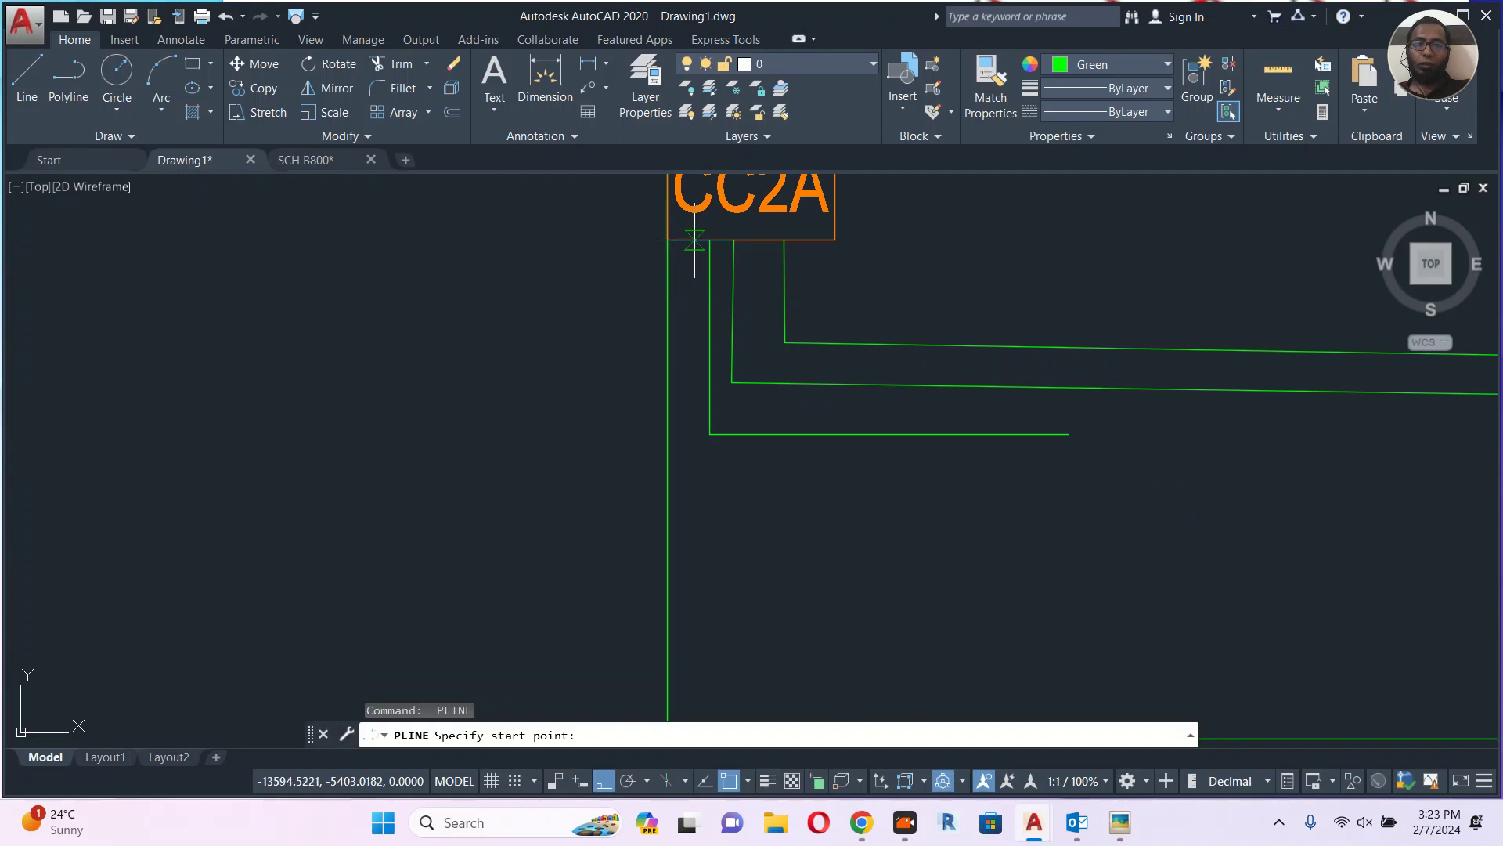
left_click(693, 241)
left_click(684, 475)
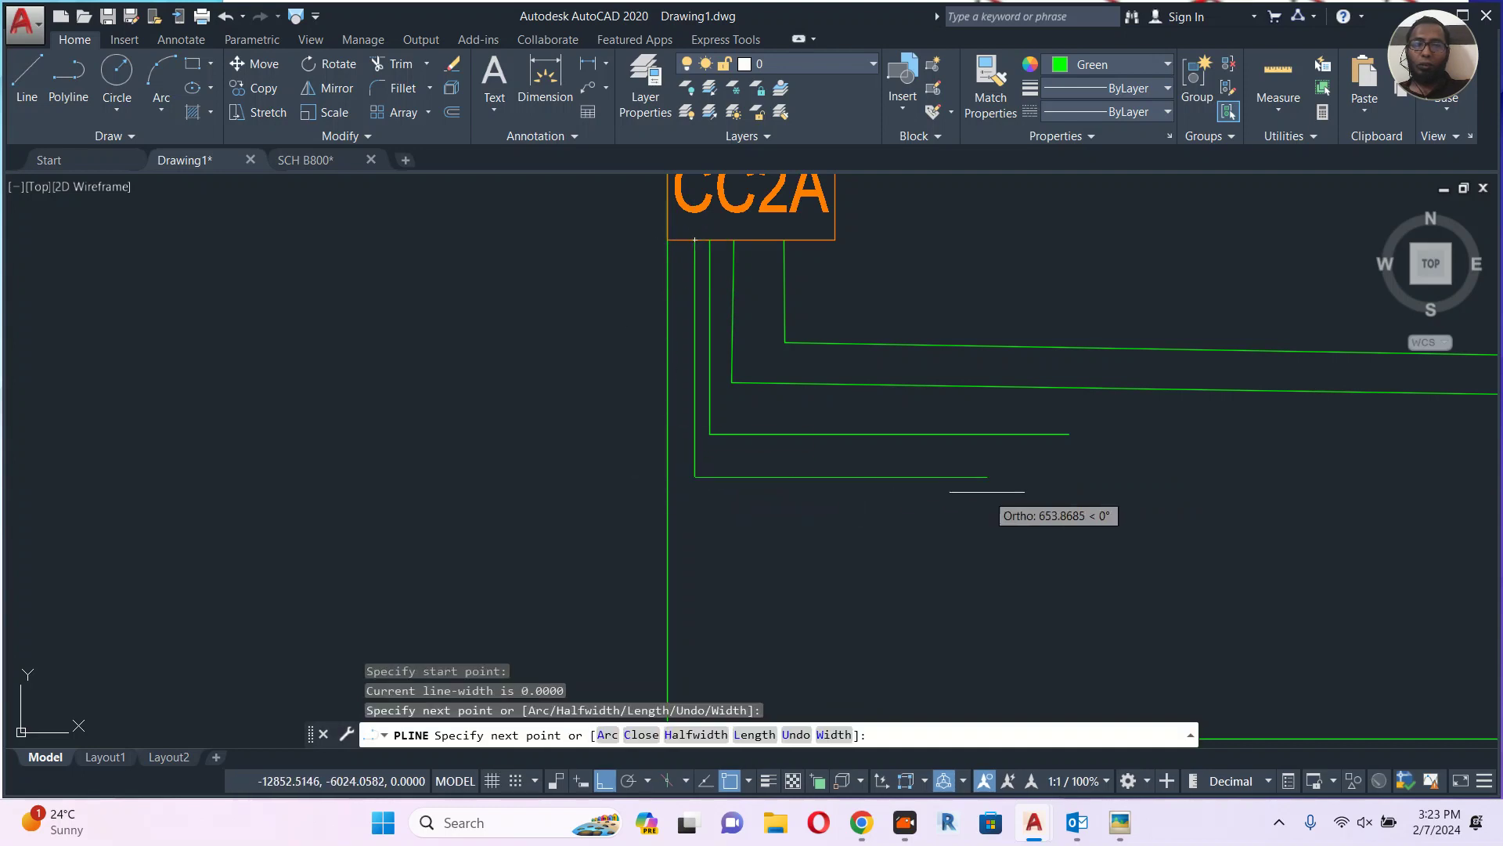
left_click(1026, 475)
key("Escape")
Change the colour of the two shorter L-shaped polylines to blue.
scroll(993, 470, "down", 2)
left_click(992, 443)
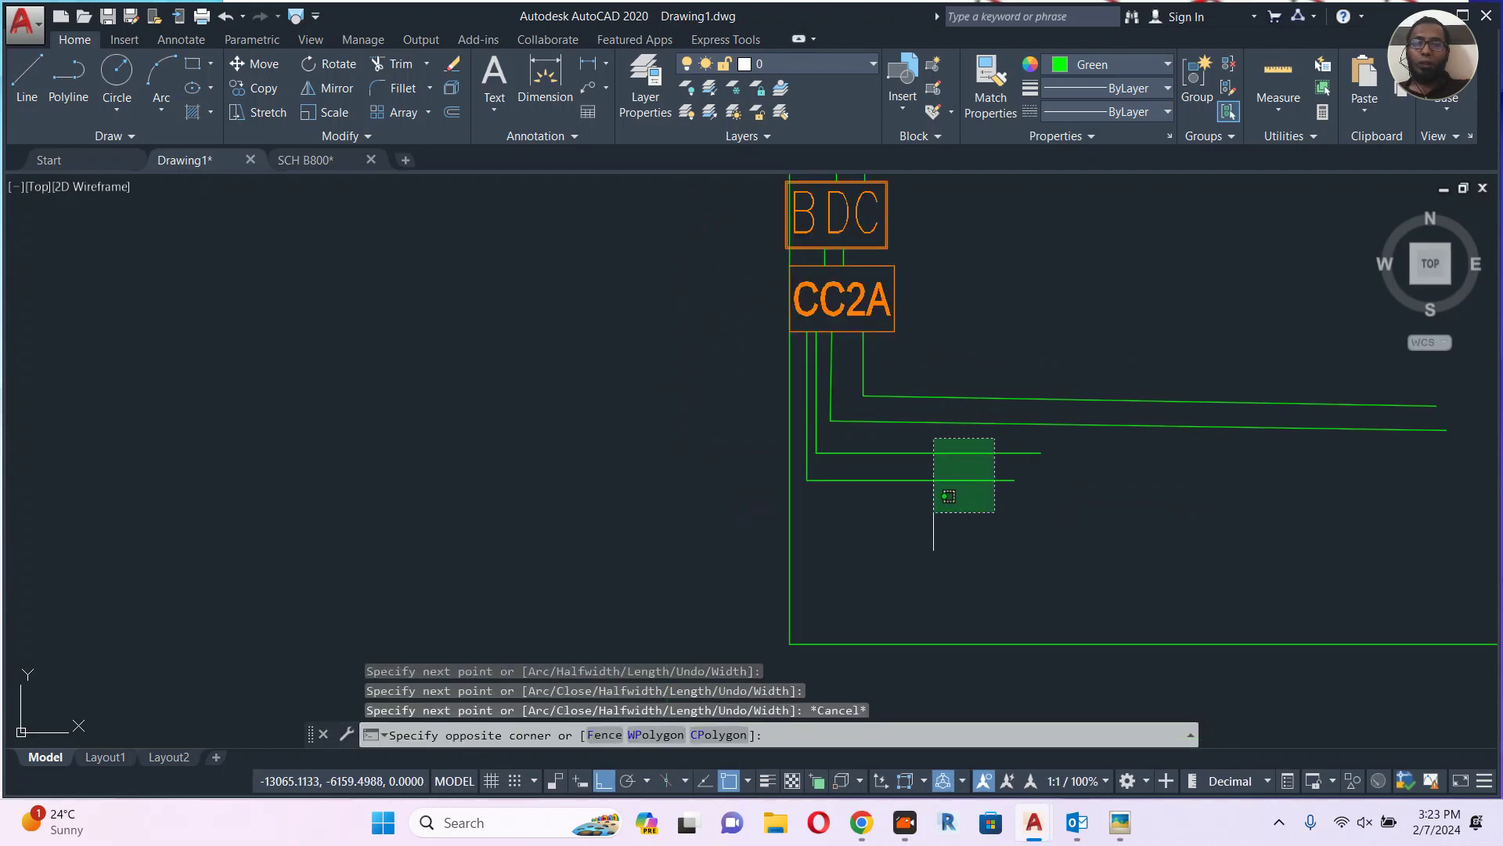
left_click(930, 525)
left_click(1094, 63)
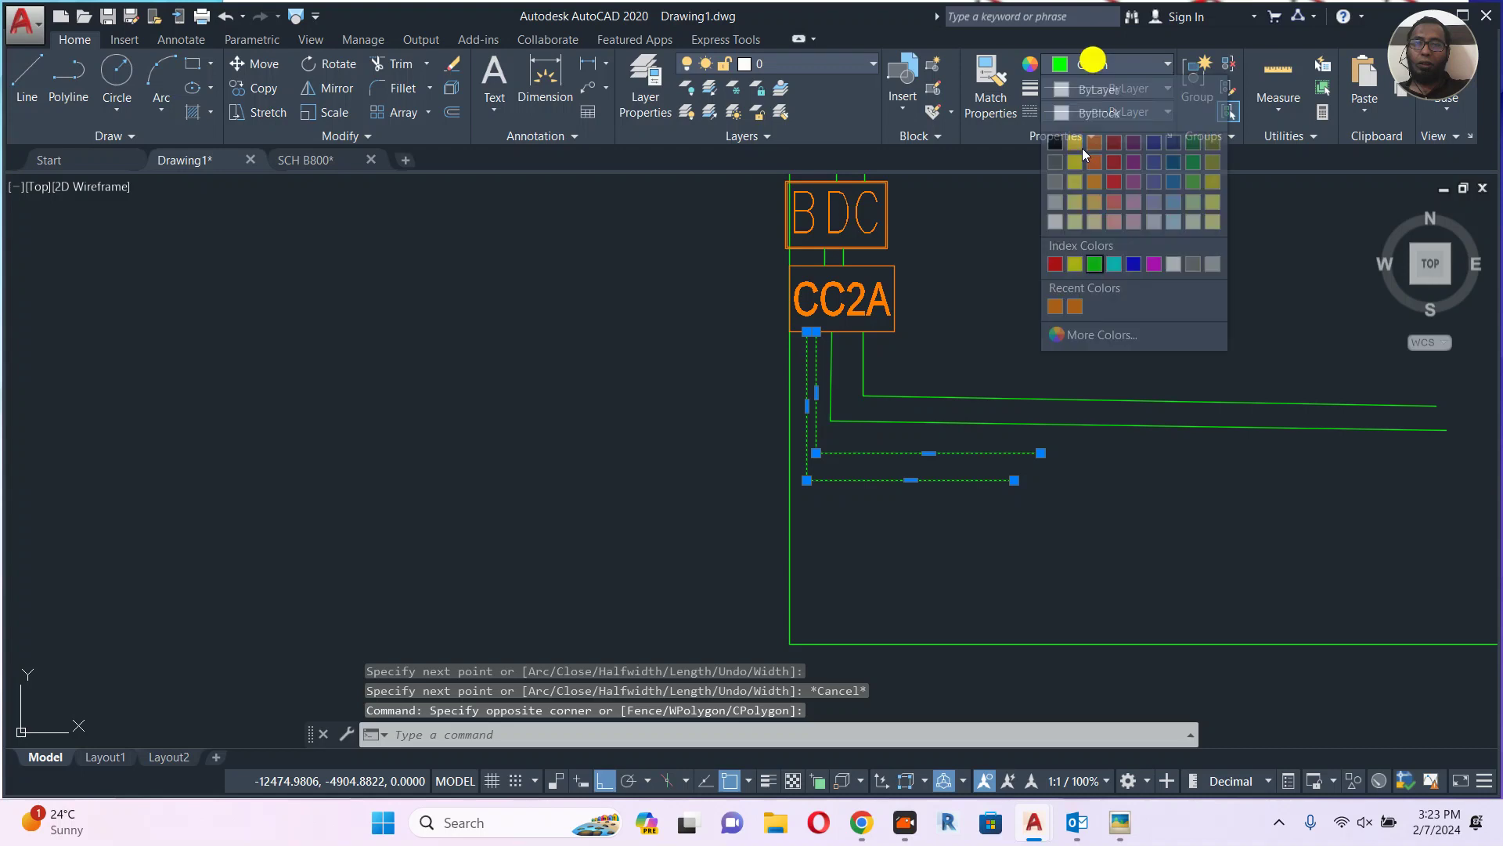
left_click(1133, 264)
key("Escape")
Change the colour of the two longer L-shaped polylines to orange (255,127,0).
left_click(1255, 321)
left_click(1186, 467)
left_click(1121, 67)
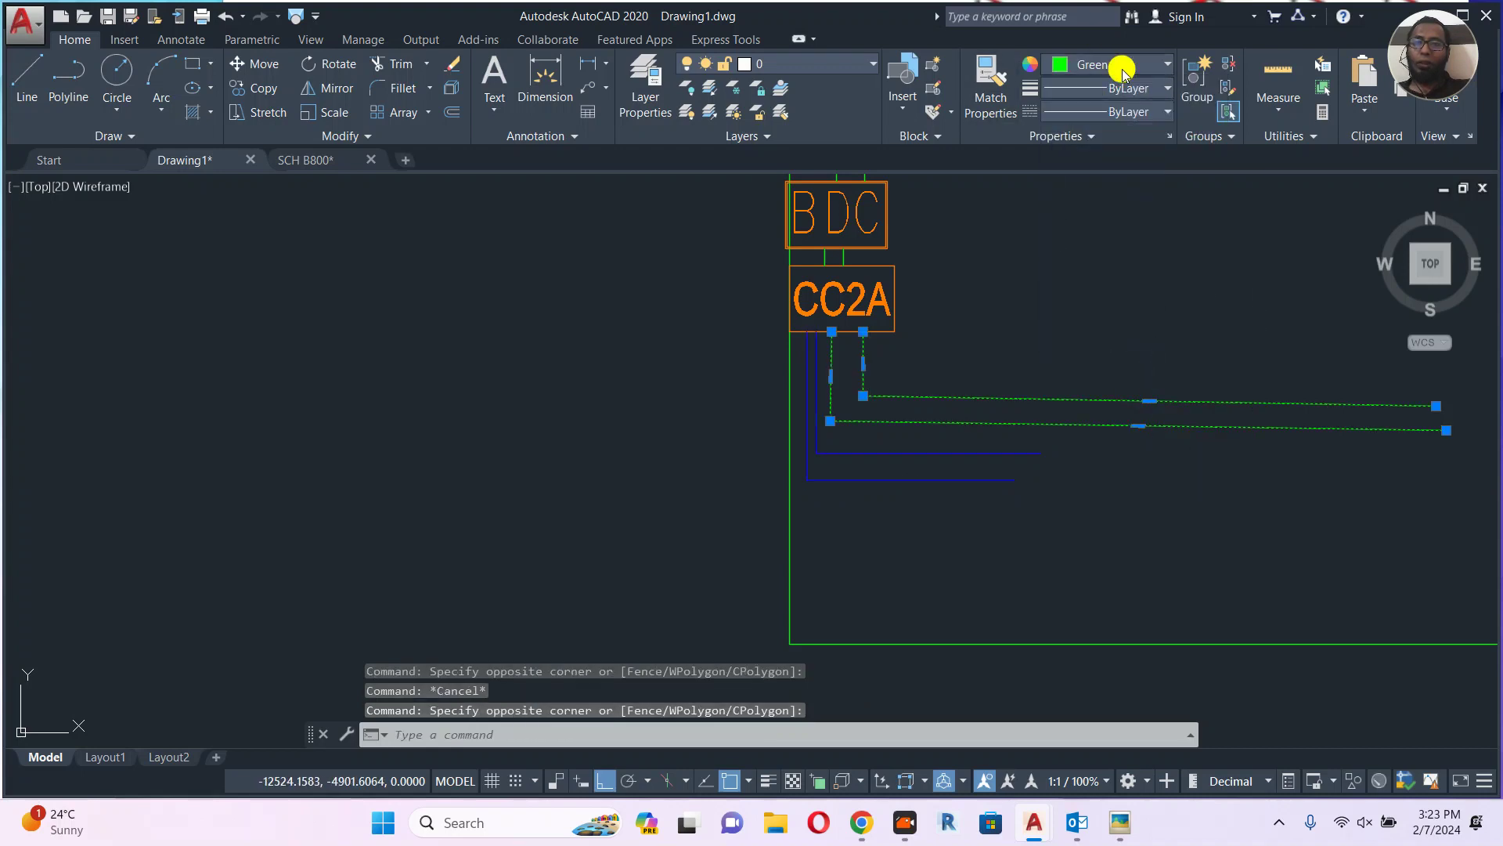
left_click(1068, 309)
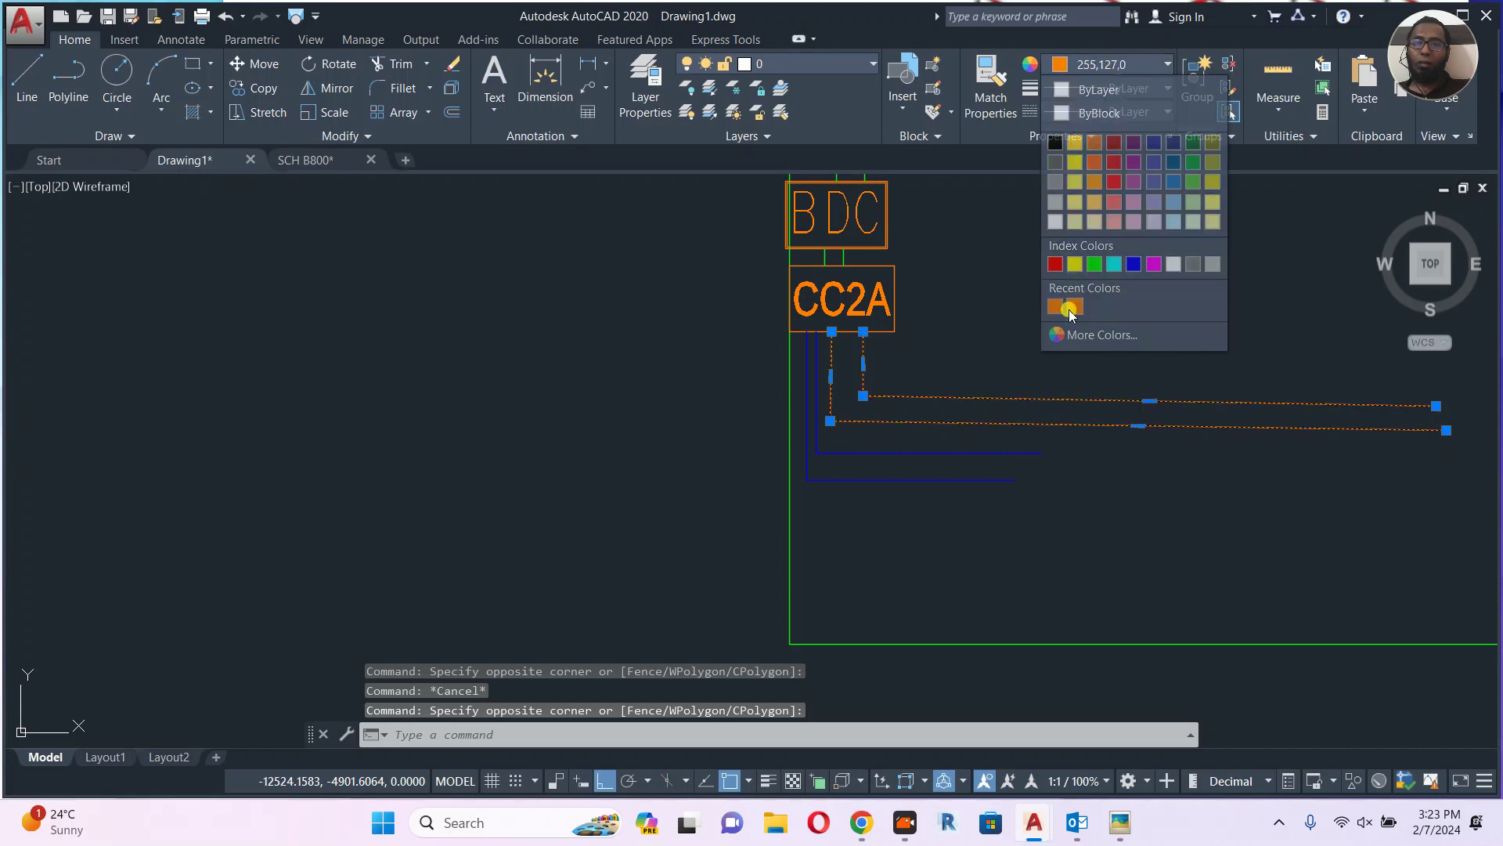
key("Escape")
Match the two short connectors between BDC and CC2A to the properties of the orange polyline.
middle_click_drag(915, 299, 895, 391)
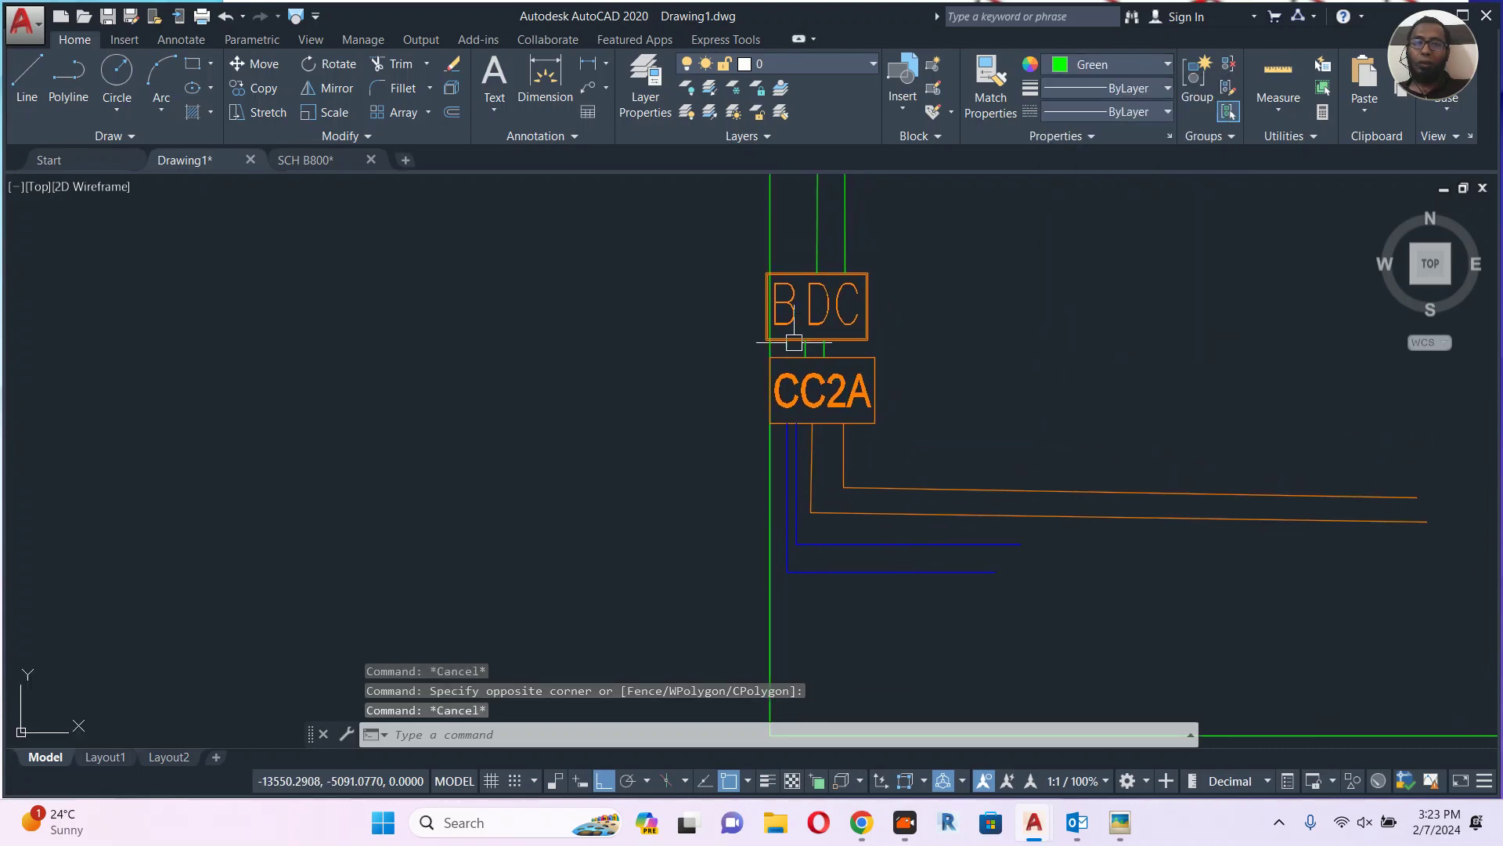
scroll(794, 342, "up", 3)
middle_click_drag(906, 543, 859, 402)
left_click(877, 419)
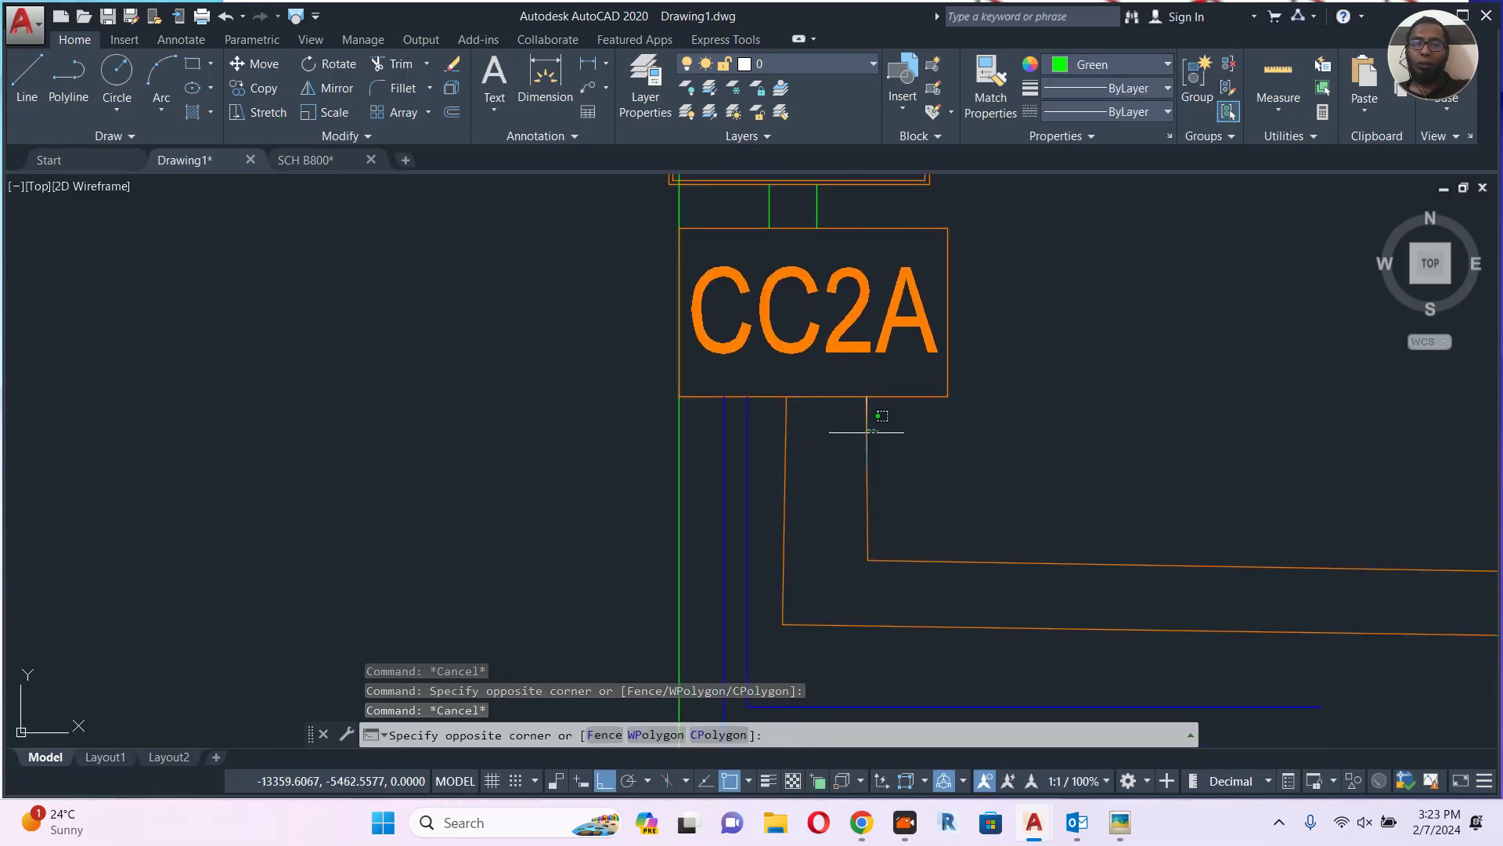
left_click(846, 451)
type("ma")
key("Return")
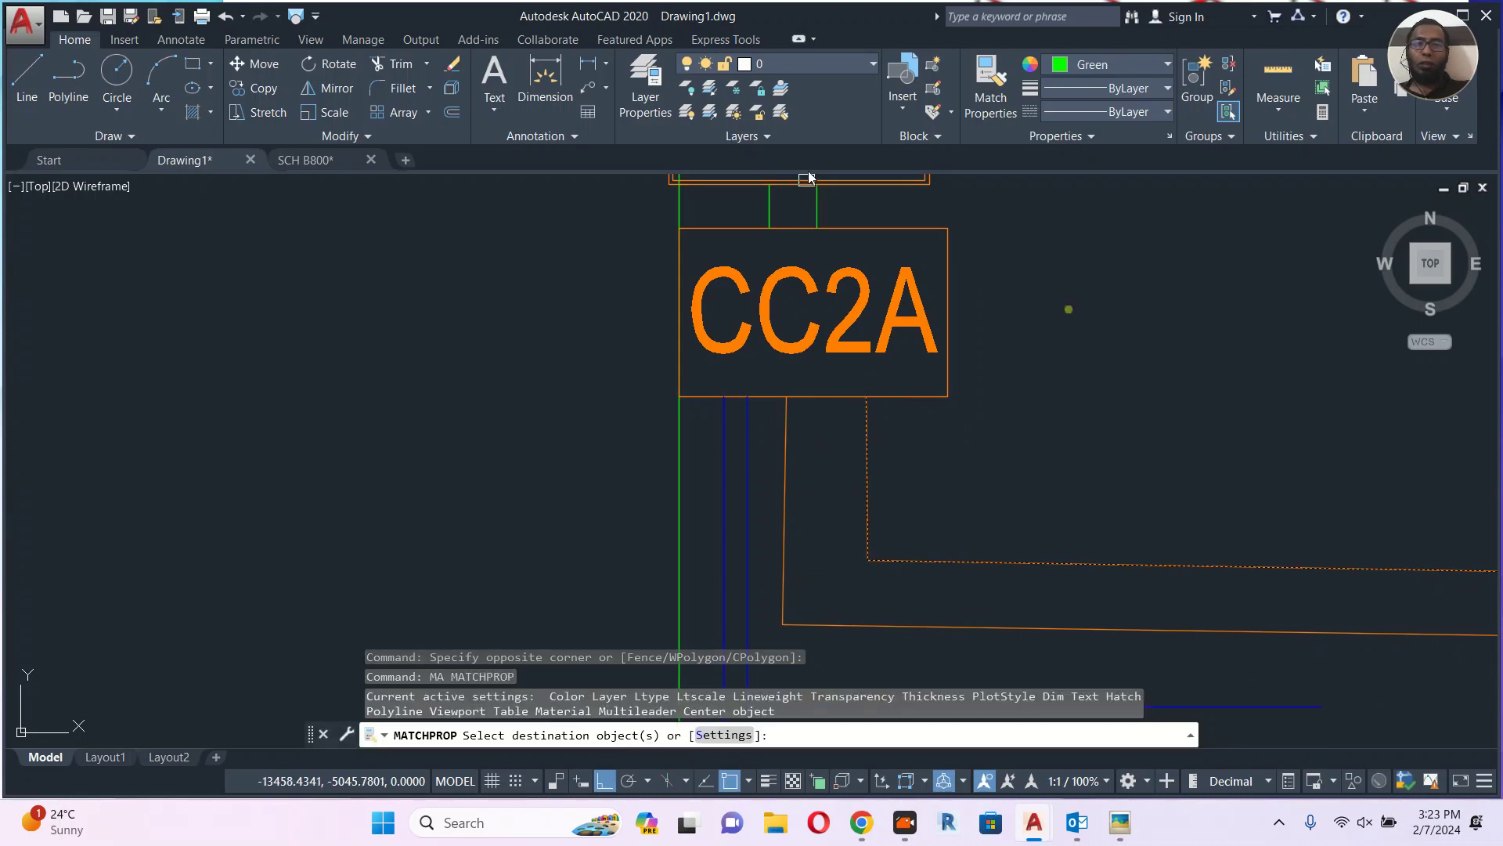
left_click(850, 207)
left_click(794, 208)
left_click(788, 205)
left_click(761, 203)
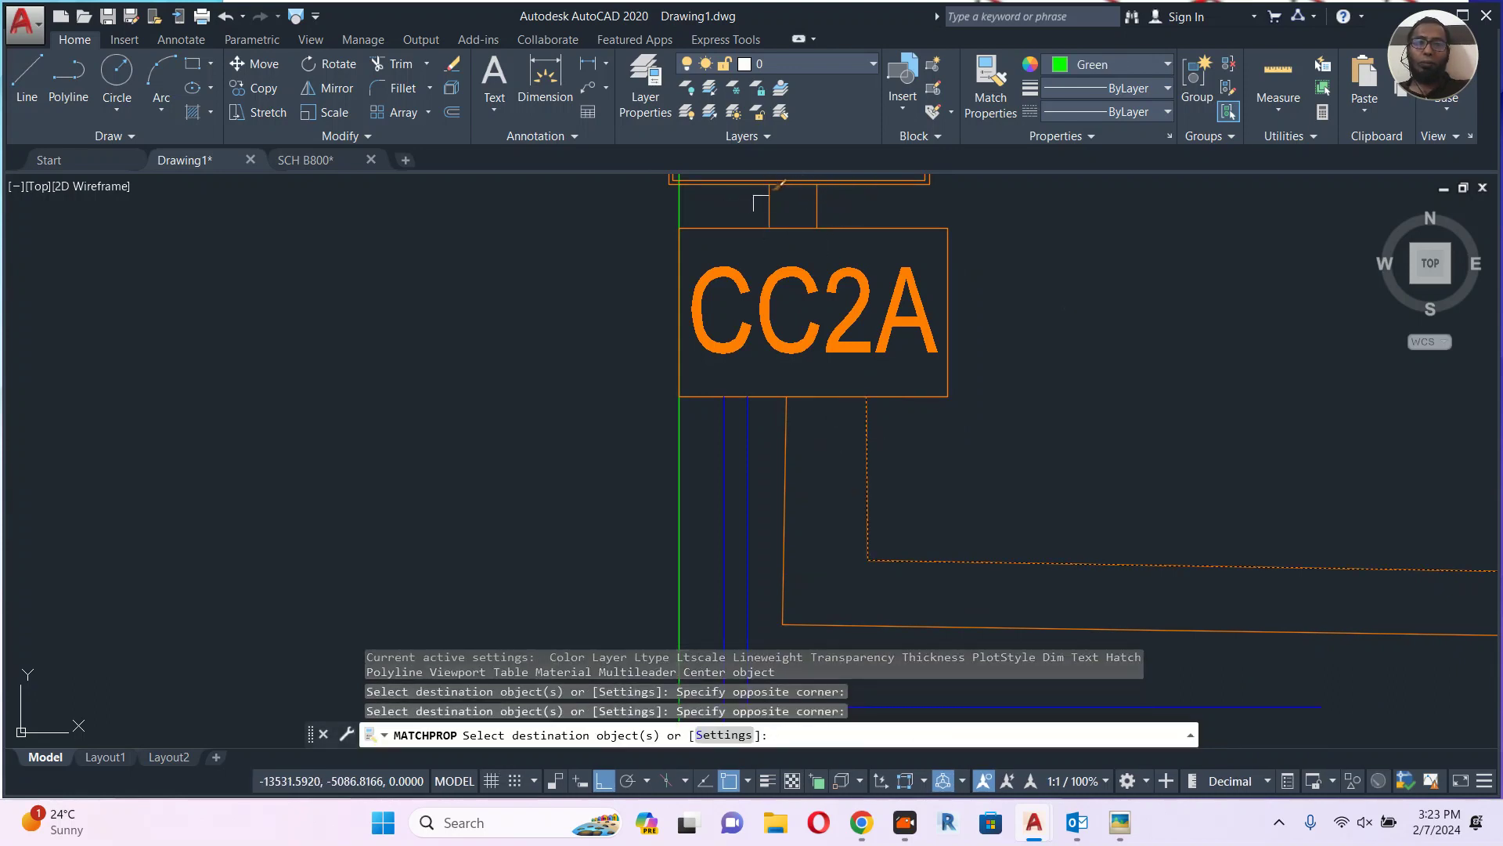
key("Escape")
Erase the inner of the two blue L-shaped polylines below the CC2A.
scroll(760, 268, "down", 2)
left_click(762, 365)
type("e")
key("Return")
Match the left short connector between BDC and CC2A to the properties of the blue polyline.
middle_click_drag(932, 251, 890, 423)
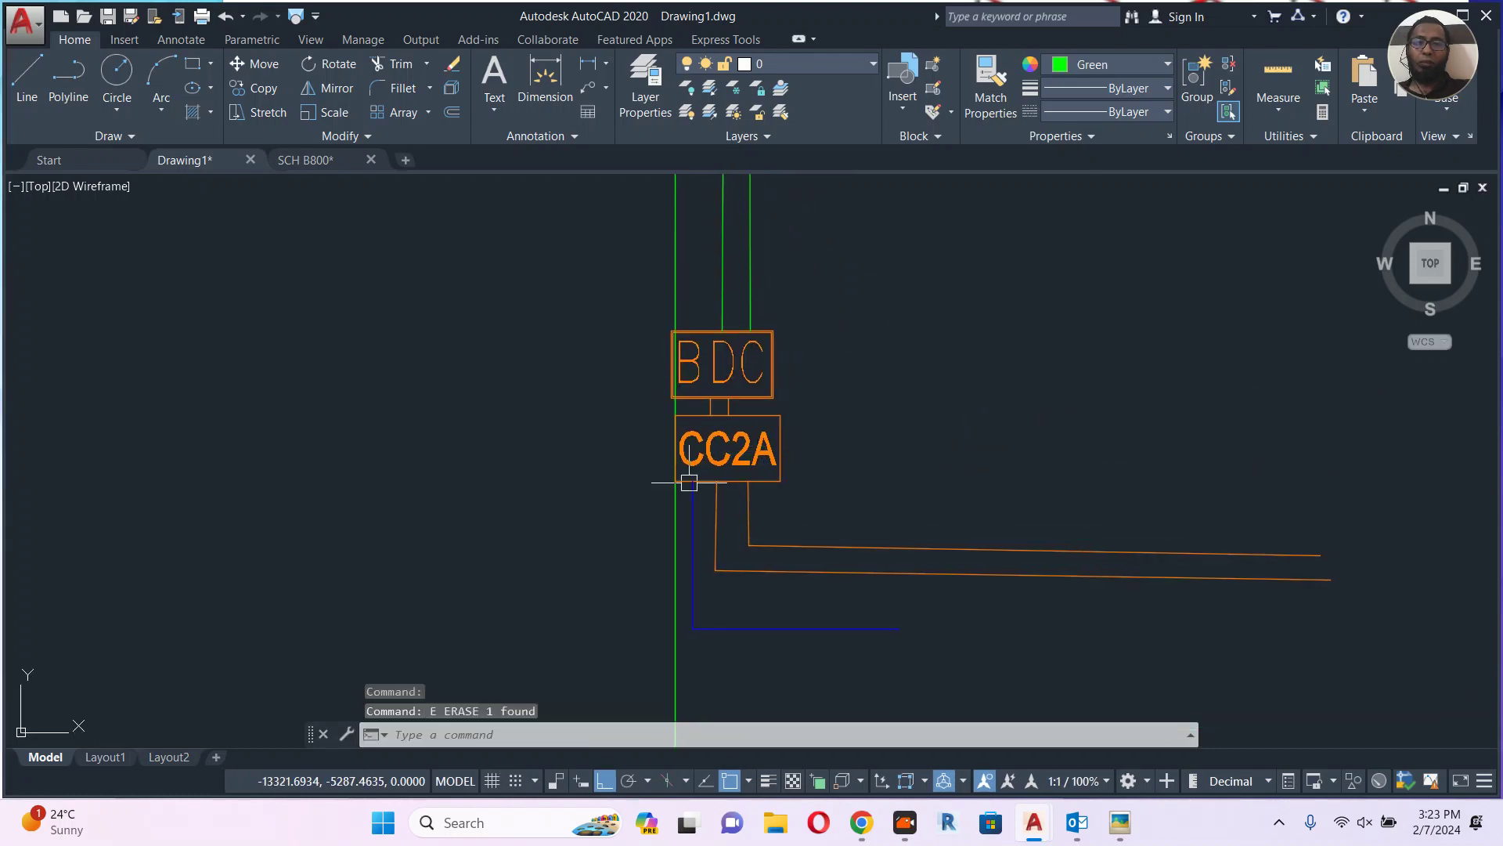
left_click(692, 505)
type("ma")
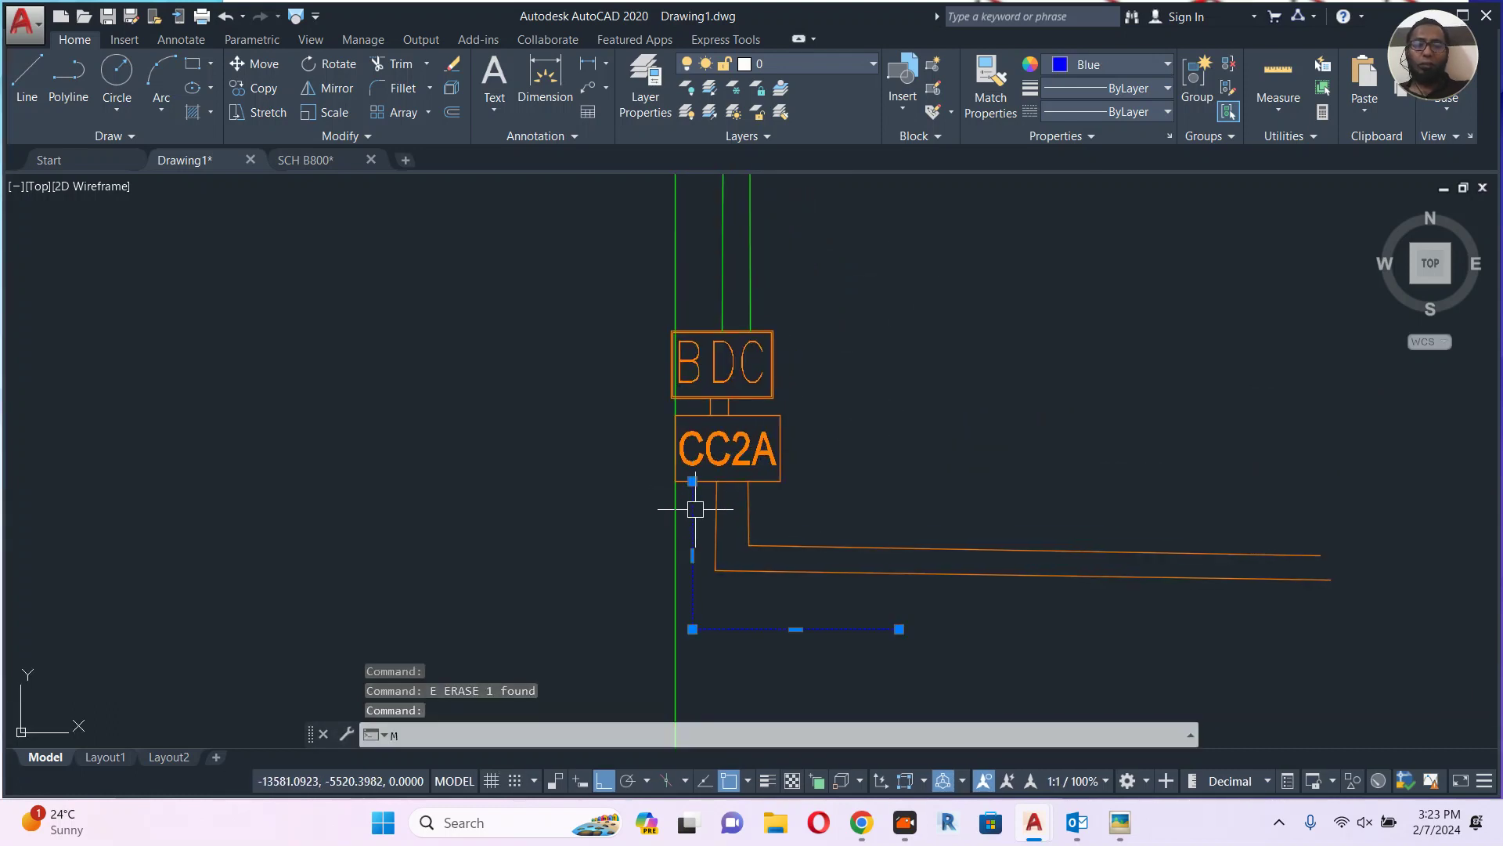
key("Return")
scroll(734, 408, "up", 4)
key("Escape")
scroll(673, 404, "down", 8)
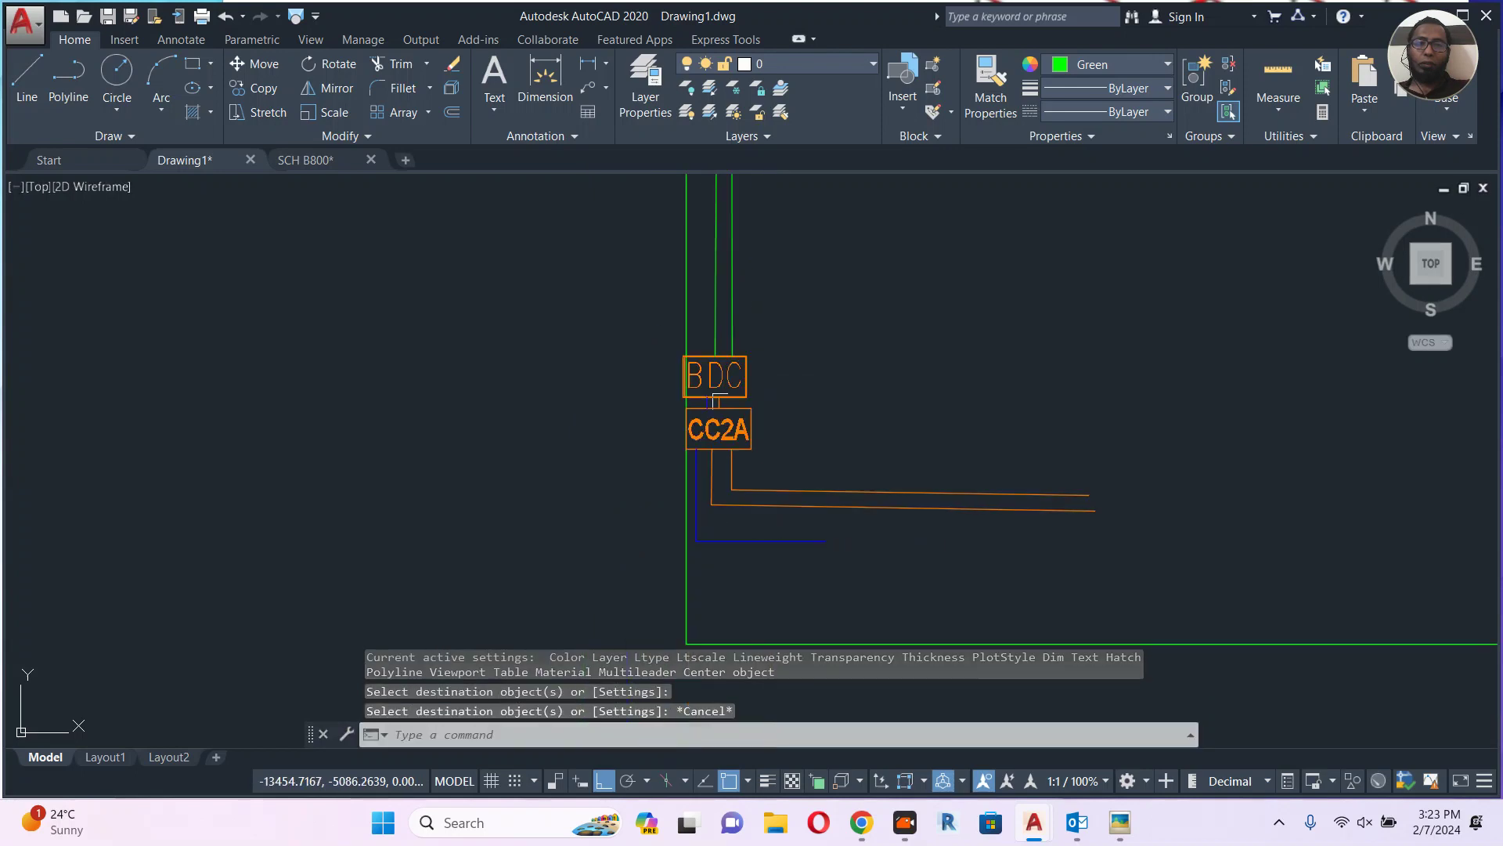
Match the right vertical line above the BDC to the properties of the blue polyline.
scroll(716, 429, "up", 4)
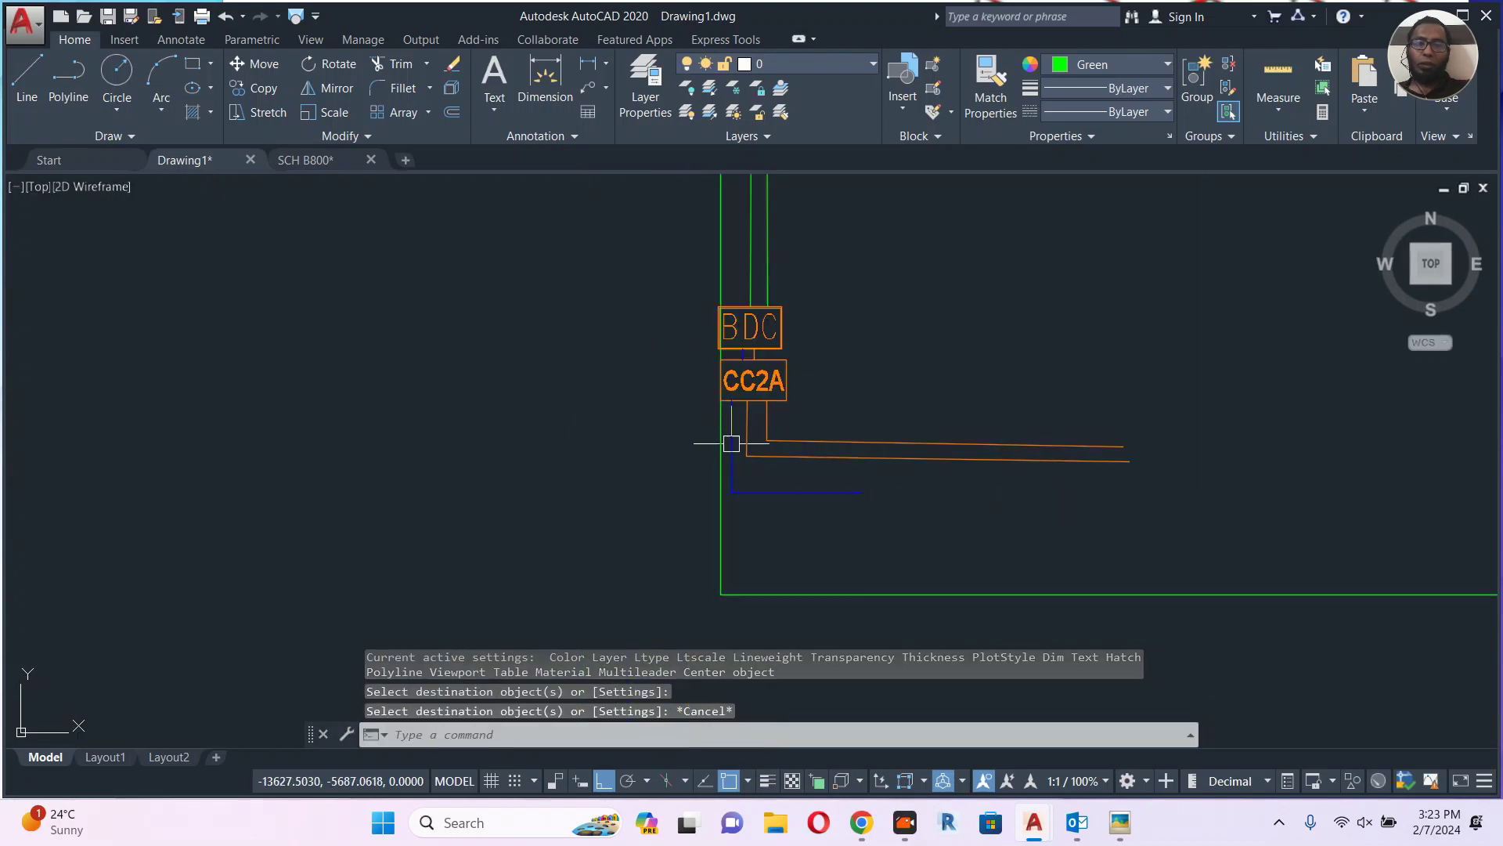
left_click(732, 443)
type("ma")
key("Return")
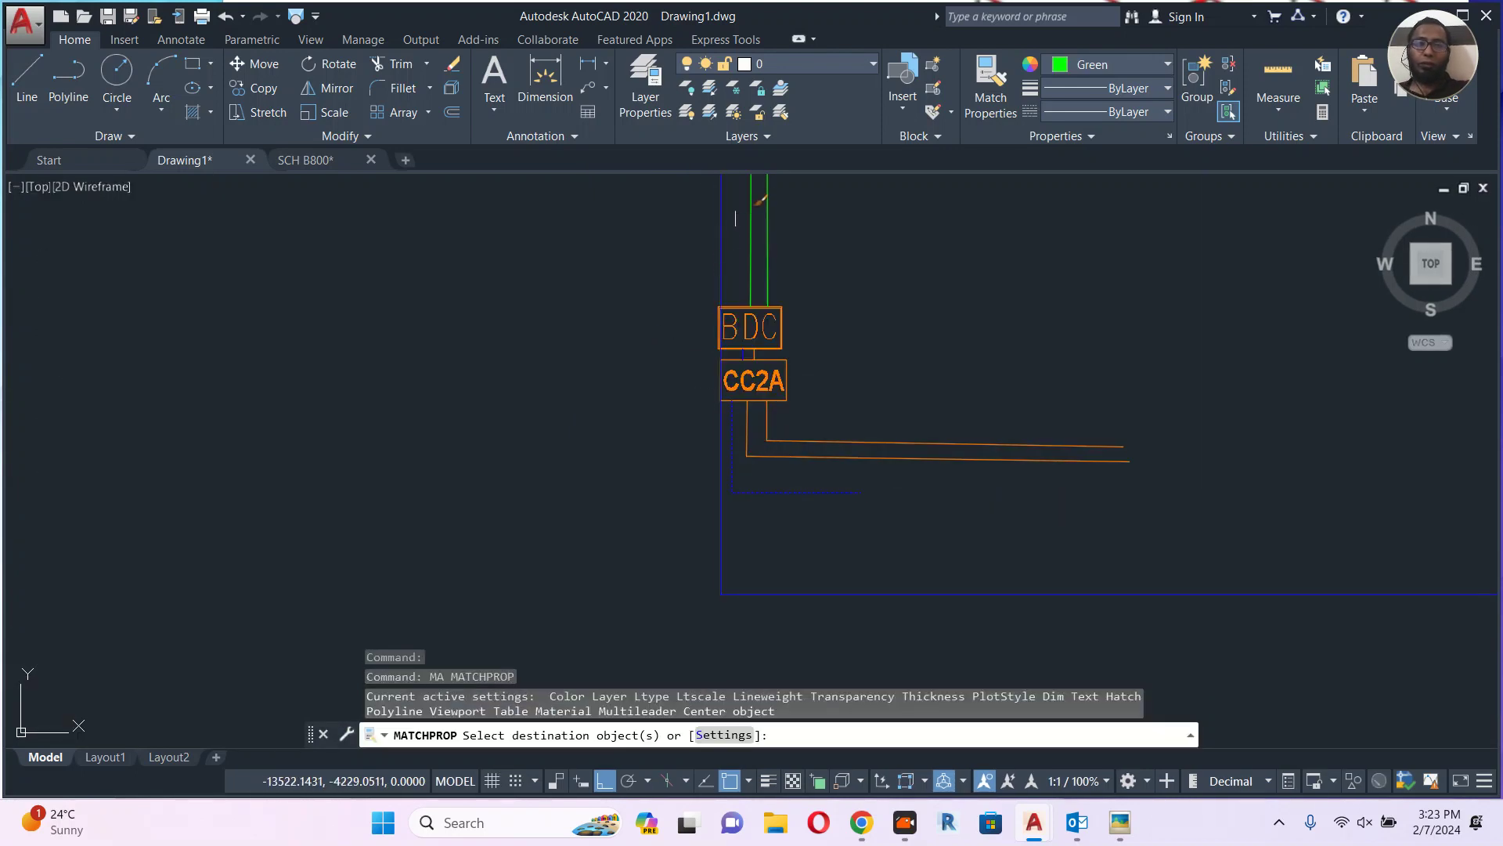
left_click(750, 210)
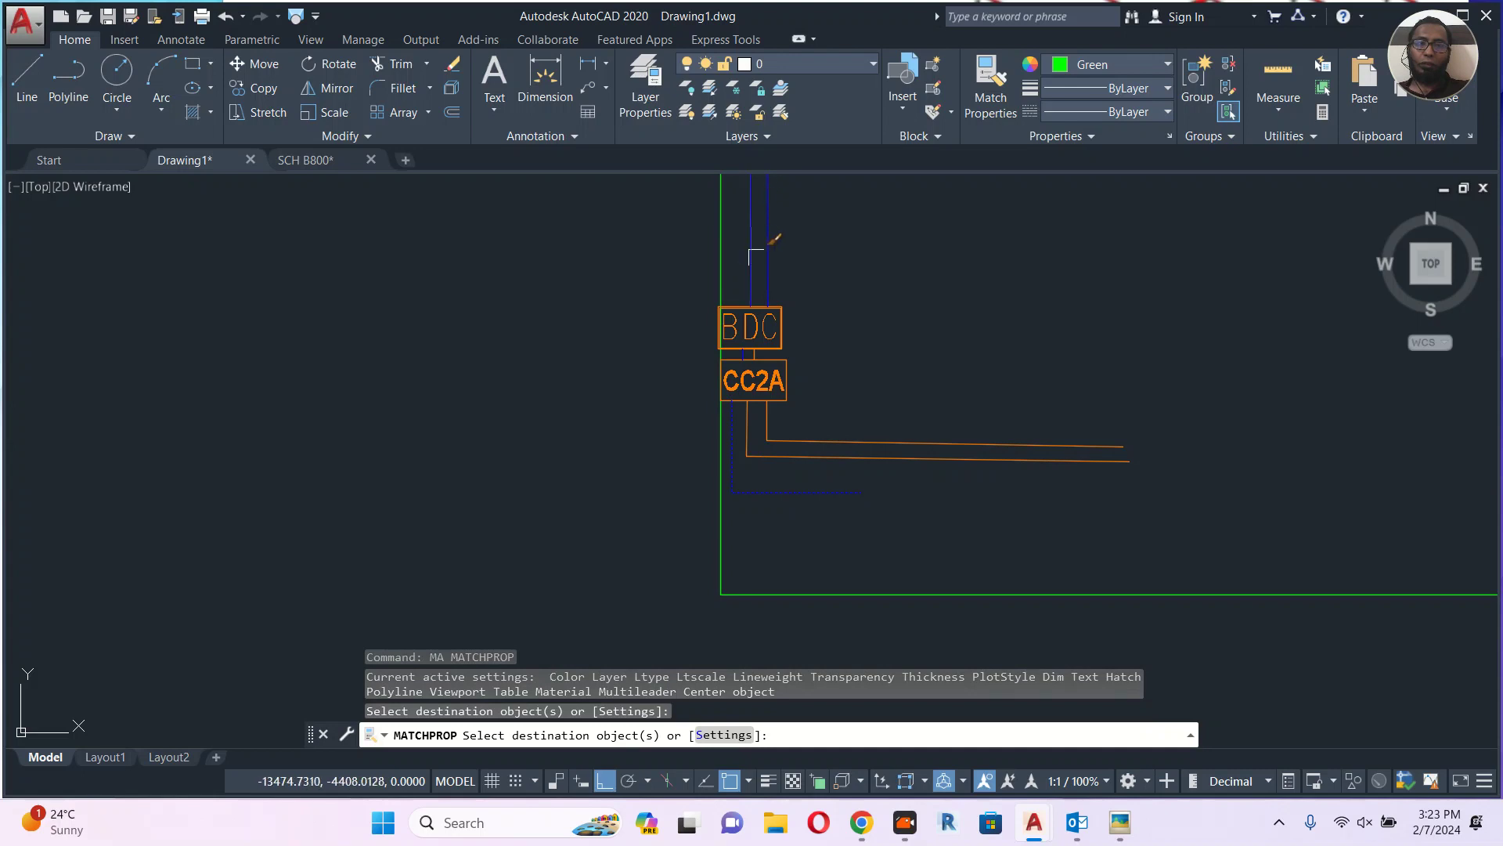
key("Escape")
Match the left vertical line above the BDC to the properties of the orange polyline.
key("Return")
left_click(778, 423)
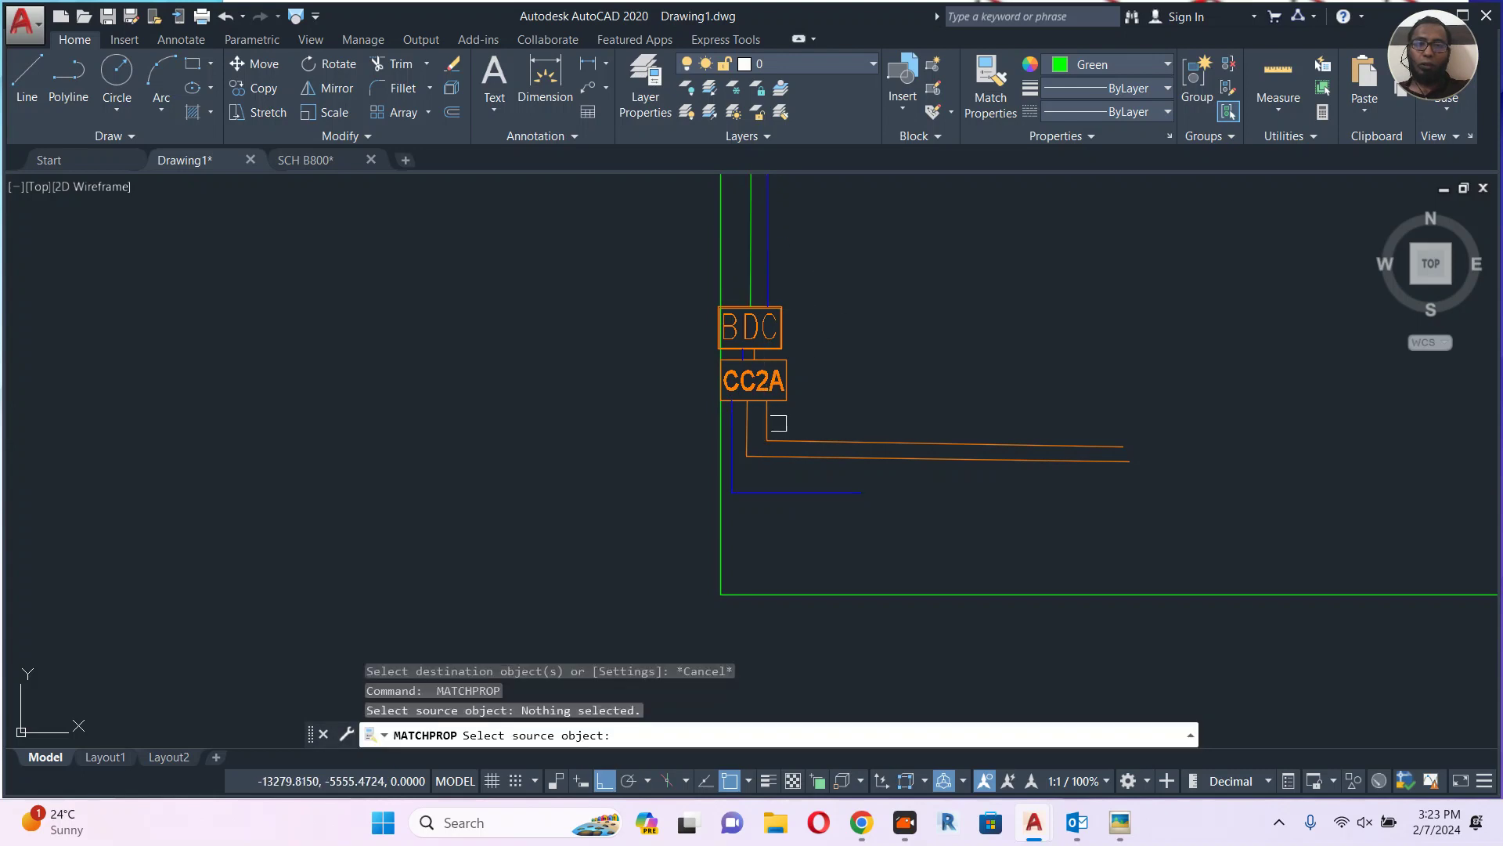
left_click(788, 437)
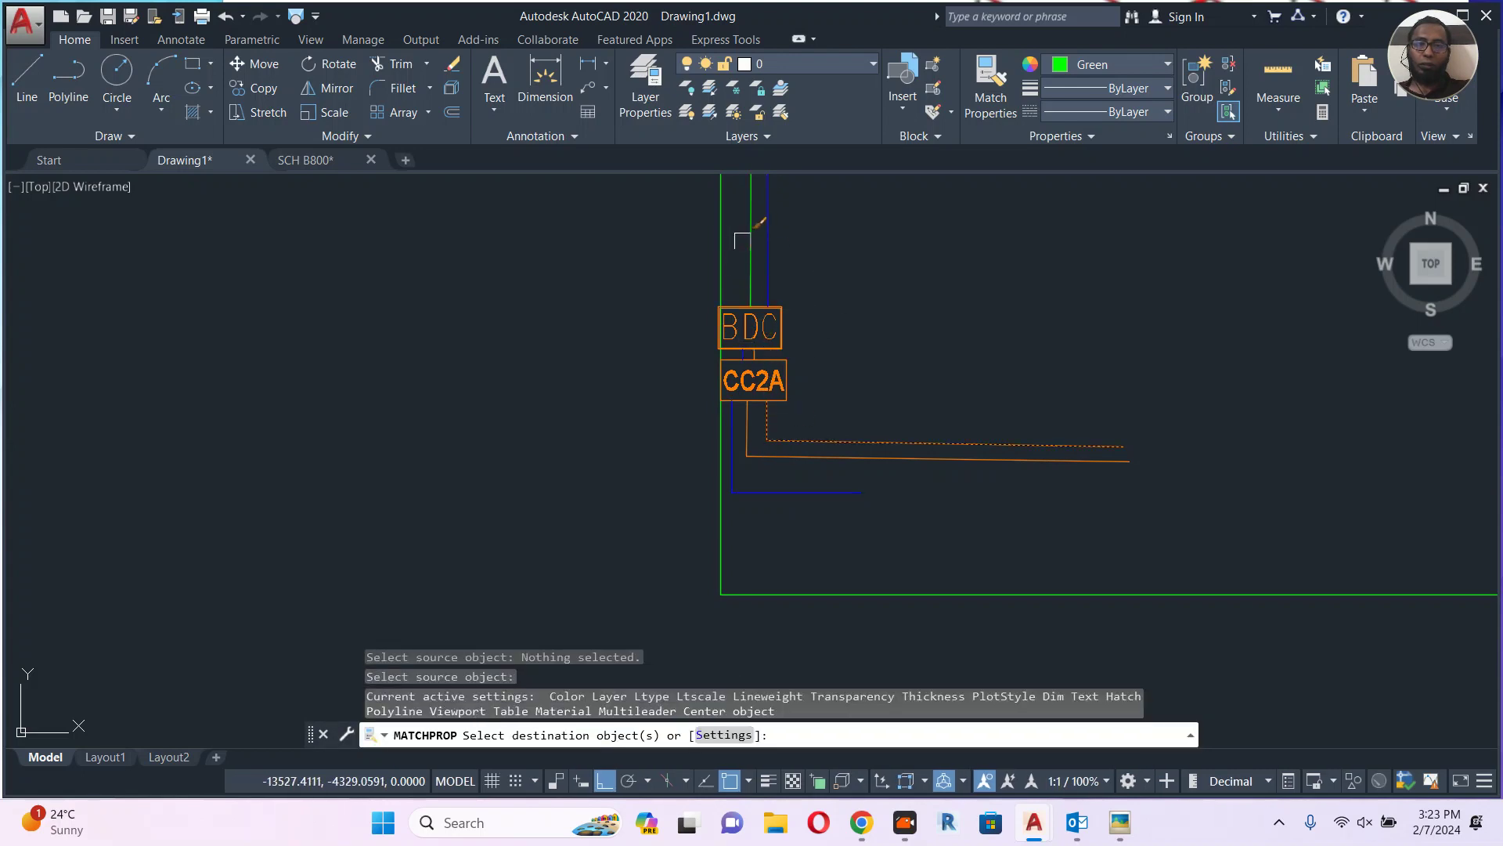
key("Escape")
scroll(783, 415, "up", 4)
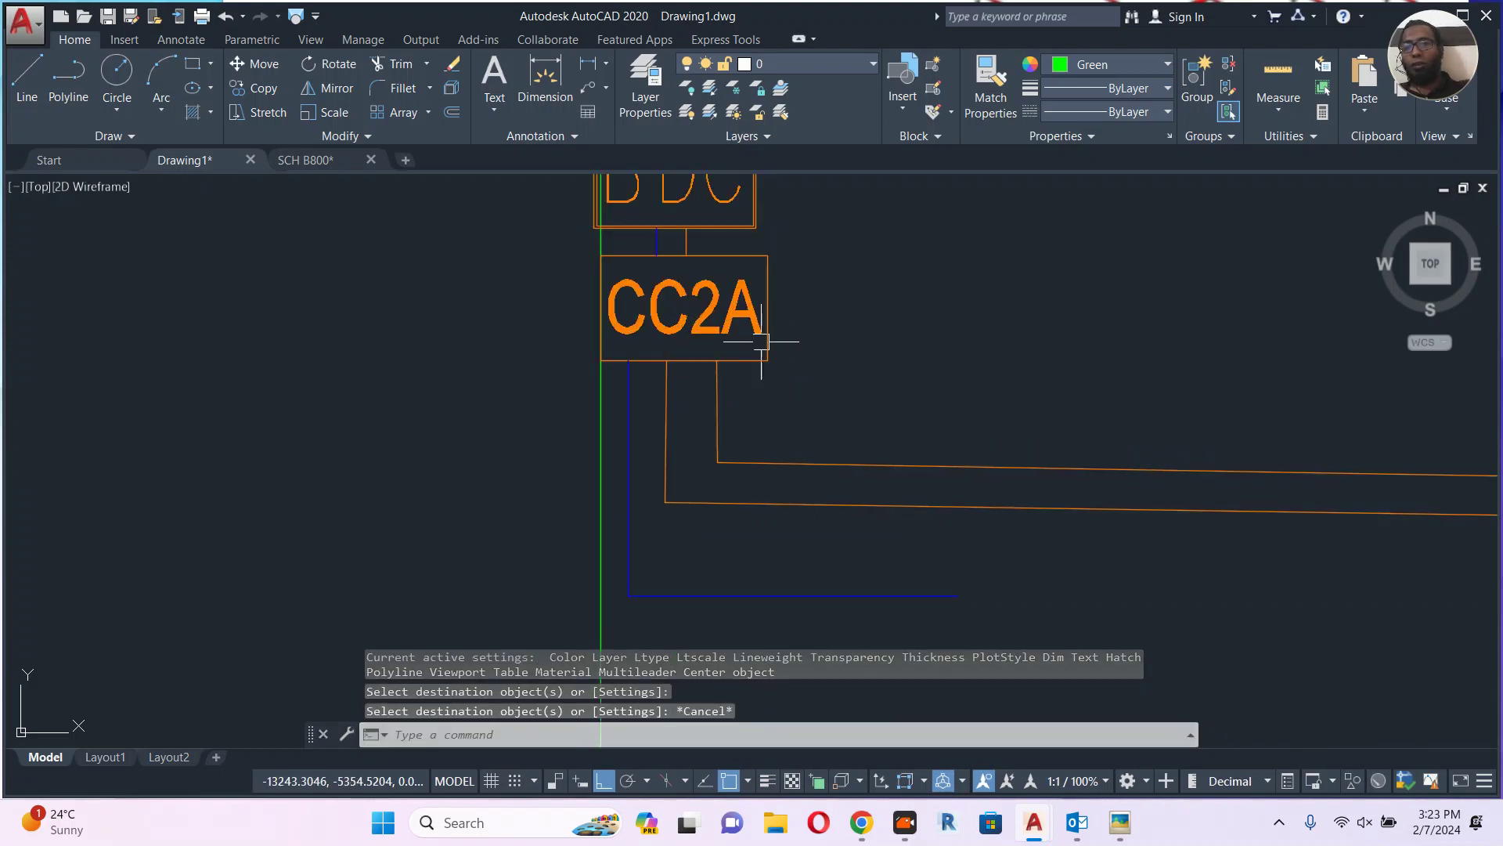
scroll(748, 385, "down", 4)
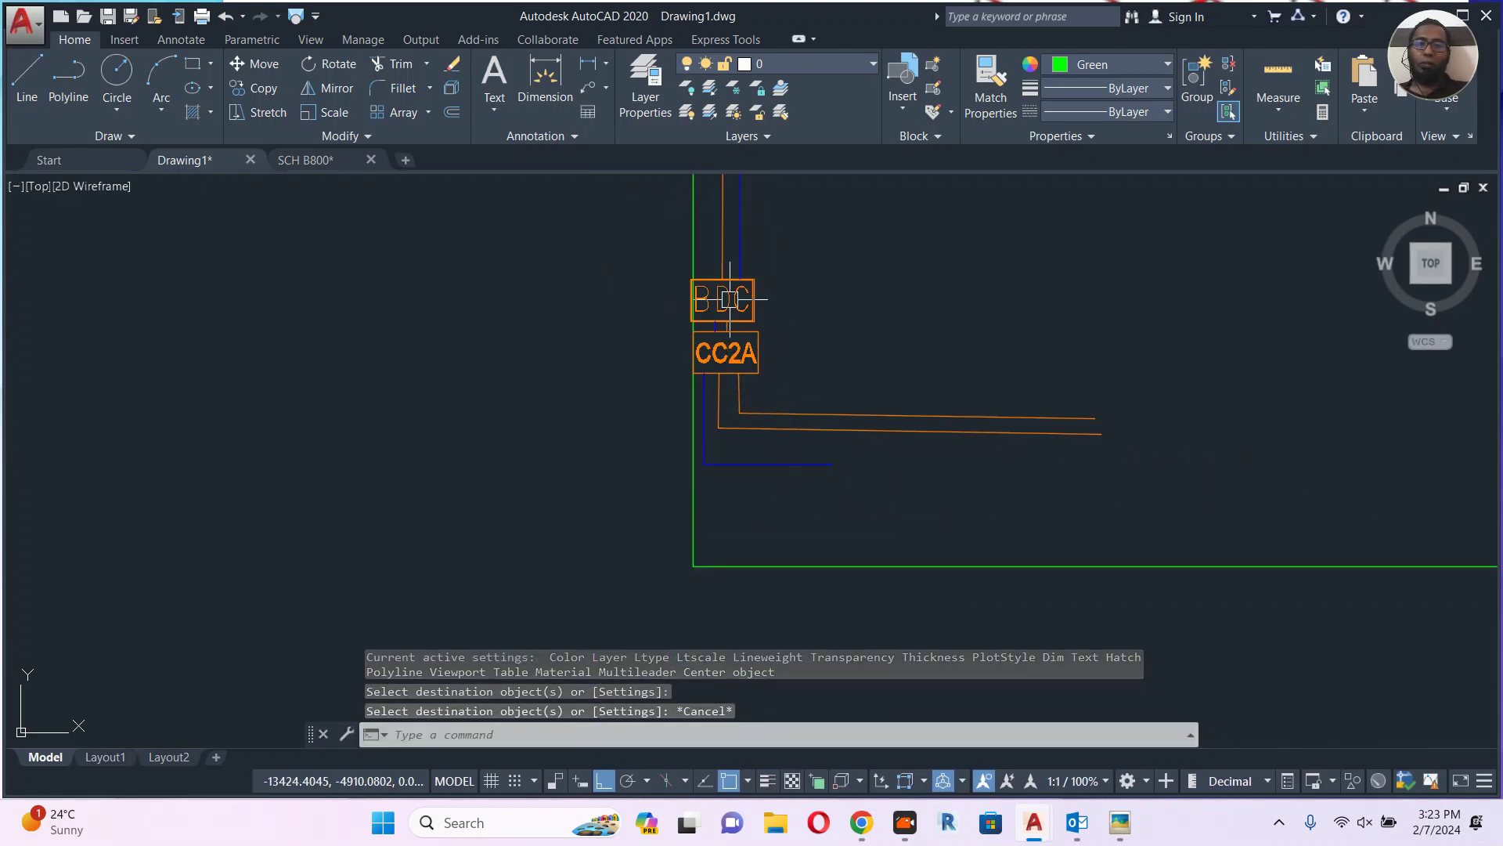
scroll(736, 317, "down", 4)
middle_click_drag(790, 315, 740, 548)
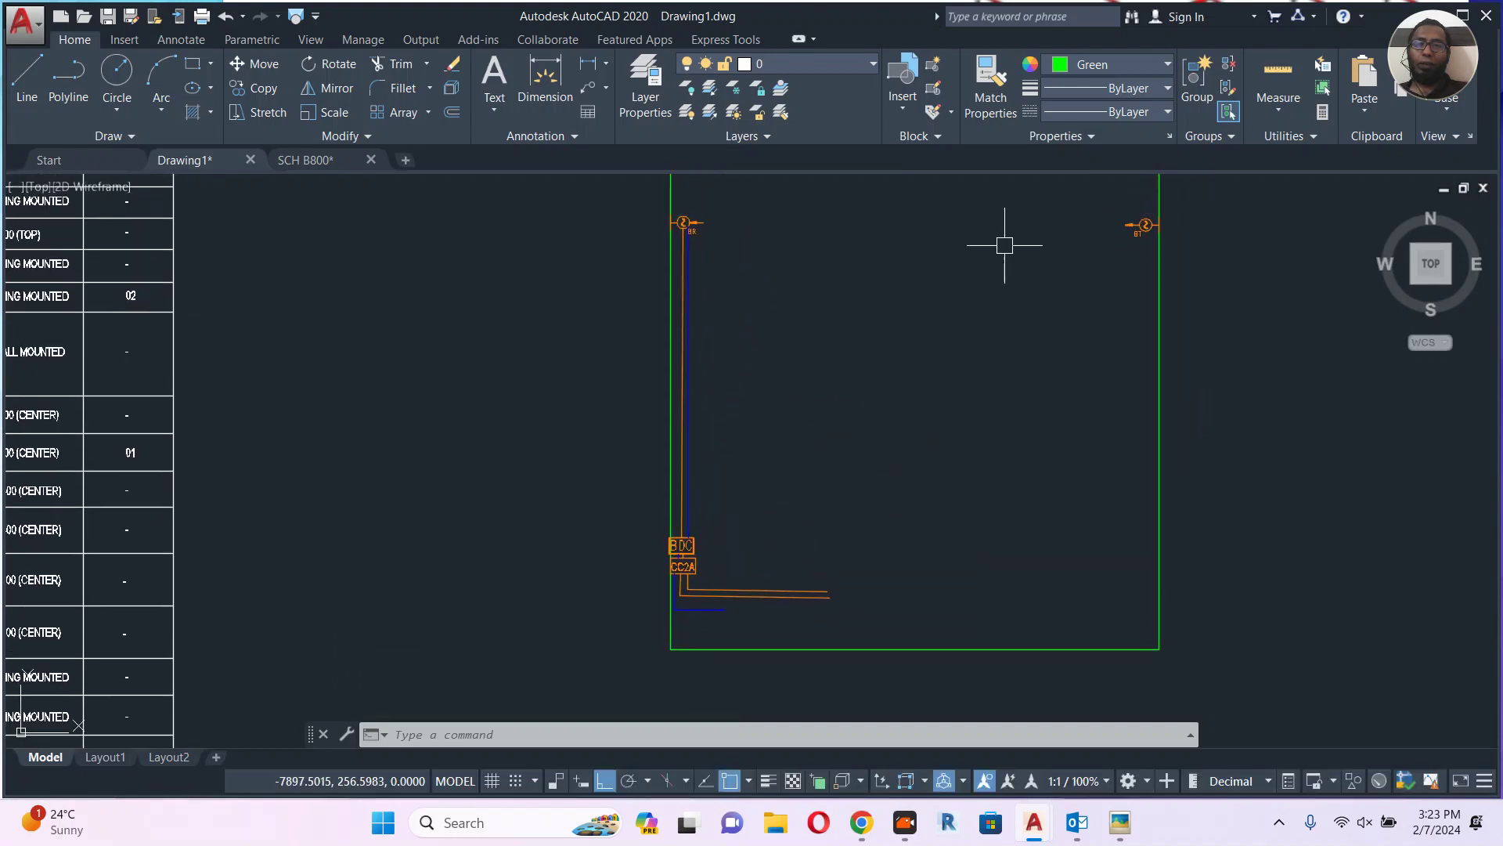
middle_click_drag(745, 228, 751, 309)
middle_click_drag(765, 402, 739, 343)
Start a polyline at the BDC's right edge and run it horizontally across the room to just inside the right wall.
type("pl")
key("Return")
scroll(665, 560, "up", 4)
left_click(793, 527)
mouse_move(1151, 474)
middle_mouse_down()
mouse_move(926, 376)
mouse_move(750, 323)
middle_mouse_up()
scroll(750, 324, "down", 4)
scroll(1013, 363, "up", 2)
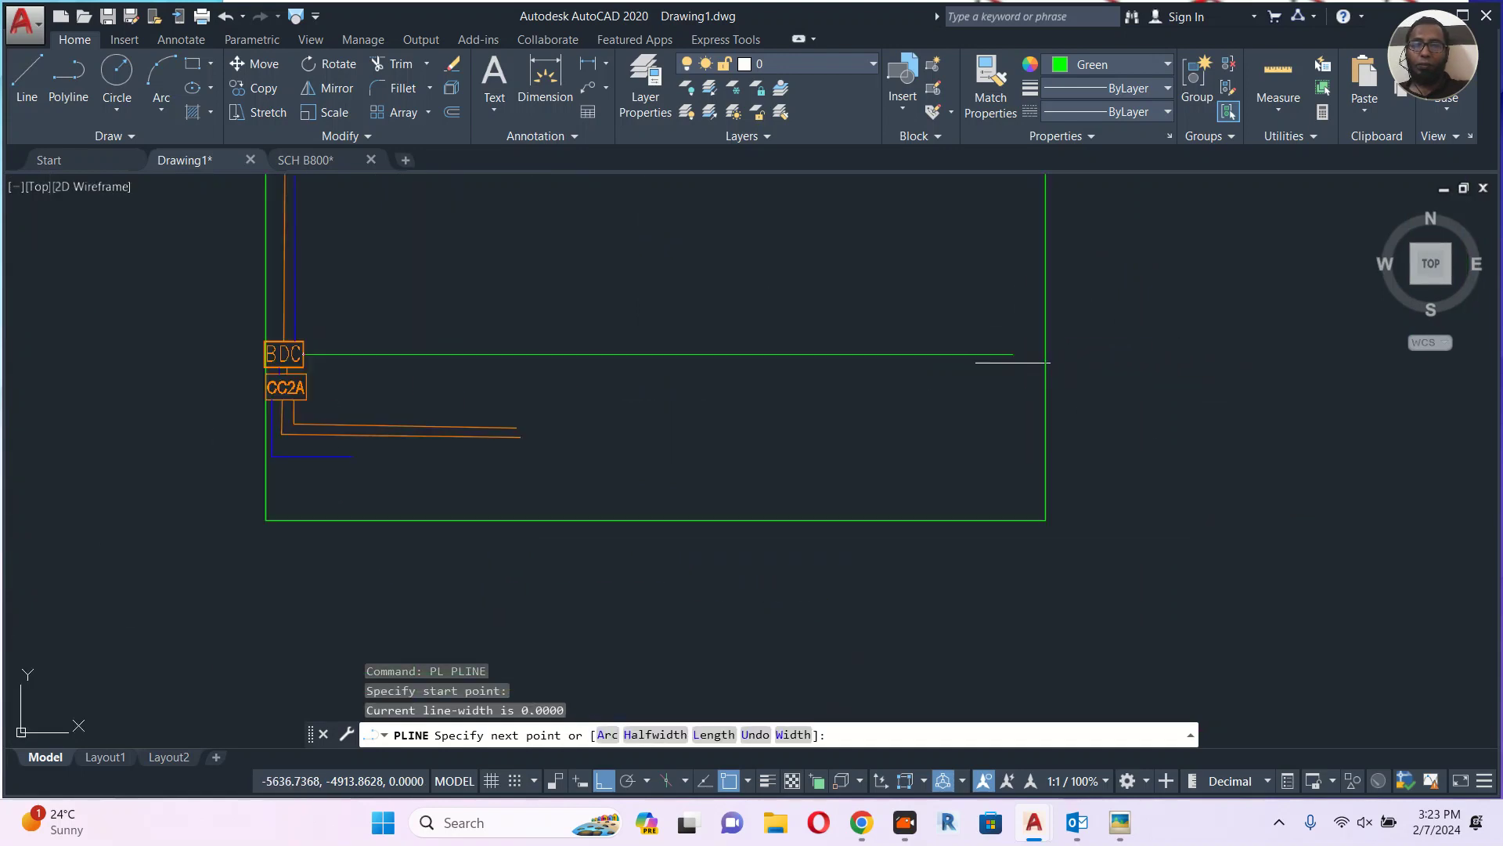
left_click(1015, 355)
Continue the polyline straight up along the right wall to the BT symbol's circle and end it there.
middle_click_drag(1017, 319, 944, 597)
scroll(960, 181, "up", 6)
middle_click_drag(994, 198, 985, 332)
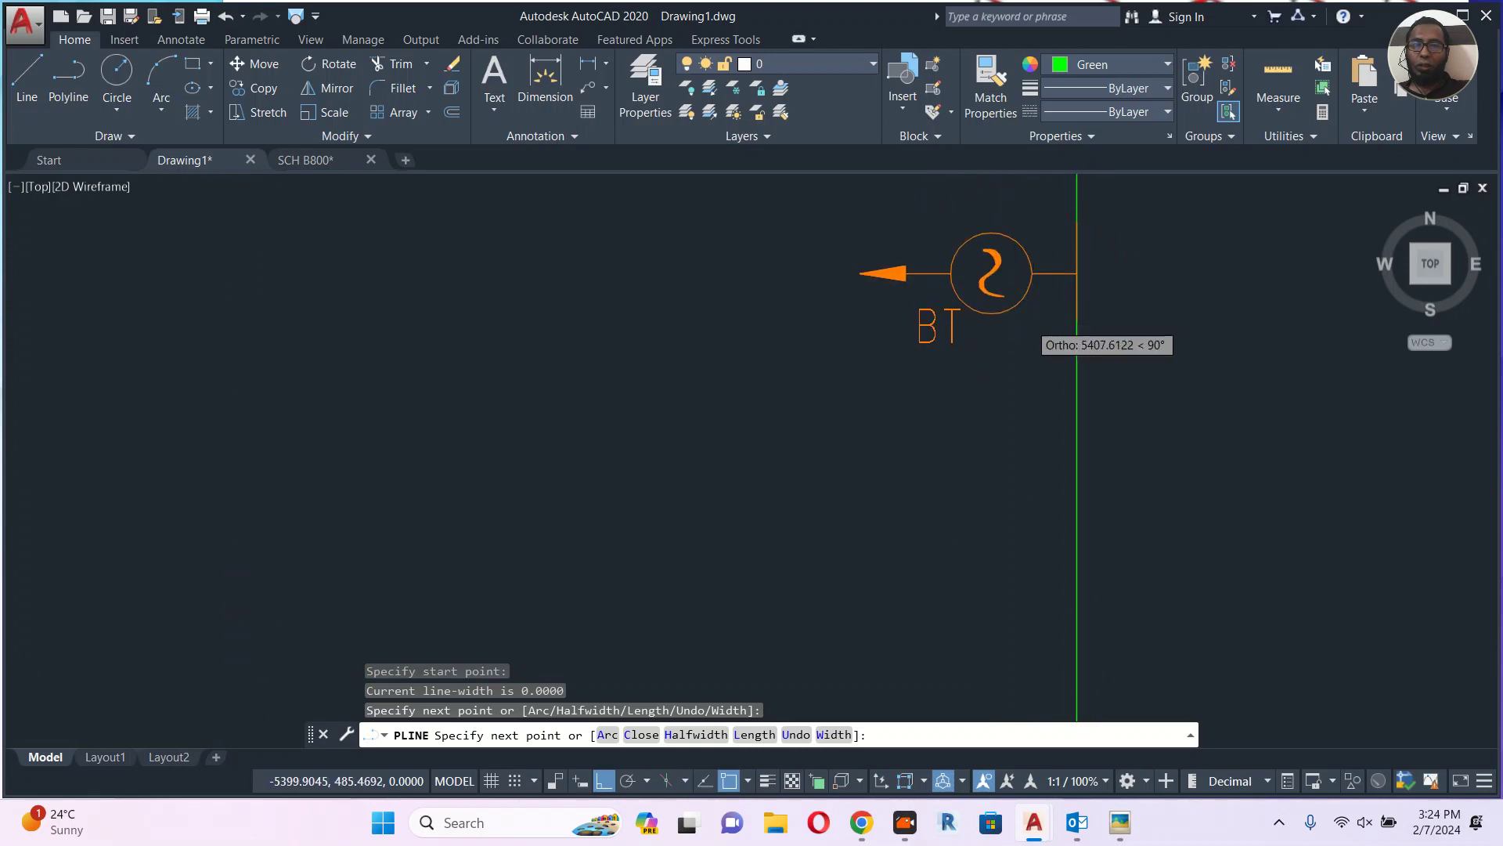
scroll(1027, 322, "up", 5)
left_click(1015, 306)
key("Escape")
scroll(1017, 282, "down", 6)
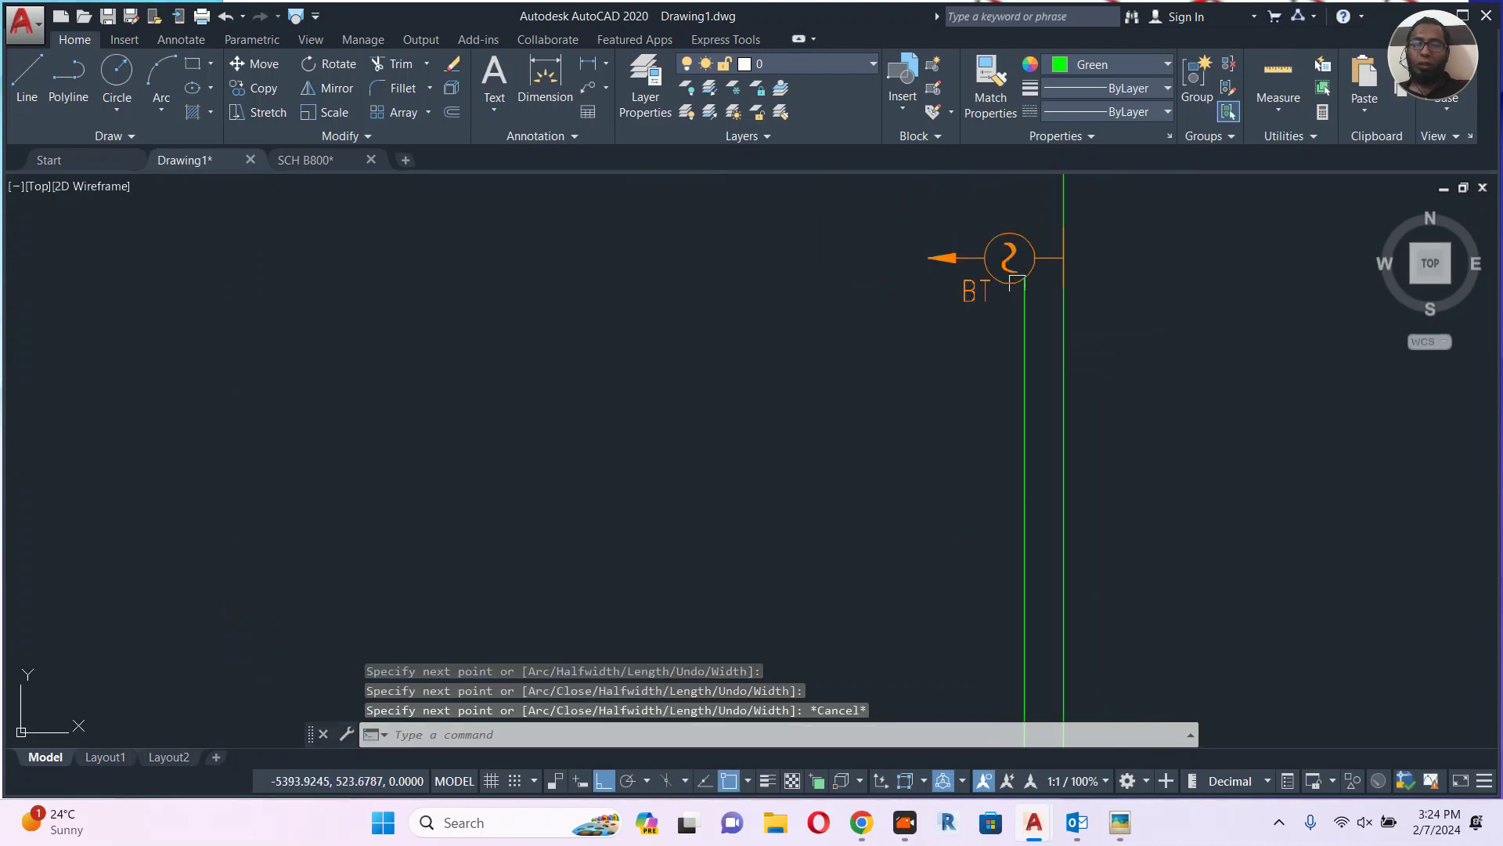
Match the green polyline running from the BDC to the BT symbol to the properties of the orange vertical line above the BDC.
scroll(1010, 283, "down", 4)
middle_click_drag(830, 429, 916, 243)
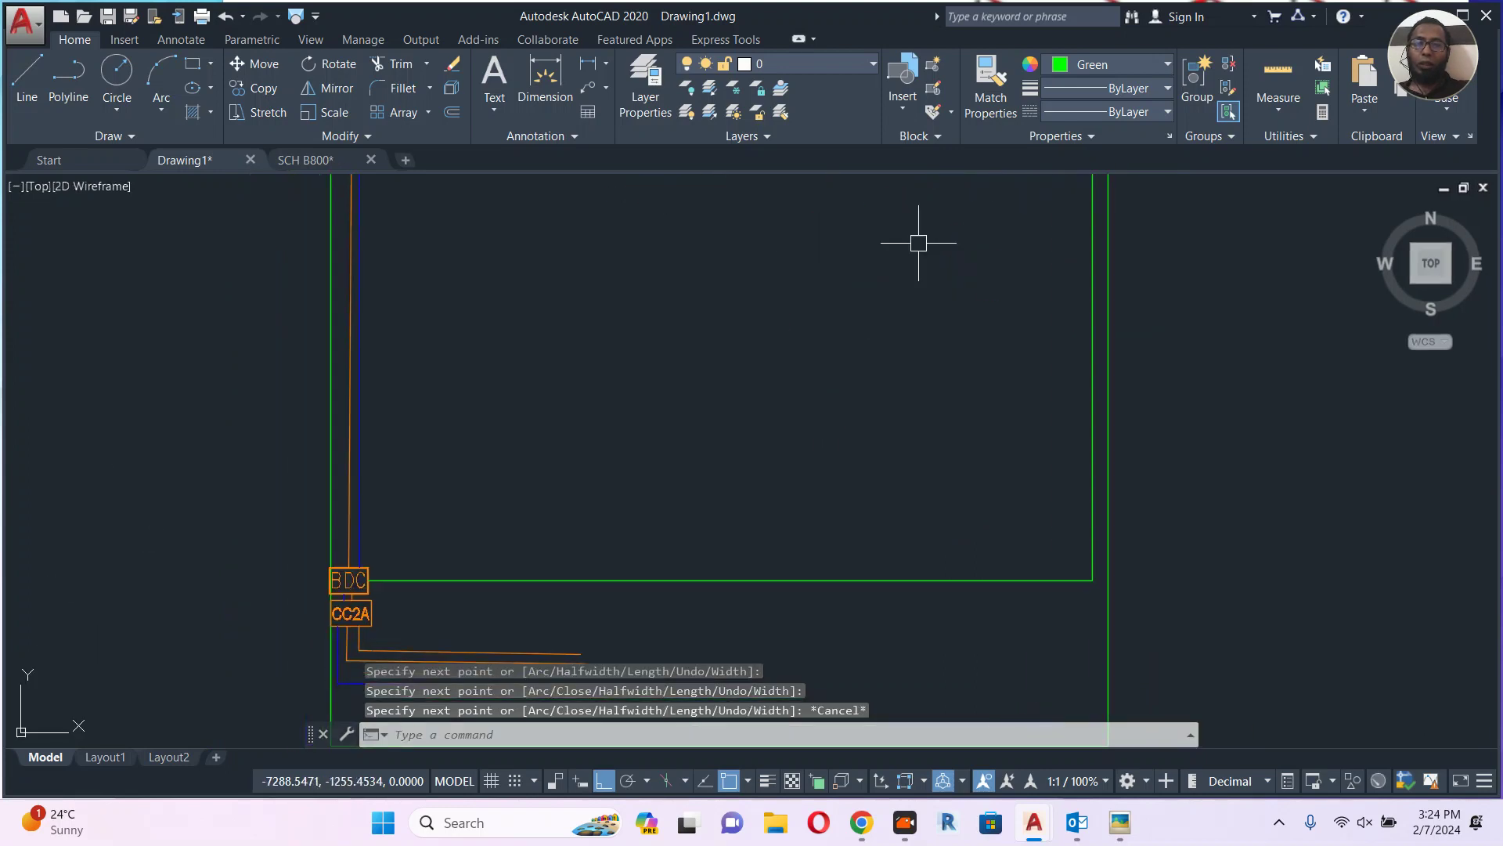
left_click(348, 420)
type("M")
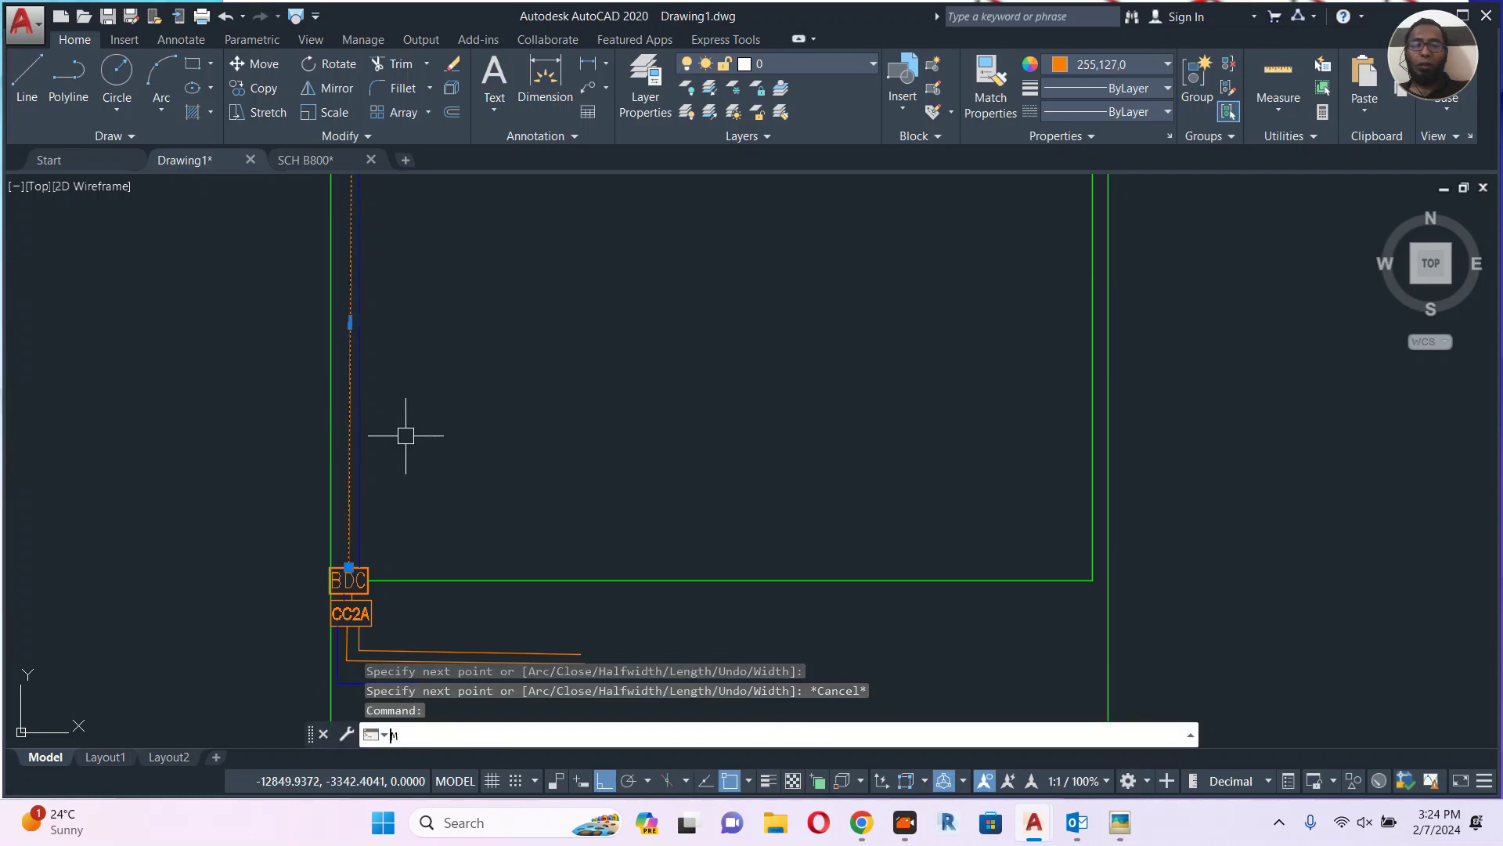
type("A")
key("Return")
left_click(999, 493)
left_click(700, 595)
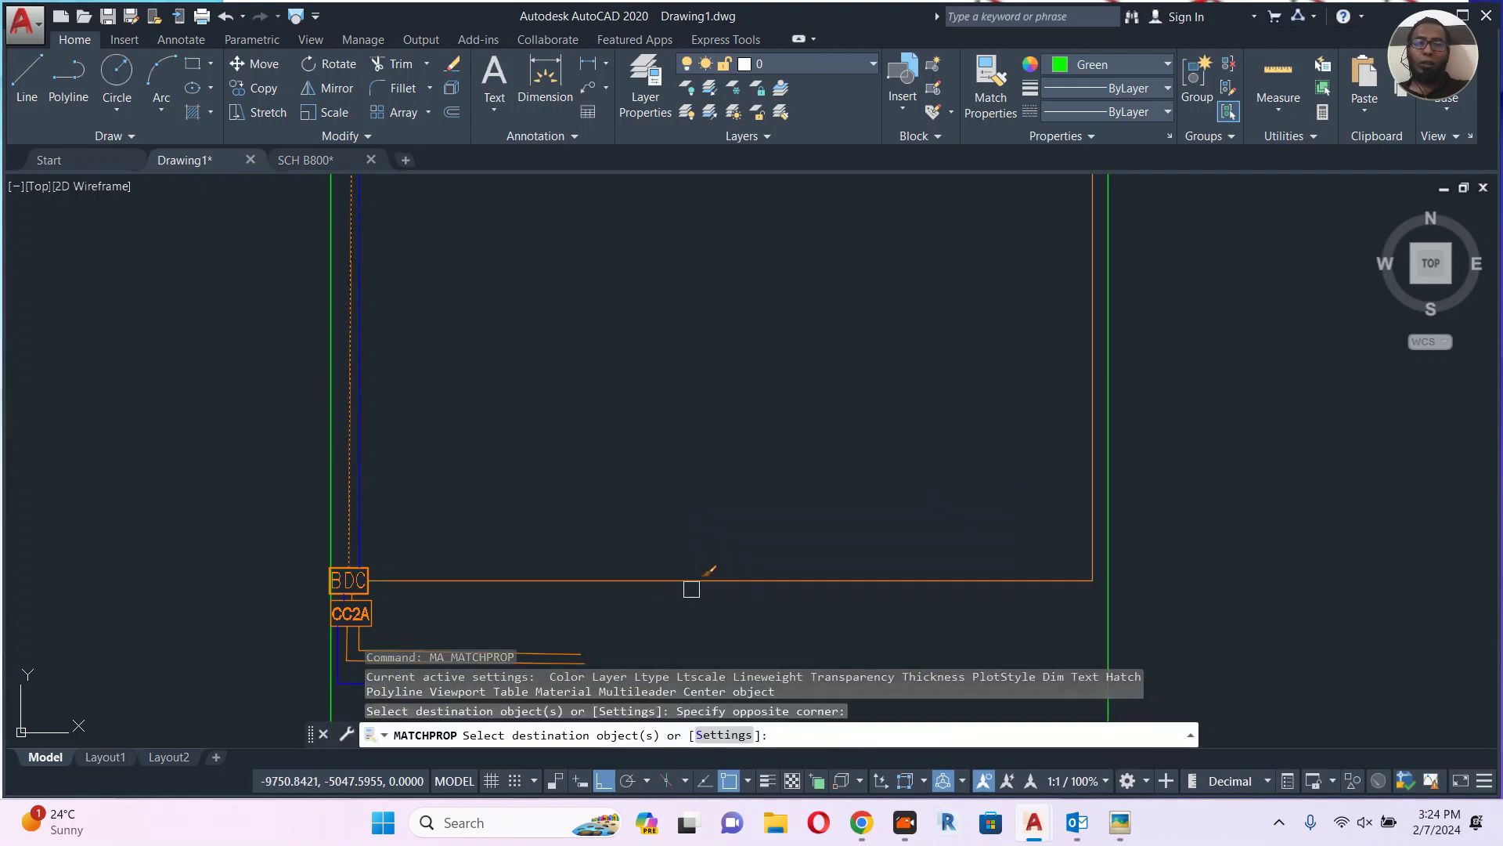
key("Escape")
scroll(712, 468, "down", 3)
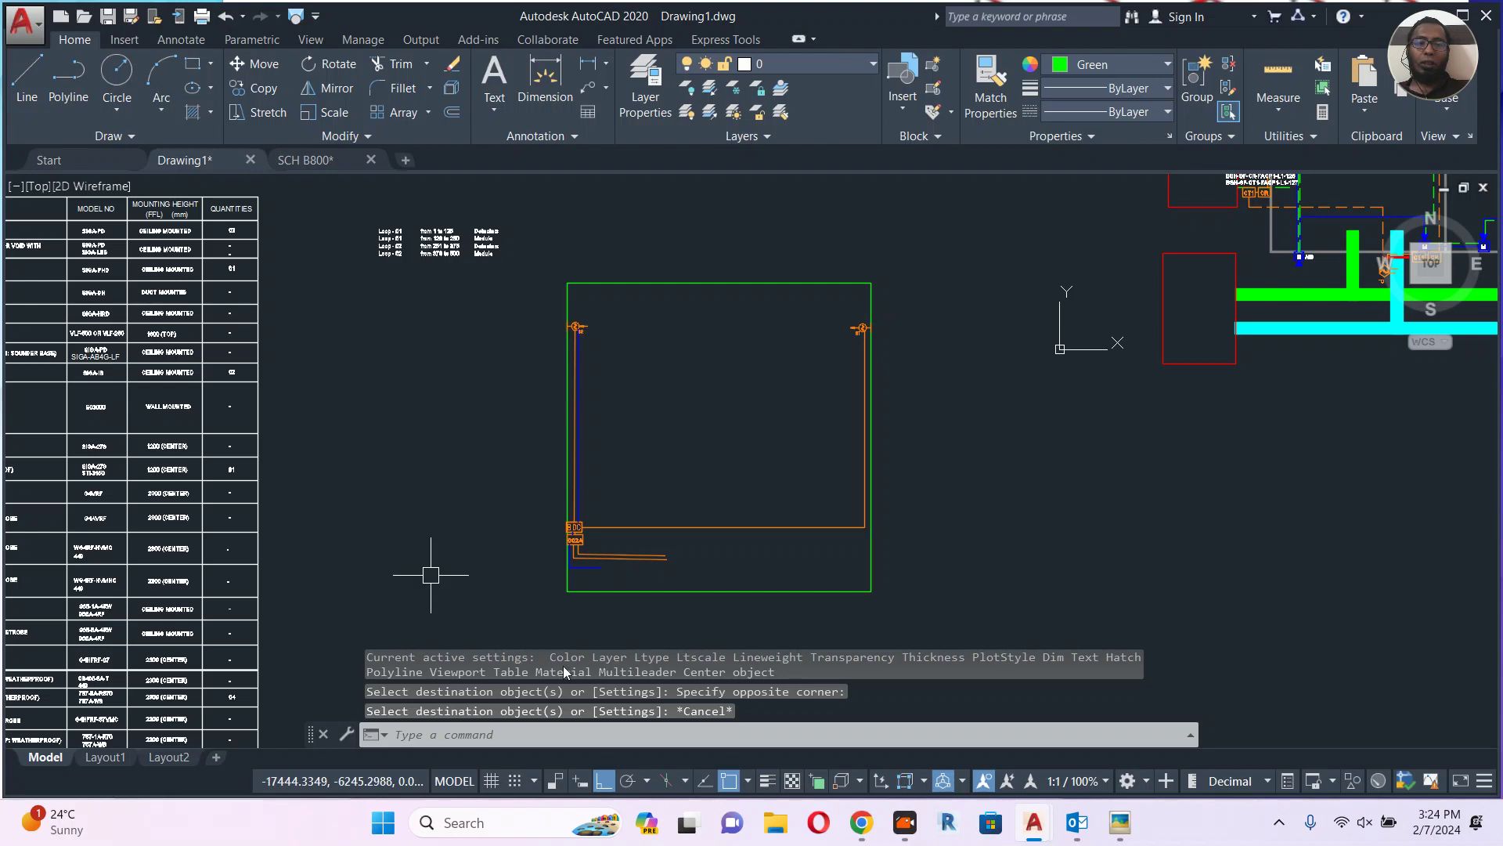
Switch to Chrome, search Google Images for "beam detector" and preview the SETRONIC Verona transmitter and receiver diagram.
left_click(861, 822)
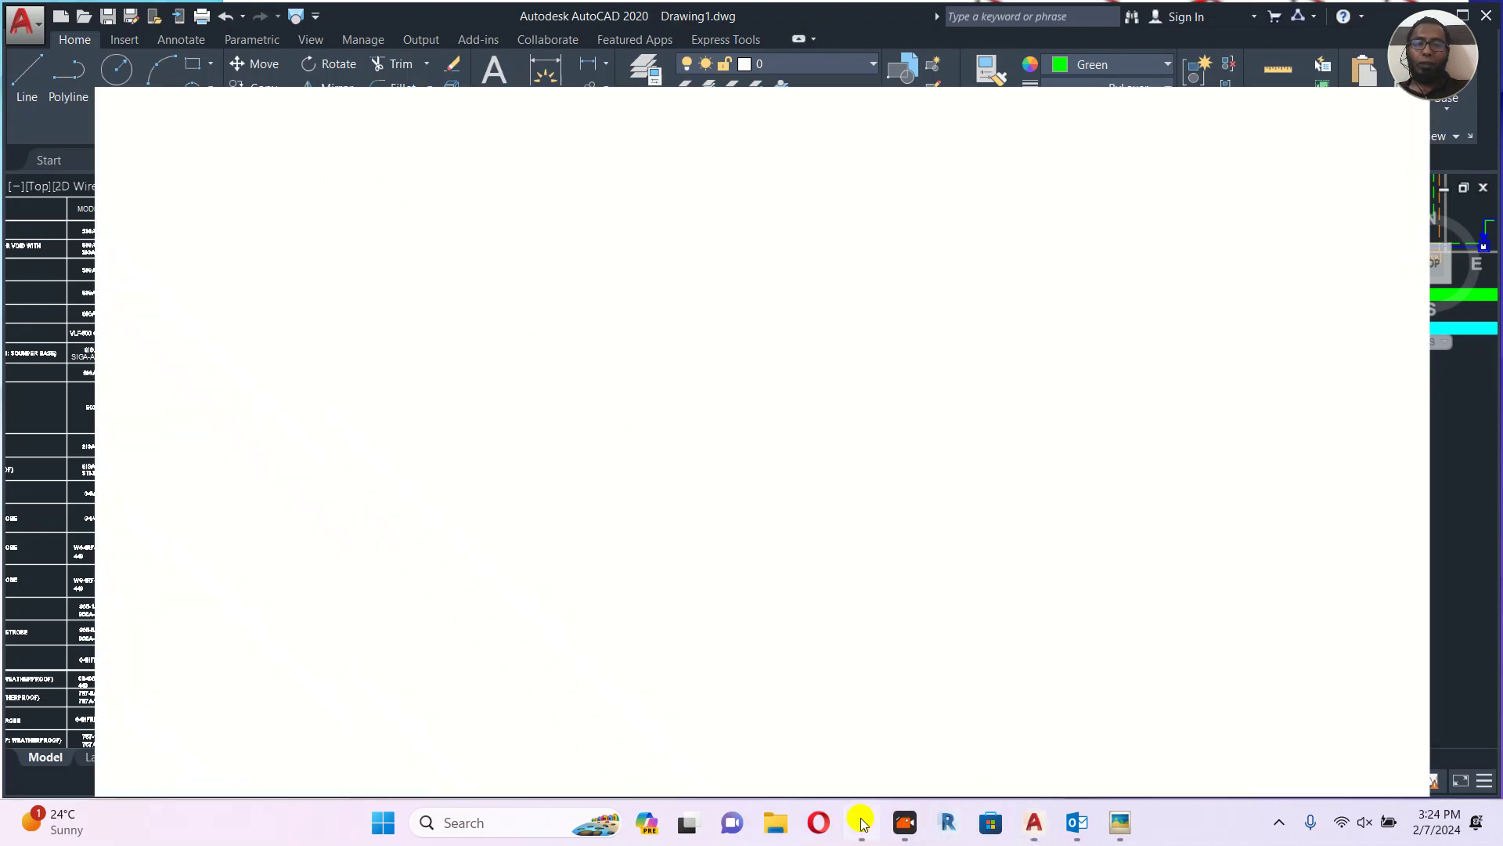
left_click_drag(548, 150, 141, 166)
type("BEAM")
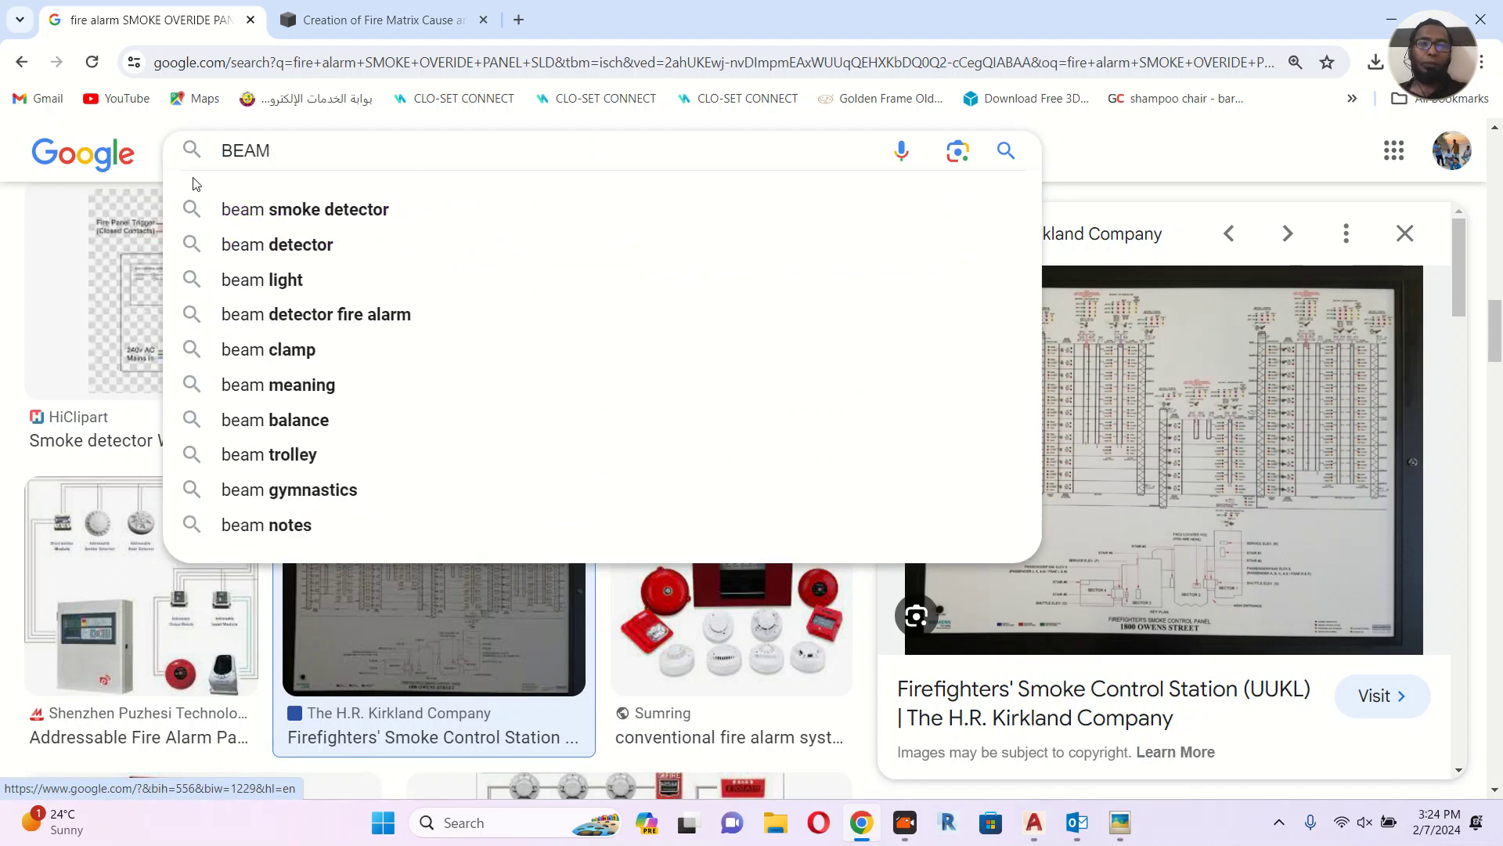
left_click(325, 246)
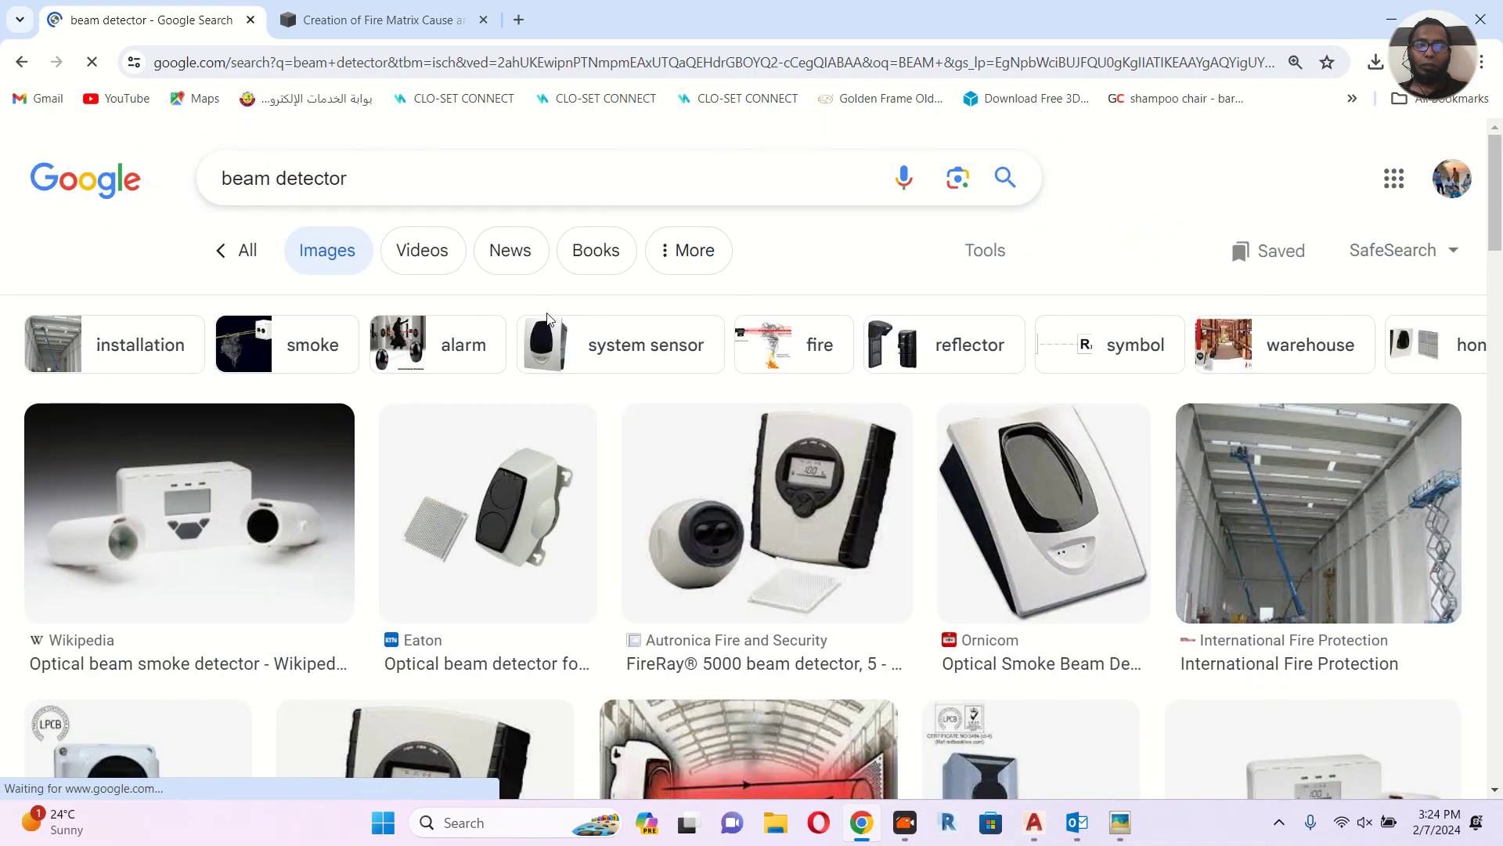
scroll(631, 349, "down", 3)
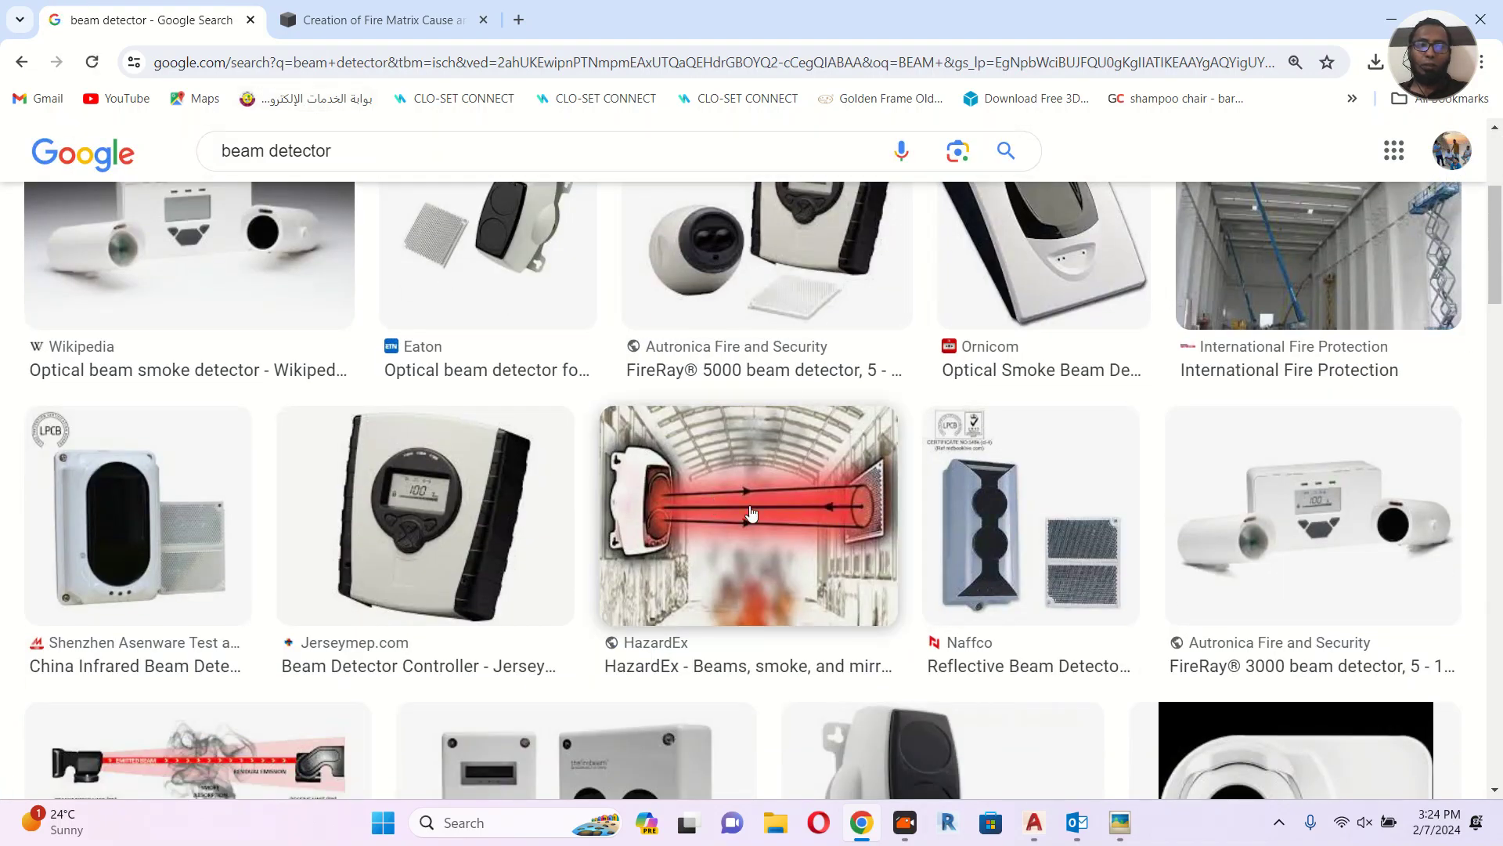
scroll(751, 512, "down", 5)
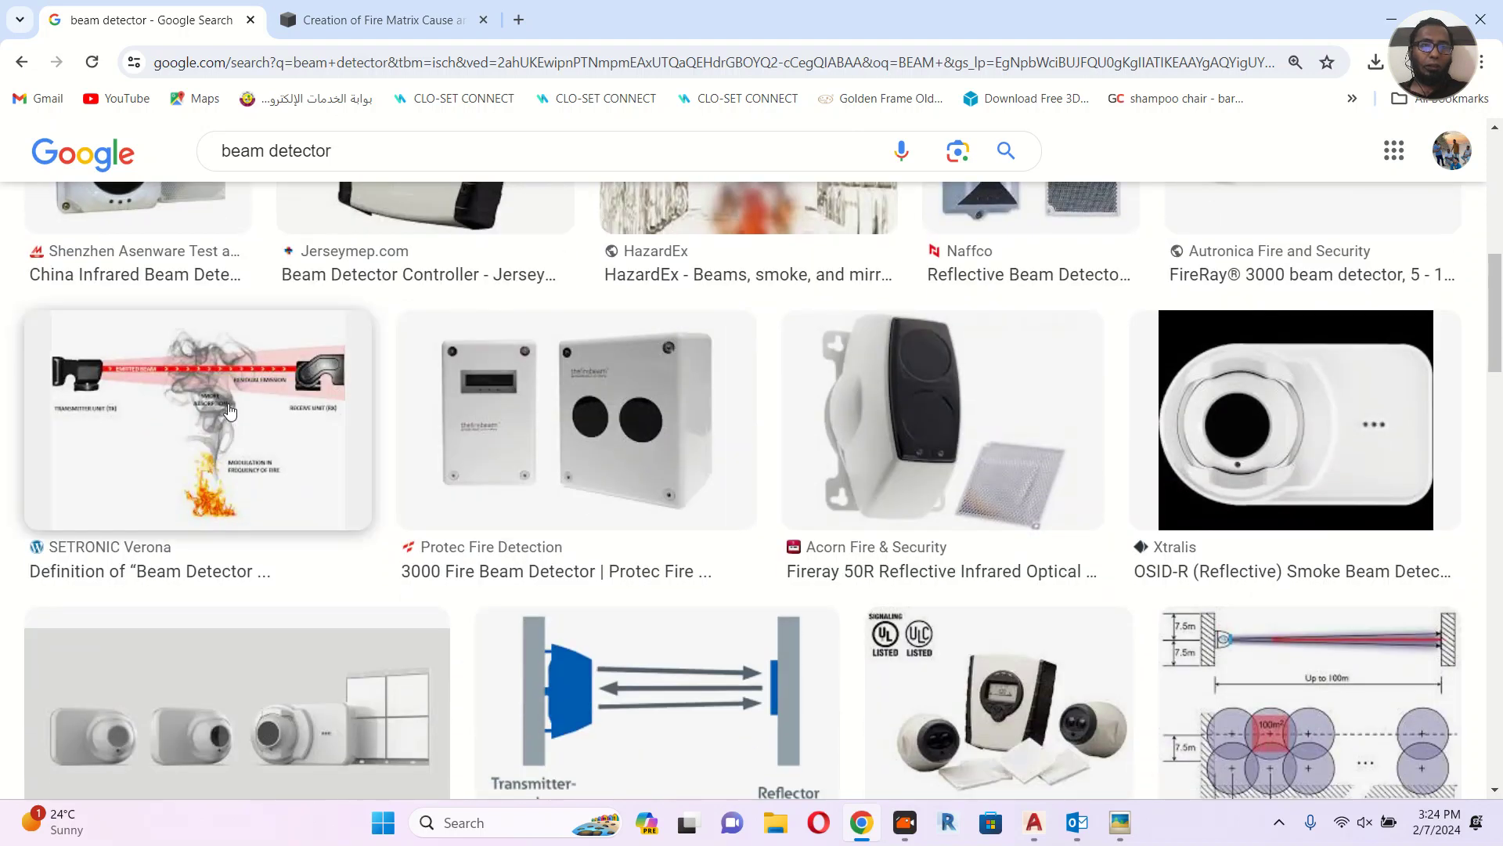
left_click(228, 411)
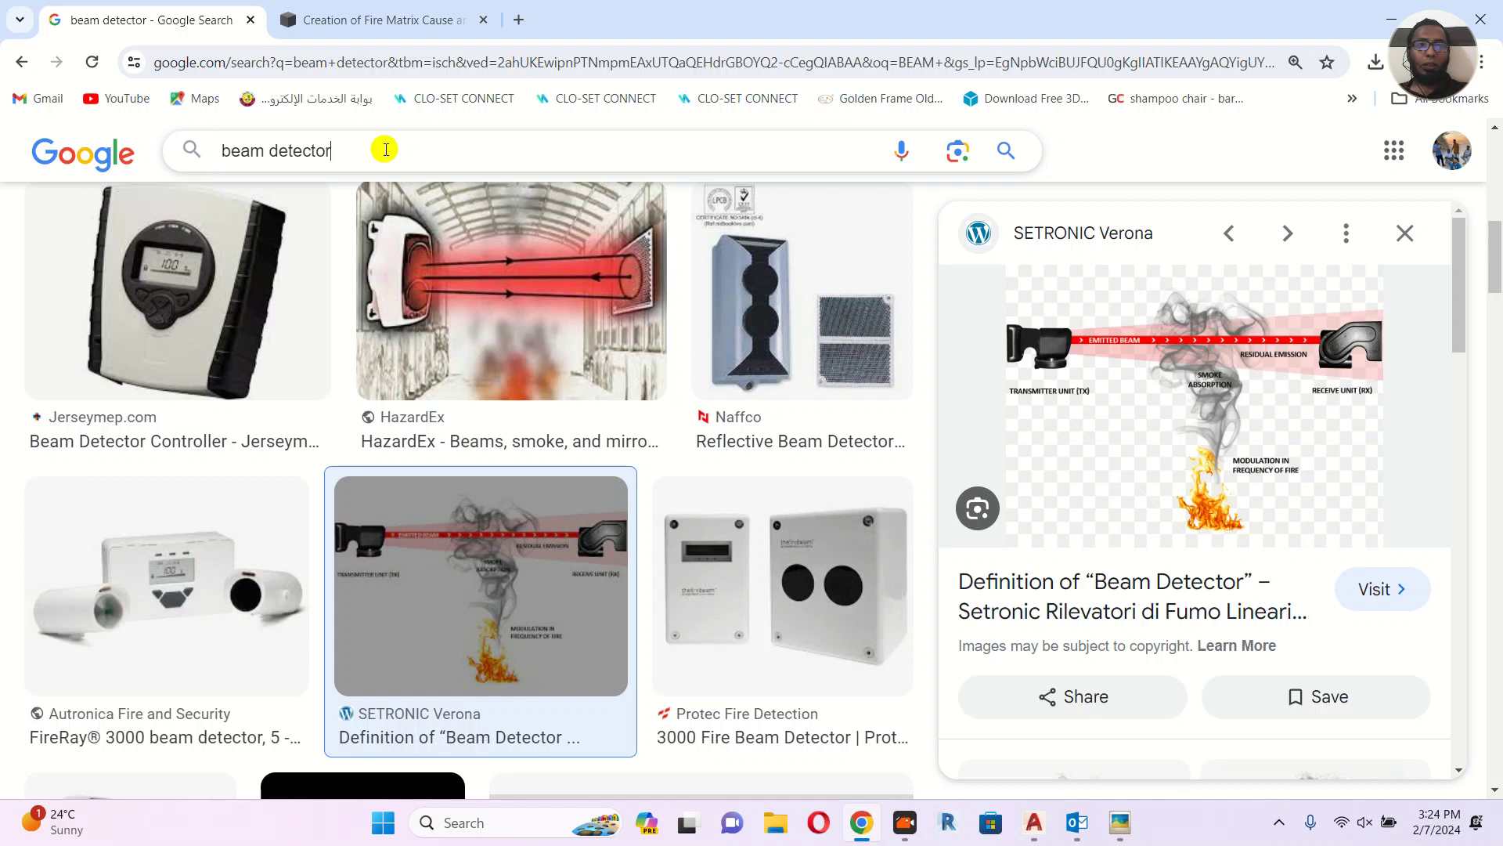
Search the images for "beam detector wiring diagram" and examine the System Sensor connection diagram and the other wiring examples.
left_click(386, 150)
type("WIR")
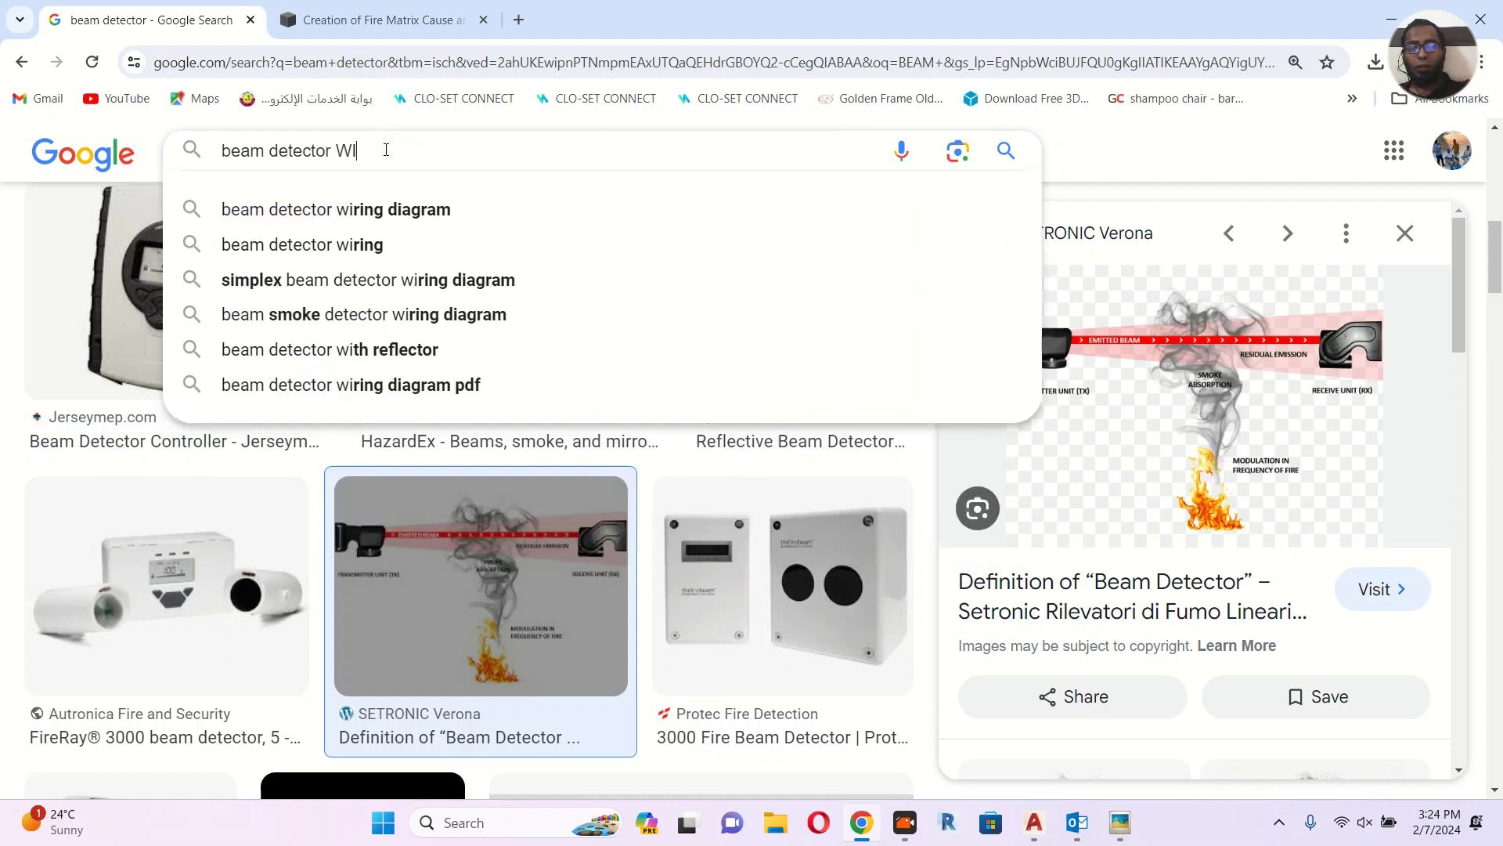
left_click(399, 209)
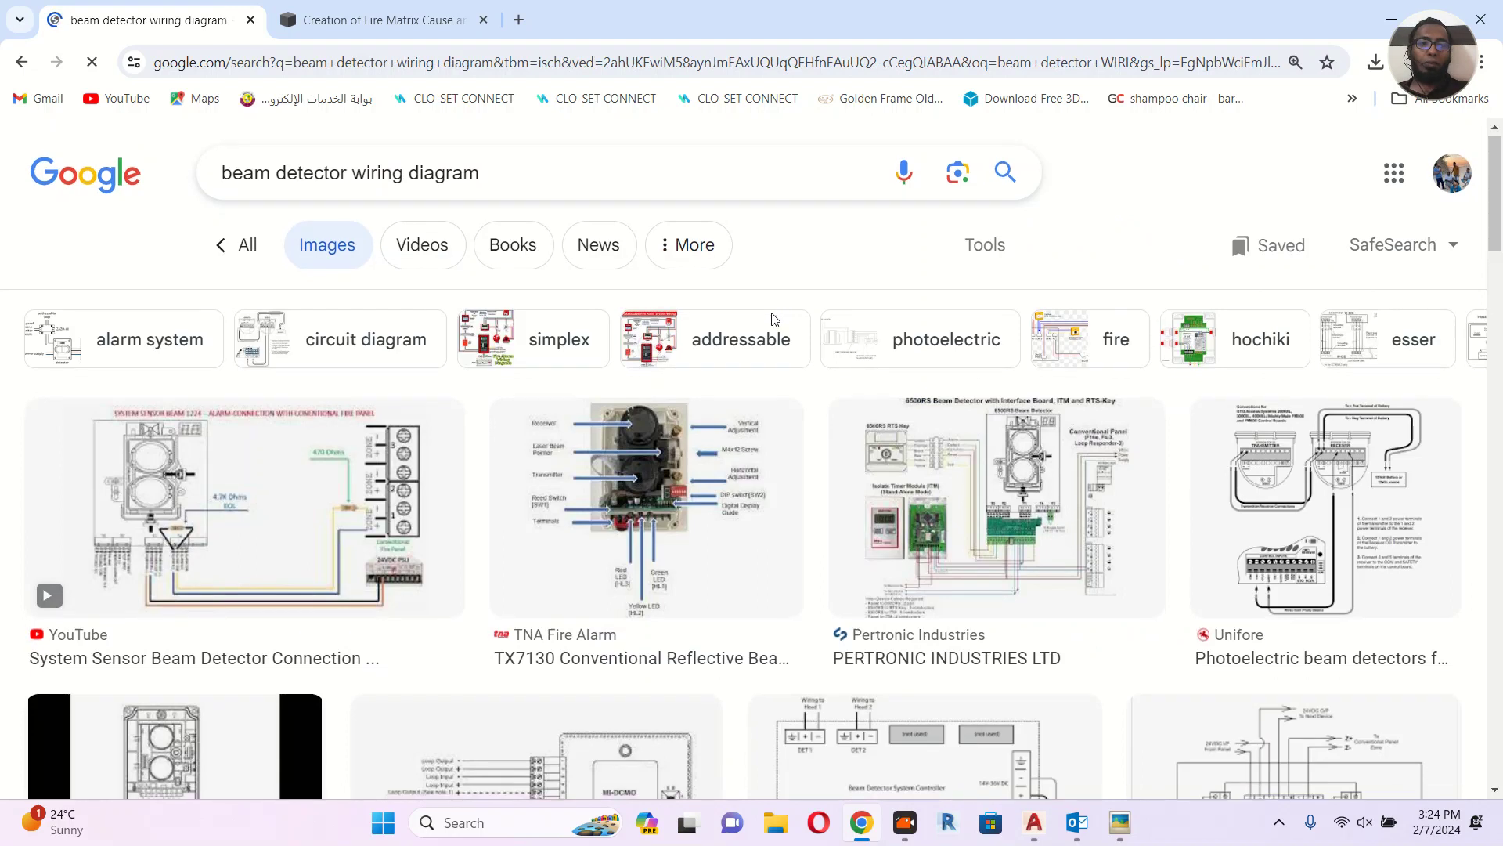
scroll(777, 318, "down", 3)
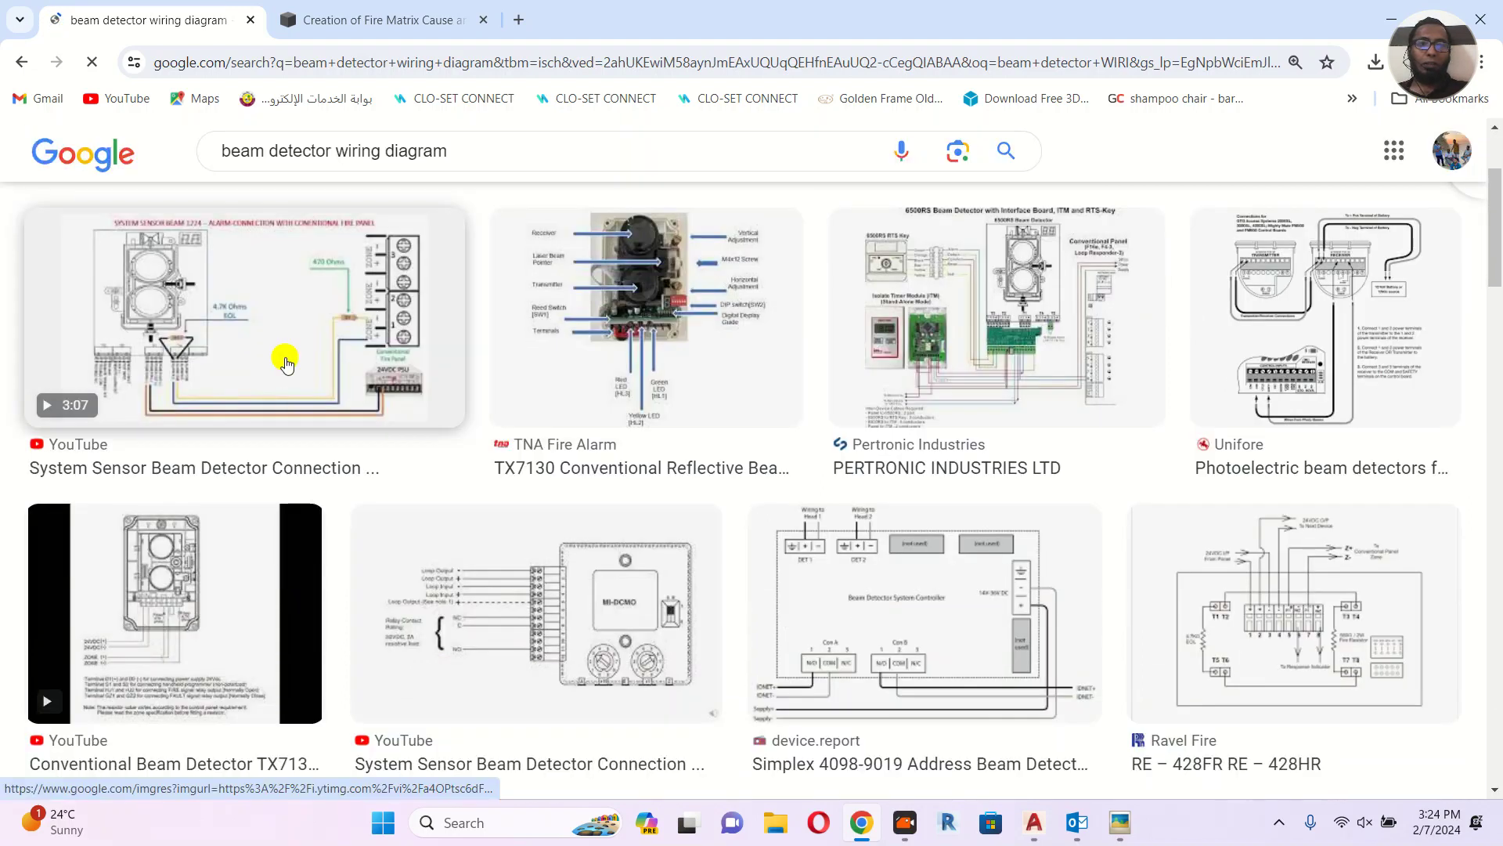
left_click(286, 362)
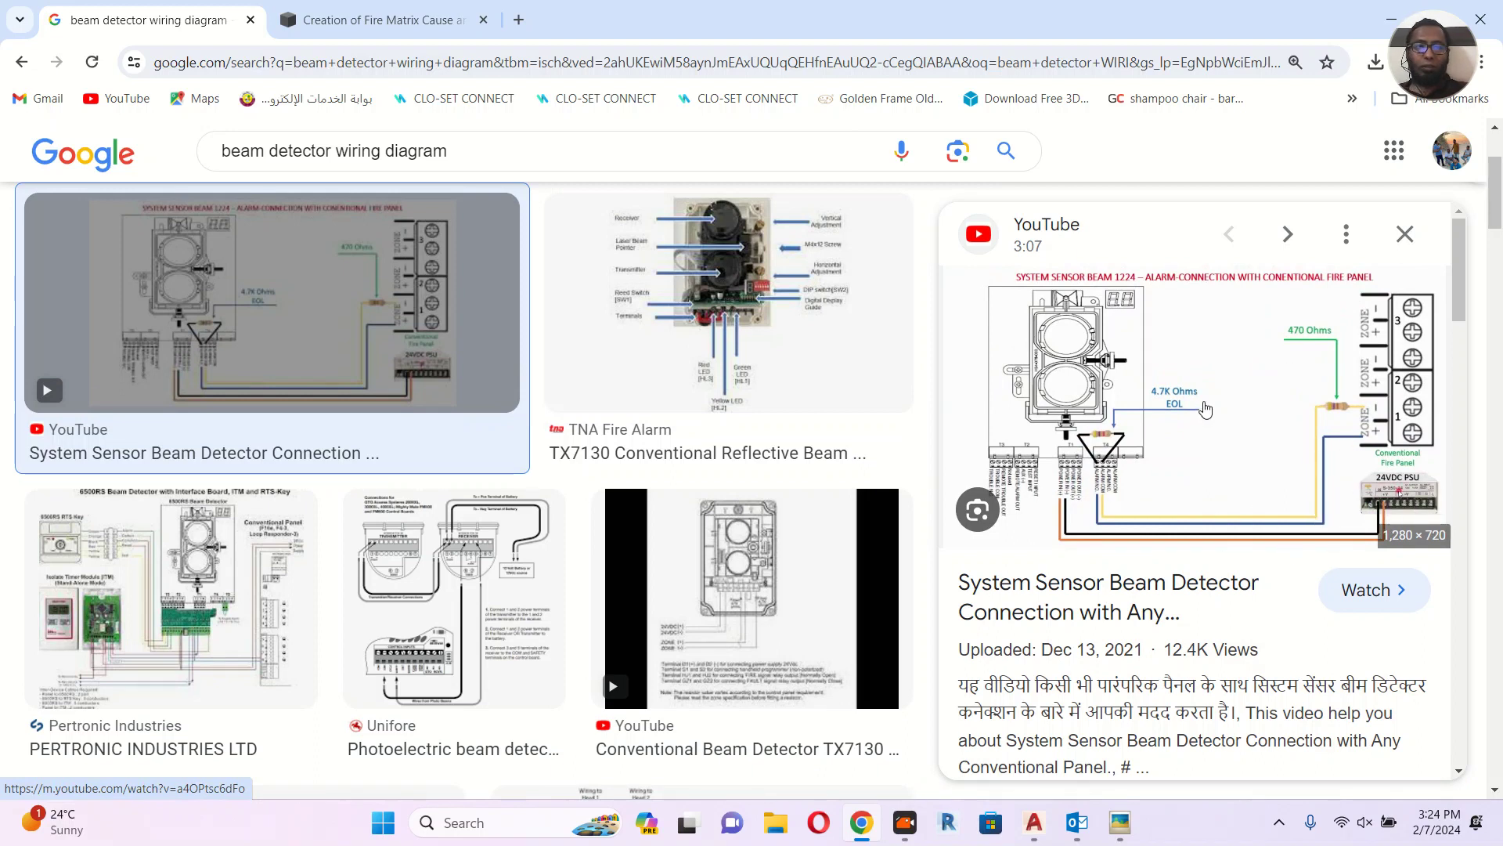
scroll(1205, 408, "down", 10)
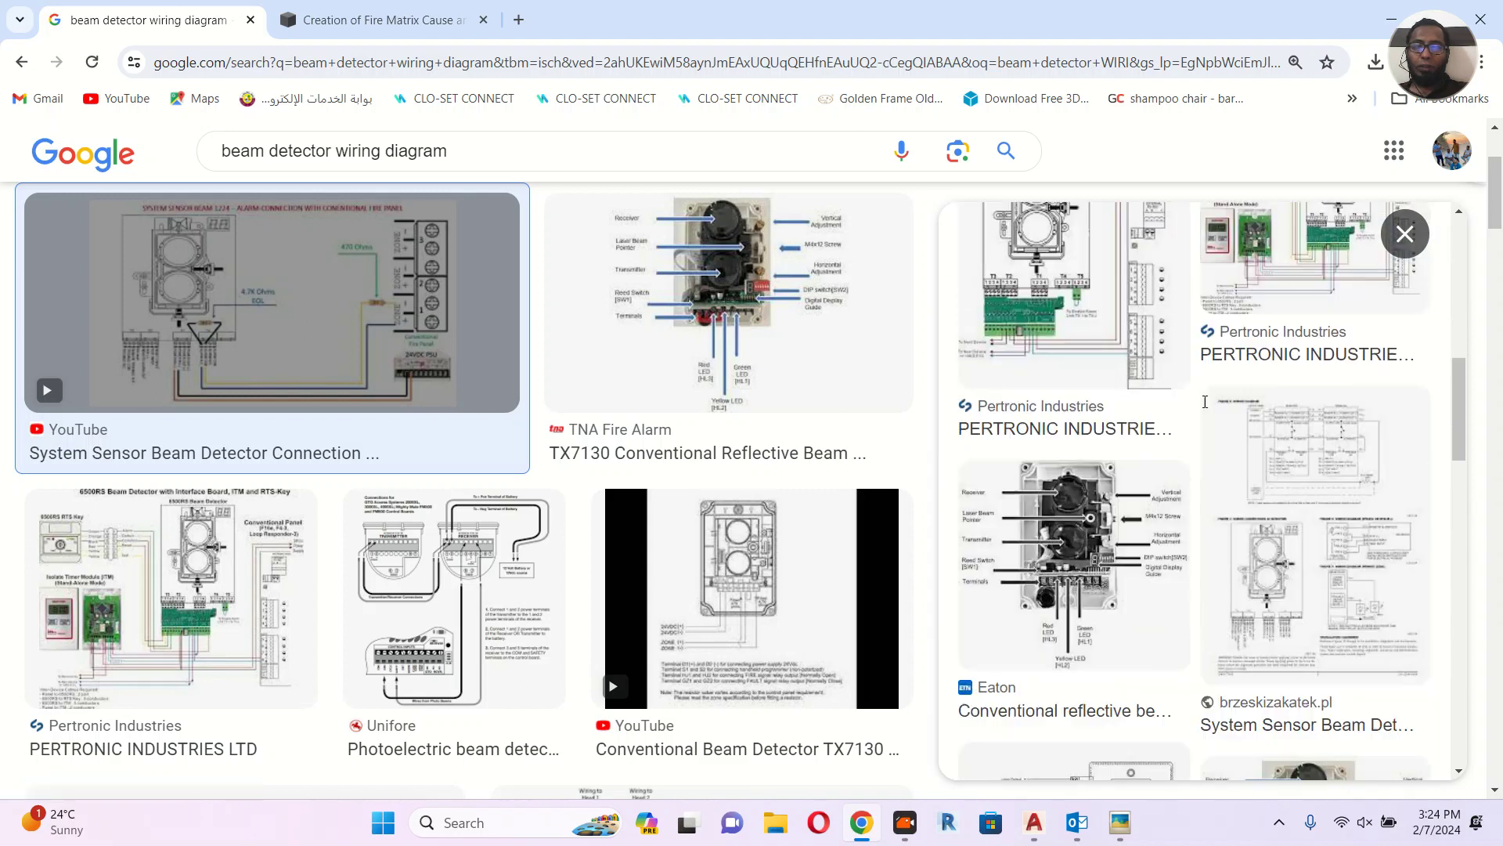
scroll(447, 529, "down", 2)
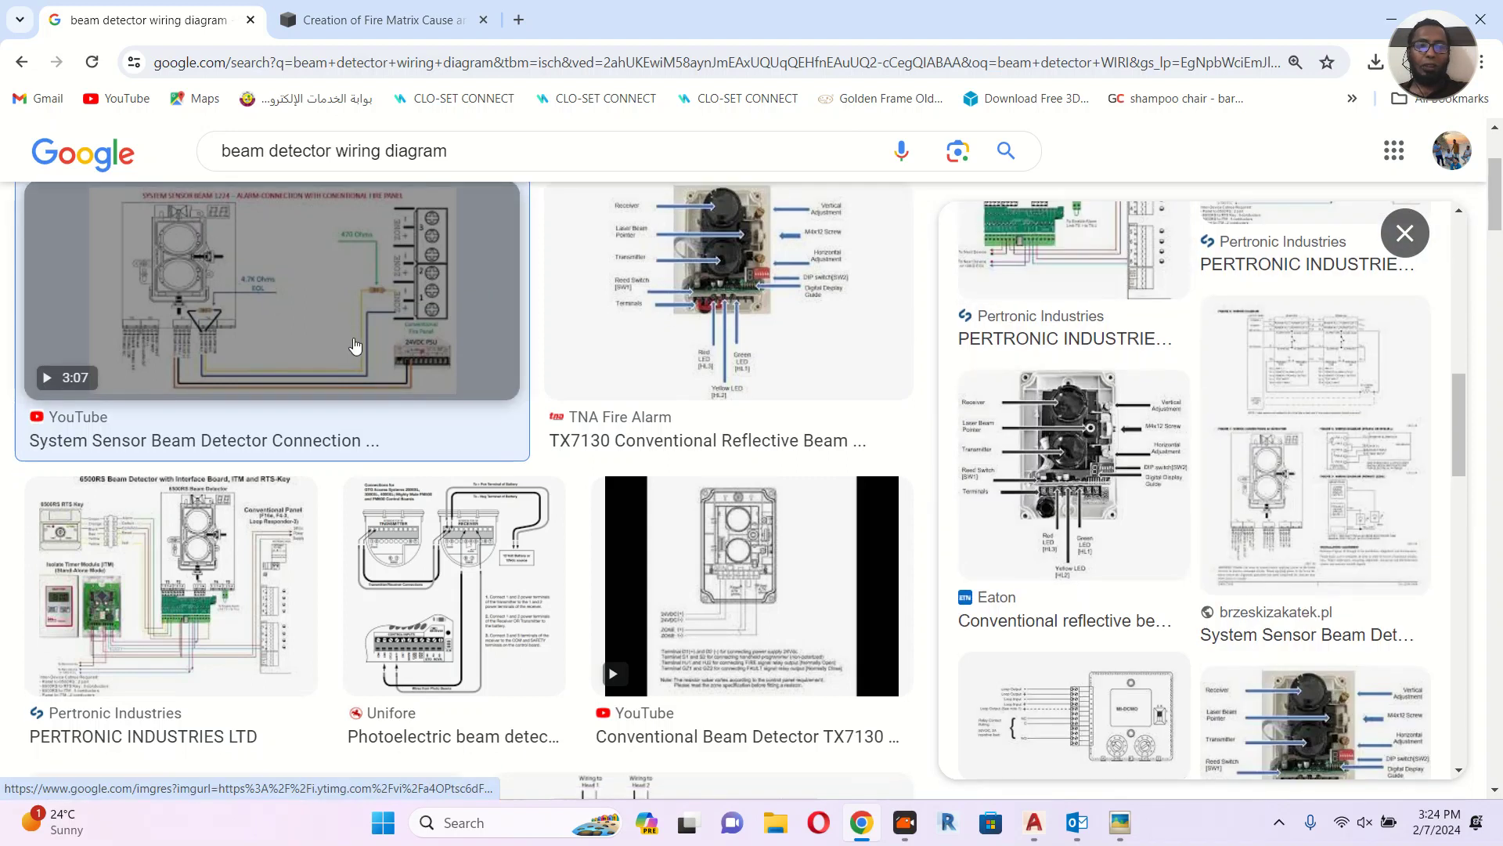
scroll(447, 529, "down", 4)
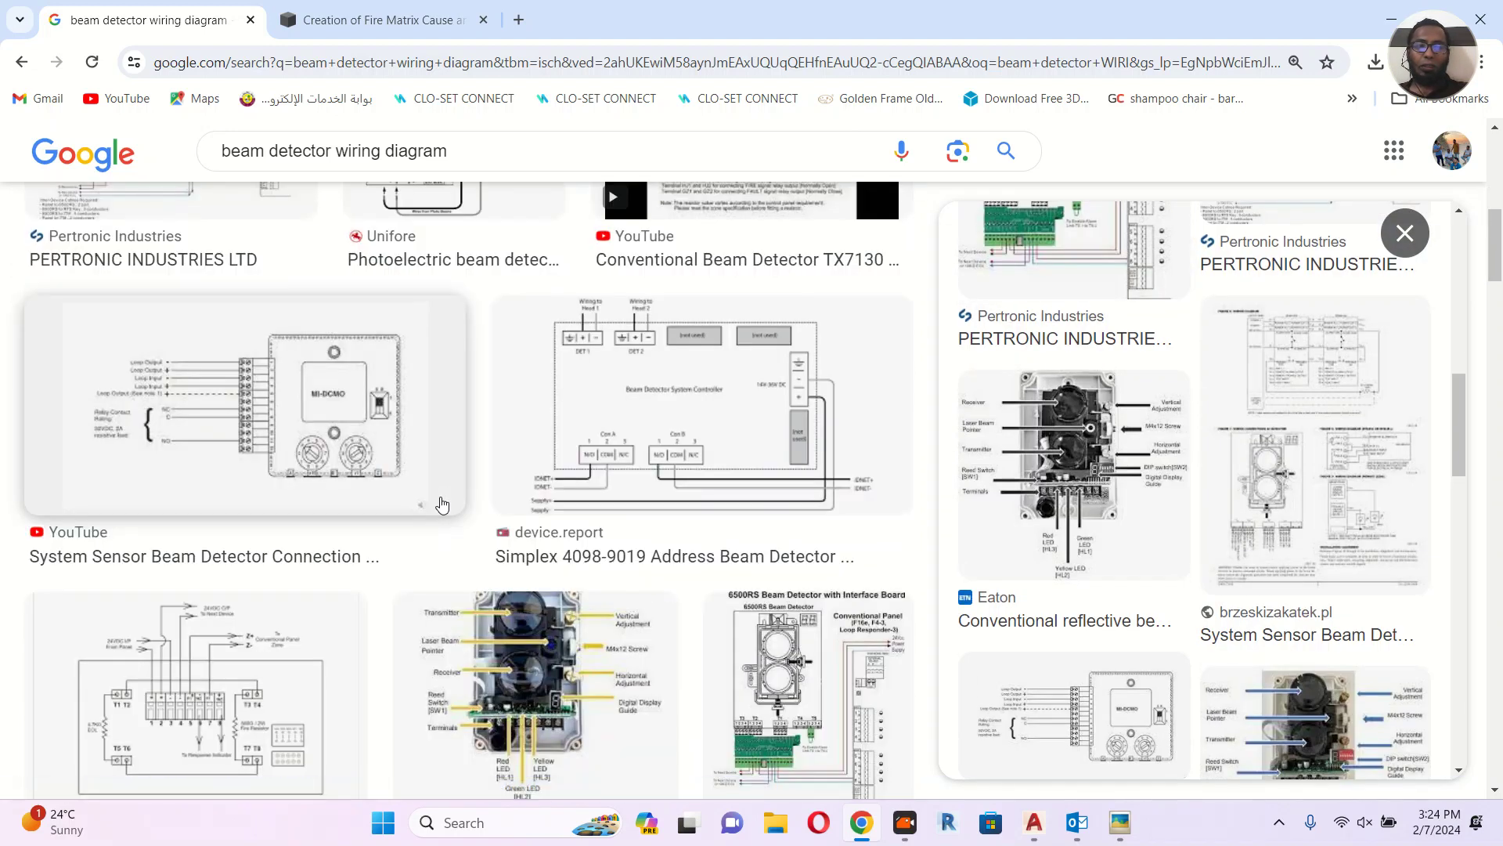
scroll(442, 504, "down", 8)
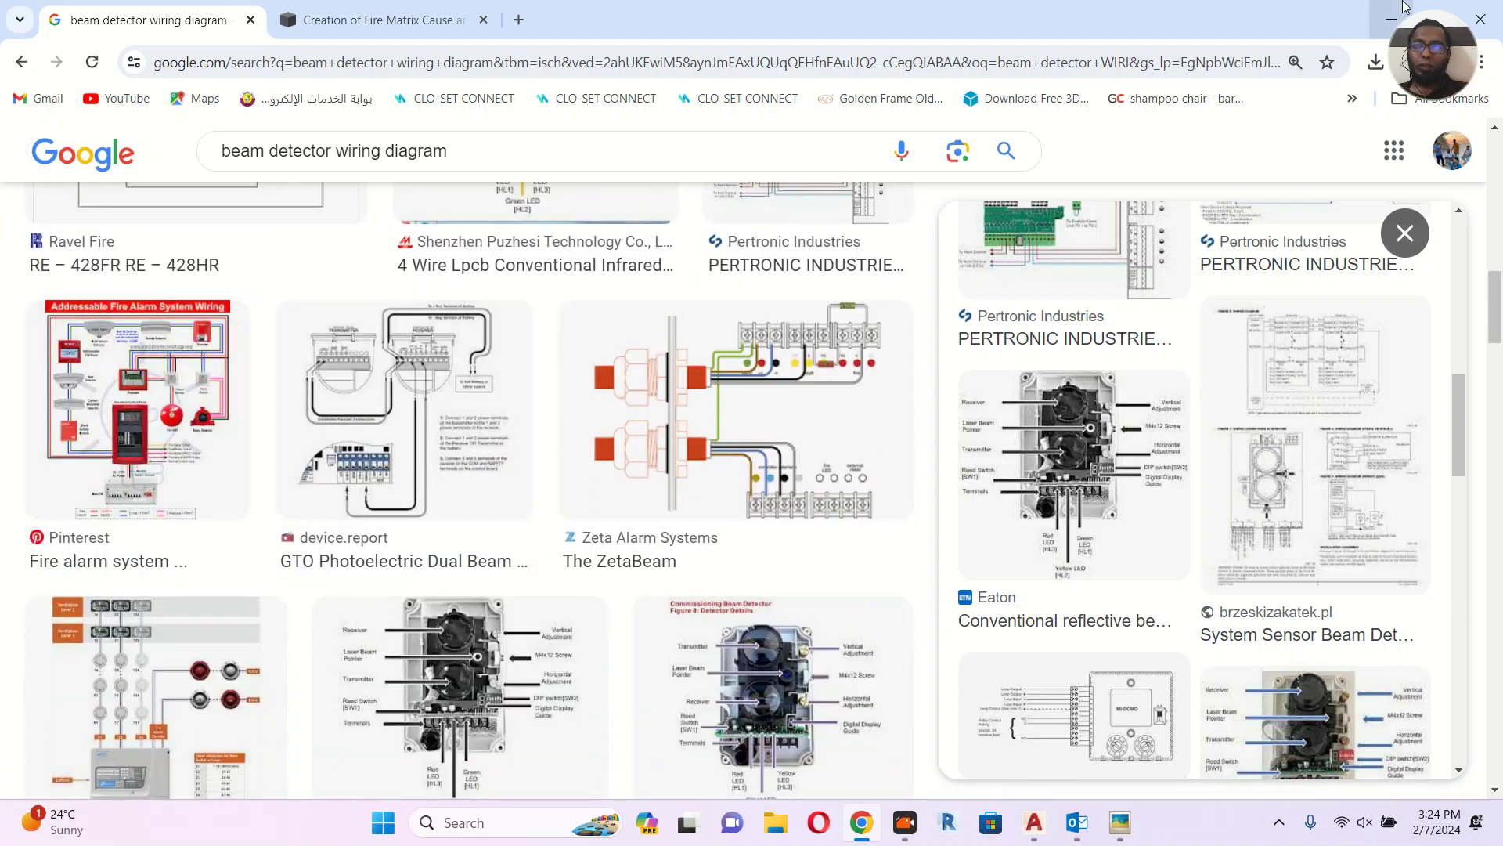
Return to AutoCAD and examine the sample room's wiring at the BDC, CC2A module and BT symbol, plus the neighbouring floor plan.
left_click(1392, 19)
middle_click_drag(807, 324, 781, 311)
scroll(694, 426, "up", 5)
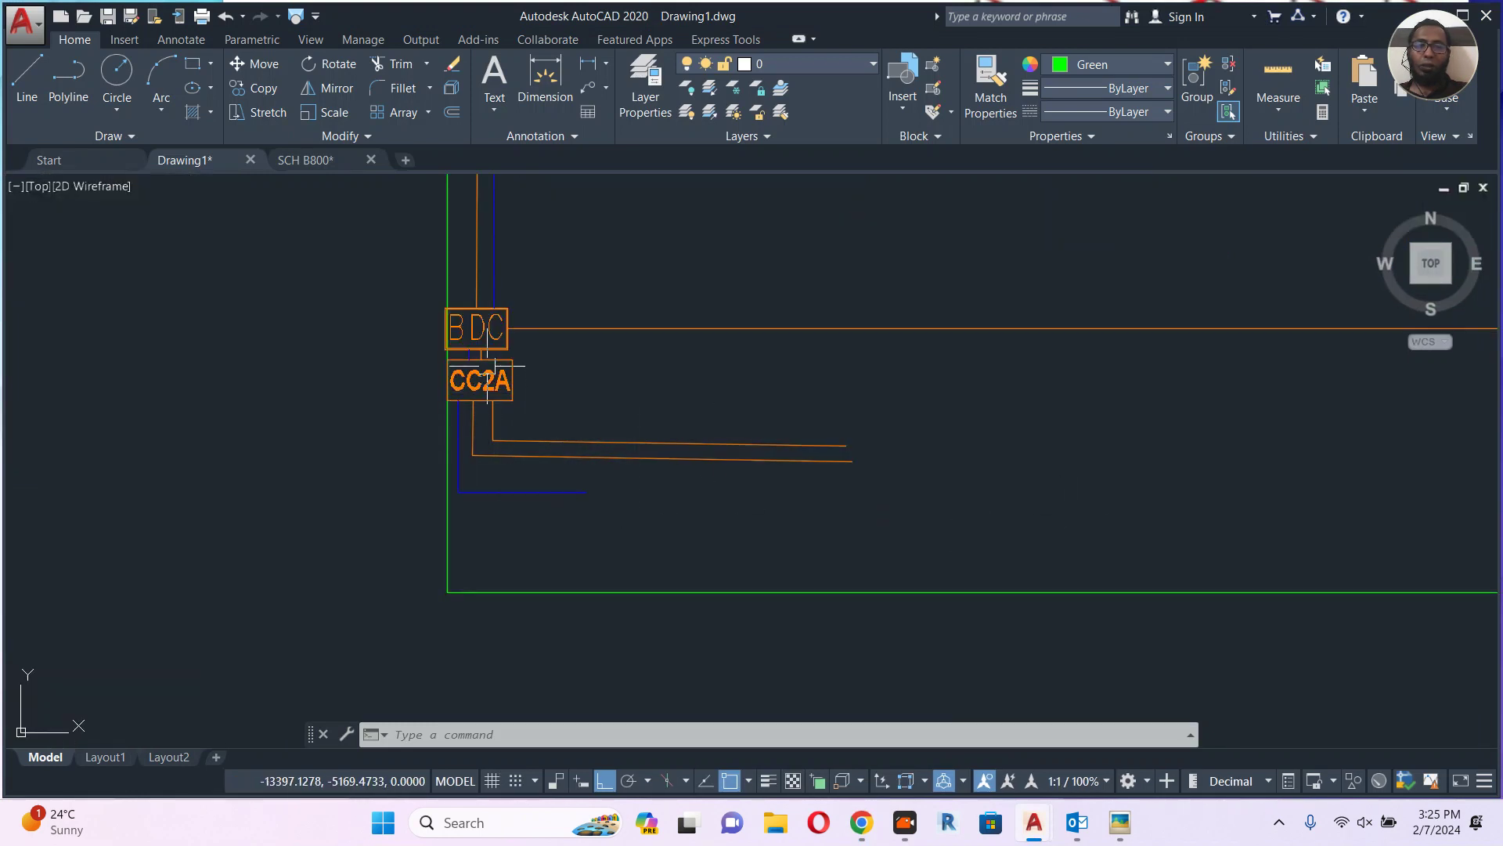
scroll(485, 395, "up", 2)
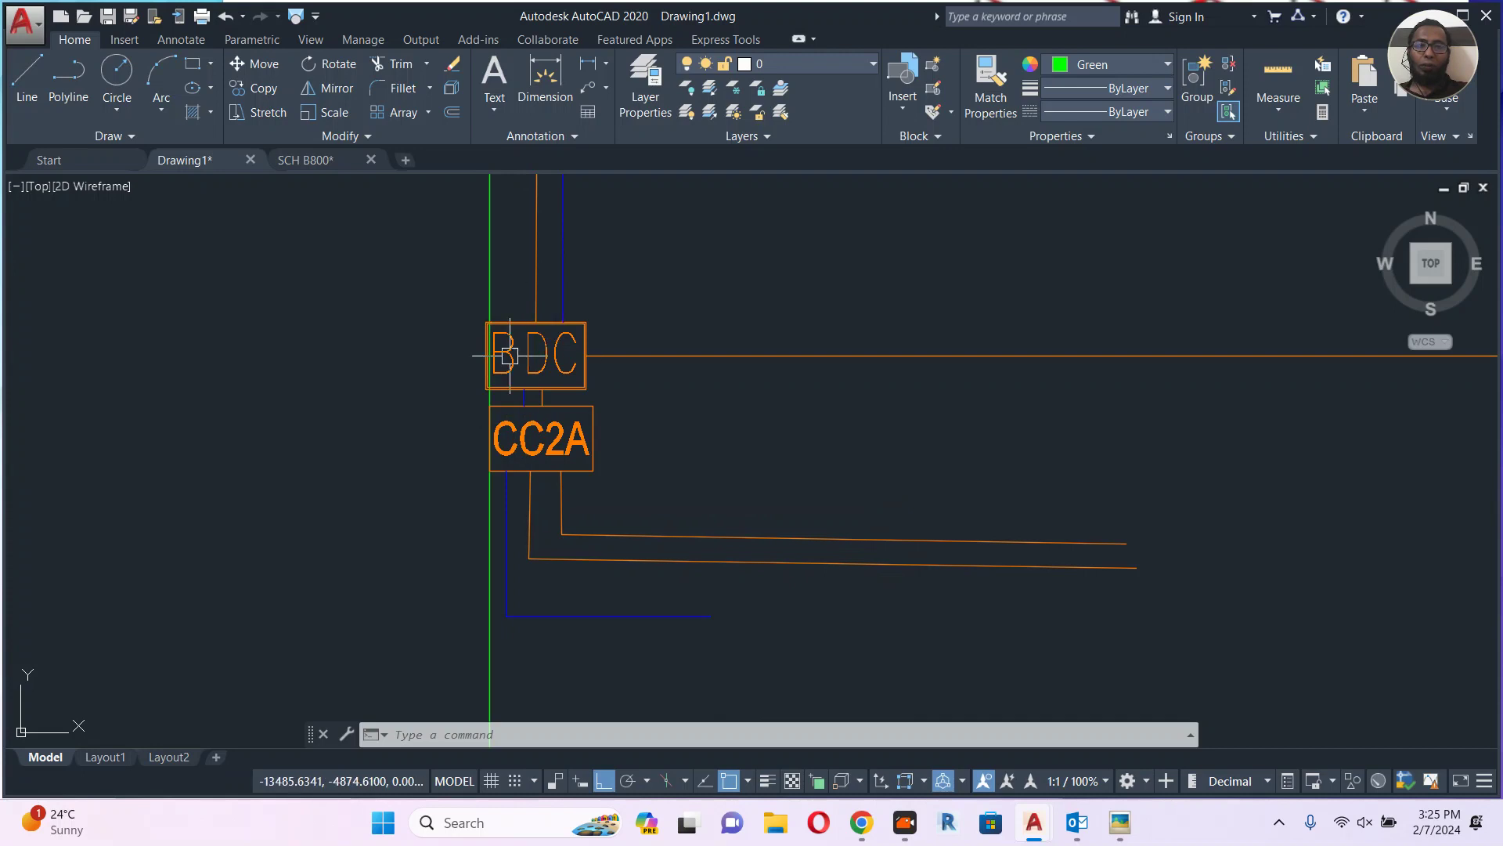
scroll(520, 356, "down", 6)
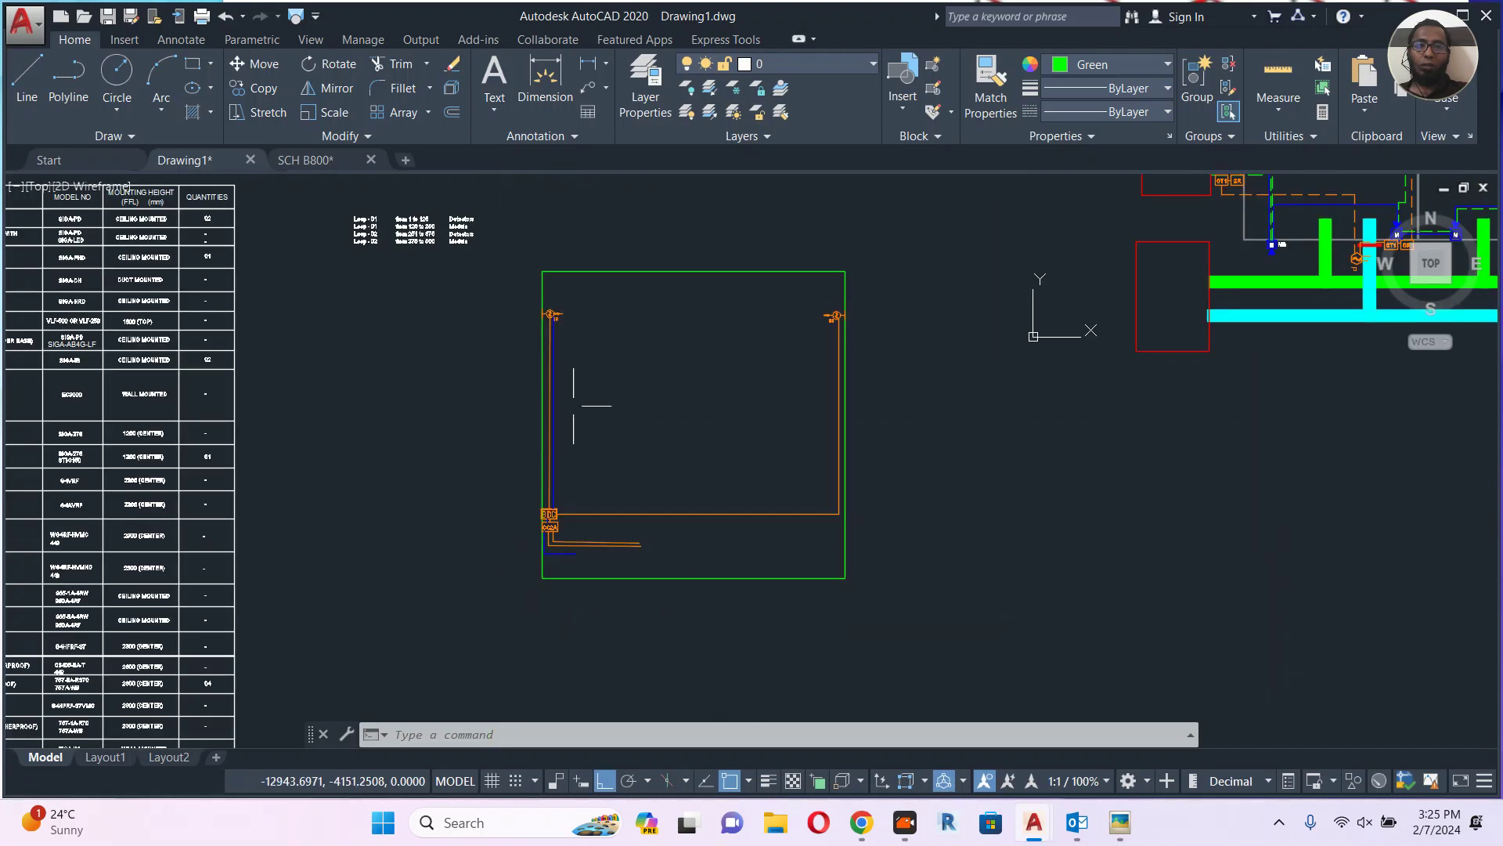
scroll(839, 325, "up", 6)
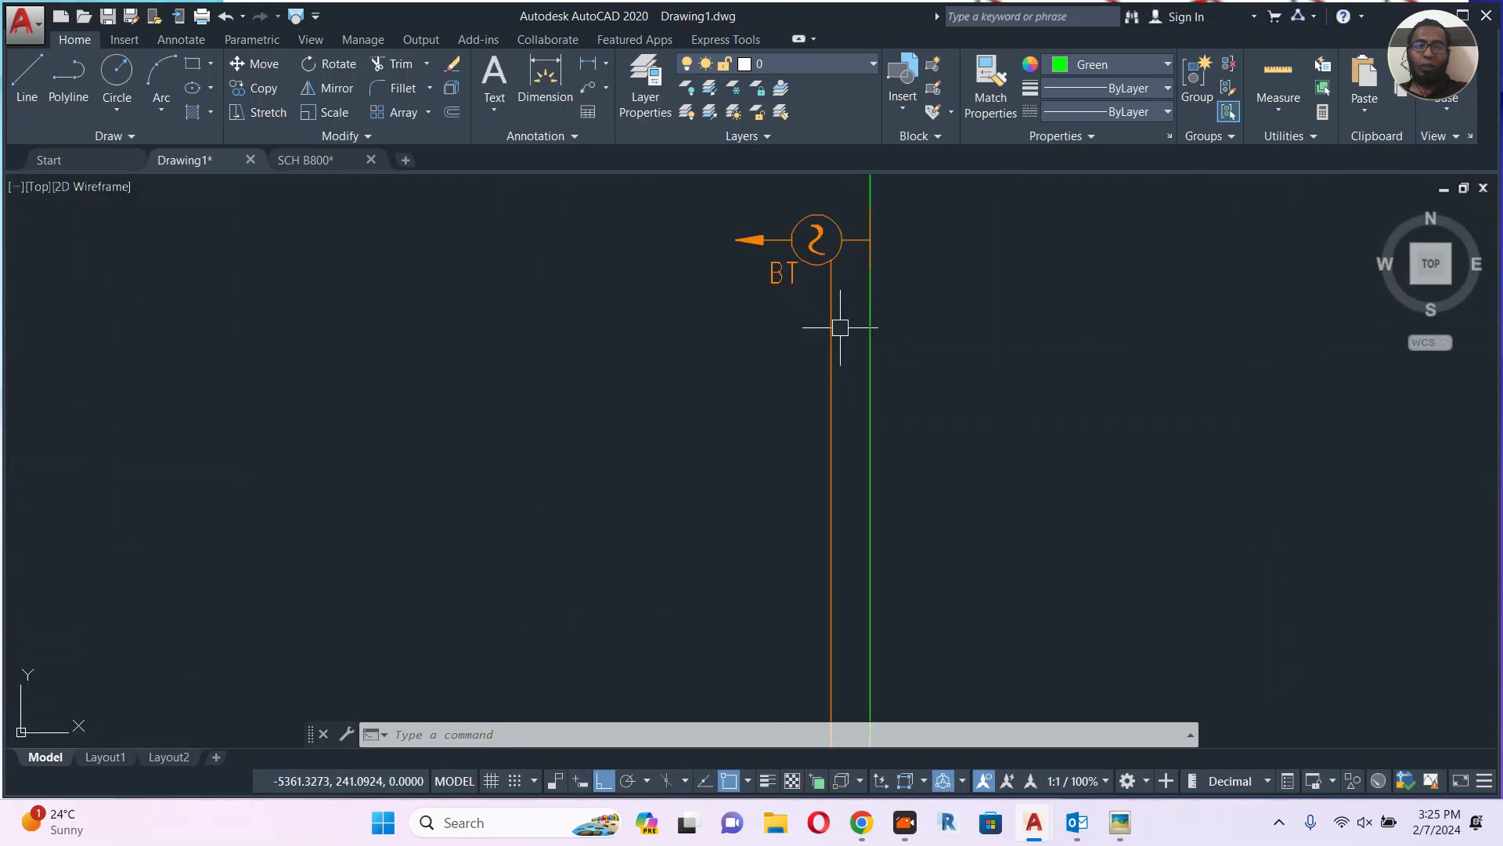
scroll(840, 327, "down", 3)
scroll(771, 269, "down", 4)
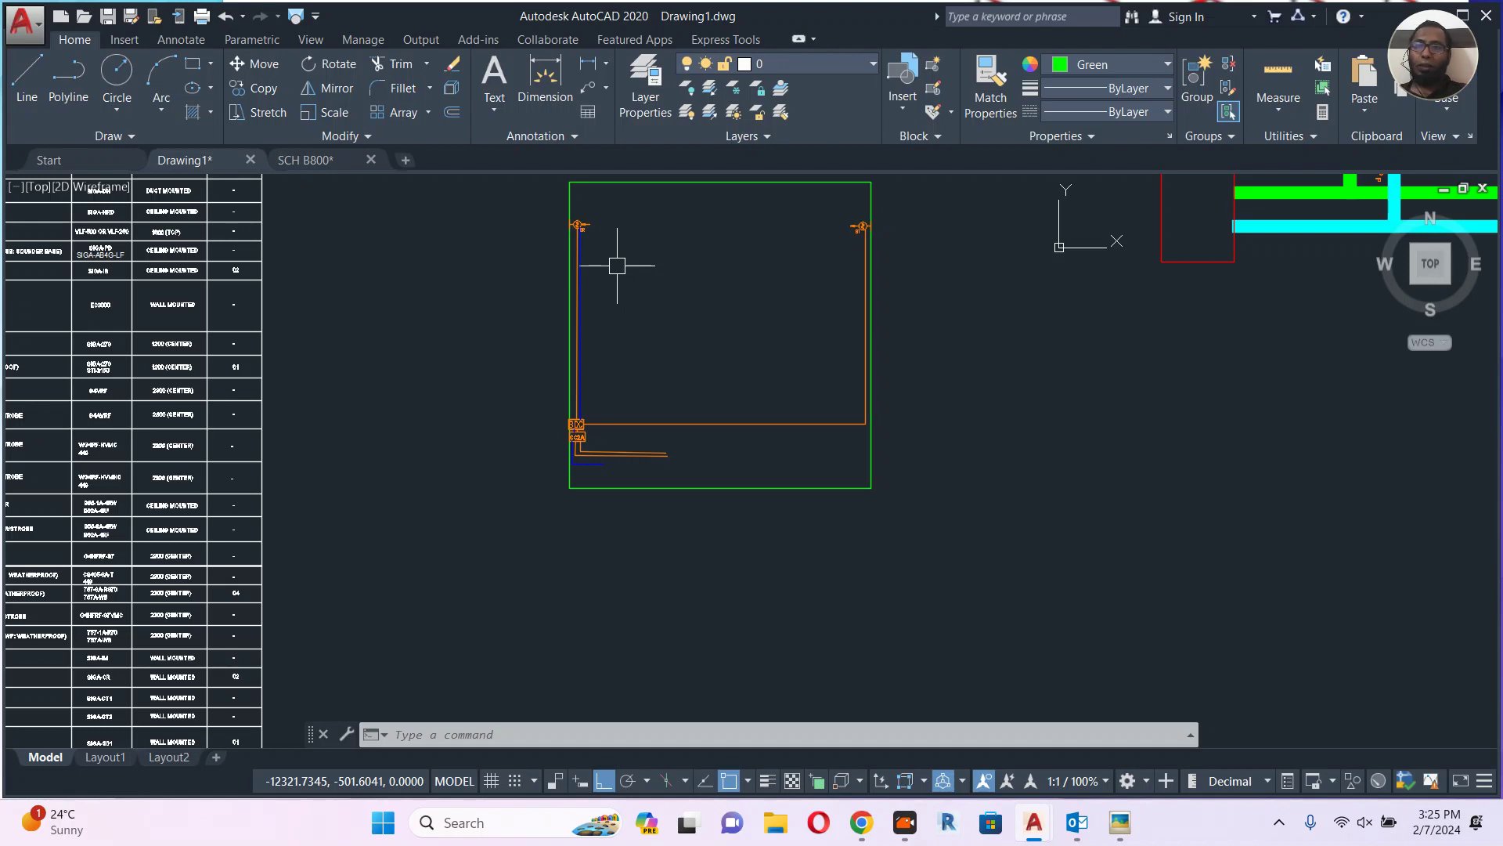
scroll(1050, 411, "down", 2)
middle_click_drag(1049, 411, 612, 446)
scroll(612, 446, "down", 2)
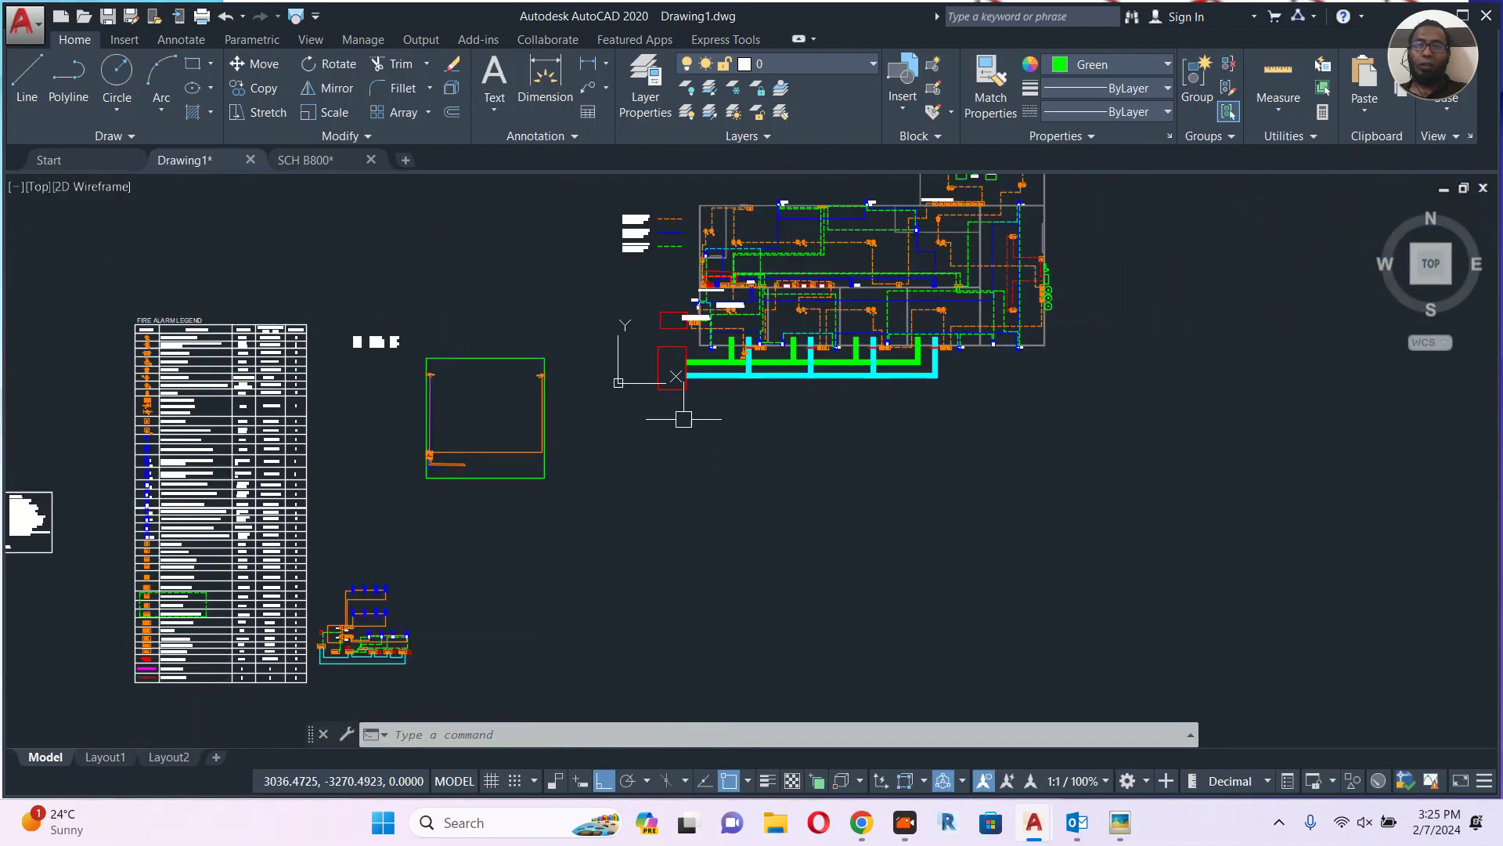
scroll(814, 329, "down", 2)
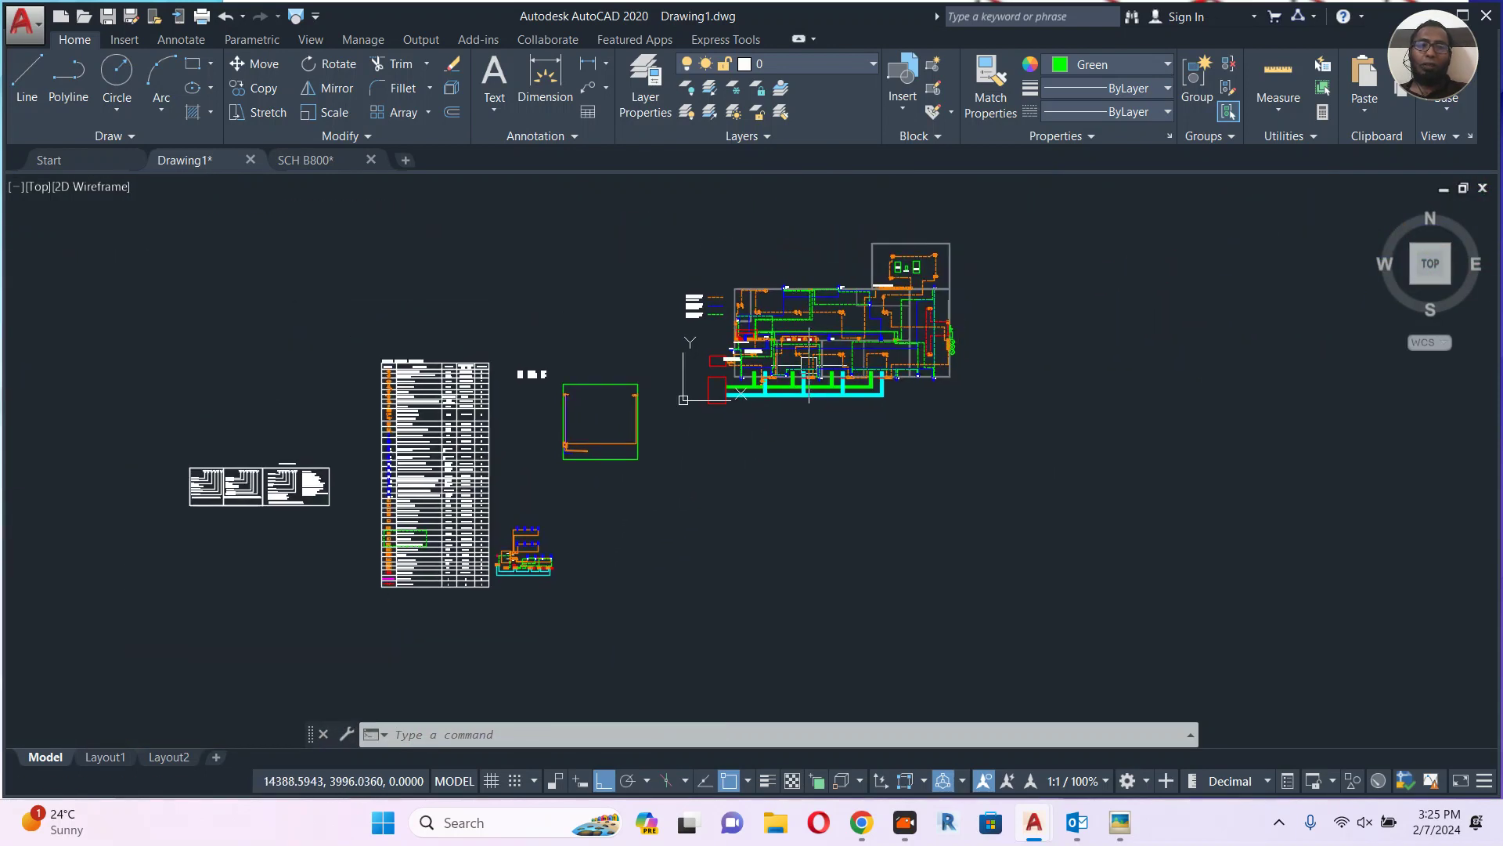
scroll(809, 365, "up", 2)
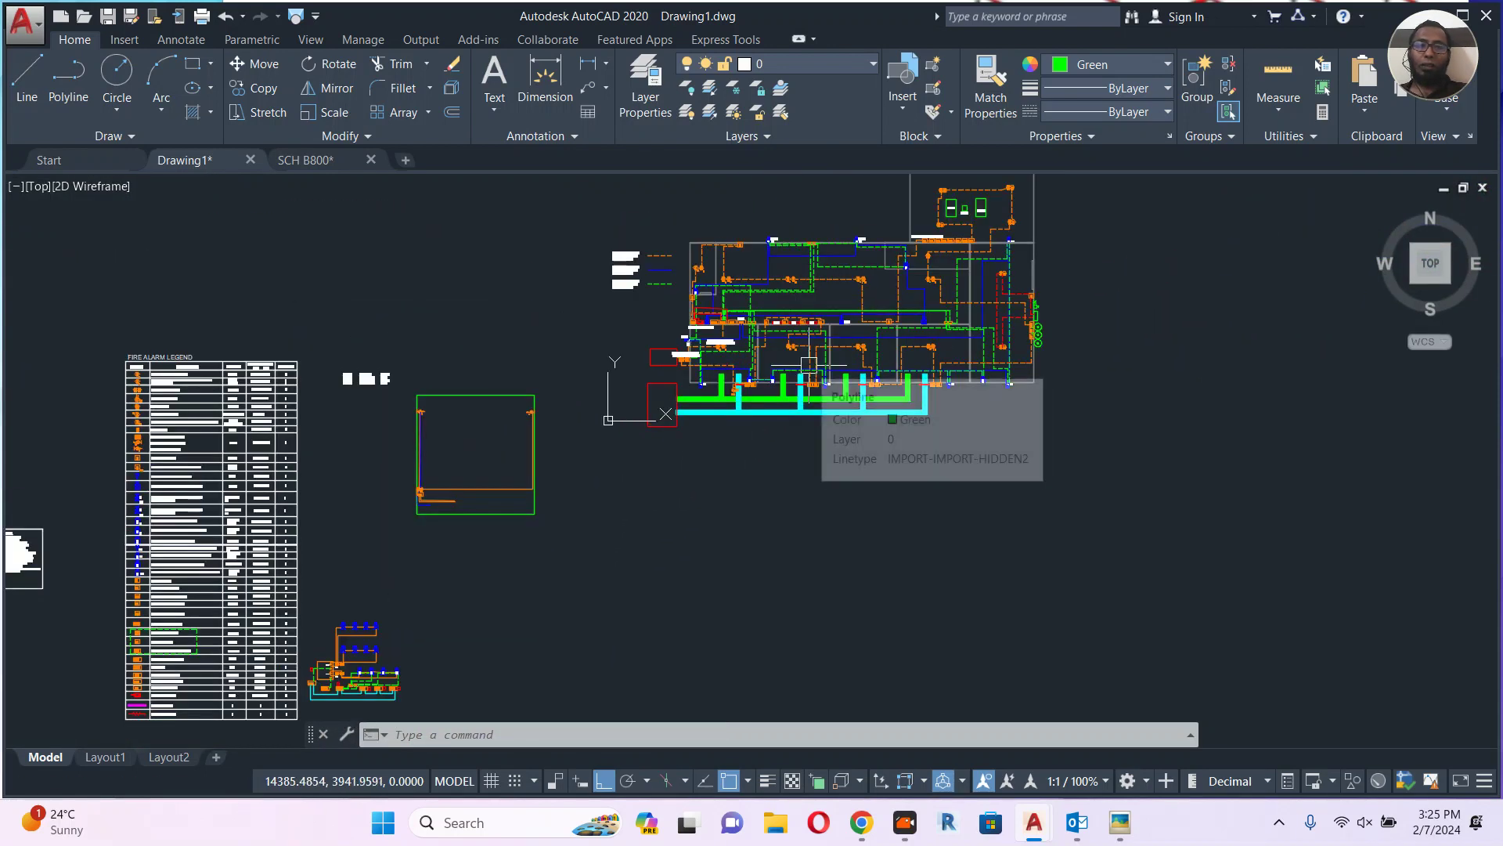